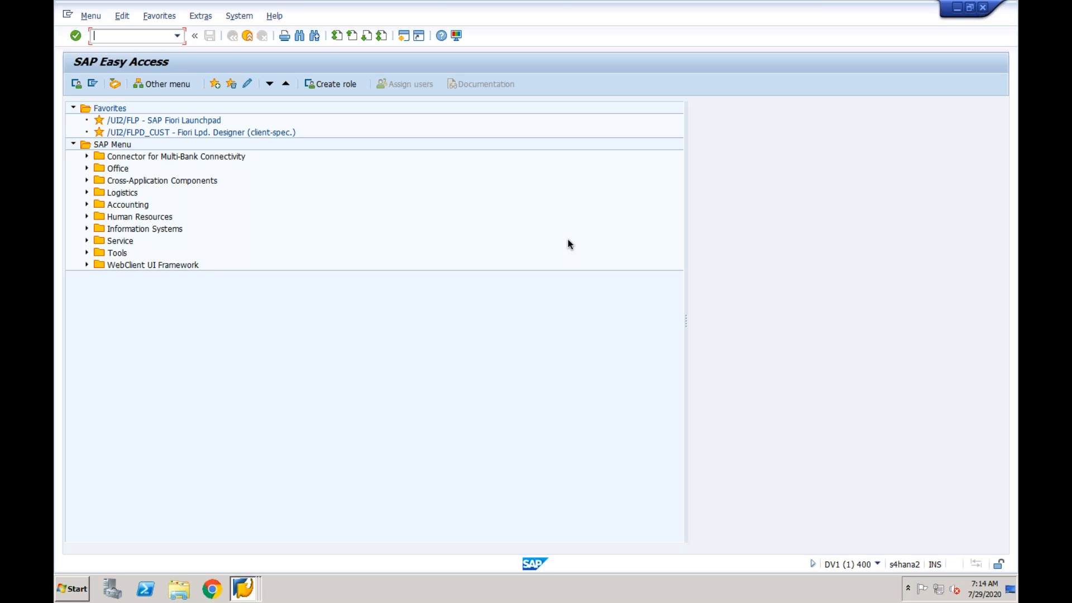
Step: Switch to the open SAP session that shows the Enter G/L Account Posting: Header Data screen
{"action": "left_click", "coordinate": [246, 583]}
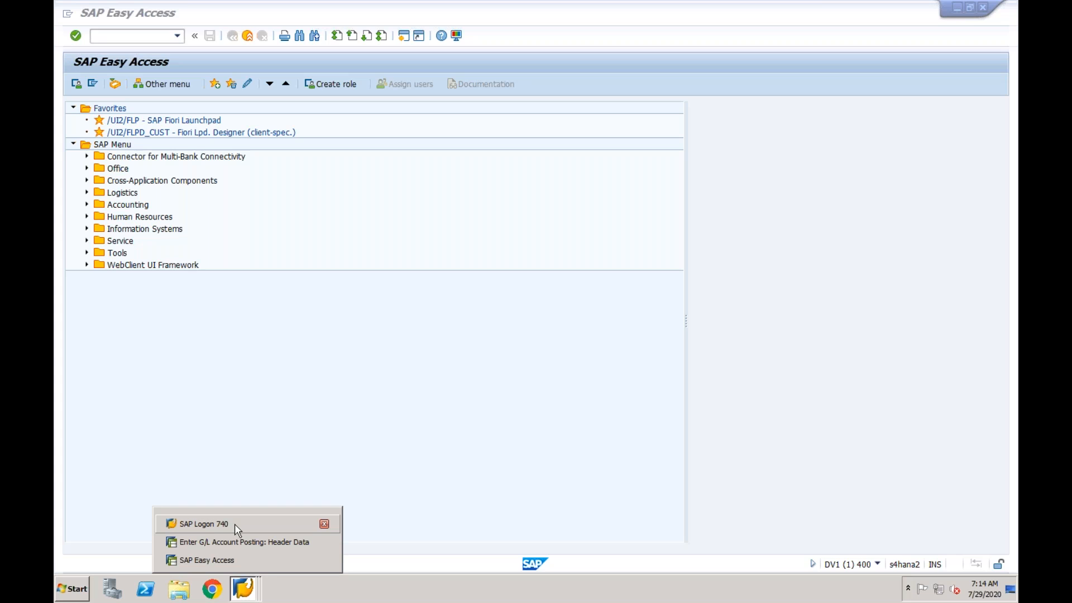
{"action": "left_click", "coordinate": [230, 560]}
{"action": "left_click", "coordinate": [244, 589]}
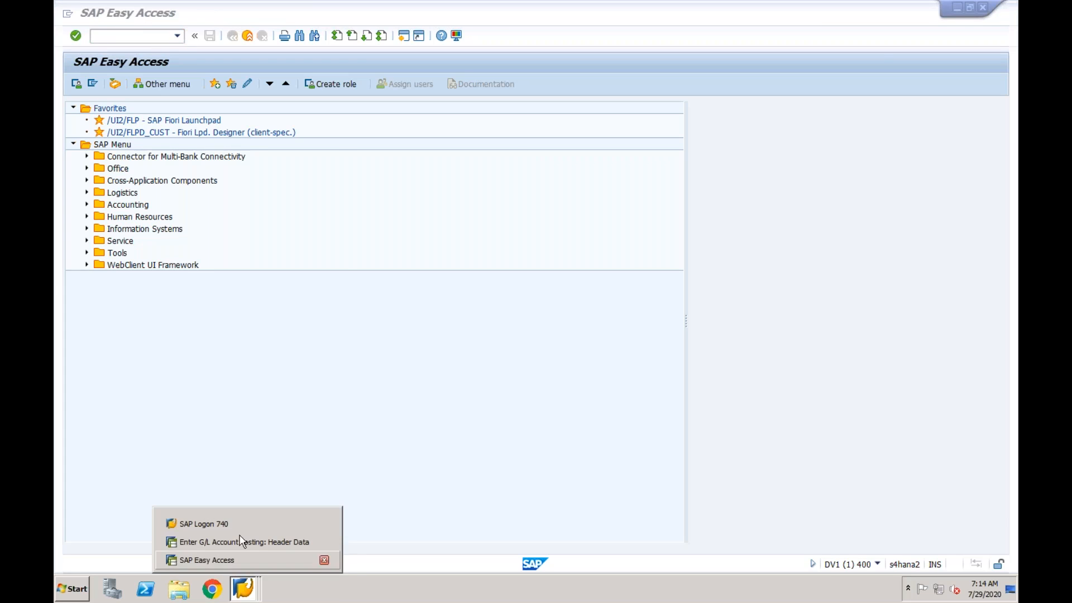
{"action": "left_click", "coordinate": [240, 542]}
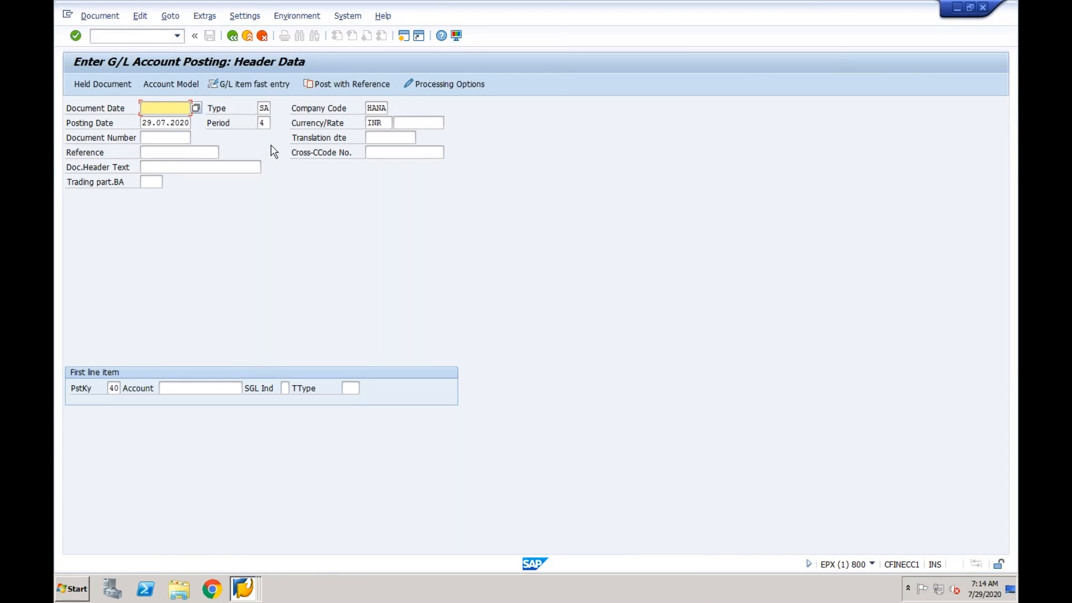
Step: Run transaction /ncfinimg and open General Settings under Central Finance: Source System Settings
{"action": "left_click", "coordinate": [166, 42]}
{"action": "type", "text": "/nc"}
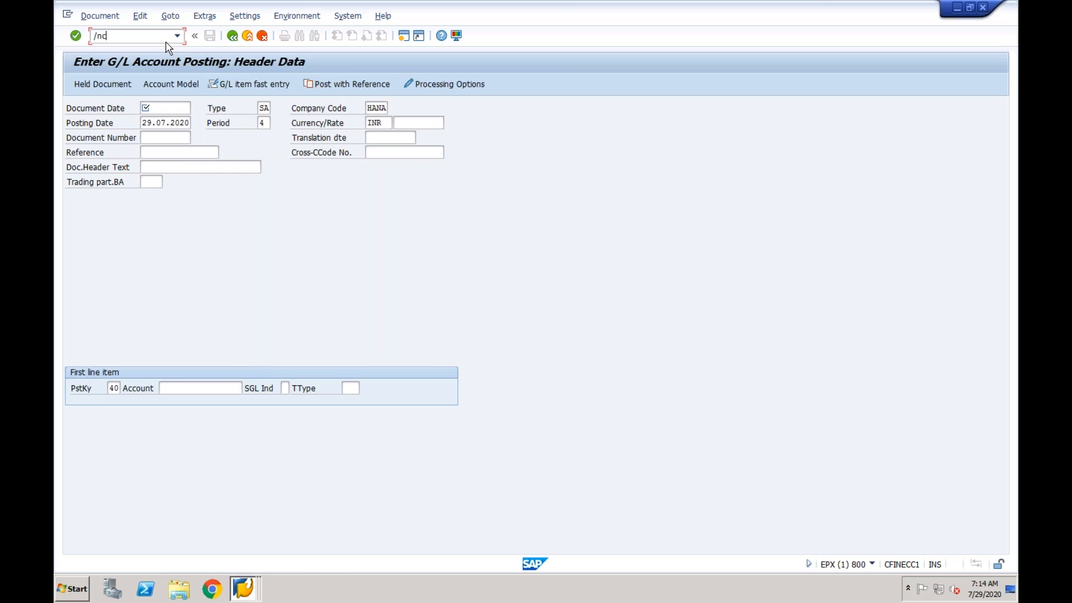
{"action": "type", "text": "finimg"}
{"action": "key", "text": "Return"}
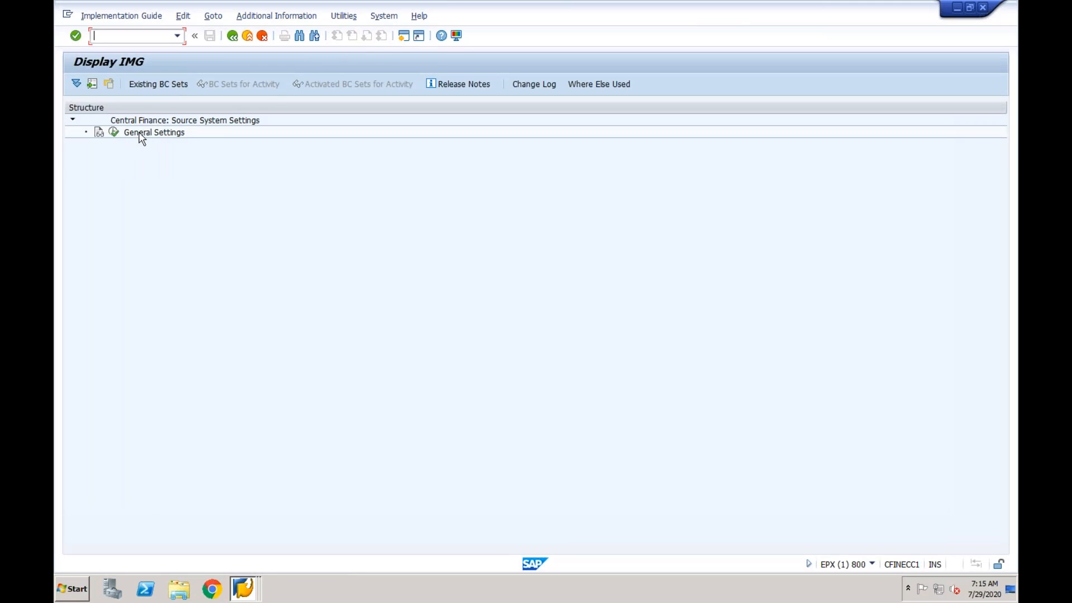
{"action": "left_click", "coordinate": [114, 134]}
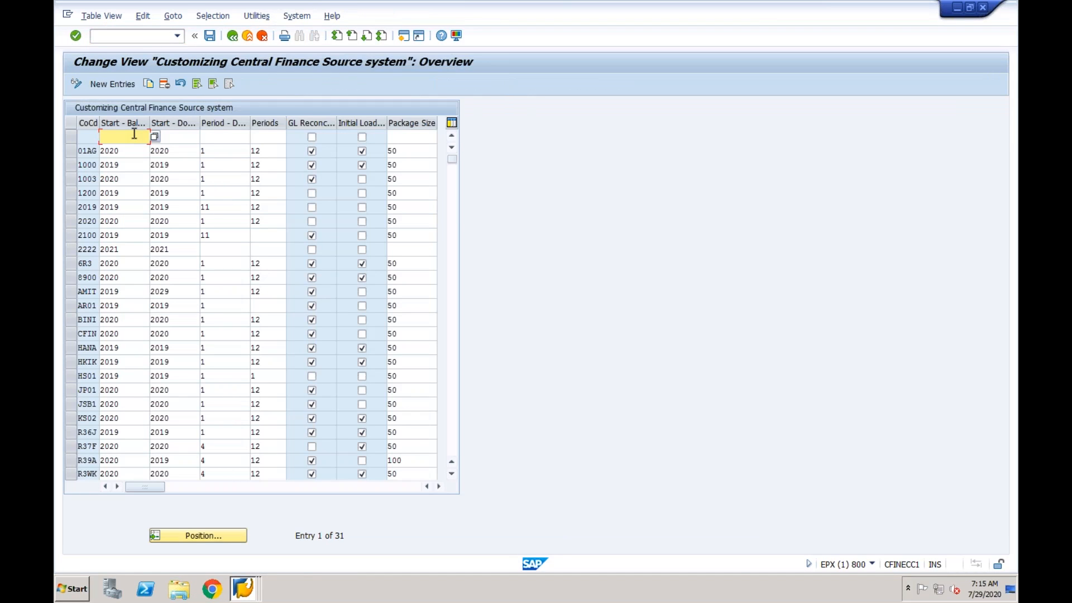
Step: Examine company code 1000's start year for balances, start year and period for documents, and number of periods
{"action": "left_click", "coordinate": [86, 165]}
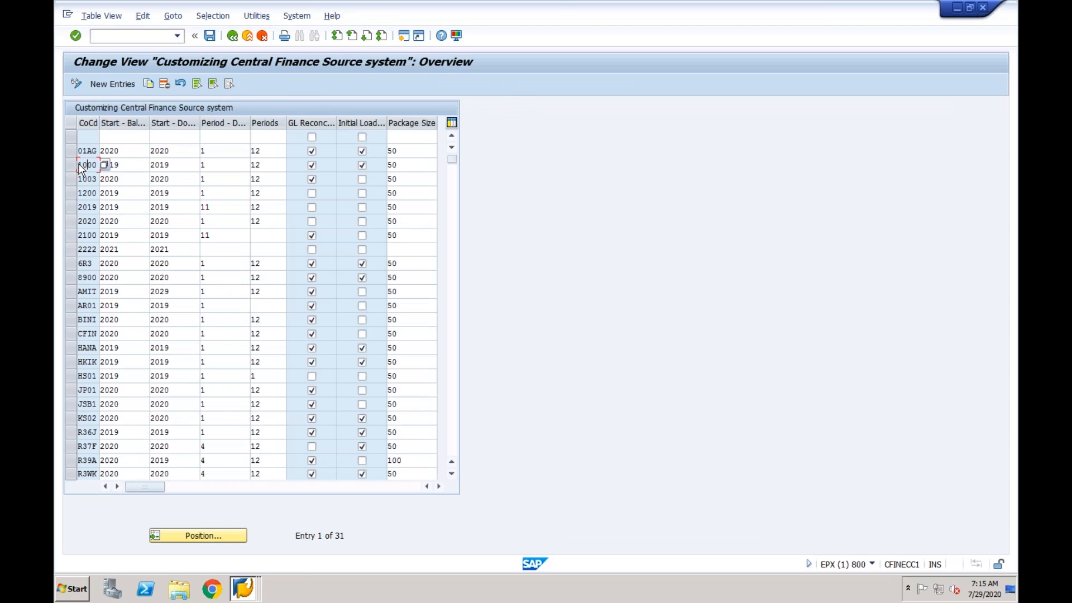
{"action": "left_click_drag", "start_coordinate": [80, 166], "coordinate": [98, 166]}
{"action": "left_click", "coordinate": [125, 165]}
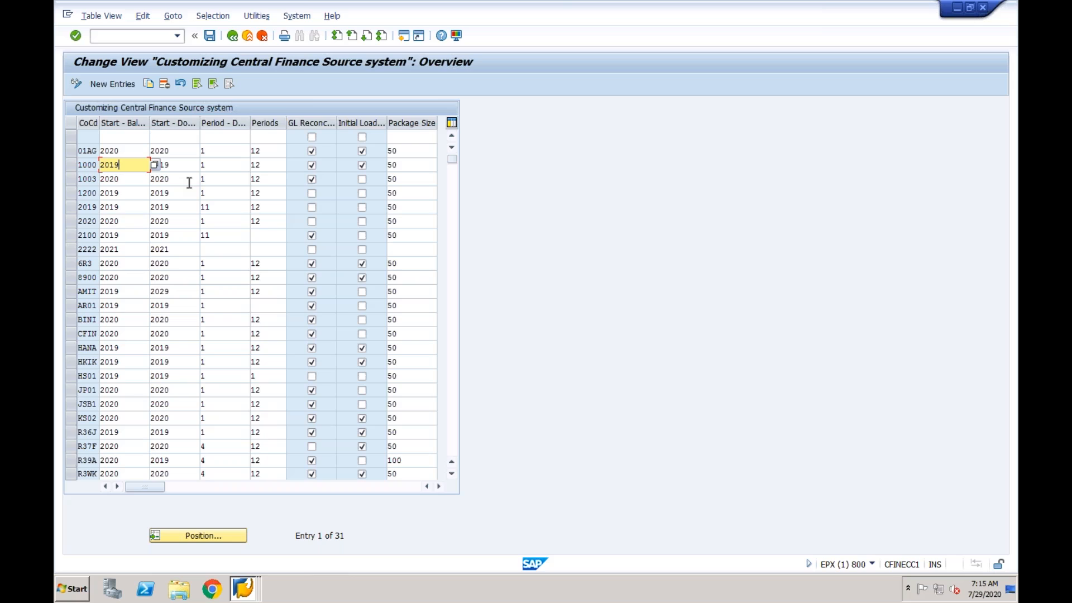
{"action": "left_click", "coordinate": [174, 166]}
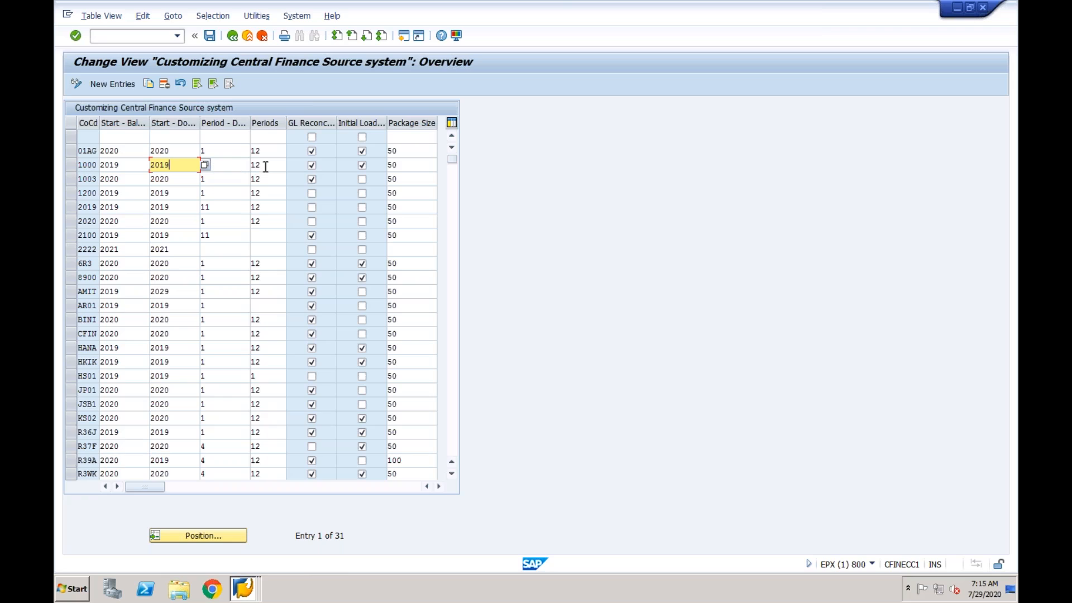
{"action": "left_click", "coordinate": [138, 164]}
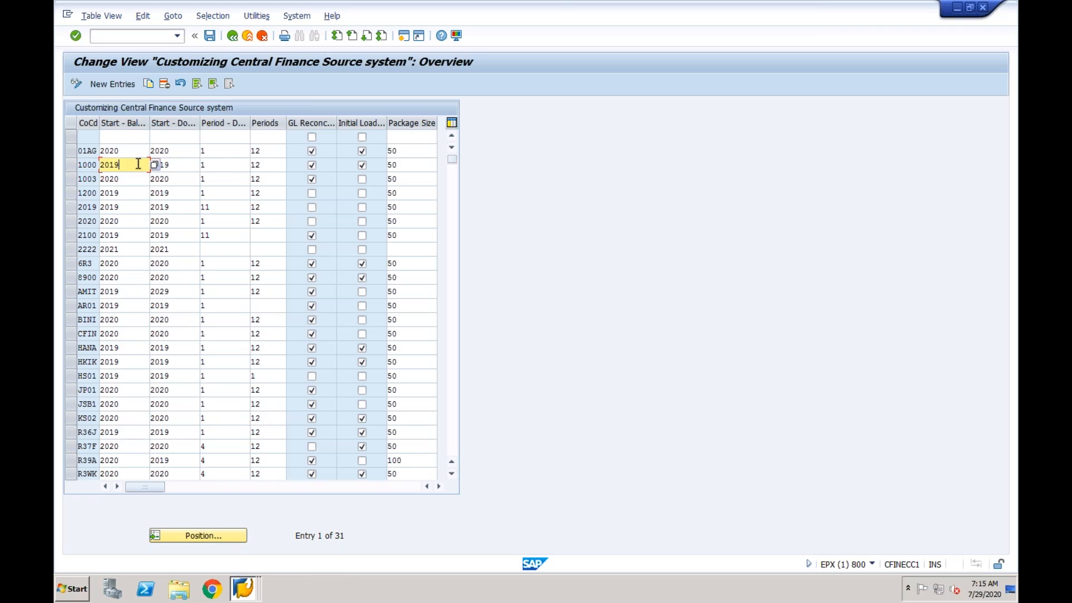
{"action": "double_click", "coordinate": [101, 165]}
{"action": "left_click", "coordinate": [125, 166]}
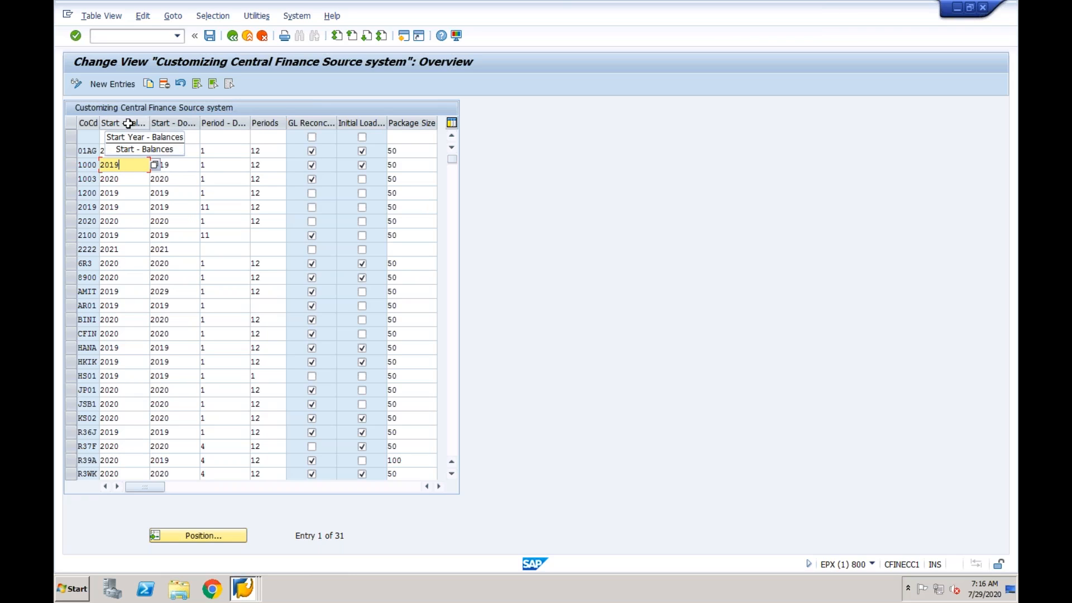
{"action": "left_click_drag", "start_coordinate": [128, 166], "coordinate": [100, 169]}
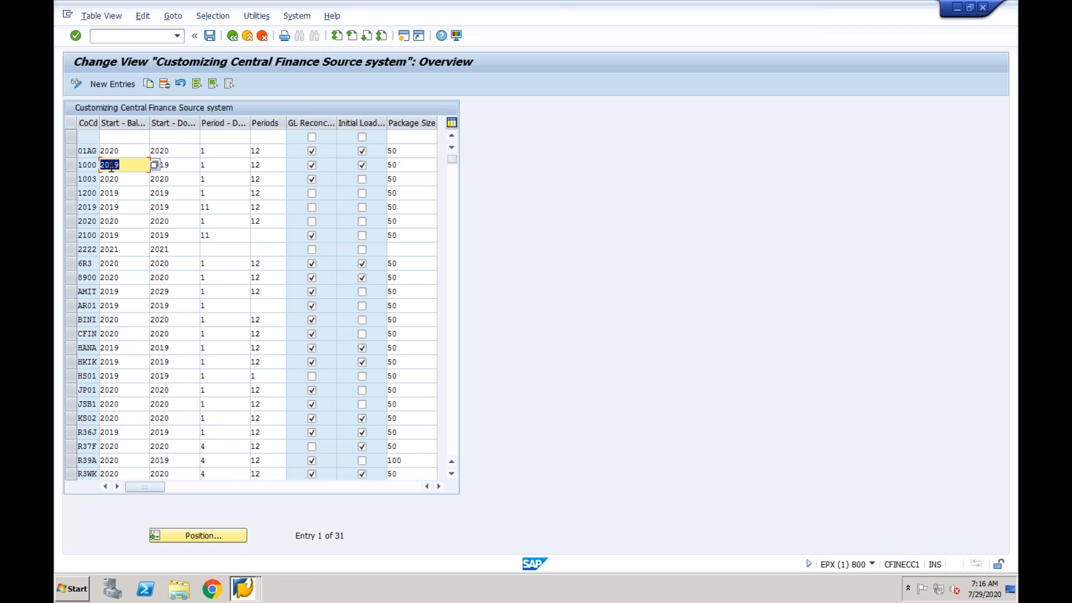
{"action": "left_click", "coordinate": [177, 164]}
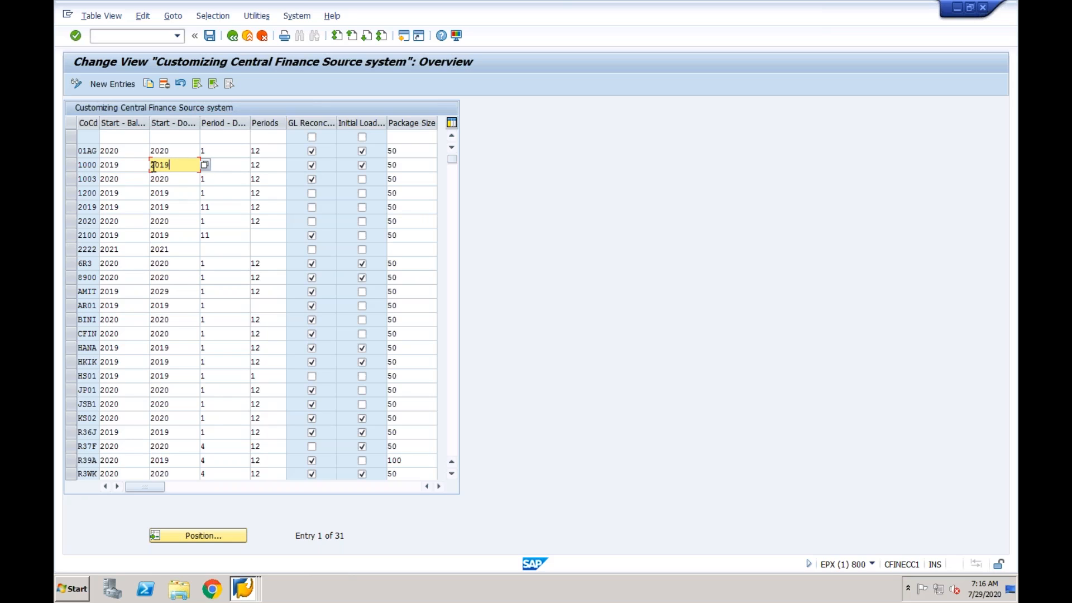
{"action": "left_click", "coordinate": [226, 165]}
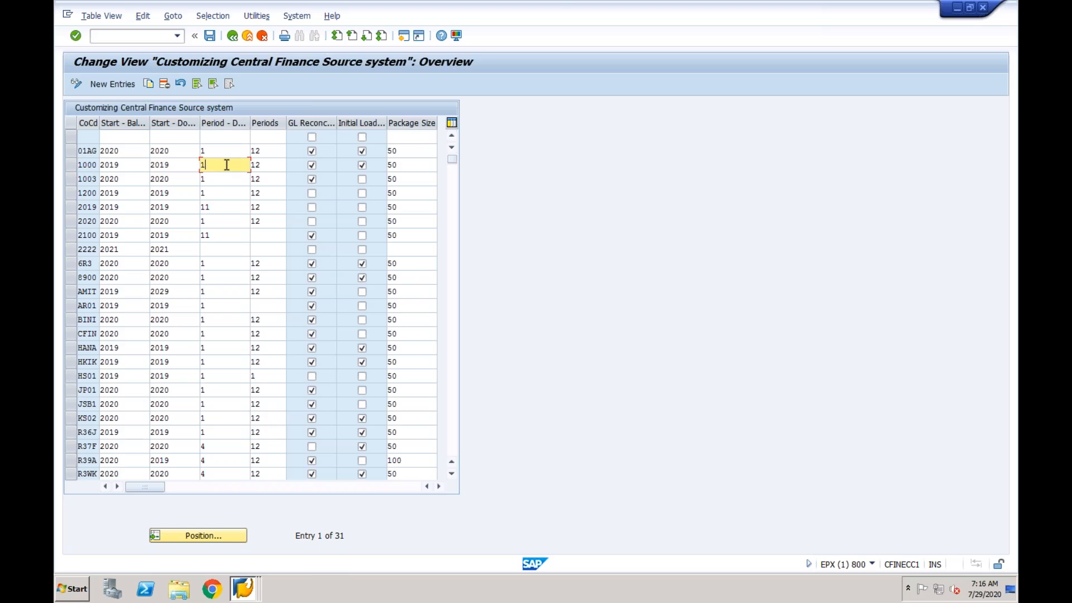
{"action": "left_click", "coordinate": [142, 165]}
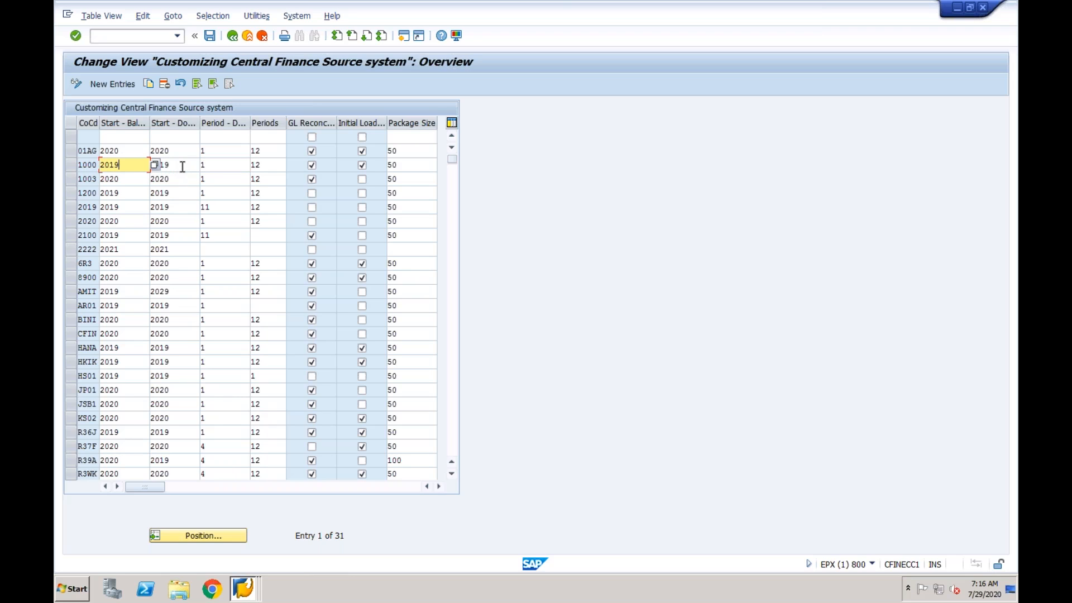
{"action": "left_click", "coordinate": [204, 165]}
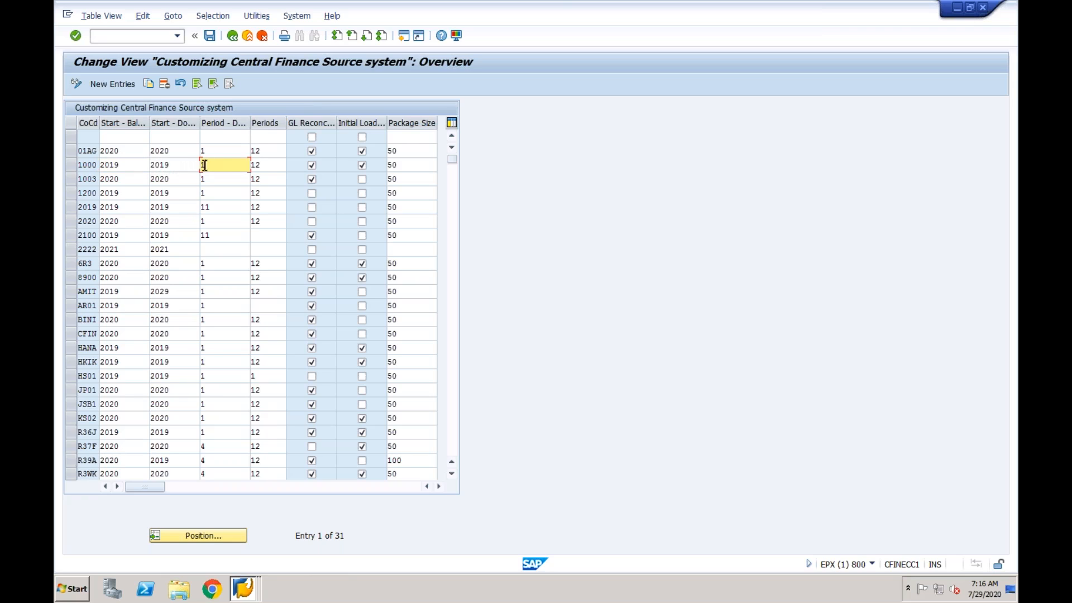
{"action": "left_click", "coordinate": [184, 165]}
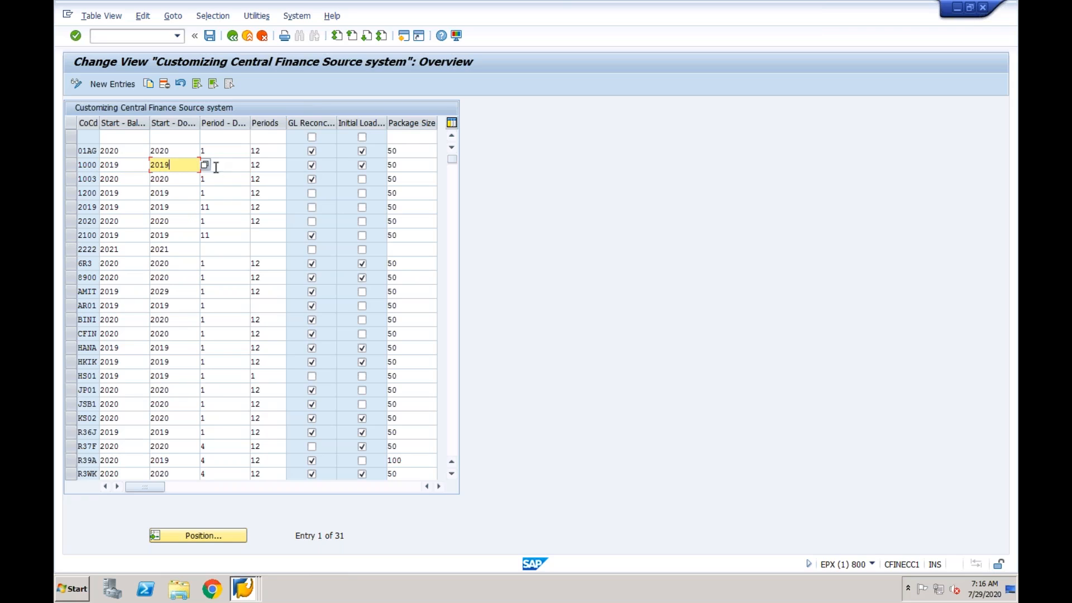
{"action": "left_click", "coordinate": [133, 166]}
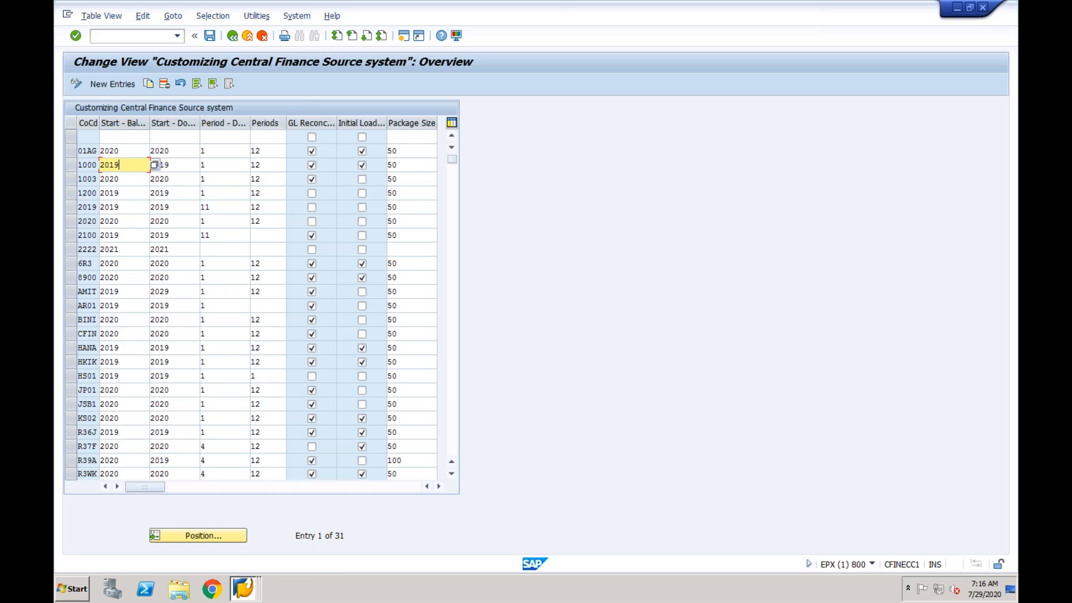
{"action": "left_click", "coordinate": [174, 165]}
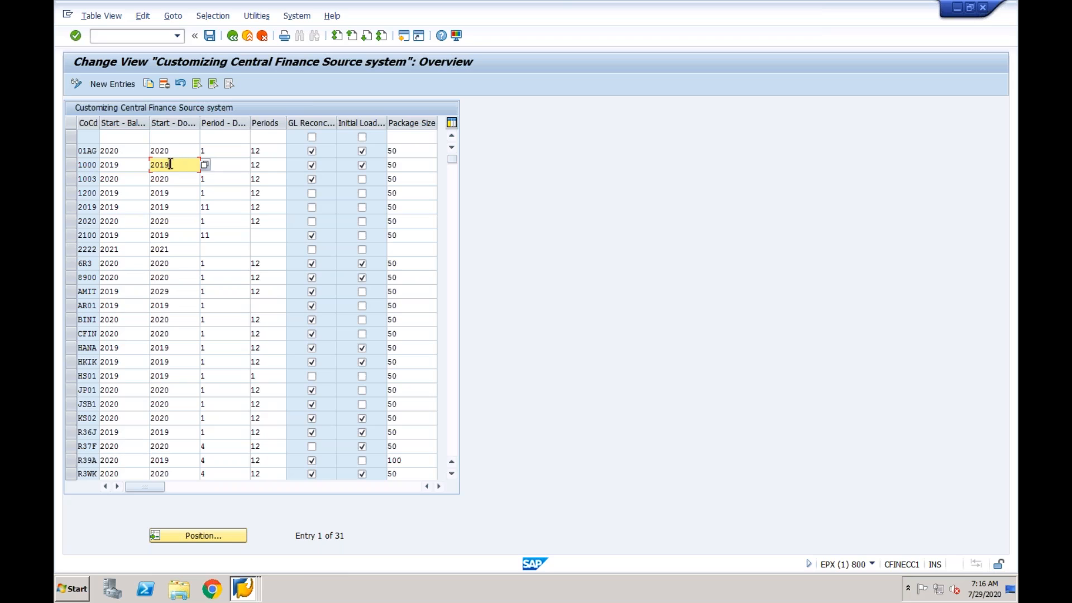
{"action": "left_click", "coordinate": [224, 165]}
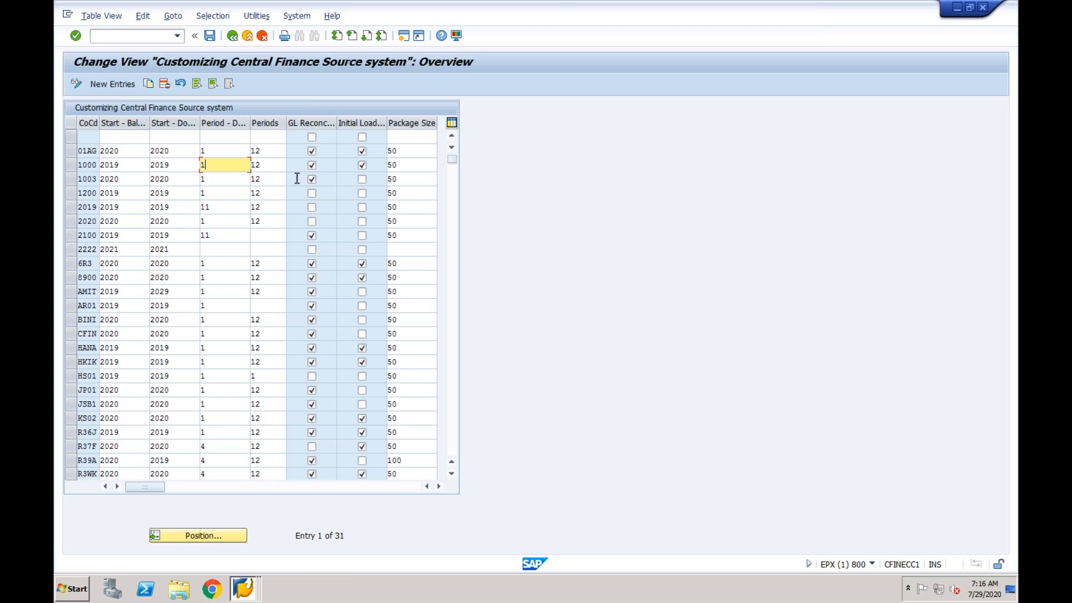
{"action": "left_click", "coordinate": [275, 164]}
Step: Leave the table with /n and reopen General Settings from the Central Finance source system customizing
{"action": "left_click", "coordinate": [139, 36]}
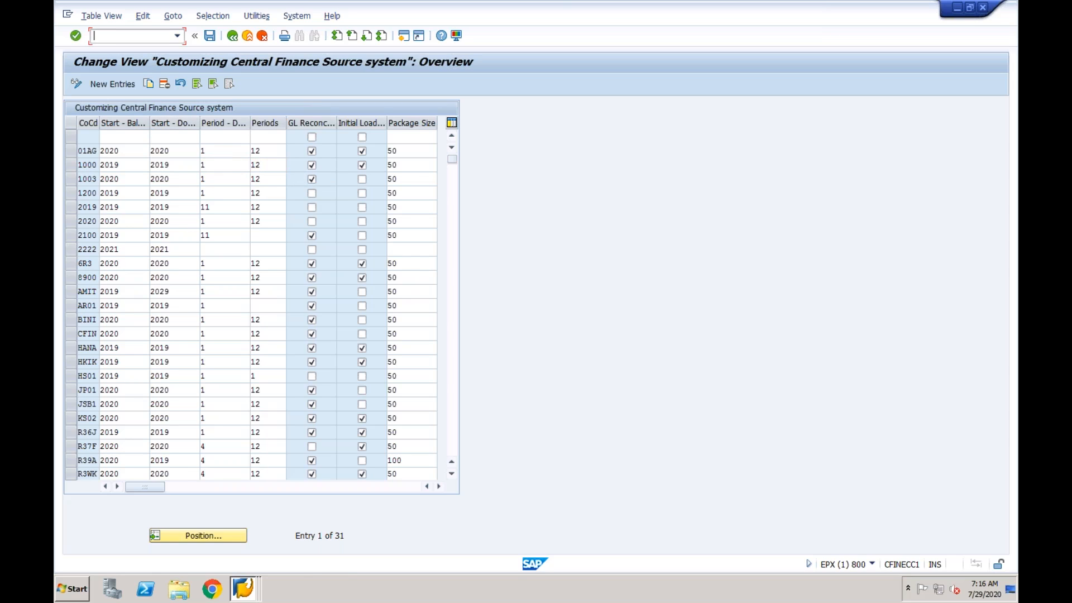
{"action": "type", "text": "/n"}
{"action": "key", "text": "Return"}
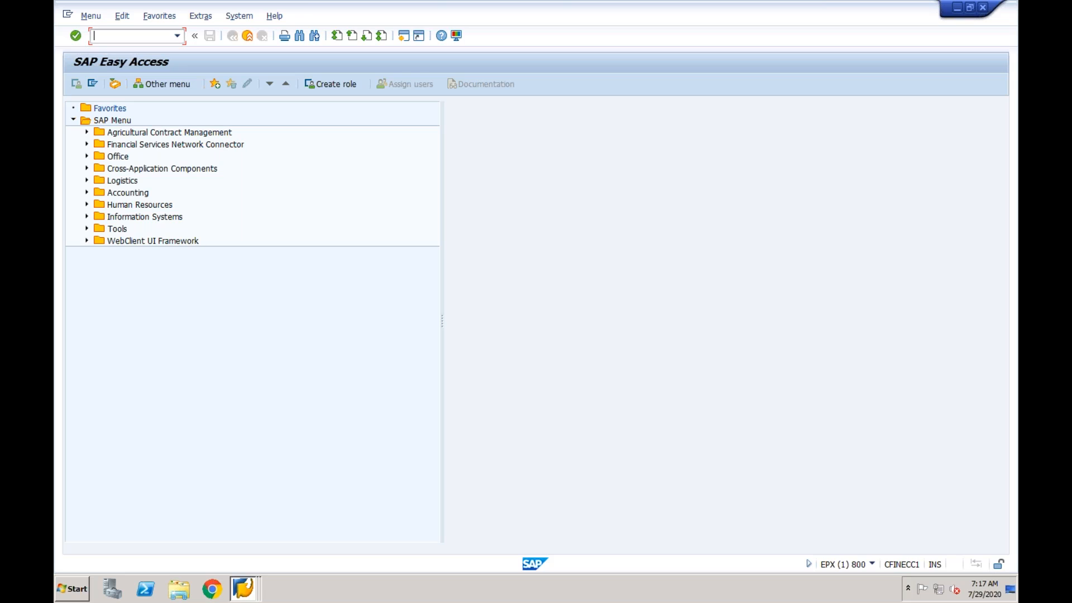
{"action": "left_click", "coordinate": [177, 36]}
{"action": "left_click", "coordinate": [137, 60]}
{"action": "key", "text": "Return"}
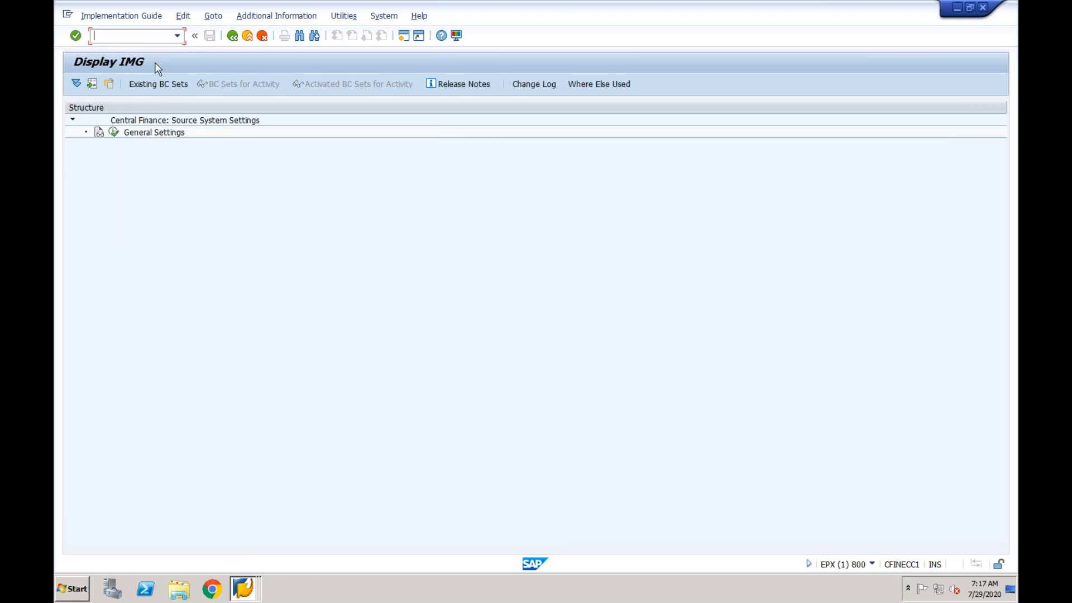
{"action": "left_click", "coordinate": [115, 133]}
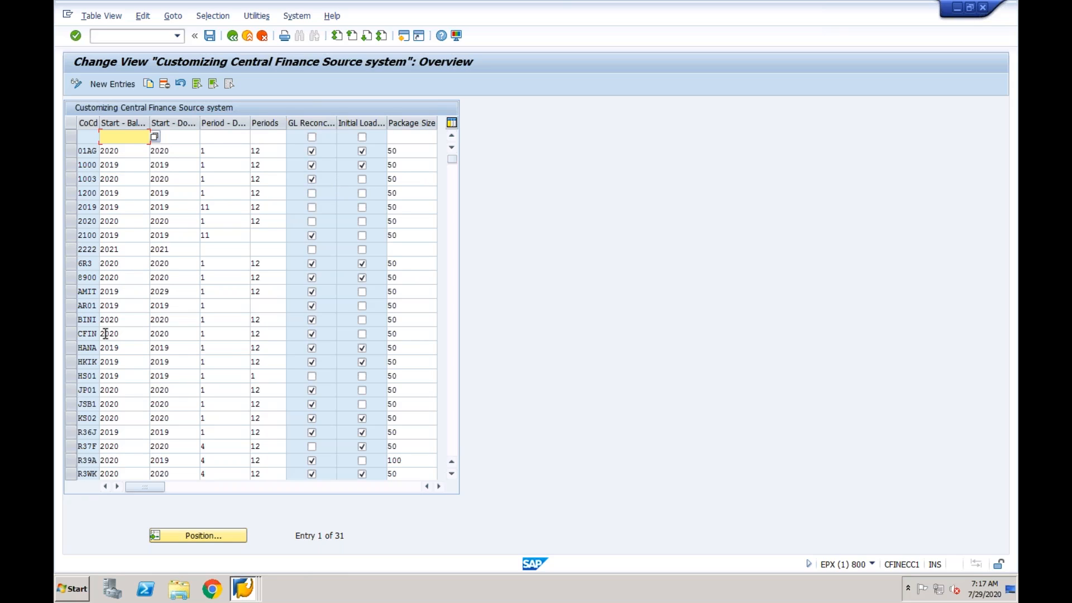
Step: Examine the Central Finance source system entry for company code HANA, including its start year for balances
{"action": "left_click", "coordinate": [96, 347]}
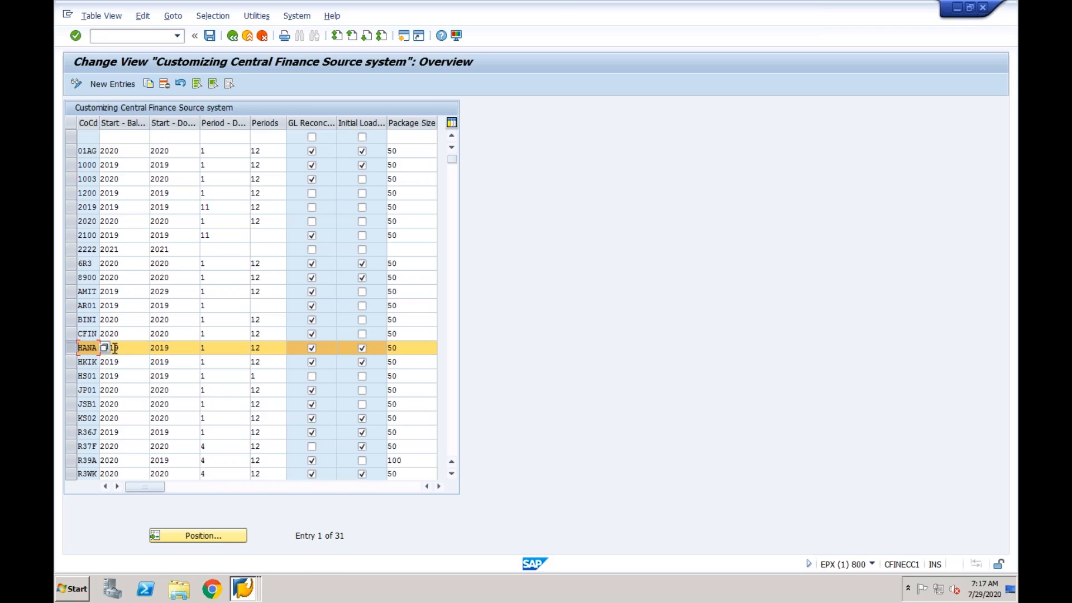
{"action": "key", "text": "Tab"}
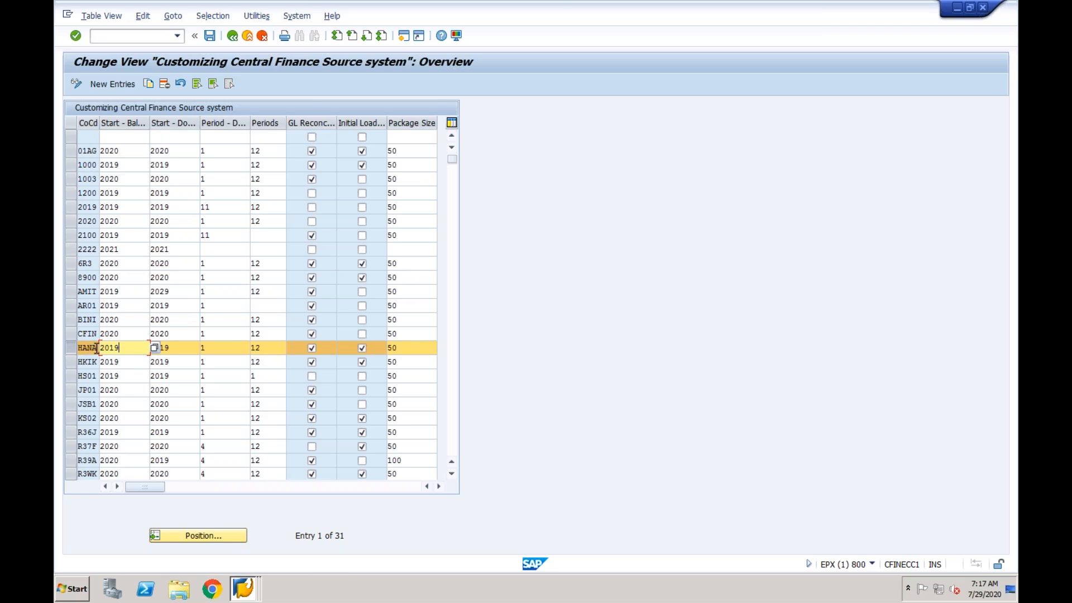
{"action": "left_click_drag", "start_coordinate": [98, 348], "coordinate": [77, 348]}
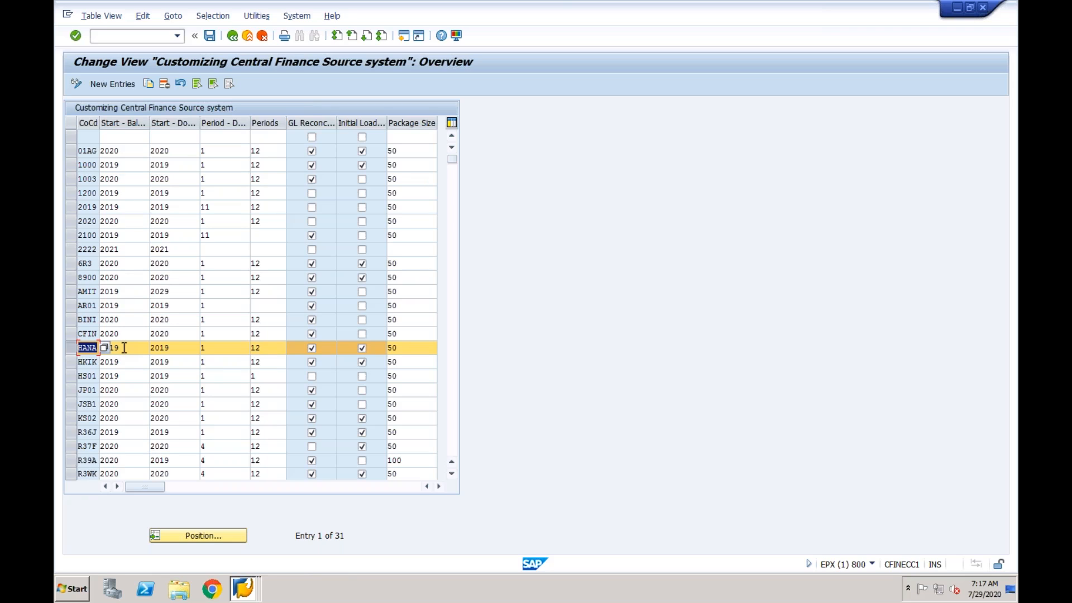
{"action": "left_click", "coordinate": [89, 348]}
{"action": "left_click", "coordinate": [146, 37]}
{"action": "type", "text": "/nfb50"}
{"action": "key", "text": "Return"}
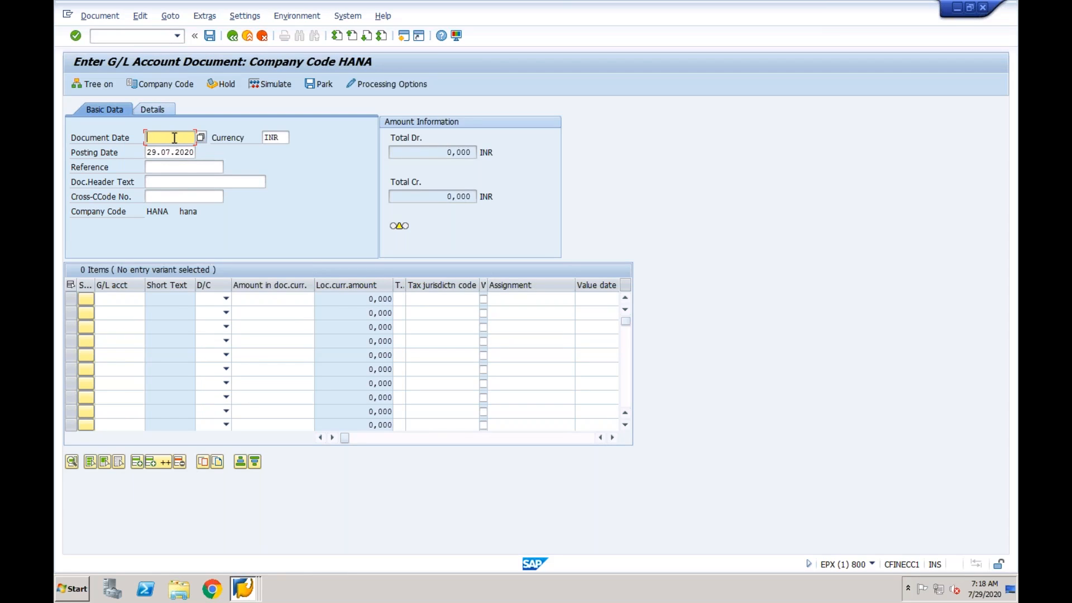
{"action": "type", "text": "29072020"}
{"action": "left_click", "coordinate": [269, 139]}
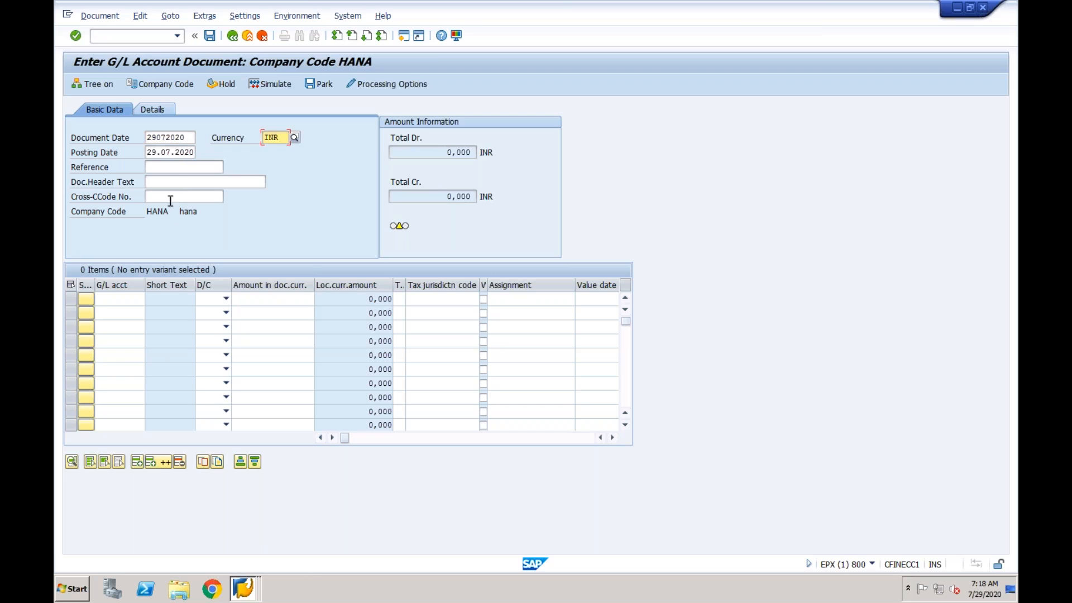
{"action": "left_click", "coordinate": [162, 168]}
{"action": "type", "text": "Test"}
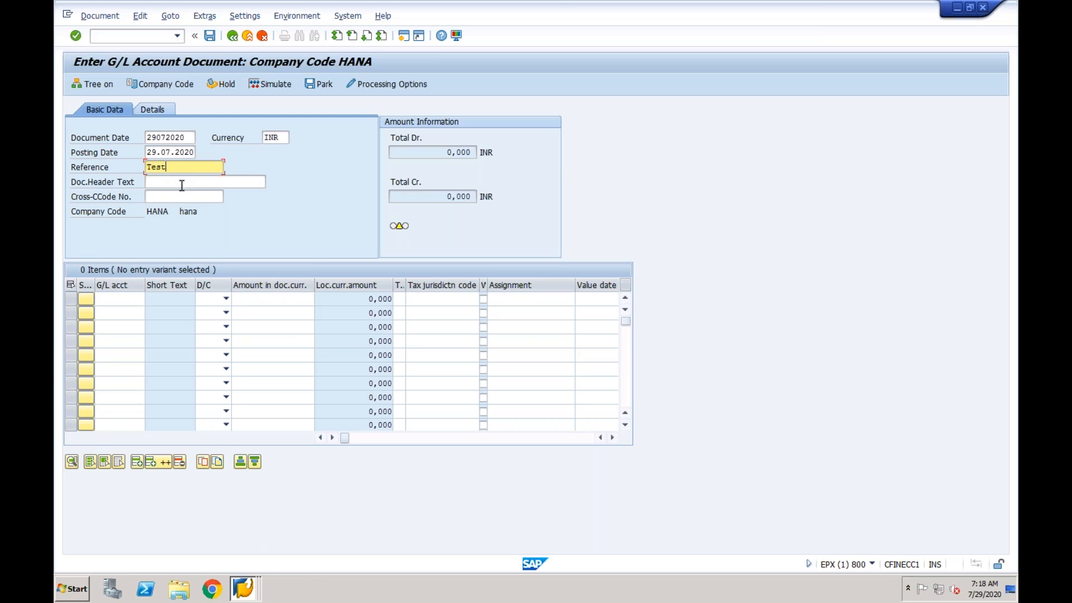
{"action": "left_click", "coordinate": [125, 300]}
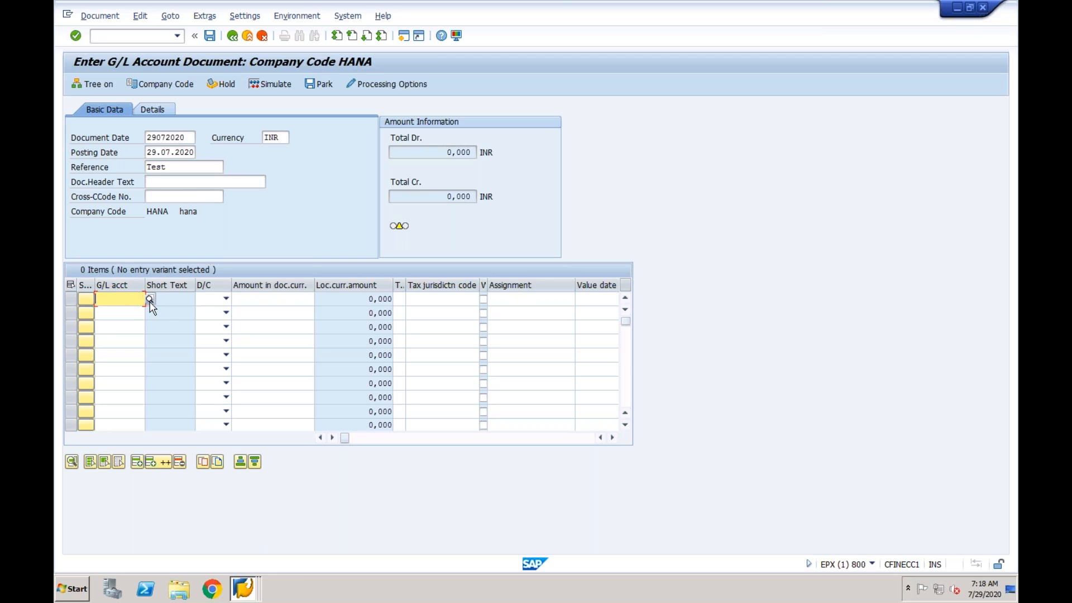
Step: Leave the G/L account document entry and open the G/L account posting header data transaction
{"action": "left_click", "coordinate": [123, 35]}
{"action": "type", "text": "/"}
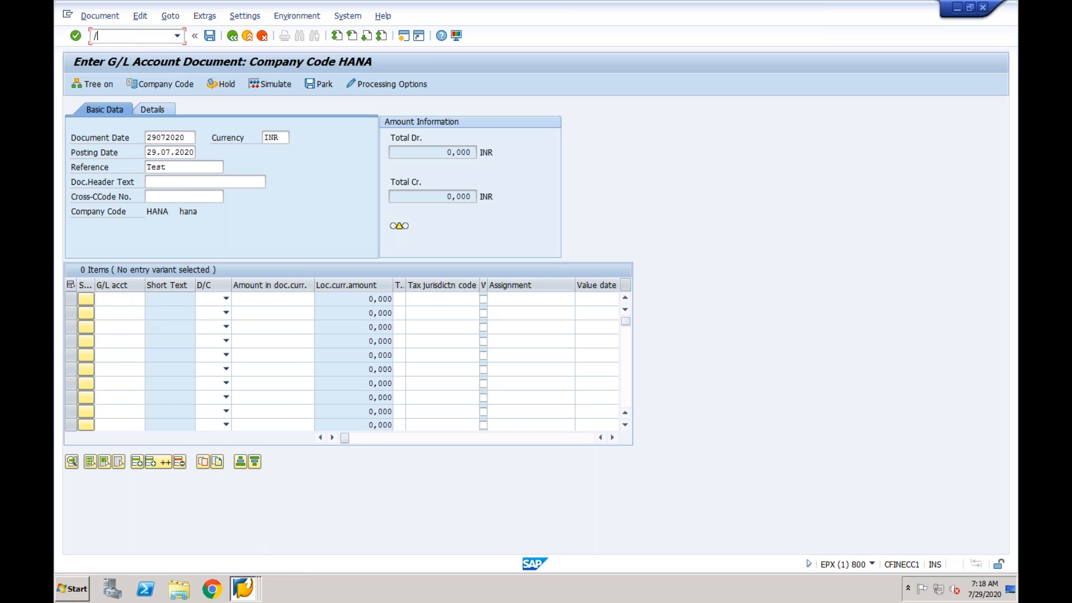
{"action": "type", "text": "nf"}
{"action": "key", "text": "Return"}
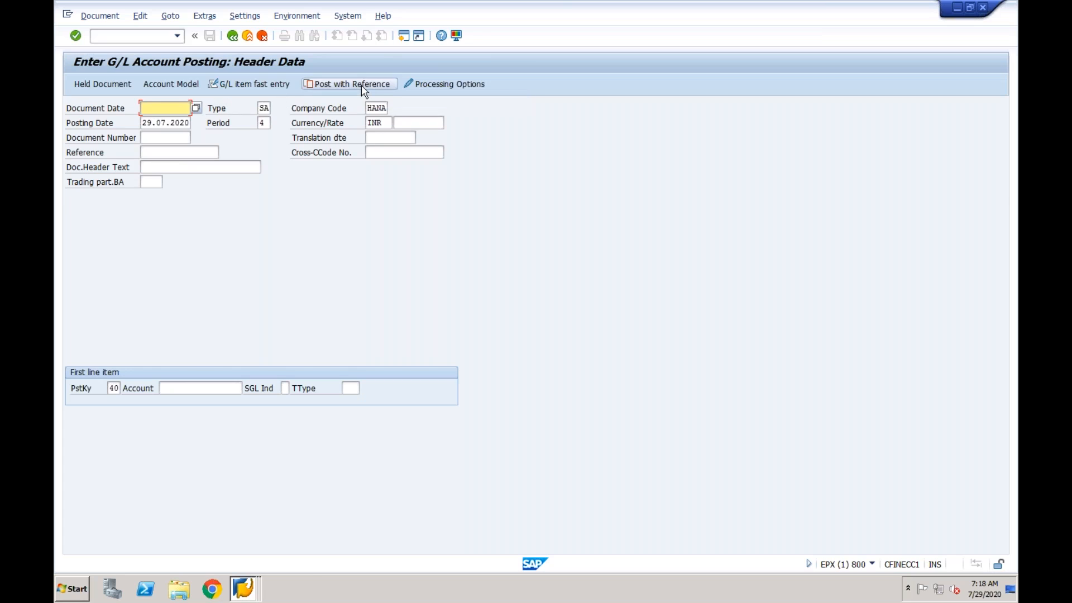
Step: Start a posting with reference to document 43 in company code HANA
{"action": "left_click", "coordinate": [361, 84]}
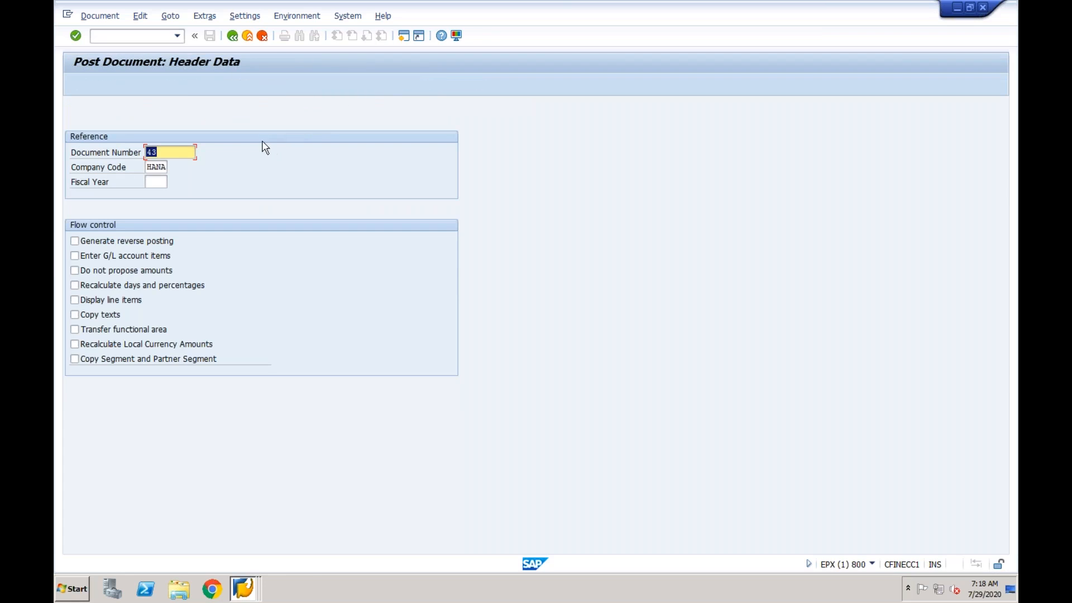
{"action": "left_click", "coordinate": [165, 152]}
{"action": "left_click", "coordinate": [150, 164]}
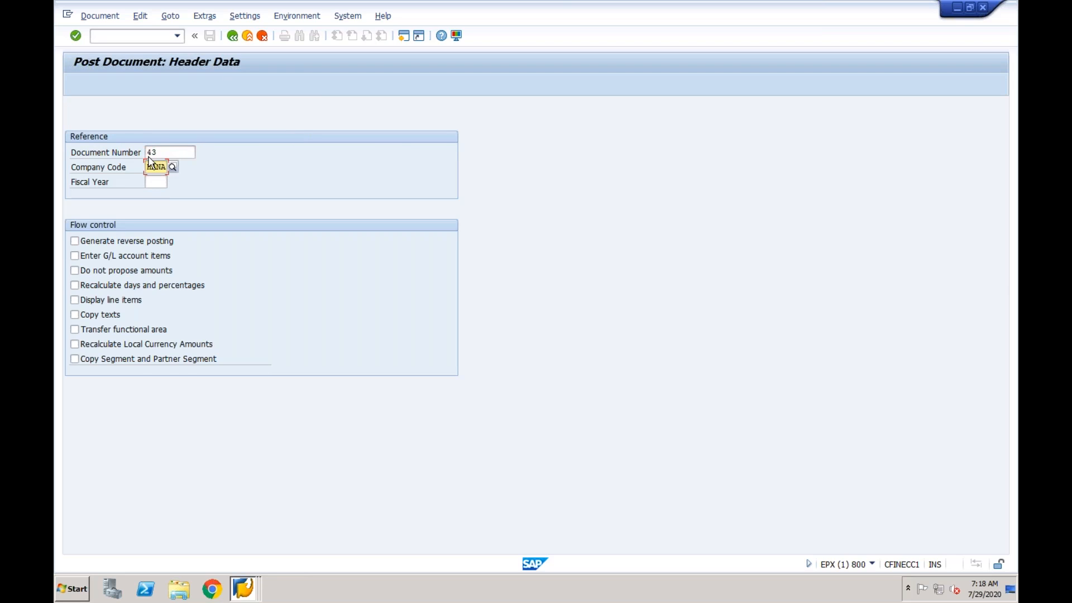
{"action": "left_click", "coordinate": [165, 152]}
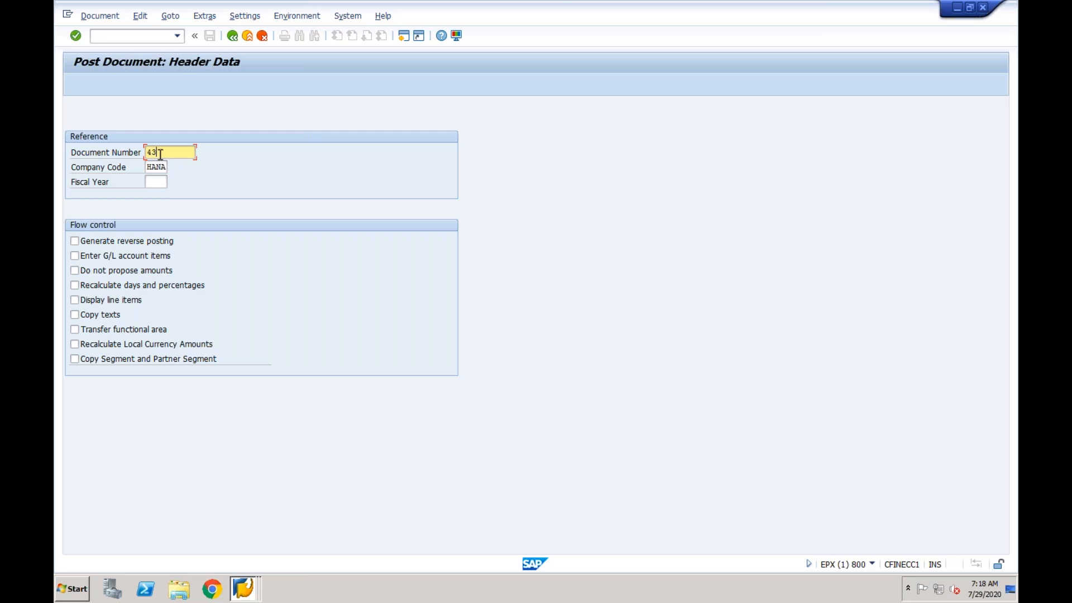
{"action": "key", "text": "Return"}
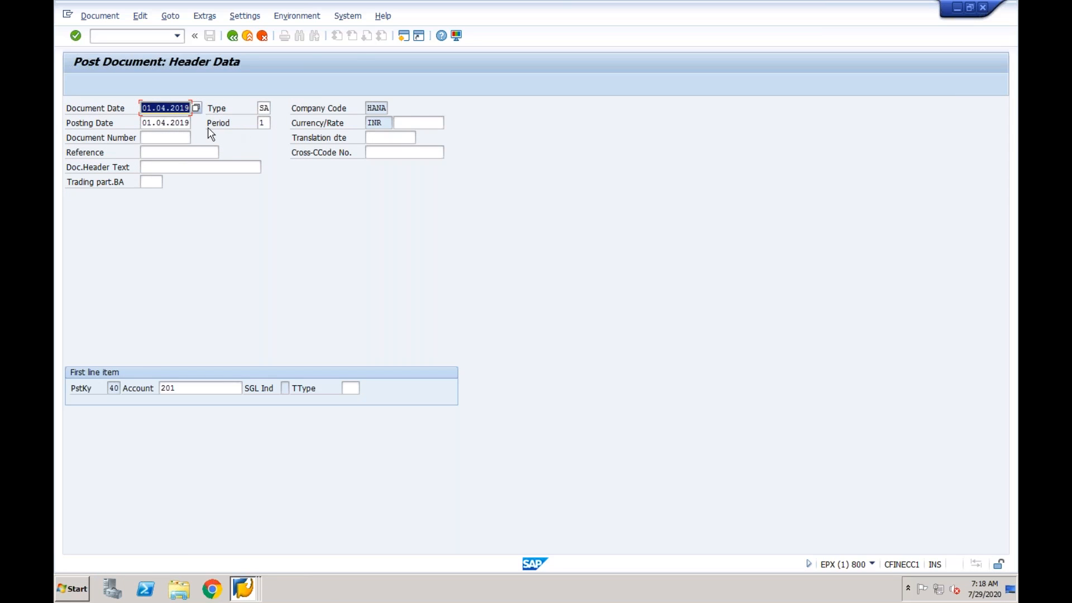
Step: Set the document date to 27.07.2020
{"action": "key", "text": "Left"}
{"action": "key", "text": "shift+Left"}
{"action": "key", "text": "shift+Left"}
{"action": "type", "text": "27"}
{"action": "key", "text": "shift+Right"}
{"action": "type", "text": "7"}
{"action": "key", "text": "Right"}
{"action": "key", "text": "shift+Right"}
{"action": "key", "text": "shift+Right"}
{"action": "type", "text": "20"}
Step: Copy the document date into the posting date, making it 27.07.2020, and continue to the document overview
{"action": "key", "text": "shift+Left"}
{"action": "key", "text": "shift+Left"}
{"action": "key", "text": "shift+Left"}
{"action": "key", "text": "shift+Left"}
{"action": "key", "text": "shift+Left"}
{"action": "key", "text": "shift+Left"}
{"action": "key", "text": "shift+Left"}
{"action": "key", "text": "shift+Left"}
{"action": "key", "text": "shift+Left"}
{"action": "key", "text": "shift+Left"}
{"action": "key", "text": "ctrl+c"}
{"action": "left_click", "coordinate": [191, 122]}
{"action": "key", "text": "Home"}
{"action": "key", "text": "shift+End"}
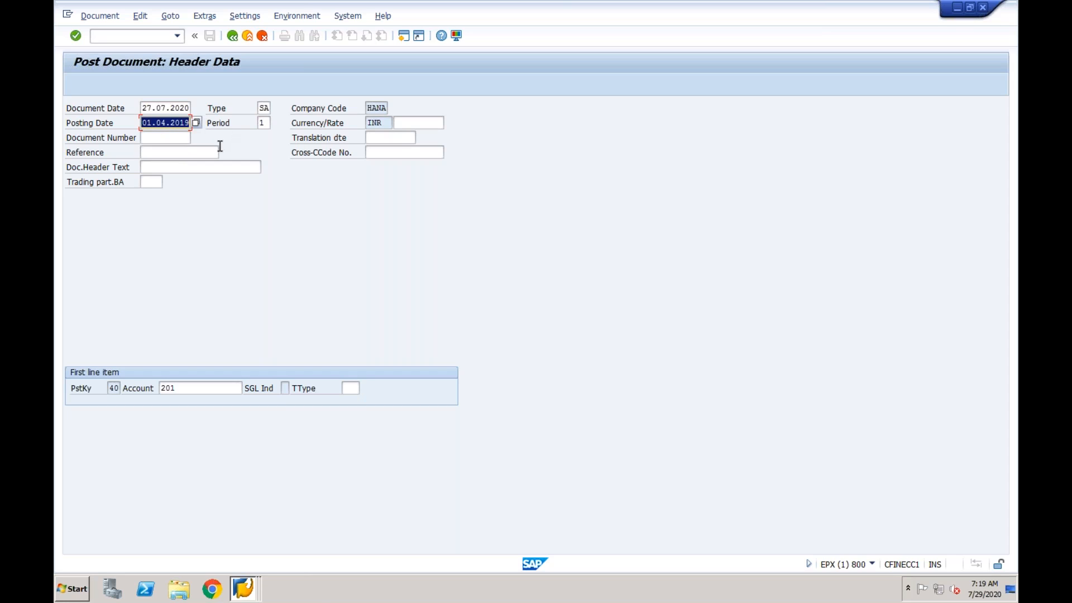
{"action": "key", "text": "ctrl+v"}
{"action": "key", "text": "Return"}
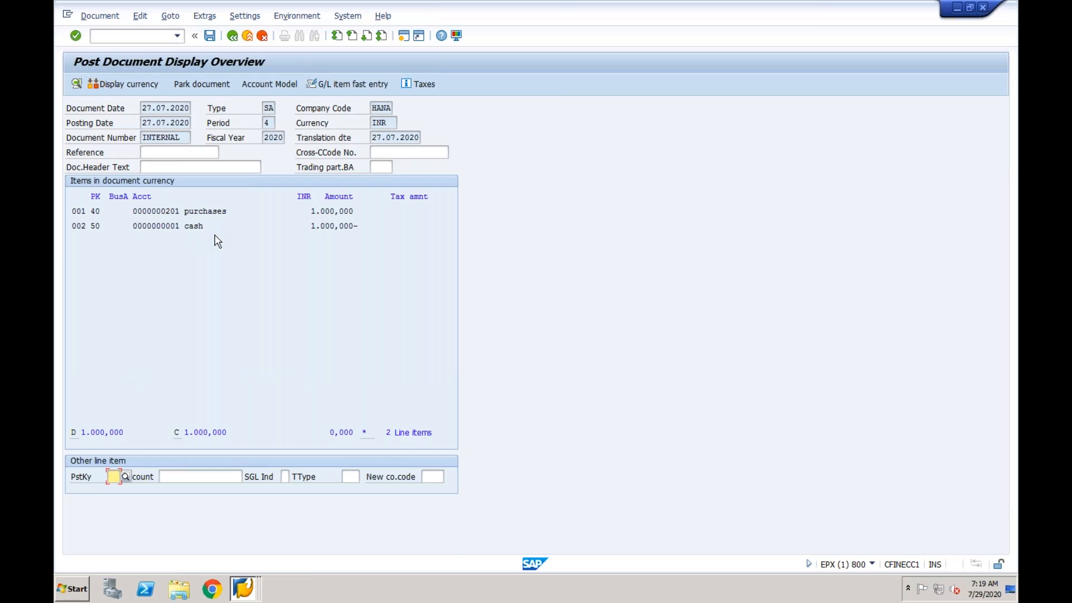
Step: Post the G/L document in company code HANA and acknowledge the posting message
{"action": "left_click", "coordinate": [209, 36]}
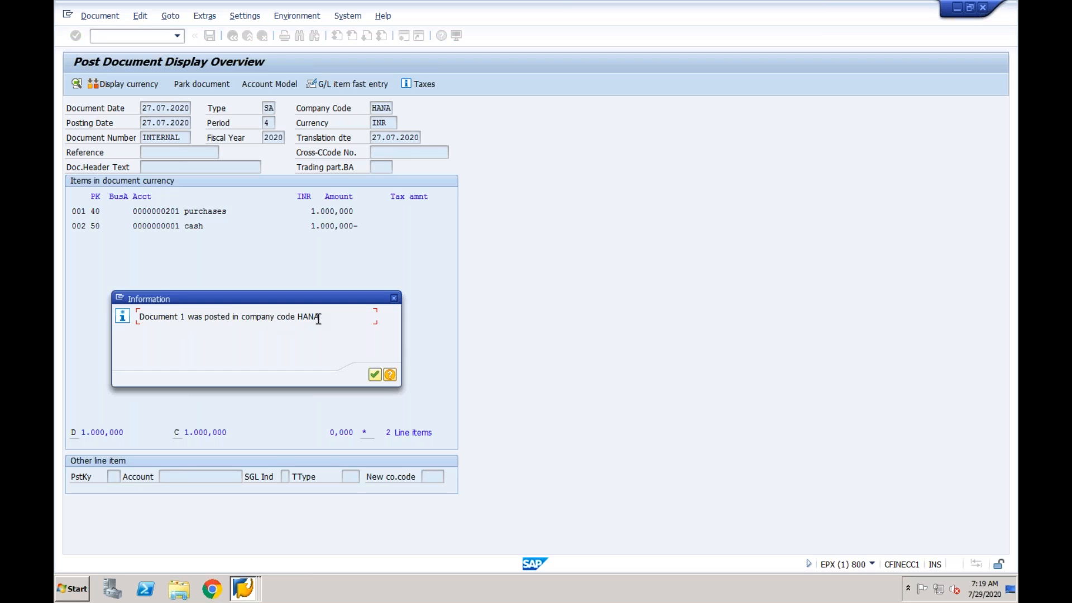
{"action": "left_click", "coordinate": [375, 375]}
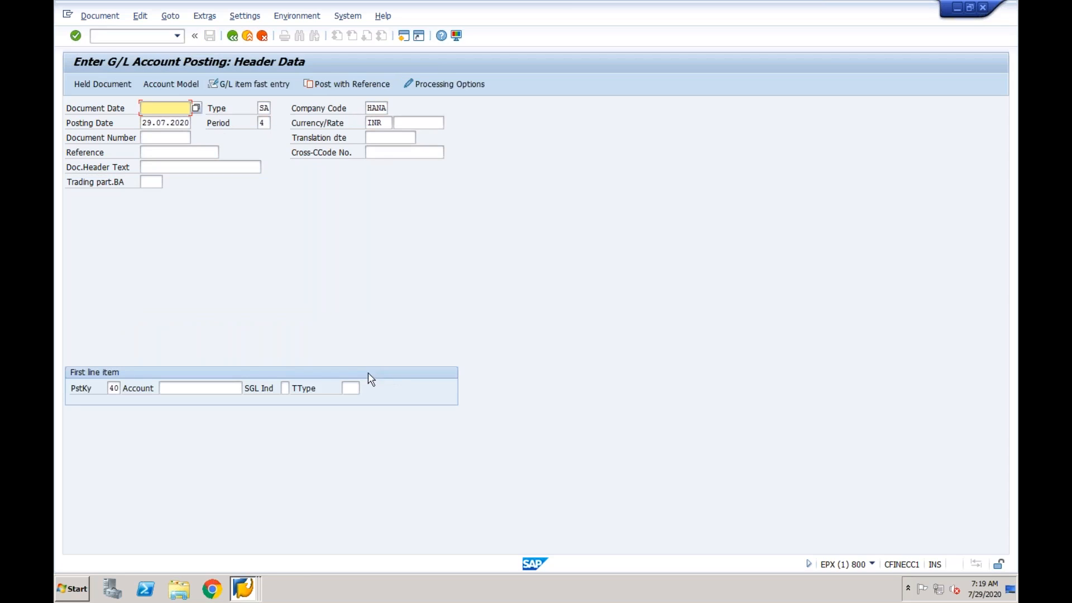
{"action": "left_click", "coordinate": [178, 124]}
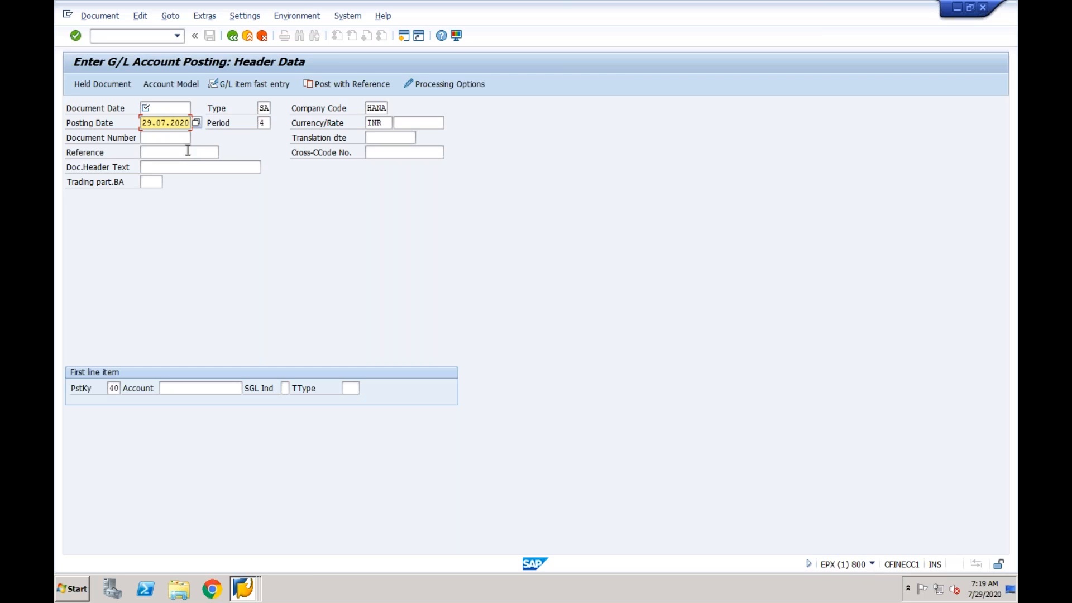
Step: Switch to the DV1 Central Finance session and run transaction /n/aif/ifmon
{"action": "left_click", "coordinate": [245, 589]}
{"action": "left_click", "coordinate": [246, 560]}
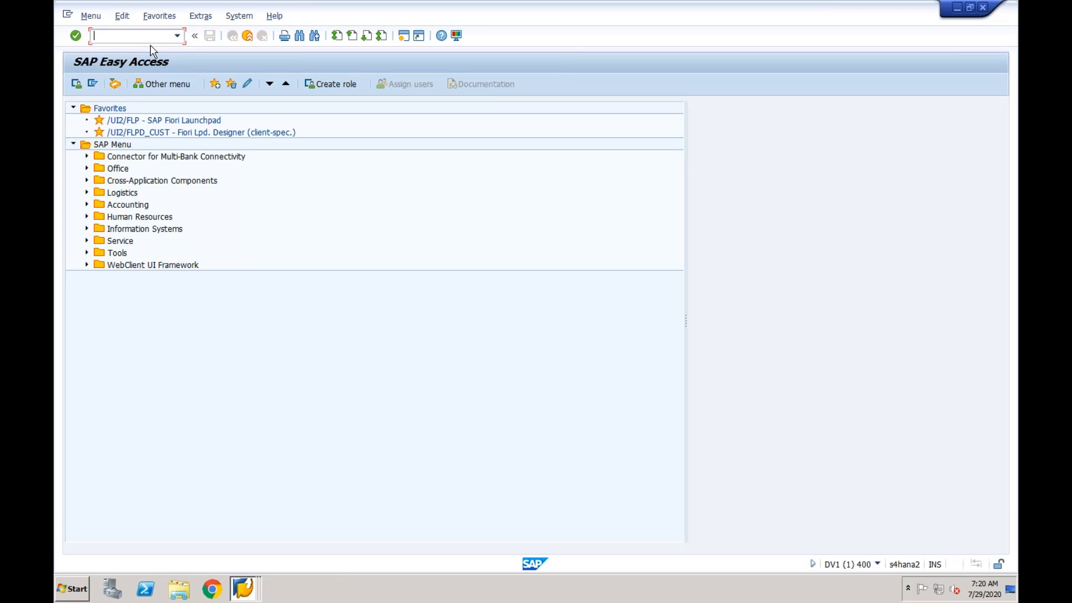
{"action": "type", "text": "fb"}
{"action": "key", "text": "BackSpace"}
{"action": "key", "text": "BackSpace"}
{"action": "type", "text": "/n"}
{"action": "type", "text": "/aif/ifmon"}
{"action": "key", "text": "Return"}
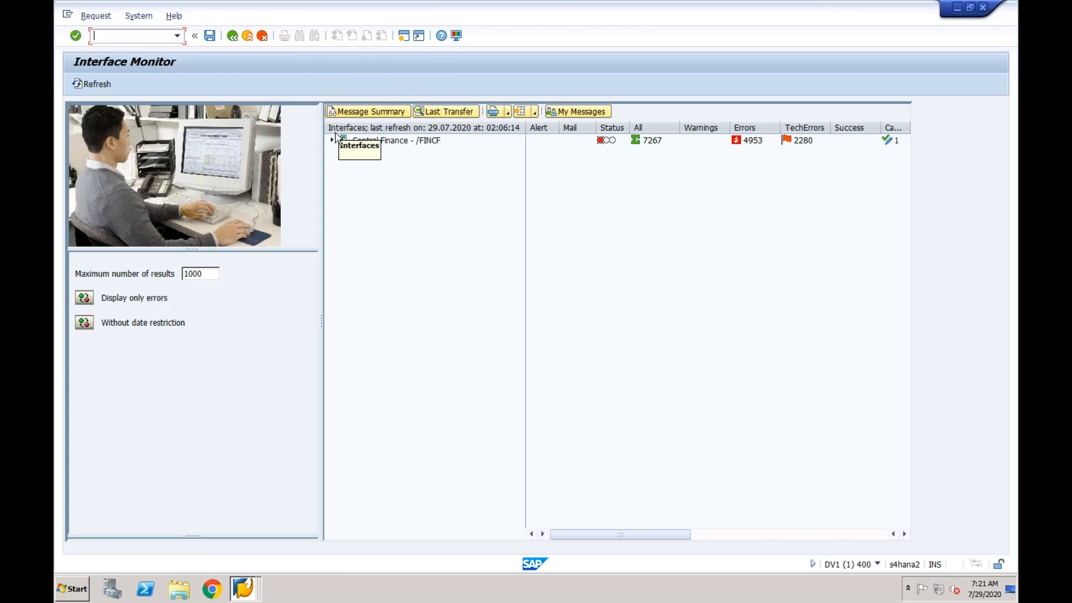
Step: Expand the Central Finance /FINCF interfaces and open the Accounting Document AC_DOC/2 messages in error handling
{"action": "left_click", "coordinate": [427, 141]}
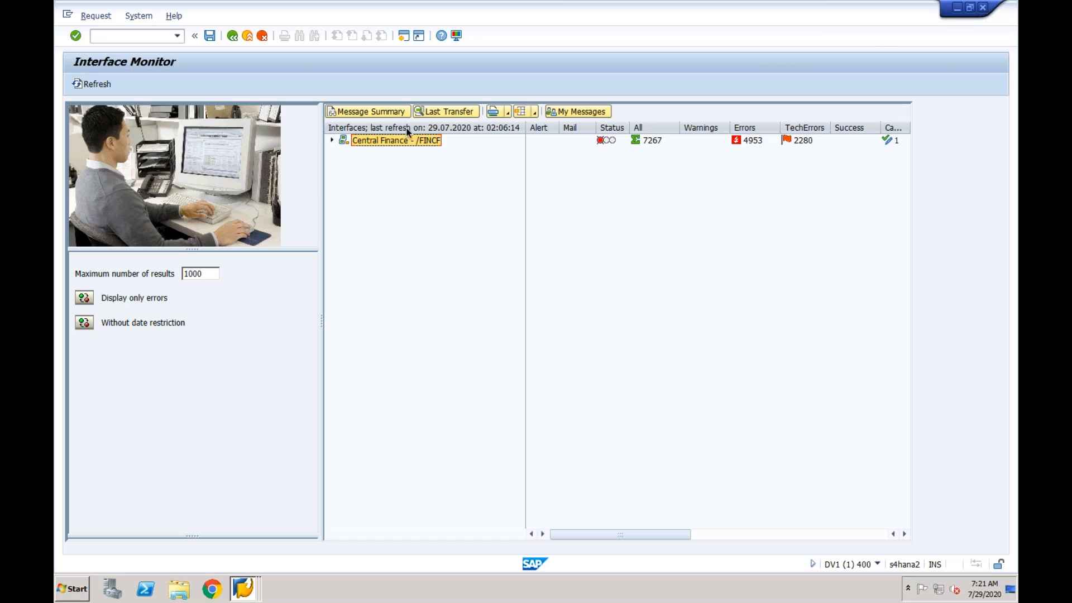
{"action": "left_click", "coordinate": [332, 139]}
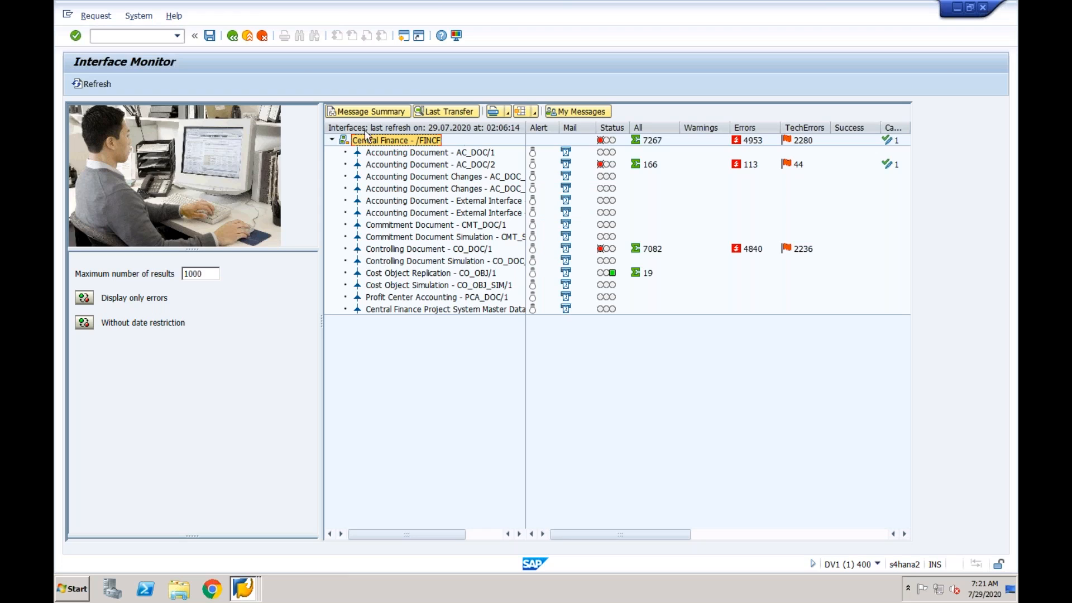
{"action": "left_click", "coordinate": [489, 167]}
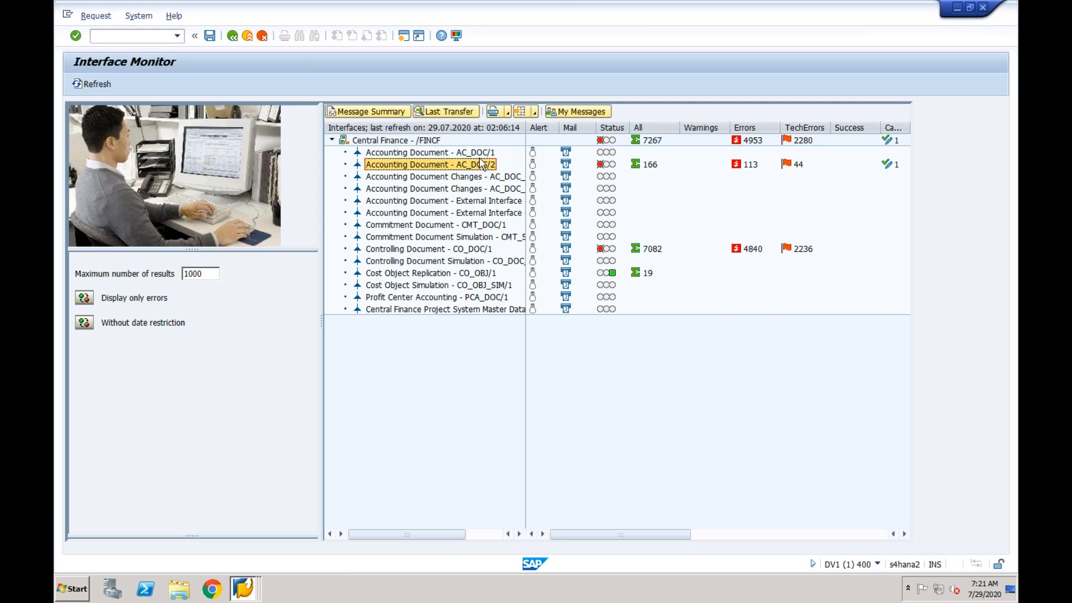
{"action": "left_click", "coordinate": [481, 155]}
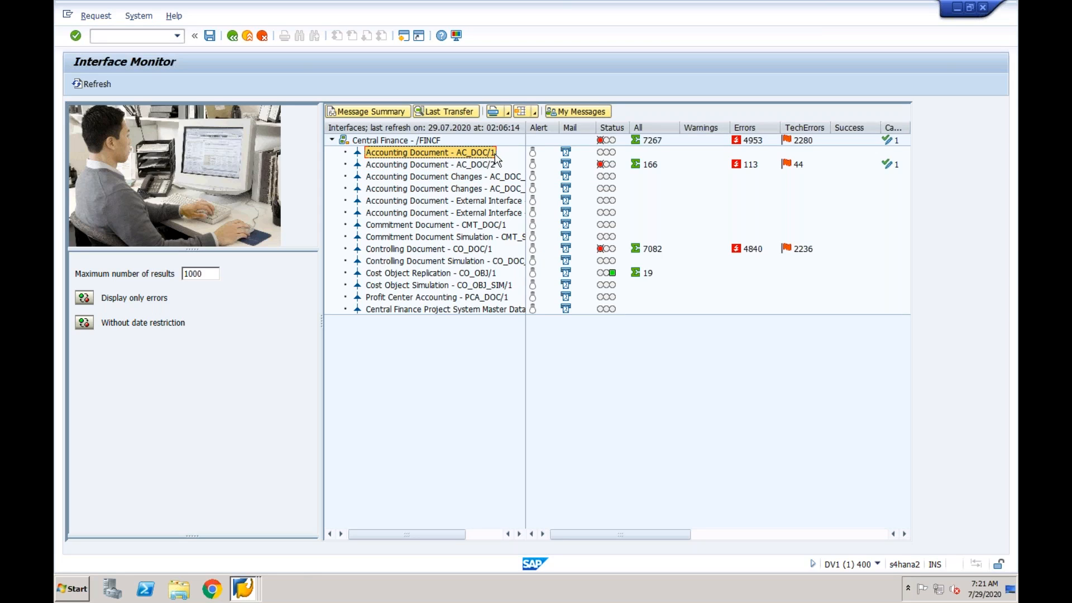
{"action": "left_click", "coordinate": [482, 165]}
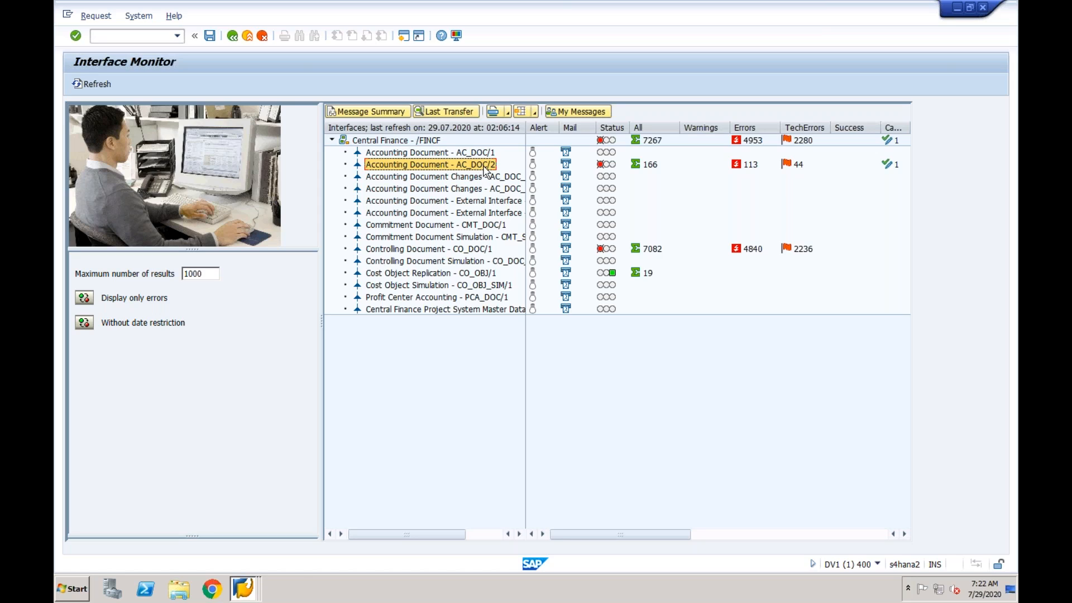
{"action": "double_click", "coordinate": [456, 166]}
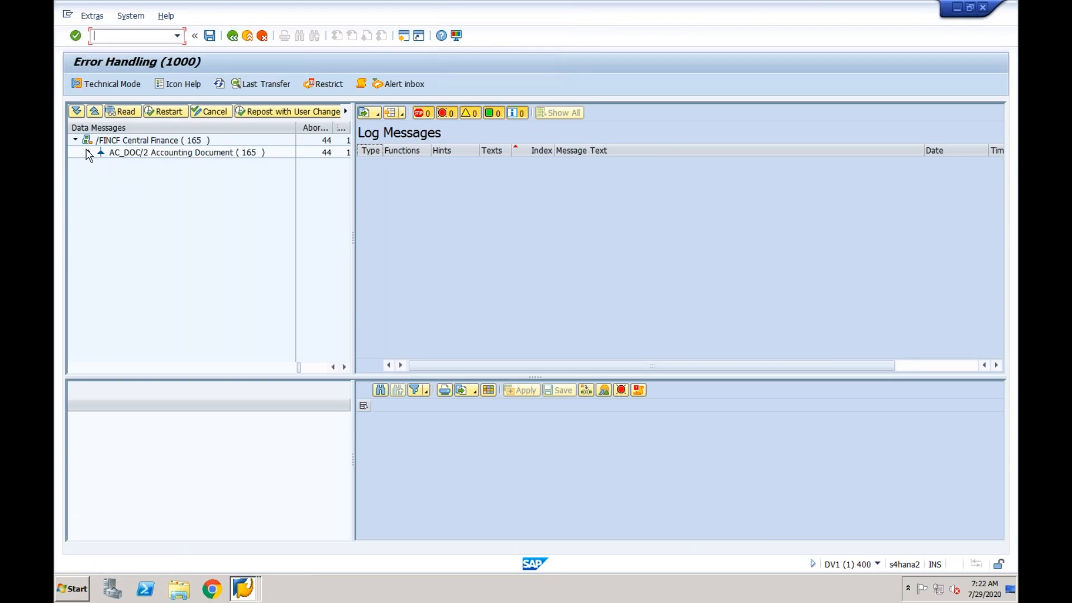
Step: Open the log of the 29.07.2020 02:04:15 AC_DOC/2 message and show the line item behind the HANA1 G/L account error
{"action": "left_click", "coordinate": [88, 153]}
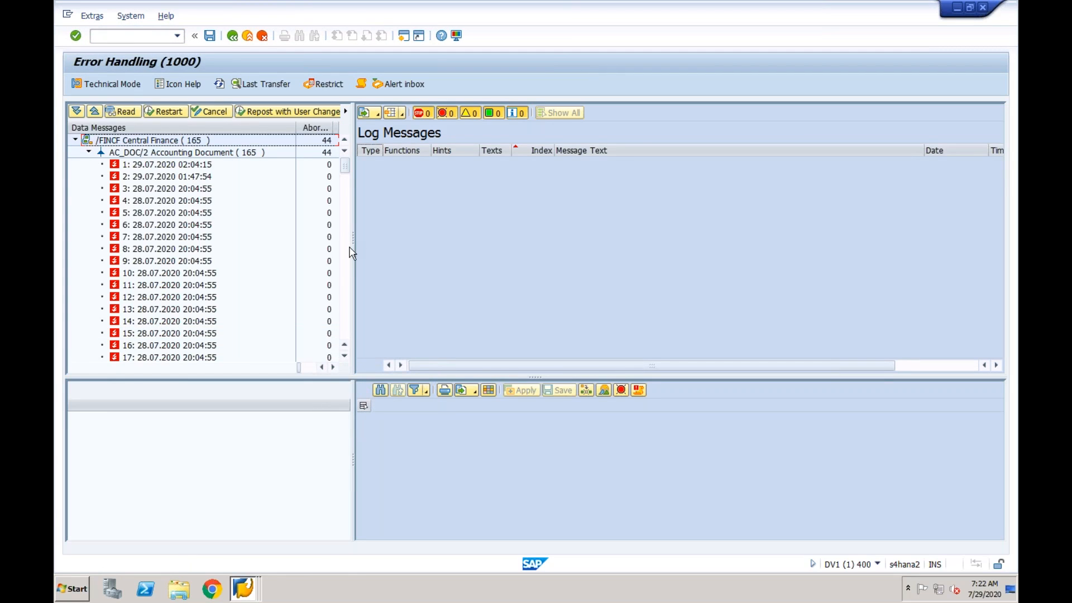
{"action": "scroll", "coordinate": [351, 253], "scroll_direction": "down", "scroll_amount": 5}
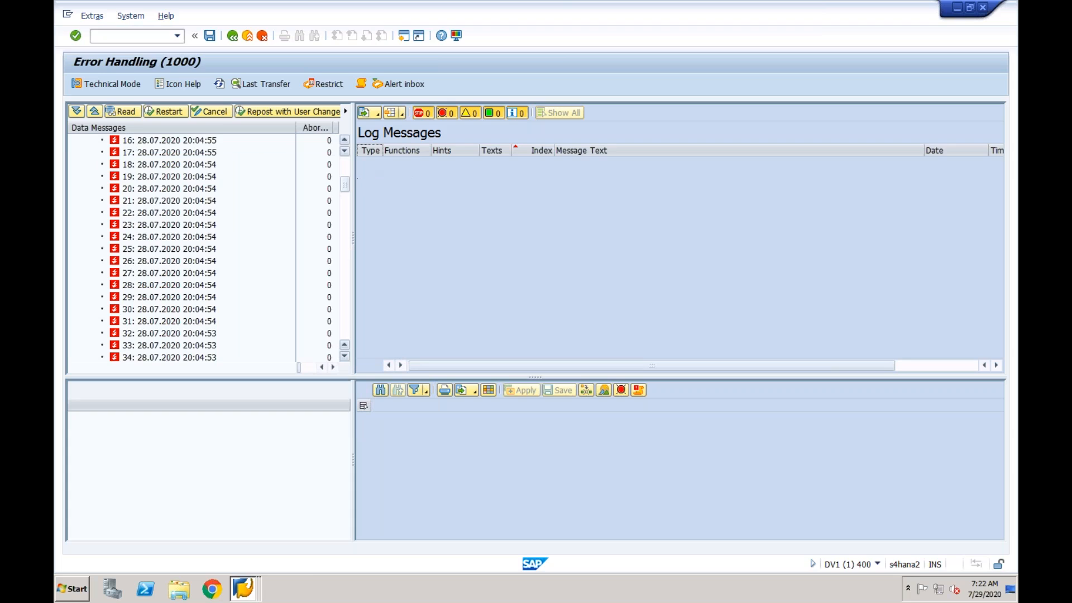
{"action": "scroll", "coordinate": [280, 187], "scroll_direction": "up", "scroll_amount": 5}
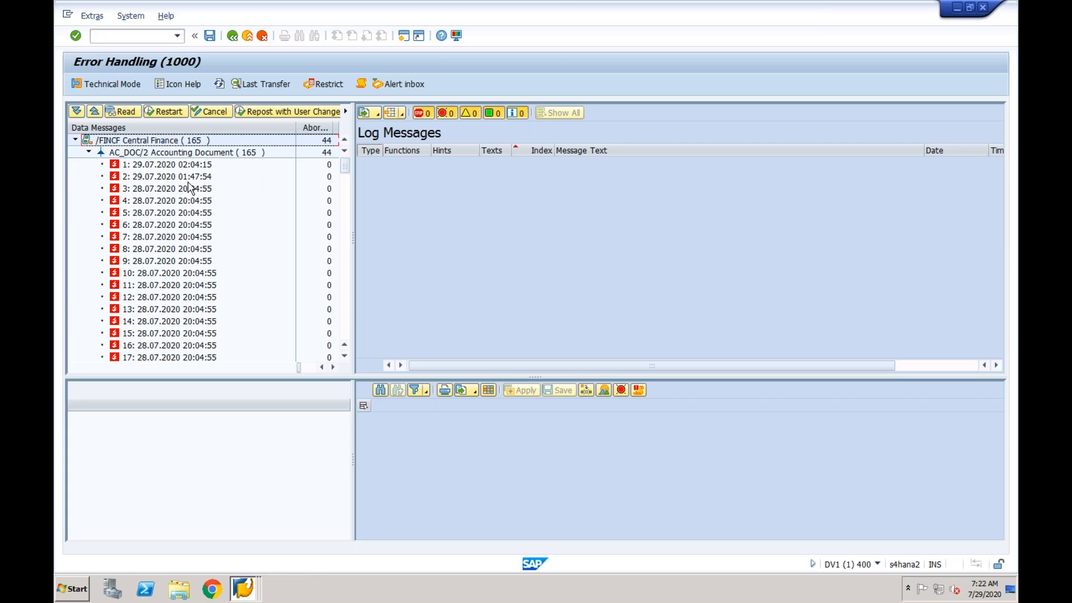
{"action": "left_click", "coordinate": [183, 166]}
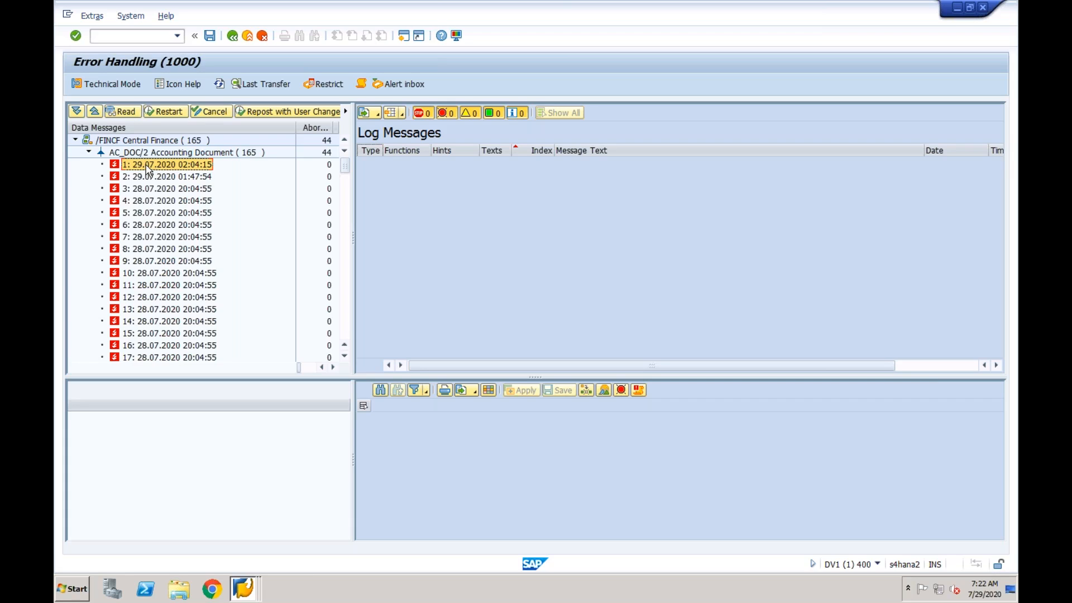
{"action": "left_click", "coordinate": [143, 165]}
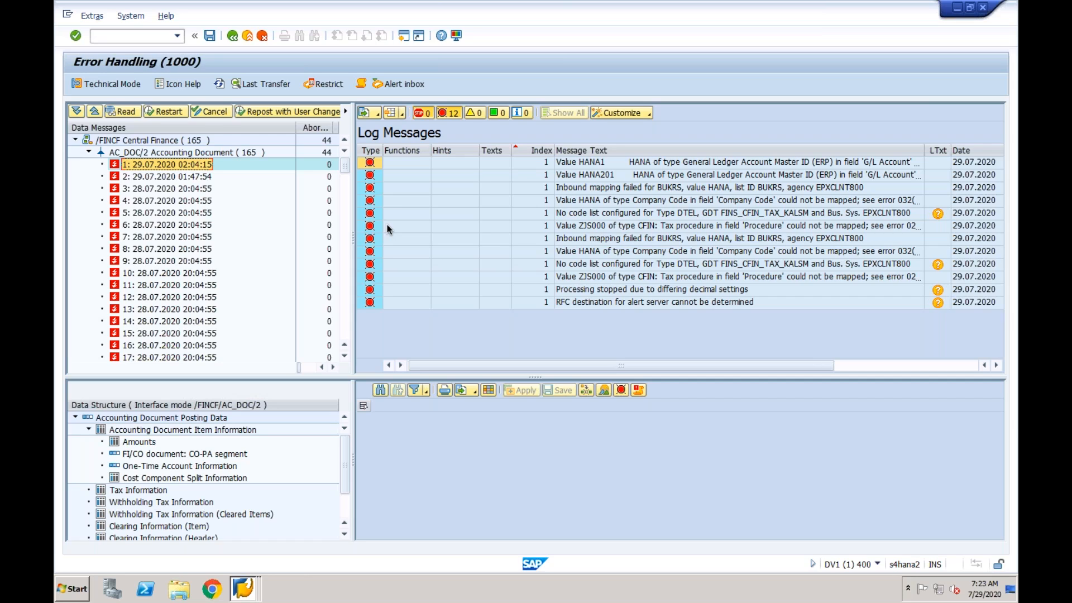
{"action": "left_click", "coordinate": [646, 164]}
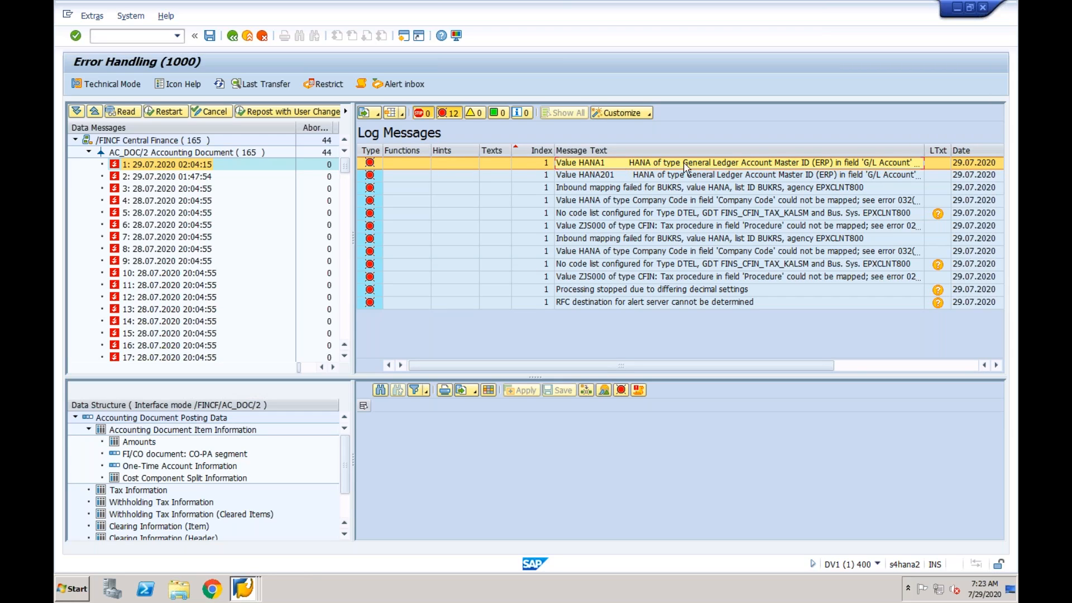
{"action": "double_click", "coordinate": [750, 163]}
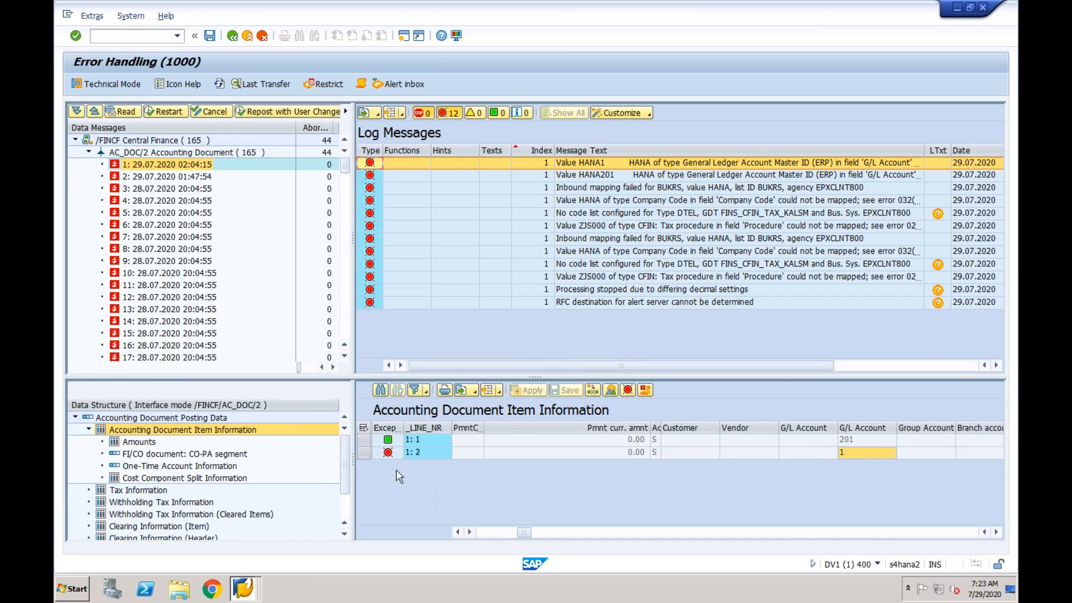
Step: Switch to the source system session, display the posted document and check the cash line's account
{"action": "left_click", "coordinate": [244, 588]}
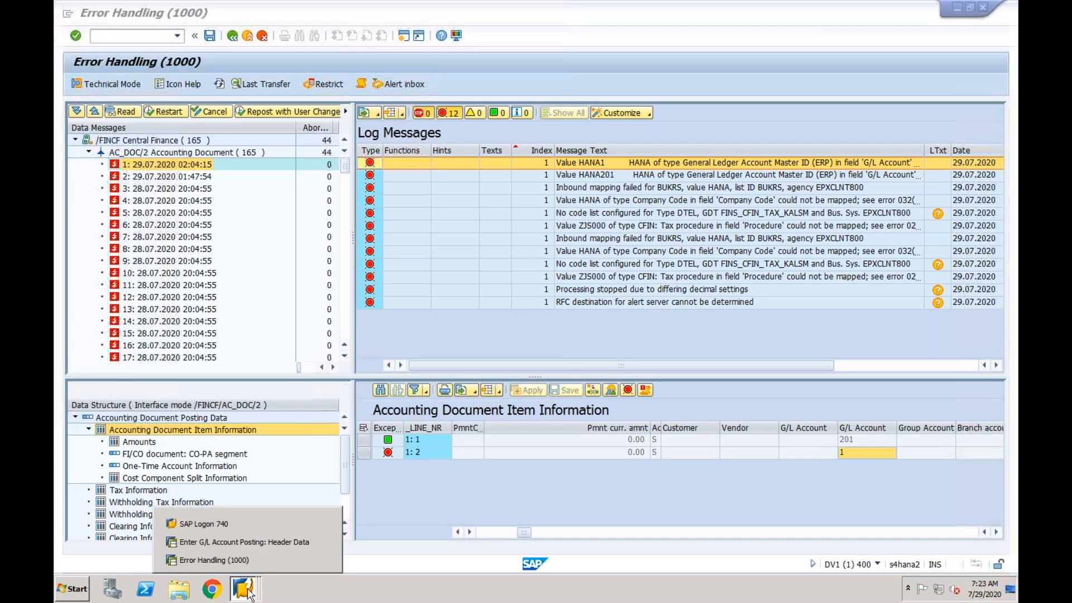
{"action": "left_click", "coordinate": [235, 541]}
{"action": "left_click", "coordinate": [100, 15]}
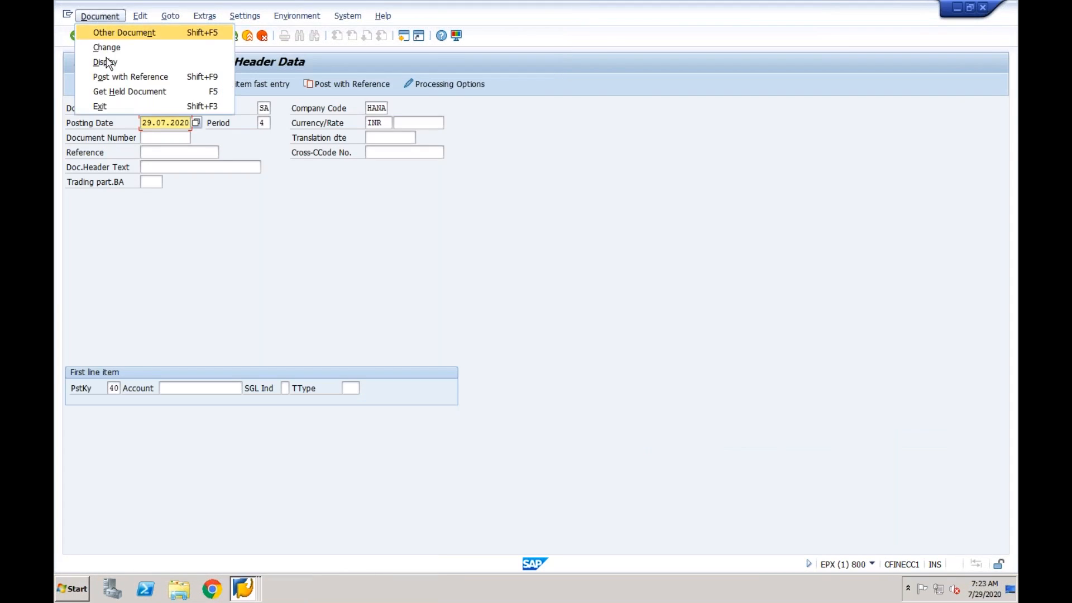
{"action": "left_click", "coordinate": [106, 63]}
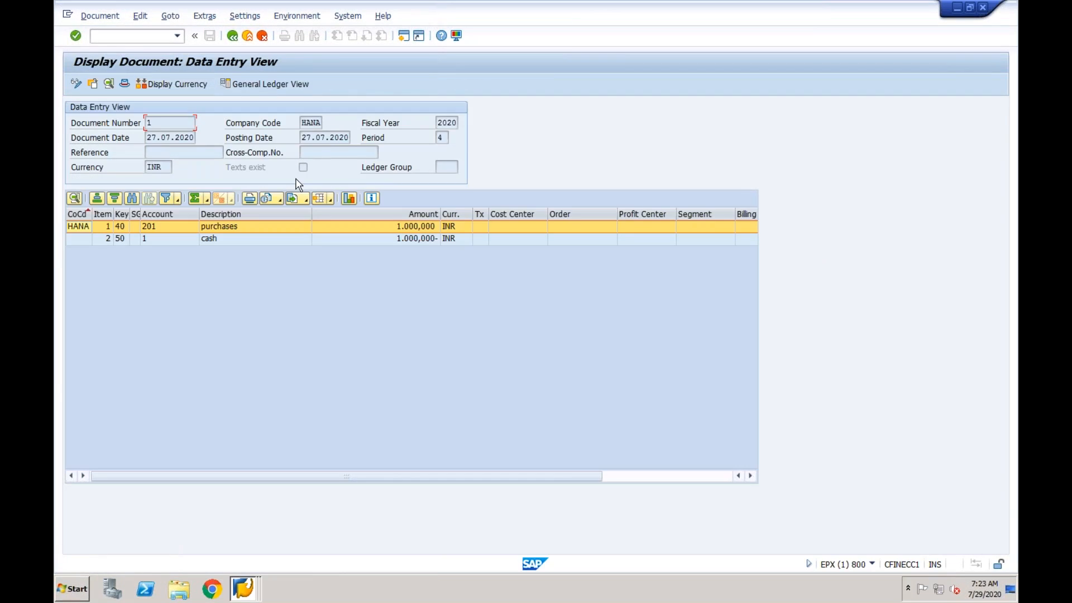
{"action": "left_click", "coordinate": [149, 240]}
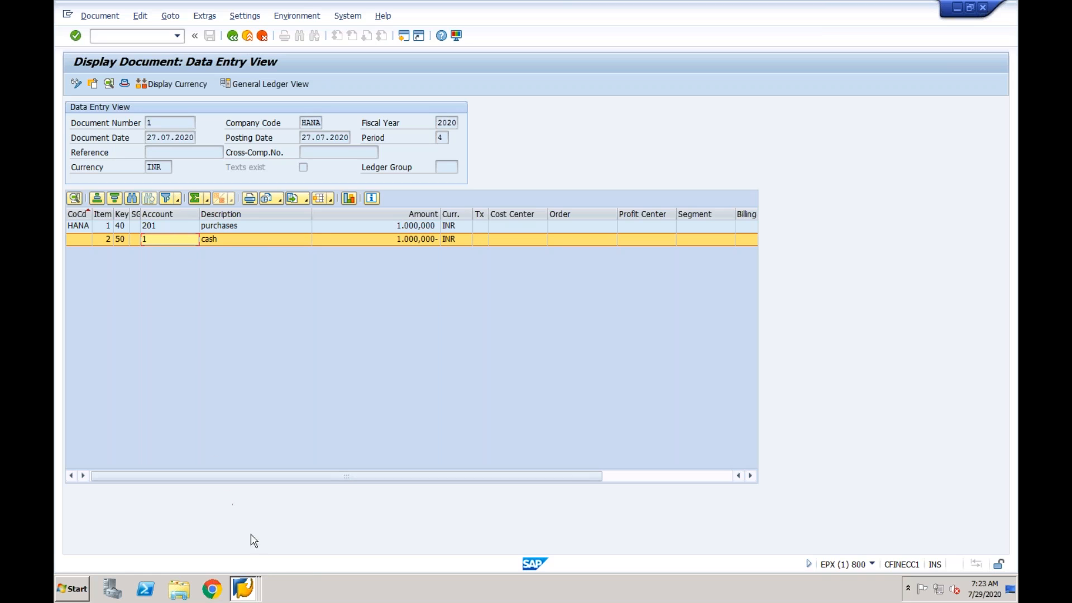
Step: Return to error handling and examine the HANA201 G/L account error and the failed BUKRS inbound mapping for HANA
{"action": "left_click", "coordinate": [243, 588]}
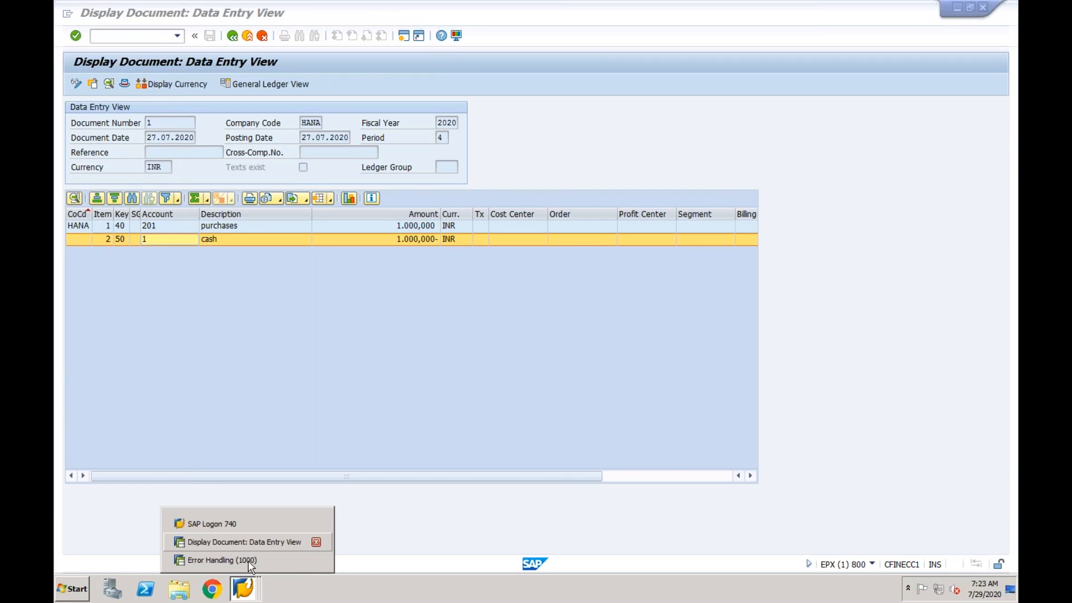
{"action": "left_click", "coordinate": [248, 561]}
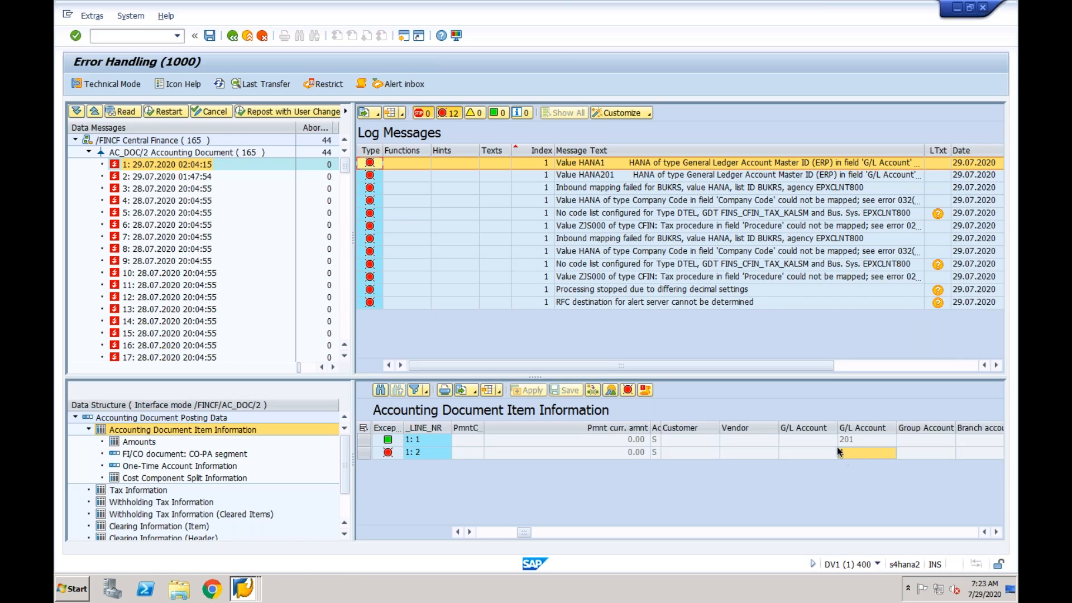
{"action": "left_click", "coordinate": [682, 176]}
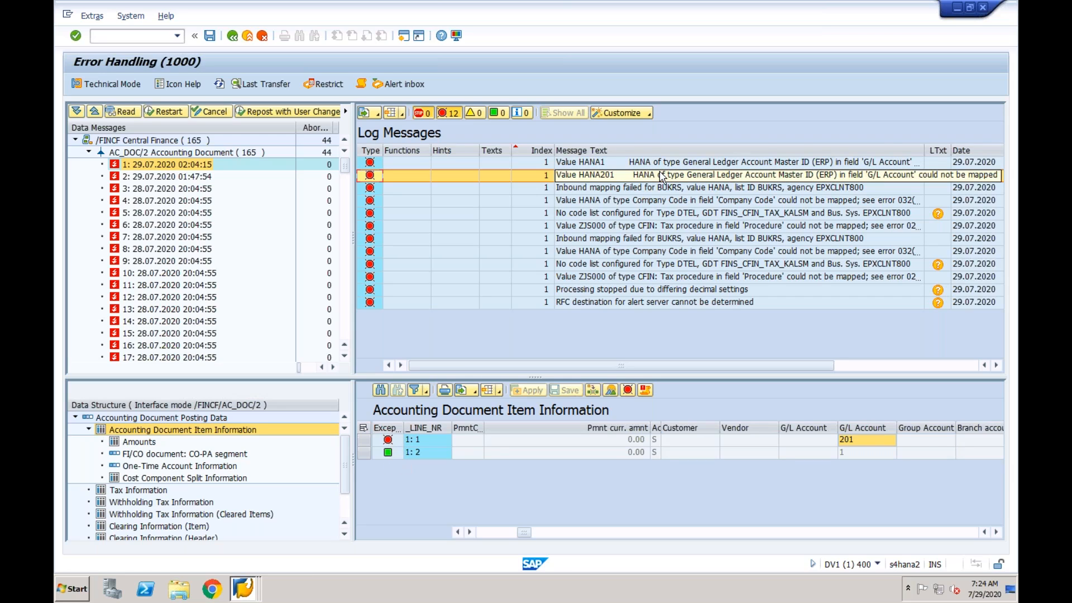
{"action": "left_click", "coordinate": [849, 441]}
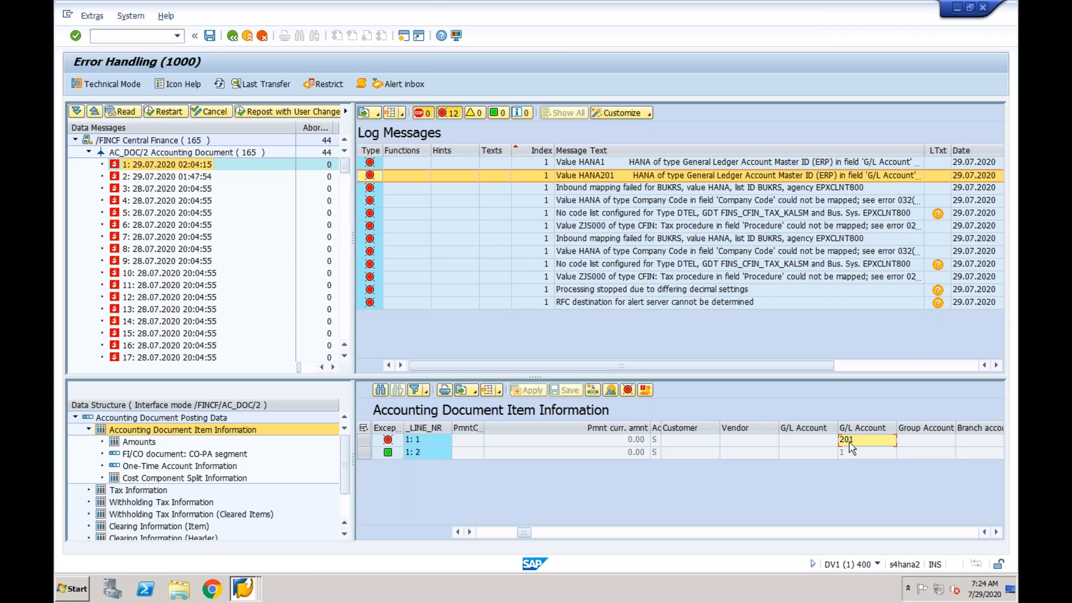
{"action": "left_click", "coordinate": [712, 188]}
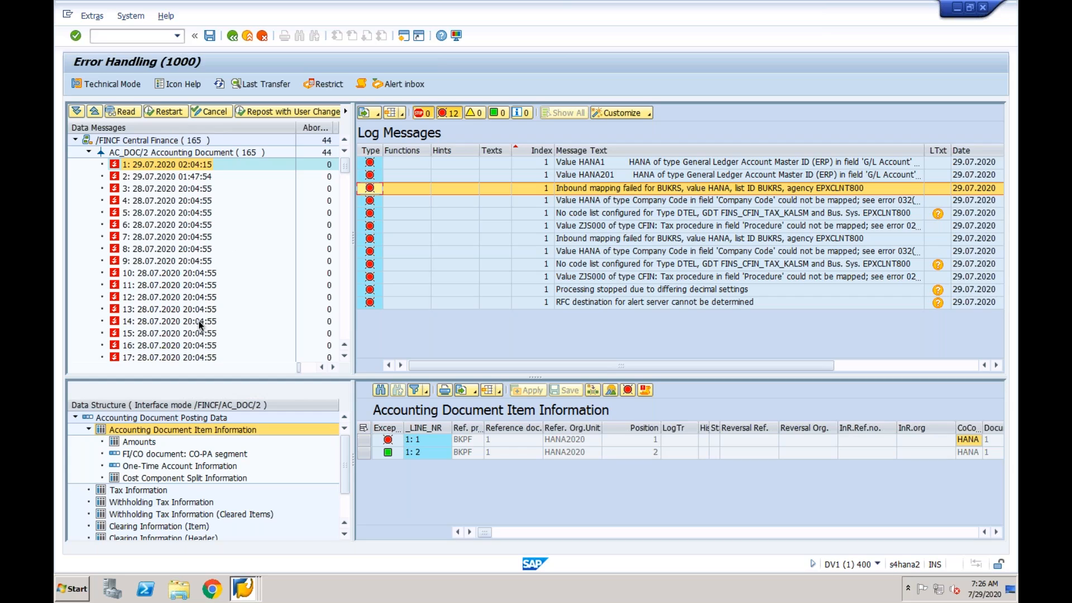
Step: Leave error handling, reopen the Interface Monitor and open the Central Finance AC_DOC/2 messages in error handling with the message list expanded
{"action": "left_click", "coordinate": [805, 150]}
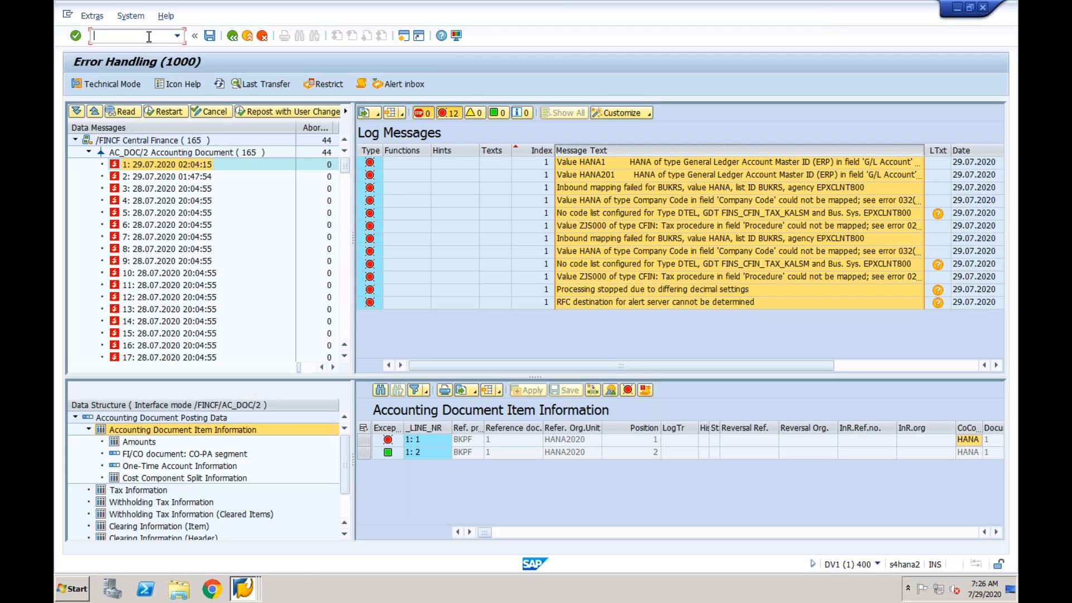
{"action": "type", "text": "/n"}
{"action": "key", "text": "Return"}
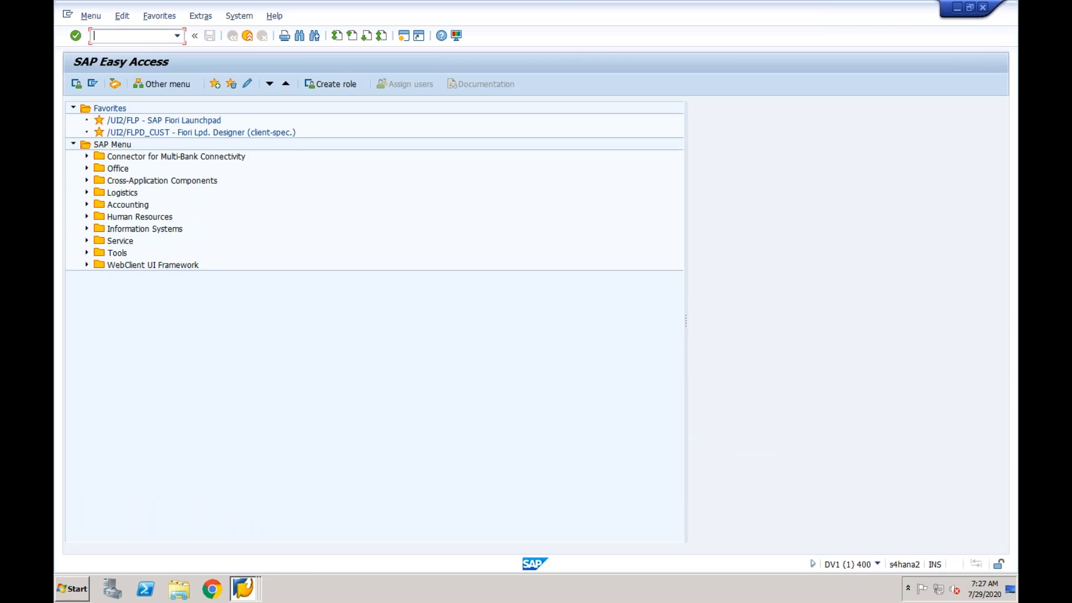
{"action": "left_click", "coordinate": [177, 36]}
{"action": "left_click", "coordinate": [137, 56]}
{"action": "key", "text": "Return"}
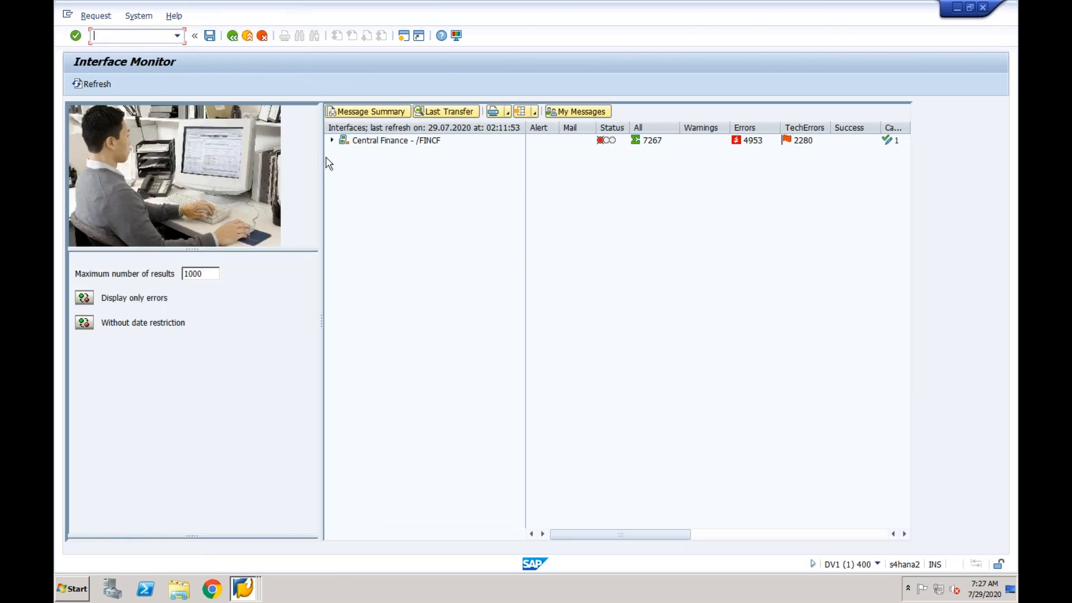
{"action": "left_click", "coordinate": [333, 140]}
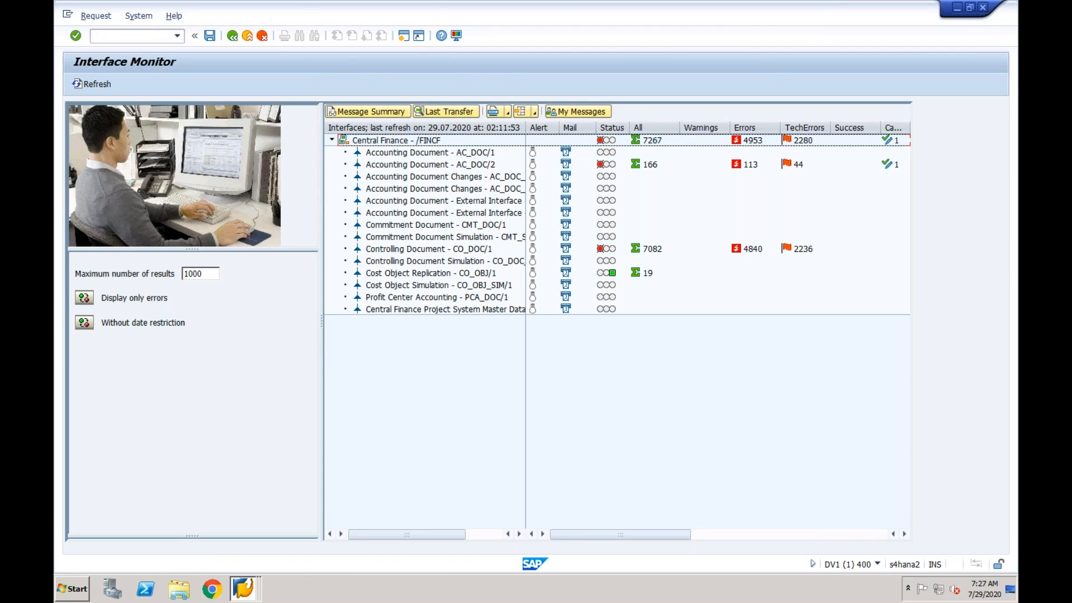
{"action": "left_click", "coordinate": [402, 166]}
{"action": "double_click", "coordinate": [402, 166]}
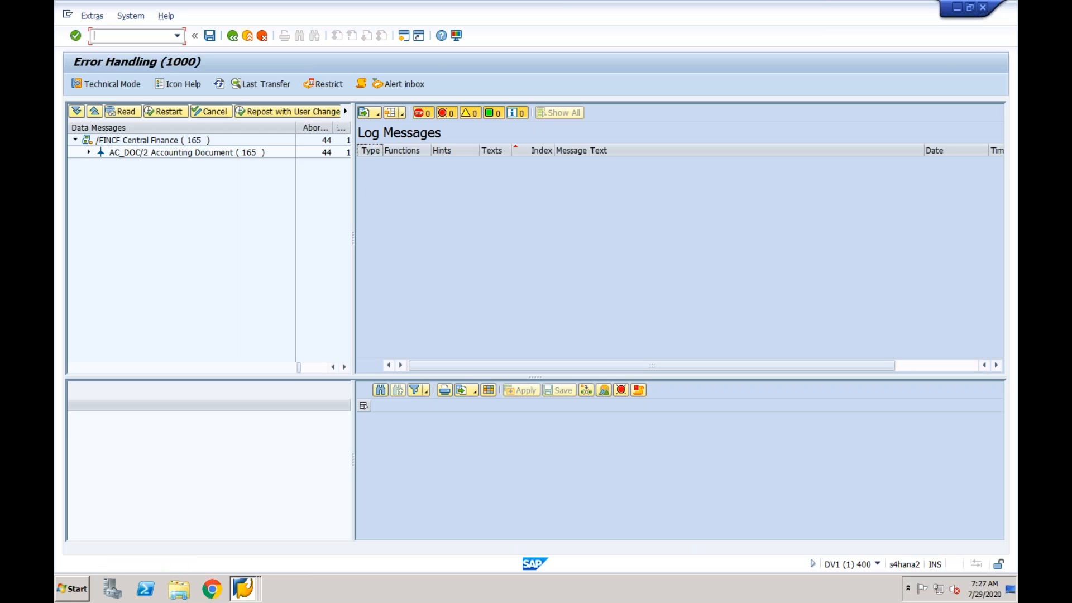
{"action": "left_click", "coordinate": [88, 152]}
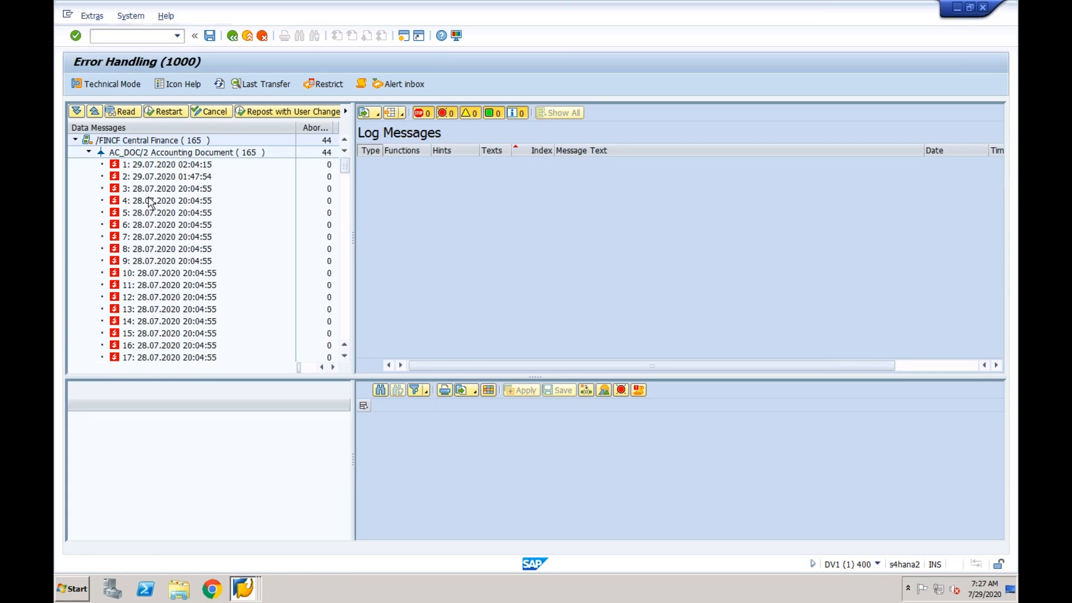
Step: Open the log of the 29.07.2020 02:04:15 message and check the HANA1 error's line items through to their reference document
{"action": "left_click", "coordinate": [163, 165]}
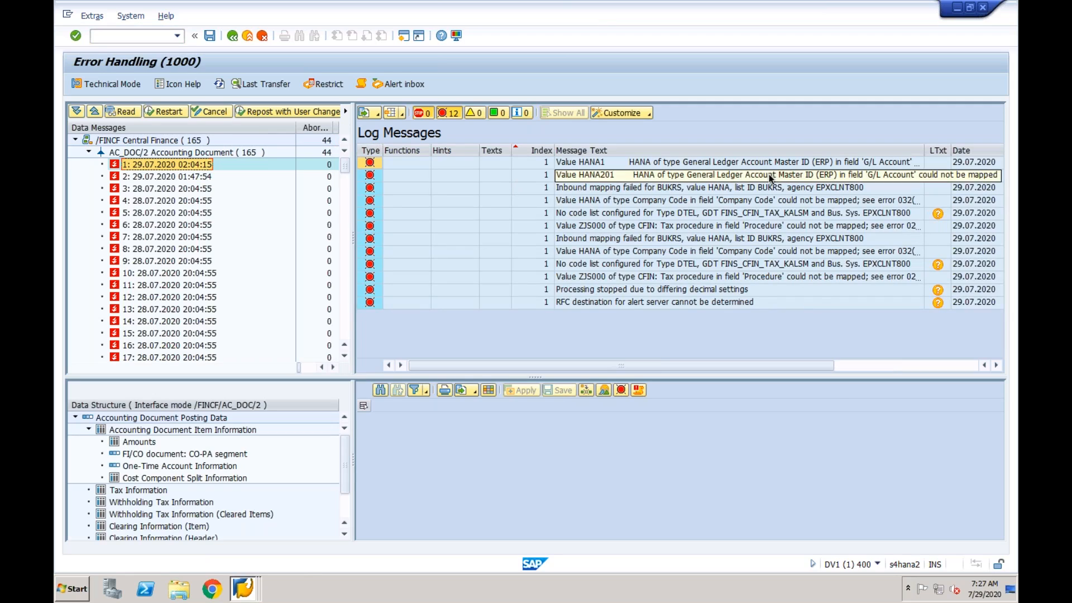
{"action": "double_click", "coordinate": [612, 162]}
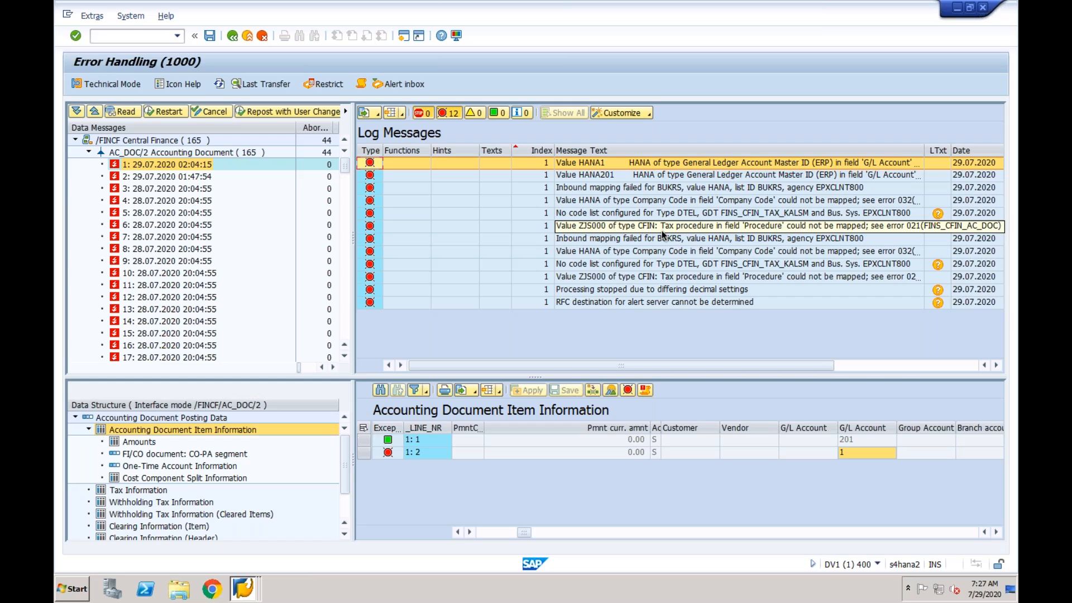
{"action": "left_click", "coordinate": [411, 441]}
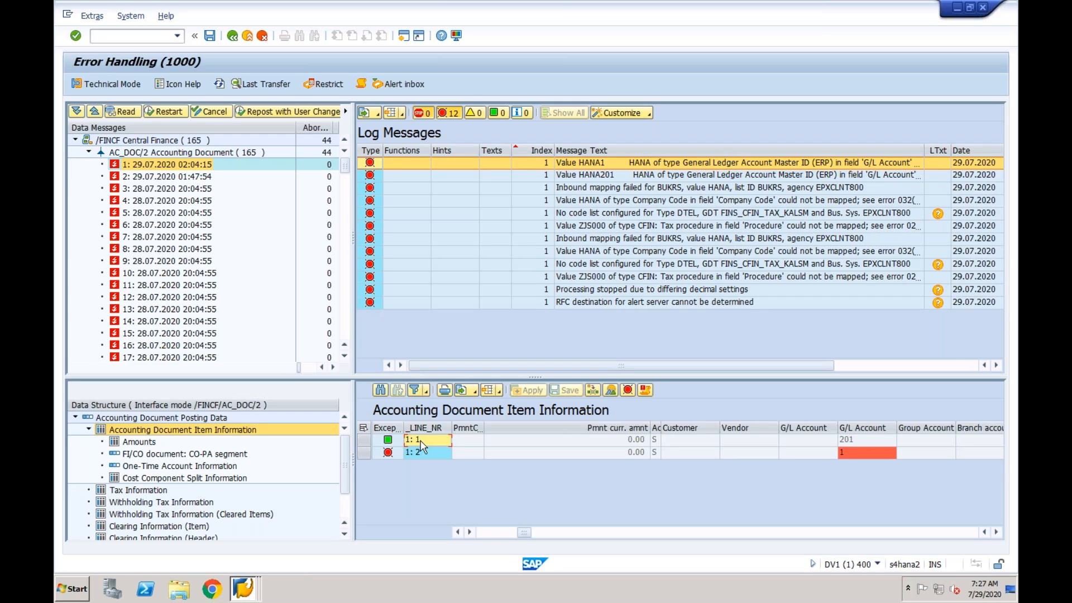
{"action": "left_click", "coordinate": [490, 534]}
{"action": "left_click", "coordinate": [486, 533]}
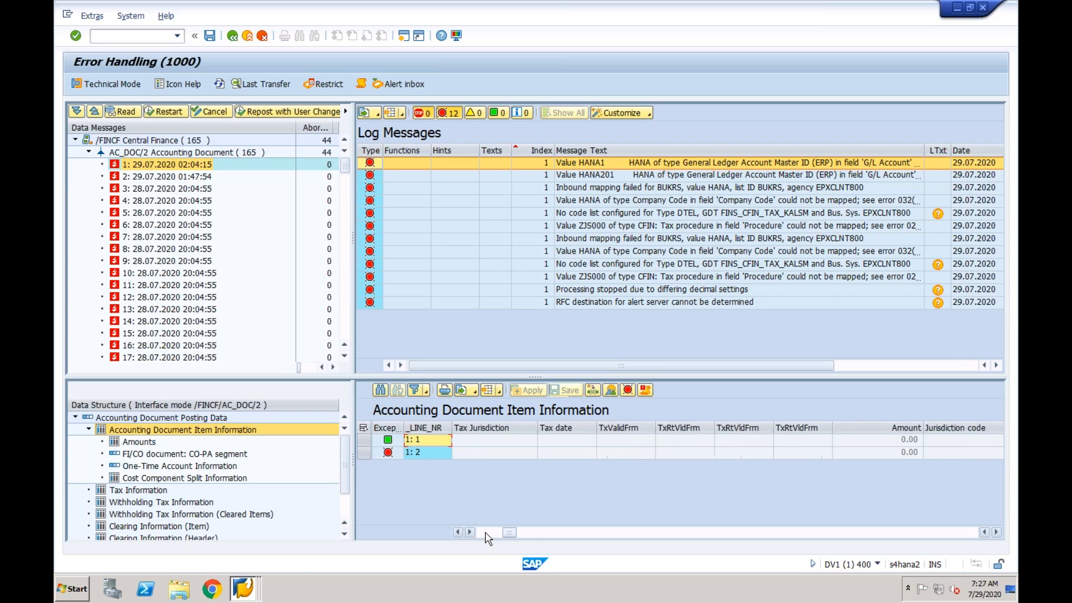
{"action": "left_click", "coordinate": [486, 533]}
{"action": "left_click", "coordinate": [486, 533]}
{"action": "left_click", "coordinate": [488, 532]}
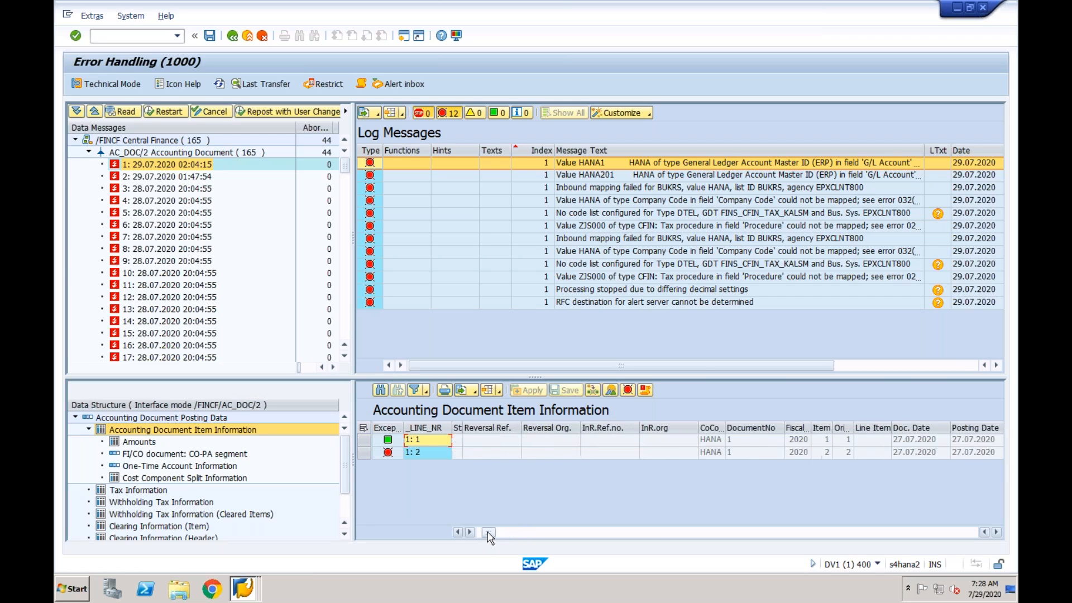
{"action": "left_click", "coordinate": [475, 533]}
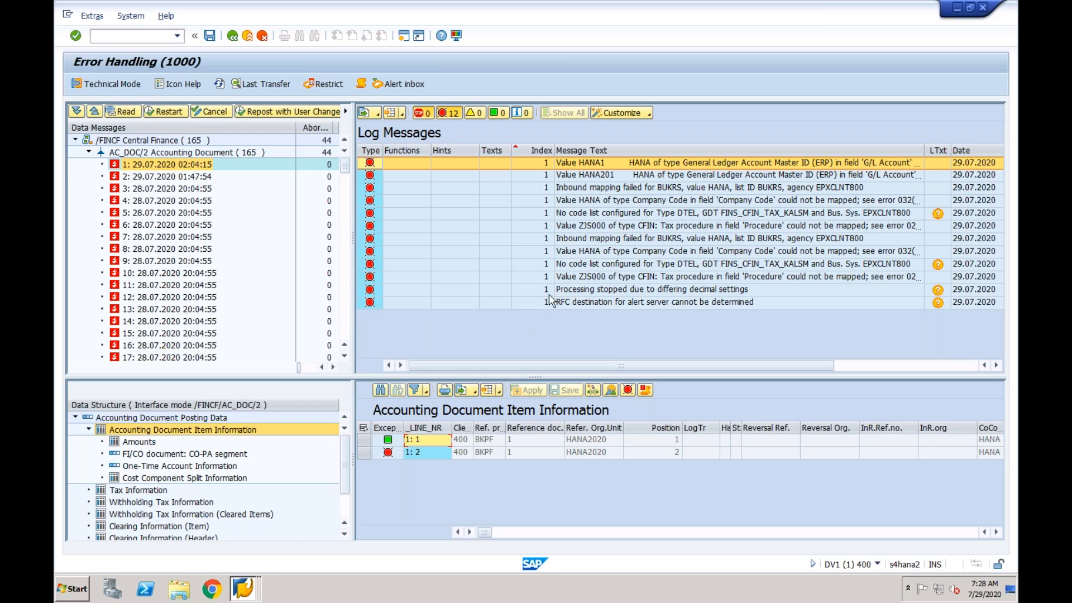
Step: Open the 29.07.2020 01:47:54 message and check the reference document and position of the items behind its HANA1 error
{"action": "left_click", "coordinate": [175, 177]}
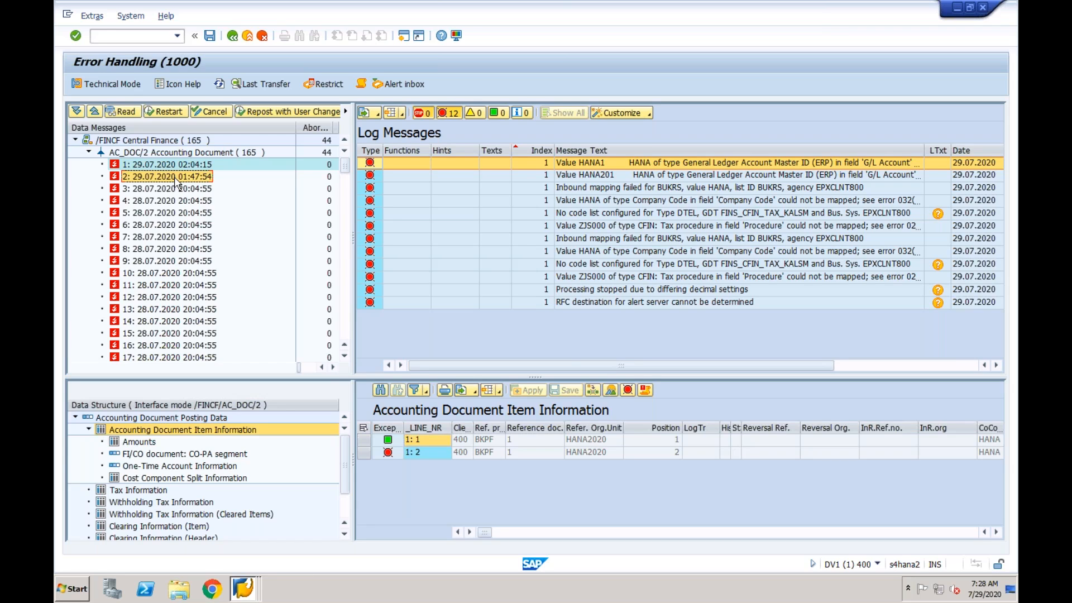
{"action": "left_click", "coordinate": [587, 163]}
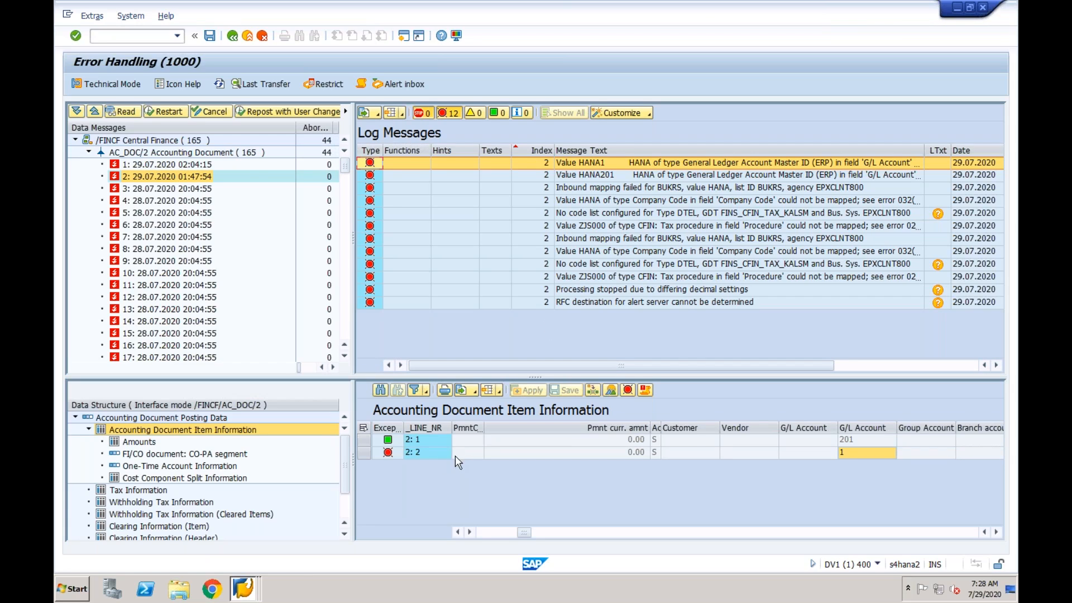
{"action": "left_click_drag", "start_coordinate": [524, 532], "coordinate": [470, 535]}
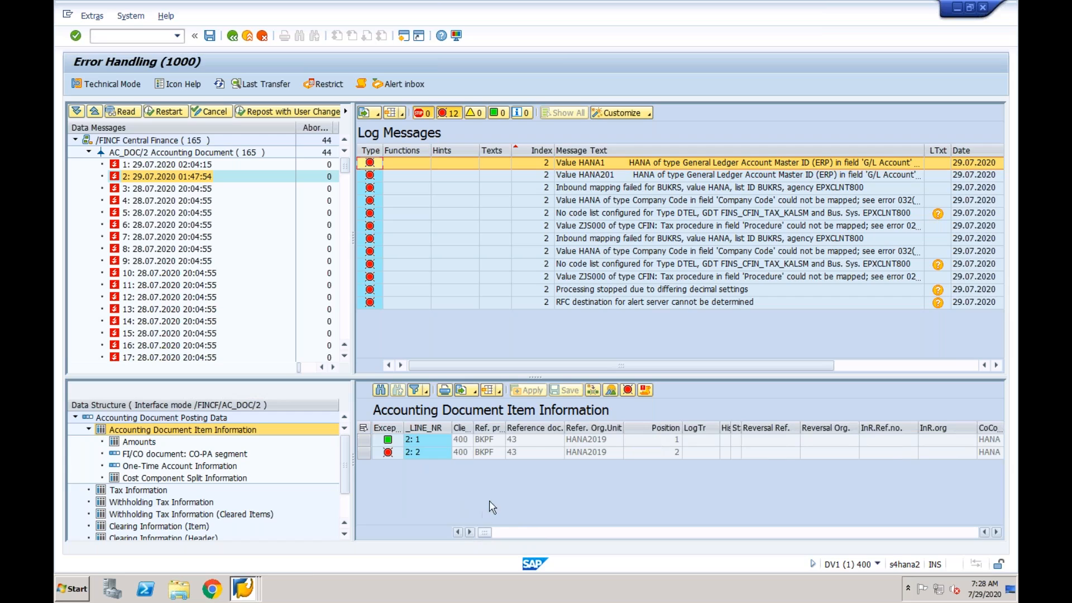
{"action": "left_click", "coordinate": [421, 440]}
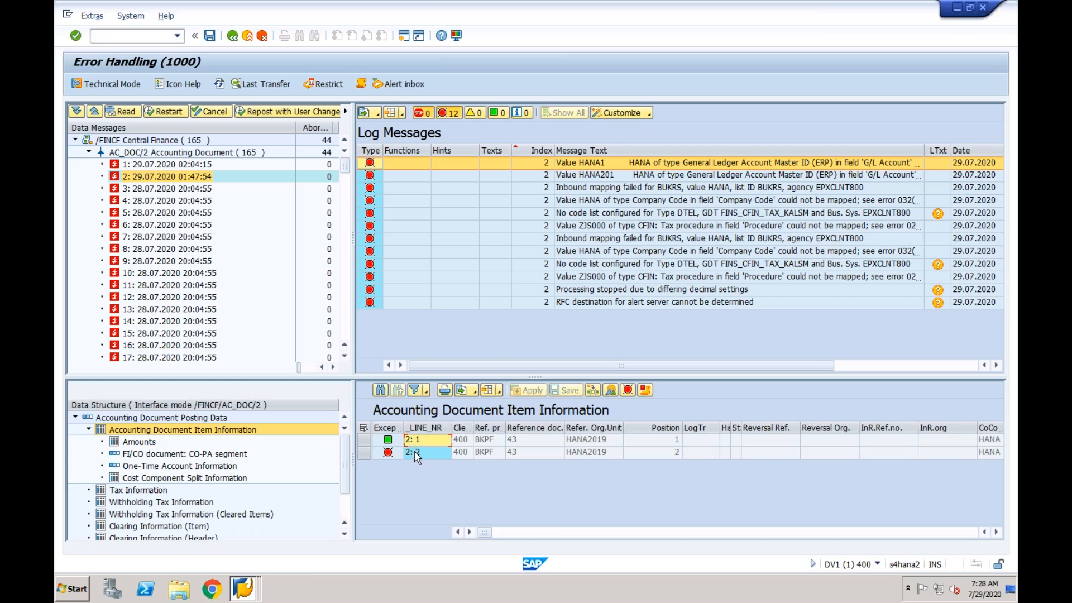
{"action": "left_click", "coordinate": [522, 442]}
{"action": "left_click", "coordinate": [664, 442]}
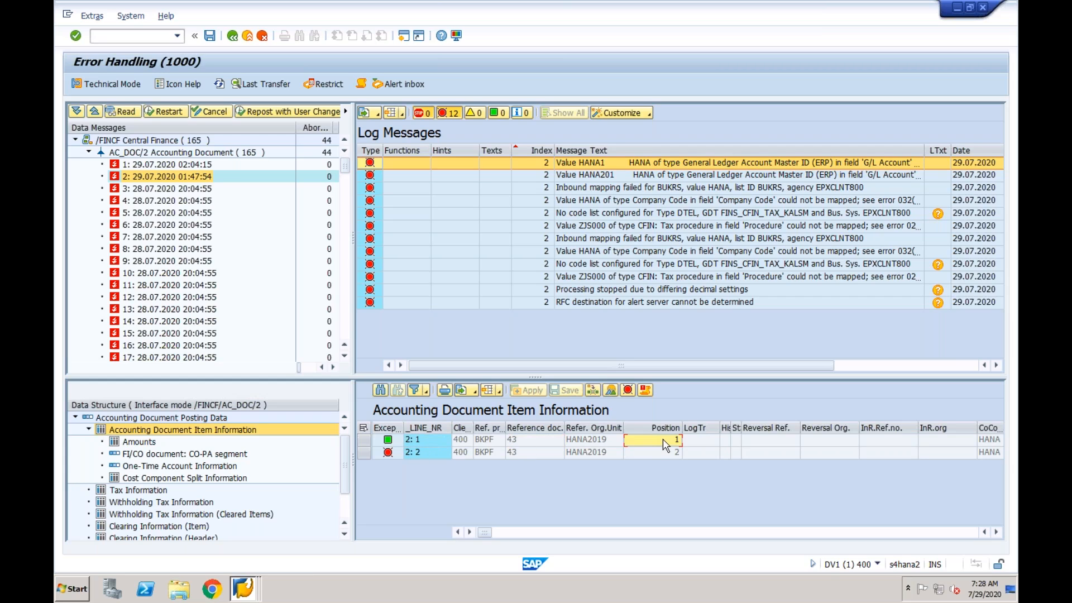
{"action": "left_click", "coordinate": [415, 441]}
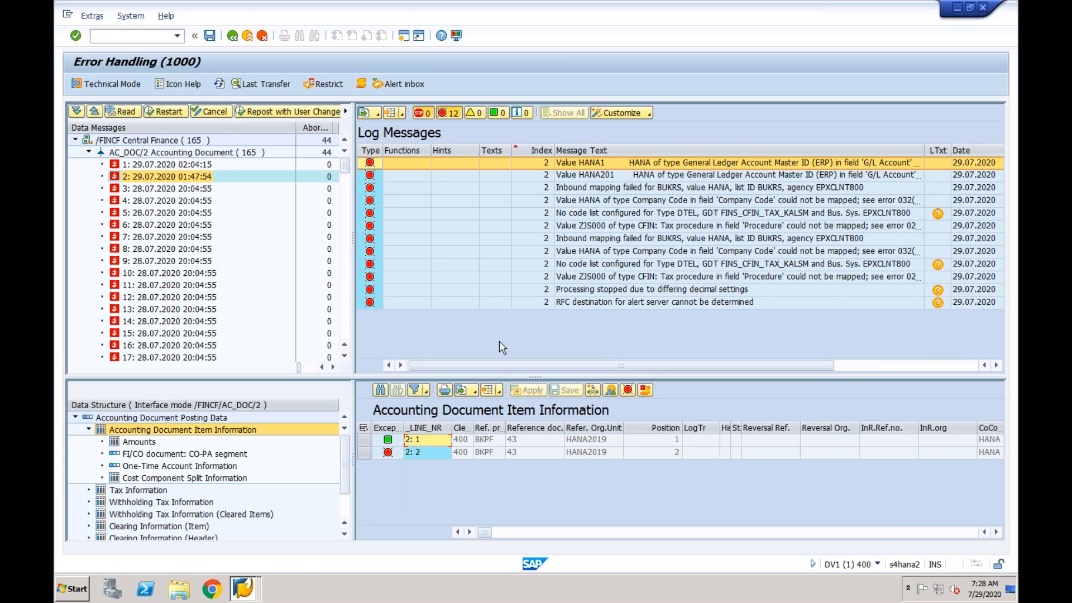
Step: Examine the HANA1 account error in the fourth AC_DOC/2 message, then exit error handling and the monitor to the start screen
{"action": "left_click", "coordinate": [179, 168]}
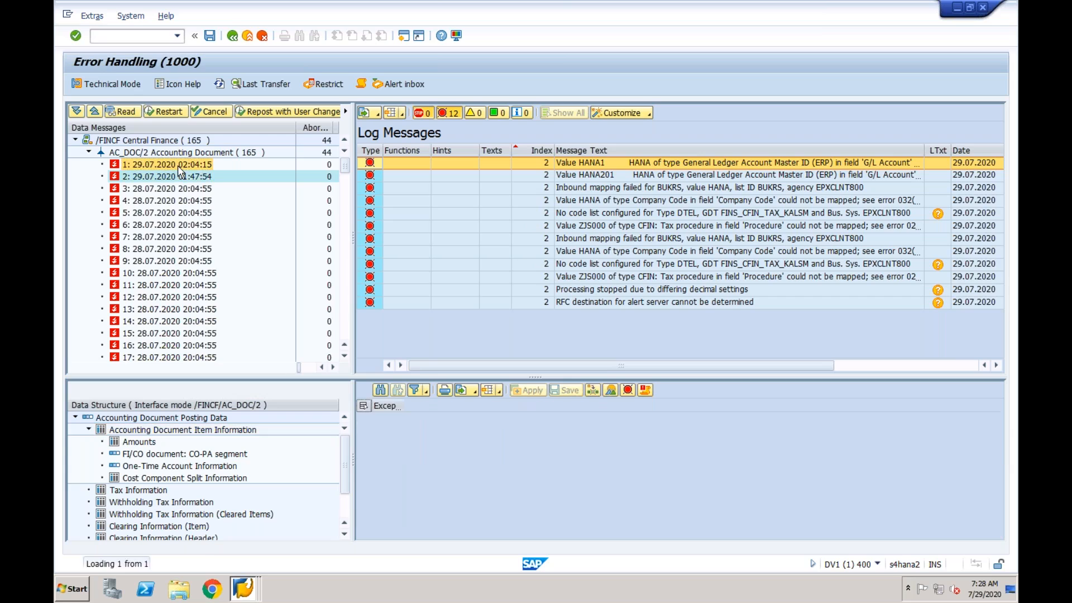
{"action": "left_click", "coordinate": [174, 189]}
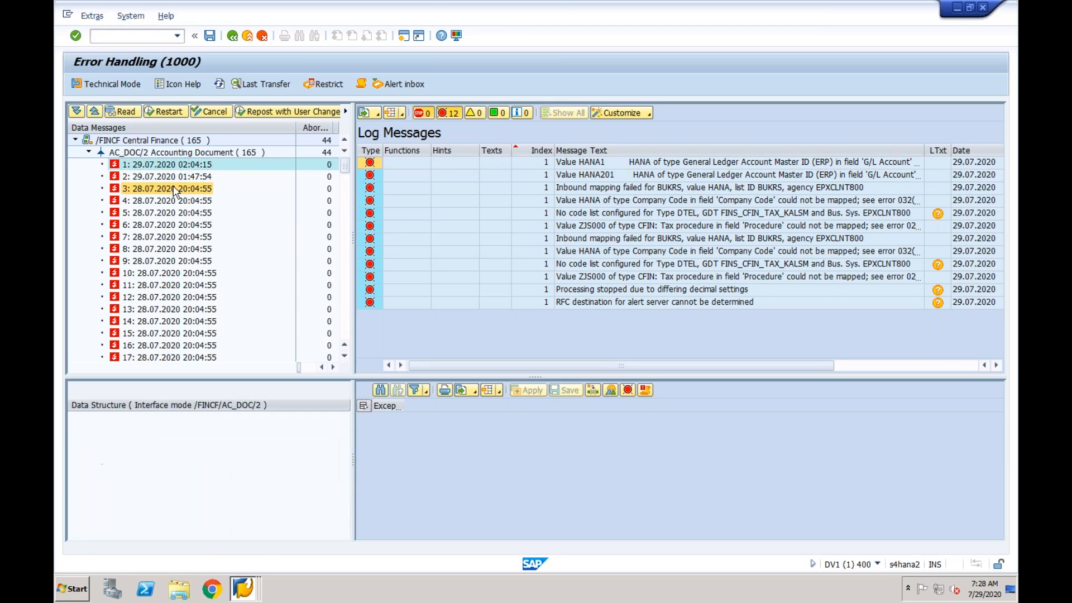
{"action": "left_click", "coordinate": [171, 201]}
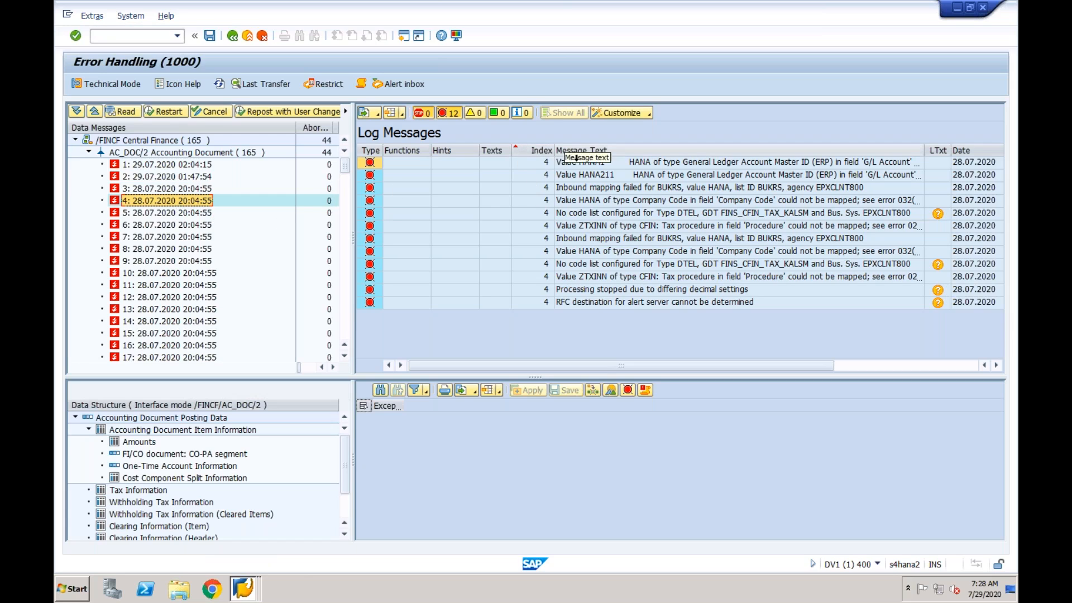
{"action": "left_click", "coordinate": [559, 162]}
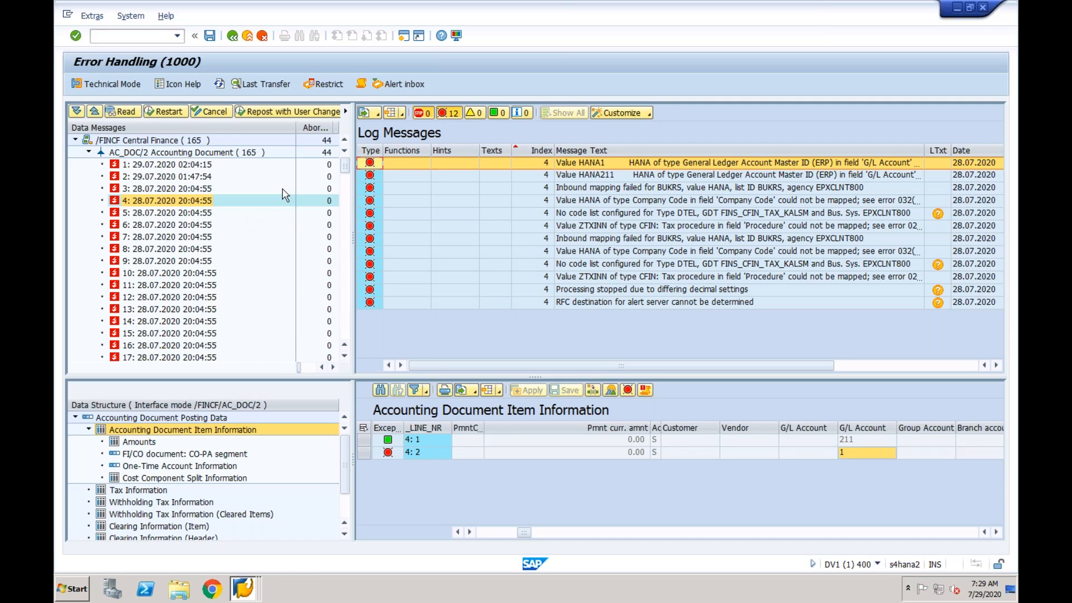
{"action": "left_click", "coordinate": [247, 37]}
{"action": "left_click", "coordinate": [247, 37]}
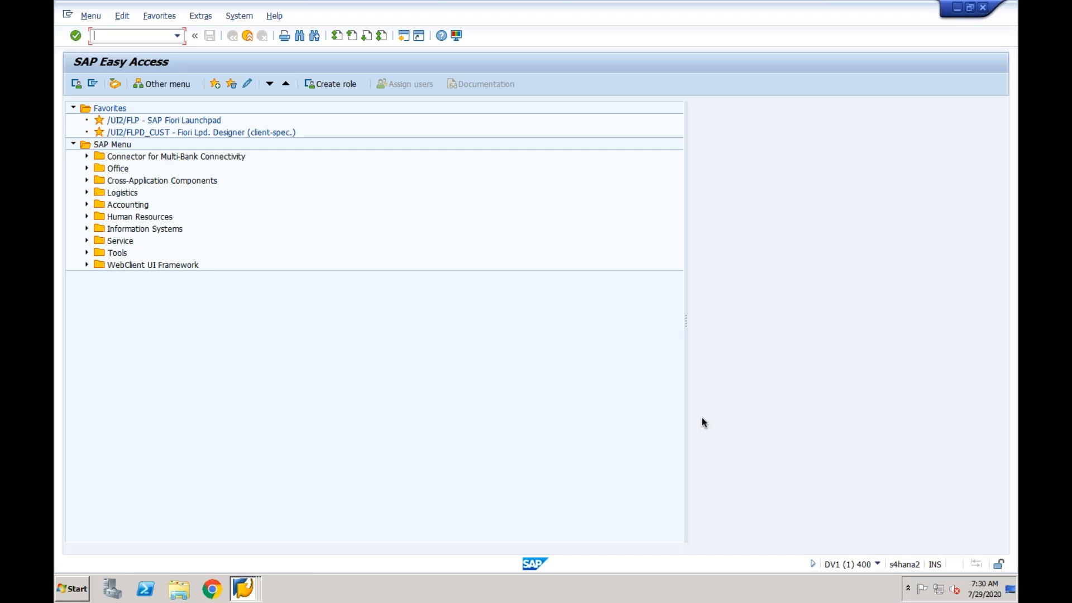
Step: Switch to Excel 2013, dismiss the activation notice, create a blank workbook and close the document recovery pane
{"action": "left_click", "coordinate": [79, 590]}
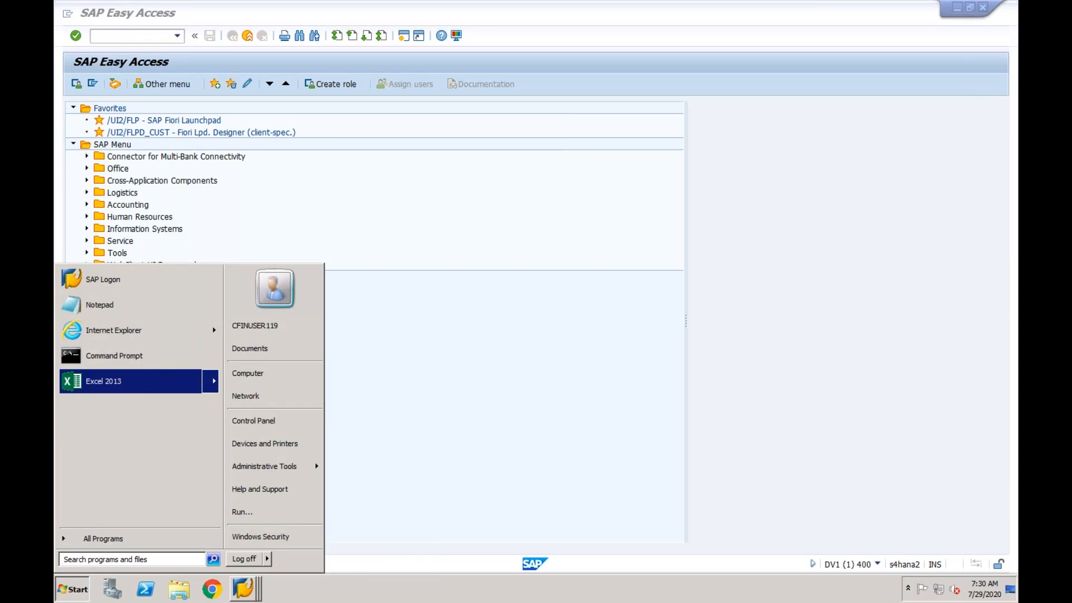
{"action": "left_click", "coordinate": [148, 380]}
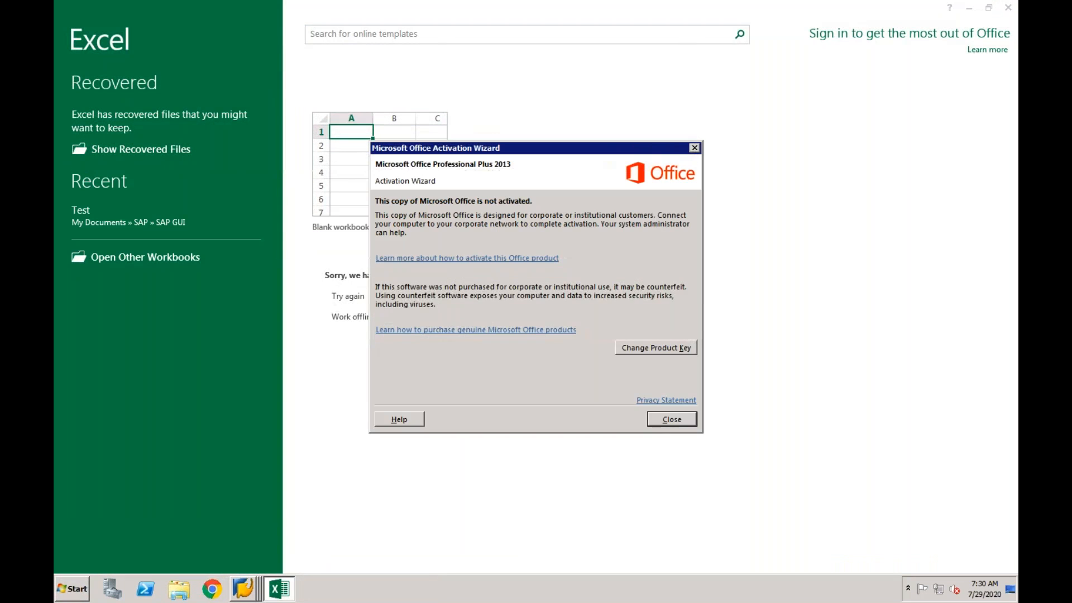
{"action": "left_click", "coordinate": [660, 423]}
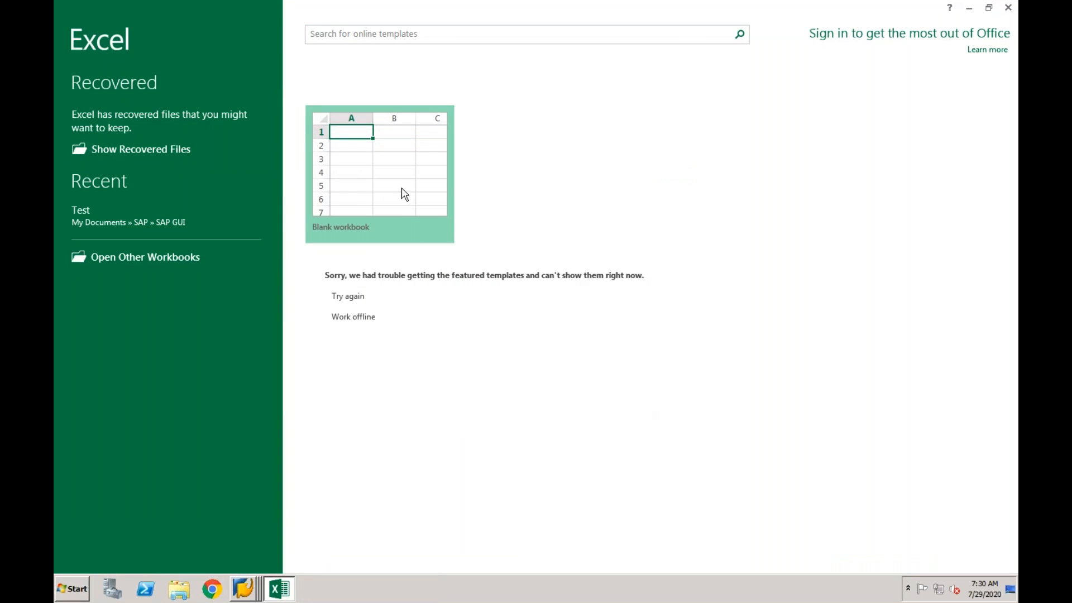
{"action": "left_click", "coordinate": [407, 200]}
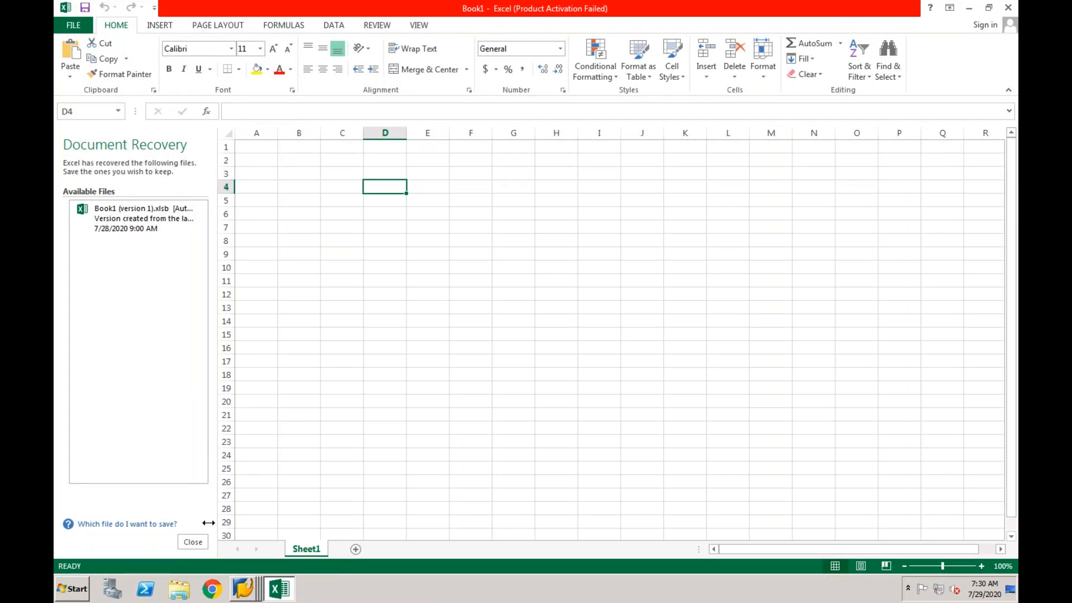
{"action": "left_click", "coordinate": [193, 542]}
{"action": "left_click", "coordinate": [388, 207]}
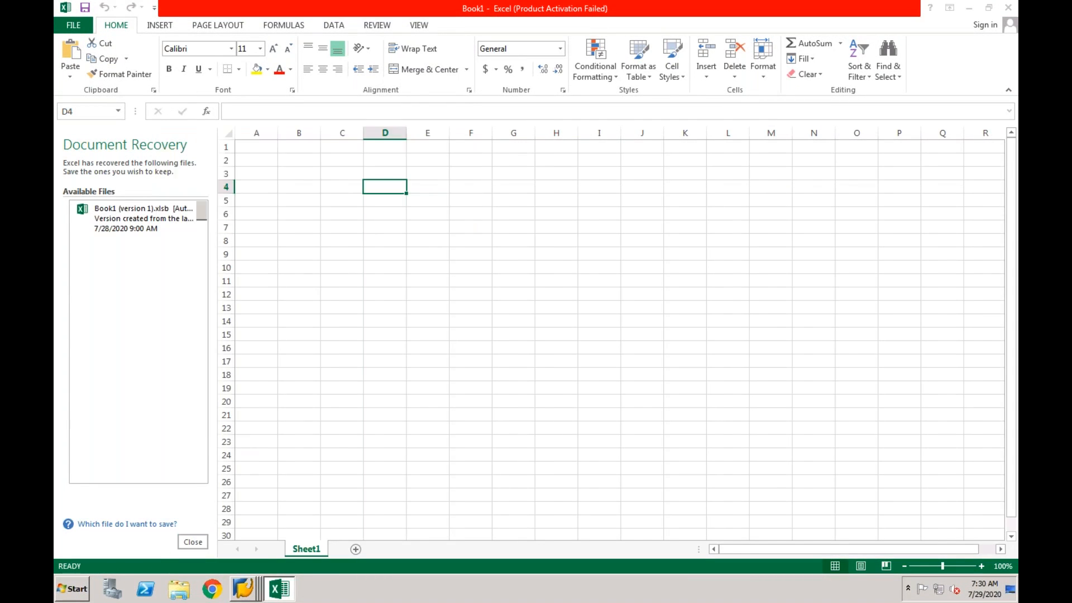
Step: Enter the column headings Source in D3 and Target System in E3, and widen columns D and E
{"action": "left_click", "coordinate": [223, 173]}
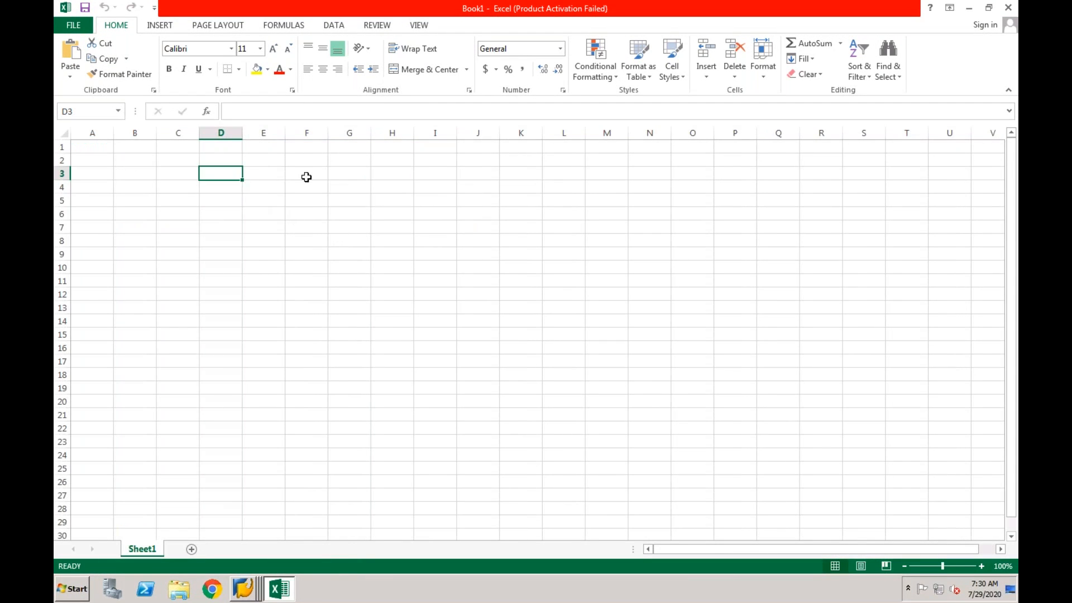
{"action": "type", "text": "Source"}
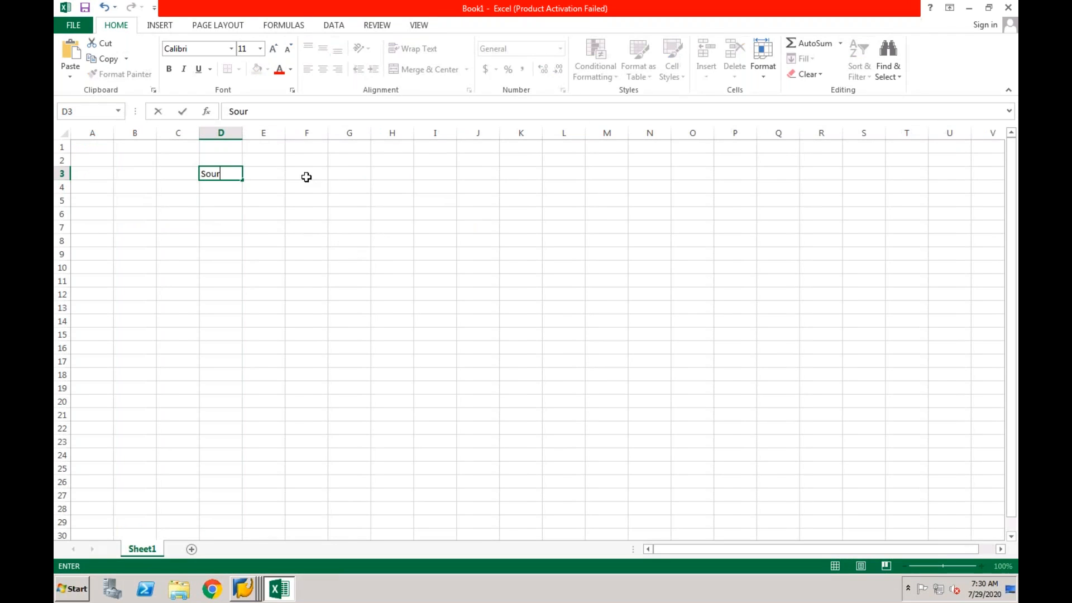
{"action": "left_click", "coordinate": [270, 171]}
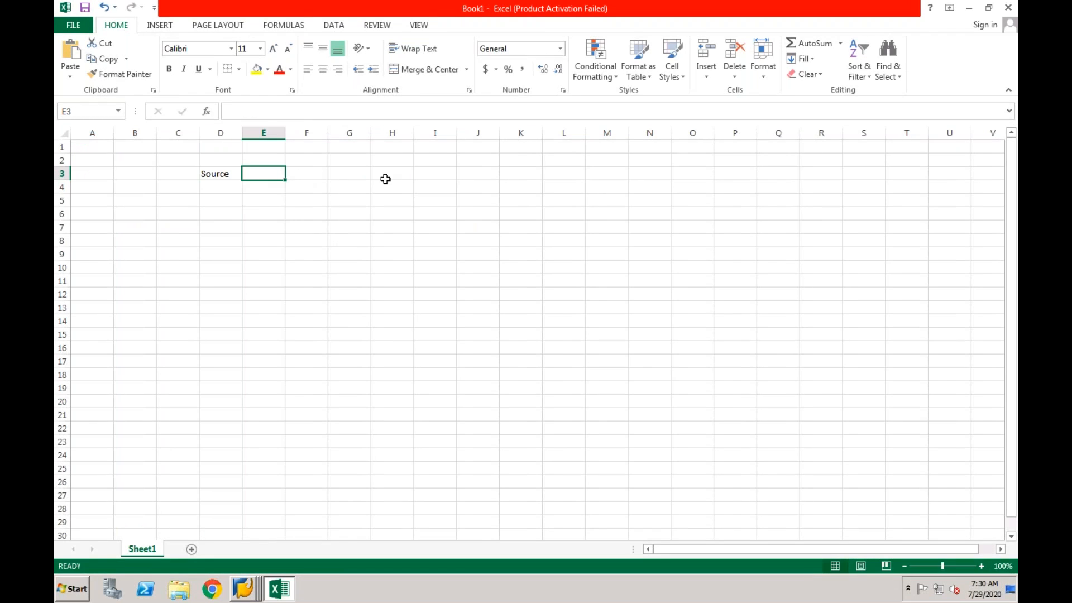
{"action": "type", "text": "Target"}
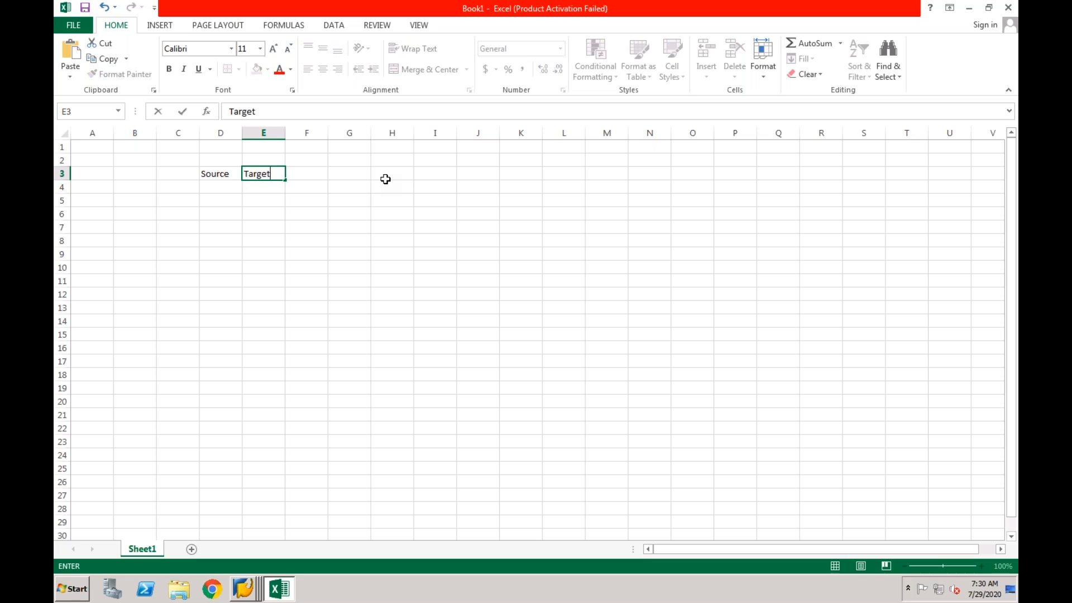
{"action": "type", "text": " System"}
{"action": "left_click", "coordinate": [227, 232]}
{"action": "left_click_drag", "start_coordinate": [242, 133], "coordinate": [366, 134]}
{"action": "left_click", "coordinate": [263, 134]}
{"action": "left_click", "coordinate": [291, 216]}
Step: Enter the row labels Company Code in C4 and Business Area in C5, and fit column C to its contents
{"action": "left_click", "coordinate": [162, 189]}
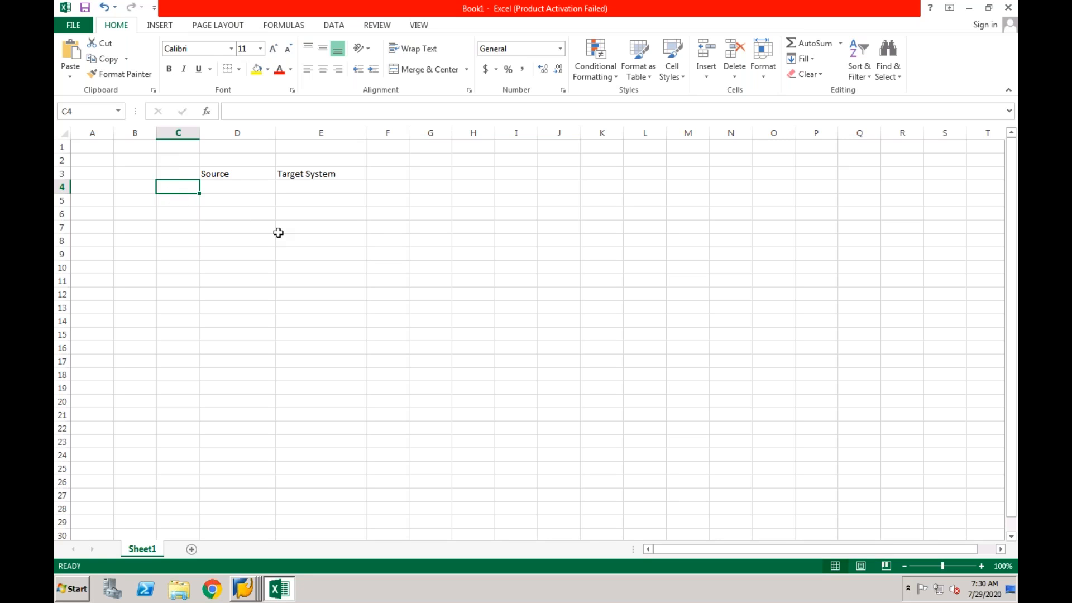
{"action": "type", "text": "Company"}
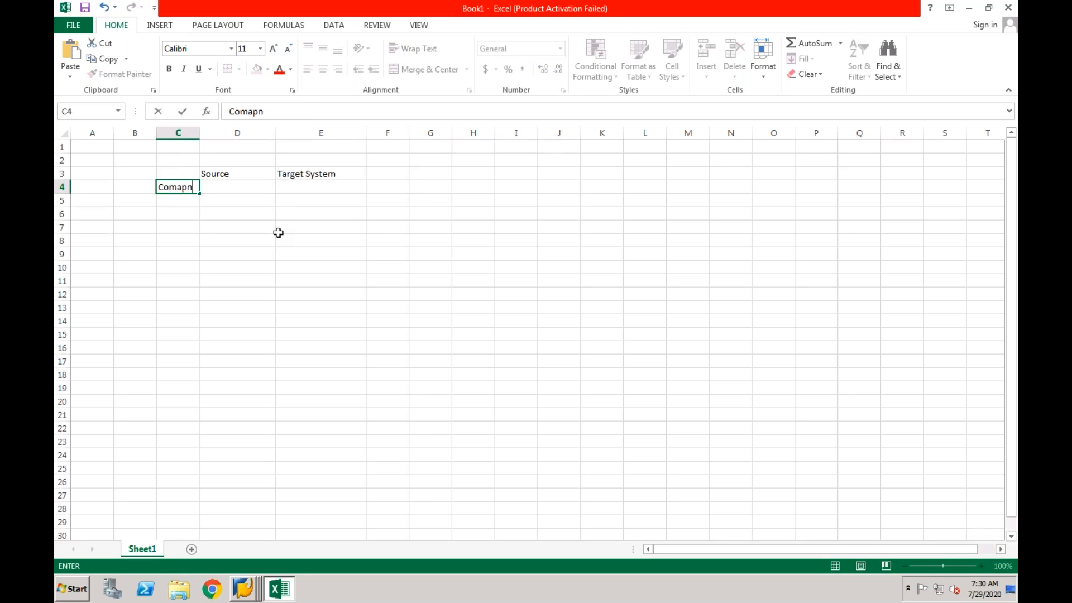
{"action": "type", "text": " Code"}
{"action": "key", "text": "Return"}
{"action": "type", "text": "Bu"}
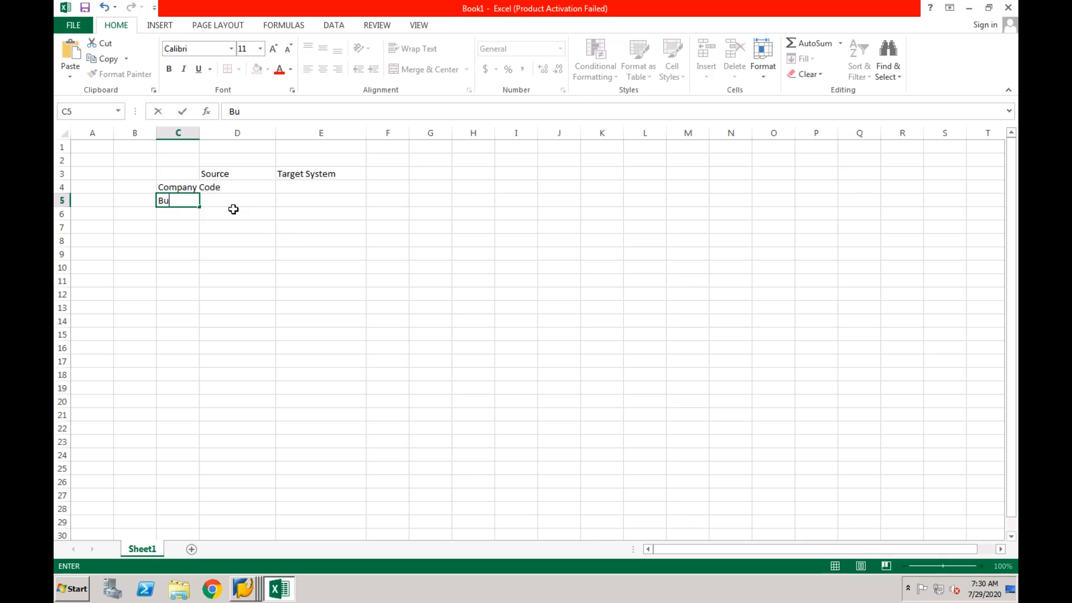
{"action": "type", "text": "siness Area"}
{"action": "key", "text": "Return"}
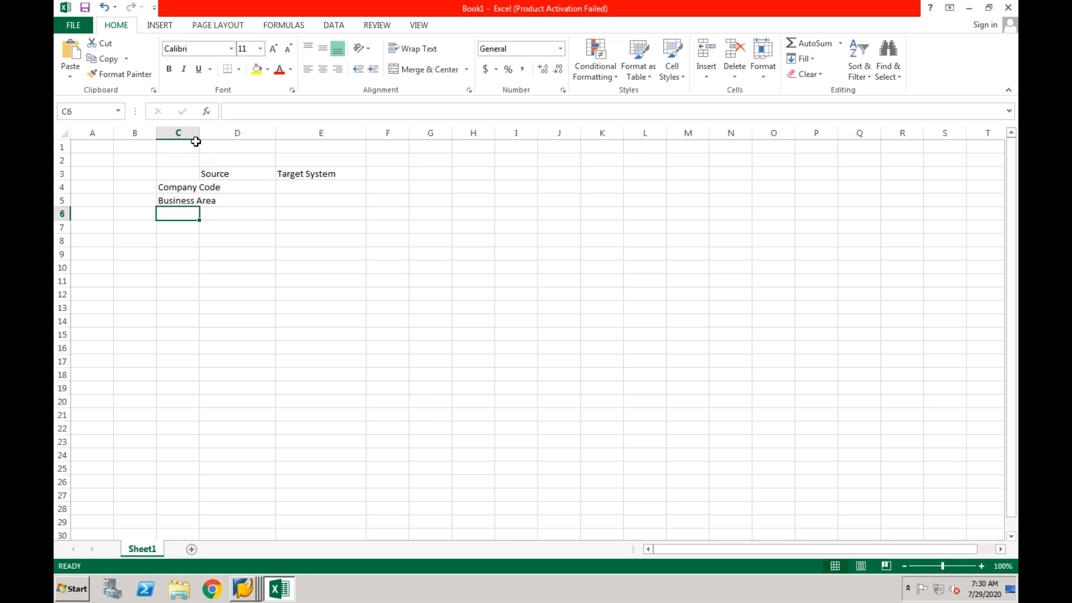
{"action": "double_click", "coordinate": [199, 133]}
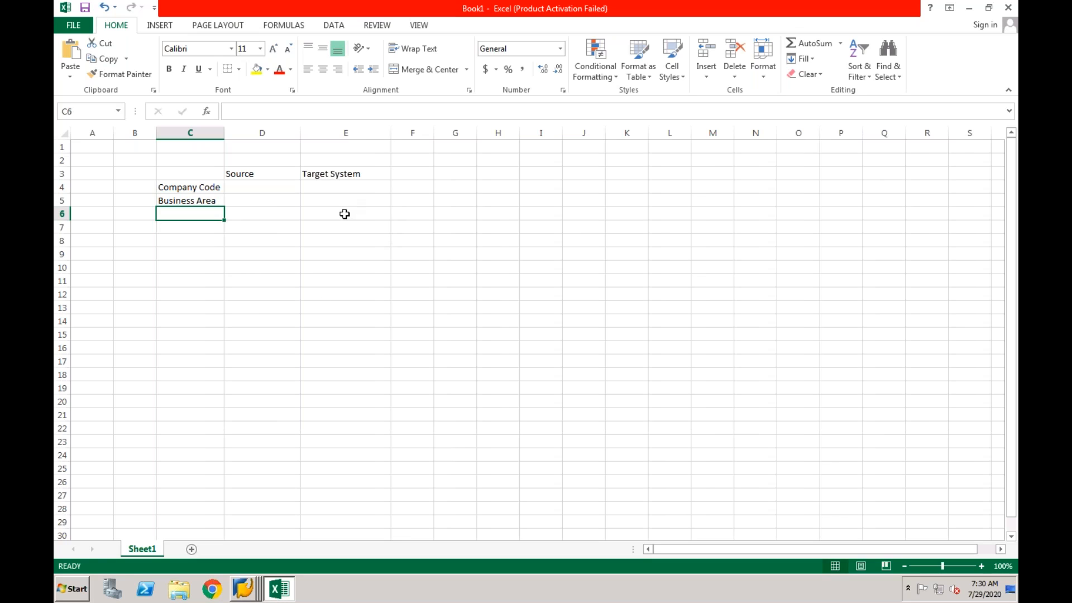
{"action": "left_click", "coordinate": [200, 189]}
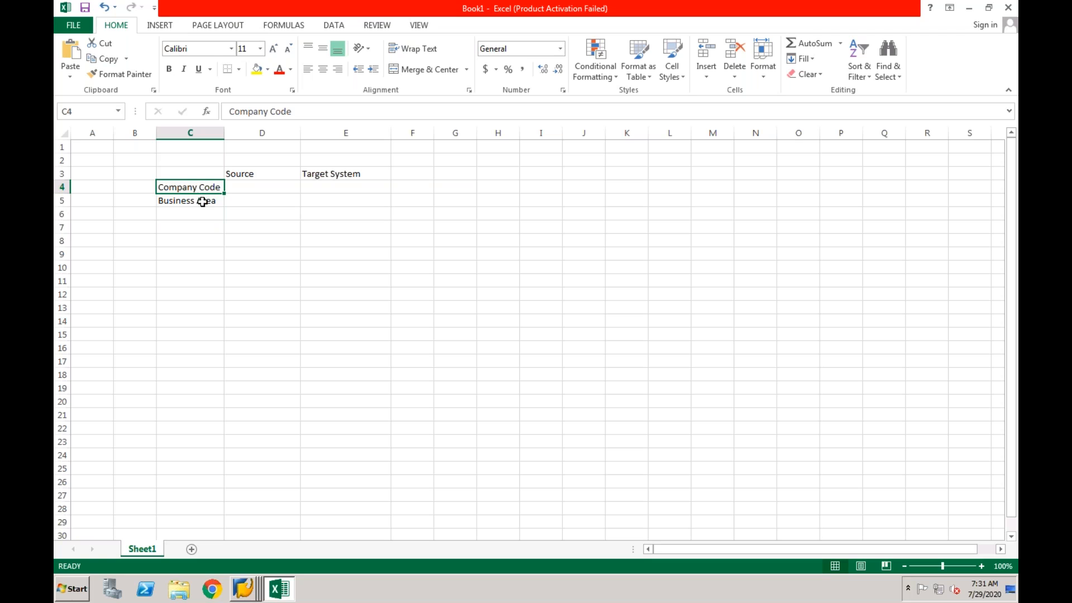
{"action": "left_click", "coordinate": [202, 191]}
{"action": "left_click", "coordinate": [203, 204]}
{"action": "left_click", "coordinate": [198, 216]}
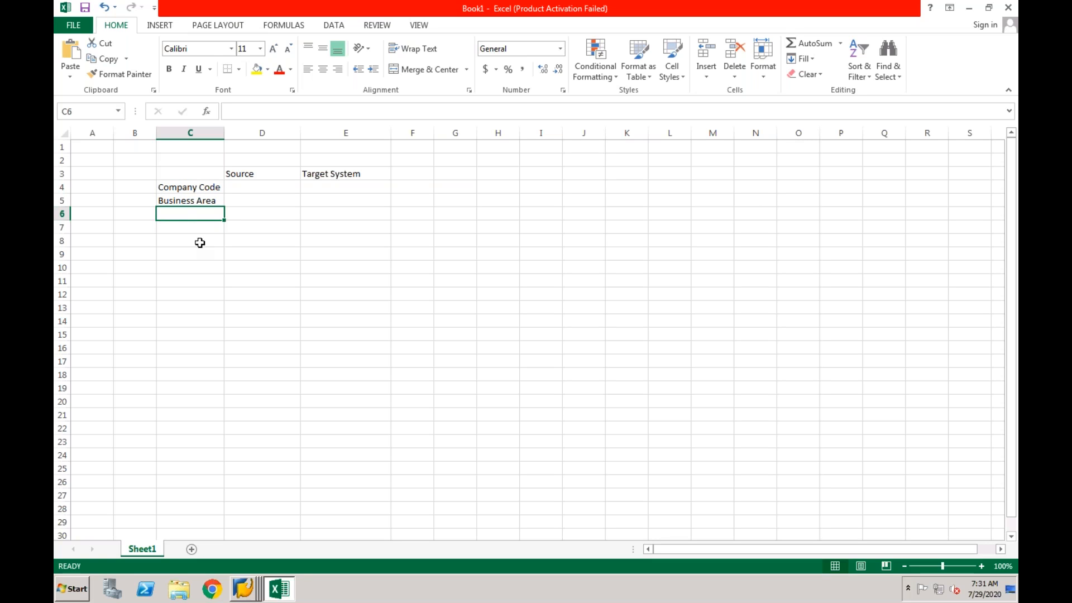
{"action": "left_click", "coordinate": [240, 188]}
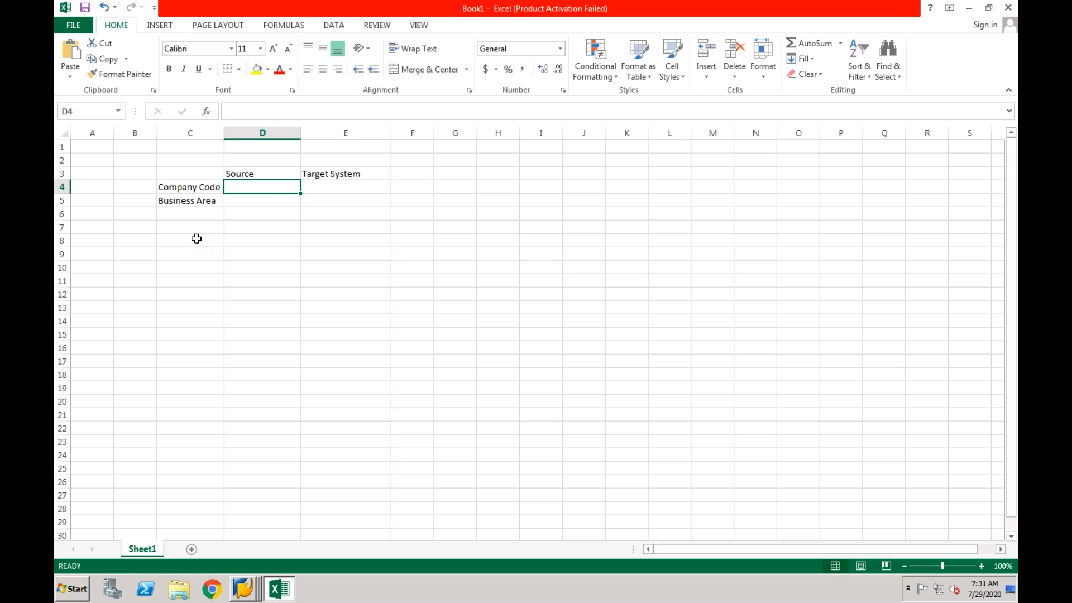
{"action": "left_click", "coordinate": [210, 189]}
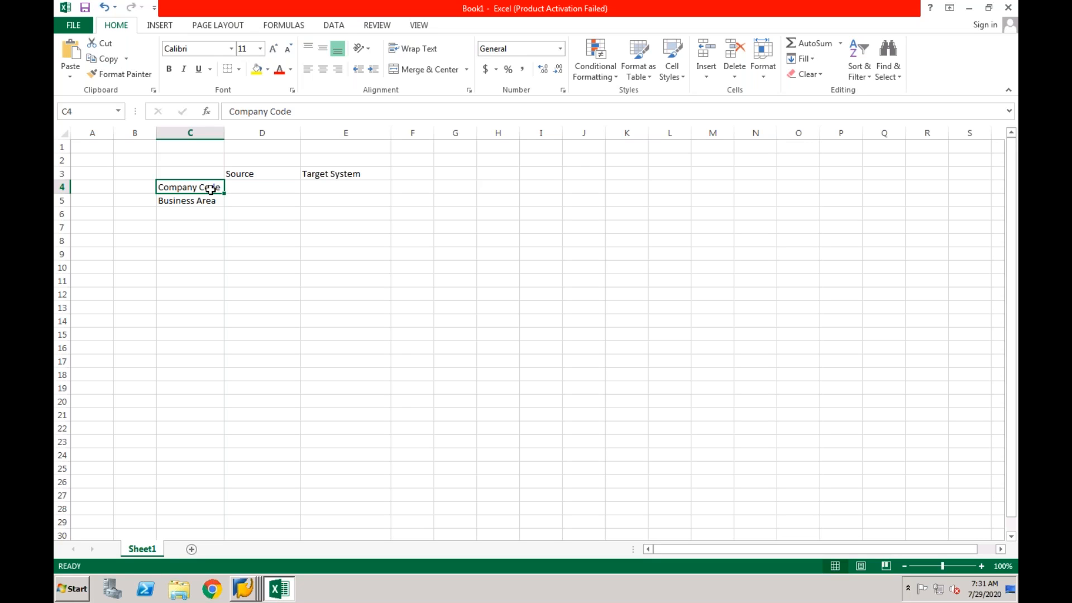
{"action": "left_click", "coordinate": [250, 176]}
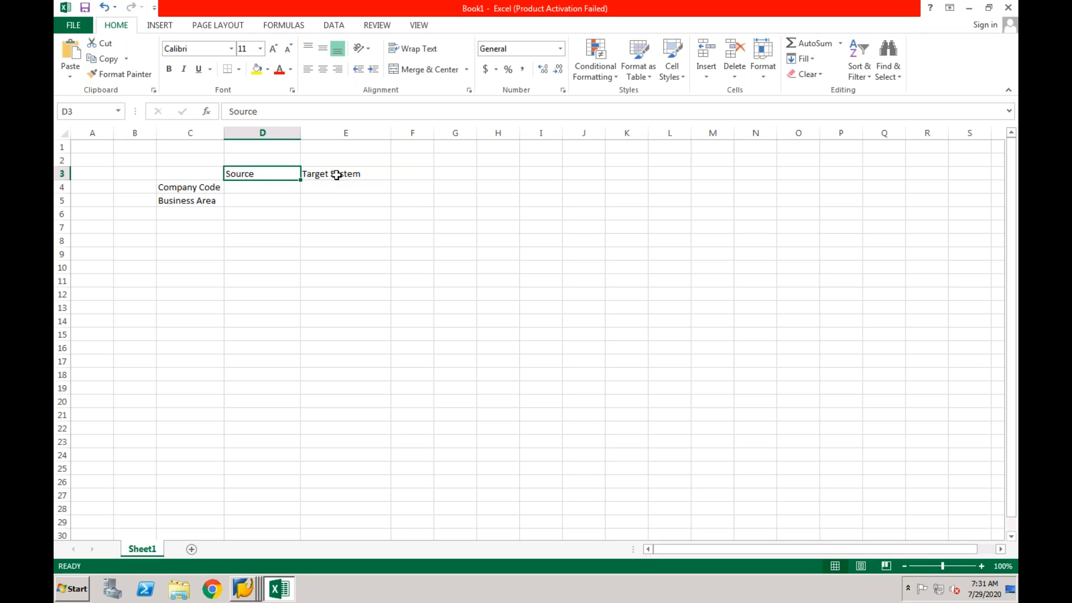
{"action": "left_click", "coordinate": [337, 175]}
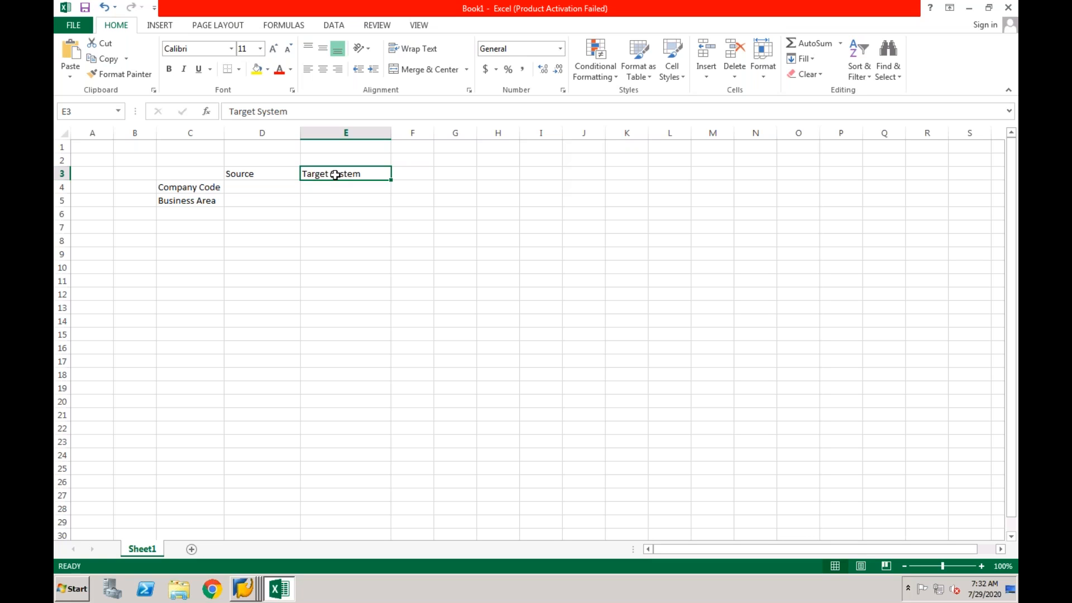
{"action": "left_click", "coordinate": [254, 189]}
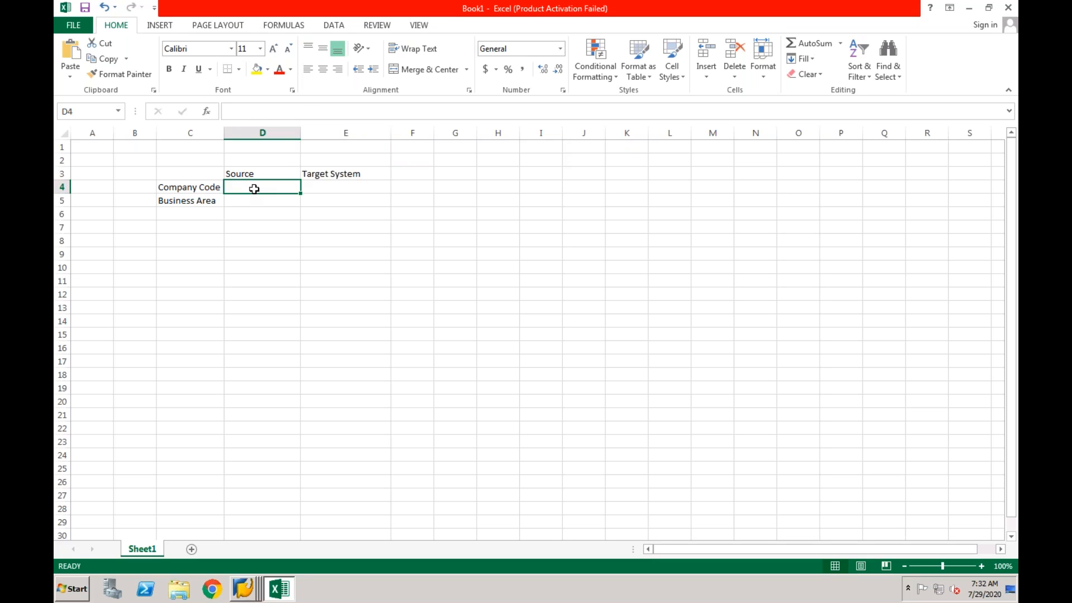
{"action": "left_click", "coordinate": [206, 190]}
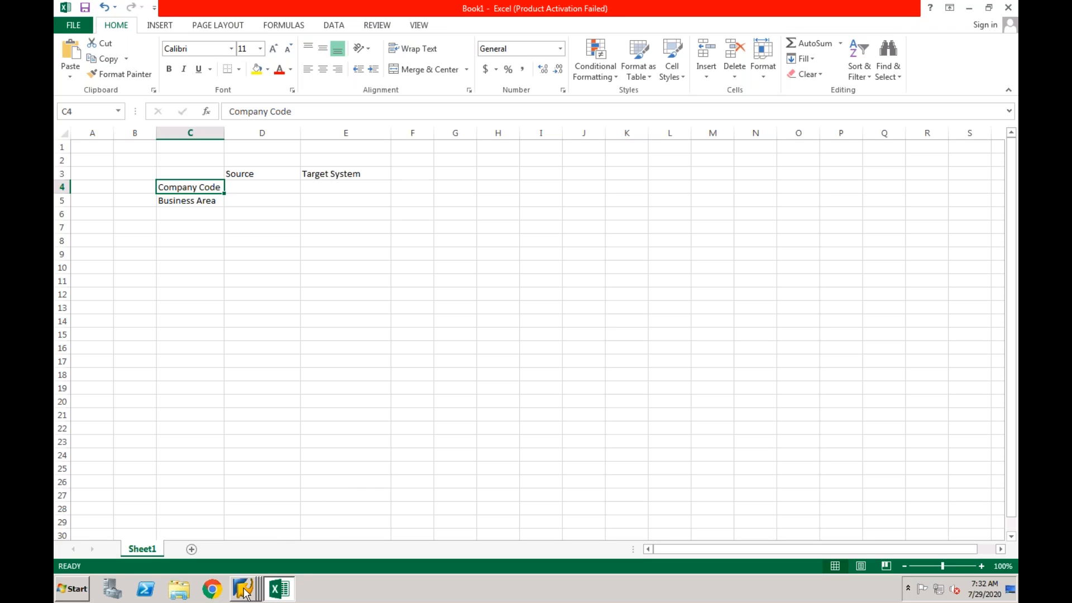
Step: Switch to the SAP source system session EPX 800, open the SAP Reference IMG through transaction SPRO and expand Financial Accounting
{"action": "mouse_move", "coordinate": [243, 594]}
{"action": "left_click", "coordinate": [241, 543]}
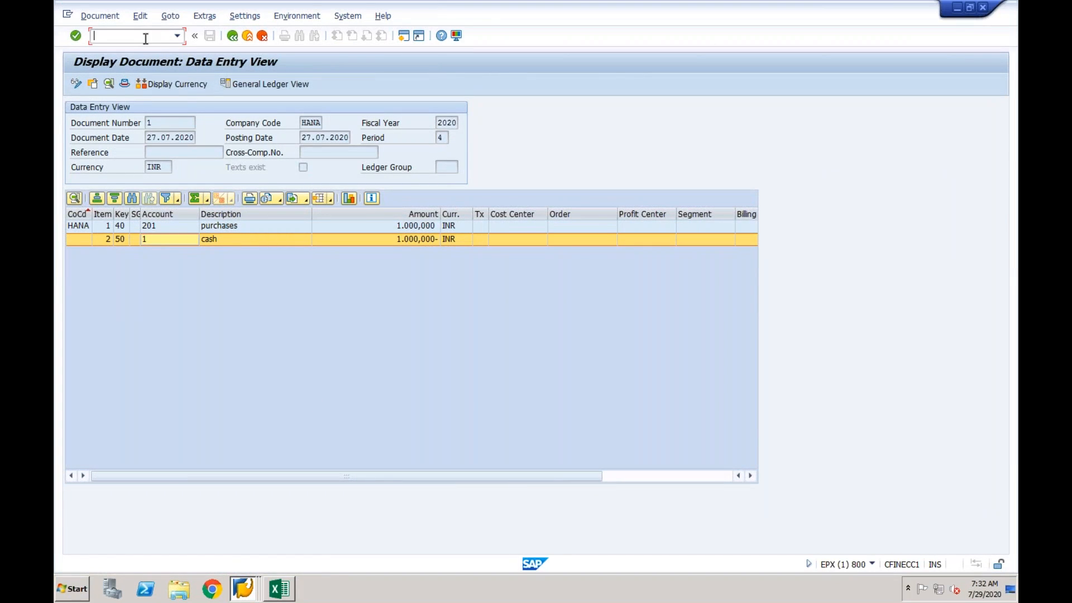
{"action": "type", "text": "/nspro"}
{"action": "key", "text": "Return"}
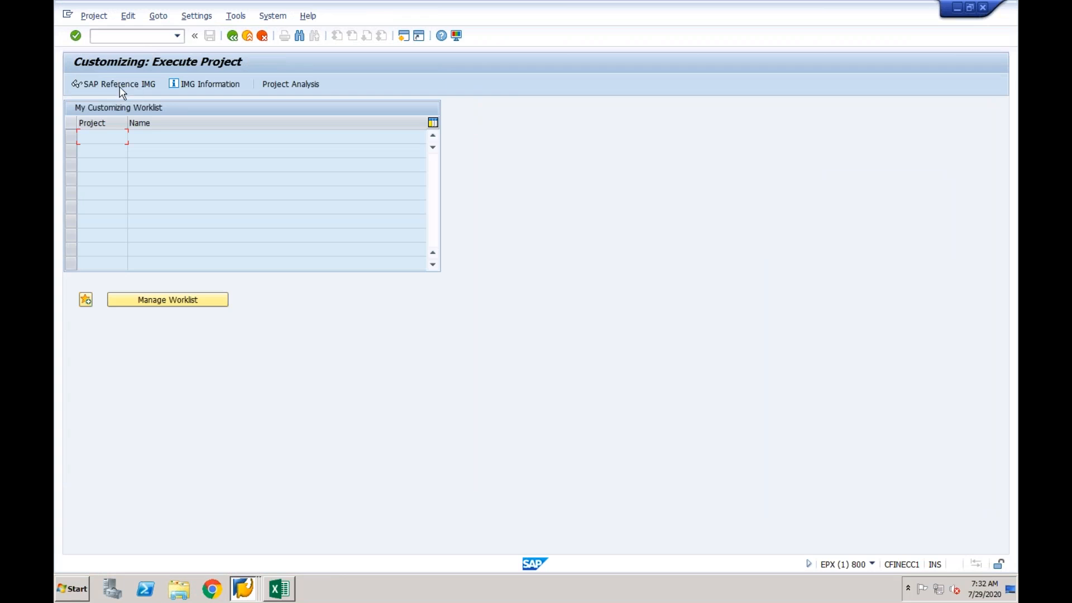
{"action": "left_click", "coordinate": [120, 85]}
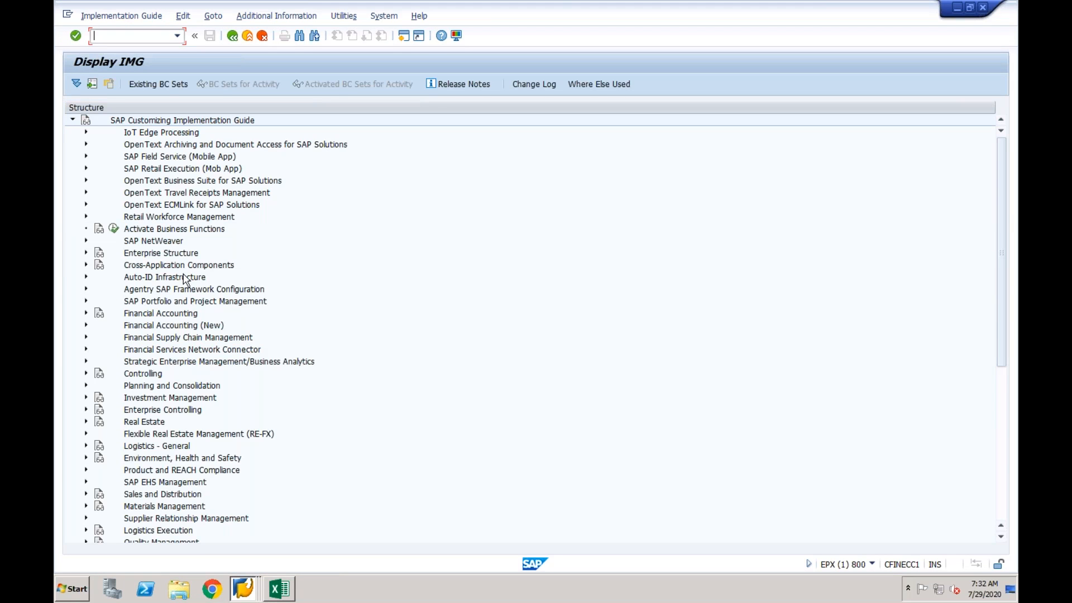
{"action": "left_click", "coordinate": [86, 313]}
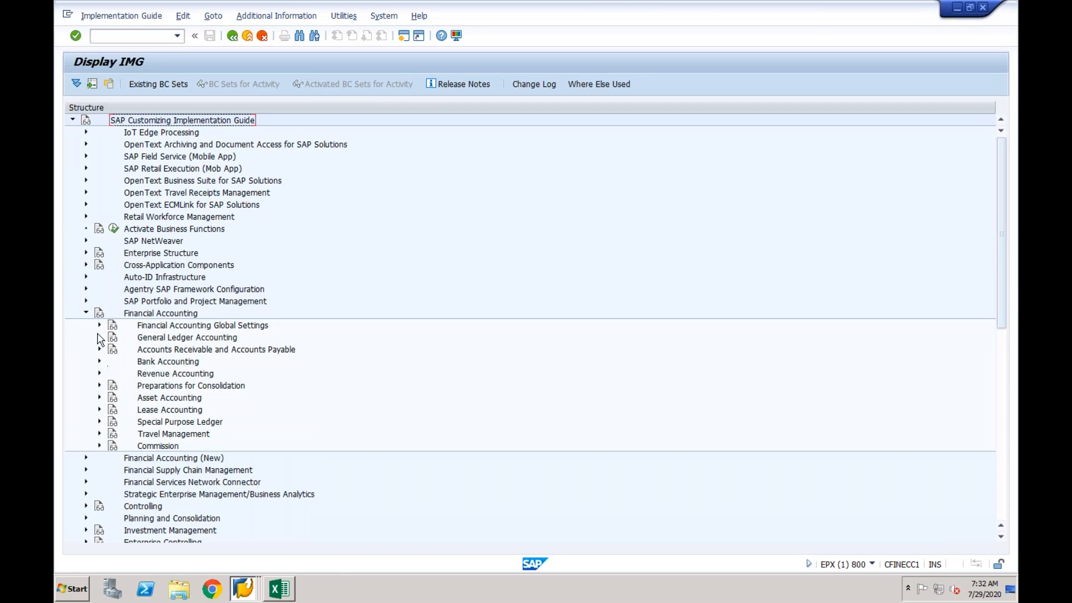
Step: Switch to the S/4HANA session DV1 400, open its SPRO Reference IMG and expand Financial Accounting, Central Finance down to Target System Settings
{"action": "mouse_move", "coordinate": [247, 593]}
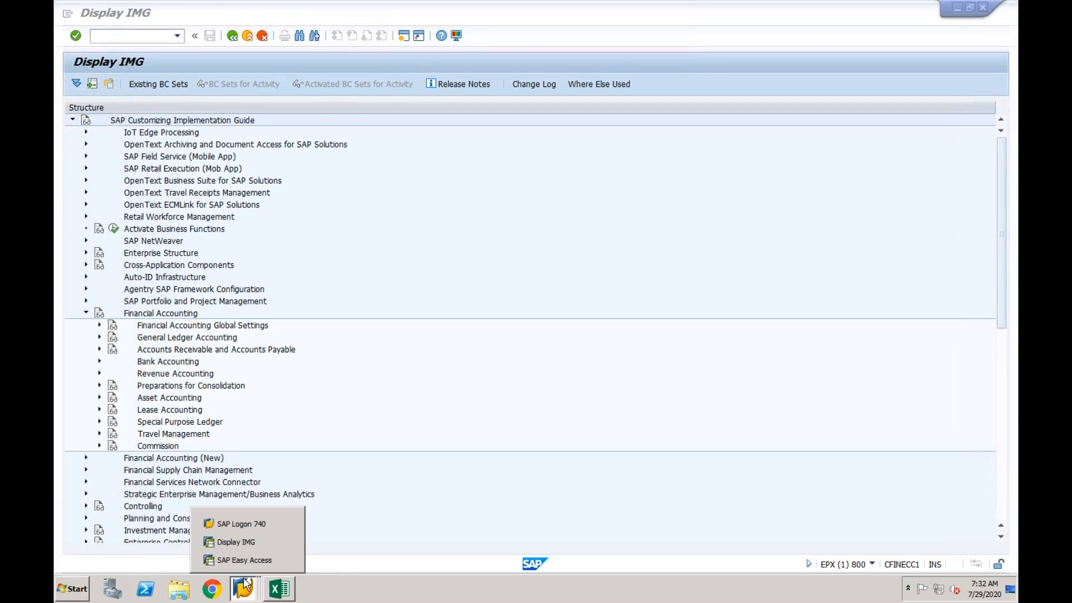
{"action": "left_click", "coordinate": [243, 559]}
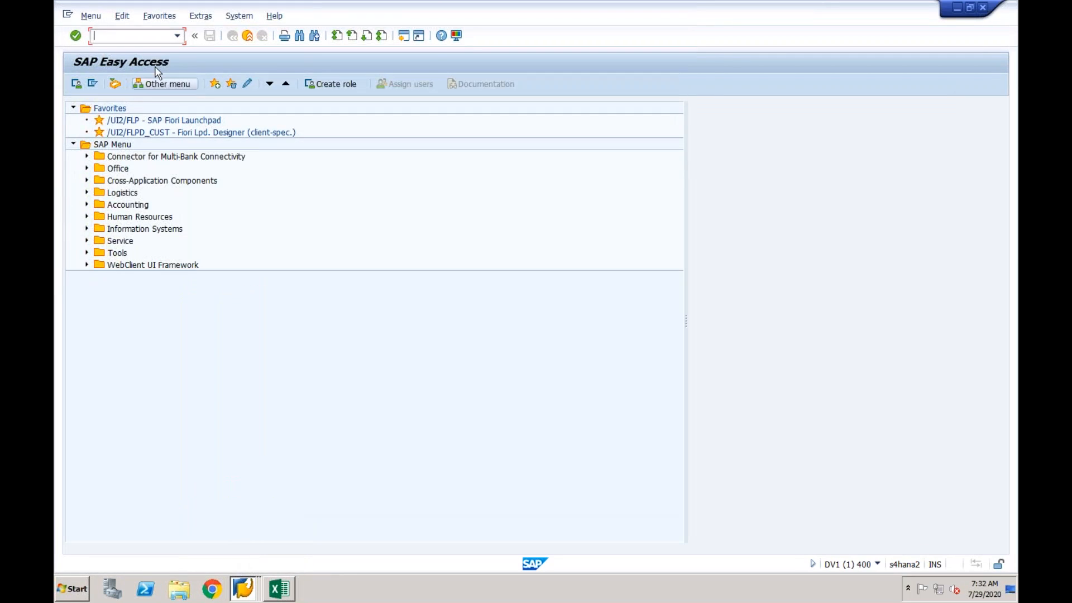
{"action": "type", "text": "spro"}
{"action": "key", "text": "Return"}
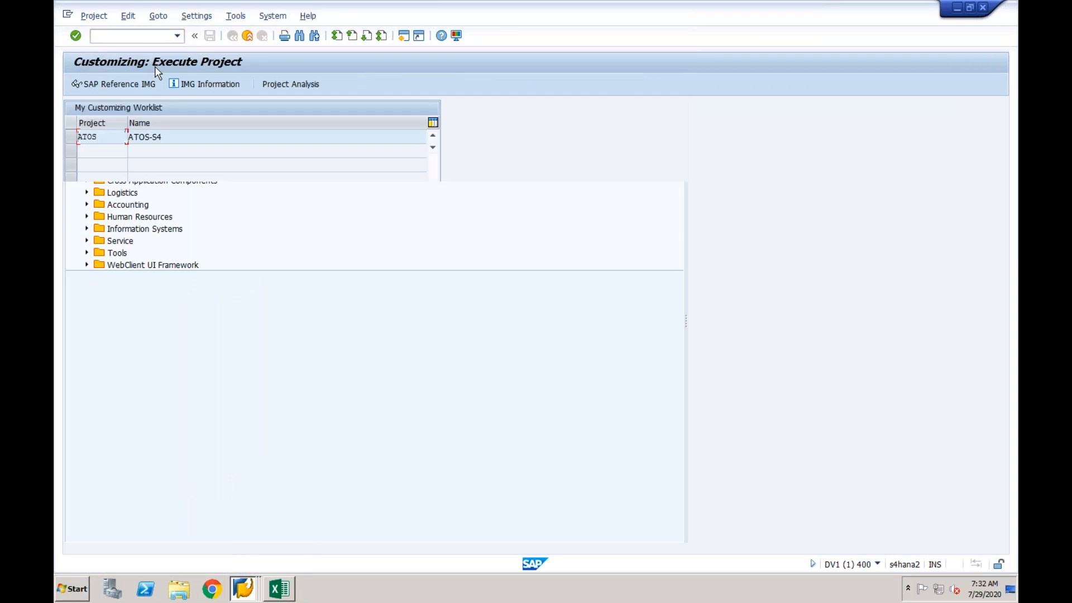
{"action": "left_click", "coordinate": [133, 85]}
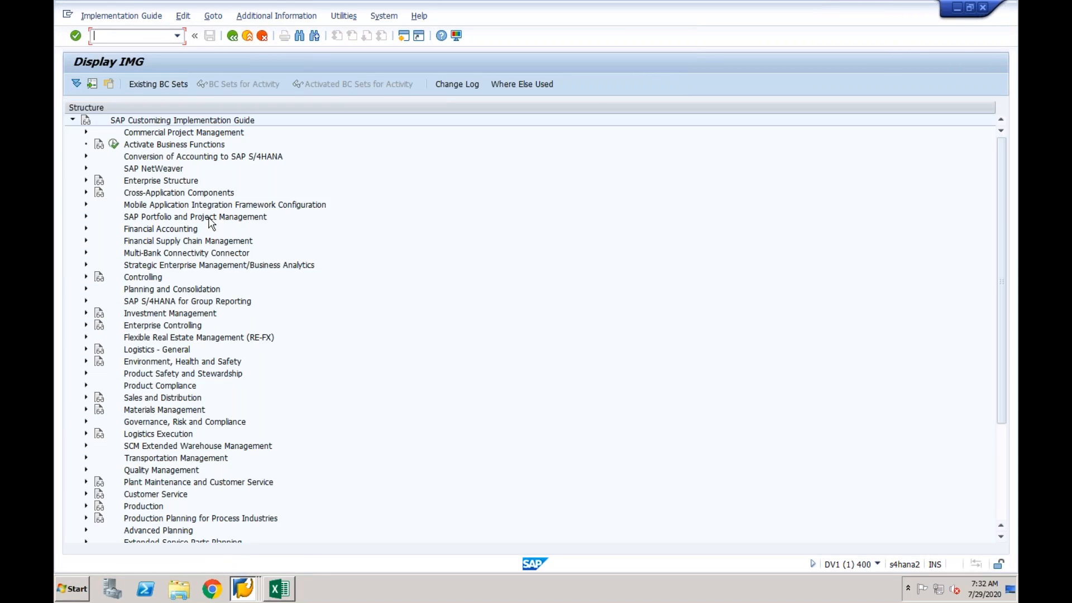
{"action": "left_click", "coordinate": [86, 228]}
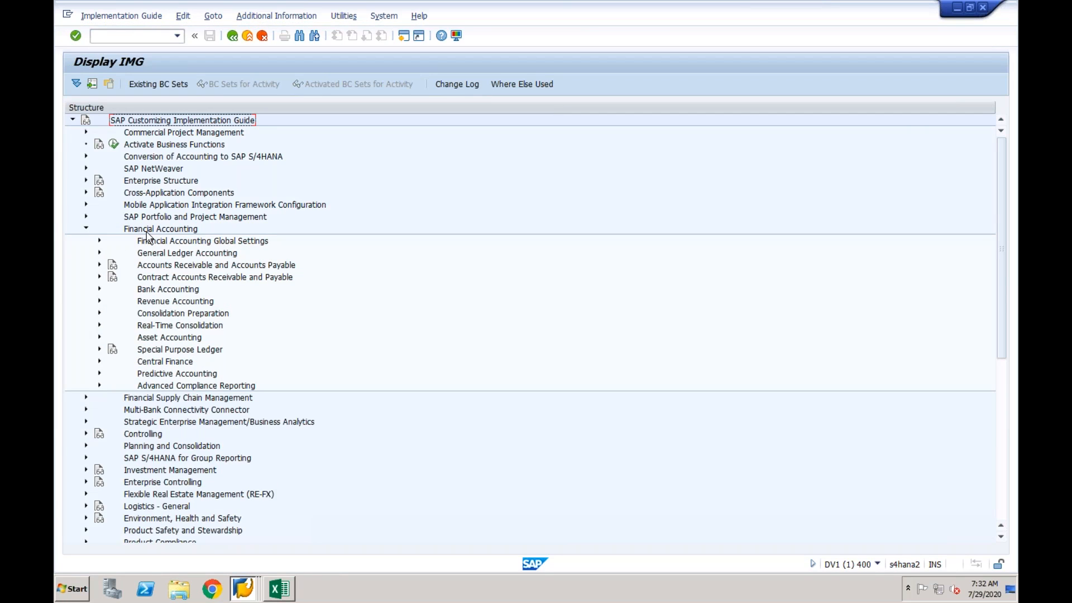
{"action": "left_click", "coordinate": [99, 362]}
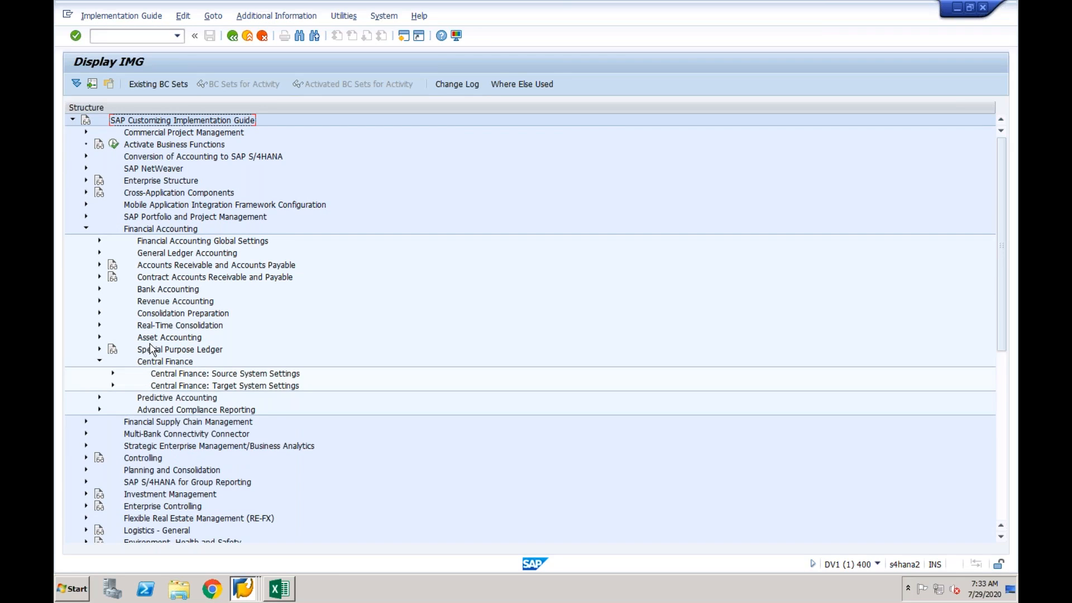
{"action": "left_click", "coordinate": [113, 386]}
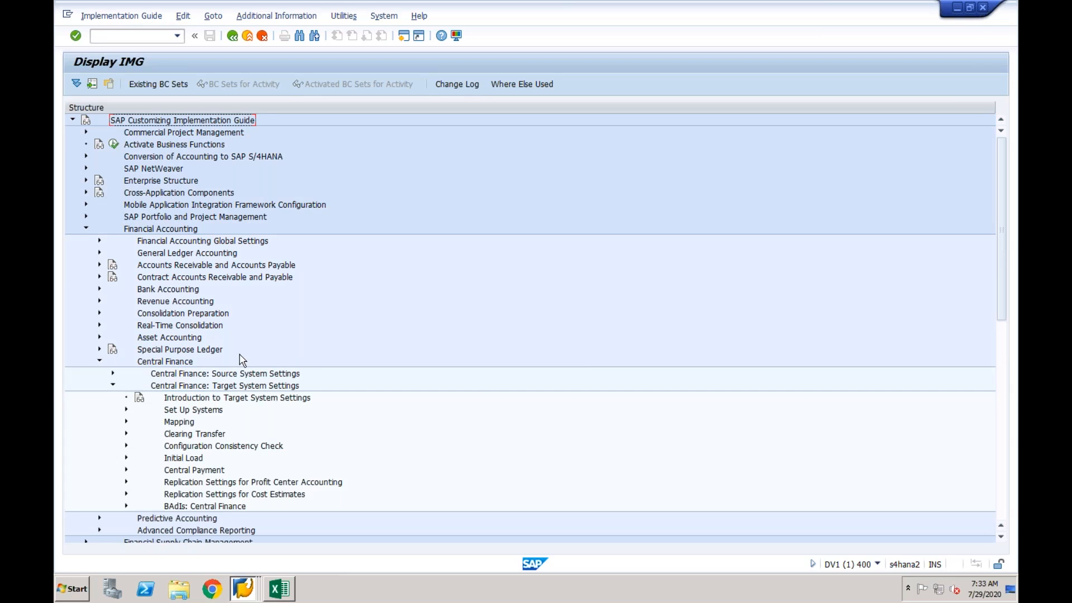
Step: Examine the Initial Load, Central Payment and Replication Settings nodes under the Central Finance target system settings, and collapse Central Finance
{"action": "left_click", "coordinate": [191, 459]}
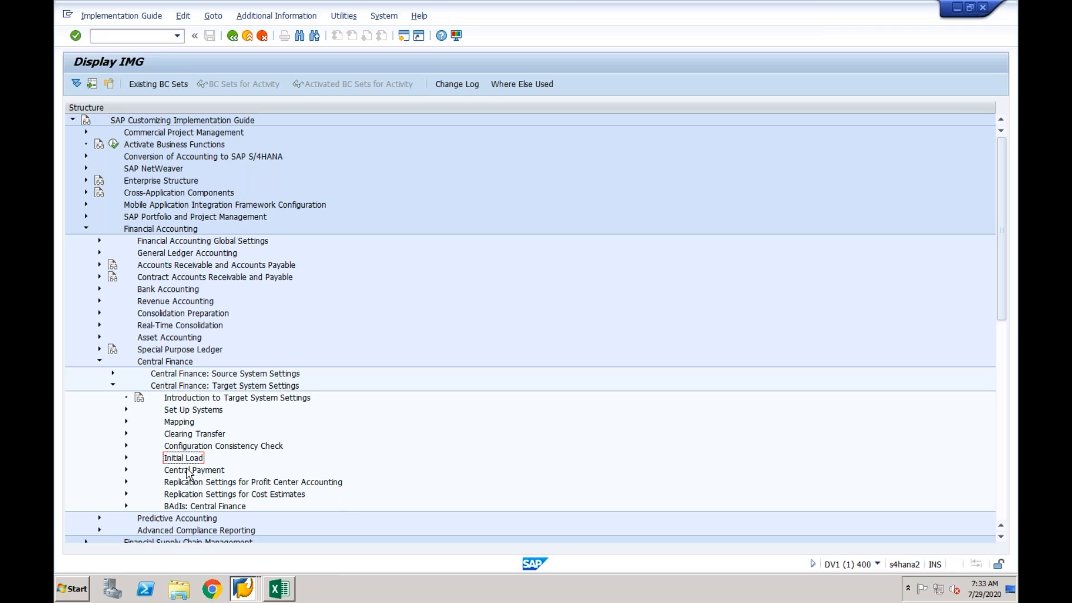
{"action": "left_click", "coordinate": [188, 472]}
{"action": "left_click", "coordinate": [184, 484]}
{"action": "left_click", "coordinate": [185, 495]}
{"action": "left_click", "coordinate": [186, 473]}
{"action": "left_click", "coordinate": [184, 484]}
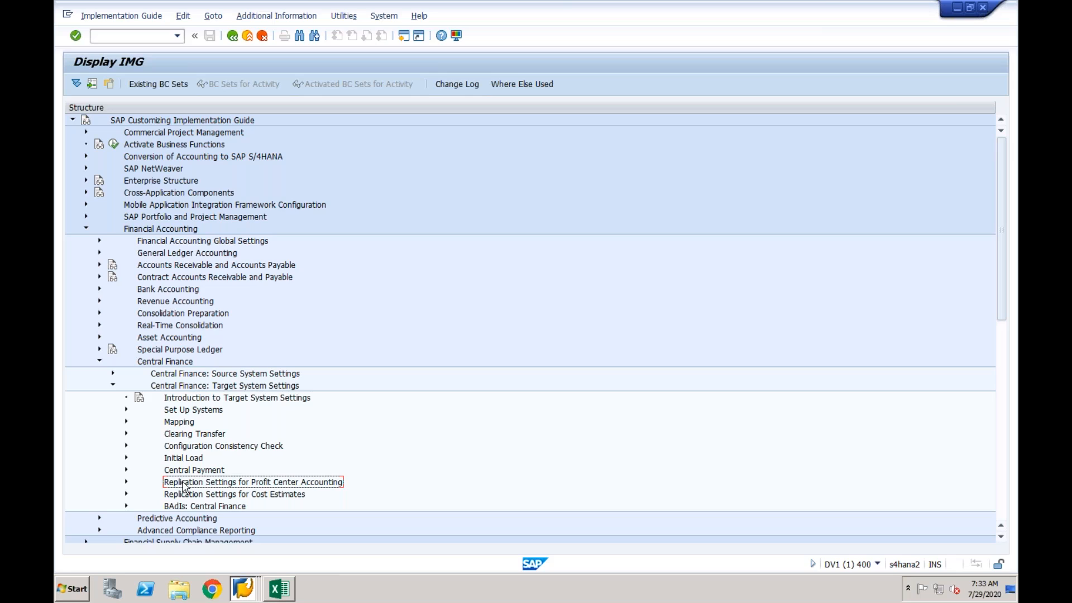
{"action": "left_click", "coordinate": [184, 496]}
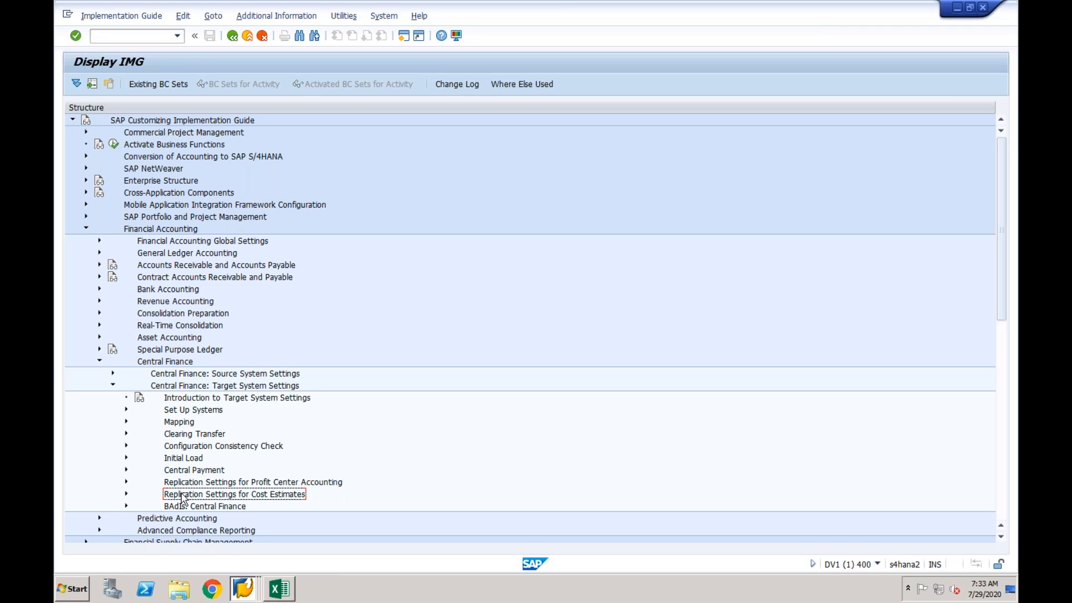
{"action": "left_click", "coordinate": [184, 472]}
{"action": "left_click", "coordinate": [182, 483]}
{"action": "left_click", "coordinate": [180, 494]}
{"action": "left_click", "coordinate": [180, 459]}
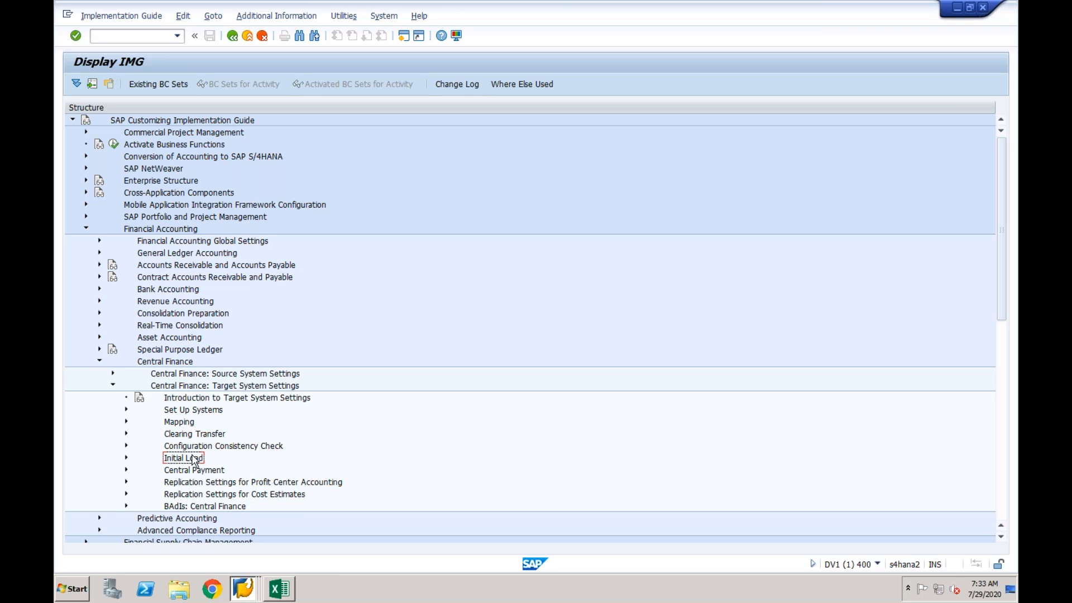
{"action": "left_click", "coordinate": [183, 472]}
{"action": "left_click", "coordinate": [182, 484]}
{"action": "left_click", "coordinate": [179, 494]}
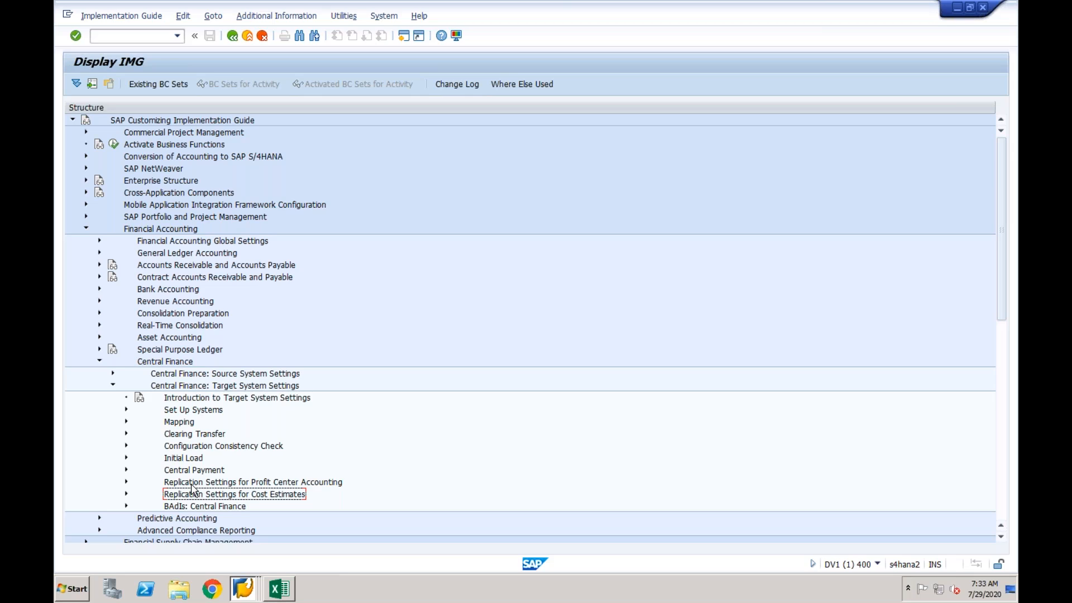
{"action": "left_click", "coordinate": [99, 361]}
Step: Return to the source system's IMG, expand Enterprise Structure, Definition, Financial Accounting, and select the Edit, Copy, Delete, Check Company Code activity
{"action": "left_click", "coordinate": [244, 587]}
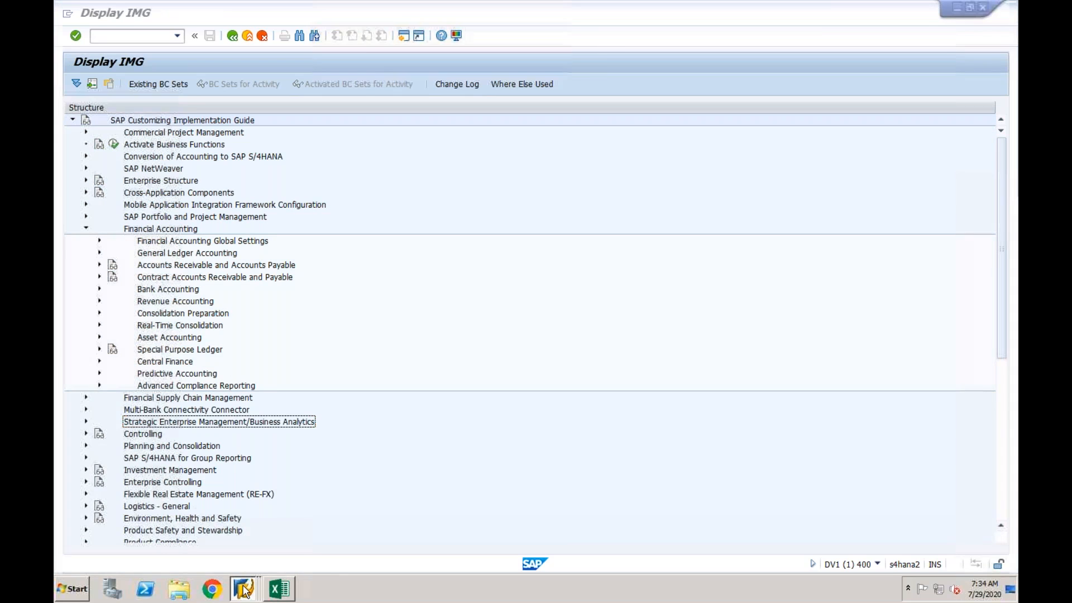
{"action": "left_click", "coordinate": [246, 542]}
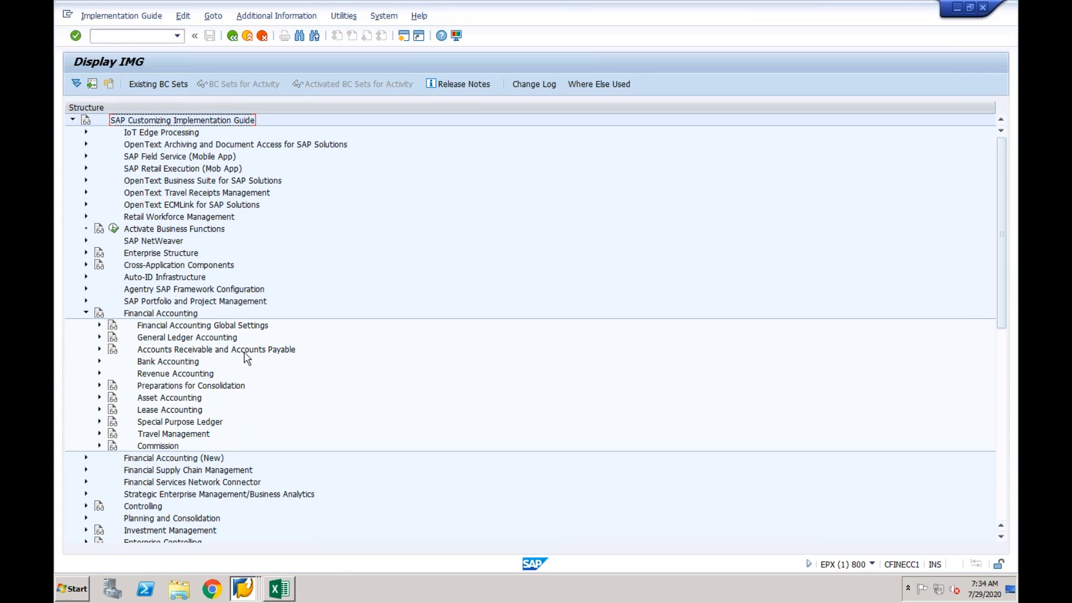
{"action": "left_click", "coordinate": [87, 313]}
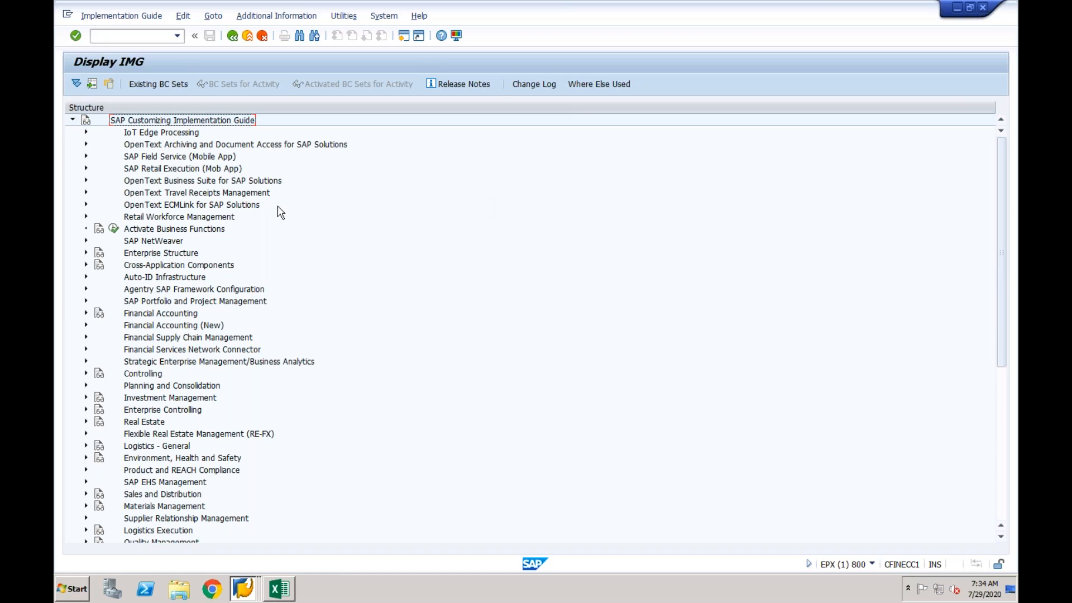
{"action": "left_click", "coordinate": [85, 254]}
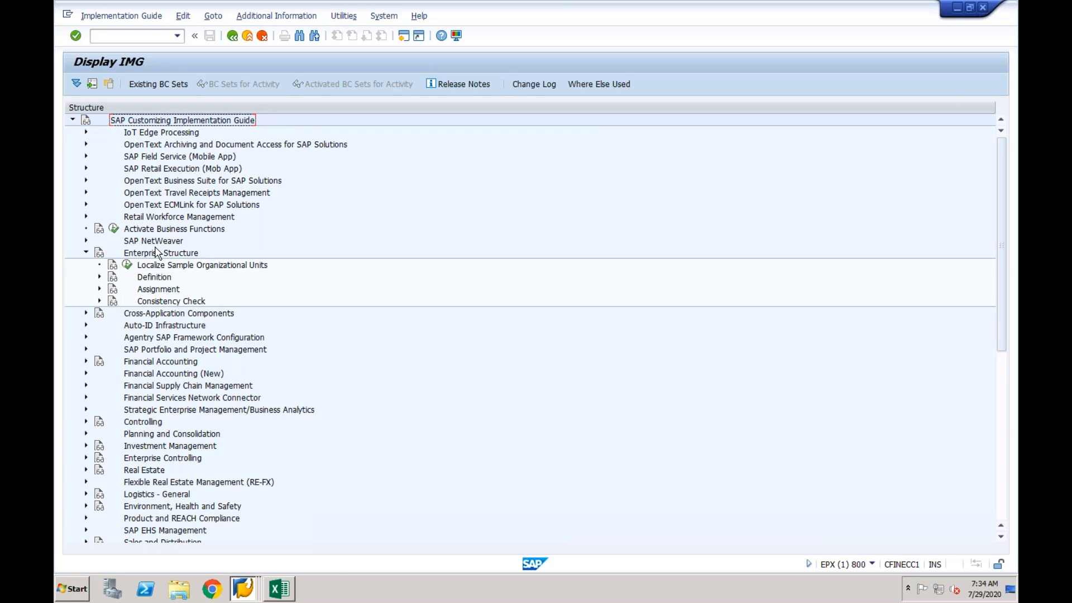
{"action": "left_click", "coordinate": [99, 278]}
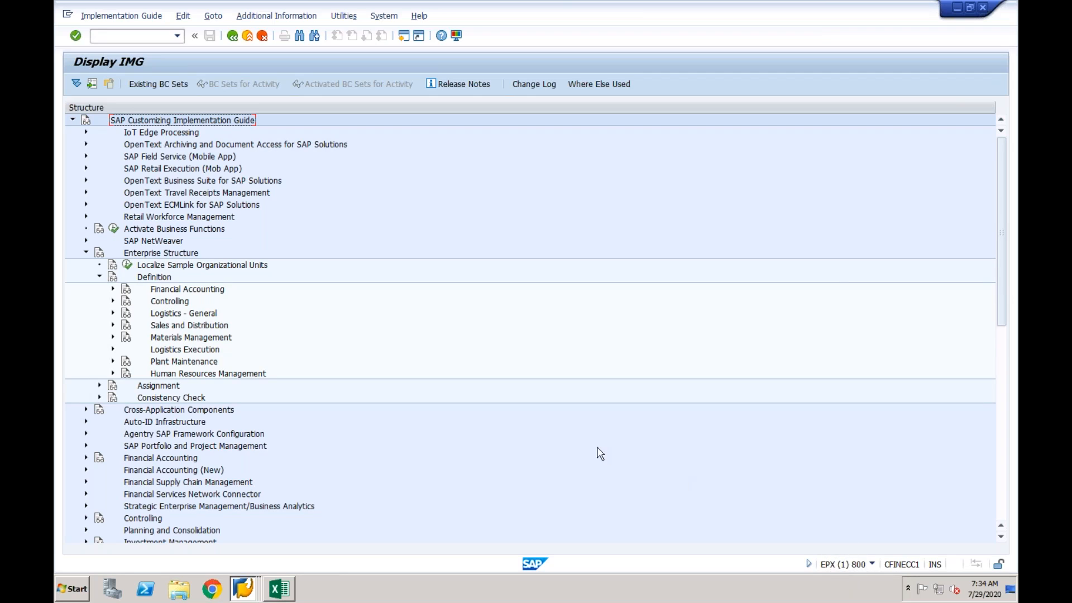
{"action": "left_click", "coordinate": [113, 289]}
{"action": "left_click", "coordinate": [186, 327]}
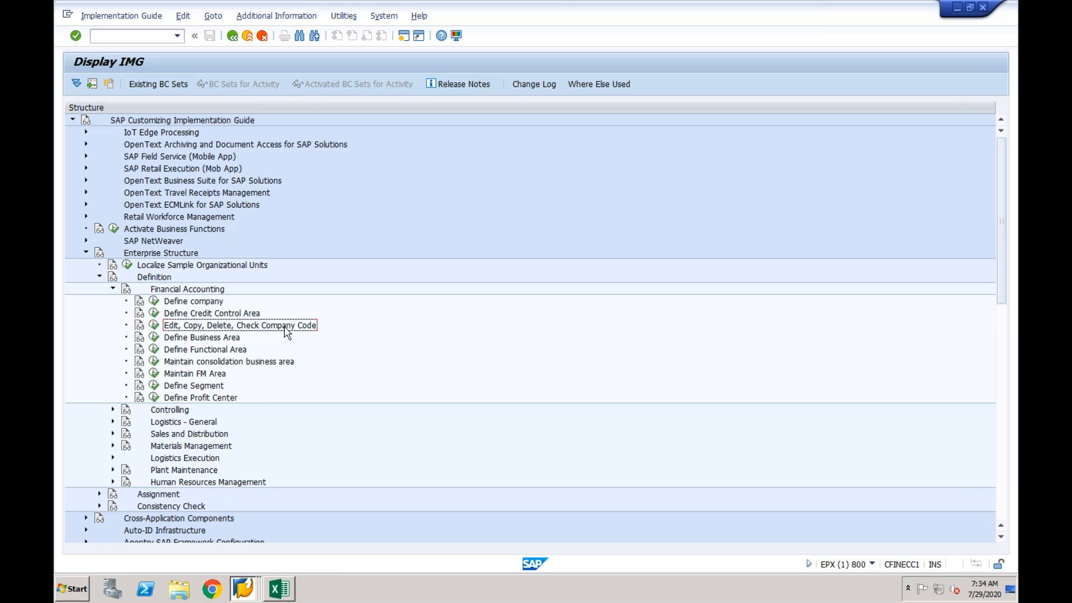
Step: Open Edit Company Code Data and start a new entry with company code CF01 and company name Central Finance 1
{"action": "left_click", "coordinate": [155, 326]}
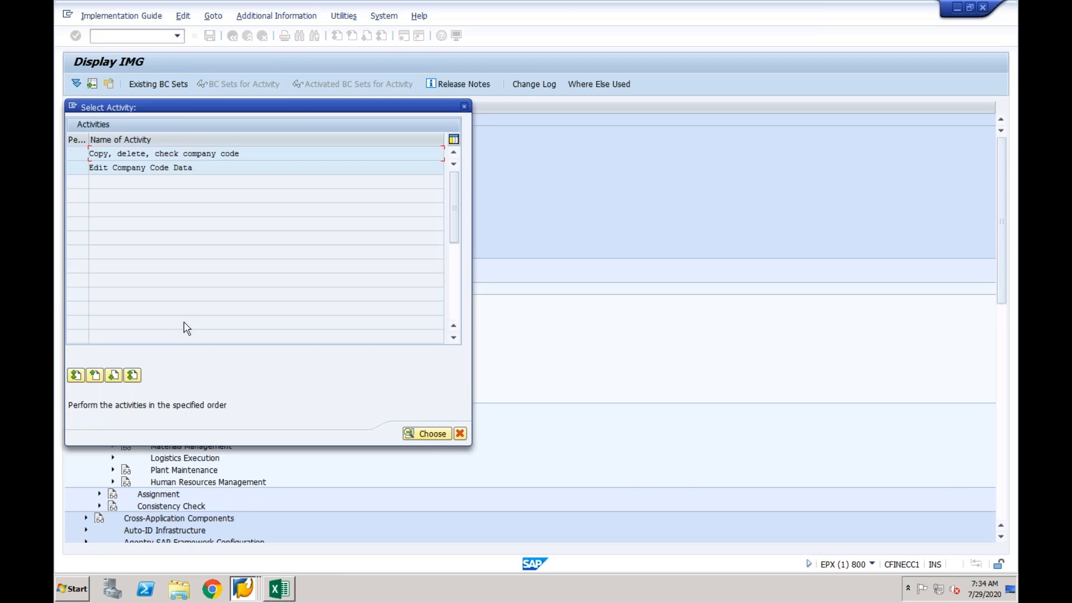
{"action": "double_click", "coordinate": [174, 166]}
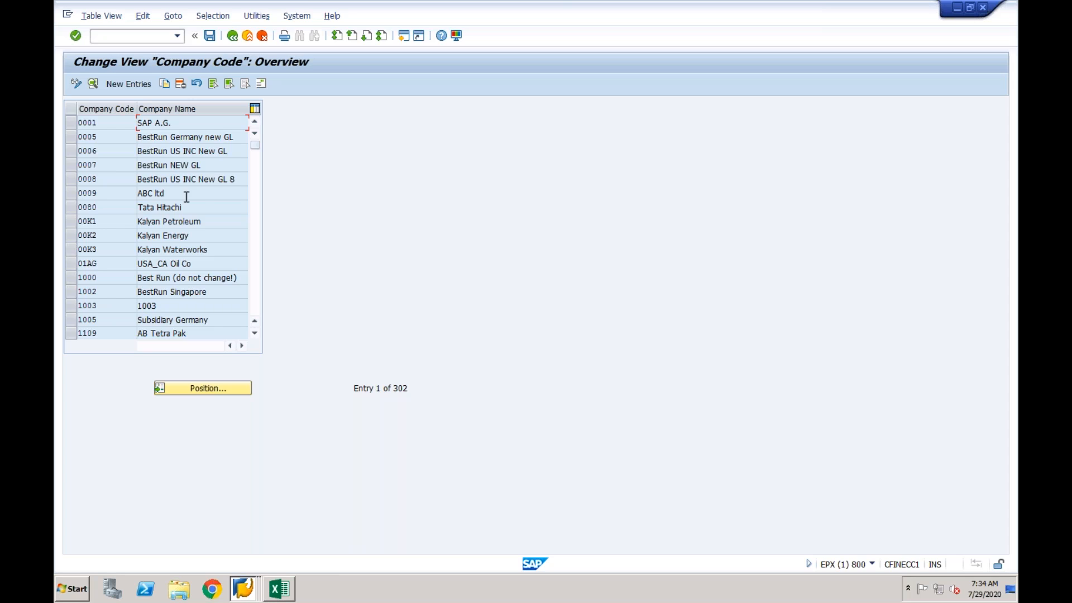
{"action": "left_click", "coordinate": [144, 87]}
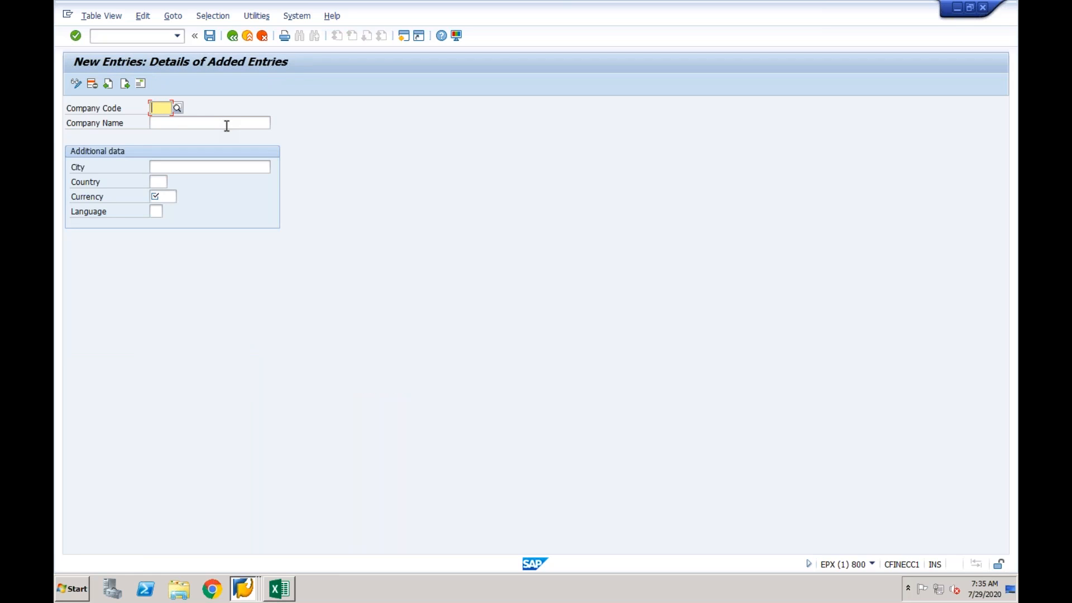
{"action": "type", "text": "CF"}
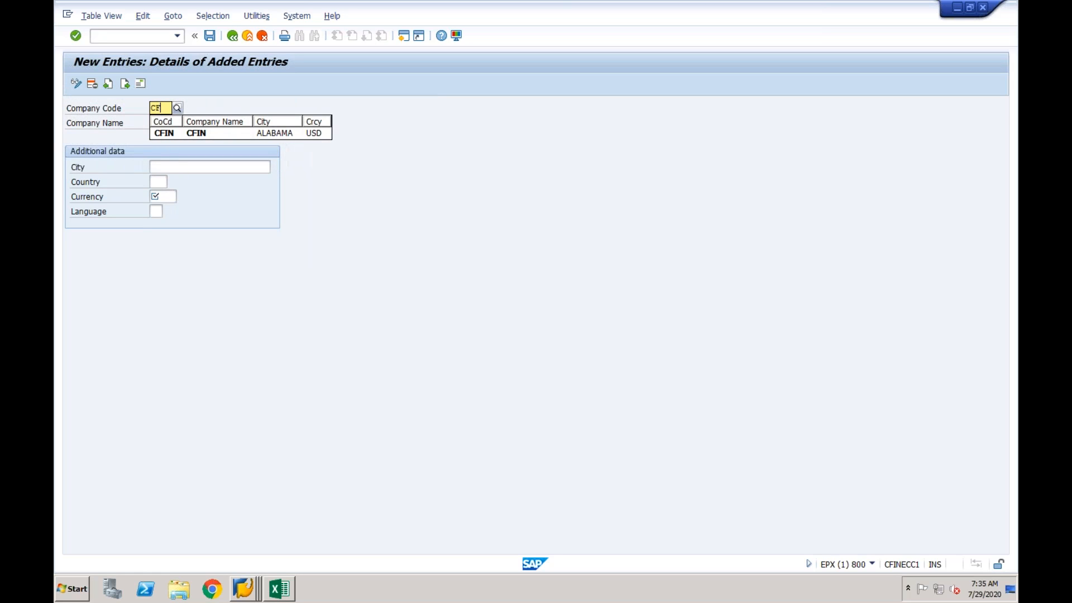
{"action": "type", "text": "01"}
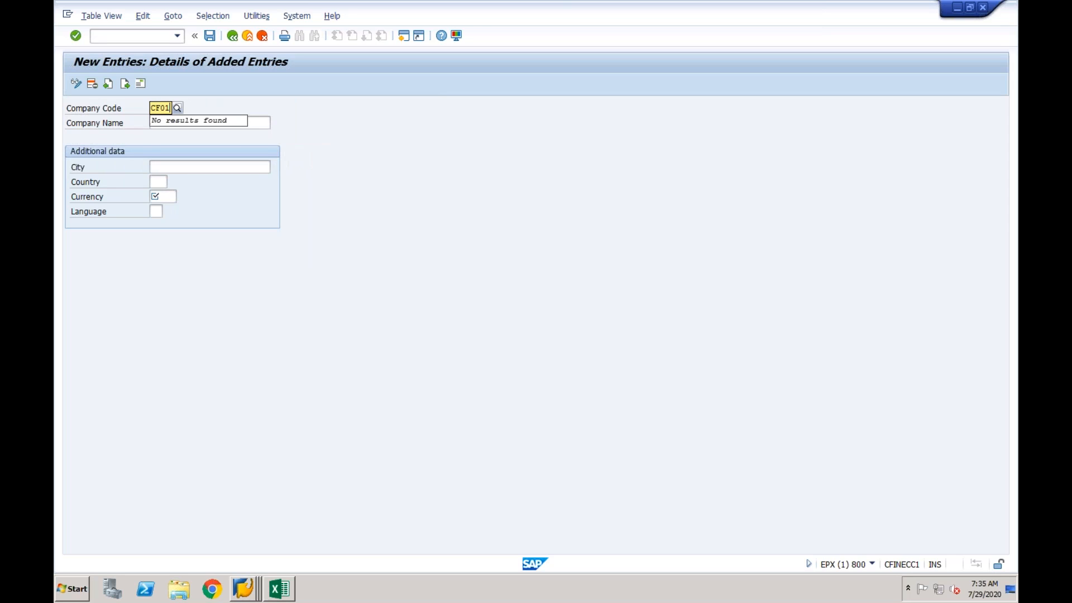
{"action": "left_click", "coordinate": [254, 124]}
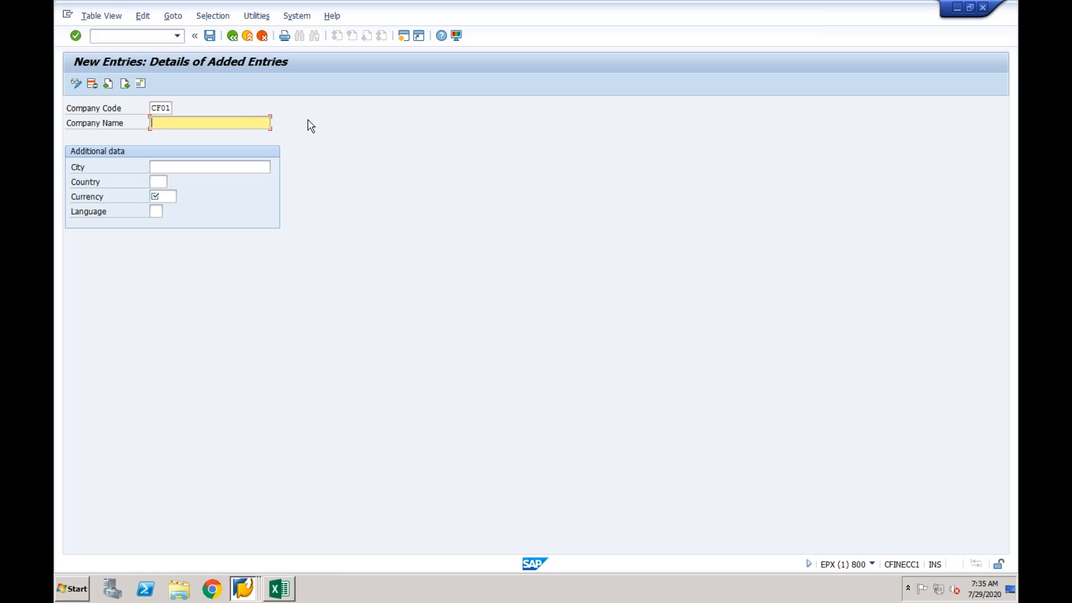
{"action": "type", "text": "Central Finance 1"}
Step: Fill in company code CF01's additional data with city New York, country IN, currency INR and language EN
{"action": "left_click", "coordinate": [191, 165]}
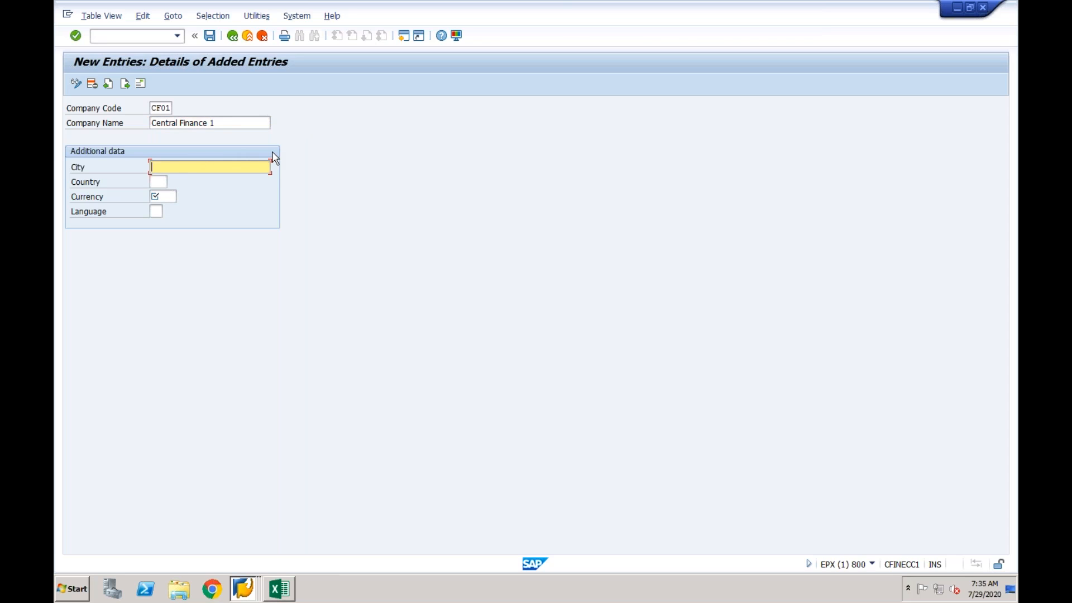
{"action": "type", "text": "New York"}
{"action": "left_click", "coordinate": [159, 182]}
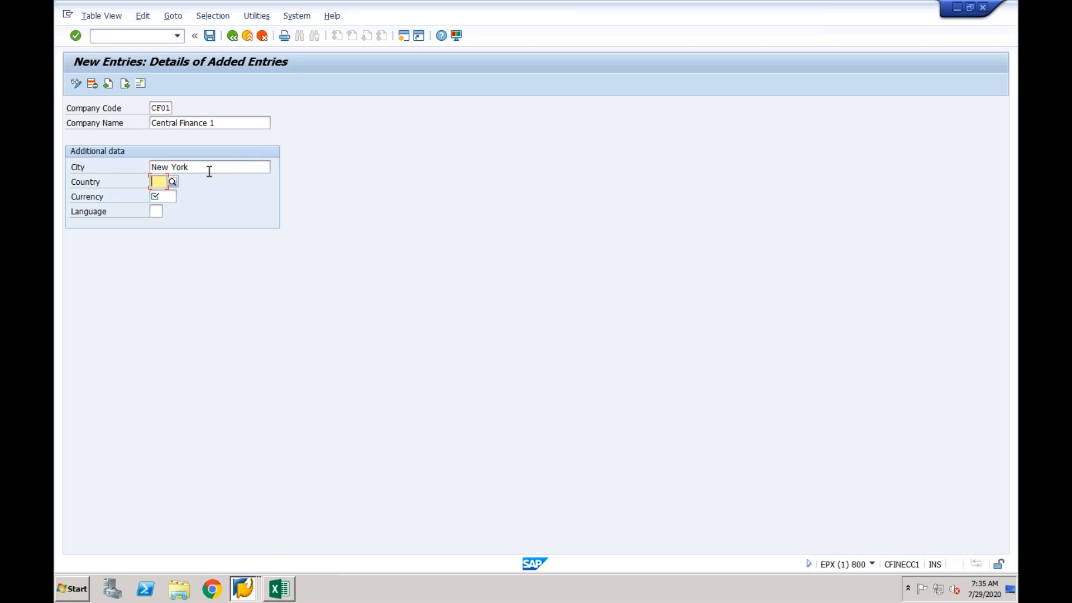
{"action": "type", "text": "IN"}
{"action": "key", "text": "Return"}
{"action": "type", "text": "INR"}
{"action": "key", "text": "Return"}
{"action": "type", "text": "EN"}
{"action": "key", "text": "Return"}
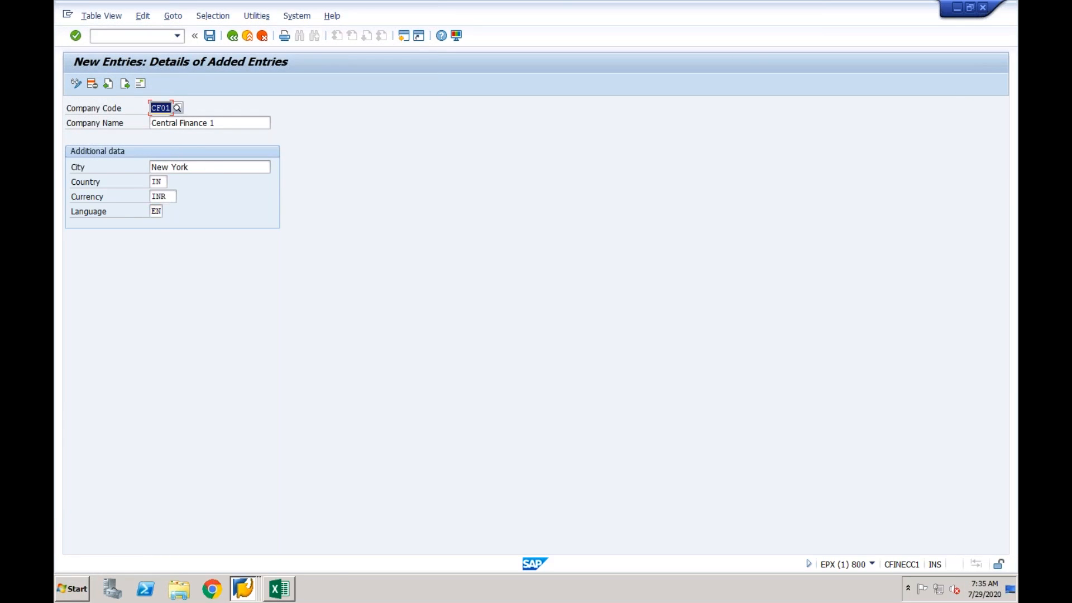
Step: Save company code CF01 with address title Company and country IN under customizing request EPXK900311, and return to the company code overview
{"action": "left_click", "coordinate": [210, 35]}
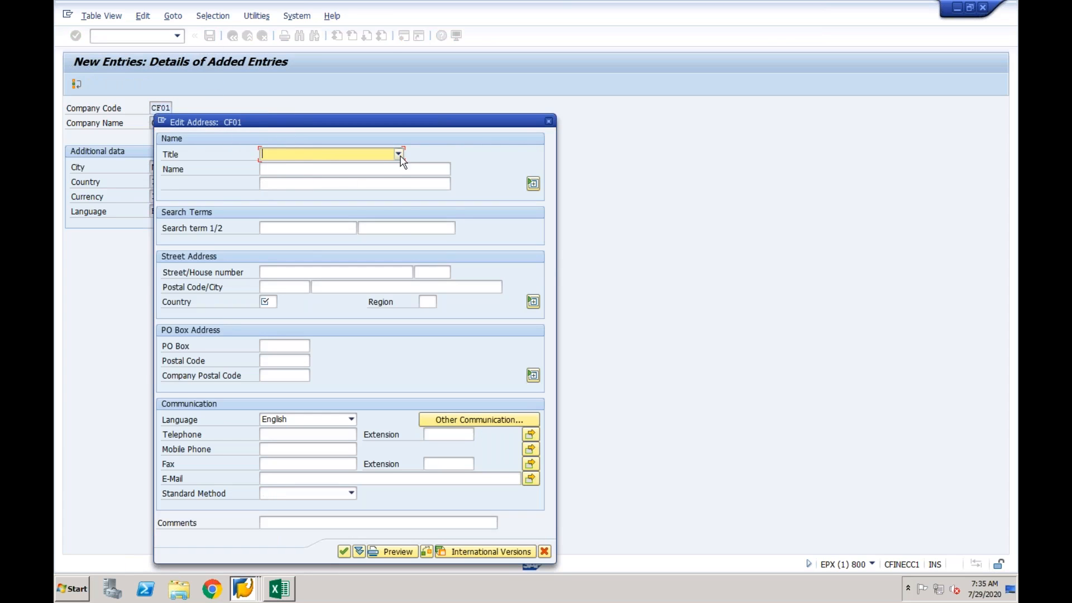
{"action": "left_click", "coordinate": [399, 155]}
{"action": "left_click", "coordinate": [312, 167]}
{"action": "left_click", "coordinate": [269, 302]}
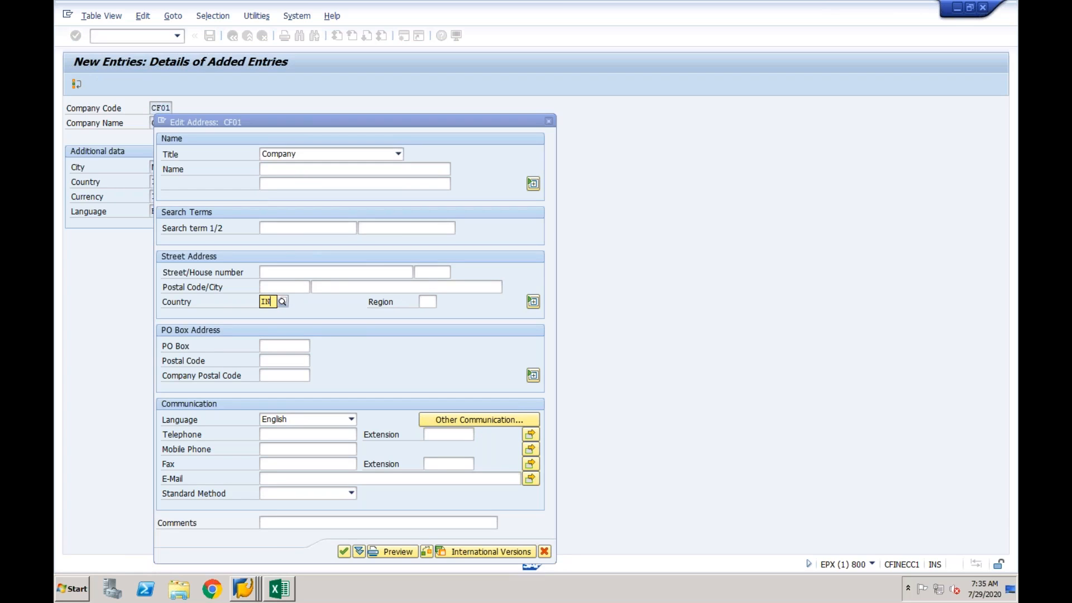
{"action": "type", "text": "IN"}
{"action": "left_click", "coordinate": [274, 328]}
{"action": "left_click", "coordinate": [344, 552]}
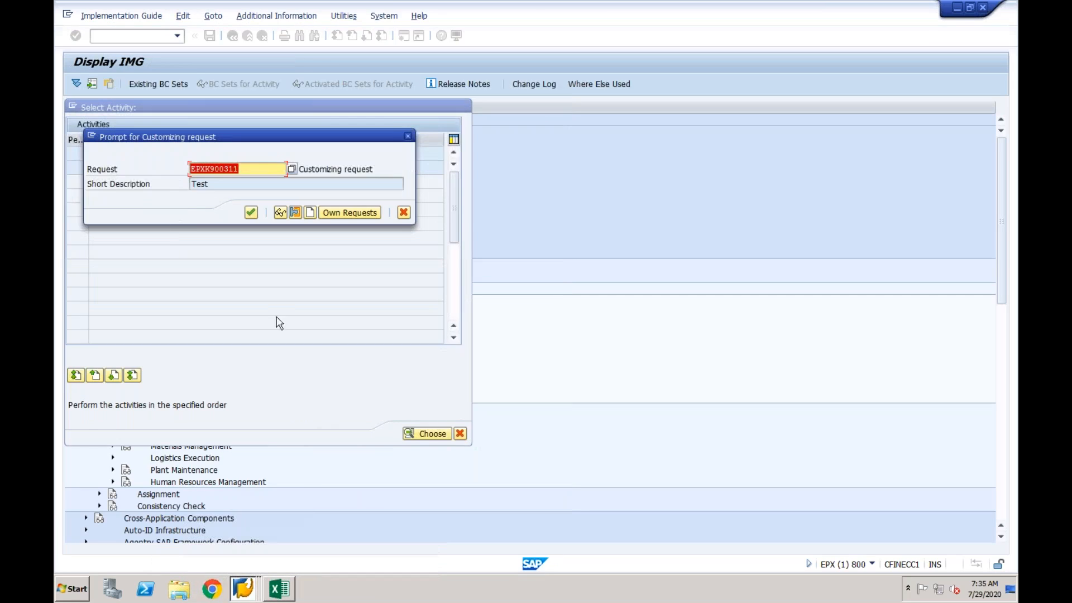
{"action": "left_click", "coordinate": [252, 217]}
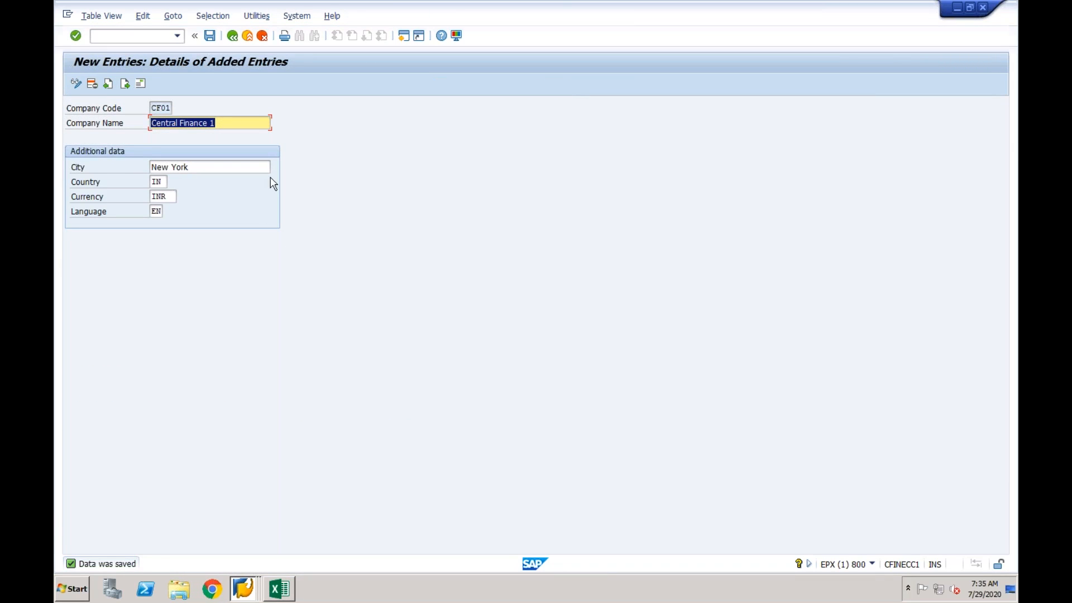
{"action": "left_click", "coordinate": [233, 37]}
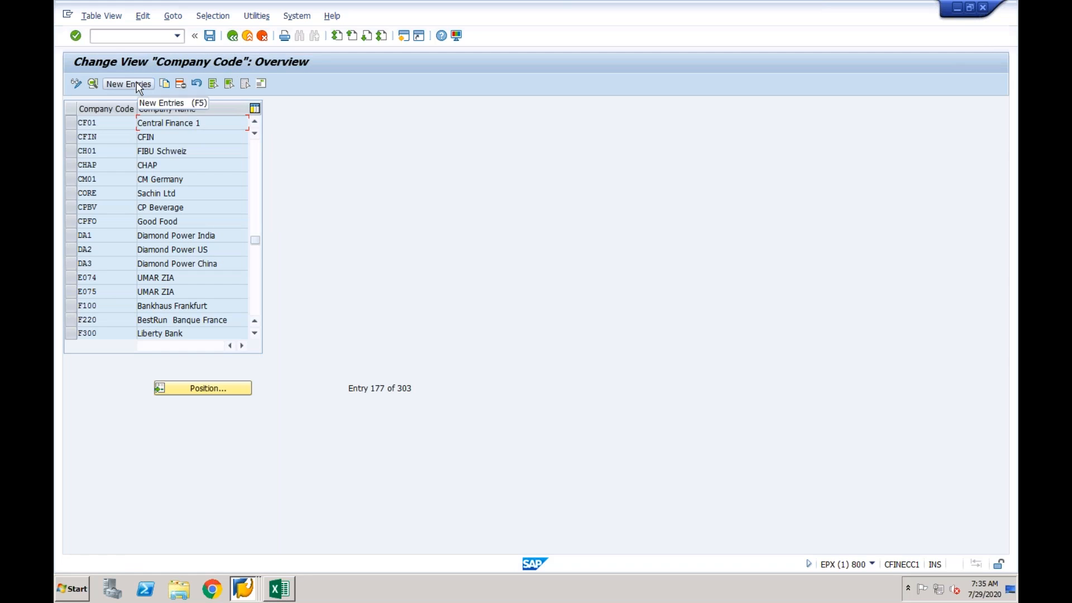
{"action": "left_click", "coordinate": [137, 84]}
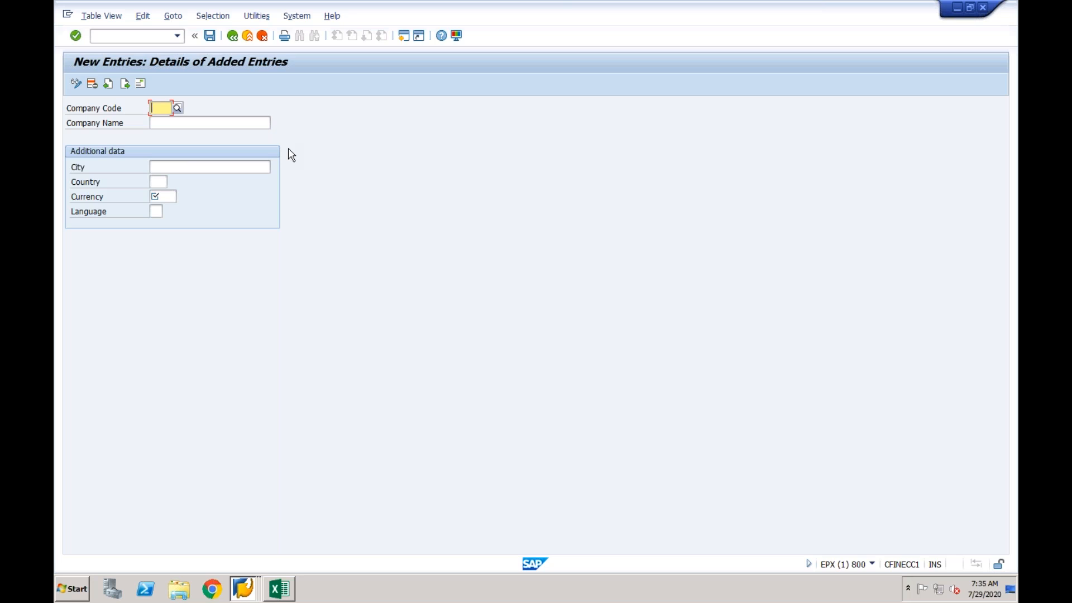
{"action": "left_click", "coordinate": [263, 39]}
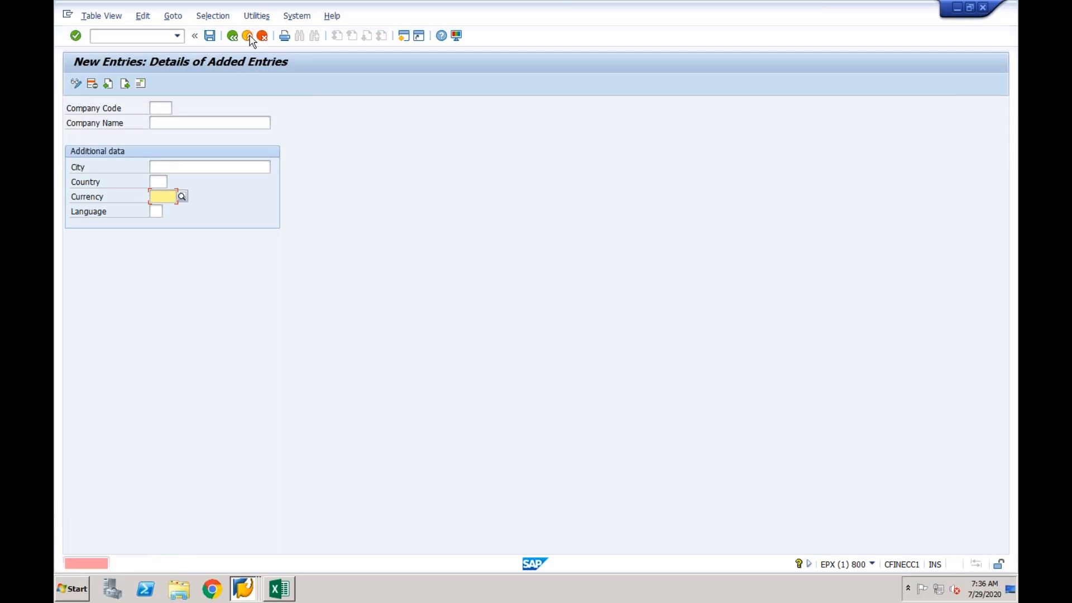
{"action": "left_click", "coordinate": [262, 40]}
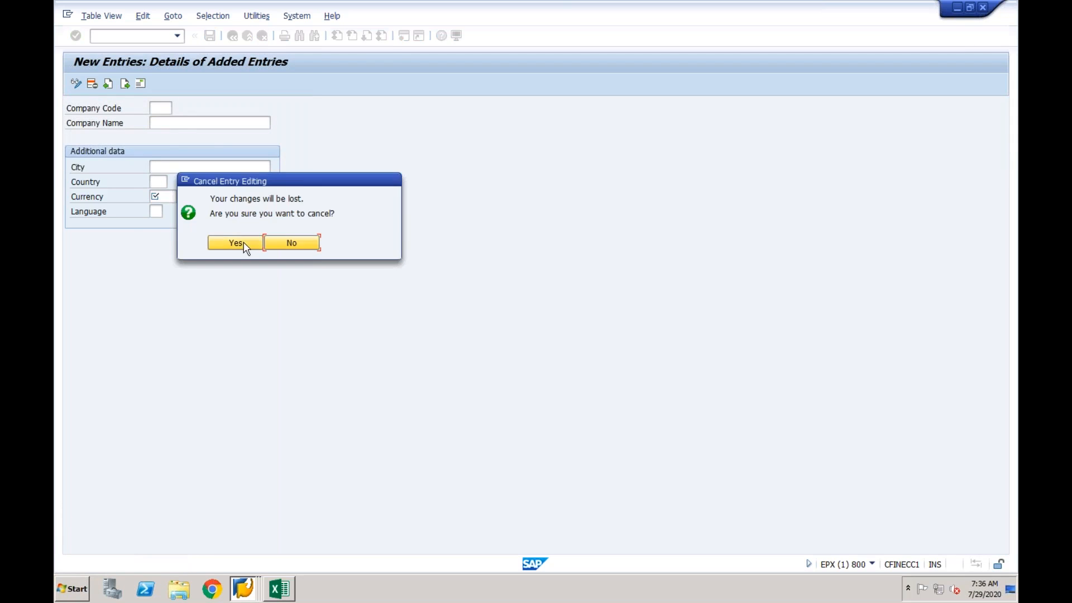
{"action": "left_click", "coordinate": [246, 247]}
Step: Return to the IMG, open Define Business Area and enter NY and WA as new business areas
{"action": "left_click", "coordinate": [232, 36]}
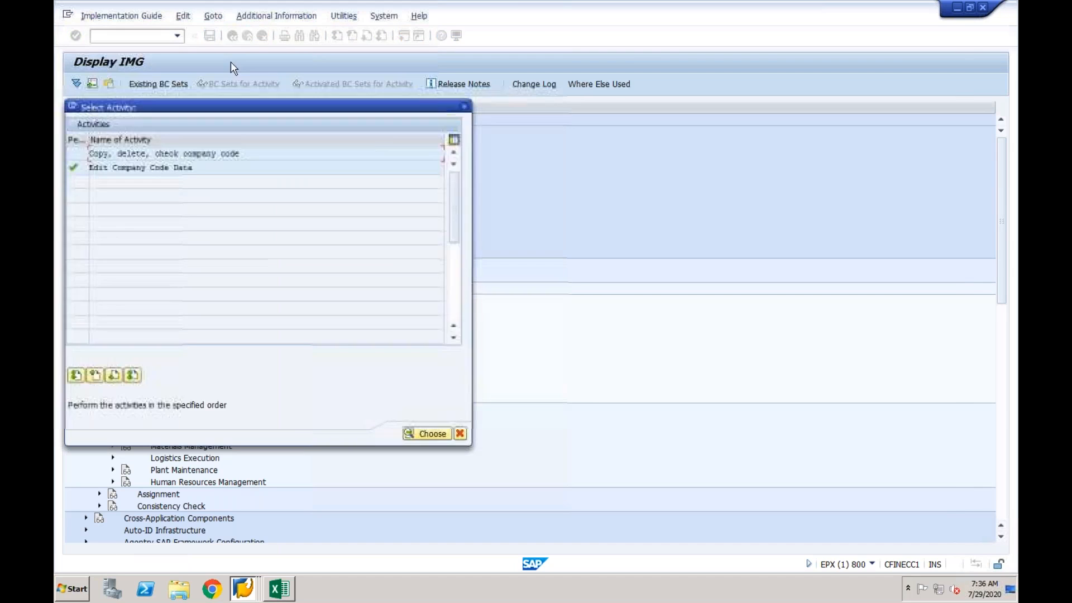
{"action": "left_click", "coordinate": [465, 107]}
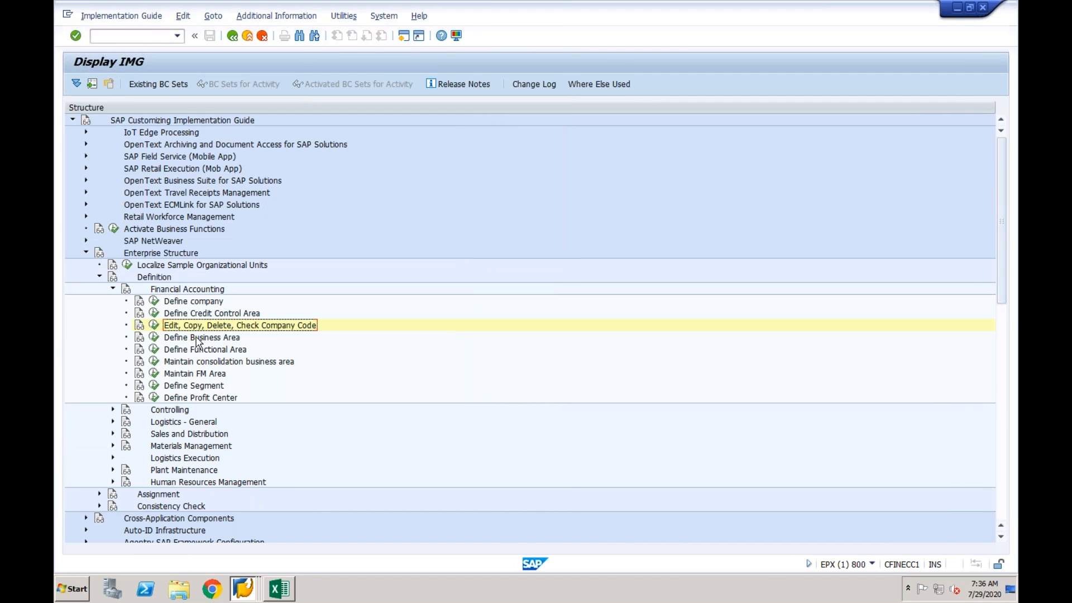
{"action": "left_click", "coordinate": [155, 338]}
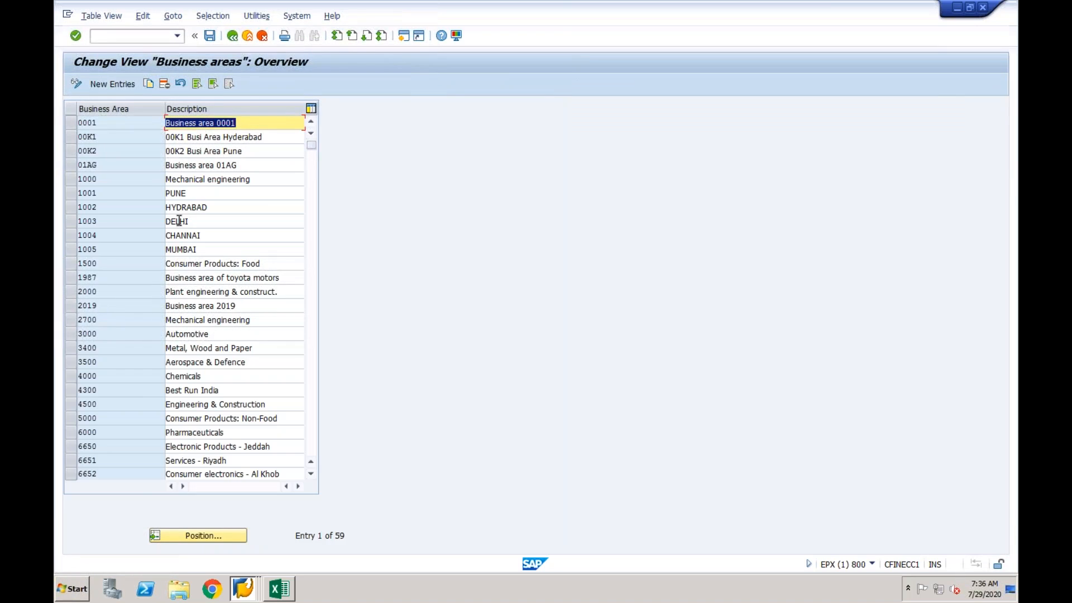
{"action": "left_click", "coordinate": [109, 84]}
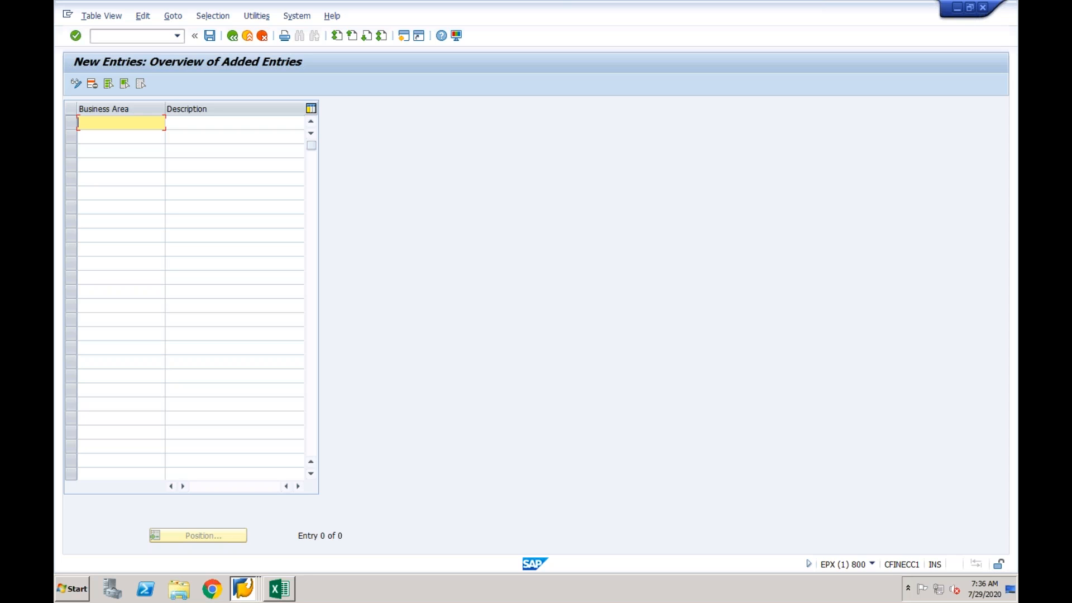
{"action": "type", "text": "NY"}
{"action": "left_click", "coordinate": [154, 139]}
{"action": "type", "text": "WA"}
Step: Describe business area NY as New York and WA as Washington, save both entries and return to the IMG
{"action": "left_click", "coordinate": [181, 124]}
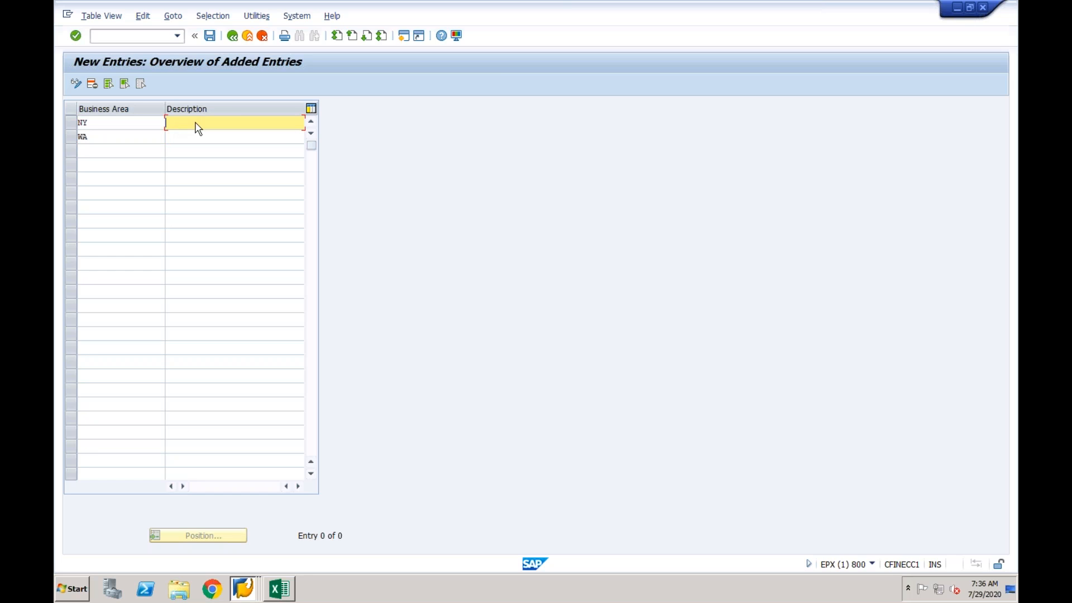
{"action": "type", "text": "New York"}
{"action": "left_click", "coordinate": [191, 140]}
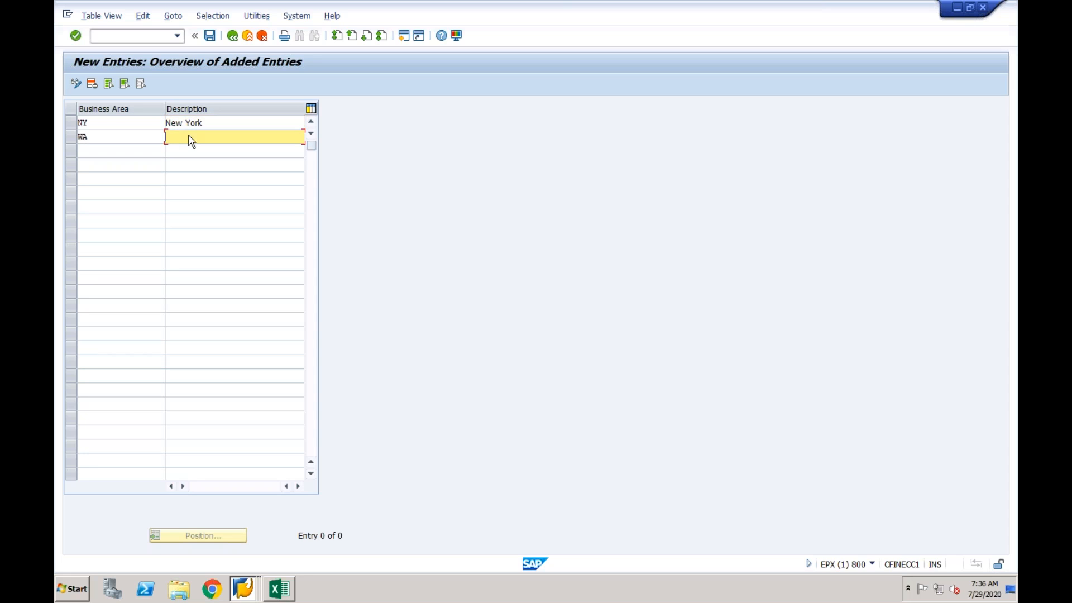
{"action": "type", "text": "Washington"}
{"action": "key", "text": "Return"}
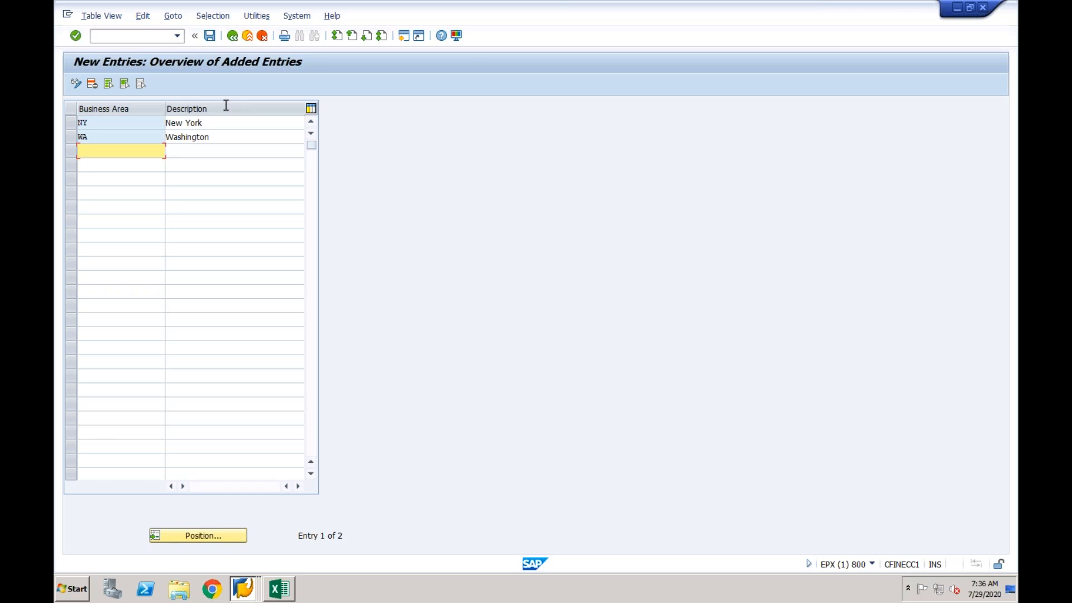
{"action": "left_click", "coordinate": [210, 36]}
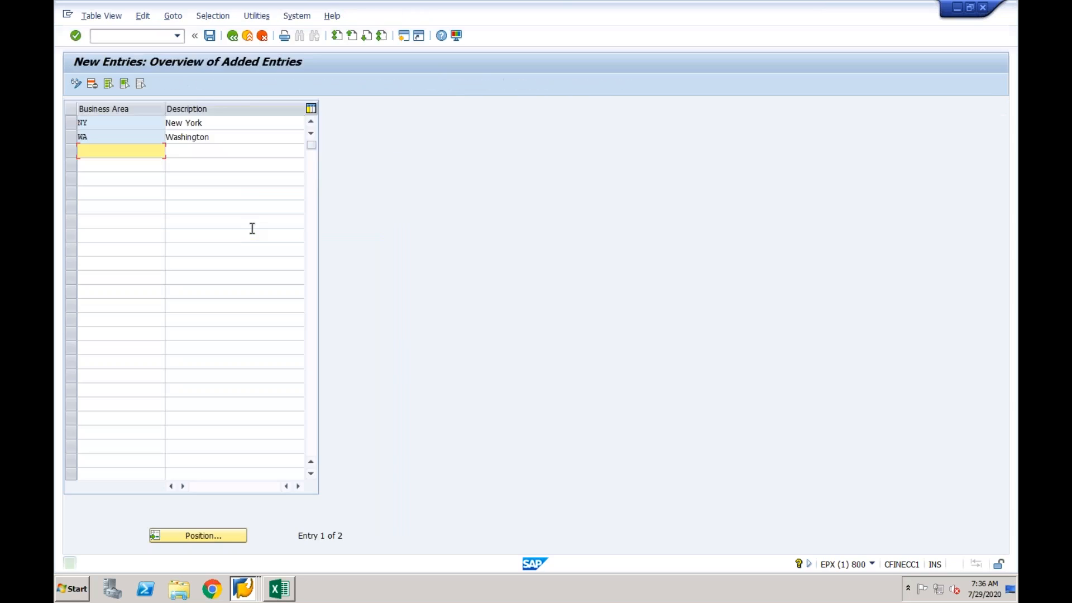
{"action": "left_click", "coordinate": [233, 39]}
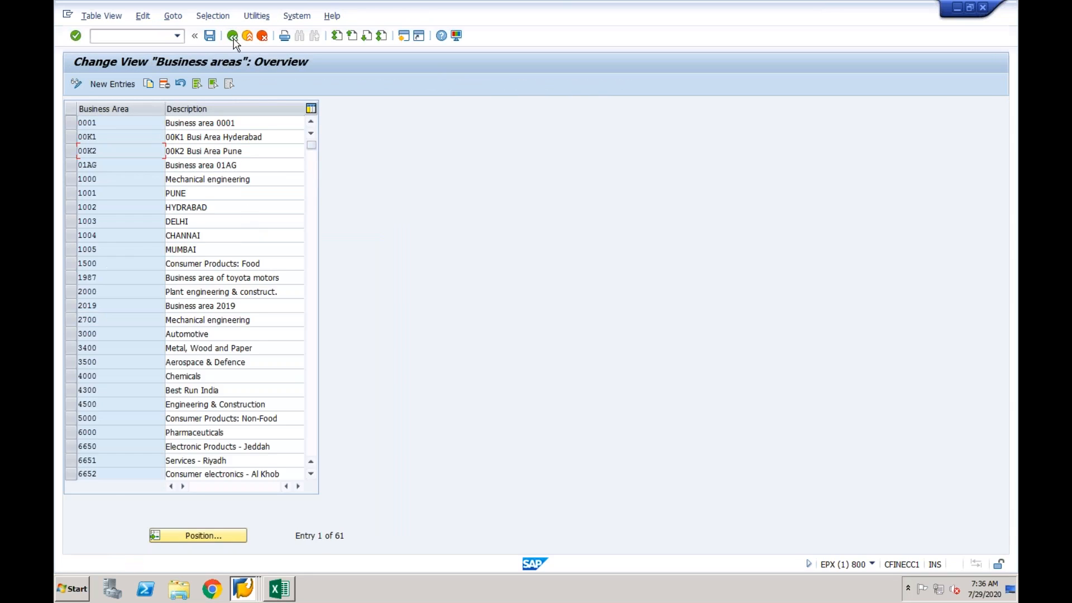
{"action": "left_click", "coordinate": [233, 37]}
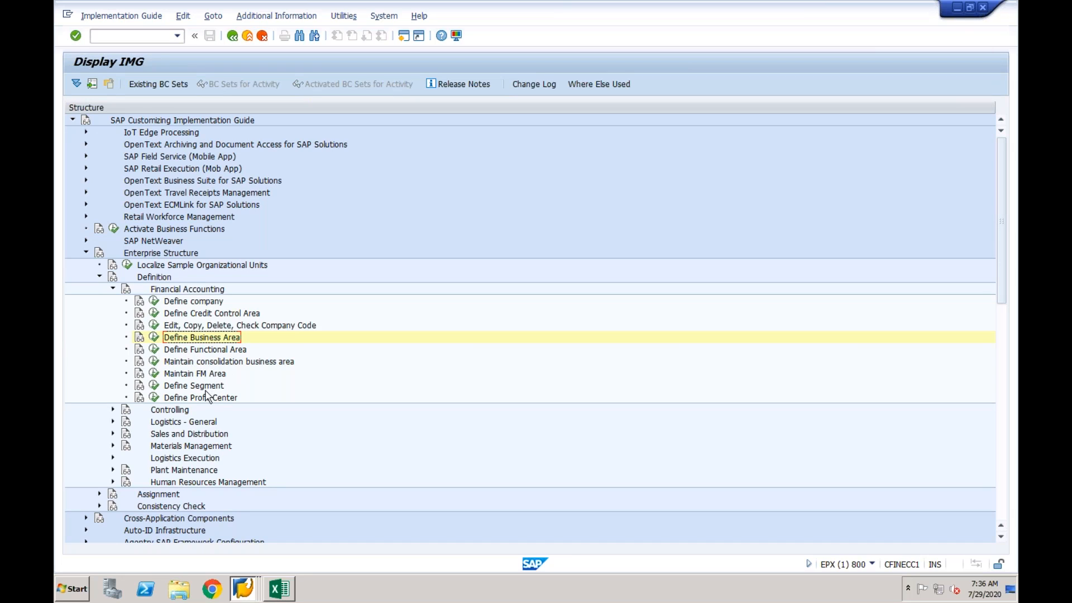
Step: Collapse Enterprise Structure and expand Financial Accounting (New) down to the contents of Financial Accounting Global Settings (New)
{"action": "left_click", "coordinate": [113, 290]}
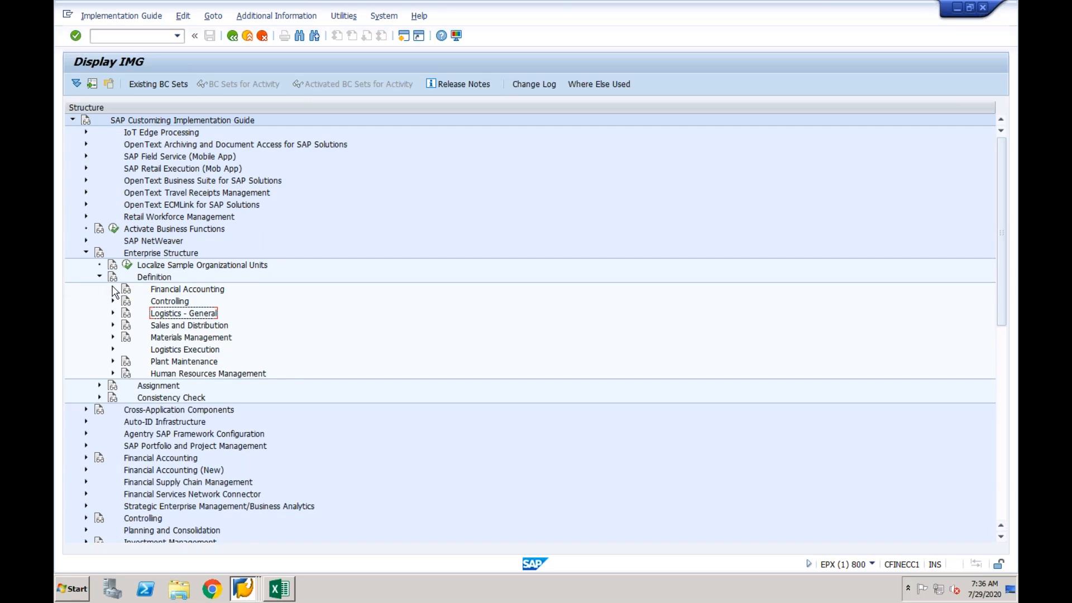
{"action": "left_click", "coordinate": [87, 254]}
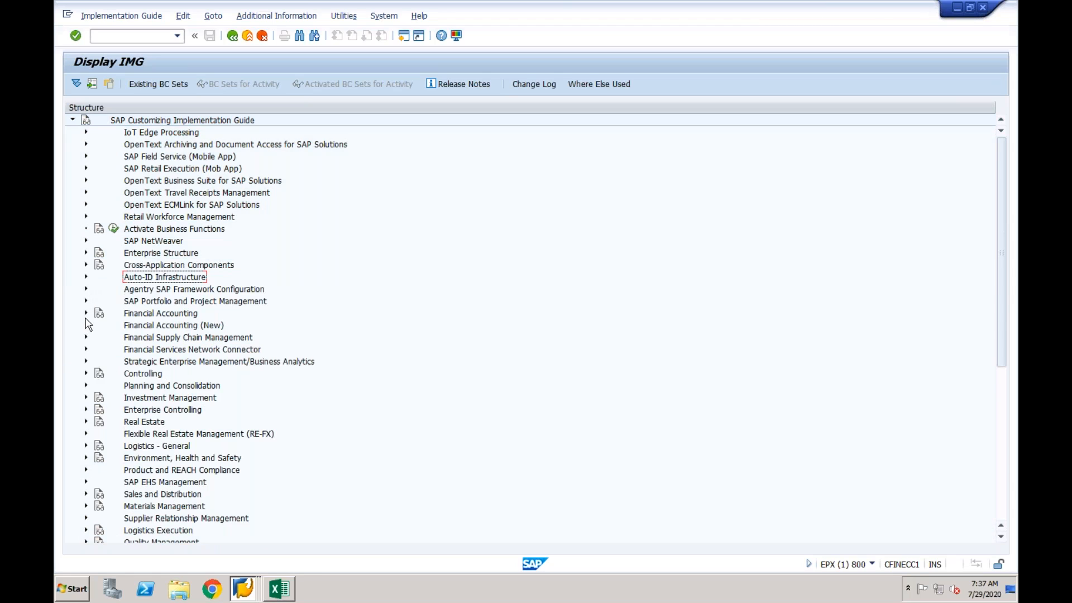
{"action": "left_click", "coordinate": [86, 327]}
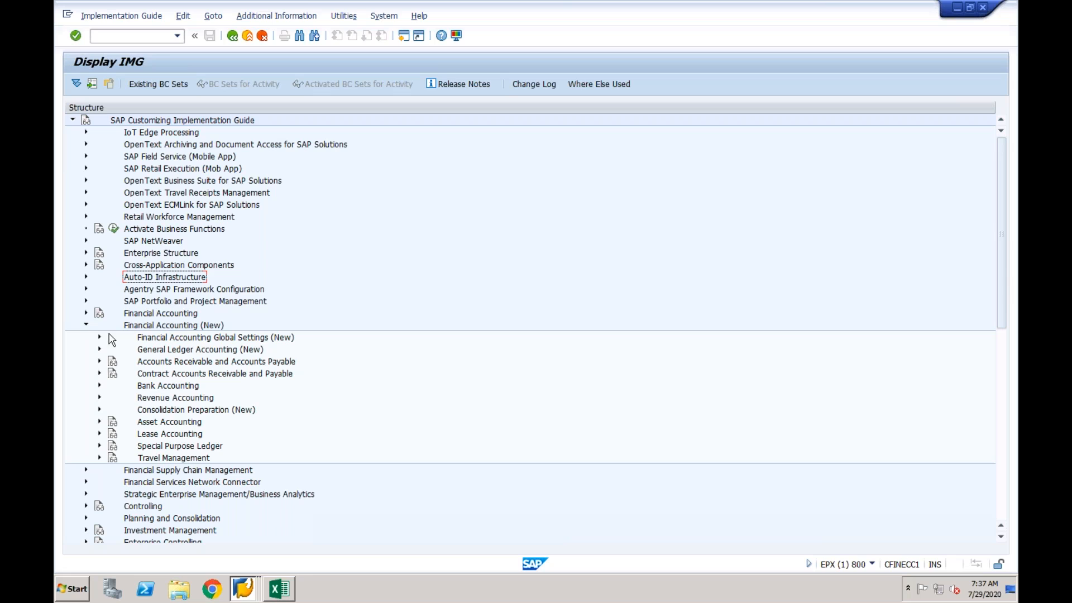
{"action": "left_click", "coordinate": [146, 340]}
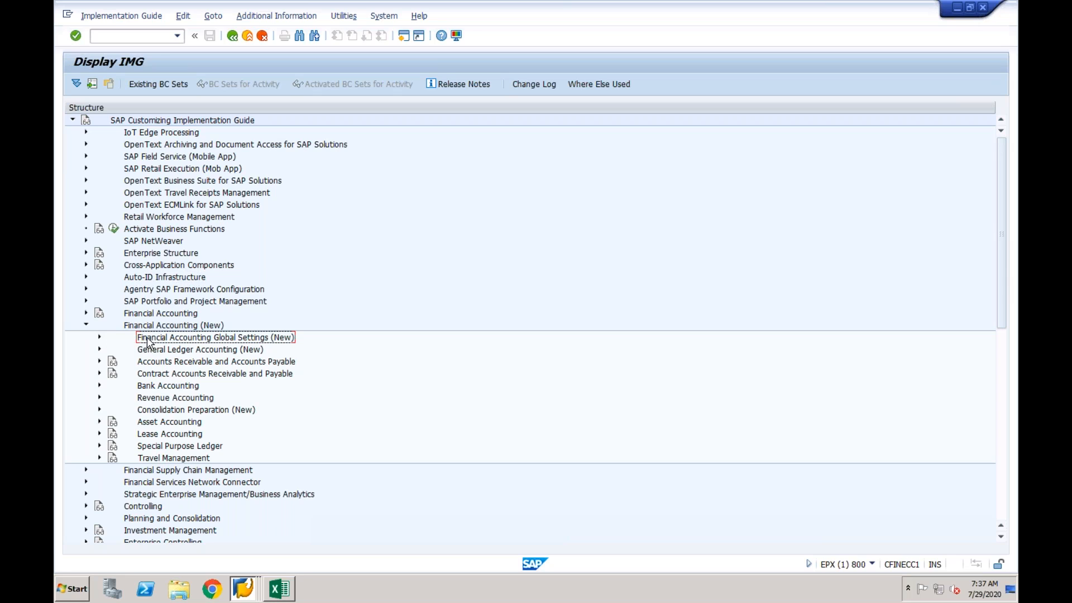
{"action": "left_click", "coordinate": [100, 338]}
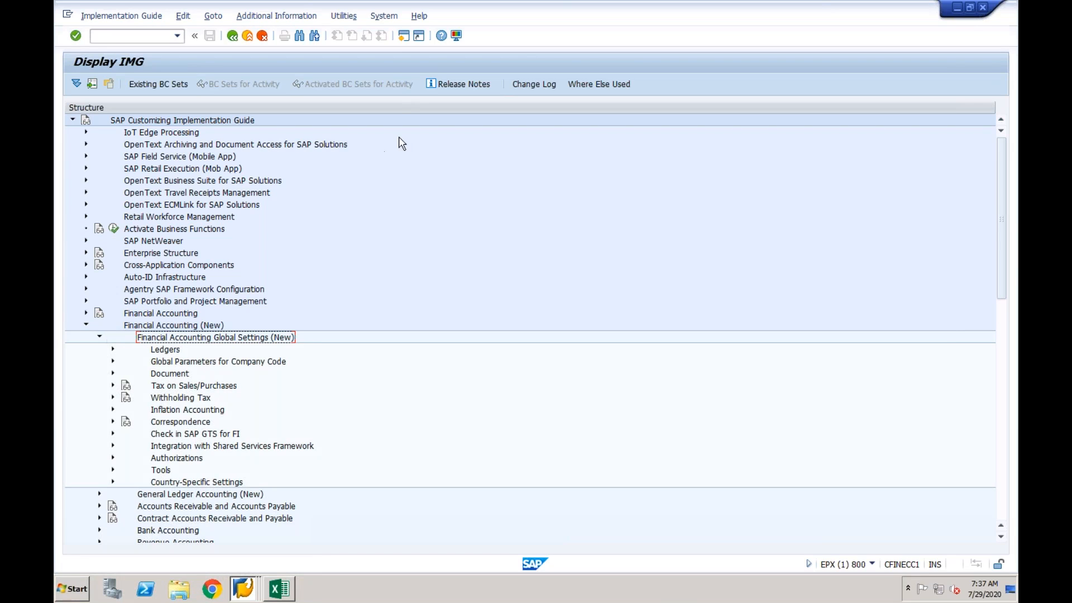
Step: Open a second session of the source system and run transaction OBY6 to list the company code global data
{"action": "left_click", "coordinate": [404, 36]}
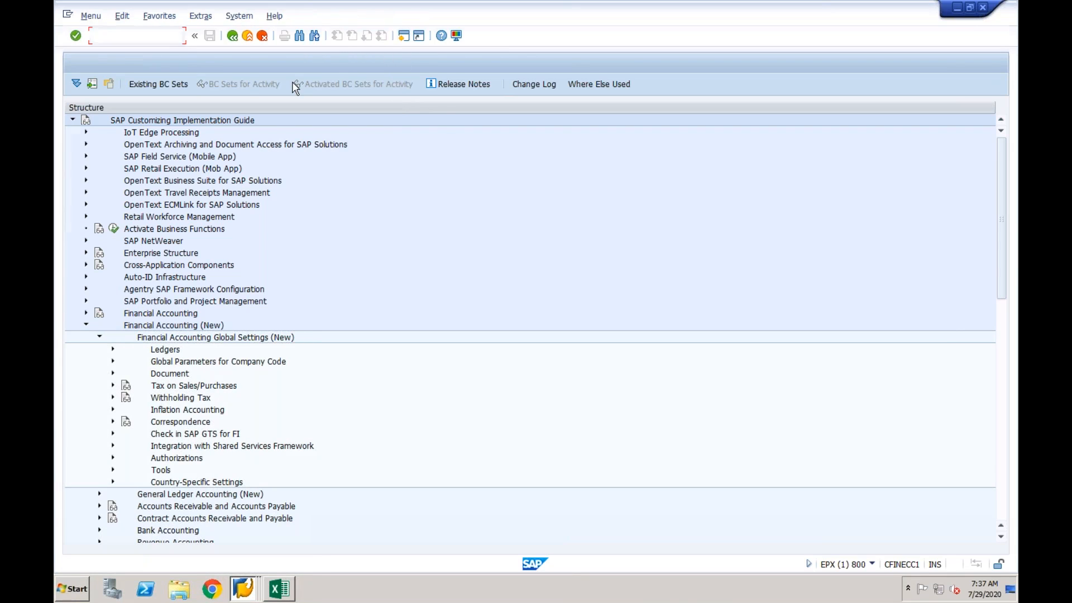
{"action": "type", "text": "oby6"}
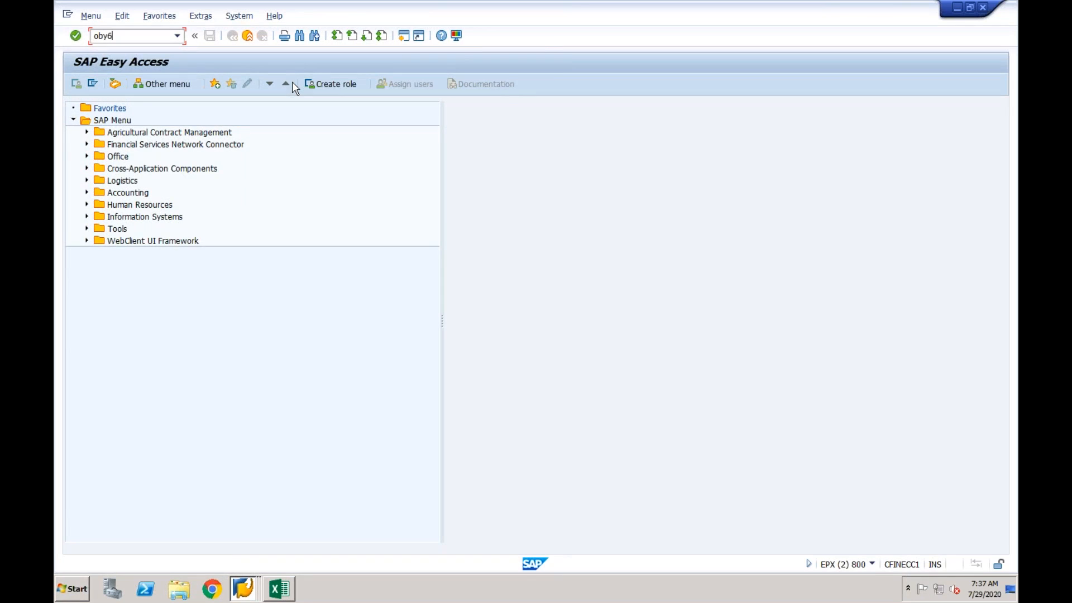
{"action": "key", "text": "Return"}
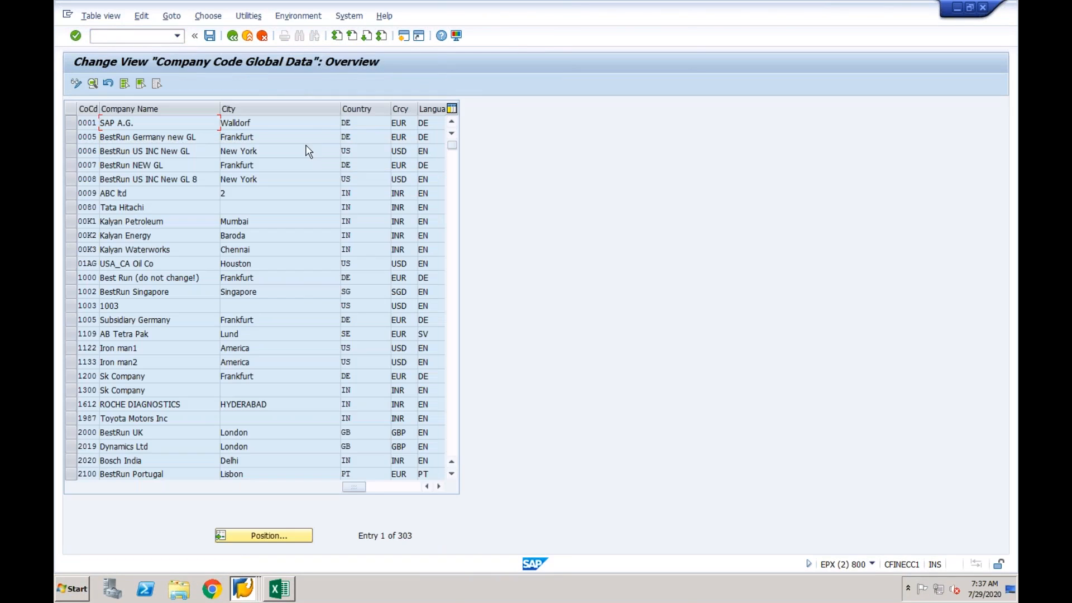
Step: Find company code CF01 in the company code global data list and open its details
{"action": "left_click", "coordinate": [264, 536]}
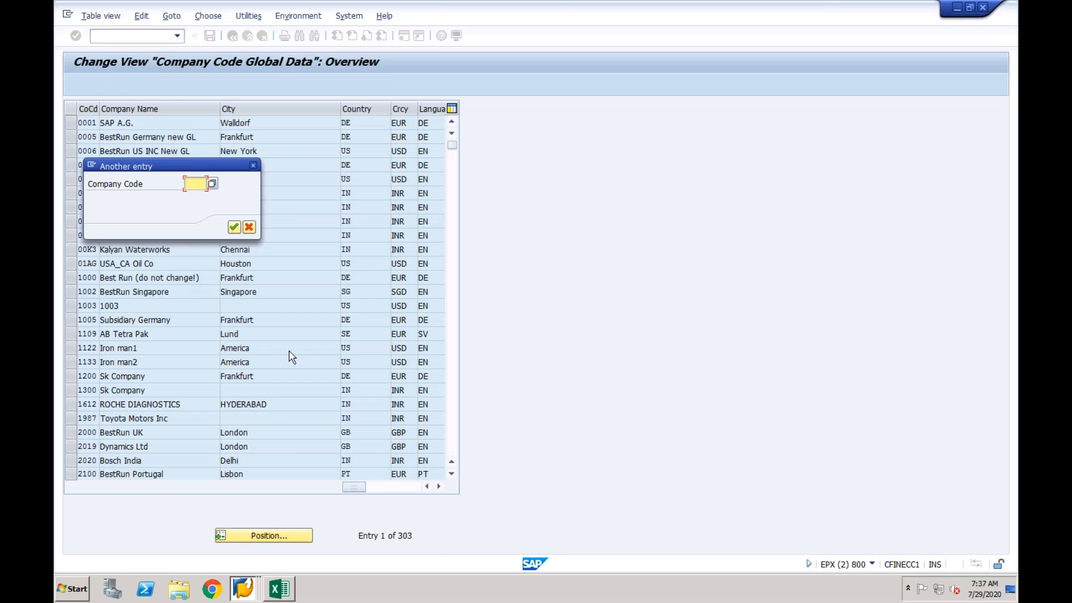
{"action": "type", "text": "CF01"}
{"action": "key", "text": "Return"}
{"action": "left_click", "coordinate": [241, 123]}
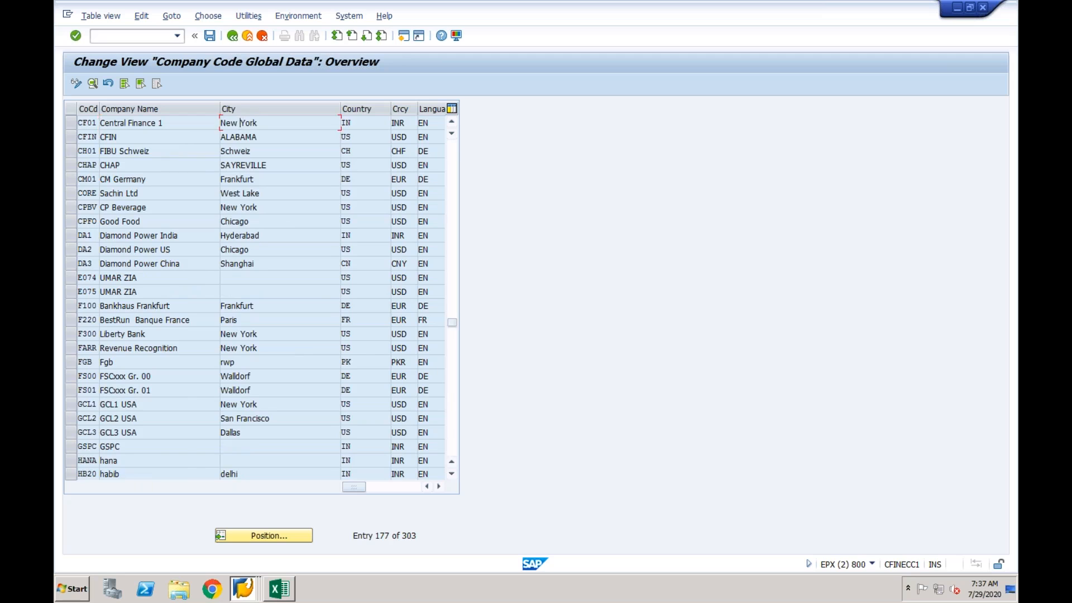
{"action": "double_click", "coordinate": [241, 123]}
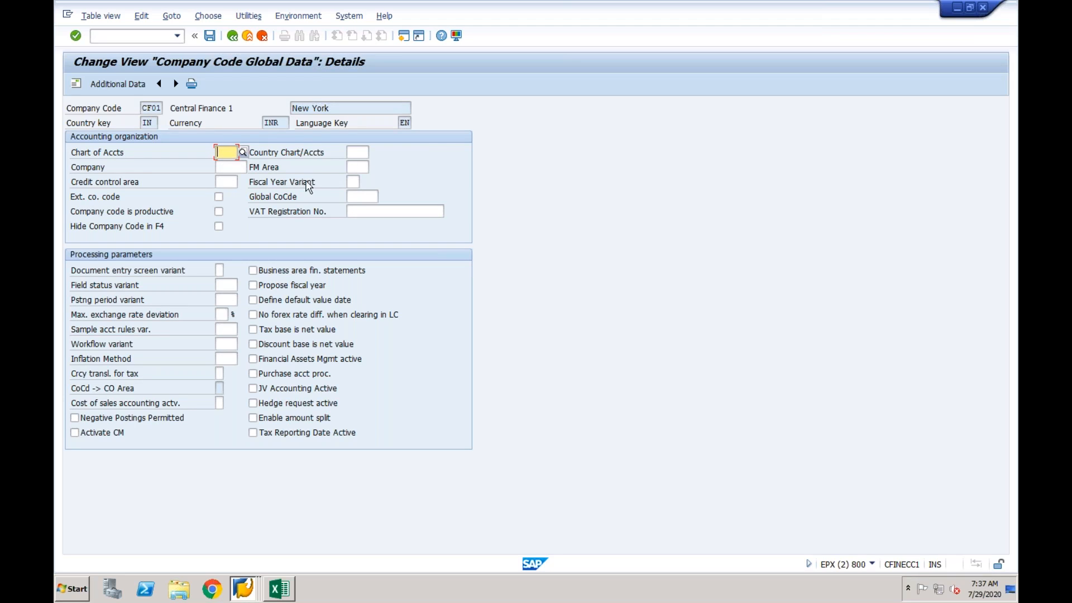
Step: Set CF01's fiscal year variant to K4 and its field status and posting period variants to 0001, and save
{"action": "left_click", "coordinate": [353, 182]}
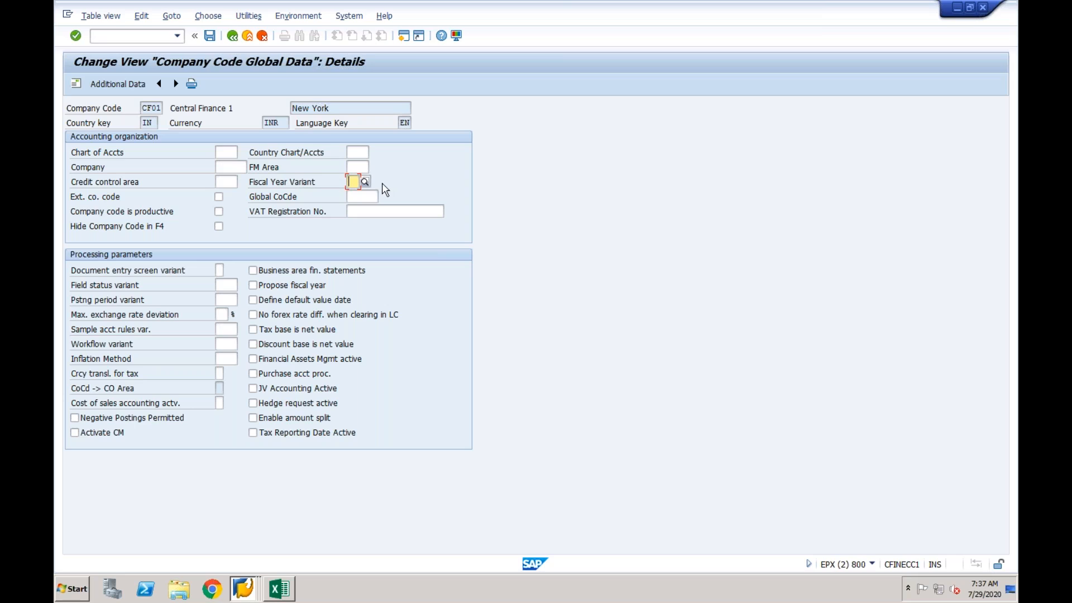
{"action": "type", "text": "K4"}
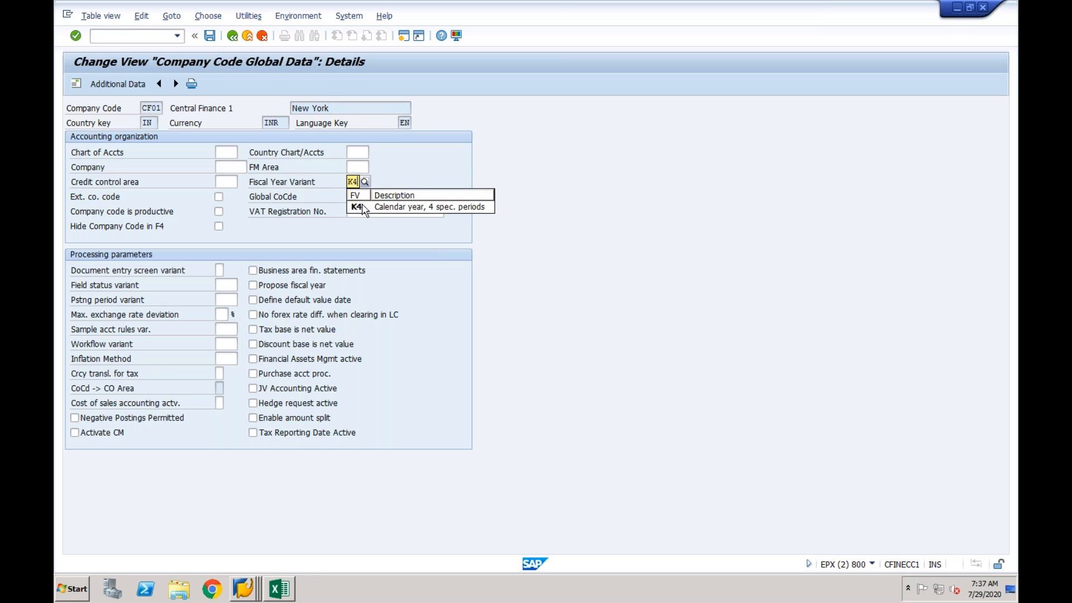
{"action": "left_click", "coordinate": [360, 207]}
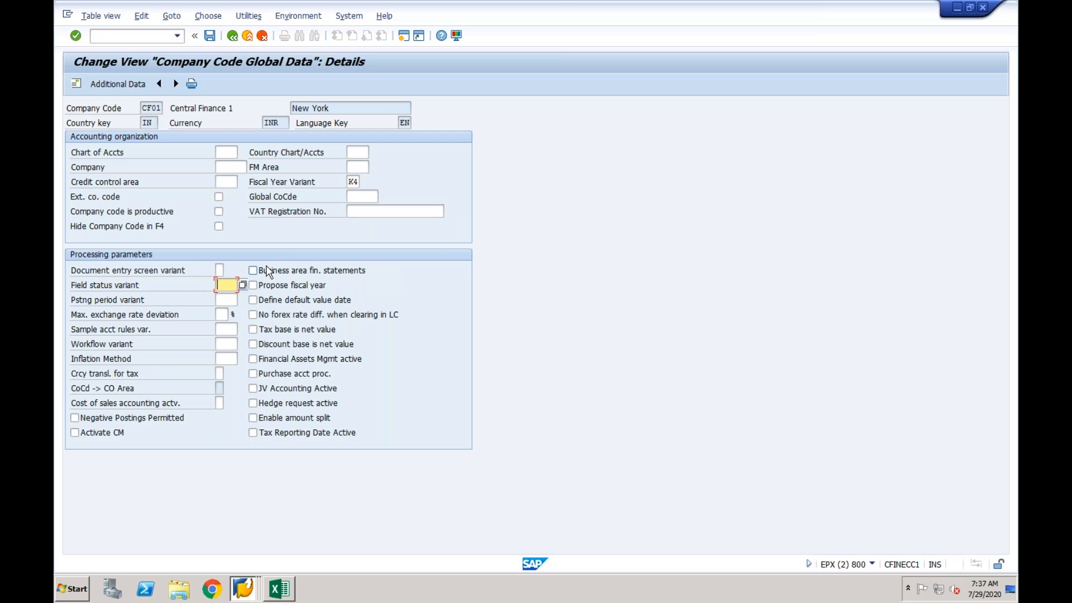
{"action": "type", "text": "0001"}
{"action": "left_click", "coordinate": [224, 301]}
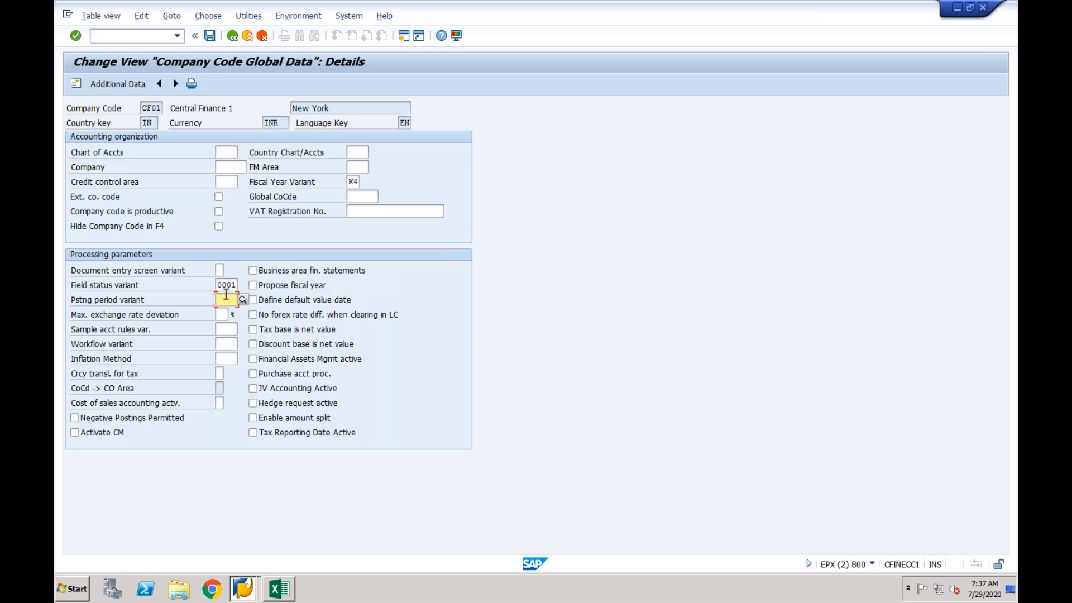
{"action": "type", "text": "0001"}
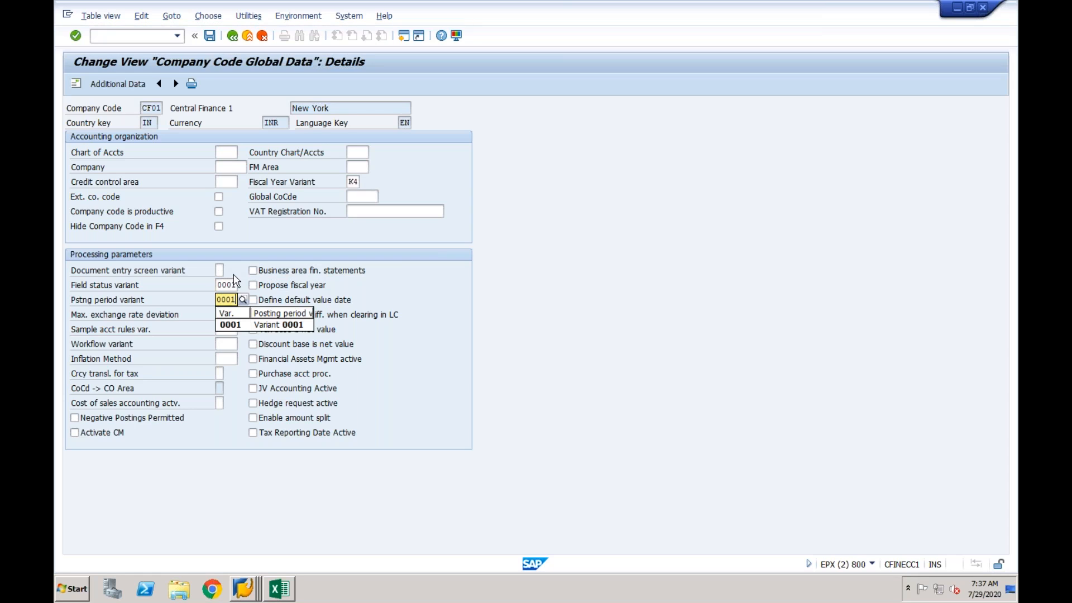
{"action": "left_click", "coordinate": [227, 155]}
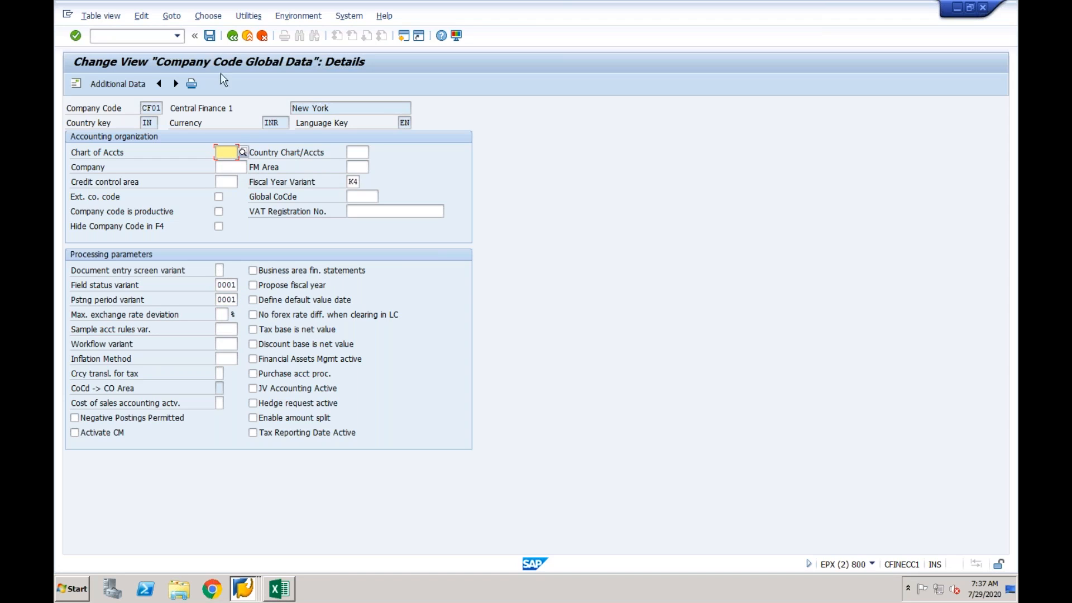
{"action": "left_click", "coordinate": [210, 36]}
{"action": "left_click", "coordinate": [252, 213]}
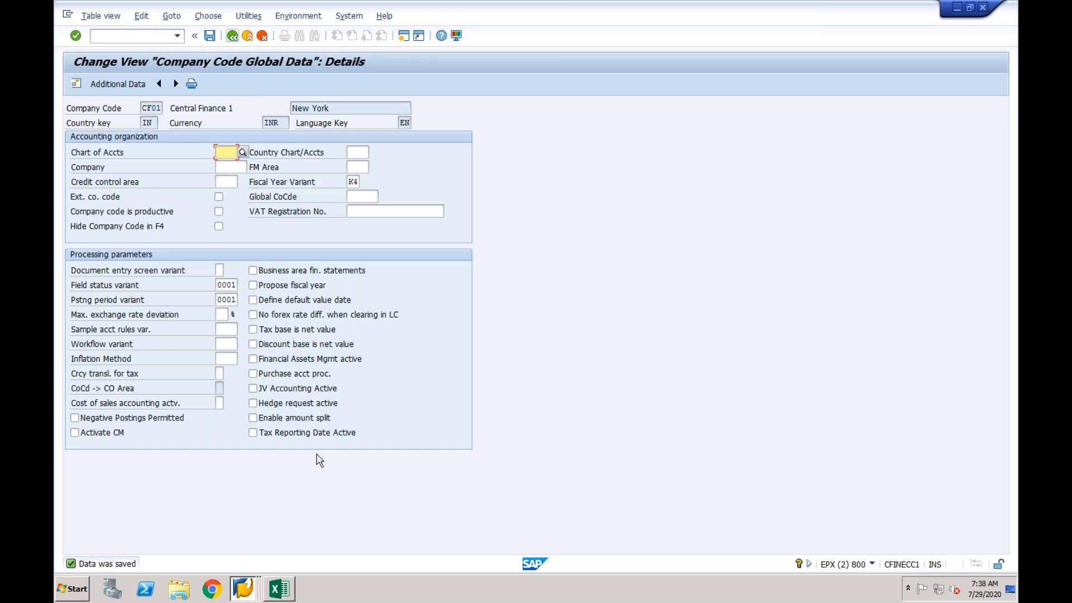
Step: Return to the IMG session, expand General Ledger Accounting (New) down to the G/L account Preparations, and open Edit Chart of Accounts List
{"action": "left_click", "coordinate": [243, 589]}
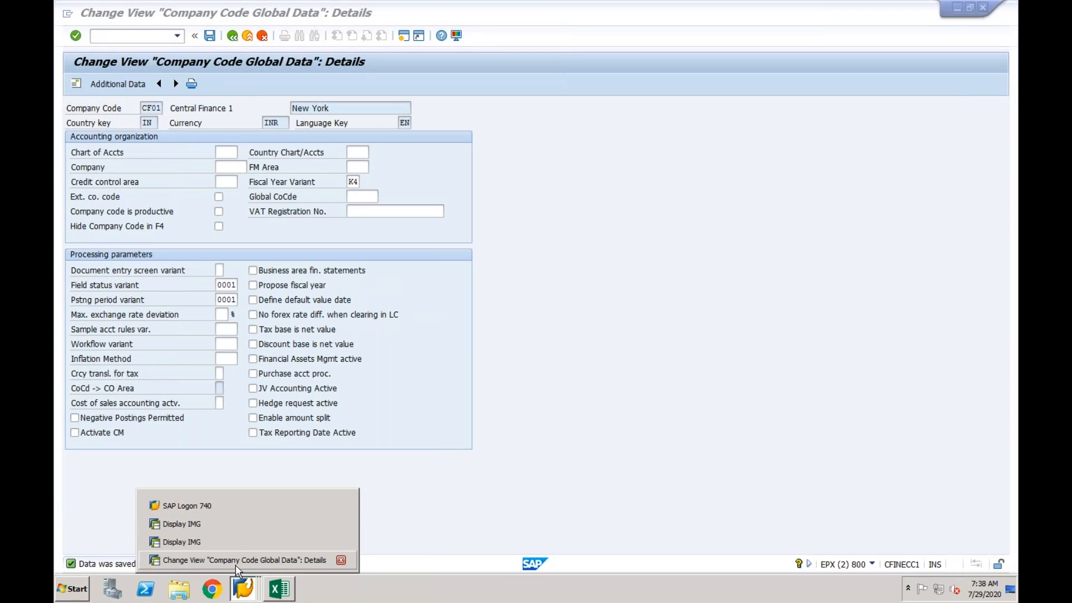
{"action": "left_click", "coordinate": [220, 524]}
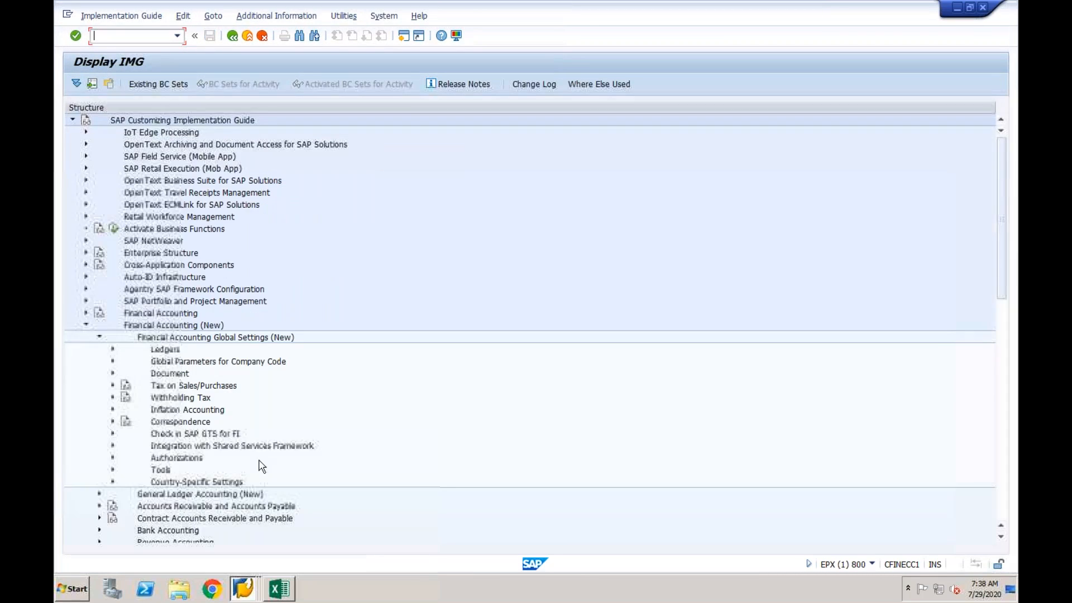
{"action": "left_click", "coordinate": [100, 337]}
{"action": "left_click", "coordinate": [99, 349]}
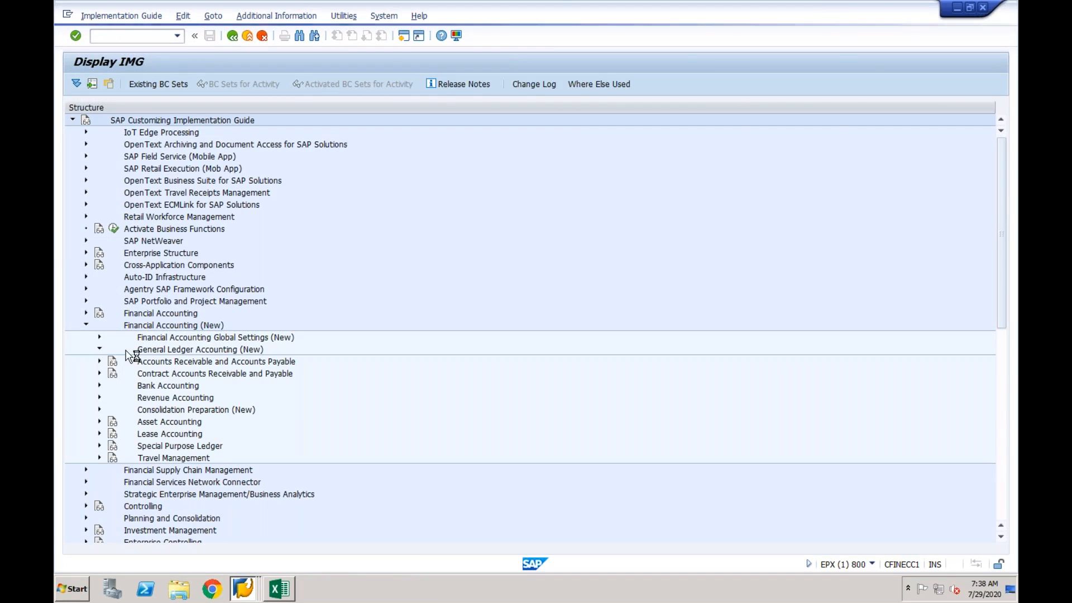
{"action": "left_click", "coordinate": [113, 362]}
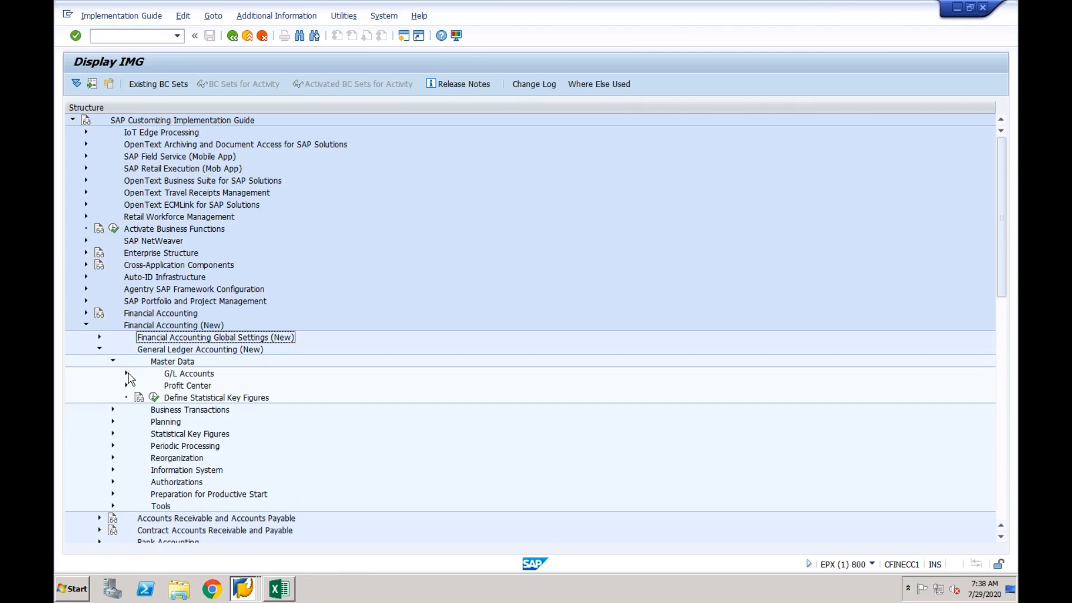
{"action": "left_click", "coordinate": [127, 373]}
{"action": "left_click", "coordinate": [140, 385]}
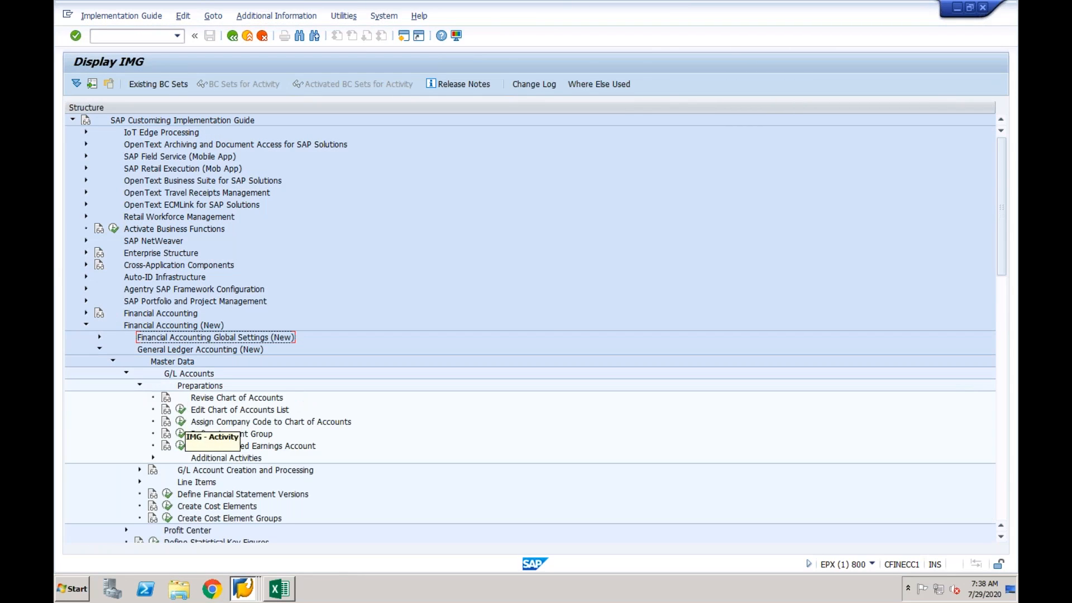
{"action": "left_click", "coordinate": [181, 411]}
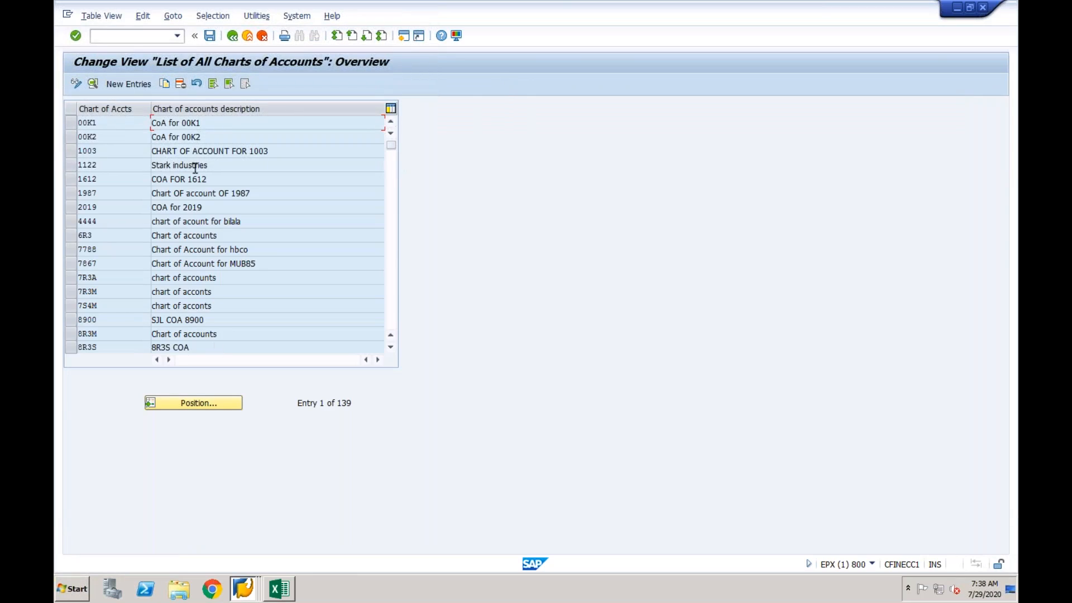
Step: Add a new chart of accounts CF01 with the description "COA for CF01"
{"action": "left_click", "coordinate": [129, 84]}
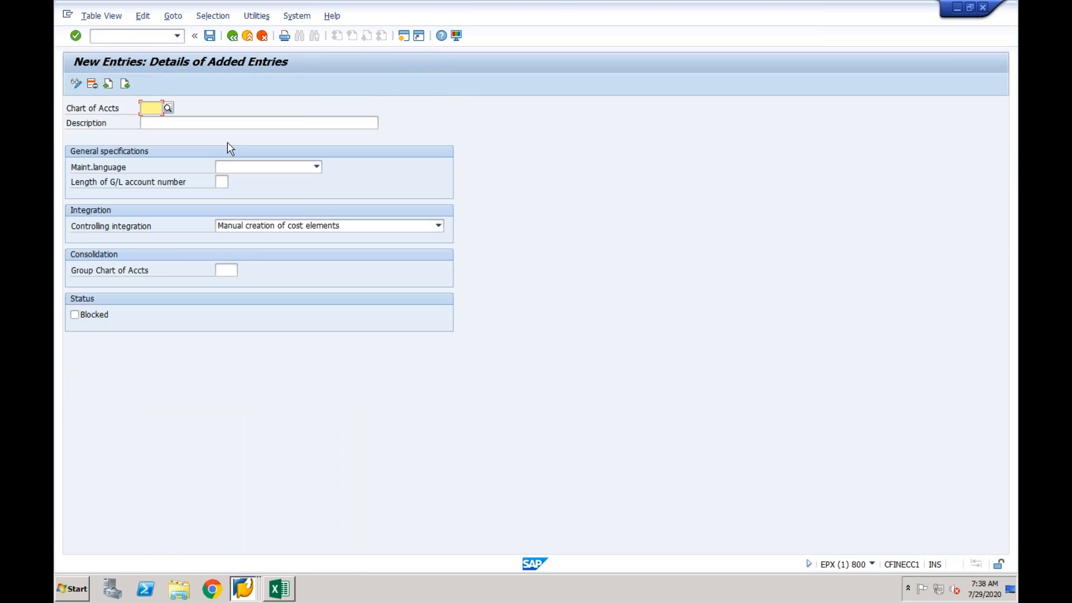
{"action": "type", "text": "CF01"}
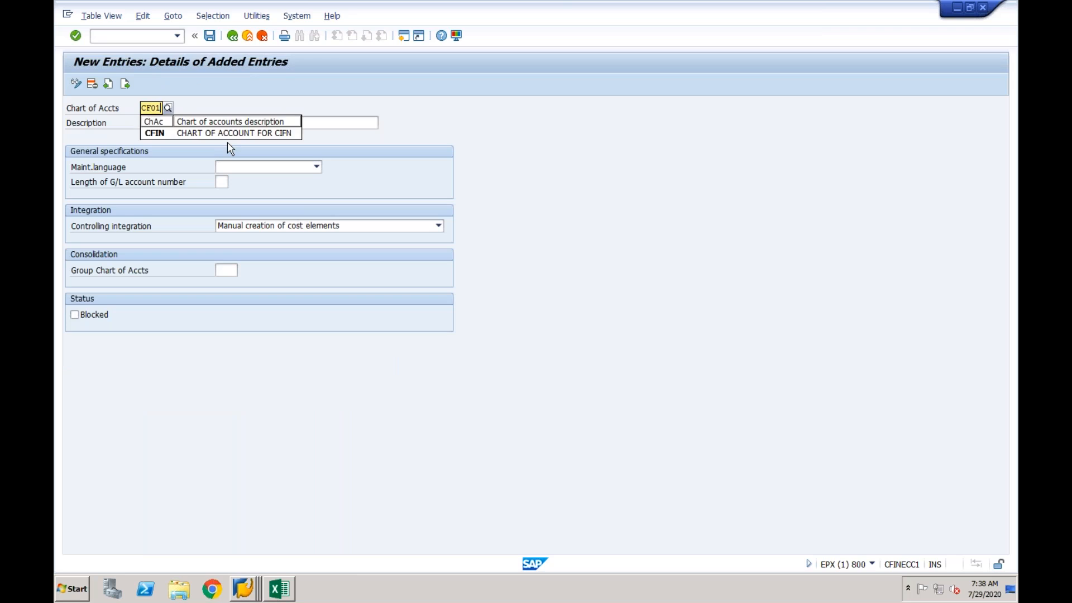
{"action": "key", "text": "Tab"}
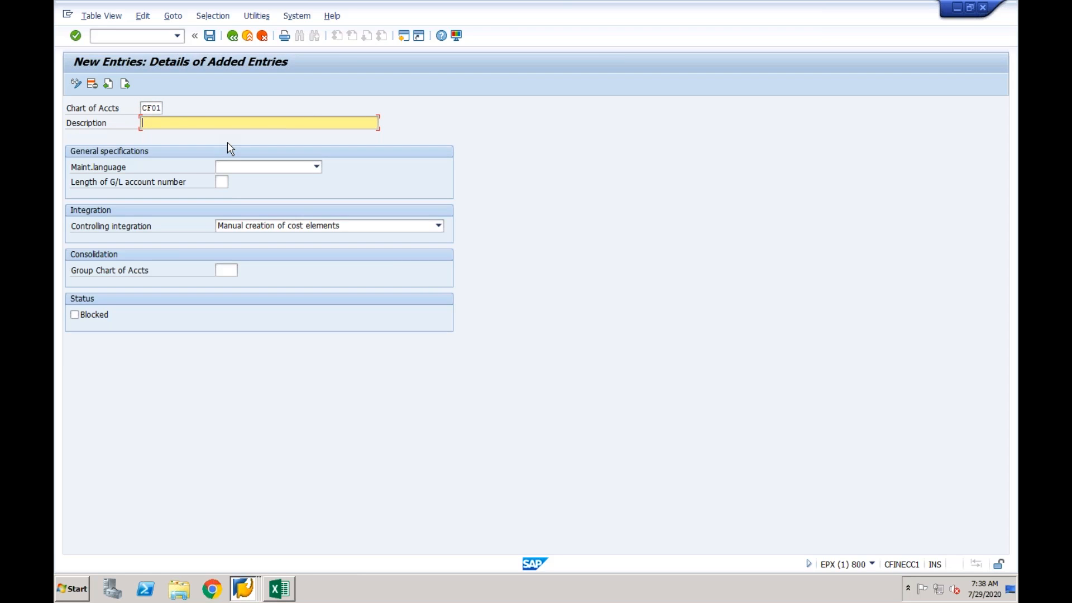
{"action": "type", "text": "COA for CF01"}
Step: Give the chart of accounts English maintenance language, G/L account number length 4 and manual creation of cost elements, save it and return to the IMG
{"action": "left_click", "coordinate": [247, 168]}
{"action": "key", "text": "e"}
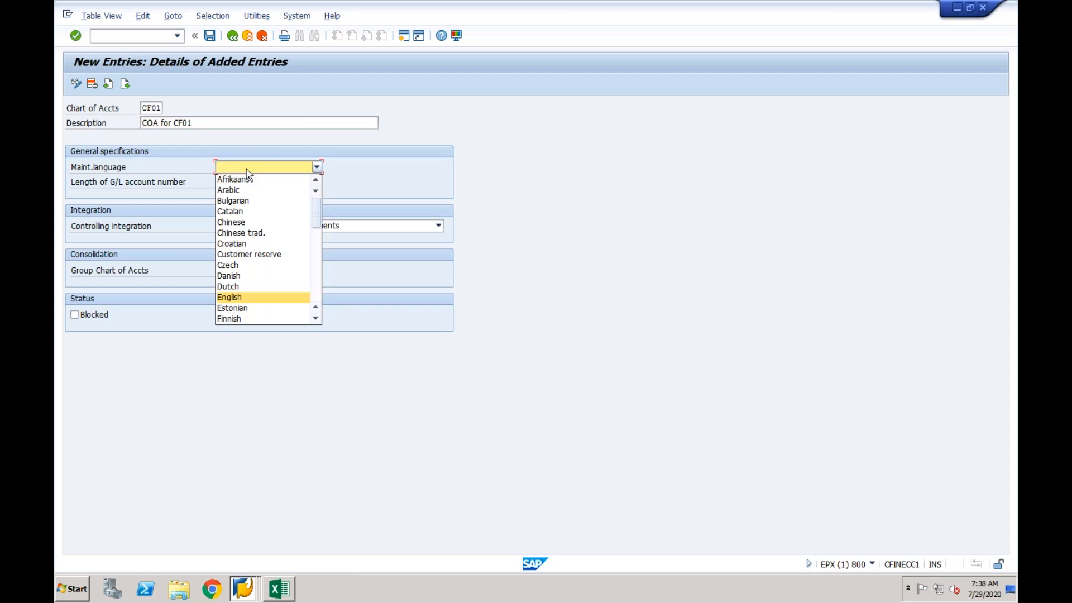
{"action": "left_click", "coordinate": [244, 297]}
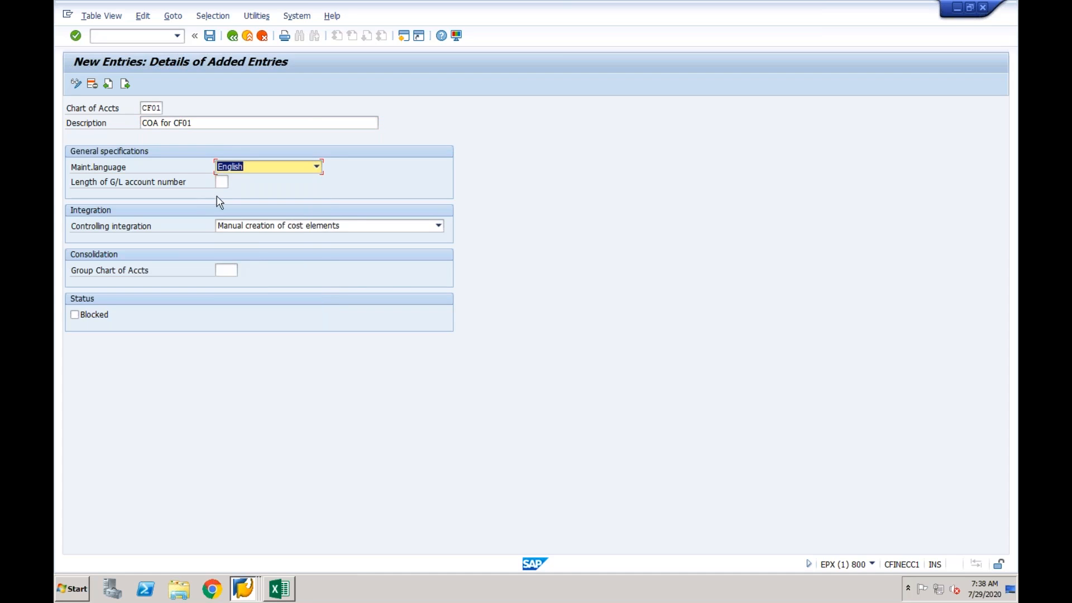
{"action": "left_click", "coordinate": [222, 184]}
{"action": "type", "text": "4"}
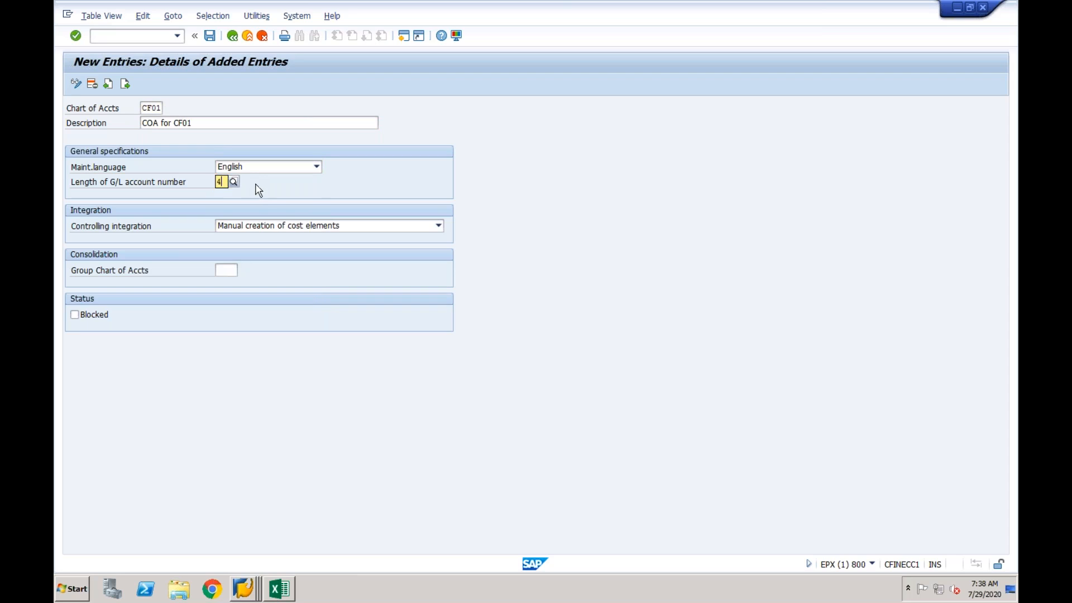
{"action": "left_click", "coordinate": [242, 231]}
{"action": "left_click", "coordinate": [241, 232]}
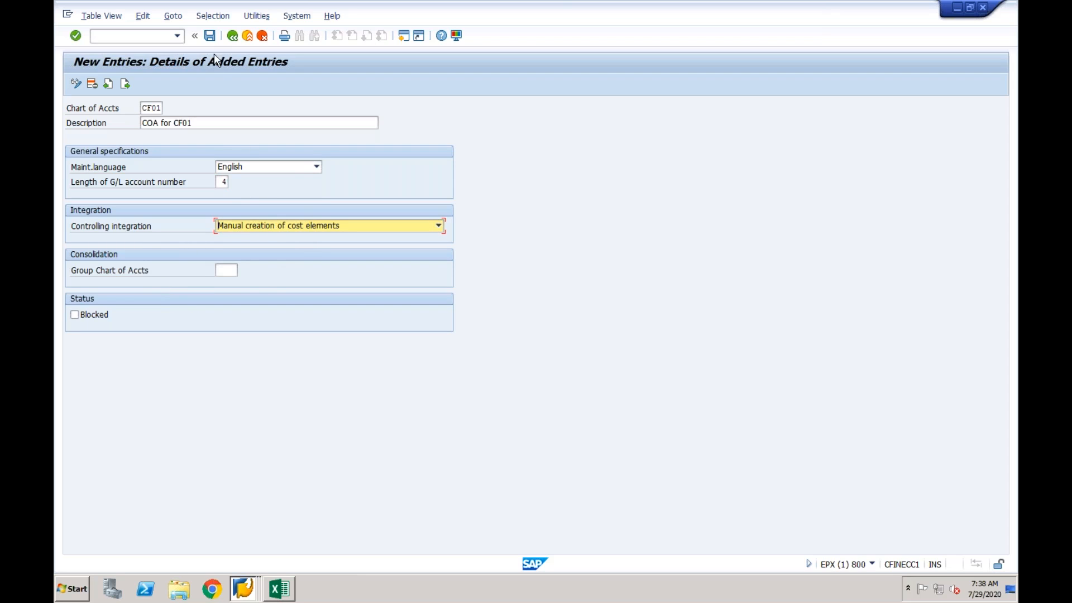
{"action": "left_click", "coordinate": [211, 37]}
{"action": "left_click", "coordinate": [249, 227]}
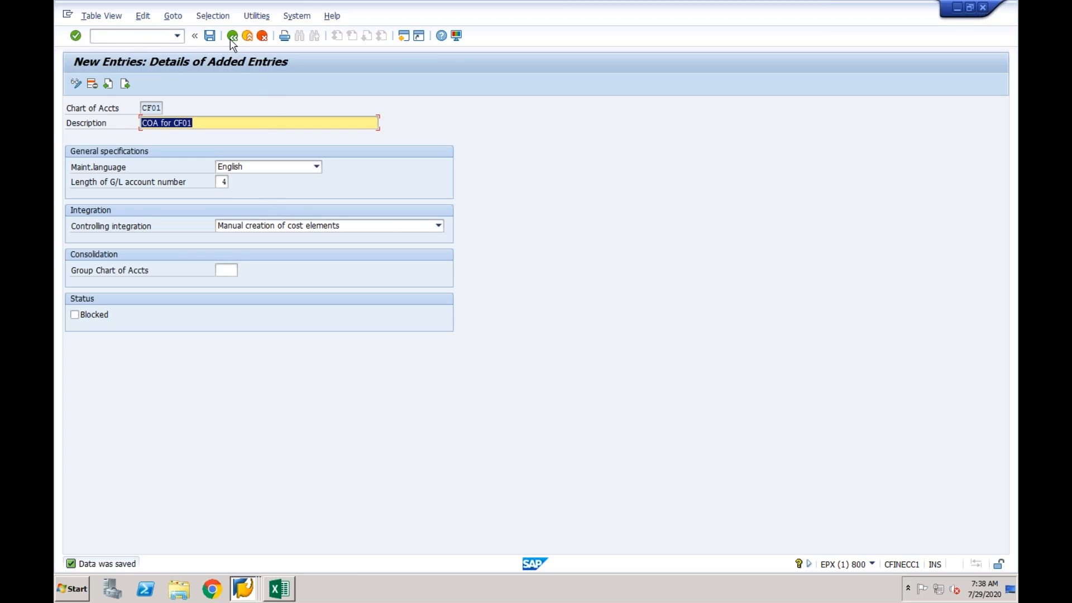
{"action": "left_click", "coordinate": [232, 38]}
{"action": "left_click", "coordinate": [232, 37]}
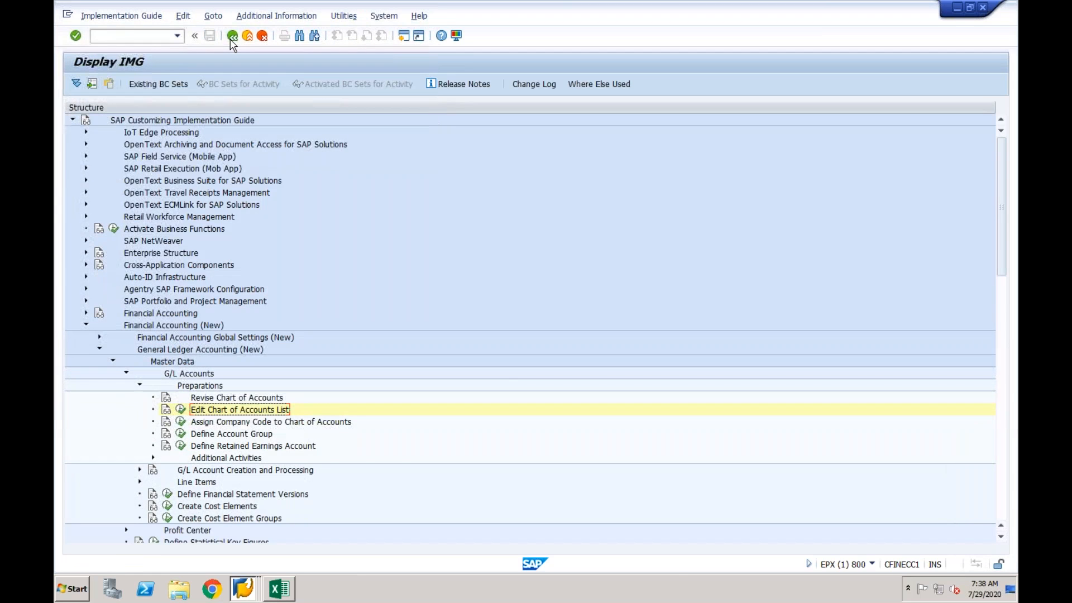
Step: Assign chart of accounts CF01 to company code CF01 in the open company code global data session and save
{"action": "left_click", "coordinate": [181, 421]}
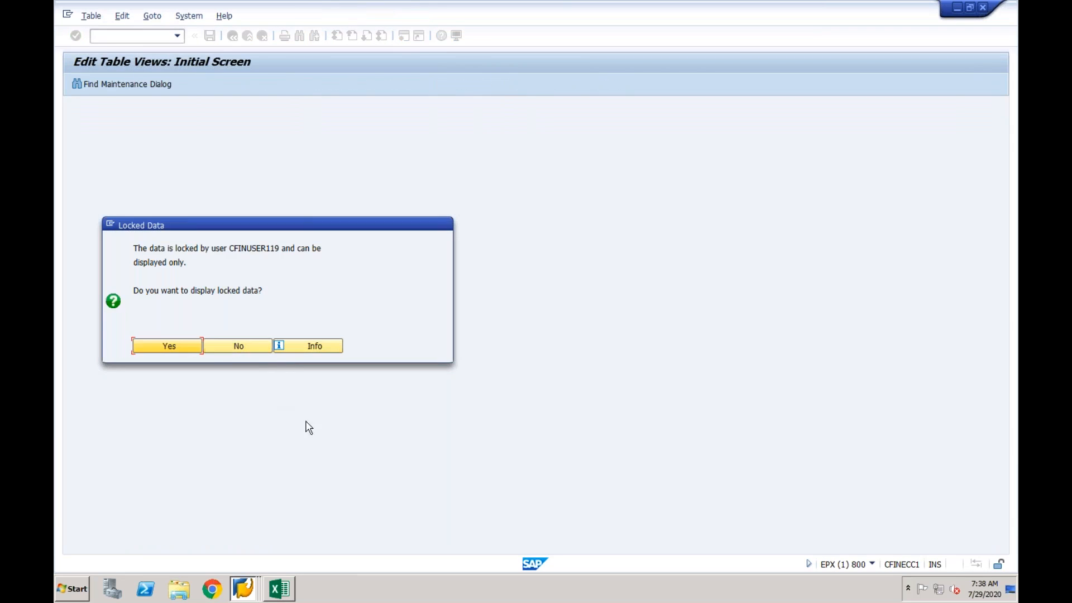
{"action": "left_click", "coordinate": [240, 594]}
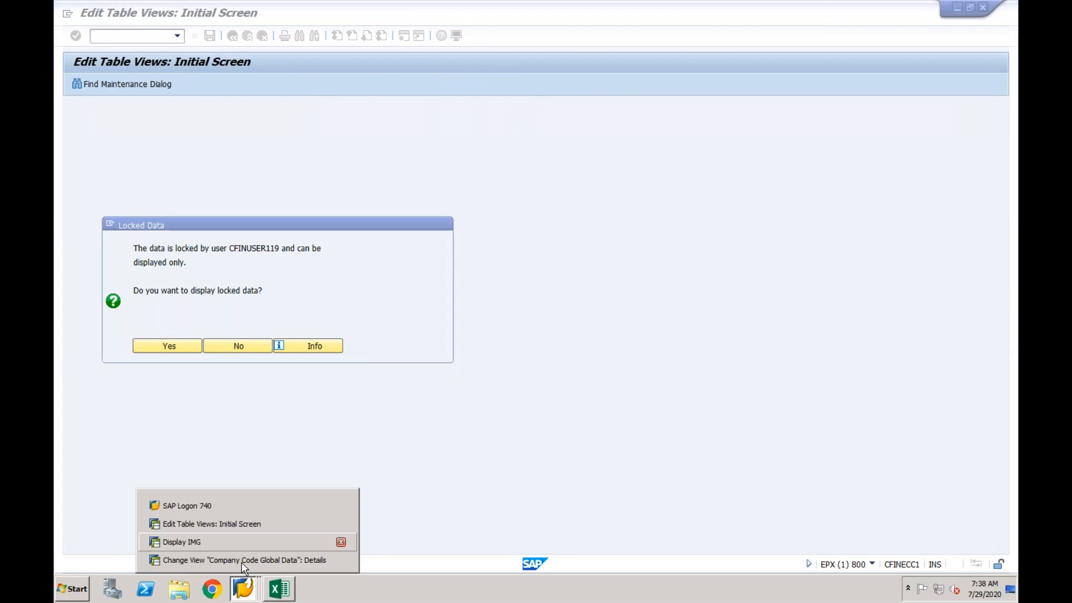
{"action": "left_click", "coordinate": [241, 562]}
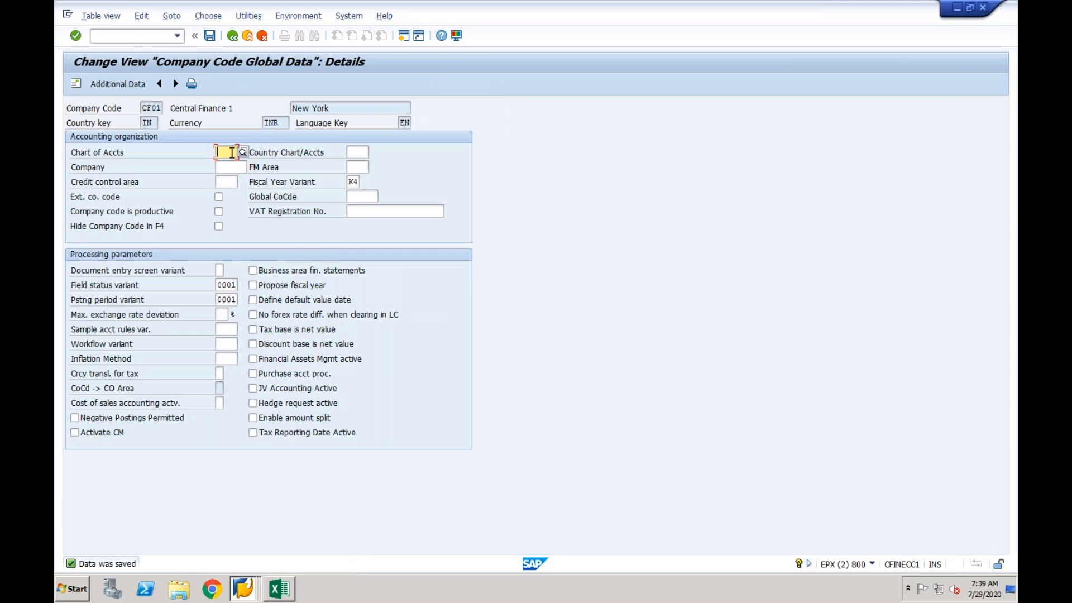
{"action": "type", "text": "cf0"}
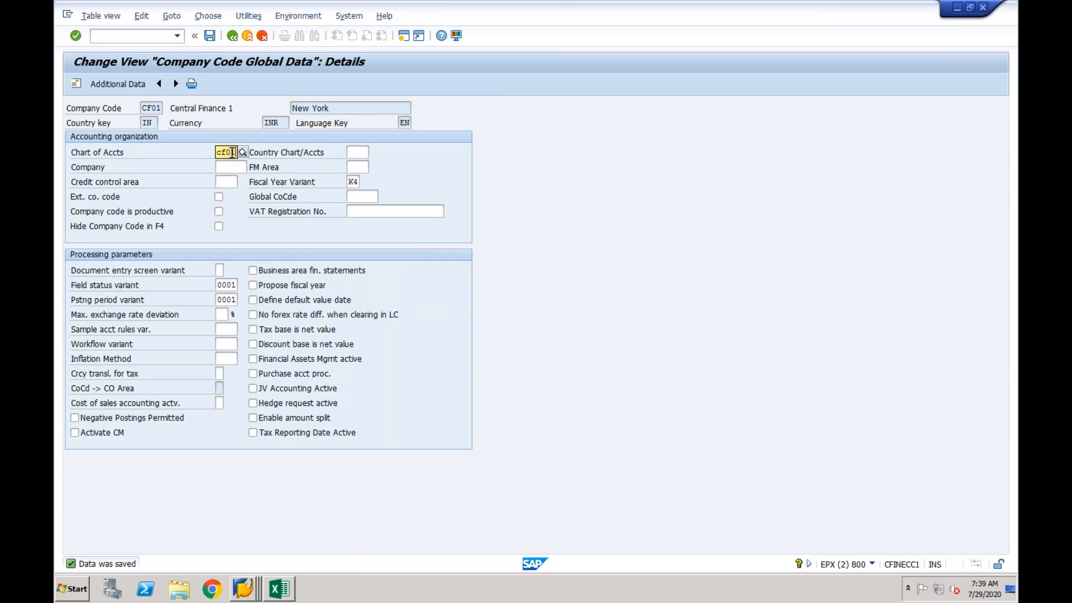
{"action": "type", "text": "1"}
{"action": "key", "text": "Return"}
{"action": "left_click", "coordinate": [210, 36]}
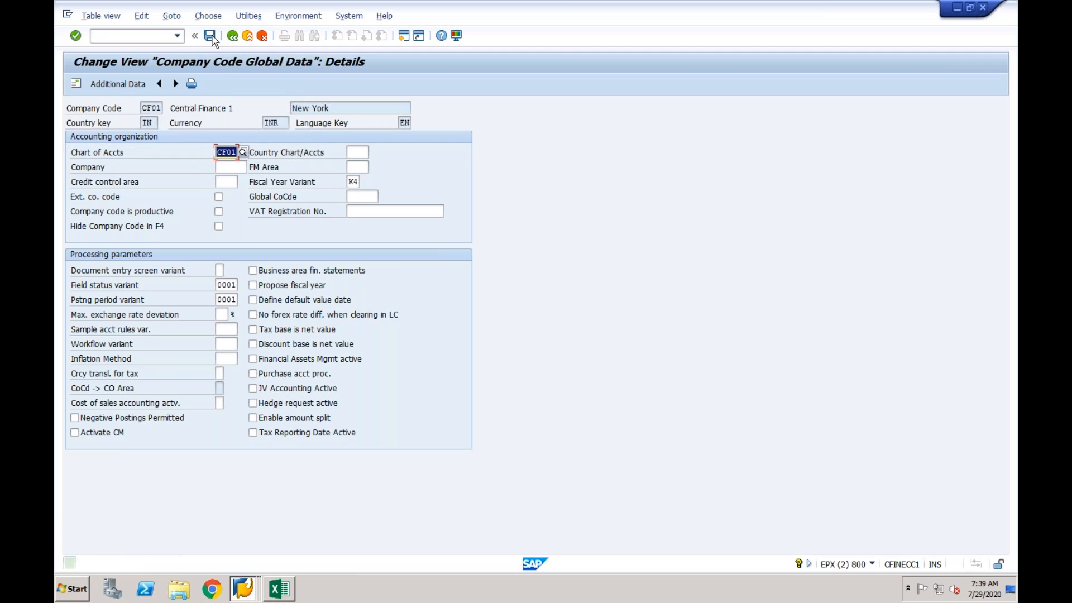
Step: Return to the IMG session, decline displaying the locked data, and open a blank new-entries table in Define Account Group
{"action": "left_click", "coordinate": [242, 589]}
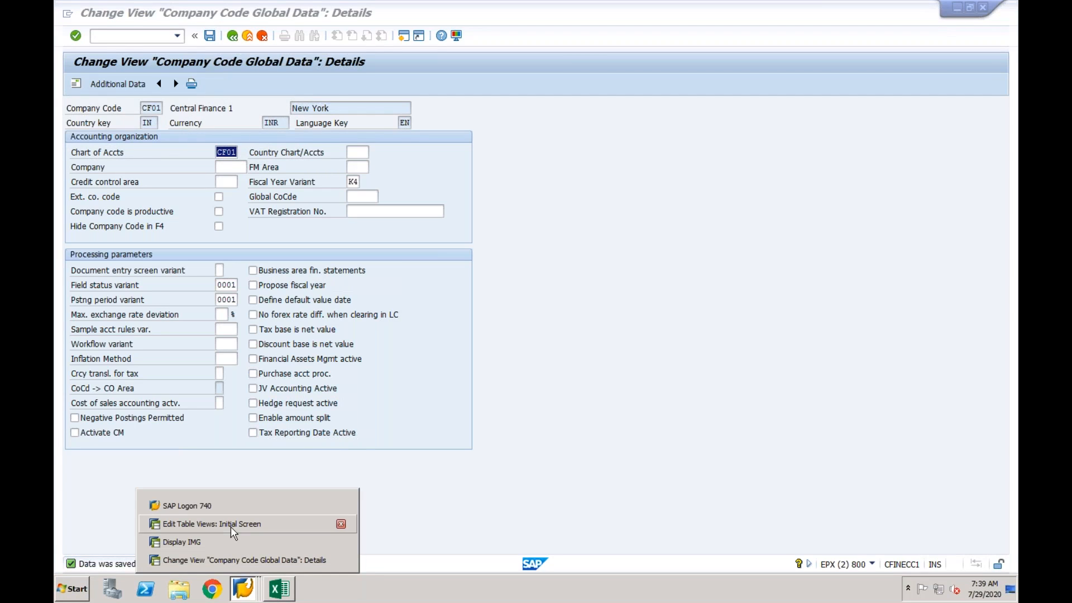
{"action": "left_click", "coordinate": [230, 525]}
{"action": "left_click", "coordinate": [270, 347]}
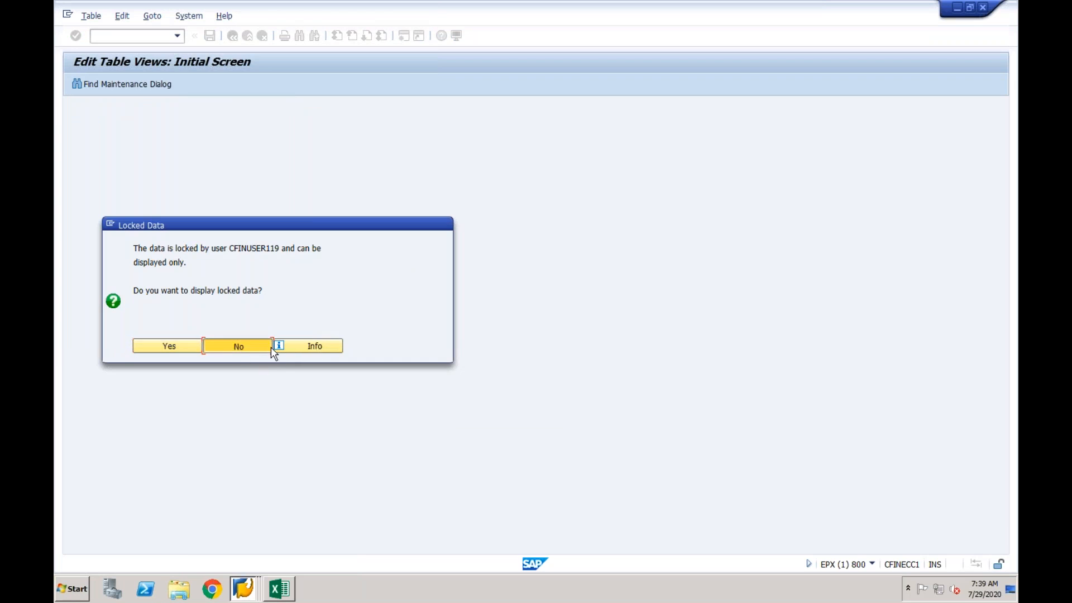
{"action": "left_click", "coordinate": [201, 435]}
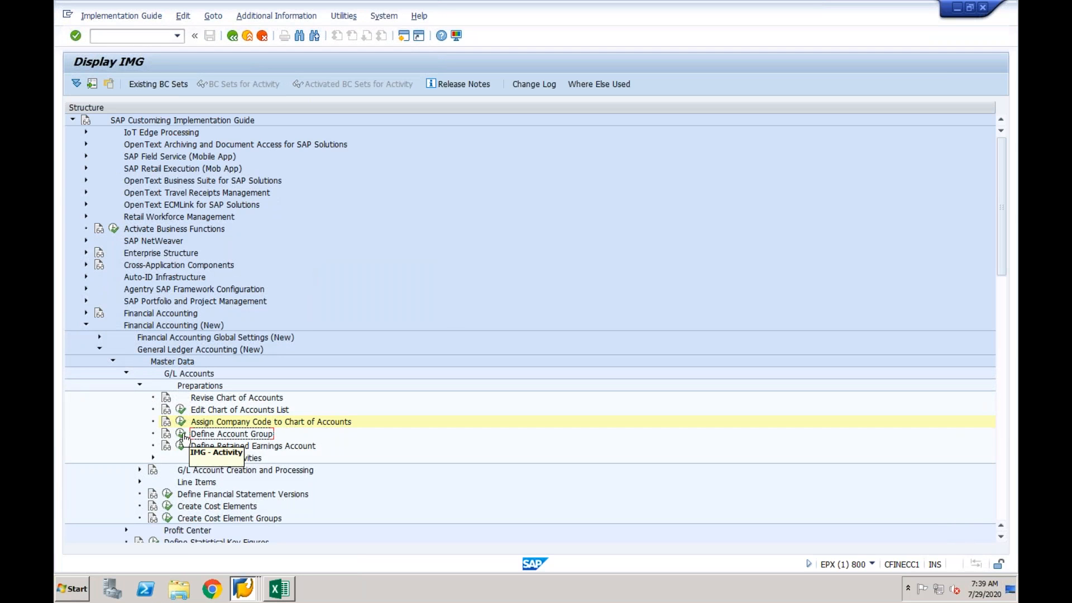
{"action": "left_click", "coordinate": [181, 434]}
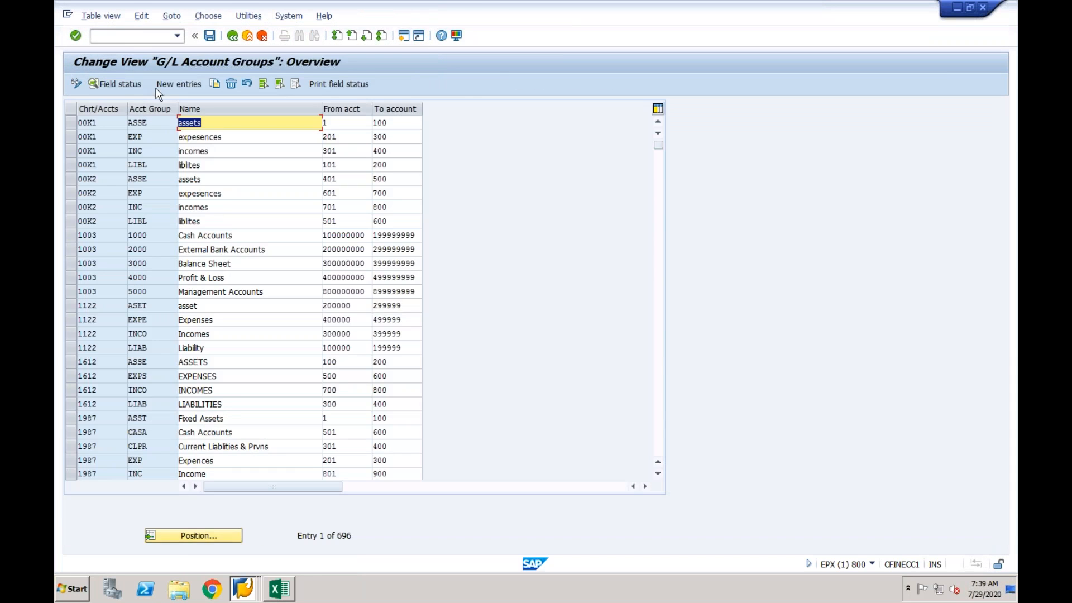
{"action": "left_click", "coordinate": [165, 83]}
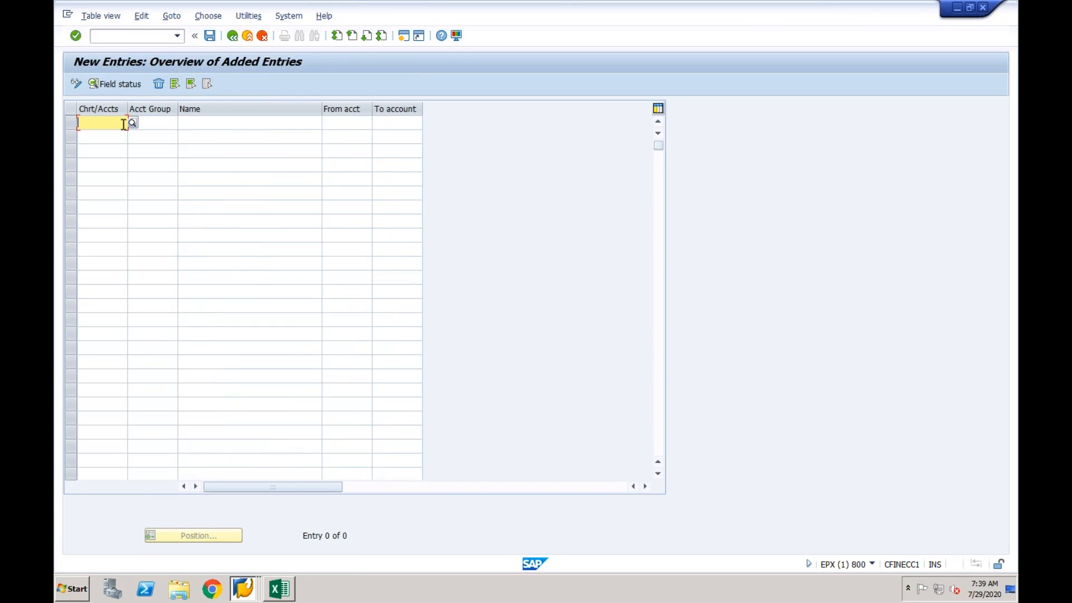
Step: Enter two account groups for chart of accounts CF01, BS in the first row and PL in the second
{"action": "type", "text": "CF"}
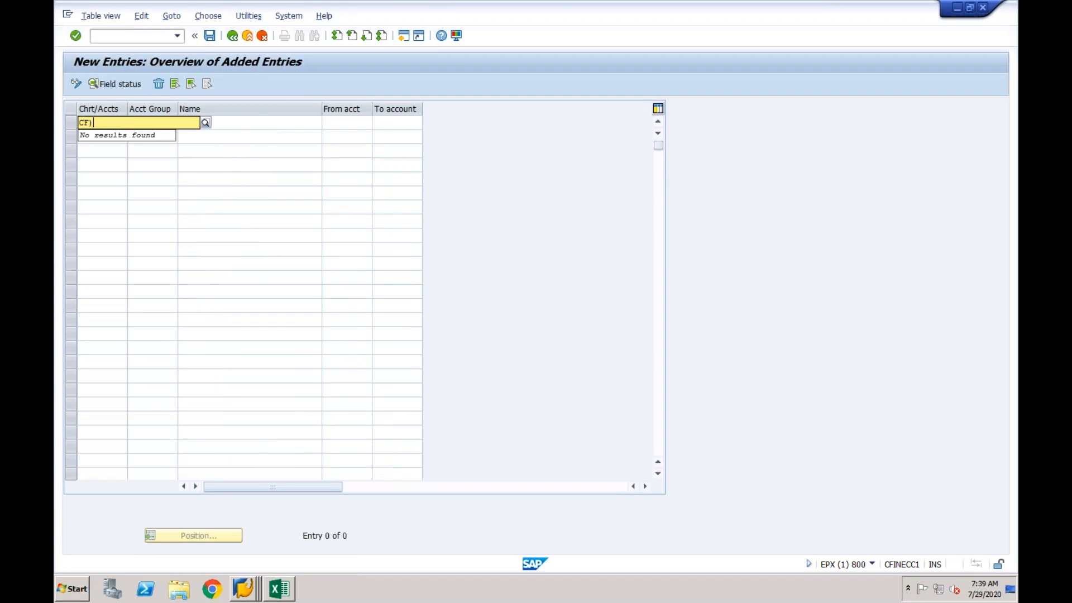
{"action": "type", "text": "01"}
{"action": "key", "text": "Tab"}
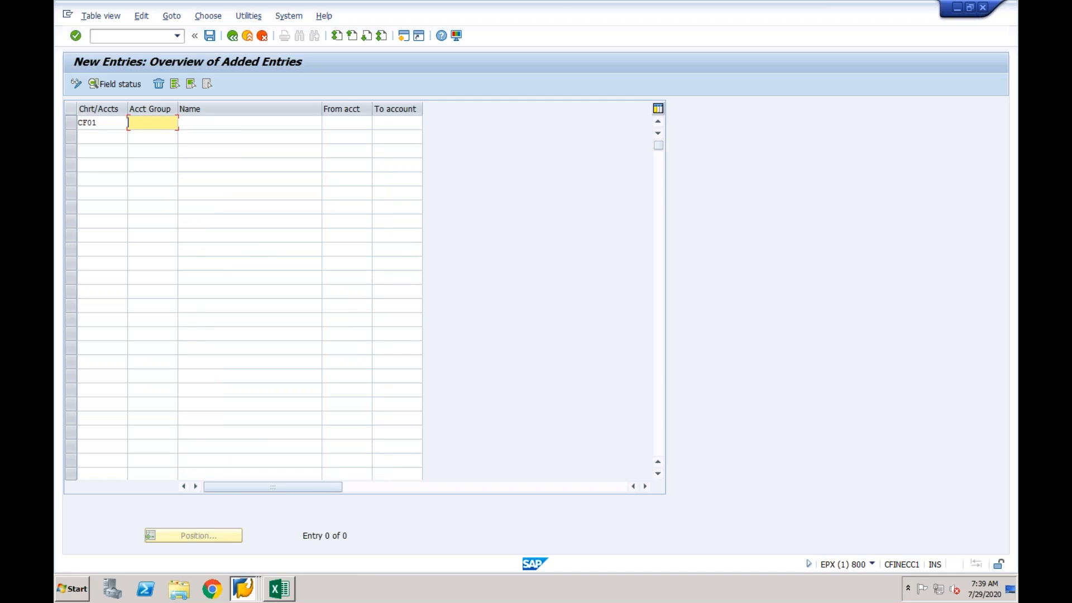
{"action": "left_click", "coordinate": [96, 138]}
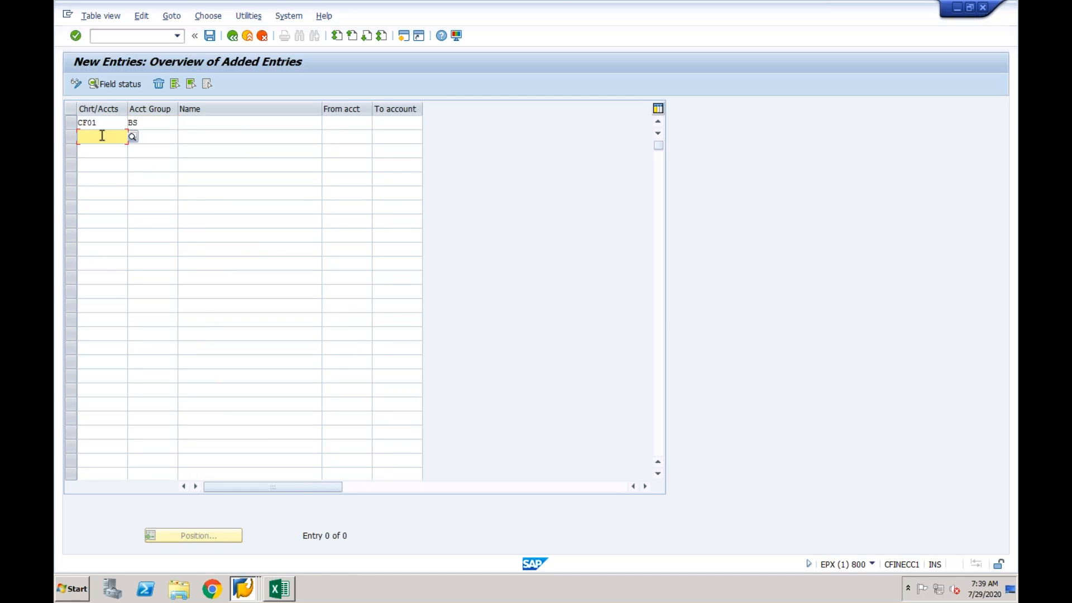
{"action": "type", "text": "CF01"}
{"action": "key", "text": "Tab"}
{"action": "type", "text": "PL"}
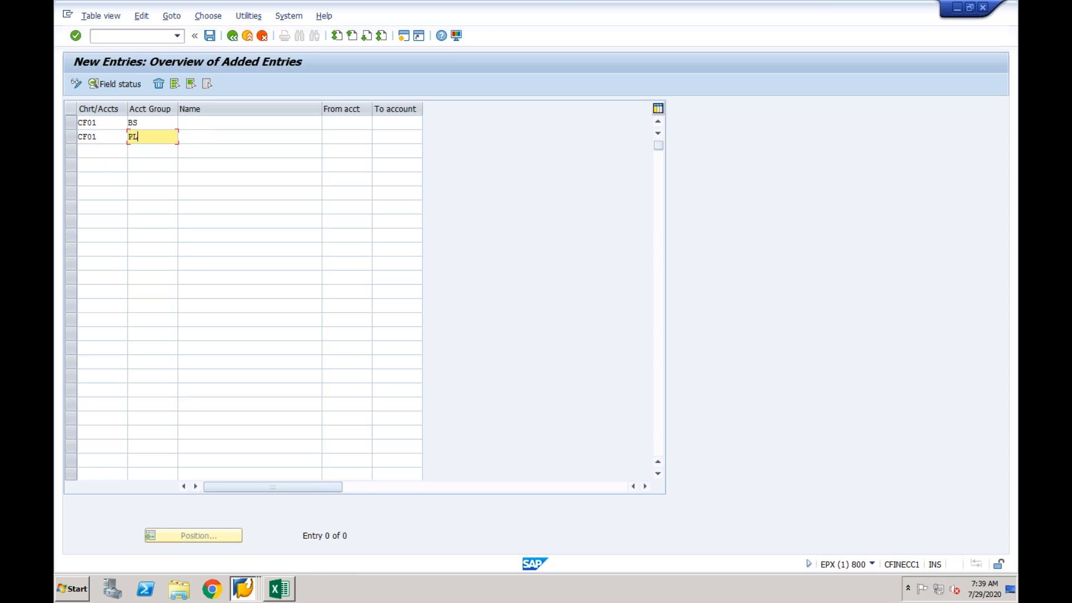
Step: Name the BS account group "Balance Sheet" and the PL account group "Profit & Loss"
{"action": "left_click", "coordinate": [218, 124]}
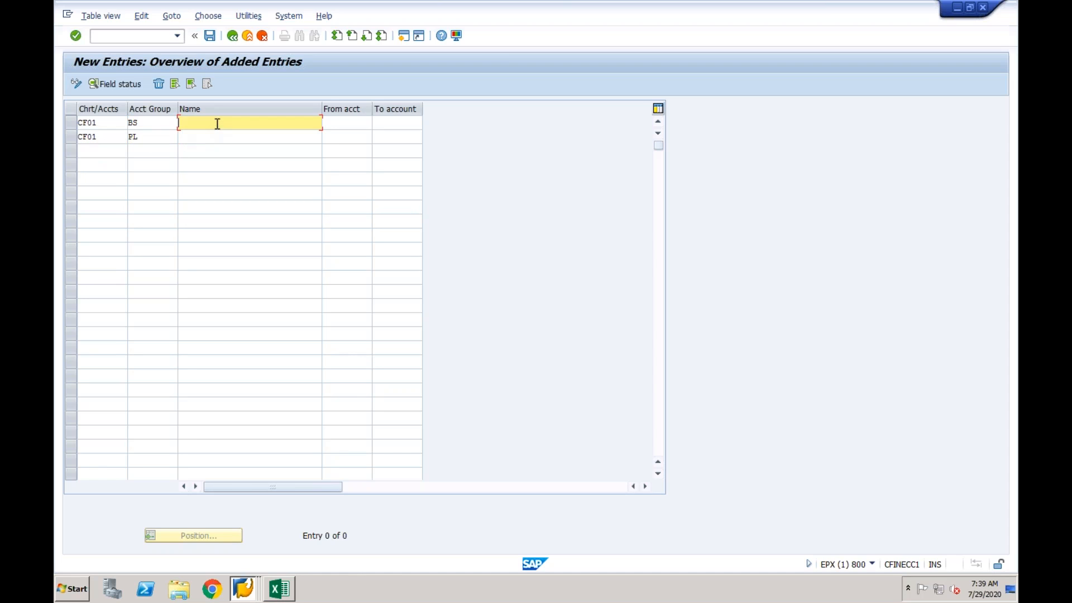
{"action": "type", "text": "Balance Sheet"}
{"action": "key", "text": "Tab"}
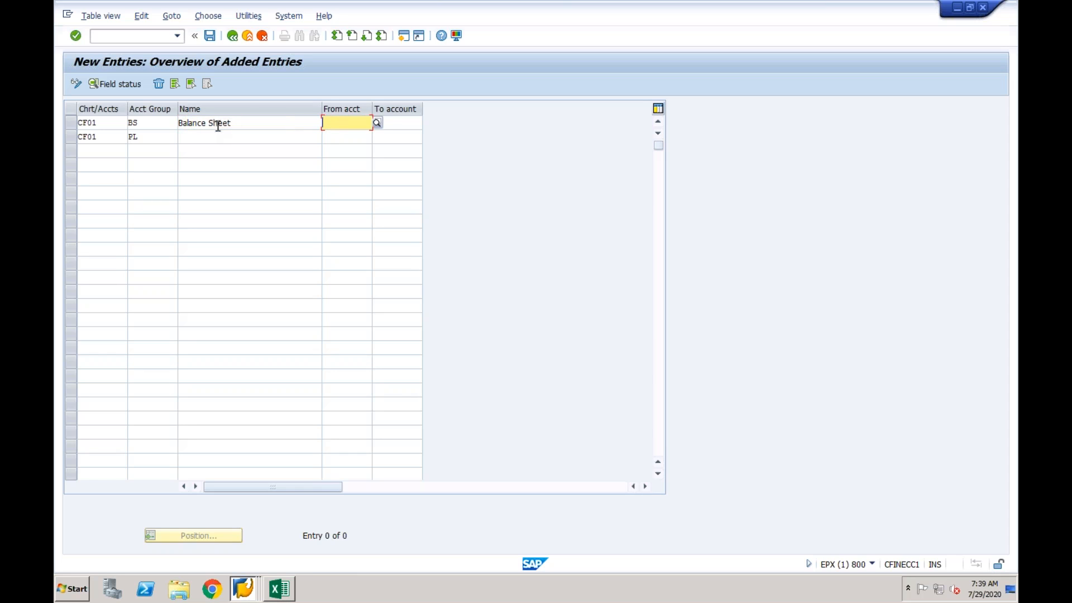
{"action": "left_click", "coordinate": [217, 137]}
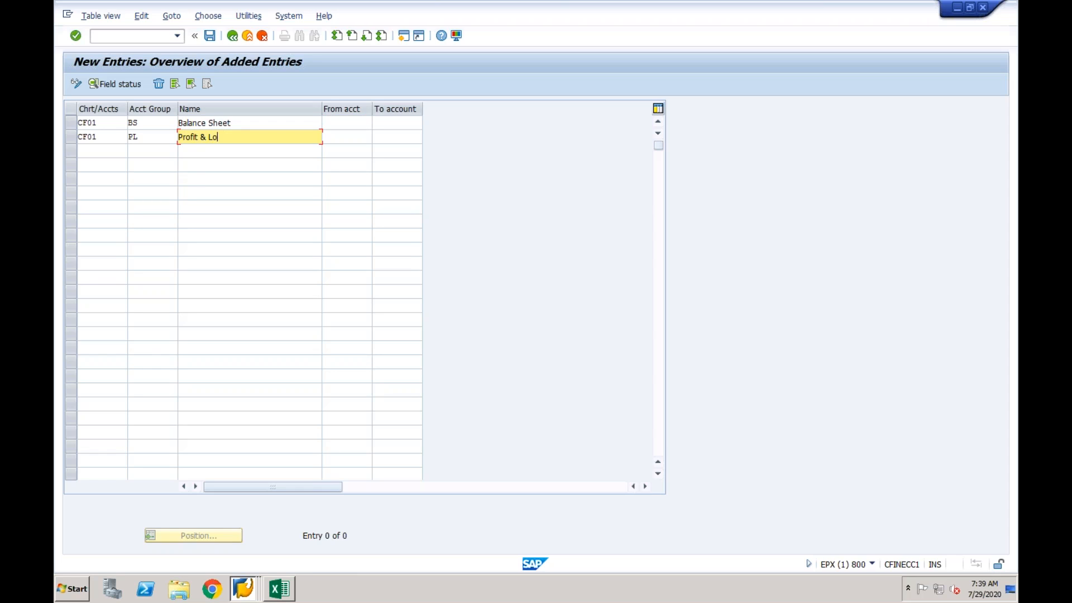
{"action": "key", "text": "Tab"}
Step: Set the Balance Sheet group's account range from 1000 to 2999
{"action": "left_click", "coordinate": [340, 124]}
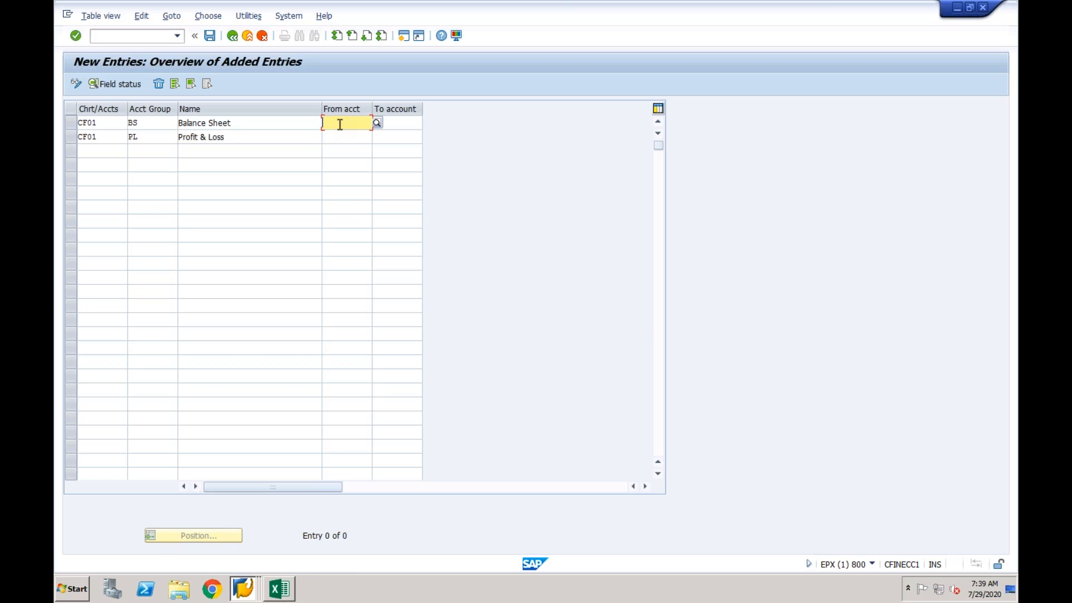
{"action": "type", "text": "100"}
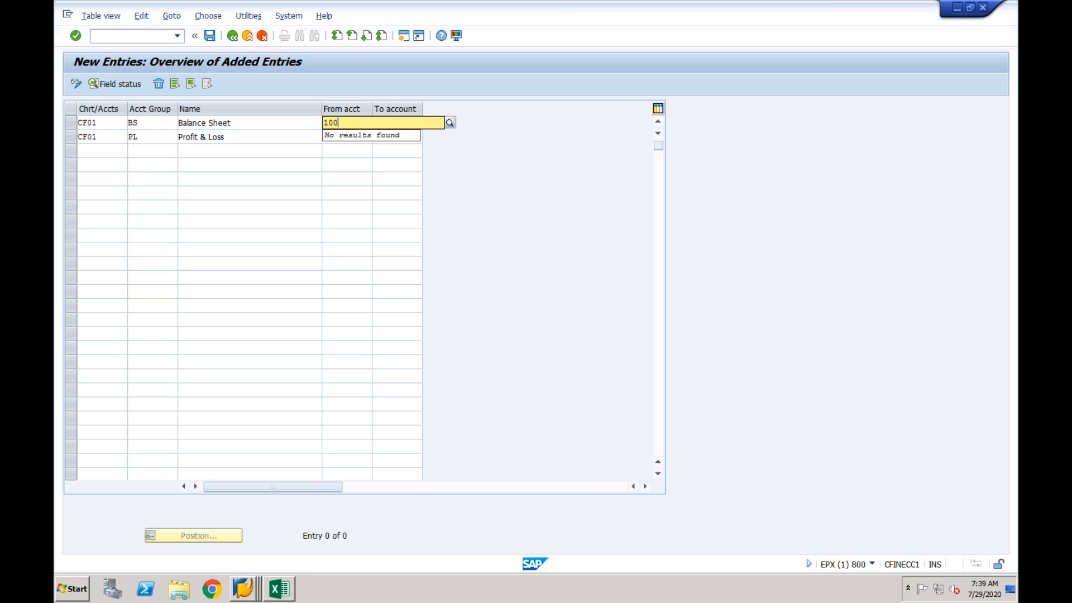
{"action": "key", "text": "Tab"}
{"action": "type", "text": "2"}
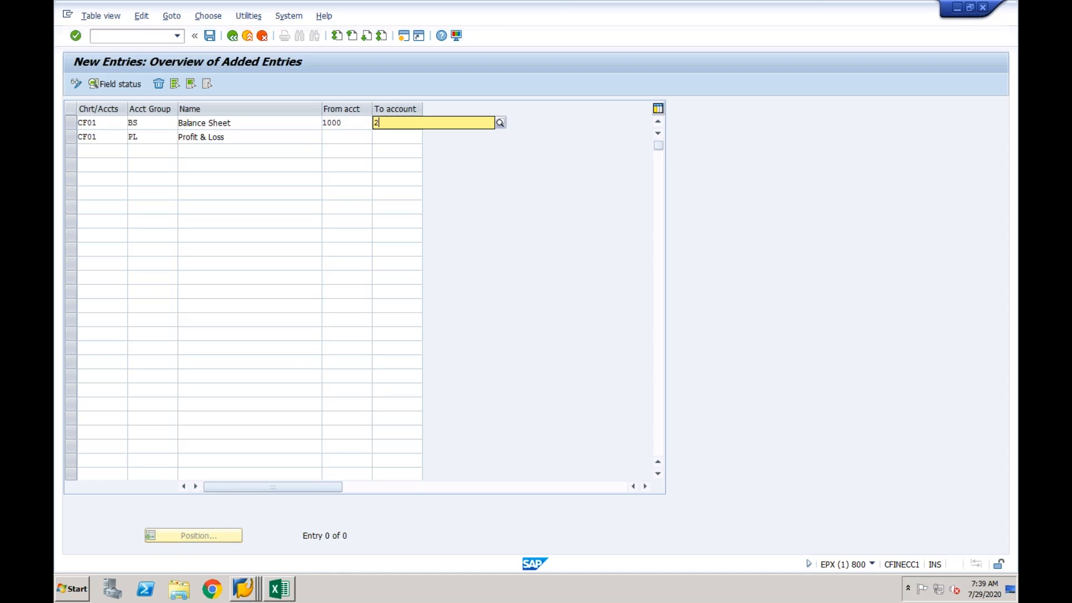
Step: Set the Profit & Loss group's account range from 3000 to 4999 and validate the entries
{"action": "left_click", "coordinate": [349, 138]}
{"action": "type", "text": "3000"}
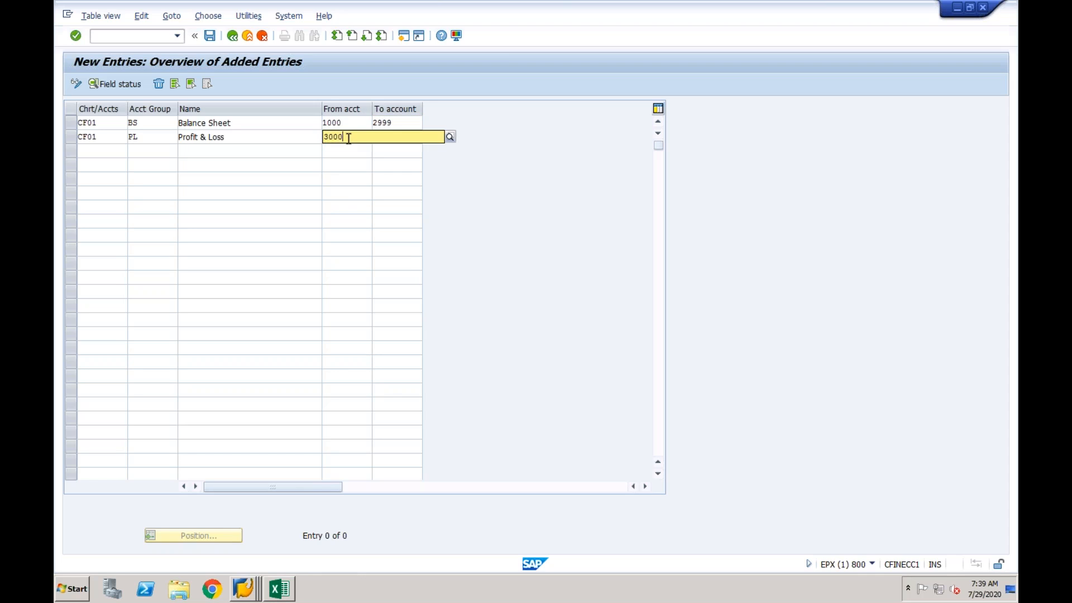
{"action": "key", "text": "Tab"}
{"action": "type", "text": "39"}
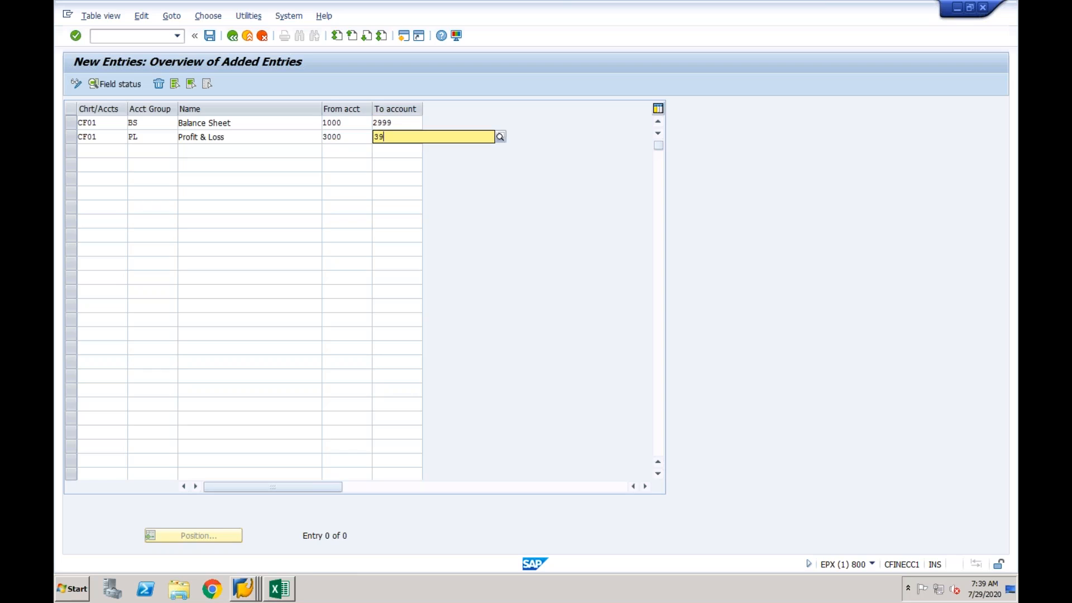
{"action": "type", "text": "9"}
{"action": "key", "text": "BackSpace"}
{"action": "key", "text": "BackSpace"}
{"action": "key", "text": "BackSpace"}
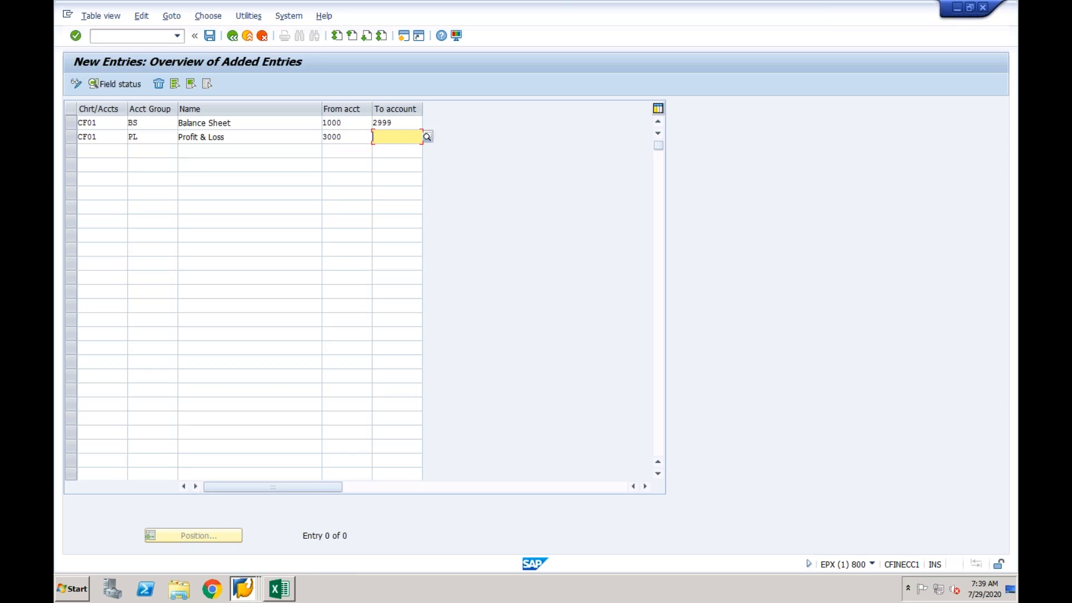
{"action": "type", "text": "4999"}
{"action": "key", "text": "Return"}
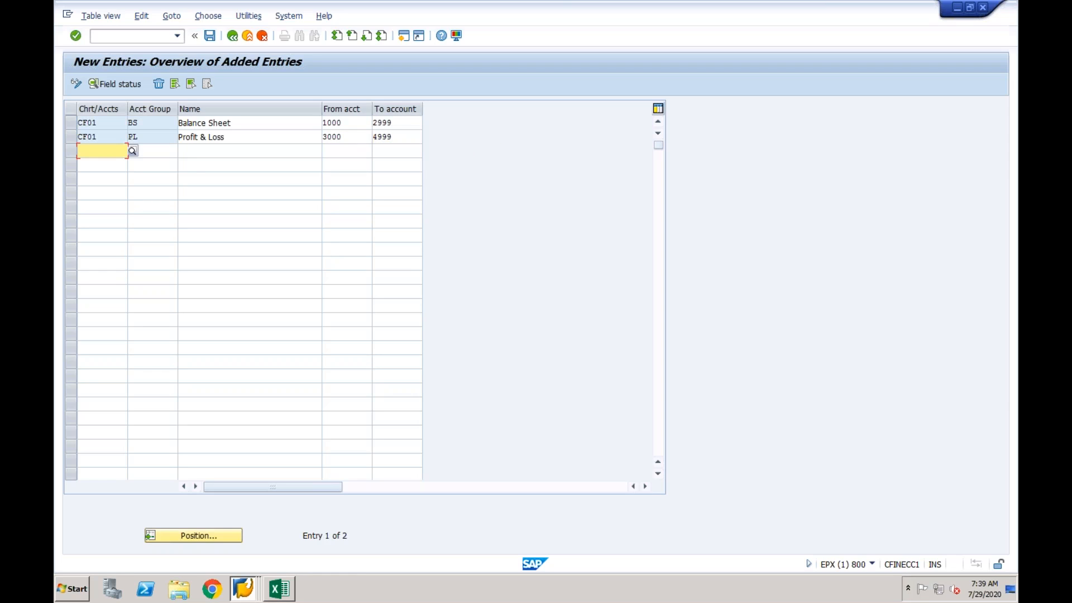
Step: Save the new account groups to the proposed customizing request "Test" and return to the IMG
{"action": "left_click", "coordinate": [210, 36]}
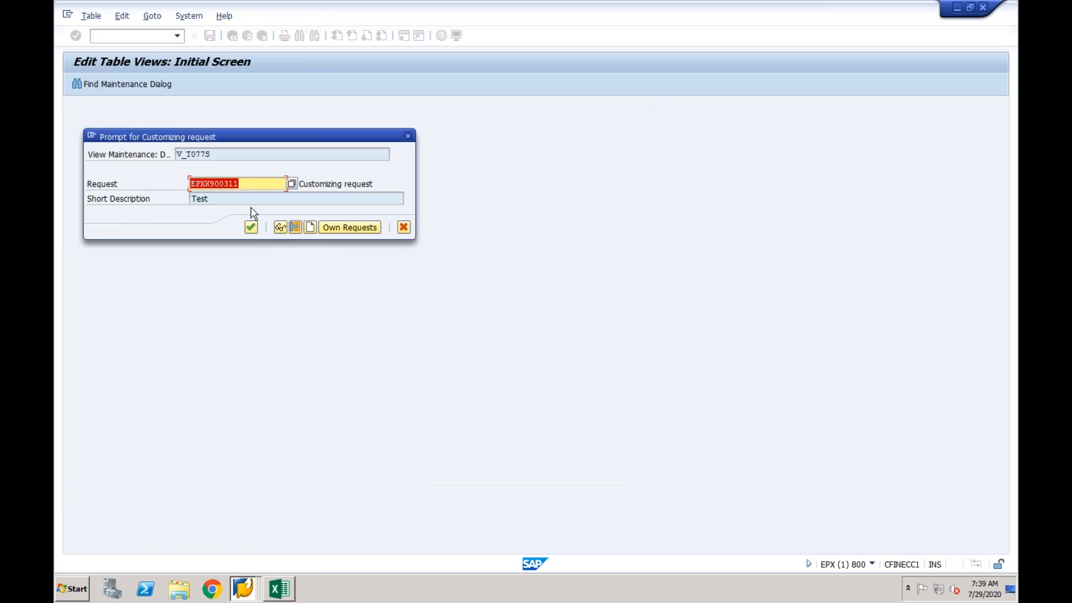
{"action": "left_click", "coordinate": [251, 228]}
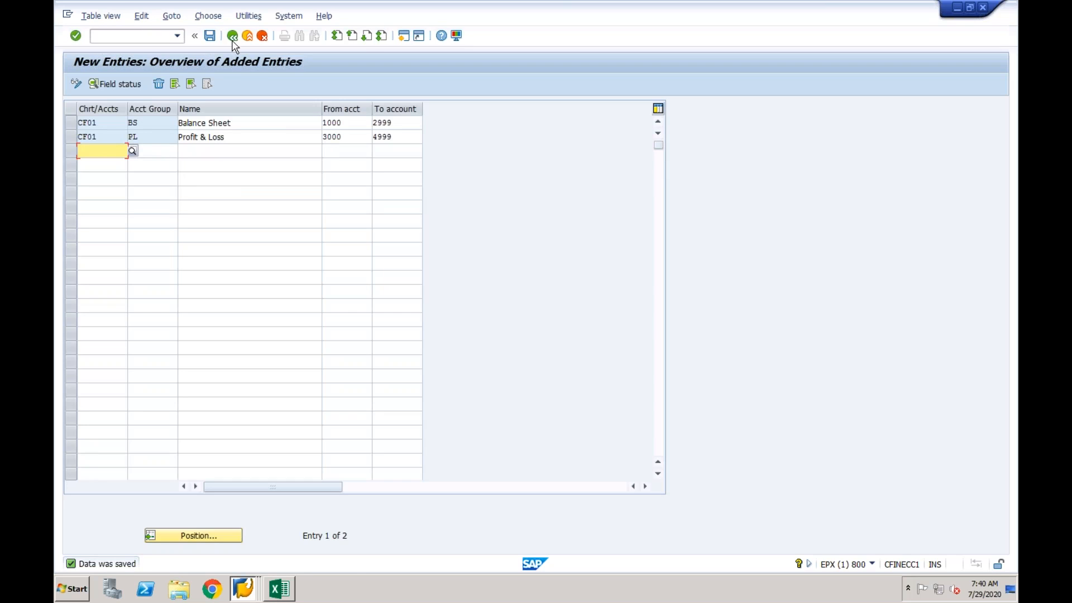
{"action": "left_click", "coordinate": [233, 36]}
{"action": "left_click", "coordinate": [232, 35]}
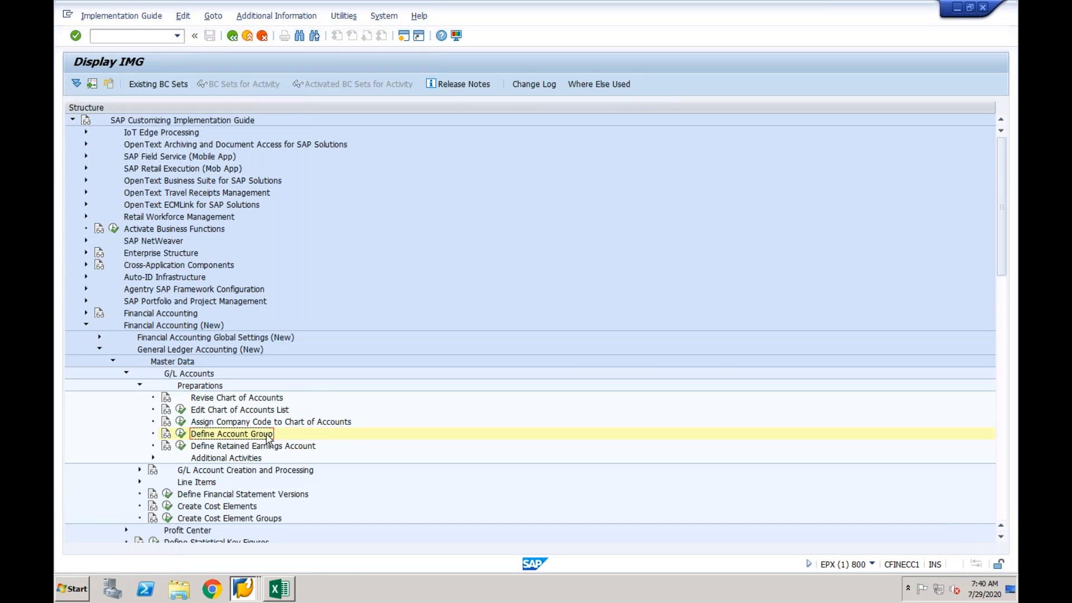
Step: Open Define Retained Earnings Account for chart of accounts CF01
{"action": "left_click", "coordinate": [219, 447]}
{"action": "left_click", "coordinate": [180, 447]}
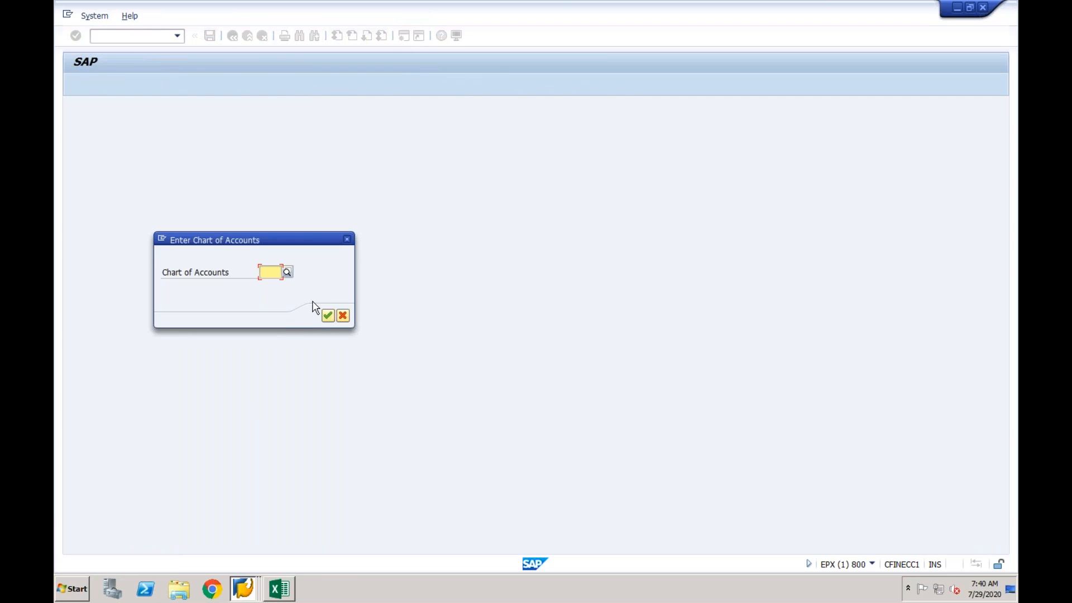
{"action": "type", "text": "CF01"}
{"action": "key", "text": "Return"}
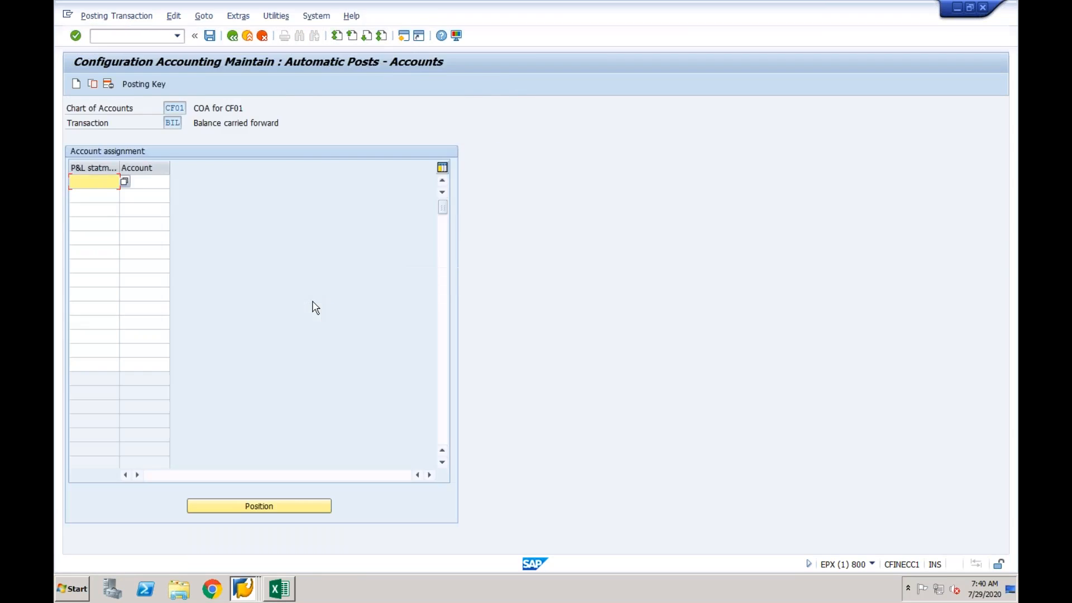
Step: Enter P&L statement account type X without an account, save it to the proposed customizing request, and return to the IMG
{"action": "type", "text": "x"}
{"action": "left_click", "coordinate": [139, 184]}
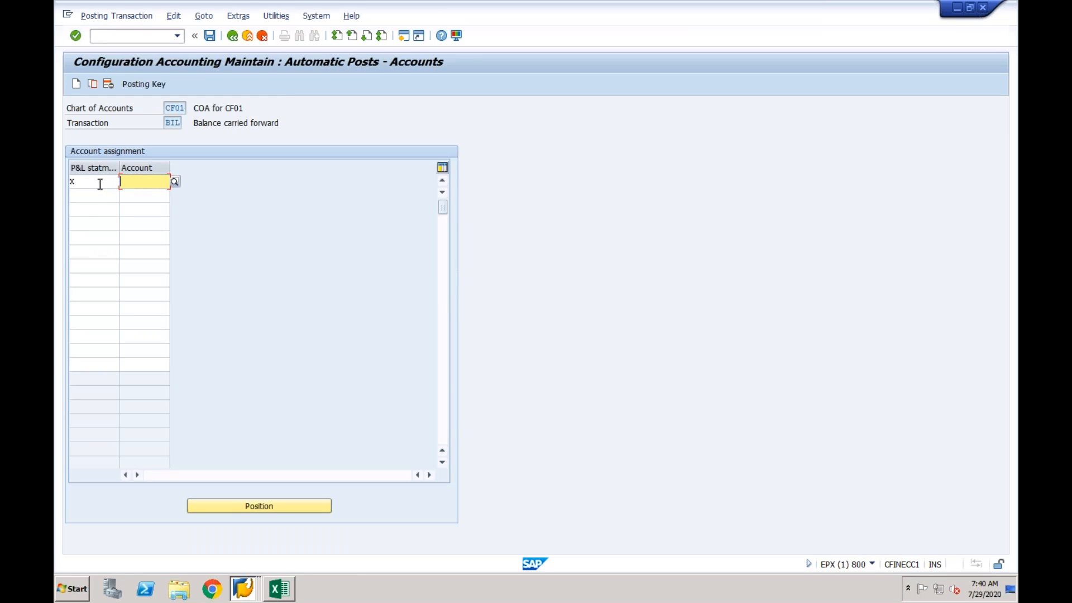
{"action": "left_click", "coordinate": [81, 184]}
{"action": "left_click", "coordinate": [140, 183]}
{"action": "left_click", "coordinate": [209, 36]}
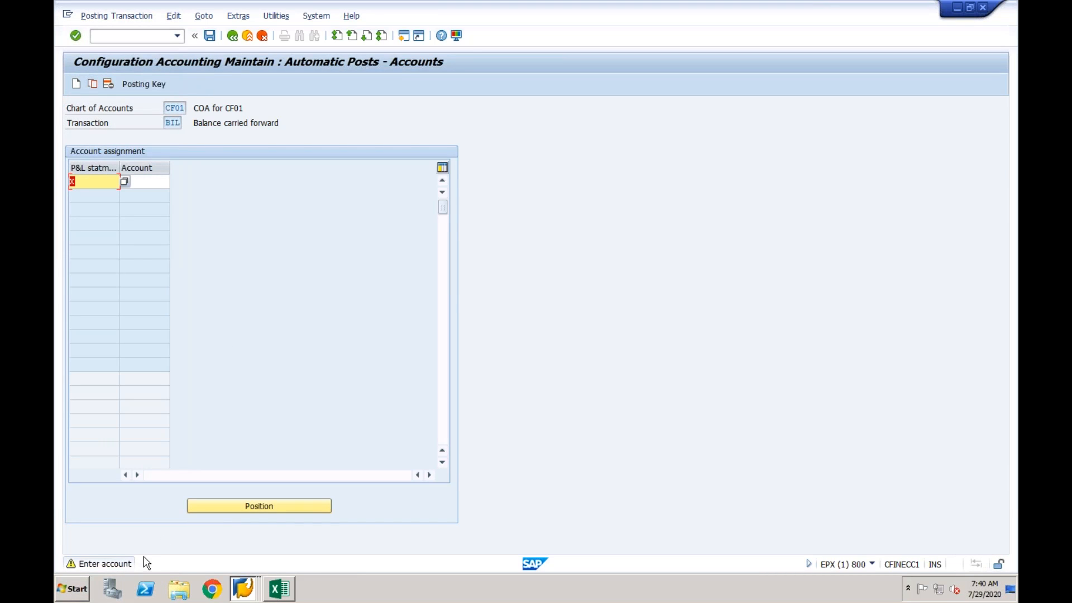
{"action": "key", "text": "Return"}
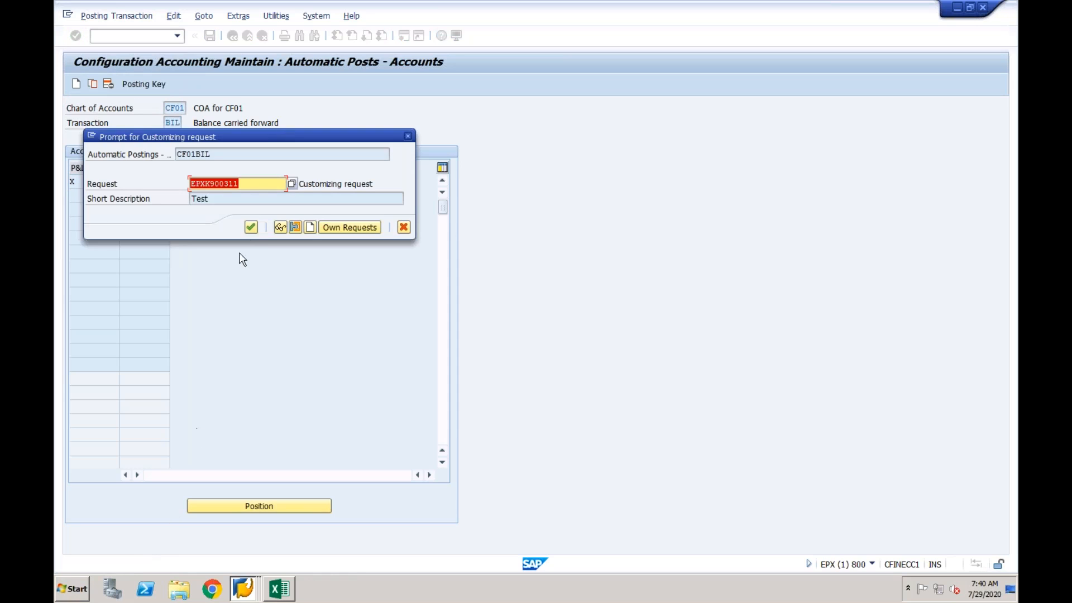
{"action": "left_click", "coordinate": [252, 228]}
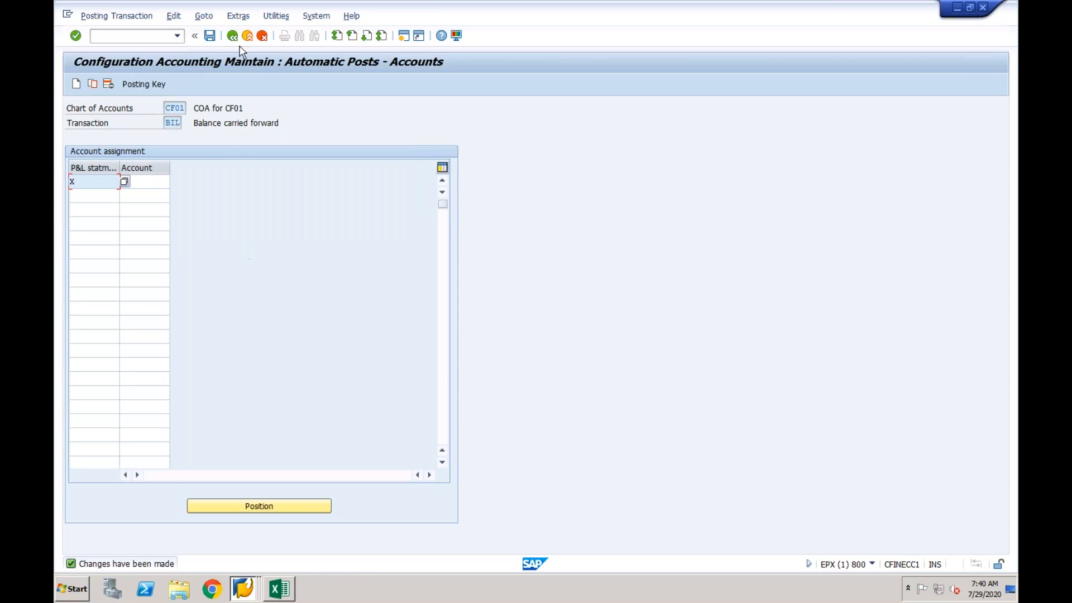
{"action": "left_click", "coordinate": [232, 36]}
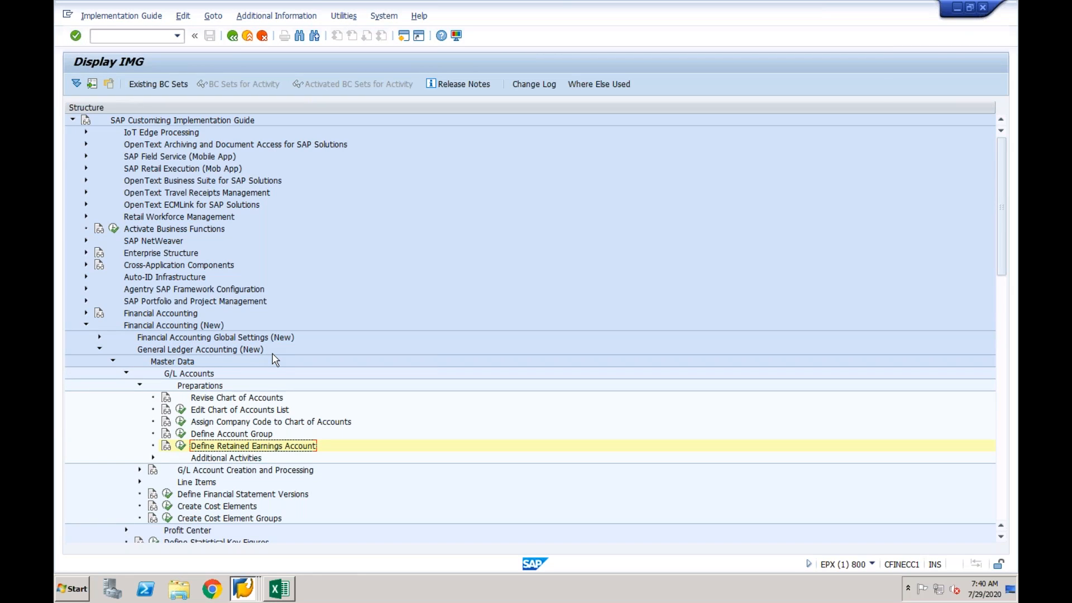
Step: Collapse the Financial Accounting (New) branch and open Maintain Controlling Area under Controlling > General Controlling > Organization
{"action": "left_click", "coordinate": [140, 385]}
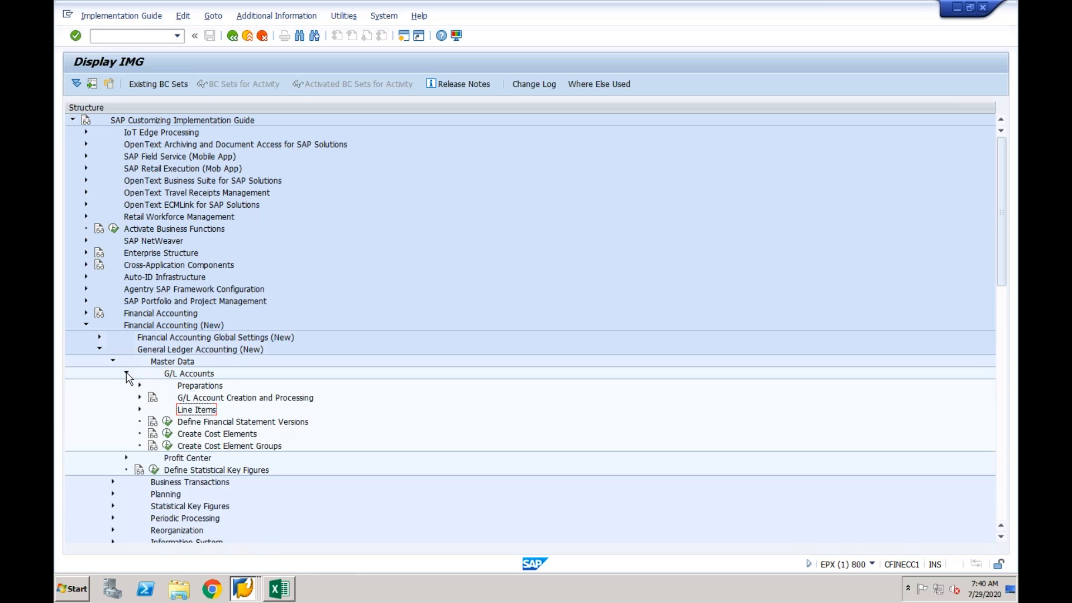
{"action": "left_click", "coordinate": [126, 374]}
{"action": "left_click", "coordinate": [113, 361]}
{"action": "left_click", "coordinate": [100, 349]}
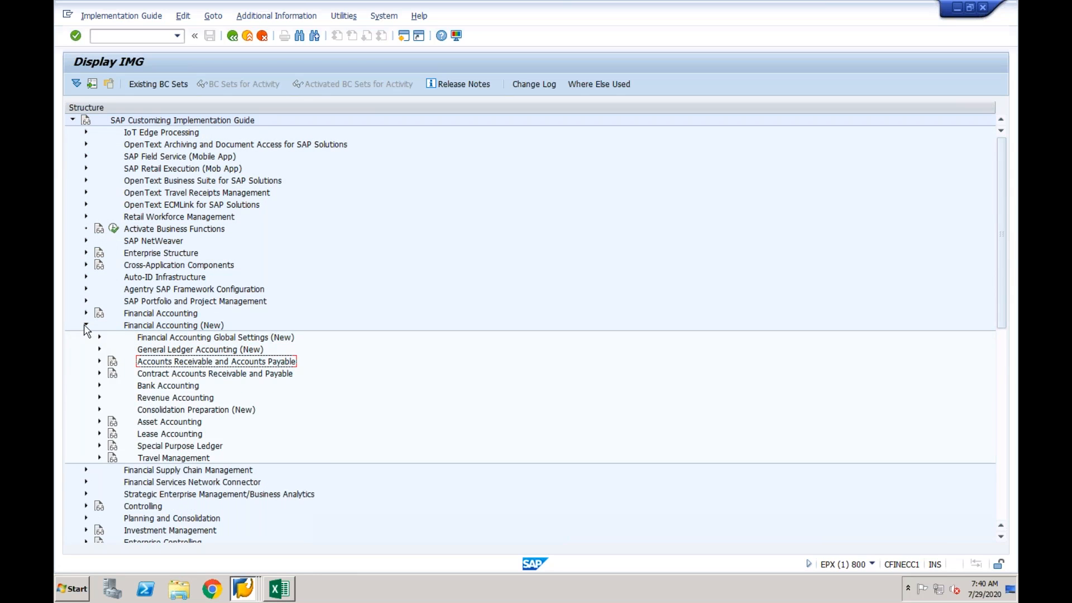
{"action": "left_click", "coordinate": [85, 326]}
{"action": "left_click", "coordinate": [87, 373]}
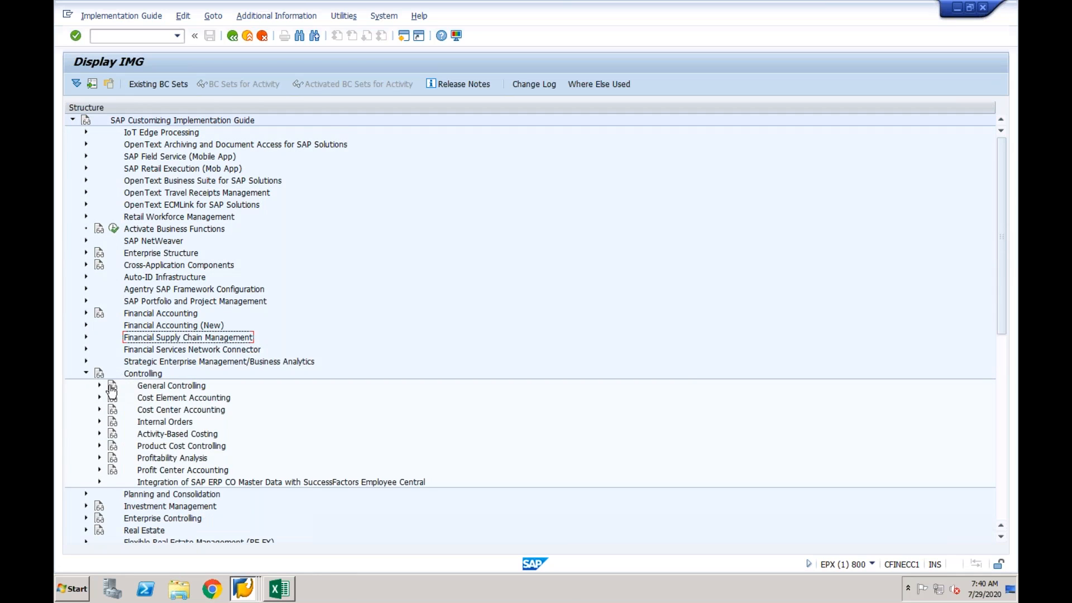
{"action": "left_click", "coordinate": [100, 385]}
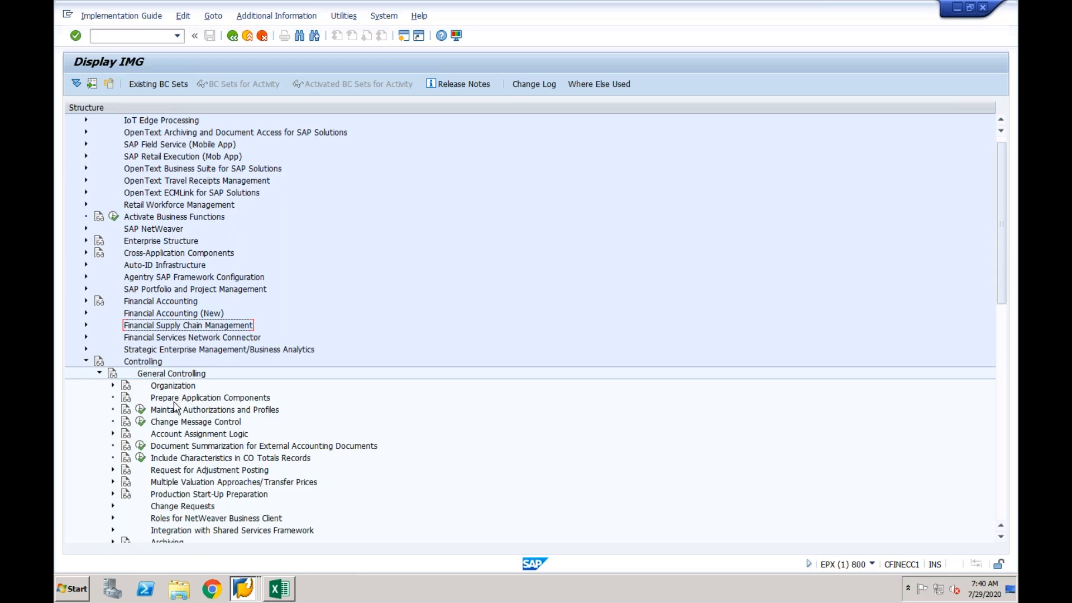
{"action": "left_click", "coordinate": [113, 387]}
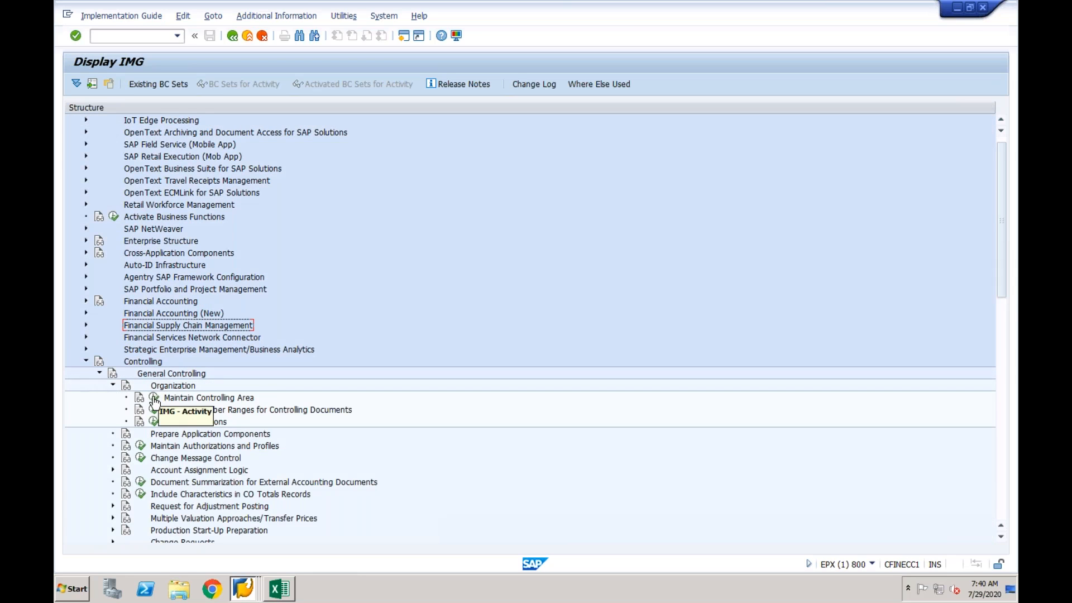
{"action": "left_click", "coordinate": [154, 398]}
{"action": "double_click", "coordinate": [181, 167]}
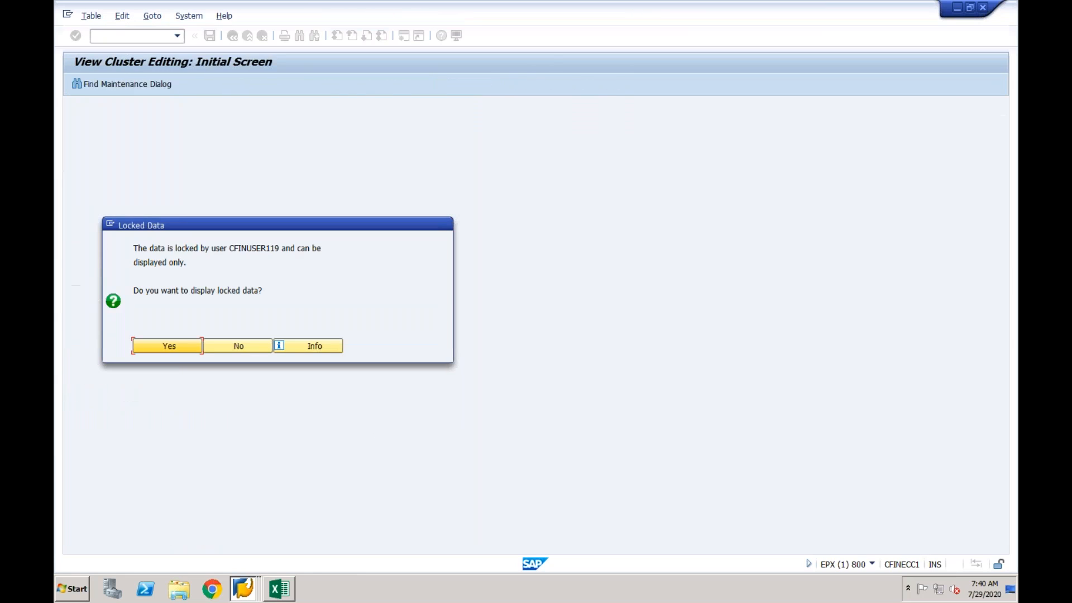
Step: Switch to the session with the Company Code Global Data details and exit that view to SAP Easy Access
{"action": "left_click", "coordinate": [244, 585]}
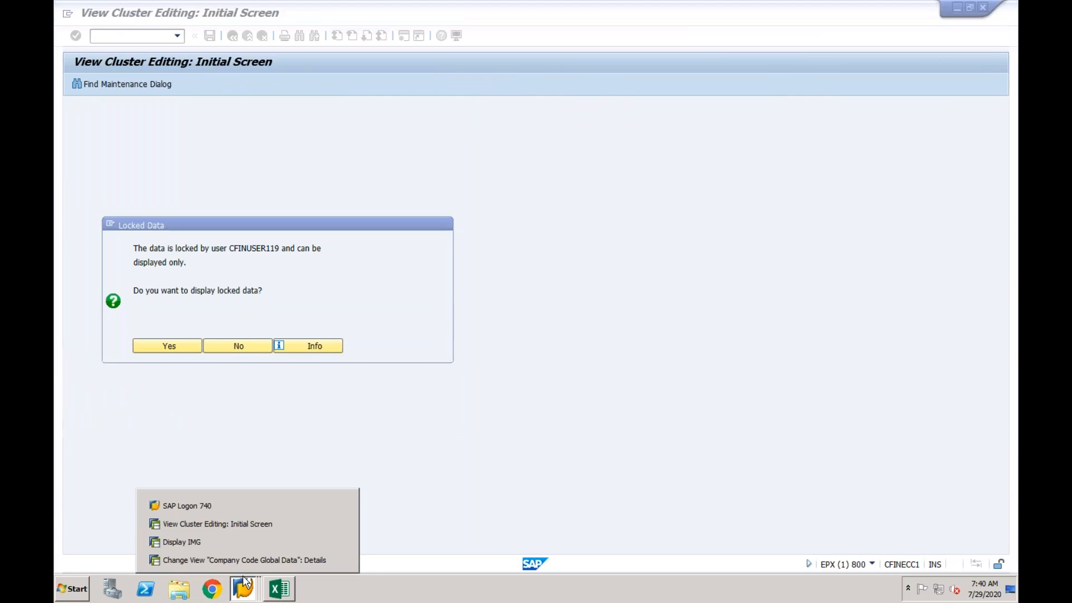
{"action": "left_click", "coordinate": [236, 559]}
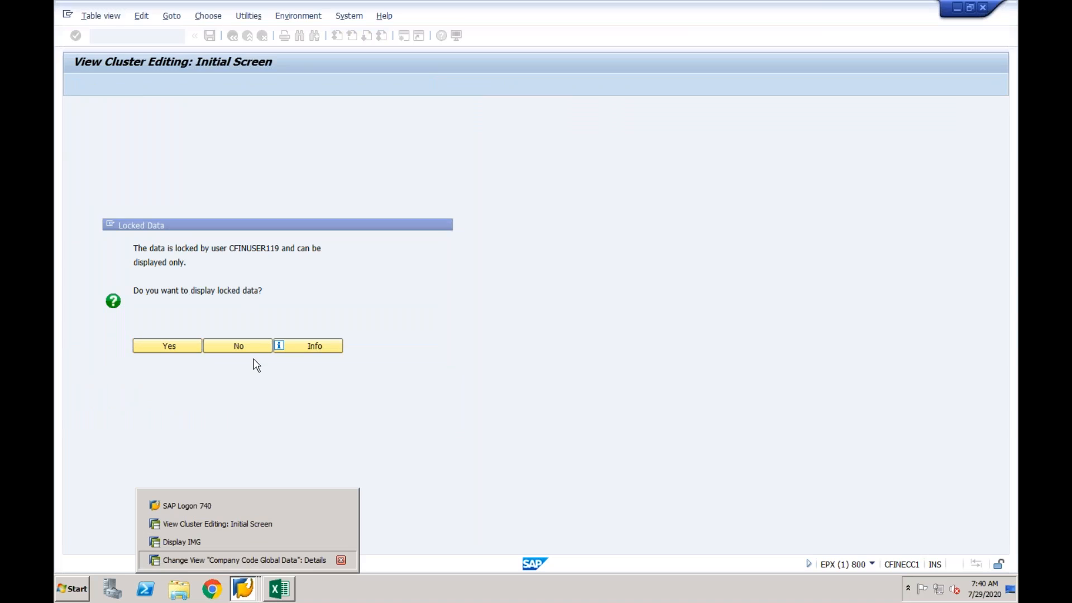
{"action": "left_click", "coordinate": [248, 35]}
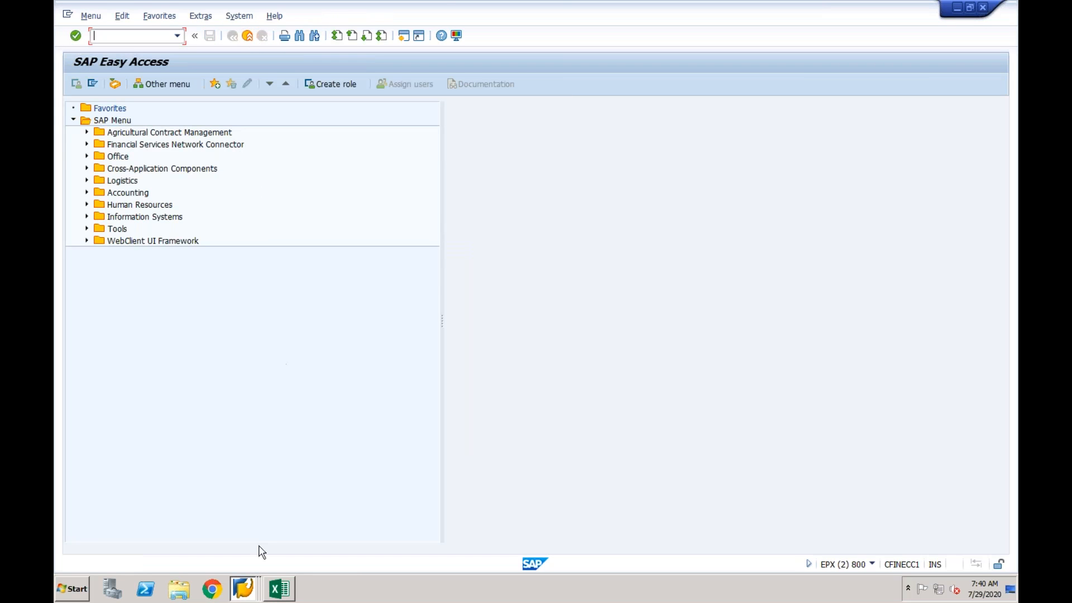
Step: Return to the View Cluster Editing session, decline displaying the locked data, and reopen Maintain Controlling Area
{"action": "left_click", "coordinate": [243, 590]}
{"action": "left_click", "coordinate": [234, 516]}
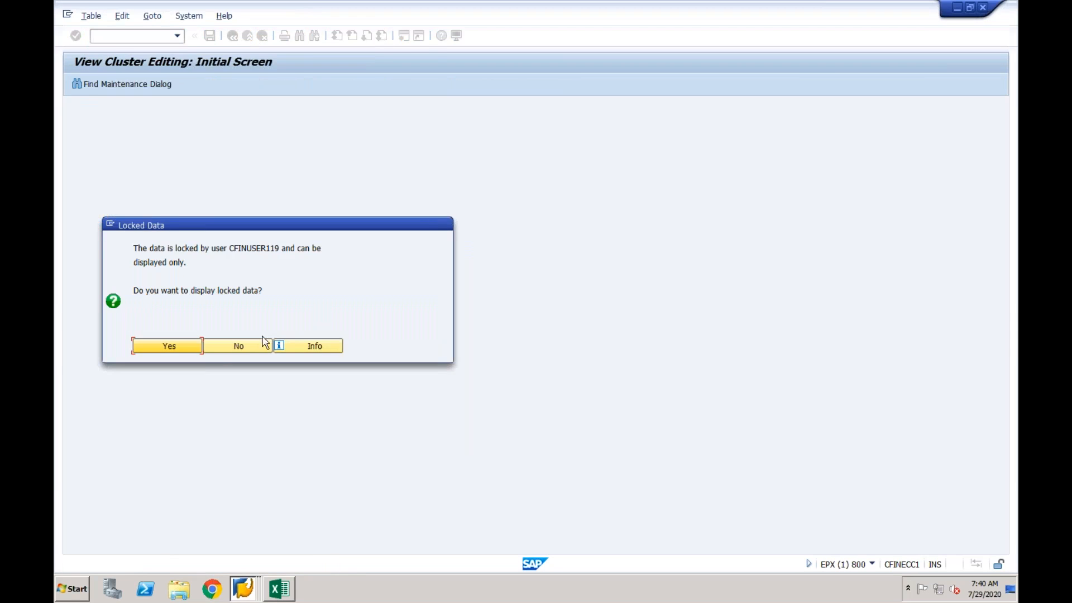
{"action": "left_click", "coordinate": [247, 346]}
{"action": "double_click", "coordinate": [184, 168]}
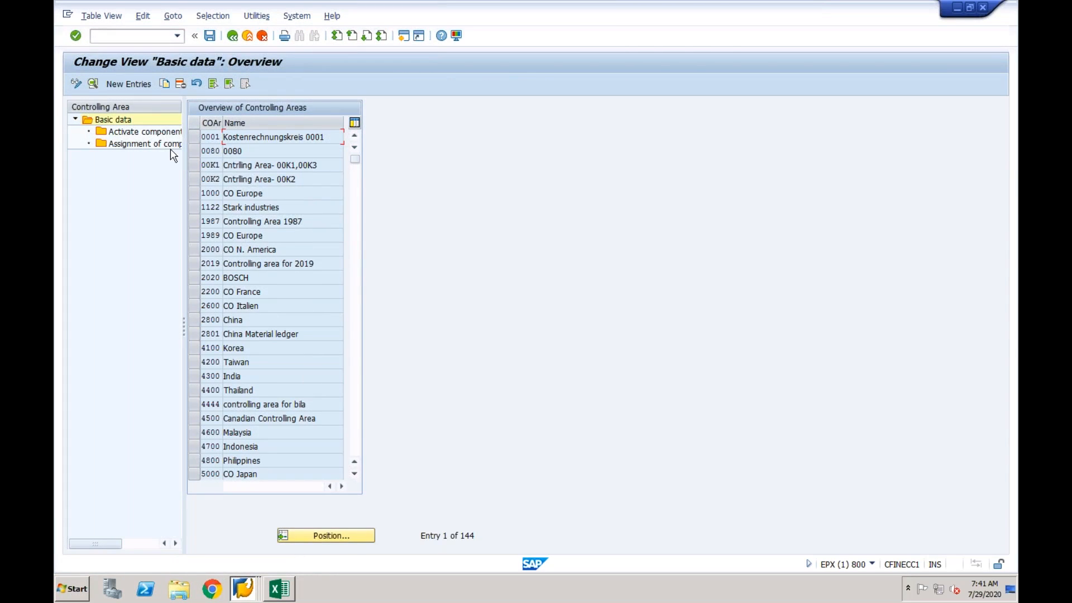
Step: Start a new controlling area CF01 named "CO Area for CF01" with assignment control "Controlling area same as company code"
{"action": "left_click", "coordinate": [133, 85]}
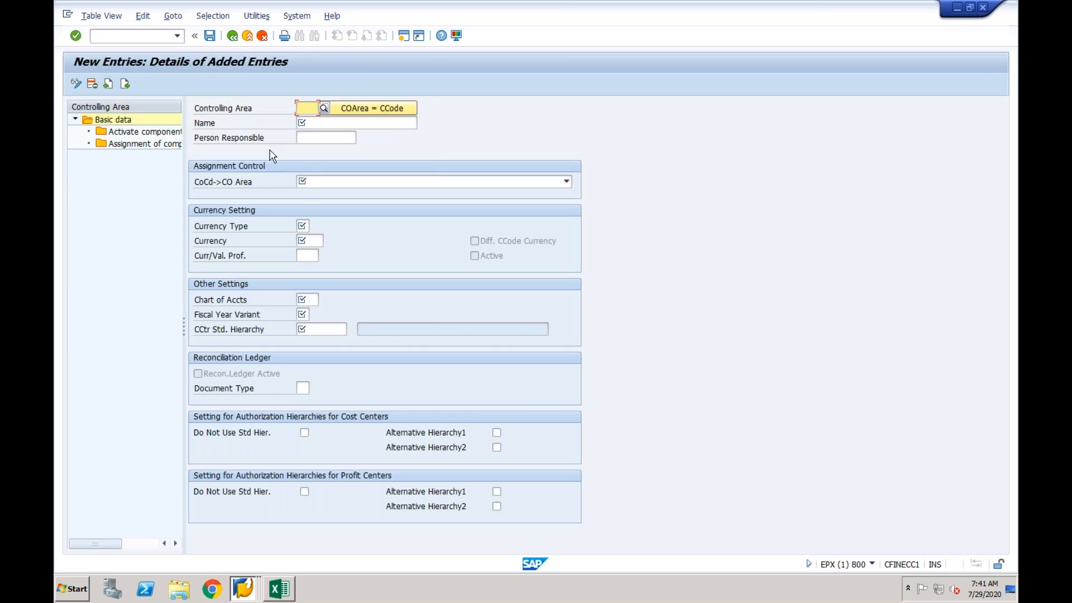
{"action": "type", "text": "CF"}
{"action": "type", "text": "01"}
{"action": "key", "text": "Tab"}
{"action": "key", "text": "Tab"}
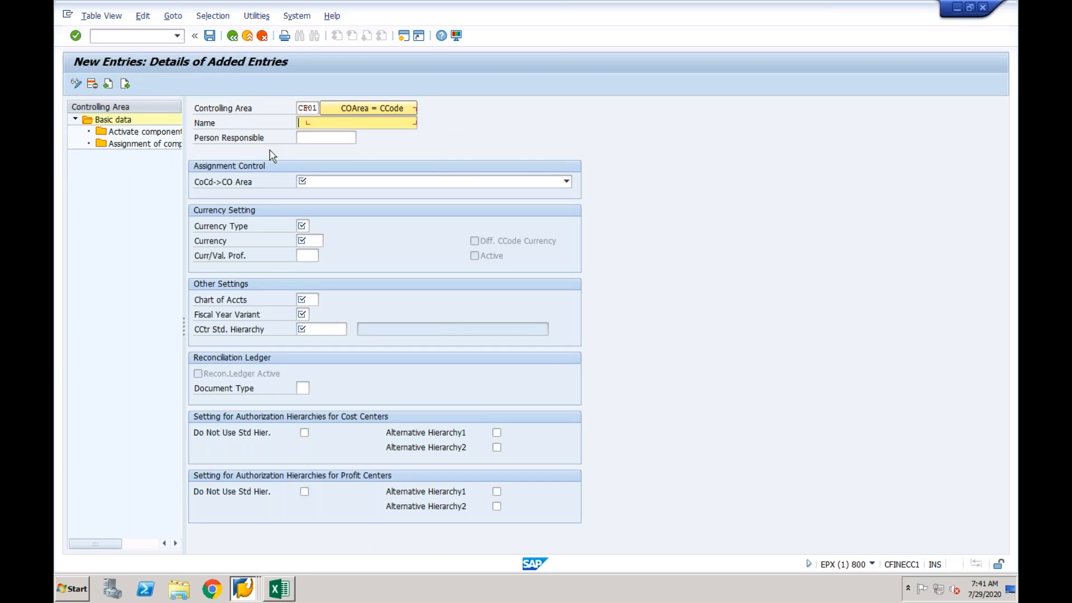
{"action": "type", "text": "CO Area for CF01"}
{"action": "left_click", "coordinate": [324, 184]}
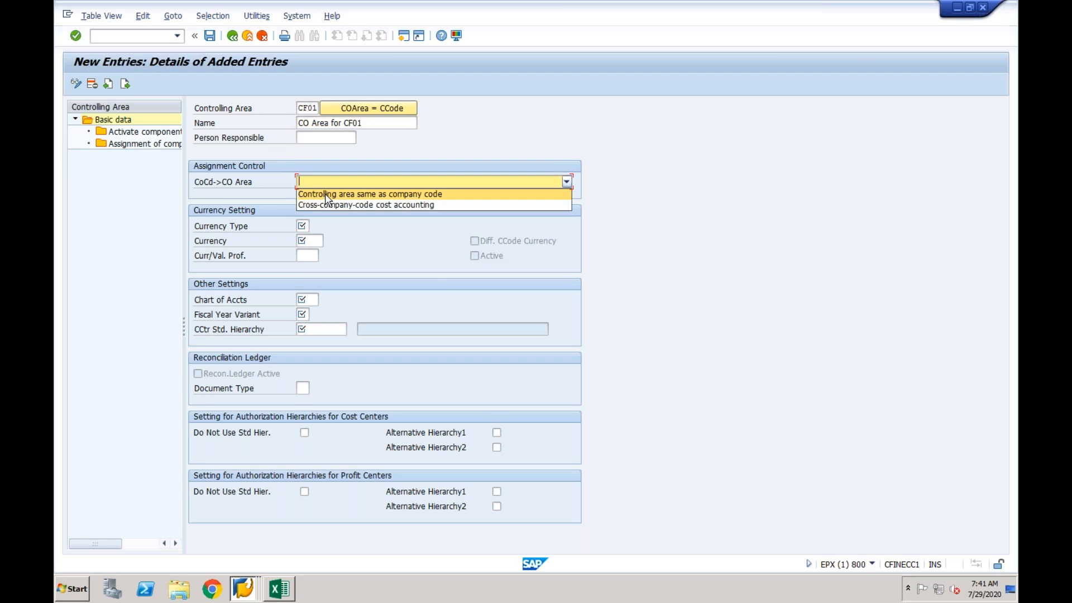
{"action": "left_click", "coordinate": [325, 195]}
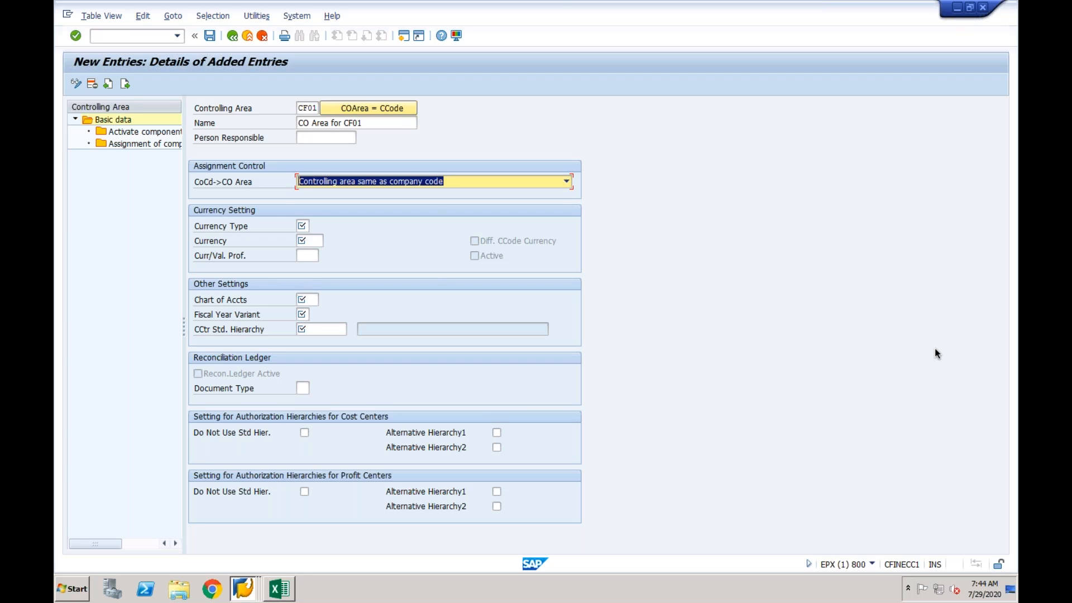
Step: Switch to the Excel workbook and list ECC, R/3 and Non SAP under the heading "Source System" starting in cell I3
{"action": "left_click", "coordinate": [279, 588]}
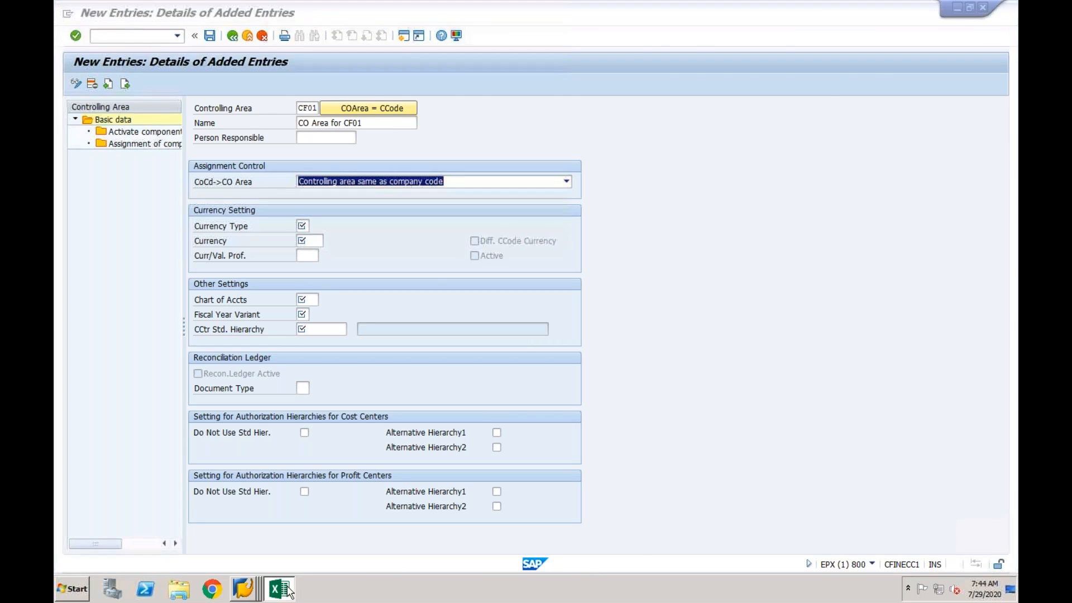
{"action": "left_click", "coordinate": [544, 174]}
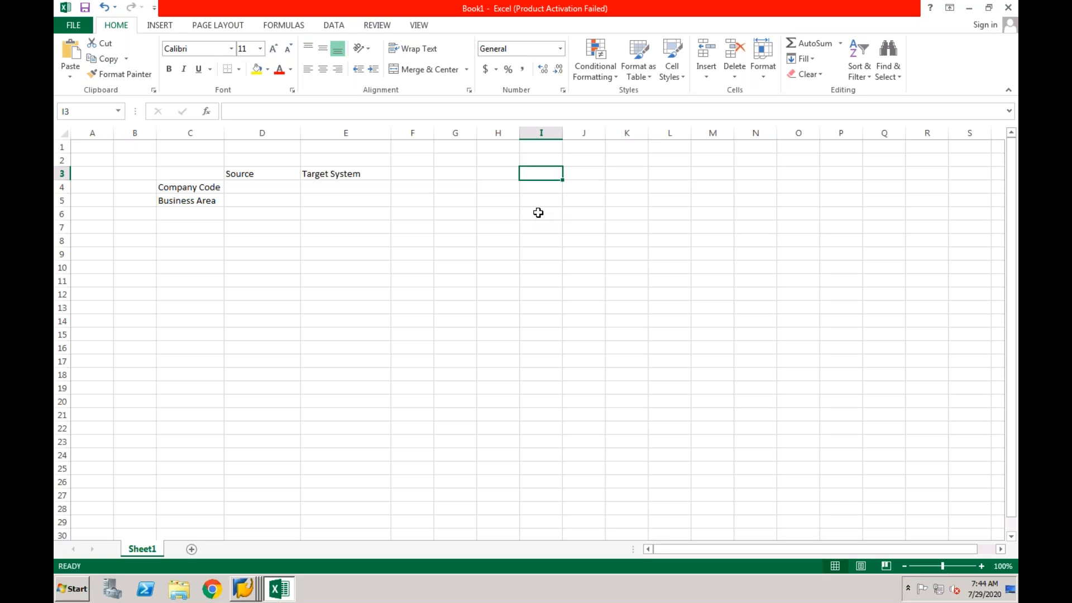
{"action": "type", "text": "Source System"}
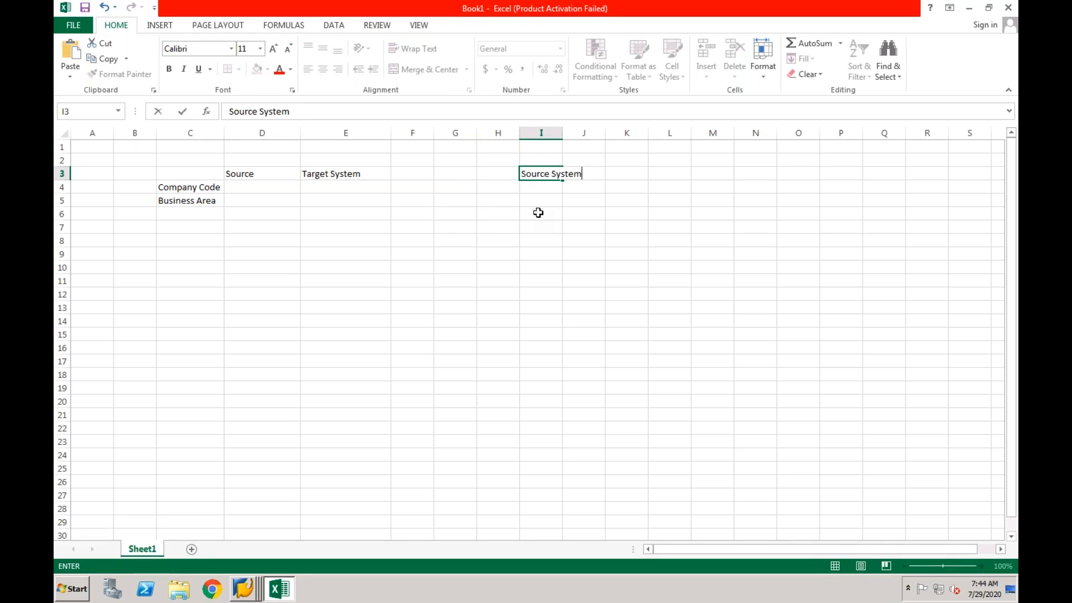
{"action": "key", "text": "Return"}
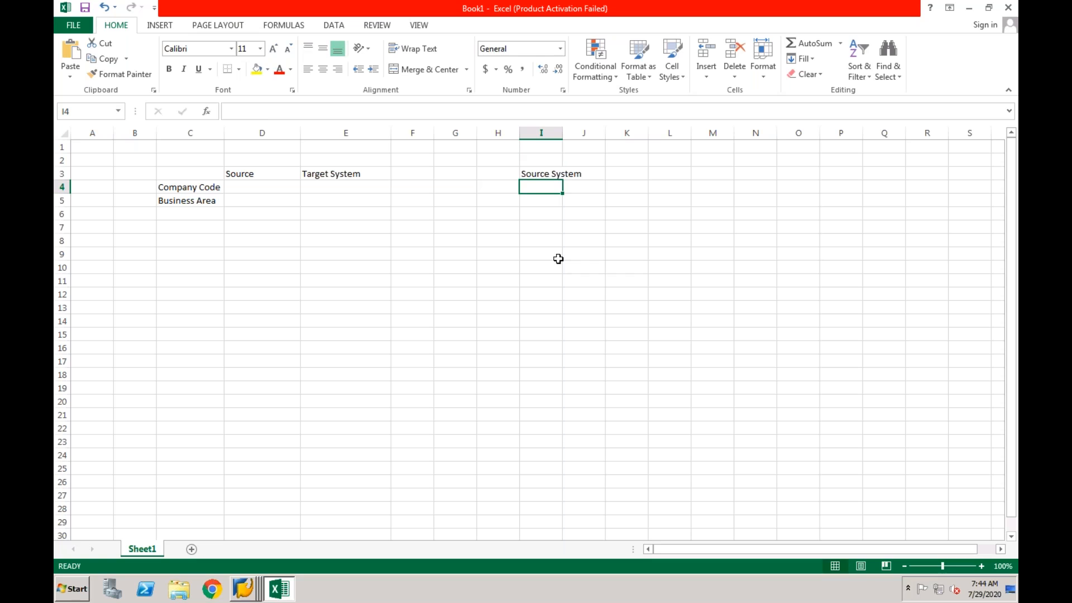
{"action": "type", "text": "ECC"}
{"action": "key", "text": "Return"}
{"action": "type", "text": "R/3"}
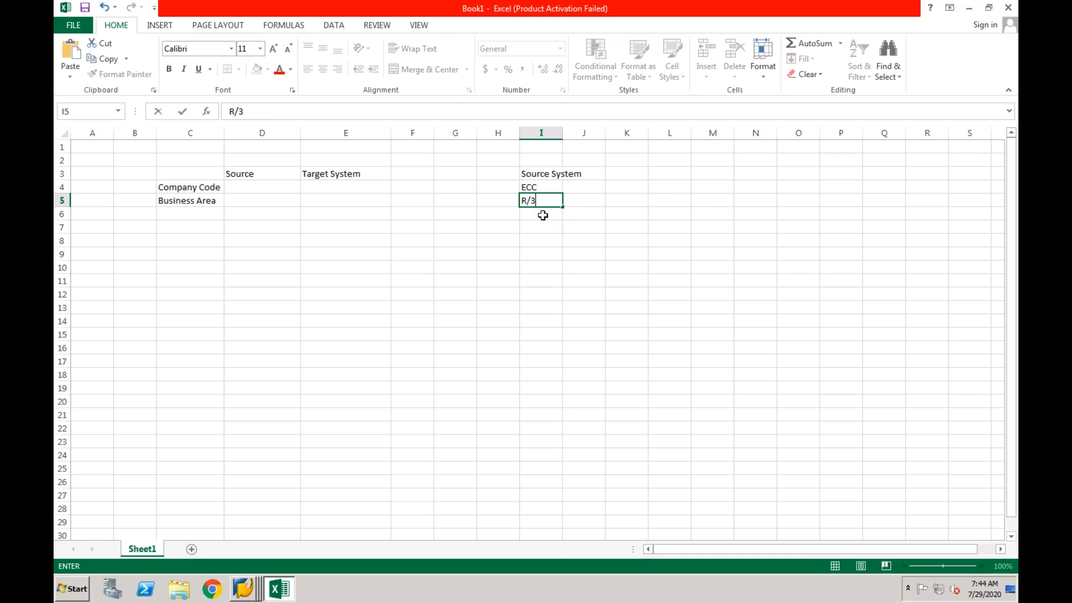
{"action": "key", "text": "Return"}
{"action": "type", "text": "Non SAP"}
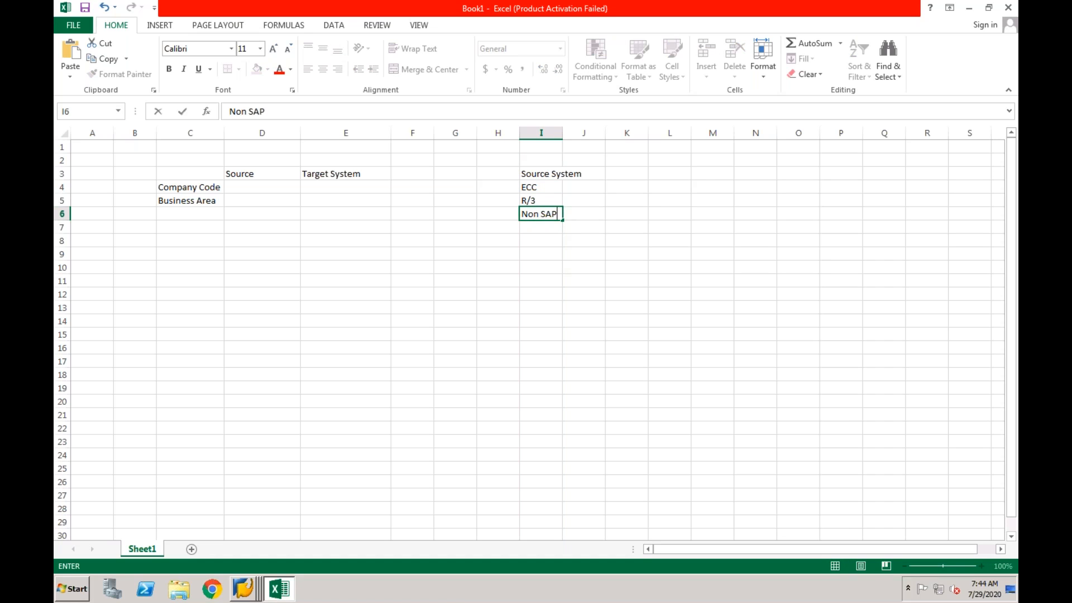
{"action": "key", "text": "Return"}
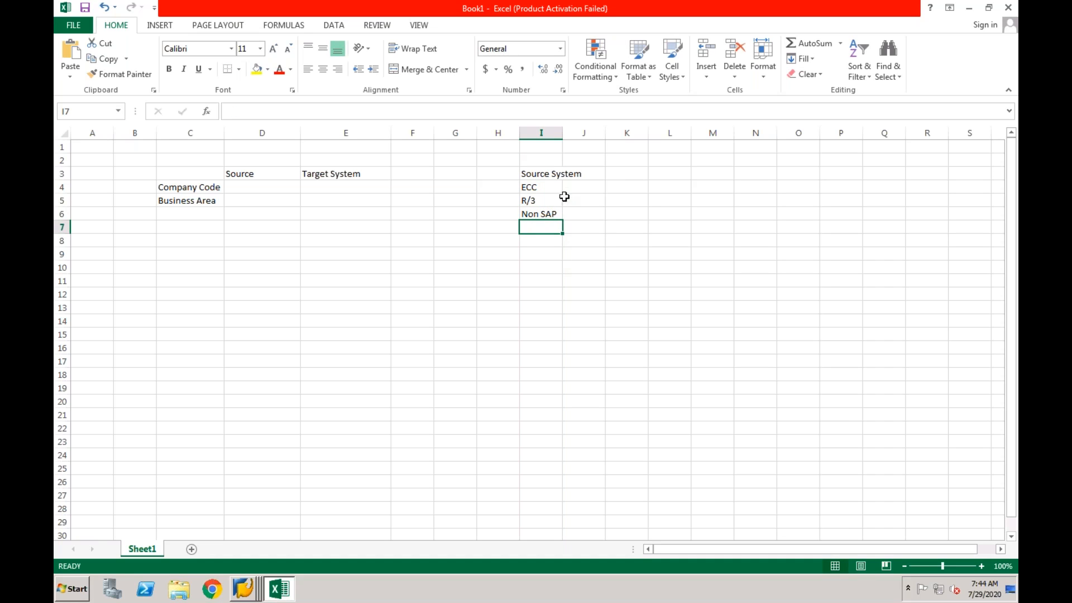
Step: Add a "Company Codes" heading in J3, enter 1000 for both ECC and R/3, and fit the column width to its contents
{"action": "left_click", "coordinate": [592, 177]}
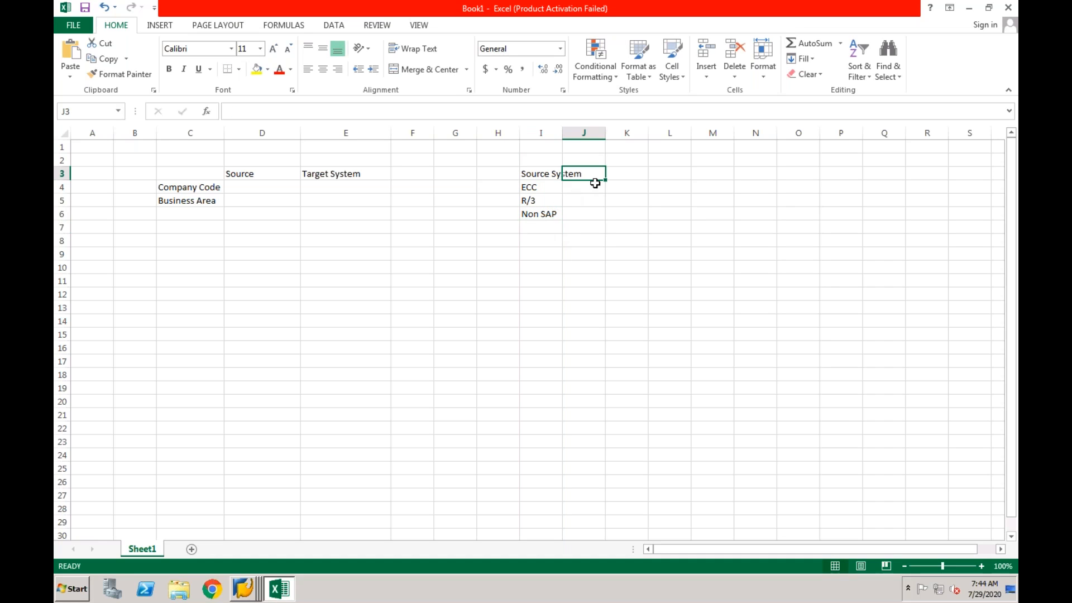
{"action": "type", "text": "Company Codes"}
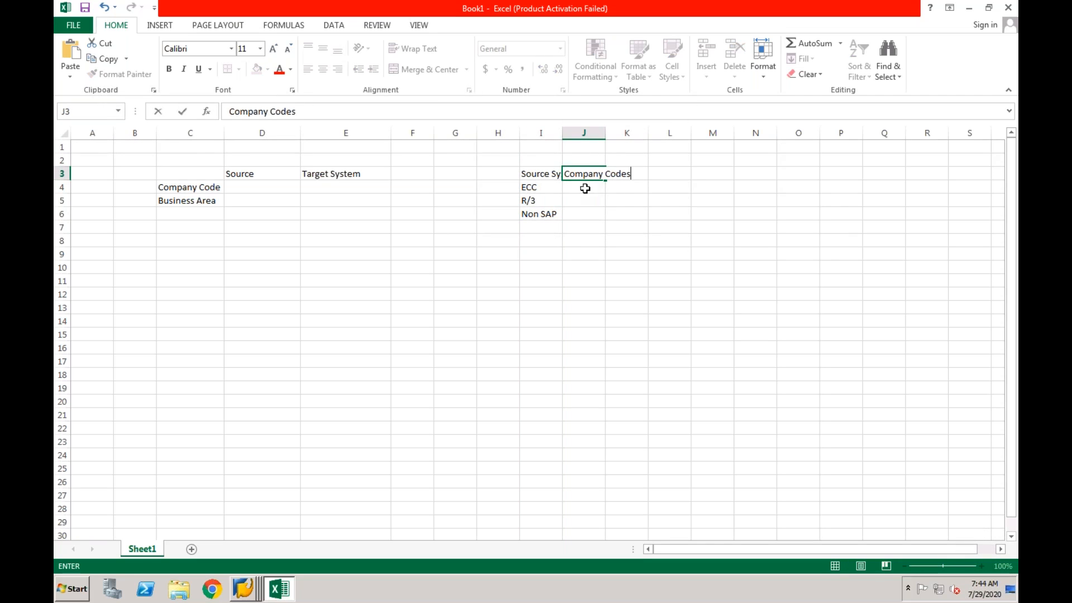
{"action": "key", "text": "Return"}
{"action": "type", "text": "1000"}
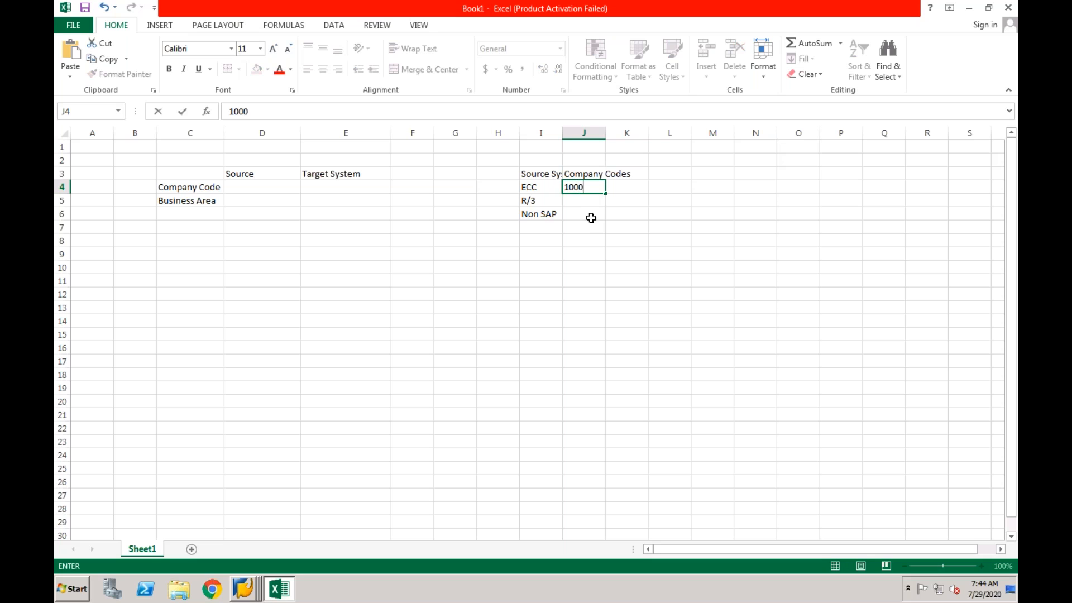
{"action": "left_click", "coordinate": [597, 204]}
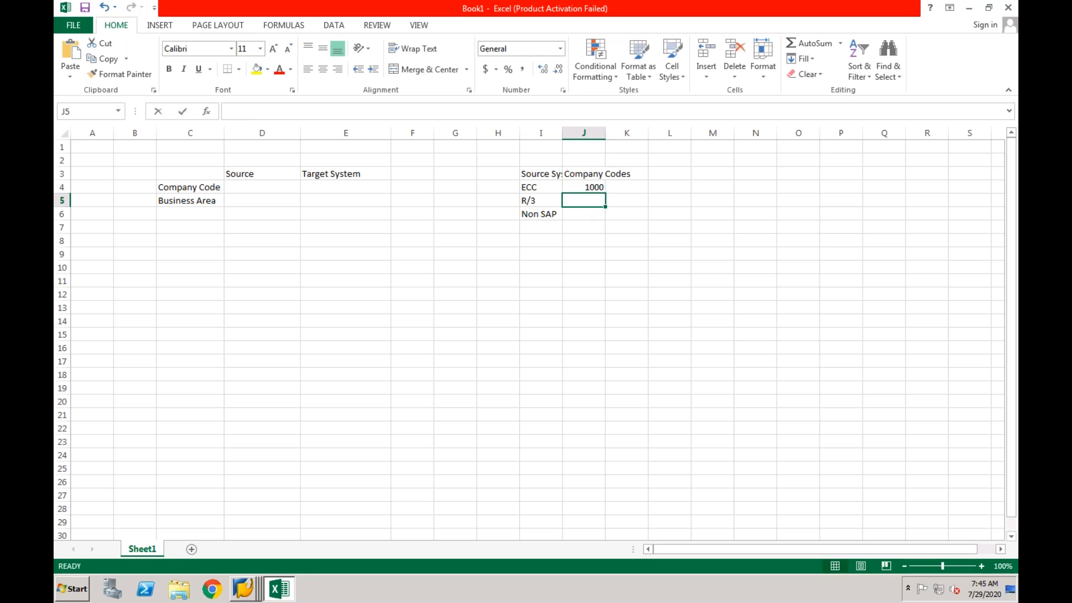
{"action": "type", "text": "1000"}
{"action": "left_click", "coordinate": [597, 292]}
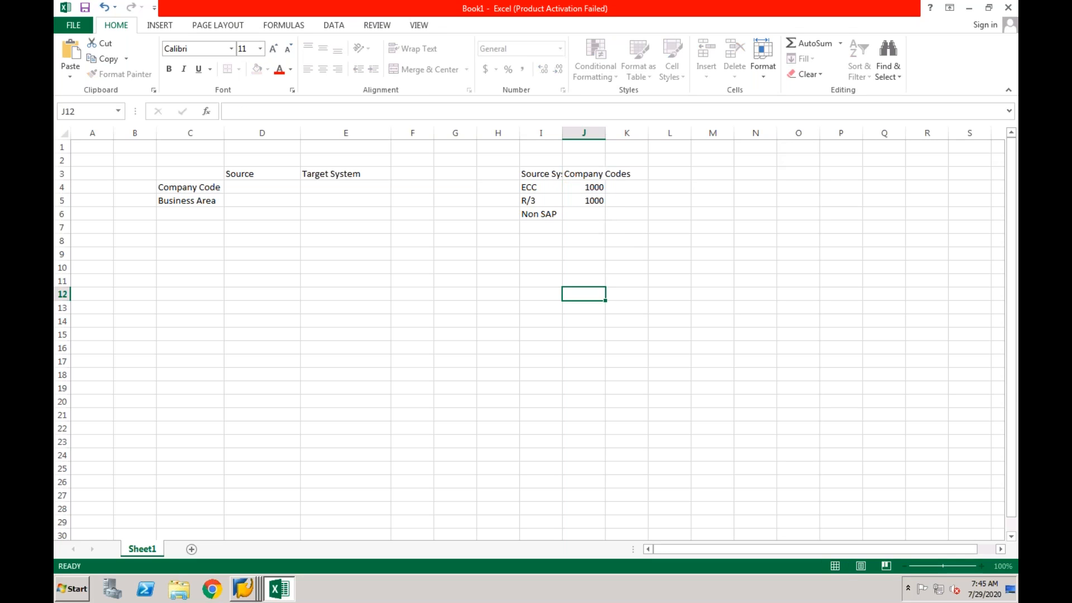
{"action": "double_click", "coordinate": [605, 133]}
Step: Add the heading "Central Finance" in cell K3 beside the Company Codes column
{"action": "left_click", "coordinate": [657, 173]}
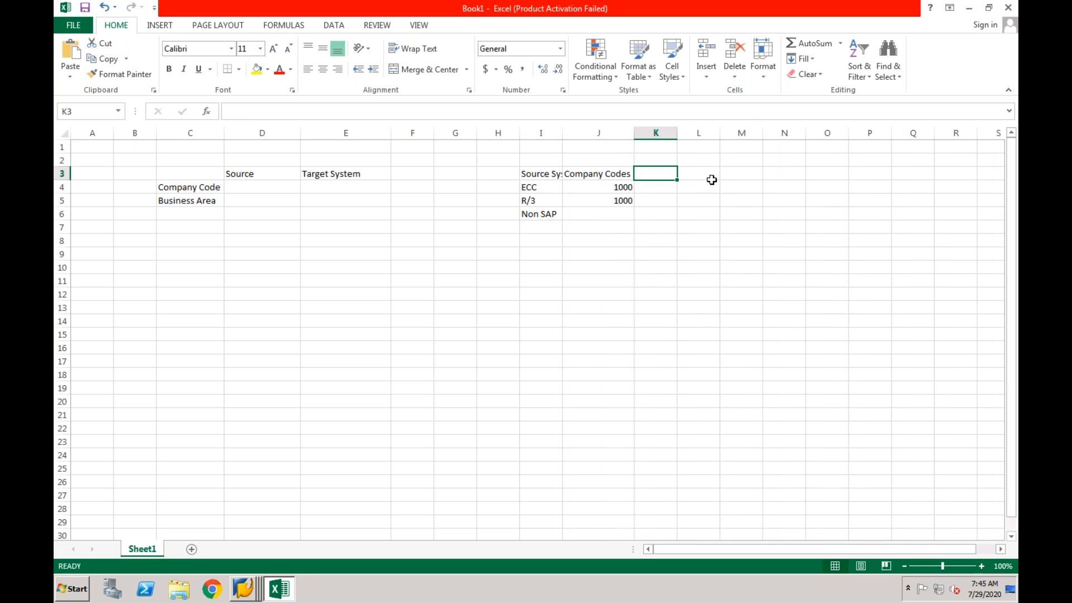
{"action": "type", "text": "Centr"}
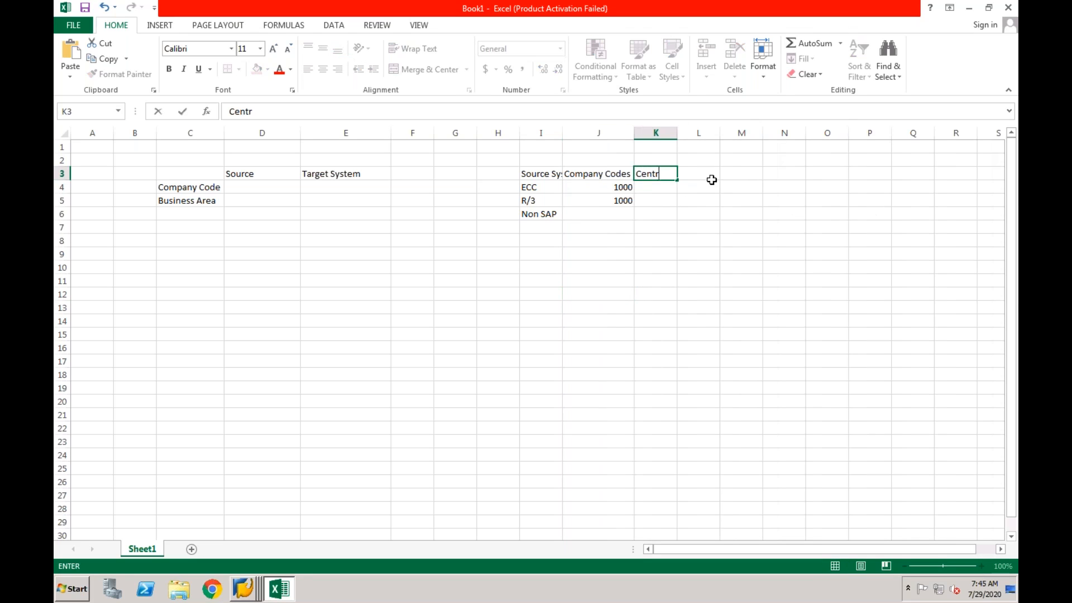
{"action": "type", "text": "al Finance"}
{"action": "left_click", "coordinate": [644, 186]}
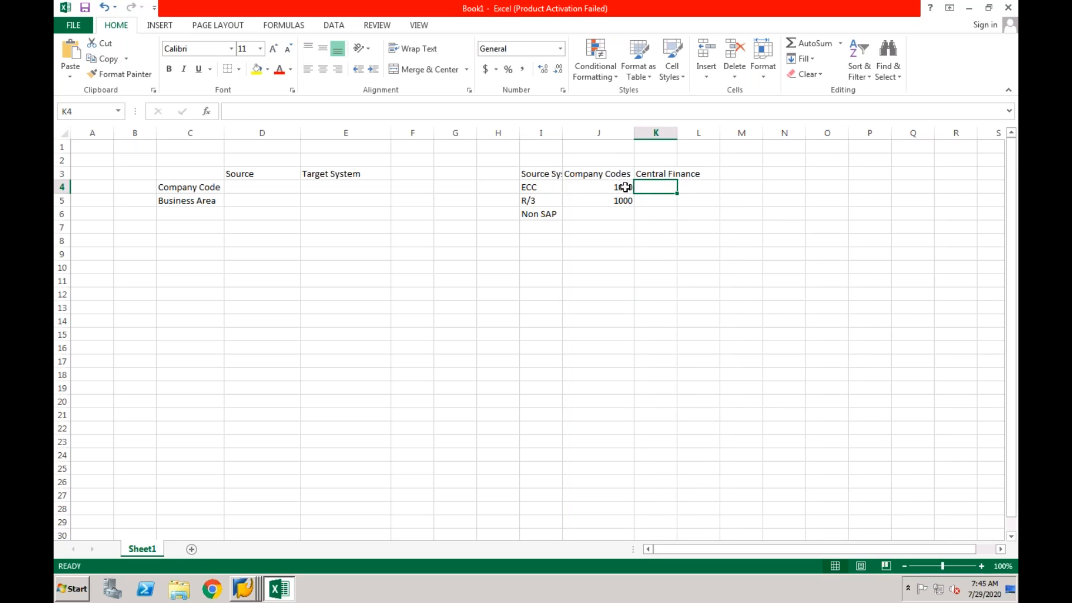
{"action": "left_click", "coordinate": [651, 202]}
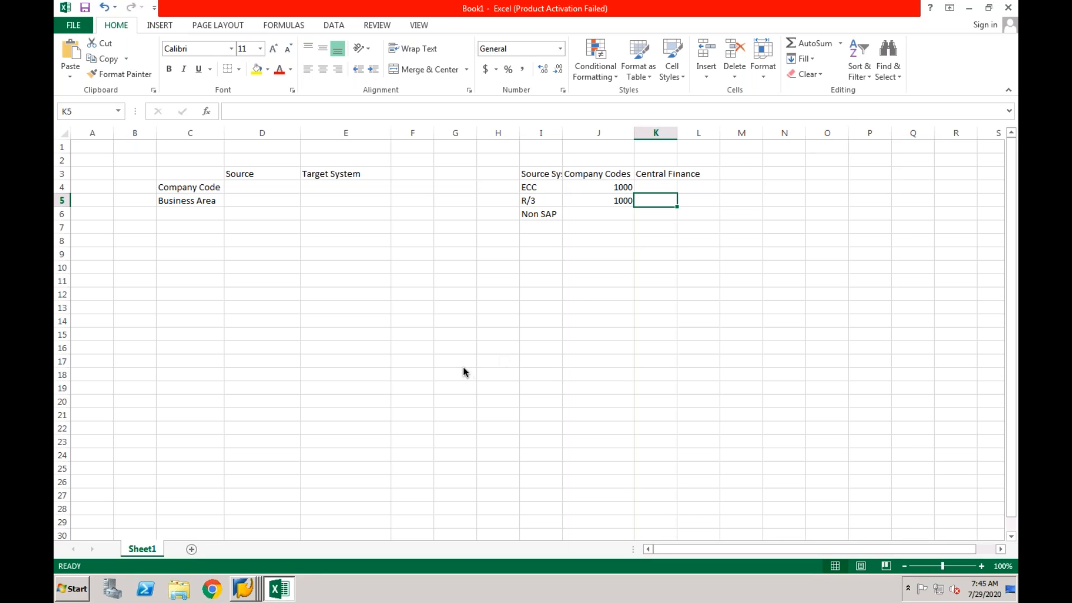
Step: Return to the new controlling area entry in SAP and adopt its basic data from company code CF01 using COArea = CCode
{"action": "mouse_move", "coordinate": [242, 590]}
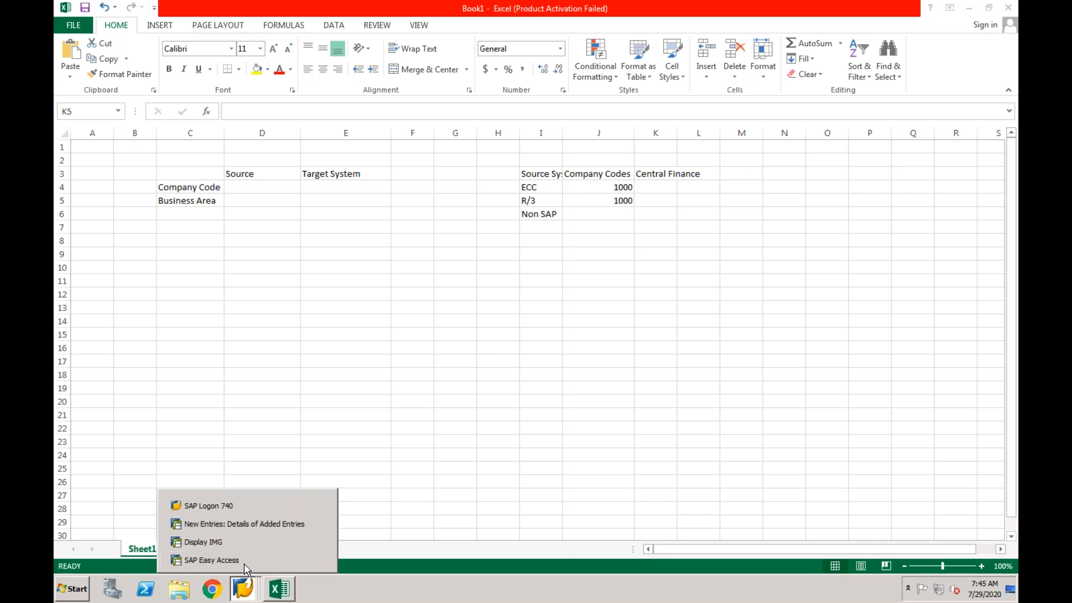
{"action": "left_click", "coordinate": [246, 524]}
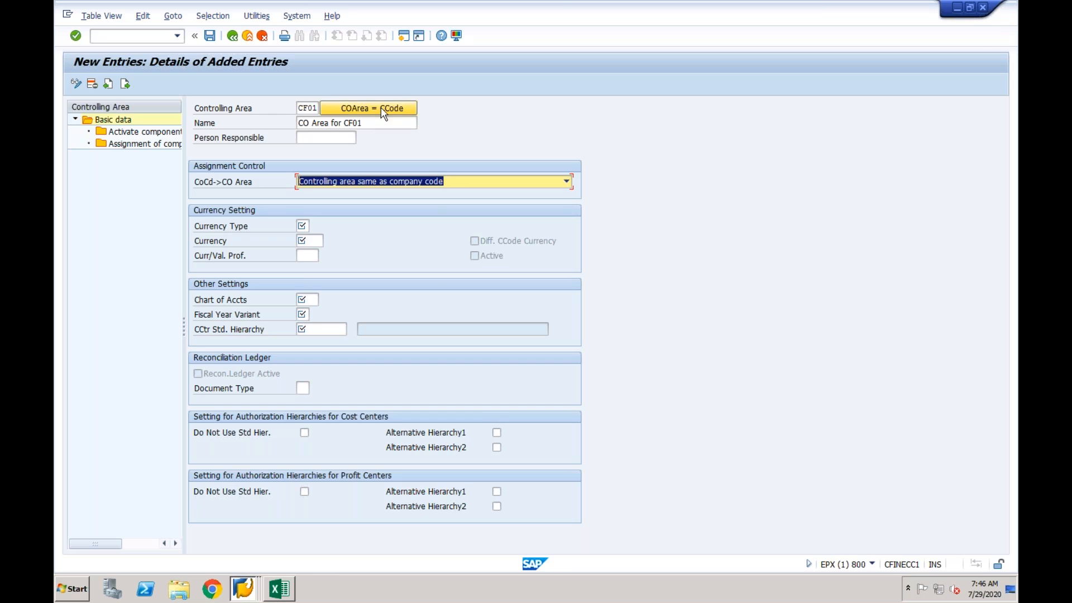
{"action": "left_click", "coordinate": [386, 108]}
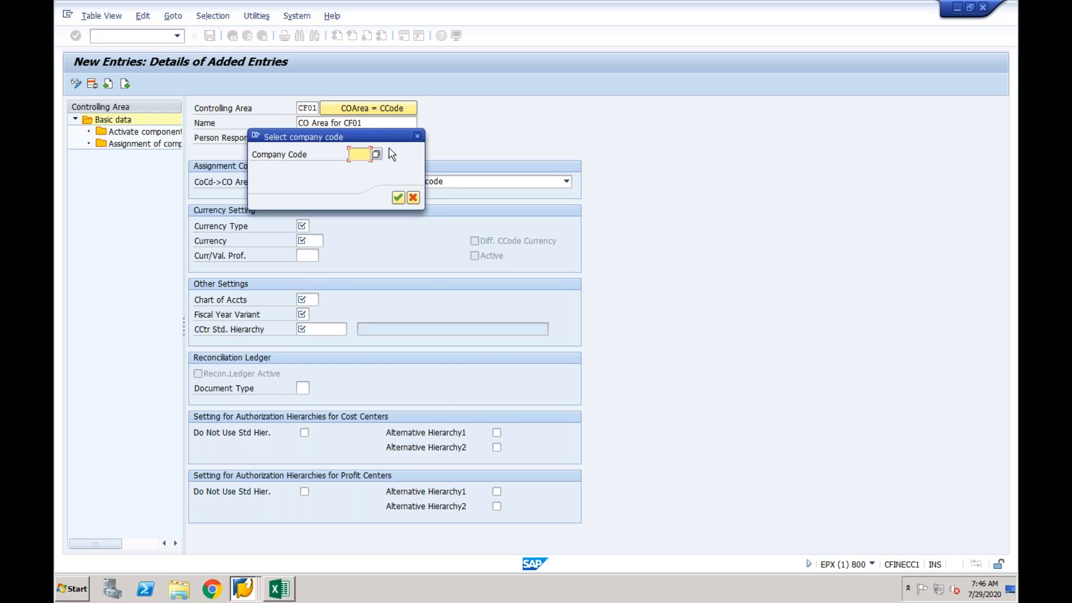
{"action": "type", "text": "CF01"}
{"action": "key", "text": "Return"}
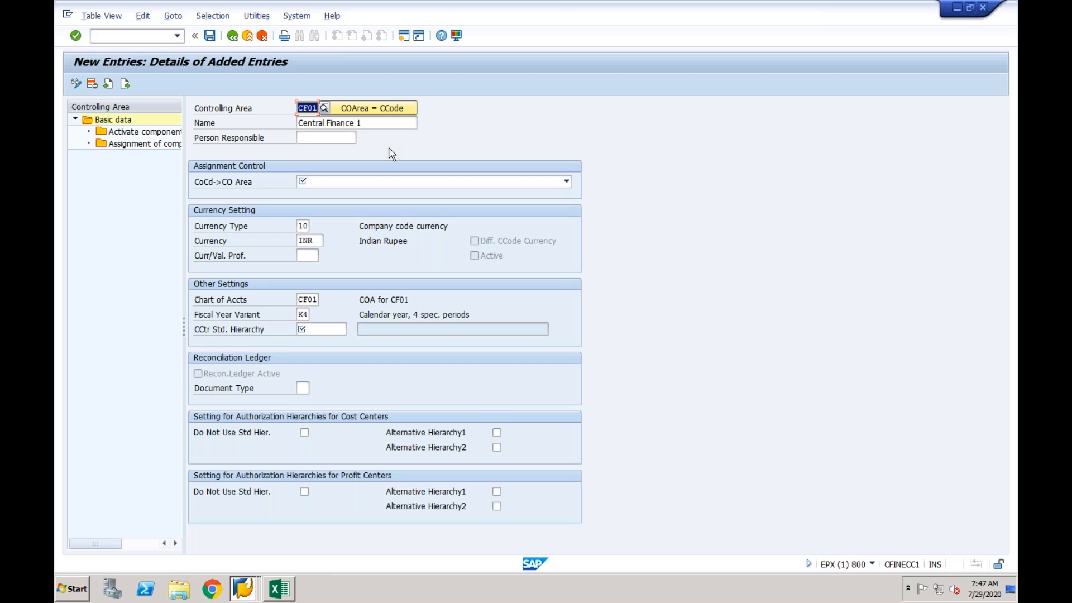
Step: Set assignment control to "Controlling area same as company code" and create CF01 as the cost center standard hierarchy
{"action": "left_click", "coordinate": [391, 186]}
{"action": "left_click", "coordinate": [371, 190]}
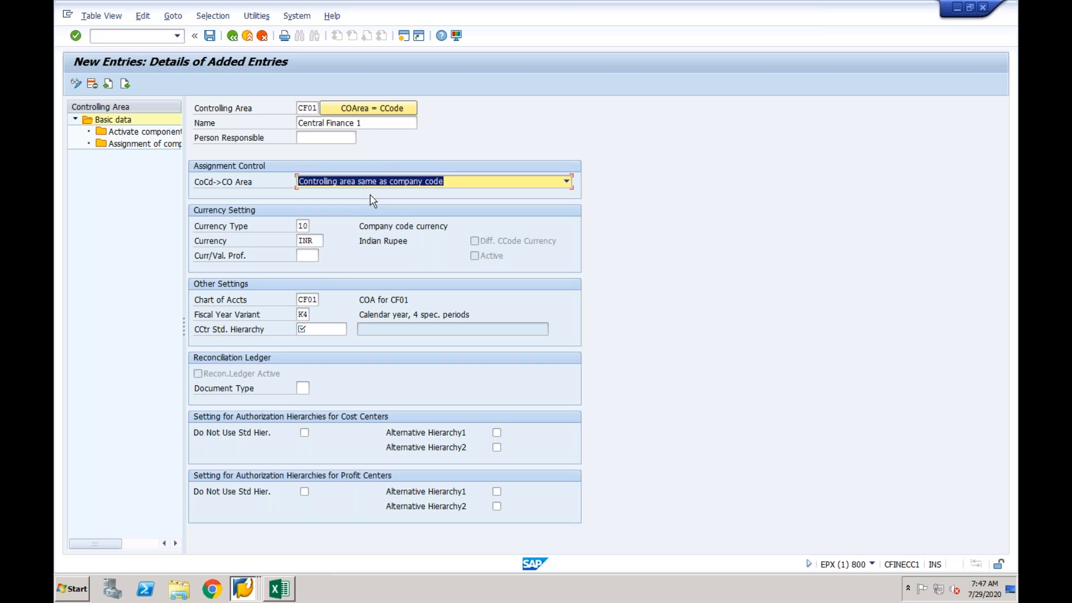
{"action": "left_click", "coordinate": [317, 328]}
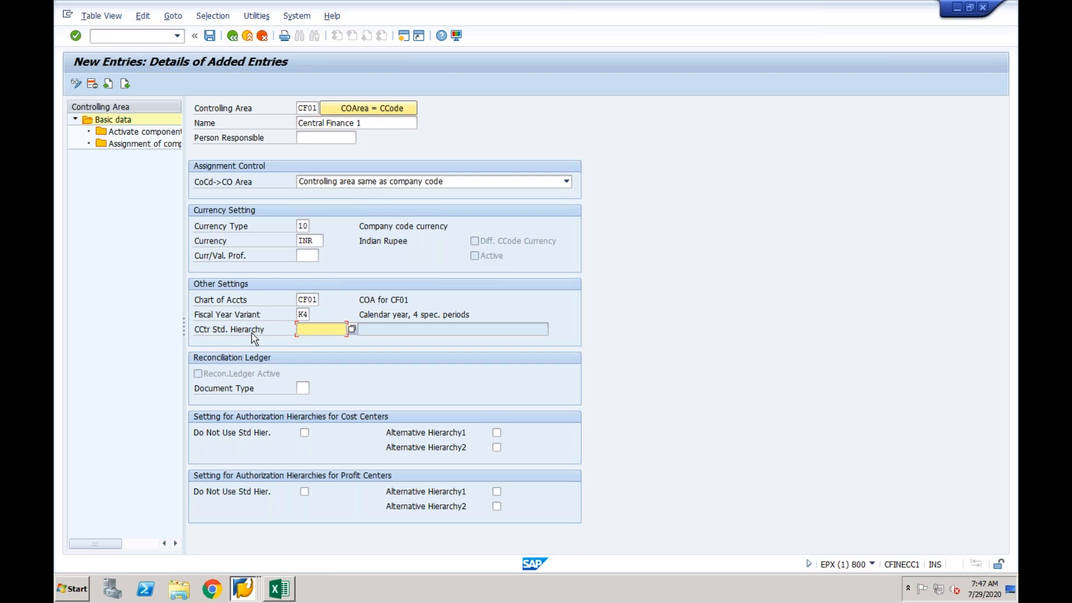
{"action": "type", "text": "CF01"}
{"action": "key", "text": "Return"}
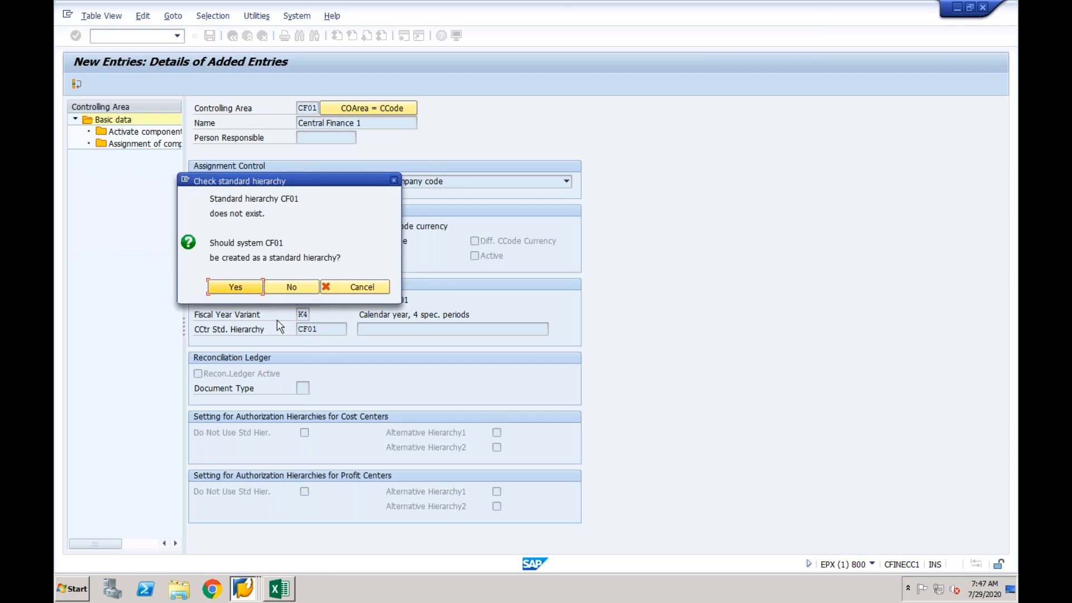
{"action": "left_click", "coordinate": [247, 287]}
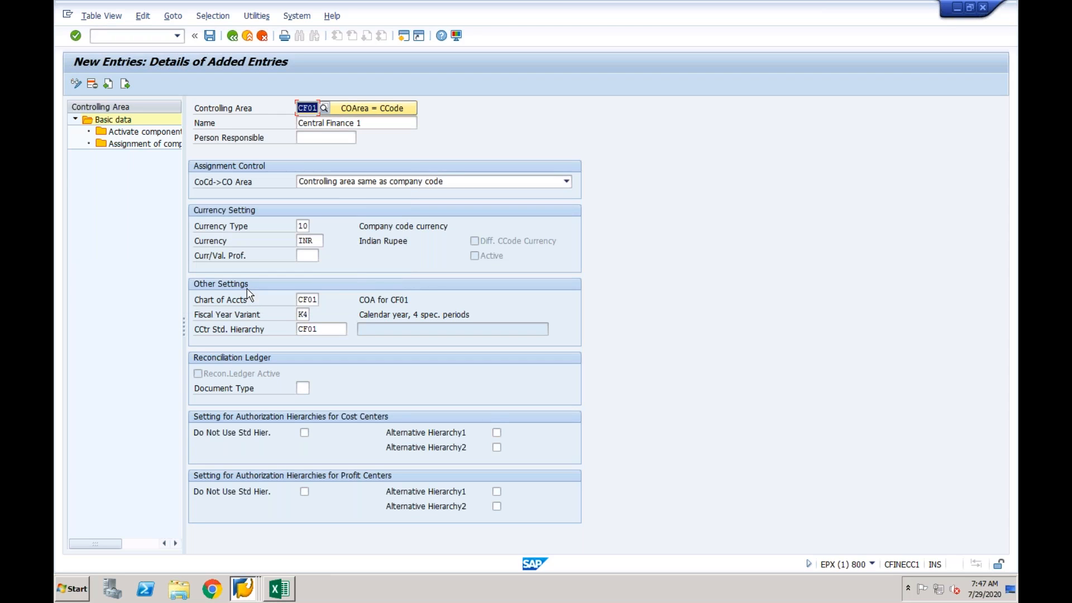
Step: Save controlling area CF01 to customizing request EPXK900311, agreeing to create its standard hierarchy
{"action": "left_click", "coordinate": [210, 36]}
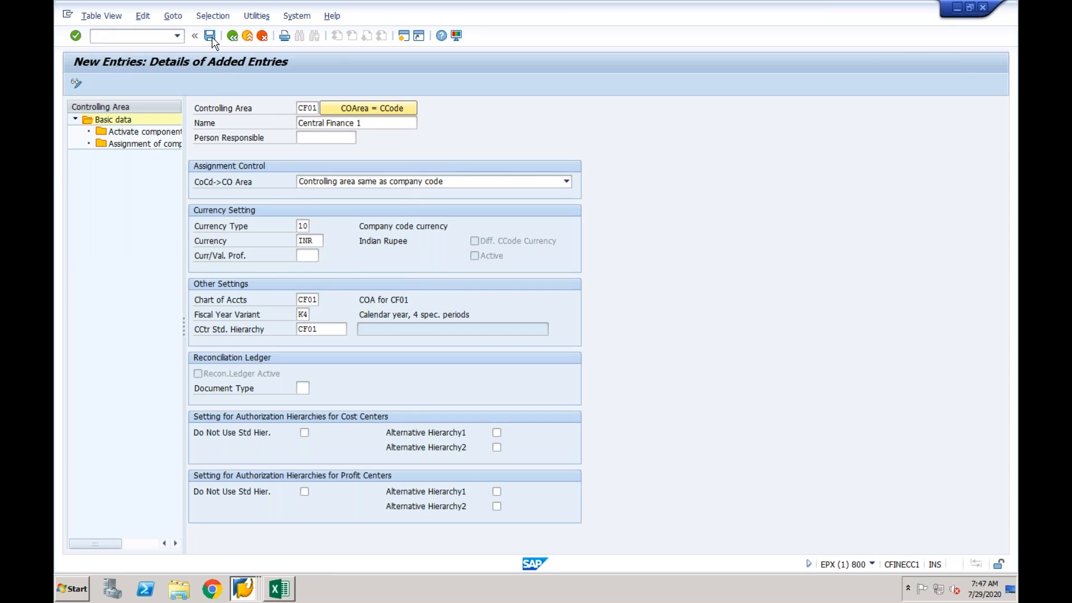
{"action": "left_click", "coordinate": [237, 287]}
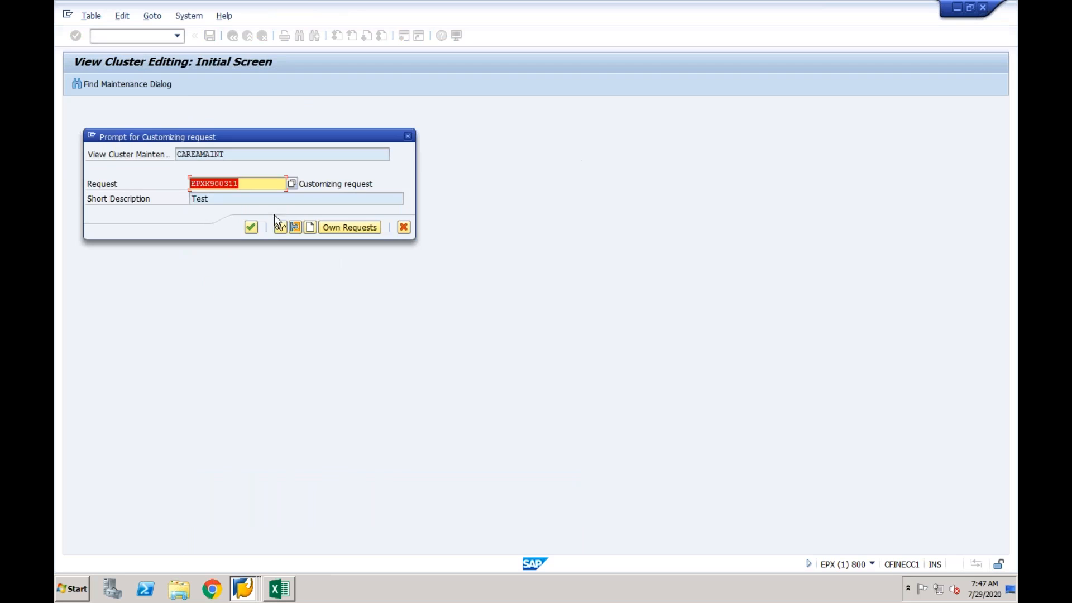
{"action": "left_click", "coordinate": [251, 227]}
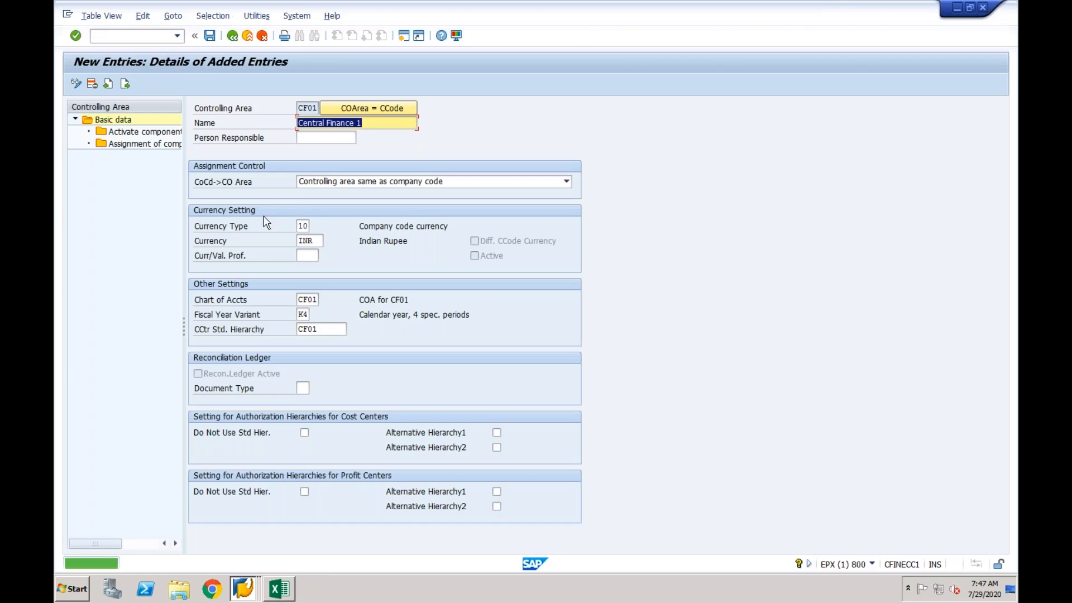
Step: Assign company code CF01 to controlling area CF01 and save the assignment
{"action": "double_click", "coordinate": [171, 146]}
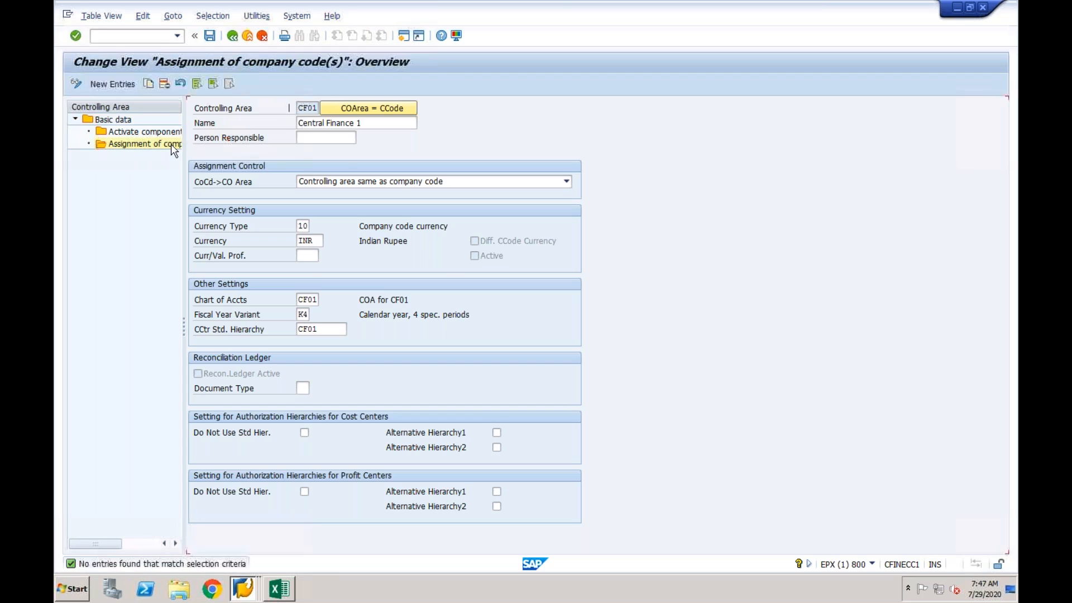
{"action": "left_click", "coordinate": [114, 84]}
{"action": "type", "text": "CF01"}
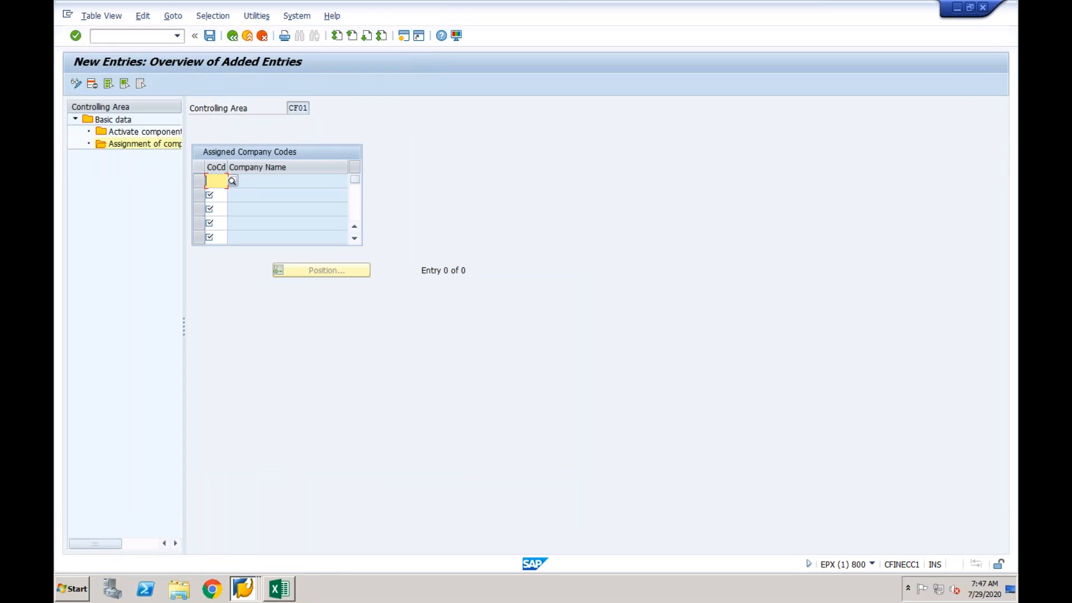
{"action": "key", "text": "Return"}
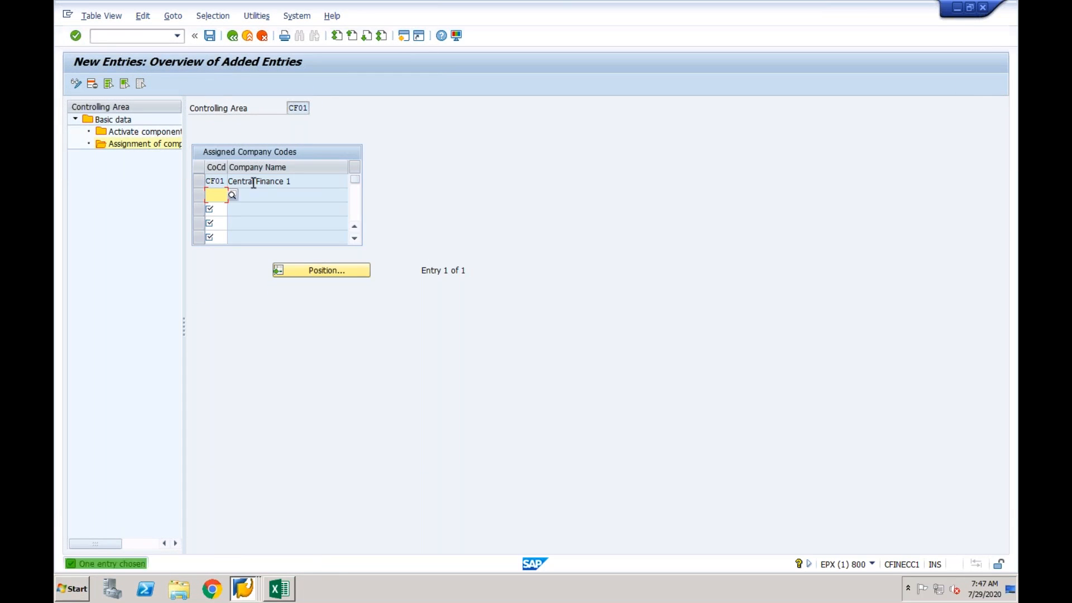
{"action": "left_click", "coordinate": [211, 38]}
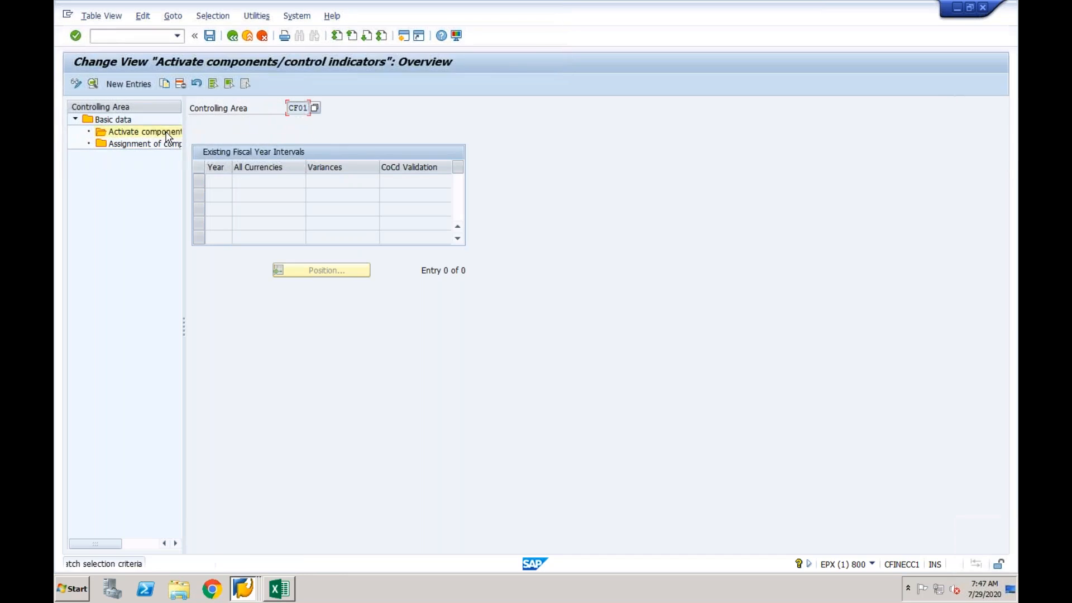
Step: Add a component activation entry for controlling area CF01 from fiscal year 2020, with Cost Centers set to Component active, and save it
{"action": "left_click", "coordinate": [140, 83]}
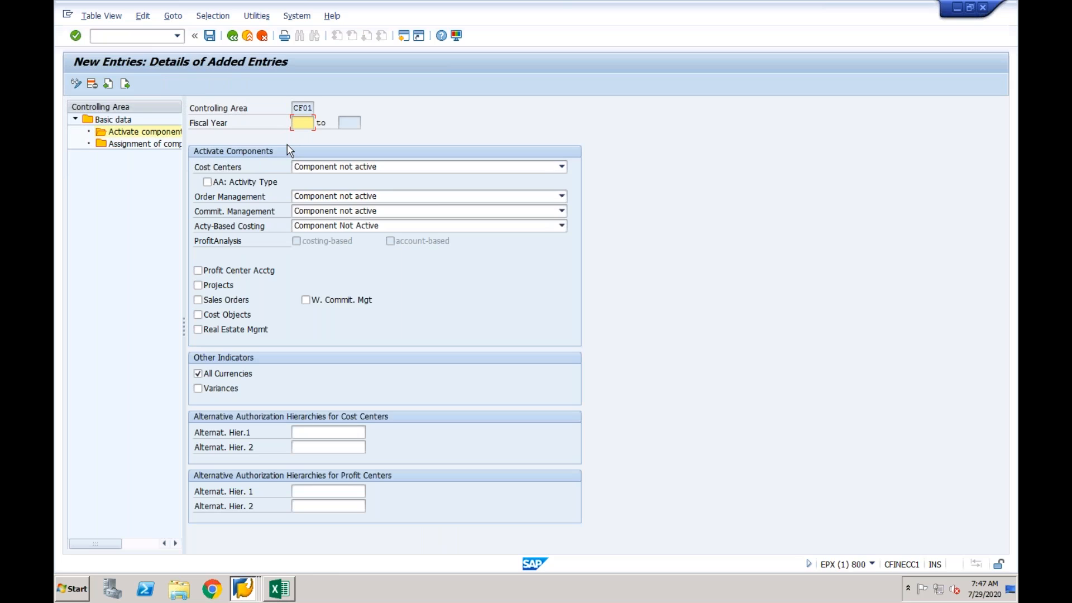
{"action": "type", "text": "2020"}
{"action": "left_click", "coordinate": [371, 168]}
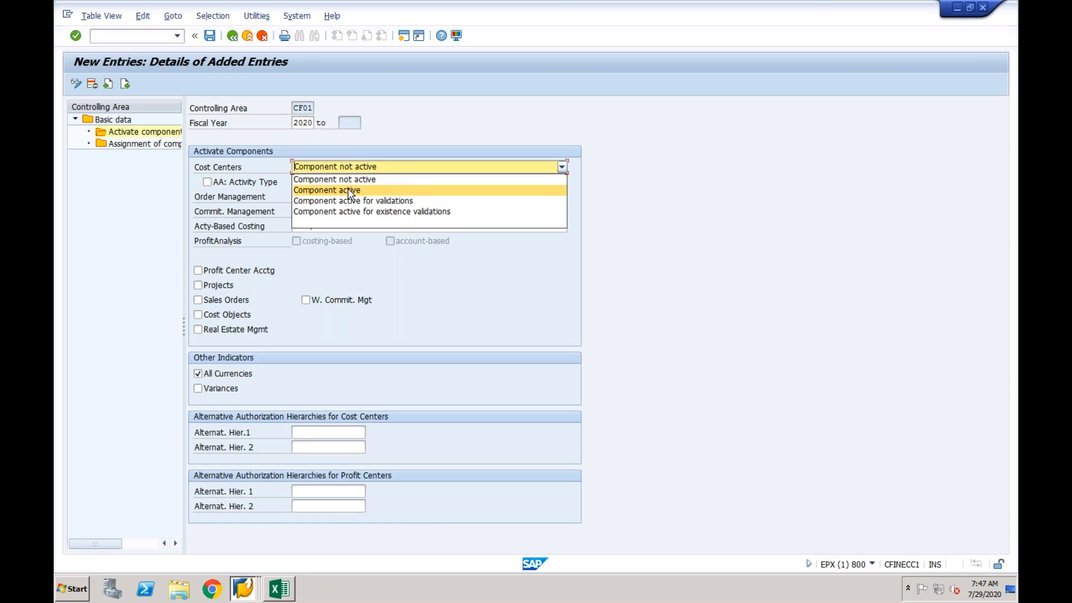
{"action": "left_click", "coordinate": [349, 190]}
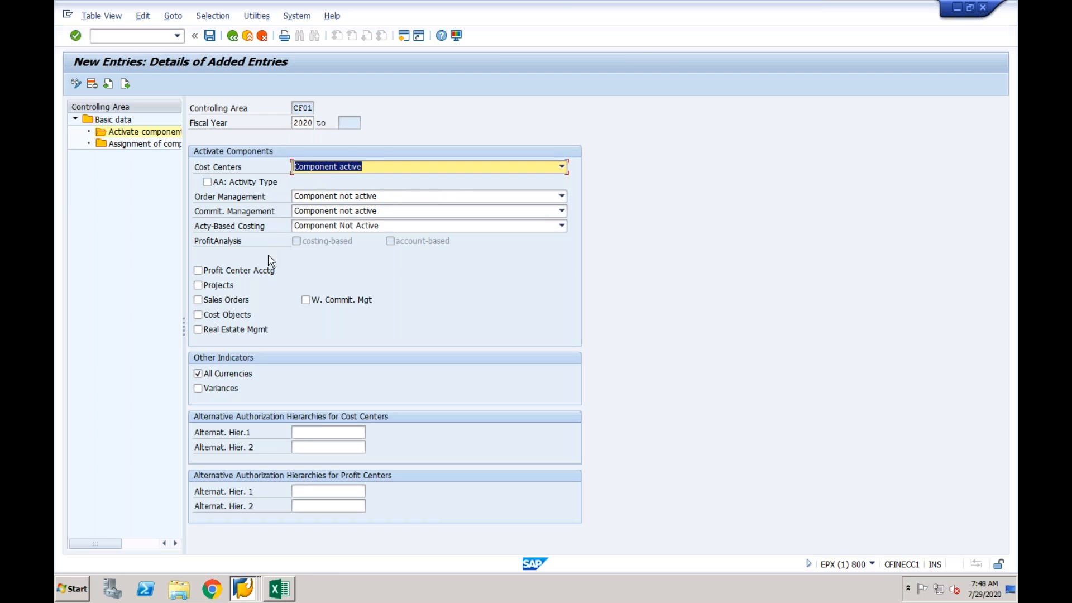
{"action": "left_click", "coordinate": [210, 37]}
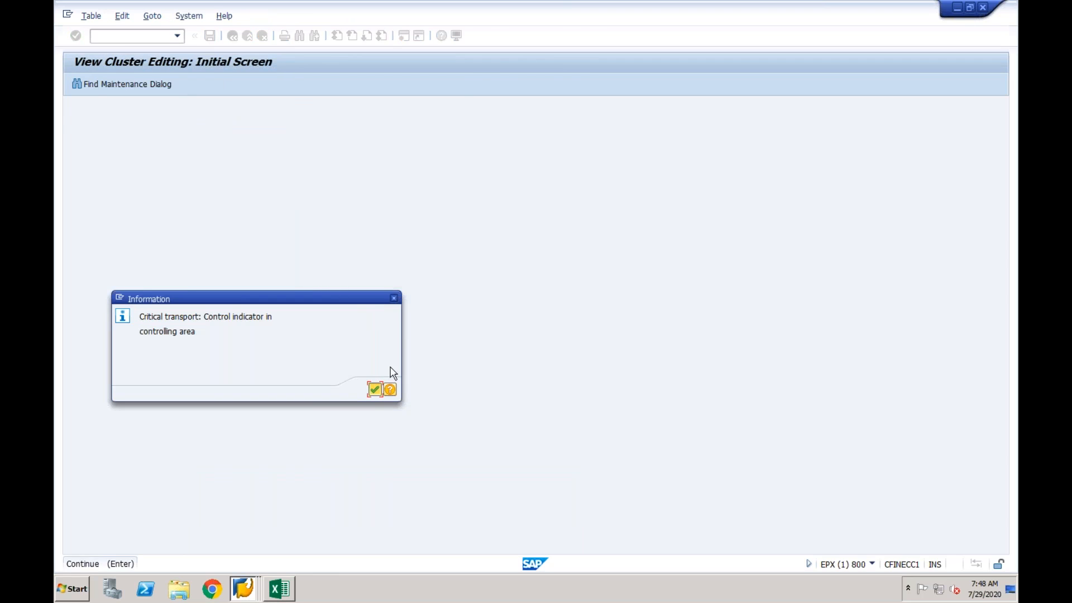
{"action": "left_click", "coordinate": [375, 391]}
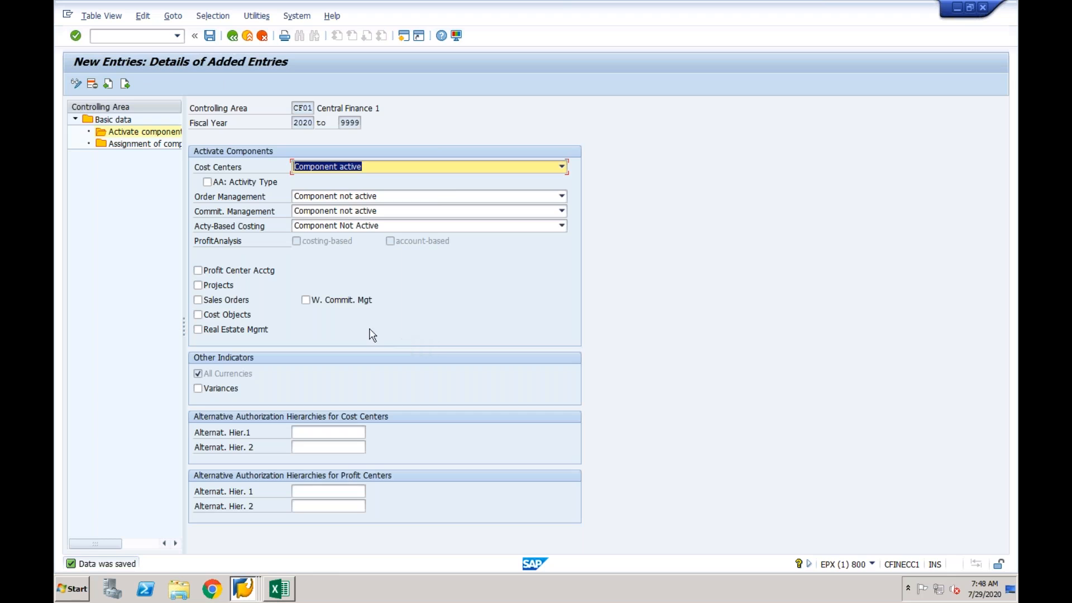
{"action": "left_click", "coordinate": [232, 37]}
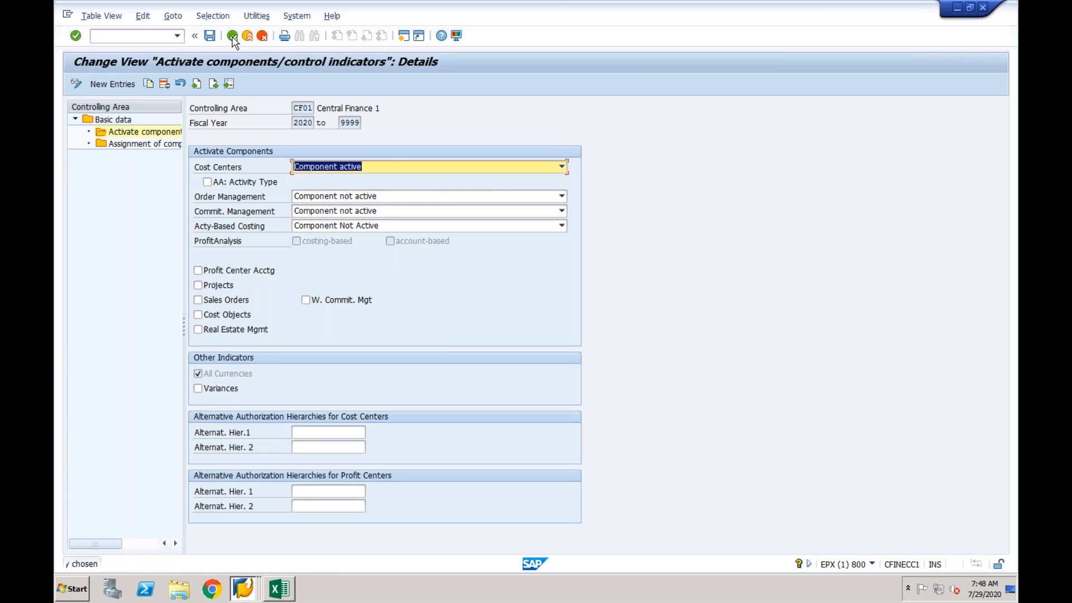
{"action": "left_click", "coordinate": [247, 37]}
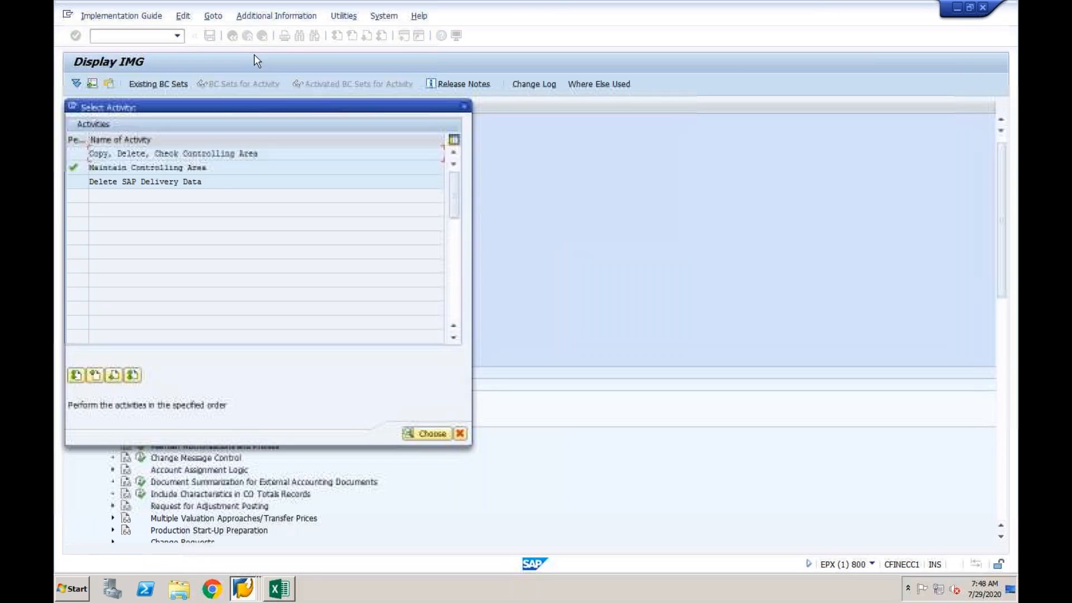
{"action": "left_click", "coordinate": [465, 108]}
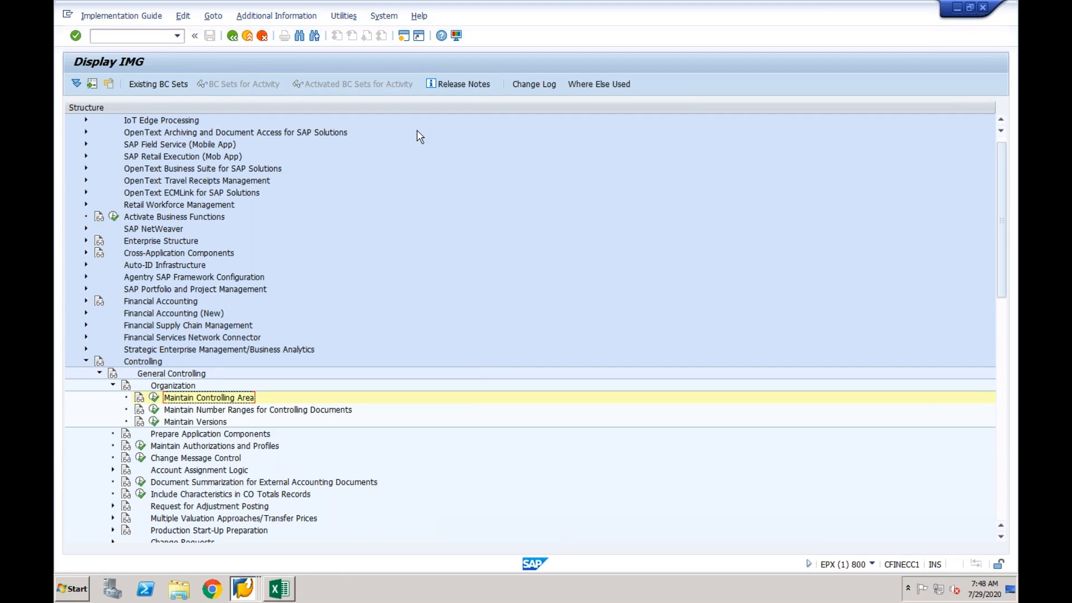
Step: Reopen Maintain Controlling Area, locate controlling area CF01 and display its component activation and control indicator details
{"action": "left_click", "coordinate": [154, 398]}
{"action": "double_click", "coordinate": [169, 169]}
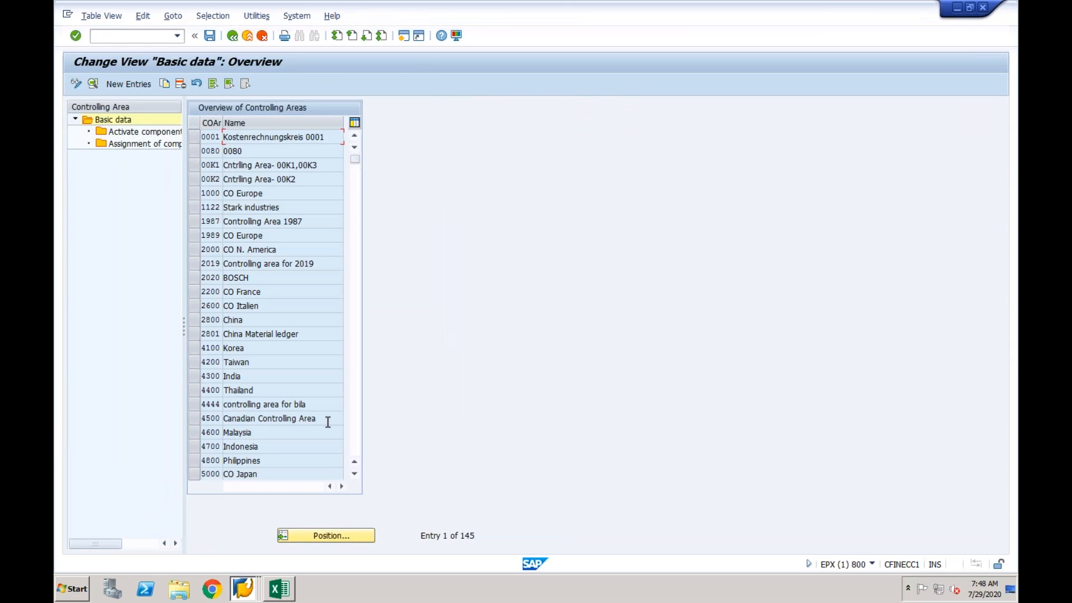
{"action": "left_click", "coordinate": [330, 535]}
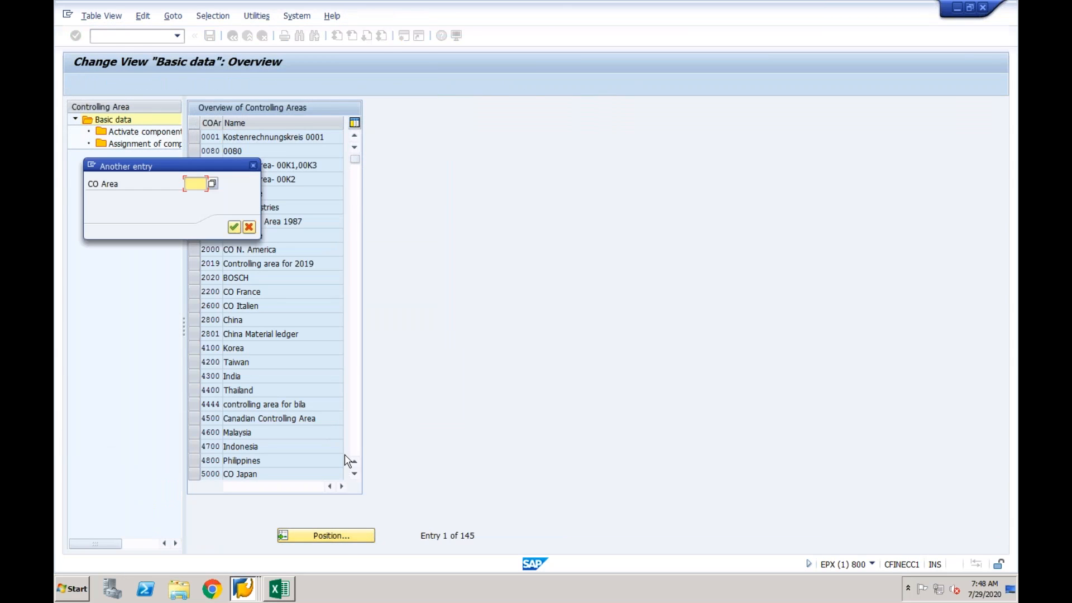
{"action": "type", "text": "cf0"}
{"action": "key", "text": "Return"}
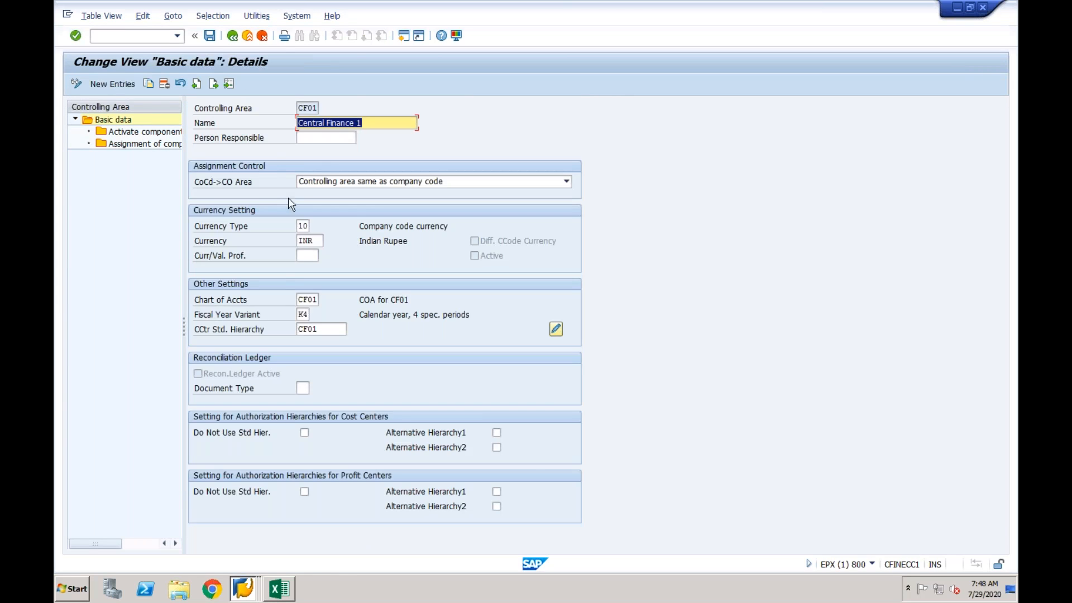
{"action": "double_click", "coordinate": [146, 132]}
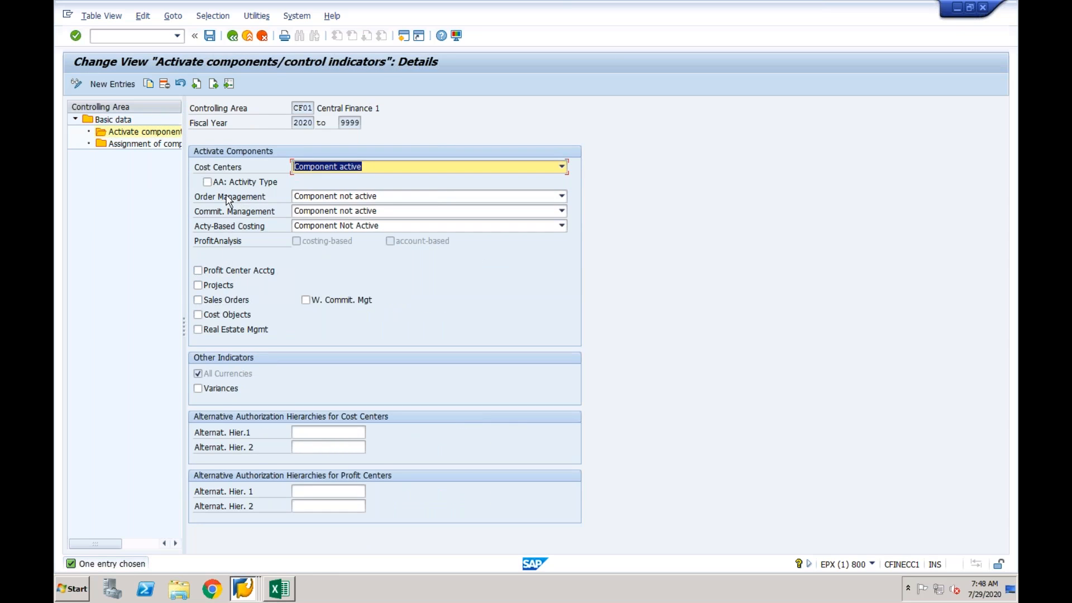
Step: Set Order Management to Component active for CF01, save to customizing request EPXK900311 and return to the implementation guide
{"action": "left_click", "coordinate": [562, 196]}
{"action": "left_click", "coordinate": [332, 220]}
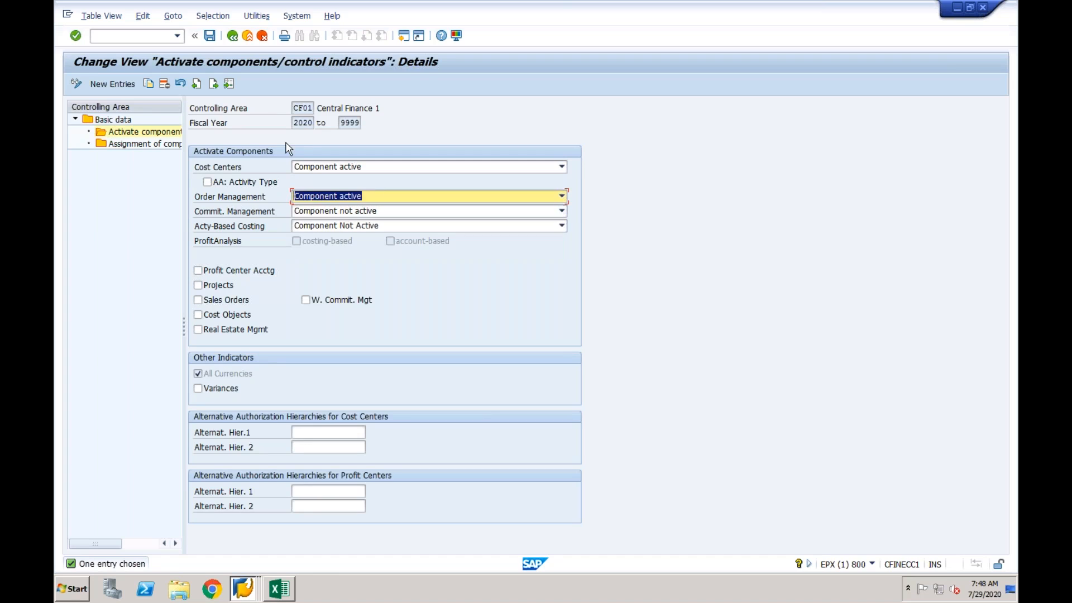
{"action": "left_click", "coordinate": [210, 35]}
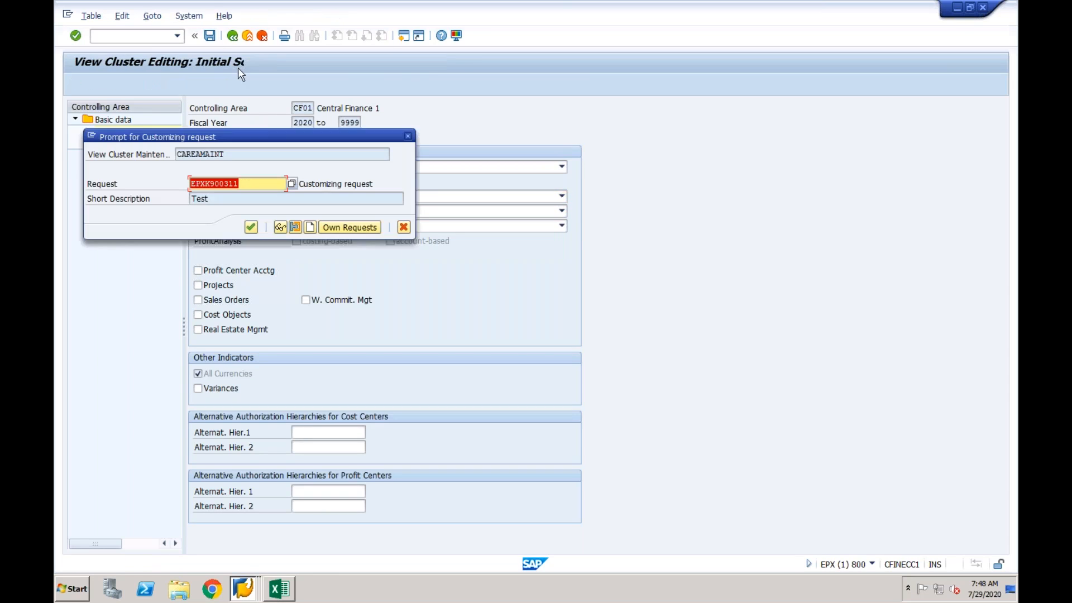
{"action": "left_click", "coordinate": [250, 227]}
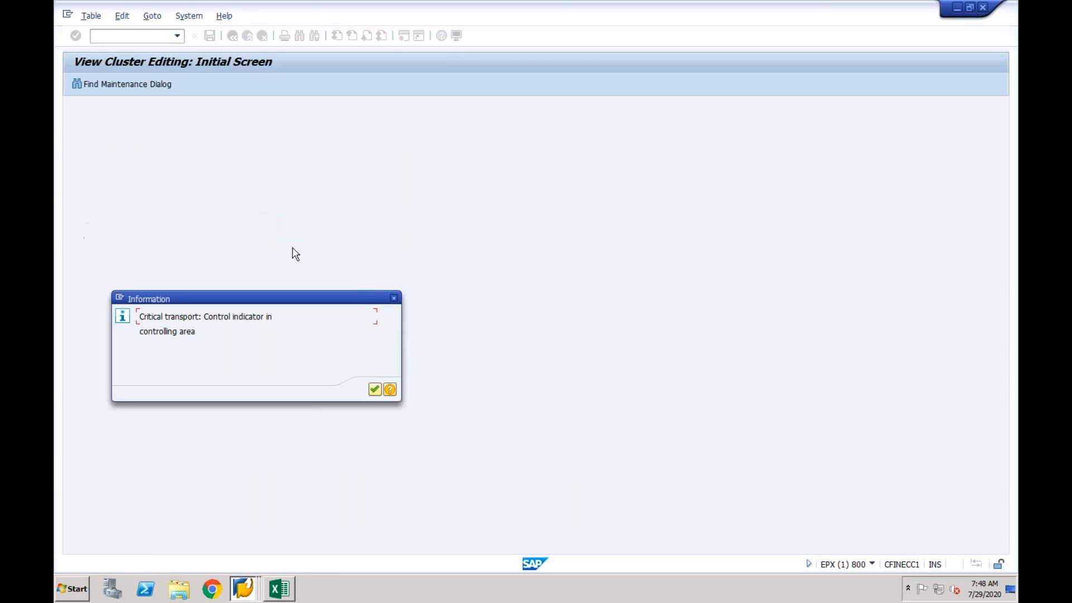
{"action": "left_click", "coordinate": [375, 390]}
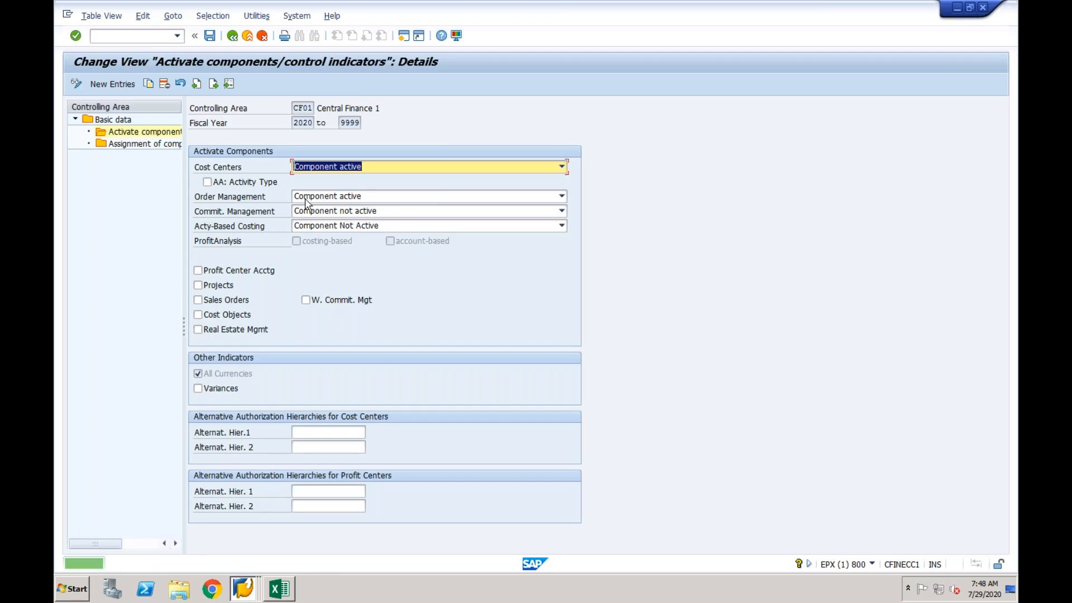
{"action": "left_click", "coordinate": [247, 36]}
{"action": "left_click", "coordinate": [464, 108]}
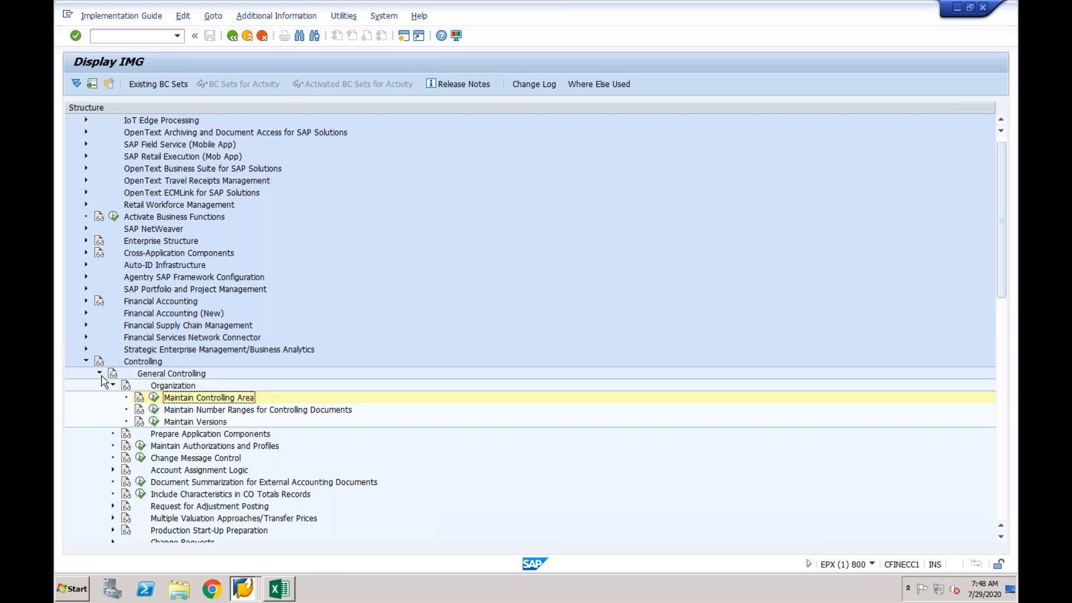
Step: Open Define Ledgers for General Ledger Accounting under Financial Accounting (New) in the global settings for ledgers
{"action": "left_click", "coordinate": [86, 314]}
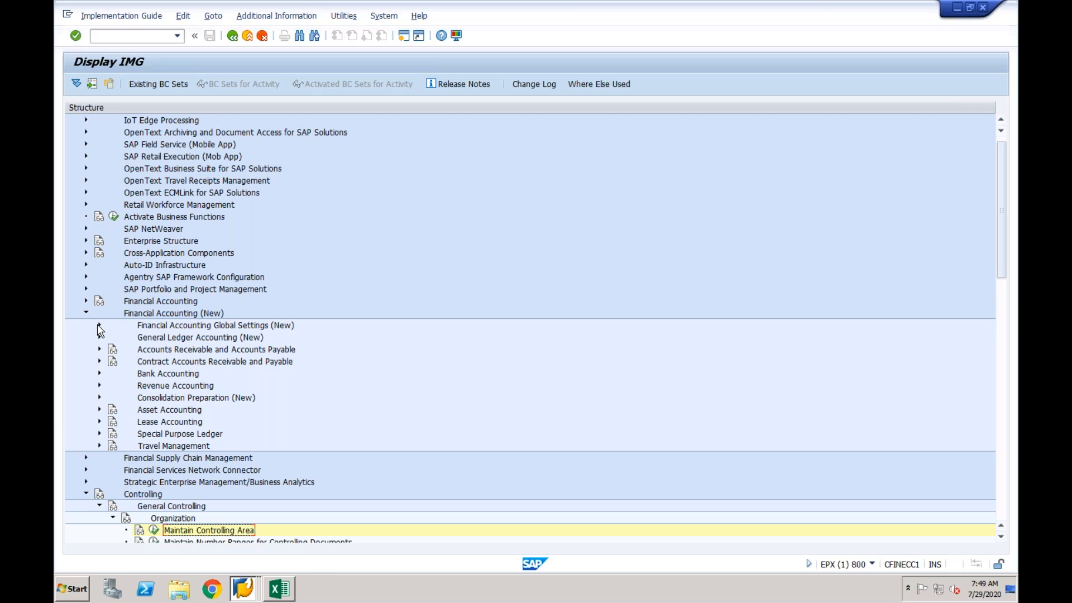
{"action": "left_click", "coordinate": [99, 326]}
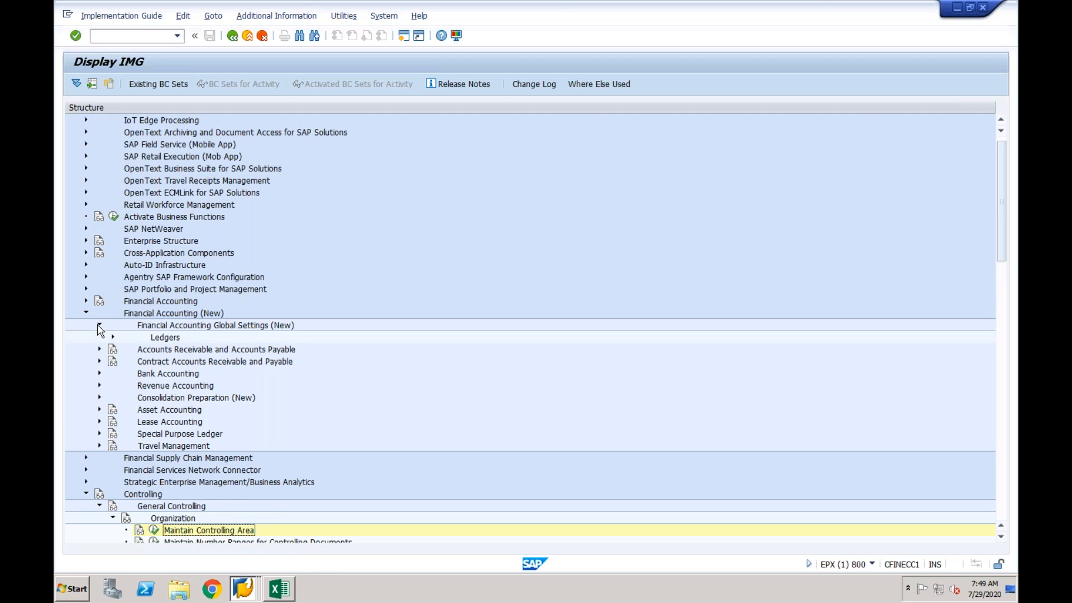
{"action": "left_click", "coordinate": [112, 338]}
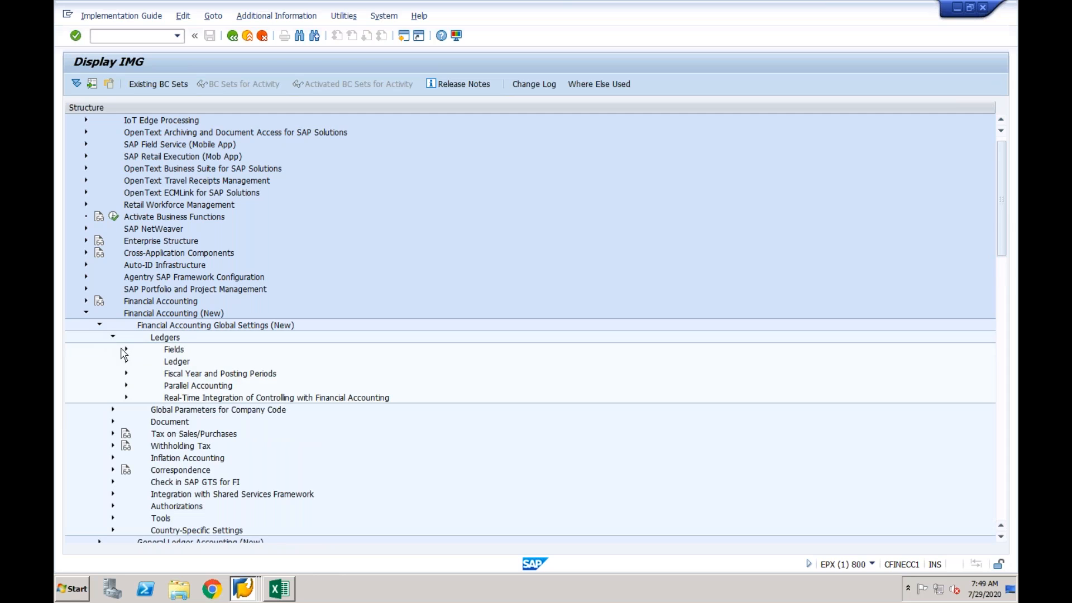
{"action": "left_click", "coordinate": [126, 362]}
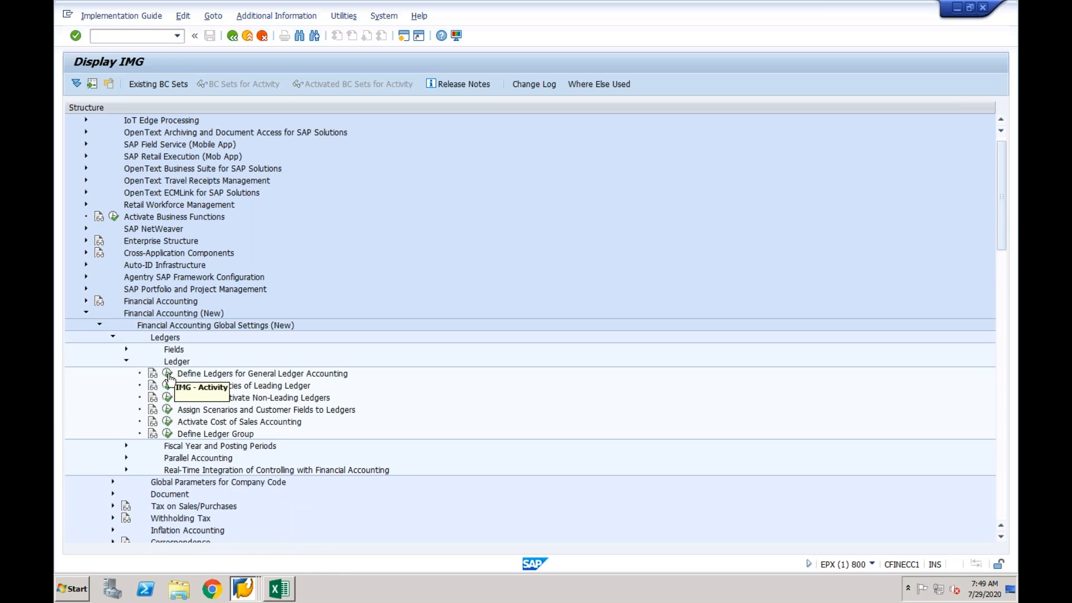
{"action": "left_click", "coordinate": [167, 374]}
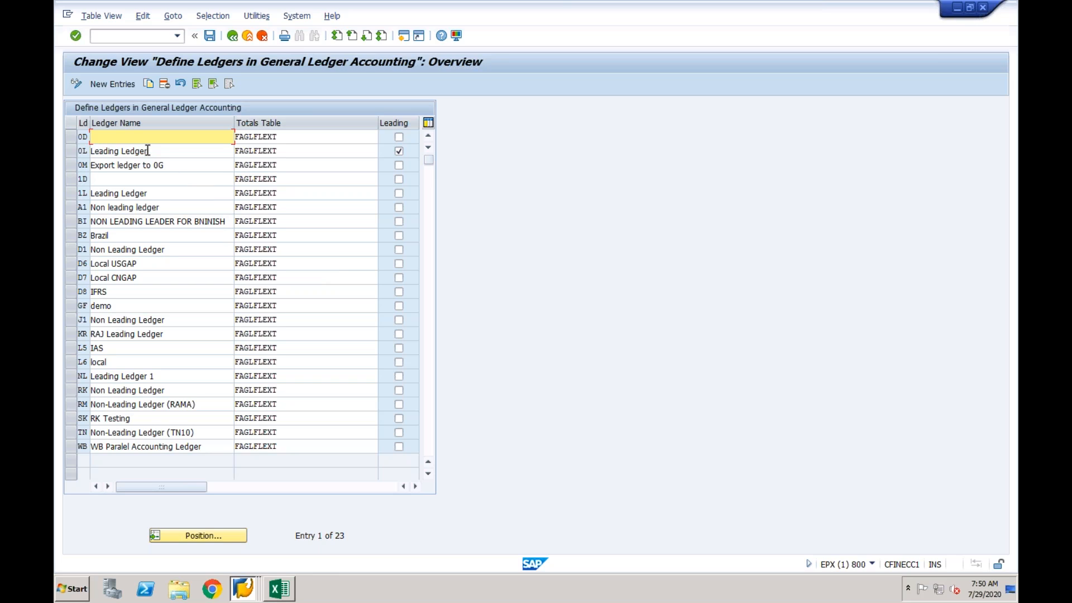
Step: Add a new non-leading ledger IF named IFRS with totals table FAGLFLEXT
{"action": "left_click", "coordinate": [165, 155]}
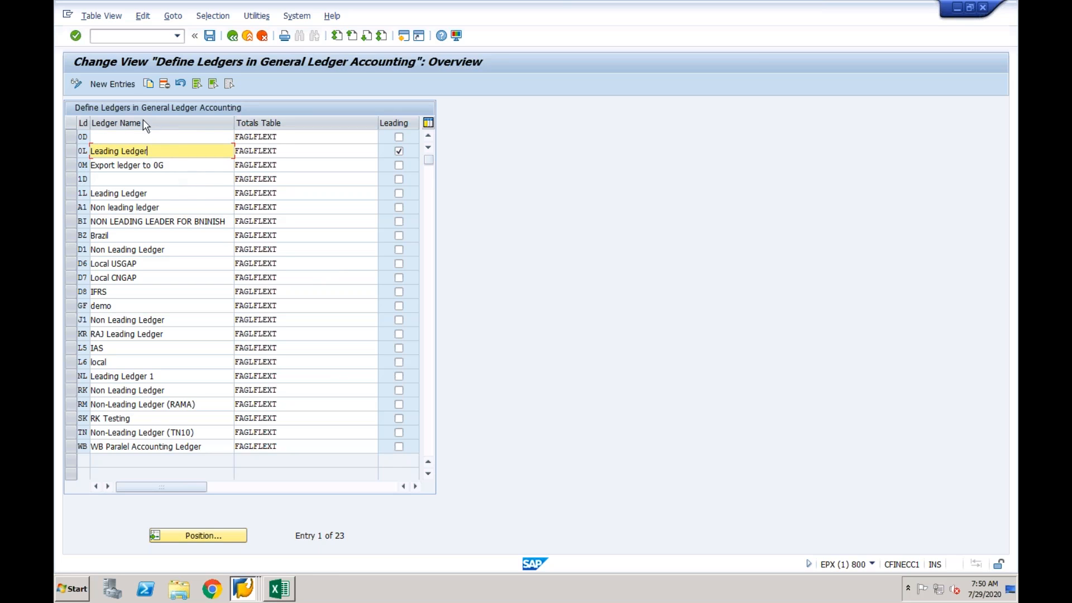
{"action": "left_click", "coordinate": [114, 84]}
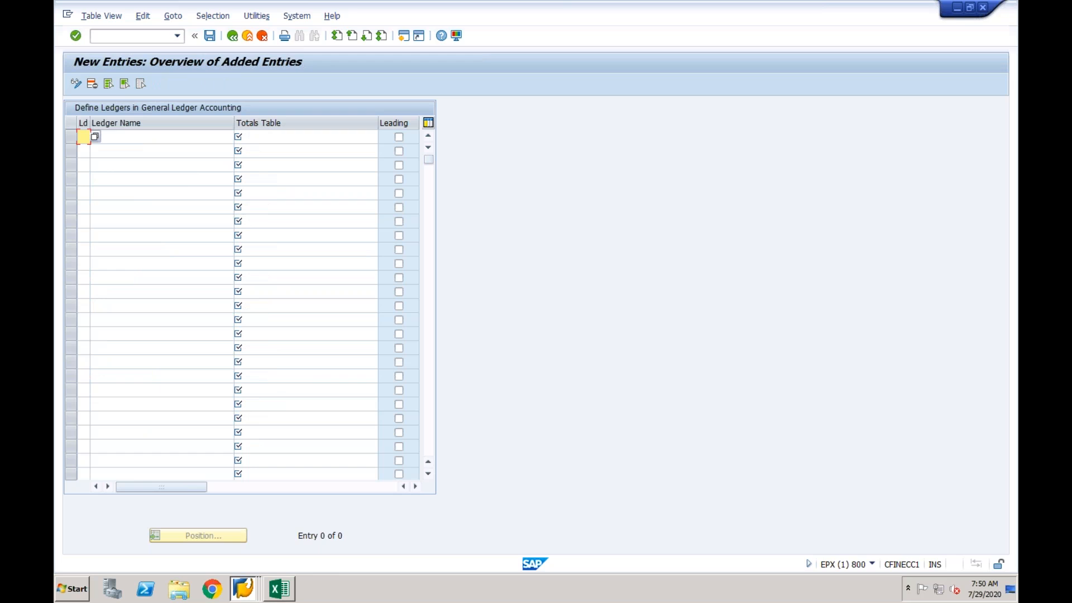
{"action": "type", "text": "IF"}
{"action": "key", "text": "Tab"}
{"action": "type", "text": "IFRS"}
{"action": "key", "text": "Tab"}
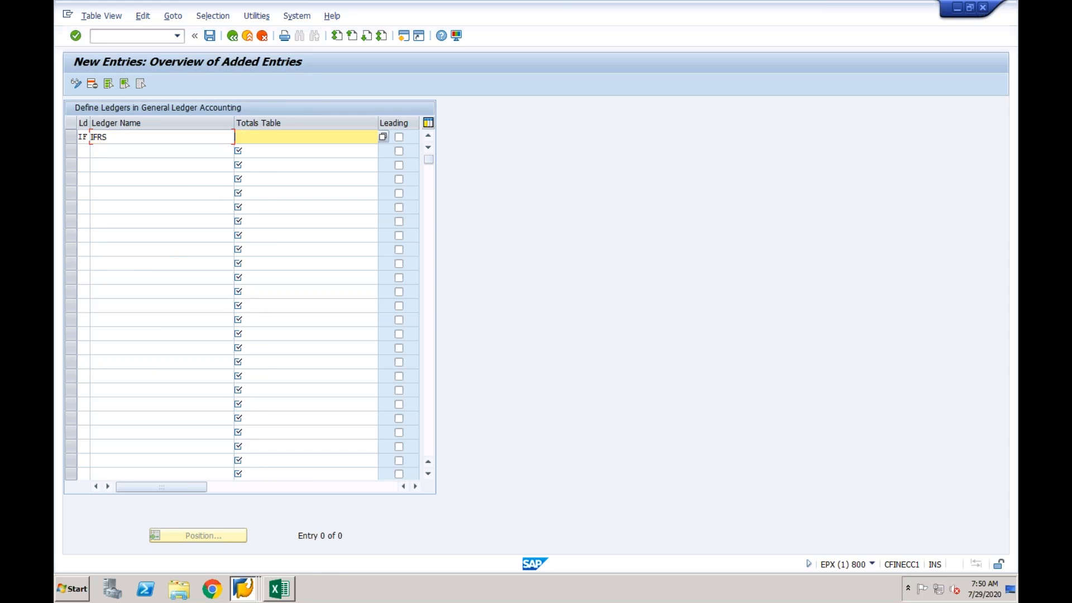
{"action": "left_click", "coordinate": [382, 139]}
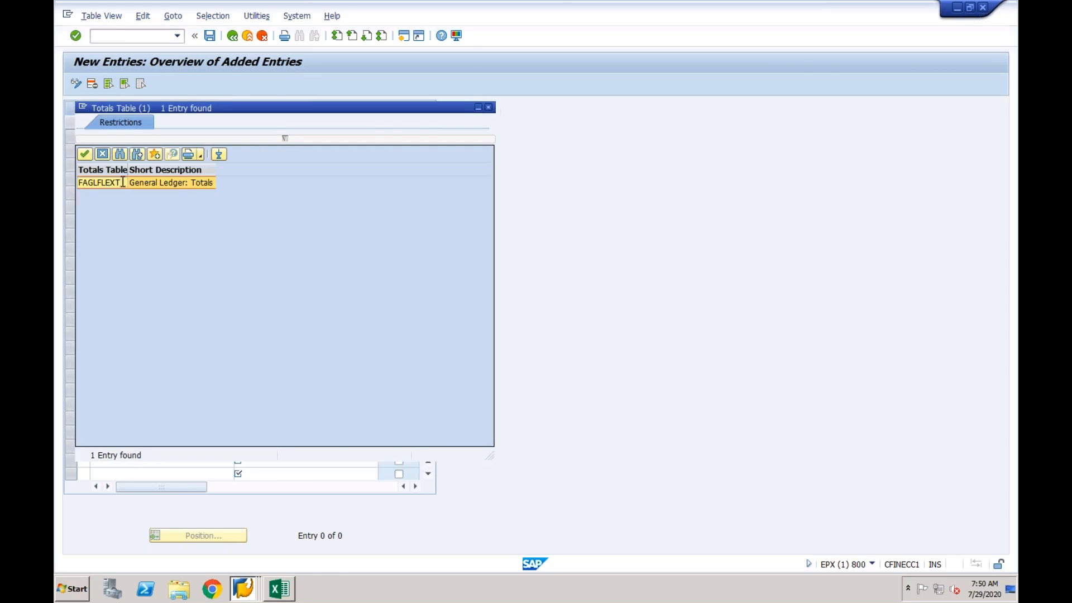
{"action": "double_click", "coordinate": [100, 183]}
{"action": "key", "text": "Return"}
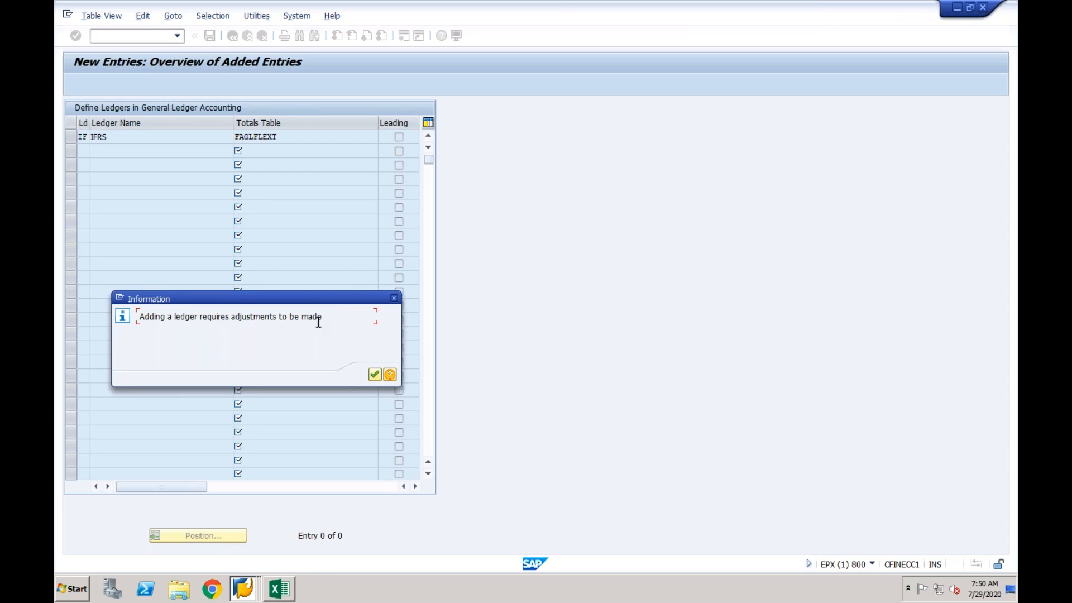
{"action": "left_click", "coordinate": [374, 374]}
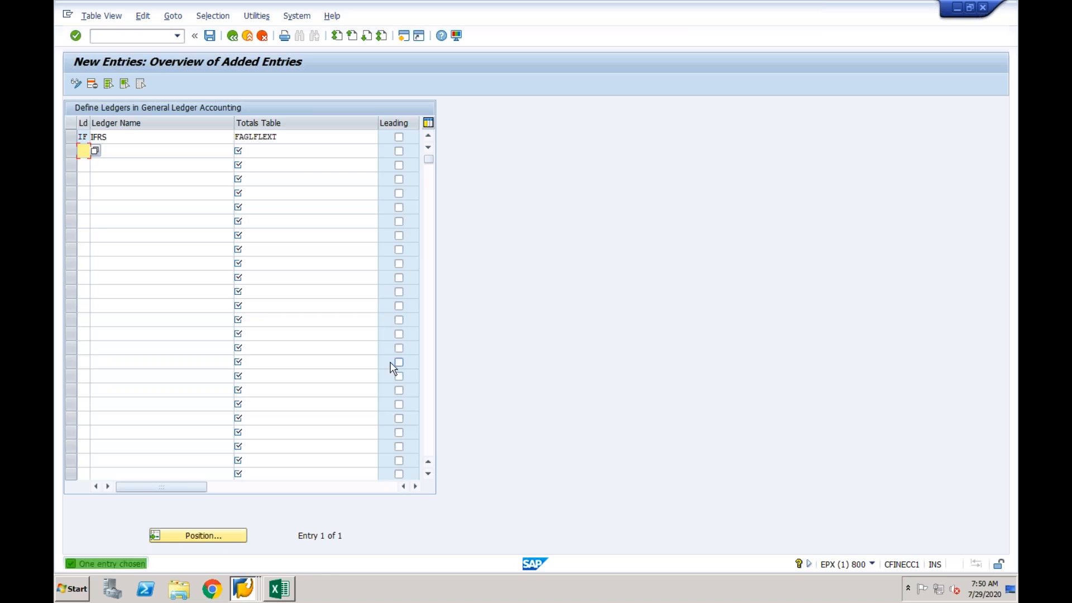
Step: Save ledger IF to customizing request EPXK900311 and acknowledge the creation of its ledger group
{"action": "left_click", "coordinate": [210, 35]}
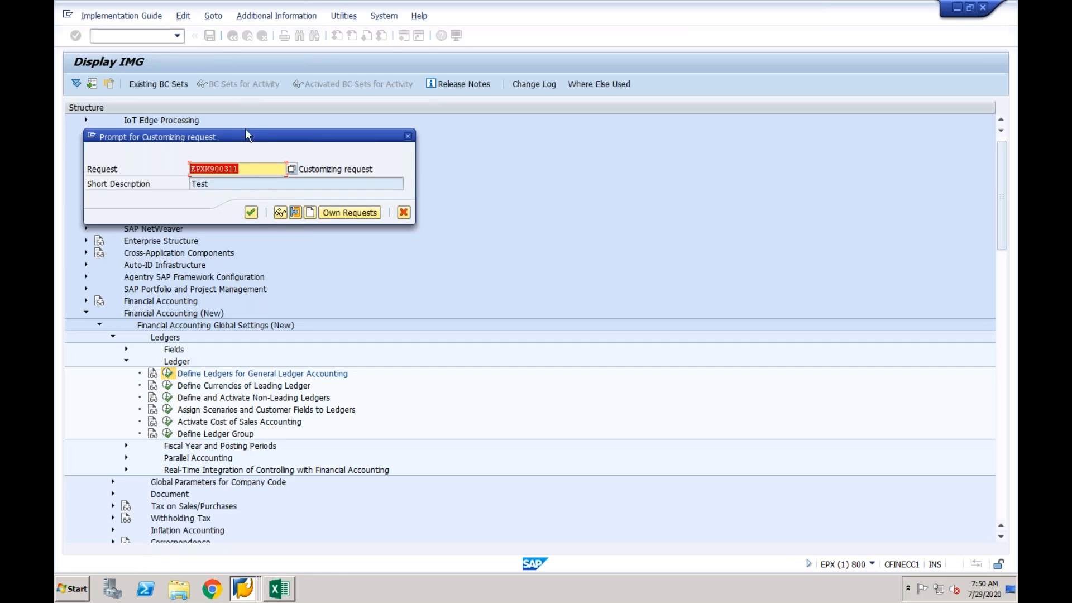
{"action": "left_click", "coordinate": [250, 213]}
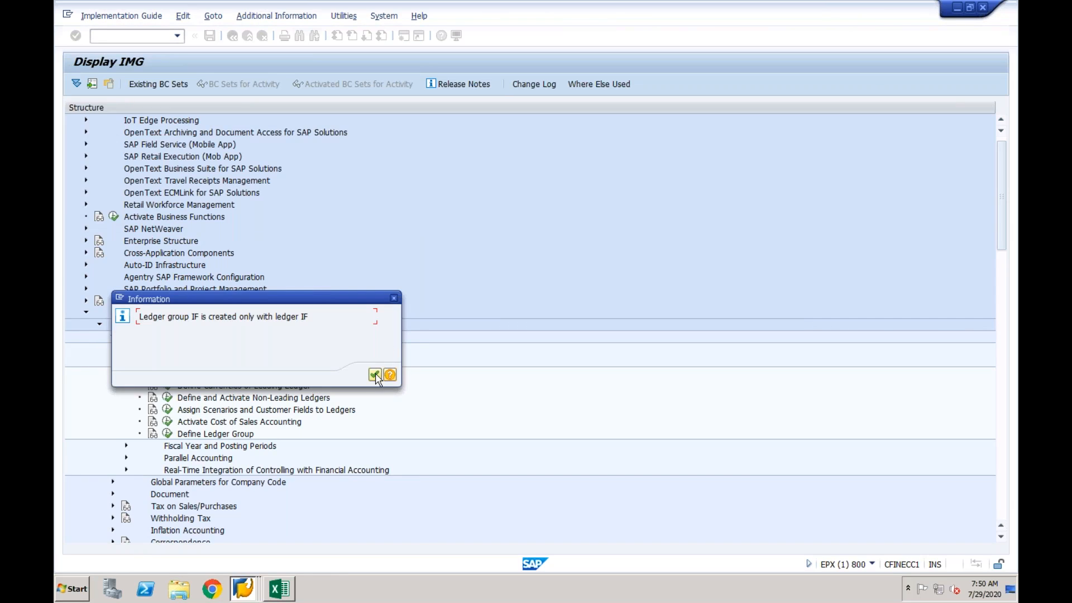
{"action": "key", "text": "Return"}
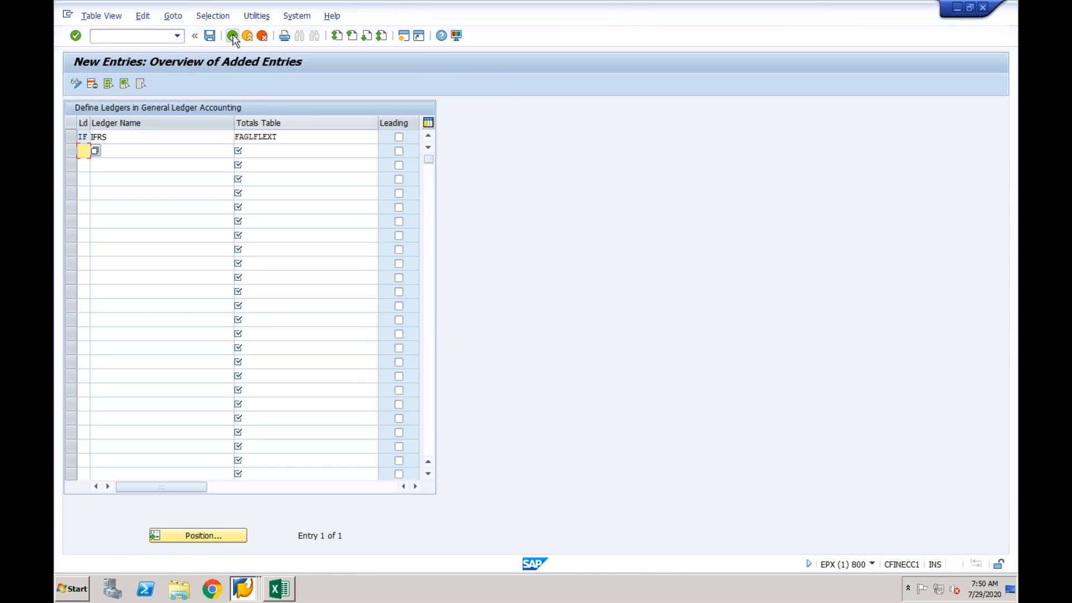
Step: Switch to the Excel workbook and add Controlling Area and Ledger to the mapping list below Business Area
{"action": "left_click", "coordinate": [279, 589]}
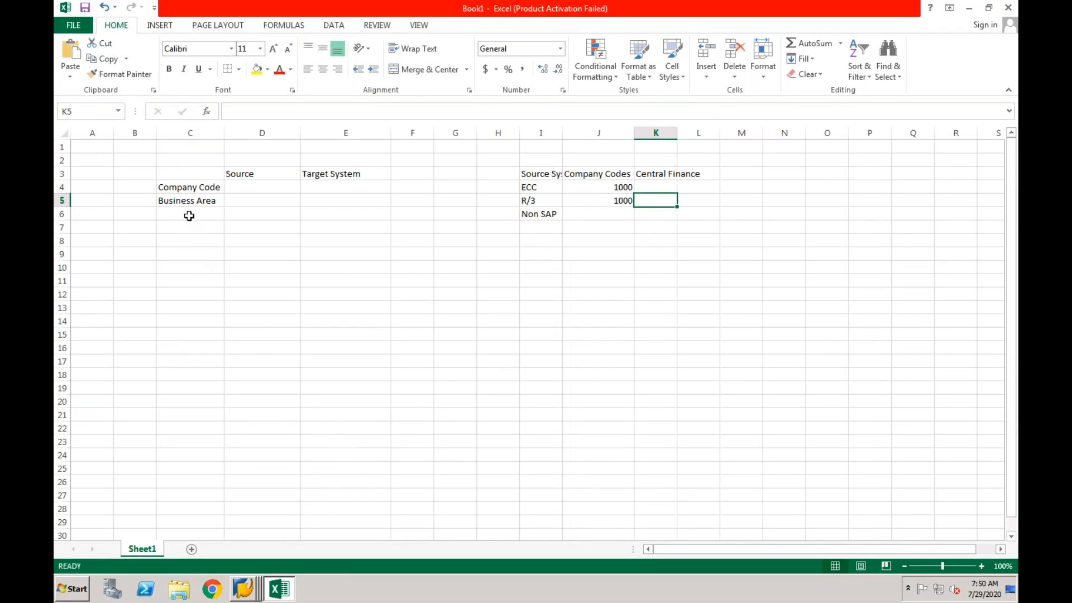
{"action": "left_click", "coordinate": [191, 188]}
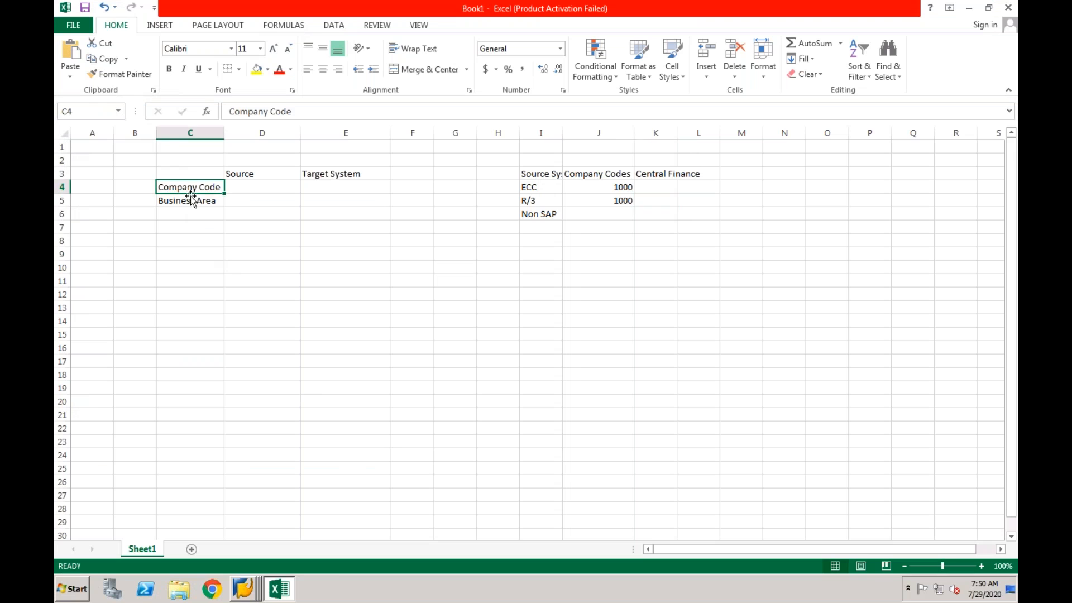
{"action": "left_click", "coordinate": [190, 201]}
{"action": "left_click", "coordinate": [213, 216]}
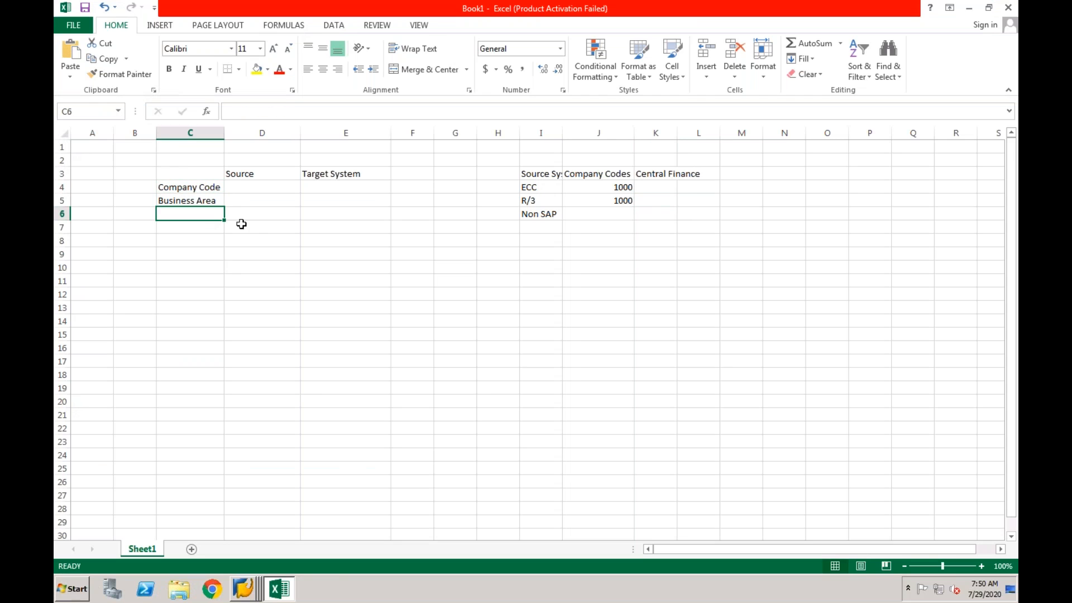
{"action": "type", "text": "Contro"}
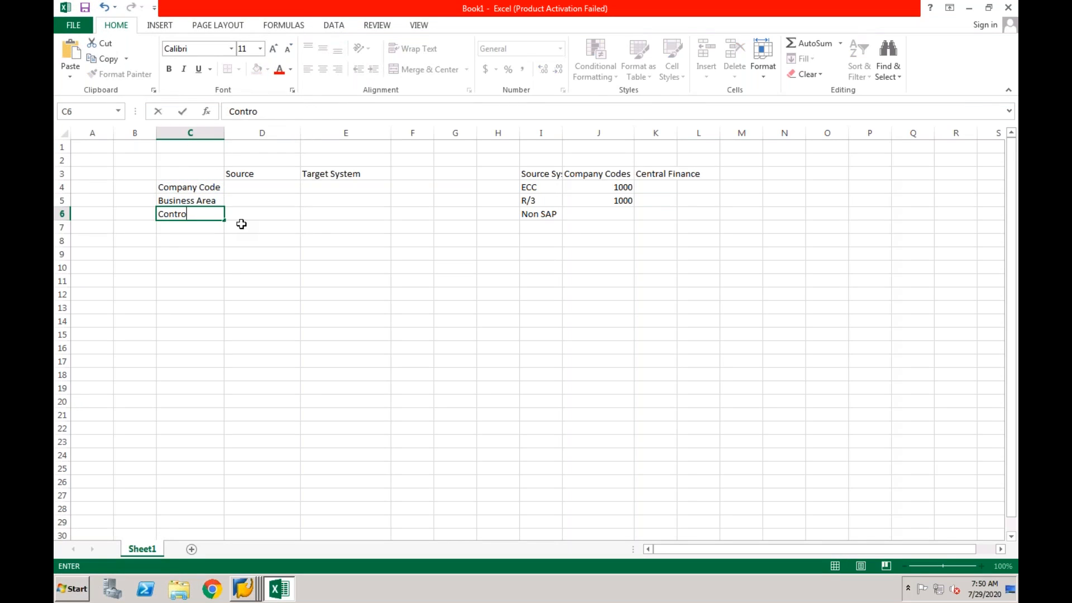
{"action": "type", "text": "lling Area"}
{"action": "key", "text": "Return"}
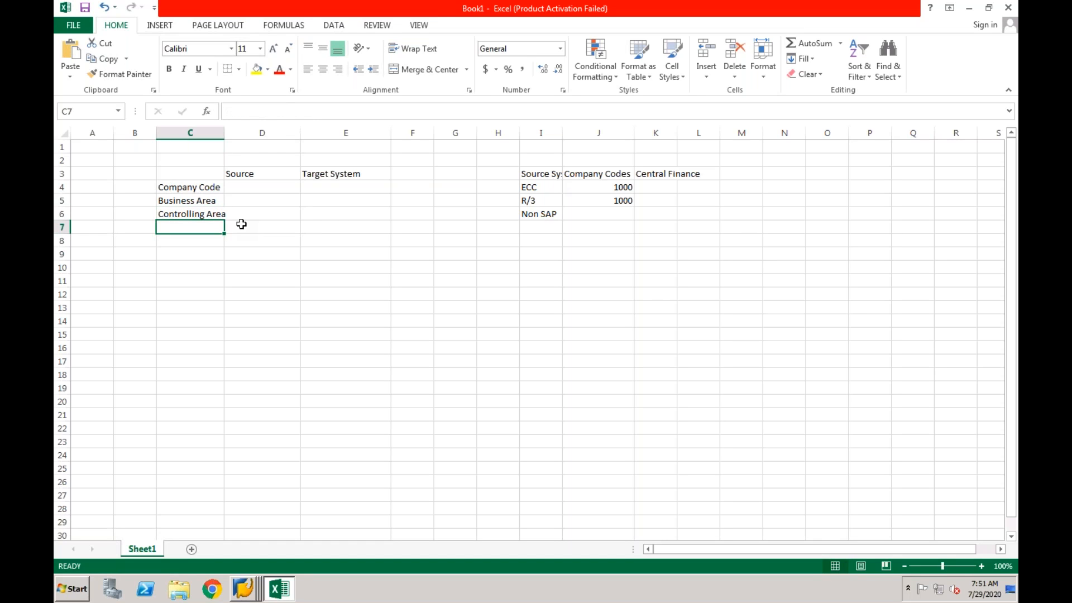
{"action": "type", "text": "Ledger"}
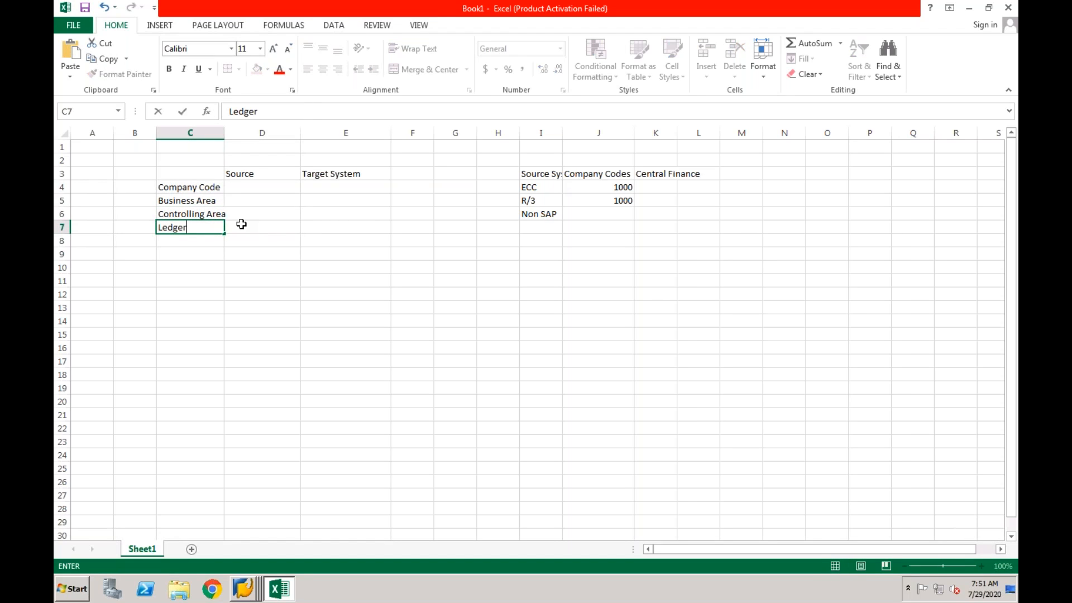
{"action": "key", "text": "Return"}
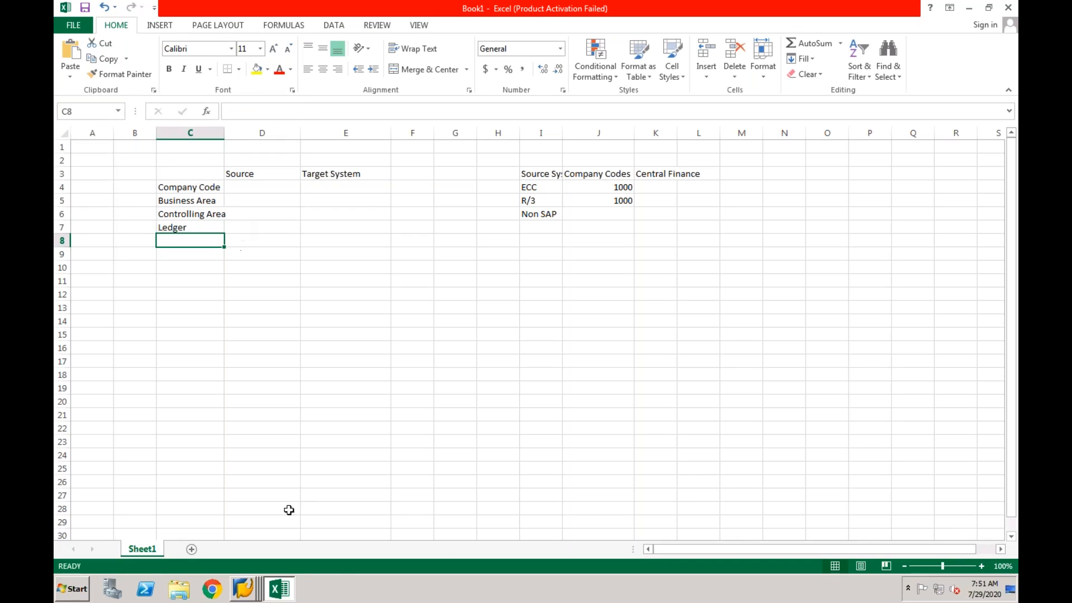
Step: Switch back to SAP, leave the new ledger entries with /nspro and open the SAP Reference IMG
{"action": "left_click", "coordinate": [244, 588]}
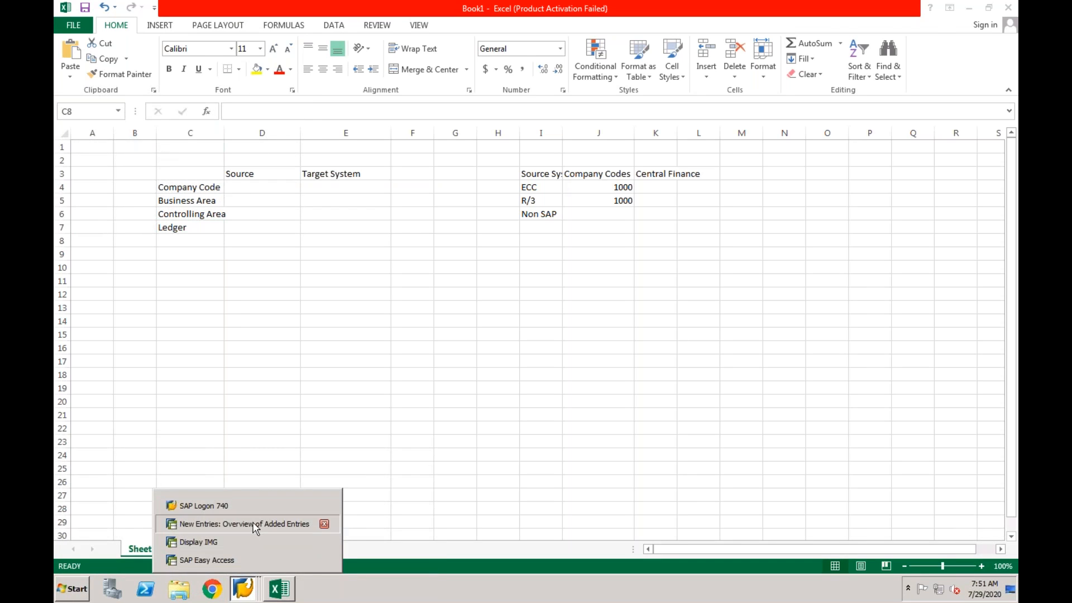
{"action": "left_click", "coordinate": [245, 525]}
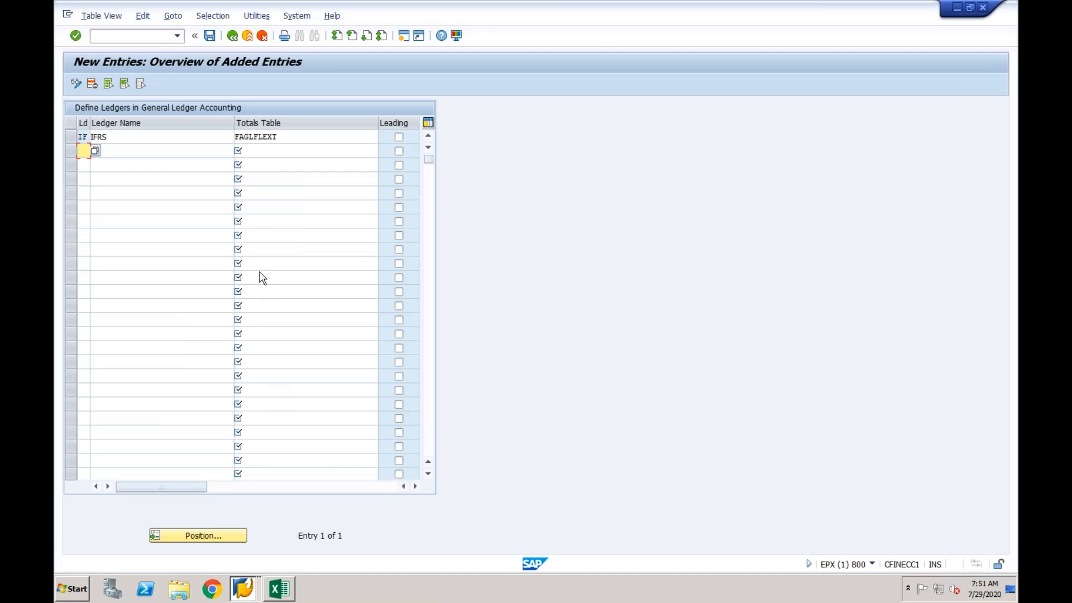
{"action": "left_click", "coordinate": [157, 37]}
{"action": "type", "text": "/nspro"}
{"action": "key", "text": "Return"}
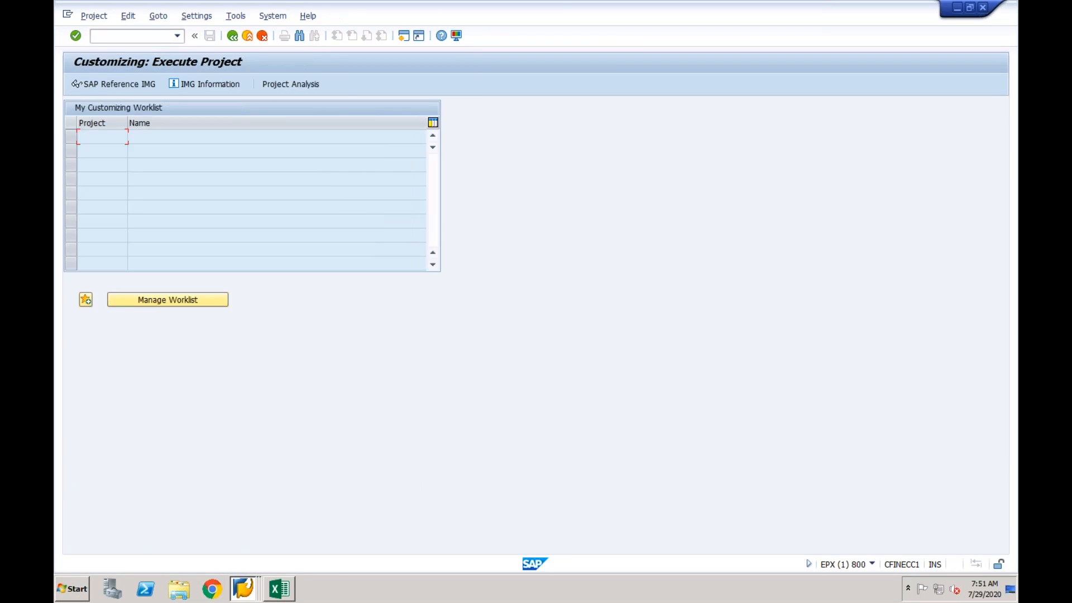
{"action": "left_click", "coordinate": [130, 85]}
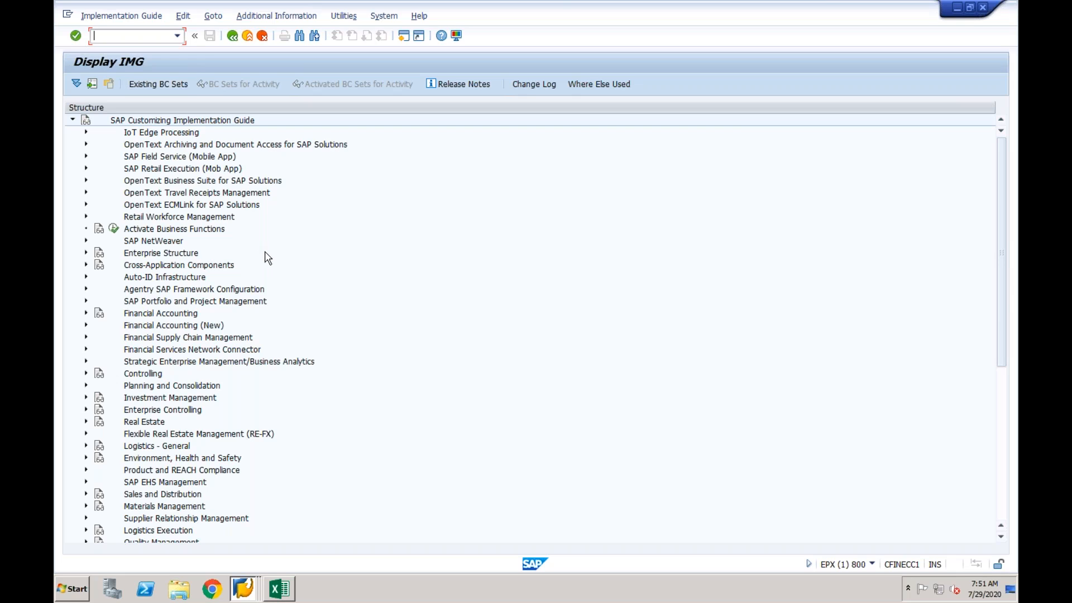
Step: Open Define Document Types for Entry View under the Document node of Financial Accounting Global Settings (New)
{"action": "double_click", "coordinate": [134, 326]}
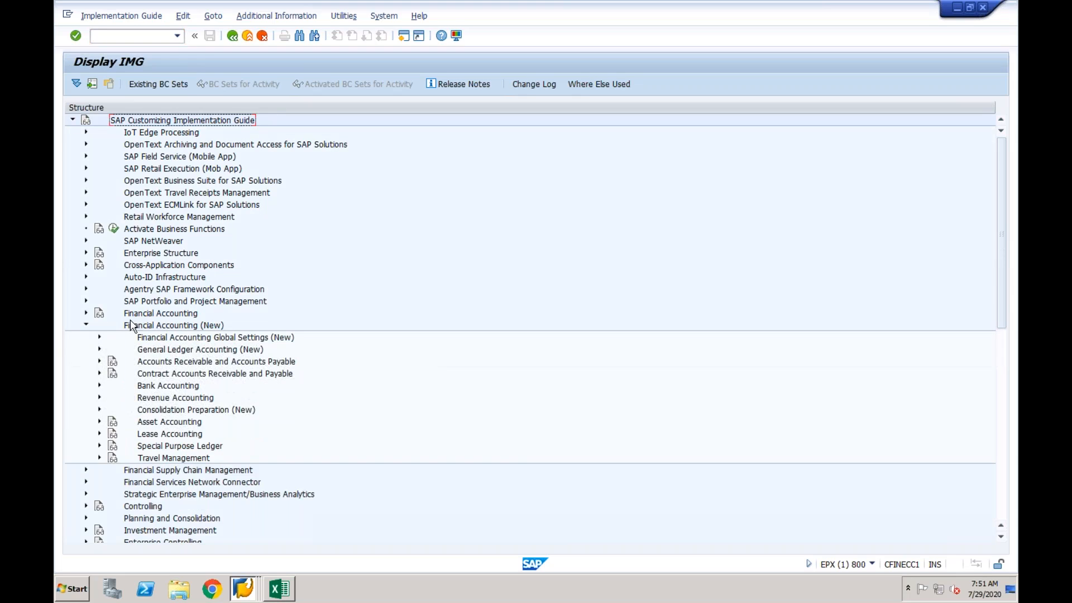
{"action": "left_click", "coordinate": [99, 338]}
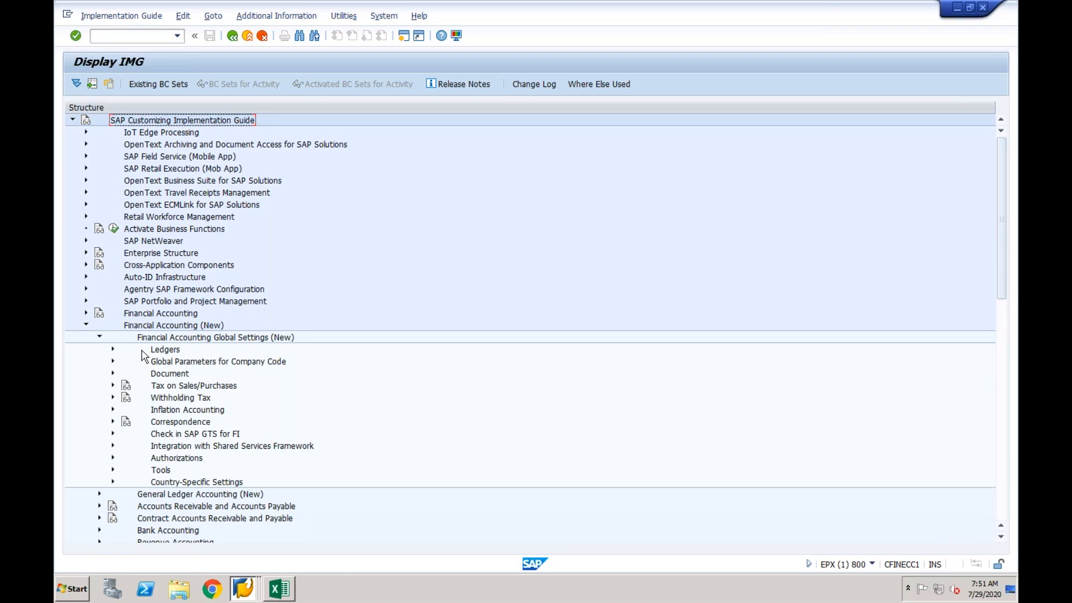
{"action": "left_click", "coordinate": [113, 374]}
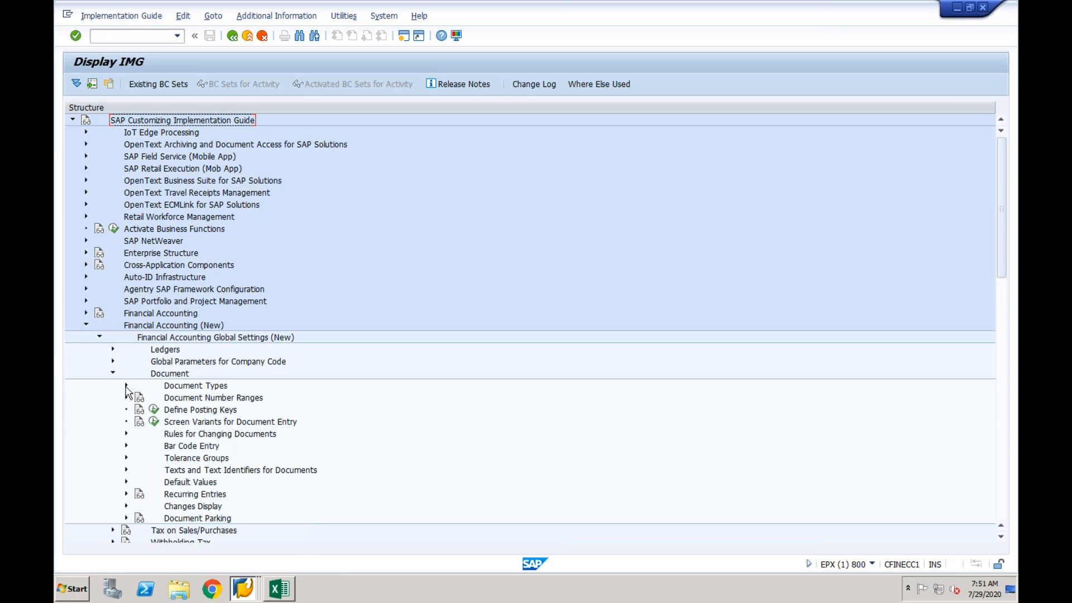
{"action": "left_click", "coordinate": [126, 385]}
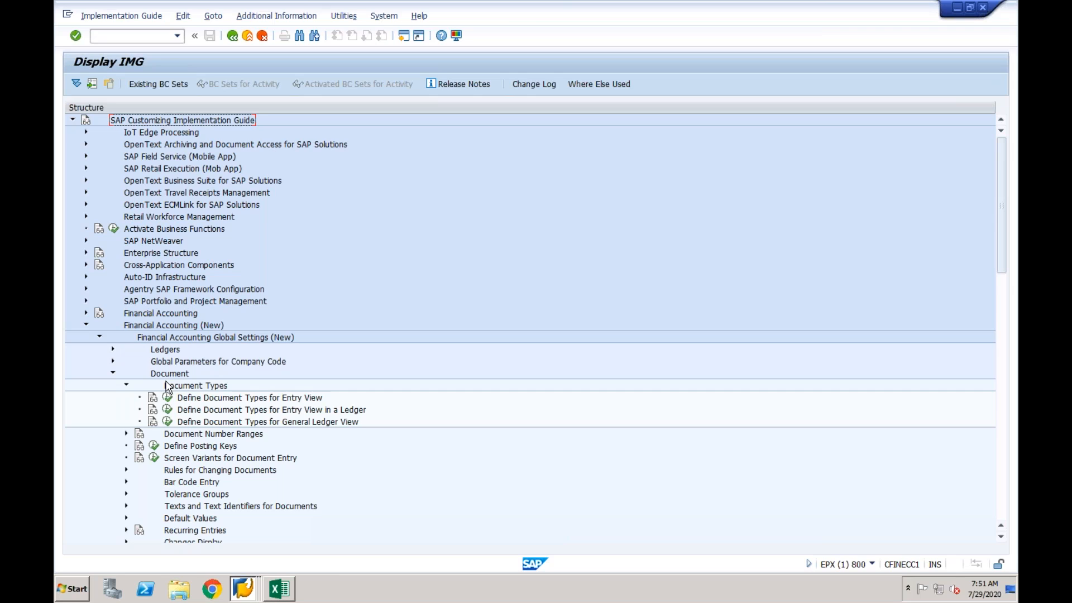
{"action": "left_click", "coordinate": [167, 399]}
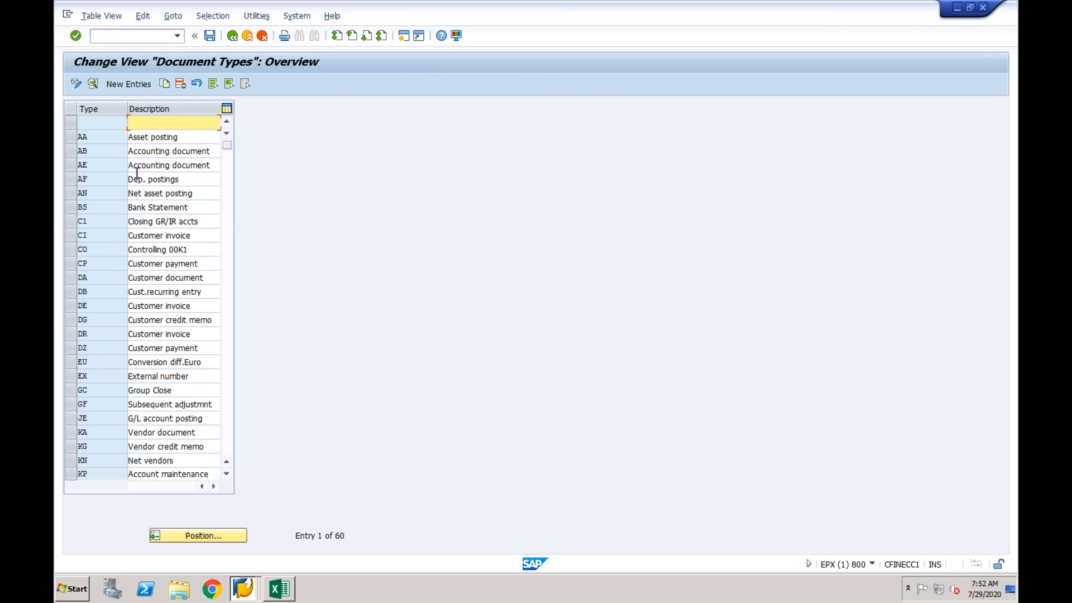
{"action": "left_click", "coordinate": [129, 85]}
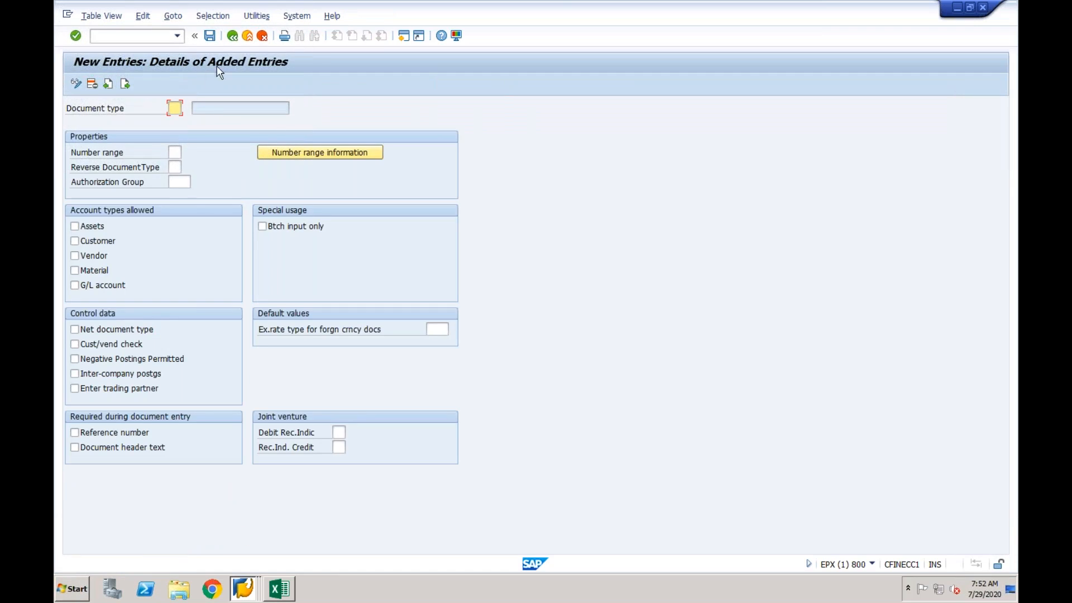
{"action": "left_click", "coordinate": [247, 36]}
{"action": "left_click", "coordinate": [168, 399]}
Step: Find document type SA in the overview and copy it to a new document type CF
{"action": "left_click", "coordinate": [202, 536]}
{"action": "type", "text": "SA"}
{"action": "key", "text": "Return"}
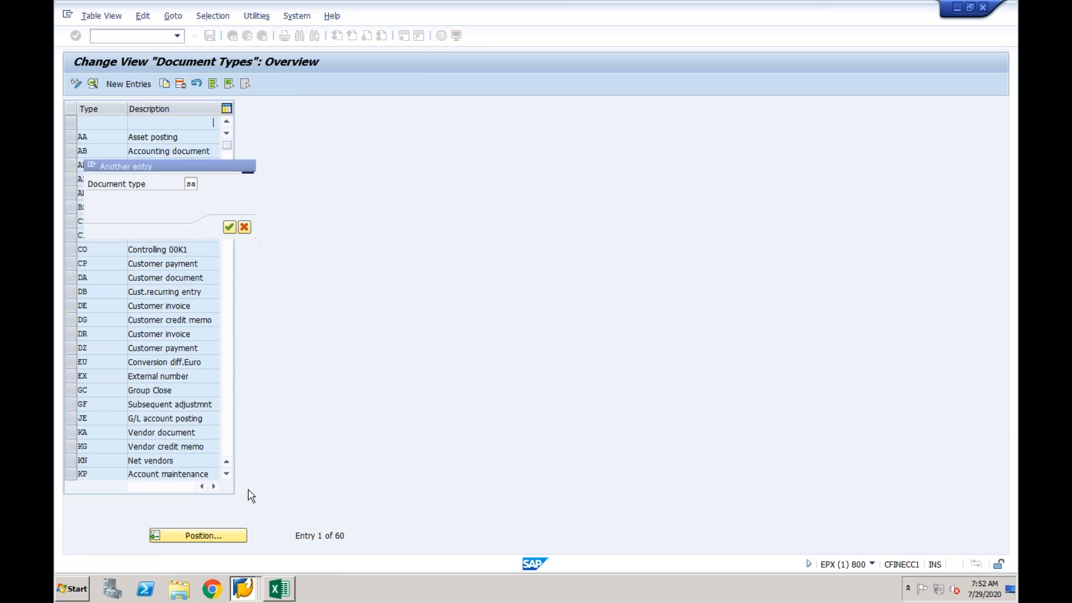
{"action": "left_click", "coordinate": [71, 124]}
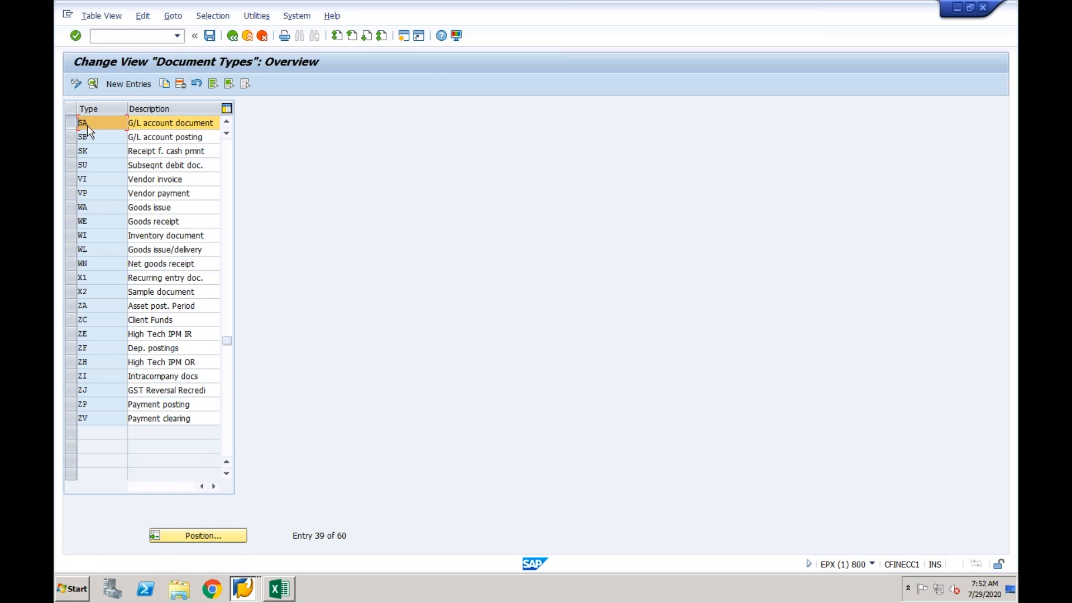
{"action": "left_click", "coordinate": [164, 83]}
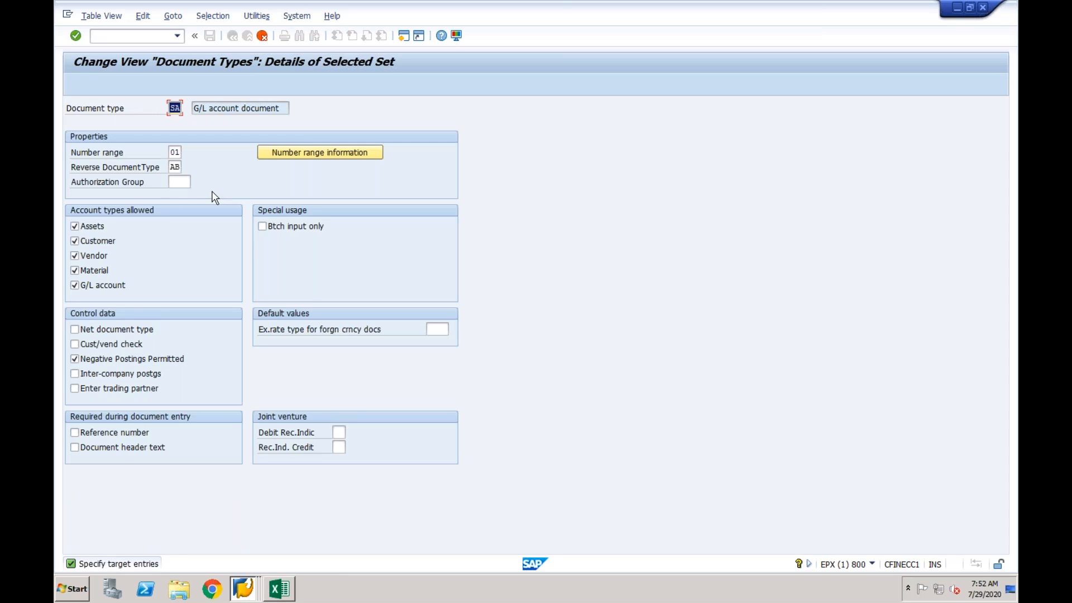
{"action": "type", "text": "CF"}
{"action": "key", "text": "Return"}
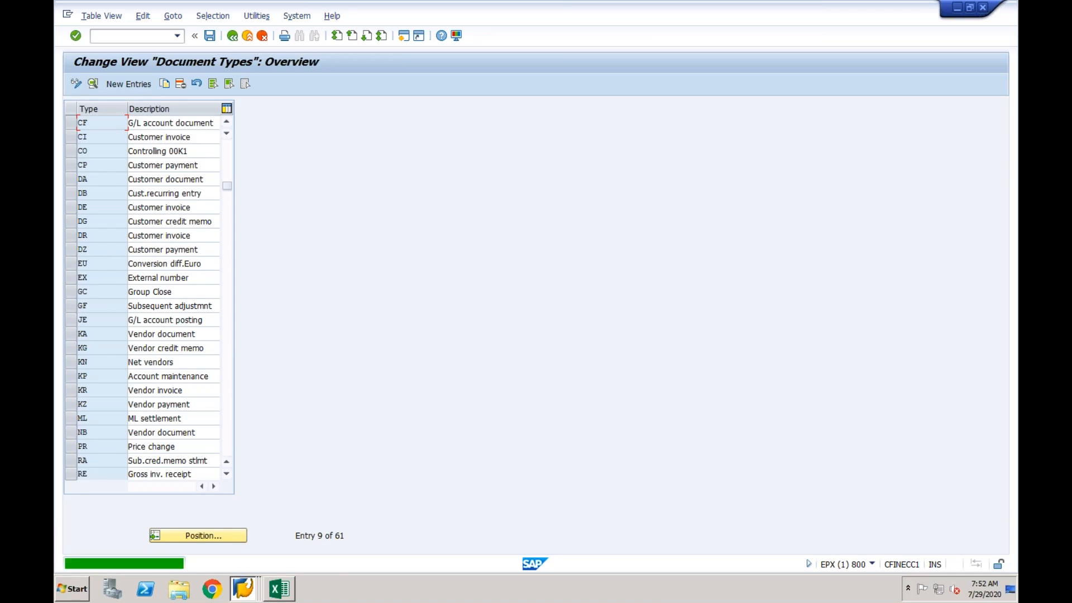
Step: Open the details of document type CF and save it to customizing request EPXK900311
{"action": "double_click", "coordinate": [171, 126]}
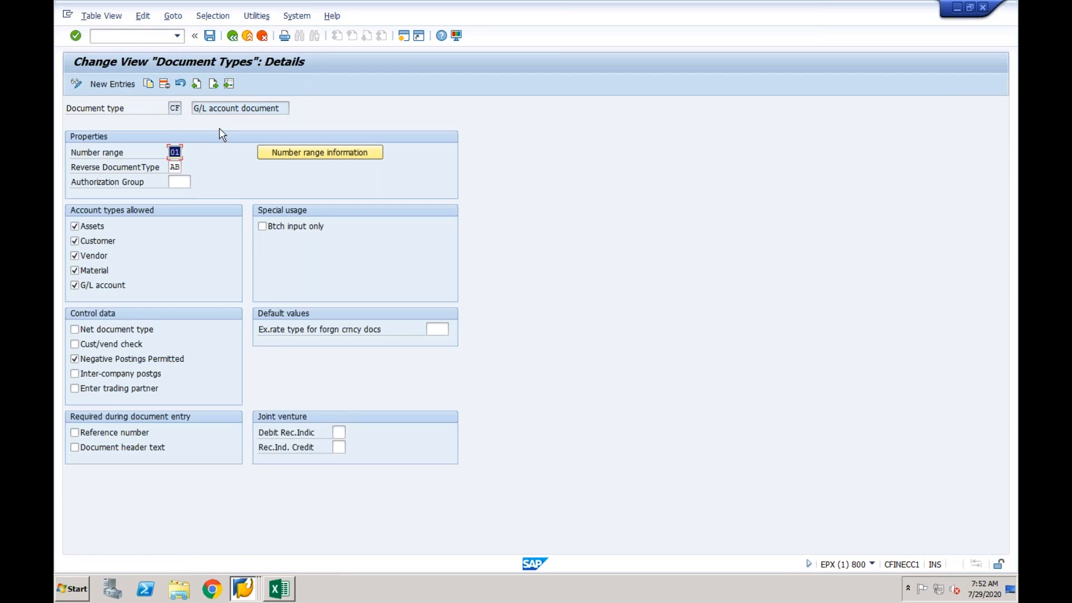
{"action": "left_click", "coordinate": [177, 18]}
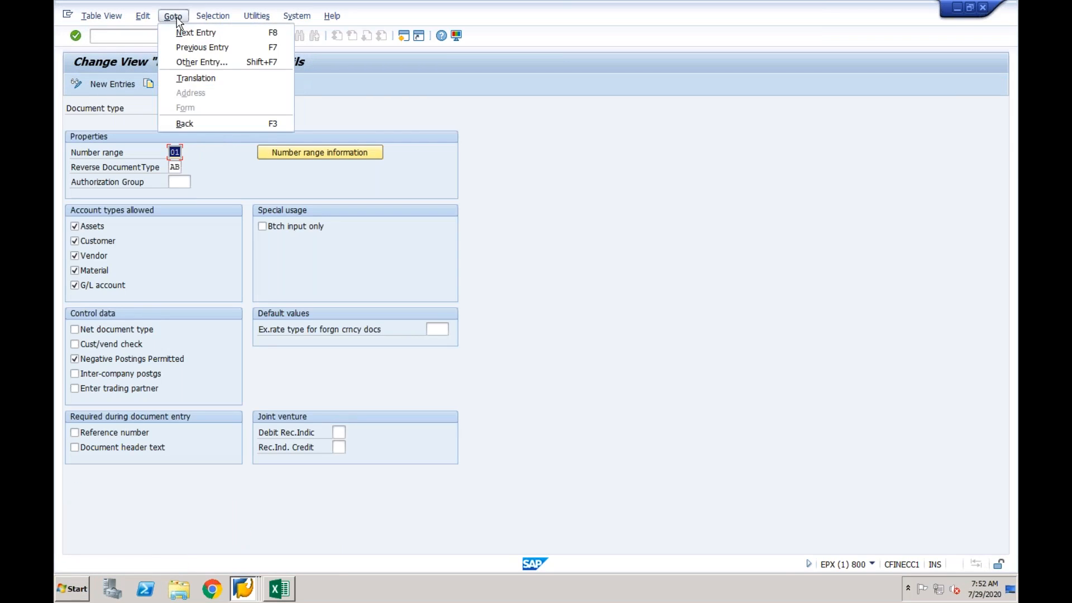
{"action": "mouse_move", "coordinate": [110, 18]}
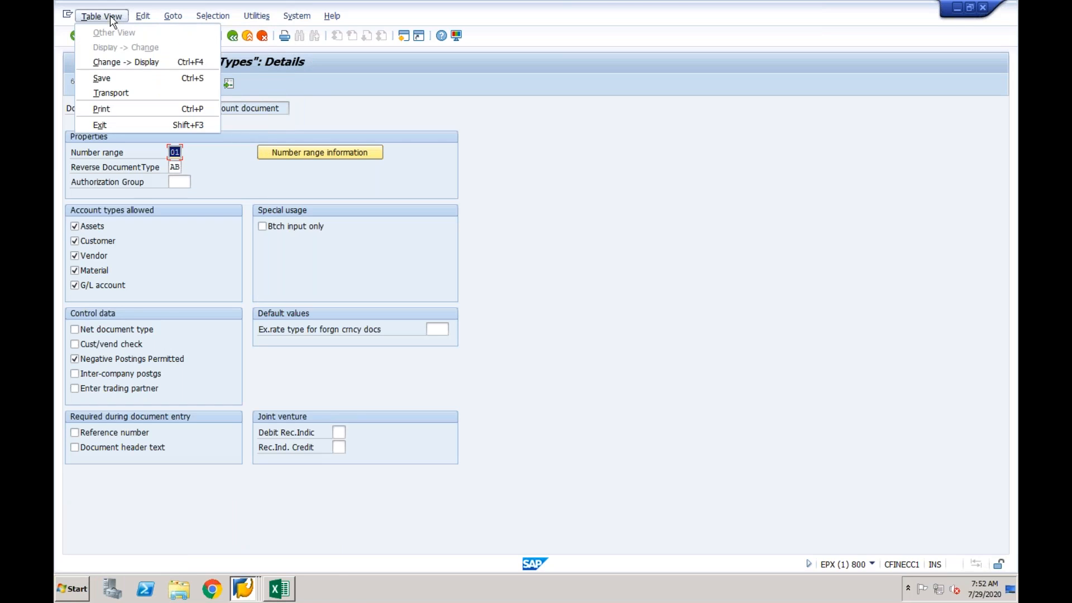
{"action": "left_click", "coordinate": [329, 88]}
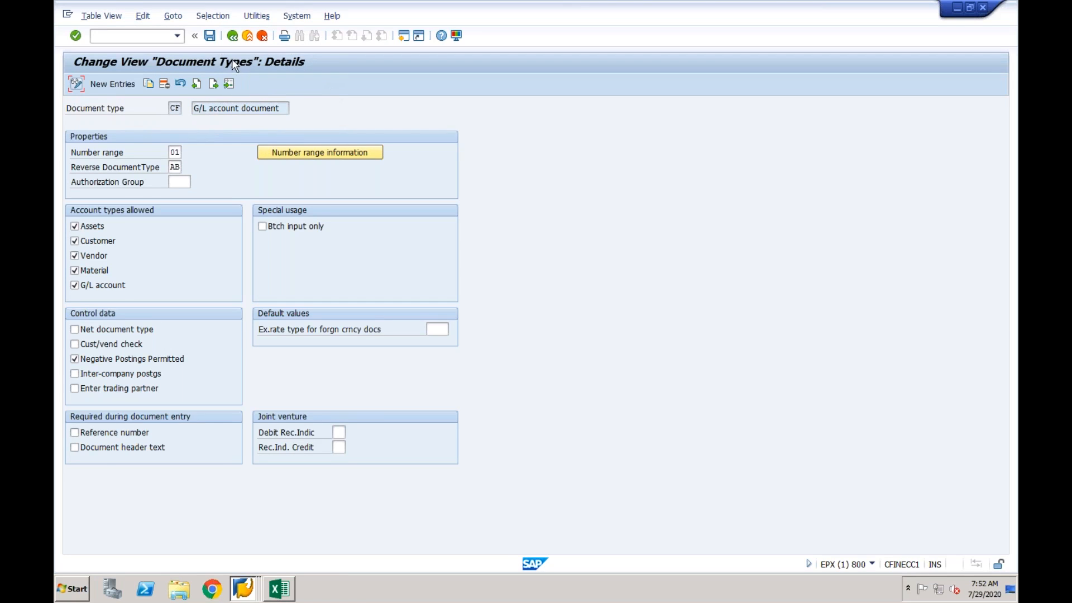
{"action": "left_click", "coordinate": [210, 36]}
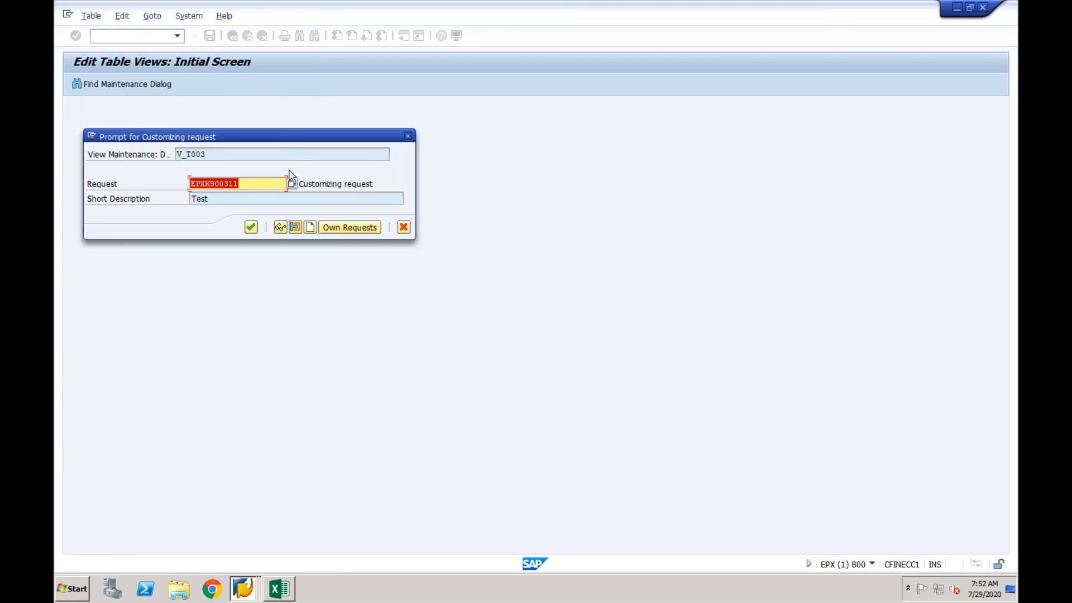
{"action": "left_click", "coordinate": [251, 227]}
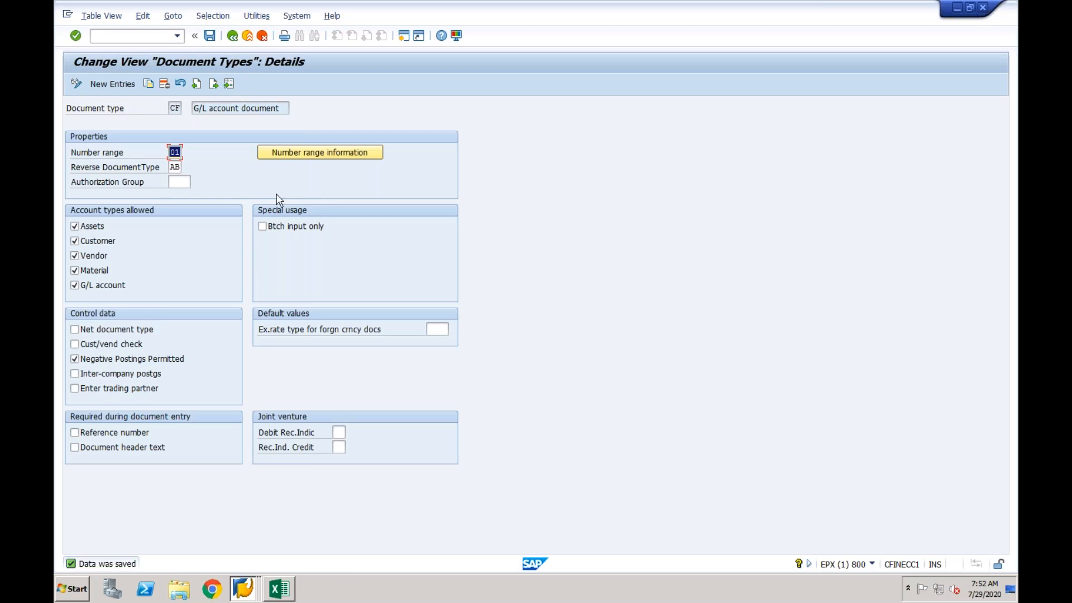
Step: Look at the translation languages offered for document type CF and close the list without choosing one
{"action": "left_click", "coordinate": [144, 16]}
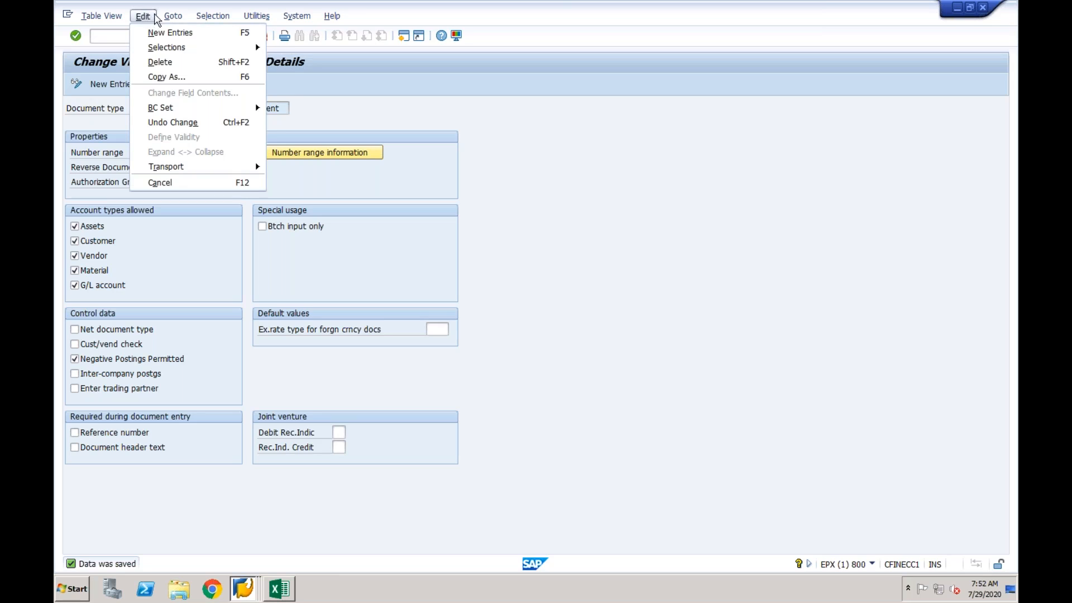
{"action": "mouse_move", "coordinate": [177, 21]}
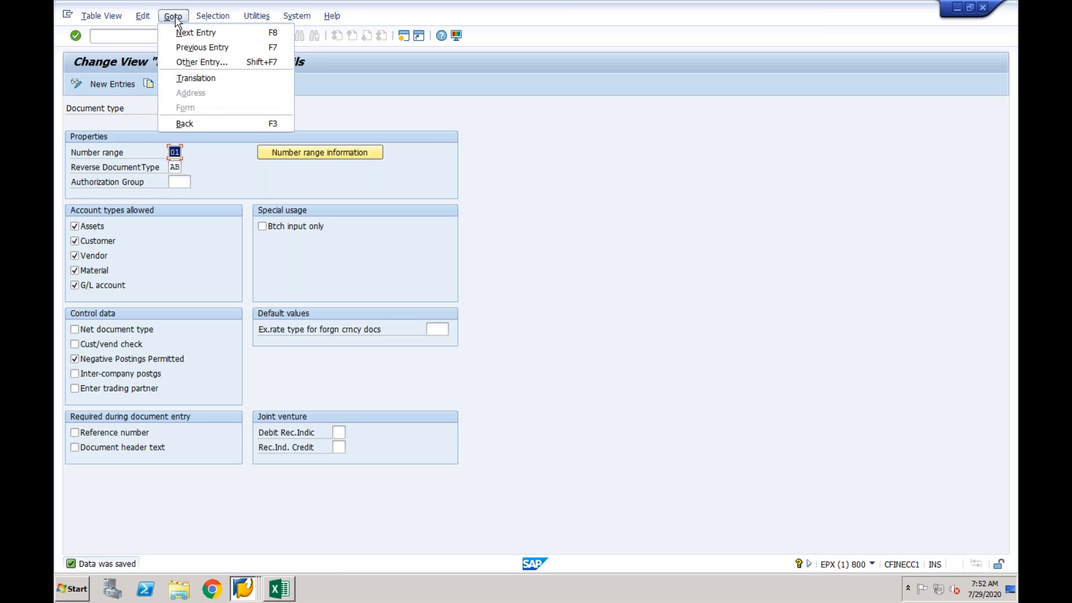
{"action": "left_click", "coordinate": [196, 78]}
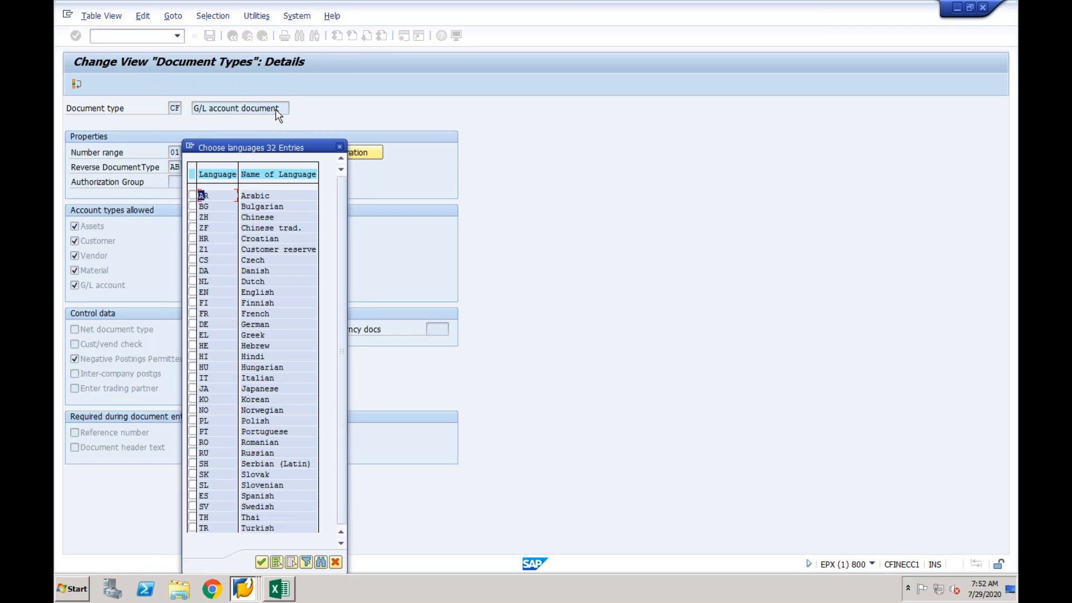
{"action": "left_click", "coordinate": [340, 148]}
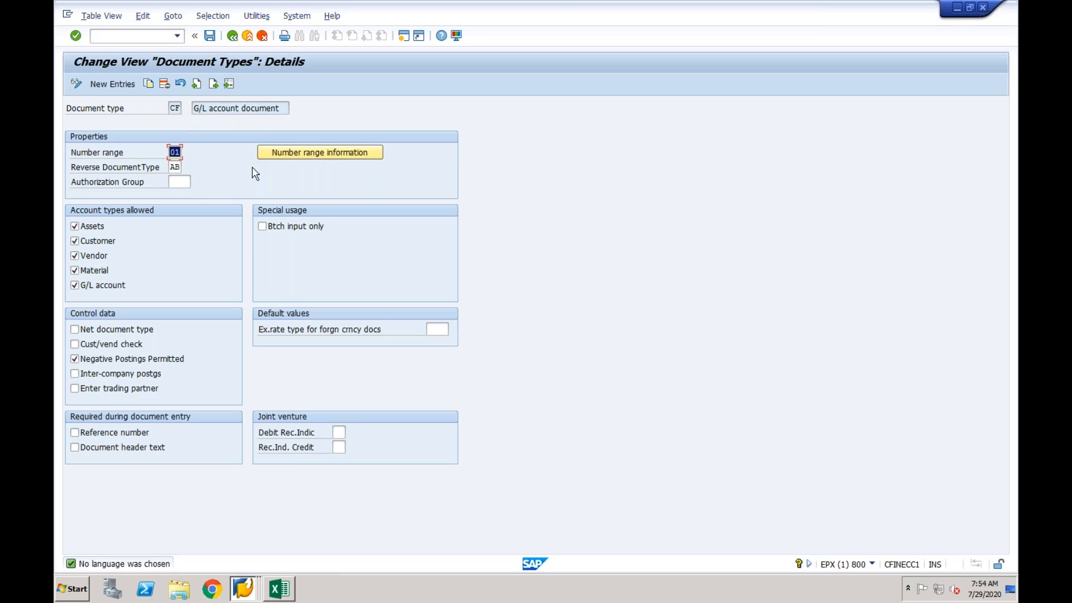
Step: Return to the implementation guide and try to open Define Document Types for Entry View in a Ledger
{"action": "left_click", "coordinate": [234, 37]}
{"action": "left_click", "coordinate": [233, 37]}
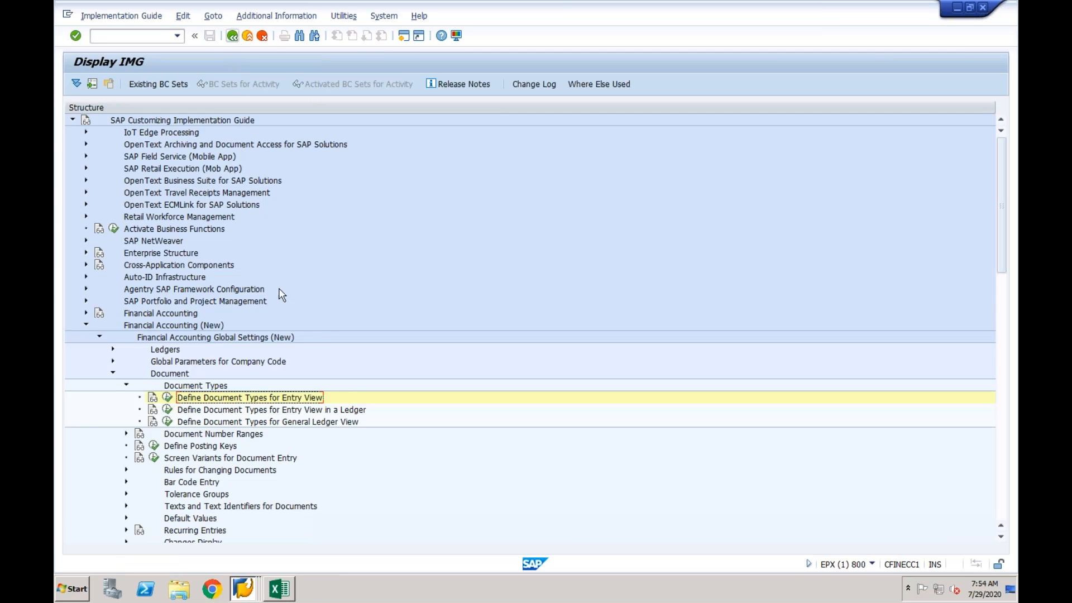
{"action": "left_click", "coordinate": [168, 412]}
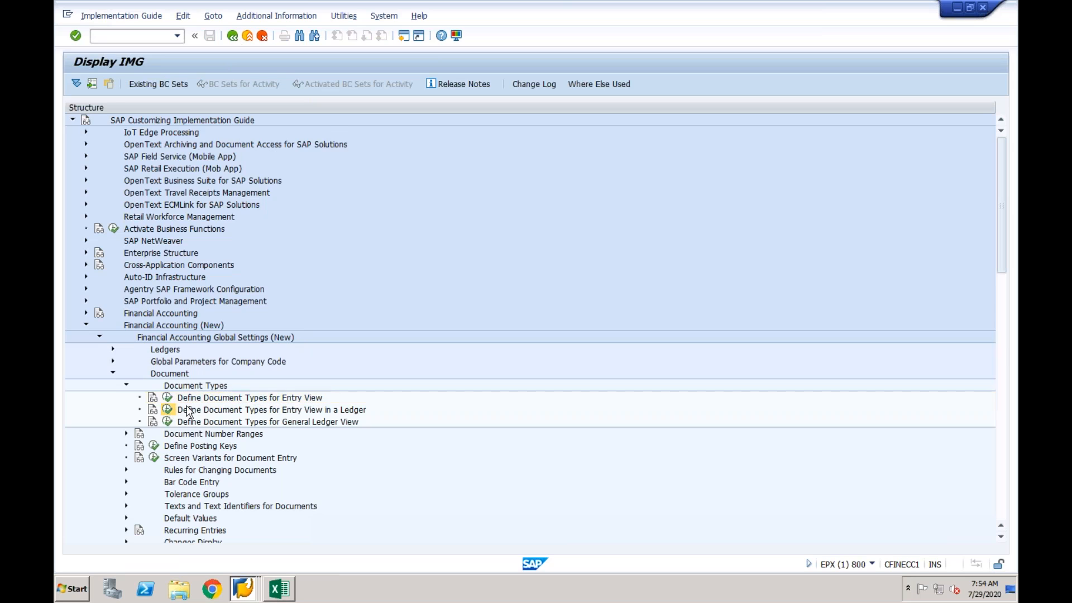
{"action": "left_click", "coordinate": [172, 228]}
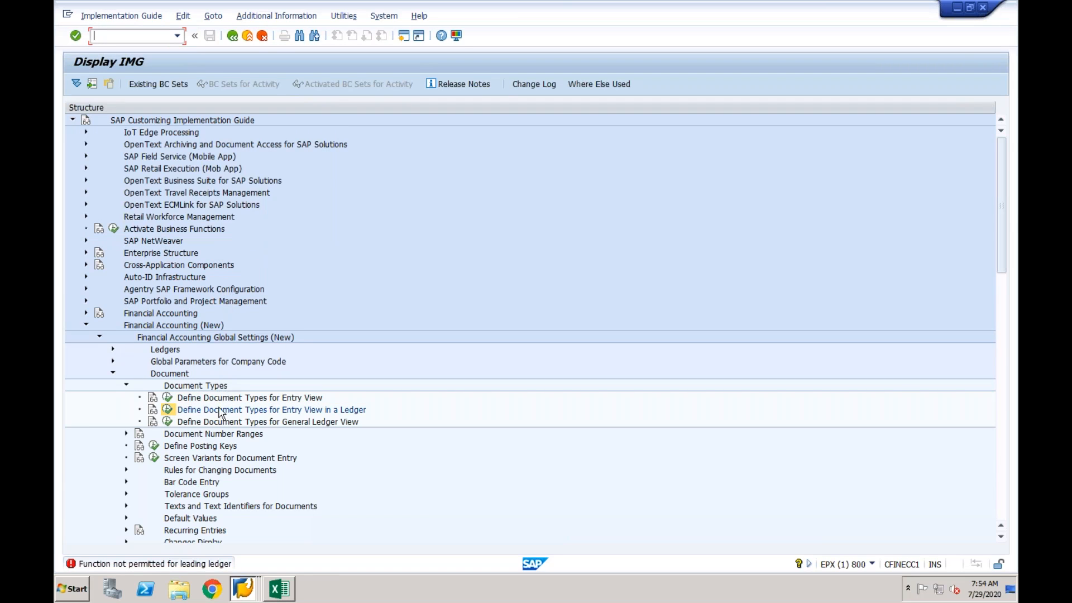
Step: Collapse Document Types and open Define Document Number Ranges for Entry View under Document Number Ranges
{"action": "left_click", "coordinate": [127, 386]}
{"action": "left_click", "coordinate": [127, 397]}
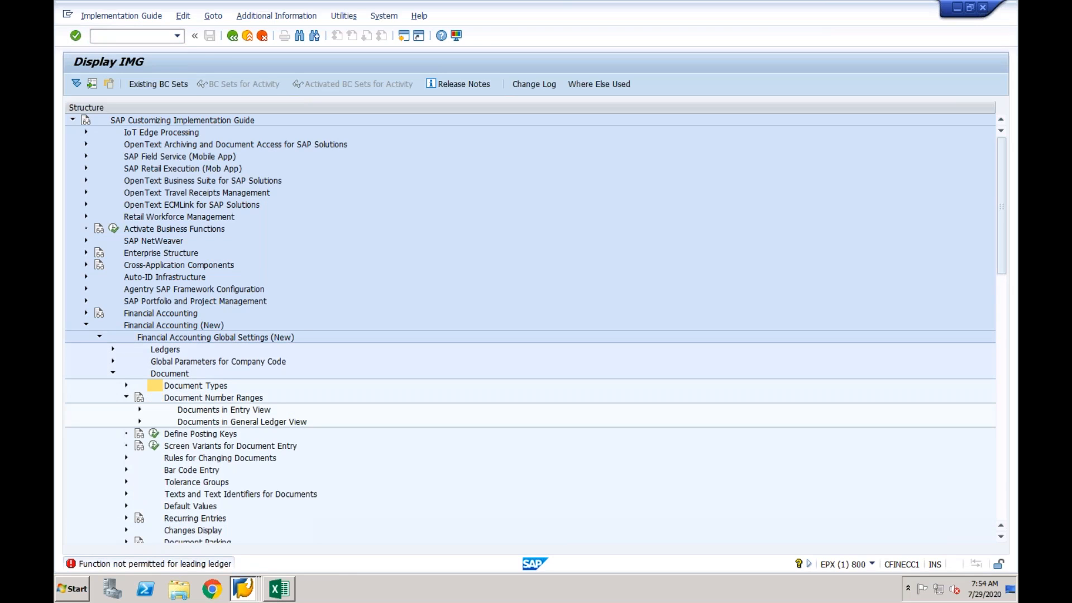
{"action": "left_click", "coordinate": [140, 411]}
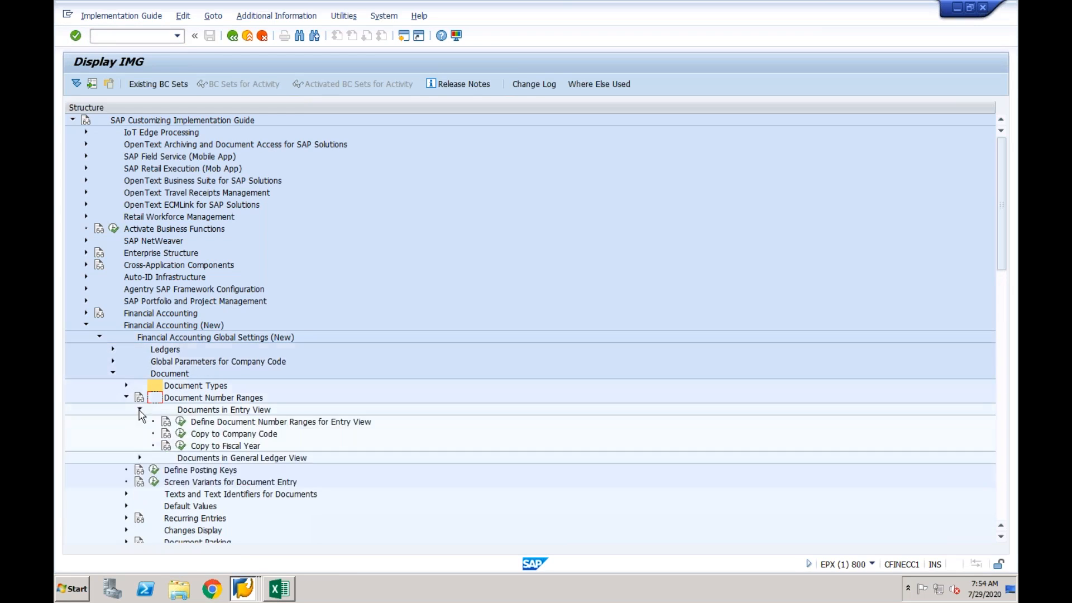
{"action": "left_click", "coordinate": [179, 425]}
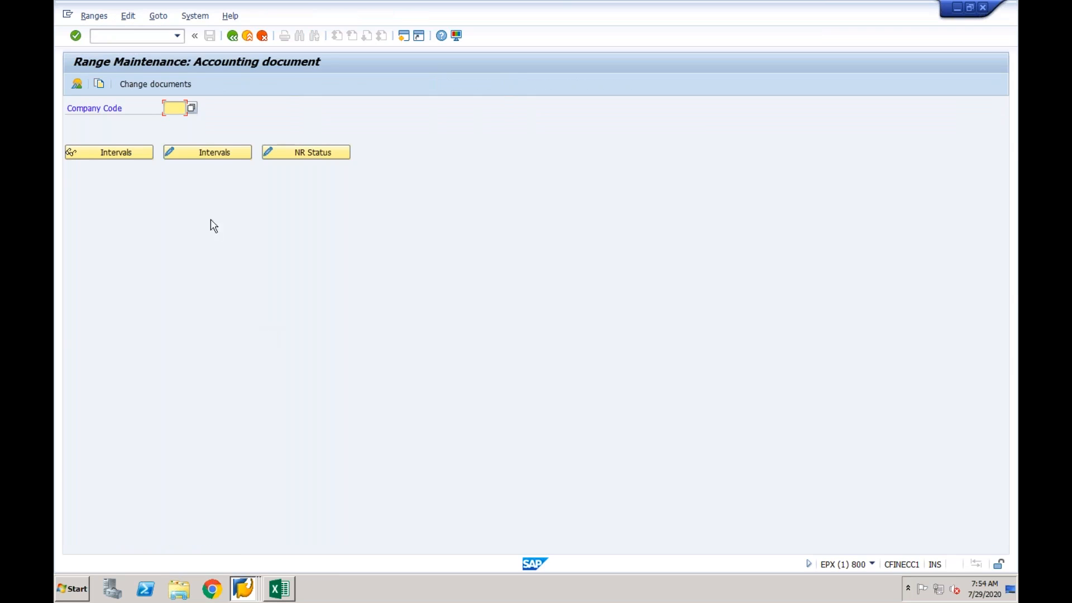
Step: Copy the accounting document number ranges from company code 0001 to CF01
{"action": "left_click", "coordinate": [100, 84]}
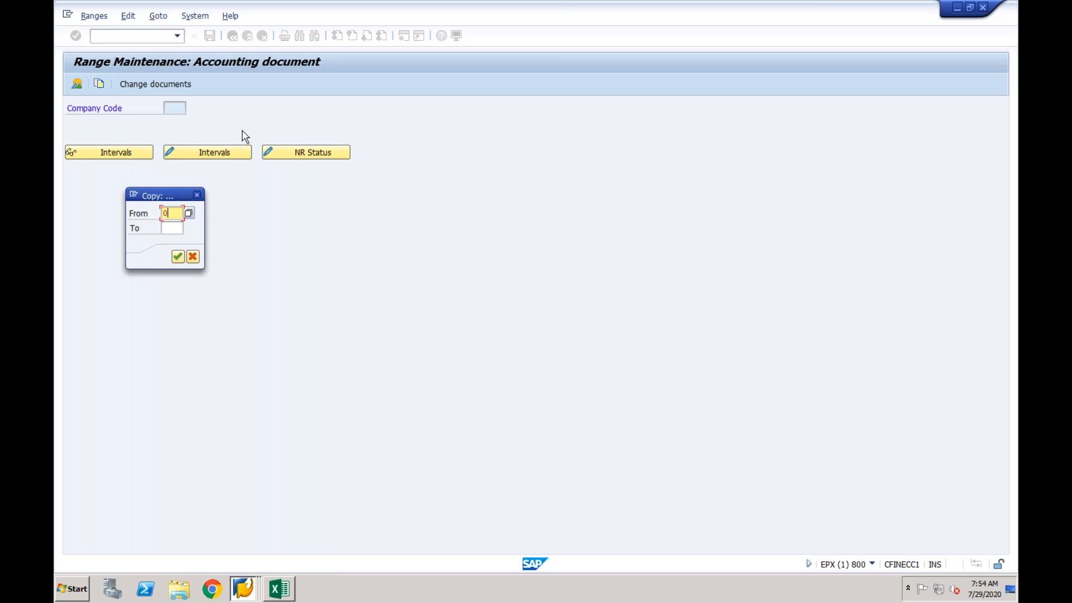
{"action": "type", "text": "0001"}
{"action": "key", "text": "Tab"}
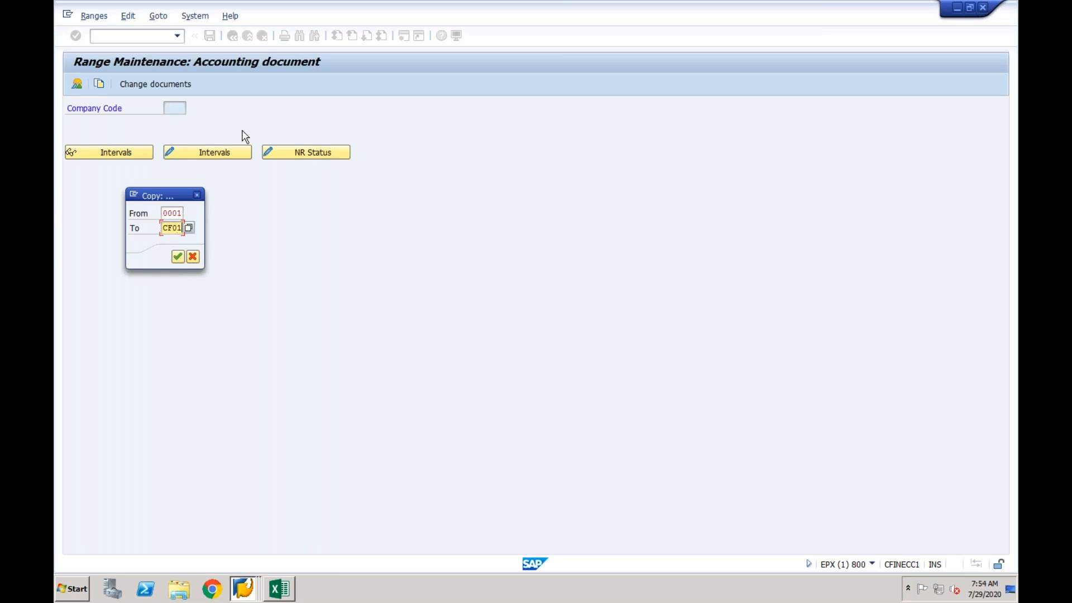
Step: Copy the accounting document number ranges from company code 0001 to CF01 and check the intervals of CF01
{"action": "left_click", "coordinate": [178, 257]}
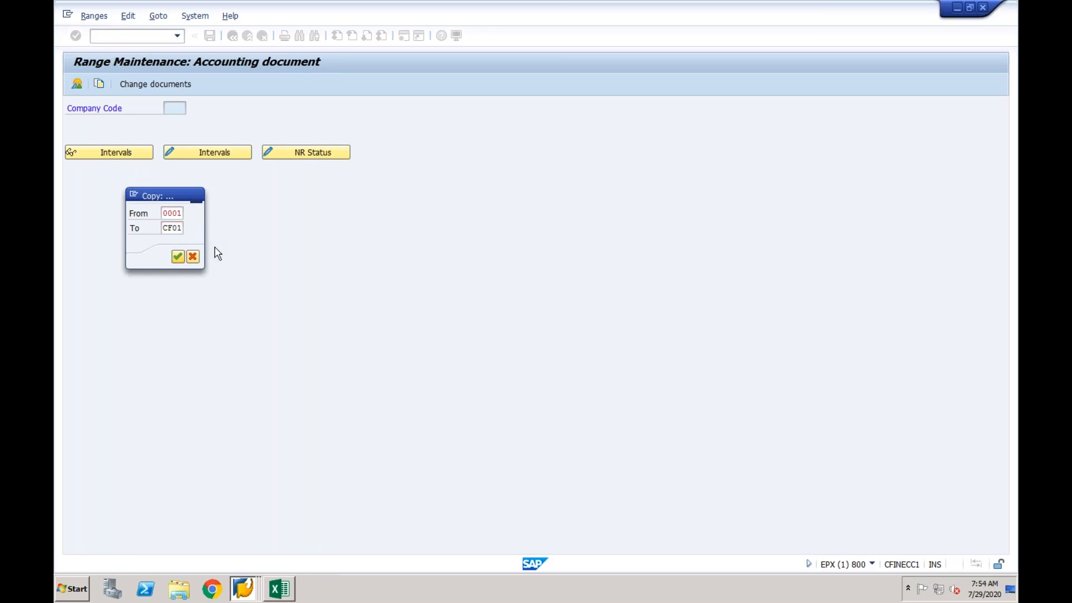
{"action": "left_click", "coordinate": [431, 405]}
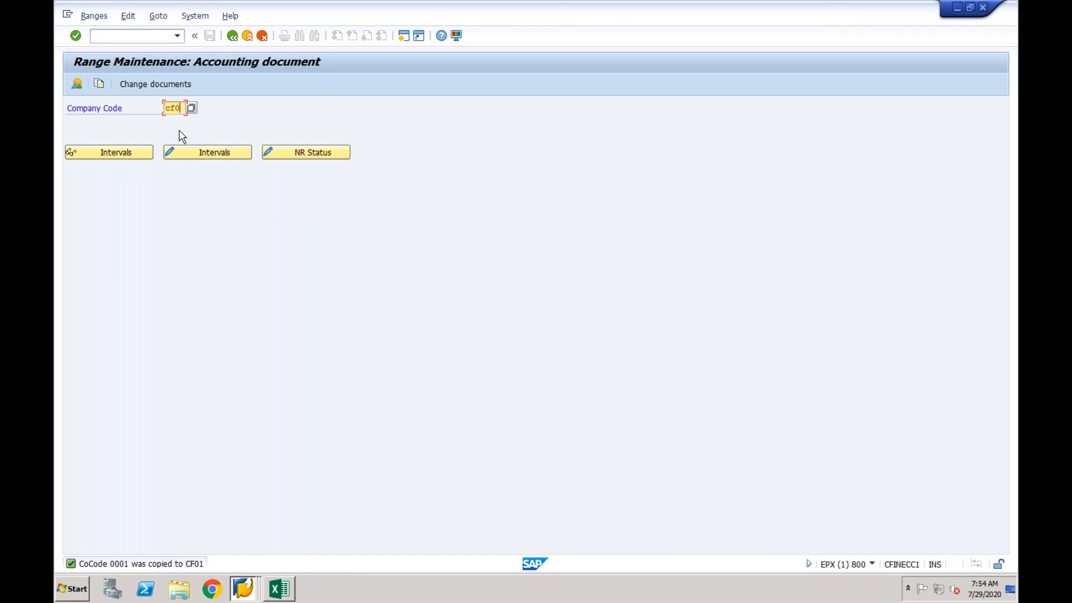
{"action": "type", "text": "1"}
{"action": "key", "text": "Return"}
{"action": "left_click", "coordinate": [183, 156]}
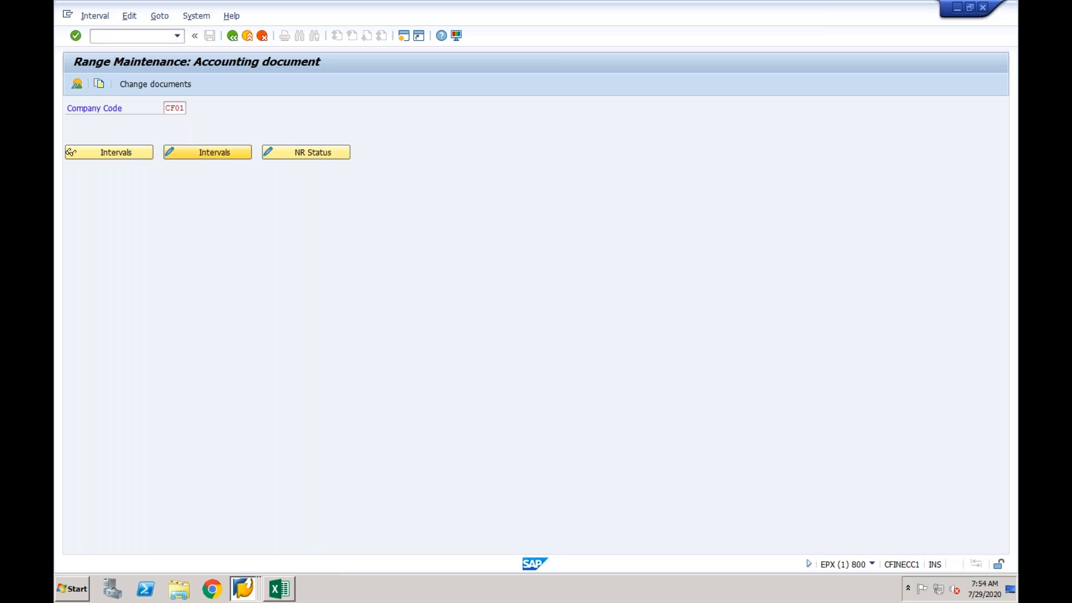
{"action": "left_click", "coordinate": [175, 138]}
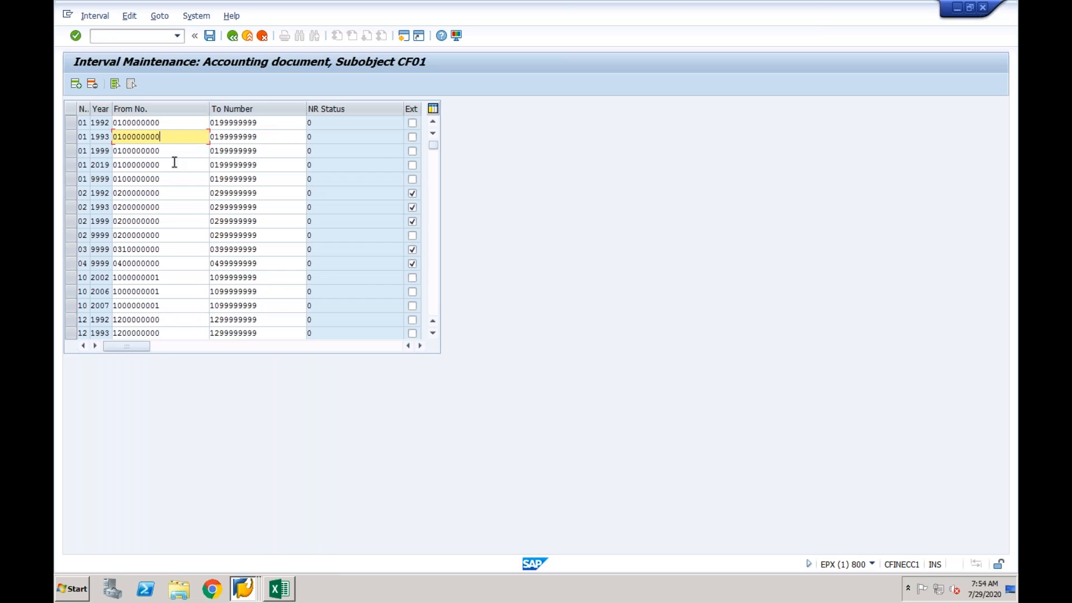
{"action": "left_click", "coordinate": [175, 163]}
{"action": "left_click", "coordinate": [233, 36]}
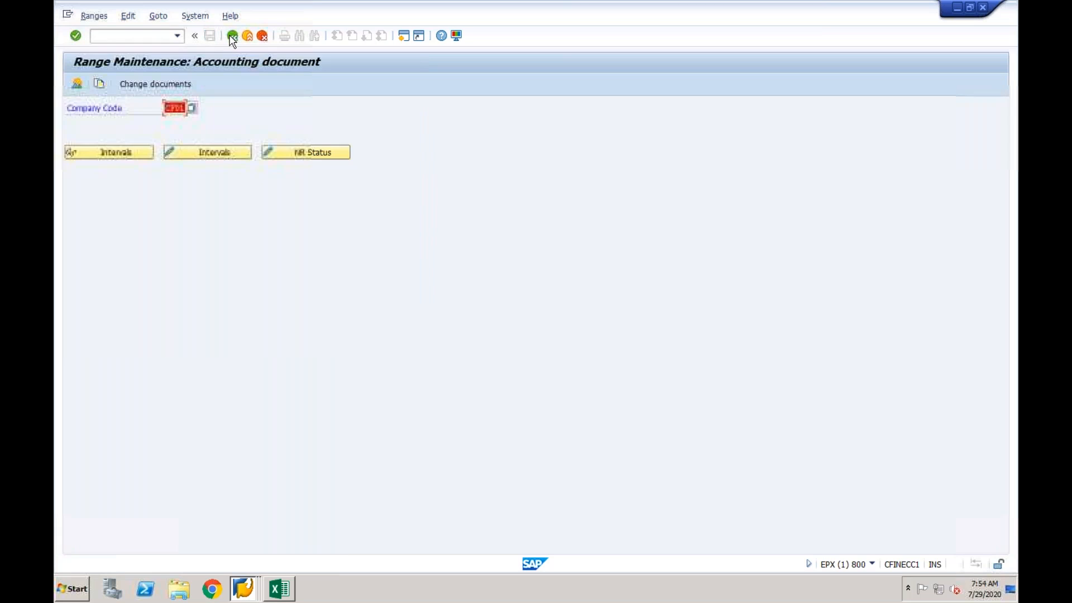
{"action": "left_click", "coordinate": [232, 37]}
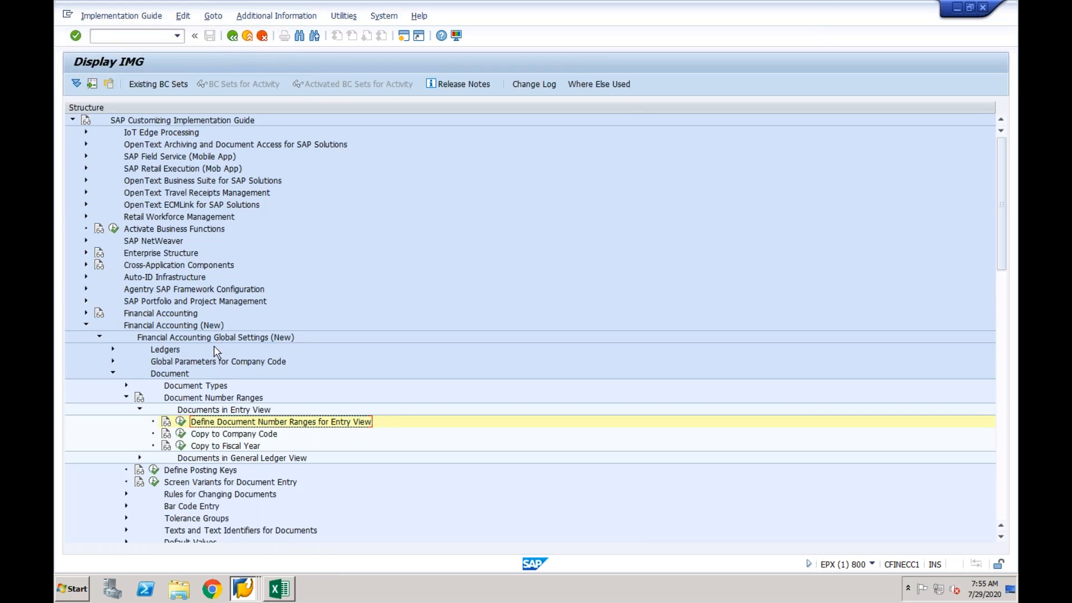
Step: Open the Define Tolerance Groups for Employees activity under the Document settings in the implementation guide
{"action": "left_click", "coordinate": [126, 398]}
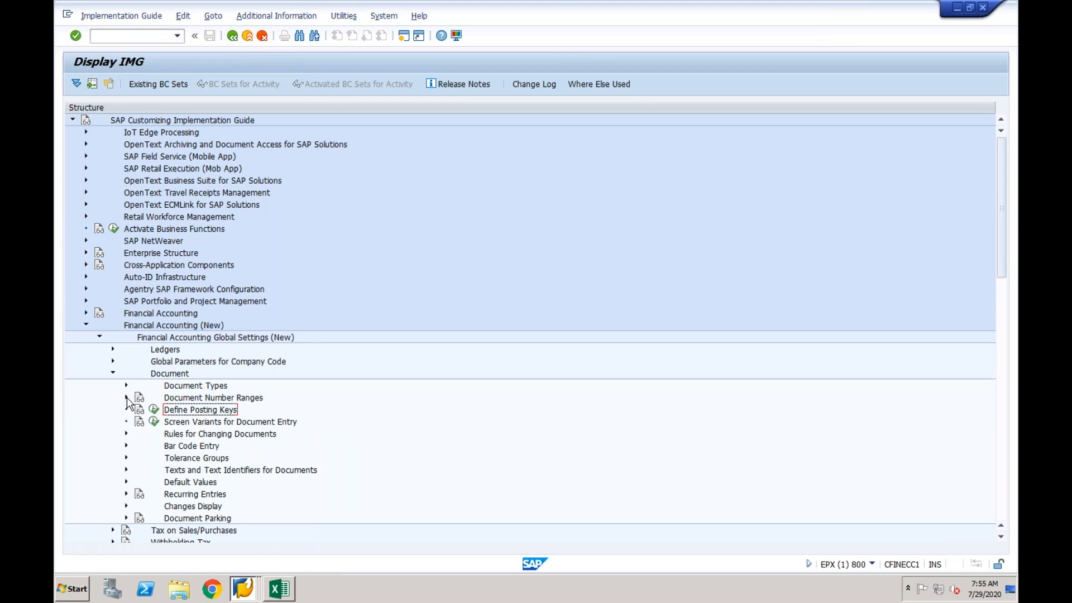
{"action": "left_click", "coordinate": [126, 458]}
{"action": "scroll", "coordinate": [202, 447], "scroll_direction": "down", "scroll_amount": 1}
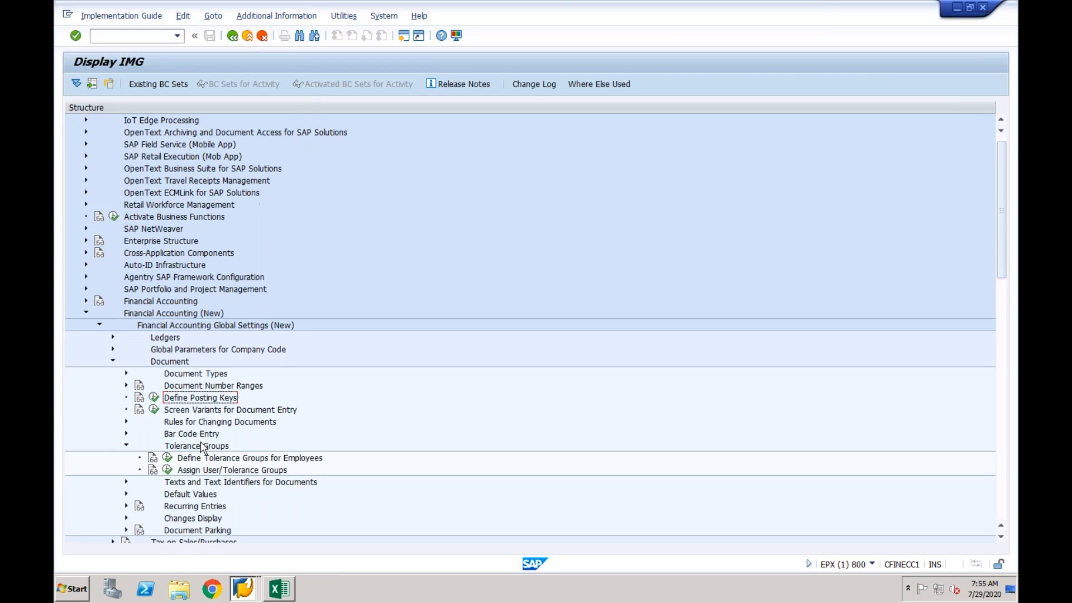
{"action": "scroll", "coordinate": [202, 446], "scroll_direction": "down", "scroll_amount": 5}
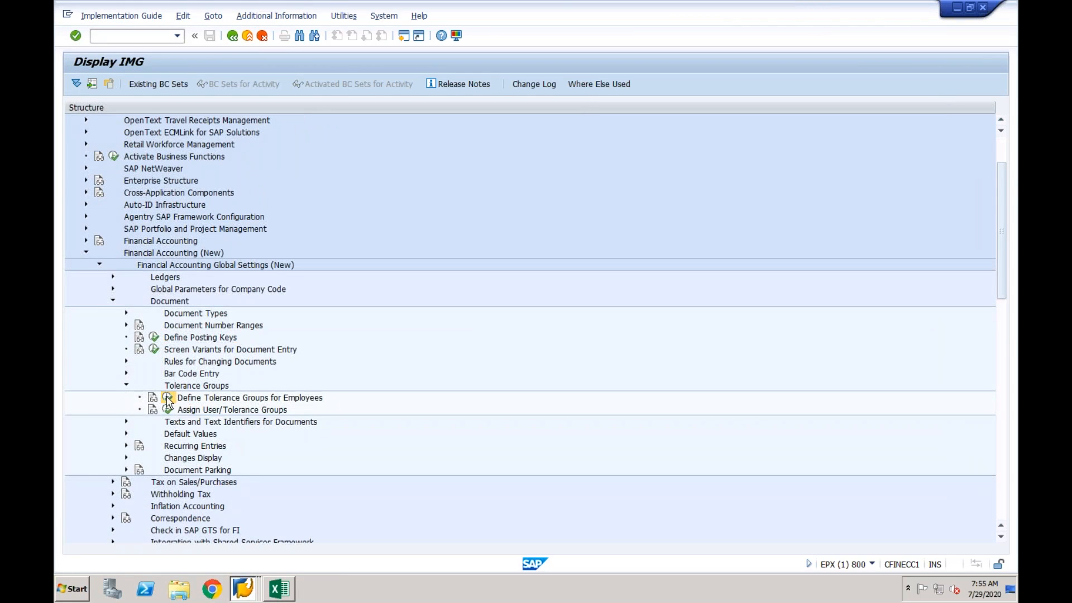
{"action": "left_click", "coordinate": [167, 398]}
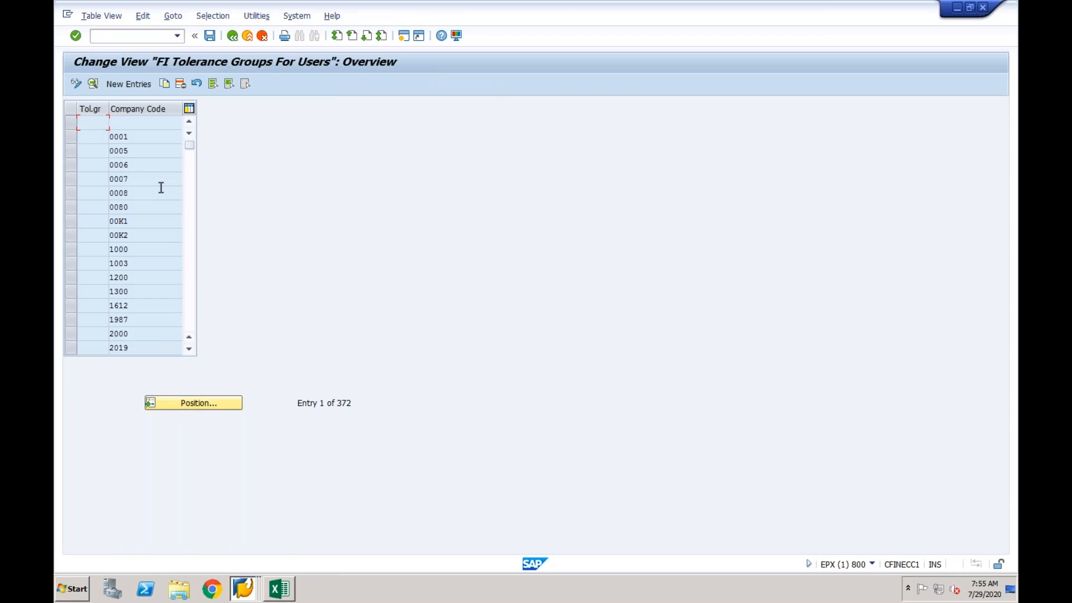
Step: Copy the tolerance group entry of company code 0001 to company code CF01 with a blank group and save it
{"action": "left_click", "coordinate": [70, 136]}
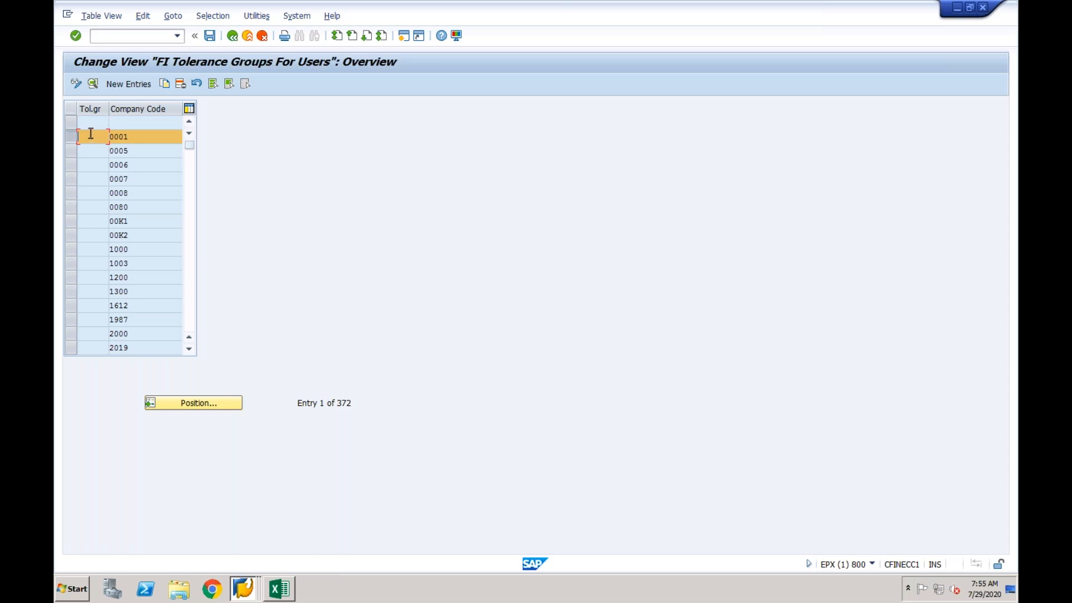
{"action": "left_click", "coordinate": [164, 84]}
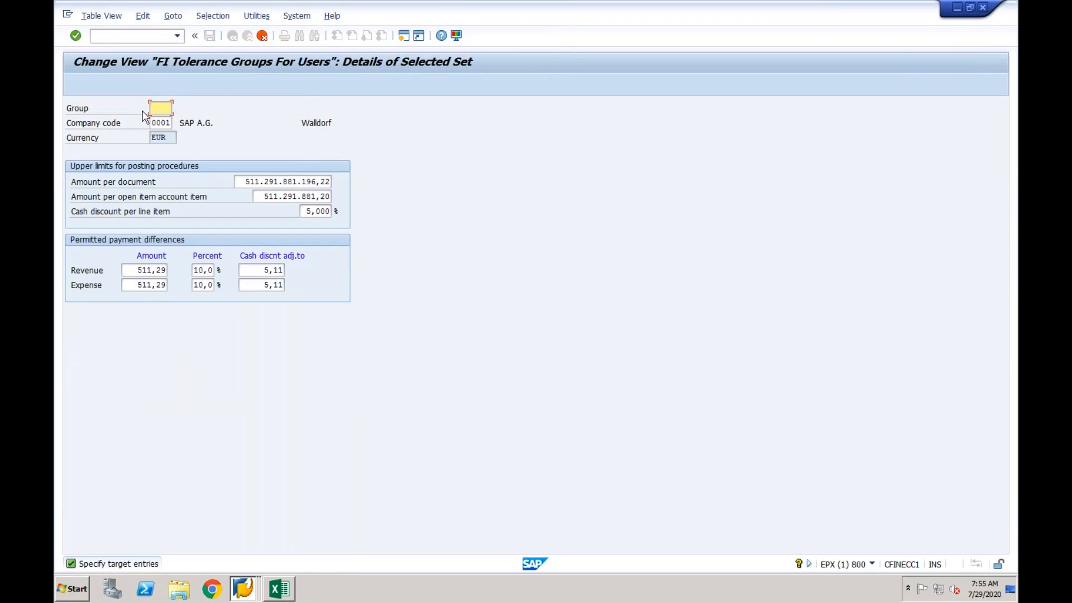
{"action": "left_click", "coordinate": [164, 122]}
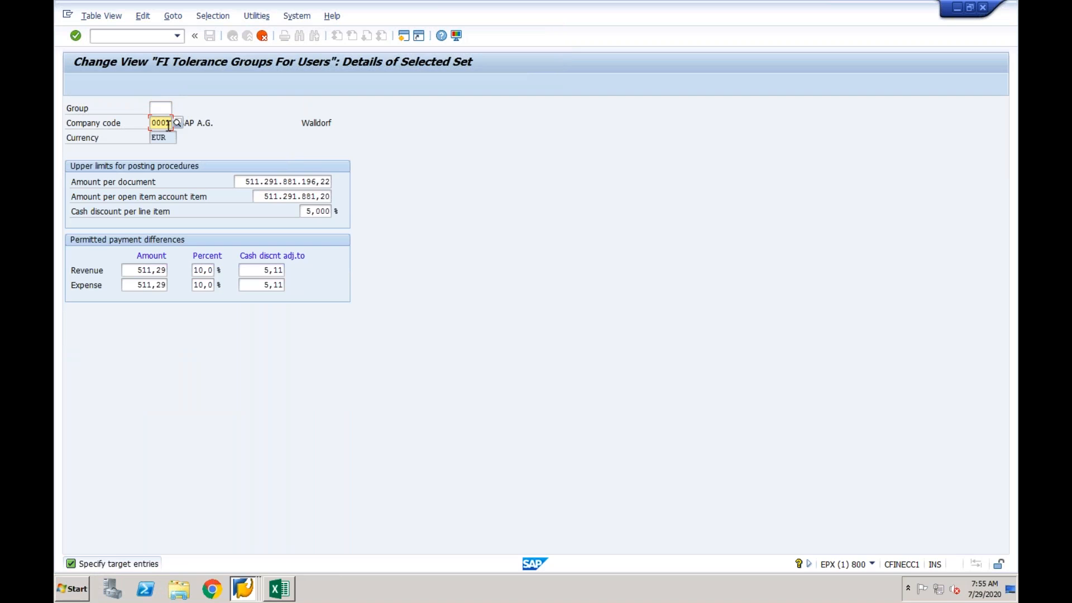
{"action": "left_click", "coordinate": [160, 107]}
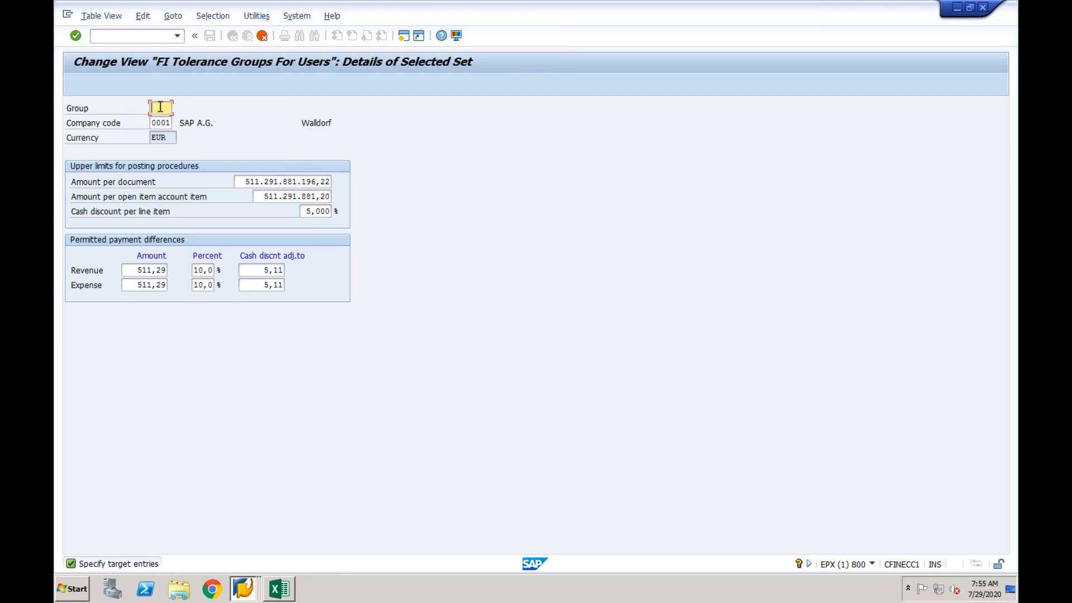
{"action": "left_click_drag", "start_coordinate": [151, 122], "coordinate": [172, 124]}
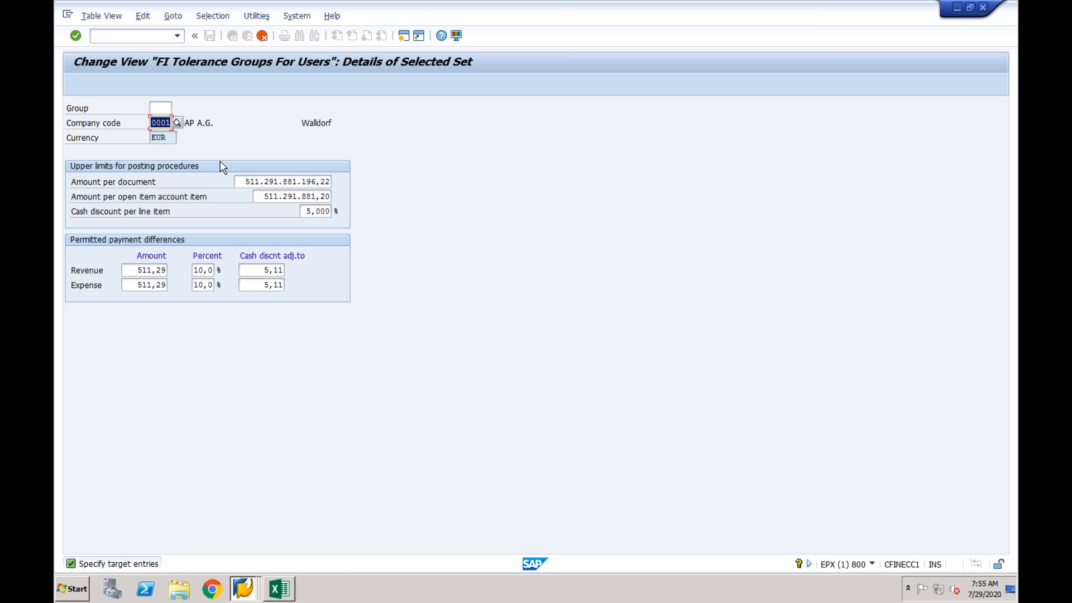
{"action": "type", "text": "cf01"}
{"action": "key", "text": "Return"}
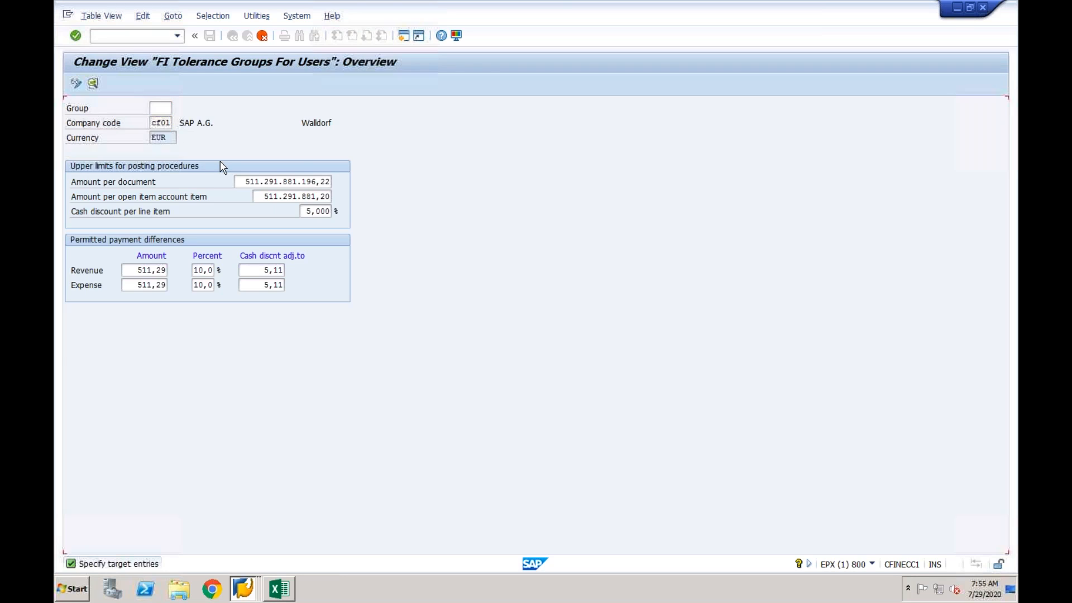
{"action": "left_click", "coordinate": [211, 37]}
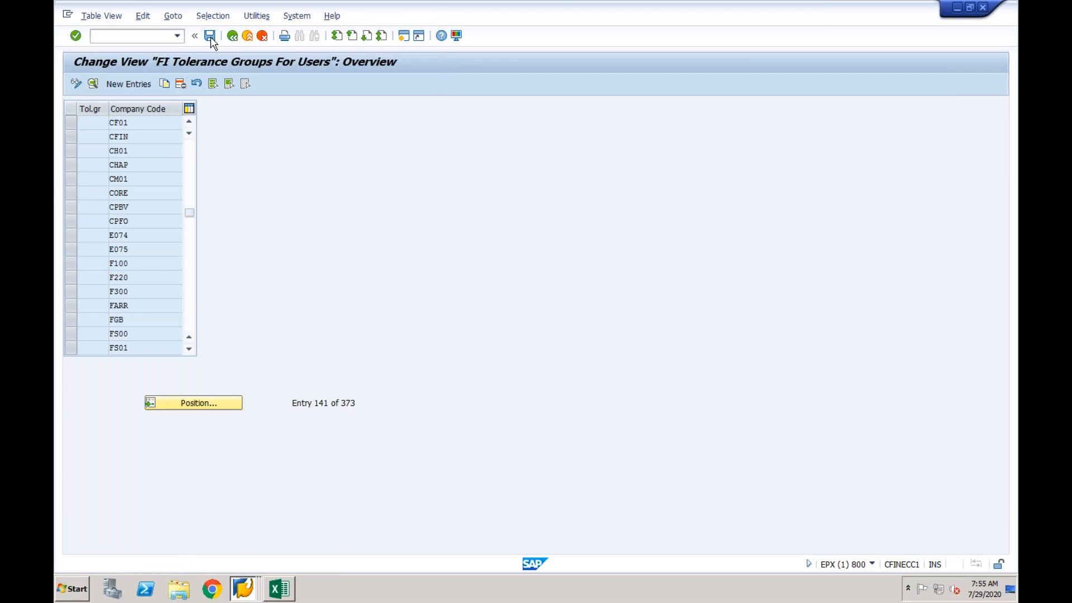
{"action": "key", "text": "Return"}
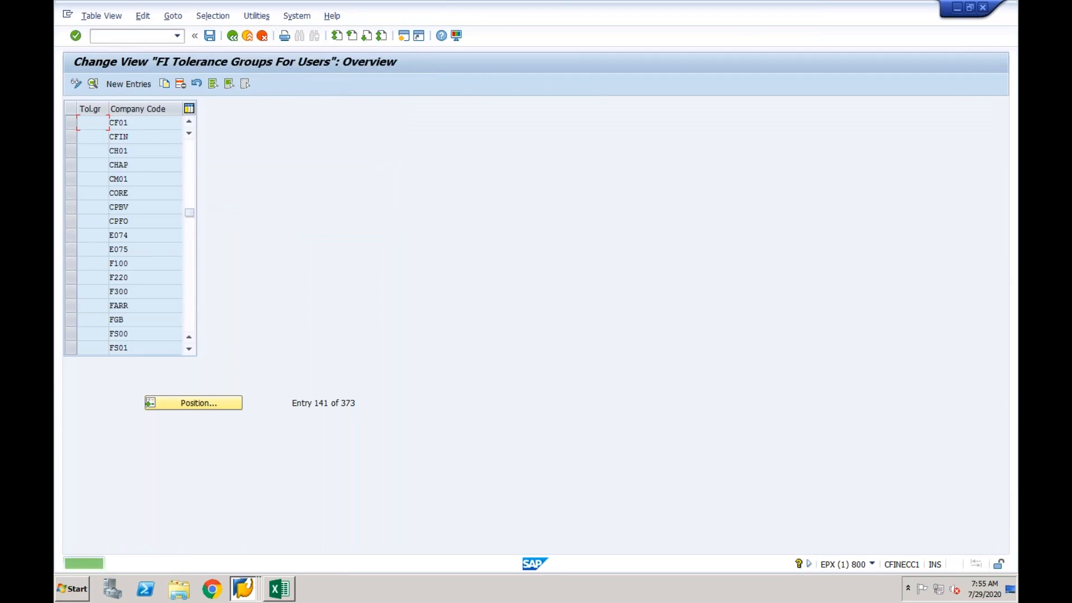
Step: Review the tolerance group details of company code CF01 and return to the implementation guide
{"action": "double_click", "coordinate": [137, 125]}
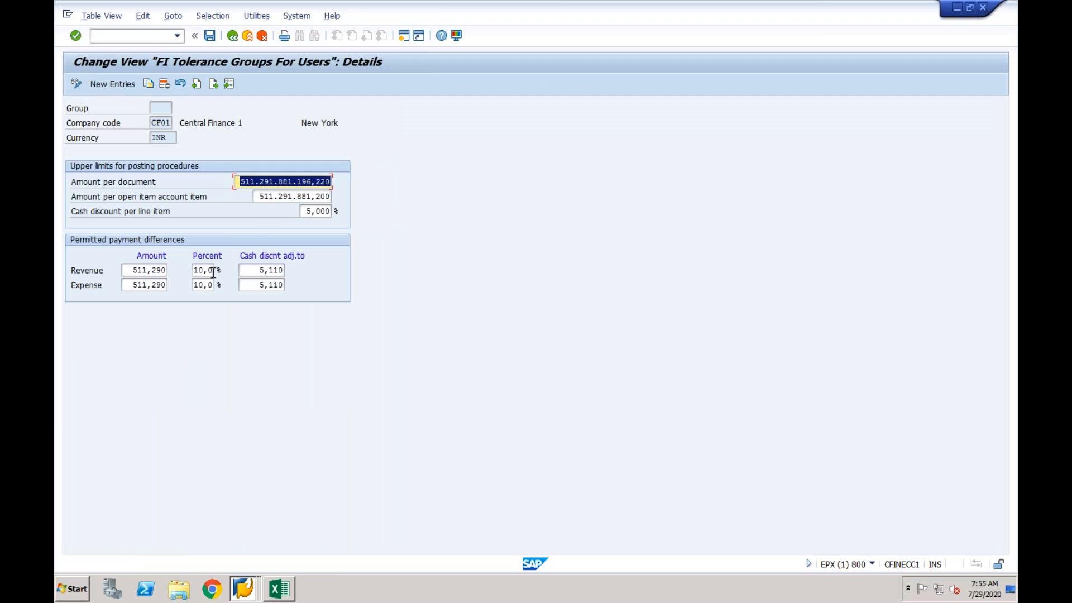
{"action": "left_click", "coordinate": [233, 37]}
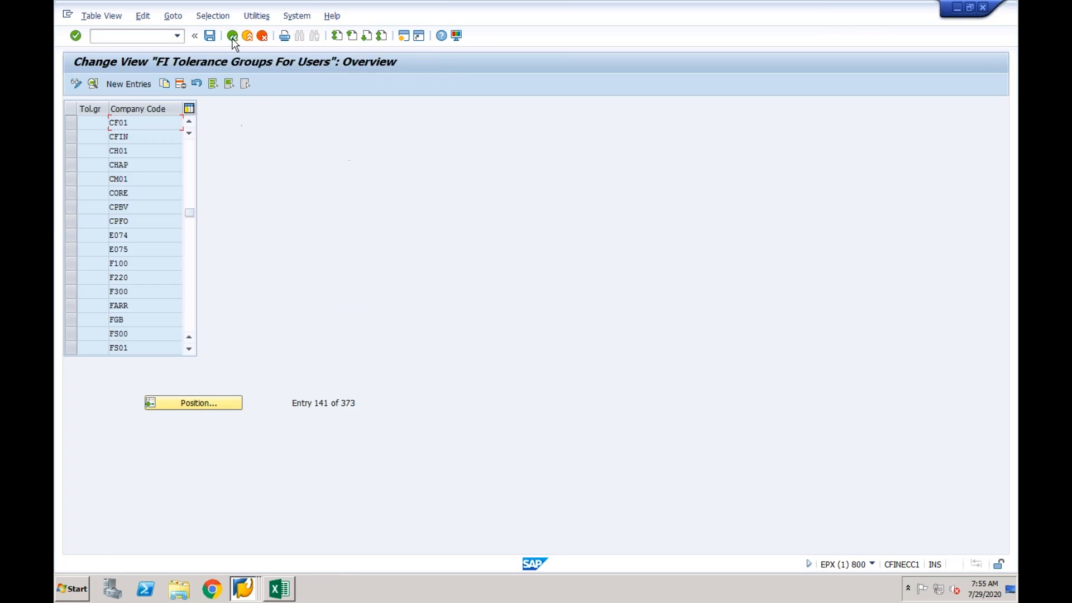
{"action": "left_click", "coordinate": [232, 37]}
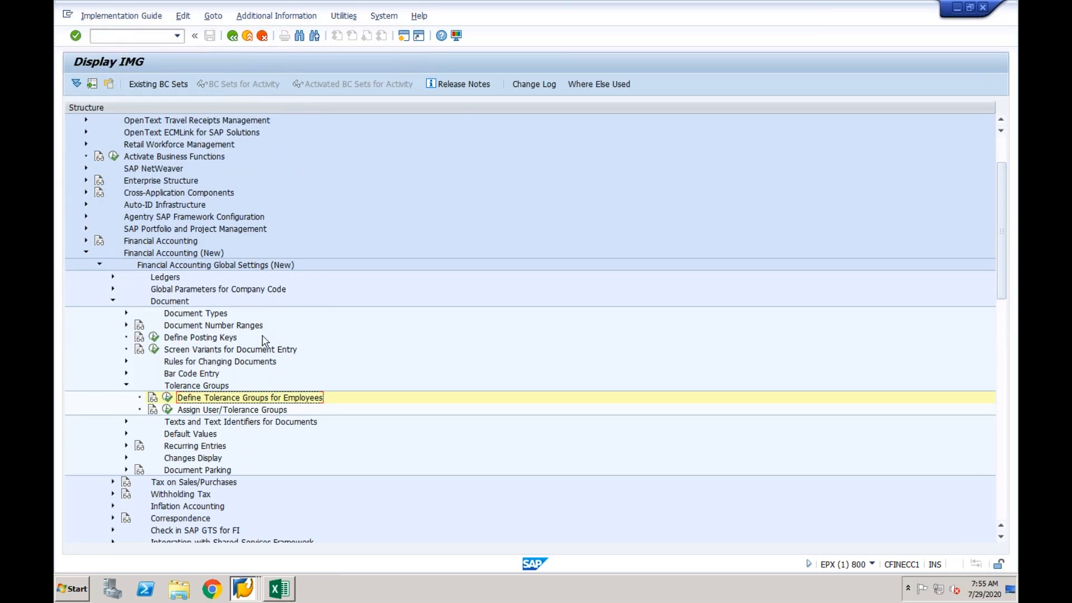
Step: Collapse the Tolerance Groups, Document, Financial Accounting Global Settings (New) and Financial Accounting (New) nodes
{"action": "left_click", "coordinate": [127, 385]}
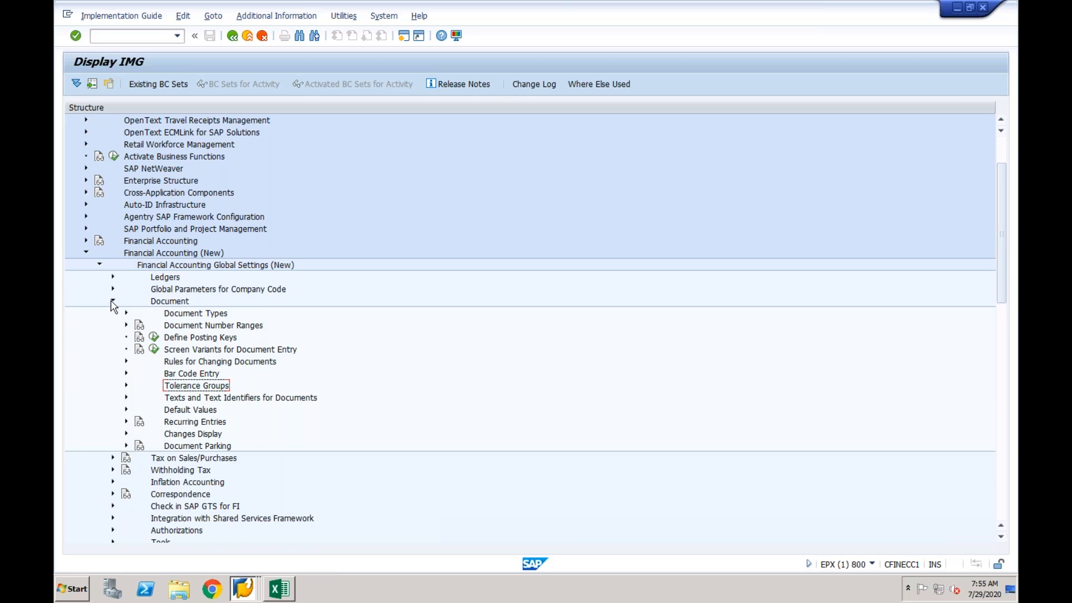
{"action": "left_click", "coordinate": [113, 302]}
{"action": "left_click", "coordinate": [99, 267]}
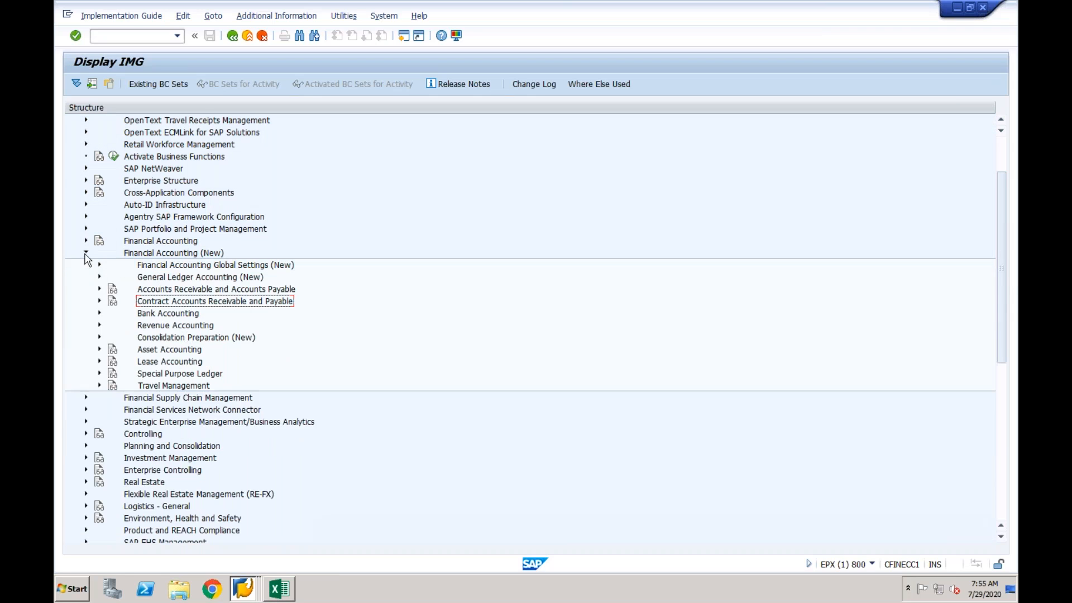
{"action": "left_click", "coordinate": [86, 253]}
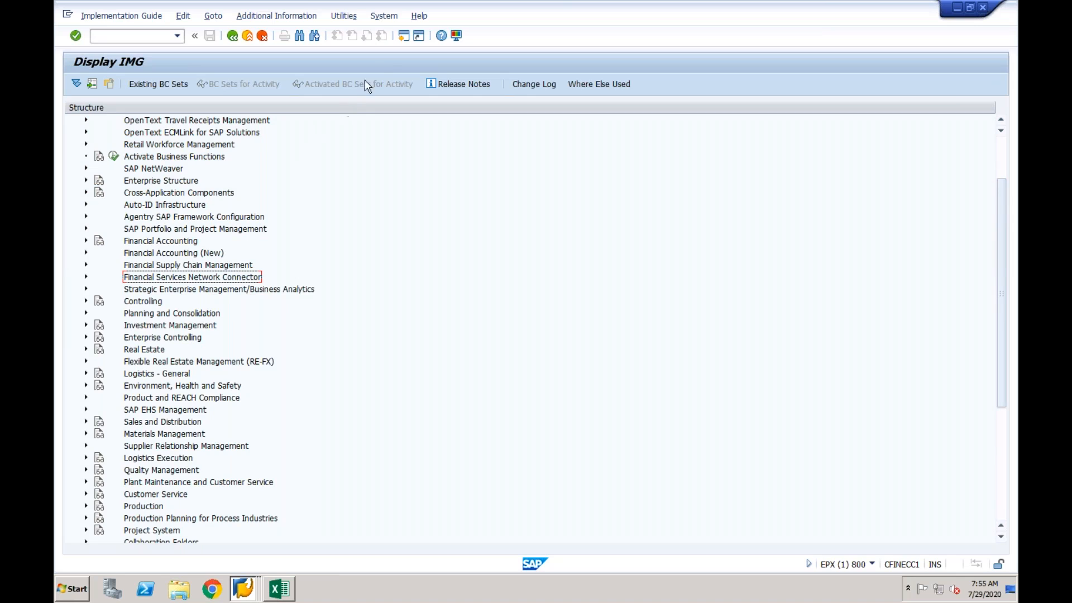
Step: Open transaction FS00 in a new session and try to create a G/L account without an account number
{"action": "left_click", "coordinate": [403, 37]}
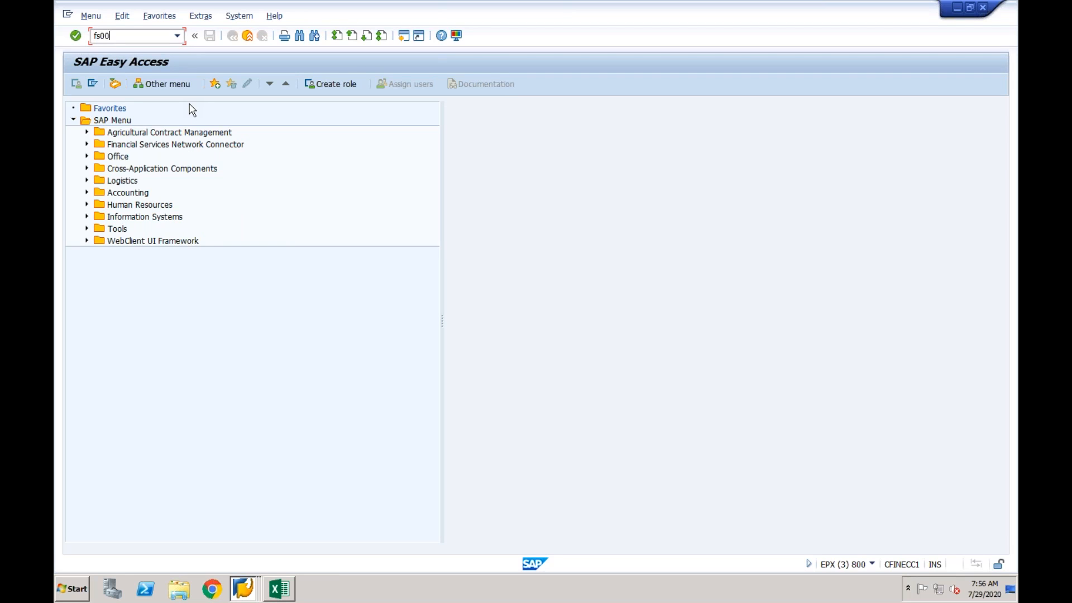
{"action": "key", "text": "Return"}
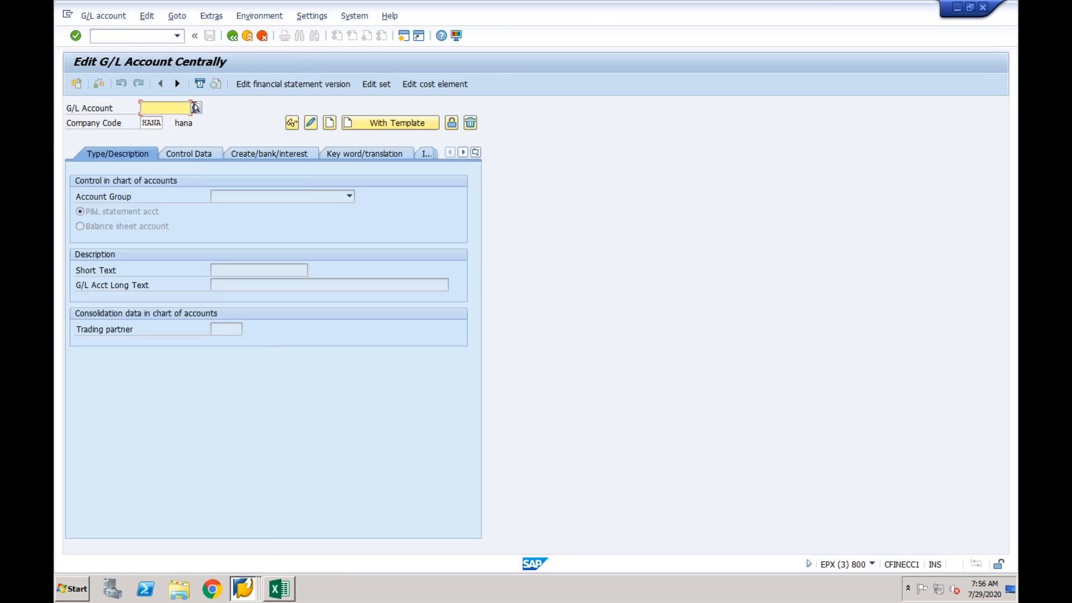
{"action": "left_click", "coordinate": [329, 122]}
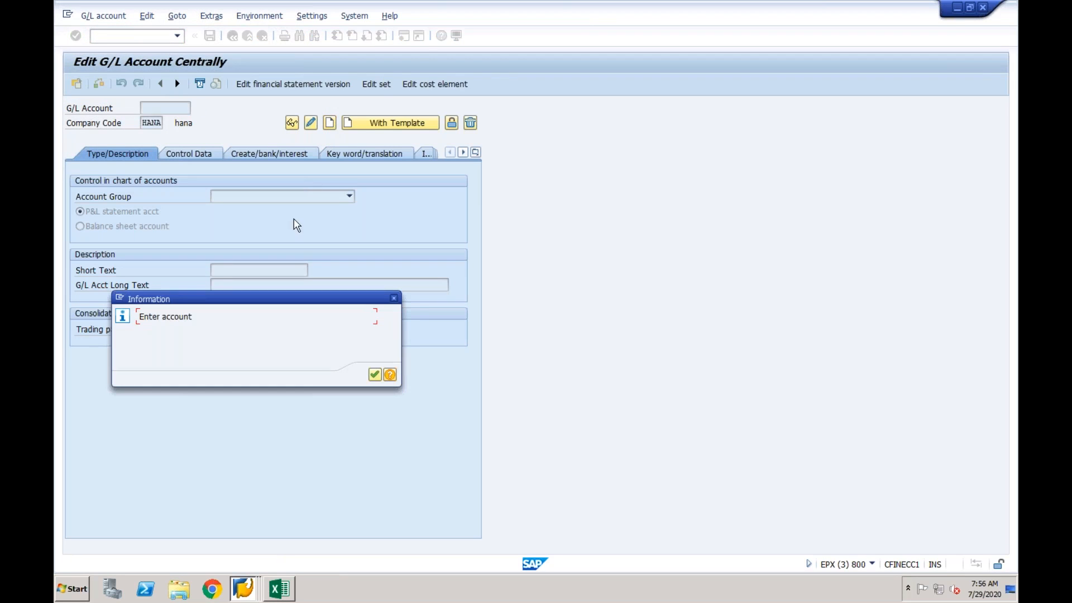
{"action": "left_click", "coordinate": [373, 375]}
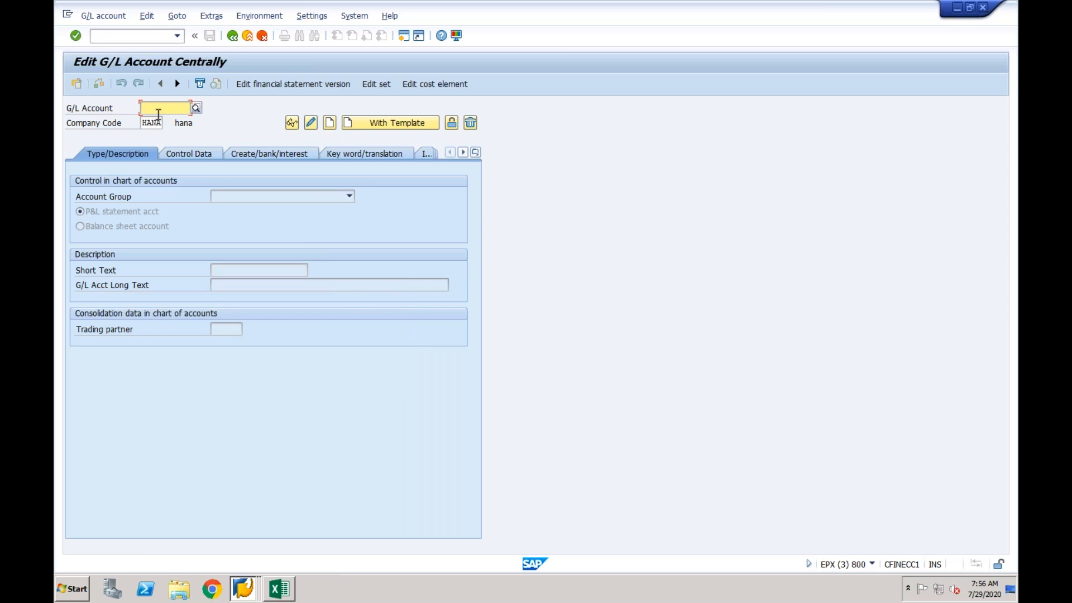
Step: Start creating G/L account 2000 in company code CF01
{"action": "type", "text": "2"}
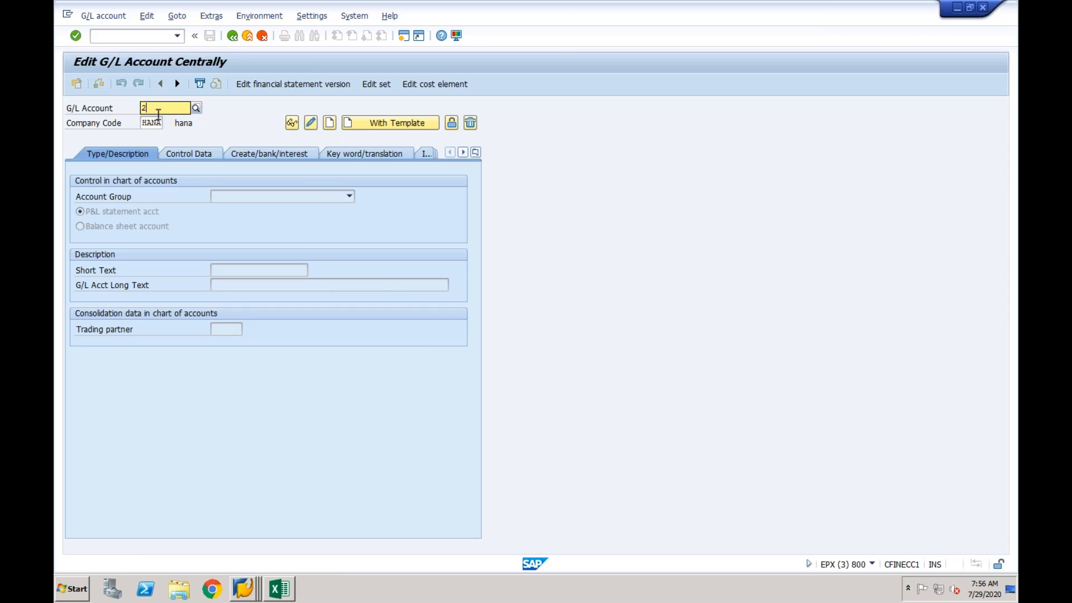
{"action": "type", "text": "000"}
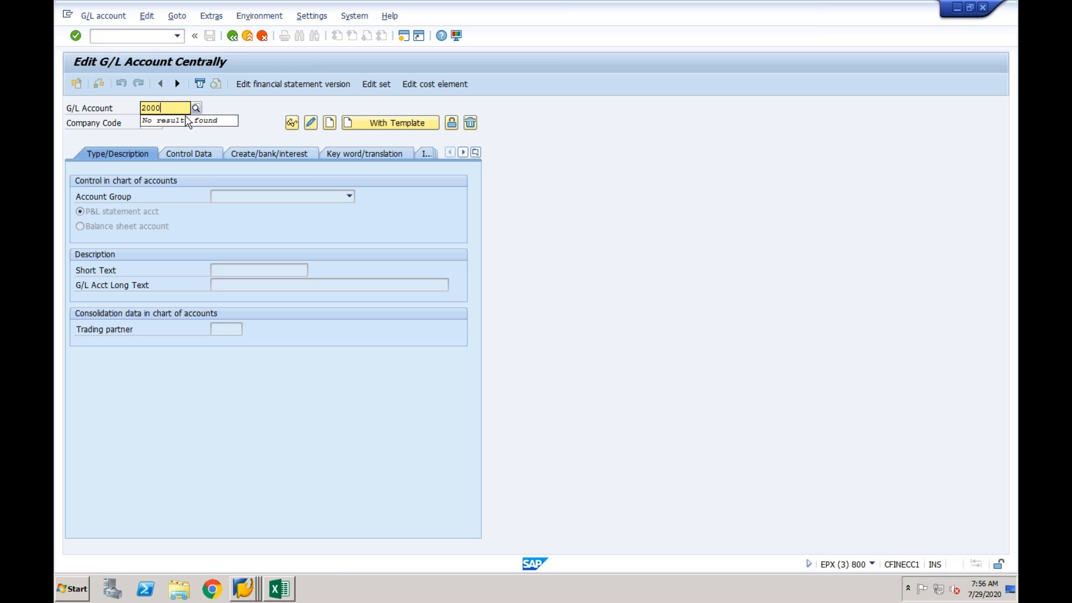
{"action": "left_click", "coordinate": [214, 112]}
{"action": "double_click", "coordinate": [145, 123]}
{"action": "type", "text": "cf0"}
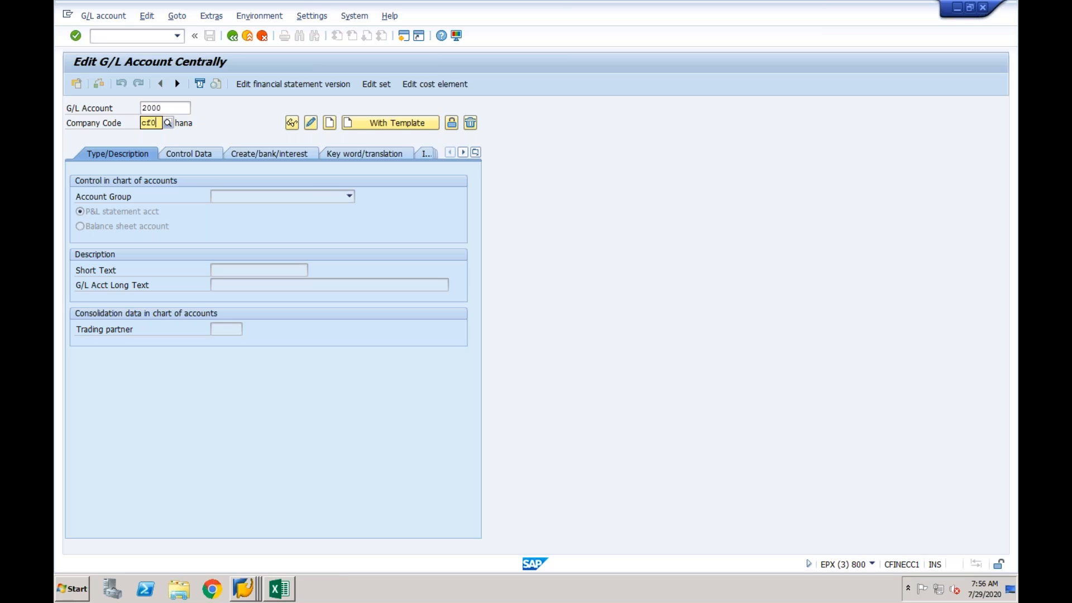
{"action": "type", "text": "1"}
{"action": "key", "text": "Return"}
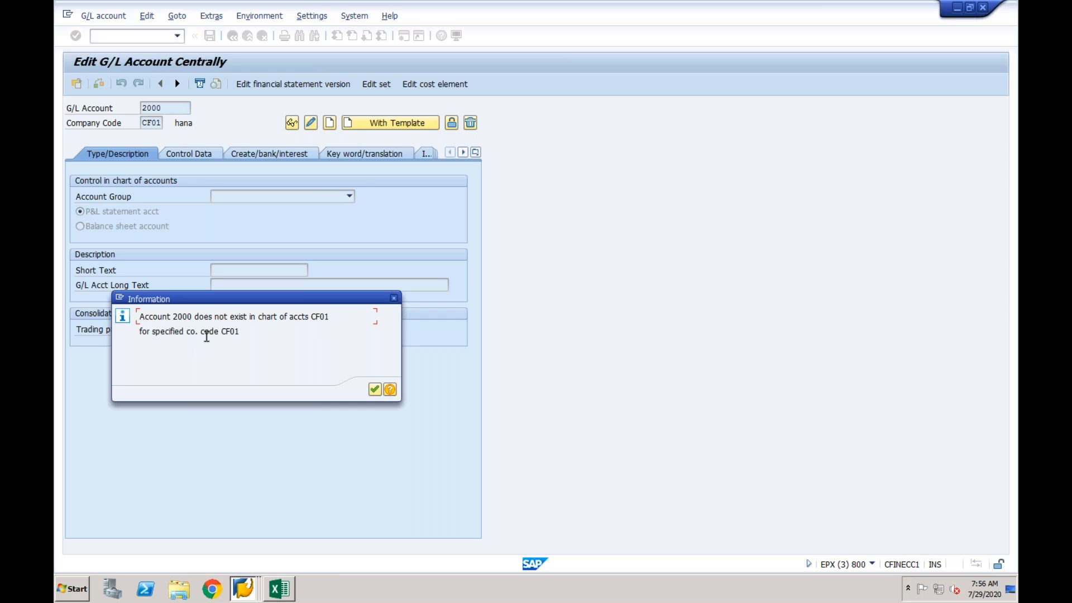
{"action": "left_click", "coordinate": [374, 389]}
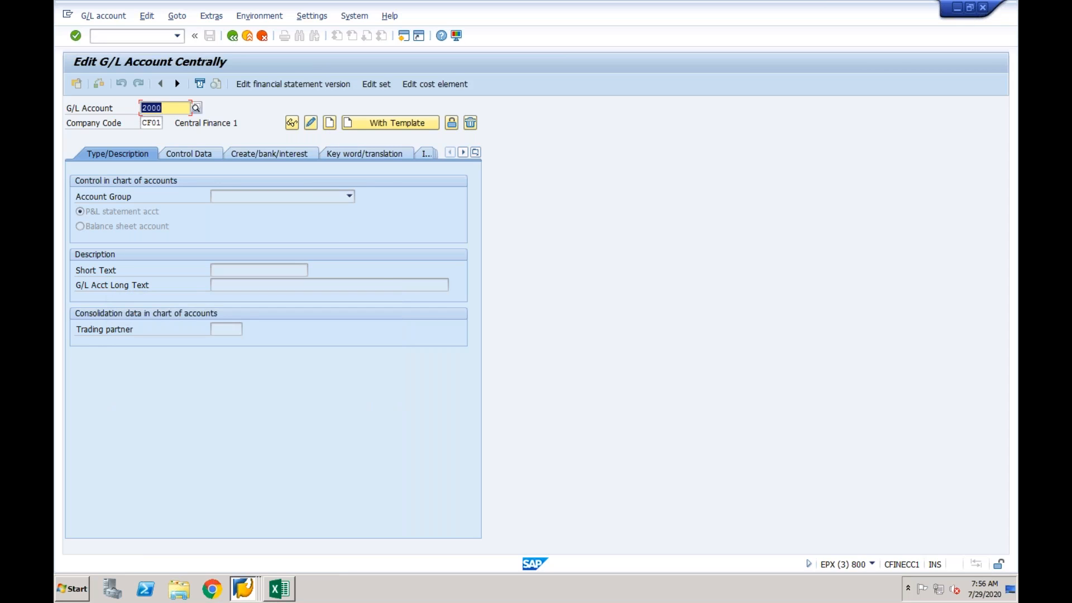
{"action": "left_click", "coordinate": [330, 124]}
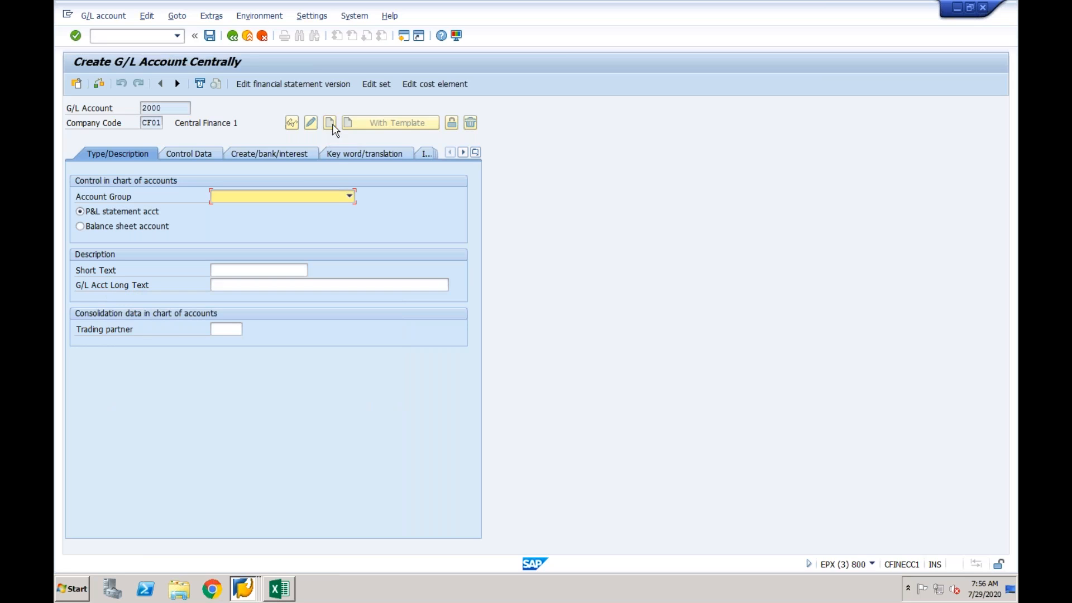
Step: Classify account 2000 as a balance sheet account in the Balance Sheet account group, with short and long text Bank
{"action": "left_click", "coordinate": [323, 198]}
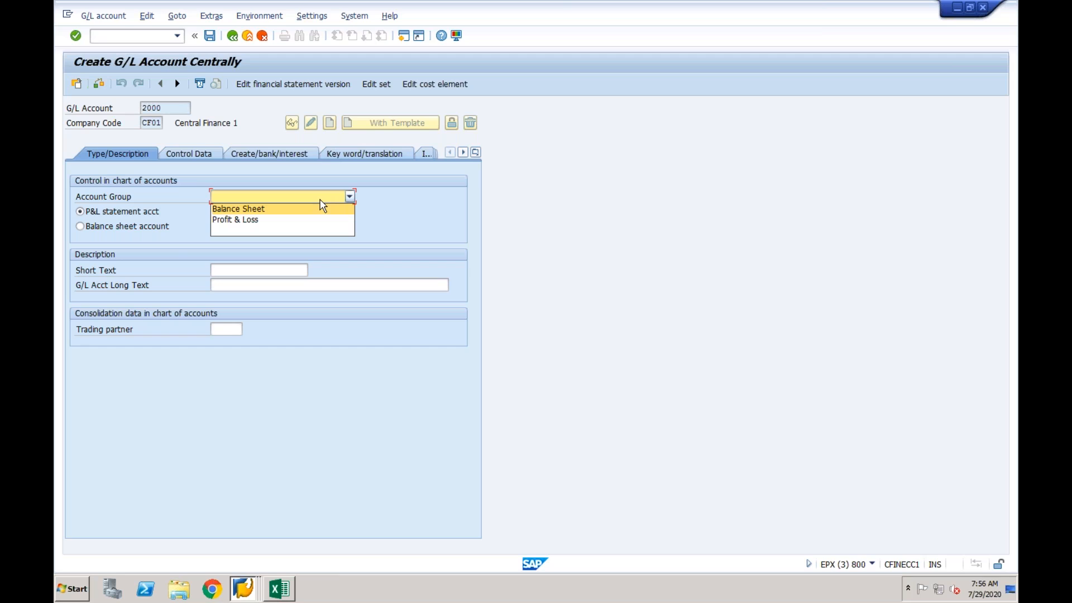
{"action": "left_click", "coordinate": [263, 209]}
{"action": "left_click", "coordinate": [102, 230]}
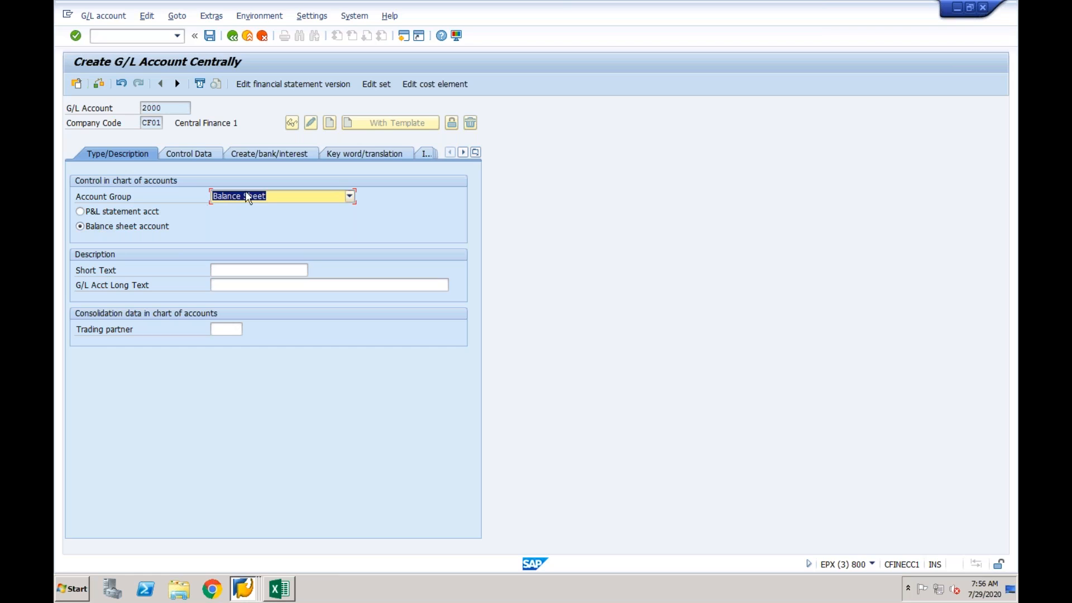
{"action": "left_click", "coordinate": [234, 269]}
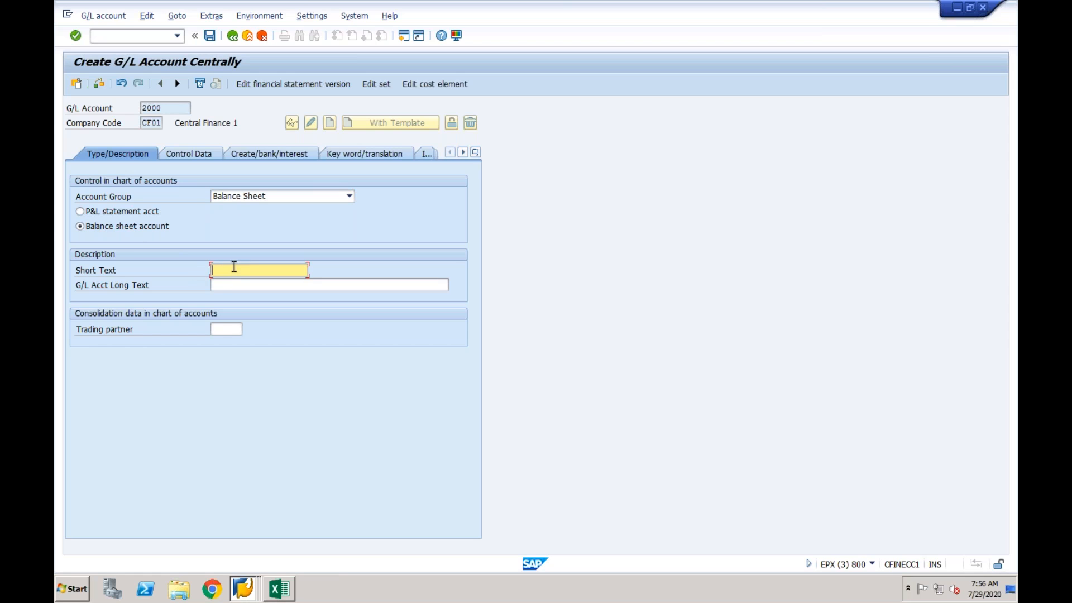
{"action": "type", "text": "Bank"}
{"action": "key", "text": "Tab"}
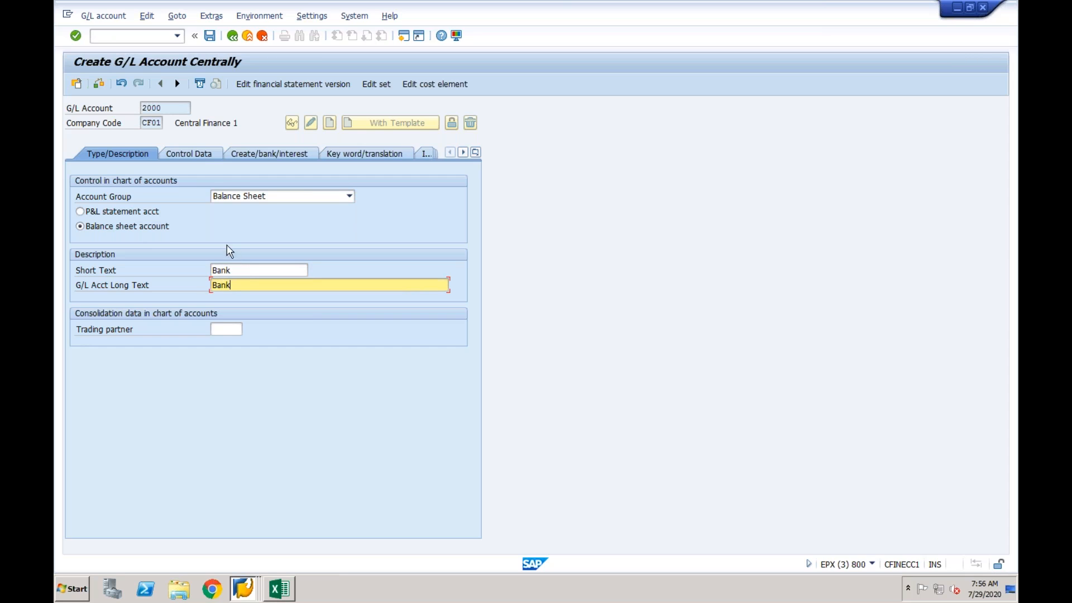
Step: Enable line item display and assign field status group G005 to account 2000, then save it despite any warnings
{"action": "left_click", "coordinate": [200, 156]}
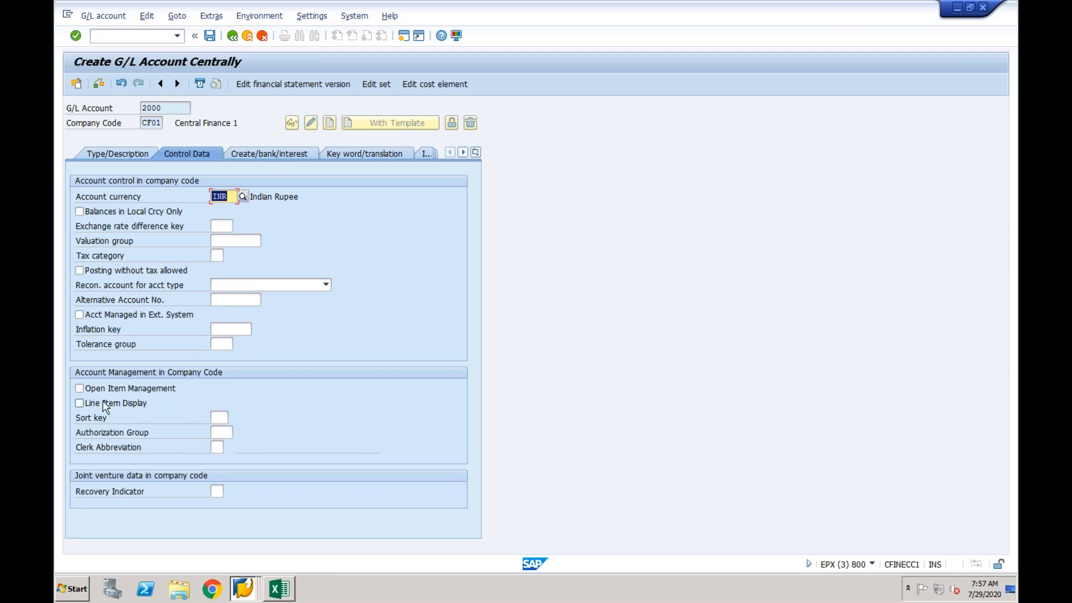
{"action": "left_click", "coordinate": [79, 403]}
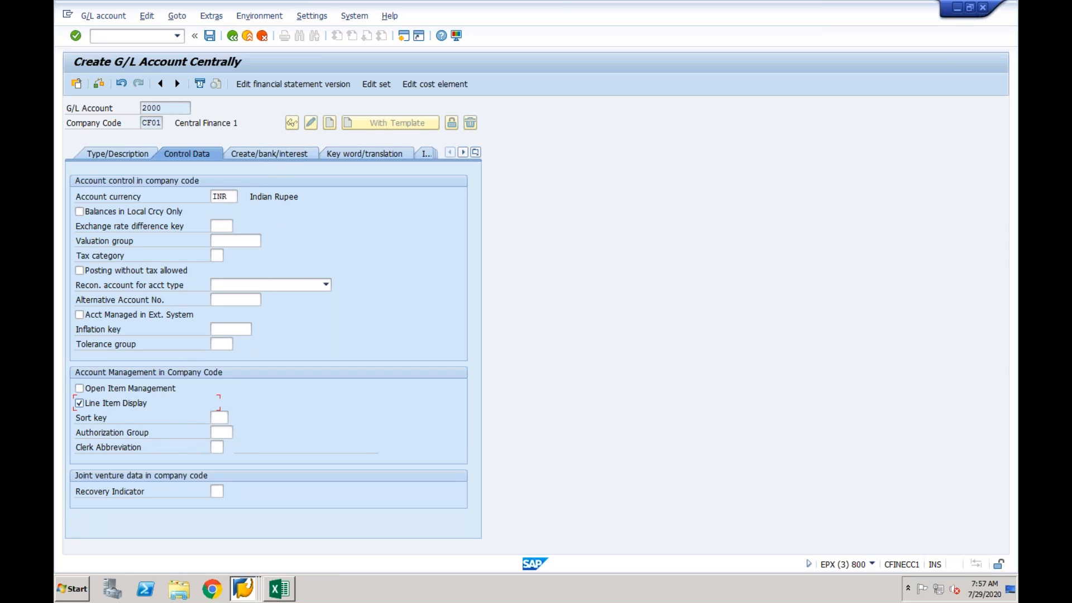
{"action": "left_click", "coordinate": [276, 154]}
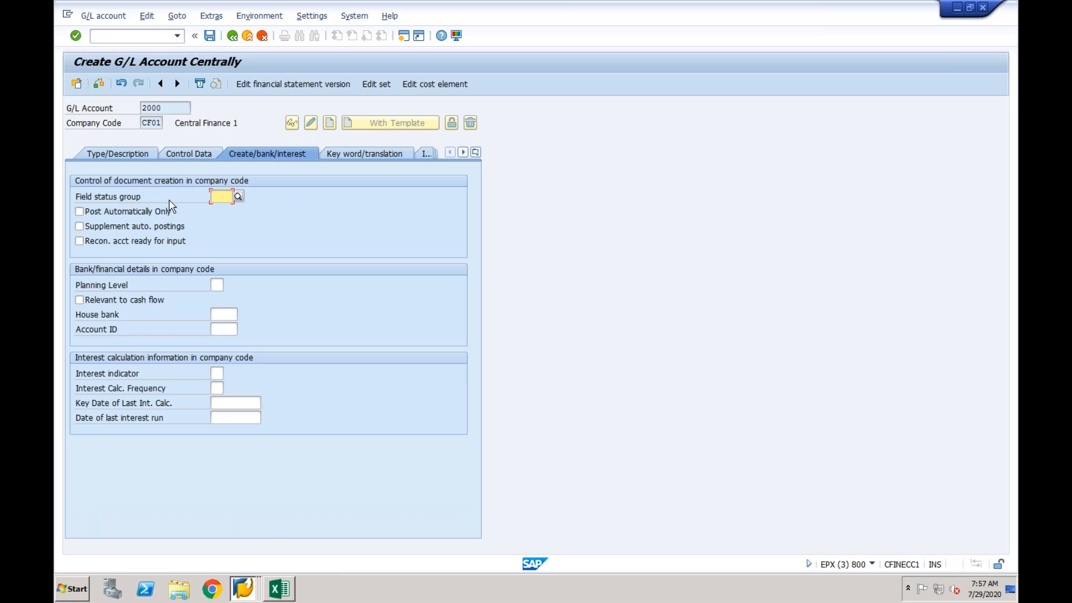
{"action": "left_click", "coordinate": [239, 199]}
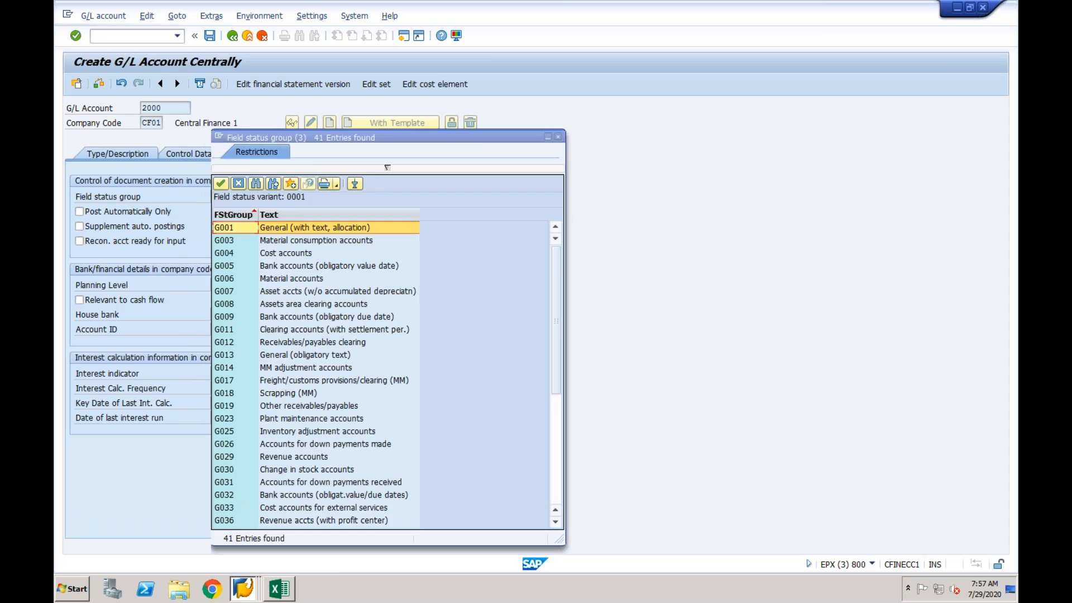
{"action": "left_click", "coordinate": [320, 268]}
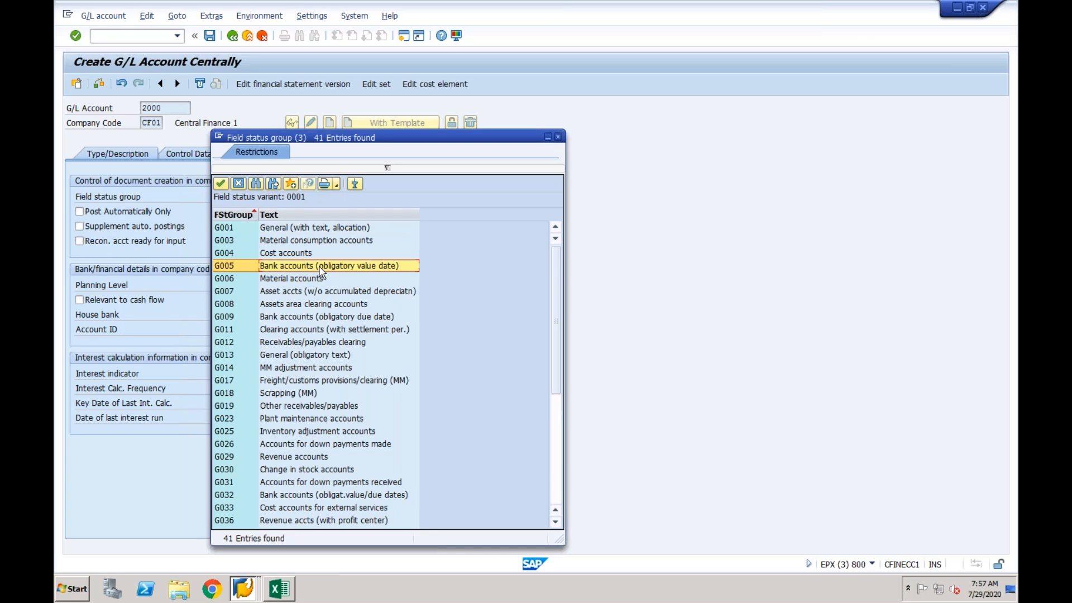
{"action": "double_click", "coordinate": [320, 268]}
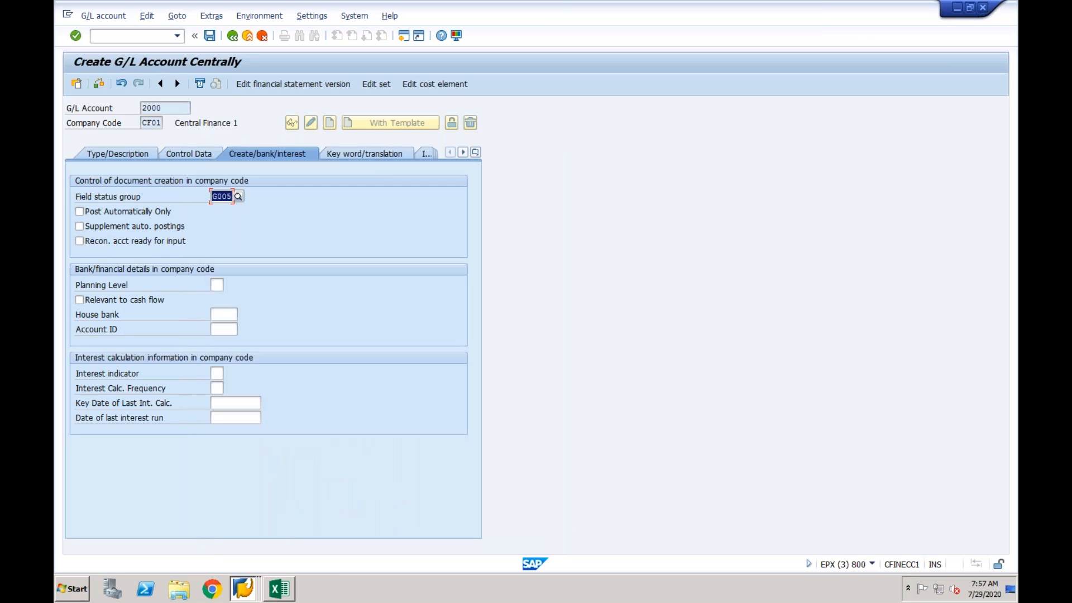
{"action": "left_click", "coordinate": [210, 36]}
{"action": "left_click", "coordinate": [82, 271]}
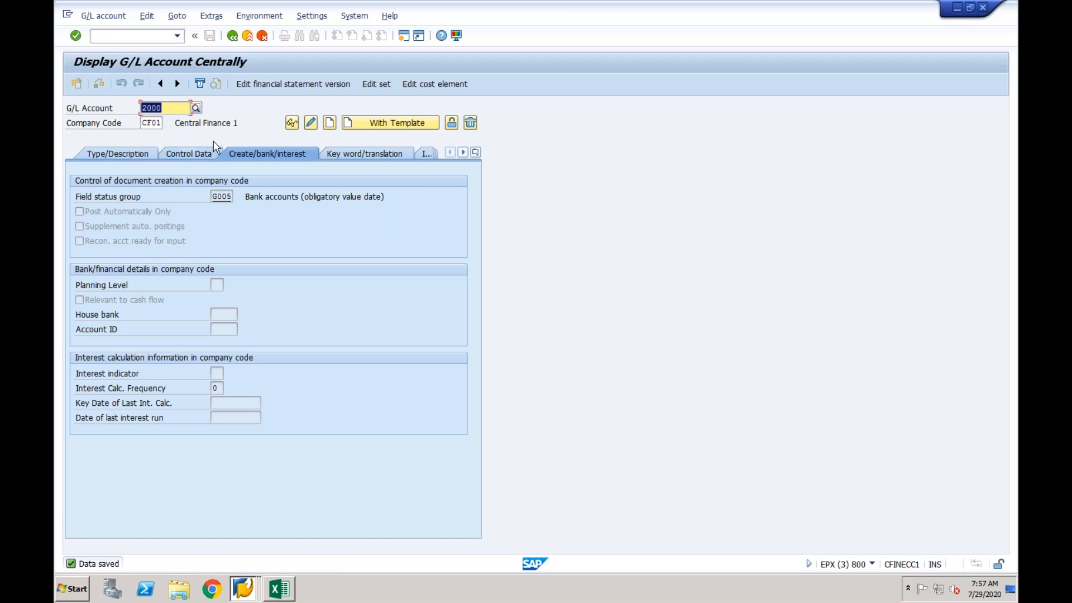
Step: Start creating G/L account 4000 in company code CF01
{"action": "left_click", "coordinate": [170, 108]}
{"action": "double_click", "coordinate": [138, 108]}
{"action": "type", "text": "4000"}
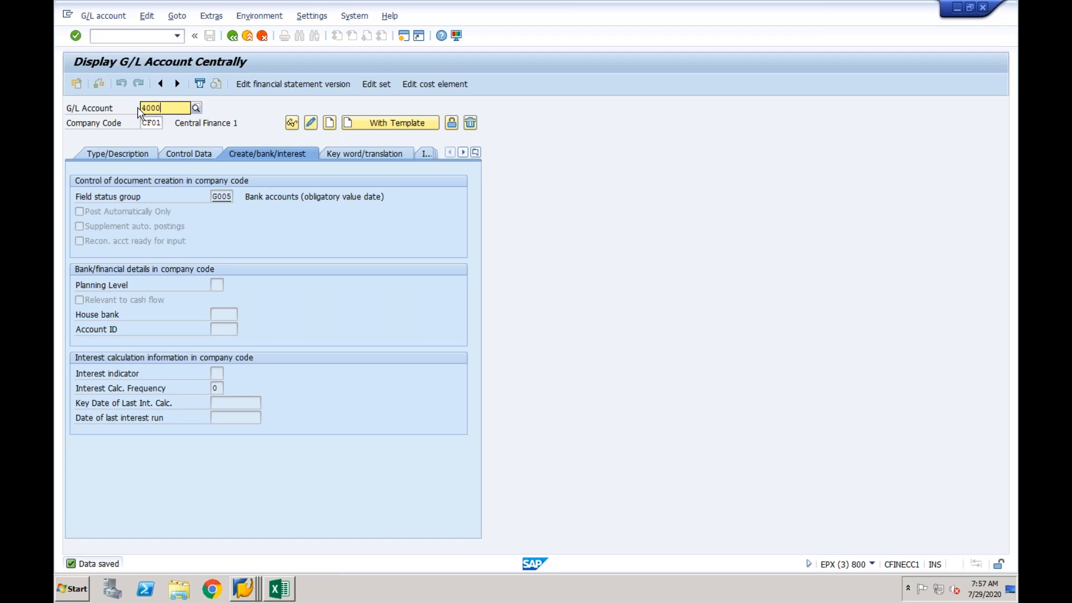
{"action": "key", "text": "Return"}
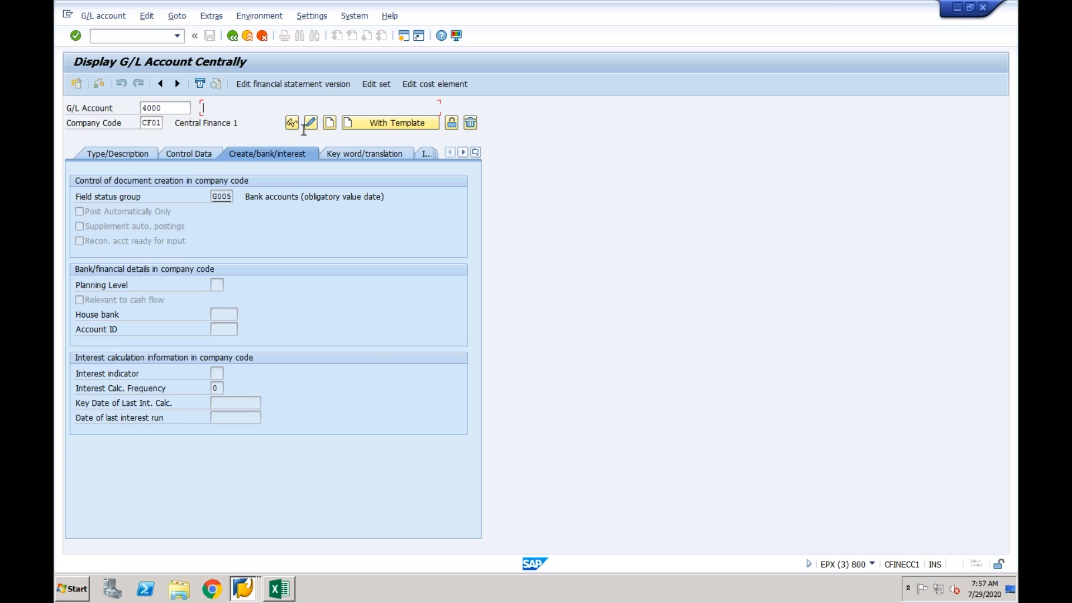
{"action": "left_click", "coordinate": [330, 125]}
Step: Assign account 4000 to the Profit & Loss account group and enter the short text Refreshment Exp
{"action": "left_click", "coordinate": [132, 157]}
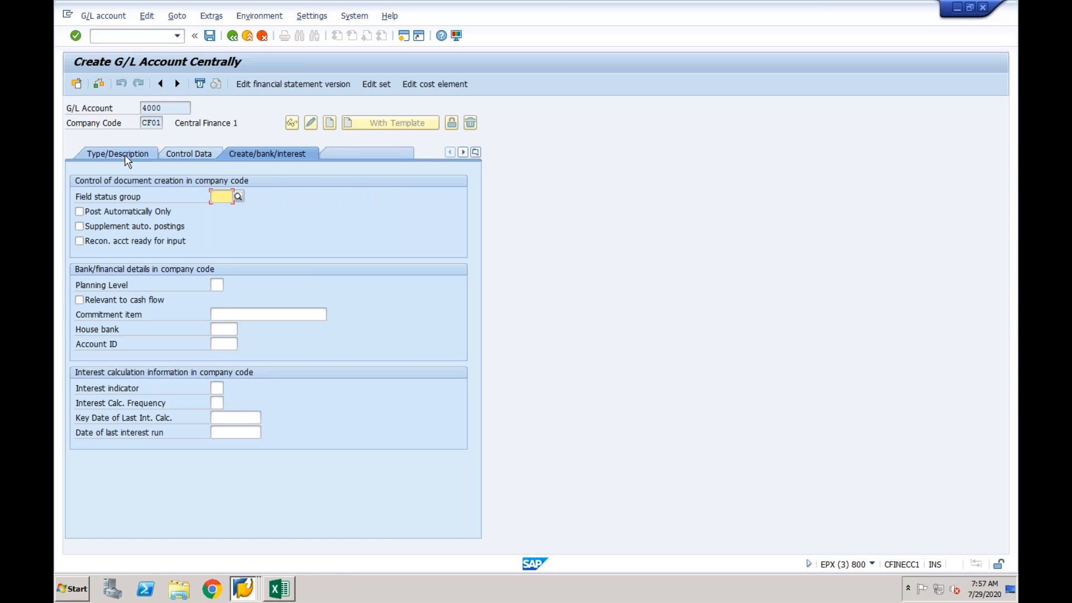
{"action": "left_click", "coordinate": [255, 199]}
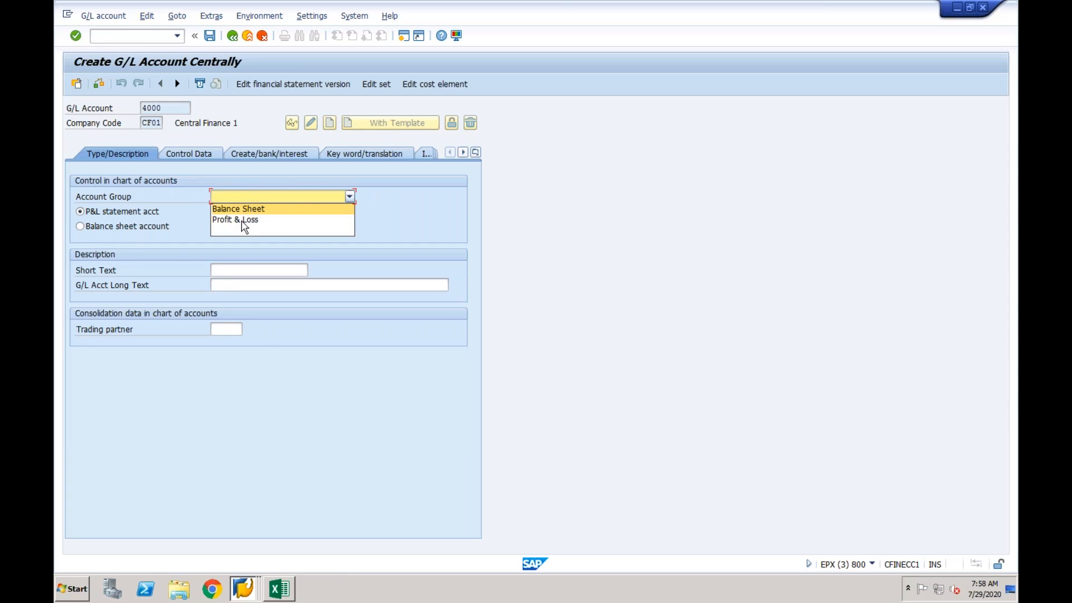
{"action": "left_click", "coordinate": [244, 220]}
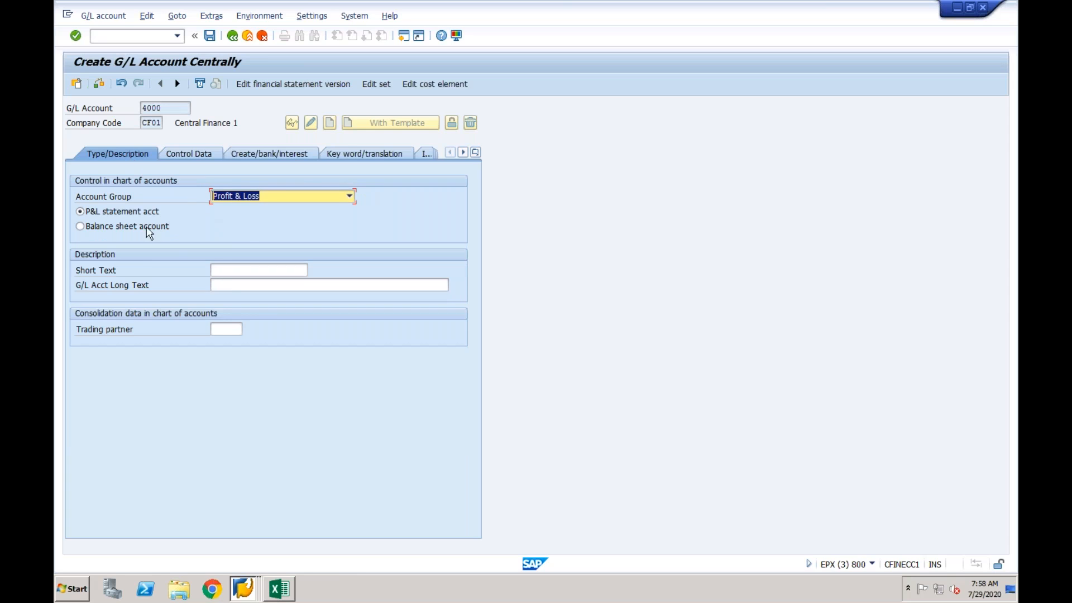
{"action": "left_click", "coordinate": [229, 270]}
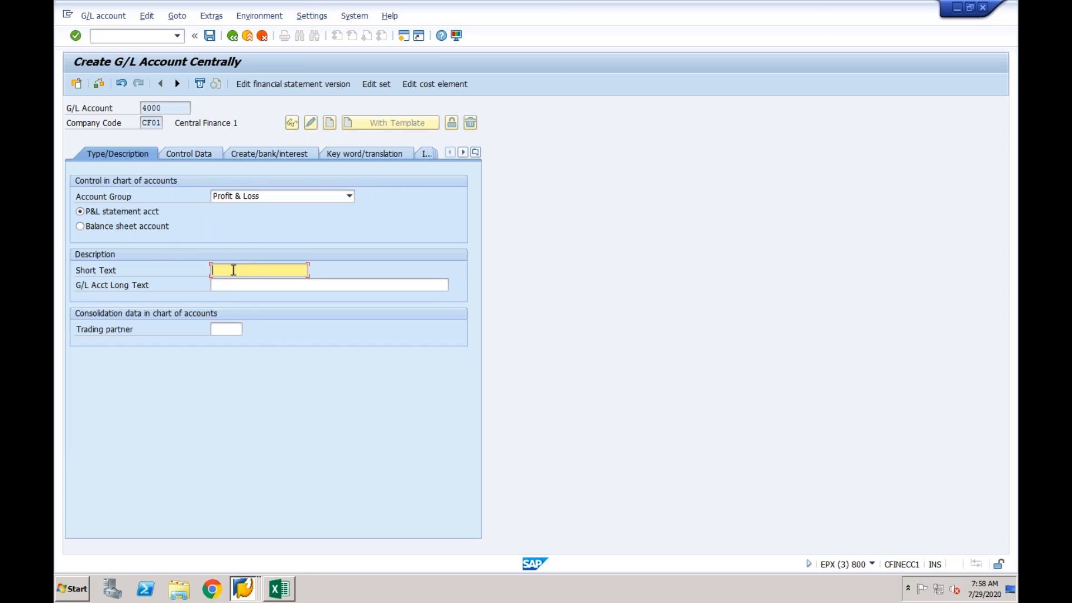
{"action": "type", "text": "Refreshment Exp"}
Step: Enable line item display for account 4000 and assign field status group G004 for cost accounts
{"action": "left_click", "coordinate": [205, 155]}
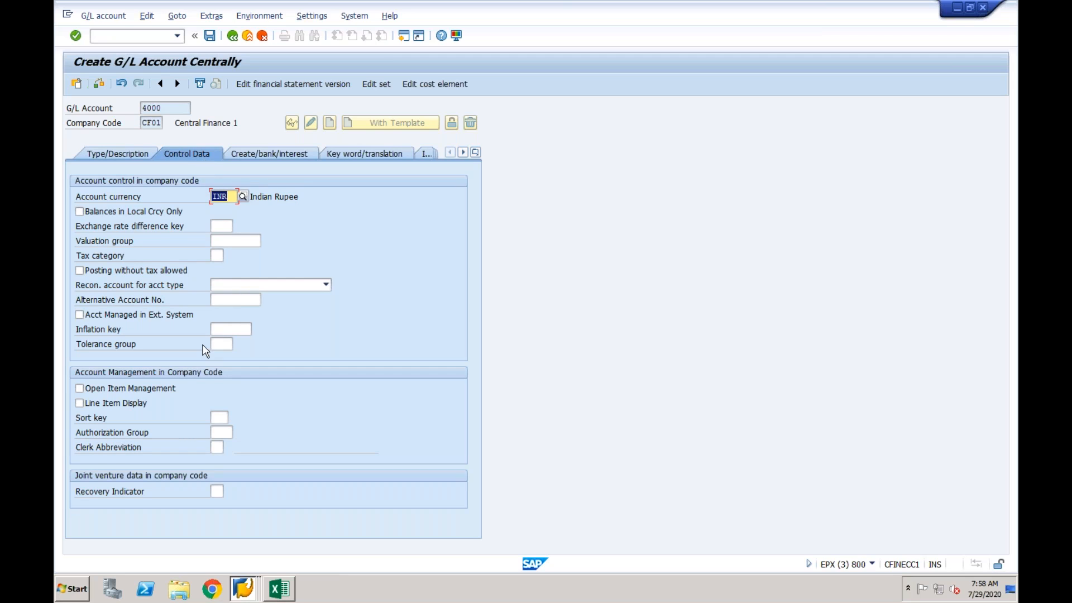
{"action": "left_click", "coordinate": [137, 404]}
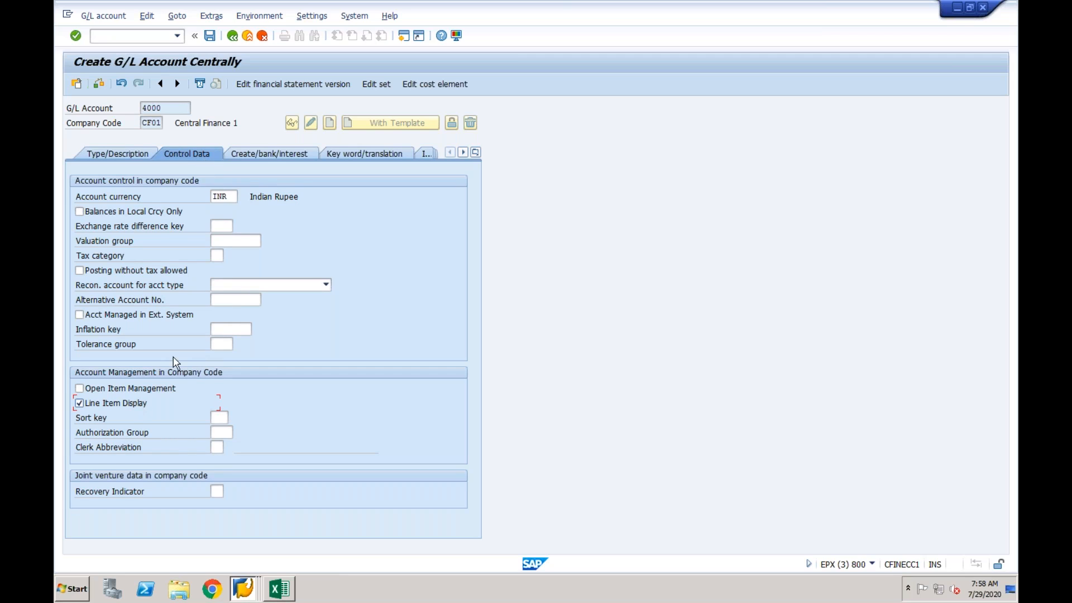
{"action": "left_click", "coordinate": [267, 153]}
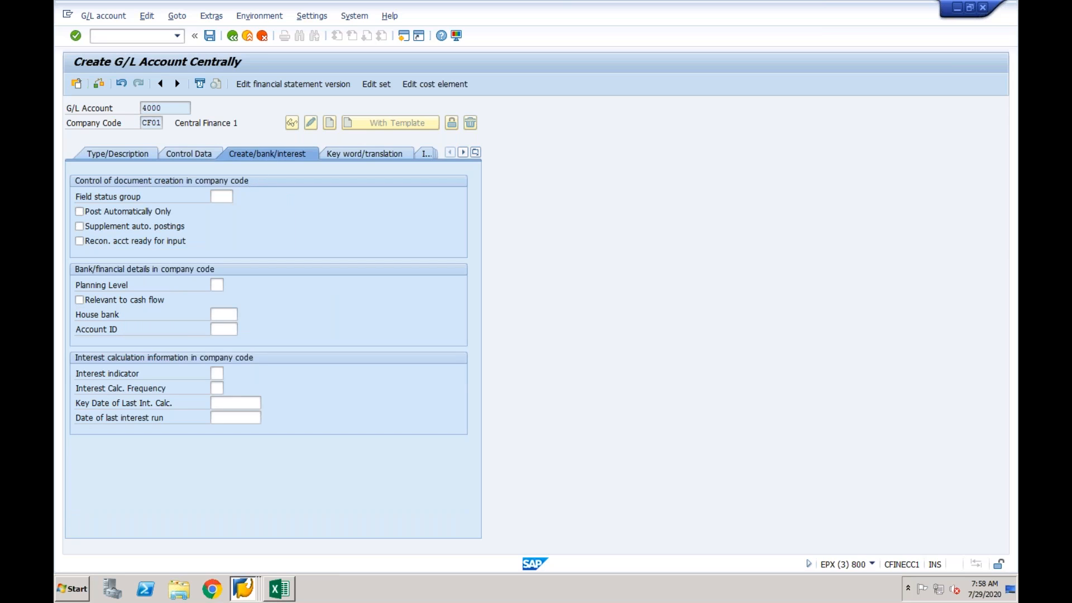
{"action": "left_click", "coordinate": [239, 196]}
{"action": "left_click", "coordinate": [261, 254]}
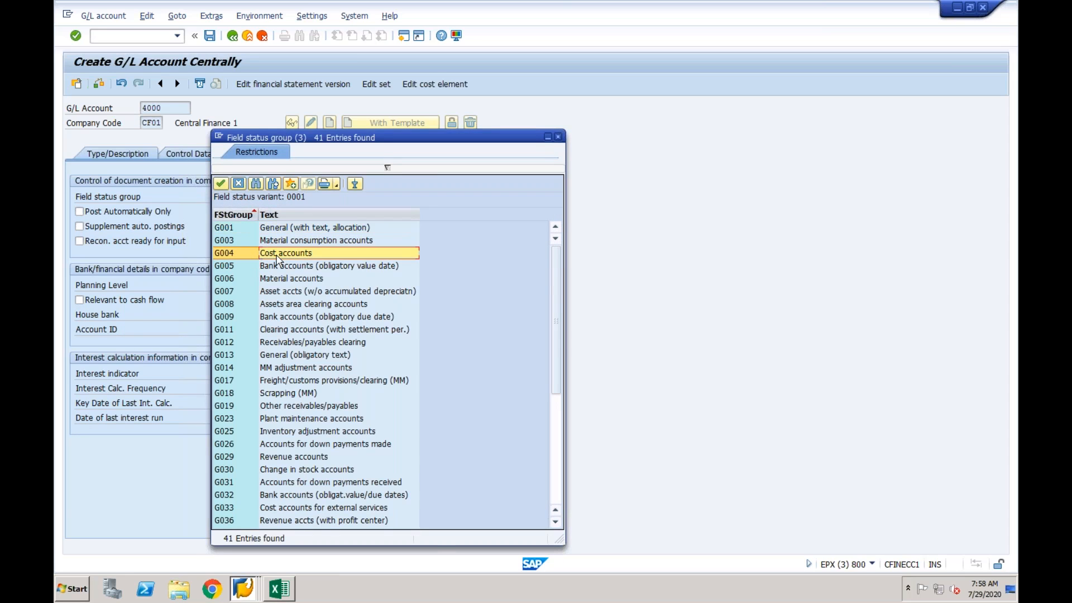
{"action": "double_click", "coordinate": [277, 254]}
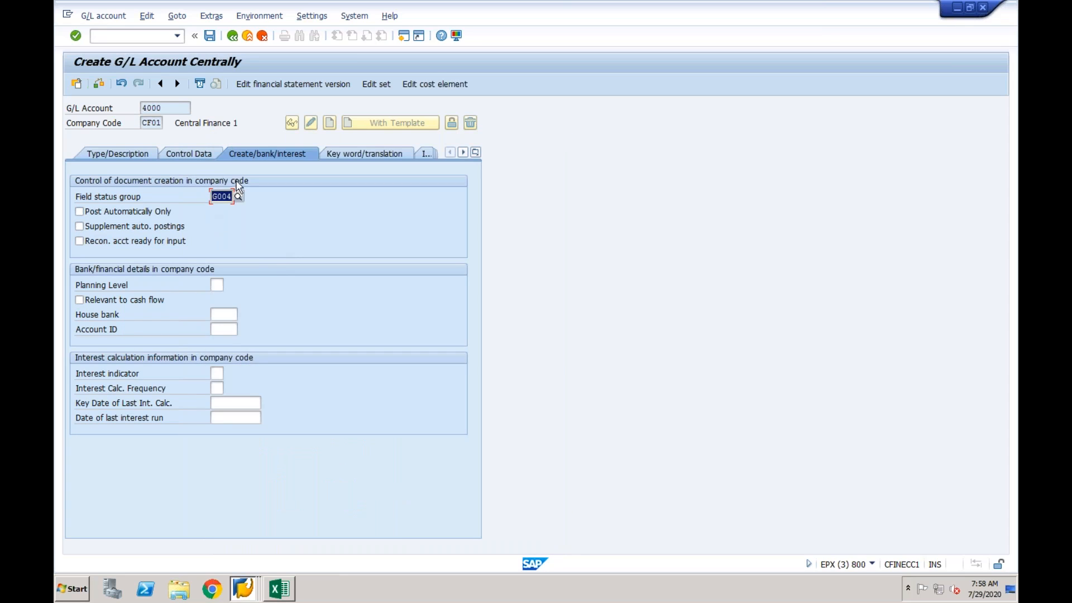
Step: Save account 4000 while switching to its cost element maintenance, accepting any warnings
{"action": "left_click", "coordinate": [172, 110]}
{"action": "left_click", "coordinate": [426, 85]}
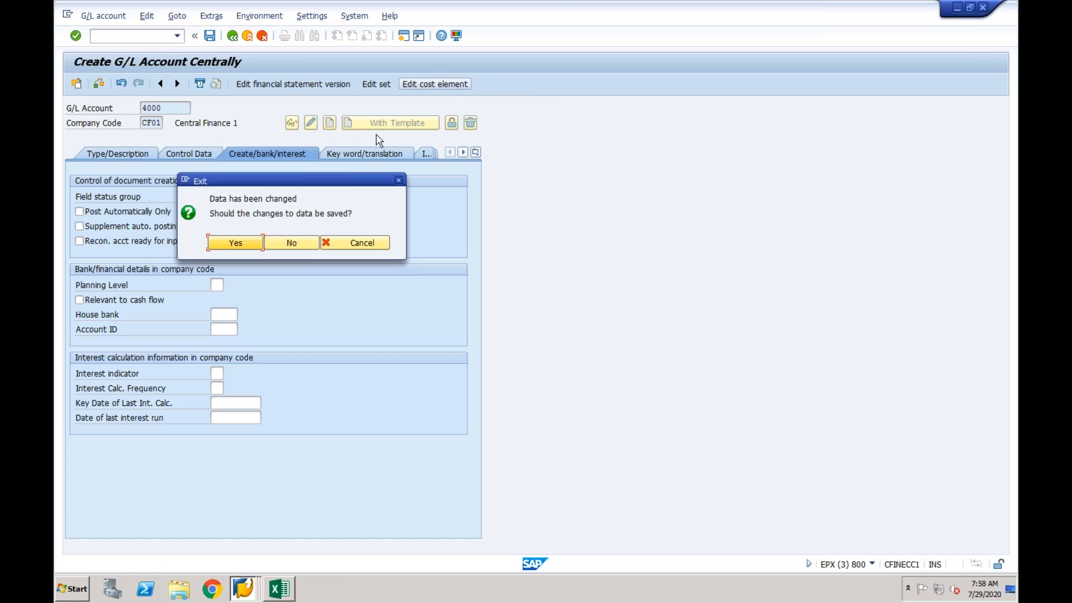
{"action": "left_click", "coordinate": [254, 242]}
{"action": "left_click", "coordinate": [81, 257]}
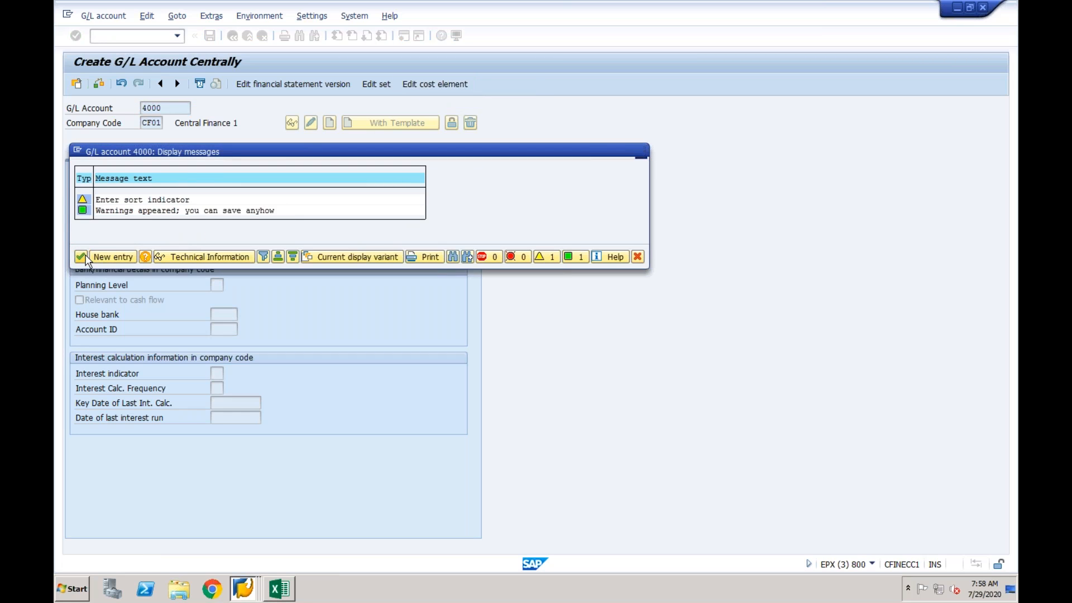
{"action": "left_click", "coordinate": [81, 242]}
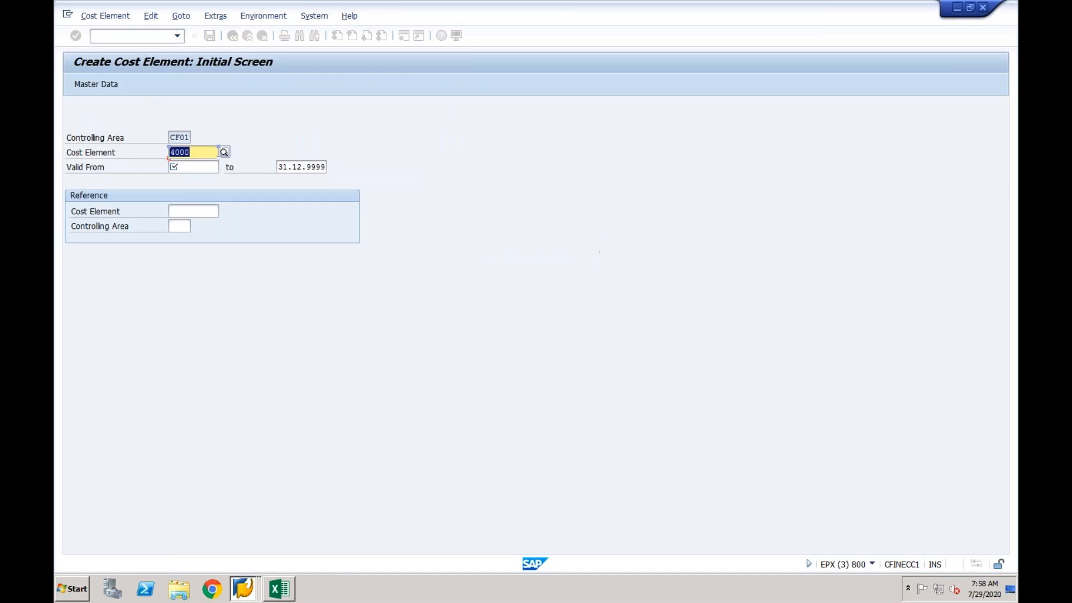
Step: Make cost element 4000 valid from 01.01.2020 and choose category 1, Primary costs/cost-reducing revenues
{"action": "left_click", "coordinate": [185, 167]}
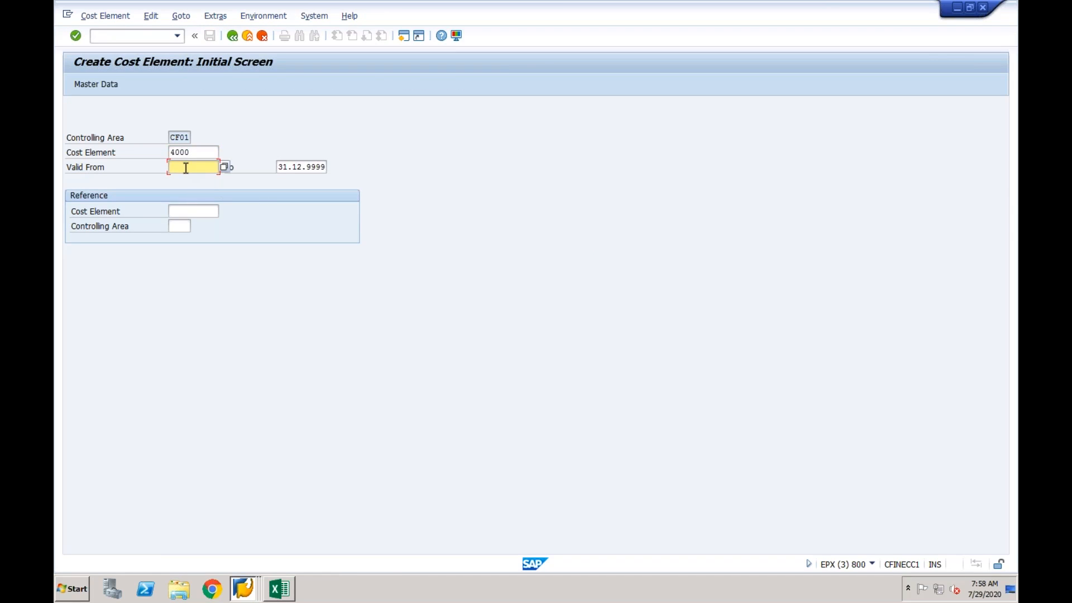
{"action": "type", "text": "01012020"}
{"action": "key", "text": "Return"}
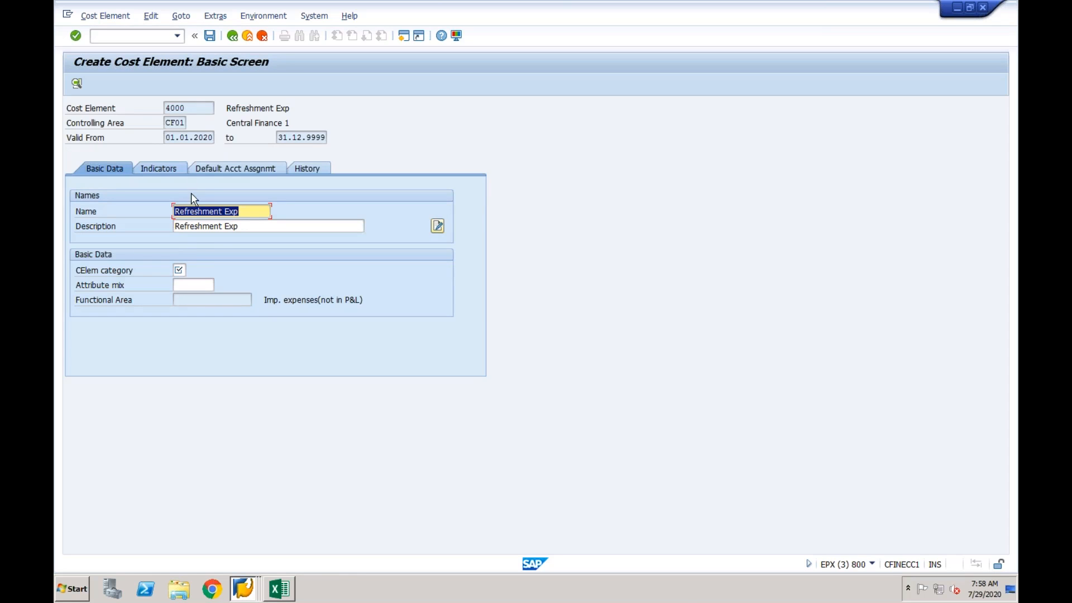
{"action": "left_click", "coordinate": [184, 272]}
{"action": "left_click", "coordinate": [193, 270]}
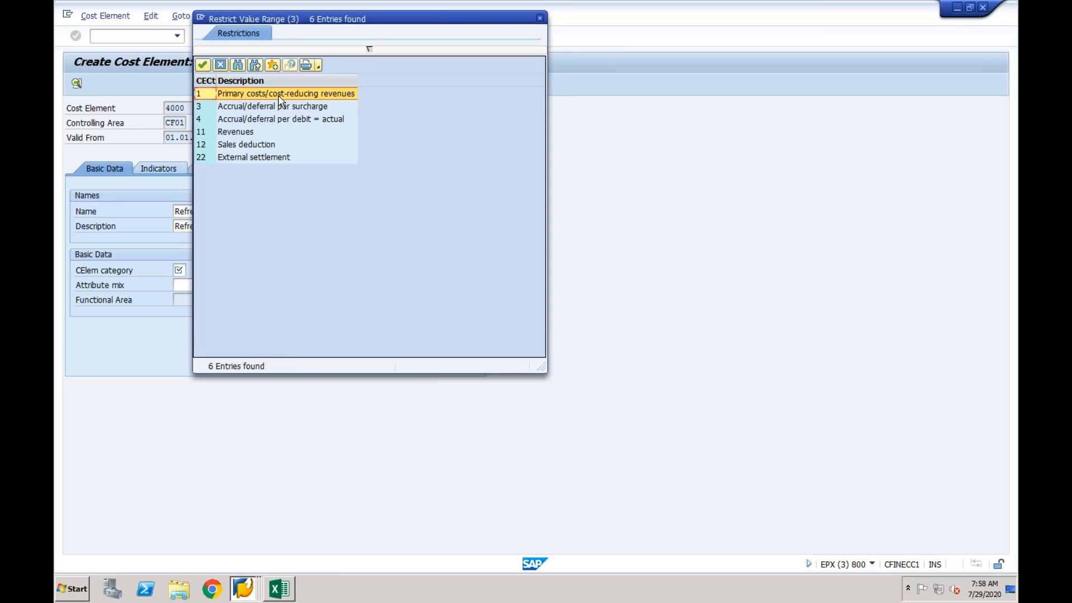
{"action": "double_click", "coordinate": [278, 95]}
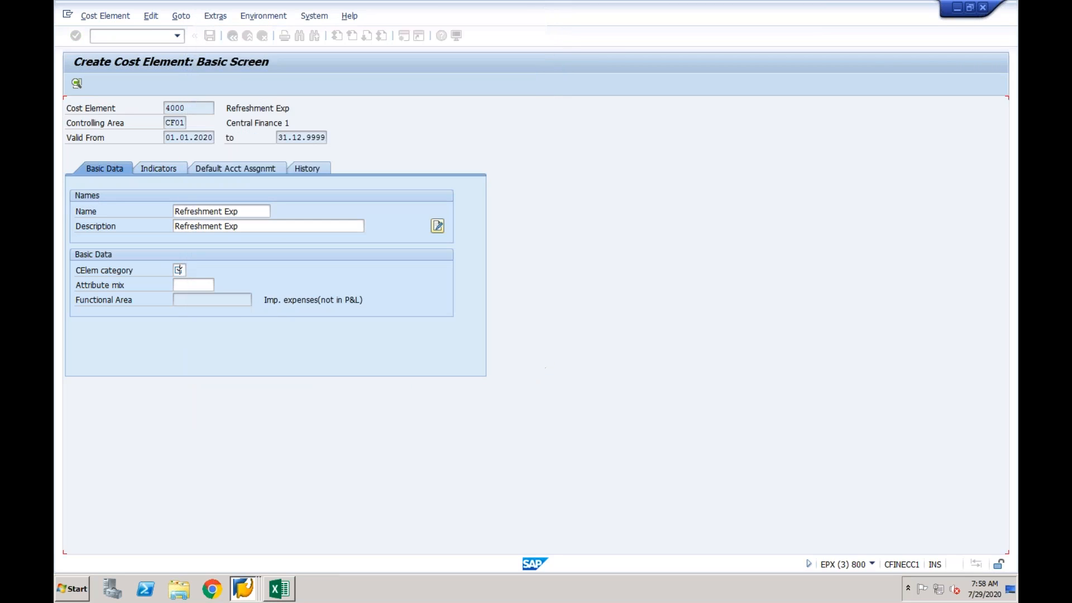
Step: Save cost element 4000 and open a new SAP session
{"action": "left_click", "coordinate": [209, 36]}
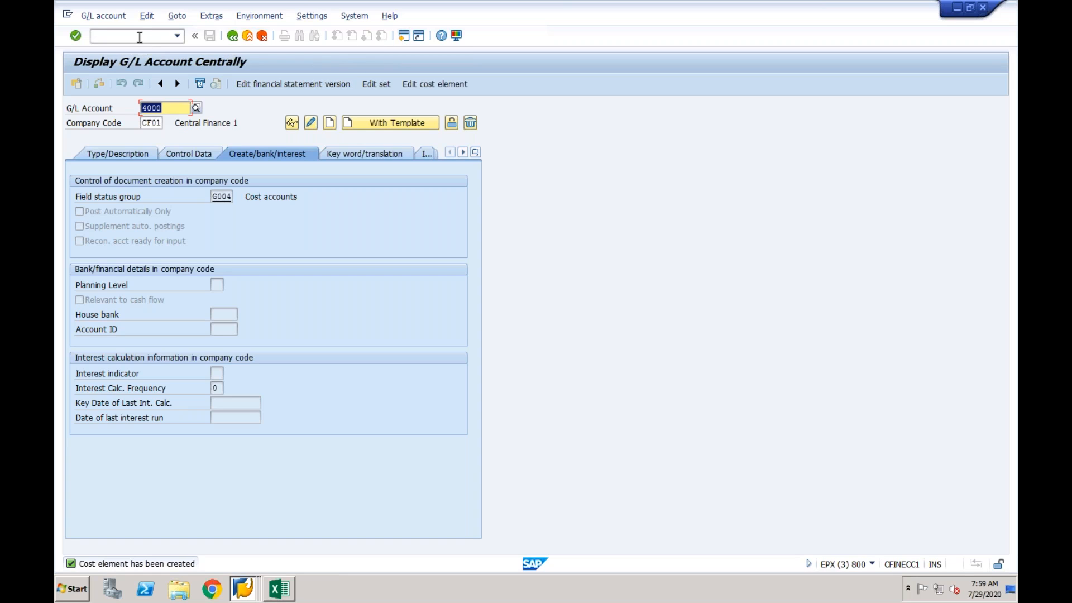
{"action": "left_click", "coordinate": [140, 37]}
{"action": "left_click", "coordinate": [402, 38]}
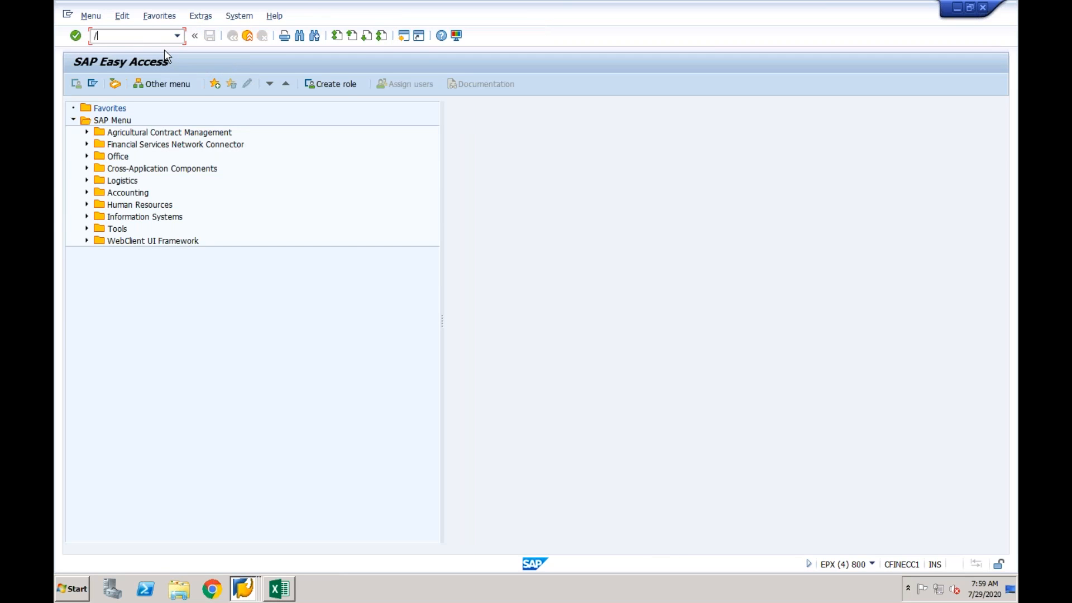
Step: Start a G/L account document for company code CF01 with document date 29.07.2020 and reference Test
{"action": "key", "text": "Return"}
{"action": "type", "text": "2"}
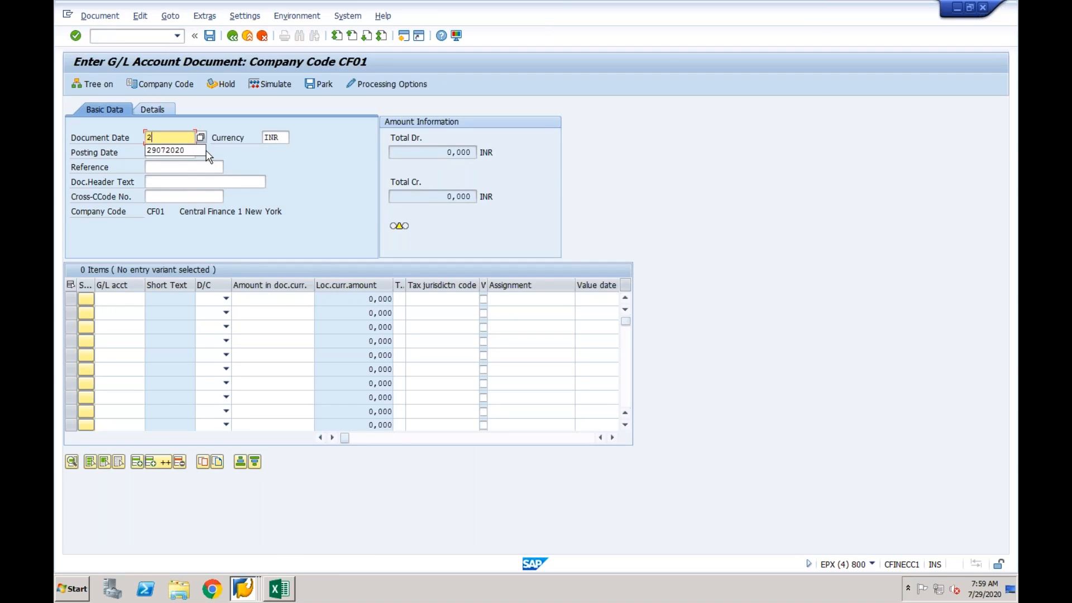
{"action": "type", "text": "9072020"}
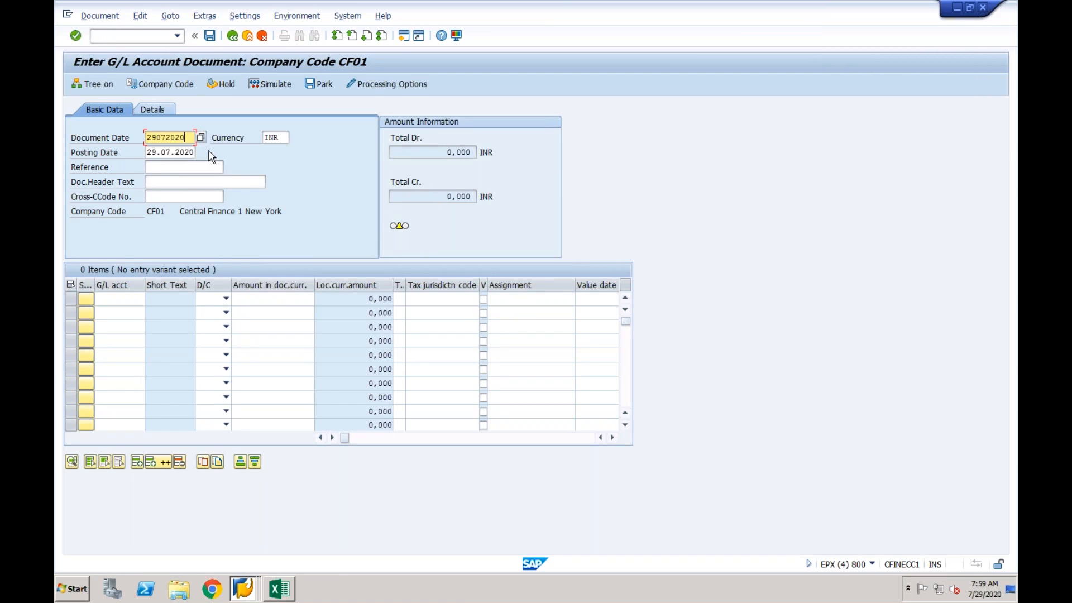
{"action": "left_click", "coordinate": [177, 169]}
{"action": "type", "text": "Test"}
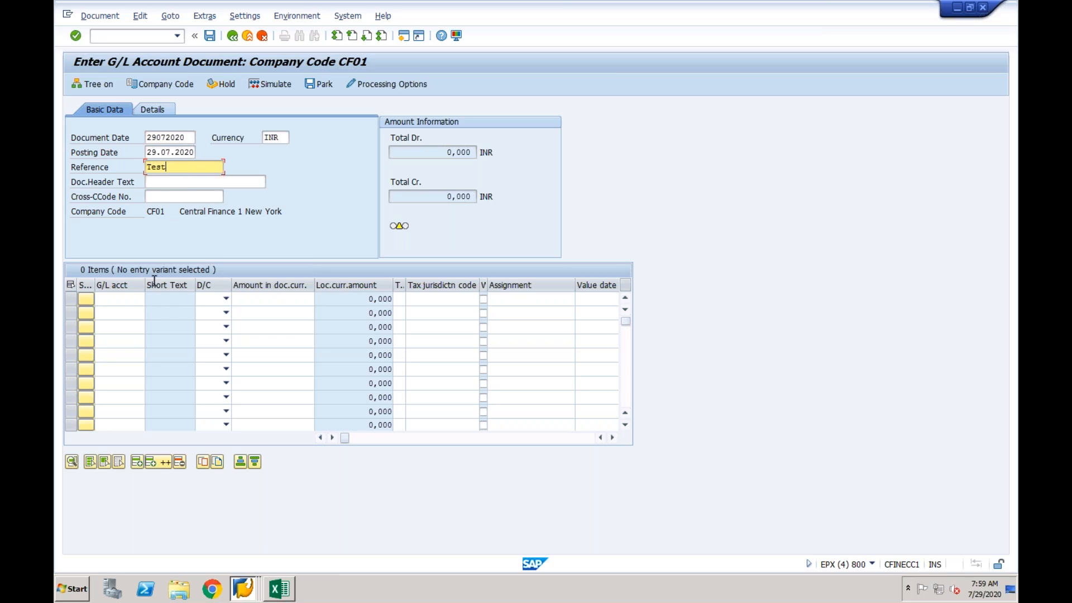
Step: Enter two document line items: account 2000 as Credit and account 4000 as Debit
{"action": "left_click", "coordinate": [122, 299]}
{"action": "type", "text": "200"}
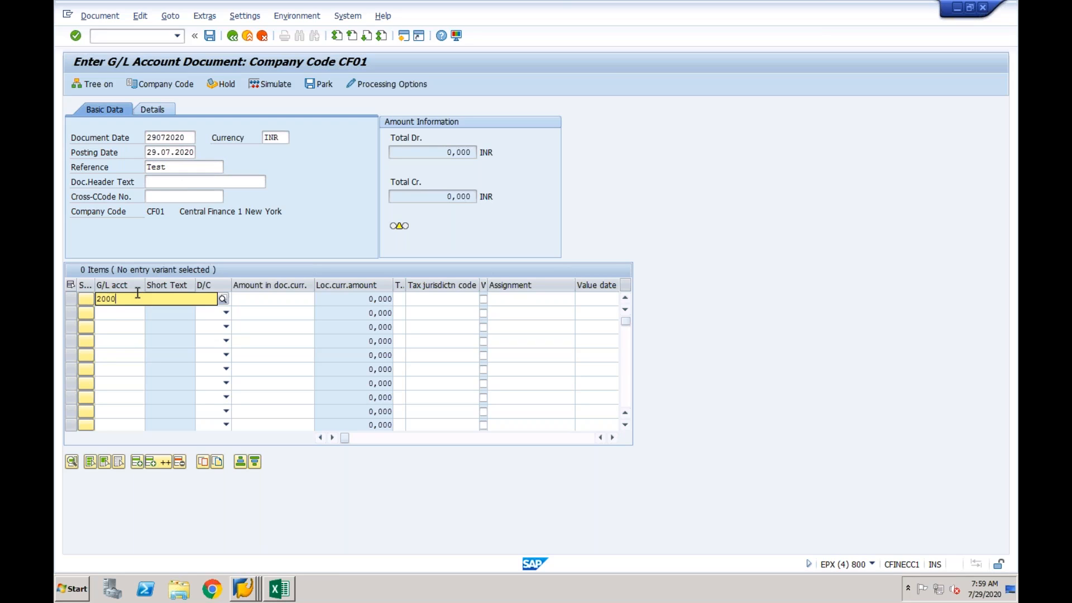
{"action": "type", "text": "0"}
{"action": "left_click", "coordinate": [124, 311]}
{"action": "type", "text": "4000"}
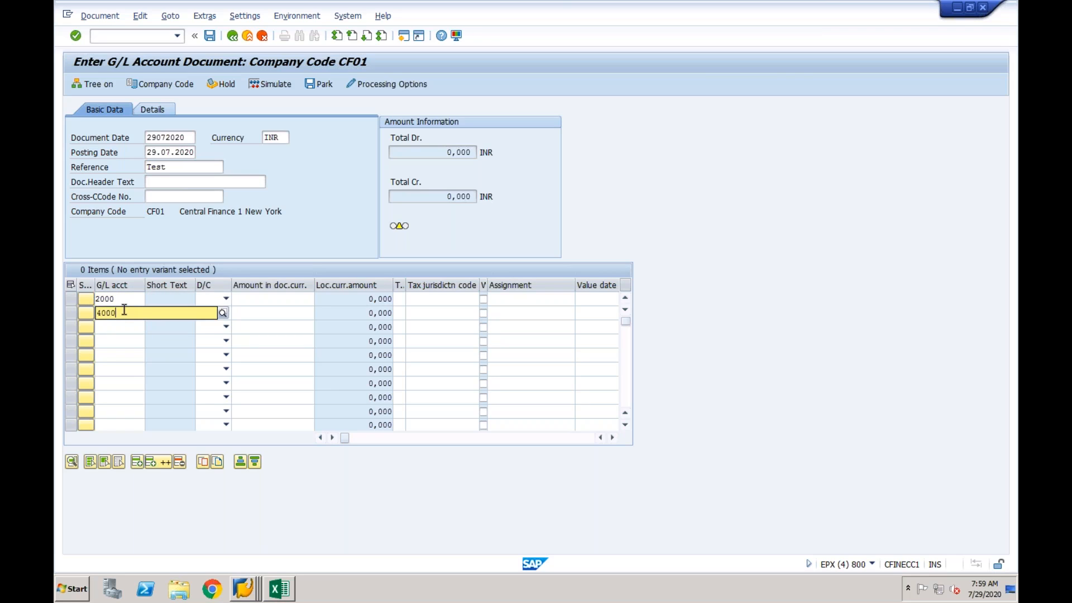
{"action": "left_click", "coordinate": [218, 313]}
{"action": "left_click", "coordinate": [226, 298]}
{"action": "left_click", "coordinate": [219, 311]}
{"action": "left_click", "coordinate": [226, 312]}
{"action": "left_click", "coordinate": [223, 334]}
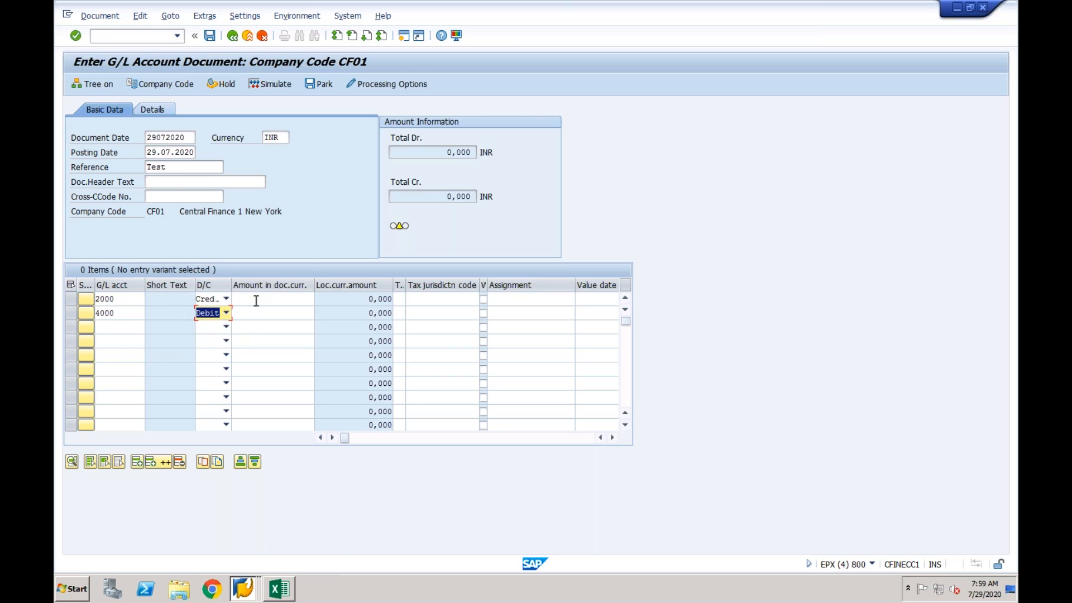
Step: Enter an amount of 1000 for both the account 2000 and account 4000 lines, and validate the document
{"action": "left_click", "coordinate": [268, 301]}
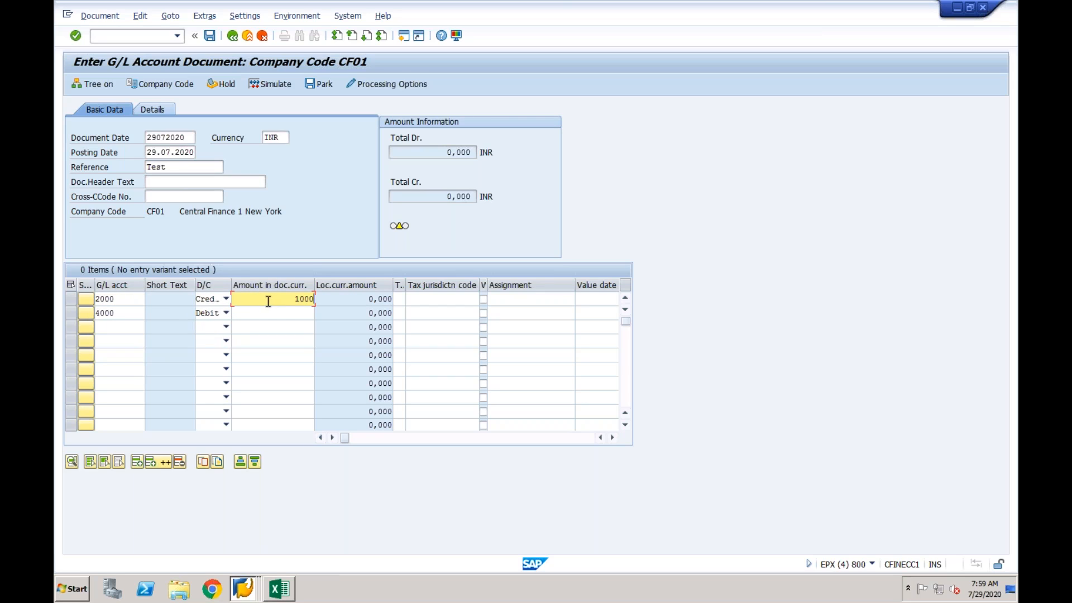
{"action": "left_click", "coordinate": [284, 314]}
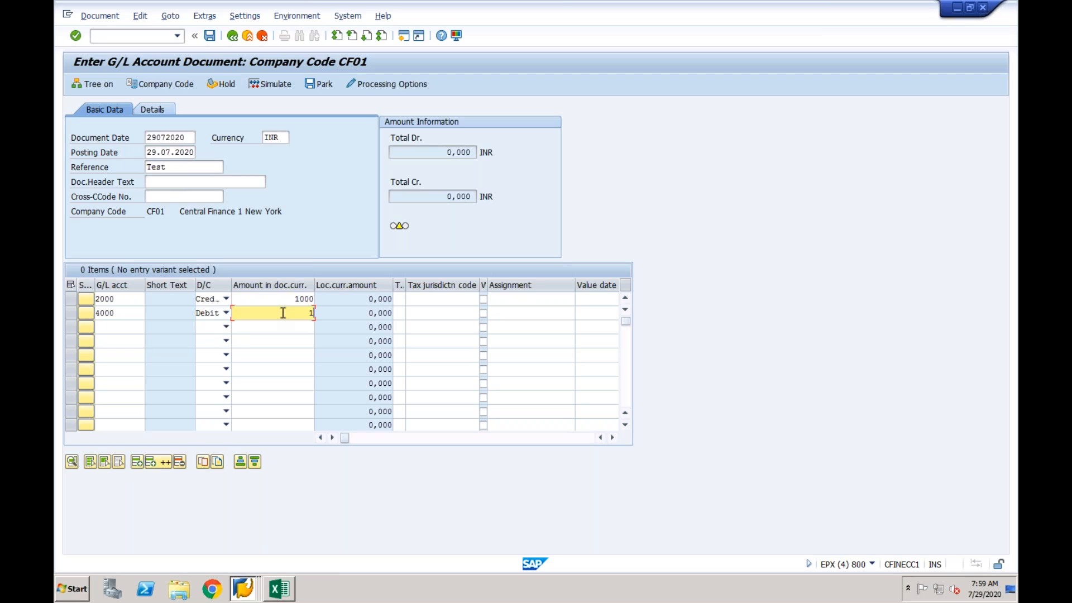
{"action": "type", "text": "1000"}
{"action": "key", "text": "Return"}
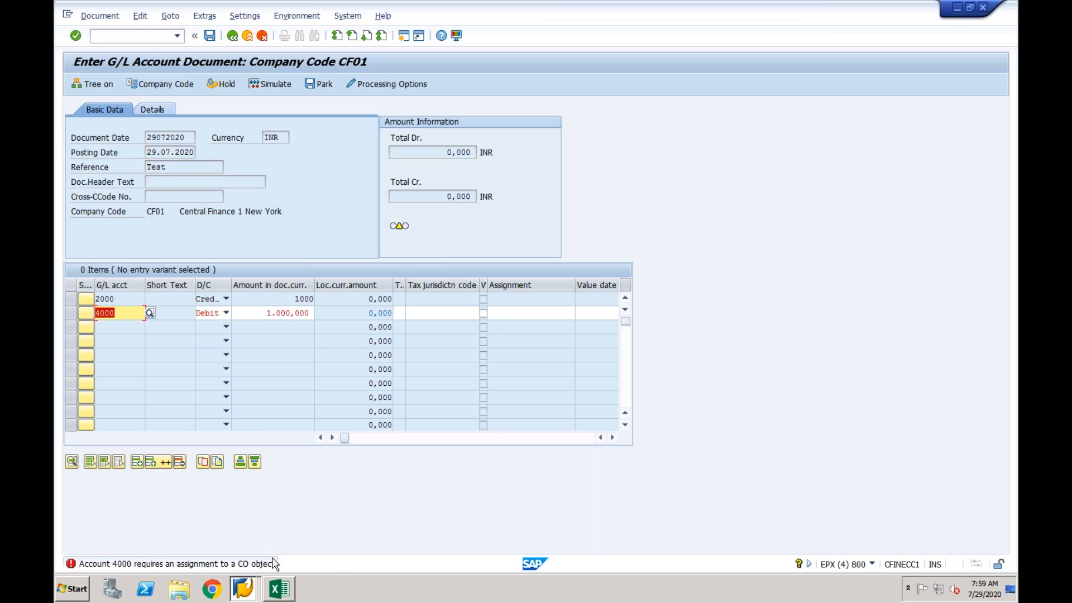
Step: Open the cost center creation screen in a new session, and switch that session to the SAP Reference IMG
{"action": "left_click", "coordinate": [403, 41]}
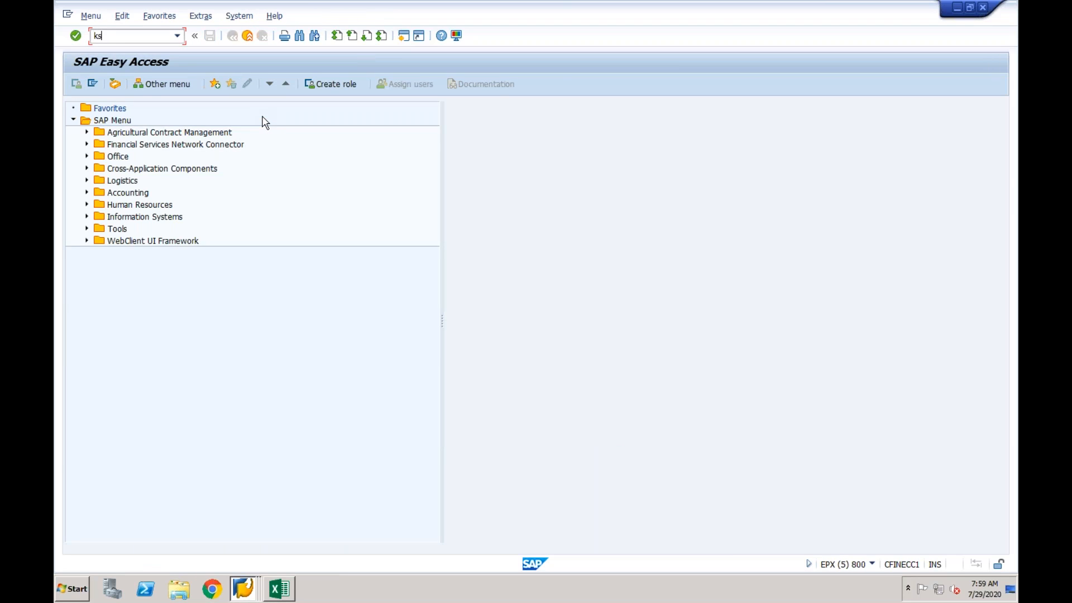
{"action": "key", "text": "Return"}
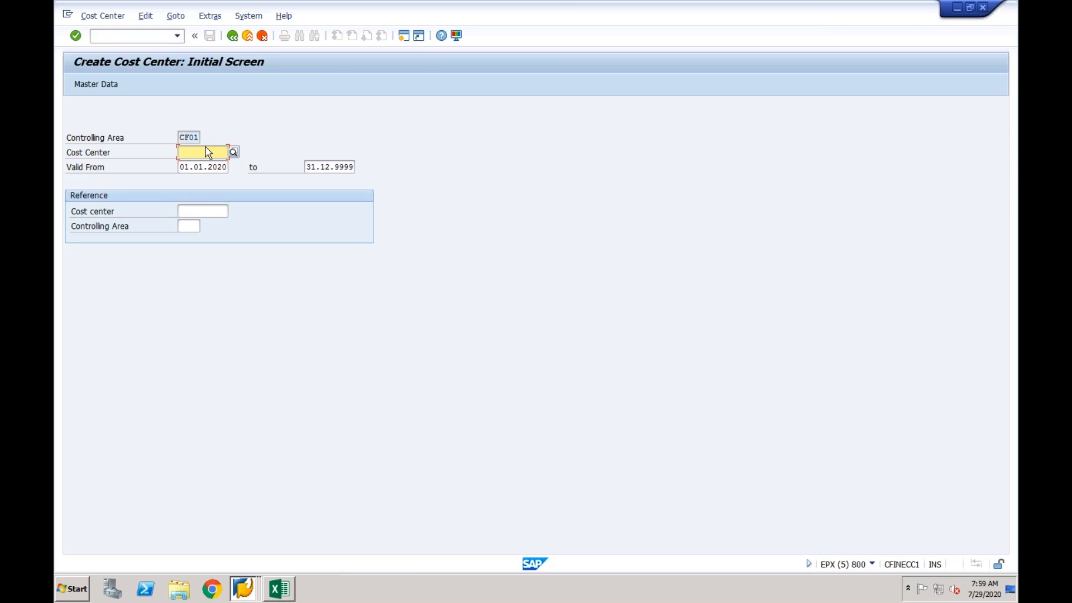
{"action": "left_click", "coordinate": [149, 36]}
{"action": "key", "text": "Return"}
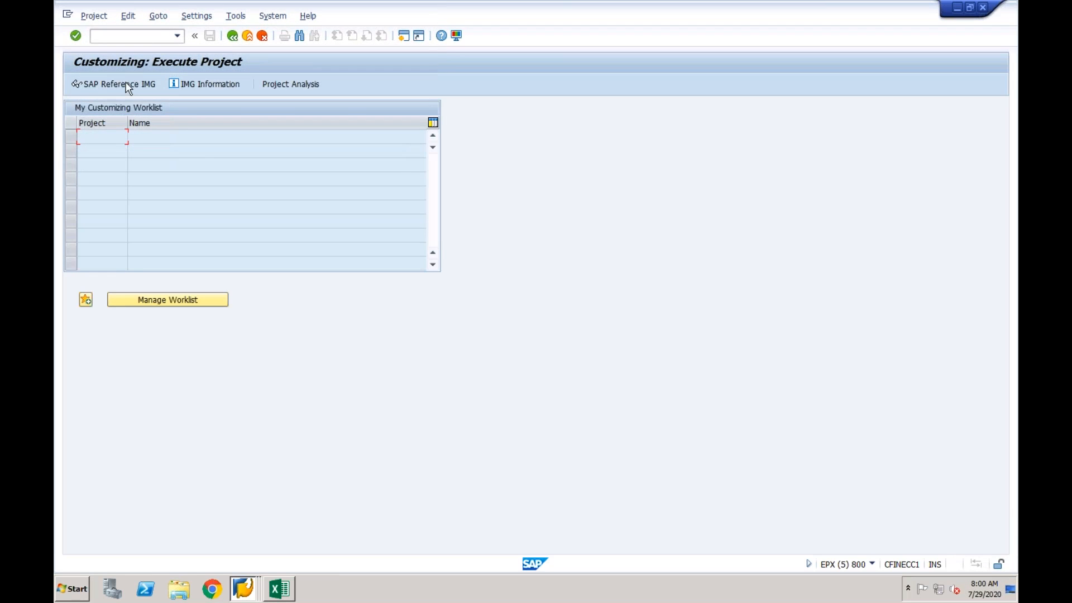
{"action": "left_click", "coordinate": [126, 83]}
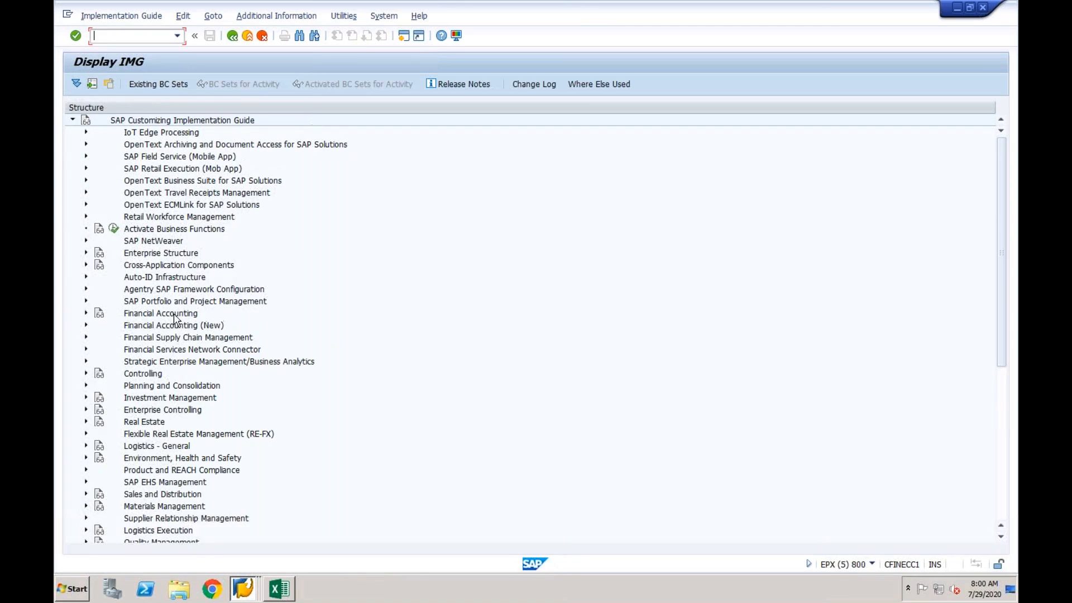
Step: Open Maintain Controlling Area Settings in the basic settings of Profit Center Accounting under Controlling
{"action": "left_click", "coordinate": [86, 374]}
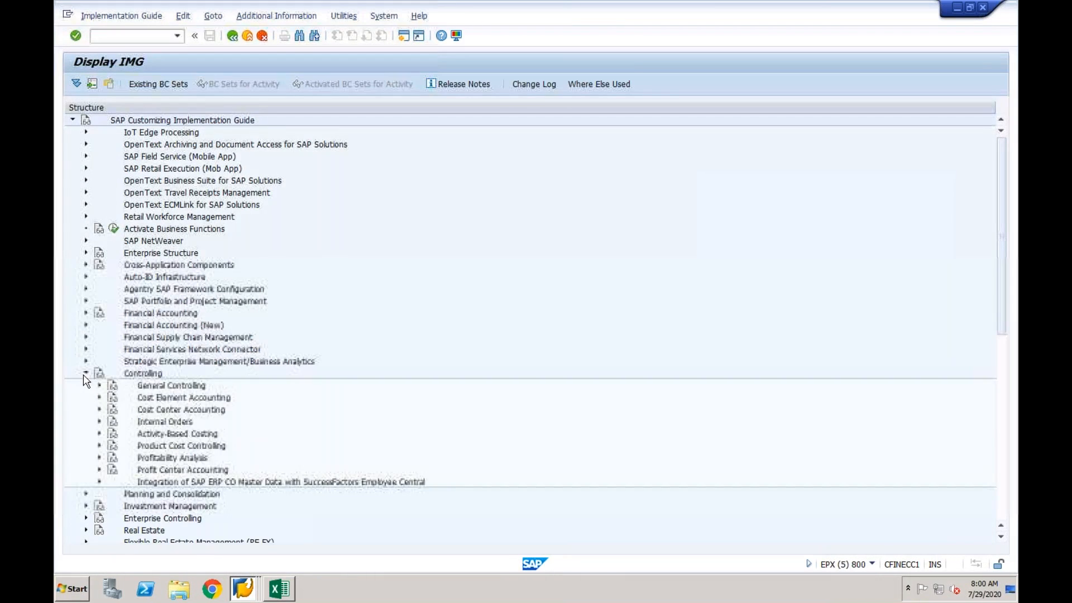
{"action": "left_click", "coordinate": [99, 470]}
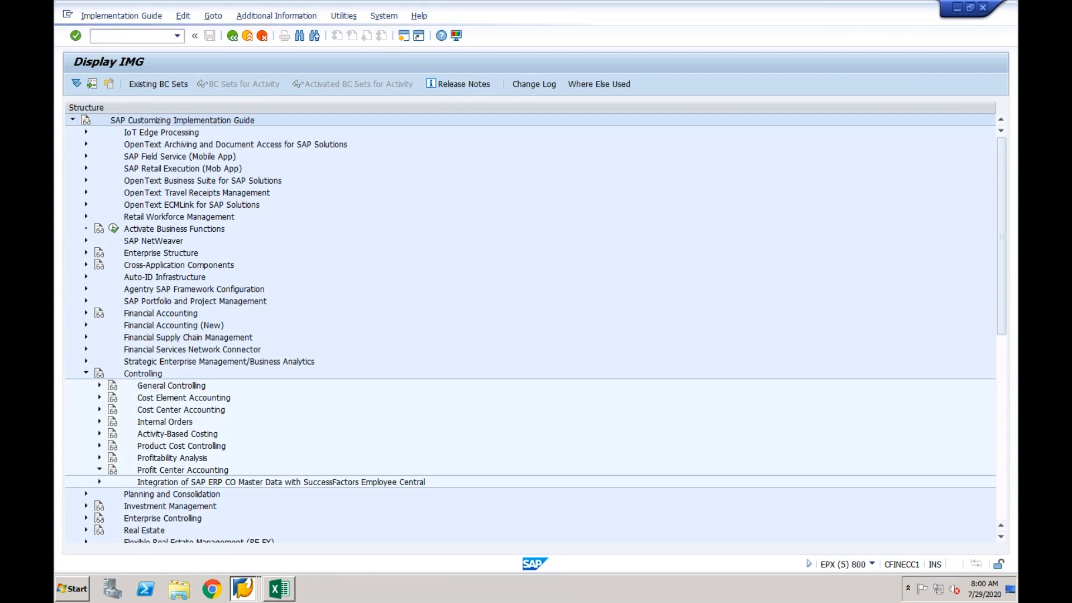
{"action": "left_click", "coordinate": [113, 434]}
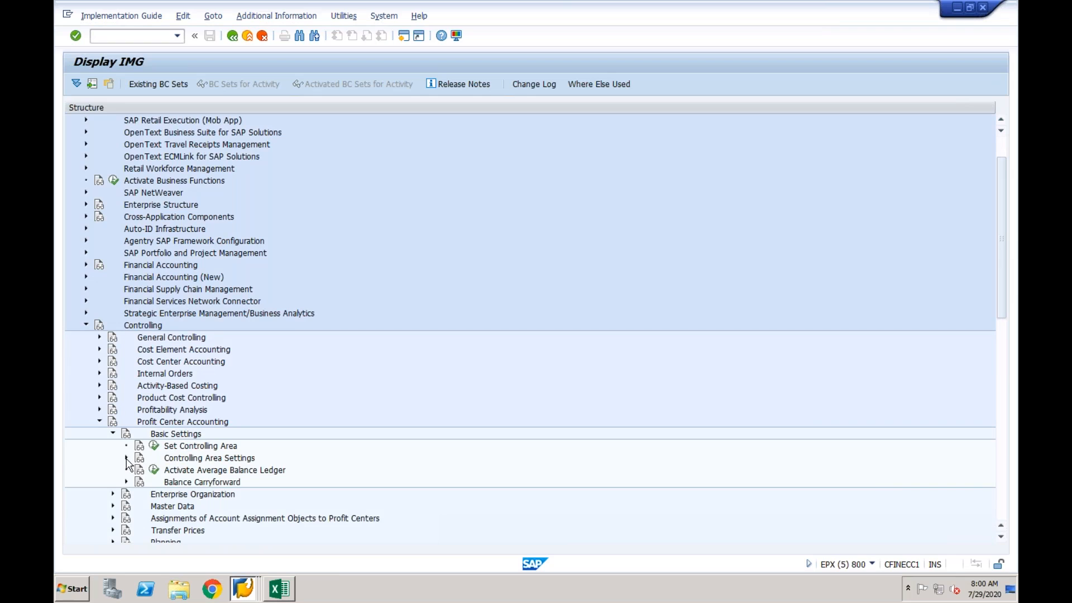
{"action": "left_click", "coordinate": [126, 458]}
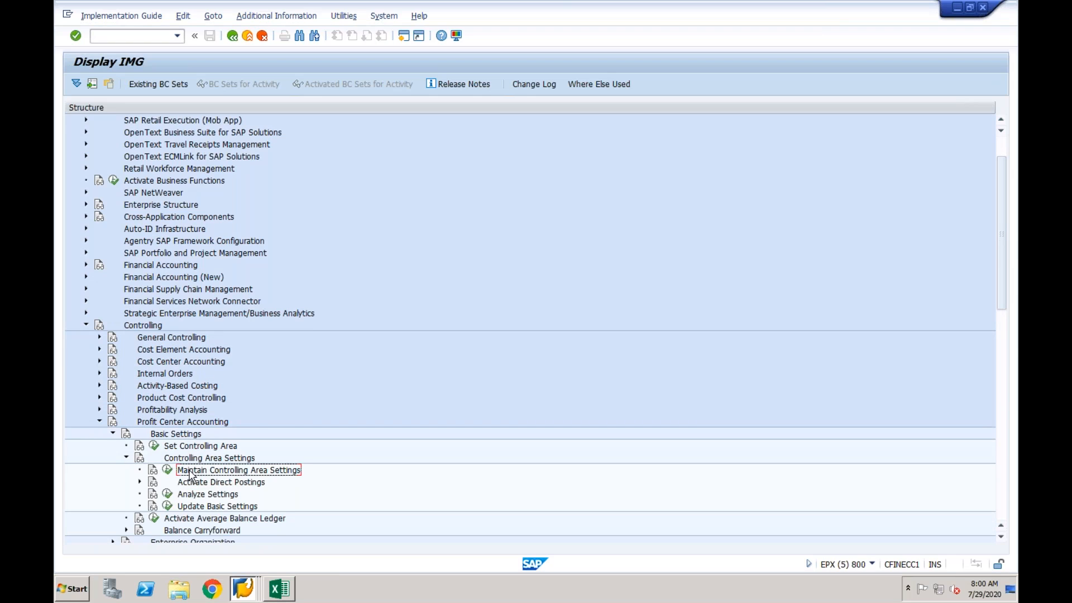
{"action": "left_click", "coordinate": [168, 470]}
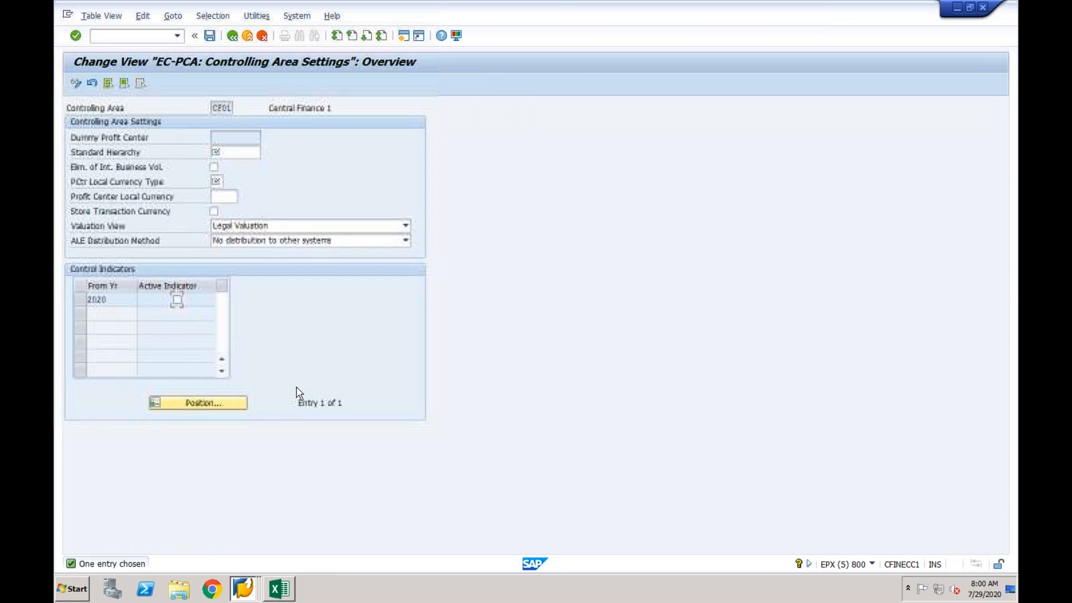
Step: Set controlling area CF01 to standard hierarchy CF01 and profit center local currency type 20, activate it from 2020, and save
{"action": "left_click", "coordinate": [235, 154]}
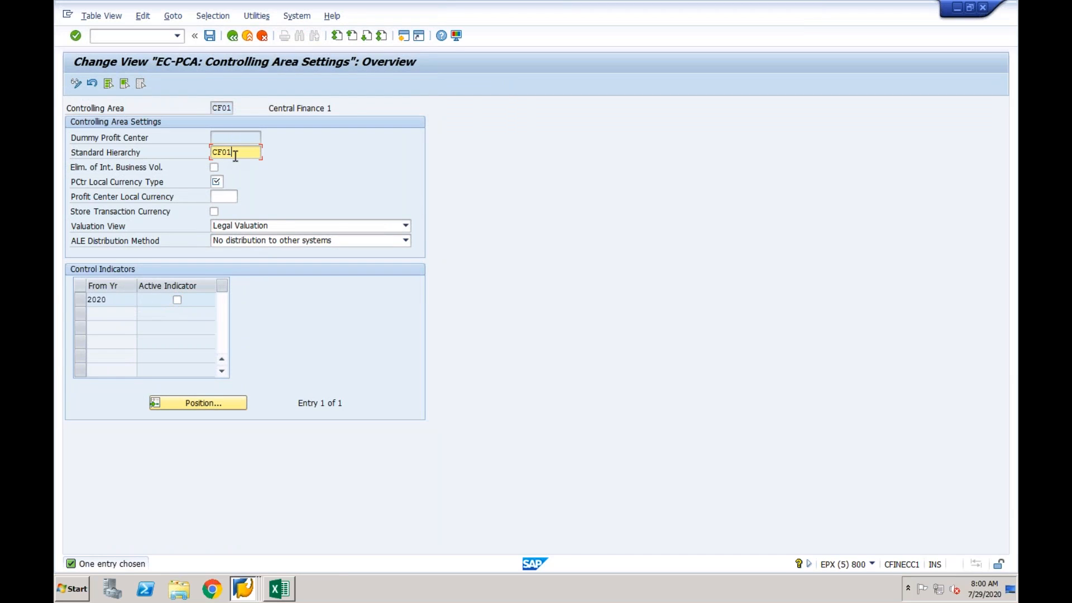
{"action": "left_click", "coordinate": [218, 182]}
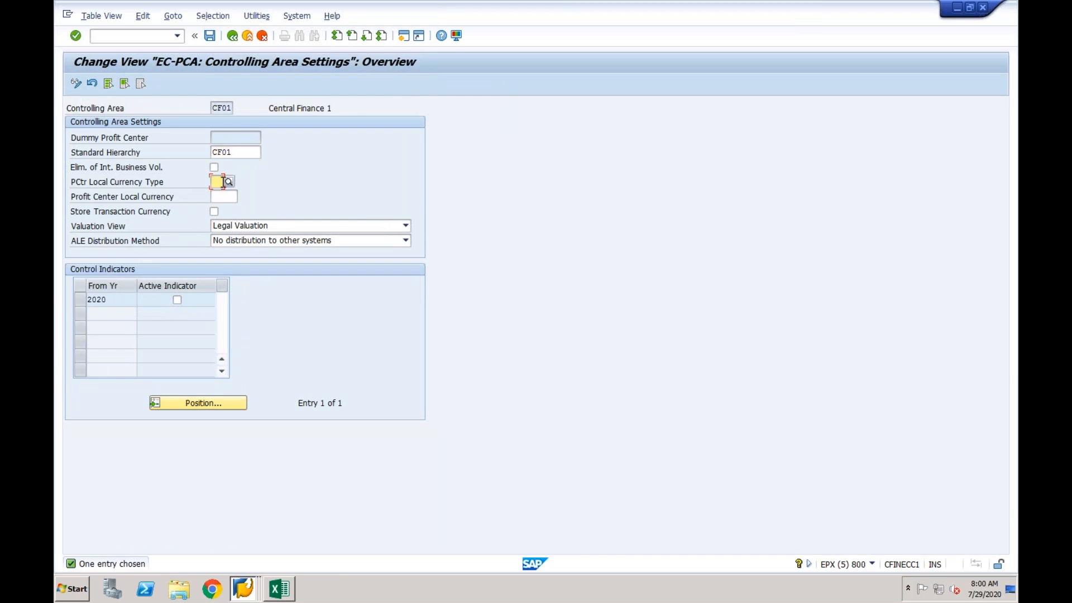
{"action": "left_click", "coordinate": [229, 182]}
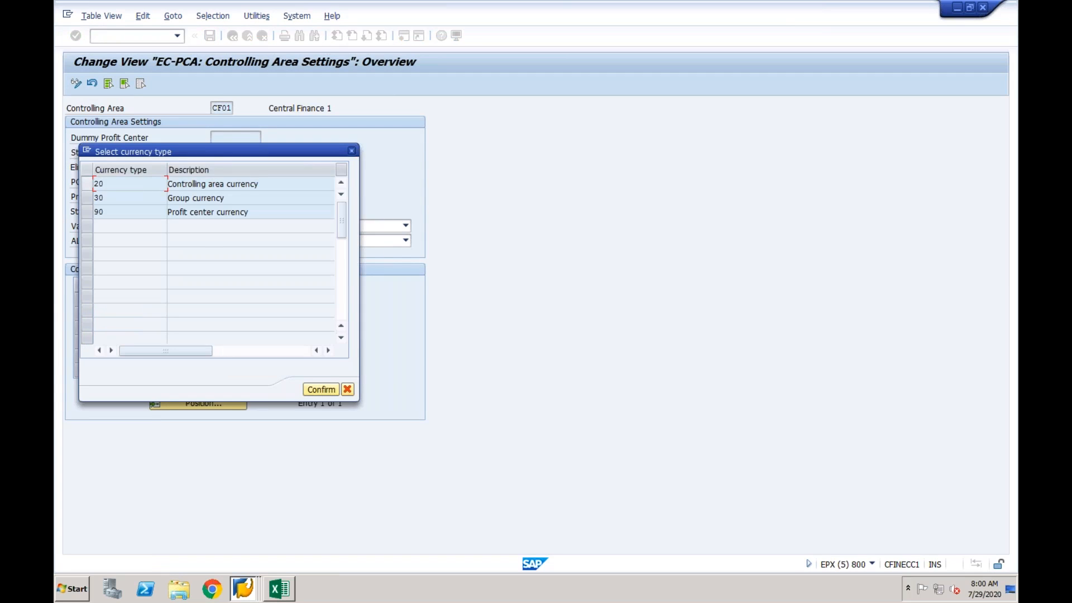
{"action": "left_click", "coordinate": [317, 389]}
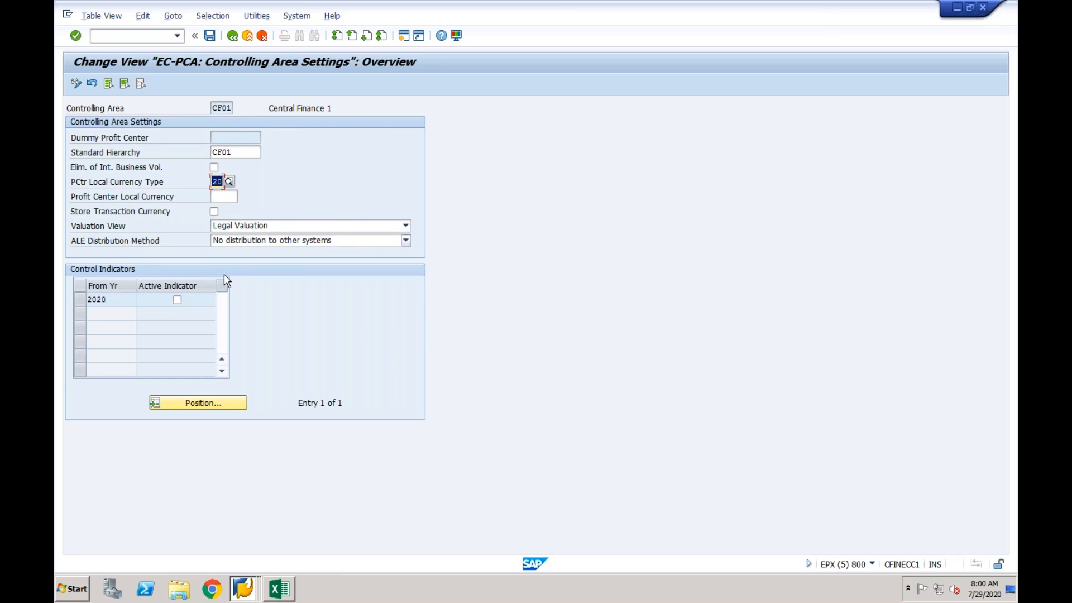
{"action": "left_click", "coordinate": [177, 301]}
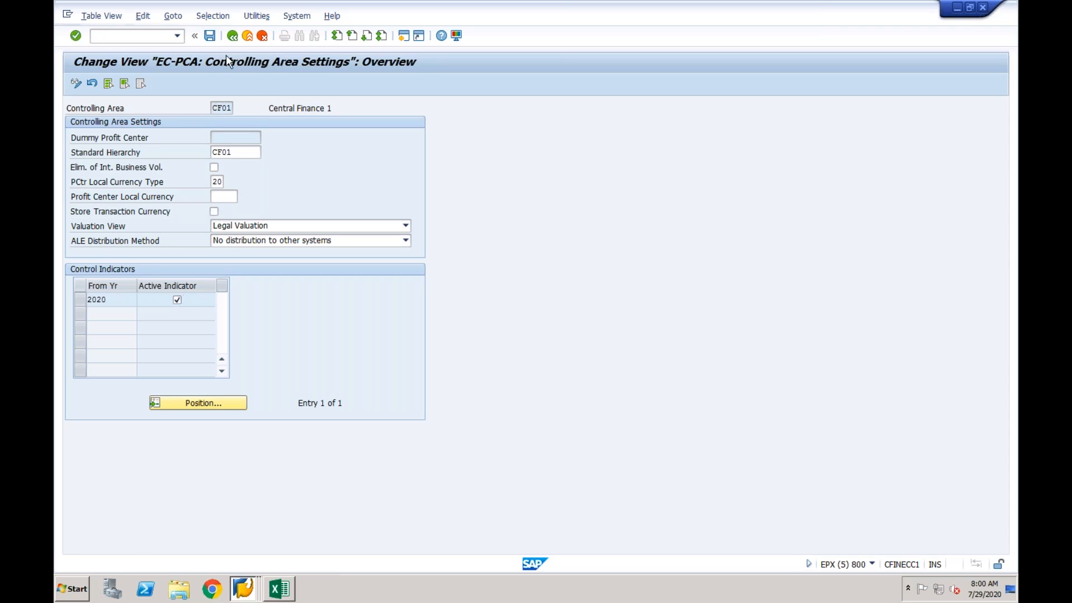
{"action": "key", "text": "ctrl+s"}
{"action": "left_click", "coordinate": [224, 109]}
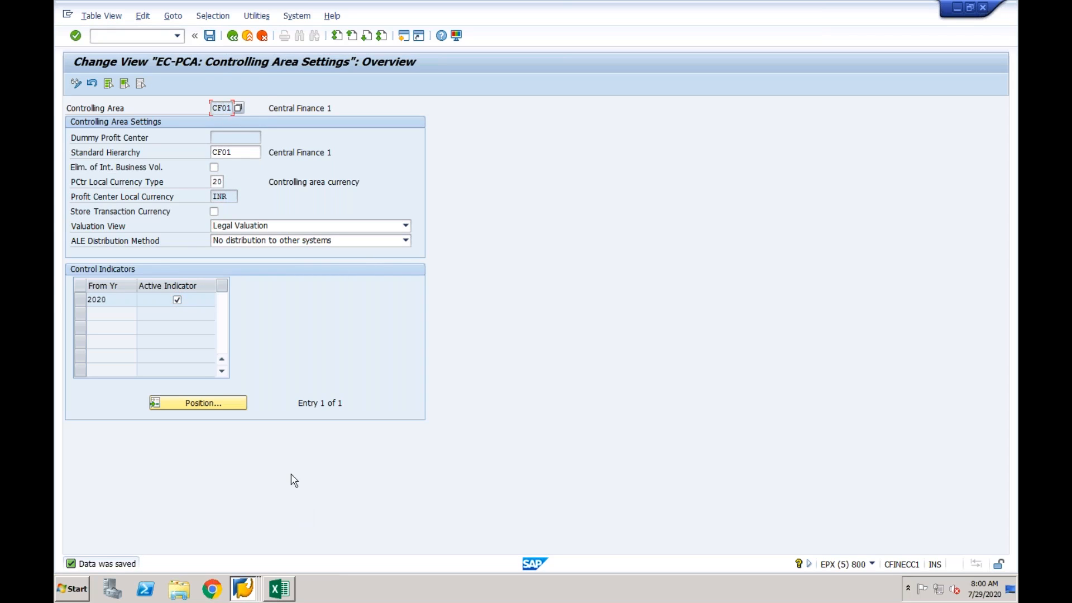
Step: Start creating profit center CF01-1 in controlling area CF01 and open its master data
{"action": "left_click", "coordinate": [154, 37]}
{"action": "type", "text": "/nke51"}
{"action": "key", "text": "Return"}
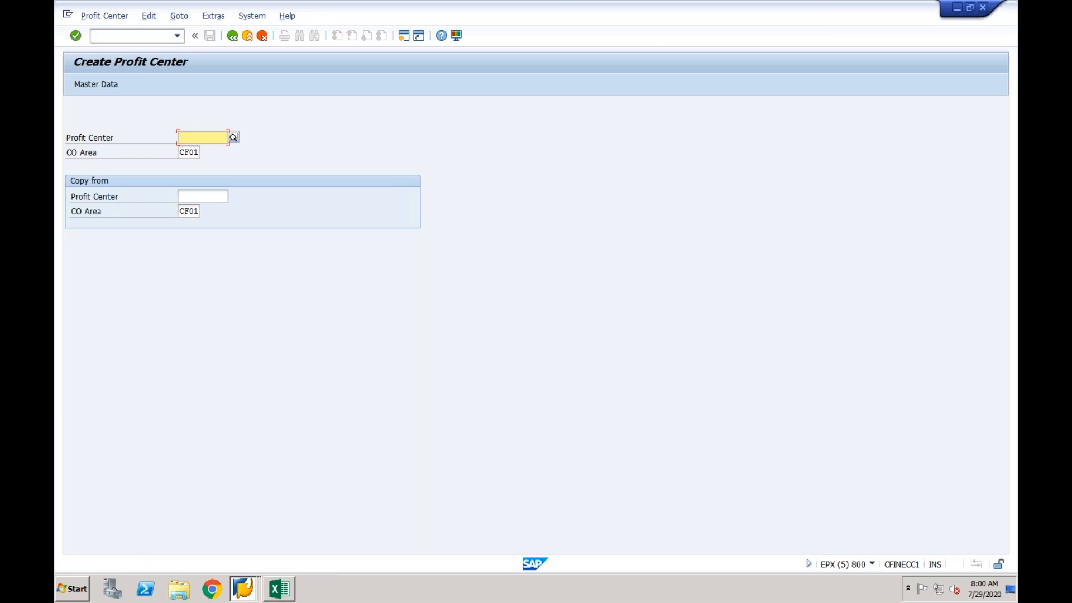
{"action": "type", "text": "CF01-1"}
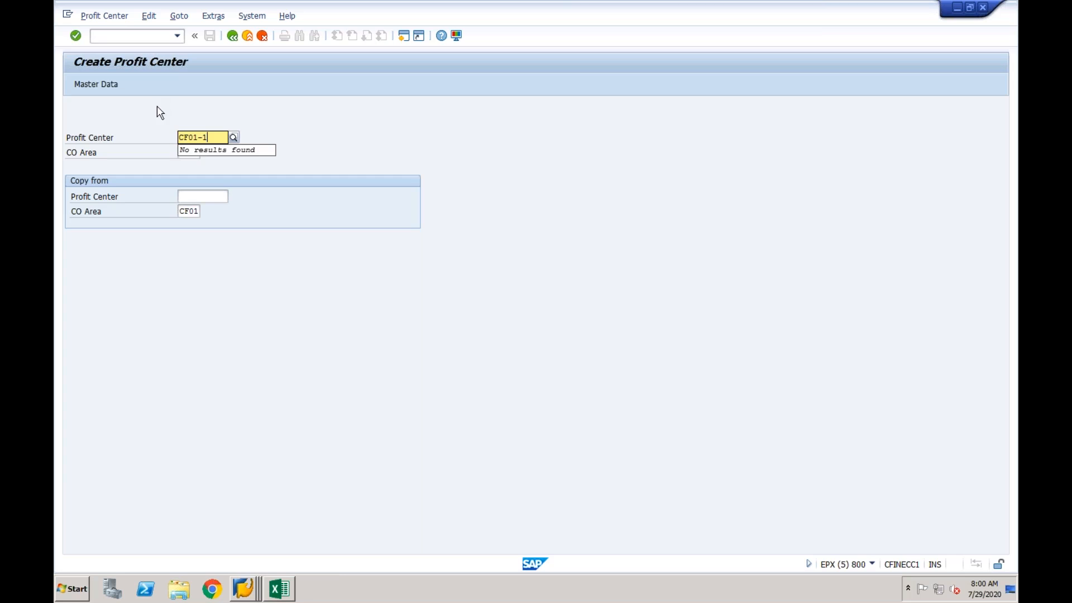
{"action": "left_click", "coordinate": [157, 106]}
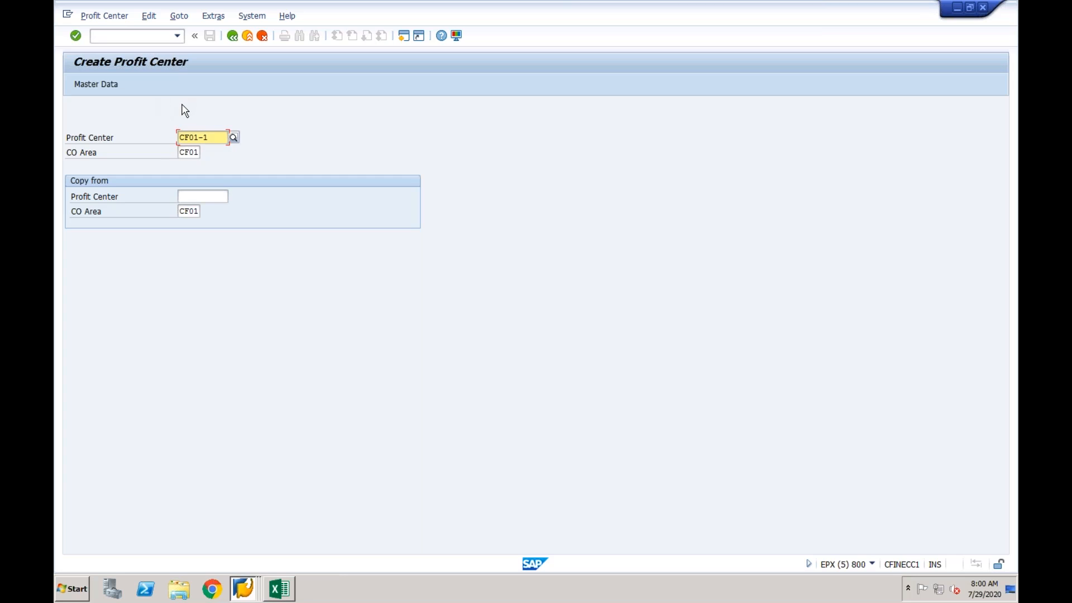
{"action": "key", "text": "Return"}
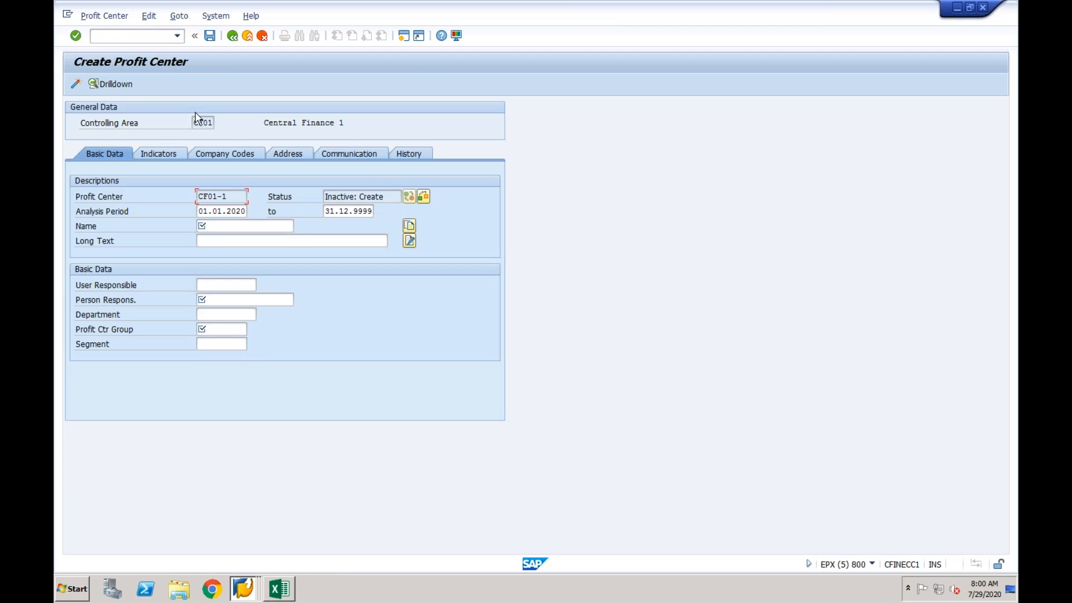
Step: Name profit center CF01-1 Laptops, with Manager as the person responsible and CF01 as the profit center group
{"action": "left_click", "coordinate": [224, 226]}
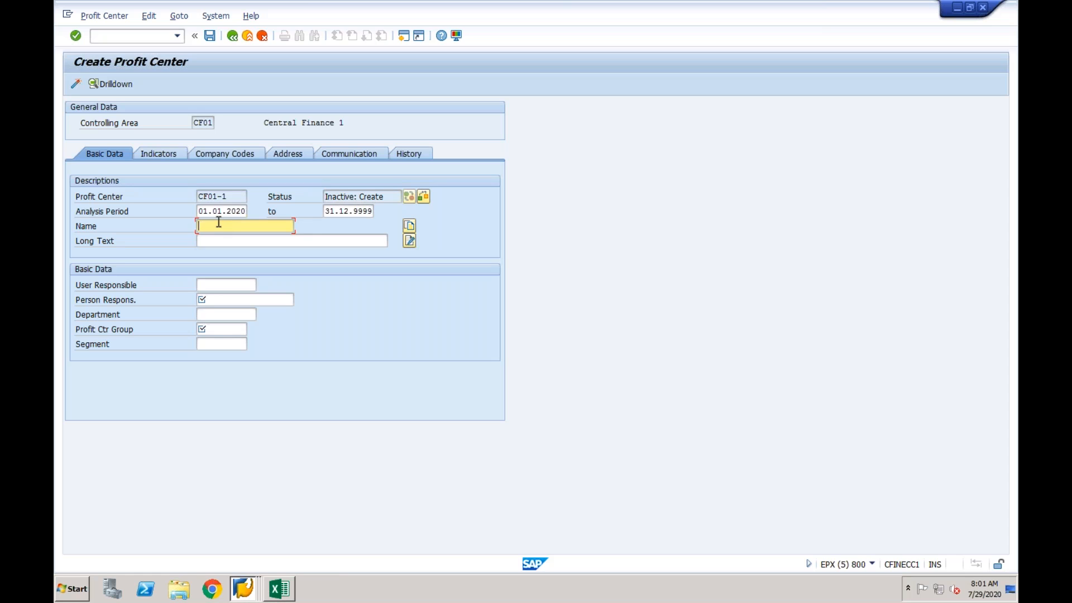
{"action": "type", "text": "ops"}
{"action": "double_click", "coordinate": [229, 196]}
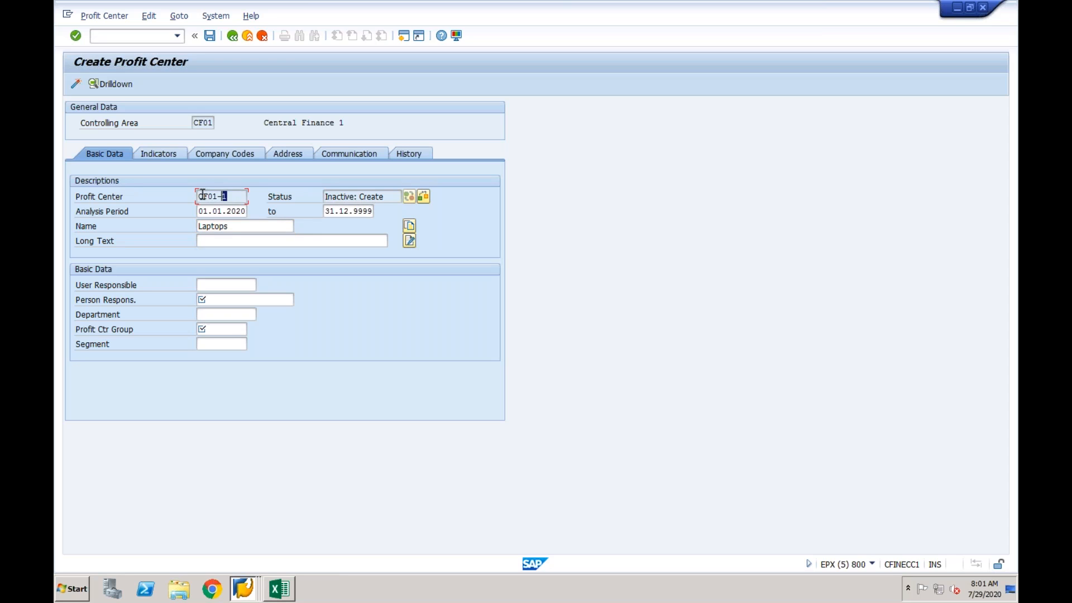
{"action": "left_click", "coordinate": [237, 228]}
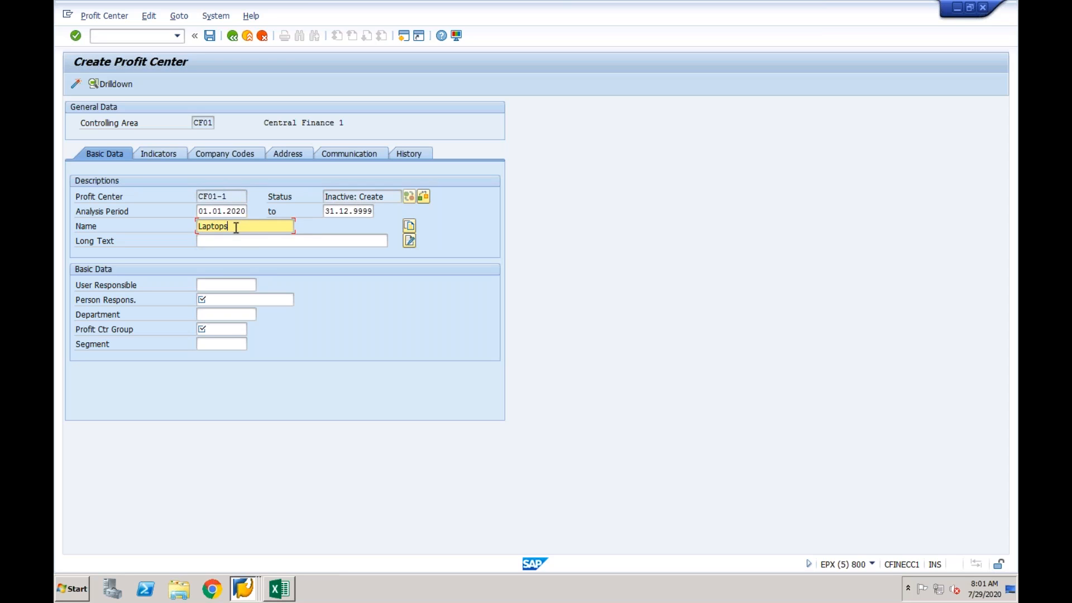
{"action": "left_click", "coordinate": [215, 300]}
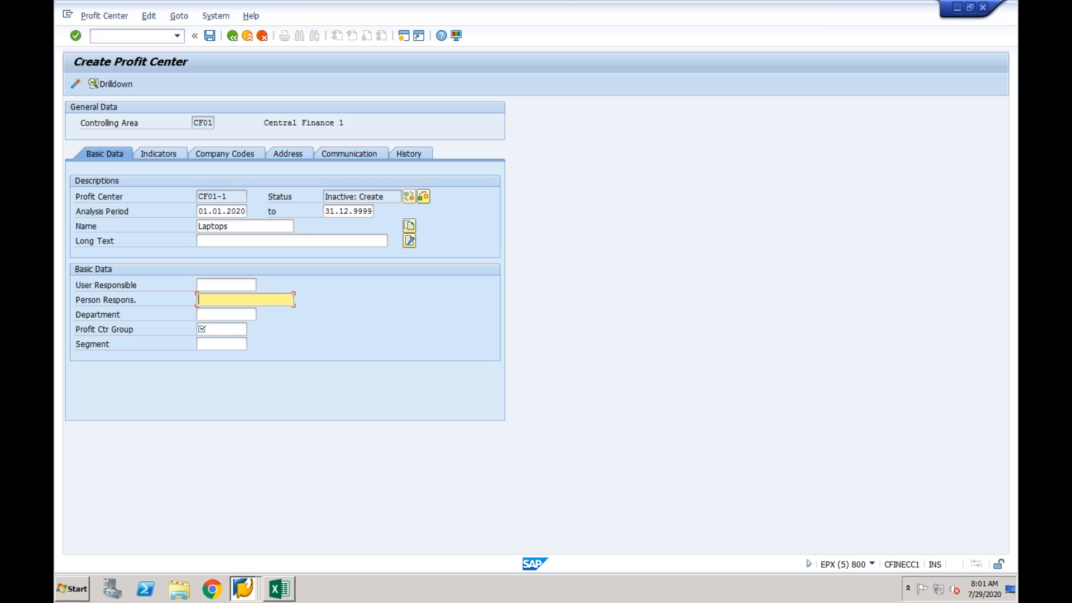
{"action": "type", "text": "Manager"}
{"action": "left_click", "coordinate": [224, 331]}
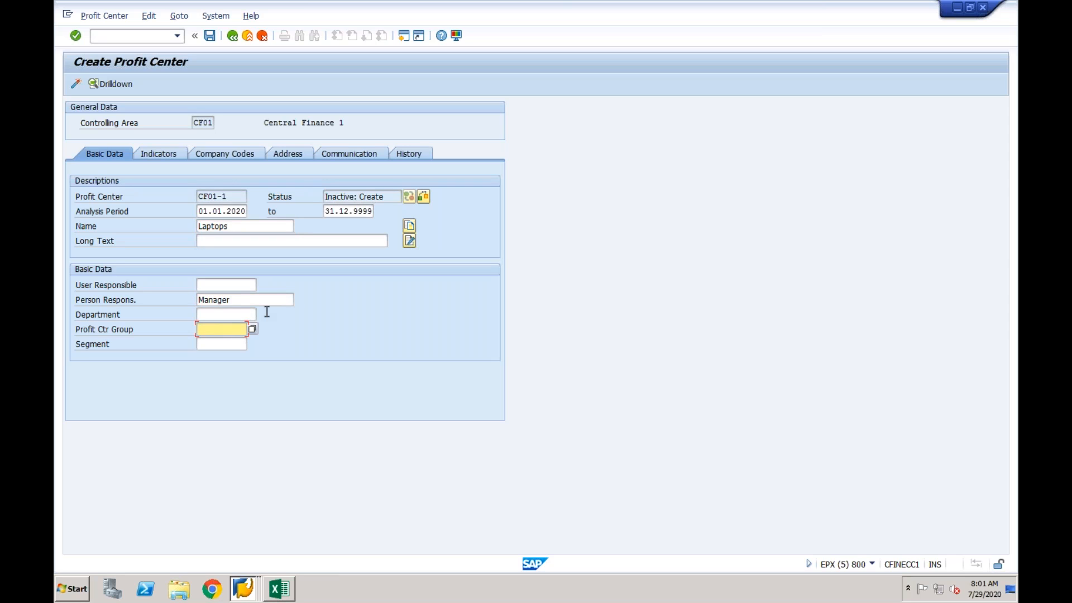
{"action": "type", "text": "CF01"}
{"action": "double_click", "coordinate": [221, 330]}
{"action": "left_click", "coordinate": [216, 344]}
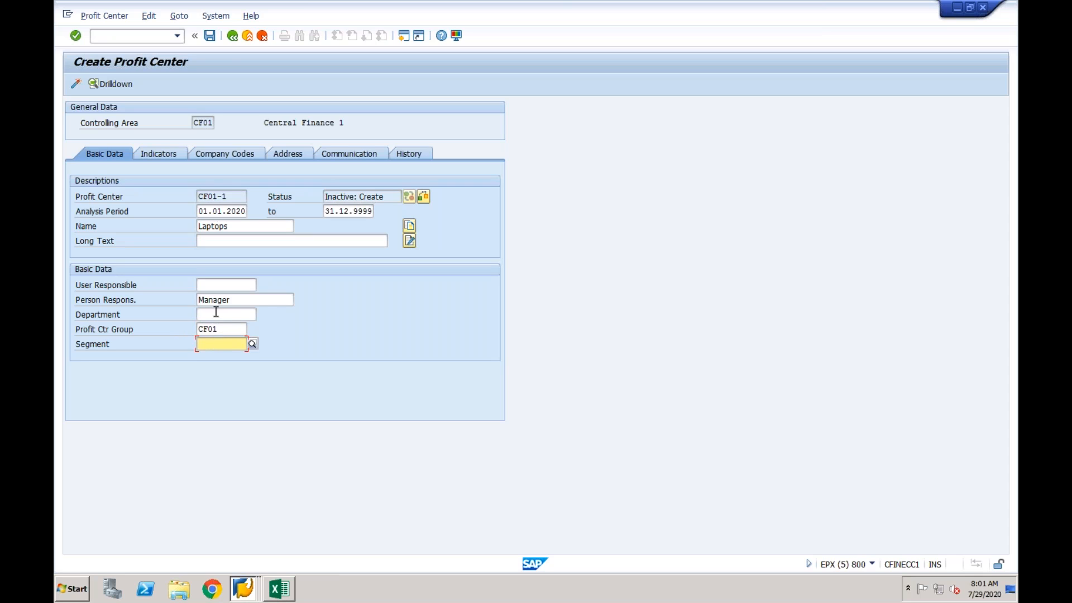
Step: Activate profit center CF01-1 and save it
{"action": "left_click", "coordinate": [77, 84]}
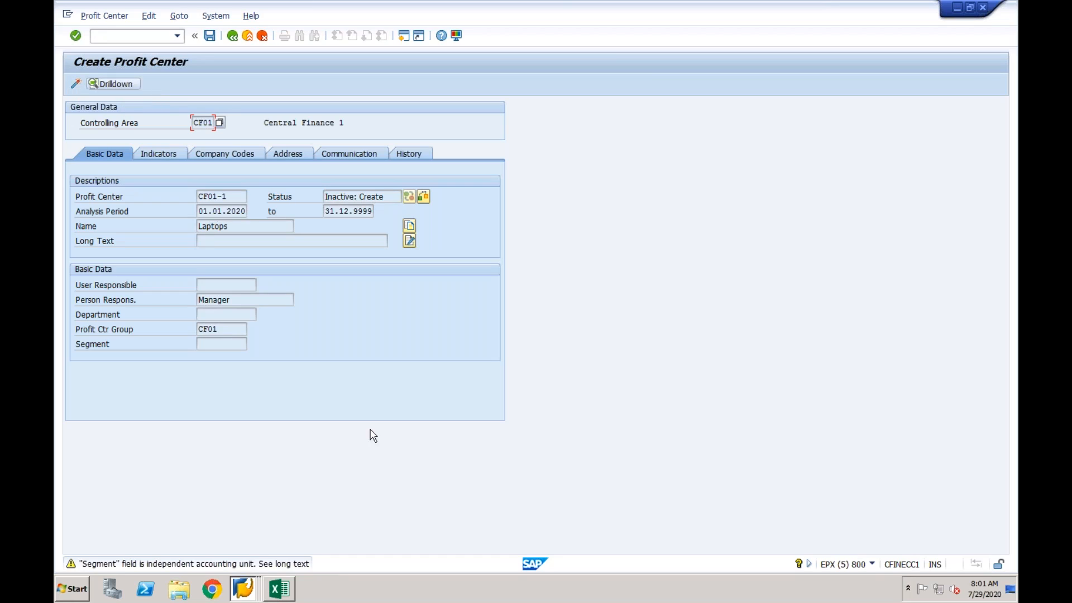
{"action": "left_click", "coordinate": [248, 590]}
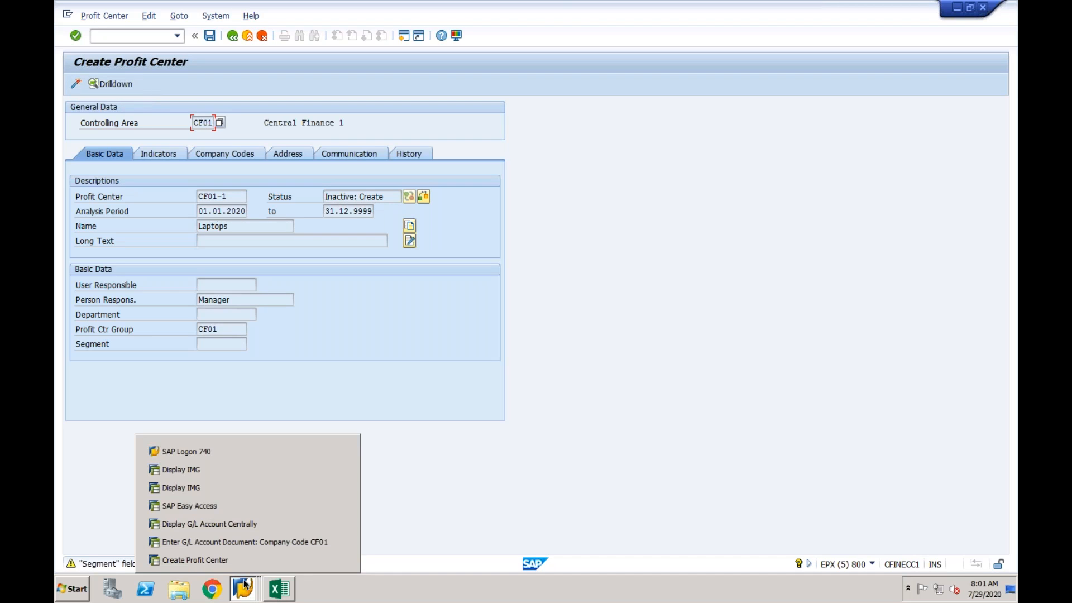
{"action": "left_click", "coordinate": [395, 509]}
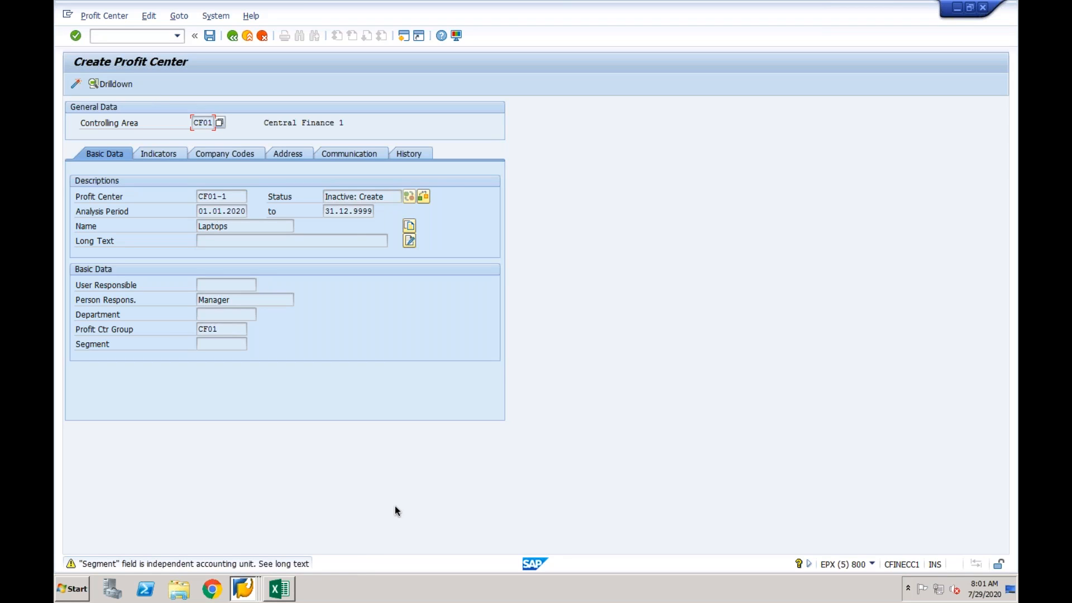
{"action": "key", "text": "ctrl+s"}
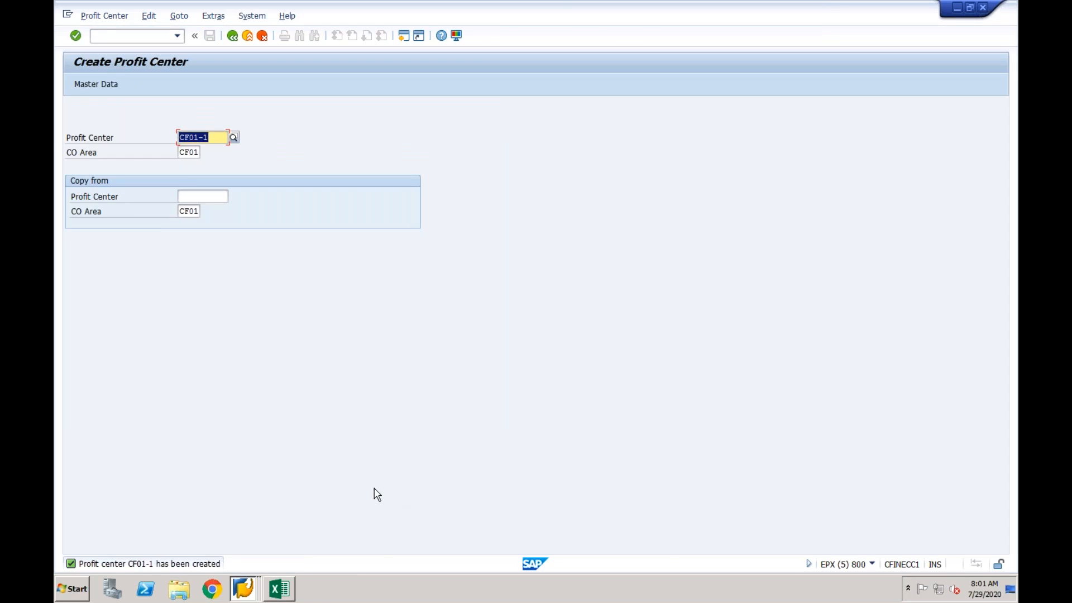
Step: Open the controlling area maintenance with transaction OKKP and check the cost center standard hierarchy in CF01's basic data
{"action": "left_click", "coordinate": [151, 37]}
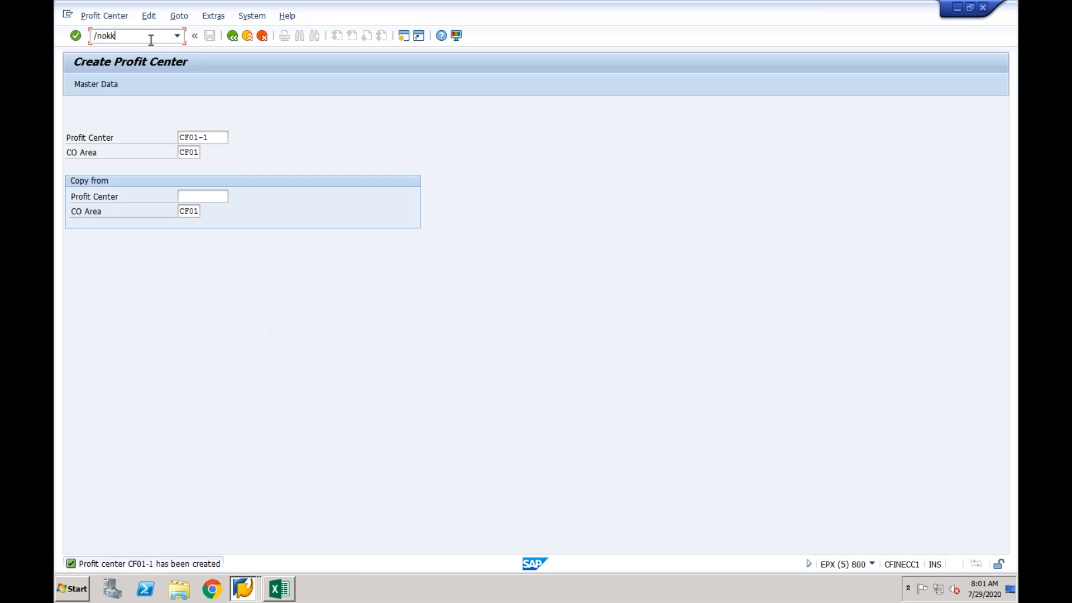
{"action": "type", "text": "/nokkp"}
{"action": "key", "text": "Return"}
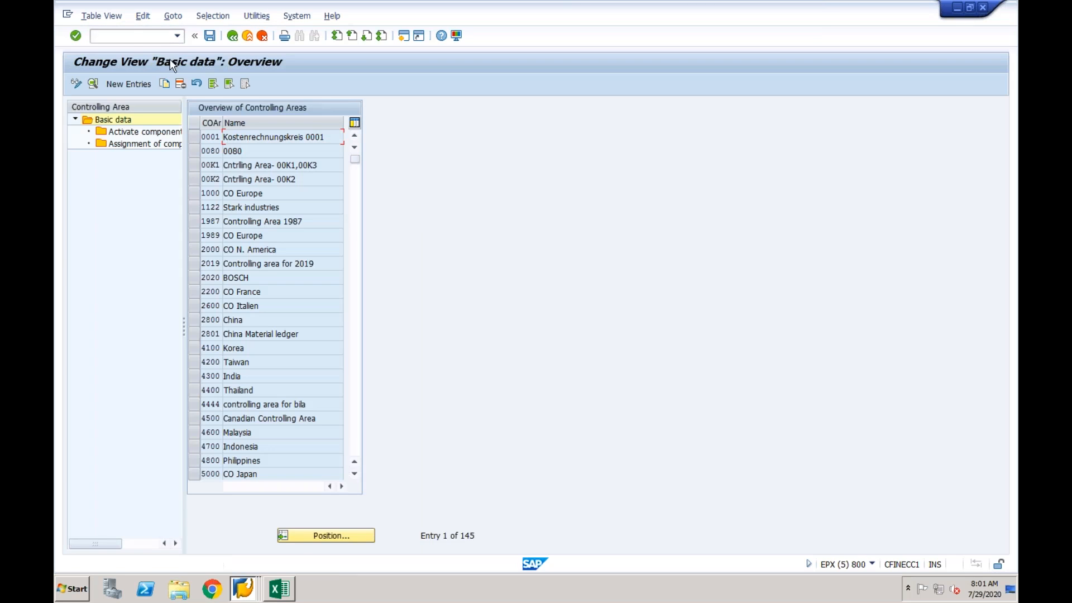
{"action": "left_click", "coordinate": [338, 537]}
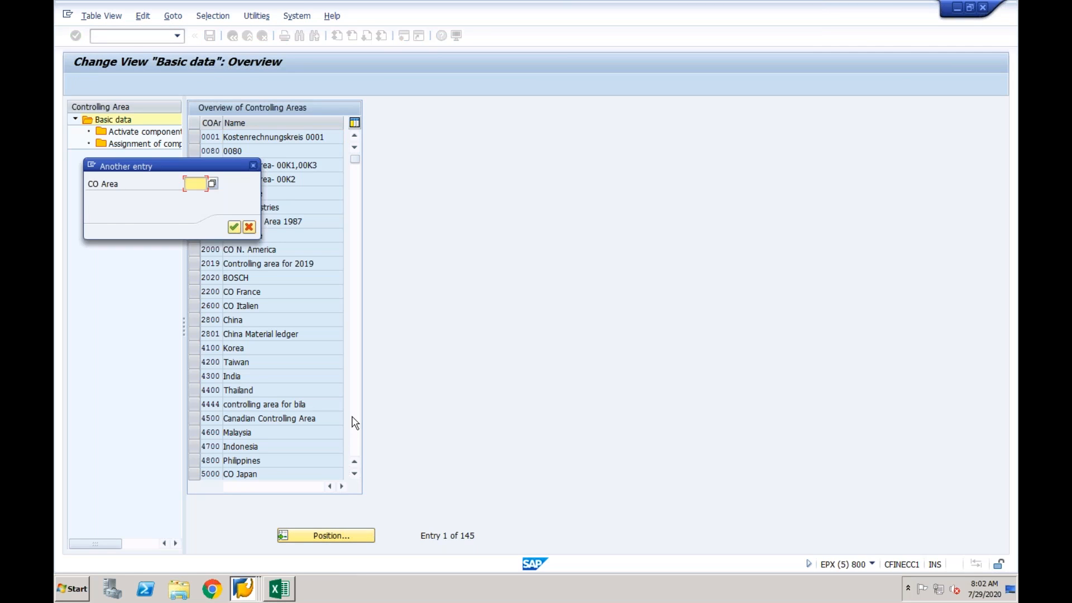
{"action": "type", "text": "CF01"}
{"action": "key", "text": "Return"}
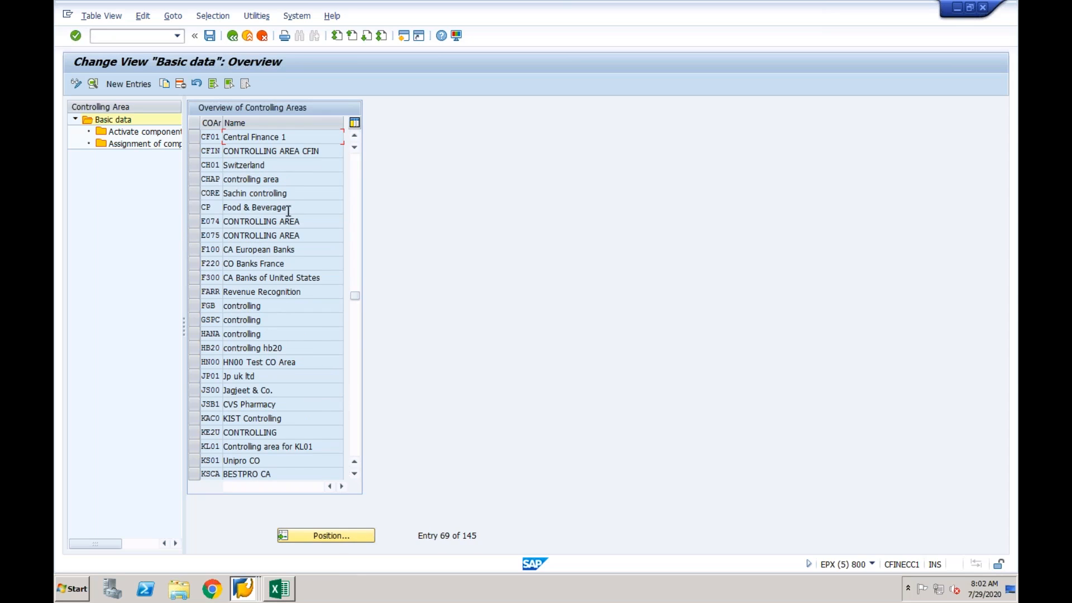
{"action": "double_click", "coordinate": [256, 137]}
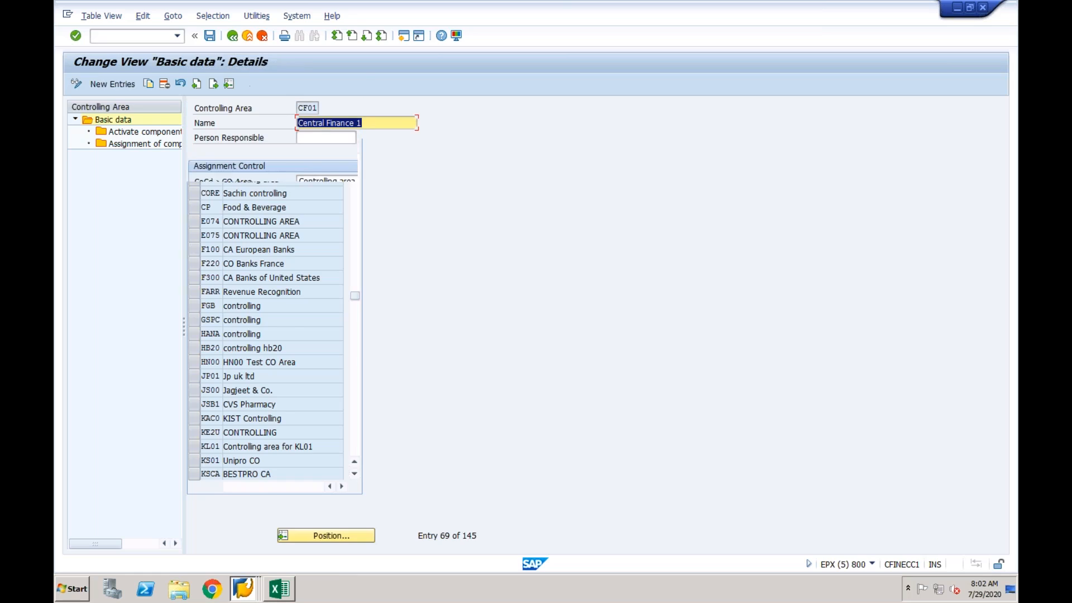
{"action": "double_click", "coordinate": [319, 330]}
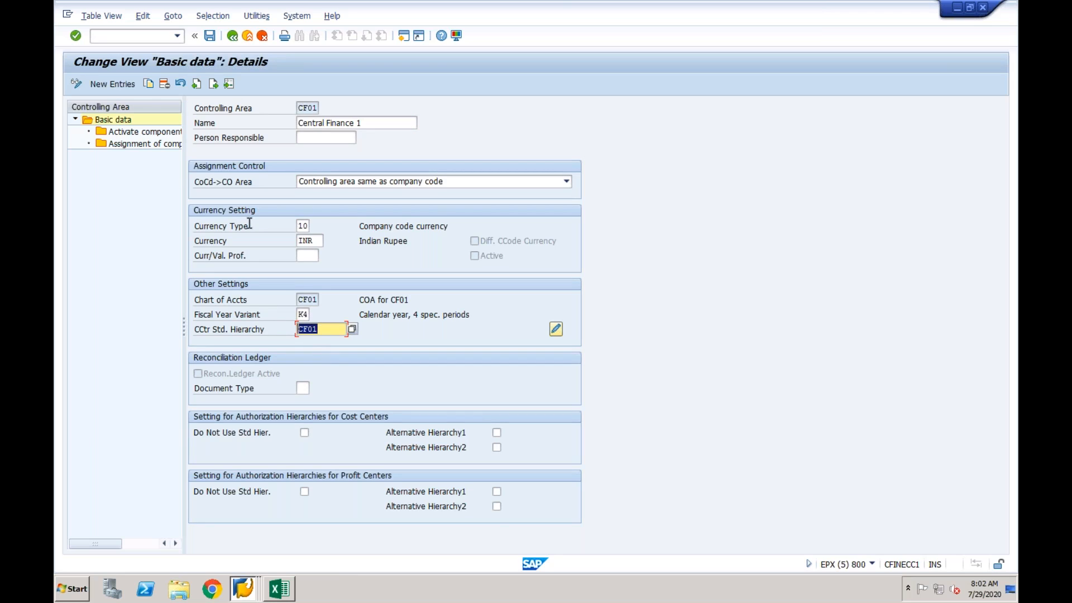
Step: Start creating cost center CF01-1 in controlling area CF01 with transaction KS01 and open its basic data
{"action": "left_click", "coordinate": [95, 35]}
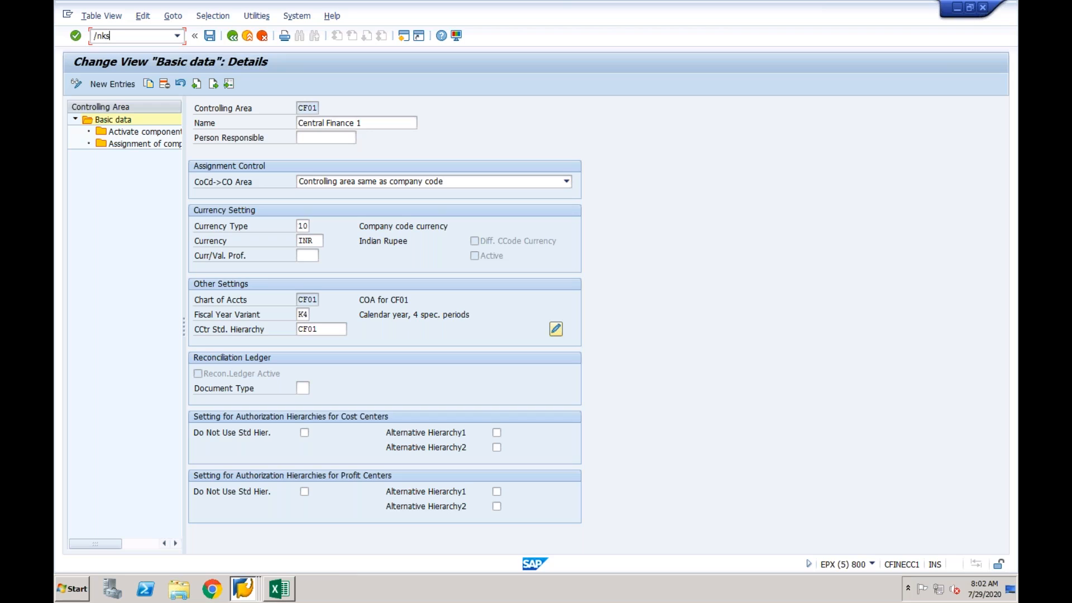
{"action": "type", "text": "01"}
{"action": "key", "text": "Return"}
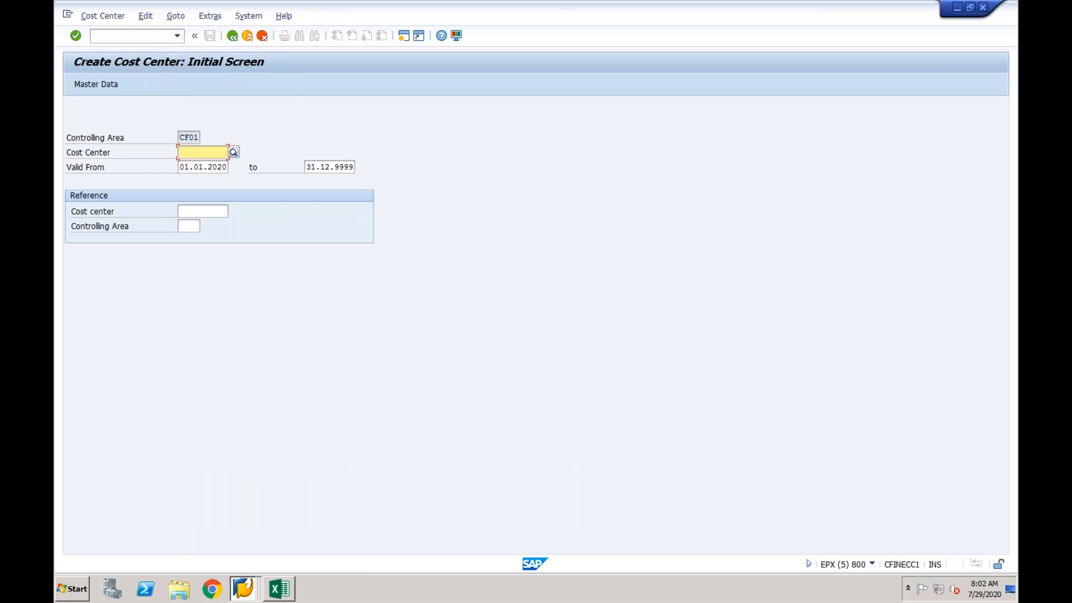
{"action": "type", "text": "CF0"}
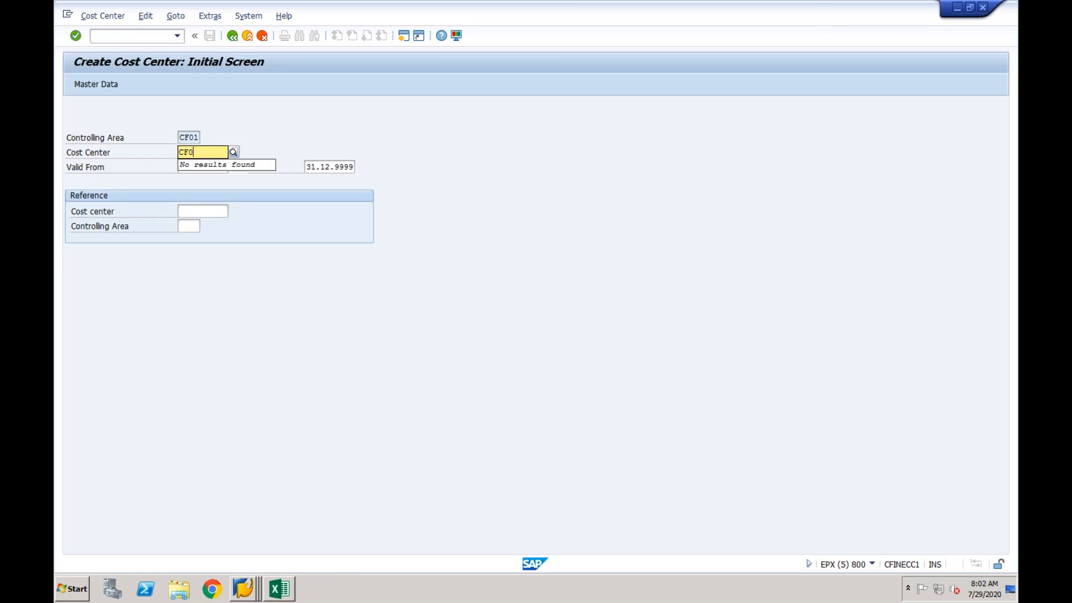
{"action": "type", "text": "1-1"}
{"action": "left_click", "coordinate": [246, 183]}
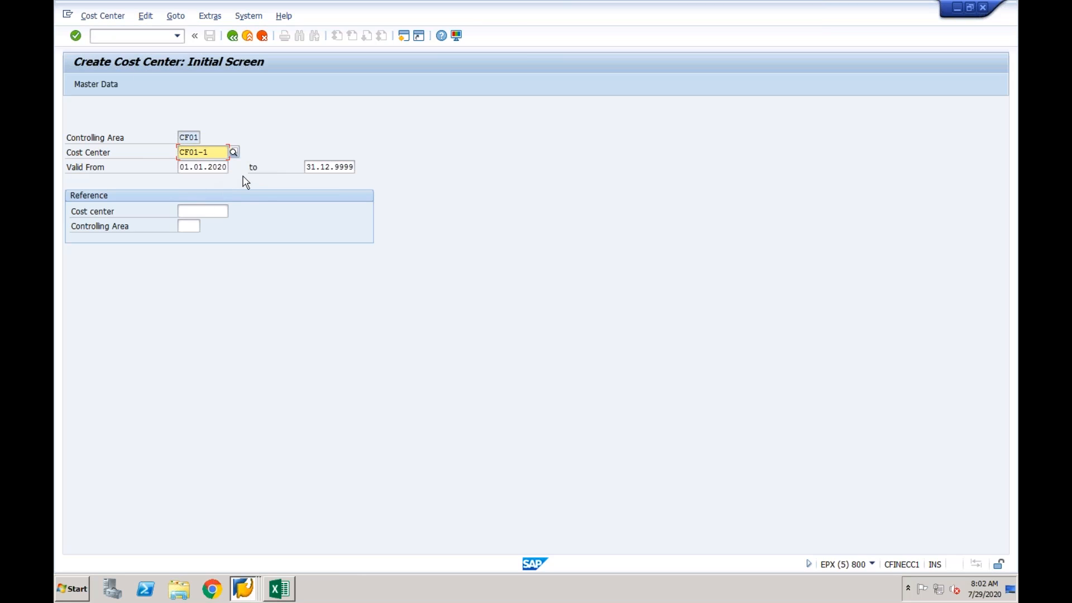
{"action": "key", "text": "Return"}
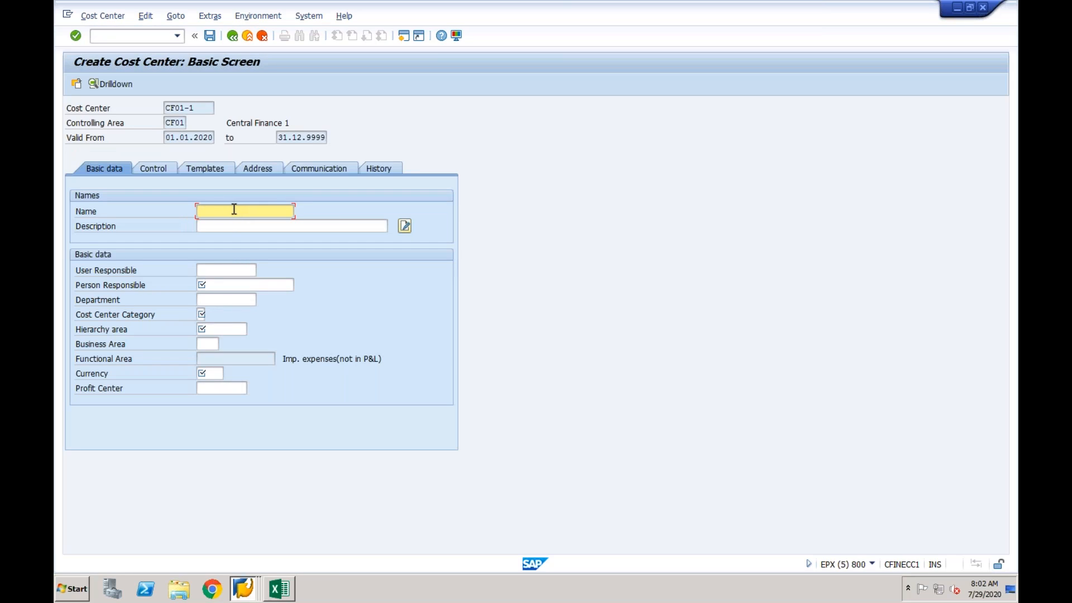
Step: Name the cost center Admin-Laptop, with Manager as the person responsible and W as the cost center category
{"action": "type", "text": "Admin-Laptop"}
{"action": "left_click", "coordinate": [242, 283]}
{"action": "type", "text": "Manager"}
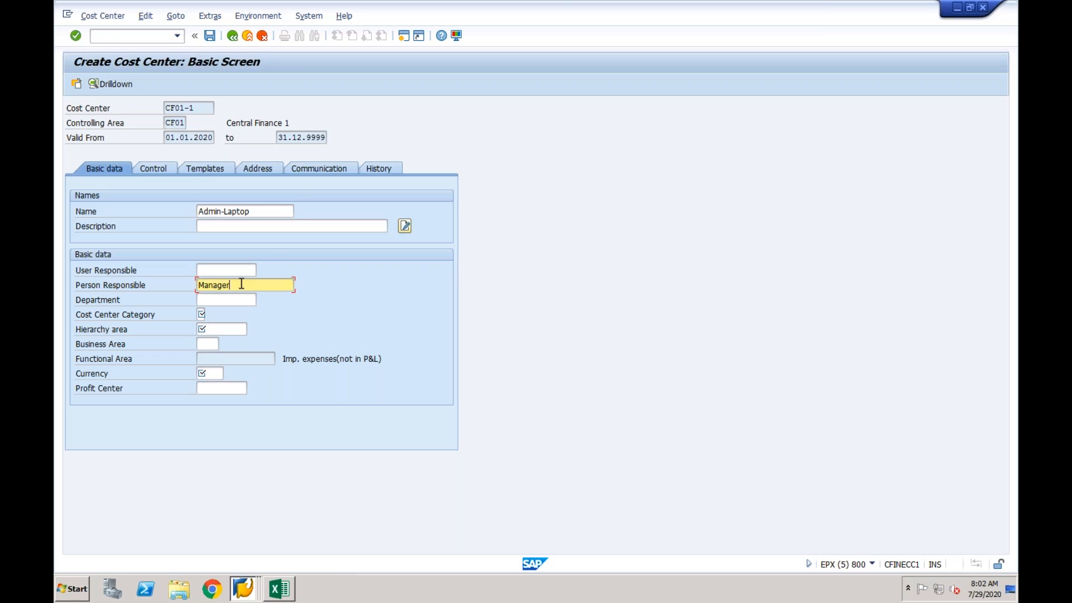
{"action": "left_click", "coordinate": [203, 314]}
{"action": "left_click", "coordinate": [210, 316]}
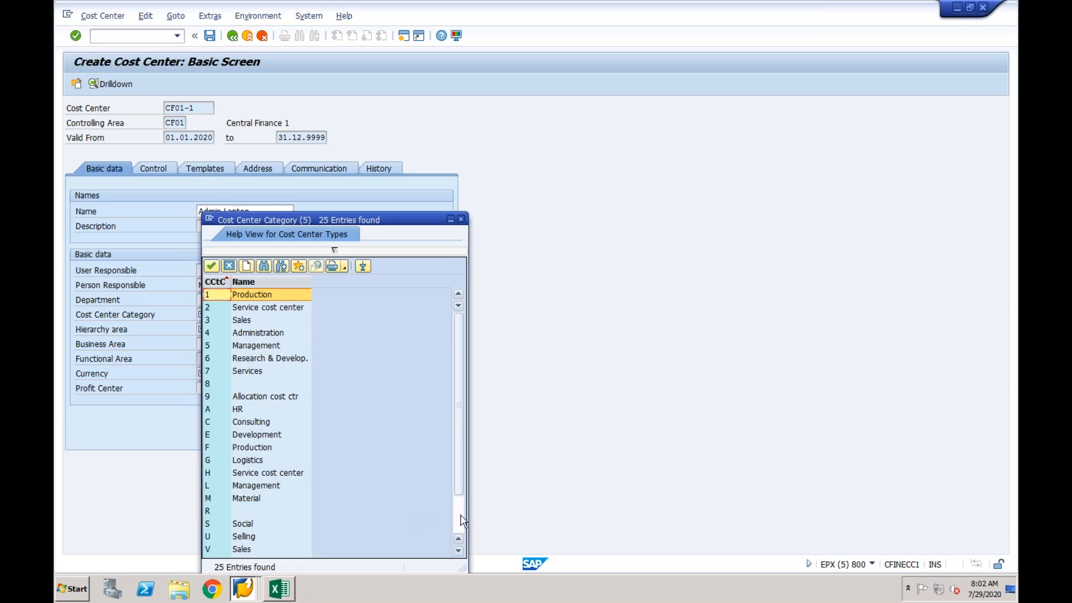
{"action": "scroll", "coordinate": [293, 545], "scroll_direction": "down", "scroll_amount": 2}
{"action": "double_click", "coordinate": [251, 511]}
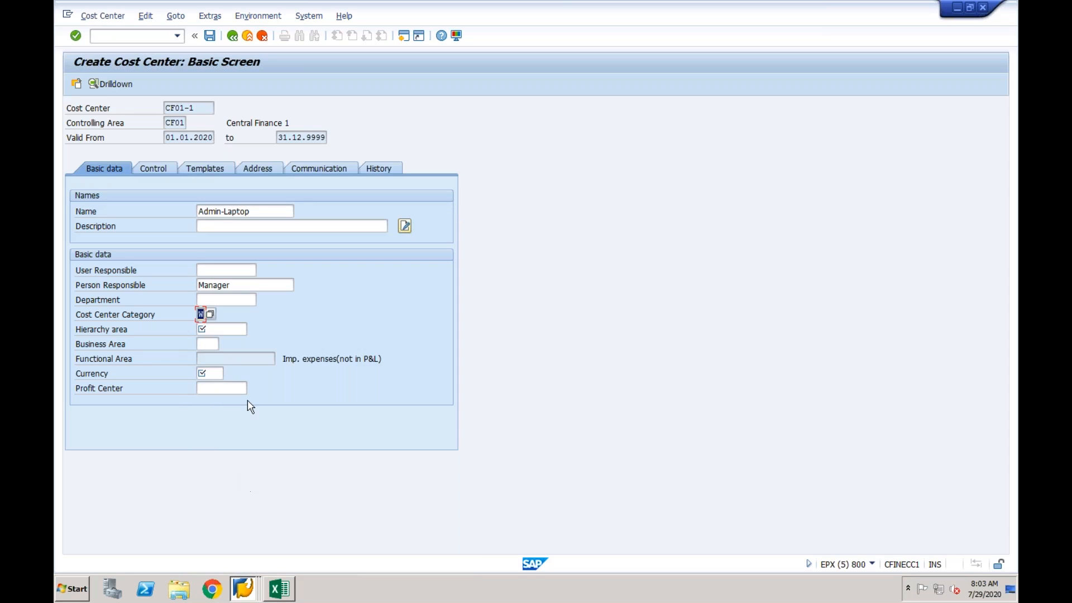
Step: Set the cost center's hierarchy area to CF01 and its currency to USD
{"action": "left_click", "coordinate": [224, 330]}
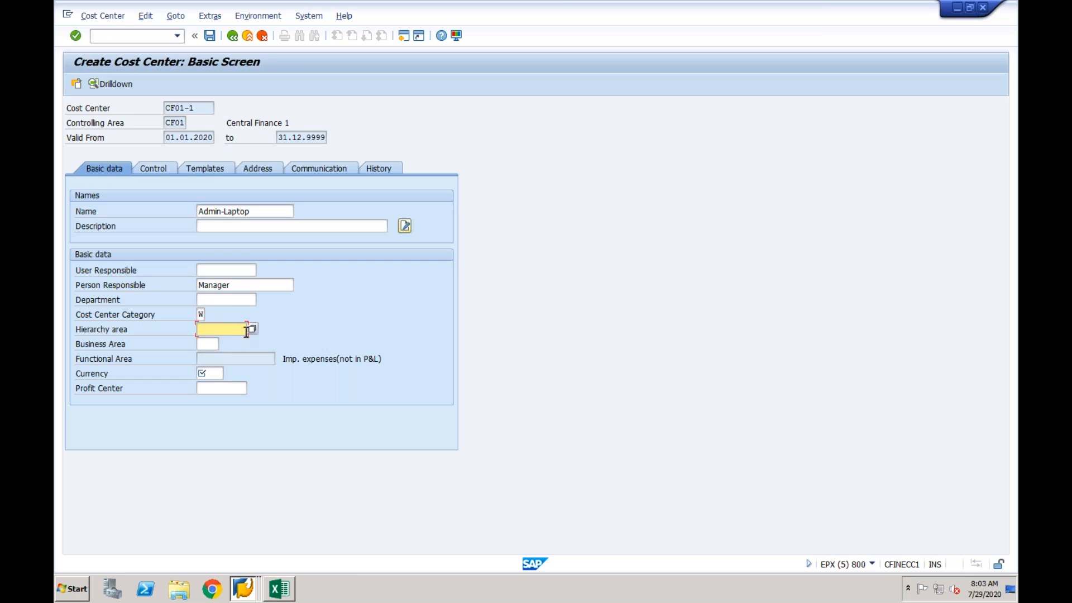
{"action": "left_click", "coordinate": [252, 330]}
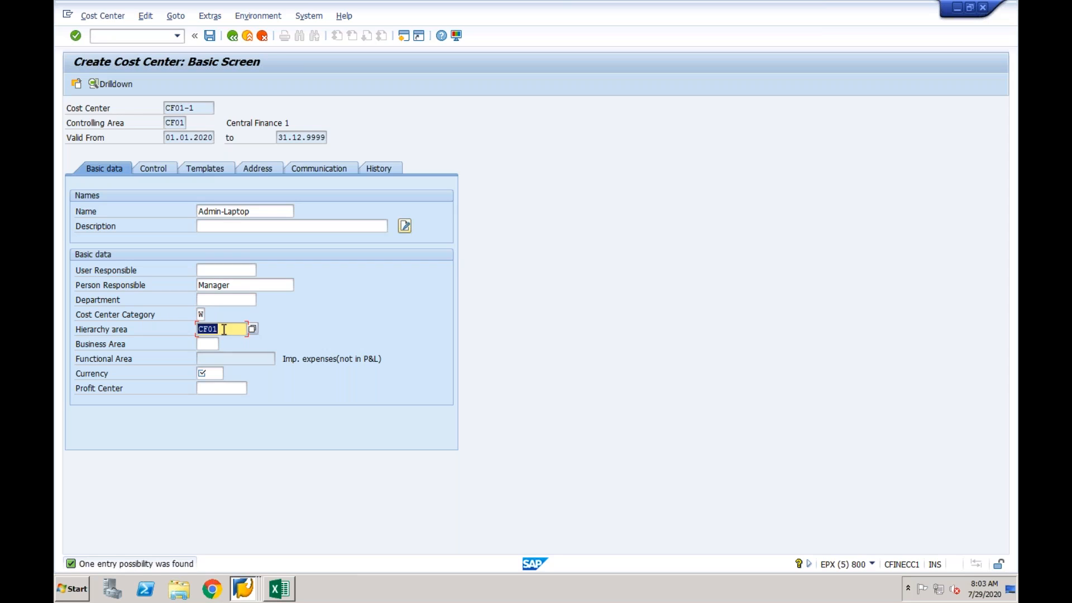
{"action": "left_click_drag", "start_coordinate": [224, 329], "coordinate": [197, 329]}
{"action": "left_click", "coordinate": [215, 374]}
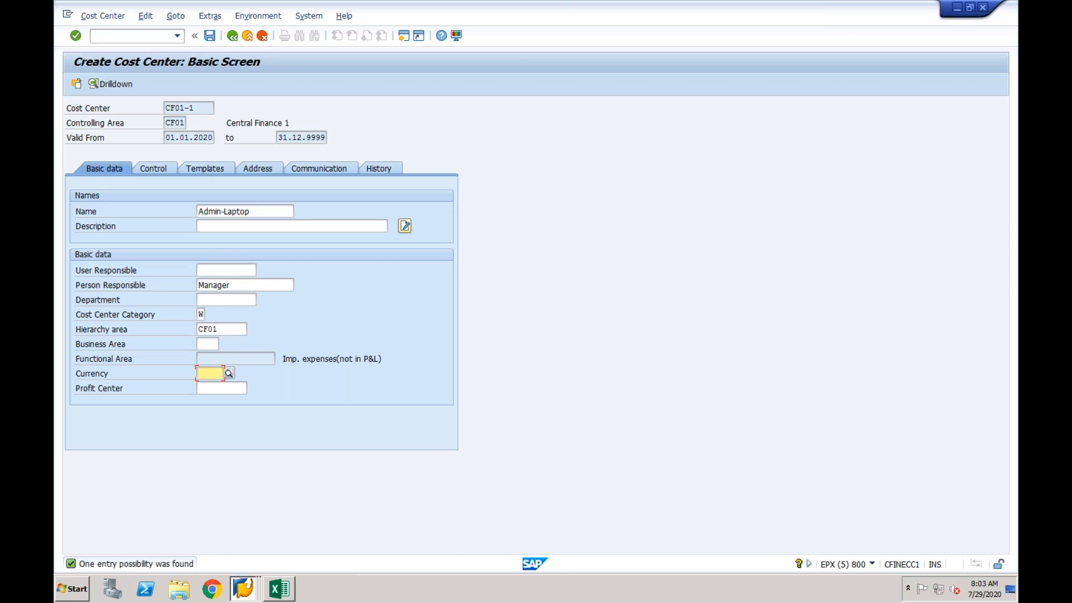
{"action": "type", "text": "USD"}
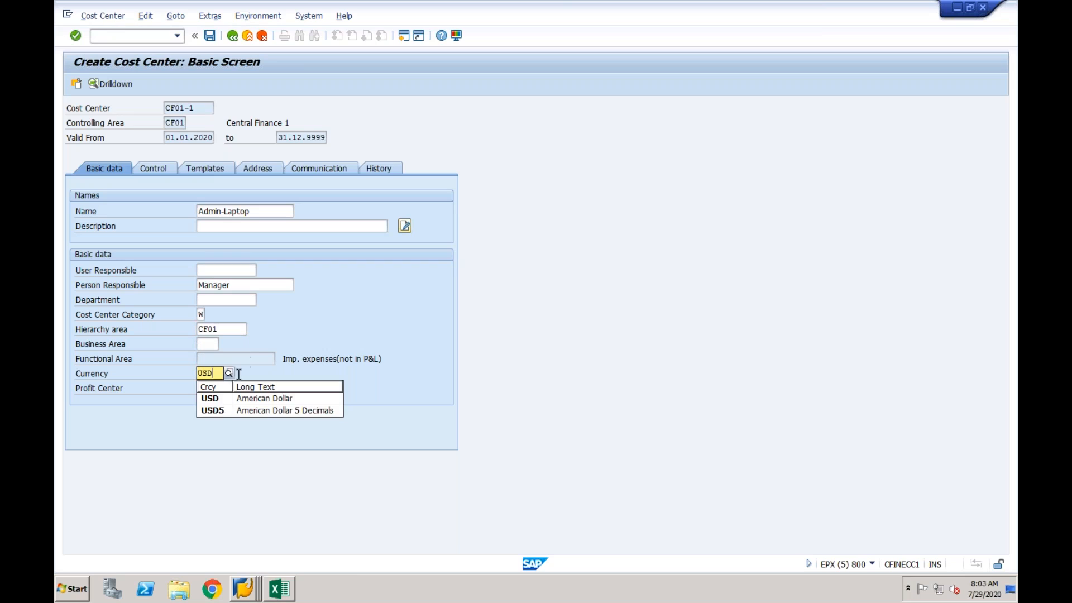
{"action": "left_click", "coordinate": [210, 395]}
Step: Assign profit center CF01-1 from the standard hierarchy to the cost center and save it
{"action": "left_click", "coordinate": [212, 391]}
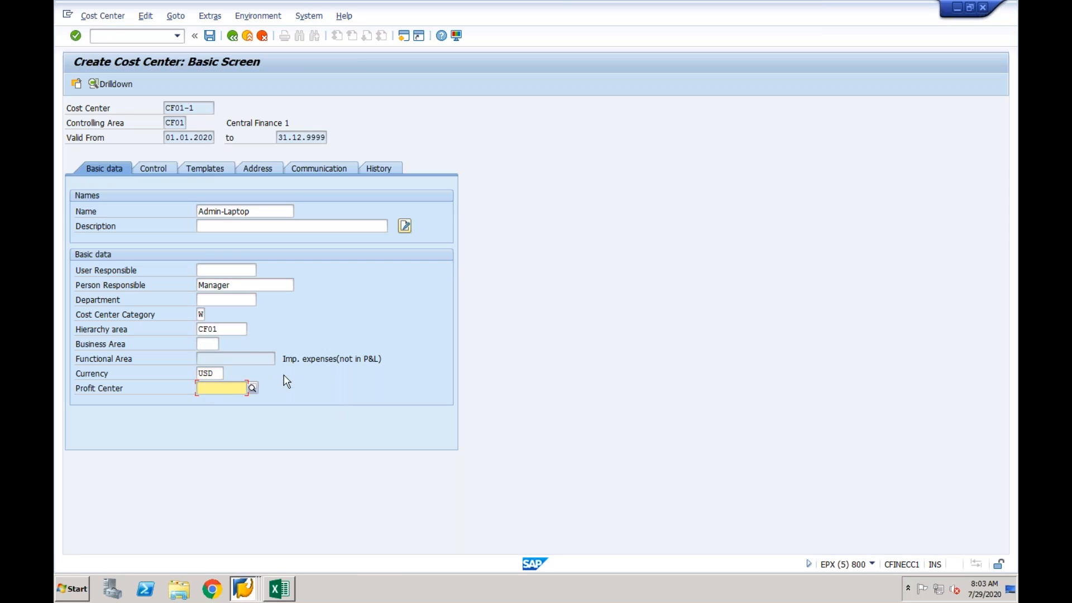
{"action": "left_click", "coordinate": [252, 387]}
{"action": "left_click", "coordinate": [564, 550]}
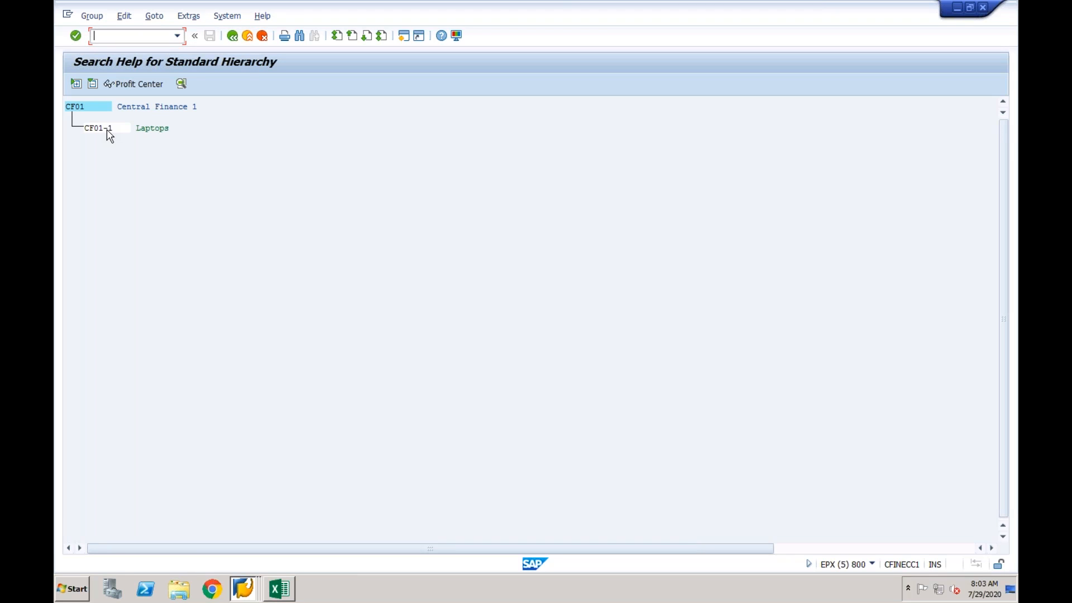
{"action": "double_click", "coordinate": [108, 132]}
{"action": "key", "text": "ctrl+s"}
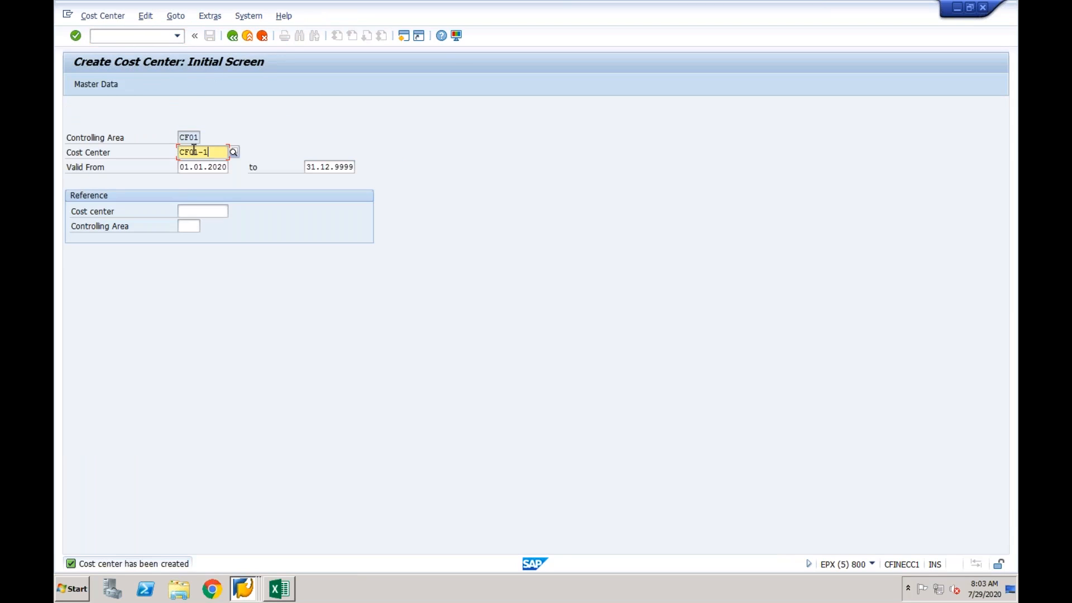
Step: Return to the G/L document session, enter cost center CF01-1 on the account 4000 line, and try to post the document
{"action": "left_click", "coordinate": [178, 152]}
{"action": "left_click", "coordinate": [251, 586]}
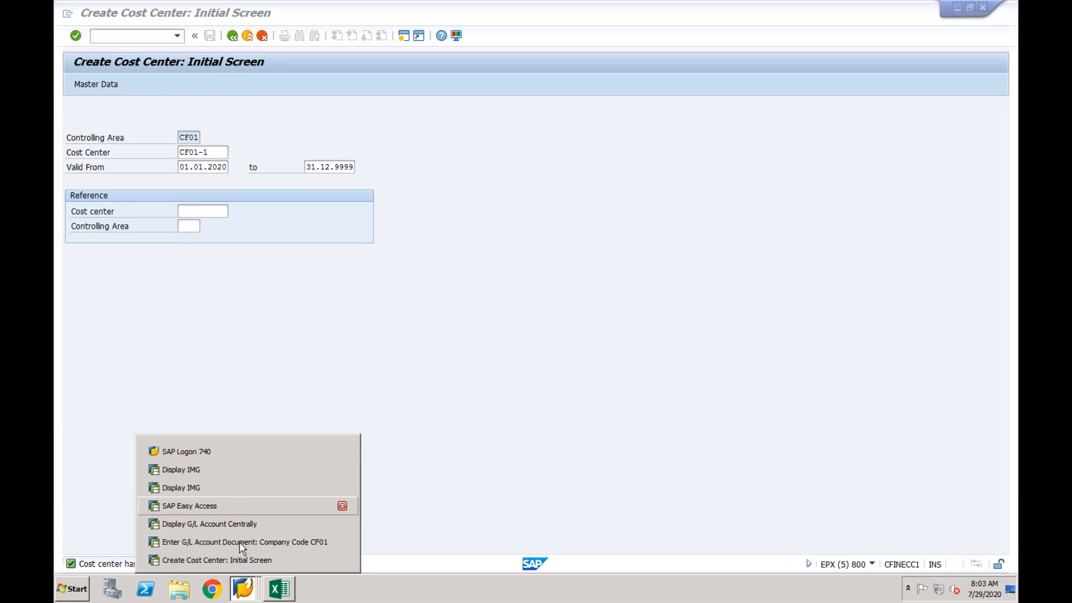
{"action": "left_click", "coordinate": [242, 544]}
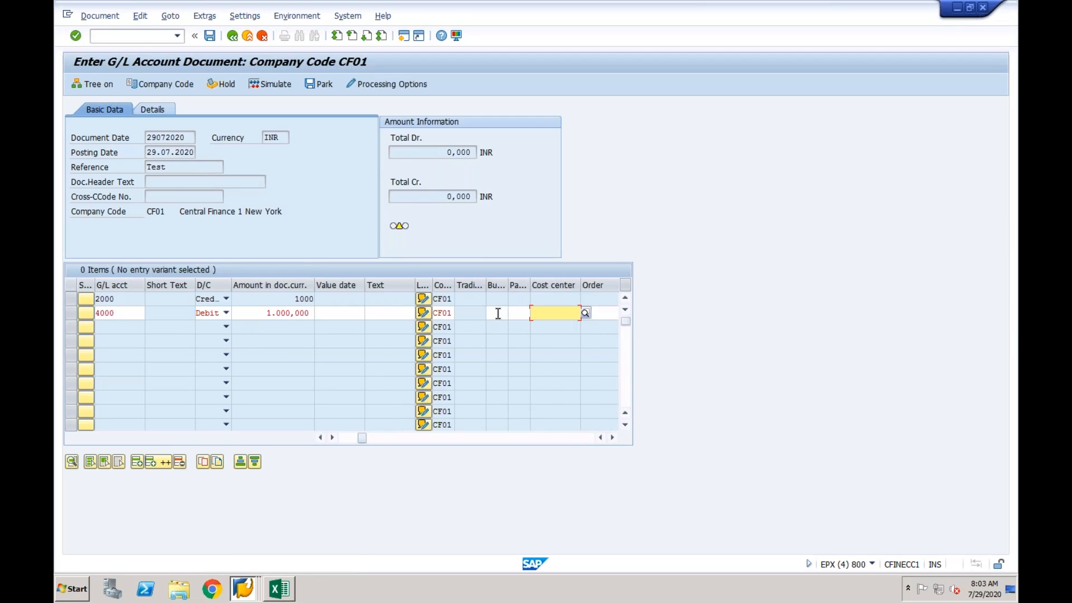
{"action": "type", "text": "CF01-1"}
{"action": "key", "text": "Return"}
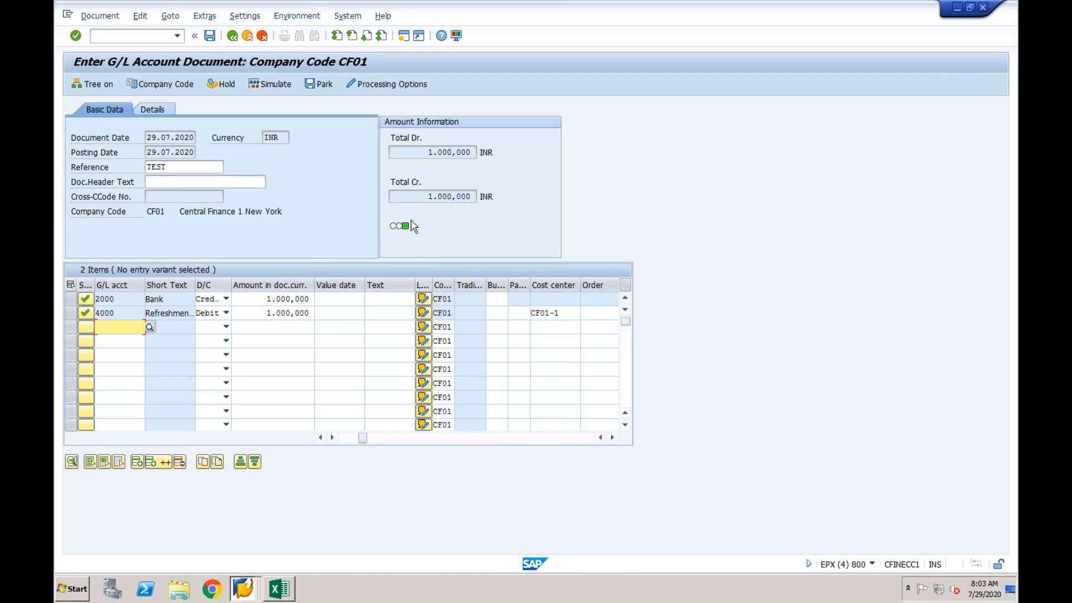
{"action": "left_click", "coordinate": [211, 37]}
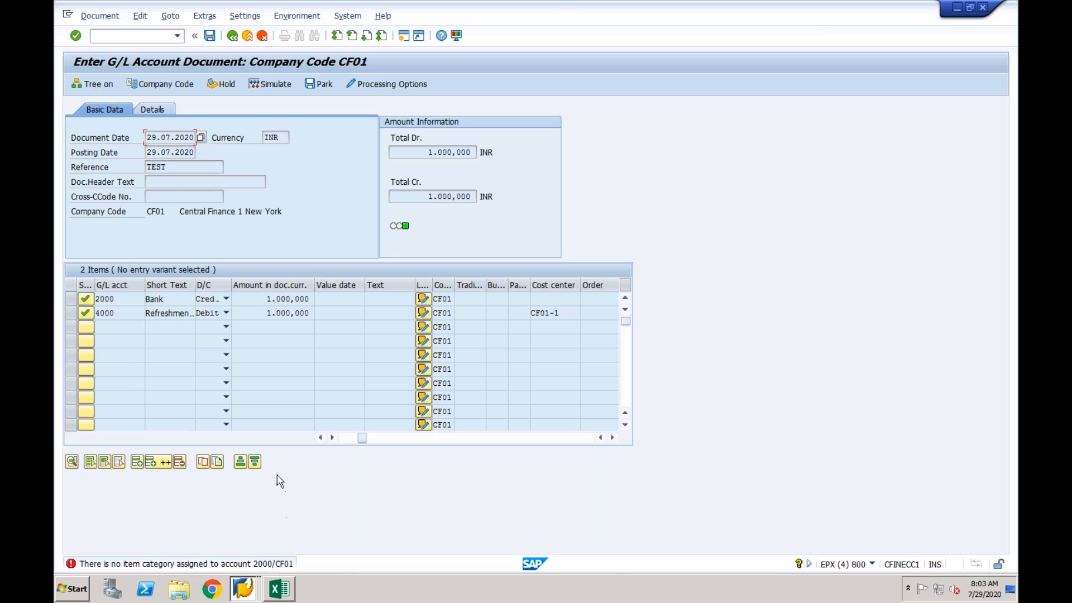
Step: Switch to the SAP Easy Access session and open the SAP Reference IMG through transaction spro
{"action": "left_click", "coordinate": [243, 588]}
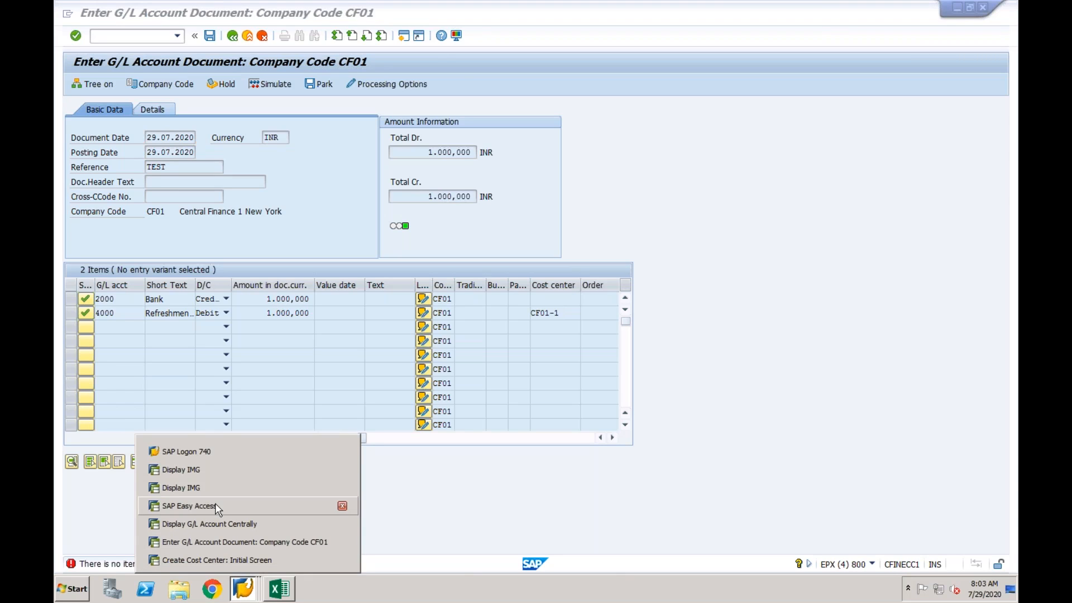
{"action": "left_click", "coordinate": [217, 507]}
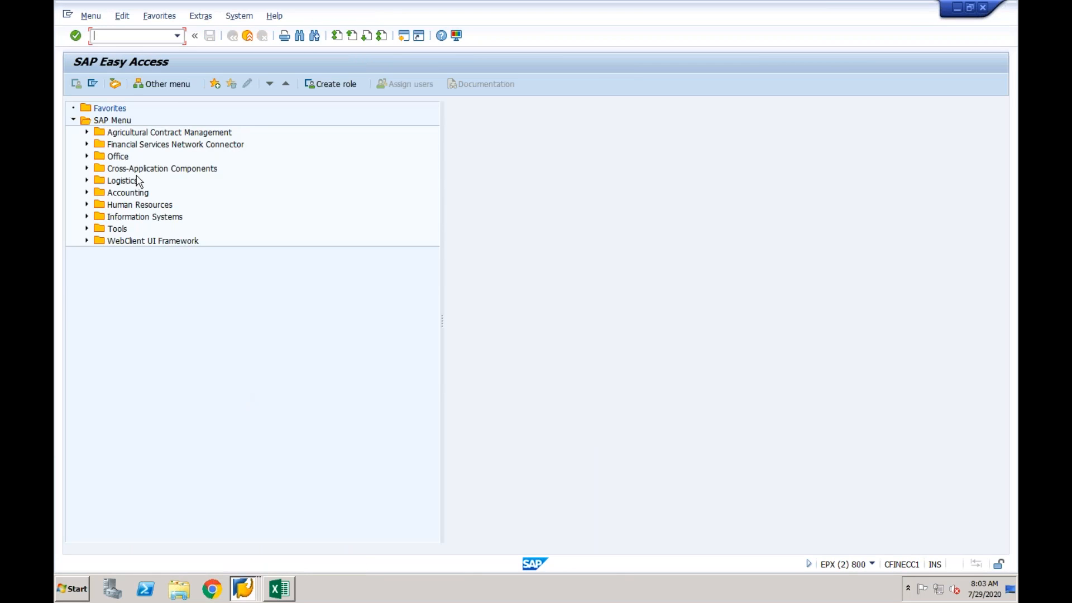
{"action": "type", "text": "spro"}
{"action": "key", "text": "Return"}
{"action": "left_click", "coordinate": [132, 86]}
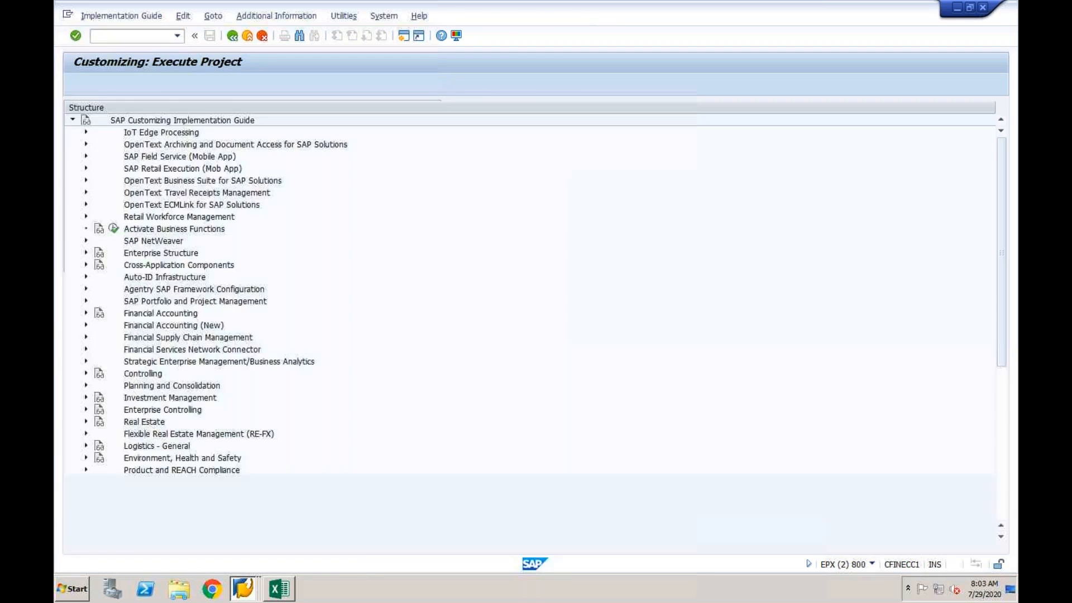
Step: Open Classify G/L Accounts for Document Splitting under General Ledger Accounting (New) business transactions, for chart of accounts CF01
{"action": "left_click", "coordinate": [86, 325]}
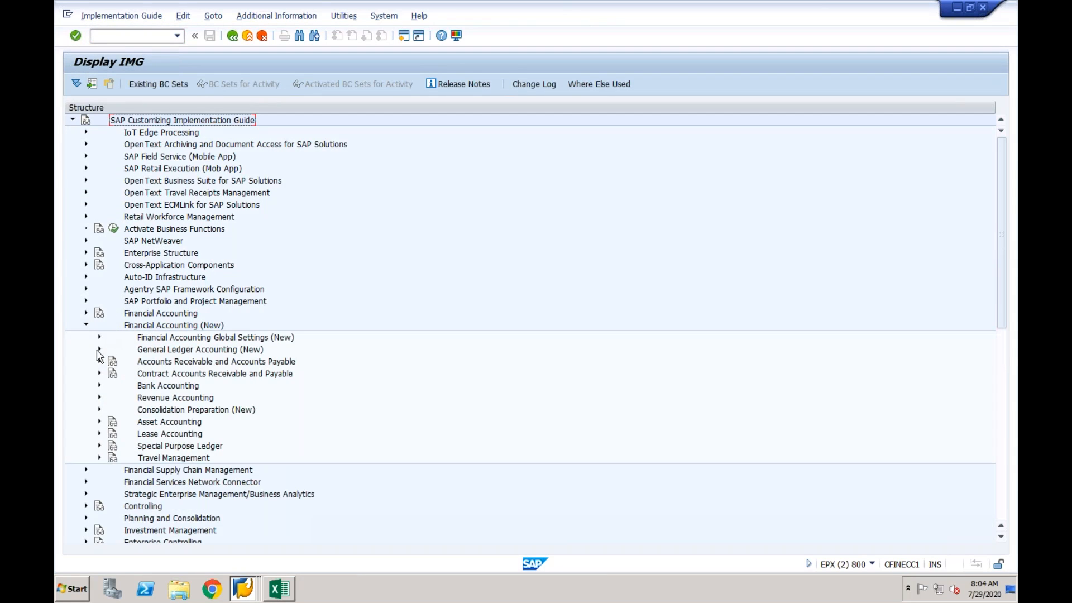
{"action": "left_click", "coordinate": [100, 350]}
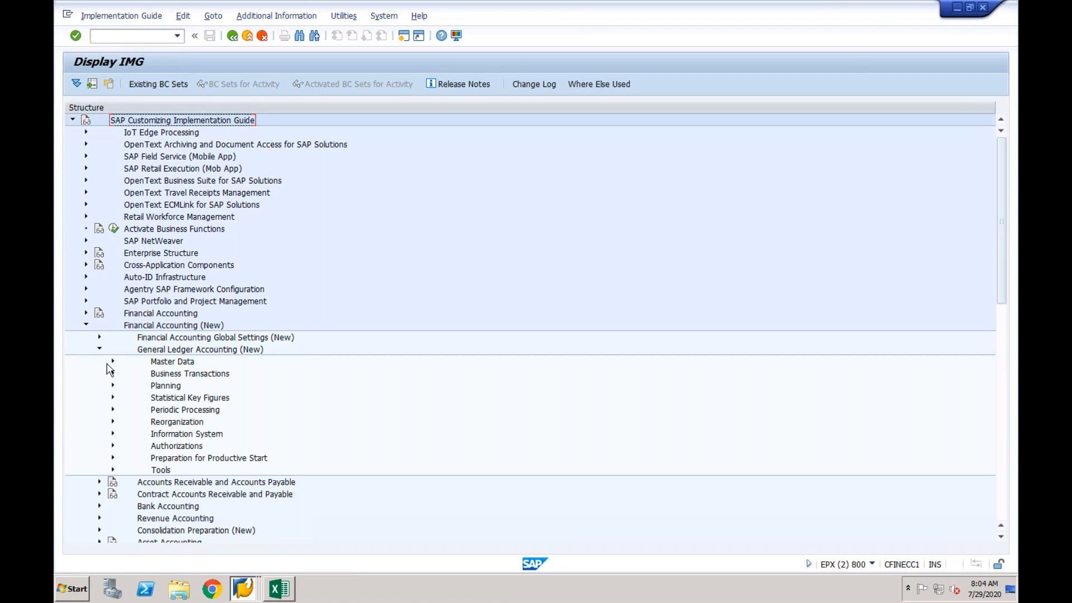
{"action": "left_click", "coordinate": [113, 374]}
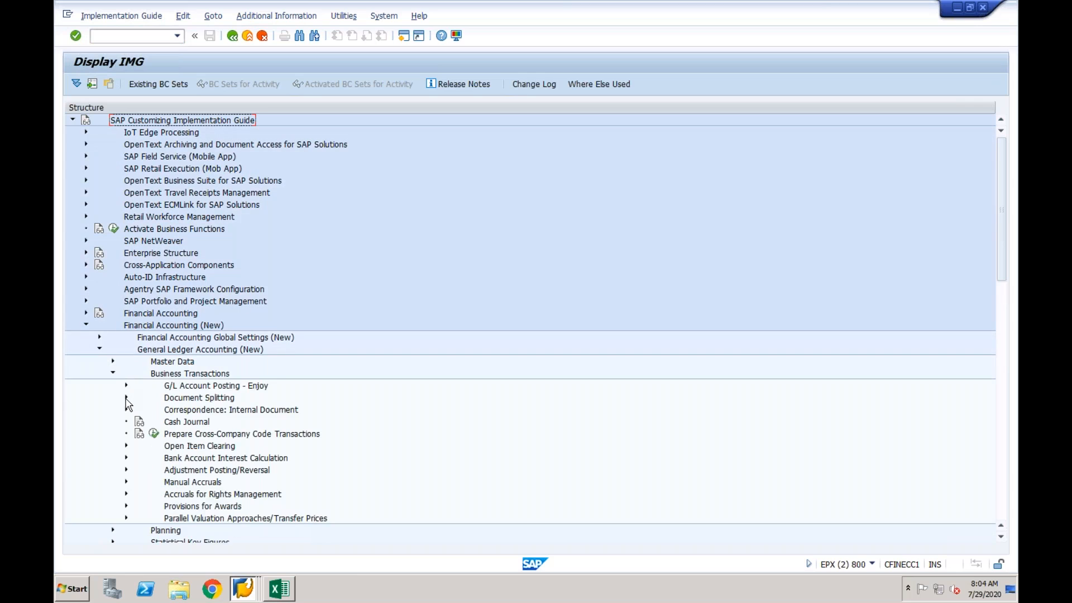
{"action": "left_click", "coordinate": [126, 398]}
{"action": "left_click", "coordinate": [300, 424]}
{"action": "left_click", "coordinate": [167, 422]}
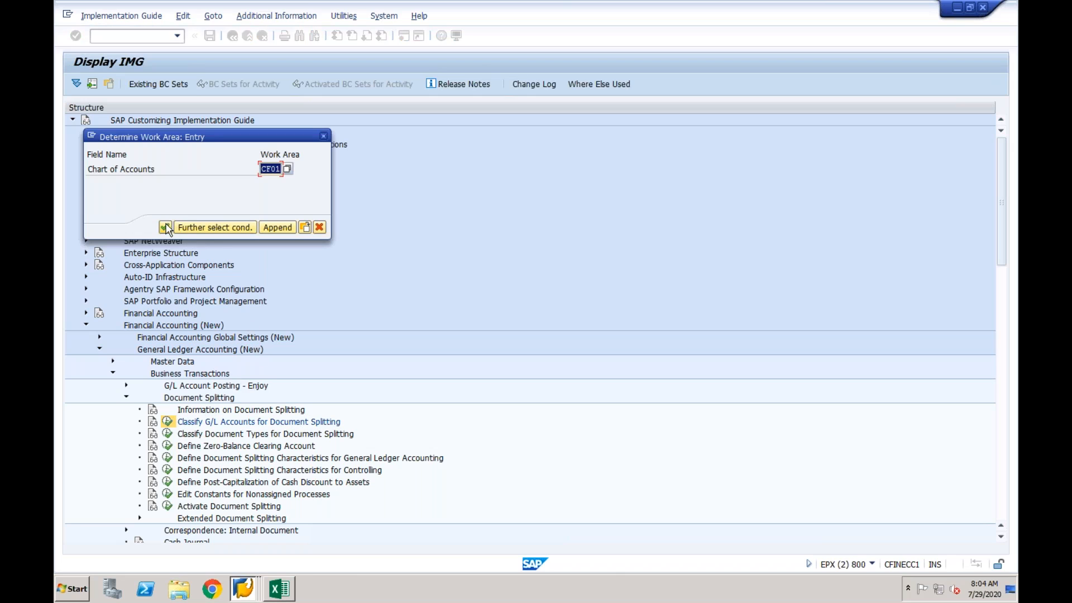
{"action": "key", "text": "Return"}
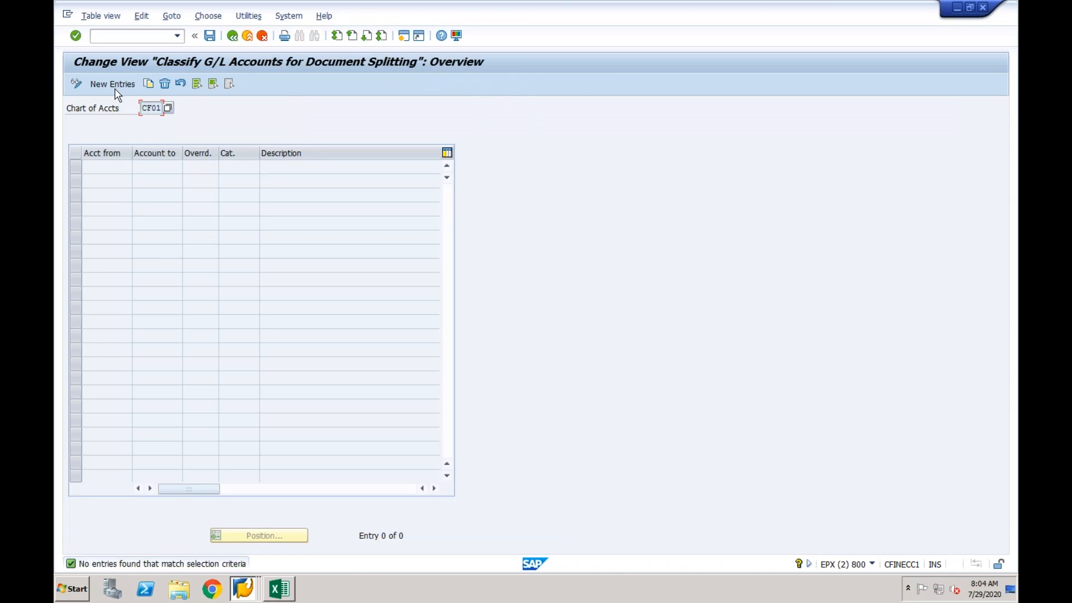
Step: Add a new entry classifying accounts 1000 to 2999 as item category 01000, Balance Sheet Account
{"action": "left_click", "coordinate": [115, 85]}
{"action": "type", "text": "1"}
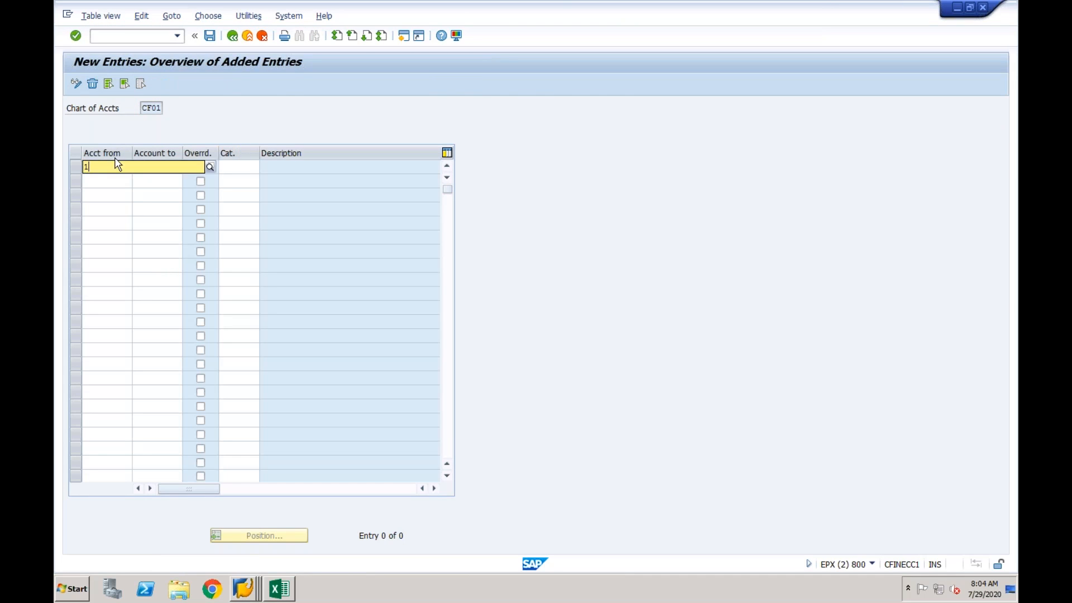
{"action": "type", "text": "000"}
{"action": "key", "text": "Tab"}
{"action": "type", "text": "2"}
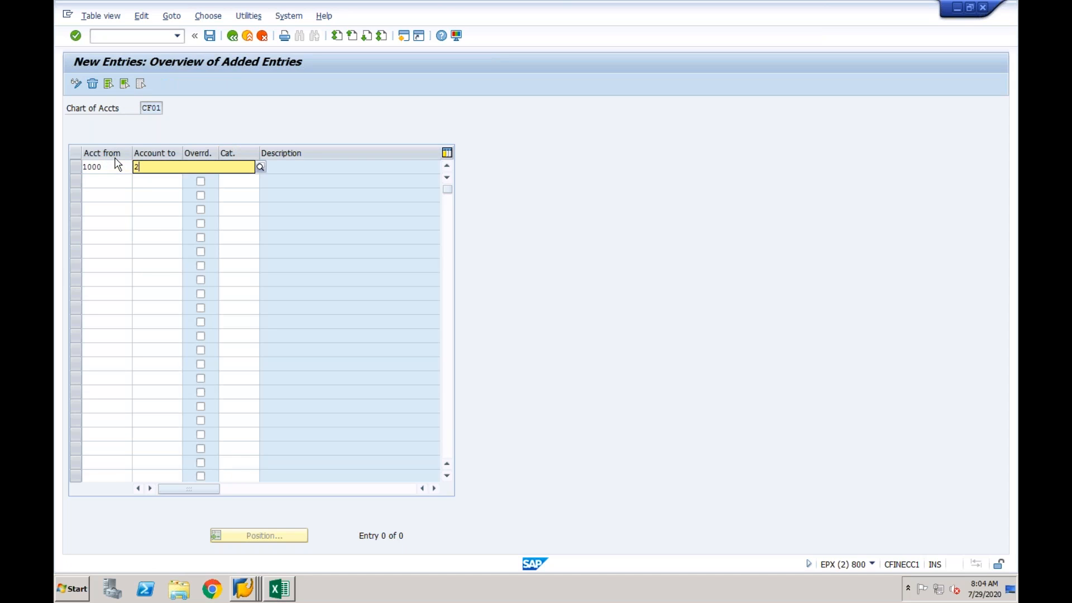
{"action": "type", "text": "999"}
{"action": "left_click", "coordinate": [253, 169]}
{"action": "left_click", "coordinate": [264, 167]}
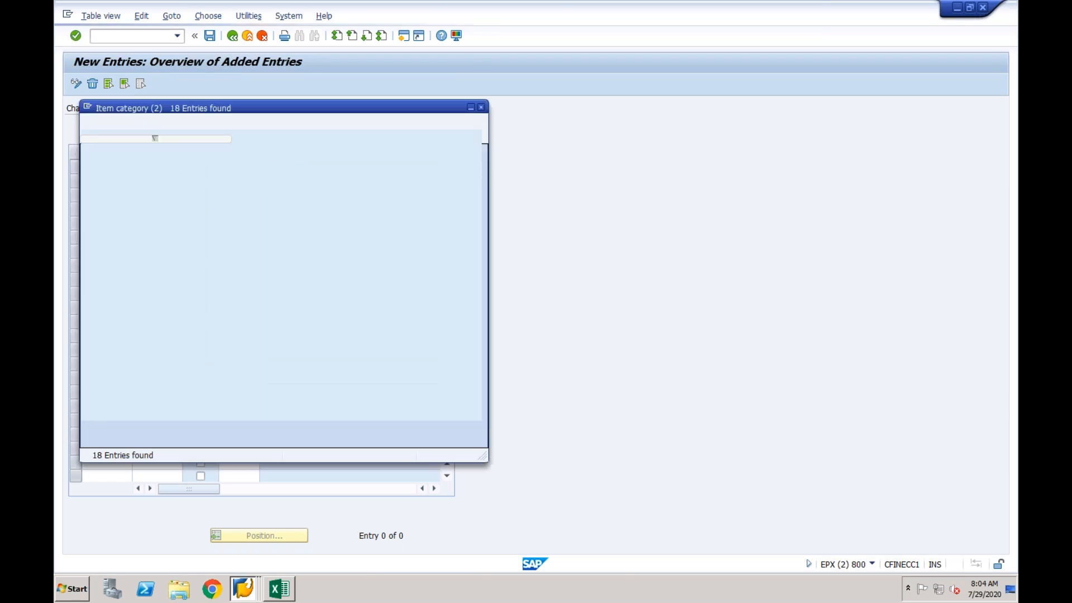
{"action": "double_click", "coordinate": [176, 185]}
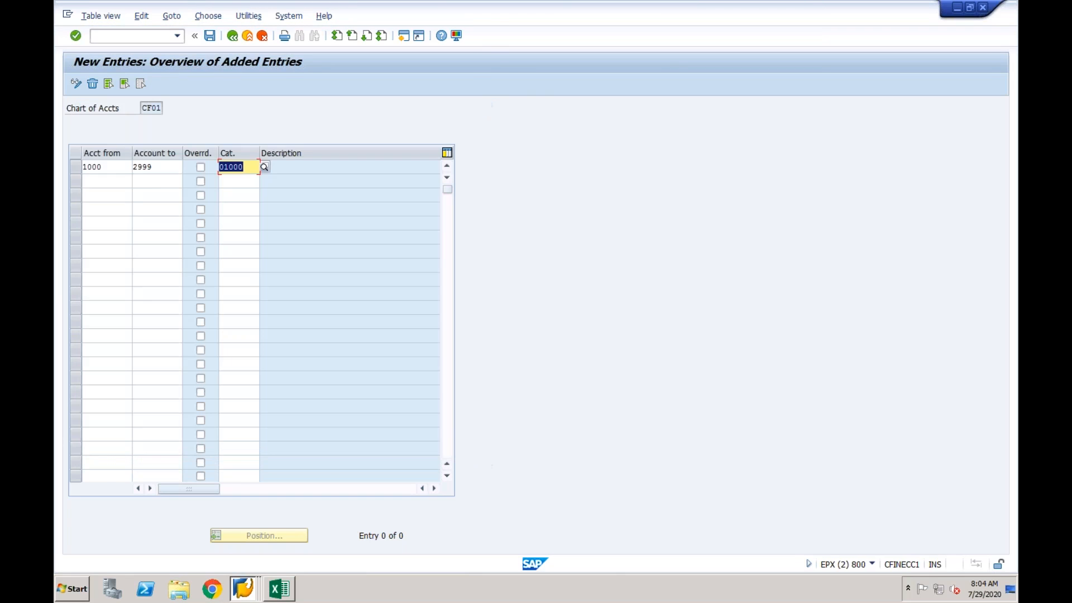
Step: Classify accounts 3000 to 3999 as item category 30000, Revenue
{"action": "left_click", "coordinate": [111, 180]}
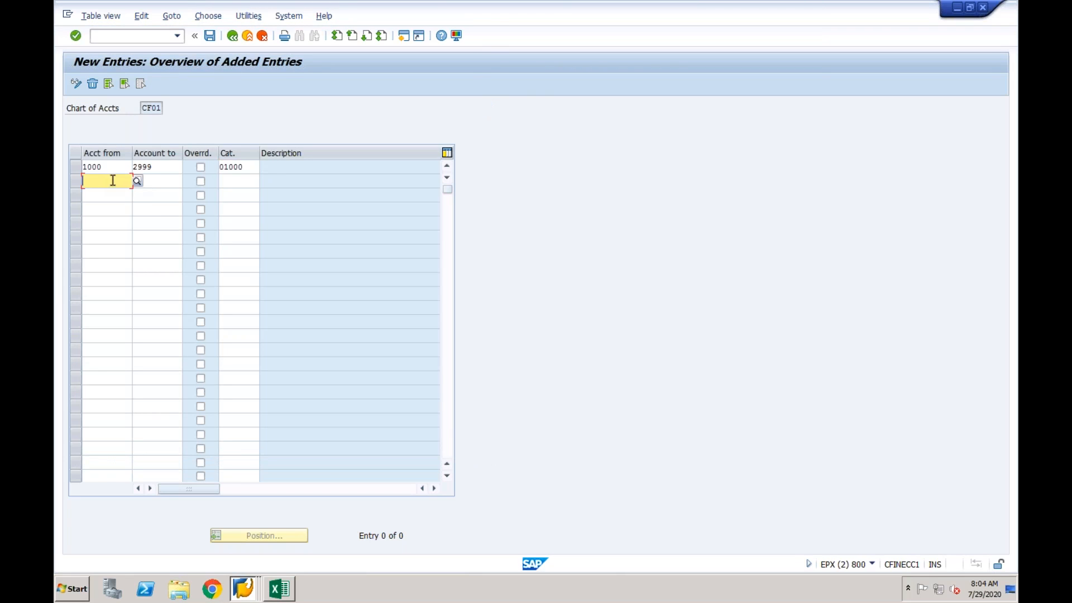
{"action": "type", "text": "3000"}
{"action": "key", "text": "Tab"}
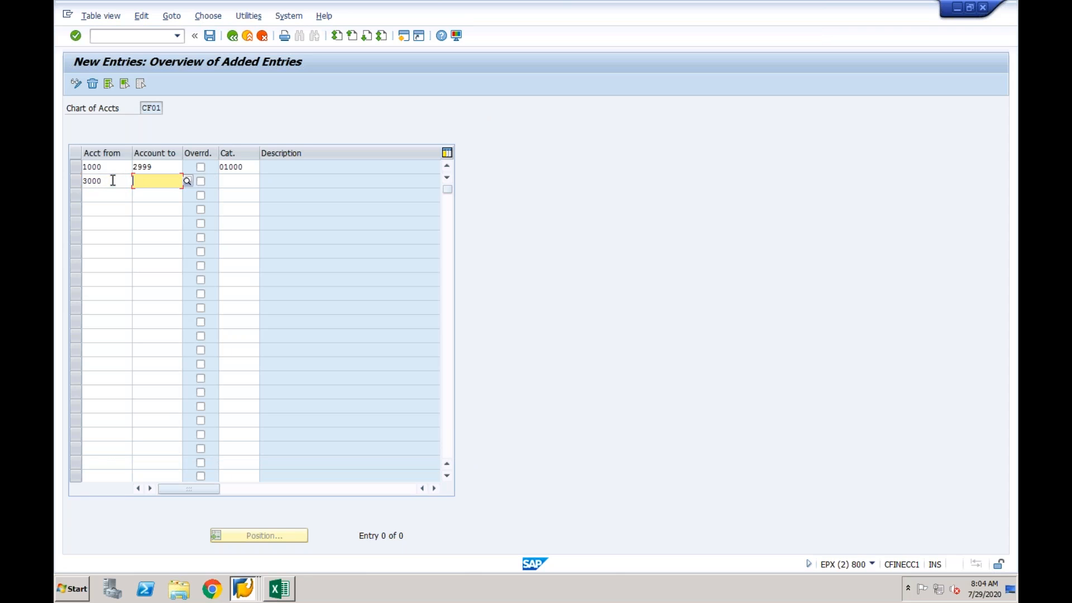
{"action": "type", "text": "3999"}
{"action": "key", "text": "Tab"}
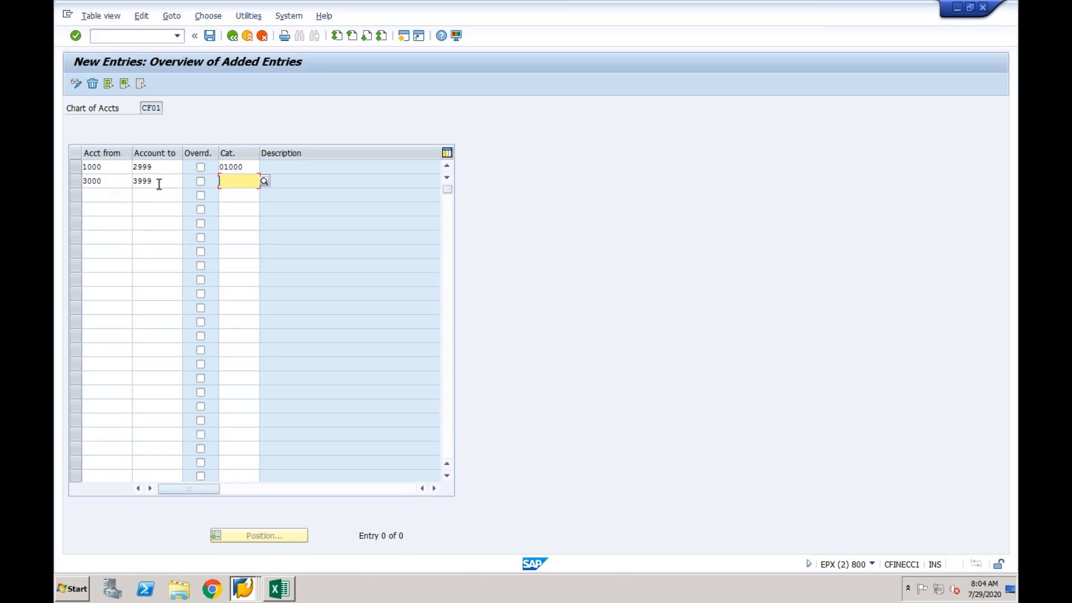
{"action": "left_click", "coordinate": [264, 181]}
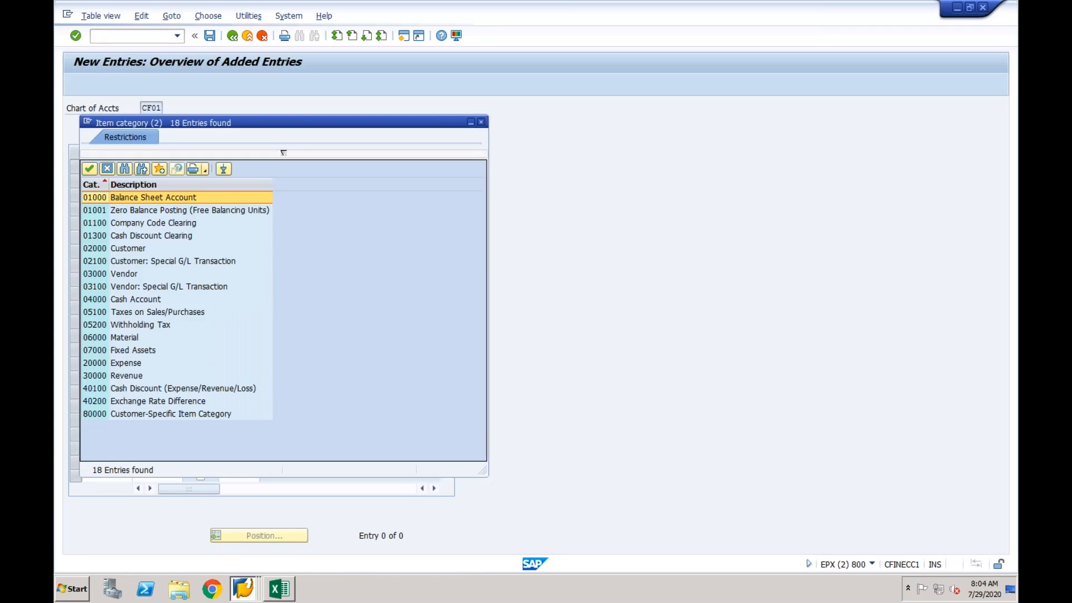
{"action": "double_click", "coordinate": [138, 377]}
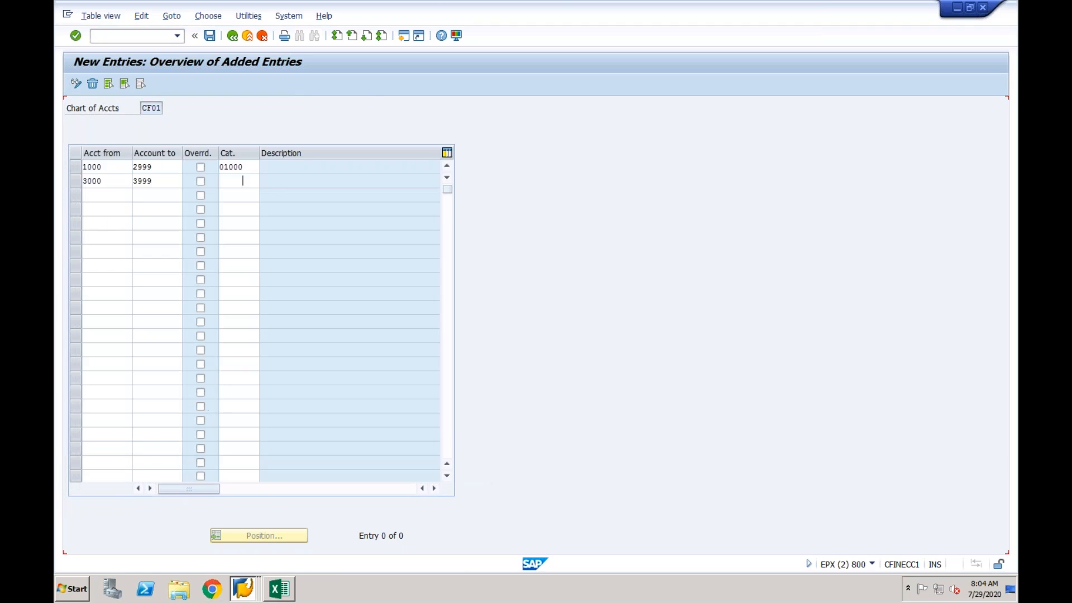
Step: Classify accounts 4000 to 4999 as item category 20000, Expense, and save the entries to the proposed customizing request
{"action": "left_click", "coordinate": [115, 200]}
{"action": "type", "text": "4000"}
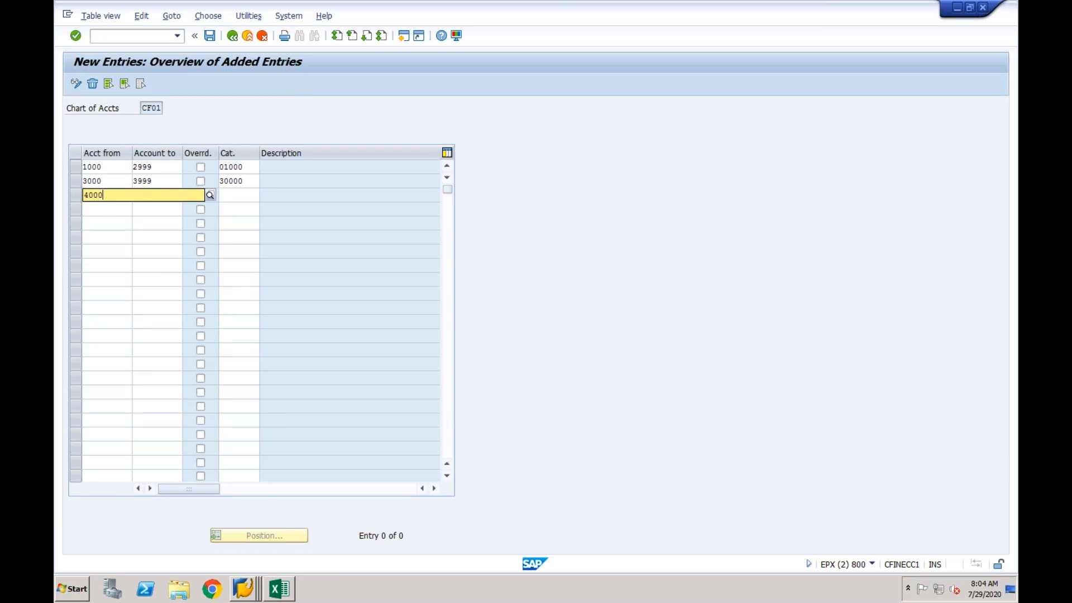
{"action": "key", "text": "Tab"}
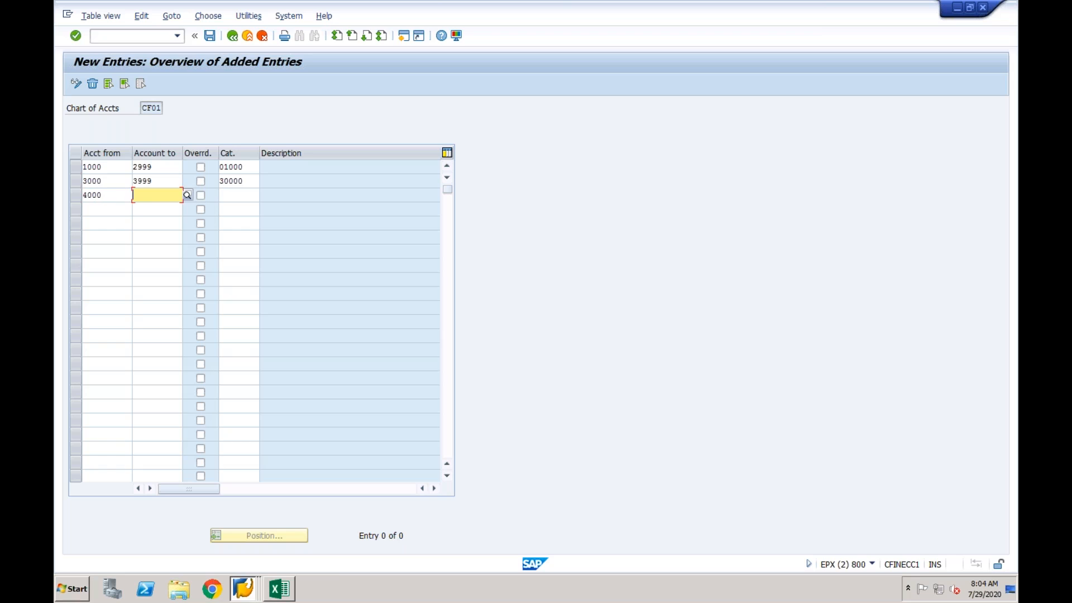
{"action": "type", "text": "4999"}
{"action": "key", "text": "Tab"}
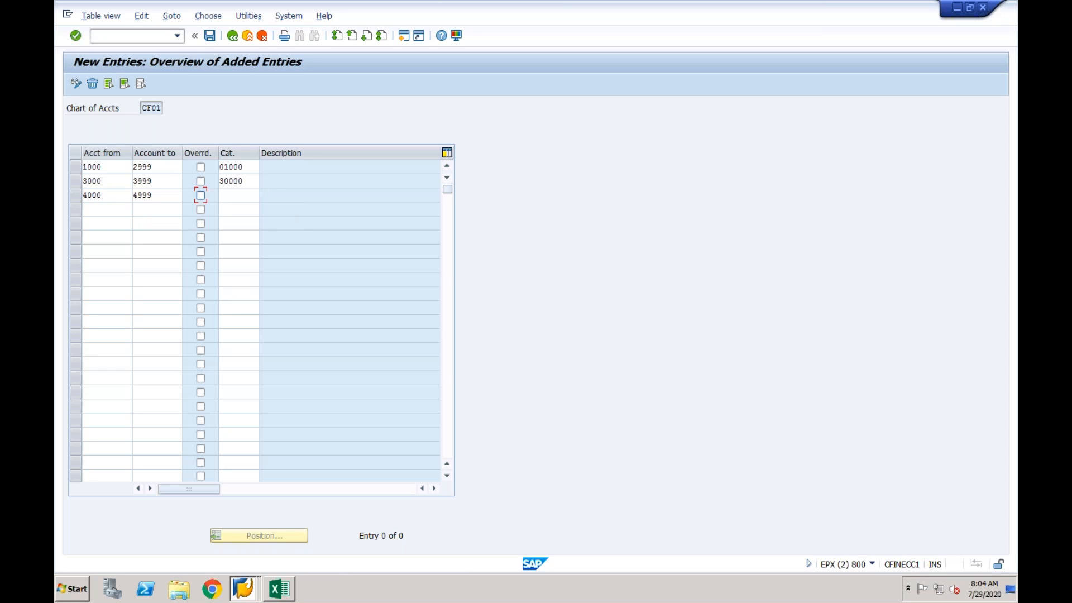
{"action": "left_click", "coordinate": [263, 195]}
{"action": "left_click", "coordinate": [264, 195]}
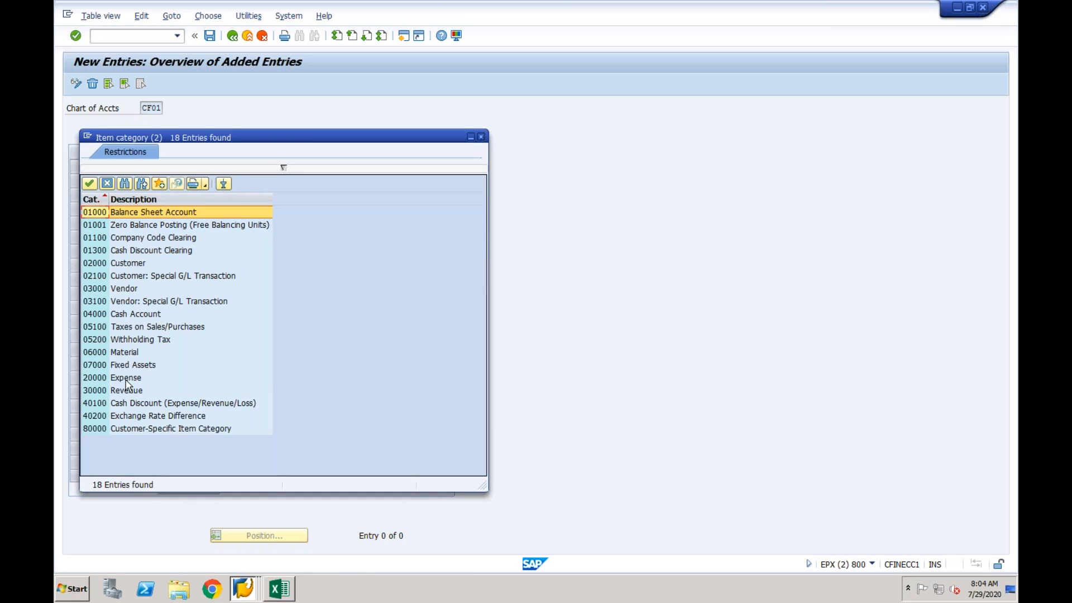
{"action": "double_click", "coordinate": [126, 378]}
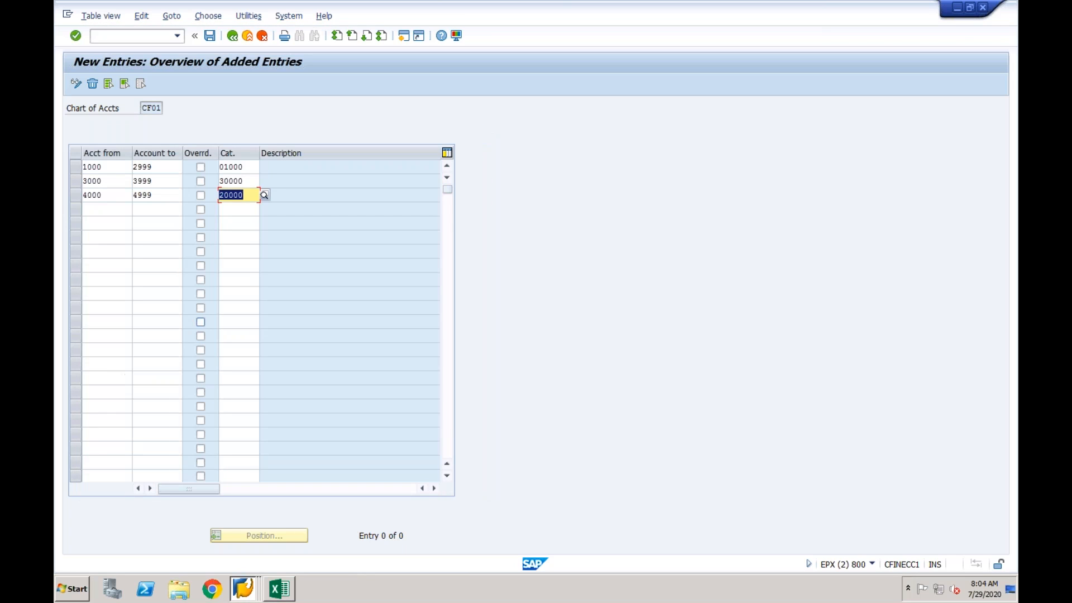
{"action": "left_click", "coordinate": [209, 35]}
{"action": "left_click", "coordinate": [251, 228]}
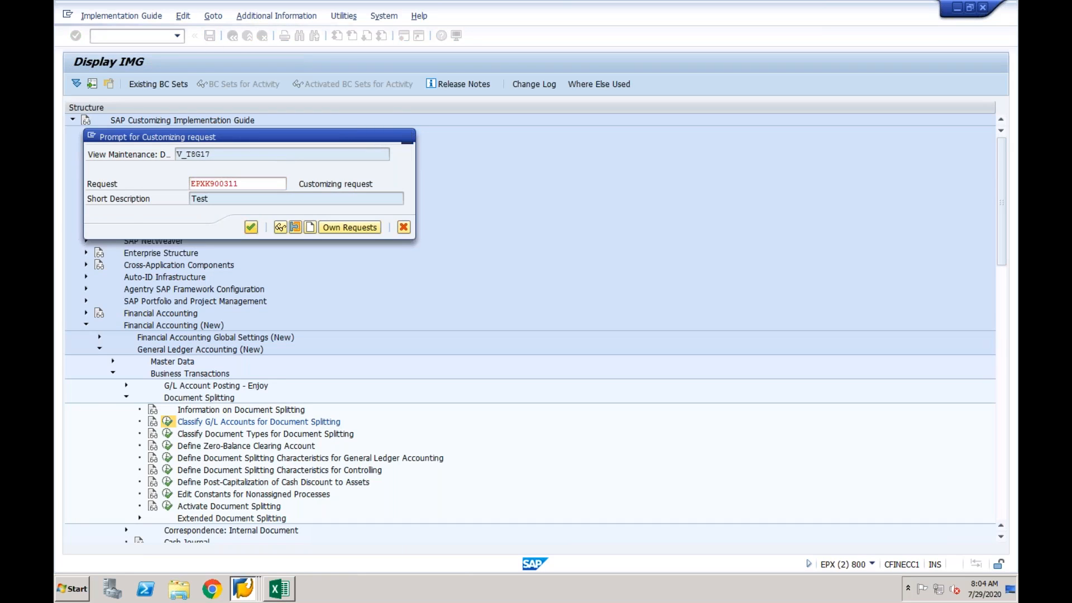
Step: Return to the G/L document session for company code CF01 and try to post the document again
{"action": "left_click", "coordinate": [243, 588]}
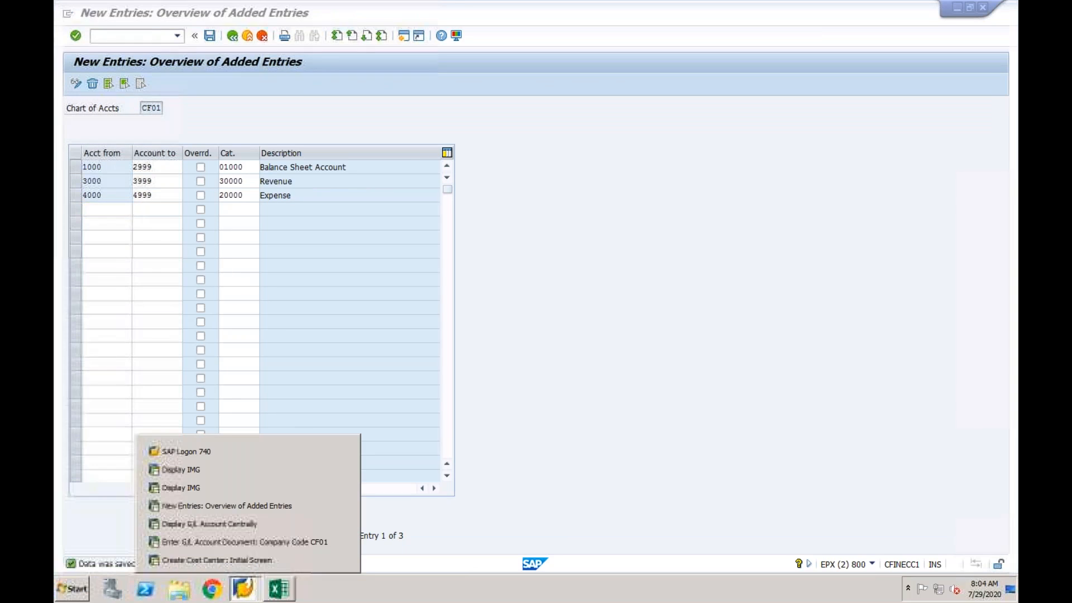
{"action": "left_click", "coordinate": [241, 541]}
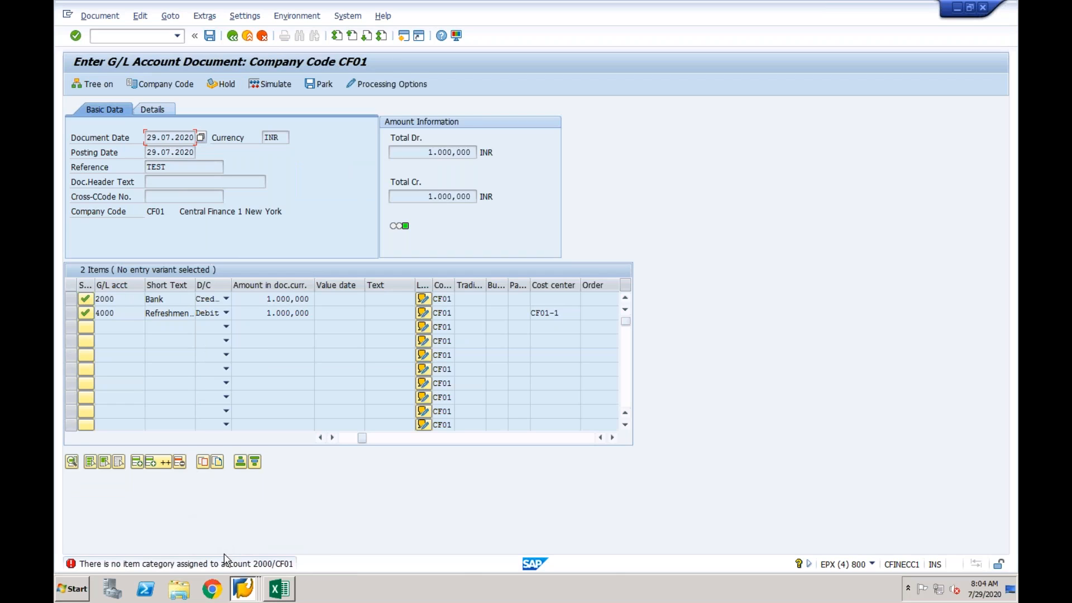
{"action": "left_click", "coordinate": [211, 37]}
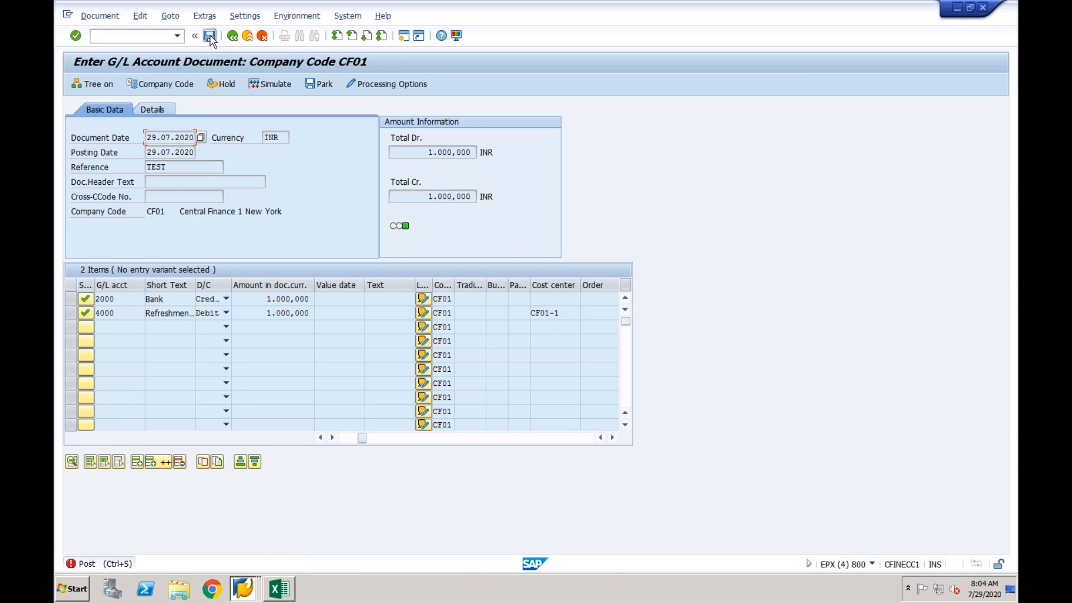
Step: Restart G/L document entry with /nfb50, and set the document date to 29072020 and the reference to Test
{"action": "left_click", "coordinate": [140, 36]}
{"action": "type", "text": "/nfb50"}
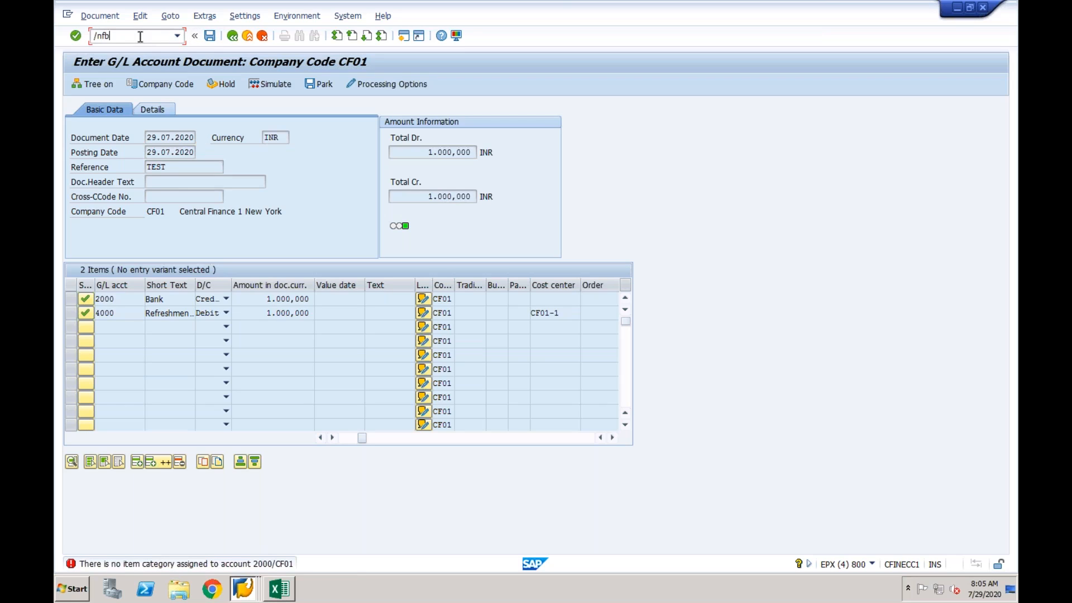
{"action": "key", "text": "Return"}
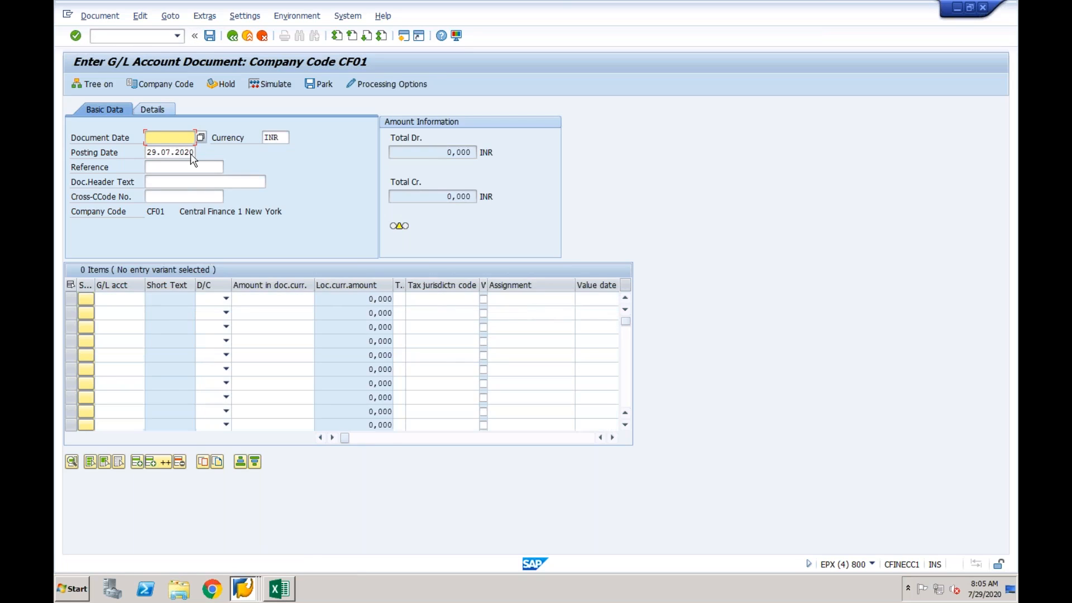
{"action": "left_click", "coordinate": [161, 151]}
{"action": "left_click", "coordinate": [162, 168]}
{"action": "left_click", "coordinate": [159, 179]}
Step: Enter account 4000 as a debit line and account 2000 as a credit line
{"action": "left_click", "coordinate": [121, 298]}
{"action": "left_click", "coordinate": [114, 311]}
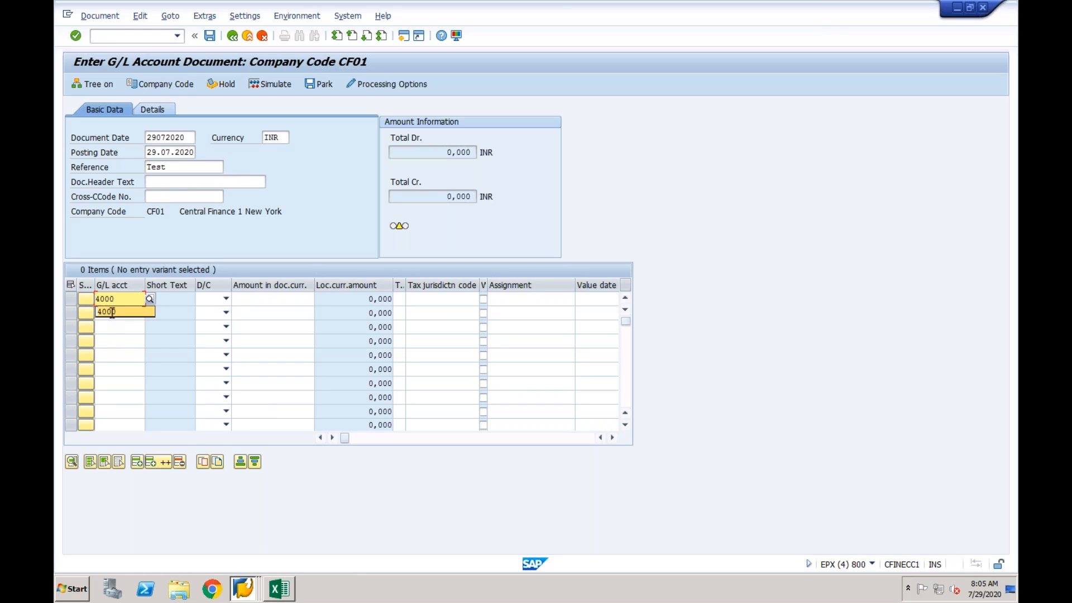
{"action": "left_click", "coordinate": [115, 313]}
{"action": "type", "text": "2000"}
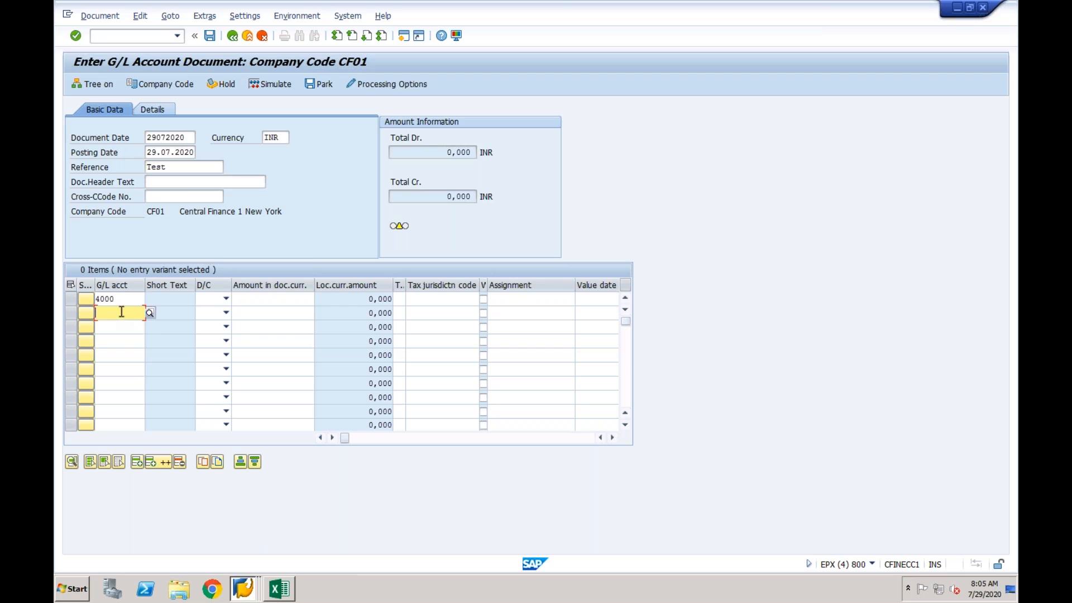
{"action": "key", "text": "Tab"}
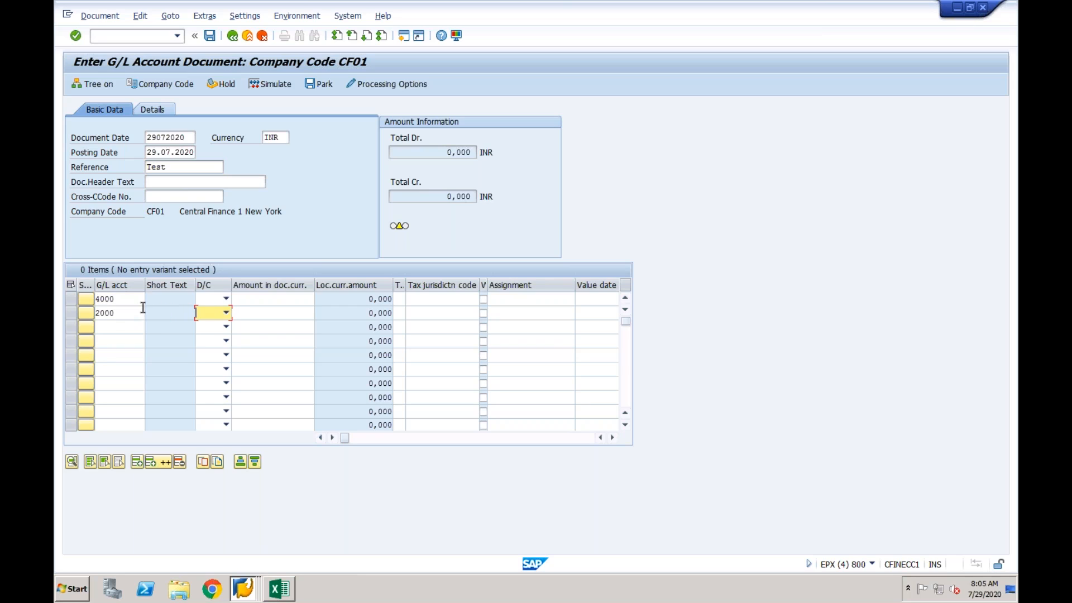
{"action": "left_click", "coordinate": [225, 298]}
{"action": "left_click", "coordinate": [211, 322]}
{"action": "left_click", "coordinate": [225, 313]}
{"action": "left_click", "coordinate": [212, 325]}
Step: Enter an amount of 1000 in document currency on both line items
{"action": "left_click", "coordinate": [258, 299]}
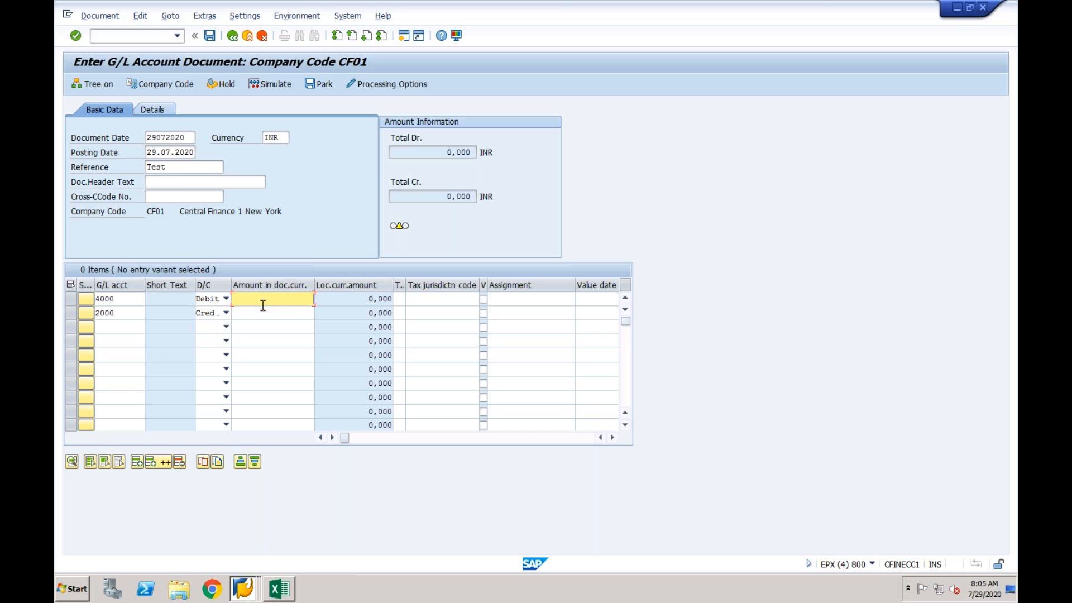
{"action": "left_click", "coordinate": [270, 314]}
{"action": "left_click", "coordinate": [270, 319]}
{"action": "left_click", "coordinate": [275, 325]}
Step: Assign cost center CF01-1 to the account 4000 line and try to post the document
{"action": "key", "text": "Tab"}
{"action": "key", "text": "Tab"}
{"action": "key", "text": "Tab"}
{"action": "key", "text": "Tab"}
{"action": "key", "text": "Tab"}
{"action": "key", "text": "Tab"}
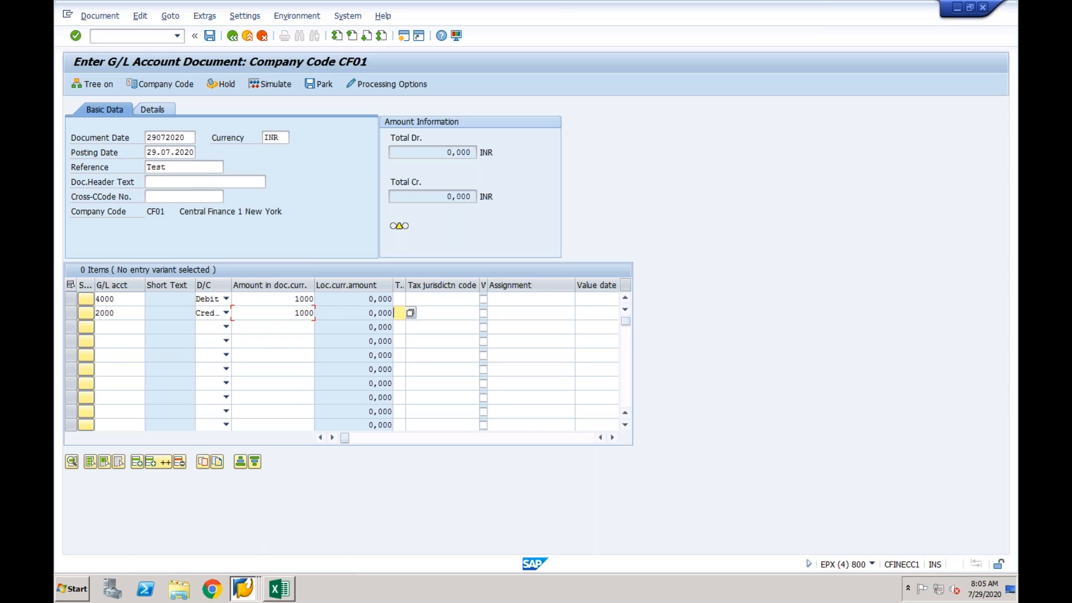
{"action": "key", "text": "Tab"}
{"action": "key", "text": "Tab"}
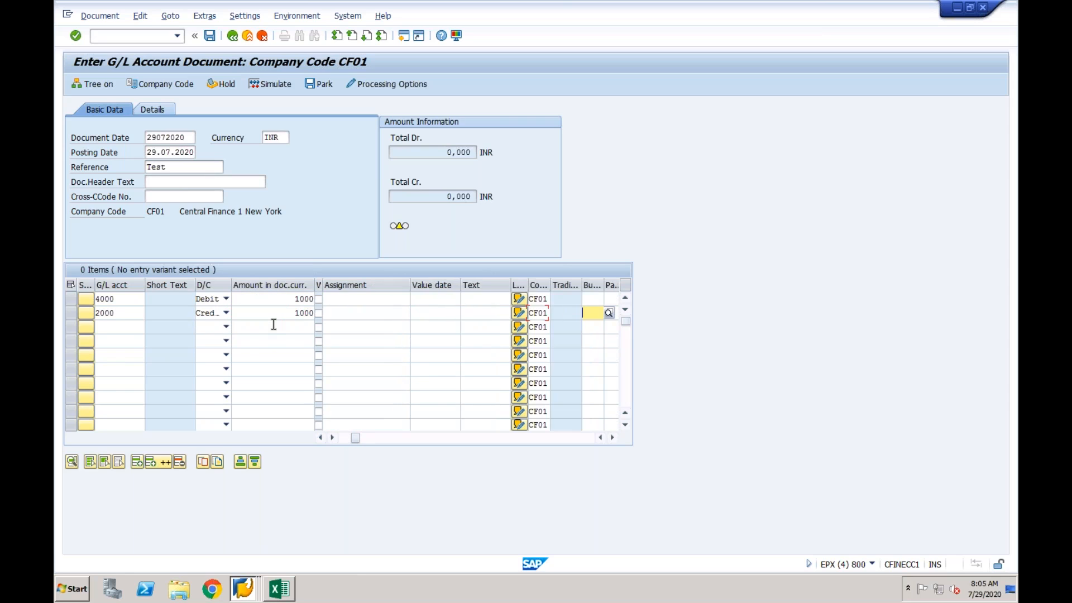
{"action": "key", "text": "Tab"}
{"action": "key", "text": "Tab"}
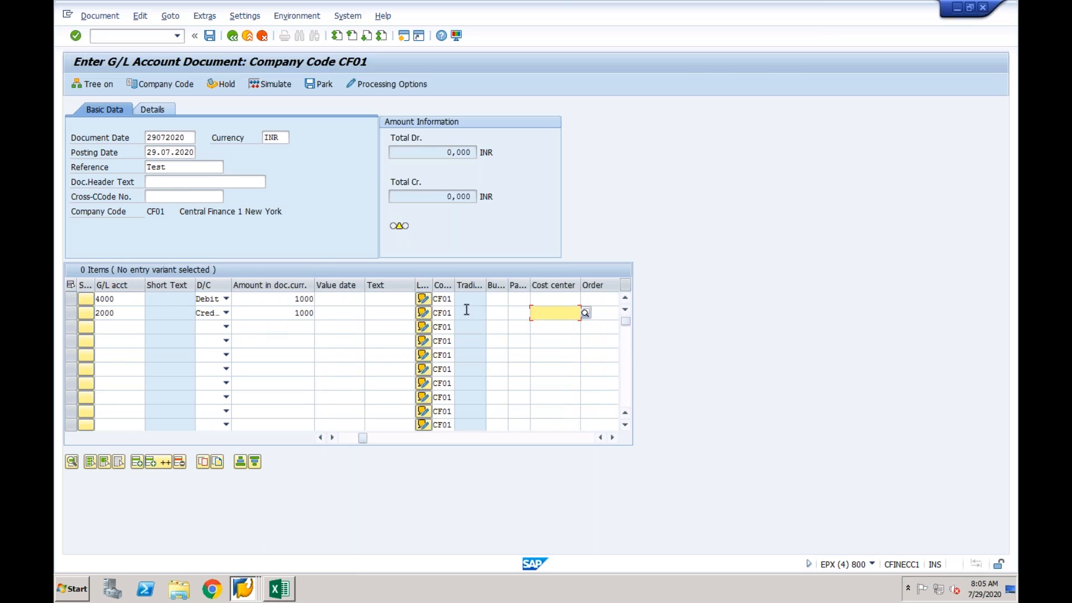
{"action": "left_click", "coordinate": [539, 300]}
{"action": "left_click", "coordinate": [553, 308]}
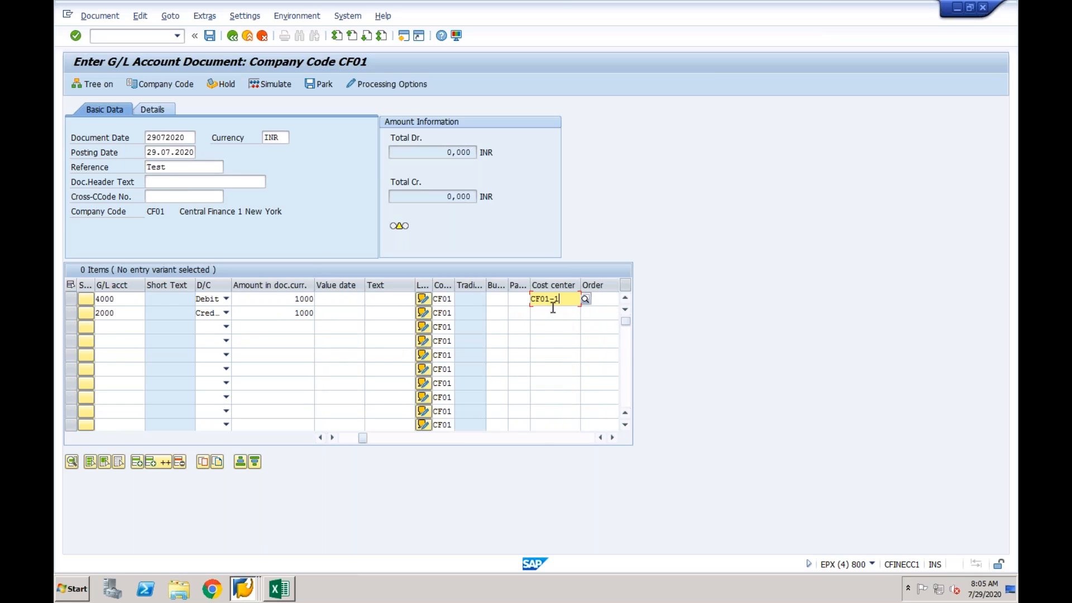
{"action": "key", "text": "Return"}
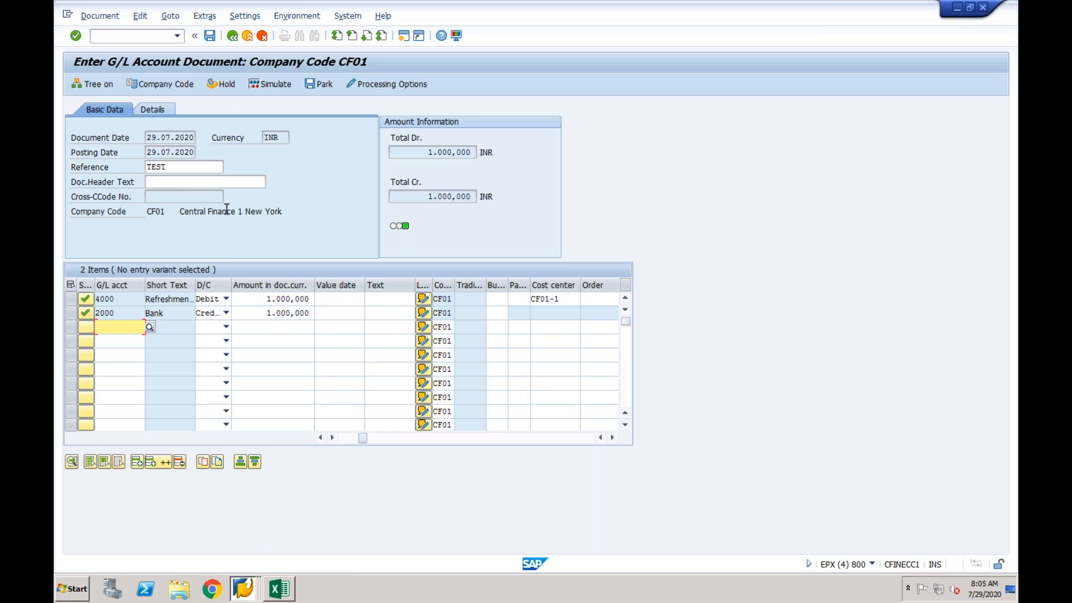
{"action": "left_click", "coordinate": [210, 35]}
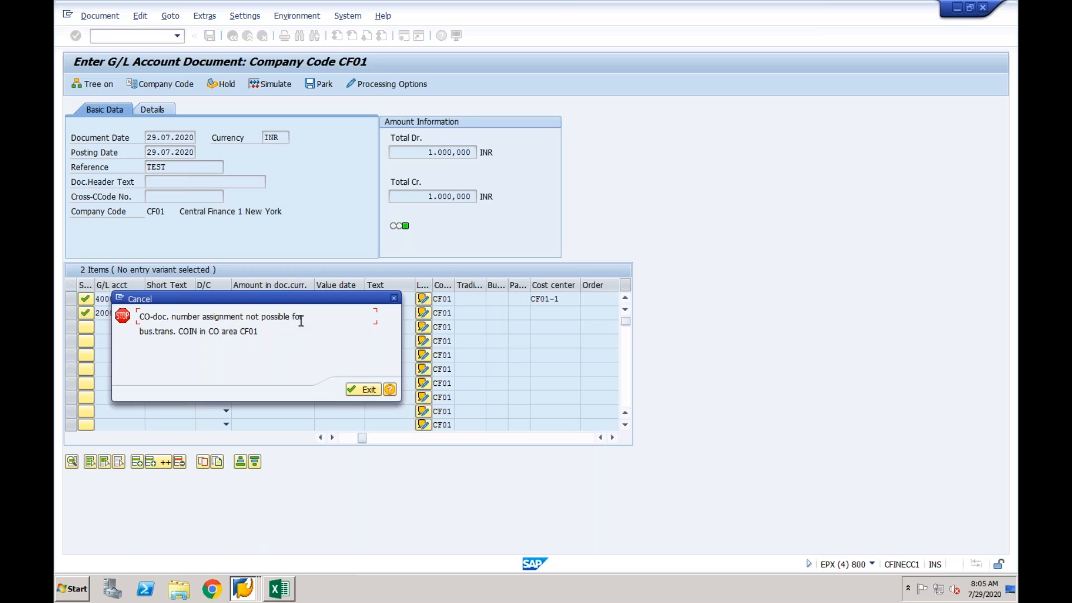
{"action": "left_click", "coordinate": [366, 391]}
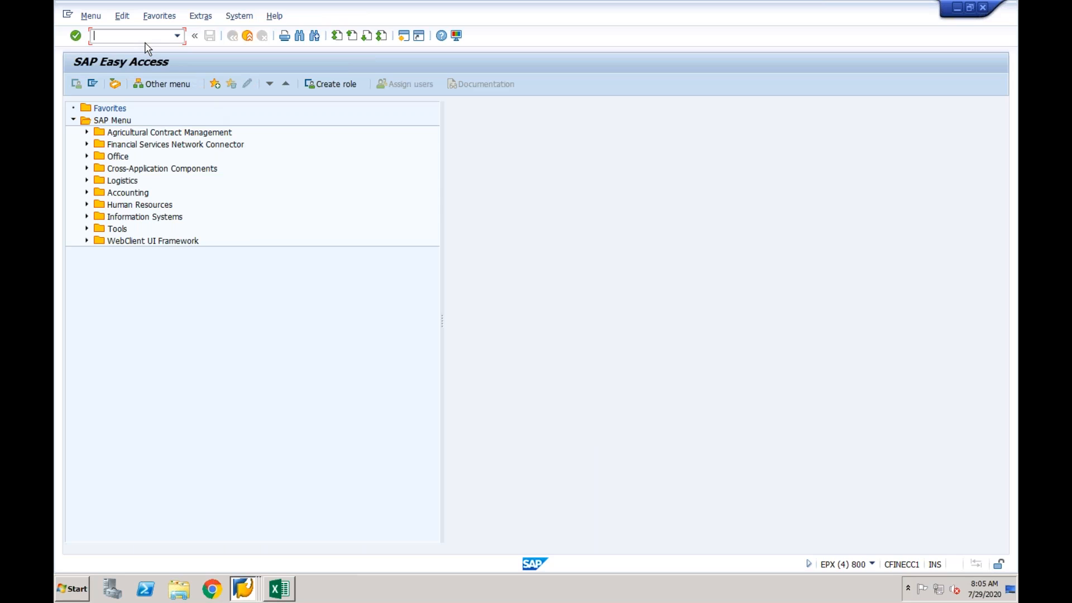
Step: Open CO document number range maintenance with kank and copy the ranges from CO area 0001 to CF01
{"action": "type", "text": "kank"}
{"action": "key", "text": "Return"}
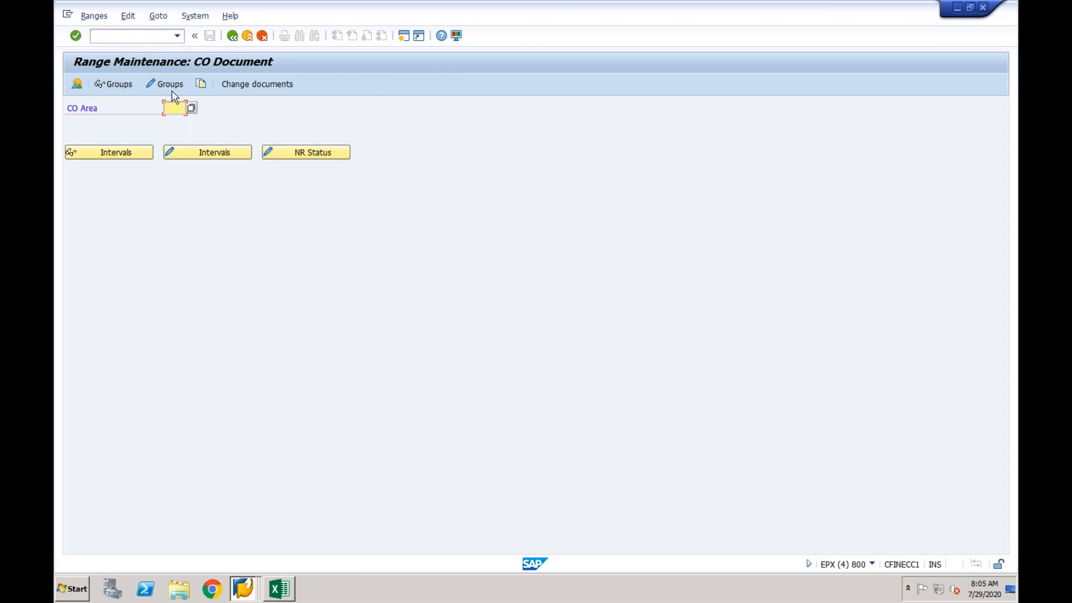
{"action": "left_click", "coordinate": [201, 83]}
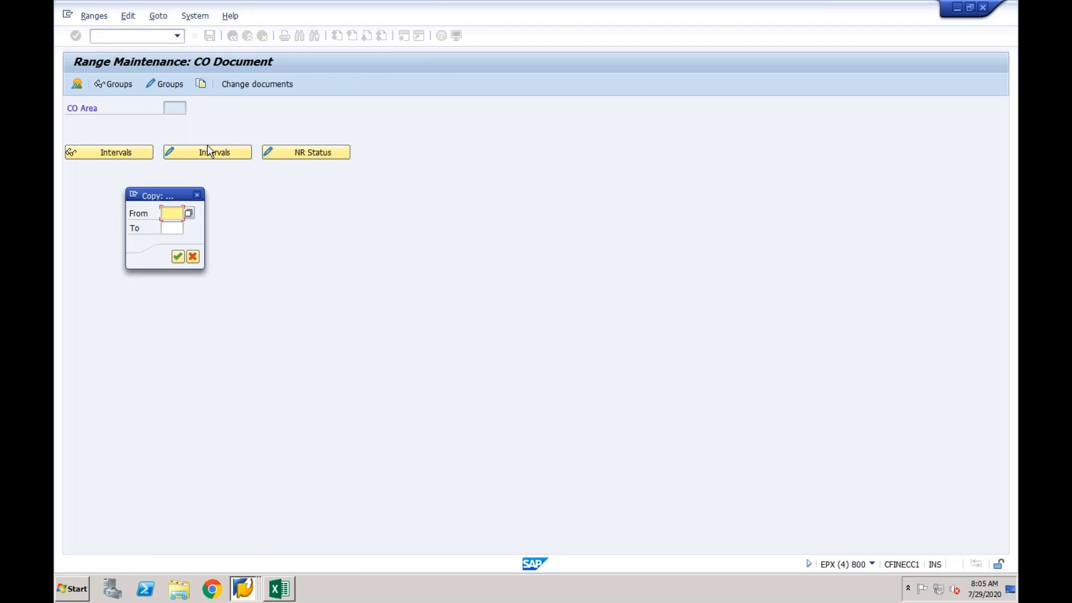
{"action": "type", "text": "0001"}
{"action": "key", "text": "Tab"}
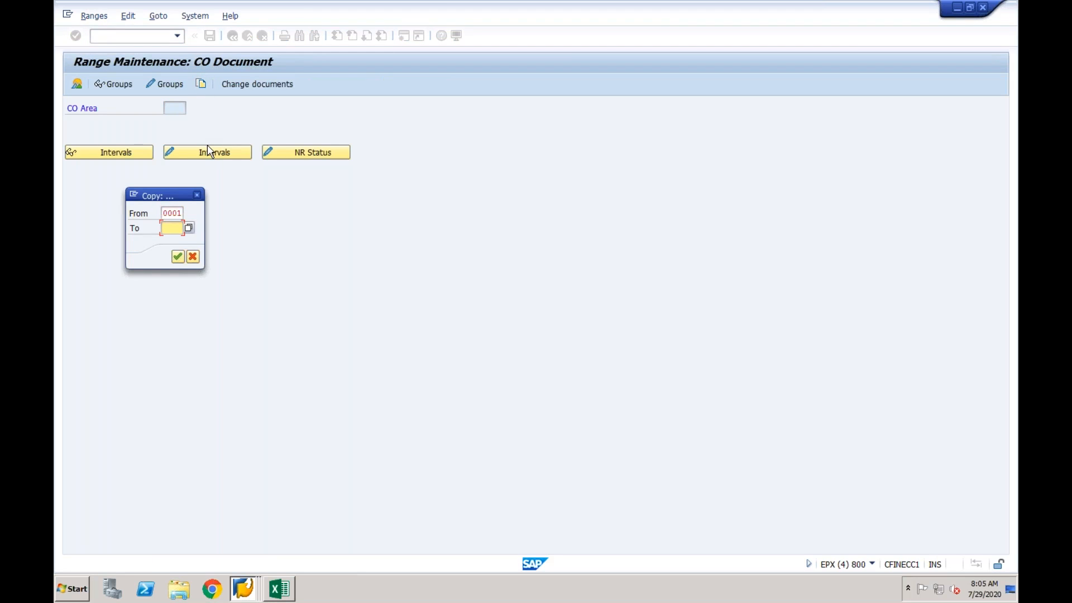
{"action": "type", "text": "EPIC"}
{"action": "key", "text": "Return"}
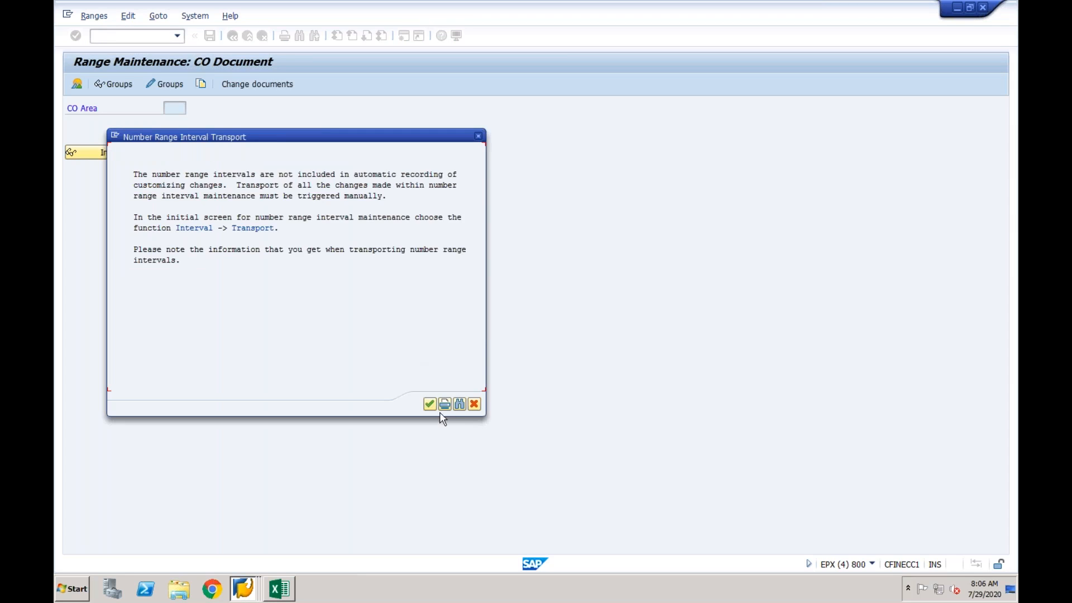
{"action": "left_click", "coordinate": [430, 404]}
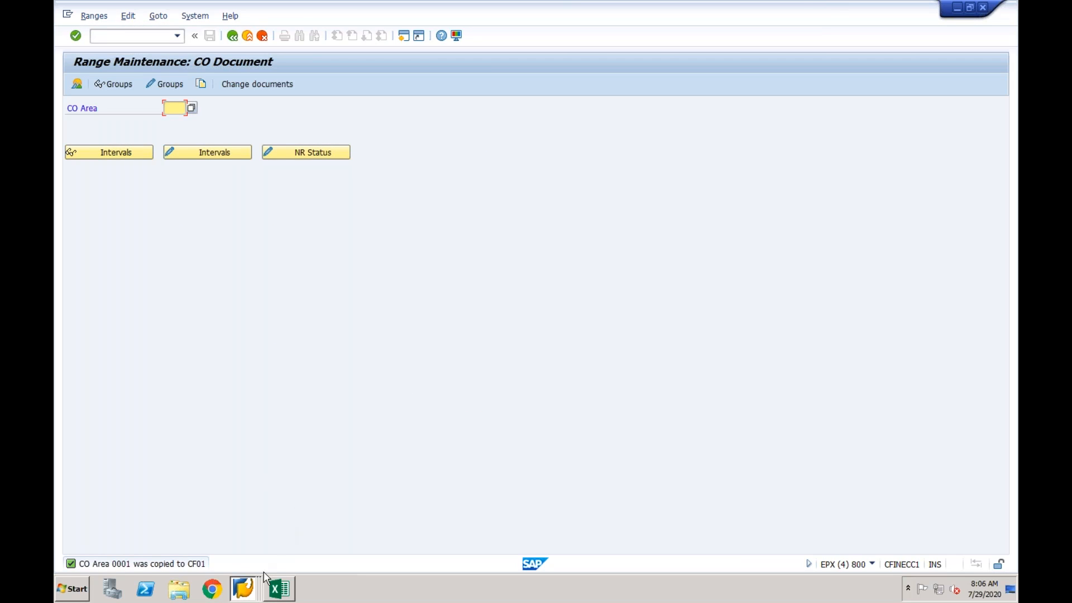
Step: Start a new G/L document with /nfb50, setting the document date to 29072020 and the reference to Test
{"action": "left_click", "coordinate": [246, 588]}
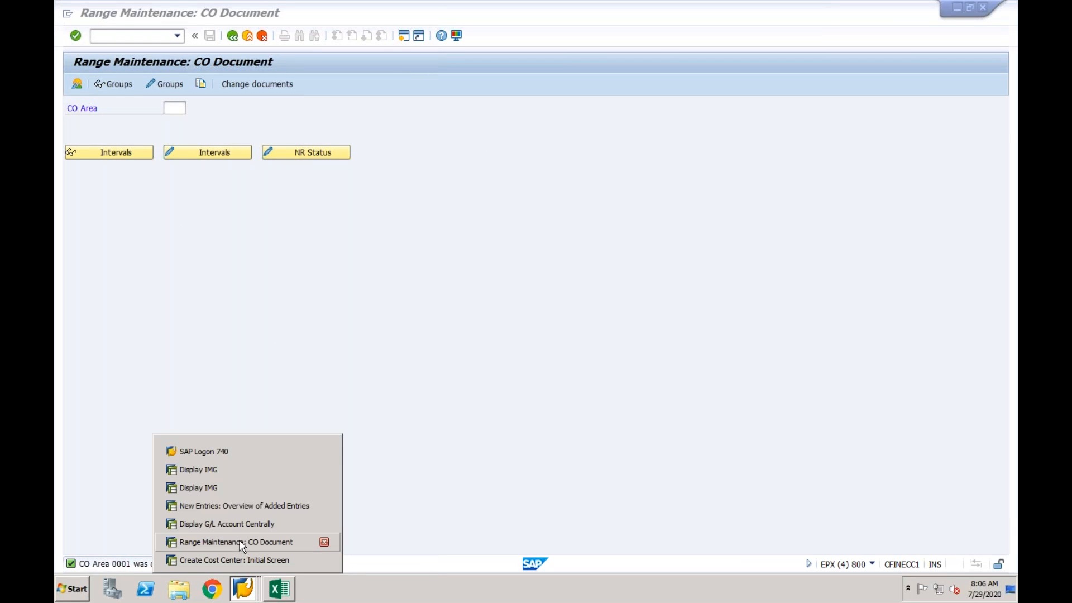
{"action": "left_click", "coordinate": [146, 37]}
{"action": "type", "text": "/nfb50"}
{"action": "key", "text": "Return"}
{"action": "type", "text": "29072020"}
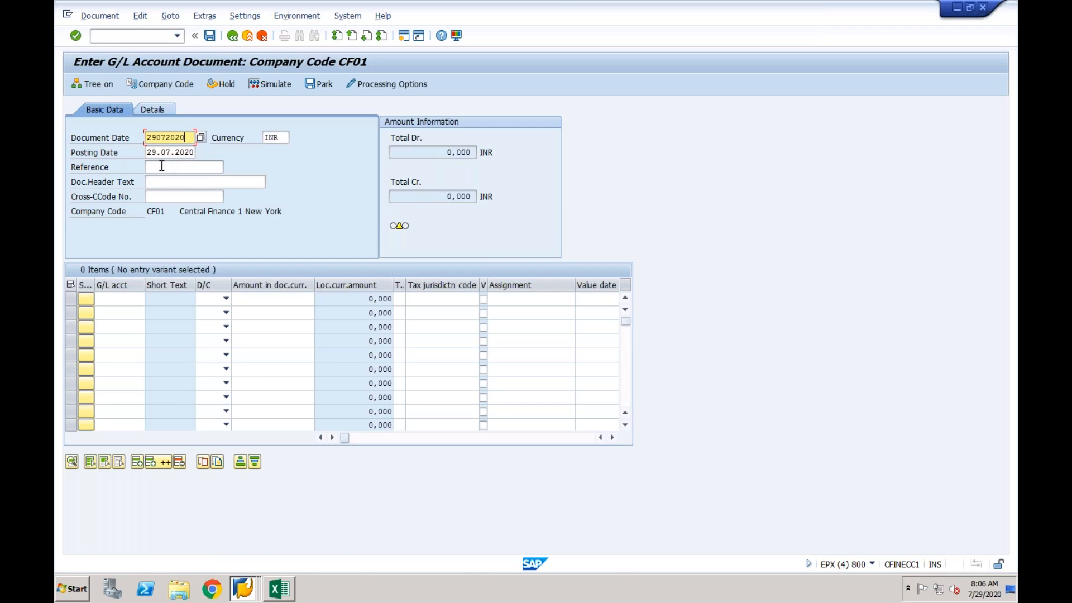
{"action": "left_click", "coordinate": [162, 166]}
{"action": "type", "text": "Test"}
Step: Enter account 2000 as a credit line and account 4000 as a debit line
{"action": "left_click", "coordinate": [116, 301]}
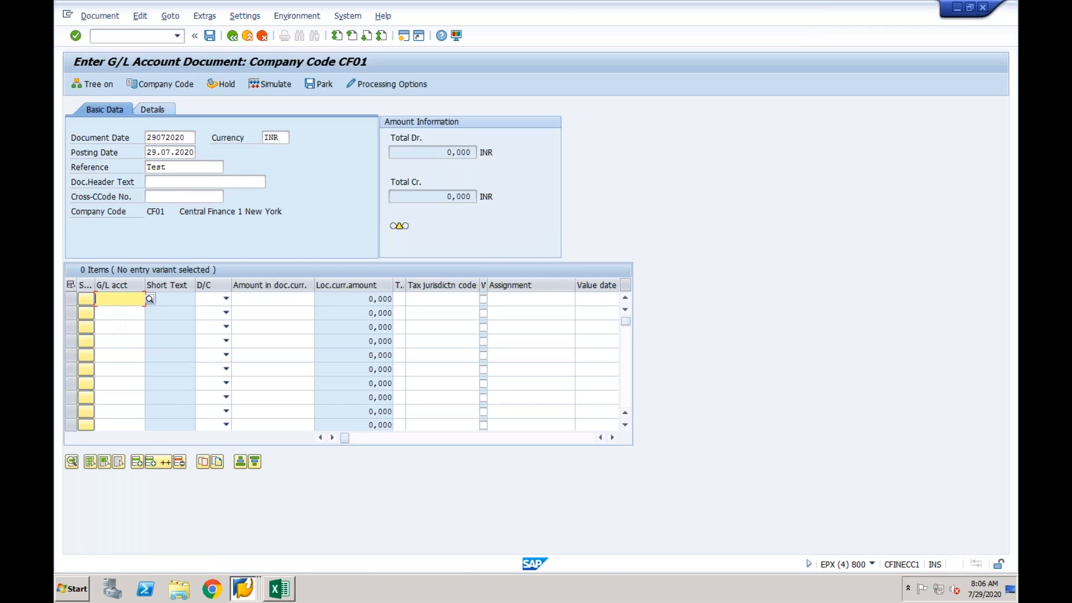
{"action": "left_click", "coordinate": [107, 312]}
{"action": "left_click", "coordinate": [111, 314]}
{"action": "left_click", "coordinate": [106, 336]}
{"action": "left_click", "coordinate": [226, 299]}
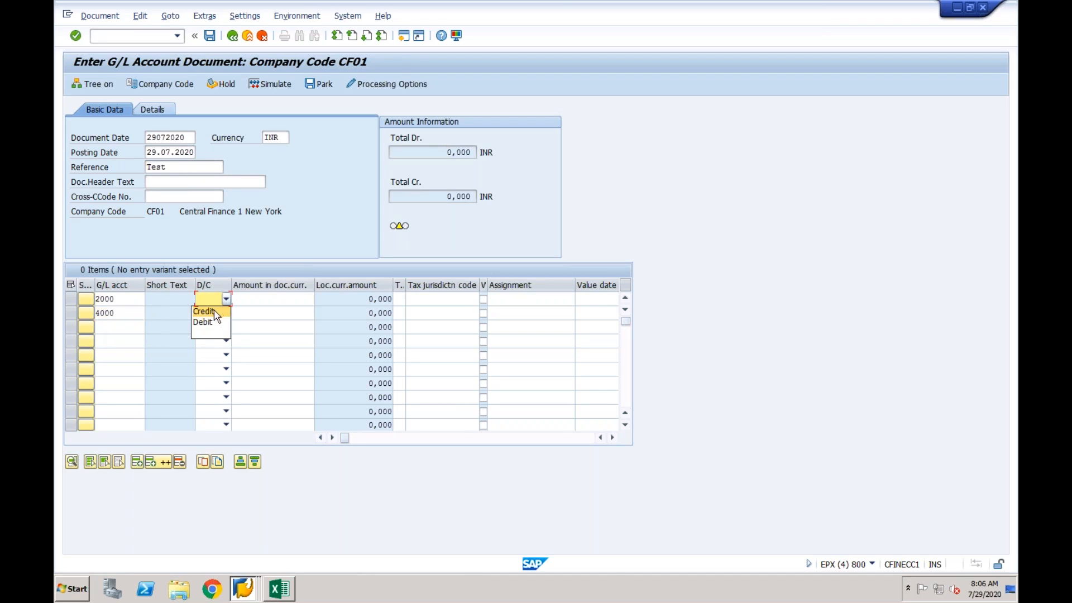
{"action": "left_click", "coordinate": [206, 312]}
{"action": "left_click", "coordinate": [211, 313]}
{"action": "left_click", "coordinate": [202, 336]}
Step: Enter 1000 as the document currency amount on the account 2000 and 4000 lines
{"action": "left_click", "coordinate": [267, 301]}
{"action": "type", "text": "1000"}
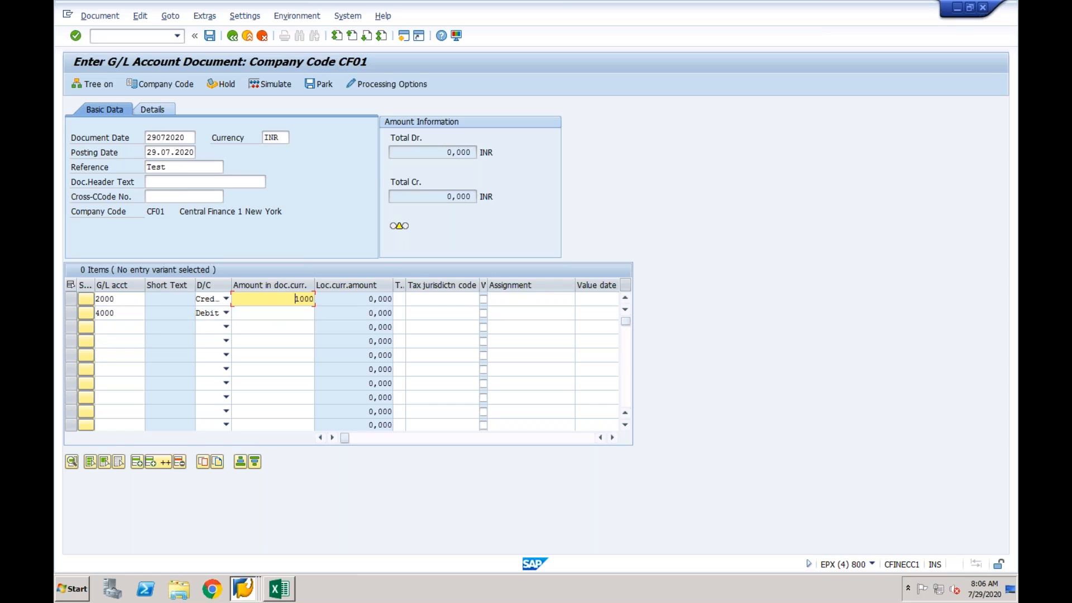
{"action": "left_click", "coordinate": [270, 313]}
{"action": "type", "text": "1000"}
Step: Assign cost center CF01-1 to the debit line on account 4000 and post the G/L document
{"action": "key", "text": "Tab"}
{"action": "key", "text": "Tab"}
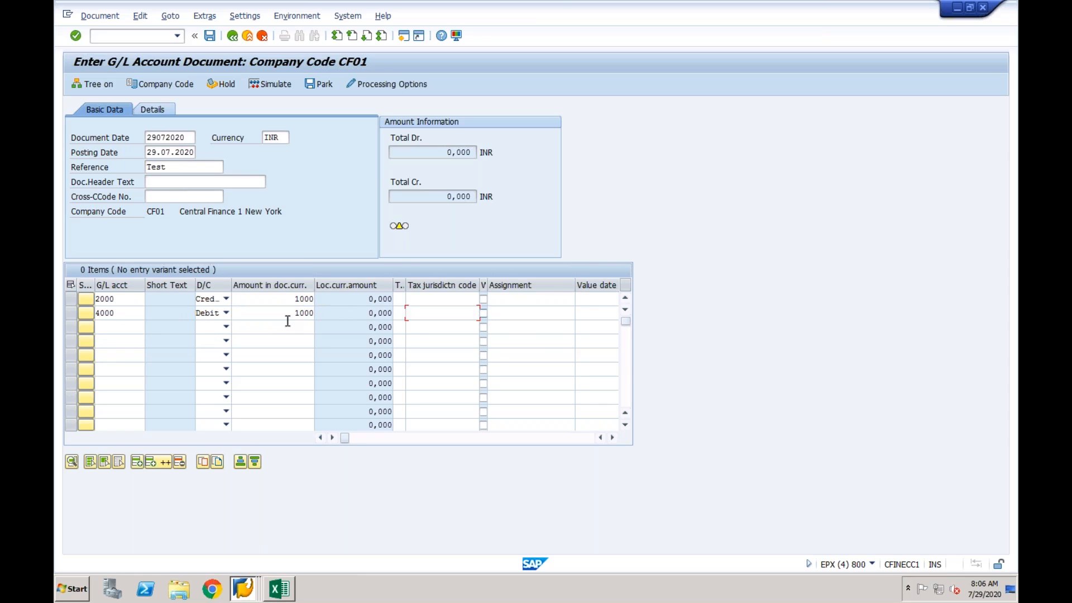
{"action": "key", "text": "Tab"}
{"action": "key", "text": "Tab"}
{"action": "key", "text": "Tab"}
{"action": "key", "text": "Tab"}
{"action": "key", "text": "Tab"}
{"action": "key", "text": "Tab"}
{"action": "key", "text": "Tab"}
{"action": "key", "text": "Tab"}
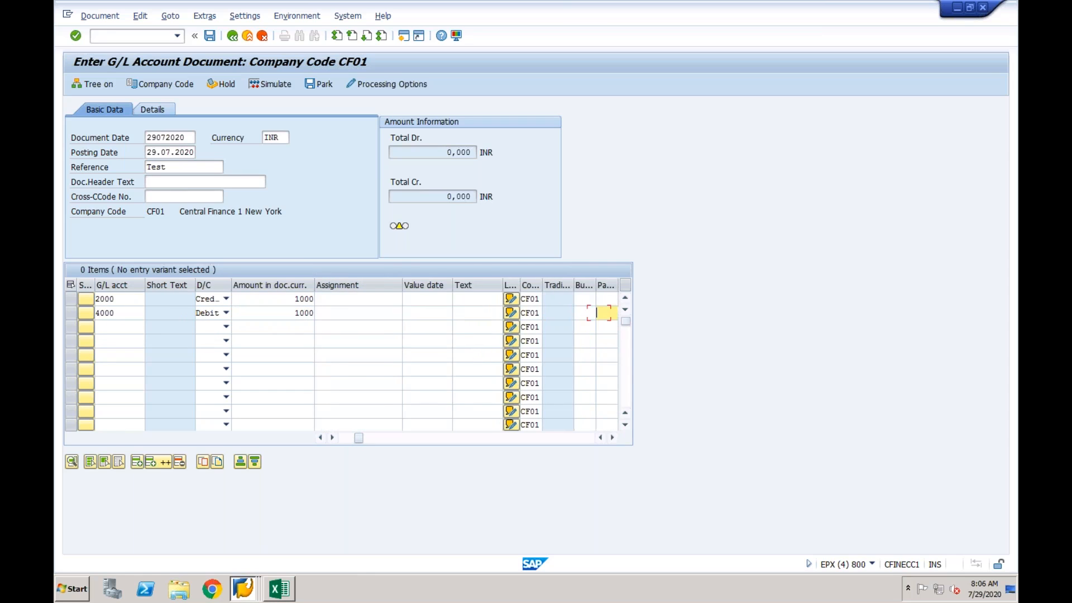
{"action": "key", "text": "Tab"}
{"action": "type", "text": "CF01-1"}
{"action": "left_click", "coordinate": [558, 329]}
{"action": "left_click", "coordinate": [210, 38]}
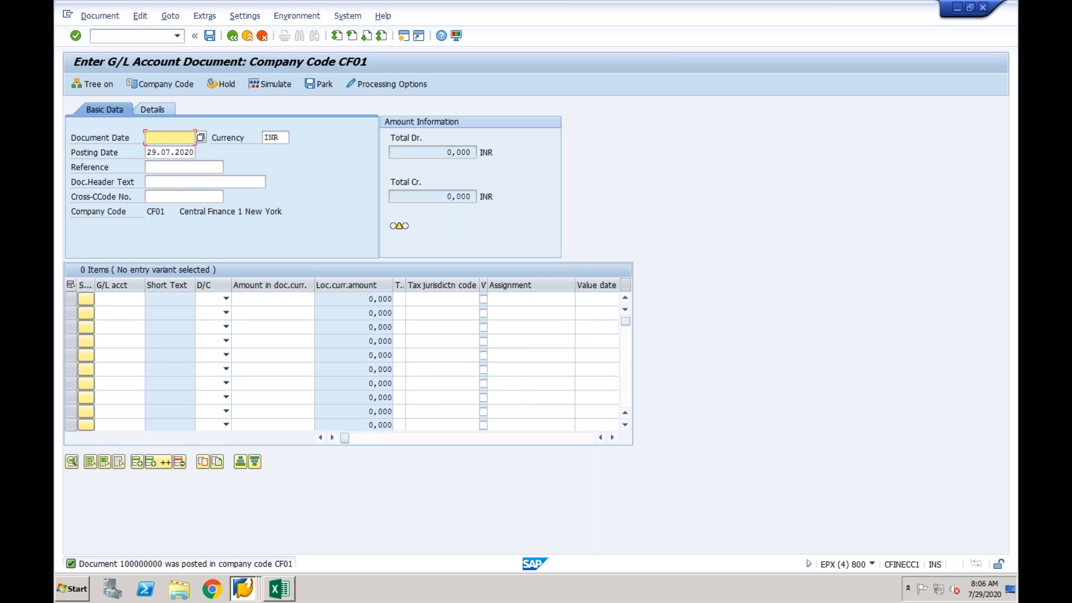
Step: Leave G/L document entry with /n and return to the SAP Easy Access screen
{"action": "left_click_drag", "start_coordinate": [161, 211], "coordinate": [145, 211]}
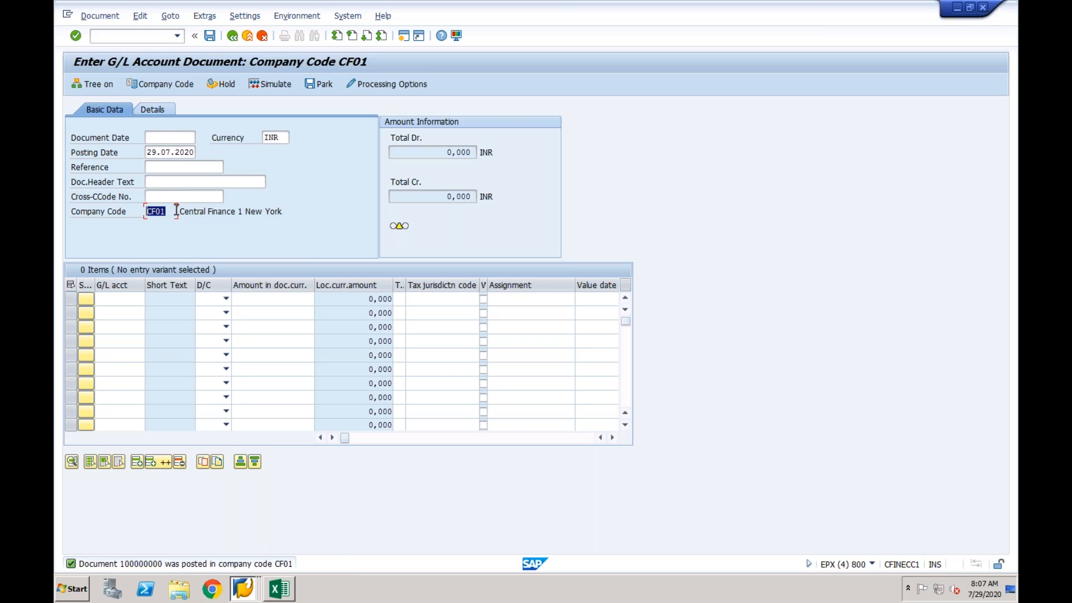
{"action": "left_click", "coordinate": [175, 212]}
{"action": "type", "text": "/n"}
{"action": "type", "text": "xd0"}
{"action": "key", "text": "BackSpace"}
{"action": "key", "text": "BackSpace"}
{"action": "key", "text": "BackSpace"}
{"action": "key", "text": "Return"}
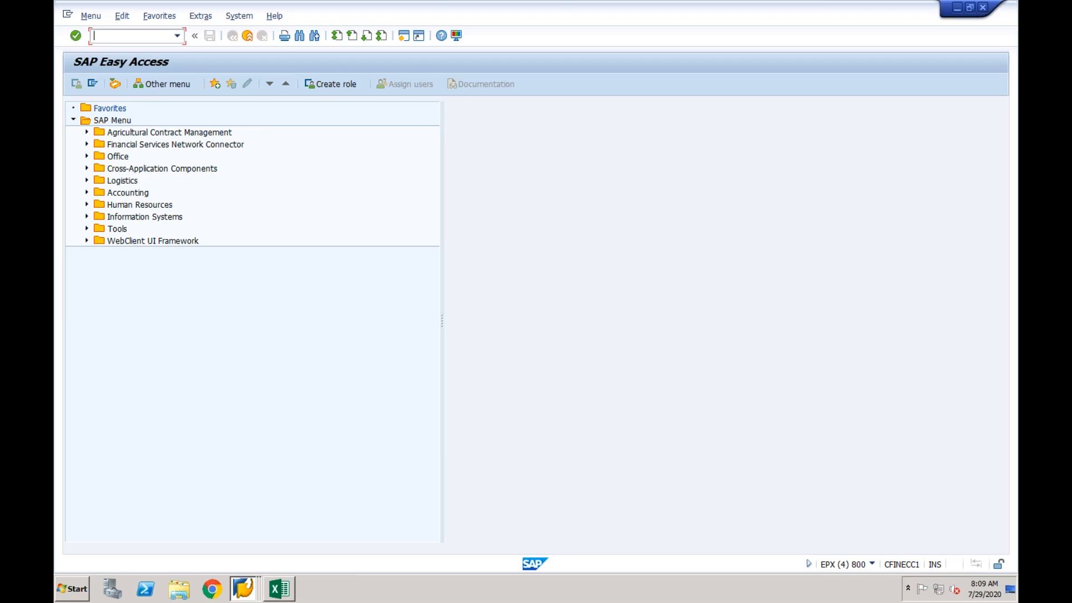
Step: Open the Define Plant activity in the spro reference IMG, under Enterprise Structure, Definition, Logistics - General
{"action": "type", "text": "spro"}
{"action": "key", "text": "Return"}
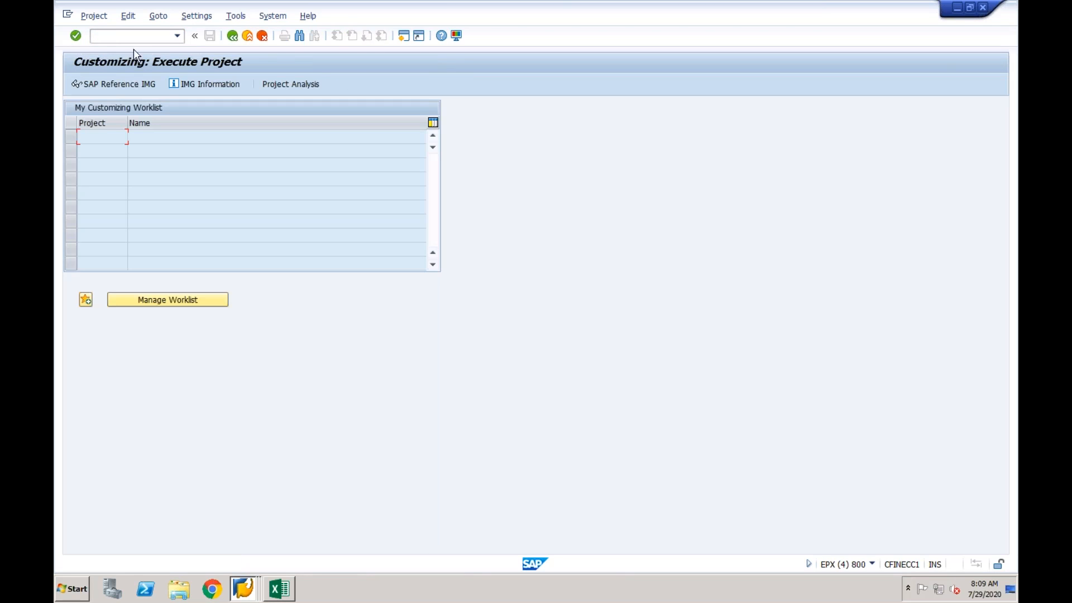
{"action": "left_click", "coordinate": [124, 85]}
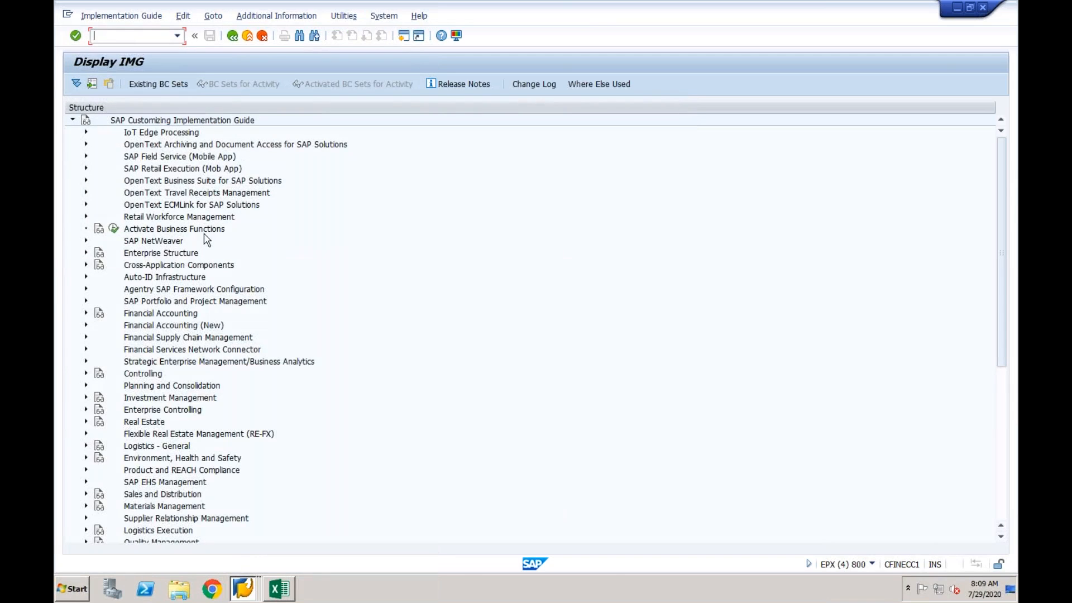
{"action": "left_click", "coordinate": [86, 253]}
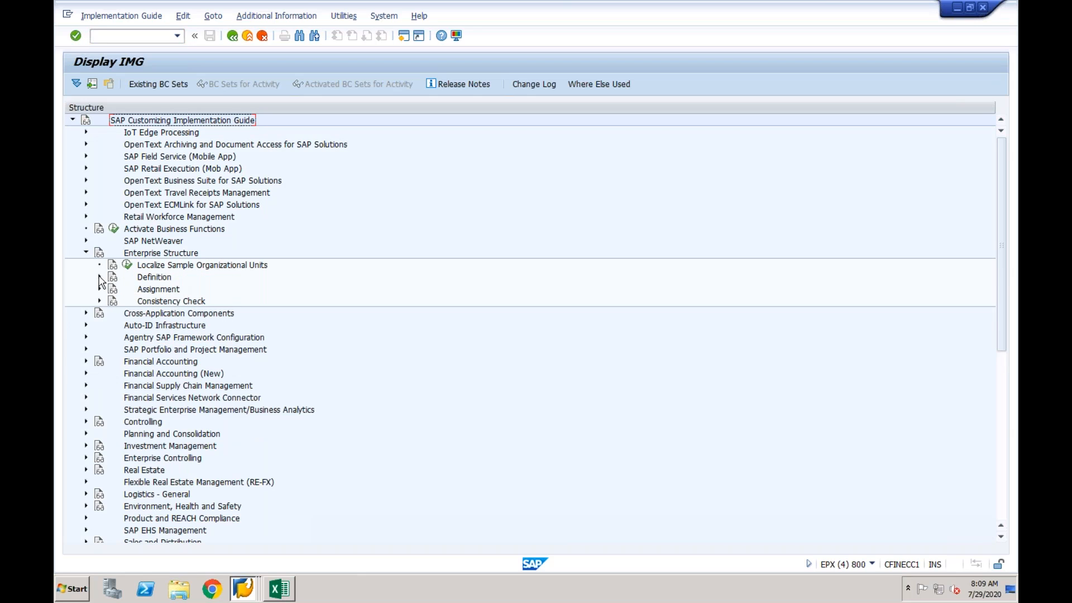
{"action": "left_click", "coordinate": [100, 277]}
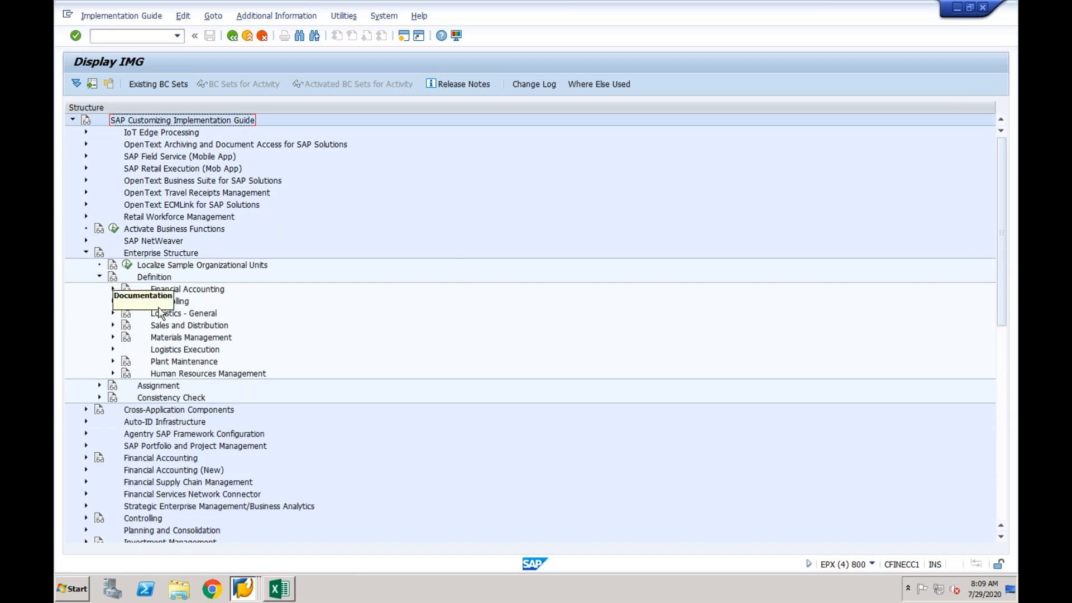
{"action": "left_click", "coordinate": [113, 314]}
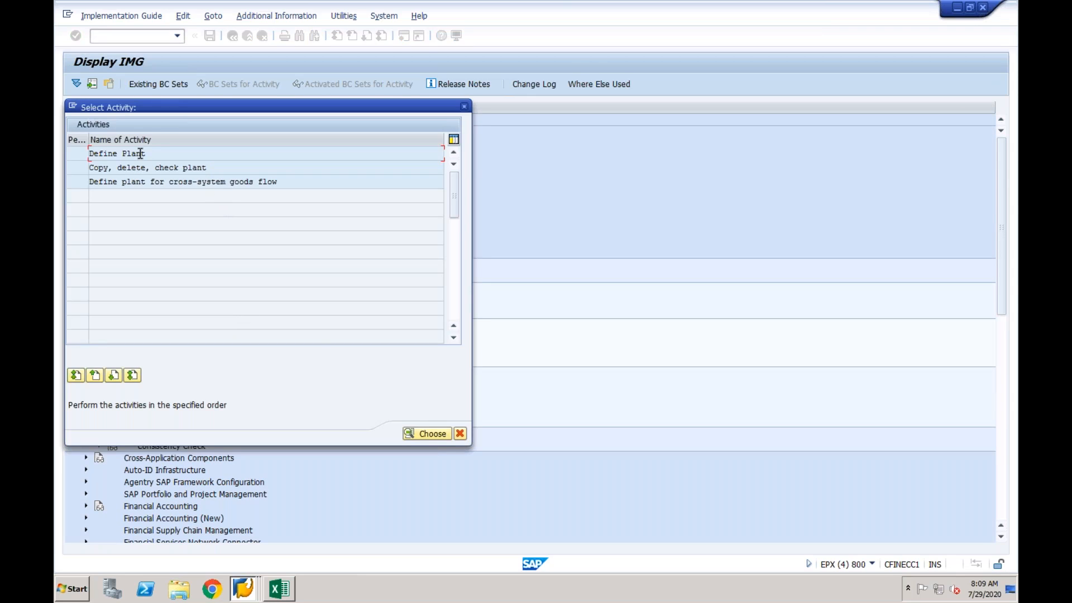
{"action": "double_click", "coordinate": [141, 154]}
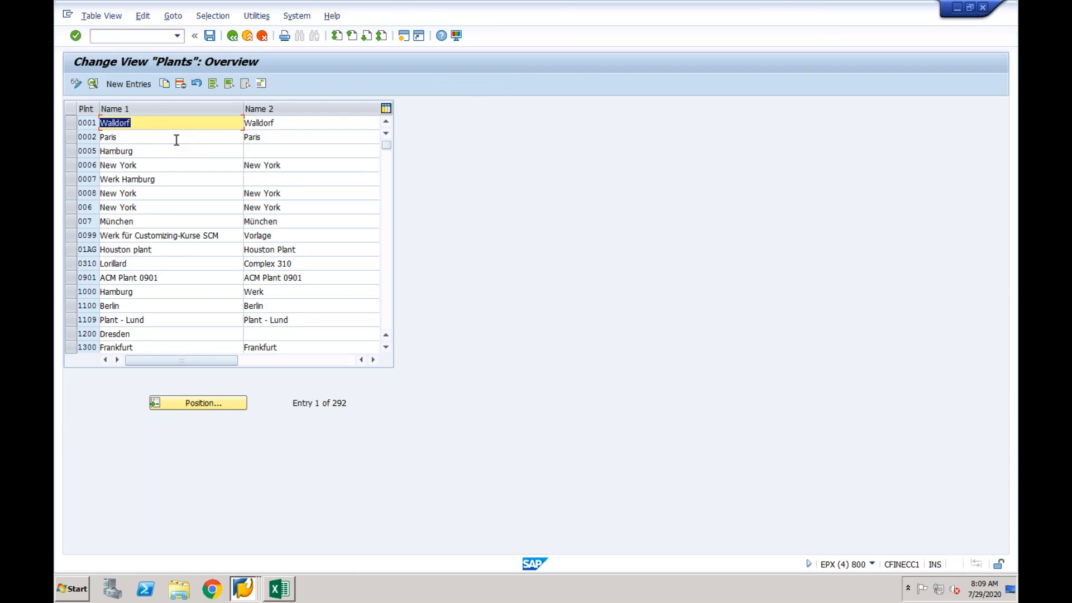
Step: Create a new plant entry NY with the name CF01-NY and factory calendar US
{"action": "left_click", "coordinate": [137, 85]}
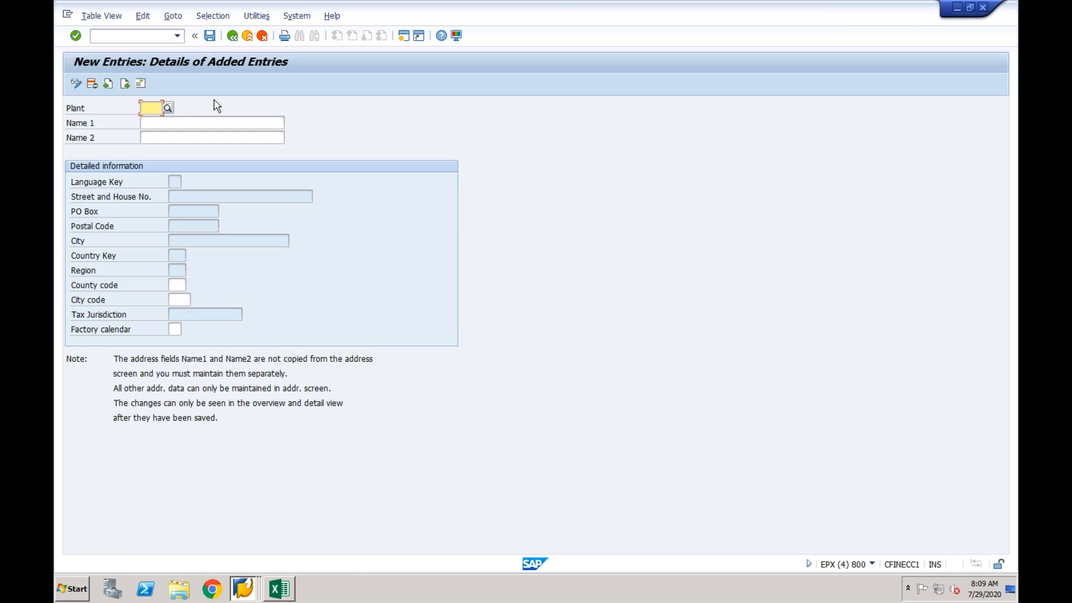
{"action": "type", "text": "NY"}
{"action": "left_click", "coordinate": [200, 124]}
{"action": "type", "text": "CF"}
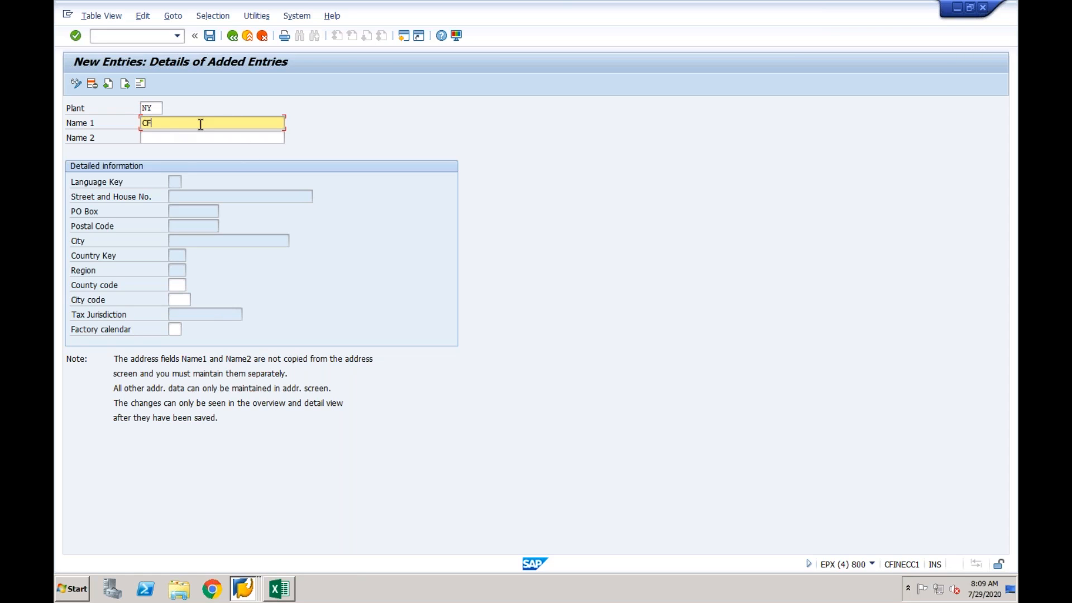
{"action": "type", "text": "01-NY"}
{"action": "left_click", "coordinate": [175, 329]}
{"action": "type", "text": "US"}
{"action": "key", "text": "Return"}
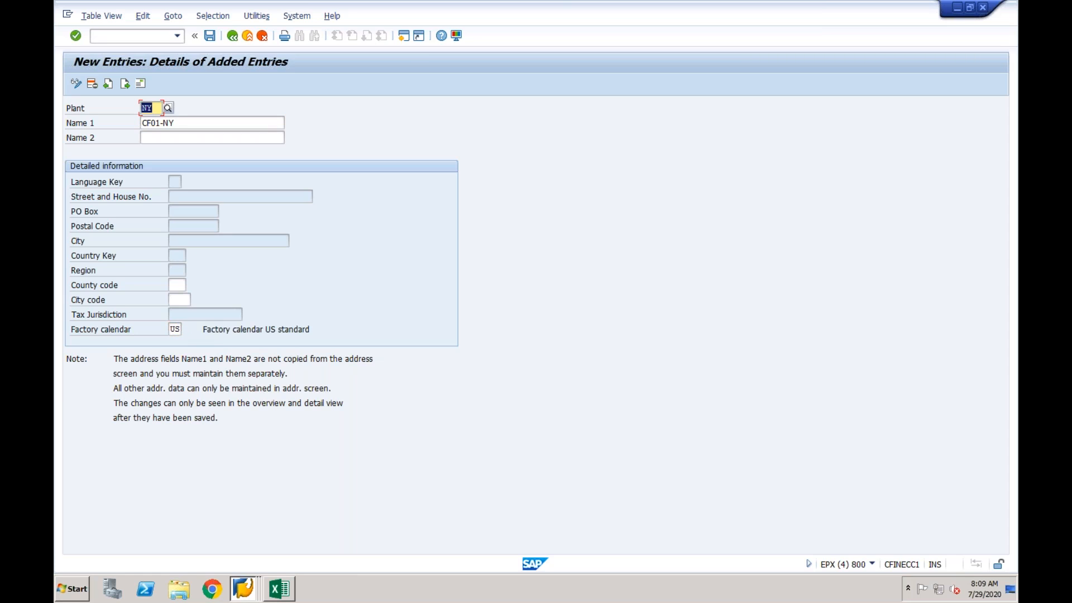
Step: Save plant NY with address country US under the proposed customizing request, and return to the plants overview
{"action": "left_click", "coordinate": [208, 40]}
{"action": "left_click", "coordinate": [277, 302]}
{"action": "type", "text": "US"}
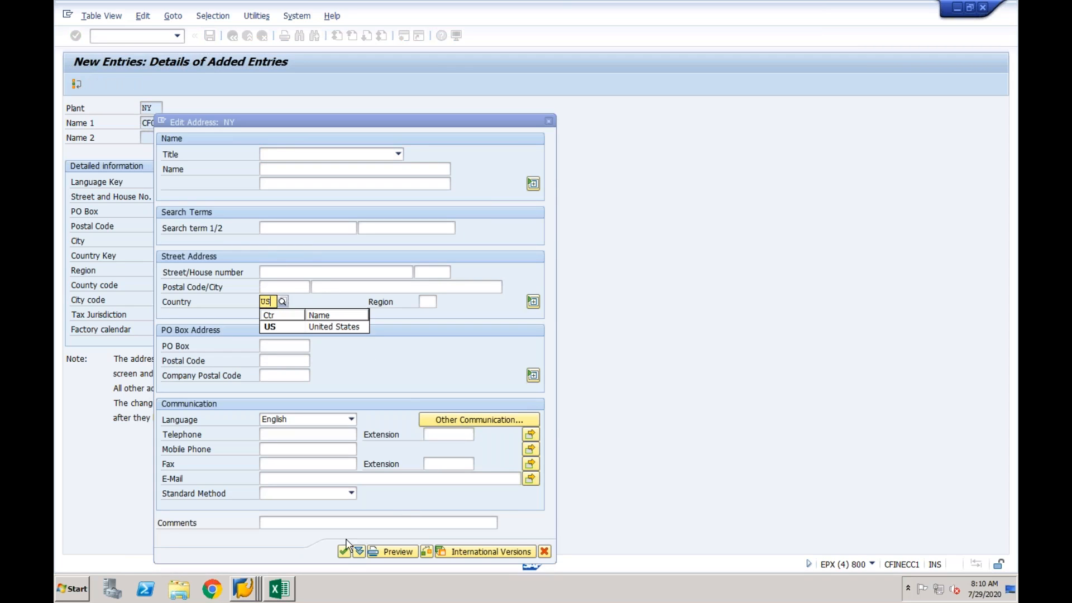
{"action": "left_click", "coordinate": [344, 552]}
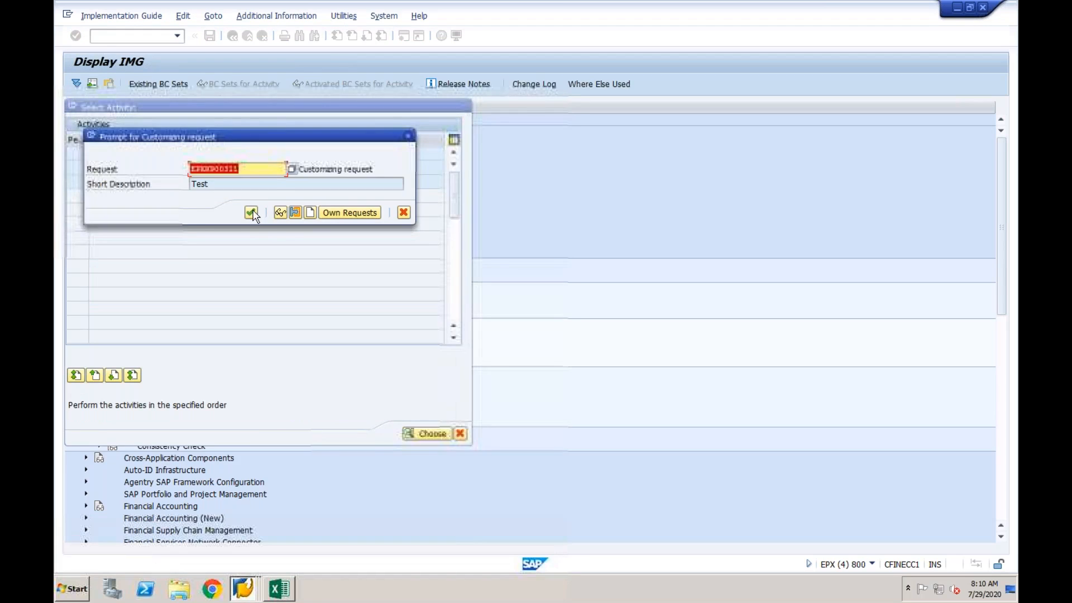
{"action": "left_click", "coordinate": [252, 213]}
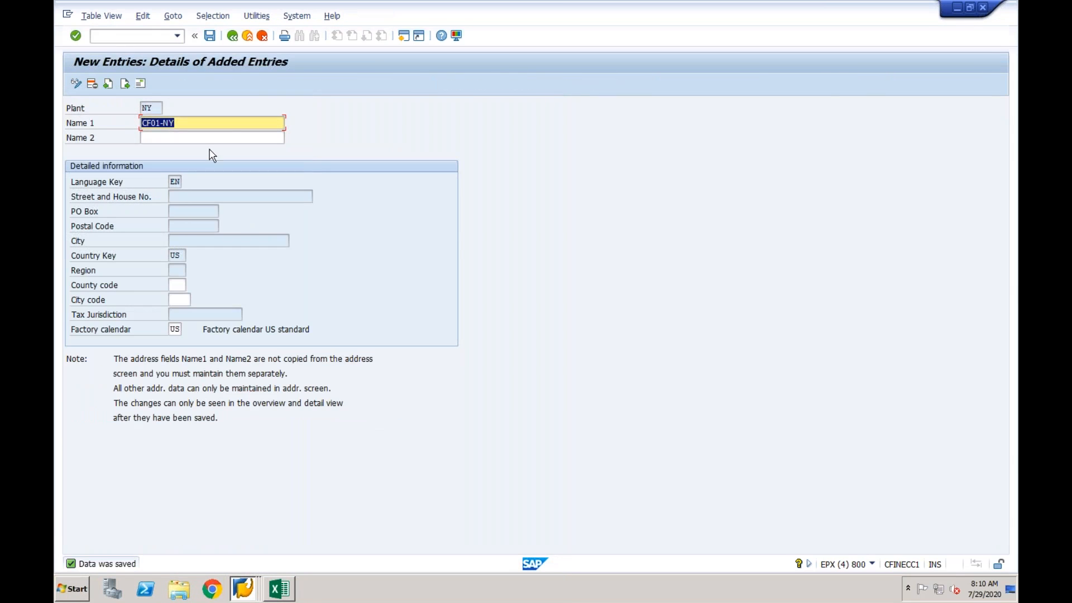
{"action": "left_click", "coordinate": [232, 36]}
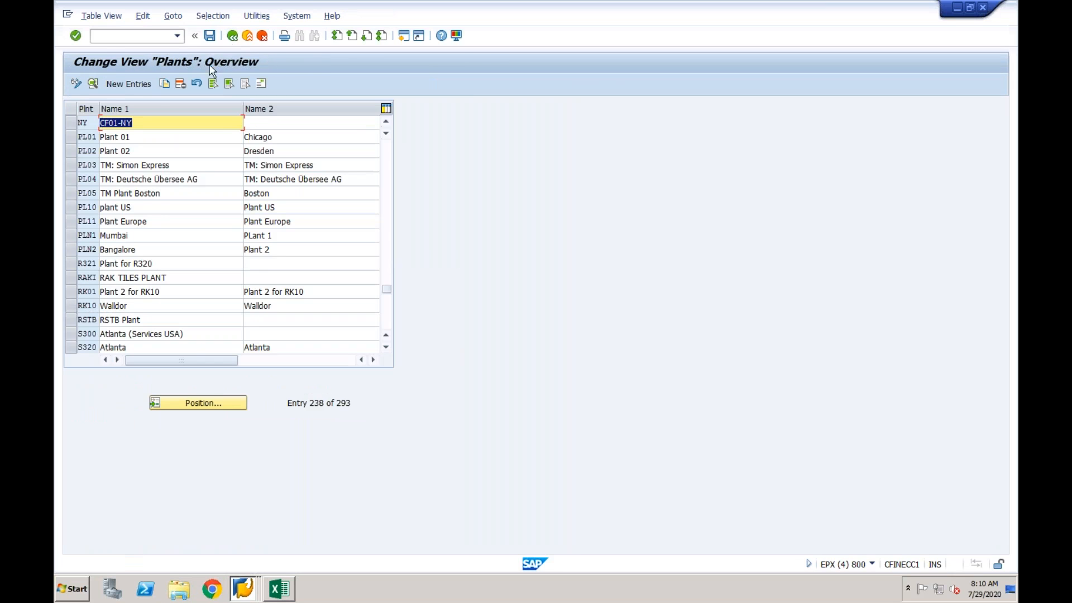
Step: Create a new plant entry WA with the name CF01-WA and factory calendar US
{"action": "left_click", "coordinate": [144, 84]}
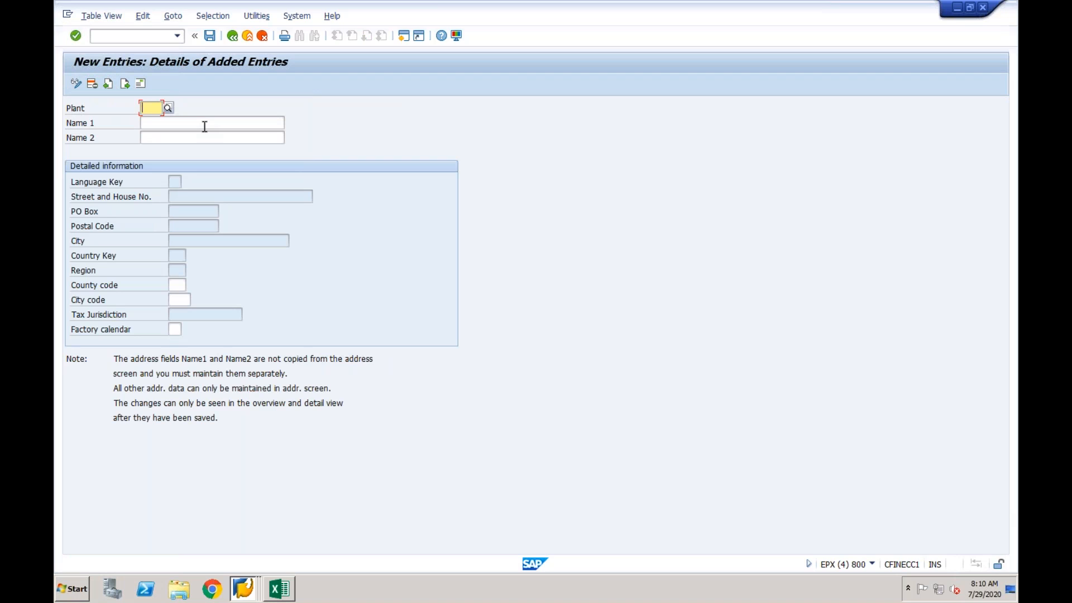
{"action": "type", "text": "WA"}
{"action": "key", "text": "Tab"}
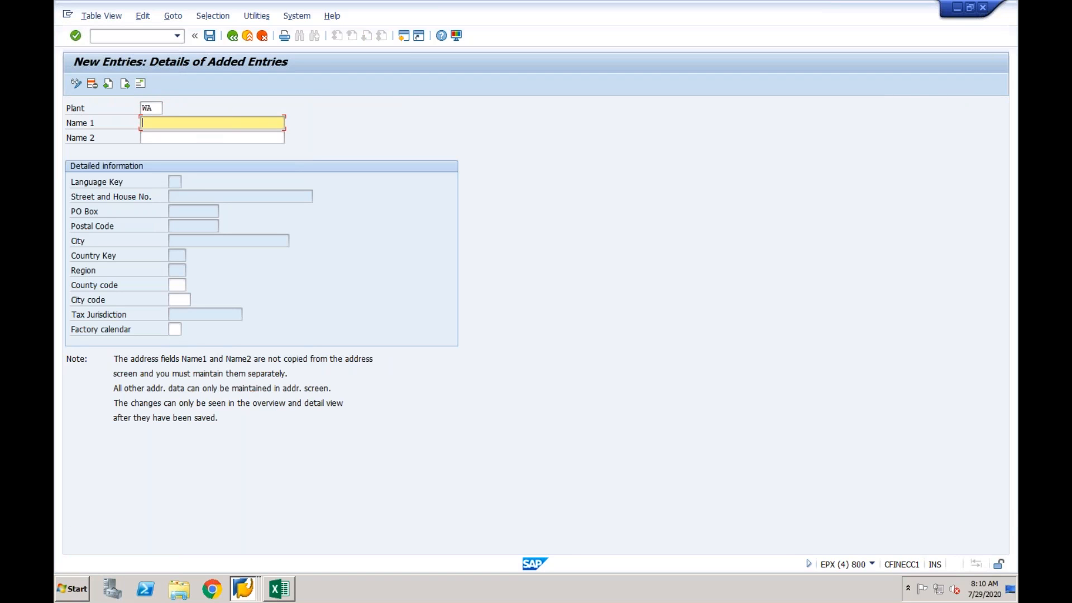
{"action": "type", "text": "CF01-WA"}
{"action": "left_click", "coordinate": [175, 329]}
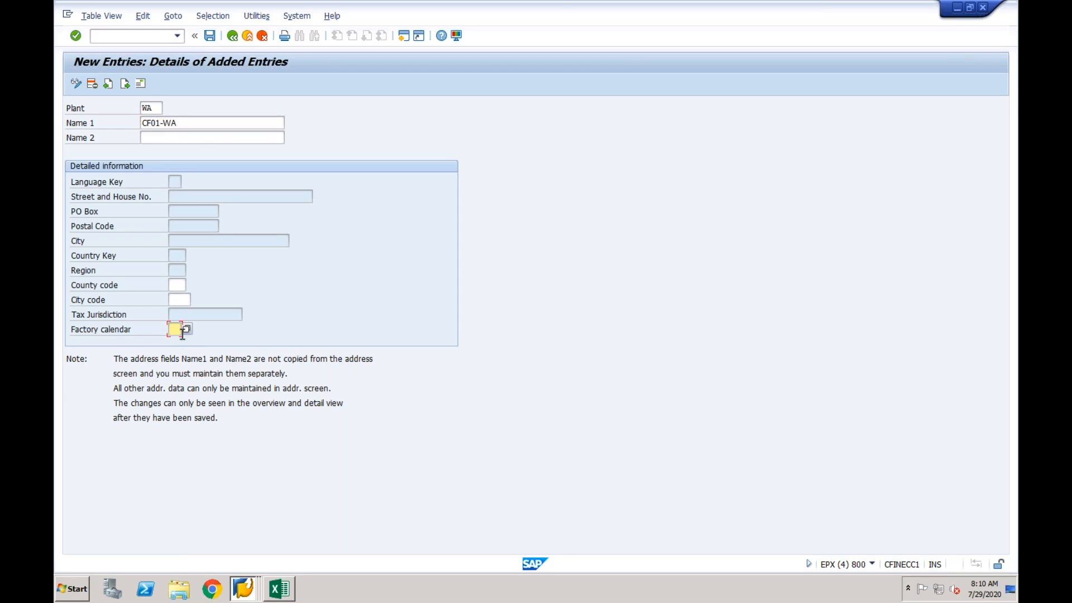
{"action": "left_click", "coordinate": [181, 342]}
{"action": "key", "text": "Return"}
Step: Save plant WA with address country US and return to the IMG structure
{"action": "left_click", "coordinate": [270, 305]}
{"action": "left_click", "coordinate": [272, 316]}
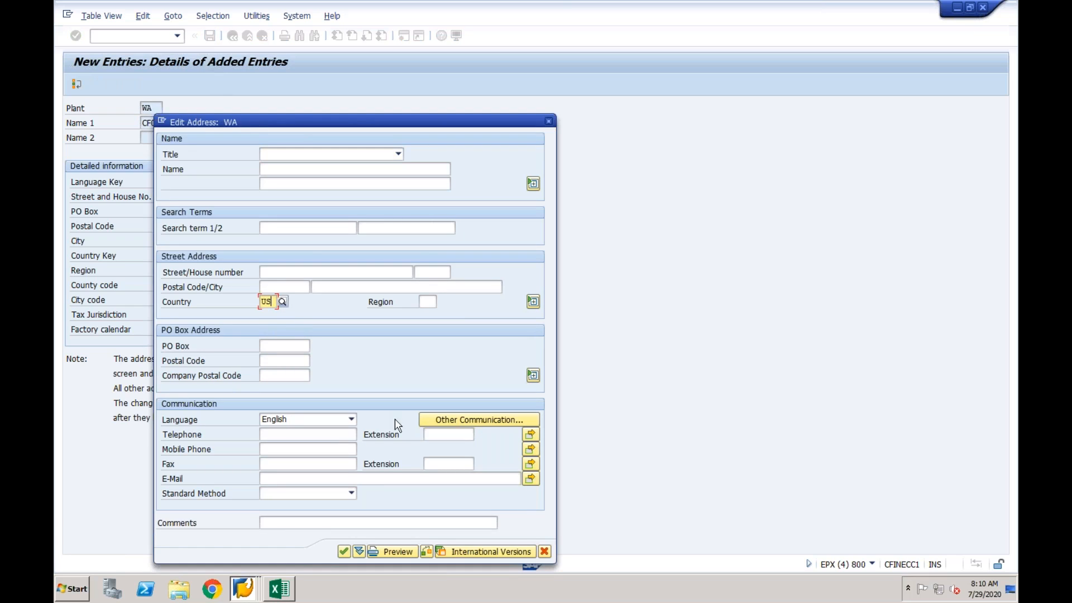
{"action": "left_click", "coordinate": [344, 552]}
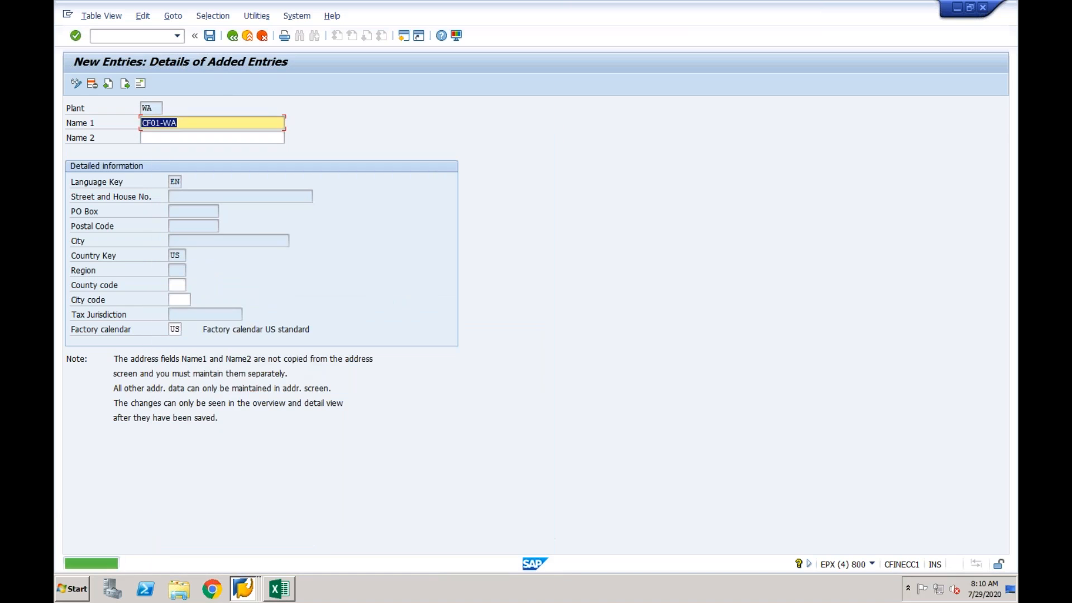
{"action": "left_click", "coordinate": [210, 37]}
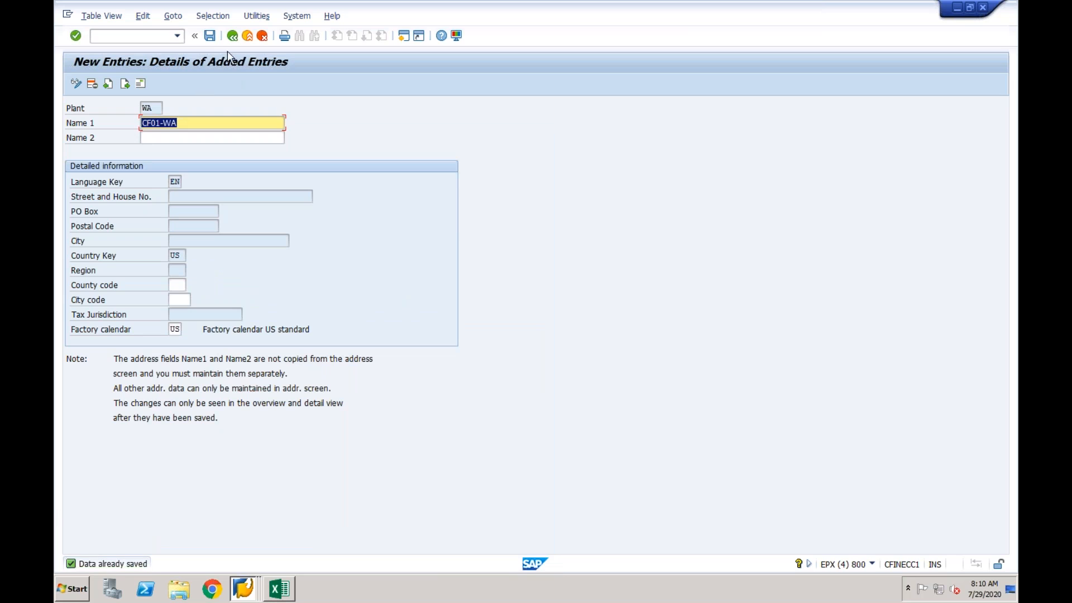
{"action": "left_click", "coordinate": [233, 37]}
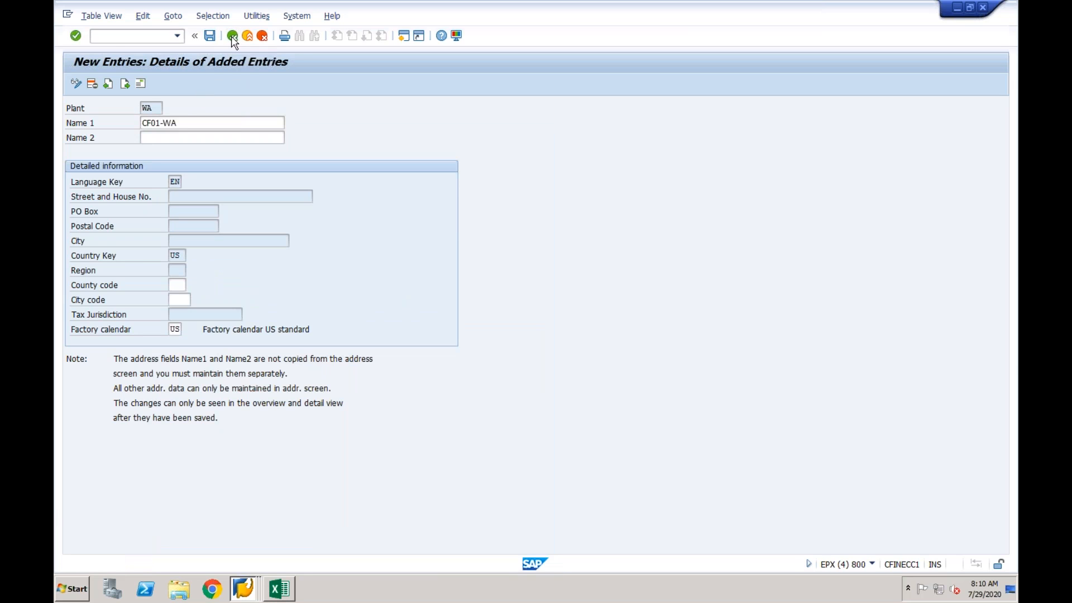
{"action": "left_click", "coordinate": [233, 37]}
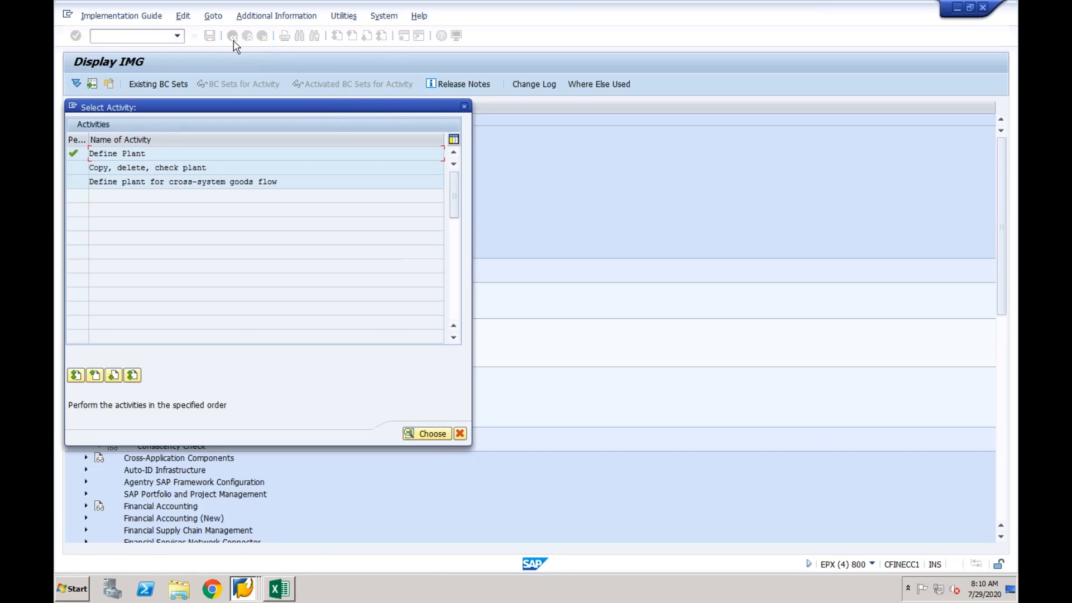
{"action": "left_click", "coordinate": [464, 107]}
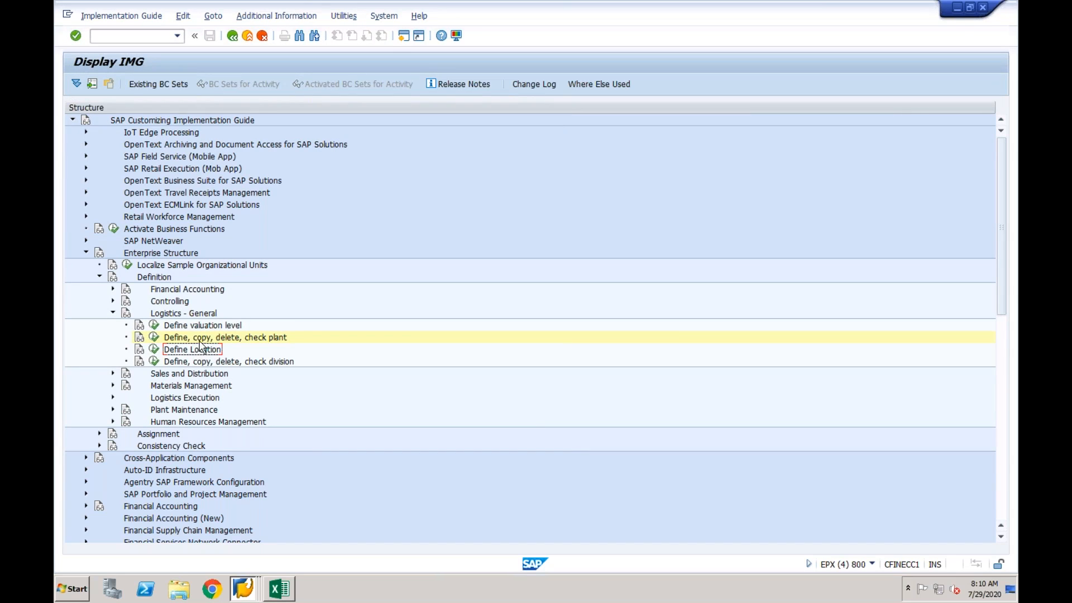
Step: Open the Define Division activity under Logistics - General and create a new division CF with the name CF01
{"action": "double_click", "coordinate": [222, 363]}
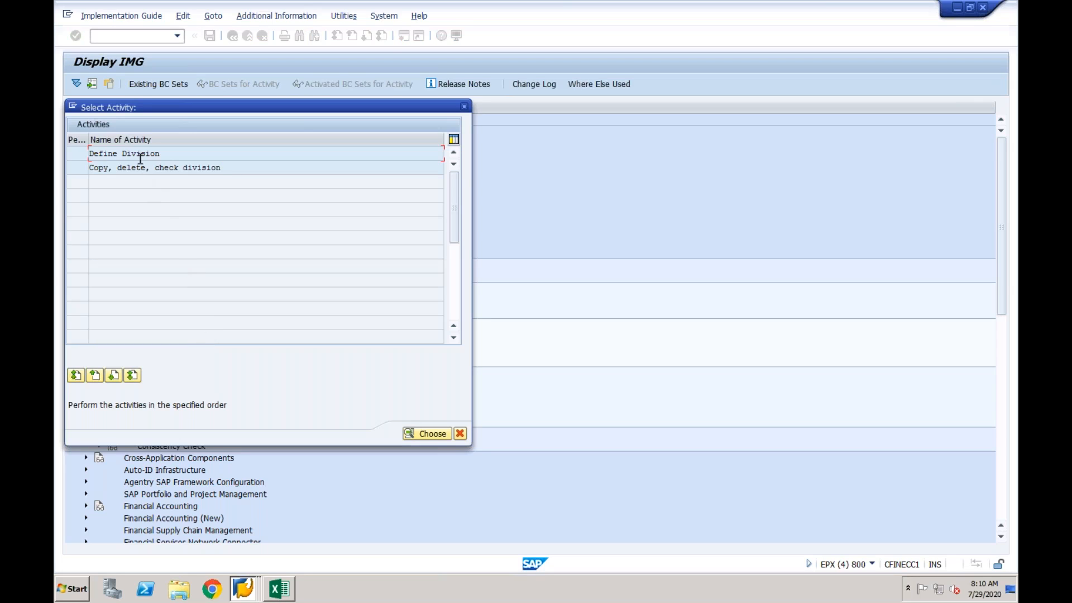
{"action": "double_click", "coordinate": [140, 159]}
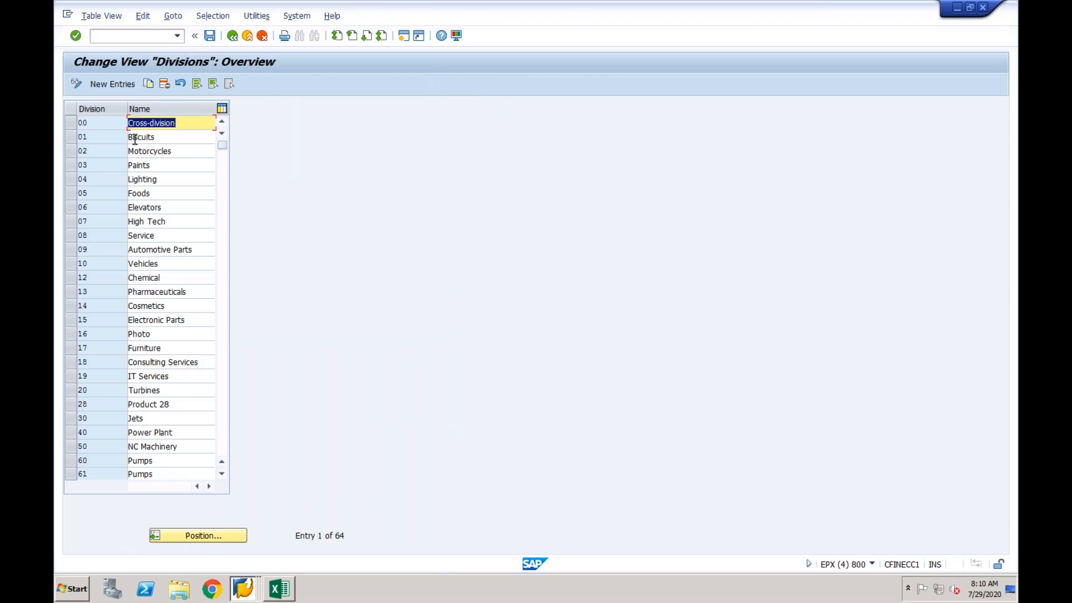
{"action": "left_click", "coordinate": [118, 85]}
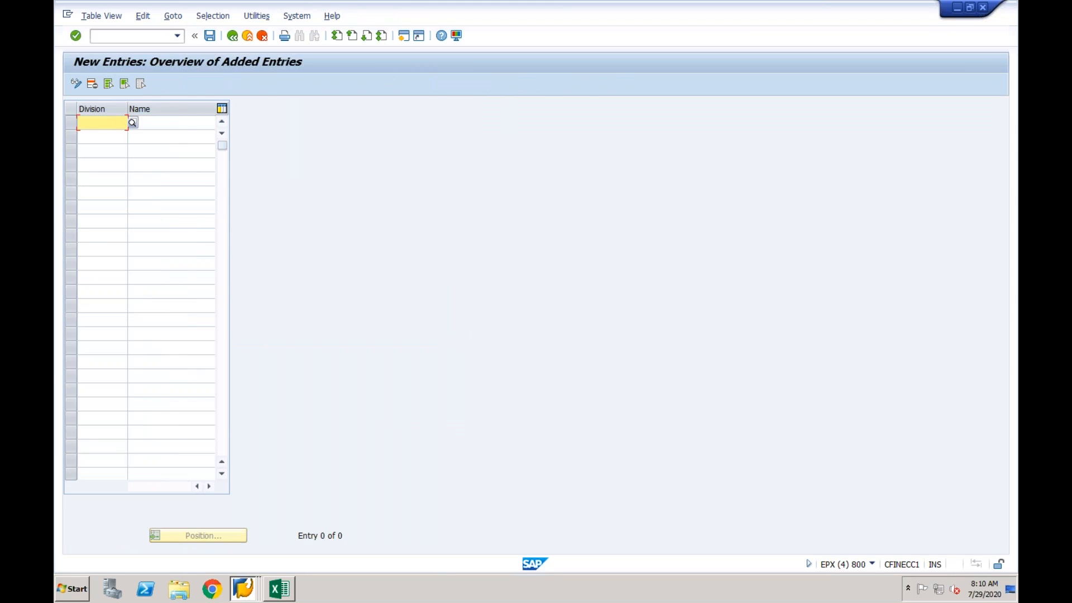
{"action": "type", "text": "00"}
{"action": "key", "text": "Tab"}
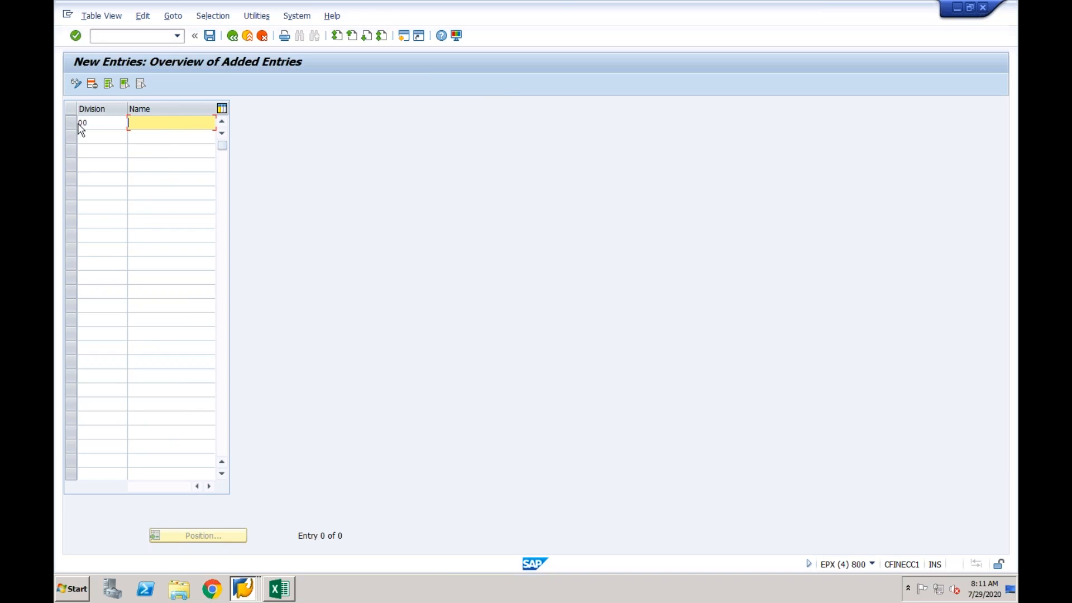
{"action": "left_click", "coordinate": [96, 122]}
{"action": "key", "text": "Tab"}
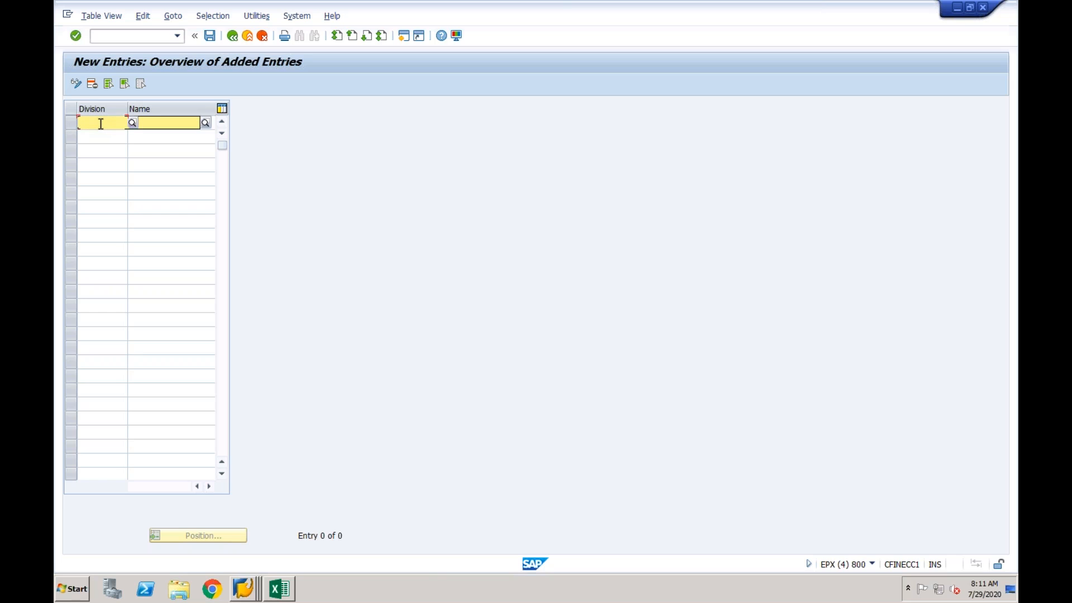
{"action": "type", "text": "CF"}
{"action": "key", "text": "Tab"}
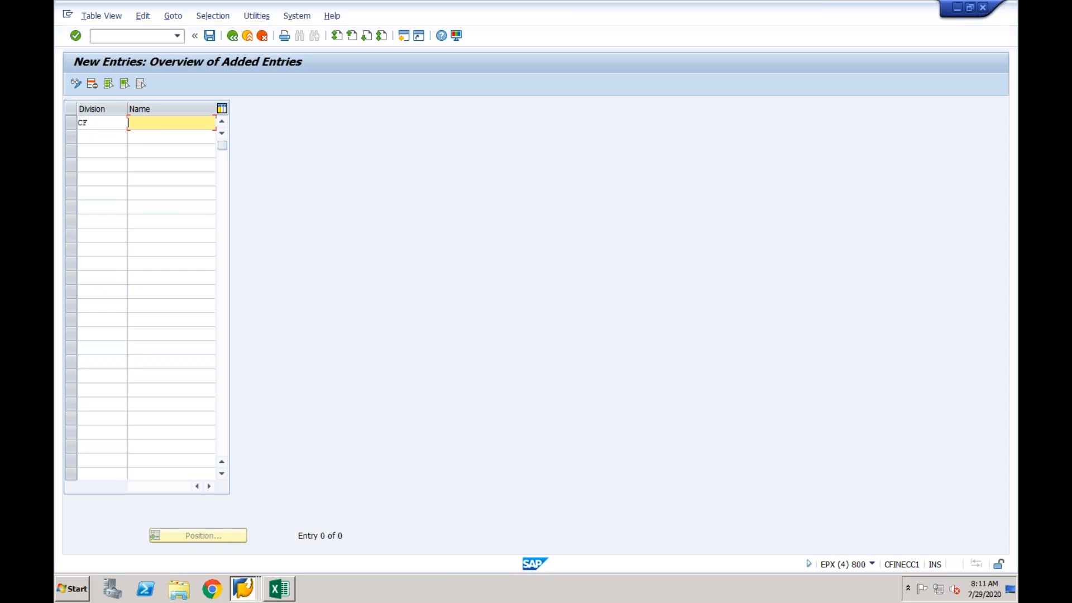
{"action": "key", "text": "Return"}
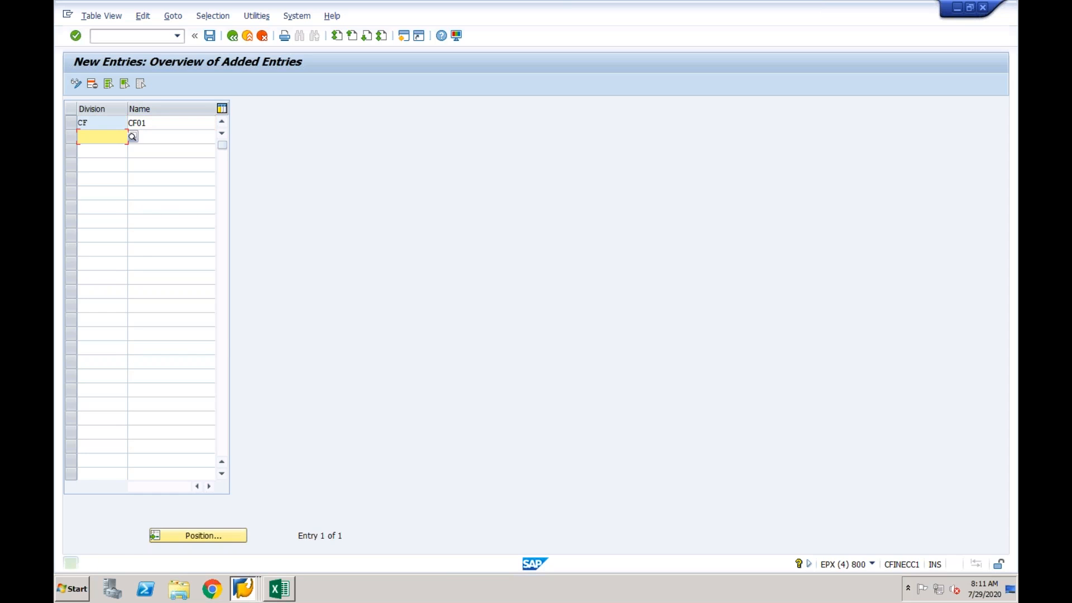
Step: Save division CF under the proposed customizing request and return to the IMG structure
{"action": "left_click", "coordinate": [211, 37]}
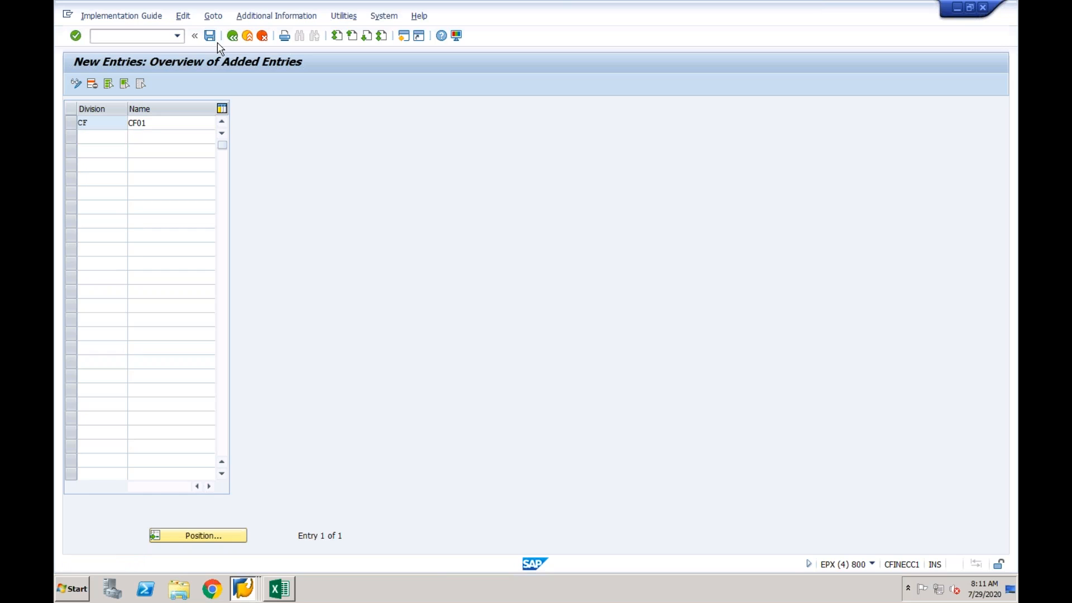
{"action": "left_click", "coordinate": [253, 226]}
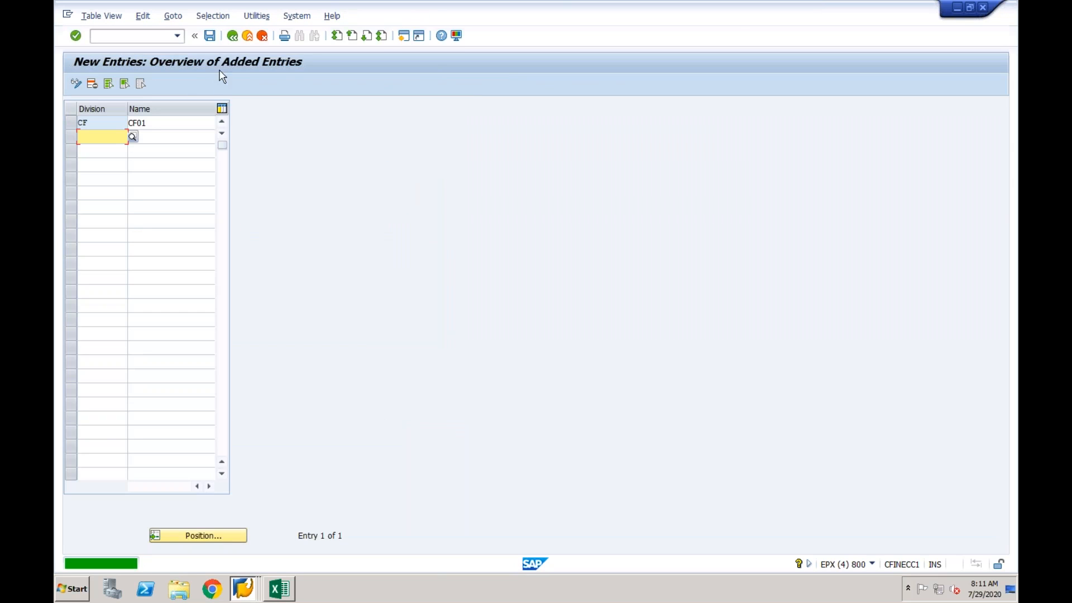
{"action": "left_click", "coordinate": [233, 36]}
{"action": "left_click", "coordinate": [233, 39]}
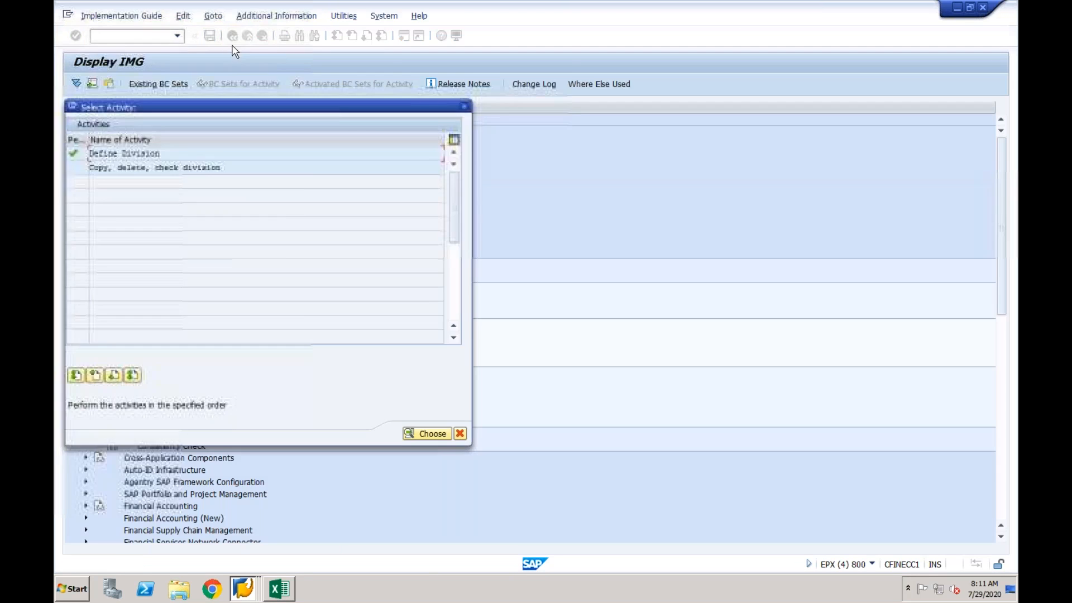
{"action": "key", "text": "Escape"}
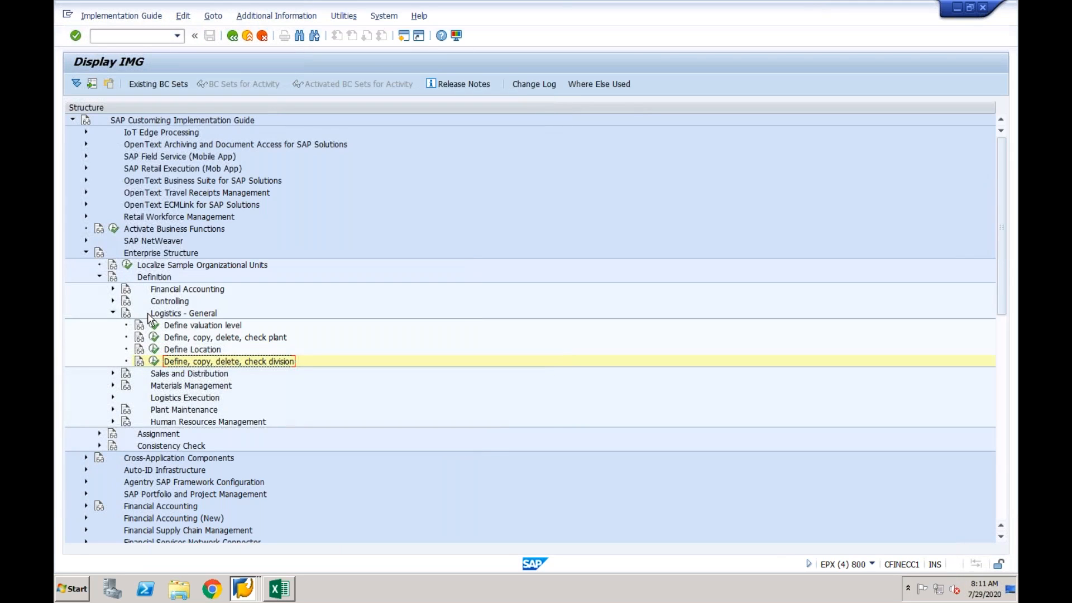
Step: Open the Define Sales Organization activity under Enterprise Structure, Definition, Sales and Distribution
{"action": "left_click", "coordinate": [112, 314]}
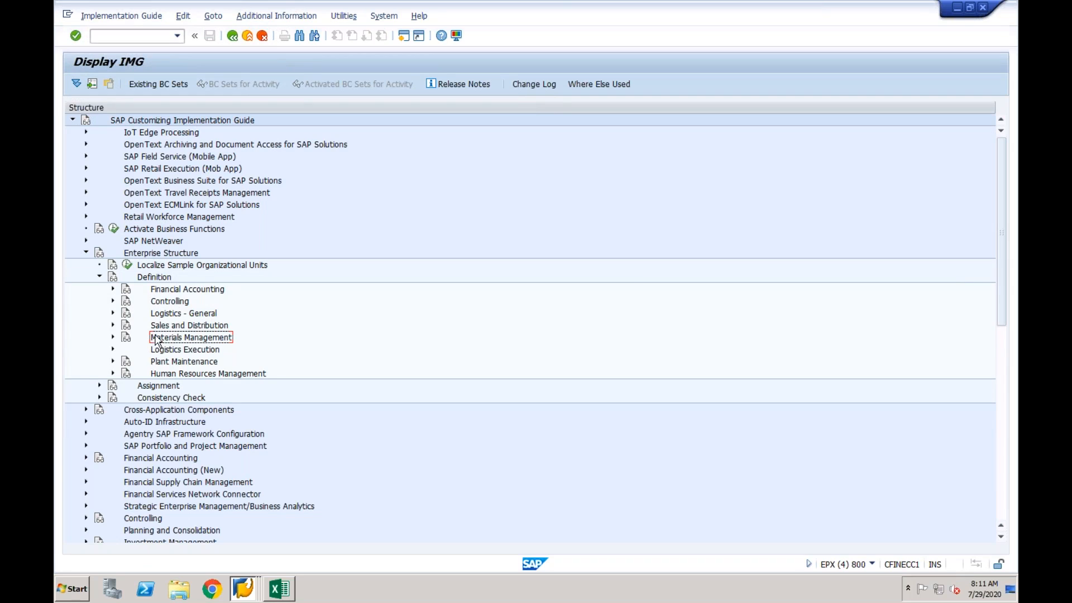
{"action": "left_click", "coordinate": [113, 325]}
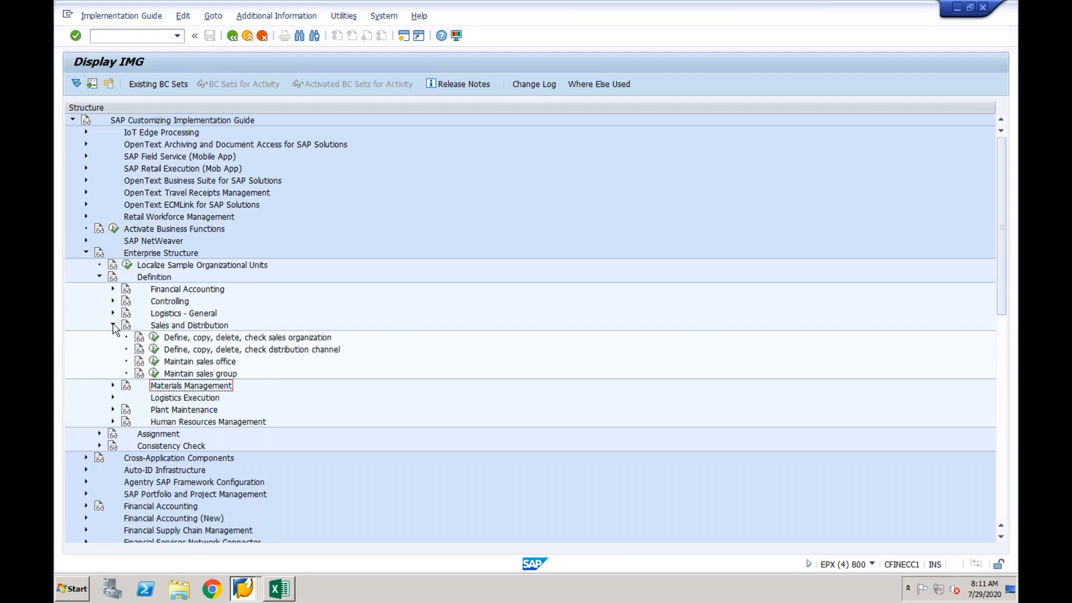
{"action": "left_click", "coordinate": [154, 337]}
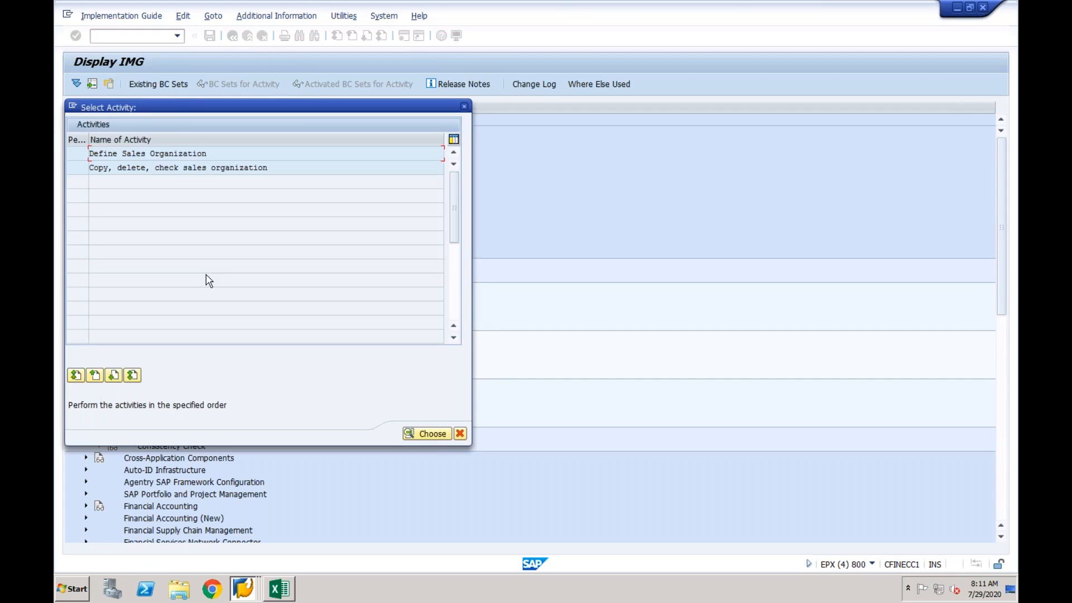
{"action": "double_click", "coordinate": [179, 155]}
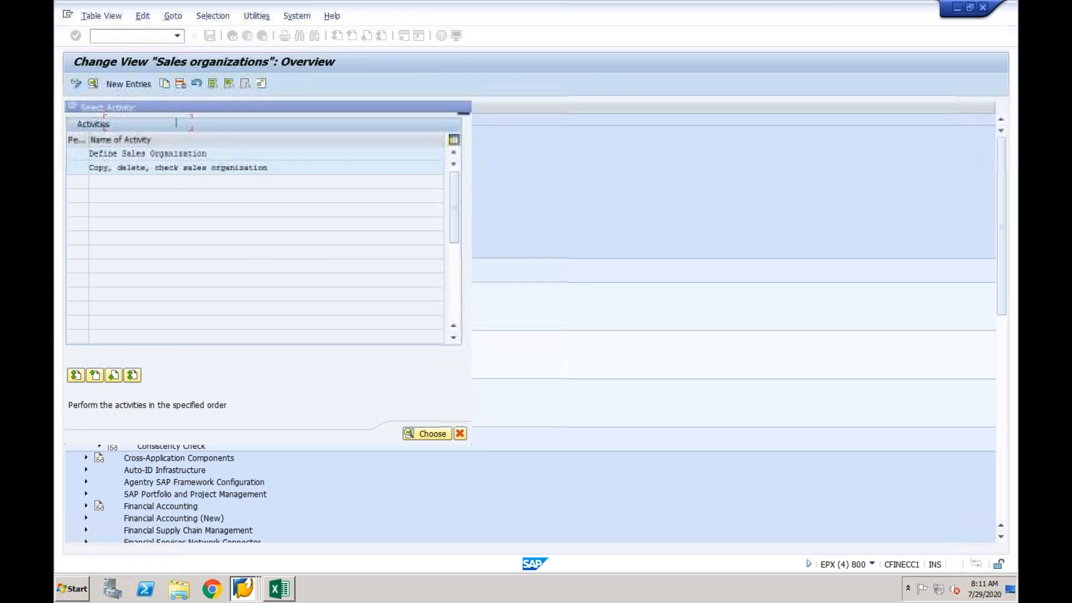
Step: Create a new sales organization CF01 with the name CF01 and statistics currency USD
{"action": "left_click", "coordinate": [136, 88]}
{"action": "type", "text": "cf01"}
{"action": "key", "text": "Tab"}
{"action": "type", "text": "CF01"}
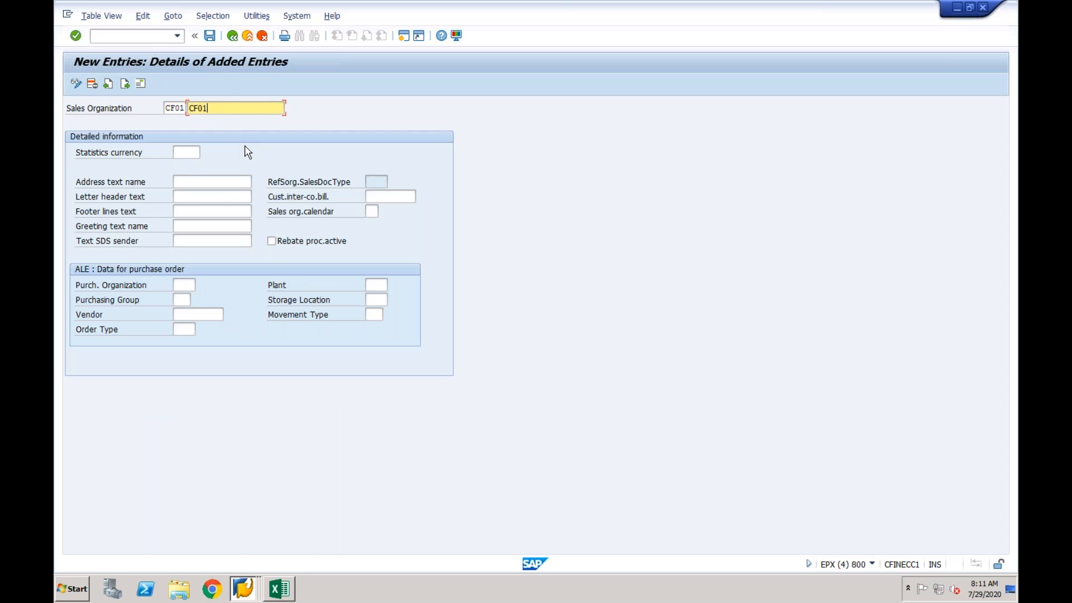
{"action": "left_click", "coordinate": [190, 152]}
{"action": "type", "text": "USD"}
{"action": "key", "text": "Return"}
{"action": "left_click", "coordinate": [374, 390]}
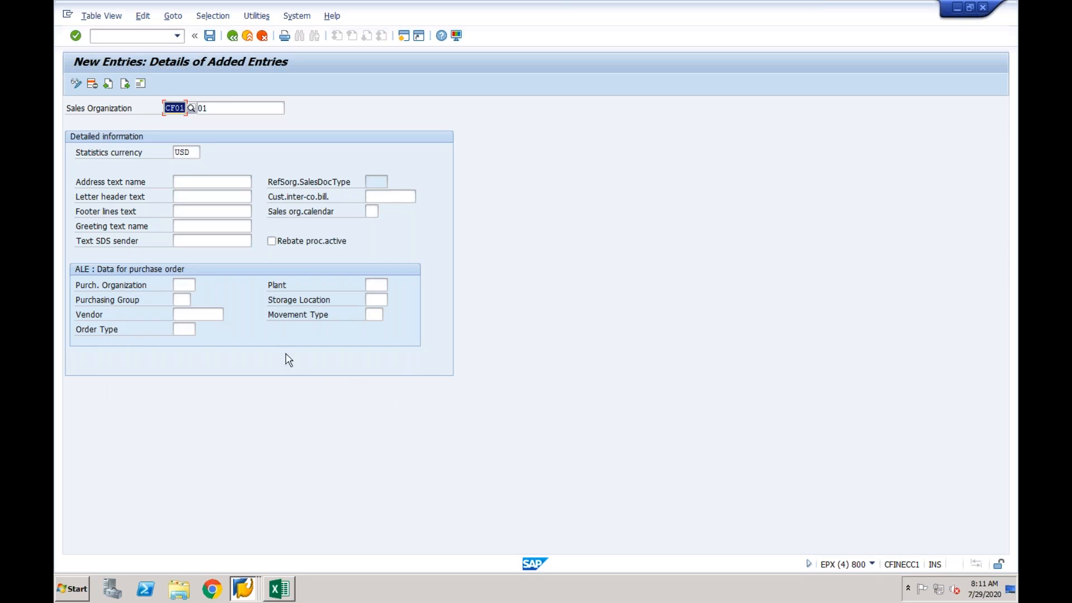
Step: Start saving sales organization CF01 and fill in its address with title Company and country US
{"action": "left_click", "coordinate": [210, 35]}
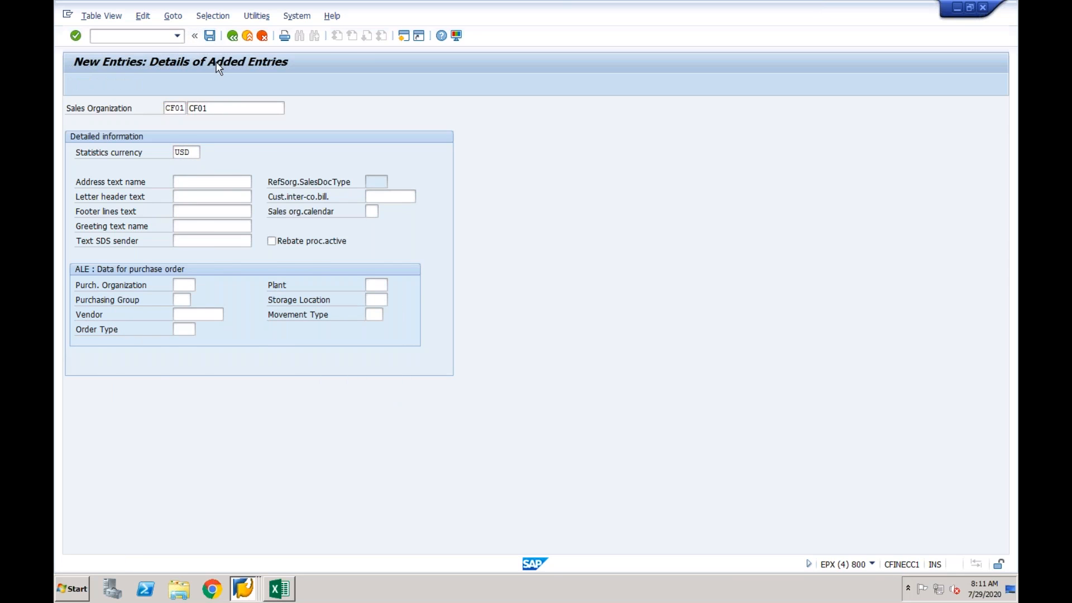
{"action": "left_click", "coordinate": [330, 158]}
{"action": "left_click", "coordinate": [307, 164]}
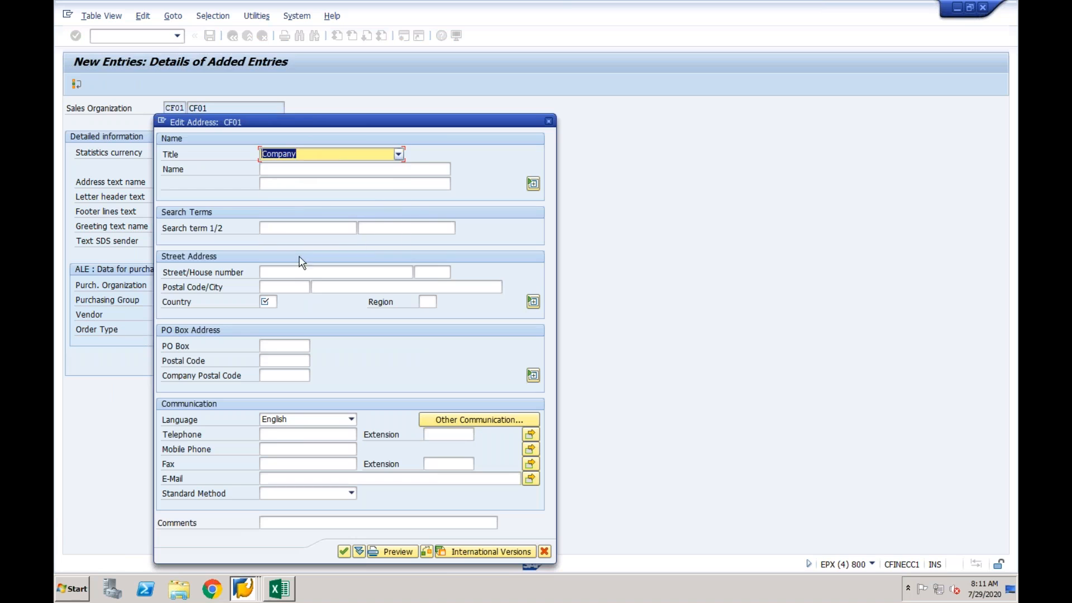
{"action": "left_click", "coordinate": [268, 302]}
{"action": "type", "text": "US"}
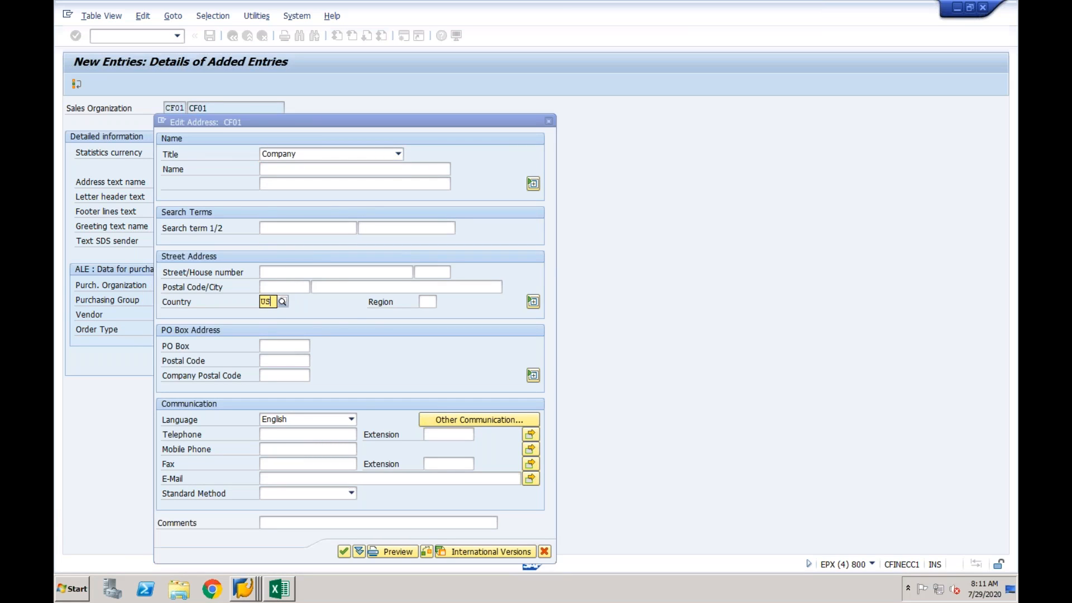
{"action": "left_click", "coordinate": [278, 328]}
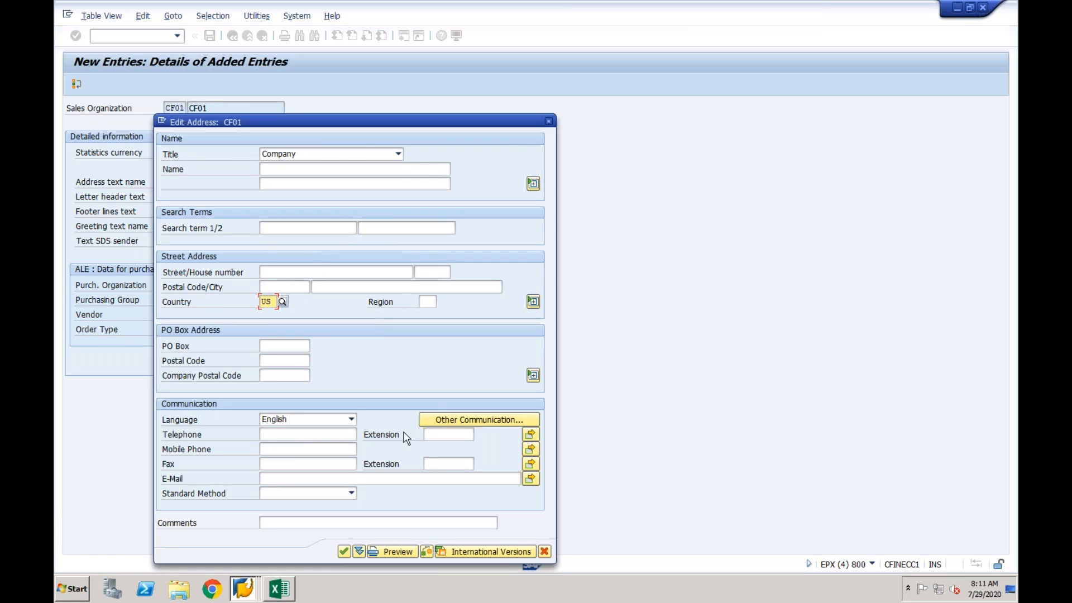
Step: Finish saving sales organization CF01 under the proposed customizing request and return to the IMG structure
{"action": "left_click", "coordinate": [345, 552]}
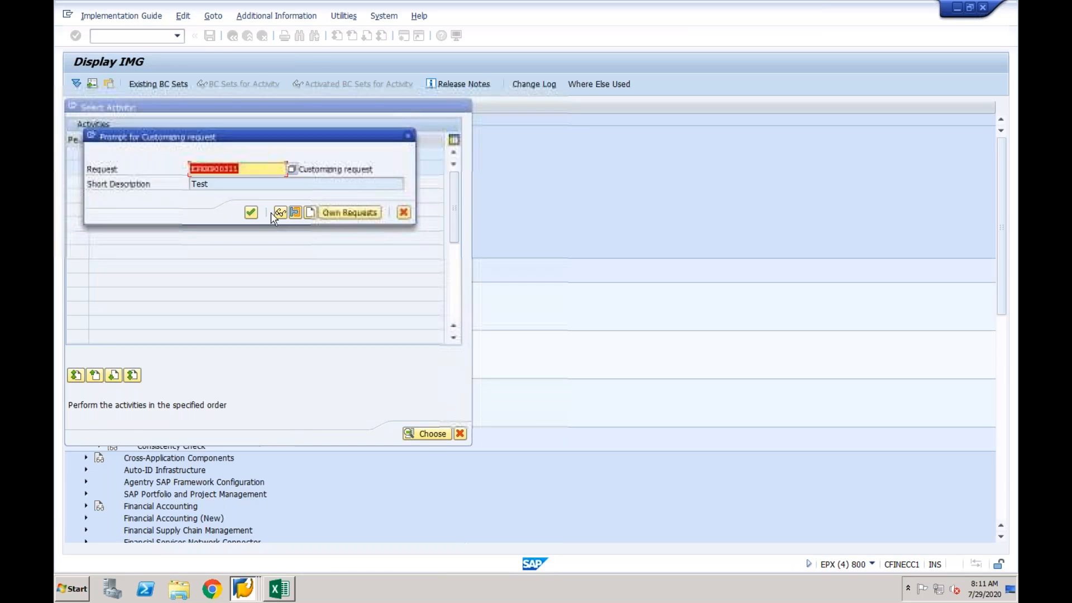
{"action": "left_click", "coordinate": [251, 212]}
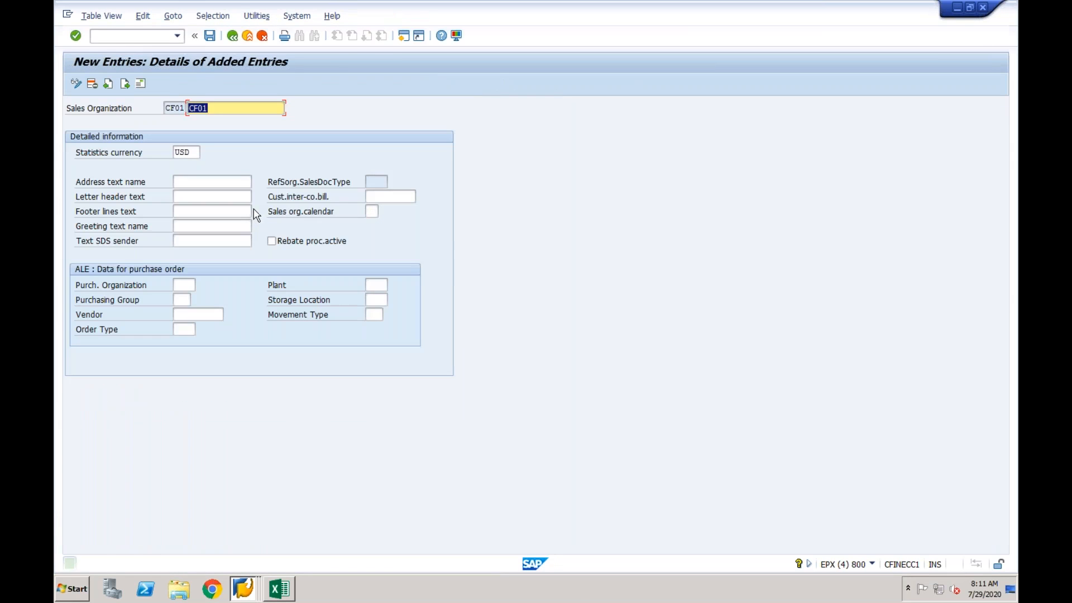
{"action": "left_click", "coordinate": [231, 39]}
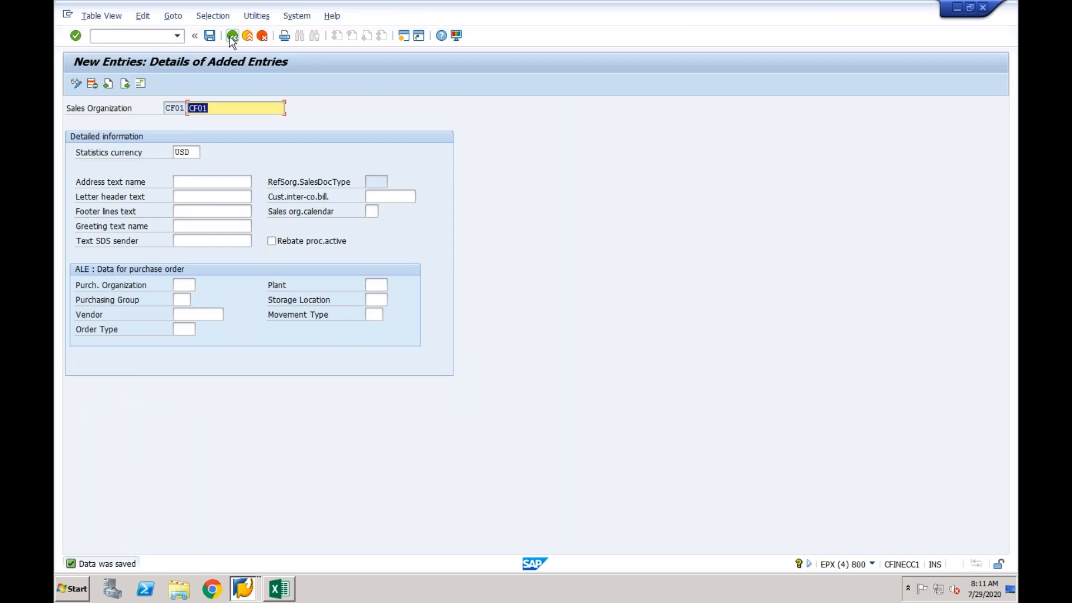
{"action": "left_click", "coordinate": [232, 38]}
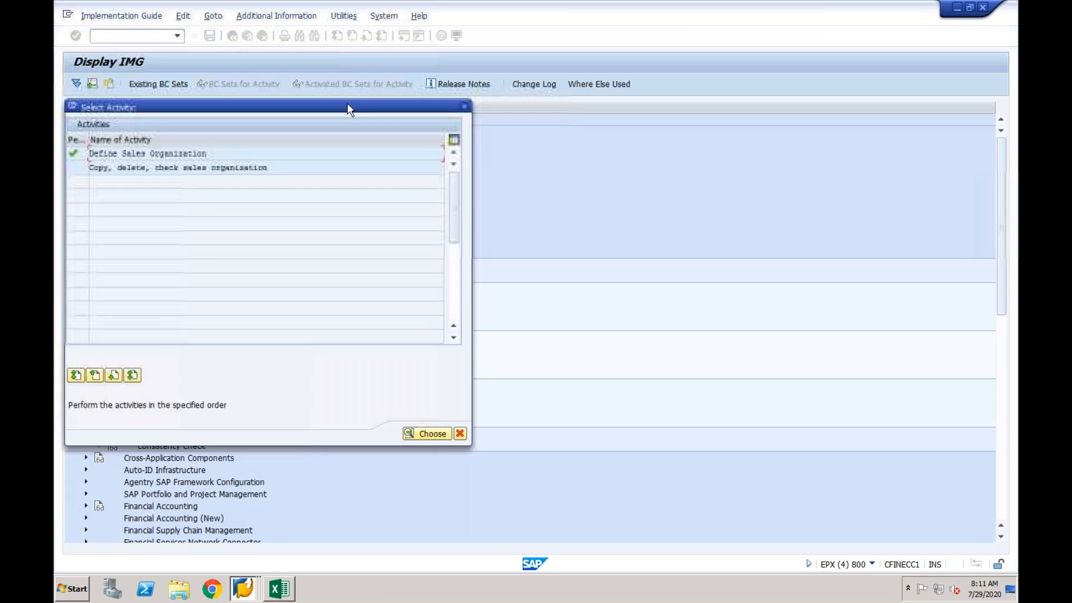
{"action": "key", "text": "Escape"}
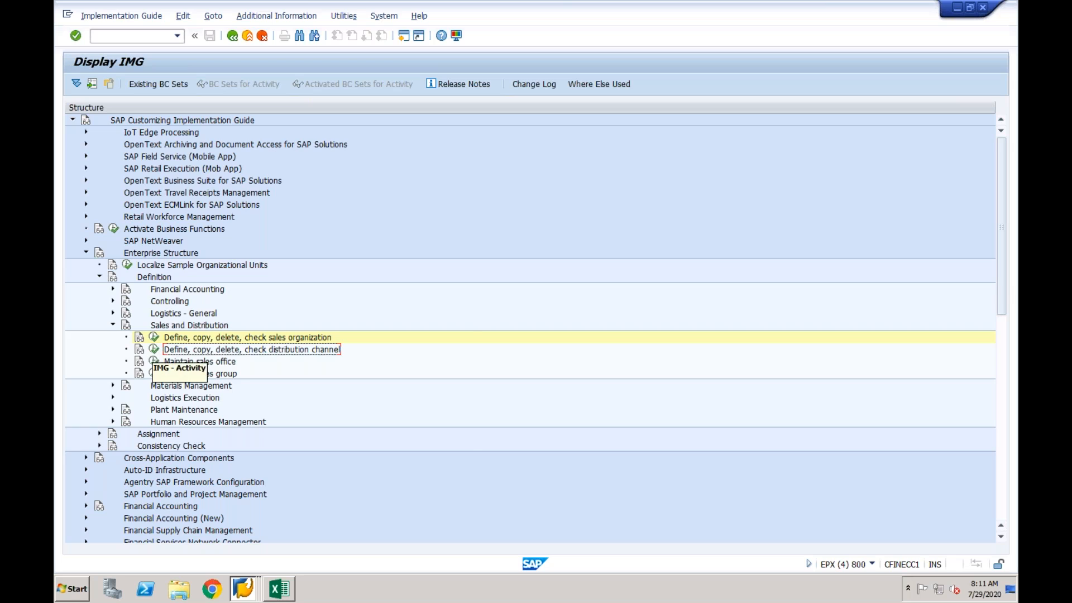
Step: Create a new distribution channel CF with the name CF01 through the Define distribution channel activity
{"action": "left_click", "coordinate": [154, 350]}
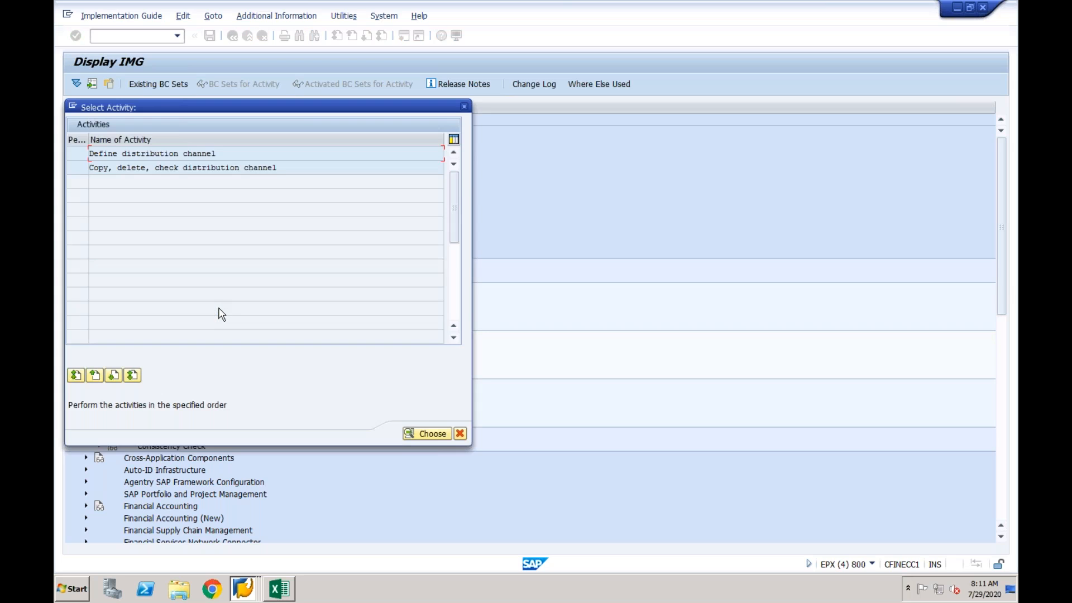
{"action": "double_click", "coordinate": [178, 153]}
{"action": "left_click", "coordinate": [108, 85]}
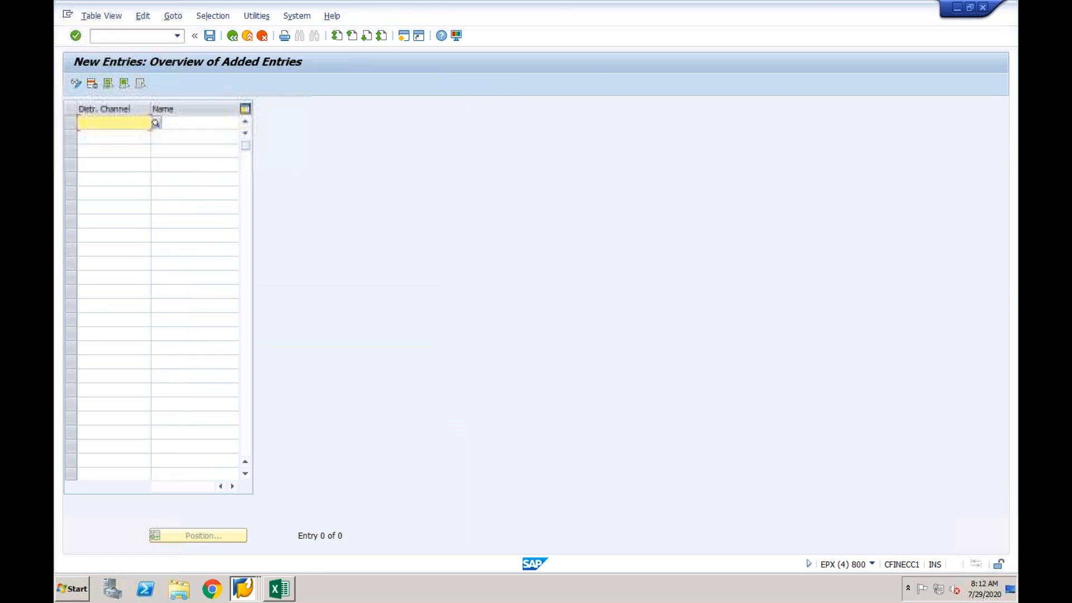
{"action": "type", "text": "CF"}
{"action": "key", "text": "Tab"}
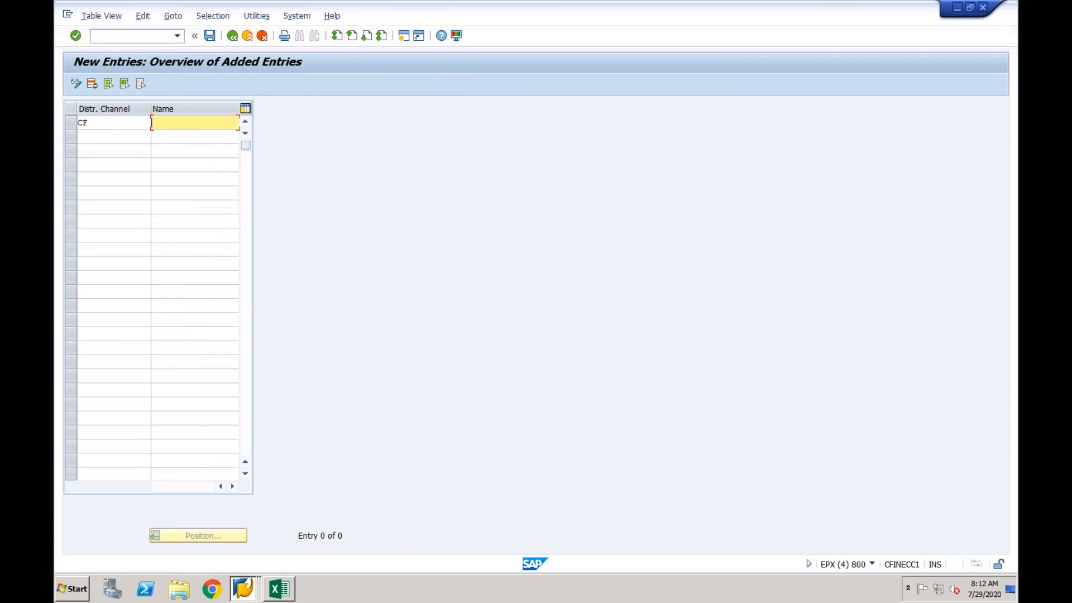
{"action": "type", "text": "CF01"}
{"action": "key", "text": "Return"}
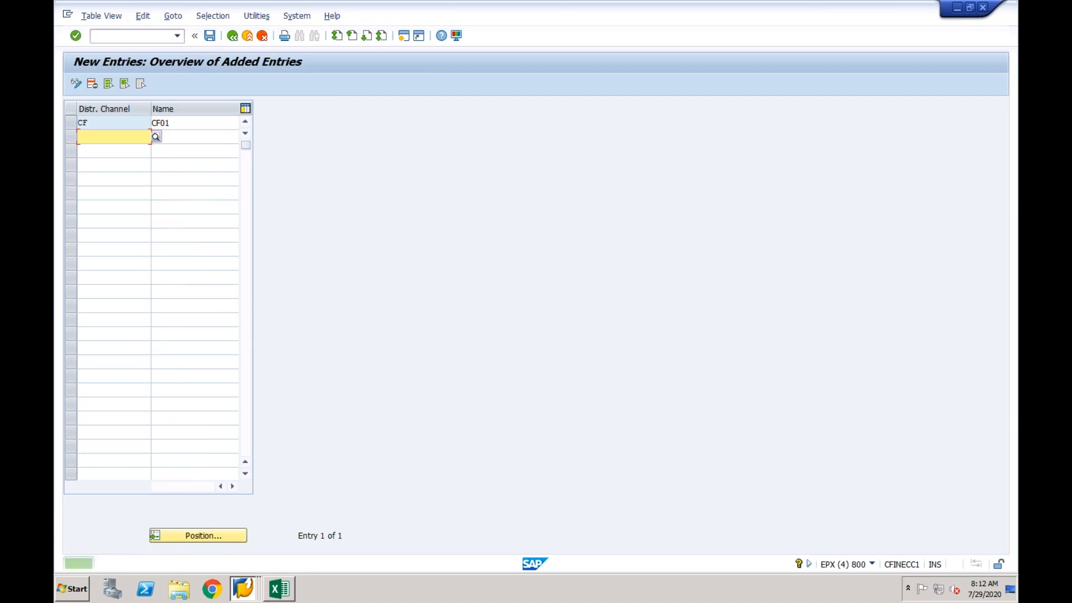
Step: Save distribution channel CF under the proposed customizing request and return to the IMG structure
{"action": "left_click", "coordinate": [210, 36]}
{"action": "left_click", "coordinate": [249, 229]}
{"action": "left_click", "coordinate": [234, 40]}
{"action": "left_click", "coordinate": [234, 41]}
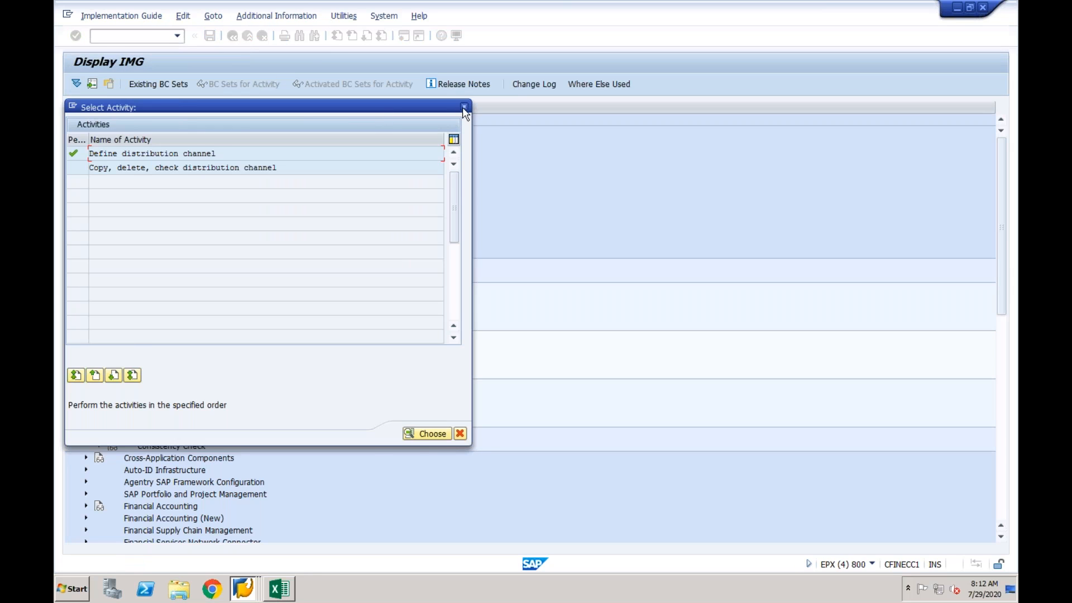
{"action": "left_click", "coordinate": [464, 108]}
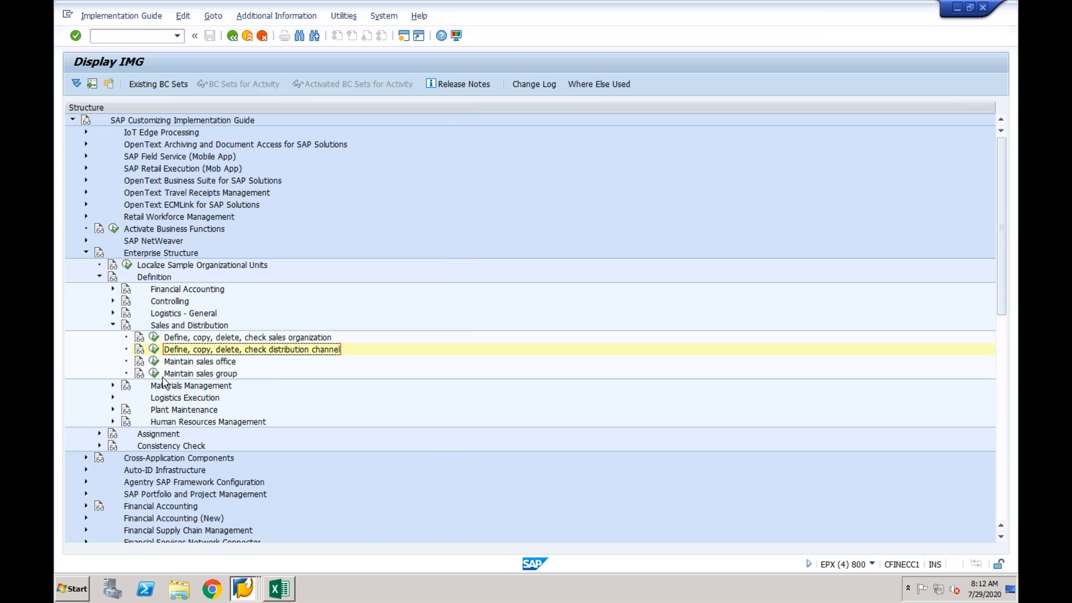
Step: Open the Maintain storage location activity under Definition, Materials Management for plant NY
{"action": "left_click", "coordinate": [112, 325]}
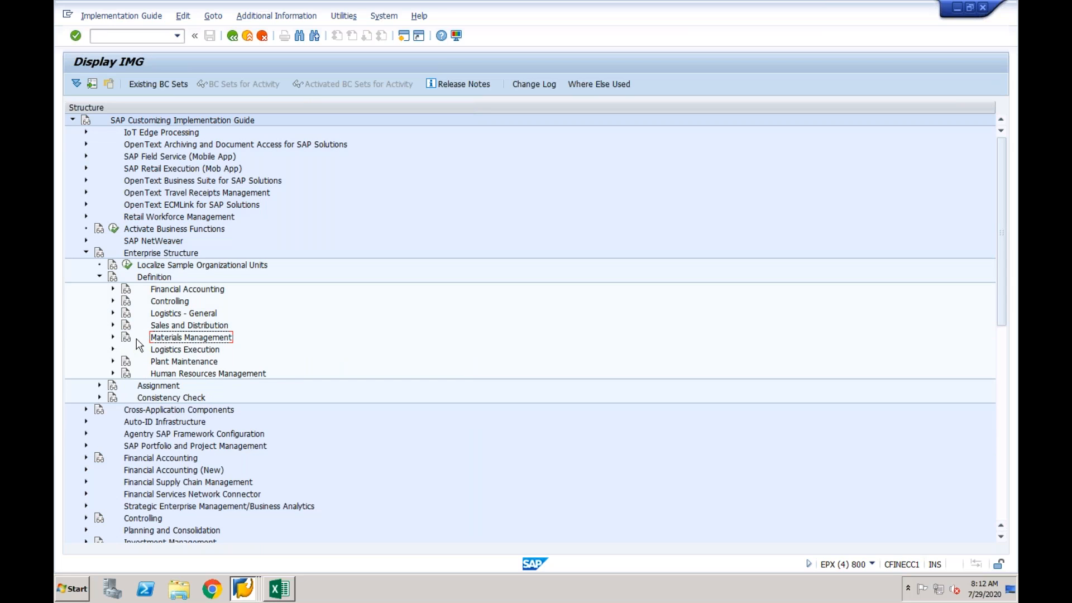
{"action": "left_click", "coordinate": [113, 338]}
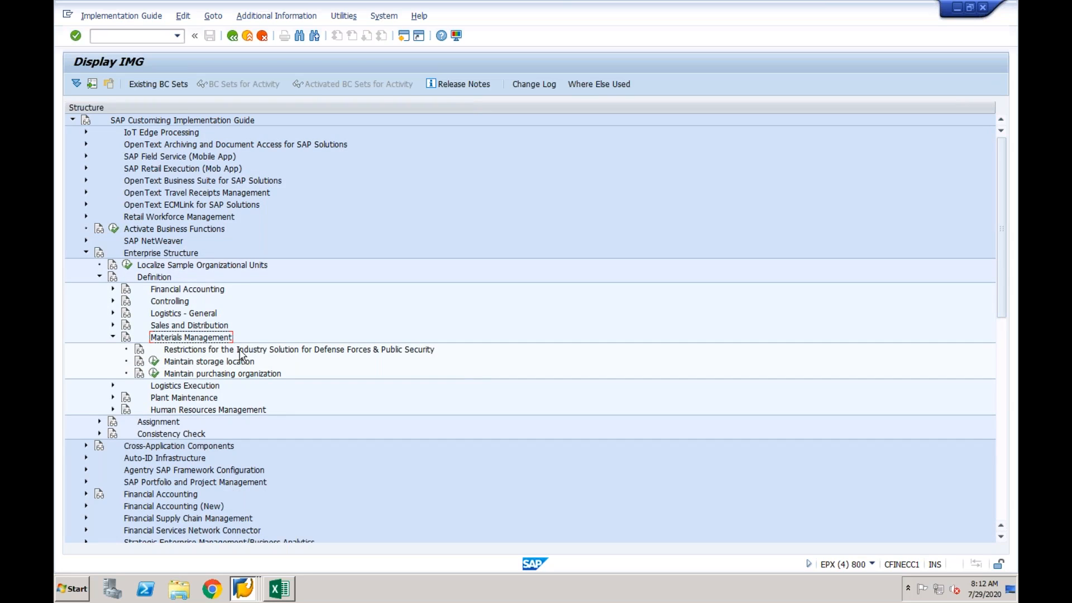
{"action": "left_click", "coordinate": [215, 367]}
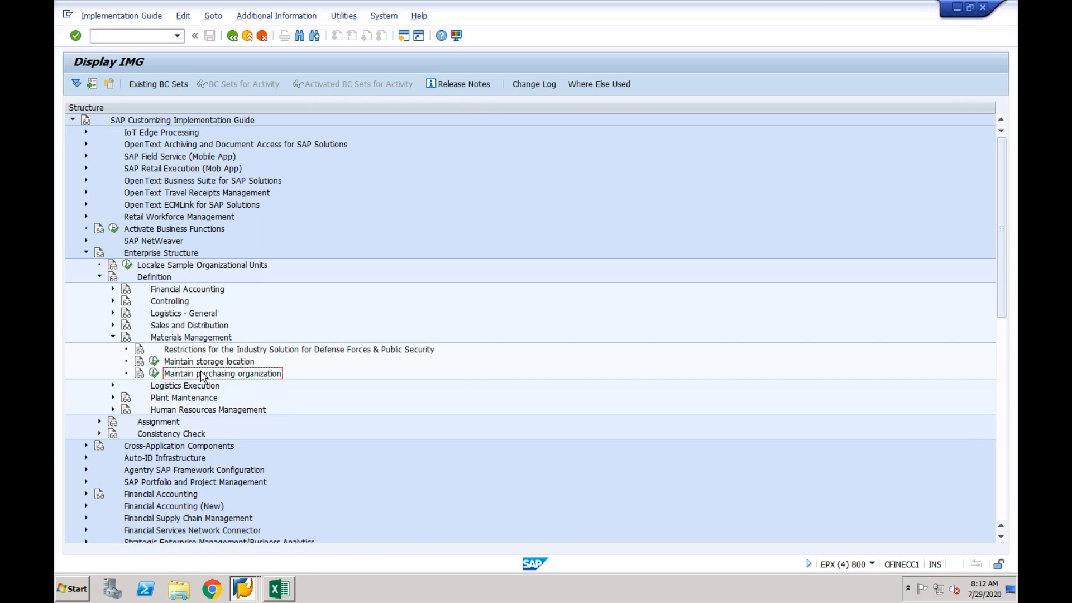
{"action": "left_click", "coordinate": [155, 362]}
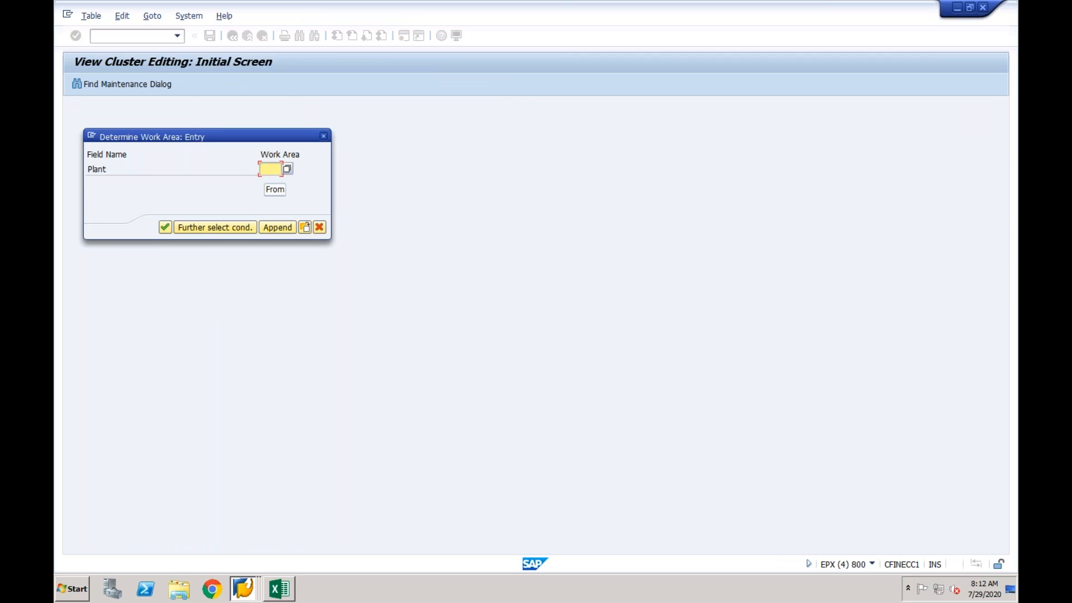
{"action": "type", "text": "NY"}
{"action": "key", "text": "Return"}
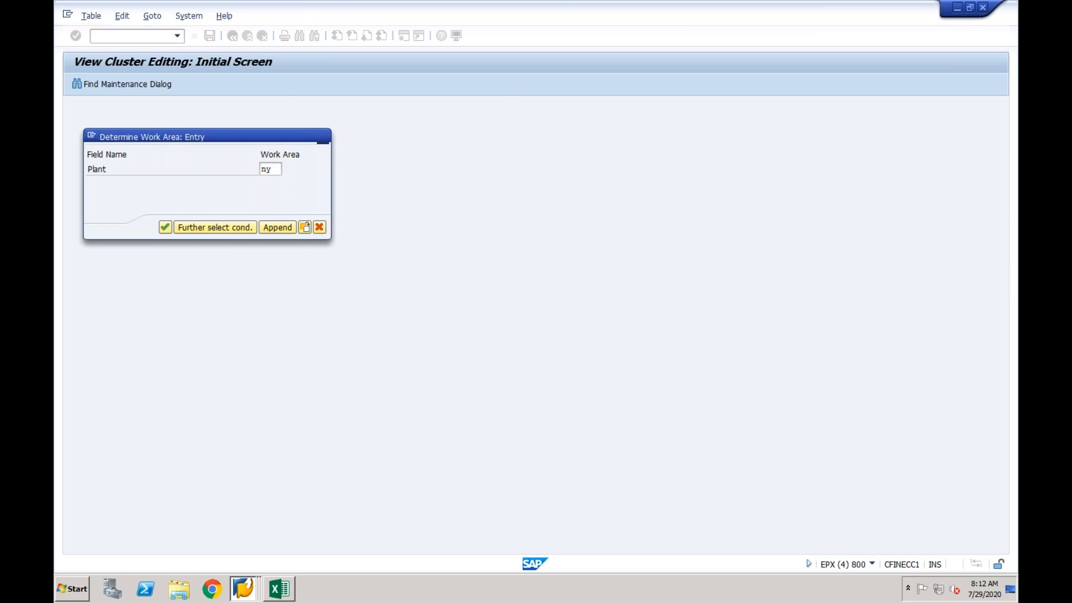
Step: Create a new storage location NY01 with the description NY01 for plant NY
{"action": "left_click", "coordinate": [116, 85]}
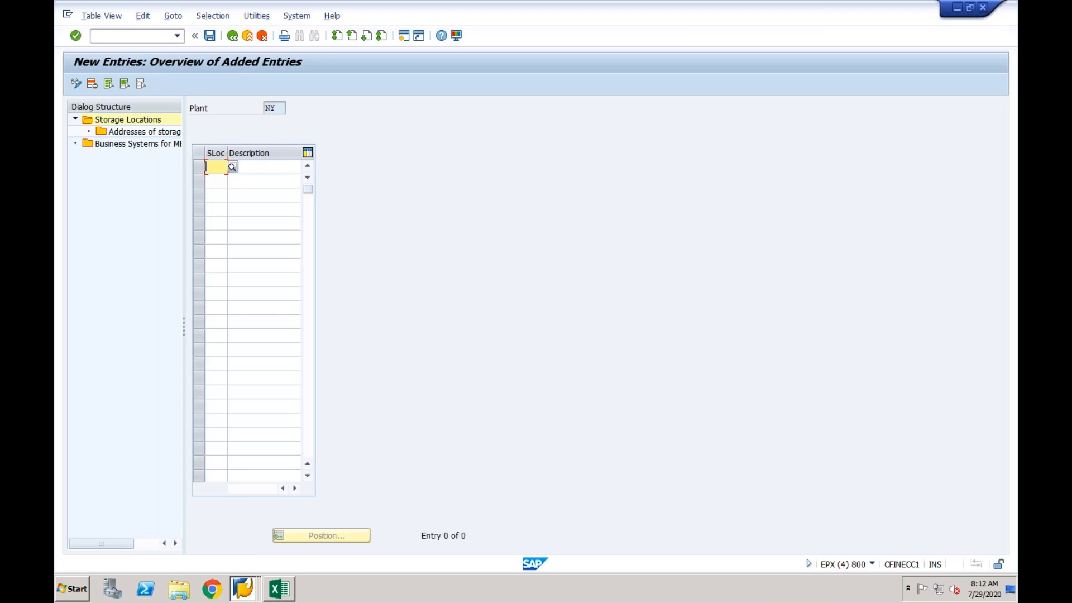
{"action": "type", "text": "NY01"}
{"action": "key", "text": "Tab"}
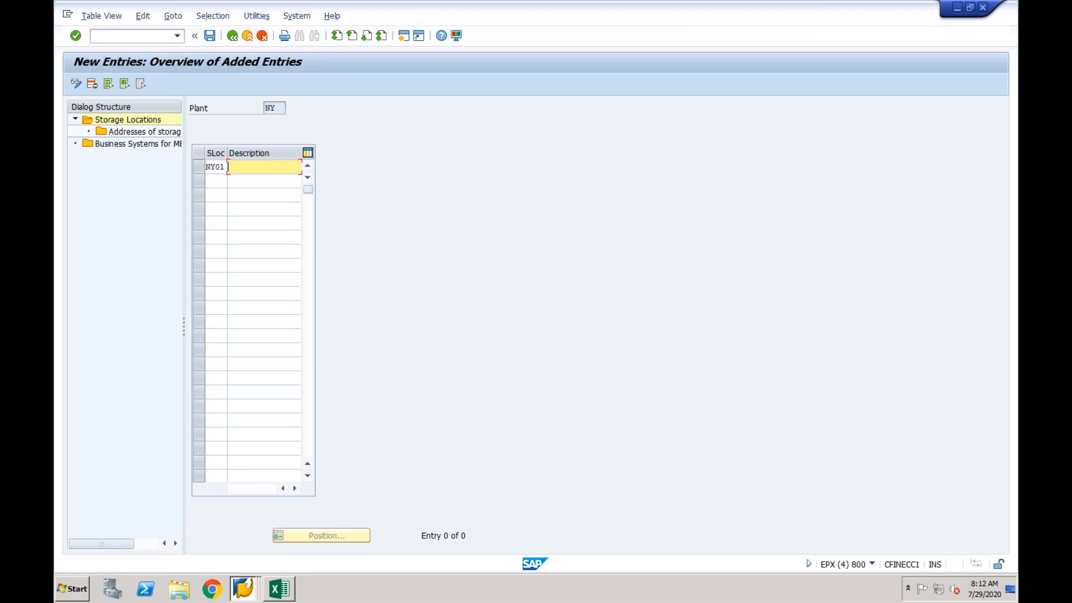
{"action": "type", "text": "NY01"}
{"action": "key", "text": "Return"}
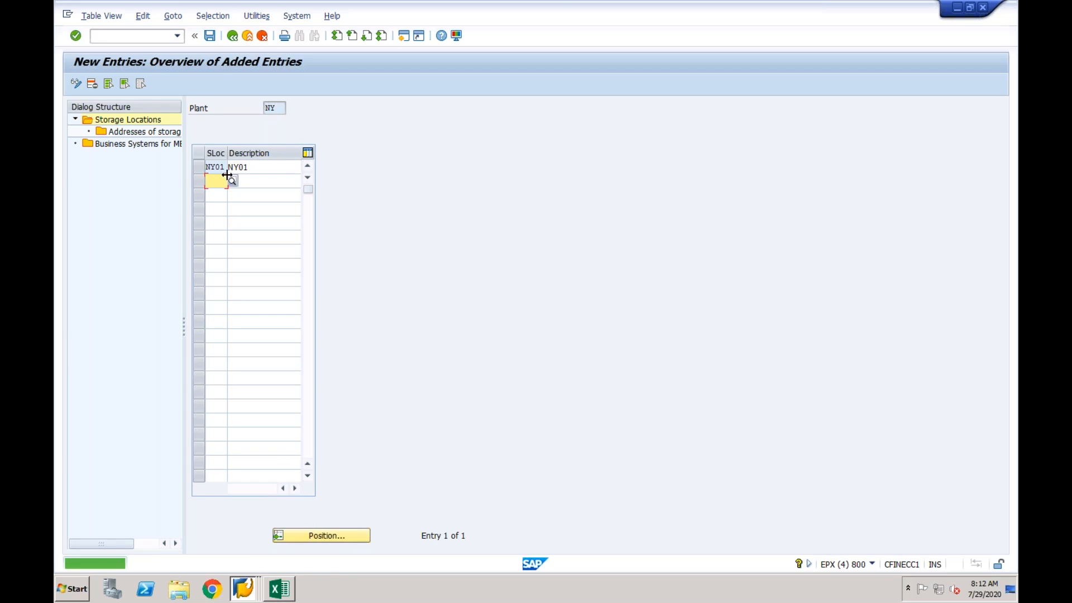
Step: Save storage location NY01 under the proposed customizing request and return to the IMG structure
{"action": "left_click", "coordinate": [209, 35]}
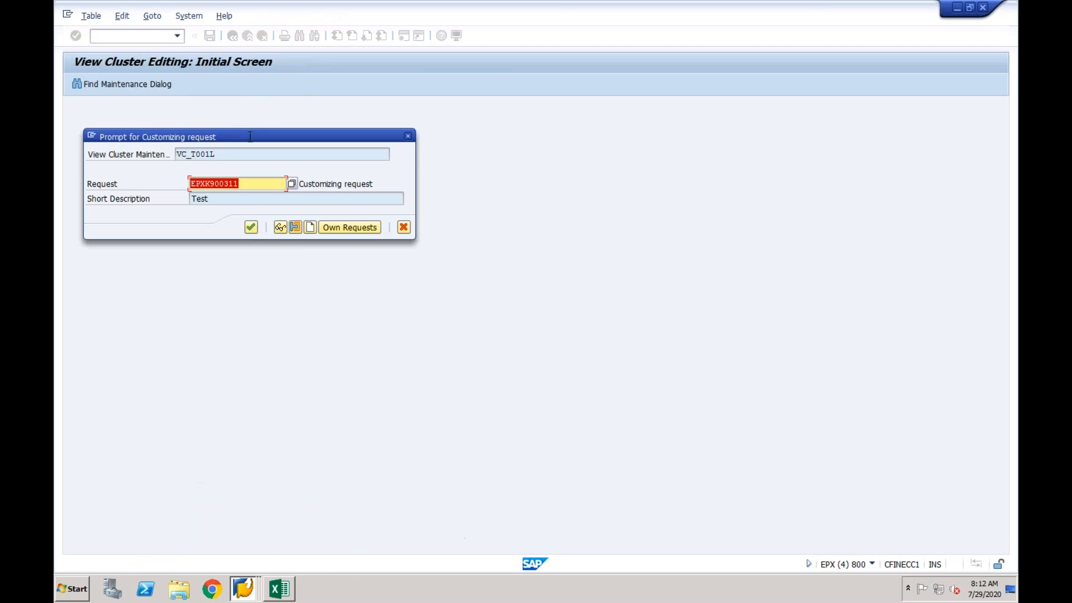
{"action": "key", "text": "Return"}
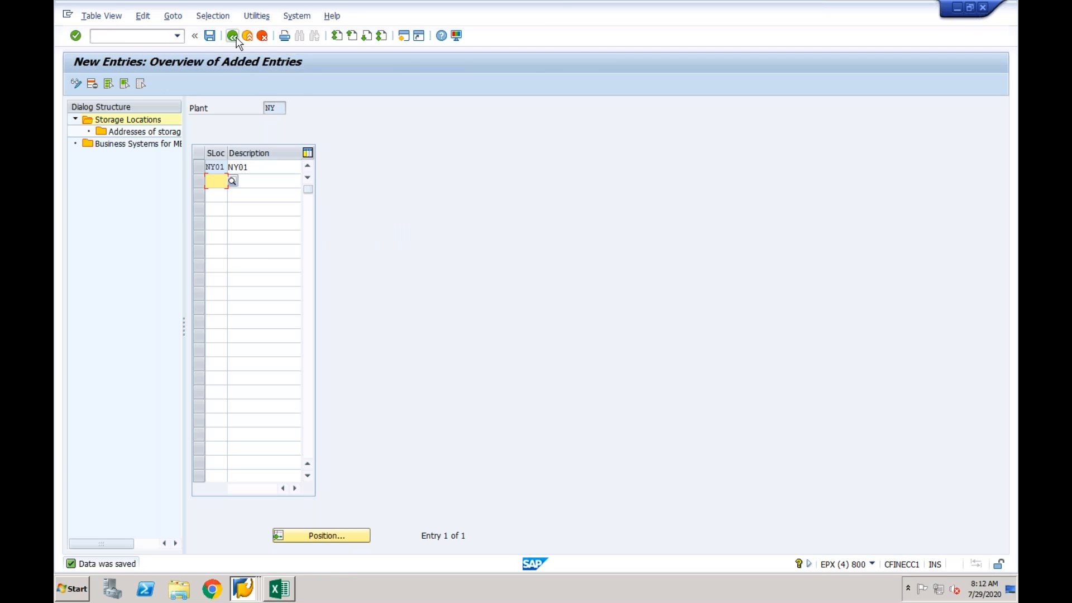
{"action": "left_click", "coordinate": [234, 36]}
{"action": "left_click", "coordinate": [232, 36]}
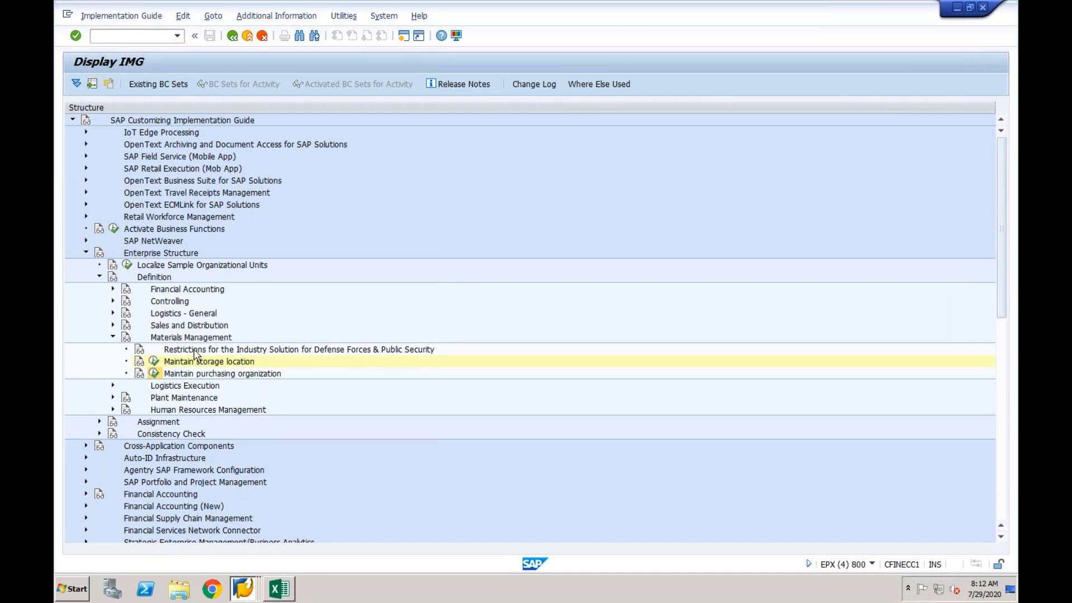
Step: Create a new purchasing organization CF01 with the description CF01 through the Maintain purchasing organization activity
{"action": "left_click", "coordinate": [154, 373]}
{"action": "left_click", "coordinate": [123, 86]}
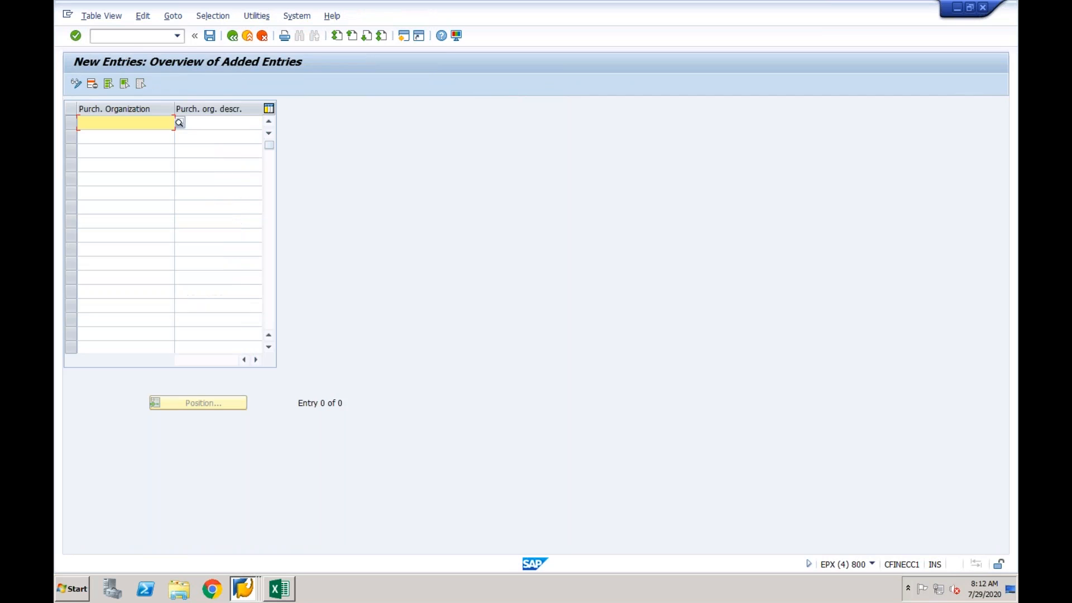
{"action": "type", "text": "CF01"}
{"action": "key", "text": "Tab"}
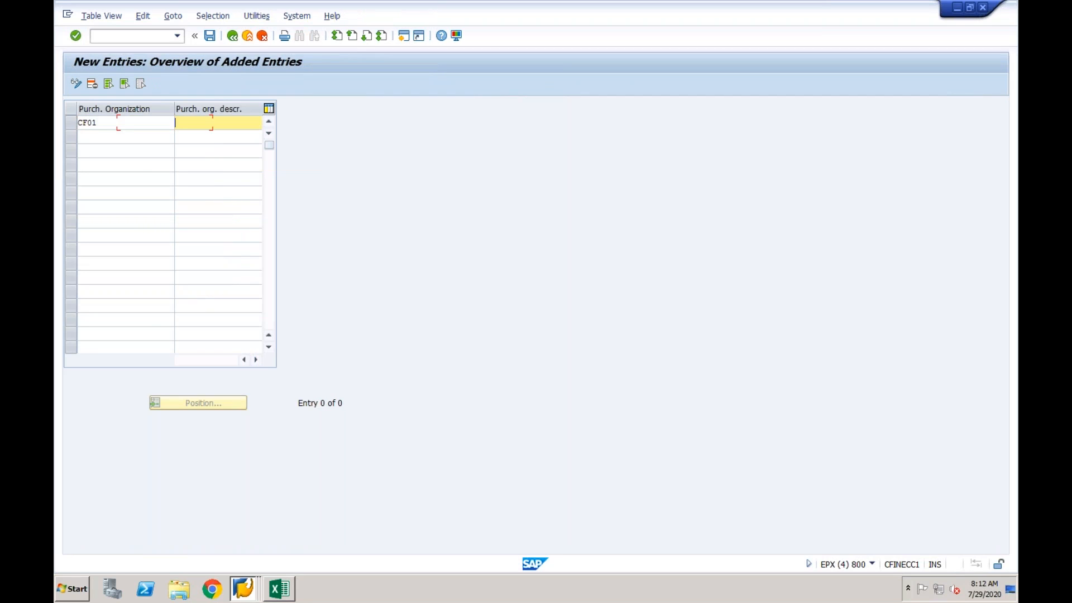
{"action": "type", "text": "CF01"}
{"action": "key", "text": "Return"}
Step: Save purchasing organization CF01 under the proposed customizing request and return to the IMG structure
{"action": "left_click", "coordinate": [210, 36]}
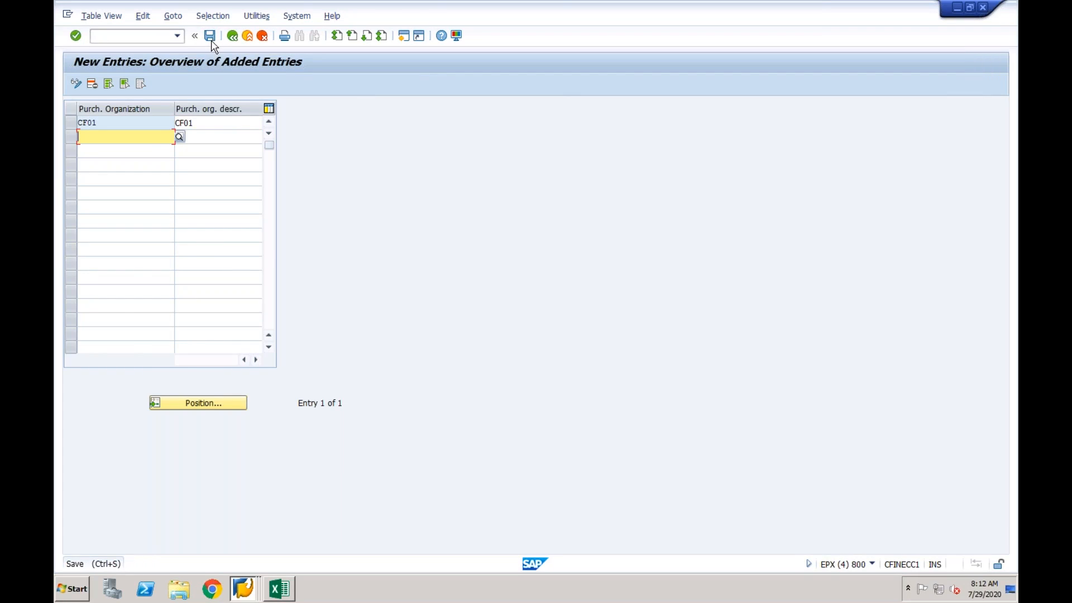
{"action": "left_click", "coordinate": [252, 228]}
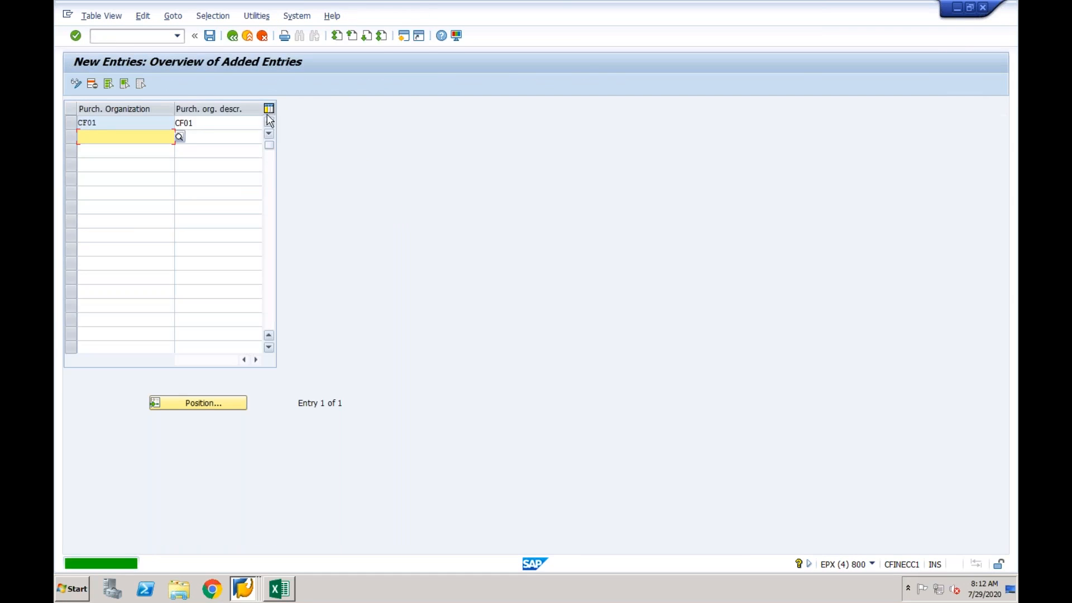
{"action": "left_click", "coordinate": [233, 37]}
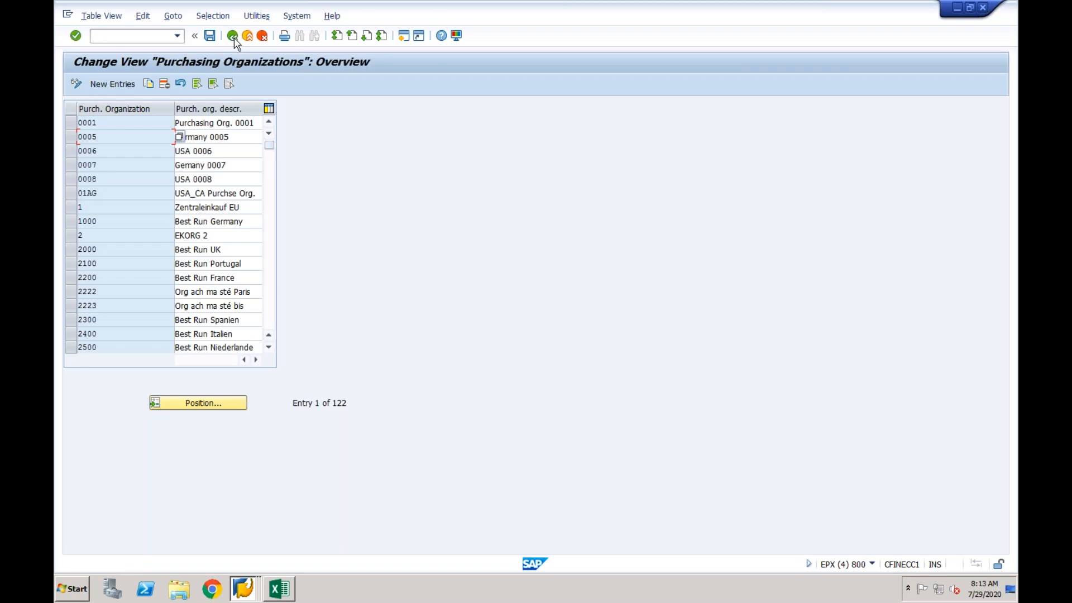
{"action": "left_click", "coordinate": [232, 37]}
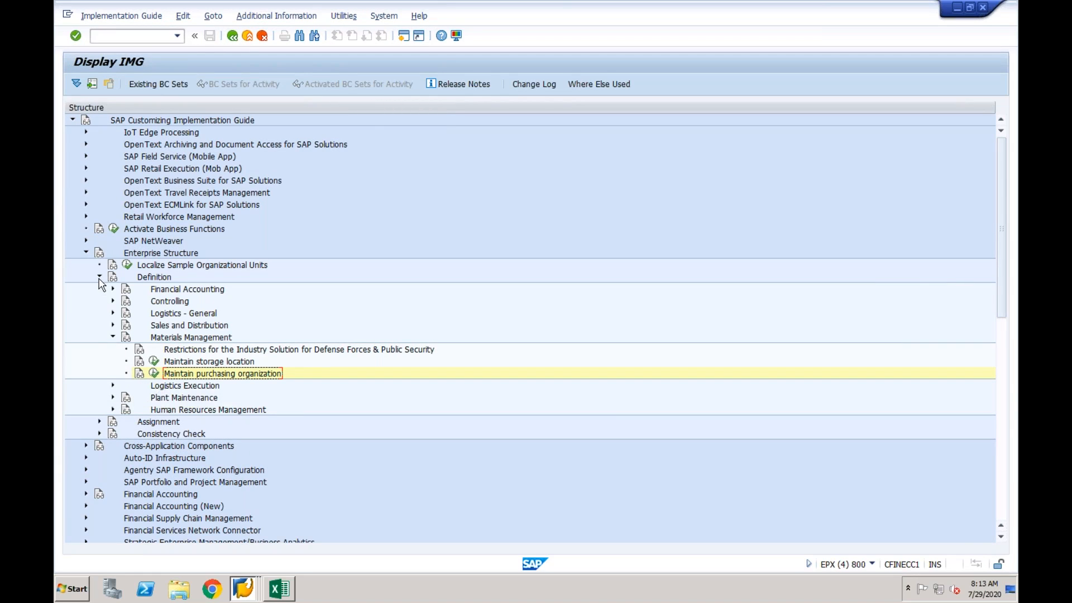
Step: Open the Define shipping point activity under Enterprise Structure, Definition, Logistics Execution
{"action": "left_click", "coordinate": [112, 337]}
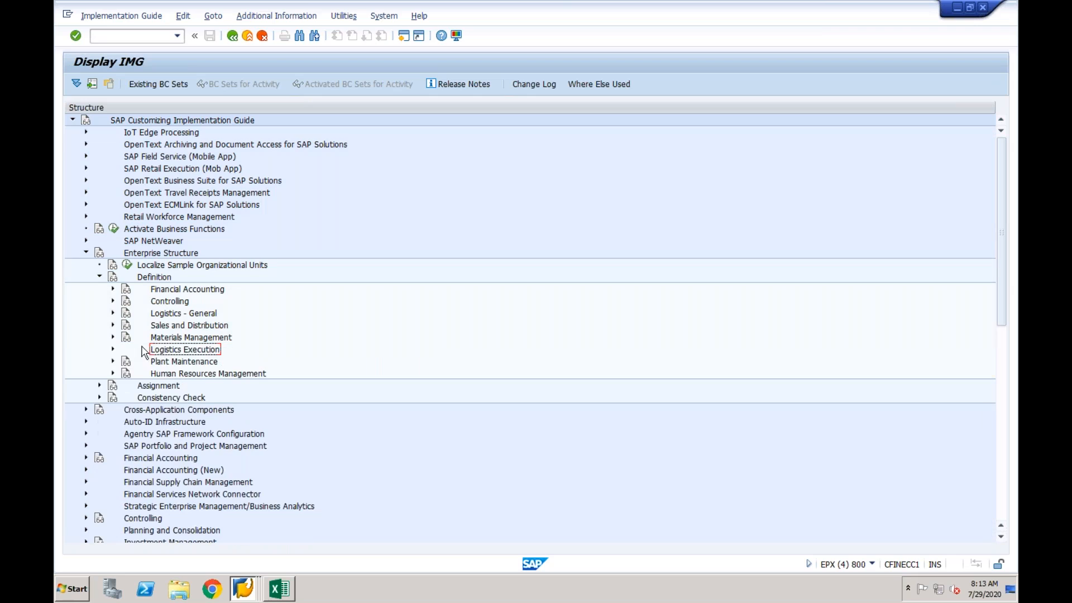
{"action": "left_click", "coordinate": [113, 350]}
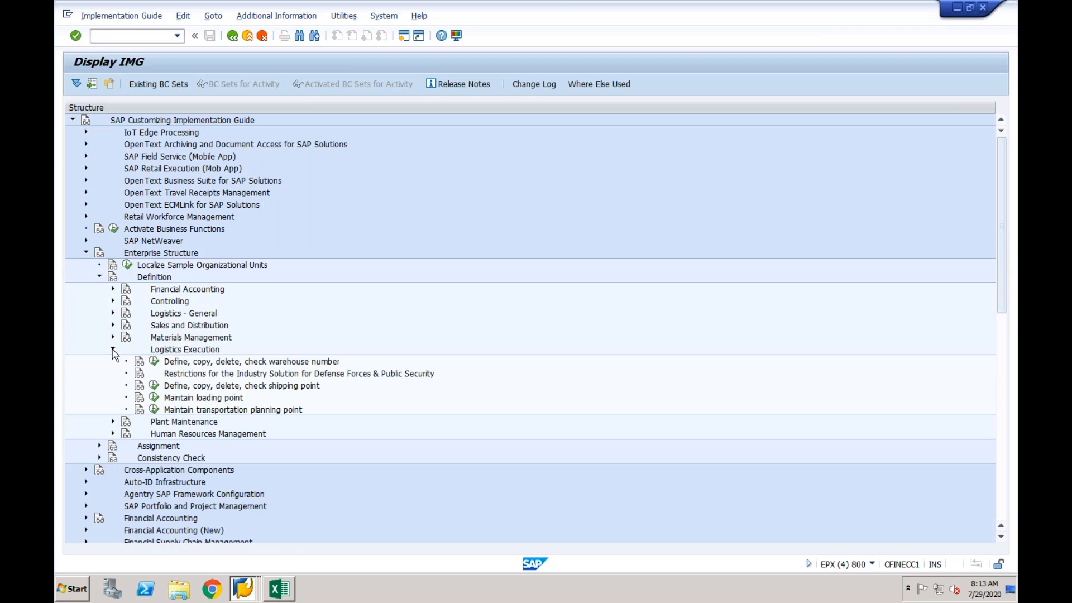
{"action": "left_click", "coordinate": [211, 386]}
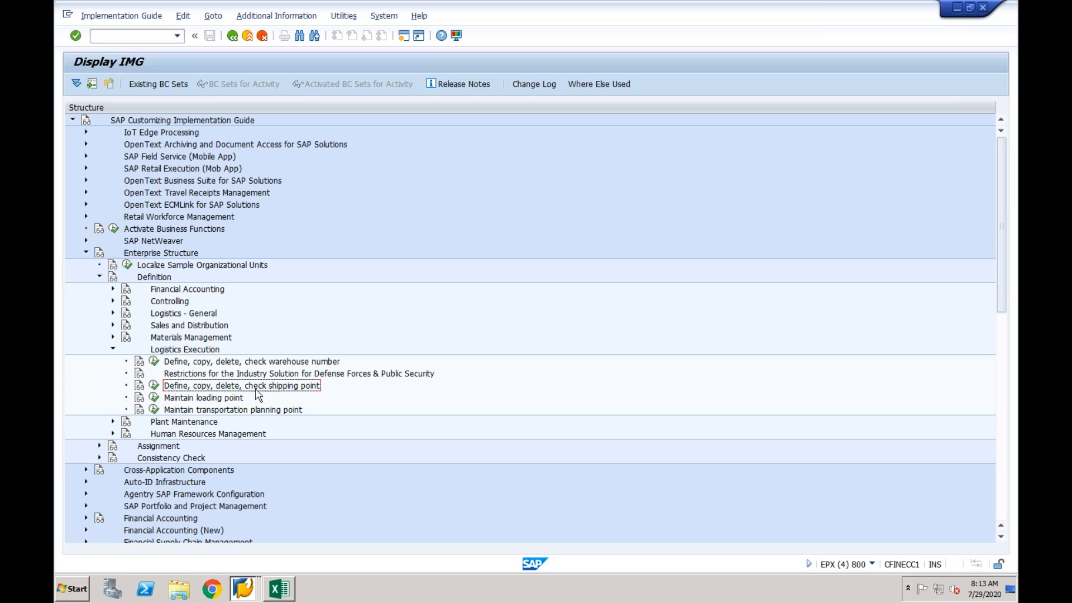
{"action": "left_click", "coordinate": [154, 385]}
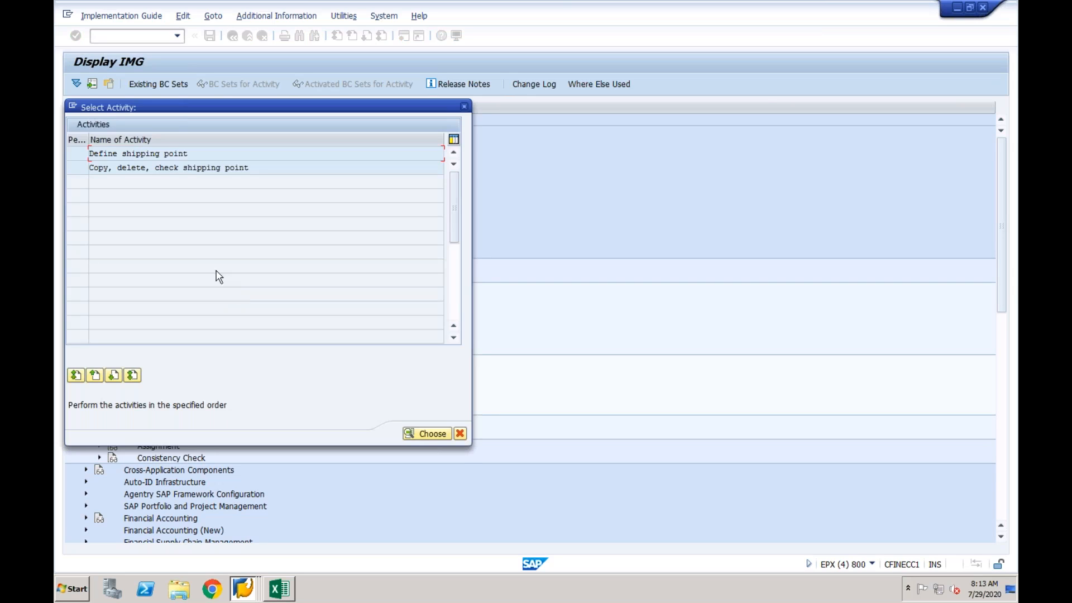
{"action": "double_click", "coordinate": [168, 154]}
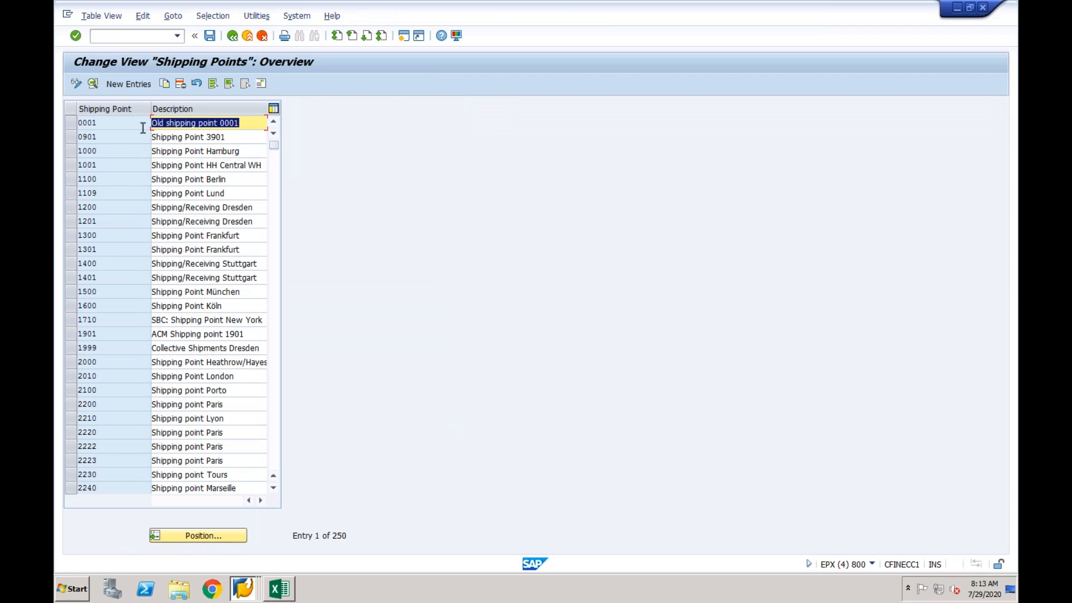
Step: Create a new shipping point CF01 with the description CF01
{"action": "left_click", "coordinate": [130, 84]}
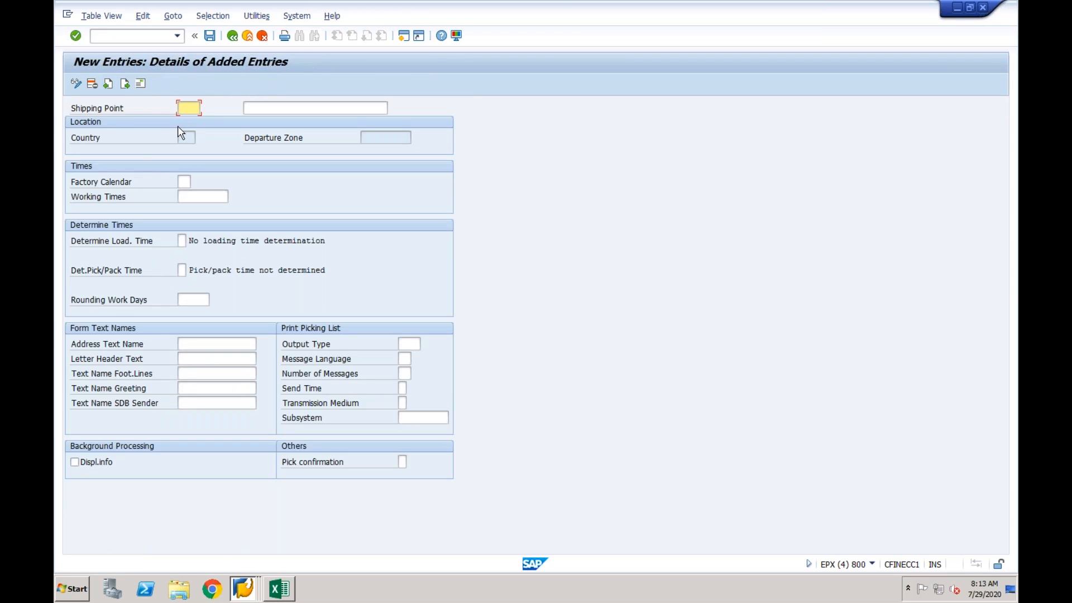
{"action": "type", "text": "CF01"}
{"action": "key", "text": "Tab"}
{"action": "type", "text": "CF01"}
{"action": "key", "text": "Return"}
Step: Save shipping point CF01 with address country US under the proposed customizing request and return to the IMG structure
{"action": "left_click", "coordinate": [210, 37]}
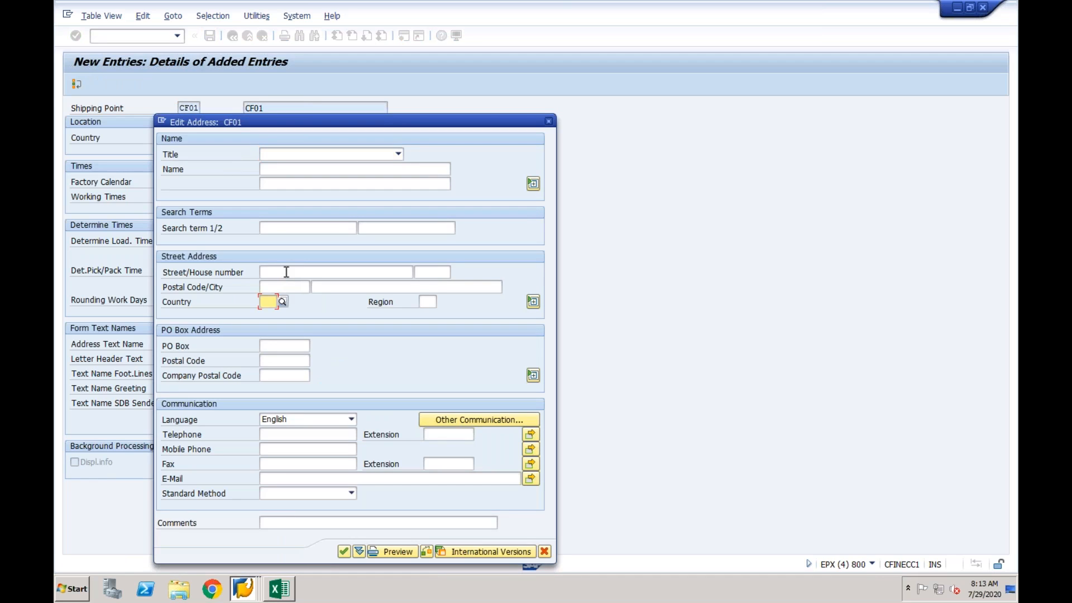
{"action": "type", "text": "US"}
{"action": "key", "text": "Return"}
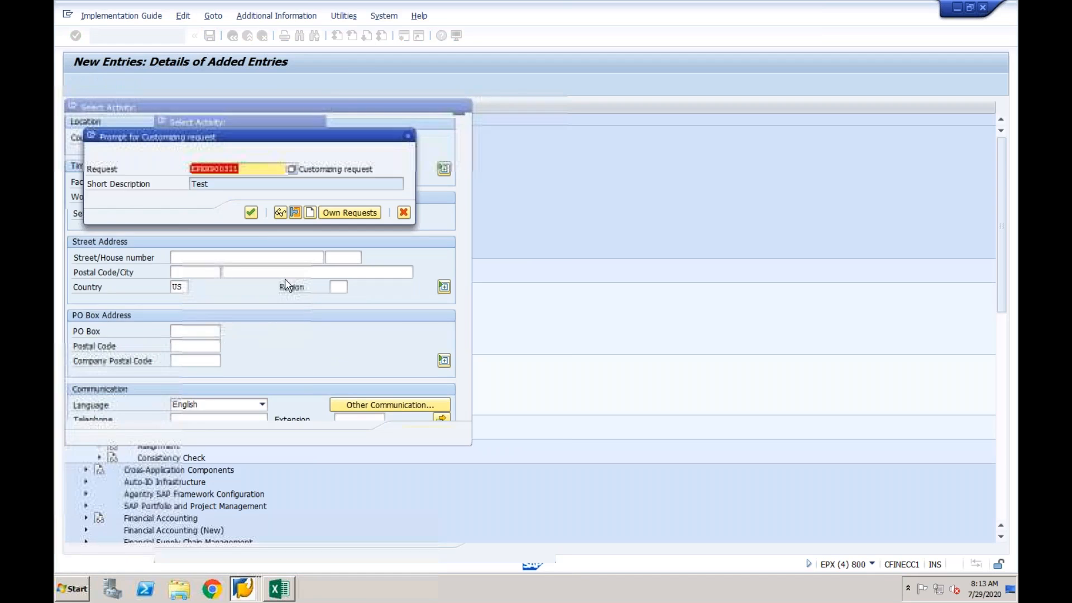
{"action": "left_click", "coordinate": [251, 213]}
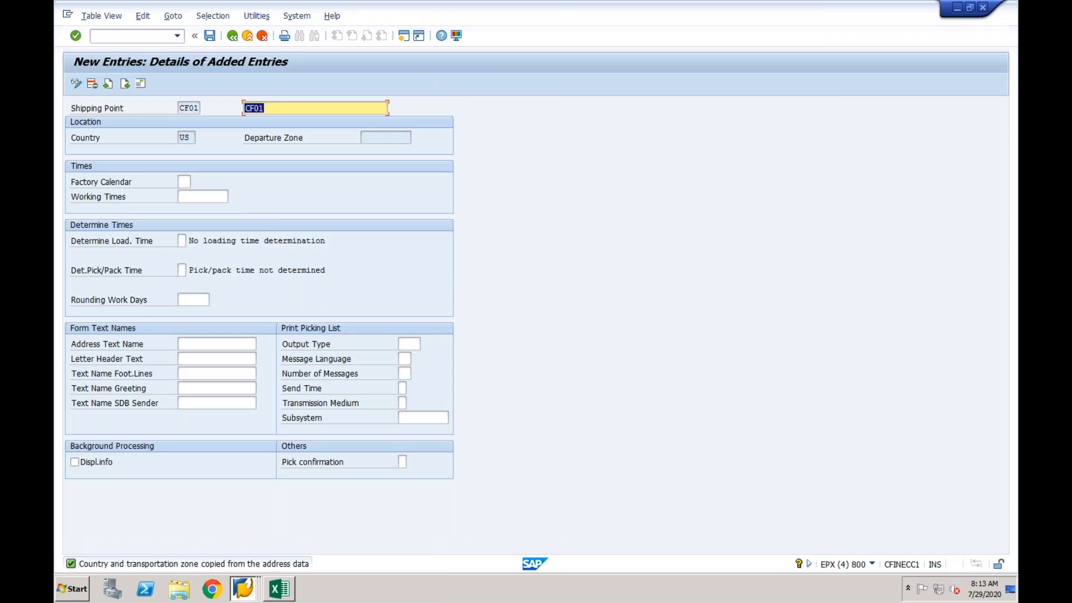
{"action": "left_click", "coordinate": [233, 38]}
{"action": "left_click", "coordinate": [234, 37]}
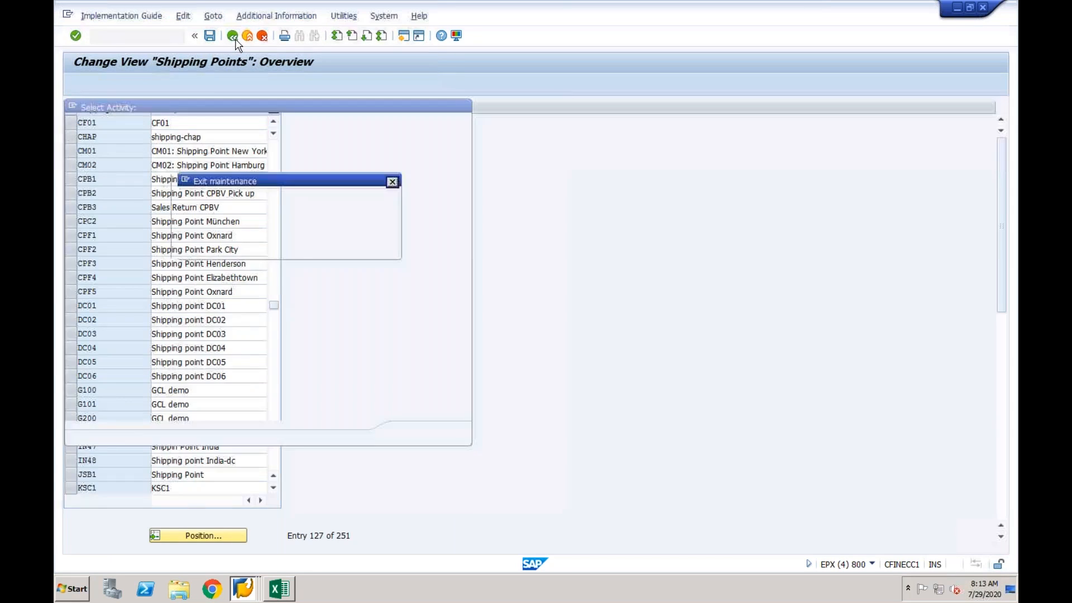
{"action": "left_click", "coordinate": [237, 241]}
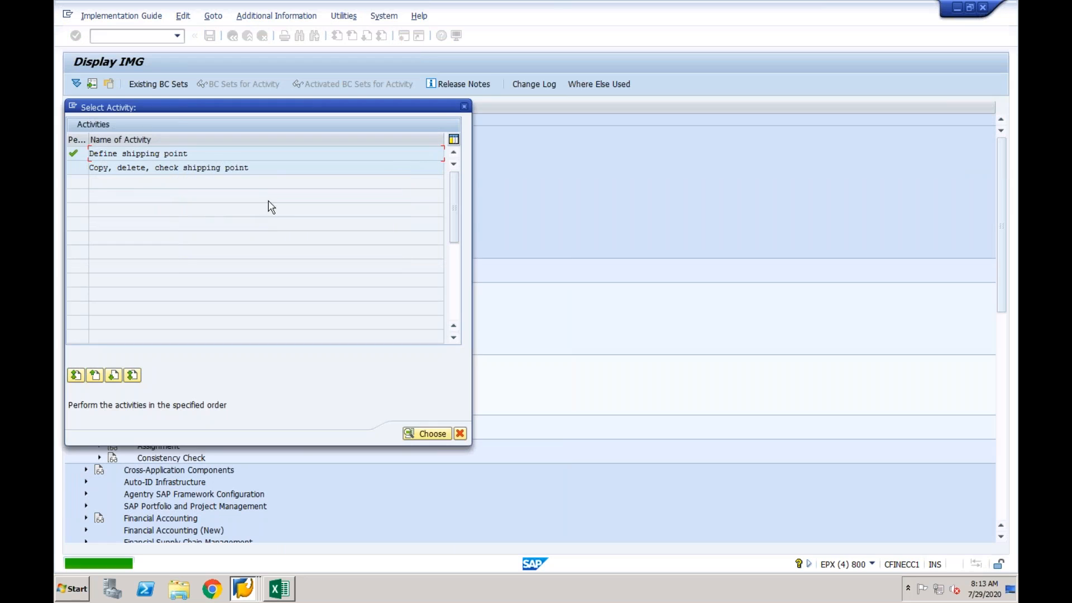
{"action": "left_click", "coordinate": [464, 106]}
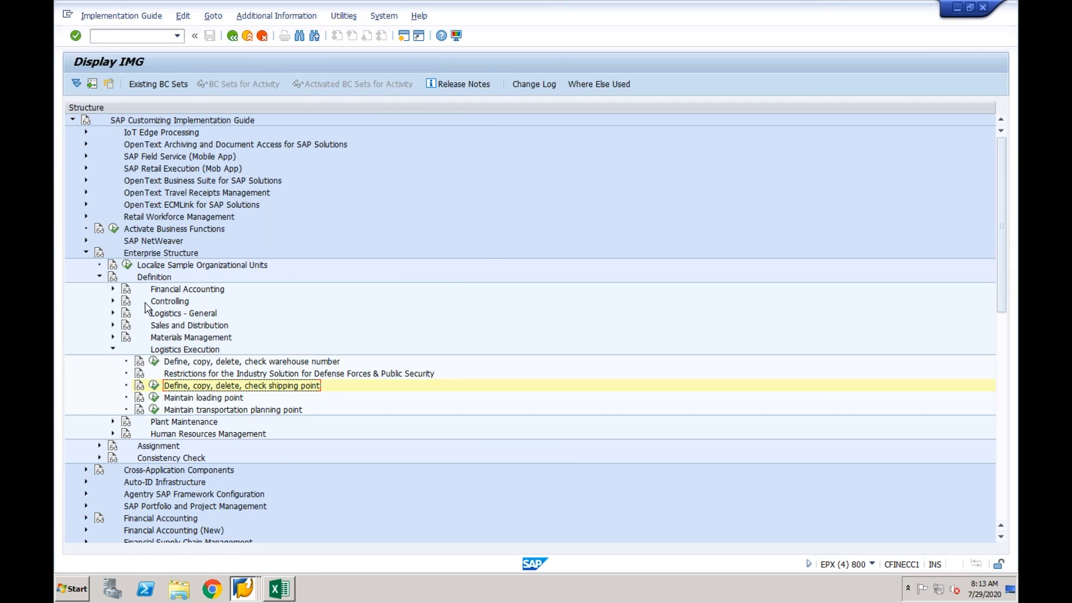
Step: Open the Assign plant to company code activity under Enterprise Structure, Assignment, Logistics - General
{"action": "left_click", "coordinate": [99, 277]}
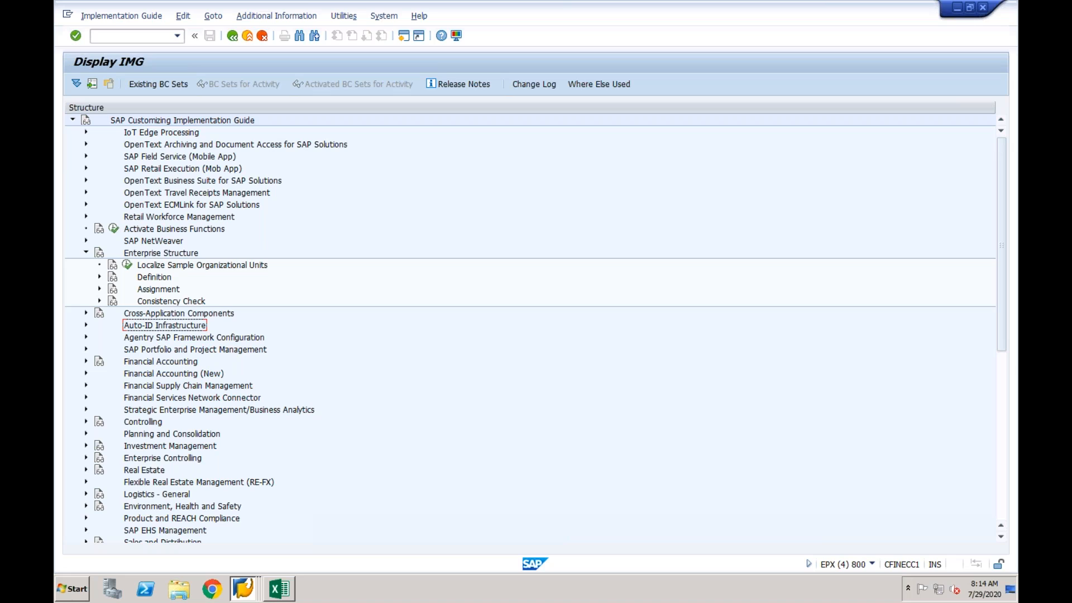
{"action": "left_click", "coordinate": [100, 290]}
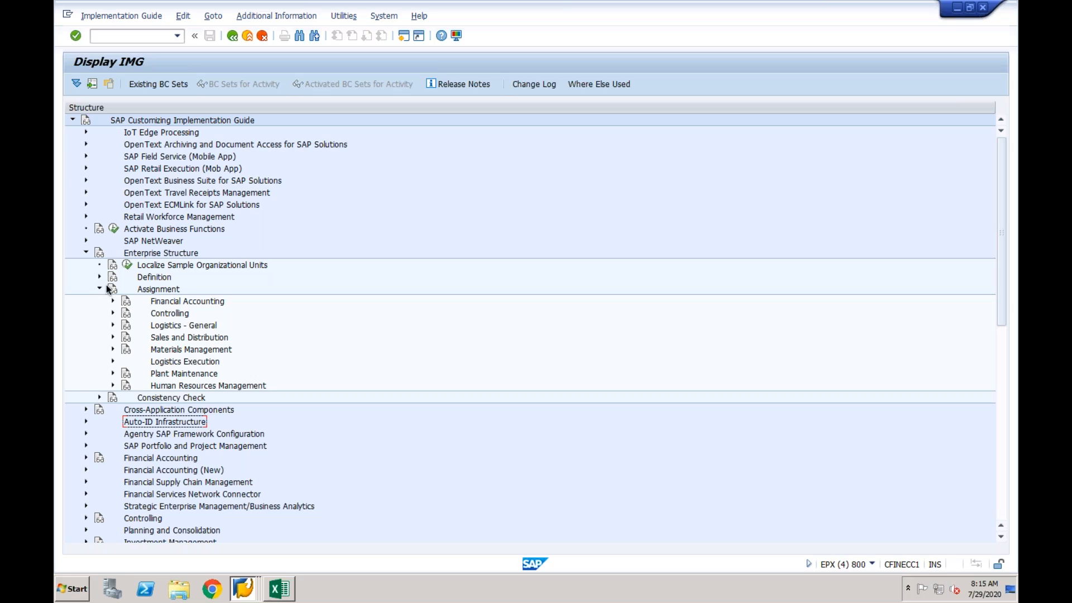
{"action": "left_click", "coordinate": [163, 322]}
{"action": "left_click", "coordinate": [161, 326]}
{"action": "left_click", "coordinate": [113, 326]}
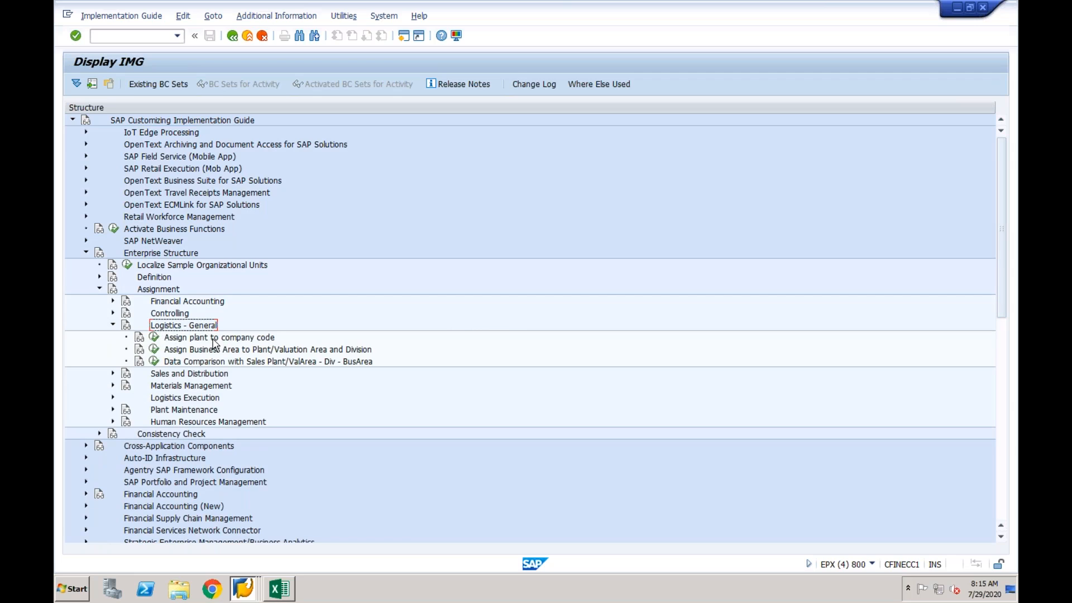
{"action": "left_click", "coordinate": [154, 338]}
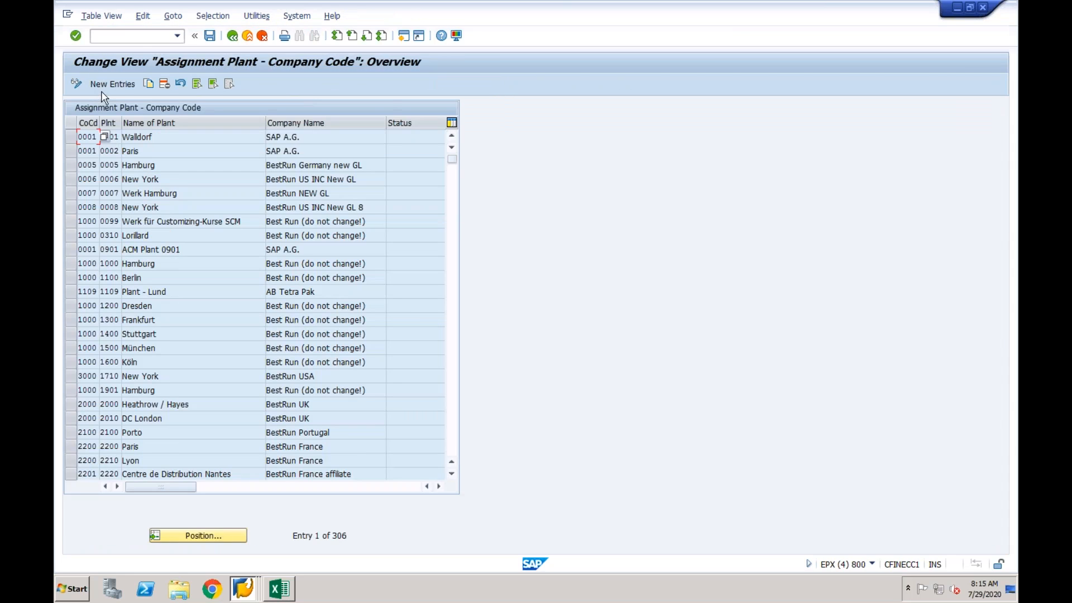
Step: Add new entries assigning plants NY and WA to company code CF01 and acknowledge the country messages
{"action": "left_click", "coordinate": [108, 85]}
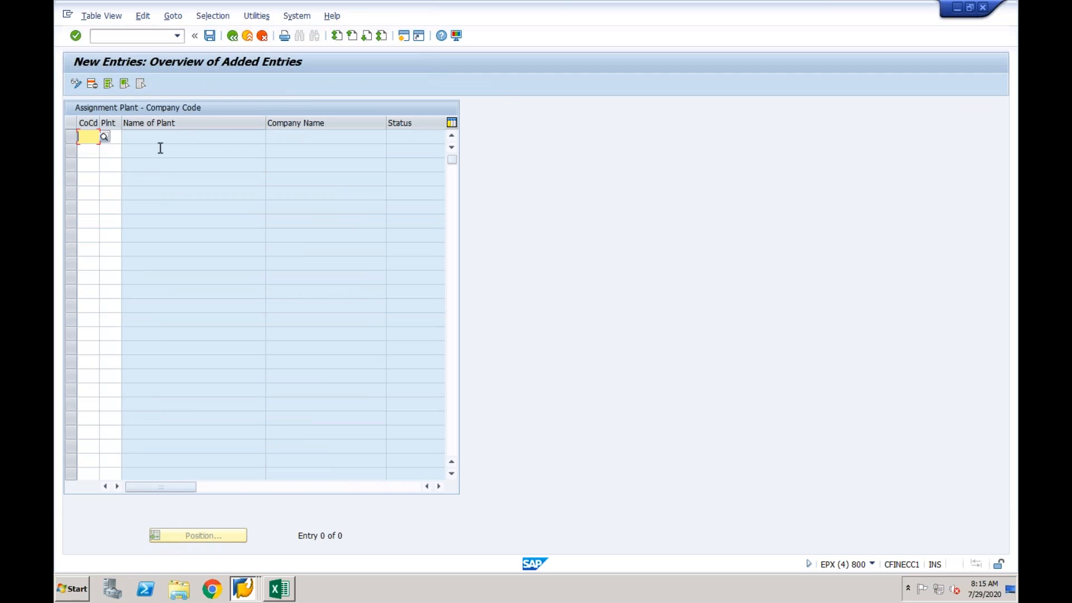
{"action": "type", "text": "NY"}
{"action": "key", "text": "Tab"}
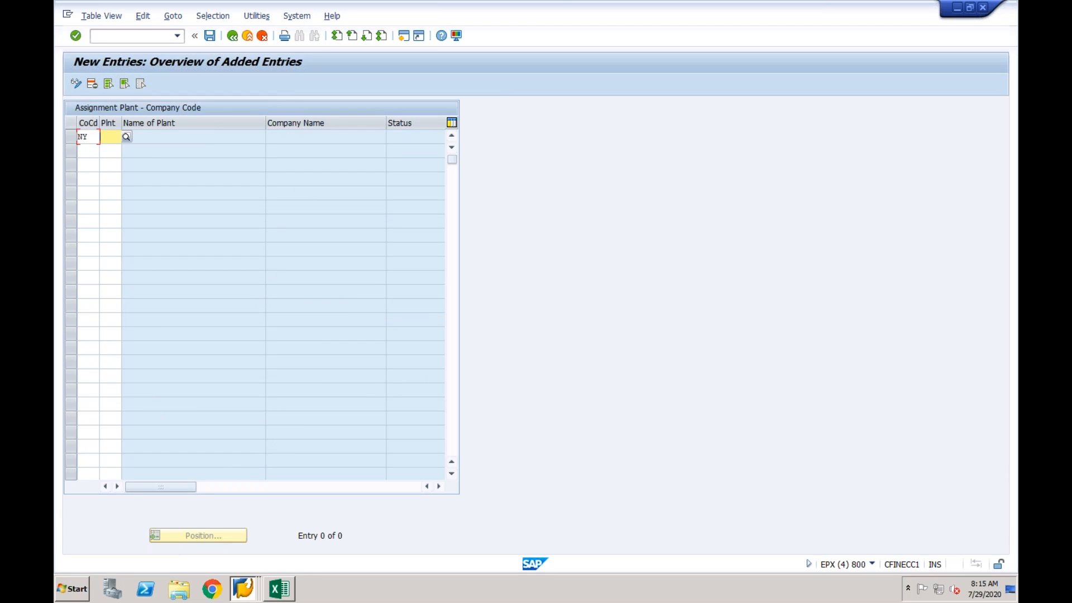
{"action": "key", "text": "shift+Tab"}
{"action": "type", "text": "CF01"}
{"action": "key", "text": "Tab"}
{"action": "type", "text": "NY"}
{"action": "key", "text": "Tab"}
{"action": "type", "text": "CF01"}
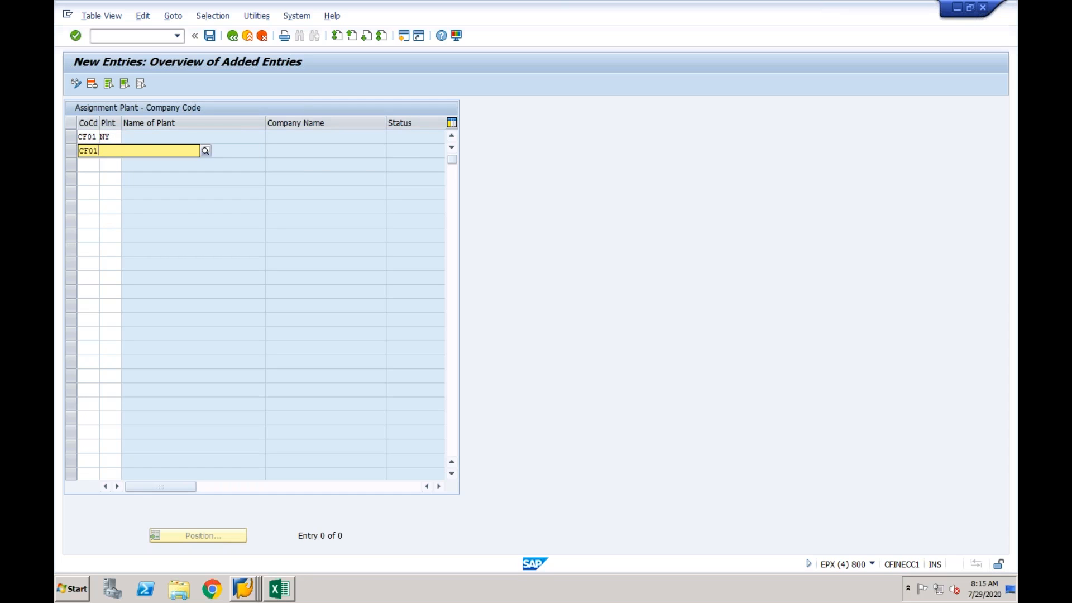
{"action": "key", "text": "Tab"}
{"action": "type", "text": "WA"}
{"action": "key", "text": "Return"}
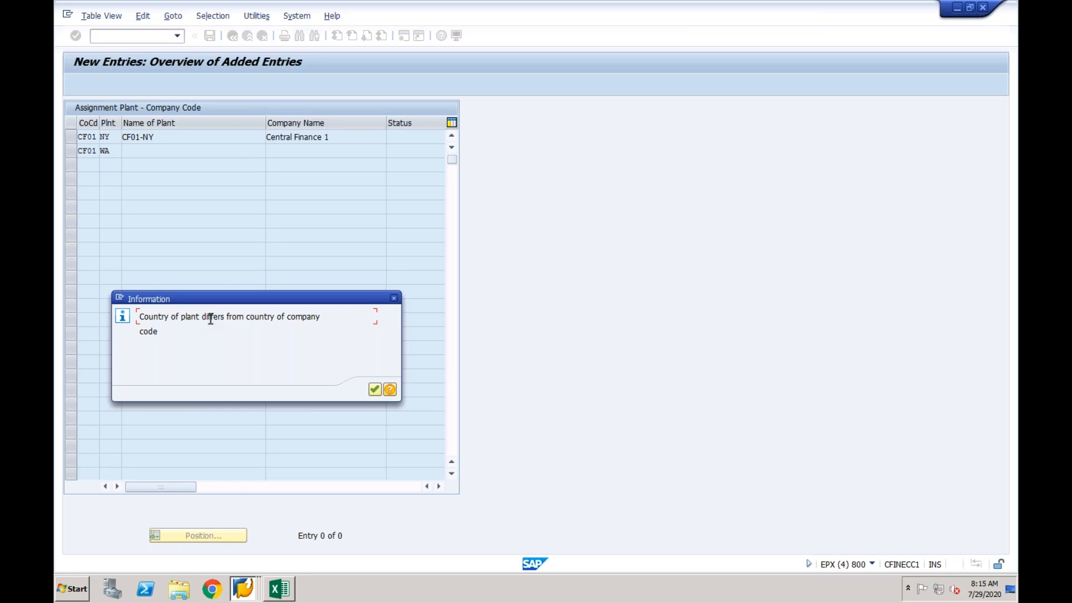
{"action": "left_click", "coordinate": [376, 390]}
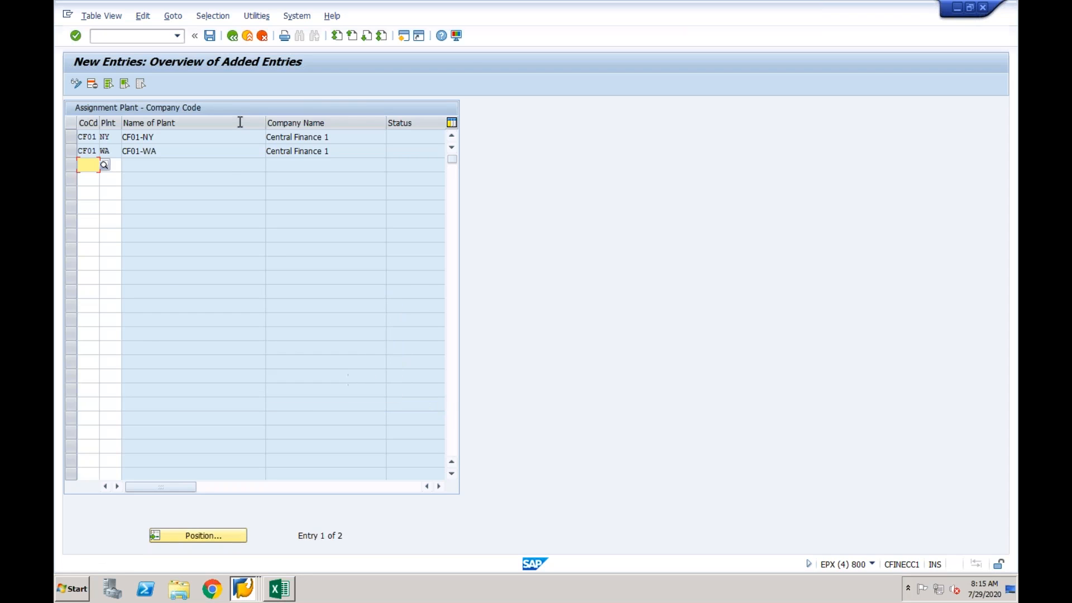
Step: Save the plant assignments under the proposed customizing request and return to the IMG structure
{"action": "left_click", "coordinate": [210, 36]}
{"action": "left_click", "coordinate": [260, 199]}
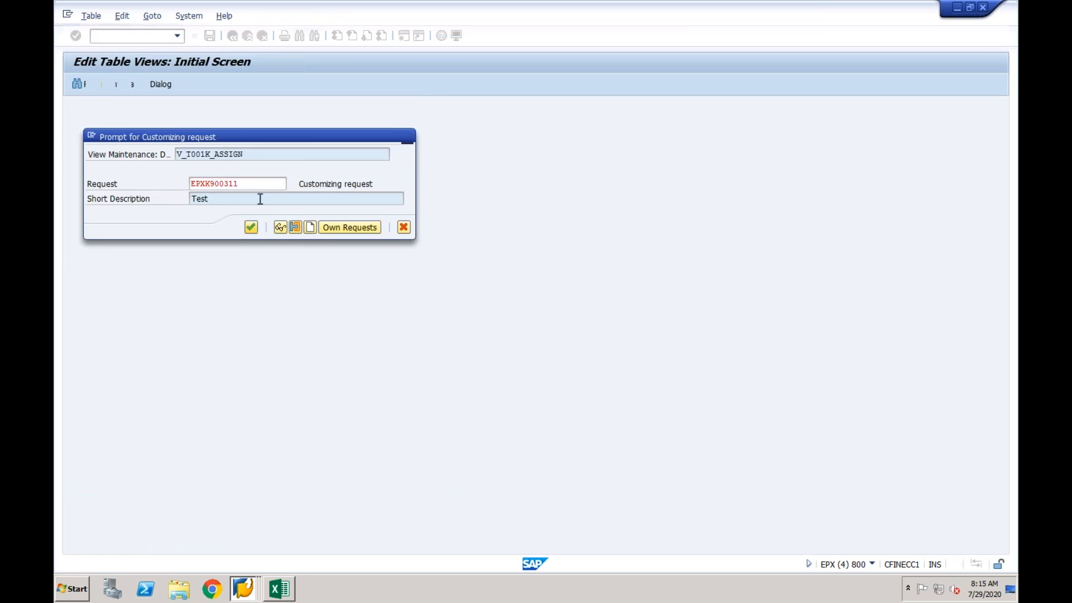
{"action": "key", "text": "Return"}
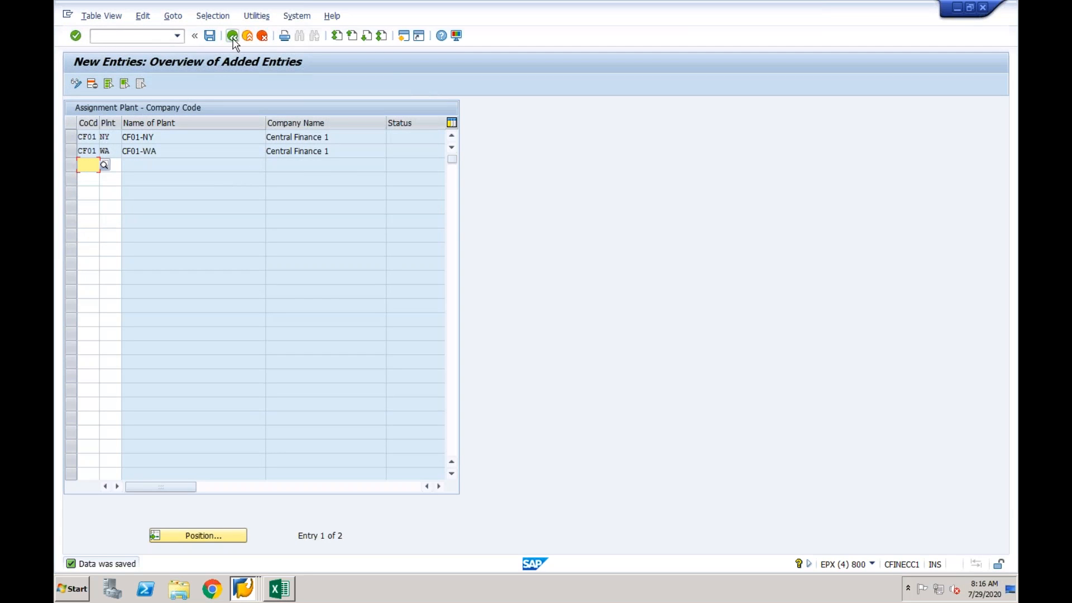
{"action": "left_click", "coordinate": [117, 150]}
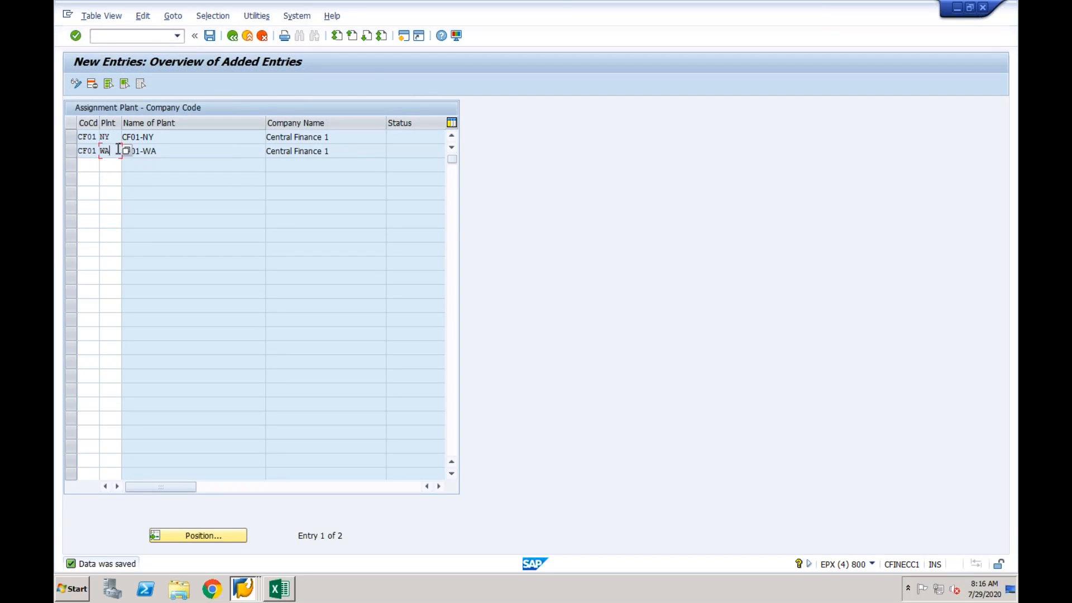
{"action": "left_click", "coordinate": [94, 151]}
{"action": "left_click", "coordinate": [232, 38]}
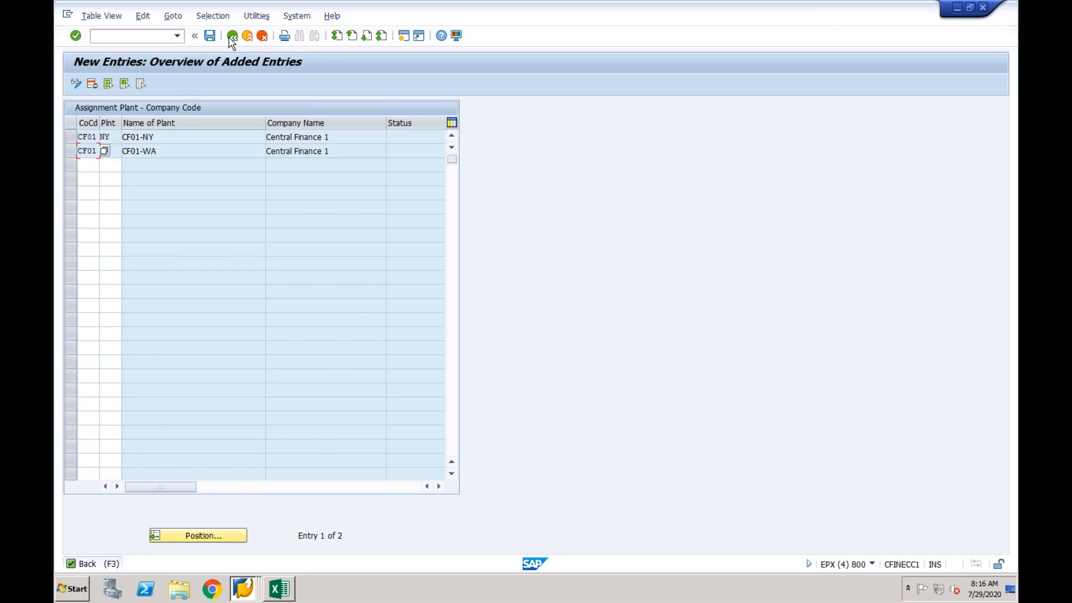
{"action": "left_click", "coordinate": [232, 38]}
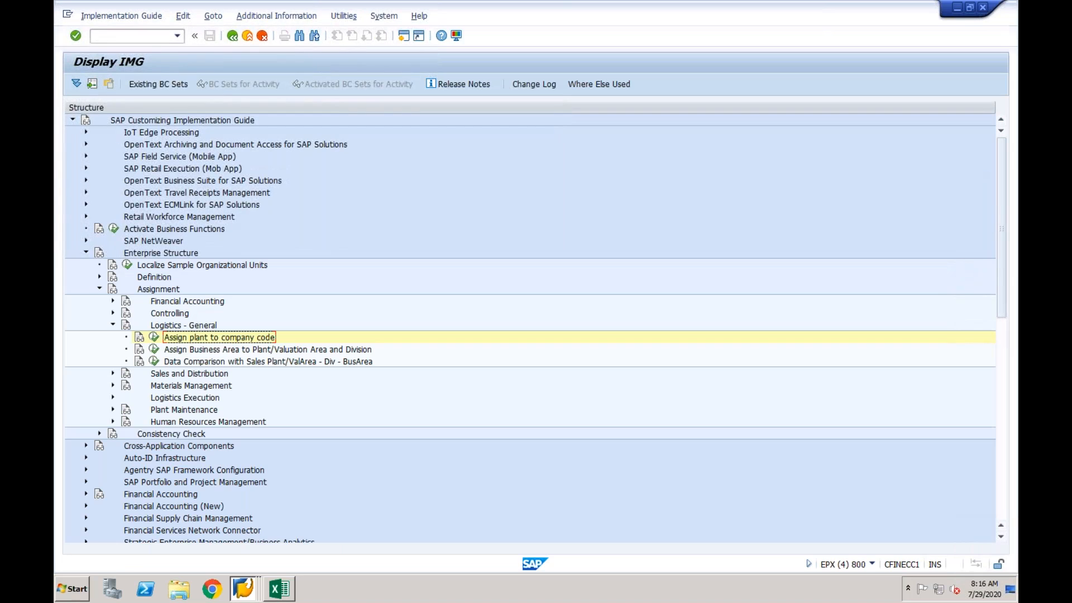
Step: Look up plant NY in the plant definitions under Enterprise Structure, Definition, Logistics - General
{"action": "left_click", "coordinate": [101, 279]}
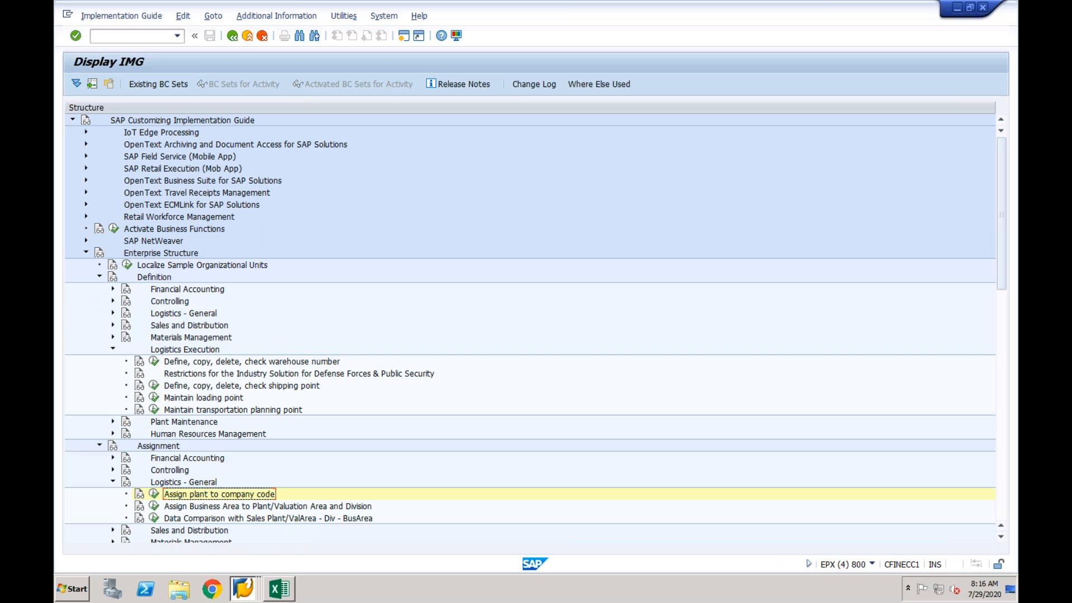
{"action": "left_click", "coordinate": [113, 313]}
{"action": "left_click", "coordinate": [154, 337]}
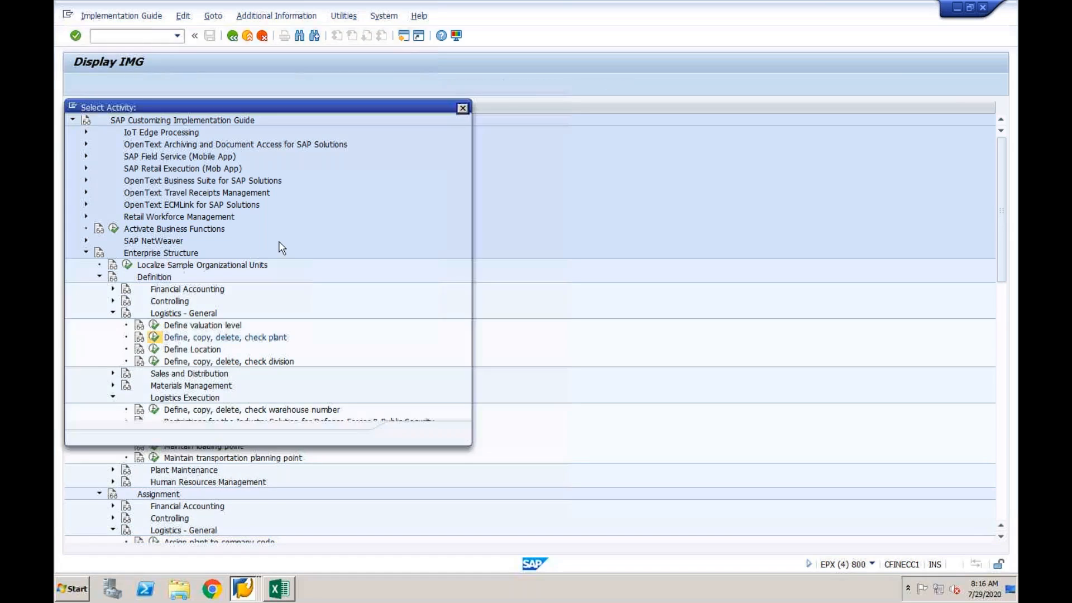
{"action": "double_click", "coordinate": [143, 154]}
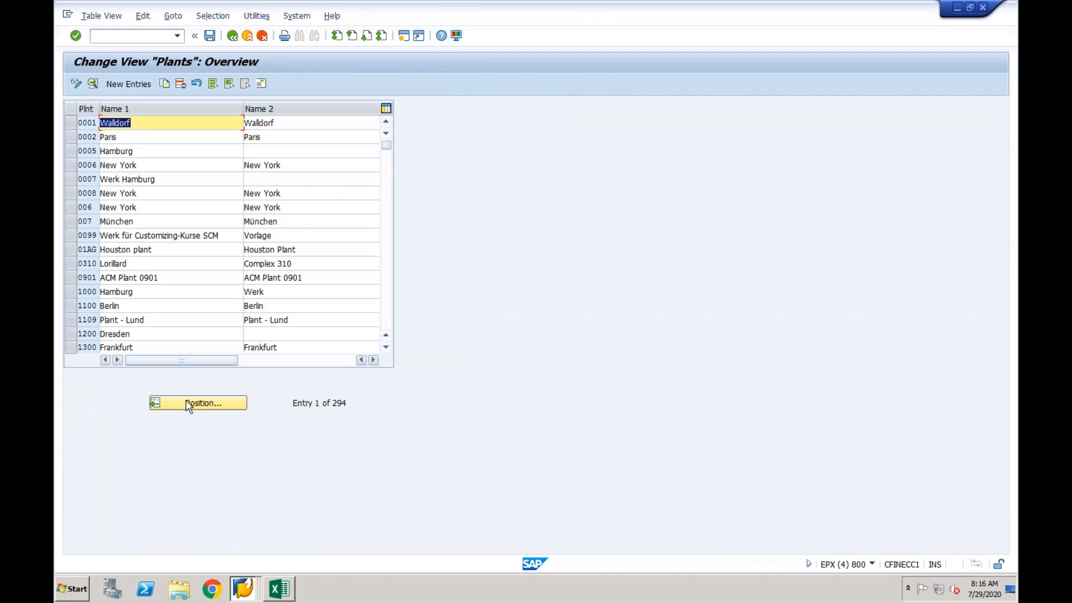
{"action": "left_click", "coordinate": [187, 405]}
{"action": "type", "text": "ny"}
{"action": "key", "text": "Return"}
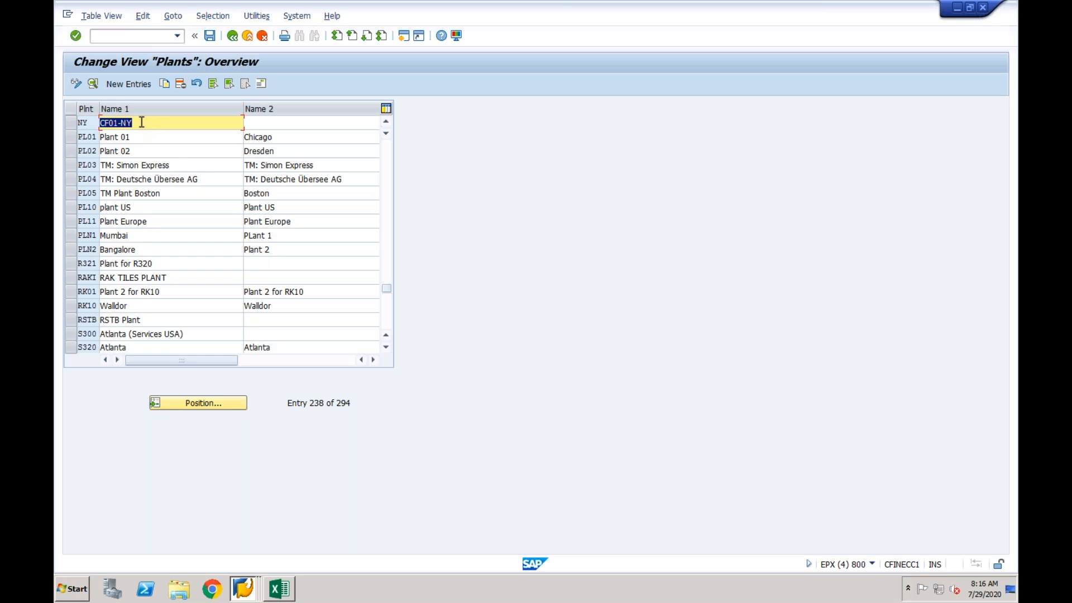
Step: Leave the plant overview by starting transaction SPRO and display the SAP Reference IMG
{"action": "left_click", "coordinate": [147, 37]}
{"action": "type", "text": "/n"}
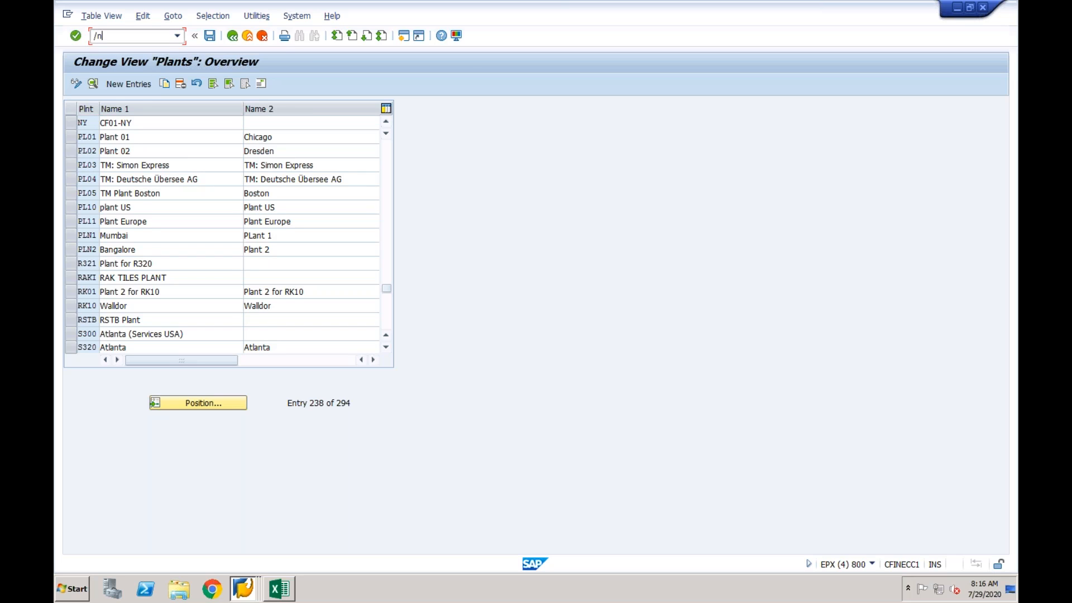
{"action": "type", "text": "spro"}
{"action": "key", "text": "Return"}
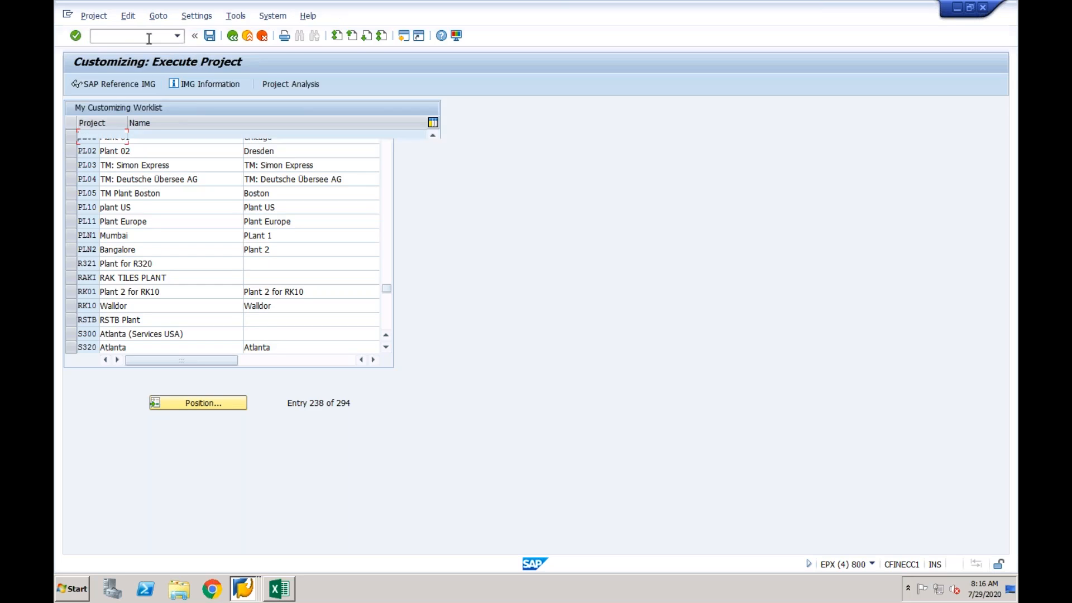
{"action": "left_click", "coordinate": [122, 82]}
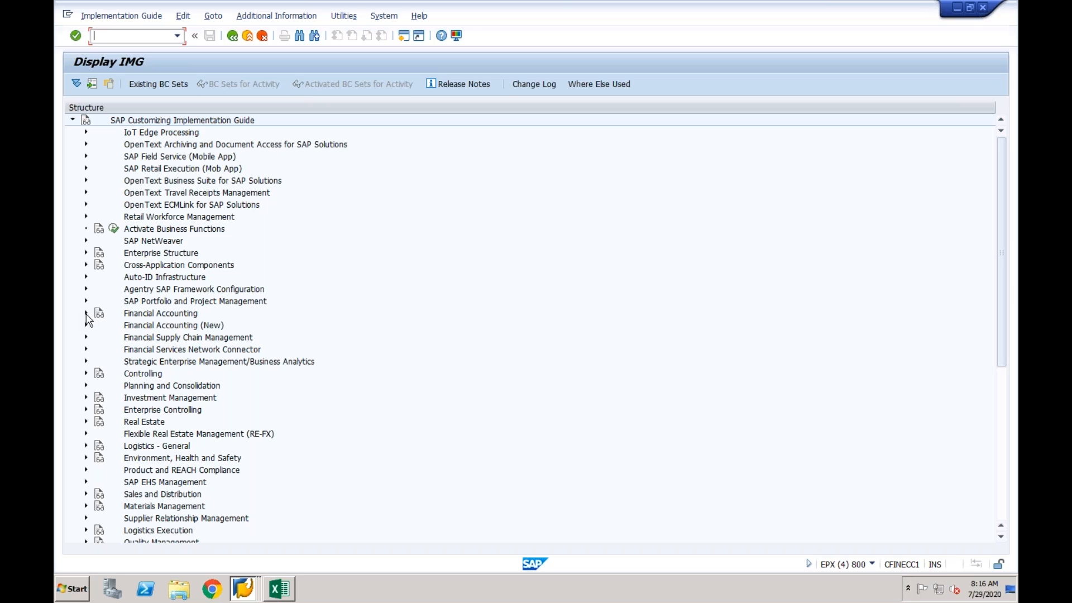
Step: Open the details of company code CF01 through Edit Company Code Data under Enterprise Structure, Definition, Financial Accounting
{"action": "left_click", "coordinate": [86, 254]}
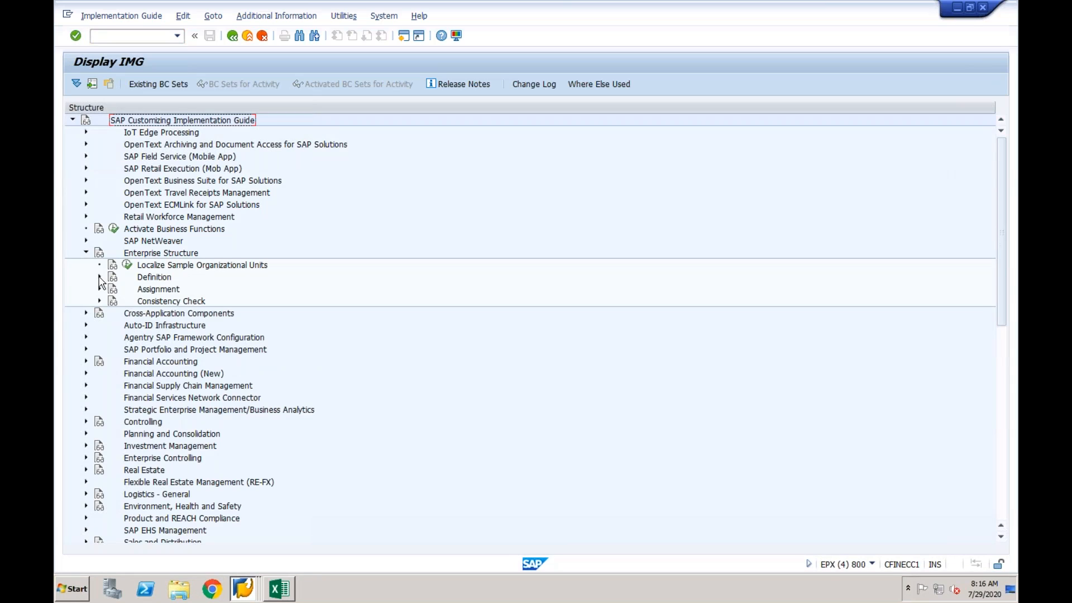
{"action": "left_click", "coordinate": [100, 278]}
{"action": "left_click", "coordinate": [113, 288]}
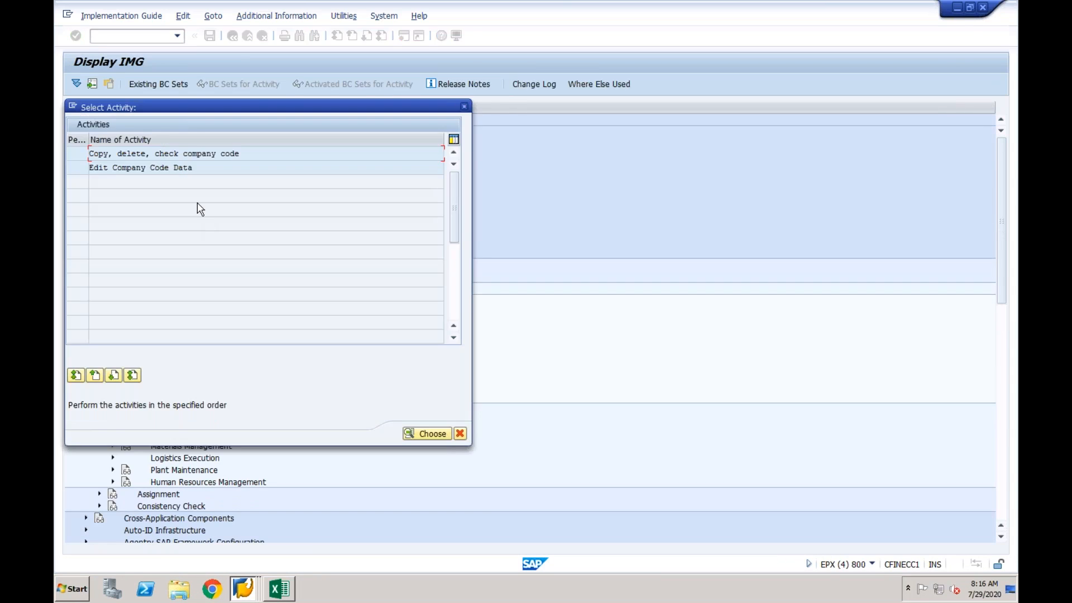
{"action": "double_click", "coordinate": [184, 175]}
{"action": "left_click", "coordinate": [201, 389]}
{"action": "type", "text": "cf01"}
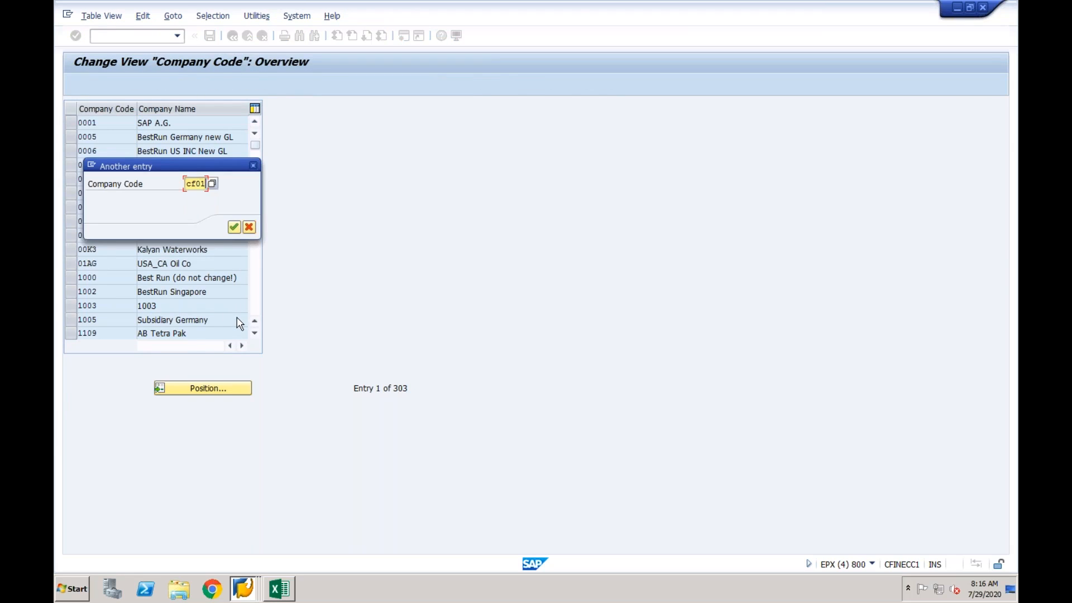
{"action": "key", "text": "Return"}
{"action": "double_click", "coordinate": [169, 127]}
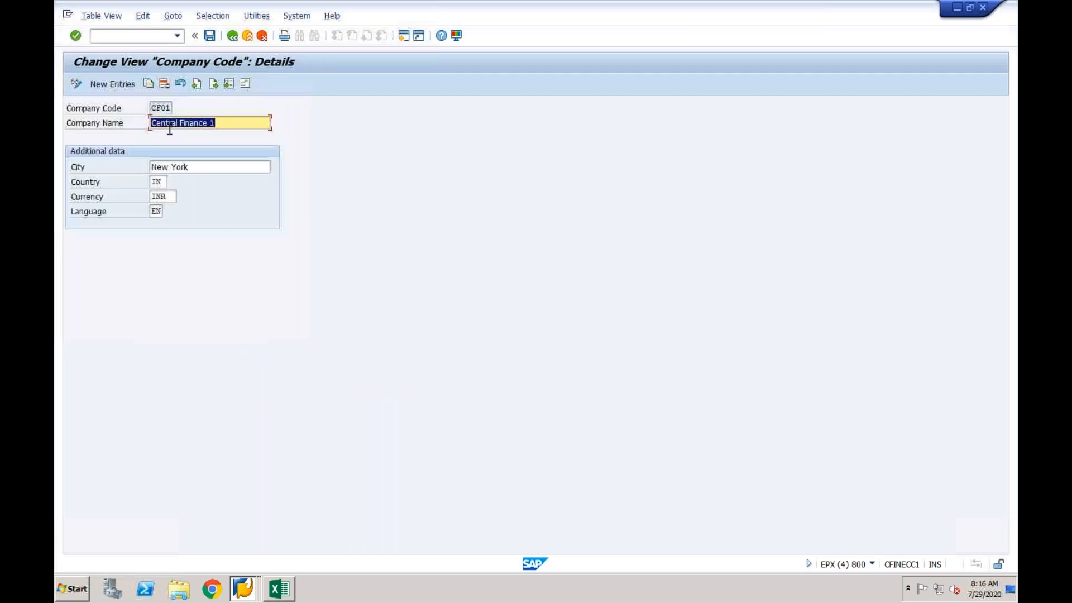
Step: Set the country of company code CF01 to US
{"action": "left_click", "coordinate": [152, 168]}
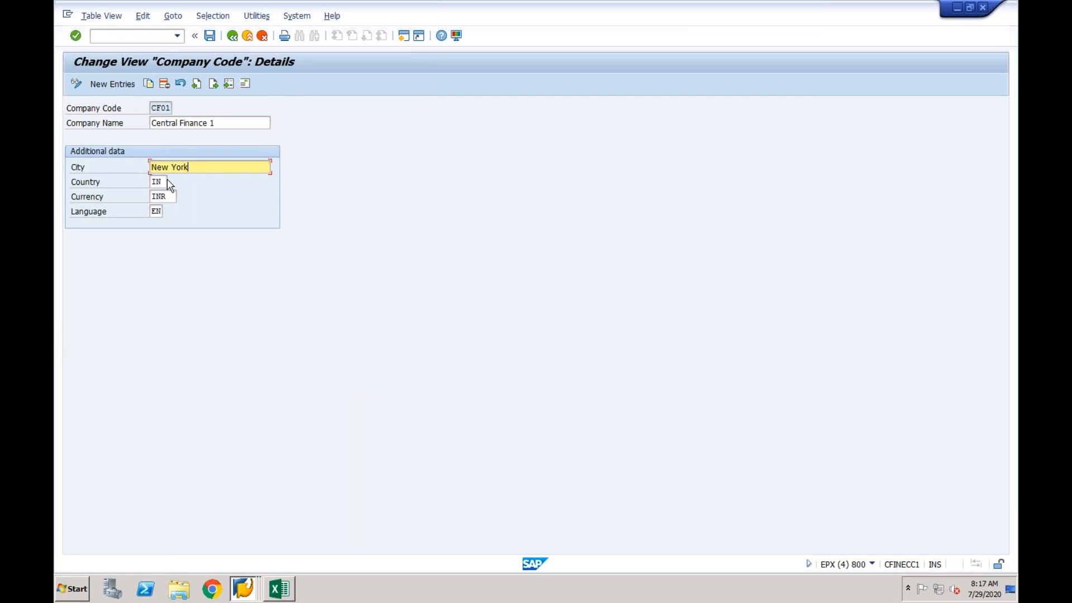
{"action": "left_click_drag", "start_coordinate": [163, 182], "coordinate": [150, 184]}
{"action": "type", "text": "US"}
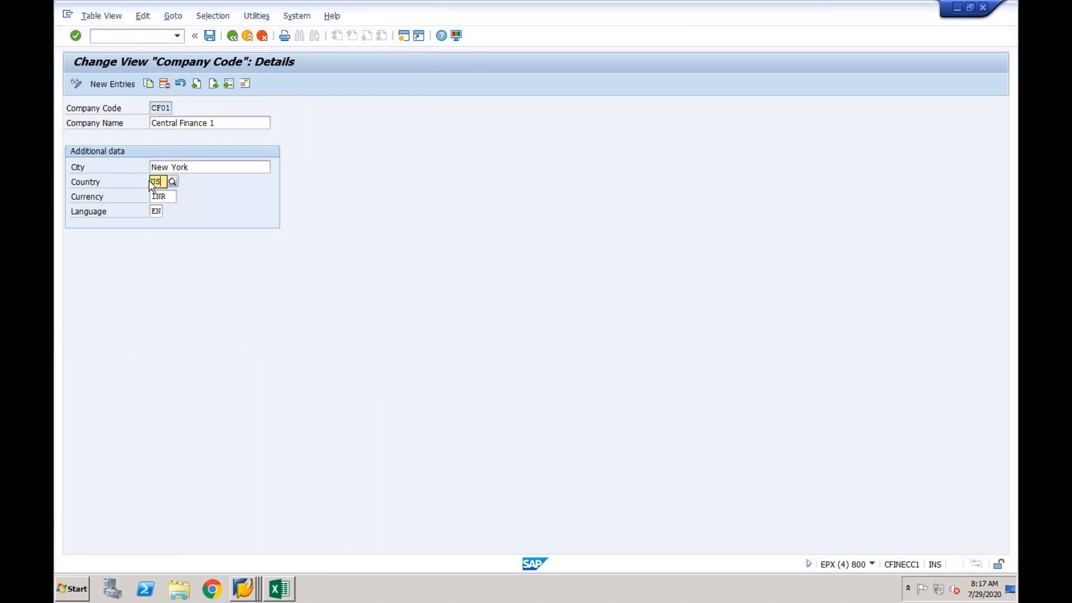
Step: Try to save company code CF01 with the currency USD
{"action": "key", "text": "Tab"}
{"action": "type", "text": "USD"}
{"action": "key", "text": "Tab"}
{"action": "left_click", "coordinate": [210, 36]}
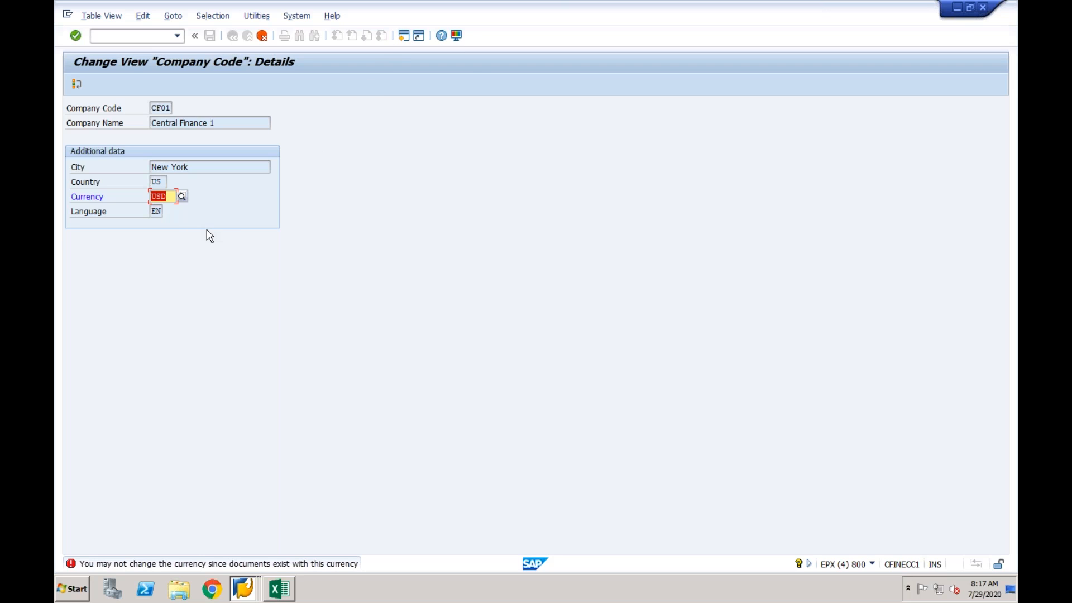
Step: Set the company code's currency back to INR and save it under the proposed customizing request
{"action": "key", "text": "Delete"}
{"action": "type", "text": "INR"}
{"action": "key", "text": "Return"}
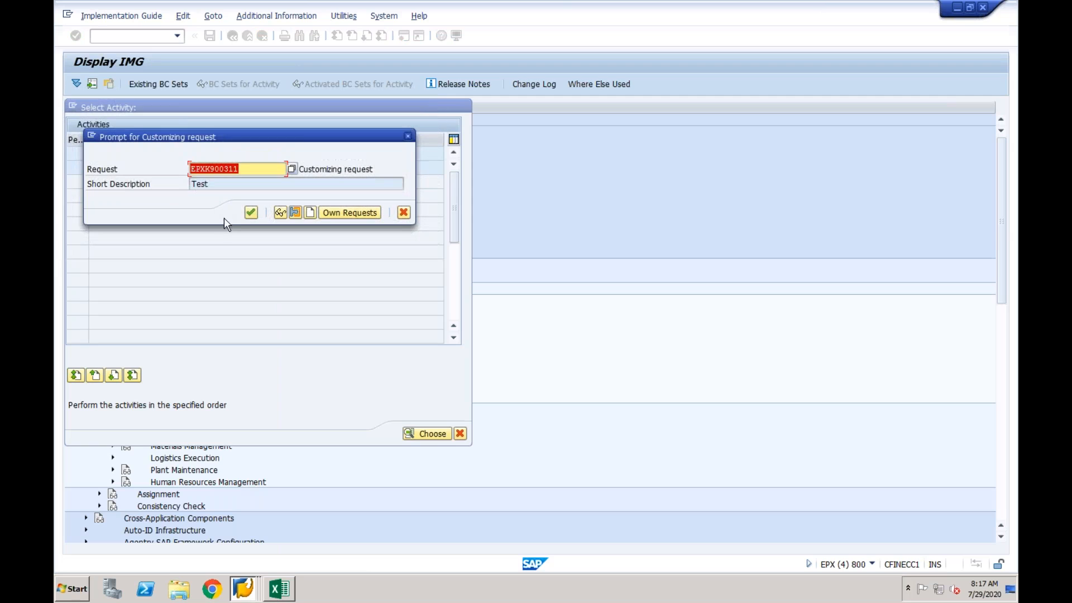
{"action": "left_click", "coordinate": [251, 213]}
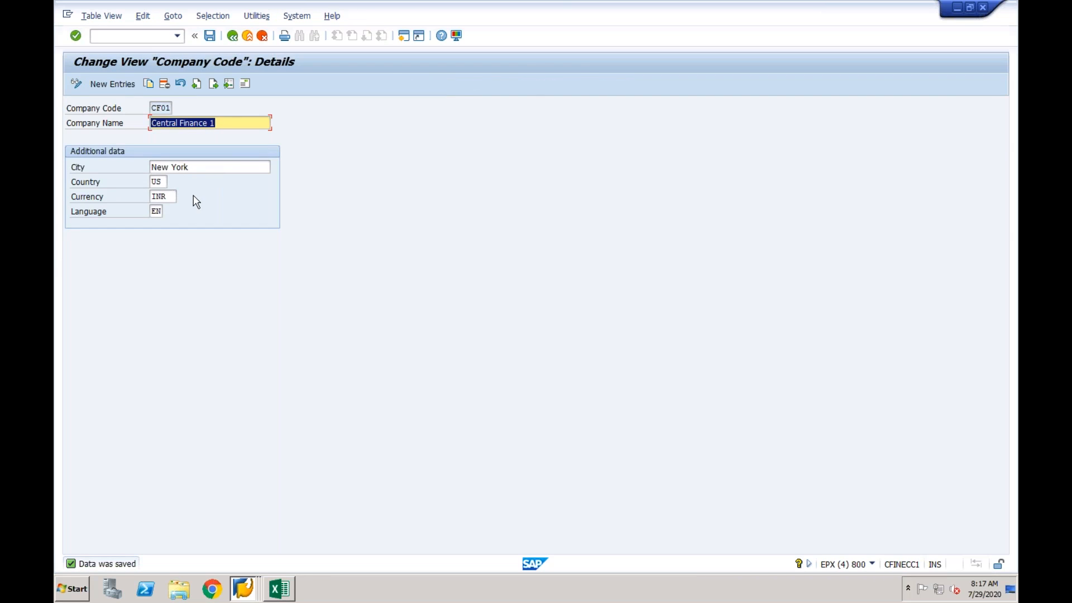
Step: Leave the company code details and close the activity selection to return to the IMG structure
{"action": "left_click", "coordinate": [245, 590]}
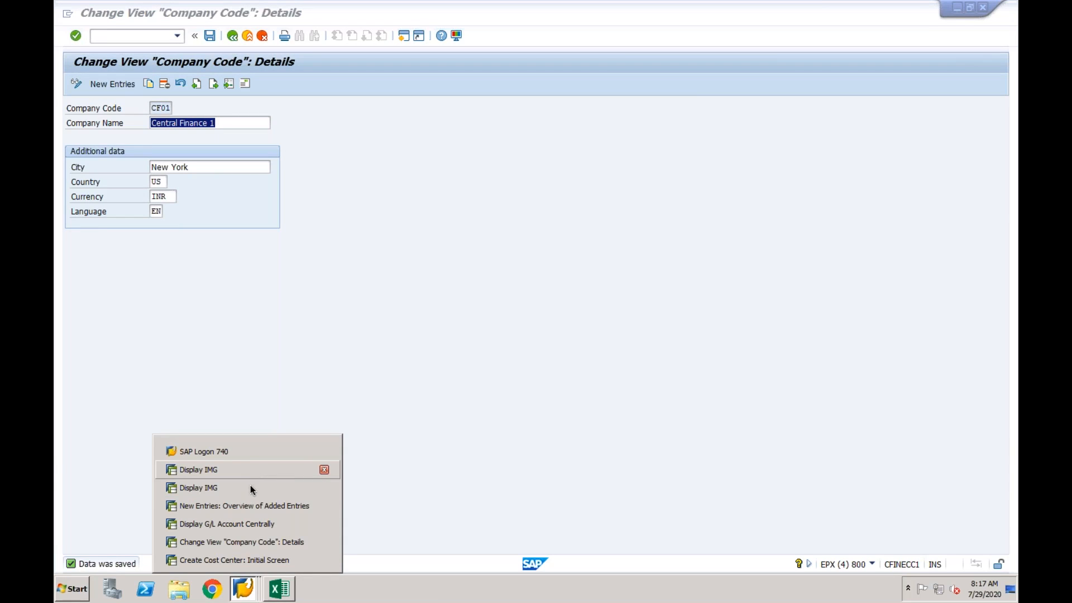
{"action": "left_click", "coordinate": [260, 188]}
{"action": "left_click", "coordinate": [248, 36]}
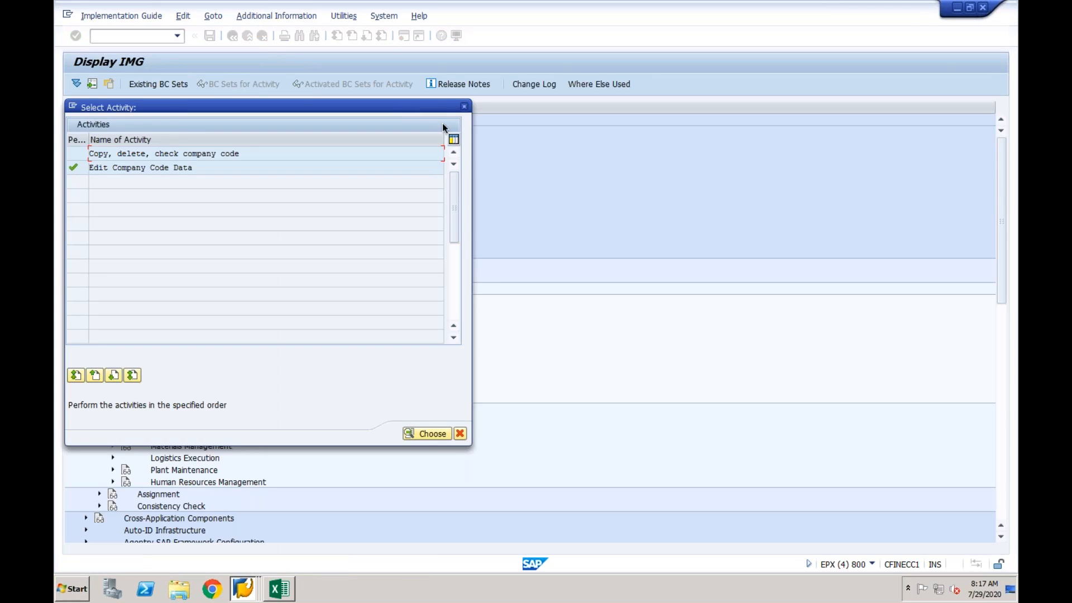
{"action": "left_click", "coordinate": [464, 106]}
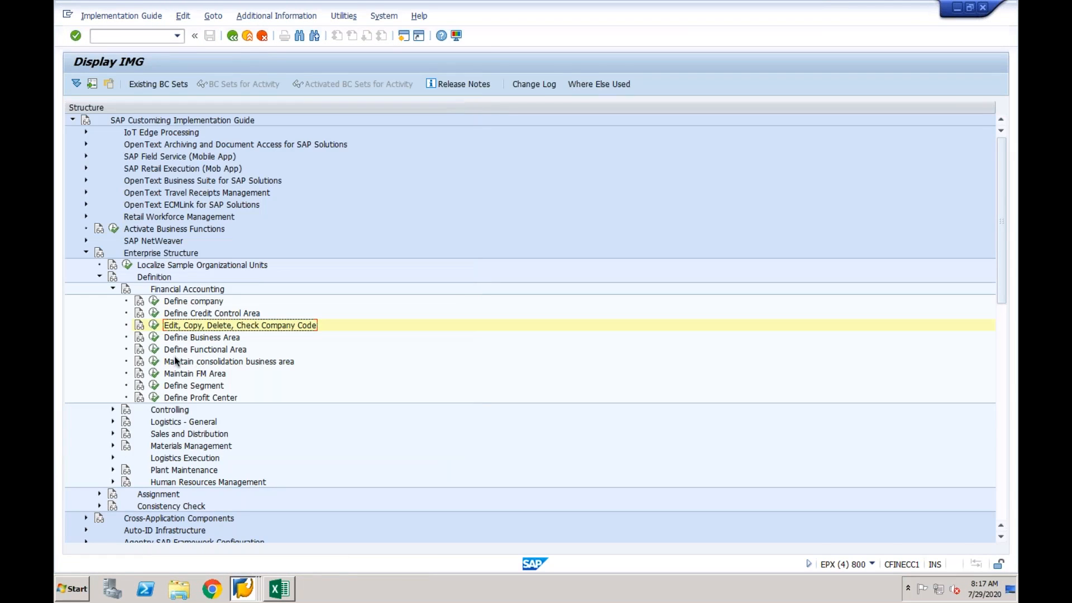
Step: Open the valuation area and division allocation under the assignment activity Assign Business Area to Plant/Valuation Area and Division
{"action": "left_click", "coordinate": [100, 277]}
{"action": "left_click", "coordinate": [100, 289]}
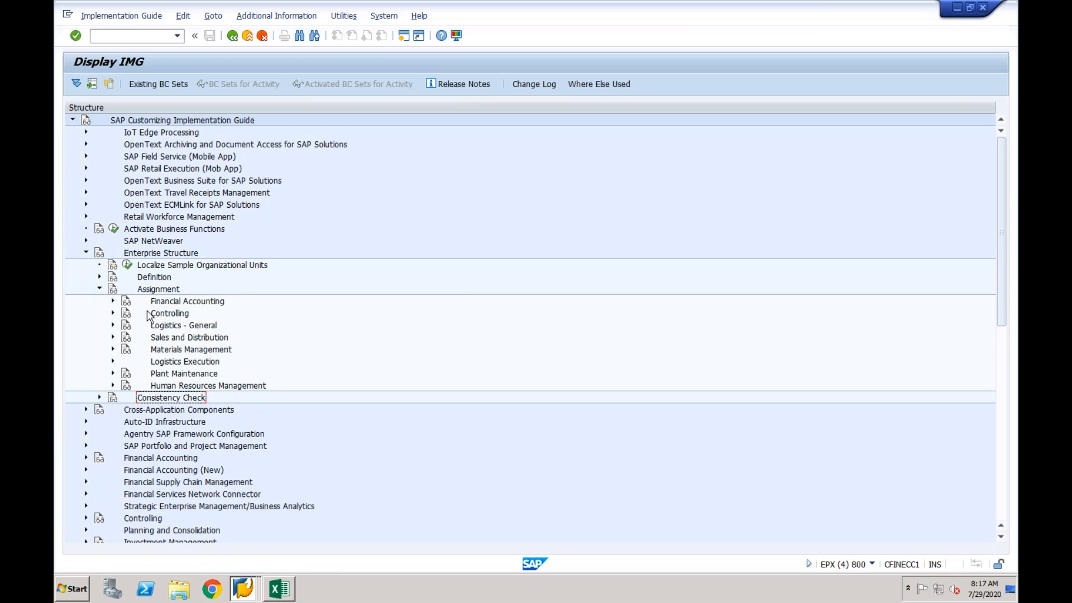
{"action": "left_click", "coordinate": [113, 326]}
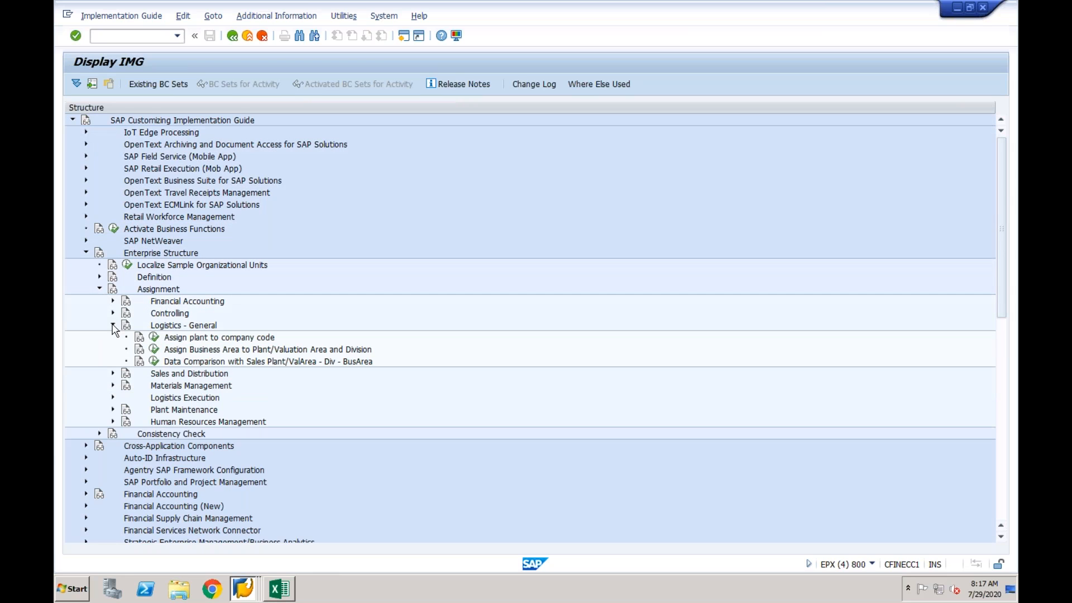
{"action": "double_click", "coordinate": [198, 350]}
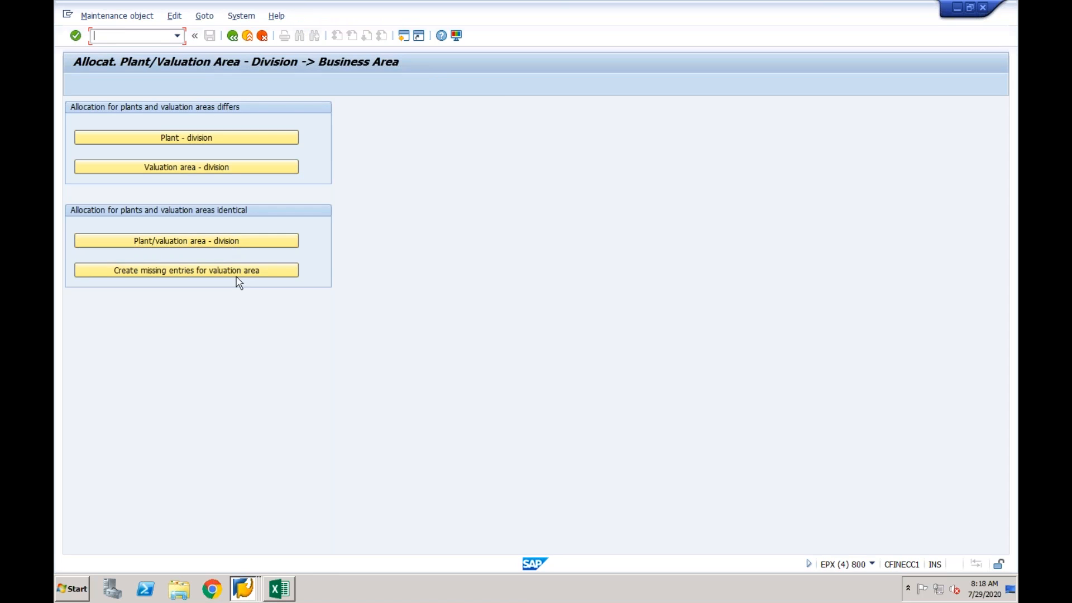
{"action": "left_click", "coordinate": [215, 170]}
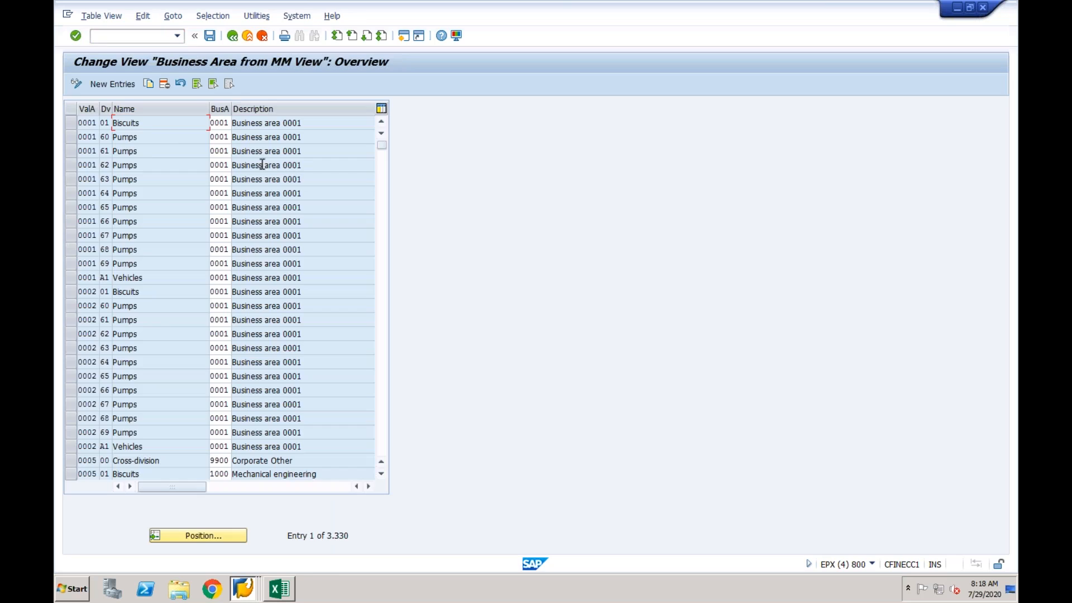
Step: Add an entry assigning valuation area NY and division CF to business area NY, and save it under the proposed customizing request
{"action": "left_click", "coordinate": [123, 85]}
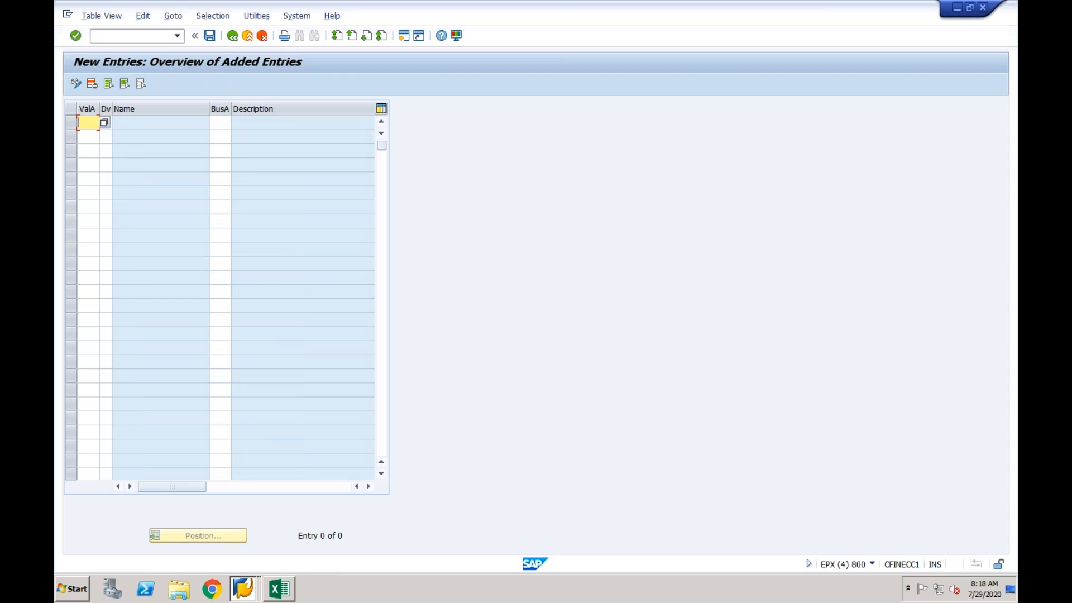
{"action": "key", "text": "Tab"}
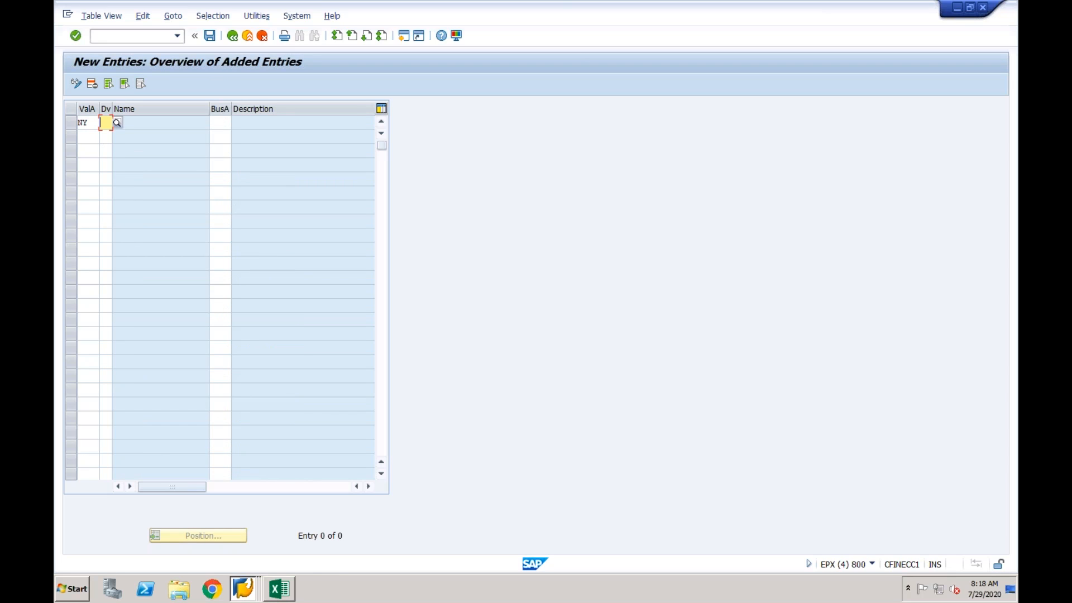
{"action": "type", "text": "CF"}
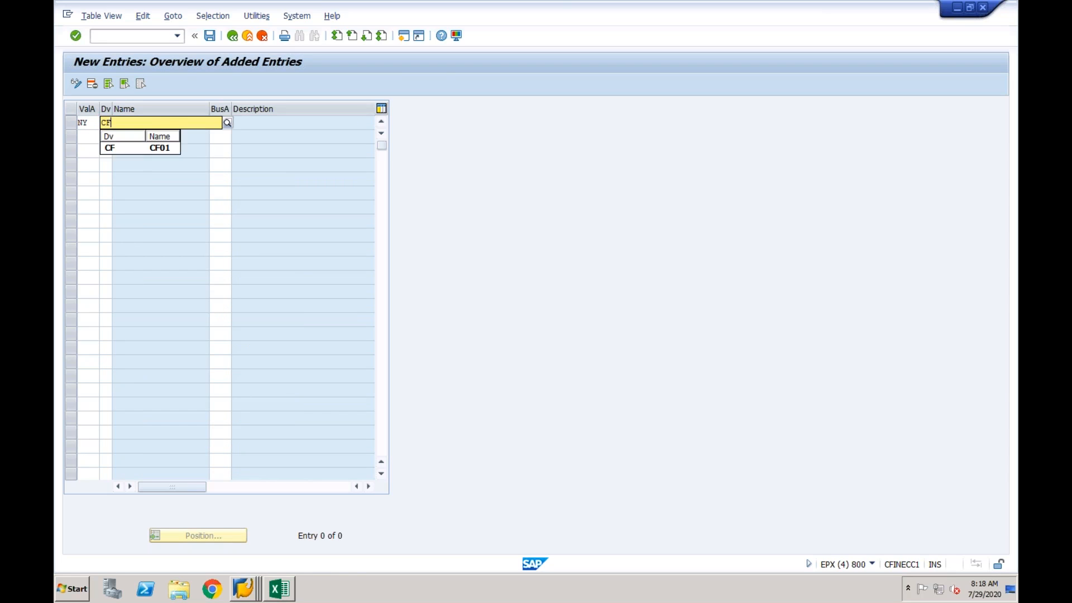
{"action": "key", "text": "Tab"}
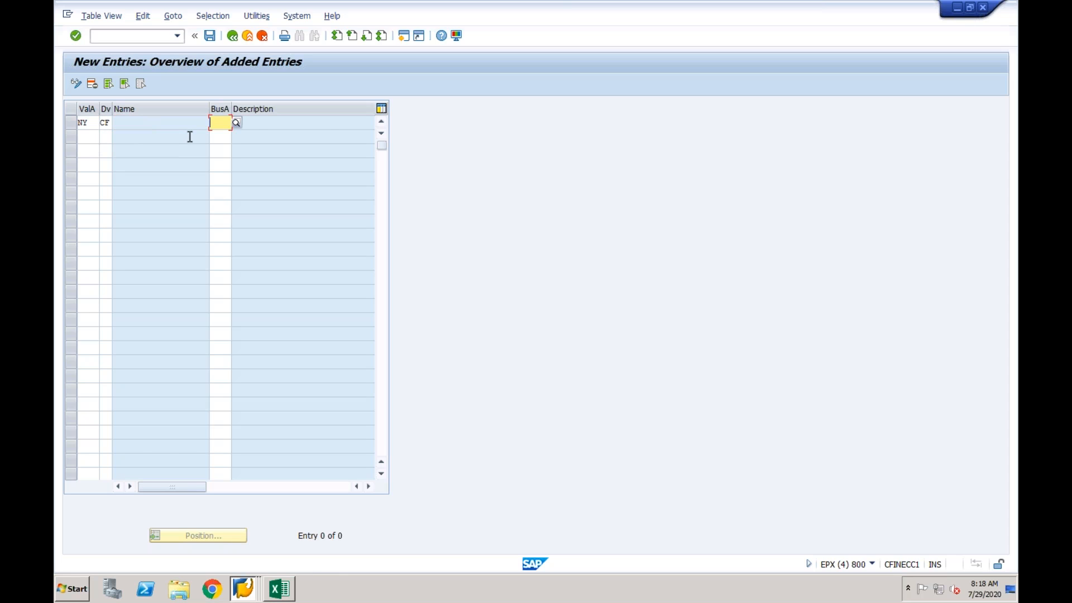
{"action": "type", "text": "NY"}
{"action": "key", "text": "Return"}
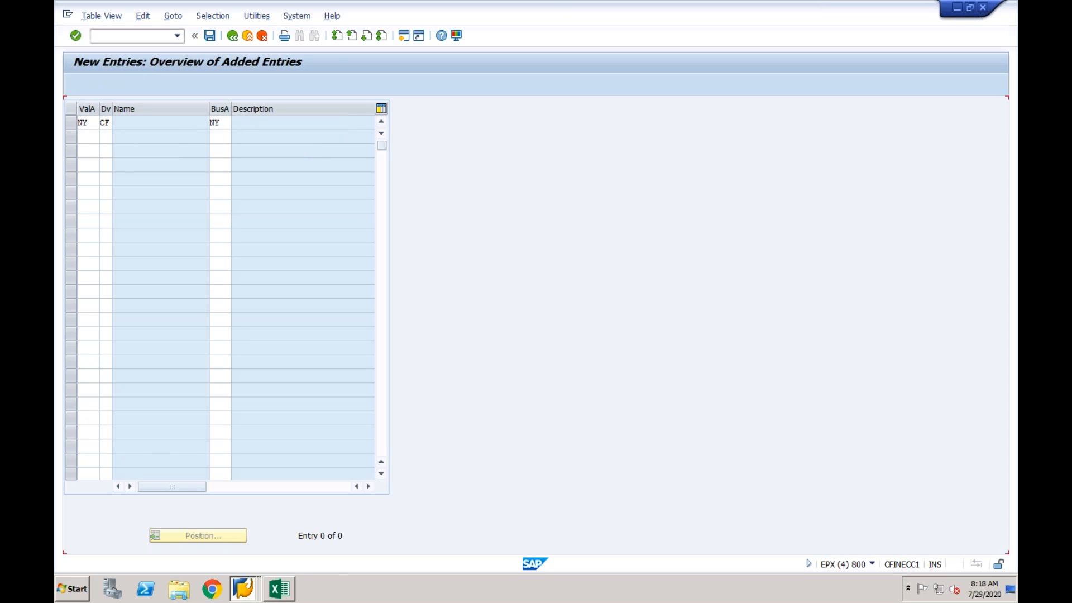
{"action": "left_click", "coordinate": [210, 37]}
{"action": "left_click", "coordinate": [251, 227]}
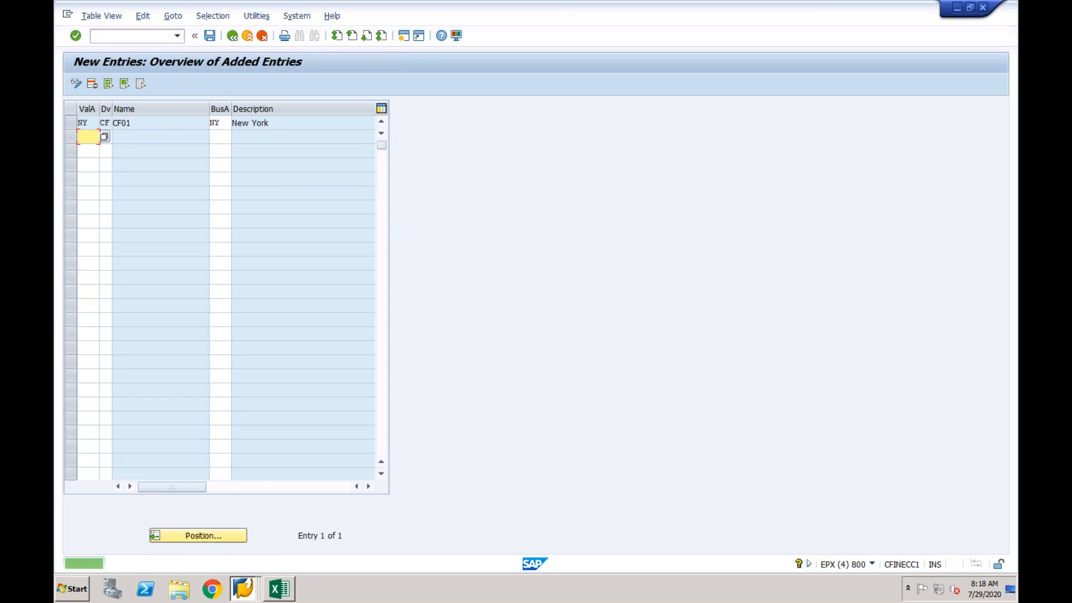
{"action": "left_click", "coordinate": [95, 119]}
{"action": "left_click", "coordinate": [114, 122]}
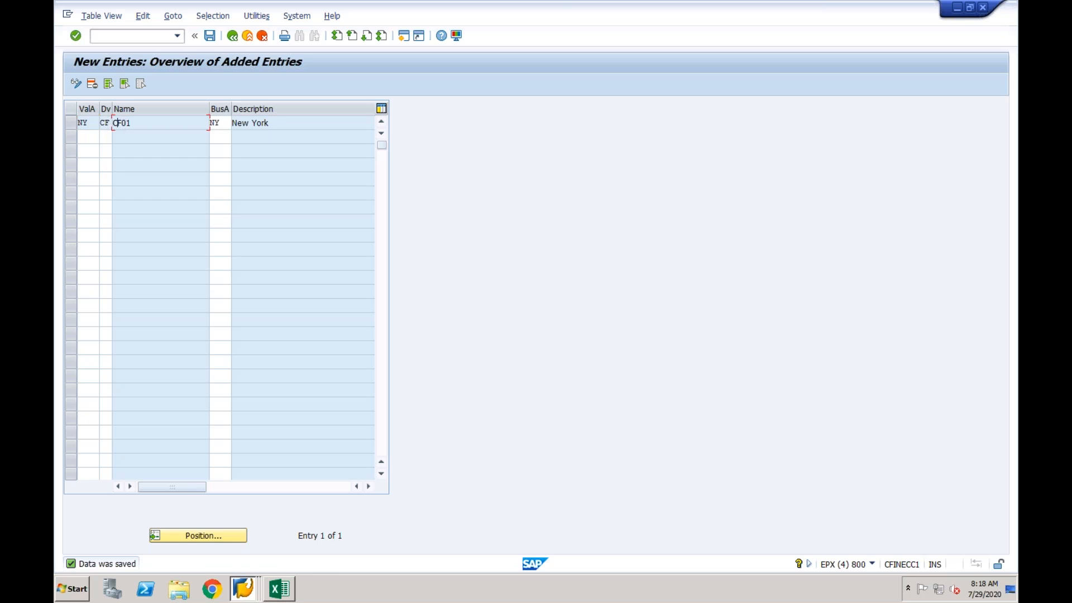
Step: Add a second entry for valuation area NY with a blank division and business area NY
{"action": "left_click", "coordinate": [93, 136]}
{"action": "key", "text": "Tab"}
{"action": "key", "text": "Tab"}
{"action": "type", "text": "NY"}
{"action": "key", "text": "Return"}
Step: Save the NY entry without a division and return to the IMG structure
{"action": "left_click", "coordinate": [224, 135]}
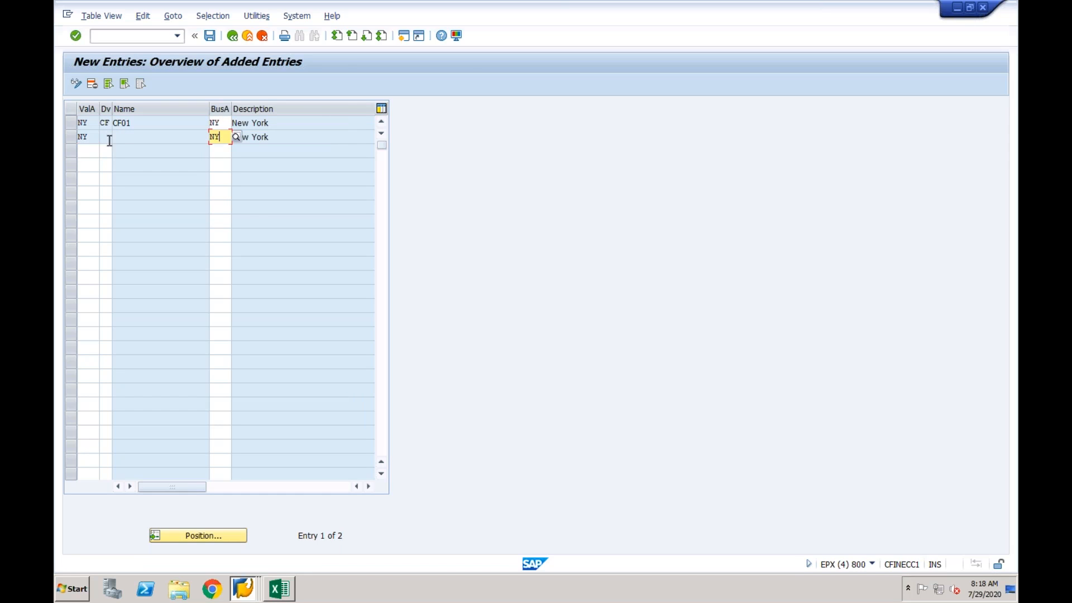
{"action": "double_click", "coordinate": [87, 137]}
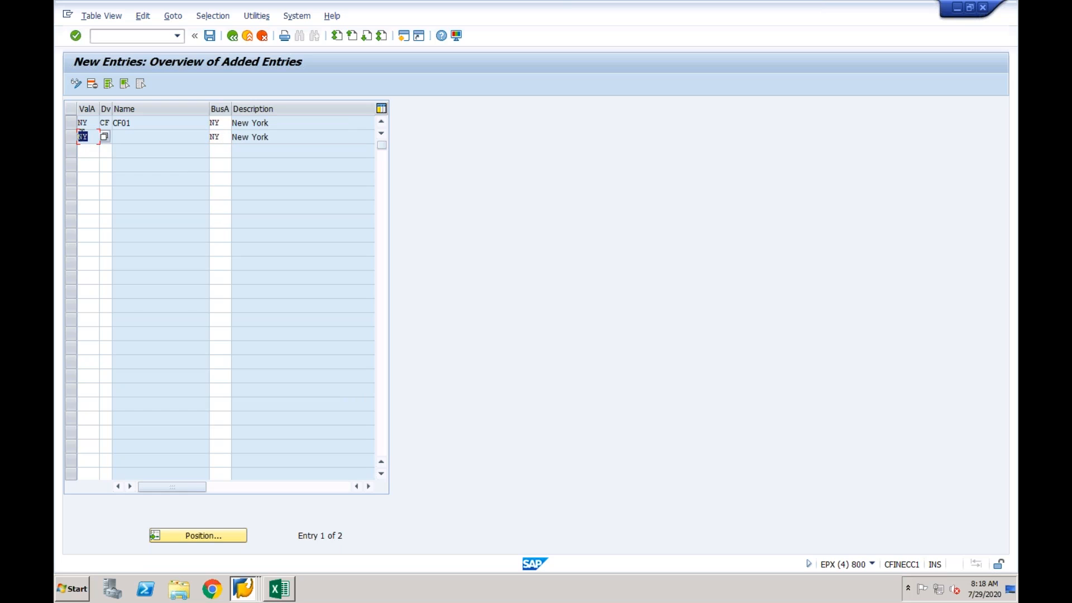
{"action": "left_click", "coordinate": [229, 136]}
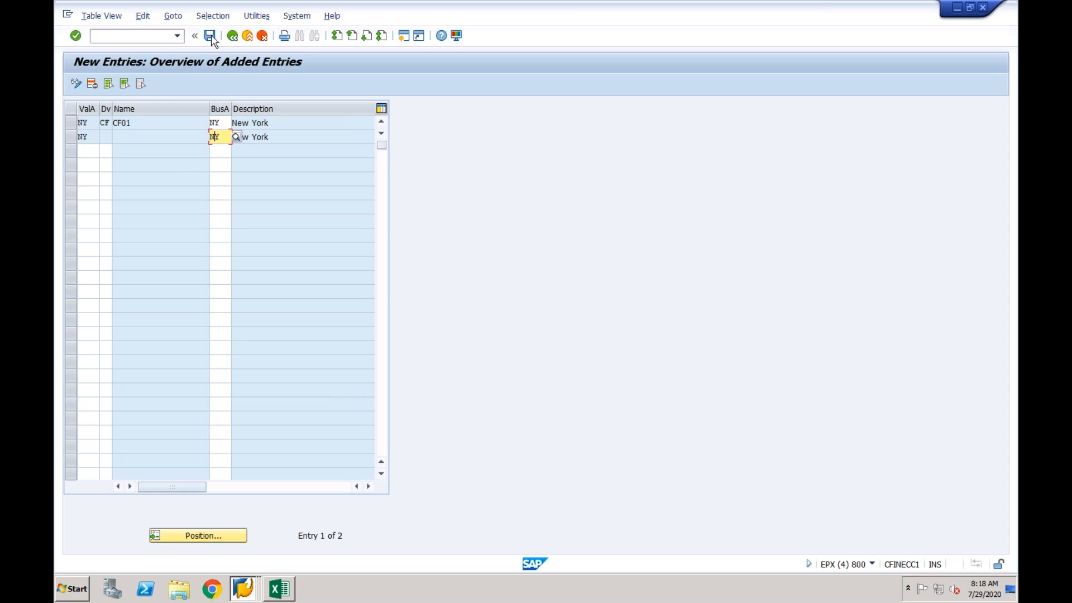
{"action": "left_click", "coordinate": [211, 37]}
{"action": "left_click", "coordinate": [232, 37]}
{"action": "left_click", "coordinate": [232, 36]}
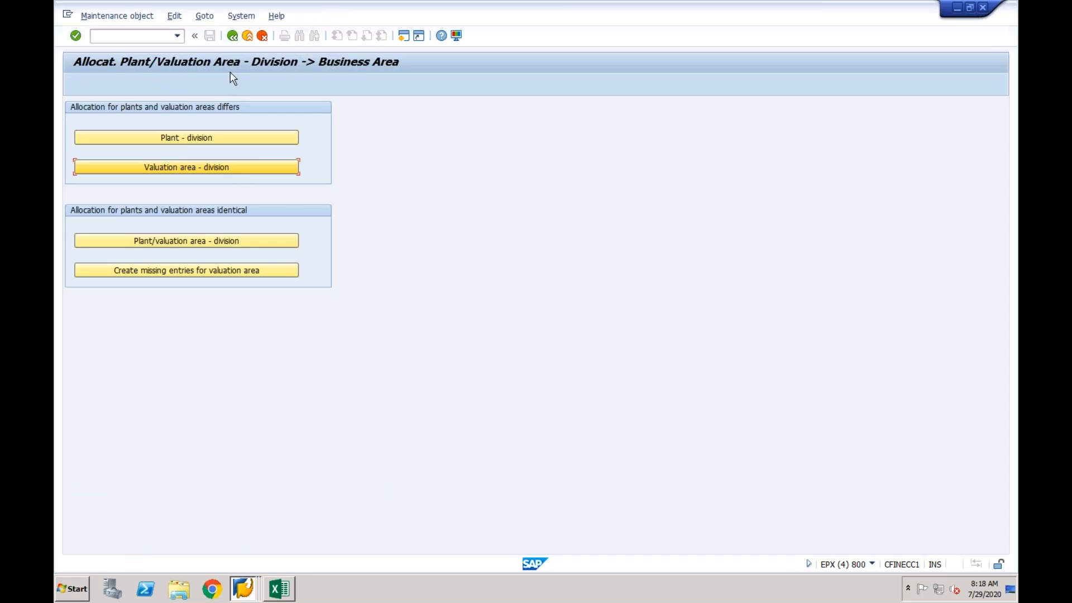
{"action": "left_click", "coordinate": [232, 37]}
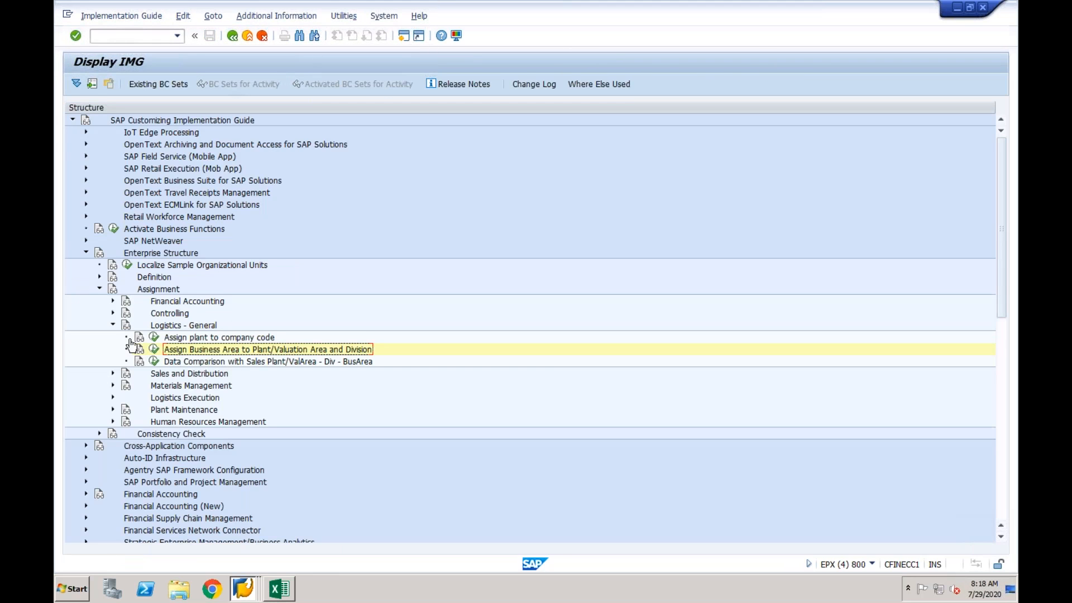
Step: Open the Sales and Distribution assignment of sales organizations to company codes and position the list at sales organization CF01
{"action": "left_click", "coordinate": [114, 326]}
{"action": "left_click", "coordinate": [112, 338]}
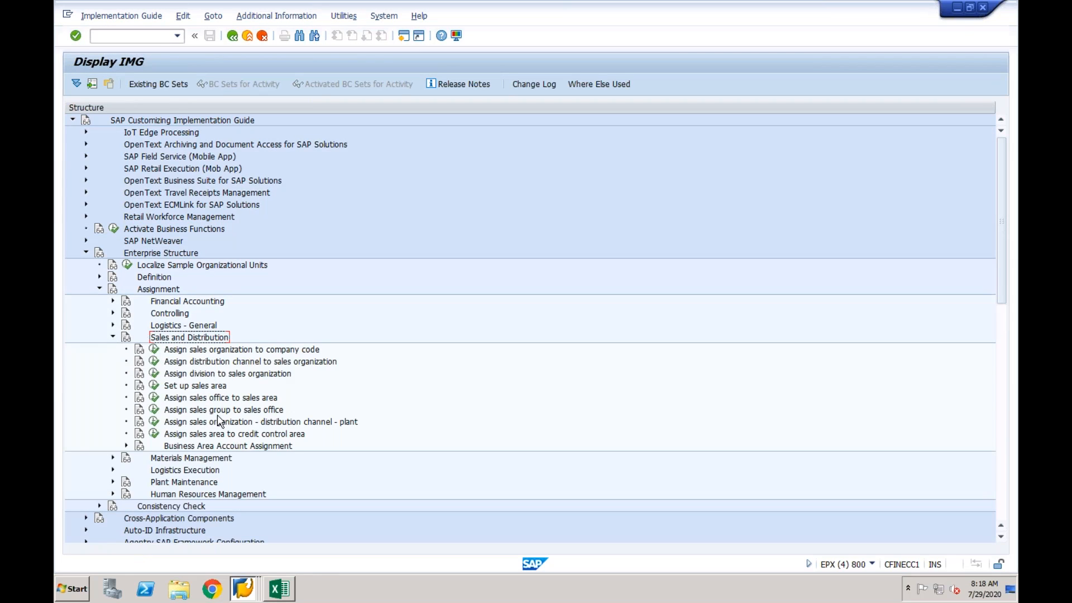
{"action": "left_click", "coordinate": [243, 350]}
{"action": "left_click", "coordinate": [154, 349]}
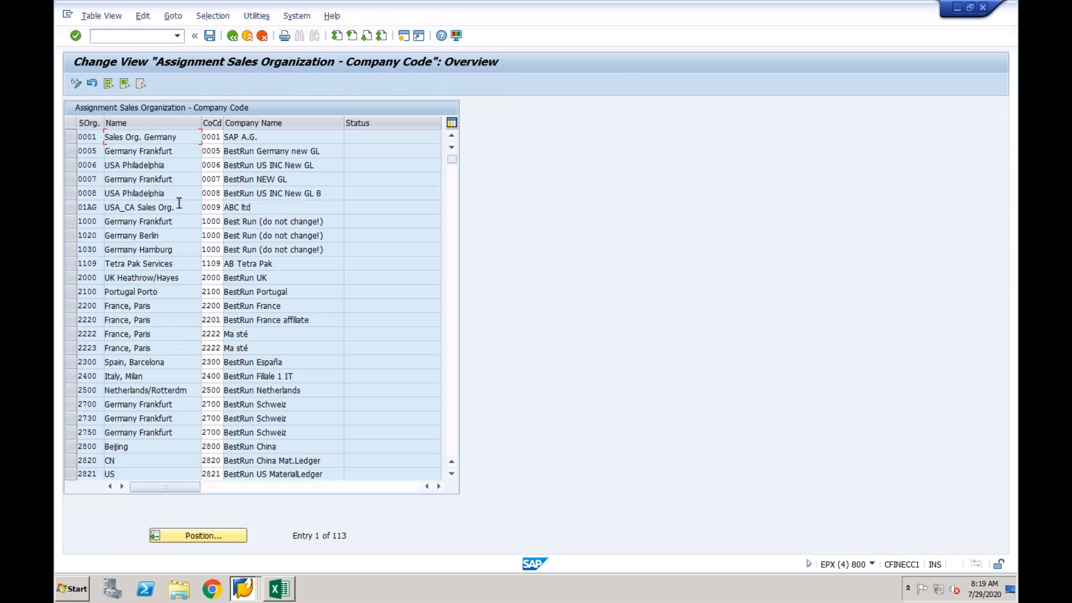
{"action": "left_click", "coordinate": [206, 536]}
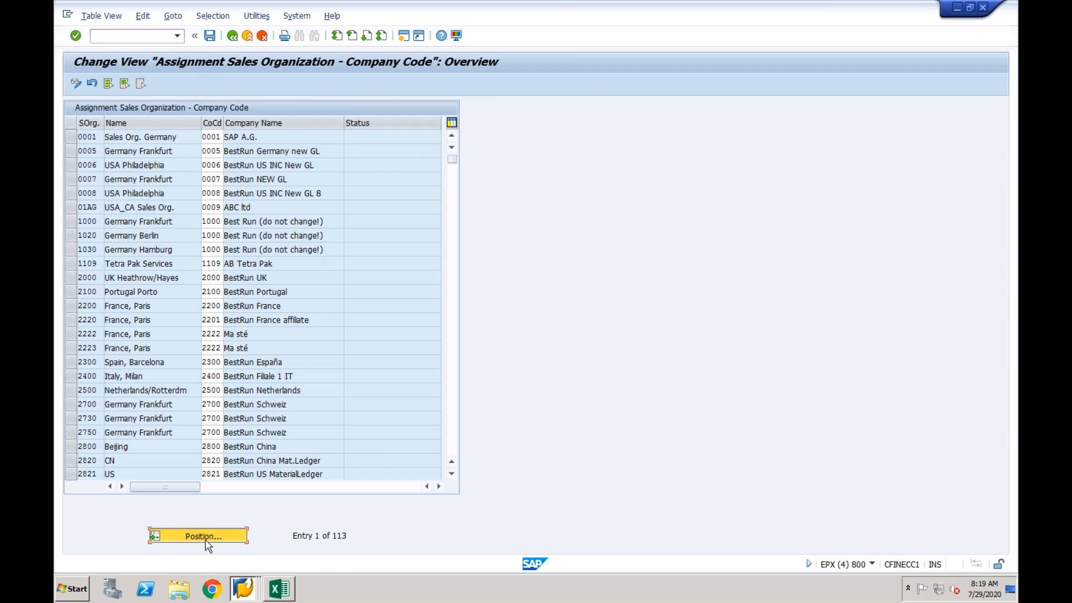
{"action": "type", "text": "cf01"}
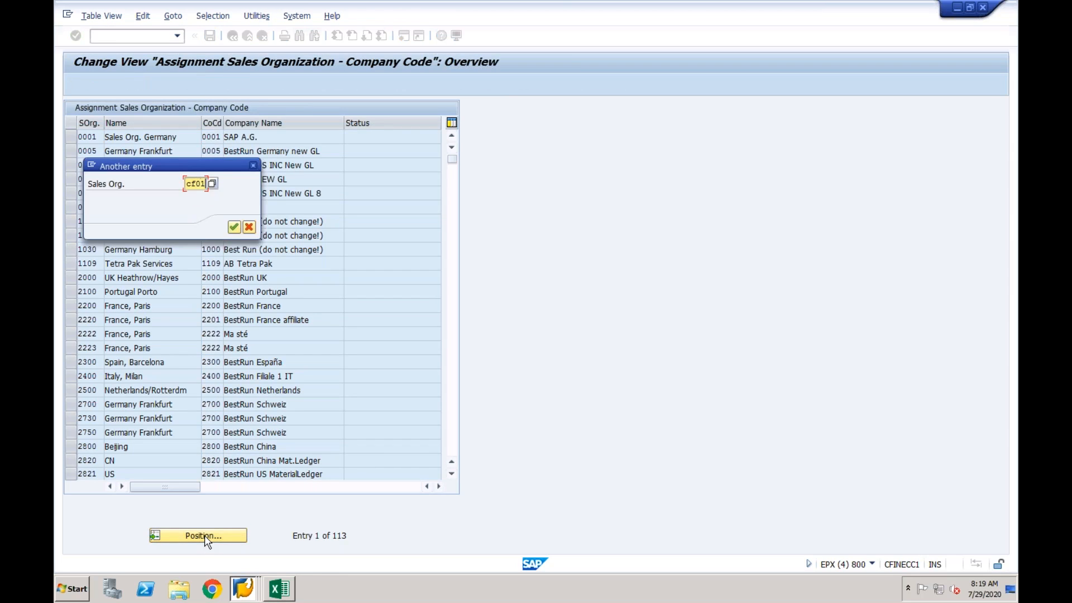
{"action": "key", "text": "Return"}
Step: Assign sales organization CF01 to company code CF01, save it under the proposed customizing request and leave the view
{"action": "left_click", "coordinate": [212, 138]}
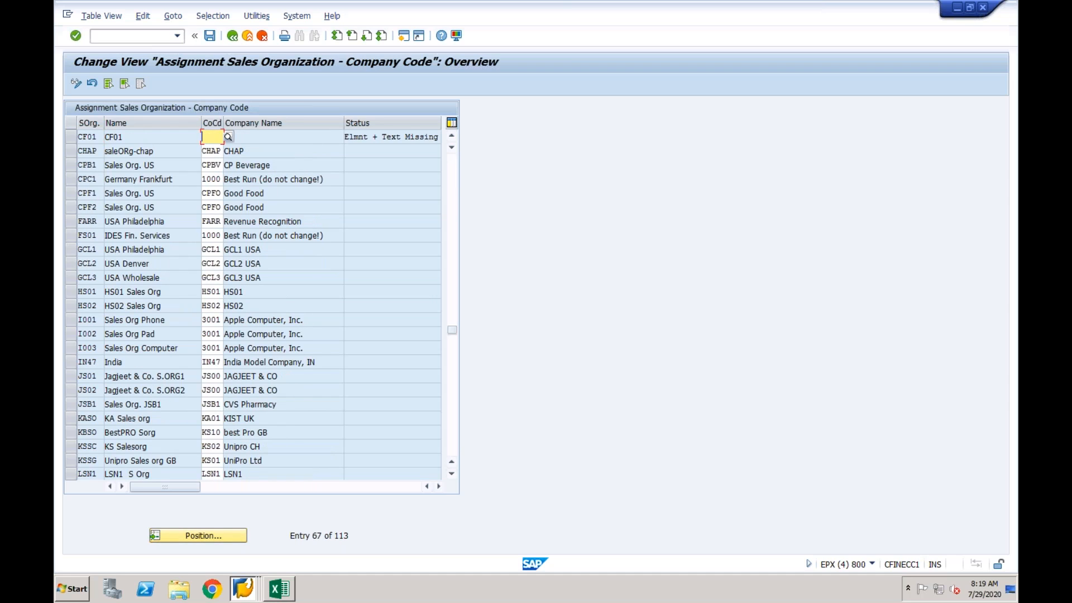
{"action": "type", "text": "cf01"}
{"action": "key", "text": "Return"}
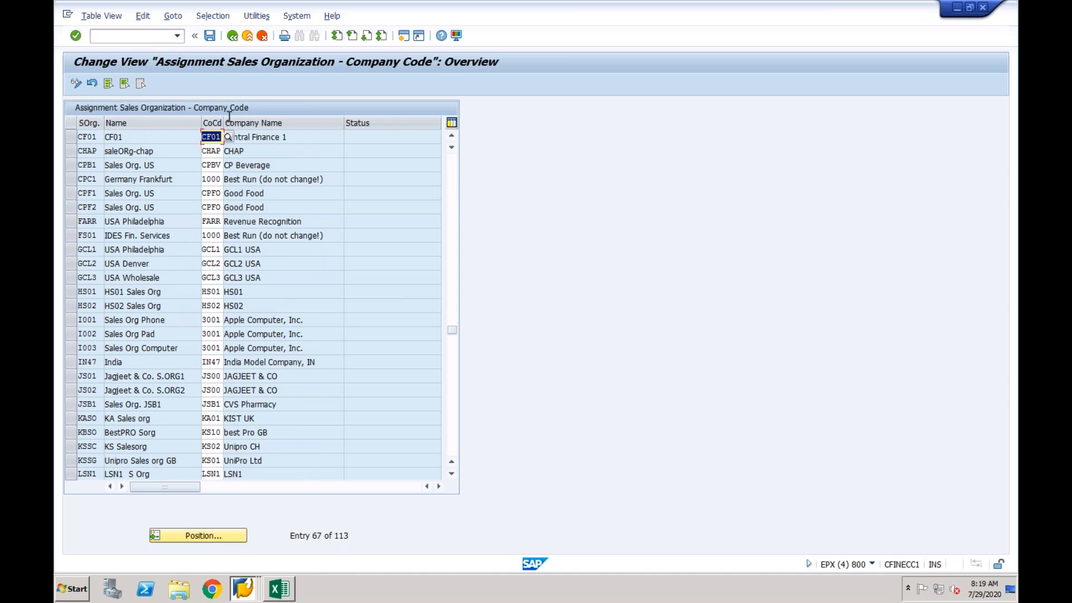
{"action": "left_click", "coordinate": [209, 36]}
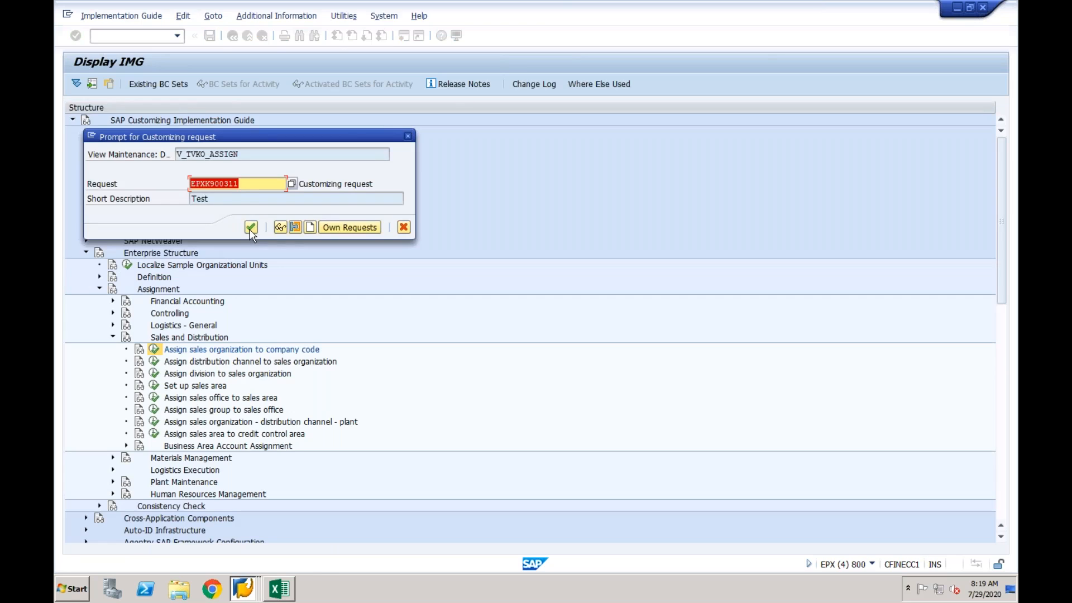
{"action": "key", "text": "Return"}
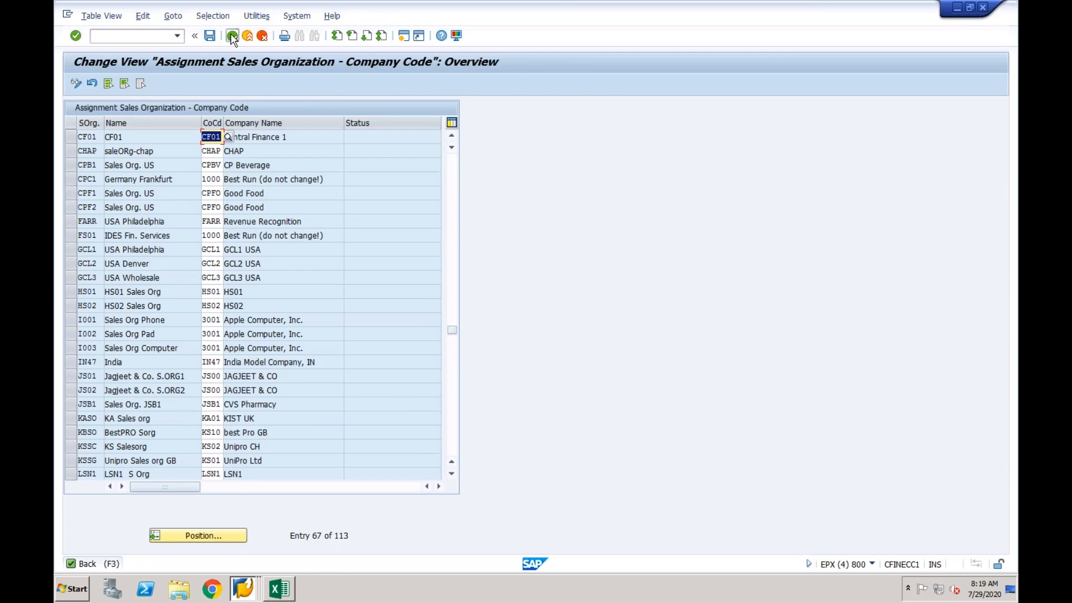
{"action": "left_click", "coordinate": [232, 36]}
Step: Add a new entry assigning distribution channel CF to sales organization CF01
{"action": "left_click", "coordinate": [155, 363]}
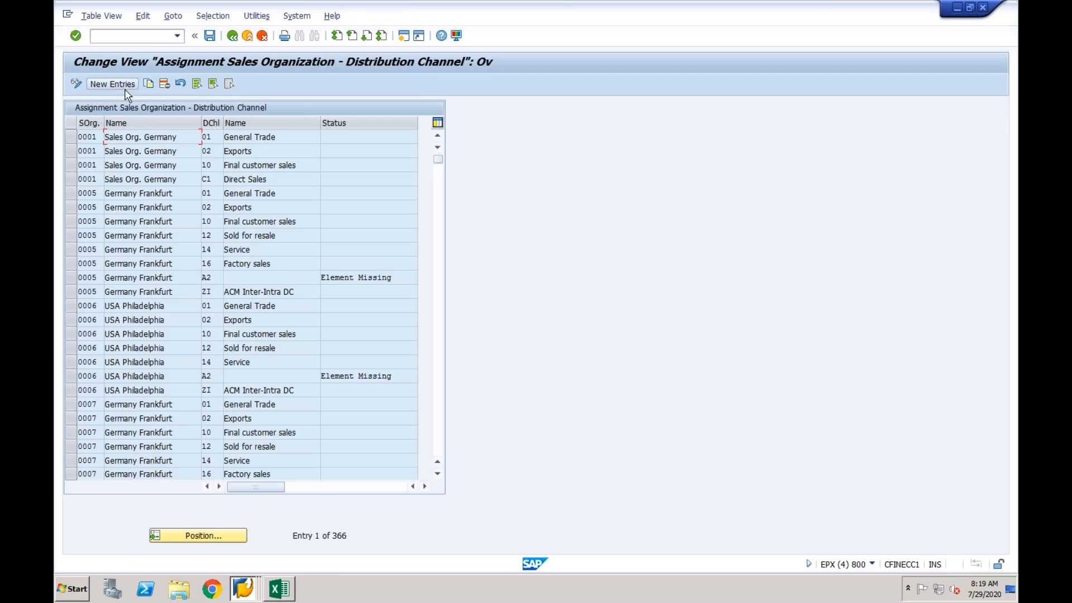
{"action": "left_click", "coordinate": [106, 83]}
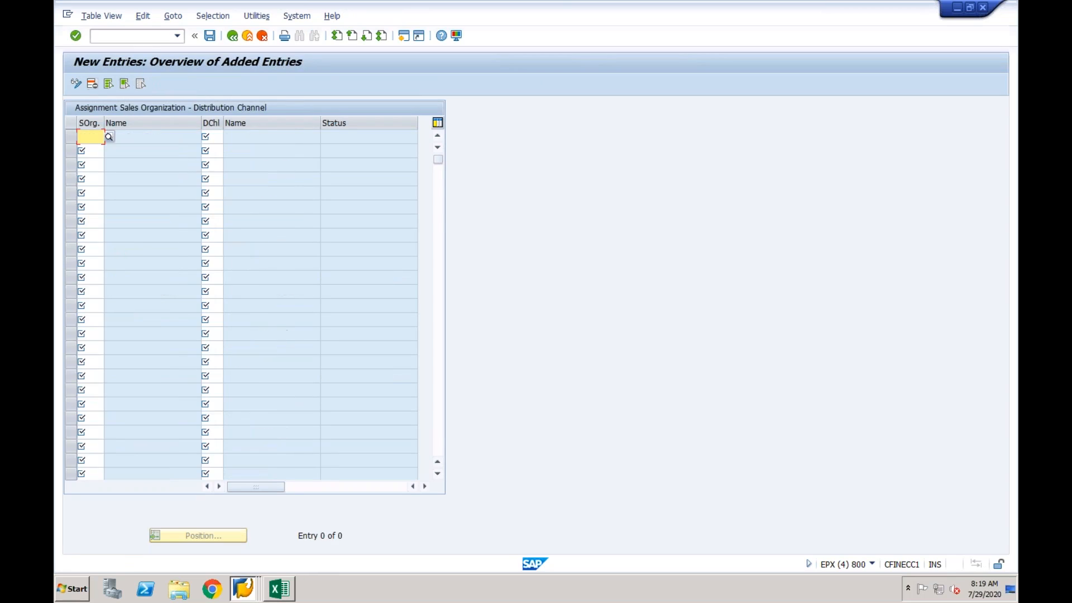
{"action": "type", "text": "CF01"}
{"action": "key", "text": "Tab"}
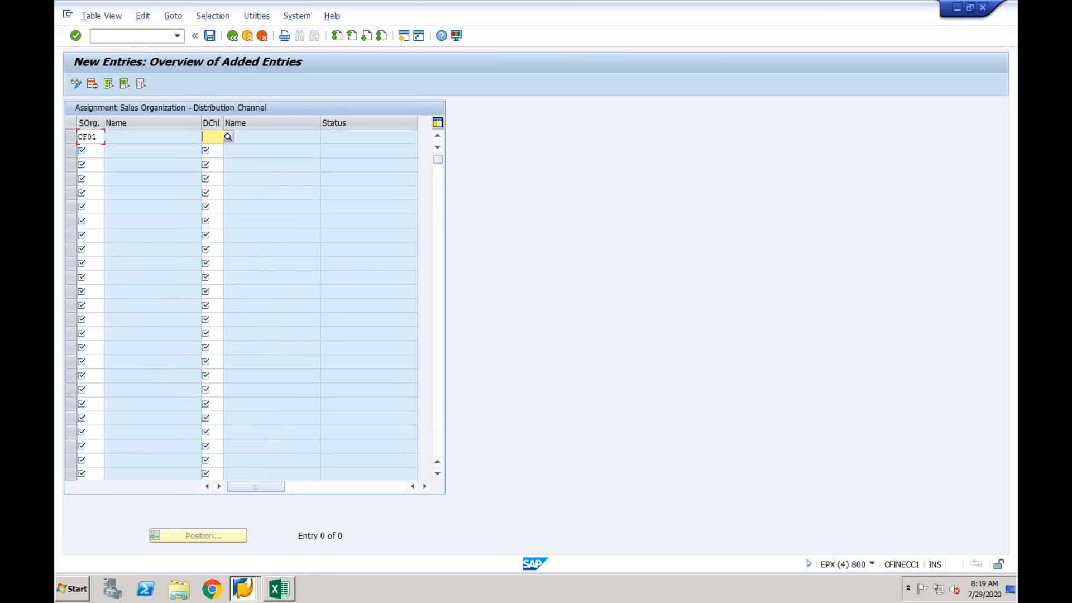
{"action": "type", "text": "CF"}
{"action": "key", "text": "Return"}
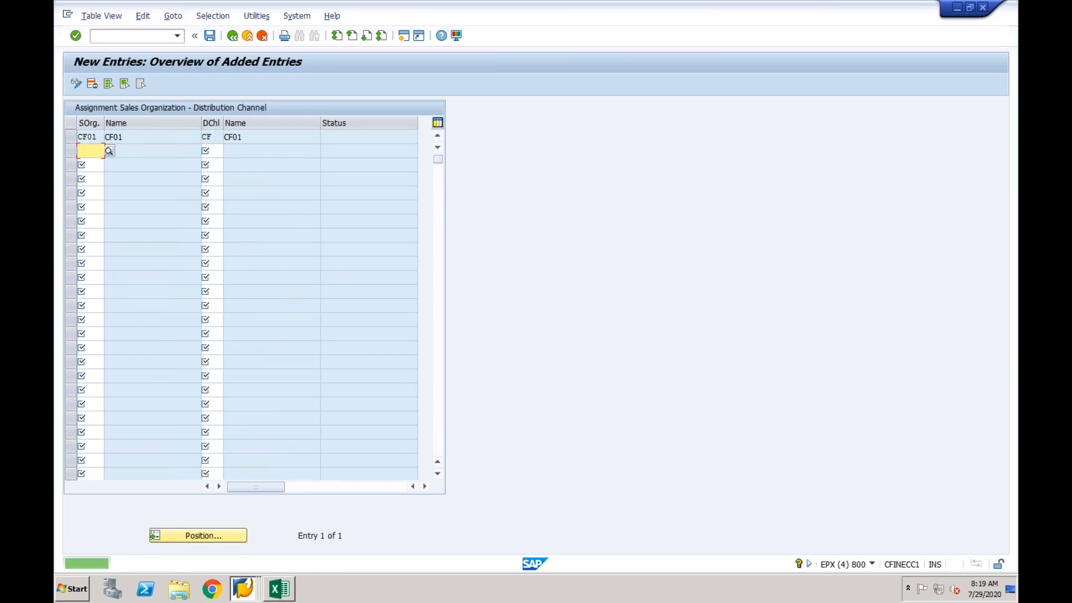
Step: Save the distribution channel assignment under the proposed customizing request and return to the IMG structure
{"action": "left_click", "coordinate": [209, 36]}
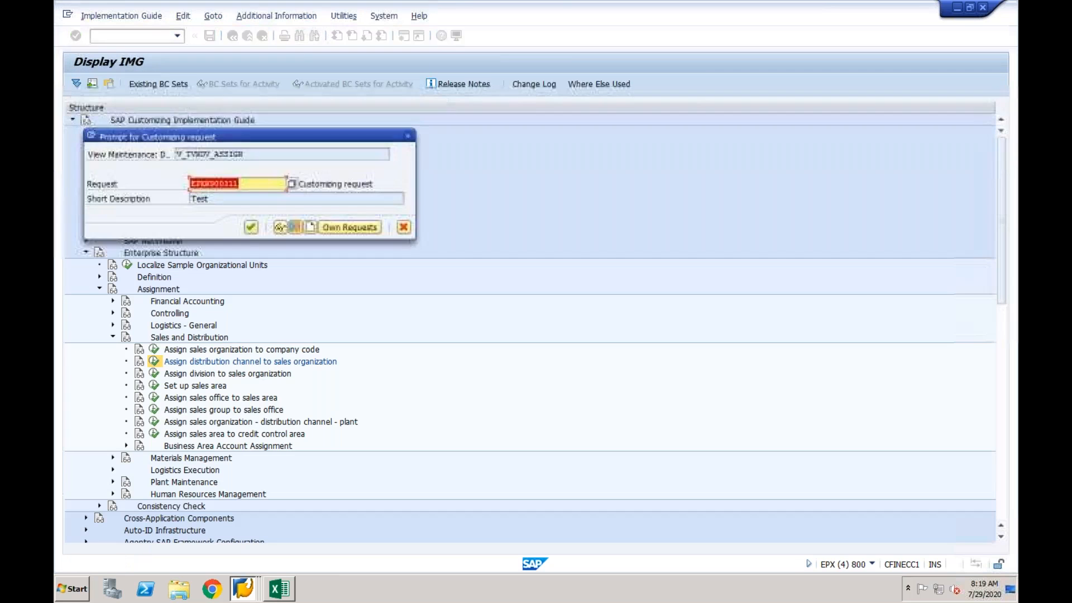
{"action": "left_click", "coordinate": [251, 227]}
{"action": "left_click", "coordinate": [232, 36]}
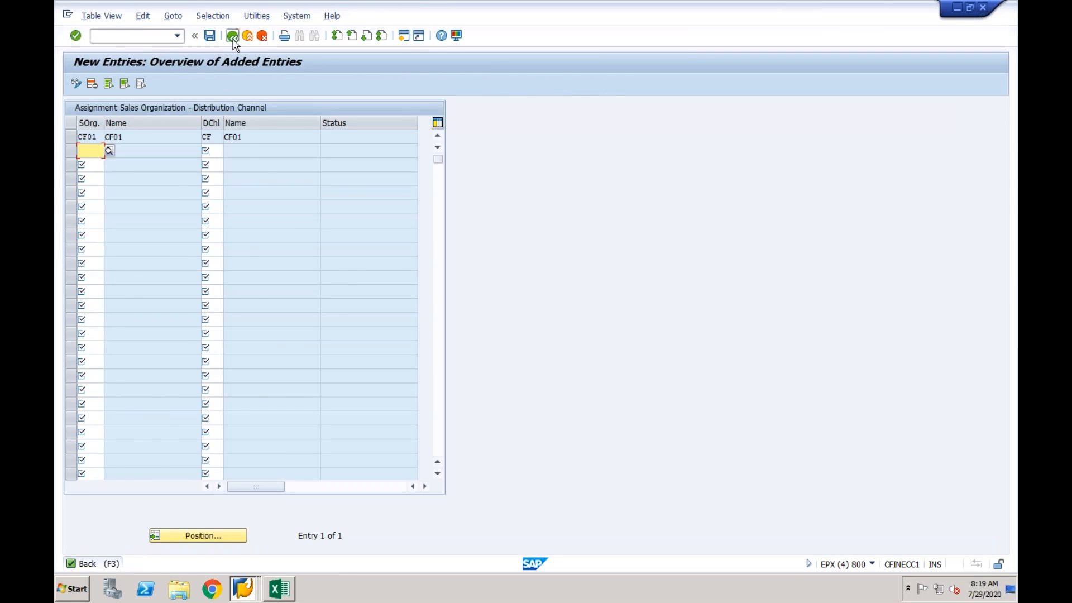
{"action": "left_click", "coordinate": [233, 36]}
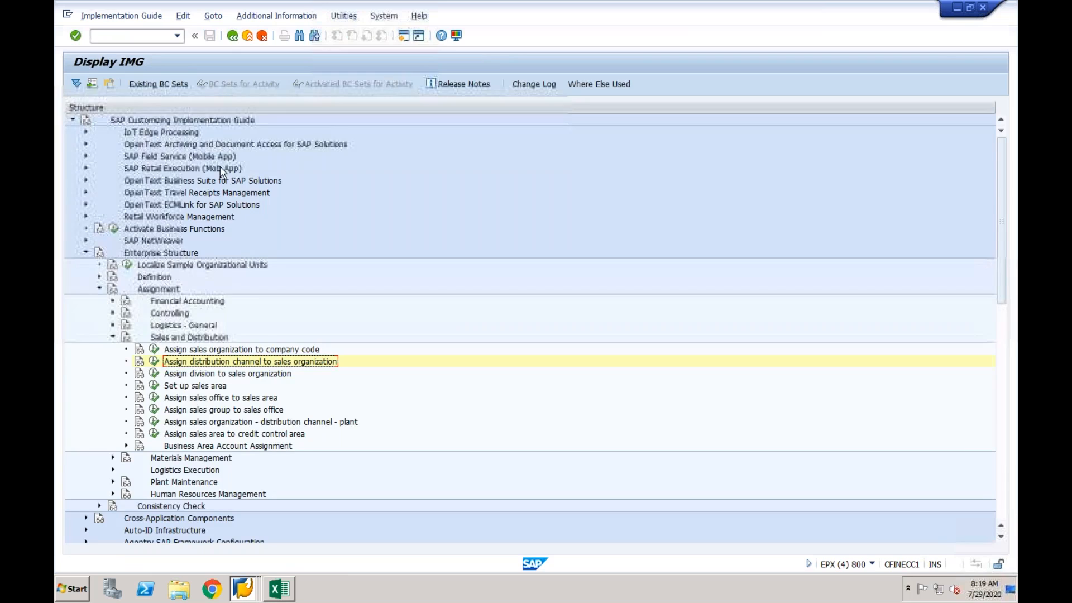
Step: Add a new entry assigning division CF to sales organization CF01 and save it
{"action": "left_click", "coordinate": [155, 375]}
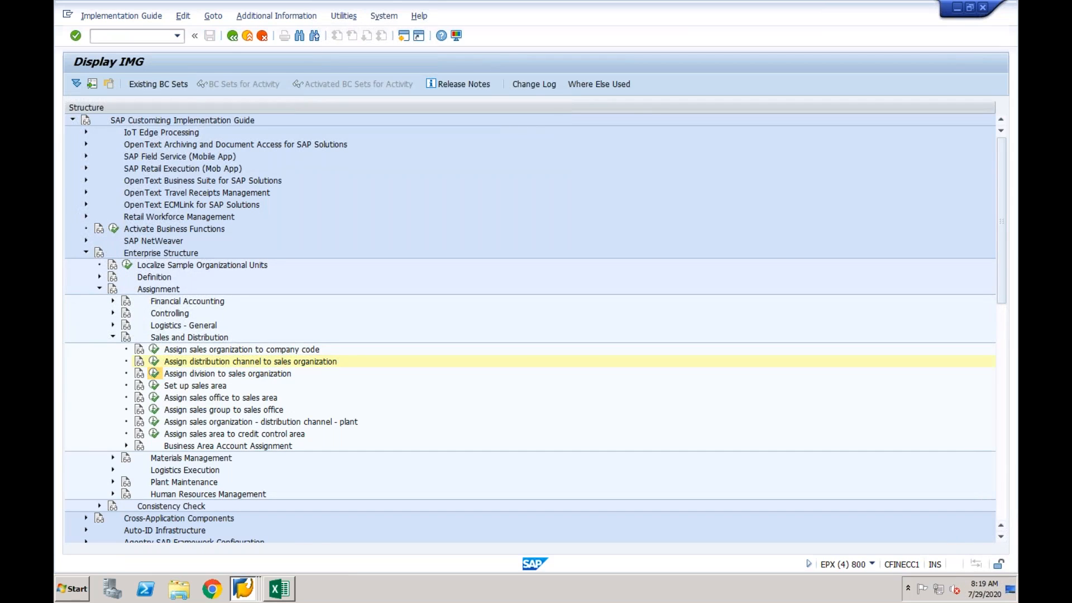
{"action": "left_click", "coordinate": [129, 85]}
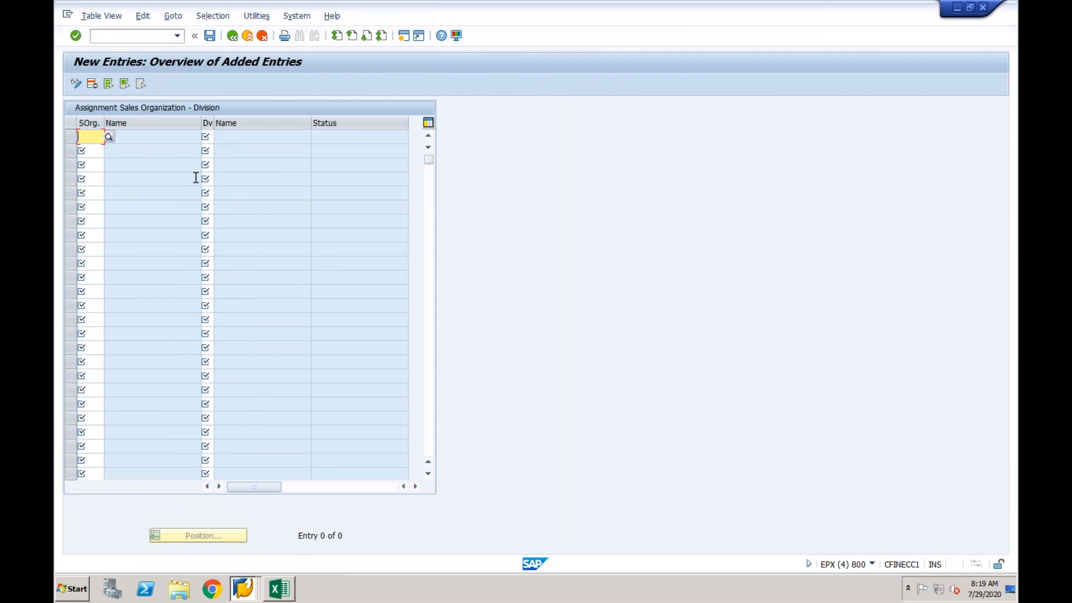
{"action": "type", "text": "CF01"}
{"action": "key", "text": "Tab"}
{"action": "type", "text": "CF"}
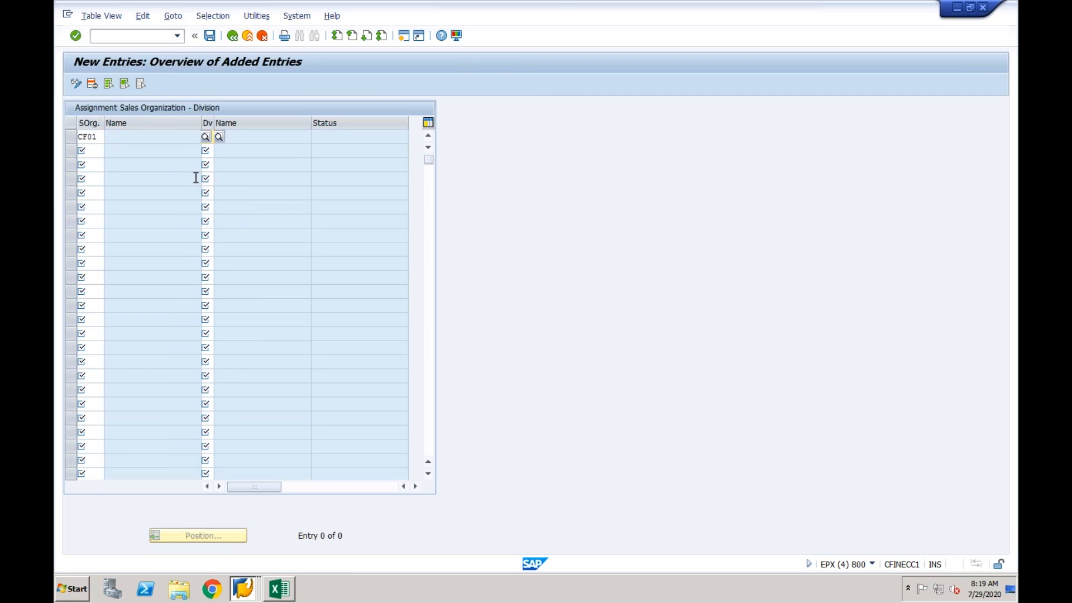
{"action": "key", "text": "Return"}
{"action": "left_click", "coordinate": [210, 36]}
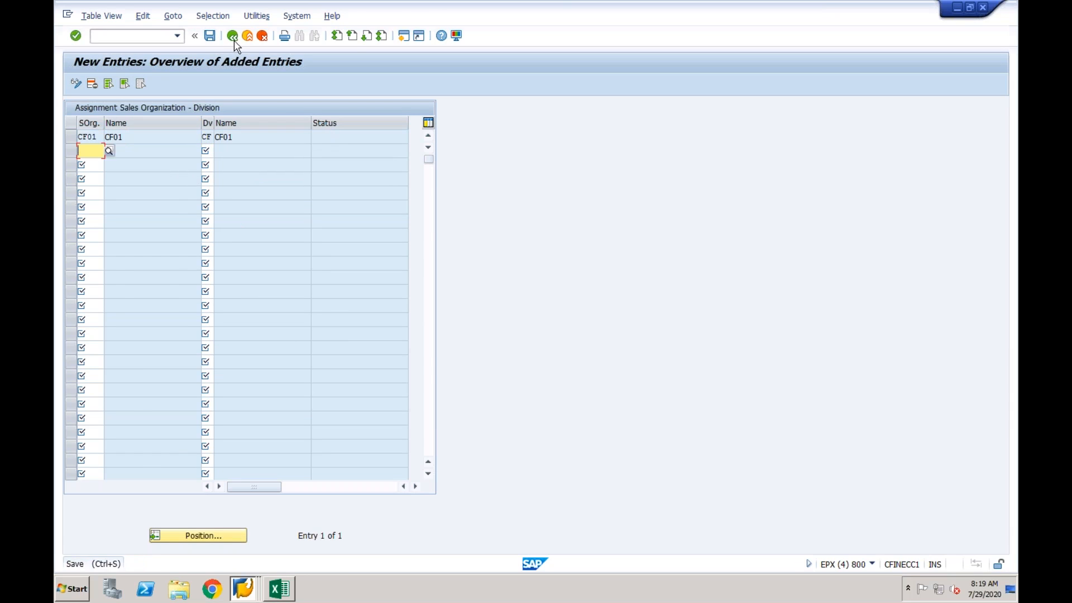
Step: Accept the proposed customizing request for the division assignment and return to the IMG structure
{"action": "left_click", "coordinate": [252, 226]}
{"action": "left_click", "coordinate": [233, 36]}
{"action": "left_click", "coordinate": [232, 36]}
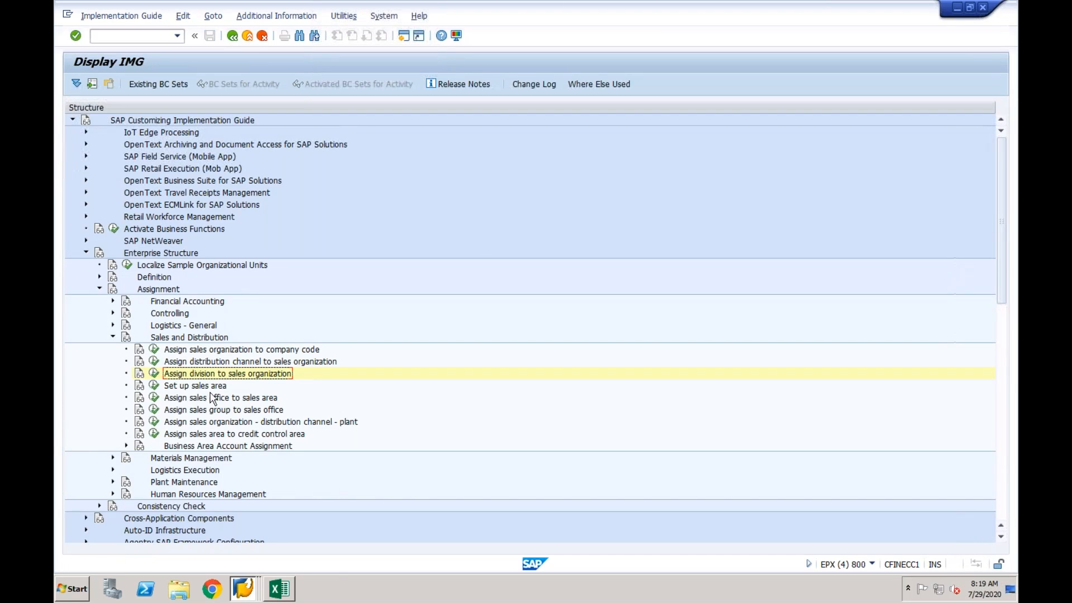
Step: Set up a new sales area combining sales organization CF01, distribution channel CF and division CF
{"action": "left_click", "coordinate": [157, 389]}
{"action": "left_click", "coordinate": [154, 387]}
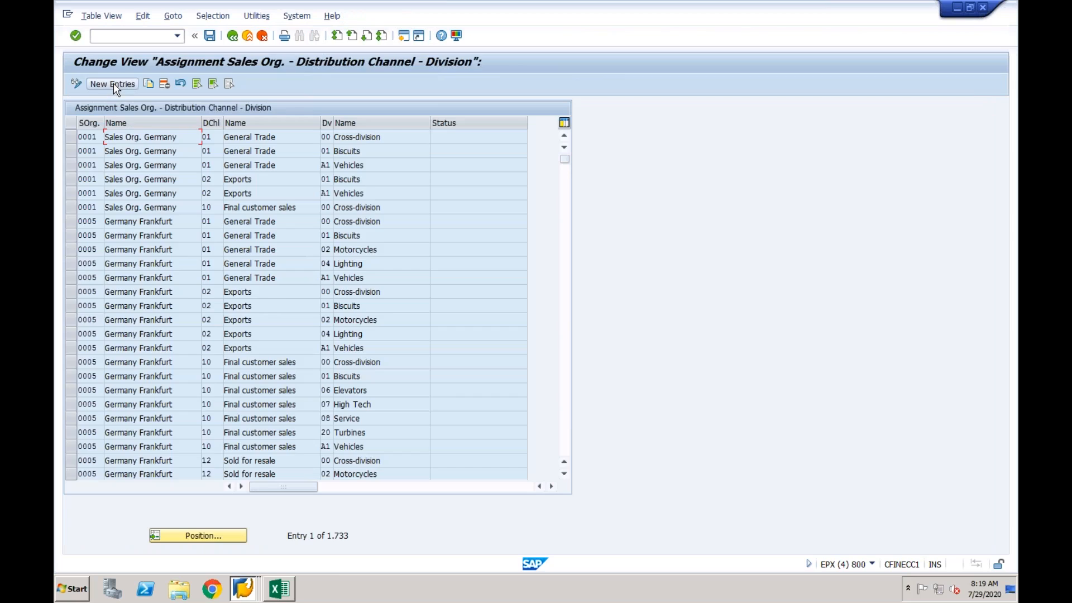
{"action": "left_click", "coordinate": [113, 84]}
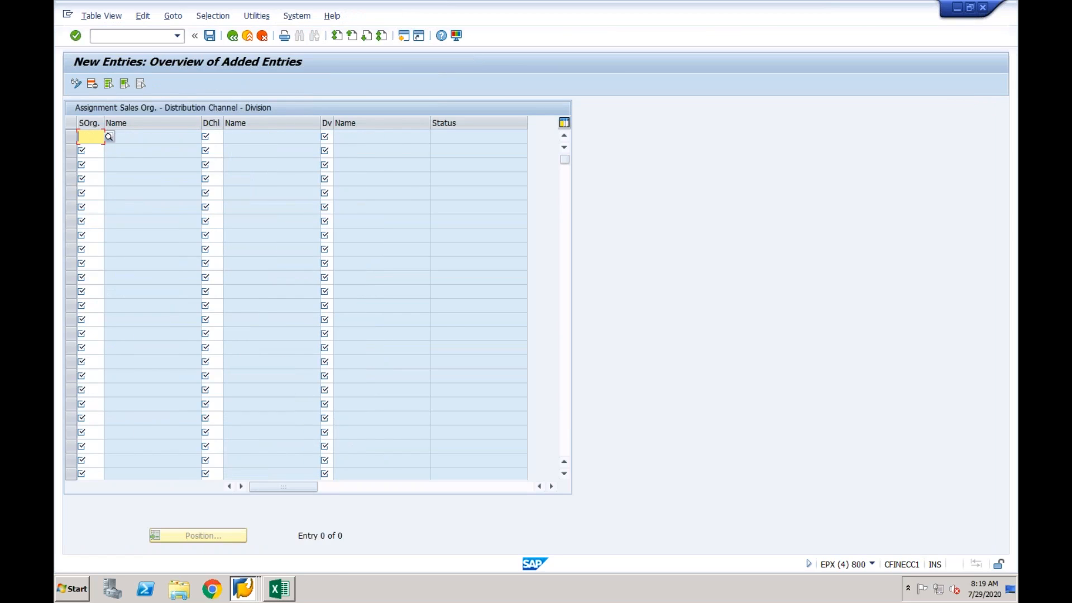
{"action": "type", "text": "CF01"}
{"action": "key", "text": "Tab"}
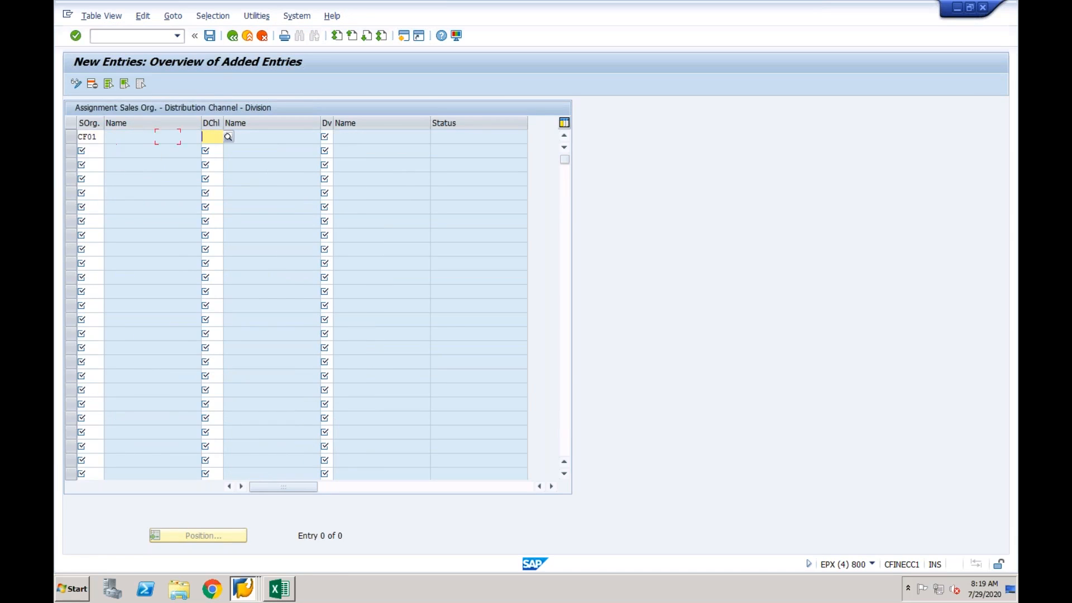
{"action": "type", "text": "CF"}
{"action": "key", "text": "Tab"}
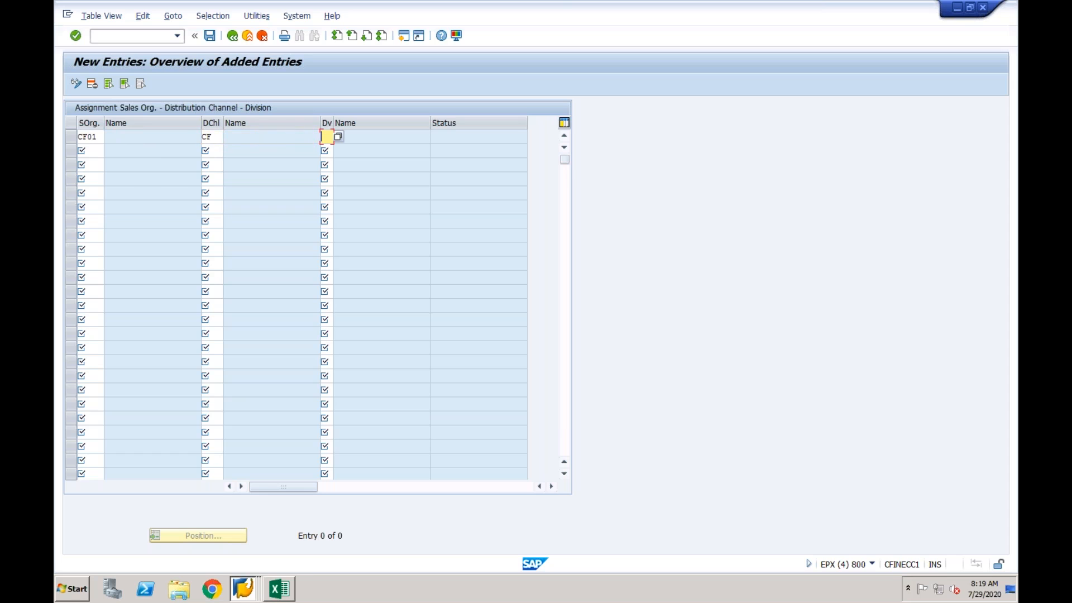
{"action": "type", "text": "CF"}
{"action": "key", "text": "Return"}
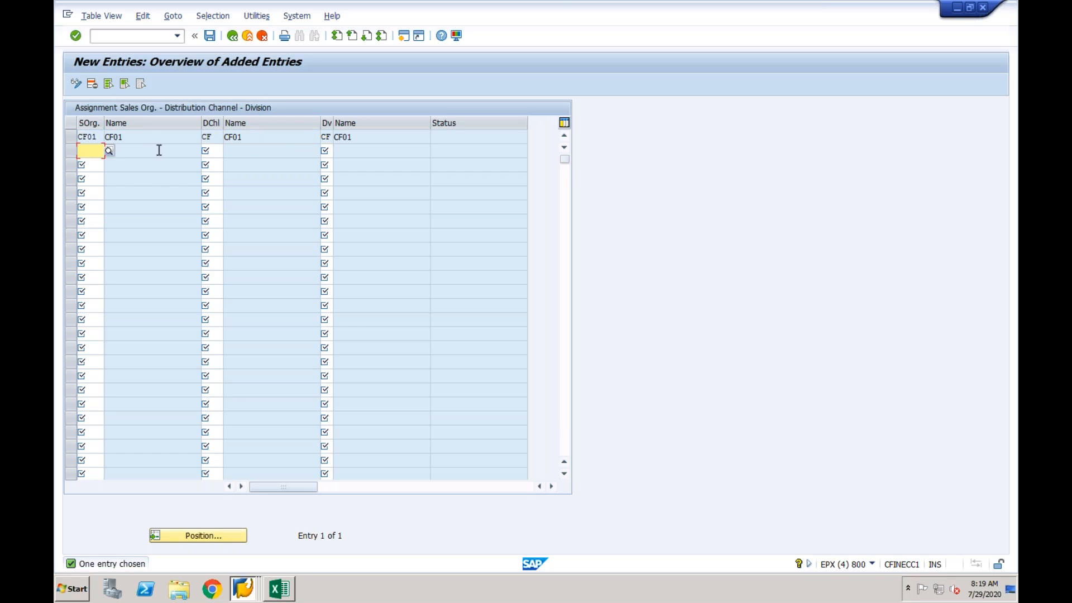
Step: Save the new sales area under the proposed customizing request and return to the IMG structure
{"action": "left_click", "coordinate": [209, 35]}
{"action": "left_click", "coordinate": [253, 228]}
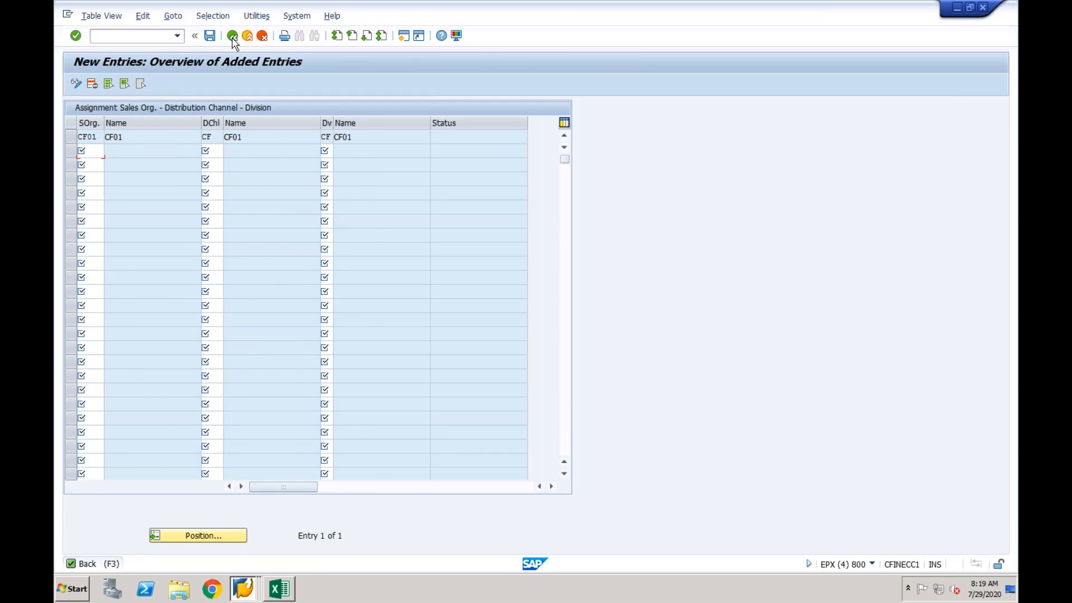
{"action": "left_click", "coordinate": [233, 36]}
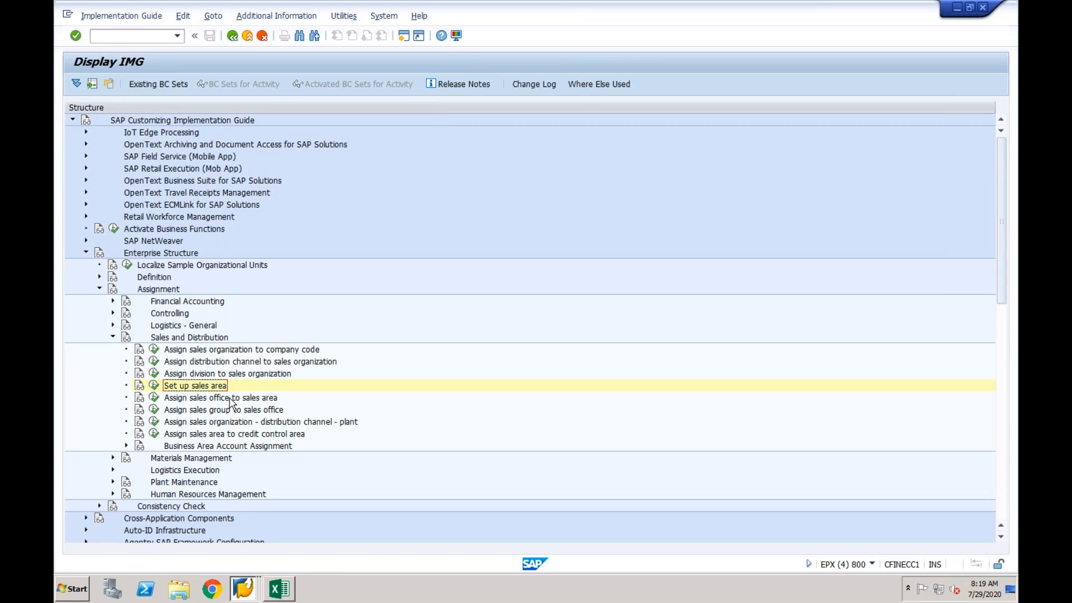
Step: Open the Sales and Distribution activity that assigns plants to a sales organization and distribution channel
{"action": "left_click", "coordinate": [225, 411]}
{"action": "left_click", "coordinate": [226, 423]}
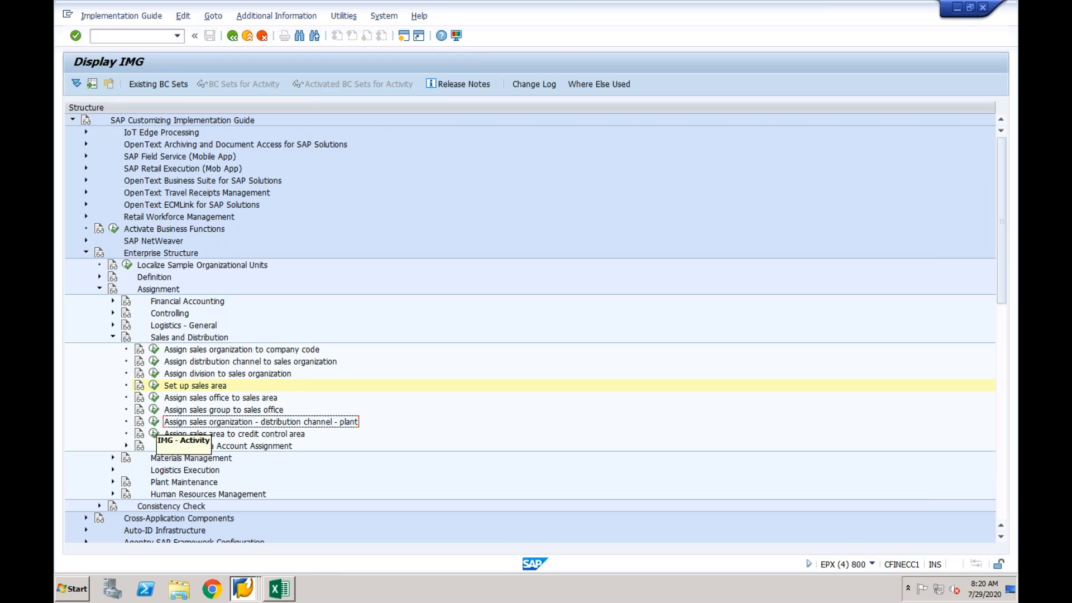
{"action": "left_click", "coordinate": [155, 422]}
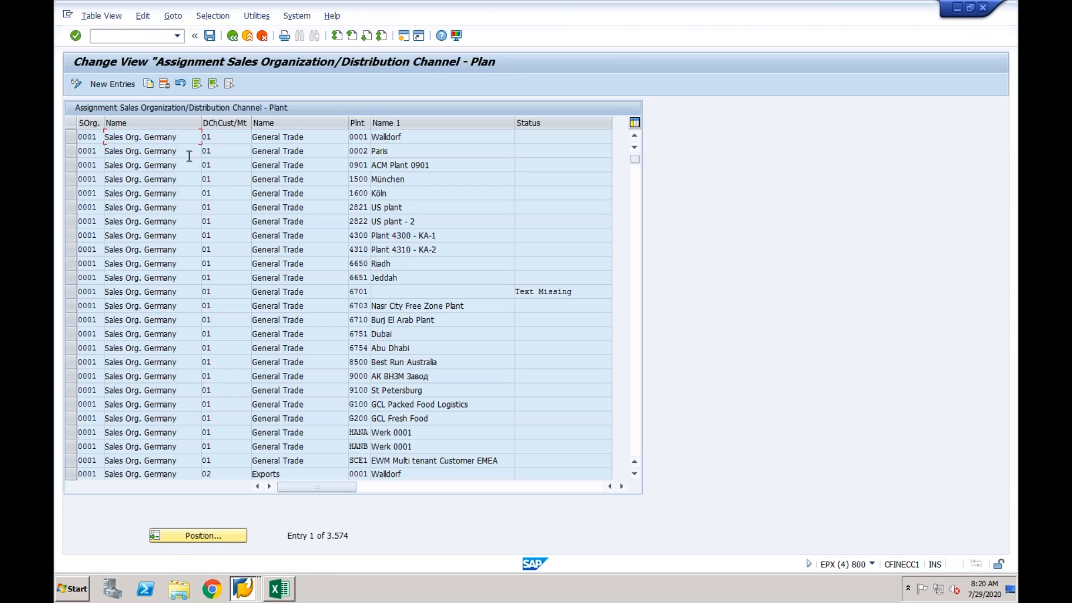
Step: Create a new assignment of sales organization CF01 and distribution channel CF to plant NY
{"action": "left_click", "coordinate": [109, 84]}
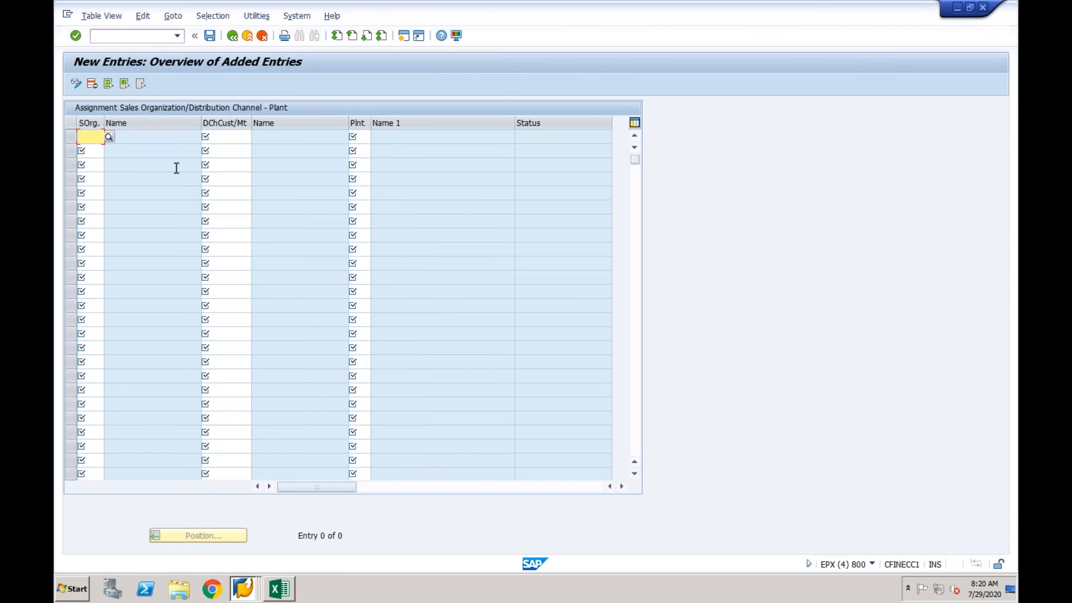
{"action": "type", "text": "CF01"}
{"action": "key", "text": "Tab"}
{"action": "type", "text": "CF"}
{"action": "key", "text": "Tab"}
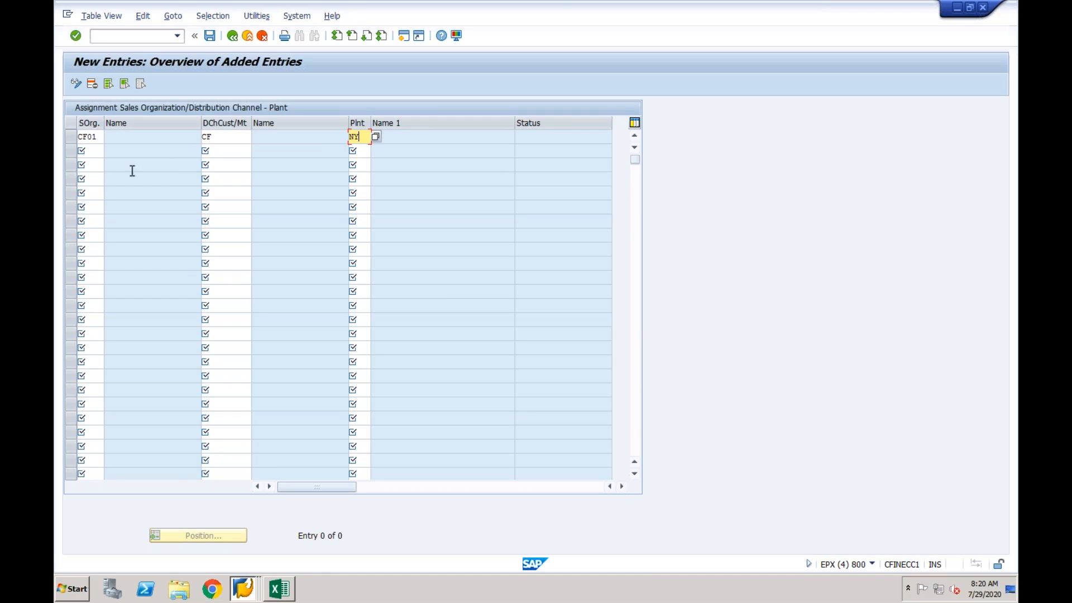
Step: Add a second assignment linking sales organization CF01 and distribution channel CF to plant WA
{"action": "left_click", "coordinate": [91, 153]}
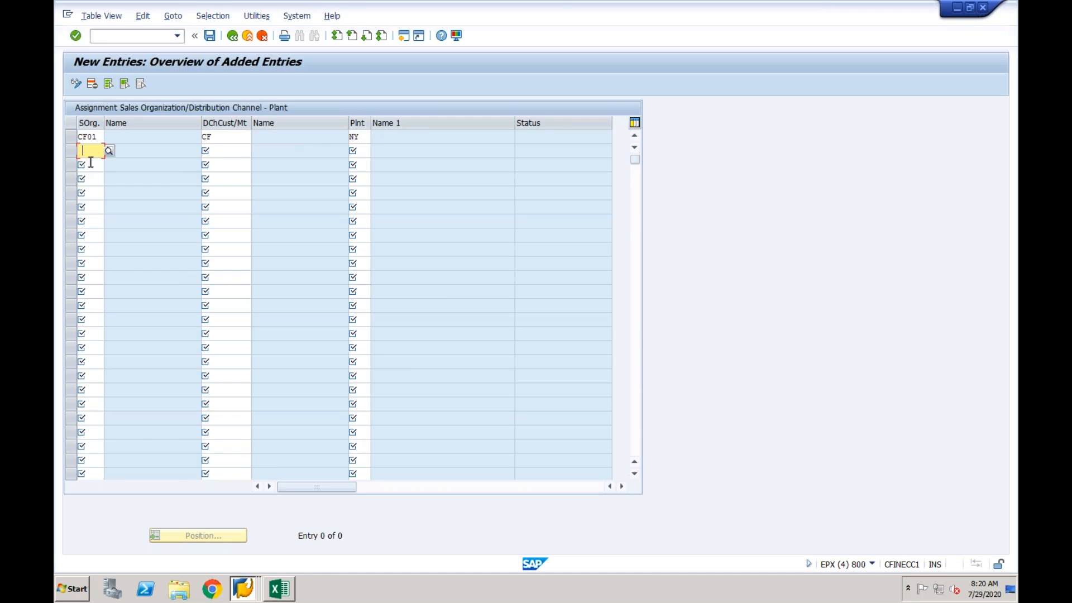
{"action": "type", "text": "CF01"}
{"action": "key", "text": "Tab"}
{"action": "type", "text": "CF"}
{"action": "key", "text": "Tab"}
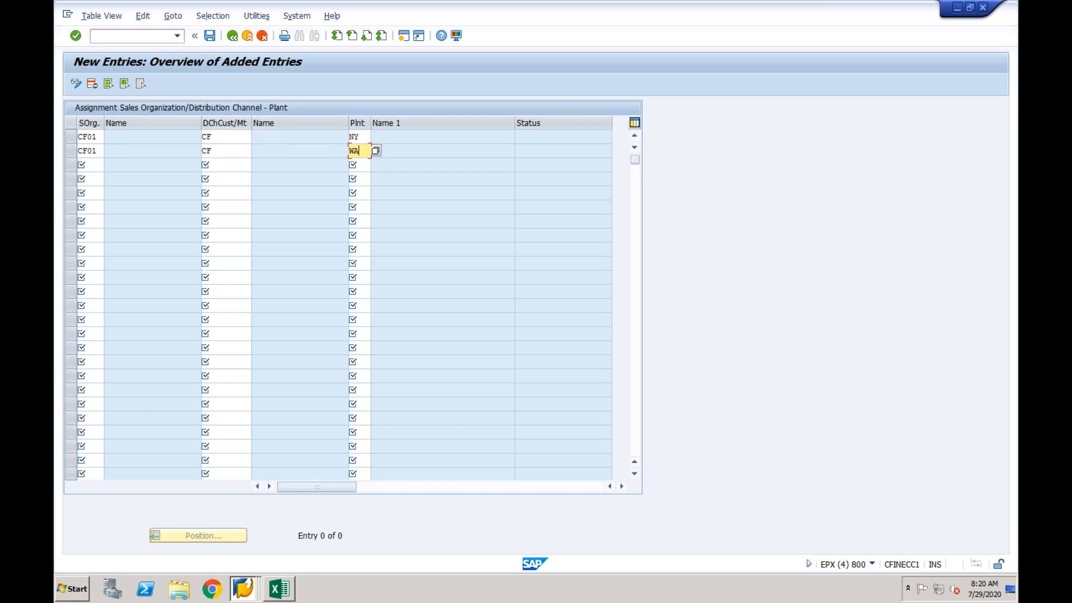
{"action": "type", "text": "WA"}
{"action": "key", "text": "Return"}
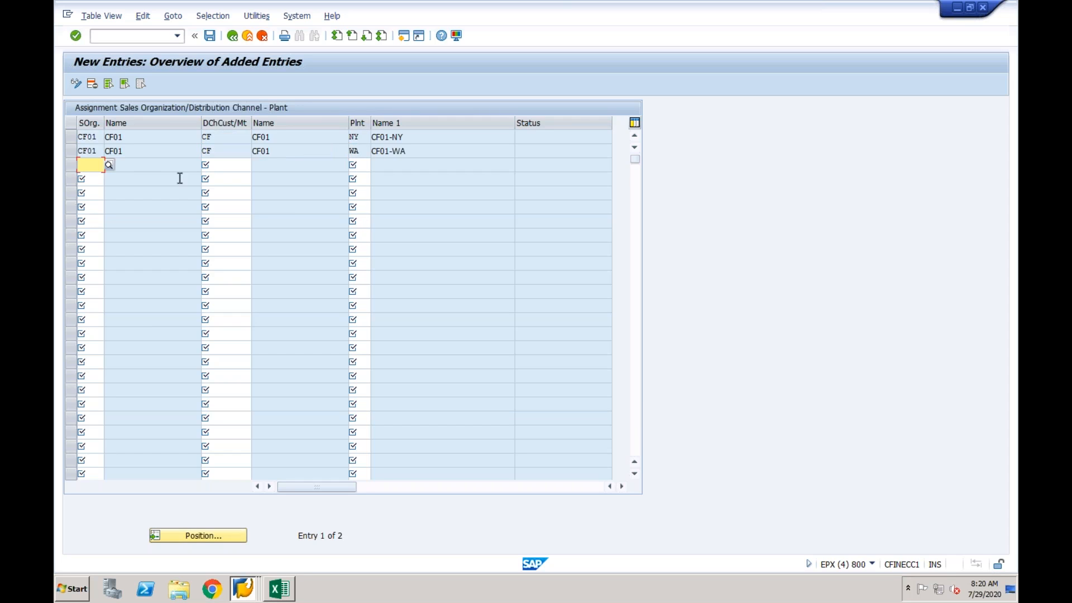
Step: Save the sales organization, distribution channel and plant assignments in the proposed customizing request and return to the implementation guide
{"action": "left_click", "coordinate": [210, 35]}
{"action": "left_click", "coordinate": [251, 227]}
{"action": "left_click", "coordinate": [232, 36]}
{"action": "left_click", "coordinate": [232, 36]}
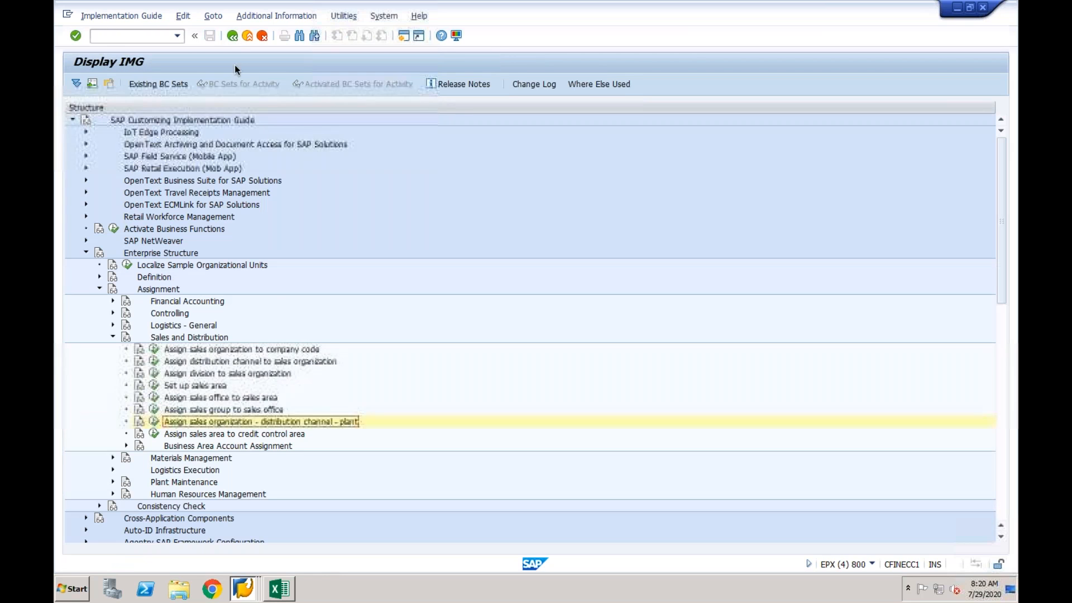
Step: Open the Materials Management activity for assigning a purchasing organization to a company code
{"action": "left_click", "coordinate": [113, 338]}
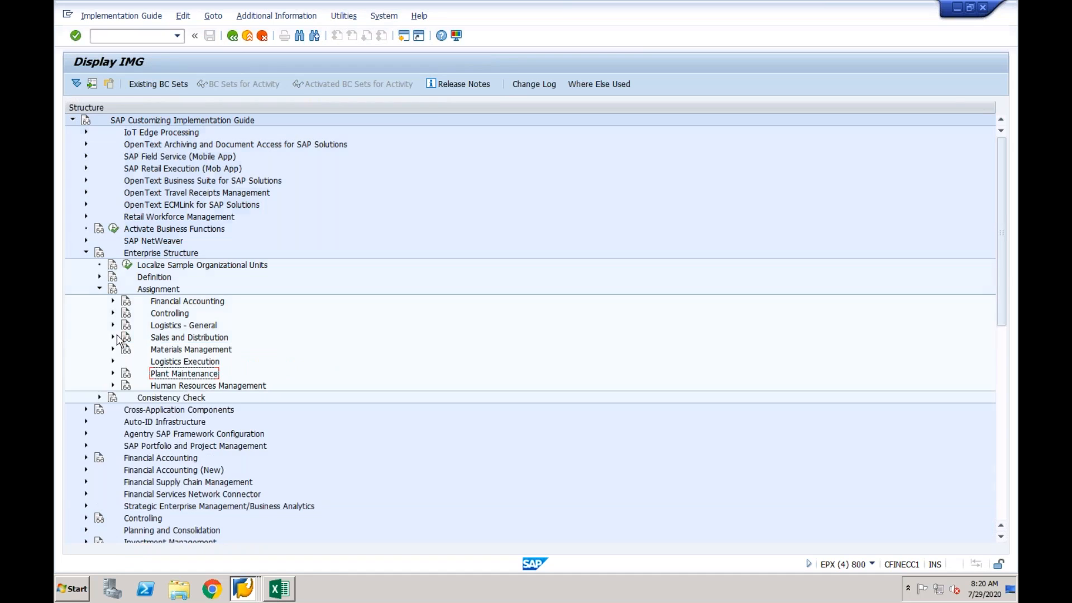
{"action": "left_click", "coordinate": [158, 352]}
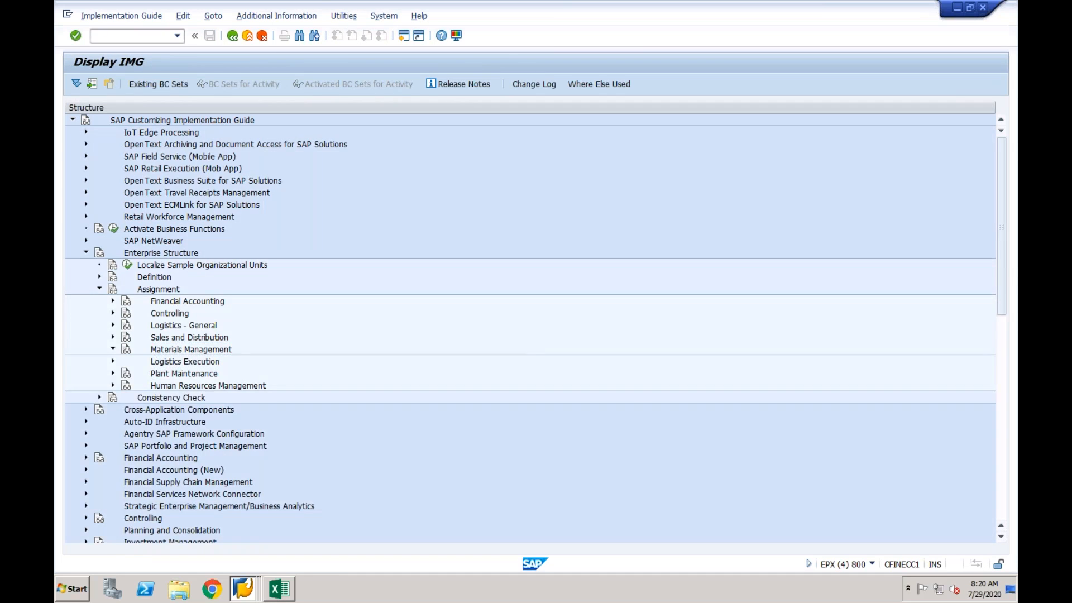
{"action": "left_click", "coordinate": [113, 349]}
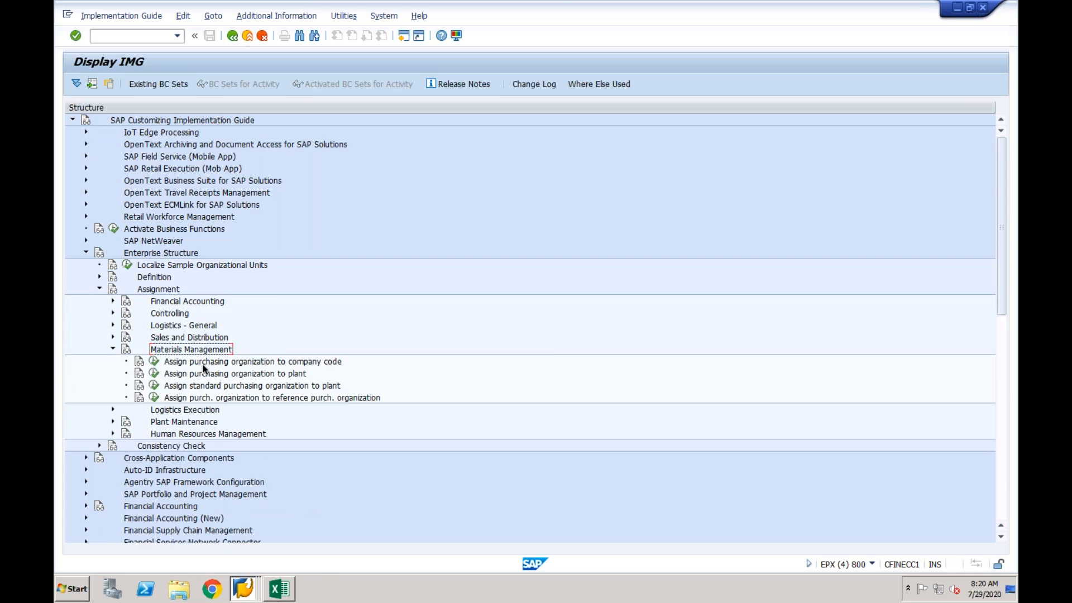
{"action": "left_click", "coordinate": [205, 364]}
{"action": "left_click", "coordinate": [154, 361]}
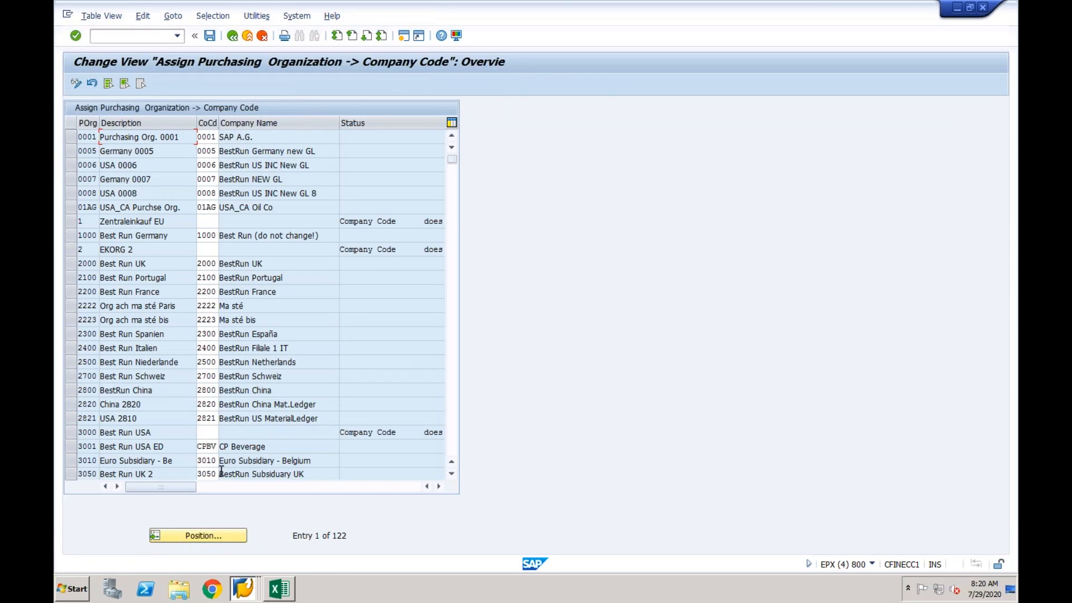
Step: Locate purchasing organization CF01 and assign it to company code CF01
{"action": "left_click", "coordinate": [196, 535]}
{"action": "type", "text": "cf01"}
{"action": "key", "text": "Return"}
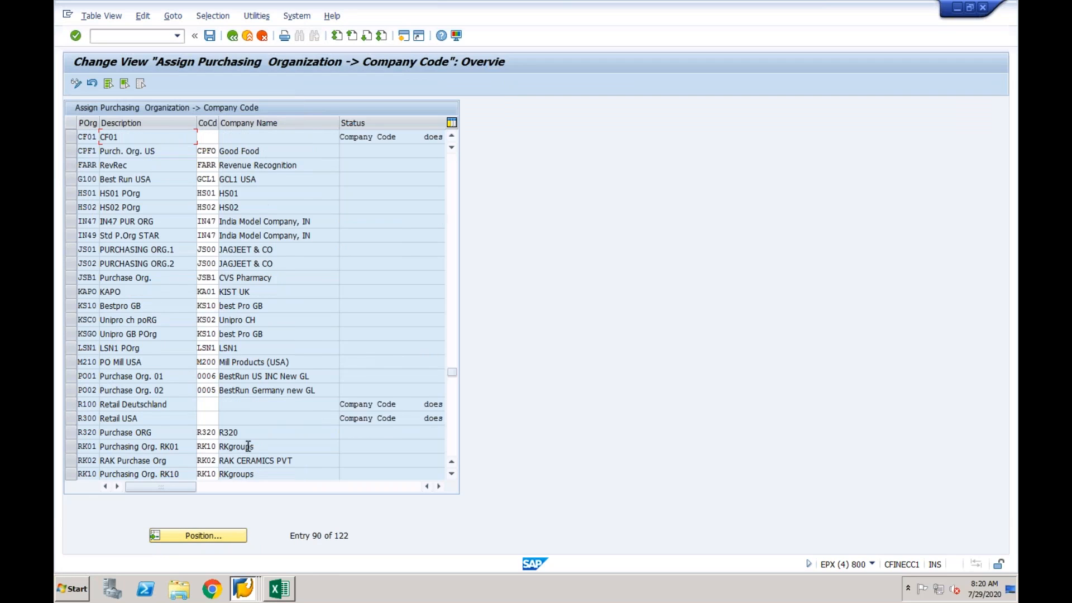
{"action": "left_click", "coordinate": [206, 136]}
{"action": "type", "text": "cf01"}
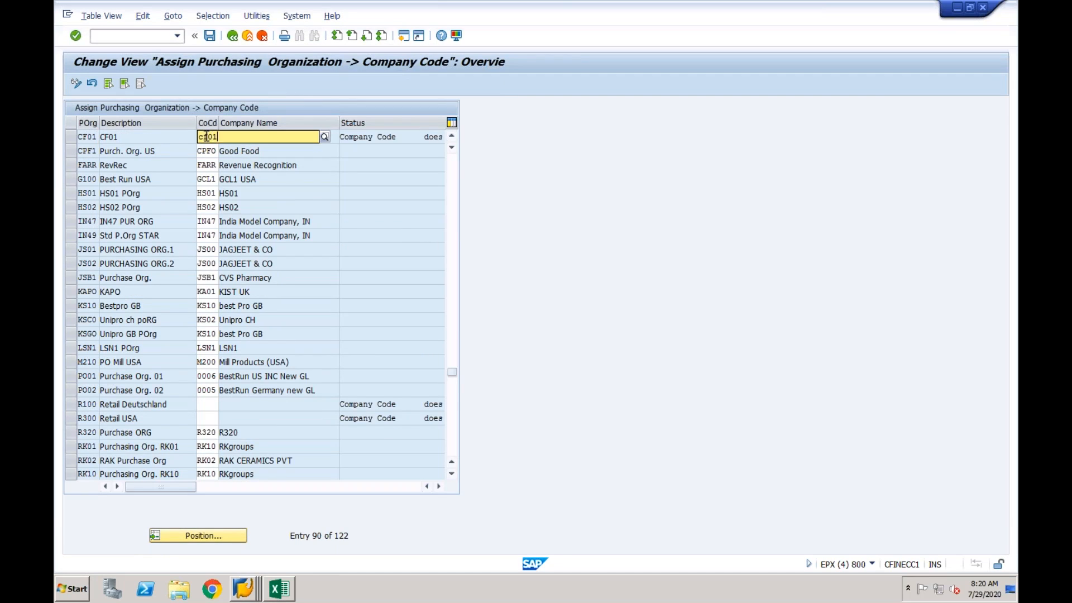
{"action": "key", "text": "Return"}
Step: Save the company code assignment in the proposed customizing request and return to the implementation guide
{"action": "left_click", "coordinate": [210, 35]}
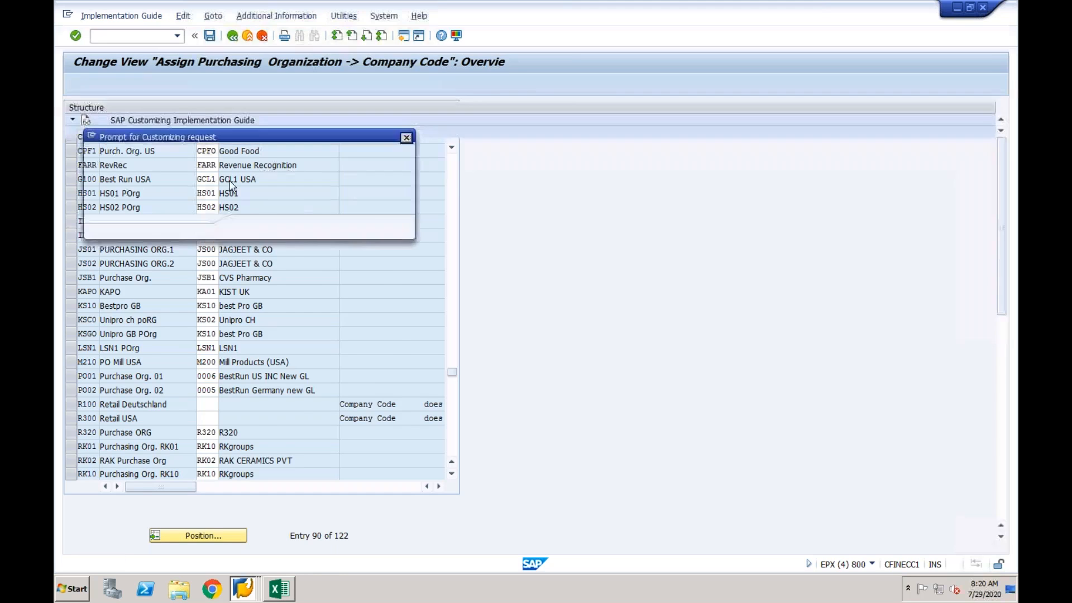
{"action": "left_click", "coordinate": [251, 228]}
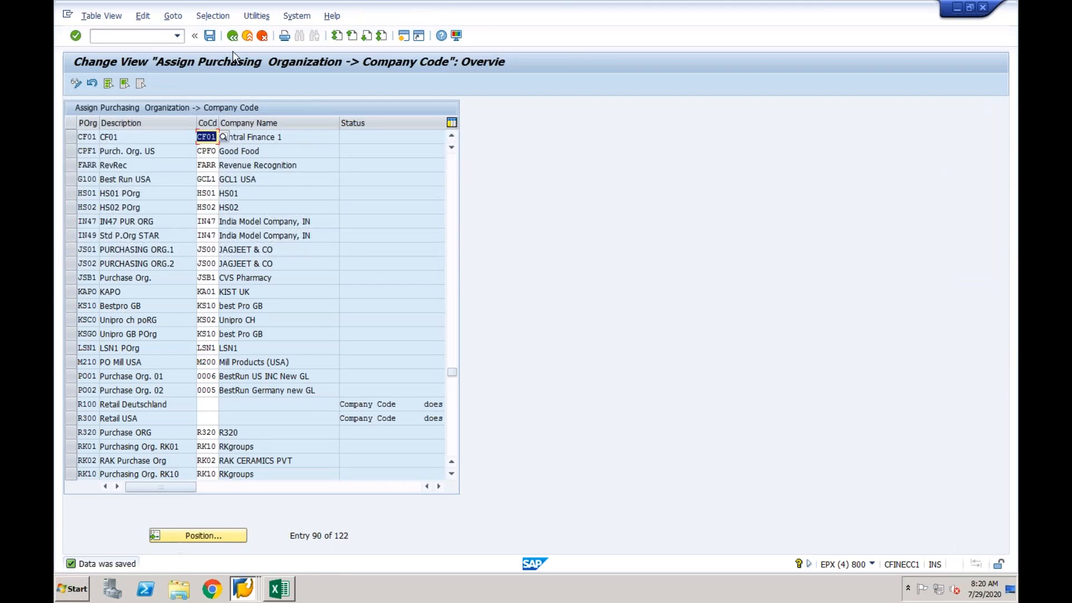
{"action": "left_click", "coordinate": [232, 35]}
Step: In the activity for assigning purchasing organizations to plants, add an entry linking purchasing organization CF01 to plant NY
{"action": "left_click", "coordinate": [240, 373]}
{"action": "left_click", "coordinate": [154, 373]}
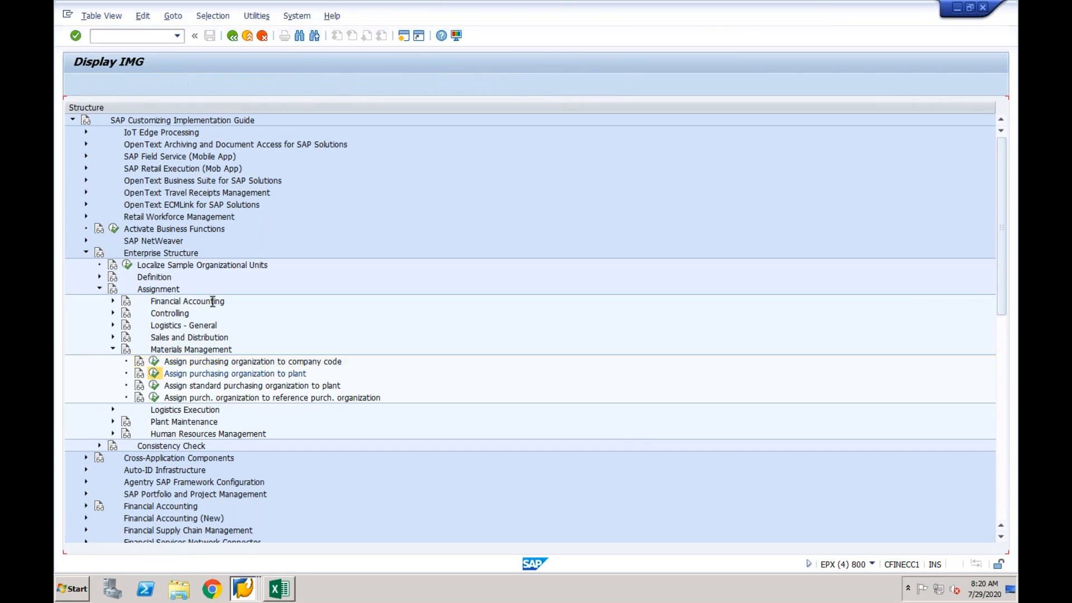
{"action": "left_click", "coordinate": [120, 88]}
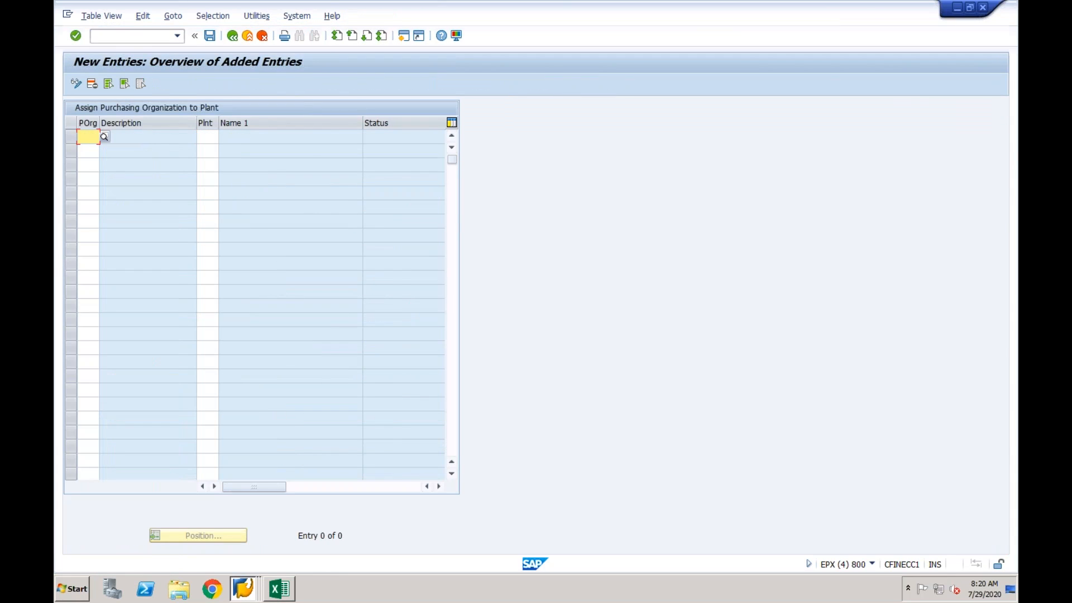
{"action": "type", "text": "CF01"}
{"action": "key", "text": "Tab"}
{"action": "type", "text": "N"}
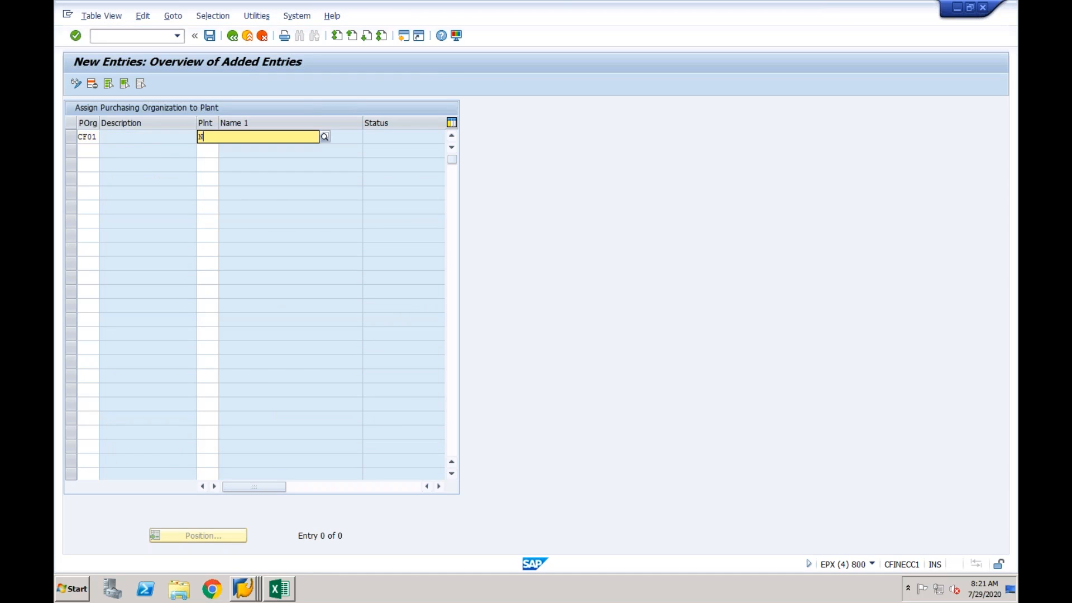
{"action": "key", "text": "Return"}
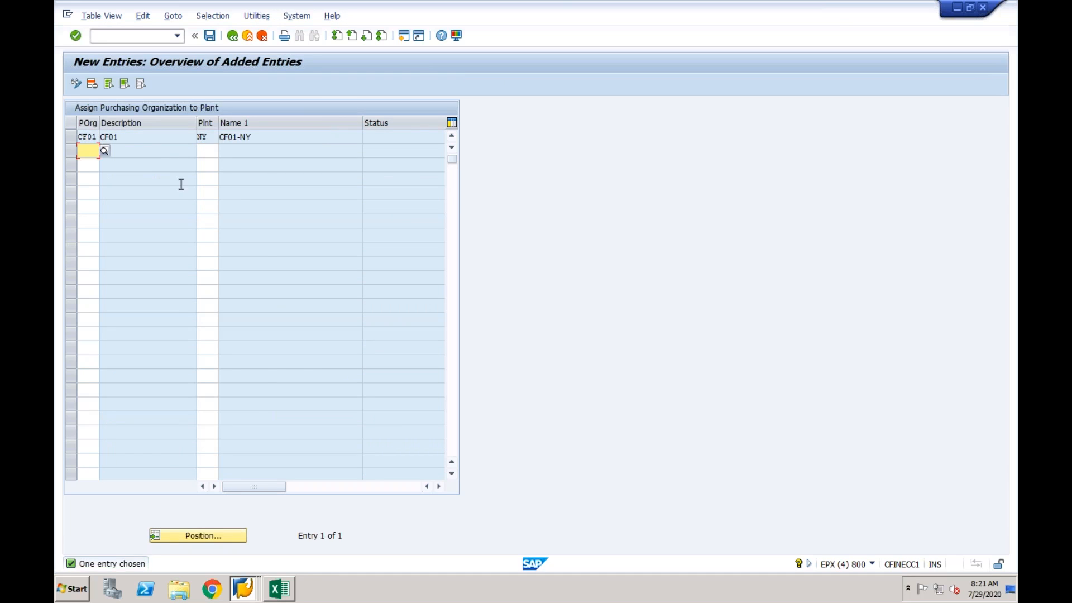
Step: Save the purchasing organization's plant assignment in the proposed customizing request and return to the implementation guide
{"action": "left_click", "coordinate": [210, 35]}
{"action": "left_click", "coordinate": [251, 227]}
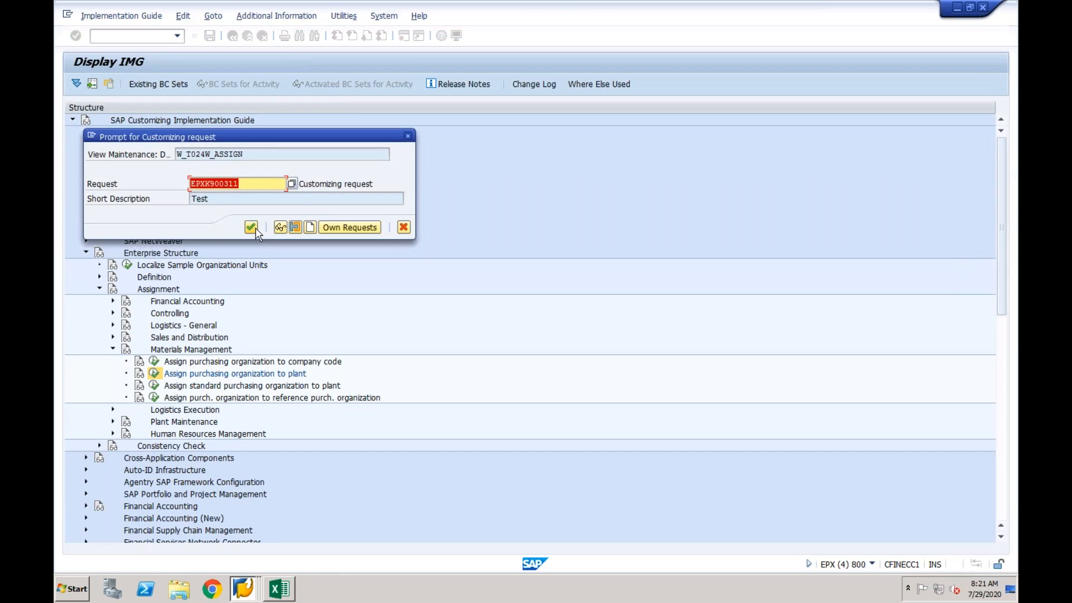
{"action": "left_click", "coordinate": [233, 36]}
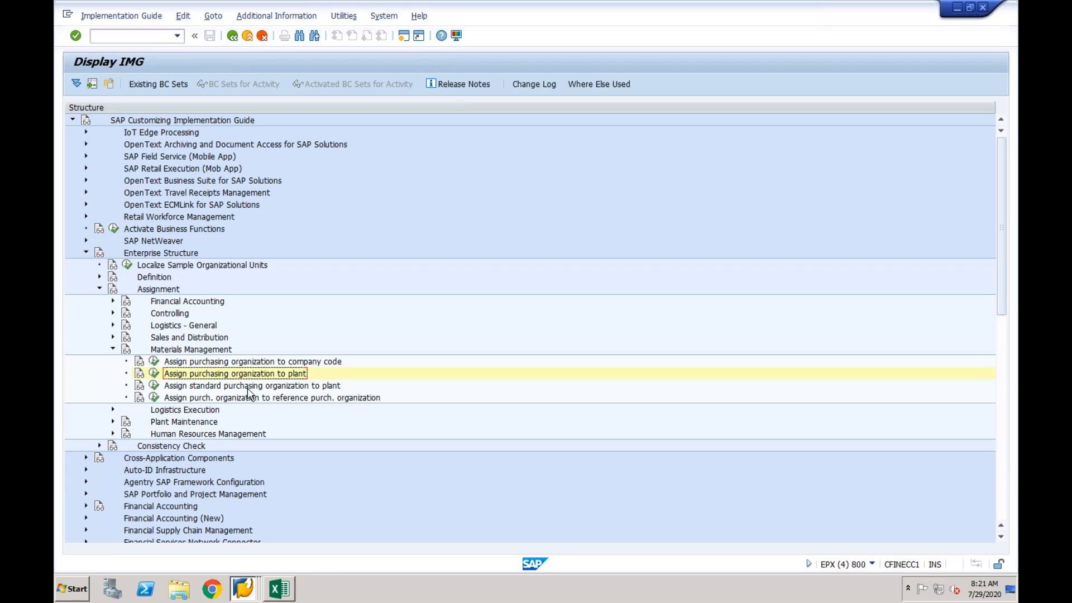
Step: Open the Logistics Execution activity for assigning a shipping point to a plant
{"action": "left_click", "coordinate": [246, 389]}
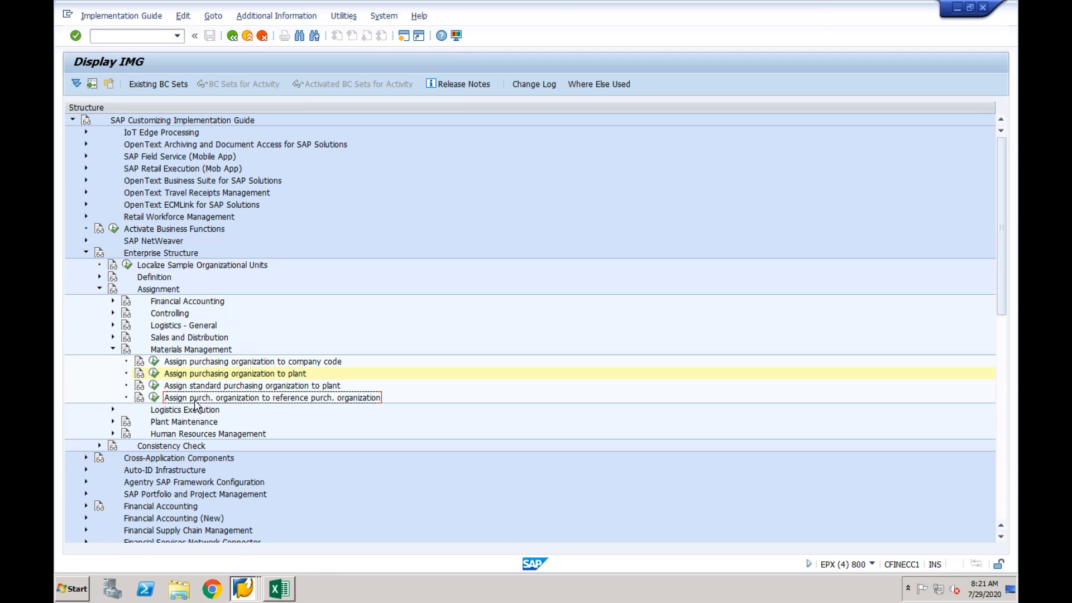
{"action": "left_click", "coordinate": [113, 349]}
{"action": "left_click", "coordinate": [158, 362]}
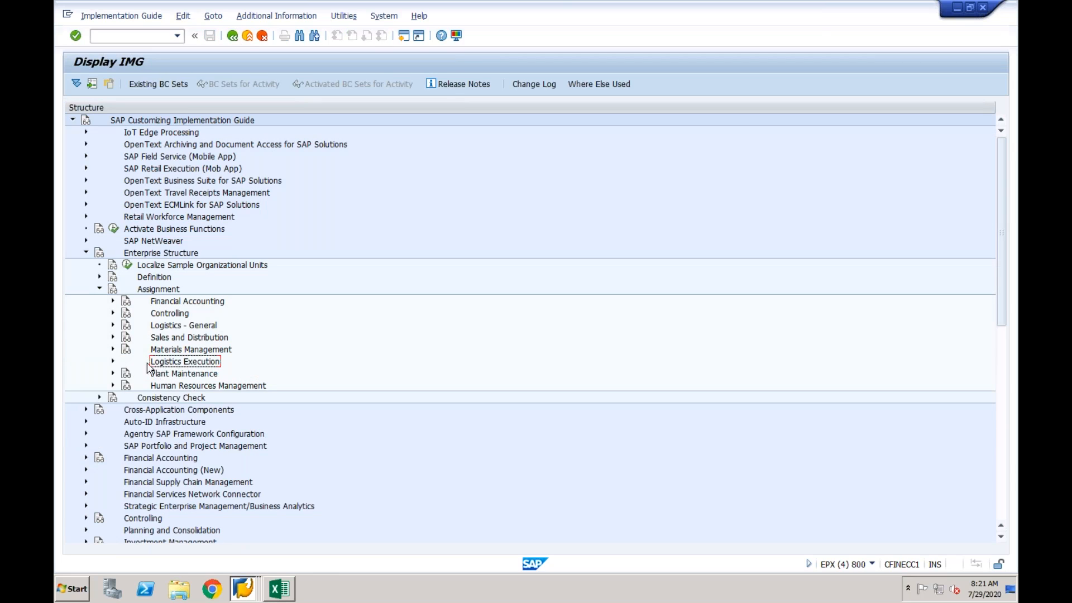
{"action": "left_click", "coordinate": [113, 362]}
{"action": "left_click", "coordinate": [224, 399]}
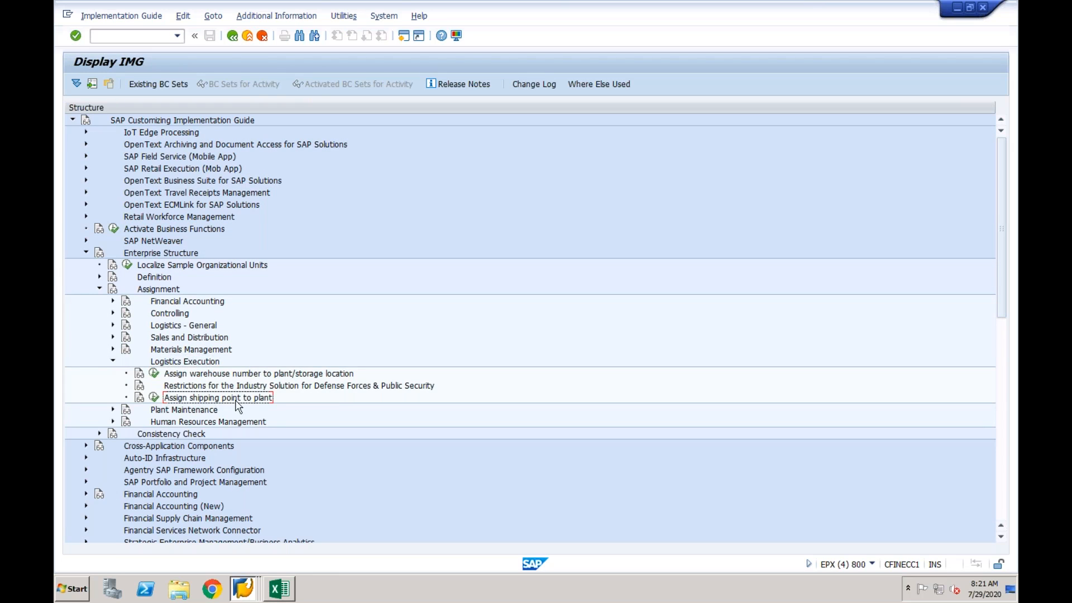
{"action": "left_click", "coordinate": [154, 397]}
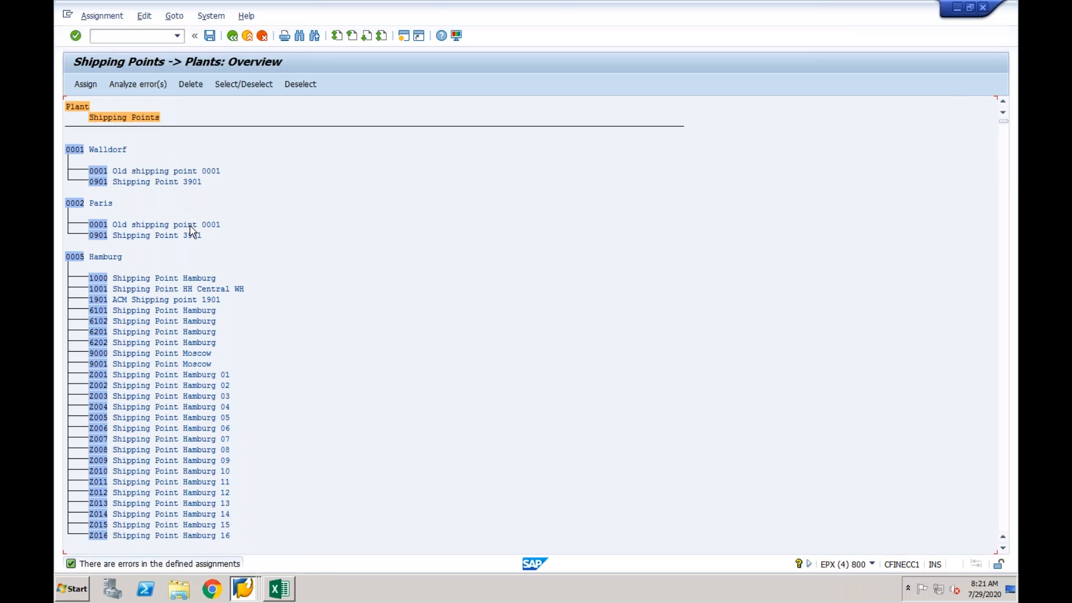
Step: Search the shipping point overview for NY and go to plant NY (CF01-NY)
{"action": "key", "text": "ctrl+f"}
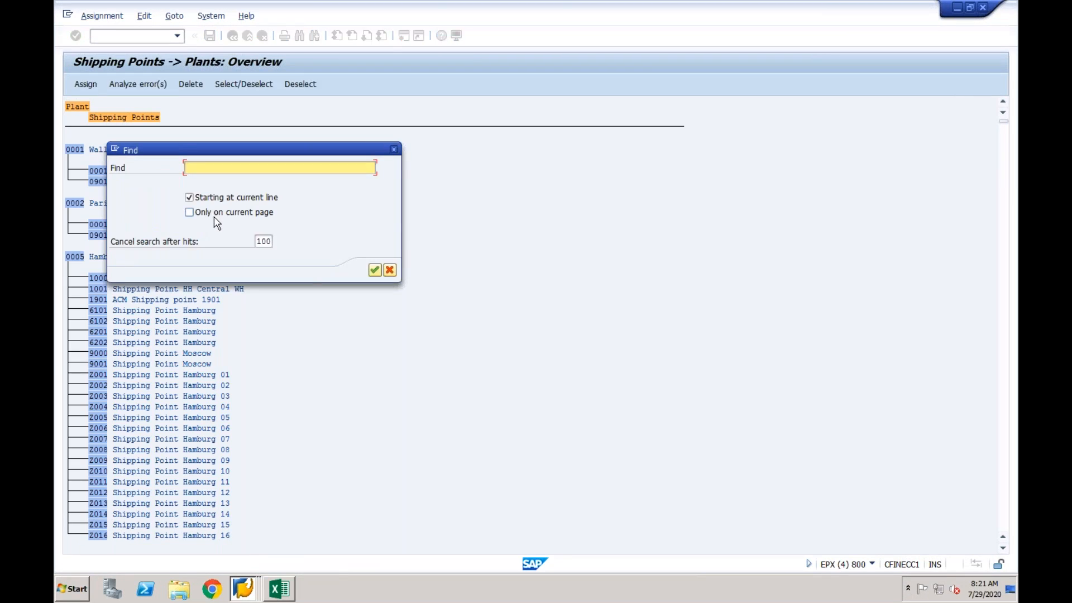
{"action": "type", "text": "cf"}
{"action": "key", "text": "BackSpace"}
{"action": "key", "text": "BackSpace"}
{"action": "type", "text": "NY"}
{"action": "key", "text": "Return"}
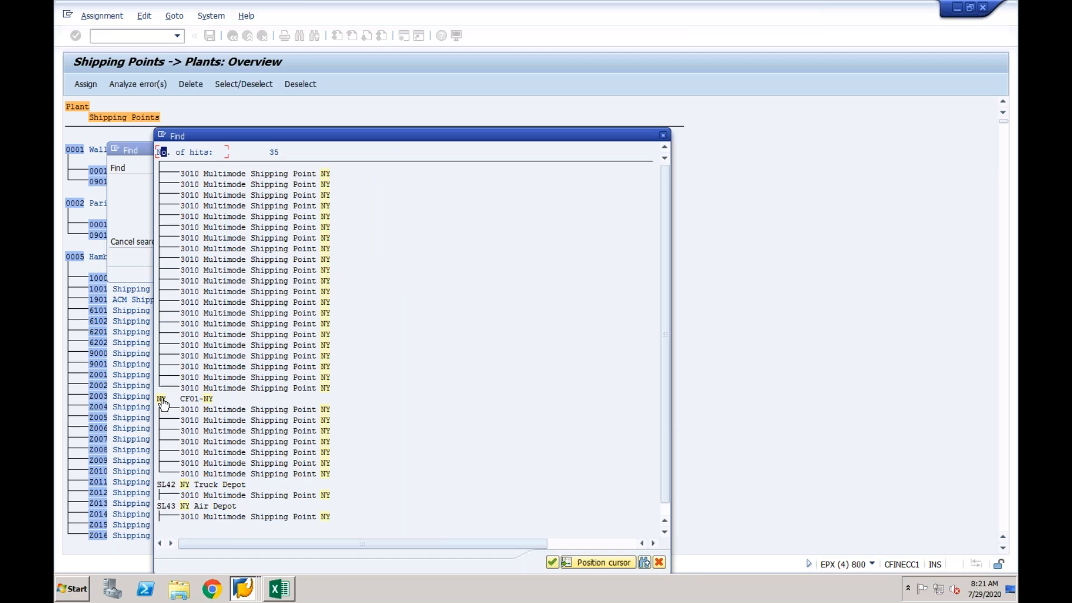
{"action": "left_click", "coordinate": [162, 399]}
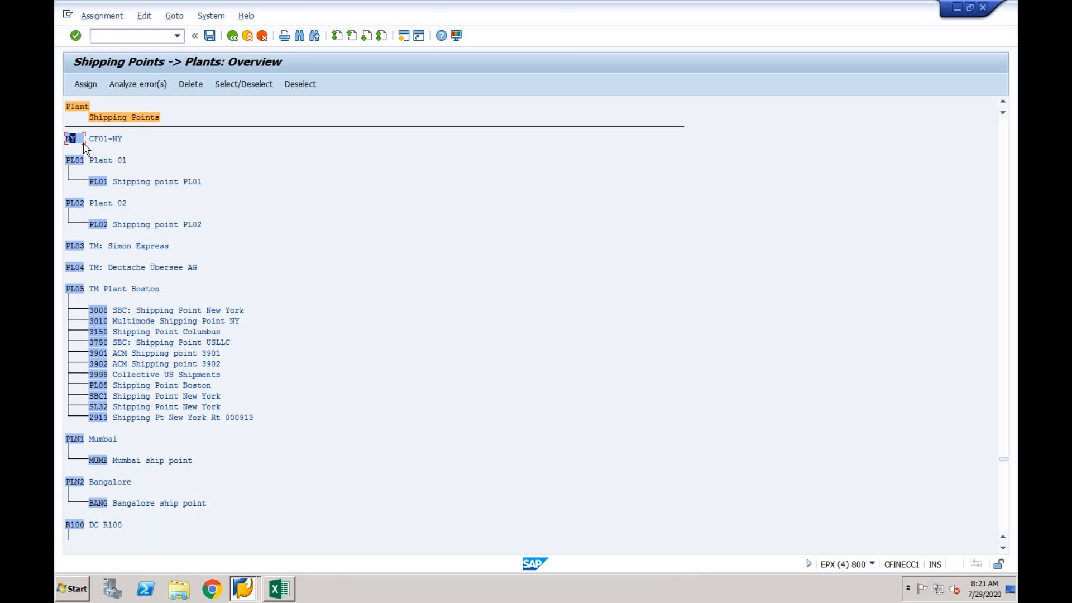
Step: Search the shipping point overview for CF01, then close the search without going to a hit
{"action": "key", "text": "ctrl+f"}
{"action": "type", "text": "CF01"}
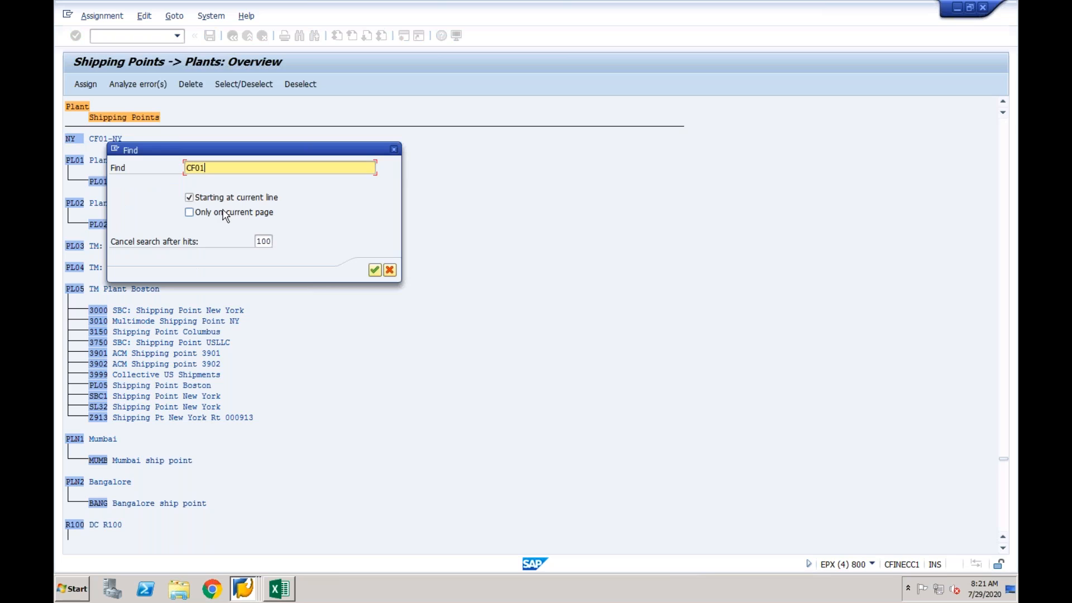
{"action": "key", "text": "Return"}
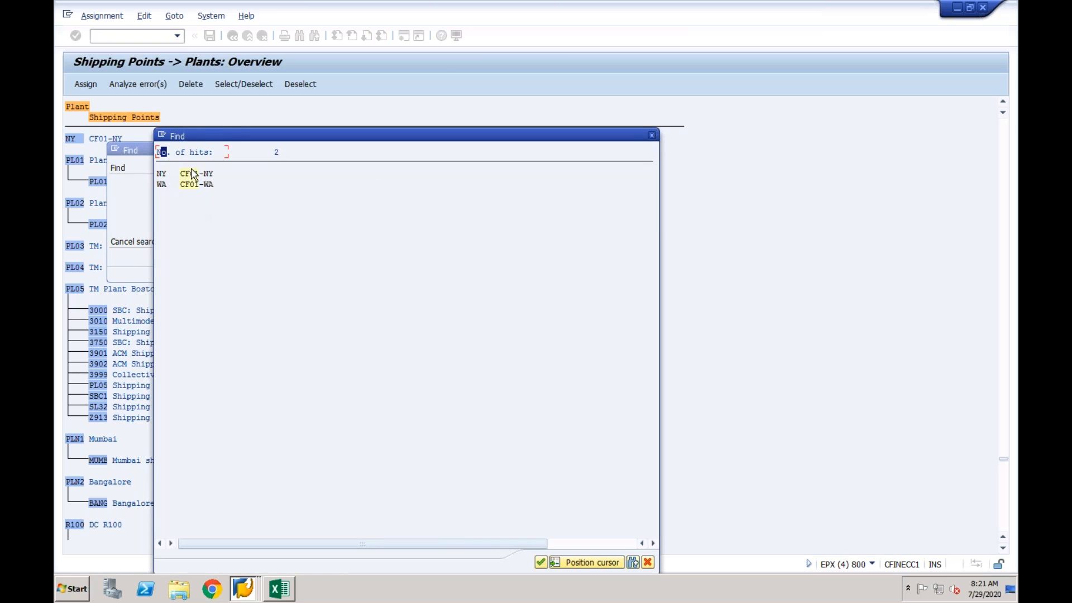
{"action": "left_click", "coordinate": [652, 136]}
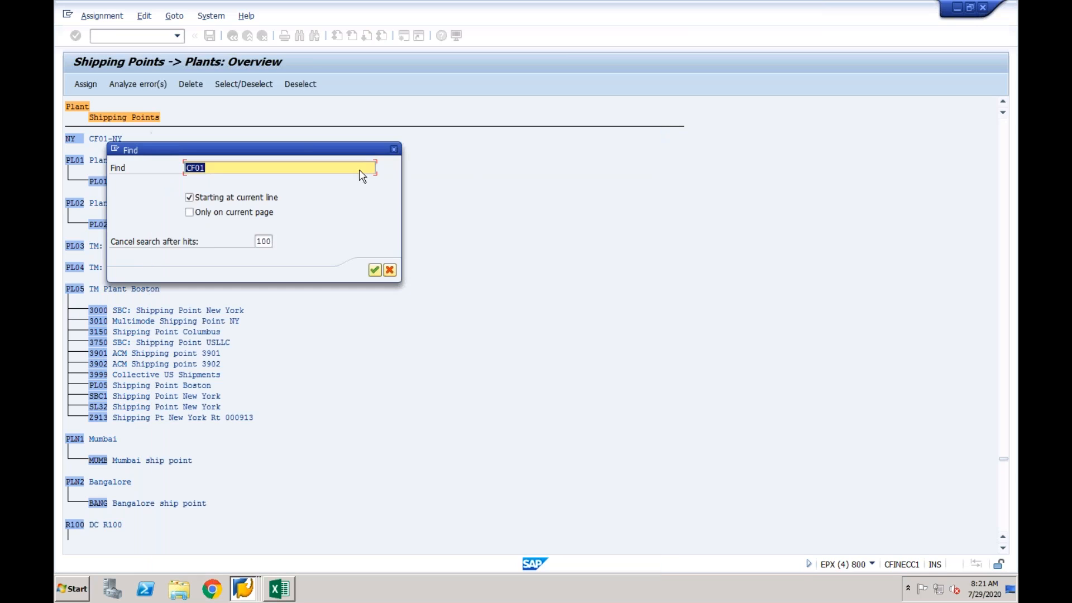
{"action": "left_click", "coordinate": [393, 149]}
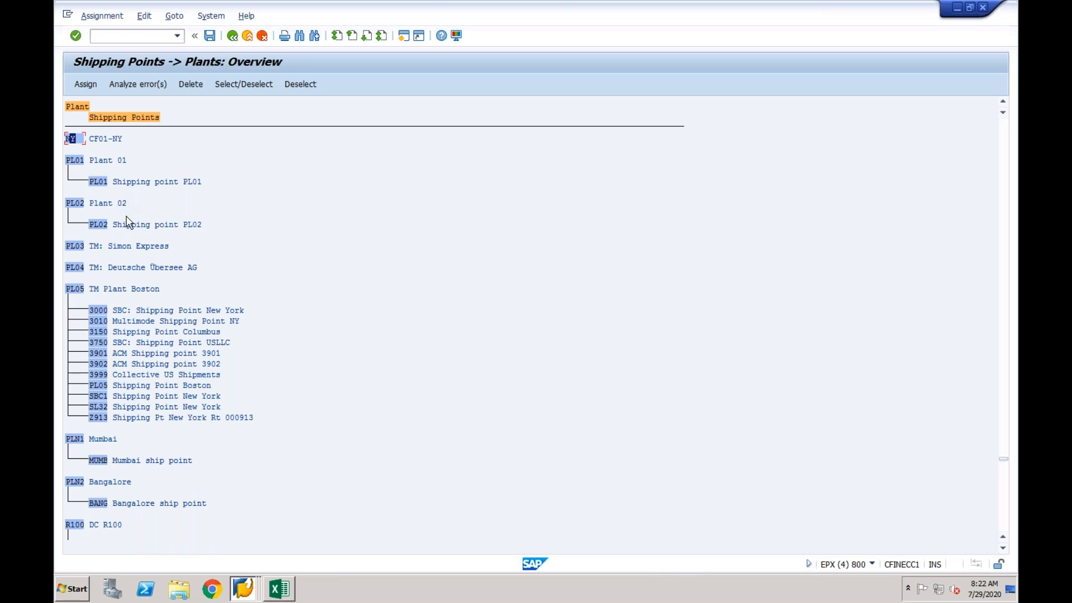
Step: Assign shipping point CF01 to plant NY
{"action": "left_click", "coordinate": [86, 84]}
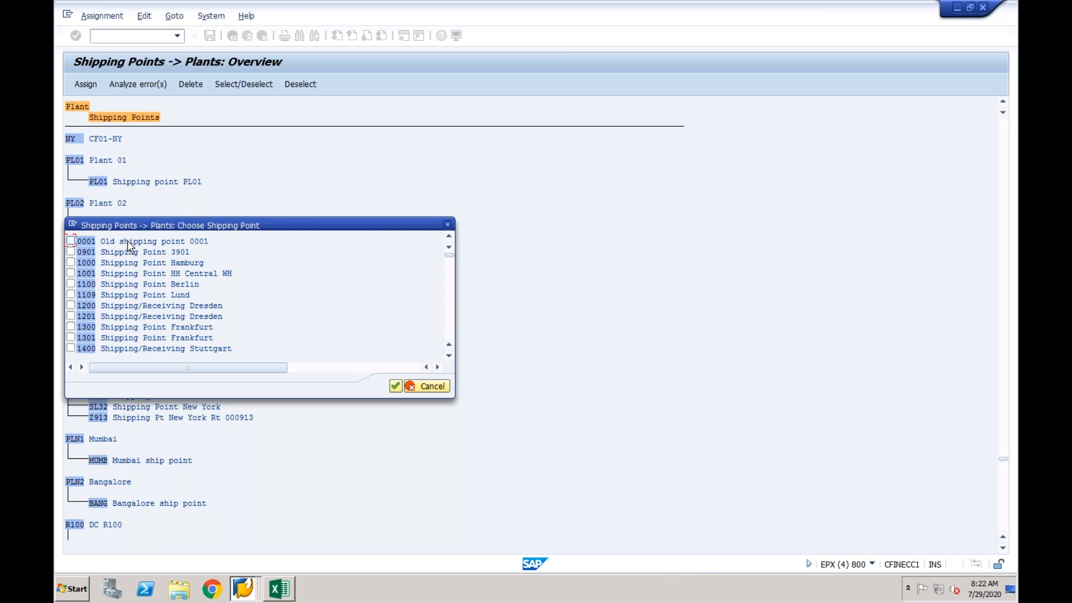
{"action": "left_click", "coordinate": [449, 288]}
{"action": "left_click", "coordinate": [449, 287]}
{"action": "left_click", "coordinate": [449, 289]}
{"action": "left_click", "coordinate": [449, 290]}
{"action": "left_click", "coordinate": [450, 291]}
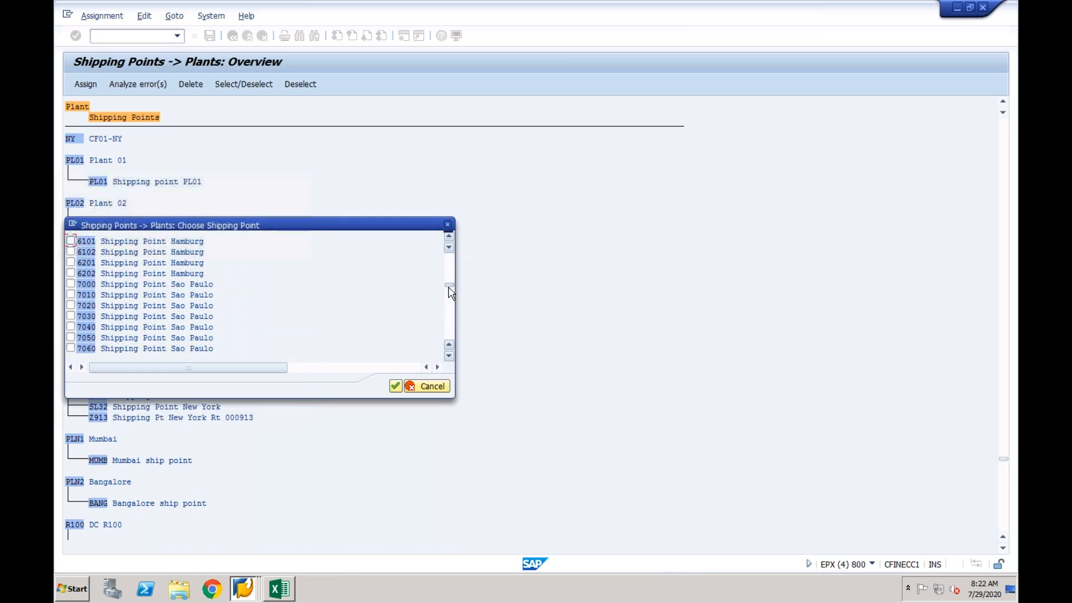
{"action": "left_click", "coordinate": [450, 305]}
{"action": "left_click", "coordinate": [450, 298]}
{"action": "left_click", "coordinate": [450, 293]}
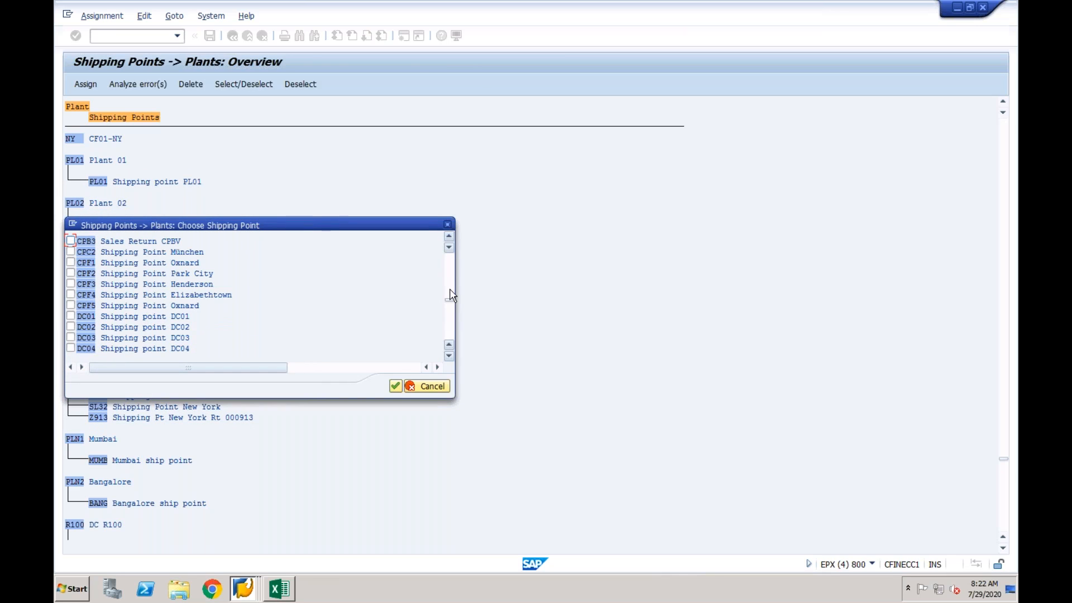
{"action": "left_click", "coordinate": [450, 291]}
{"action": "left_click", "coordinate": [71, 295]}
{"action": "left_click", "coordinate": [396, 386]}
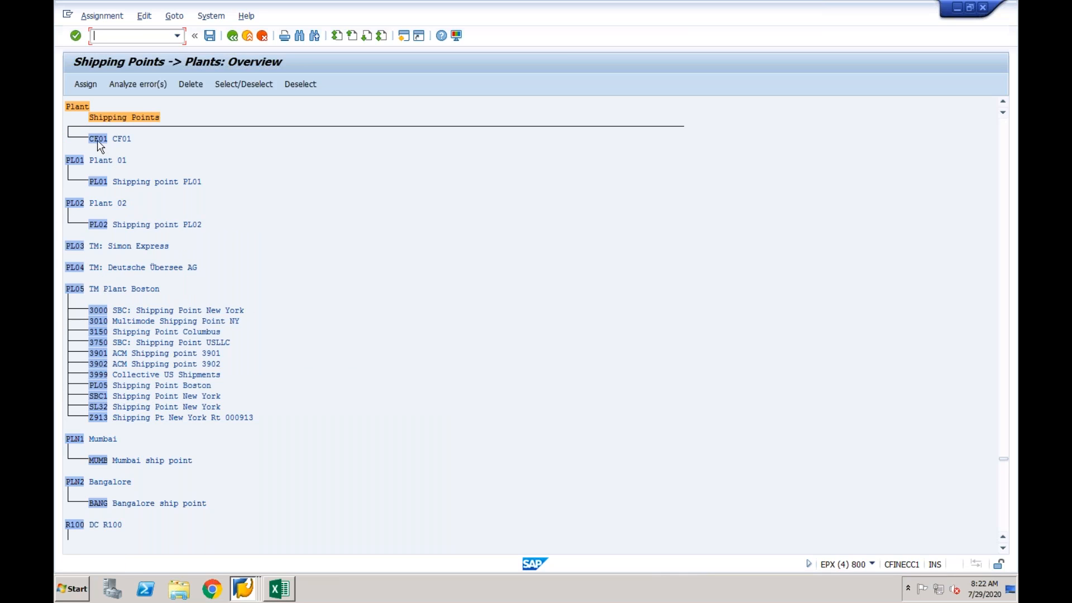
Step: Save the shipping point assignment for plant NY under customizing request EPXK900311 and return to the implementation guide
{"action": "left_click", "coordinate": [1004, 102]}
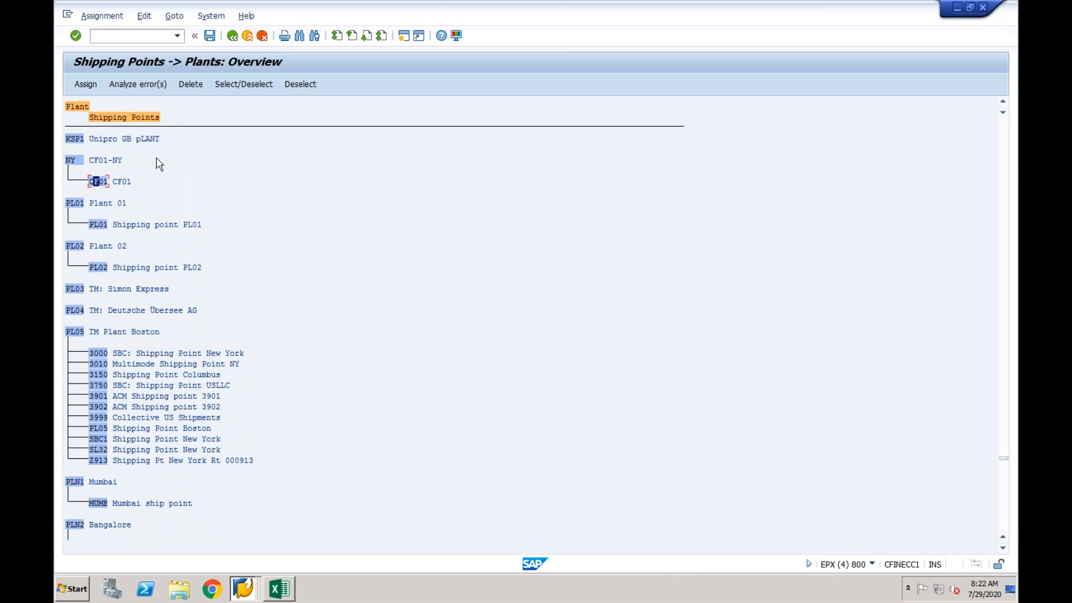
{"action": "left_click", "coordinate": [210, 35]}
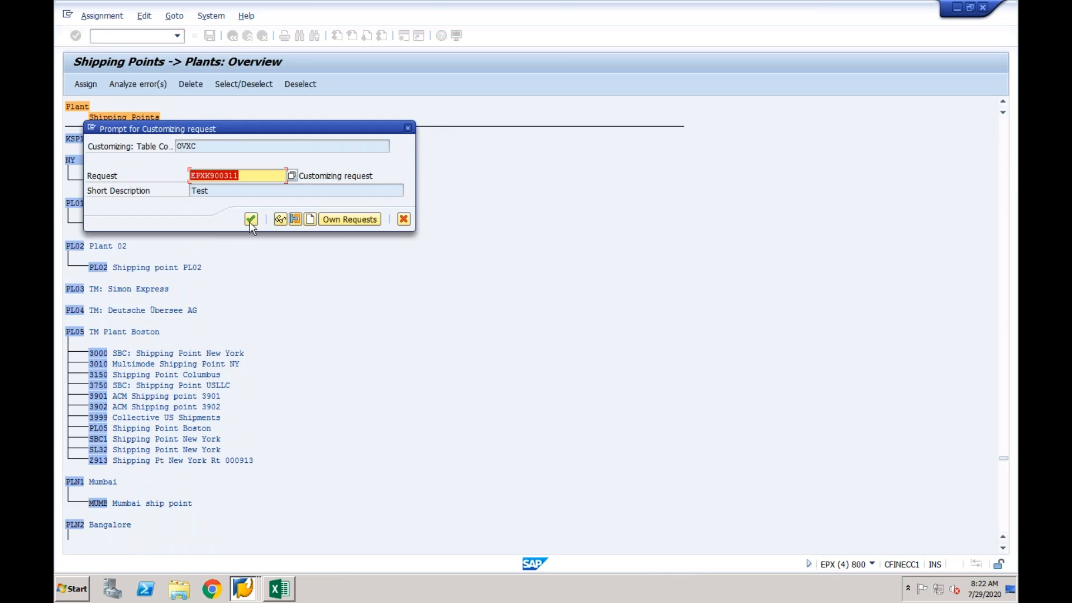
{"action": "left_click", "coordinate": [251, 219]}
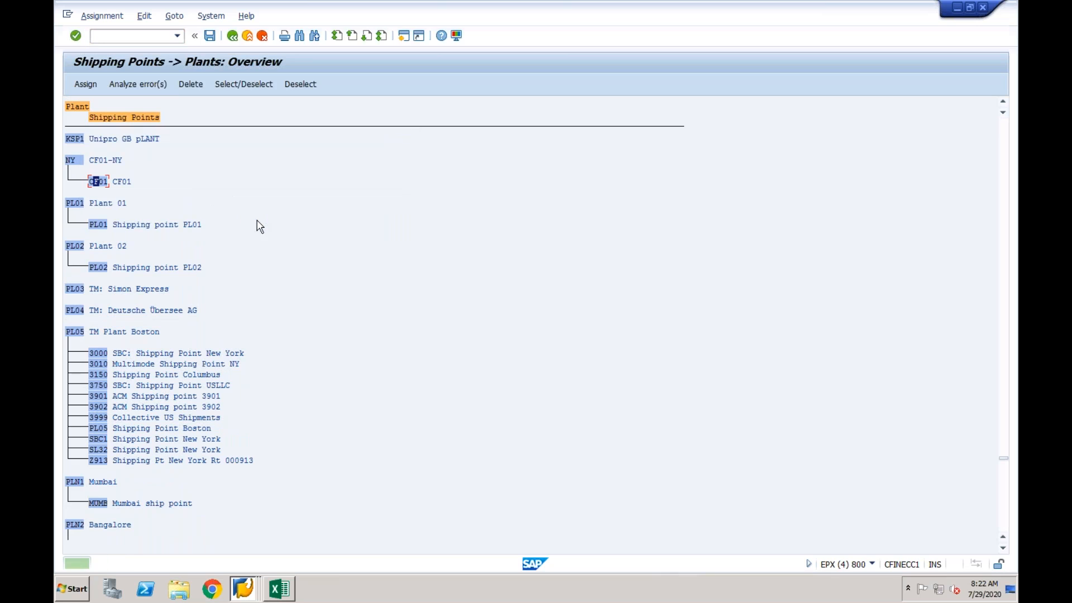
{"action": "left_click", "coordinate": [232, 37]}
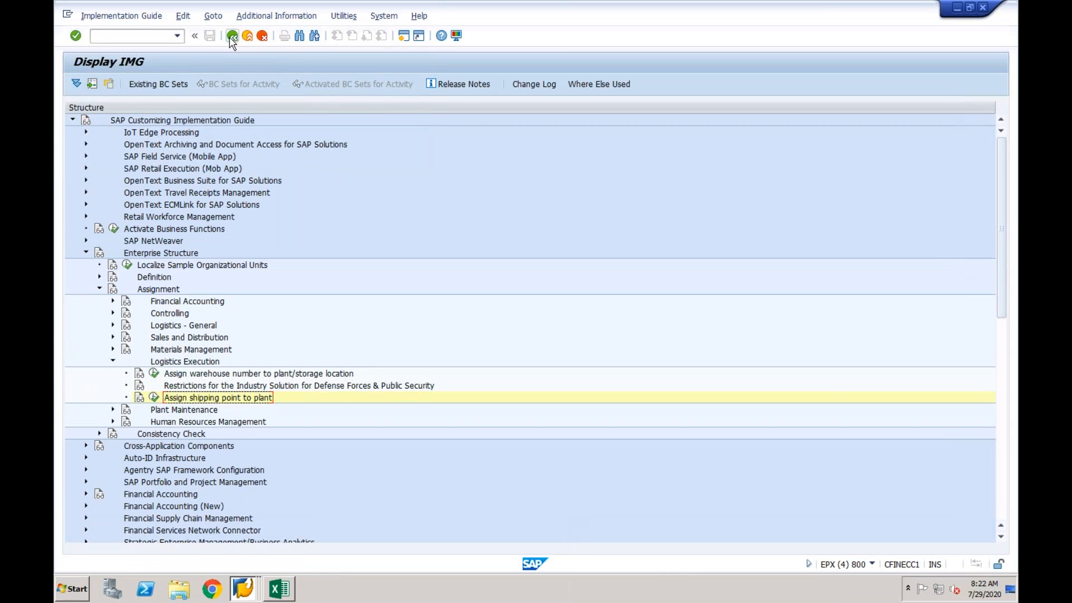
Step: Collapse the Logistics Execution, Assignment and Enterprise Structure nodes in the implementation guide
{"action": "left_click", "coordinate": [113, 362]}
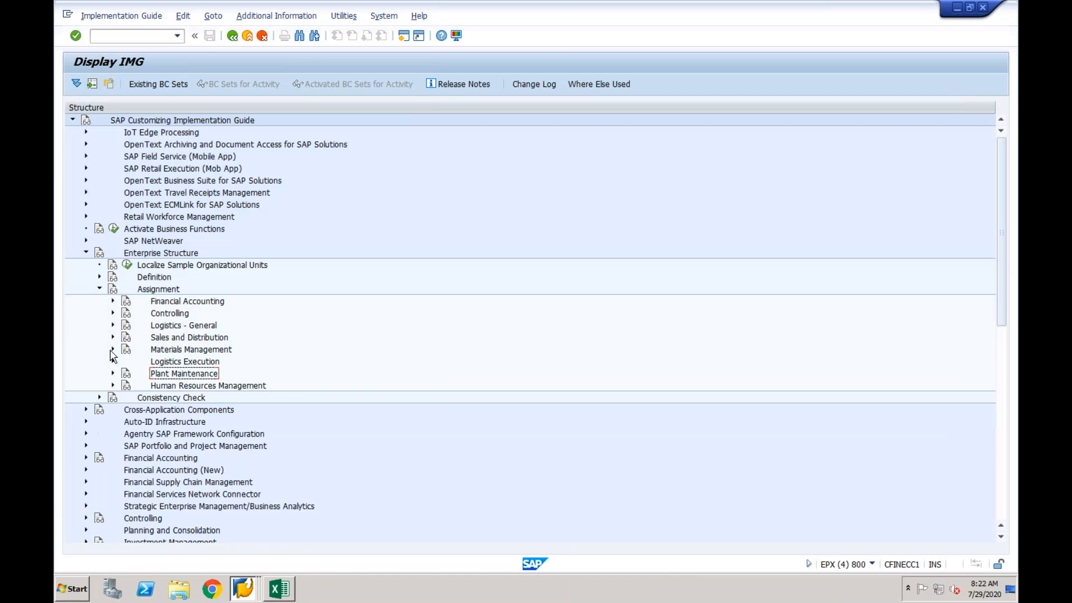
{"action": "left_click", "coordinate": [99, 289]}
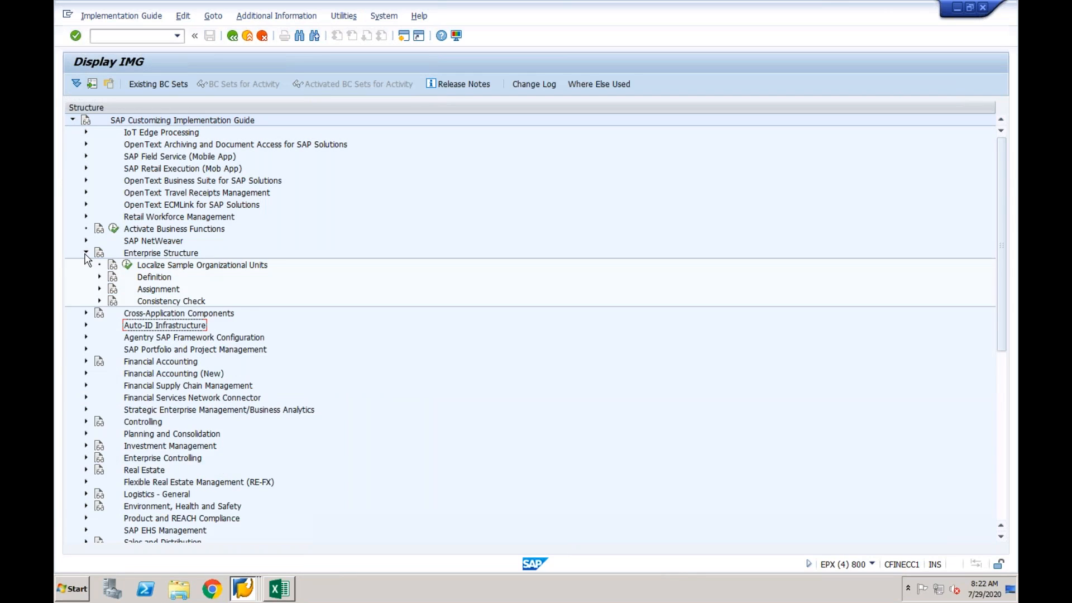
{"action": "left_click", "coordinate": [87, 254]}
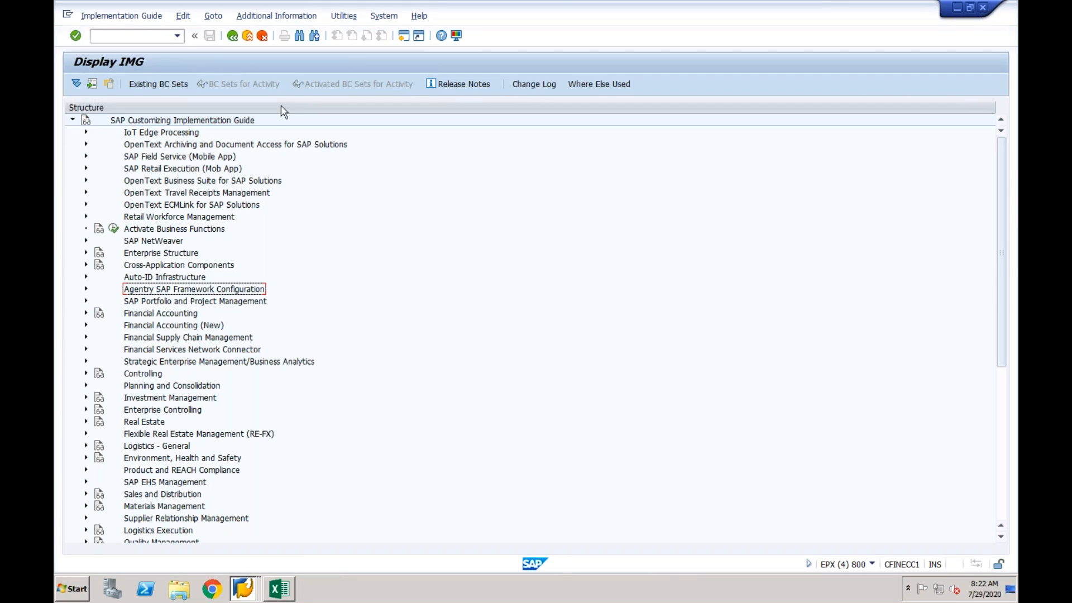
Step: Start customer creation in a new session to check the account group choices, then close the dialog
{"action": "left_click", "coordinate": [402, 37]}
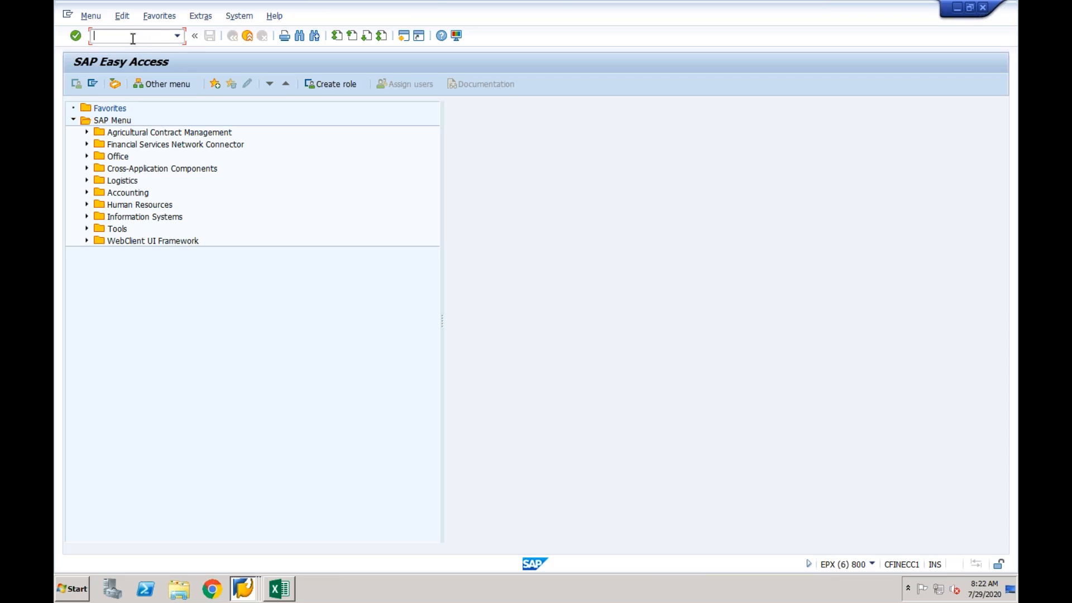
{"action": "key", "text": "Return"}
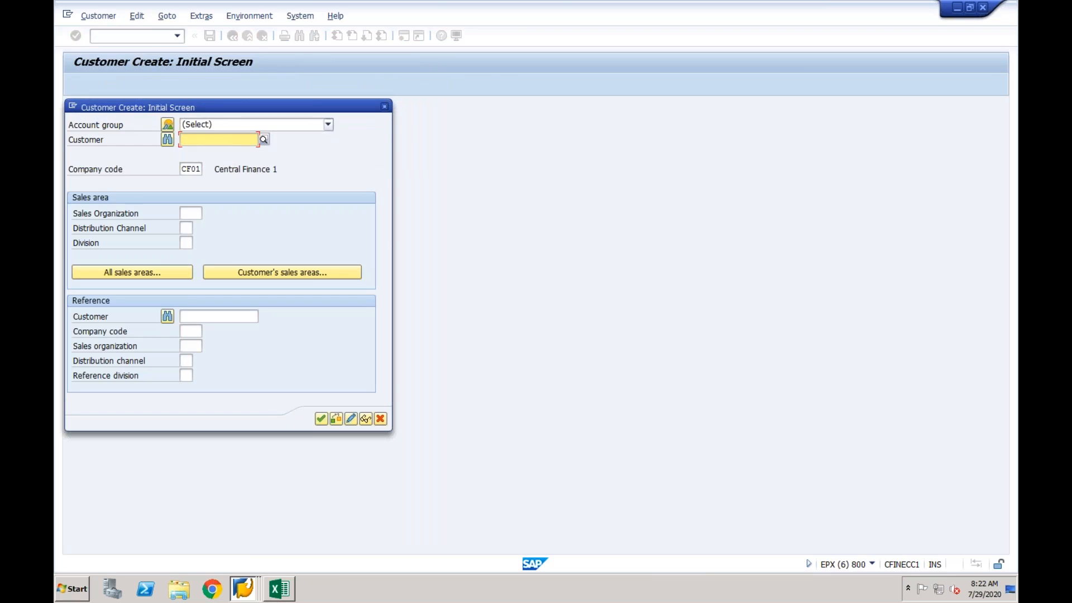
{"action": "left_click", "coordinate": [314, 128]}
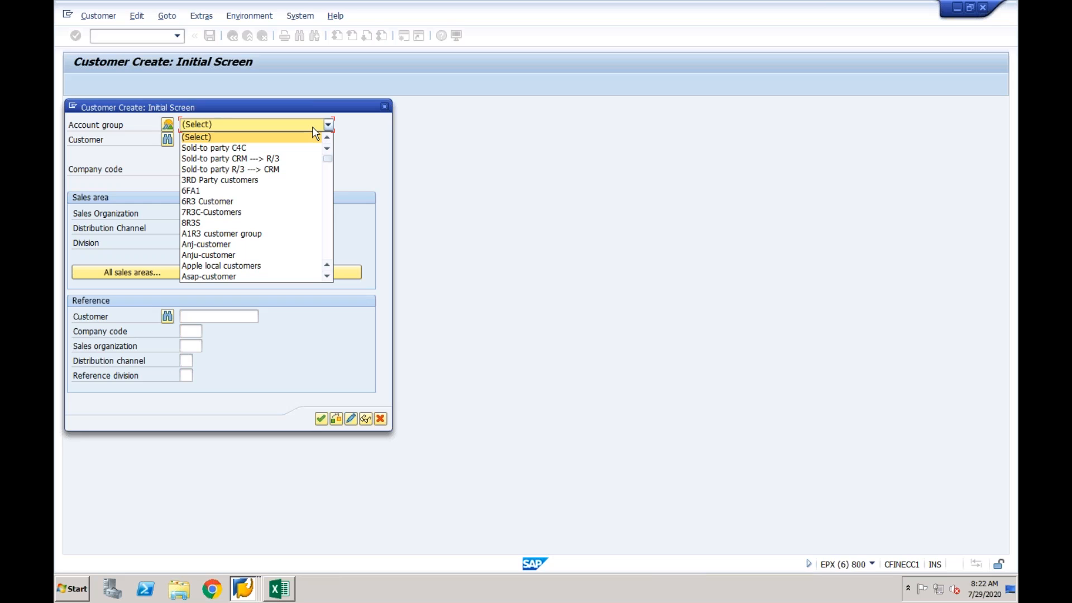
{"action": "left_click", "coordinate": [385, 113]}
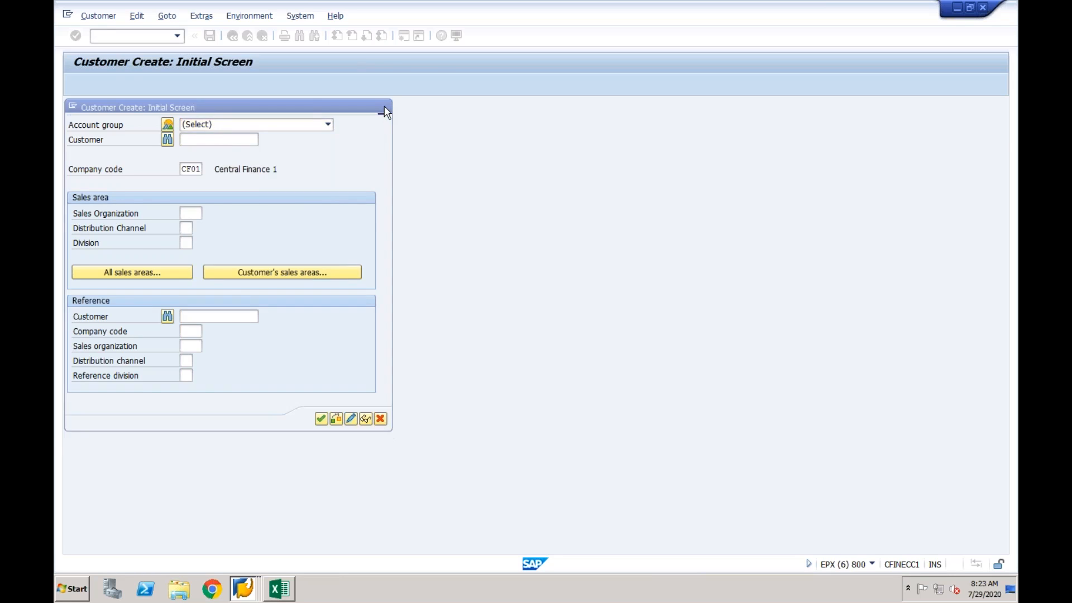
{"action": "left_click", "coordinate": [384, 107]}
Step: In the Visualization 1 options, enable showing keys within dropdown lists and sorting by keys, and save the options
{"action": "left_click", "coordinate": [457, 35]}
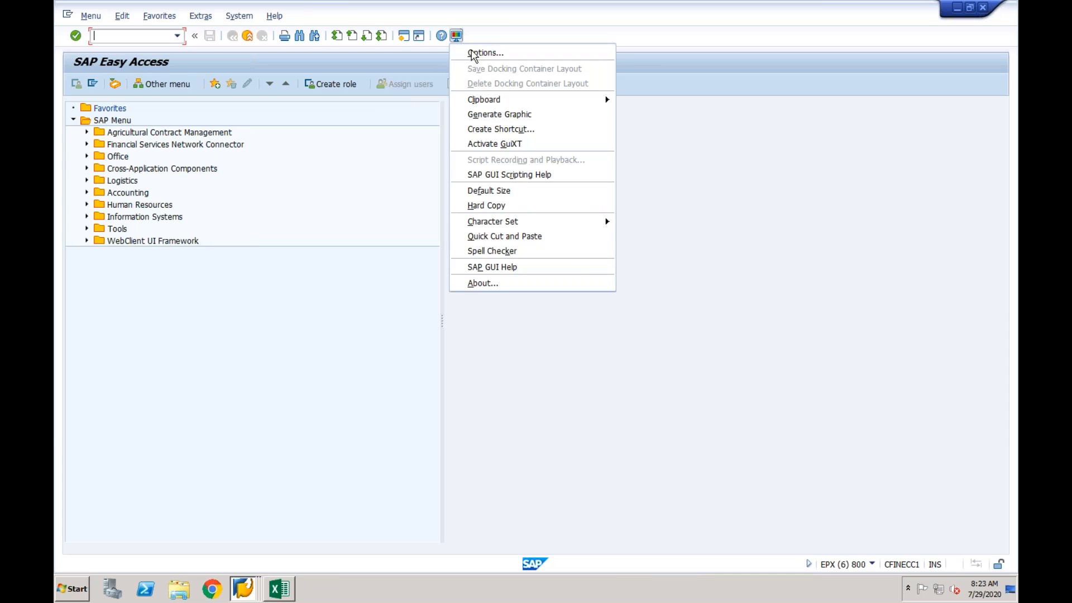
{"action": "left_click", "coordinate": [471, 52]}
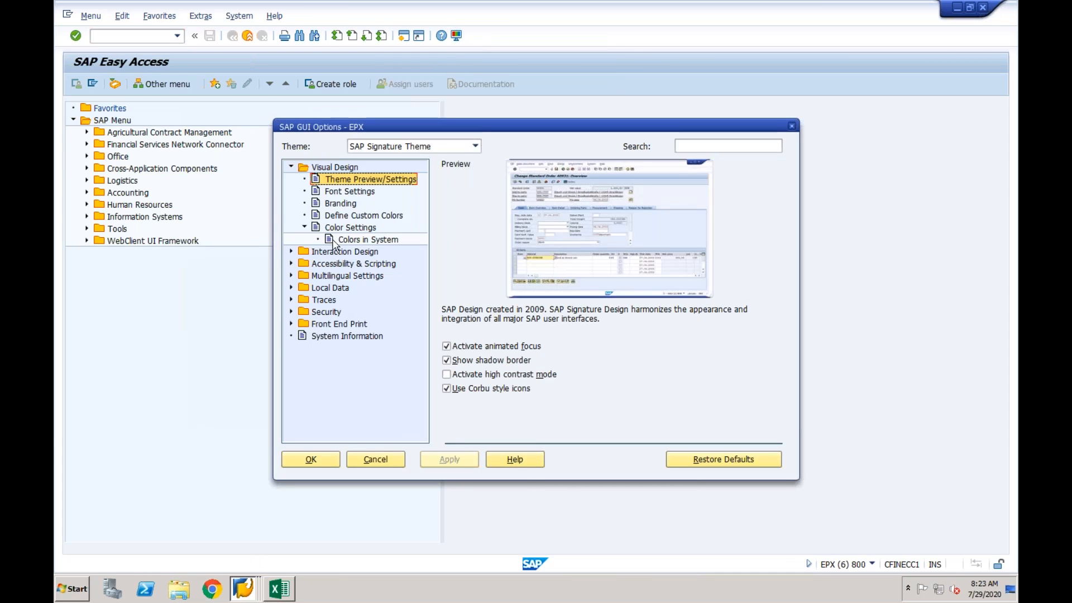
{"action": "left_click", "coordinate": [291, 251]}
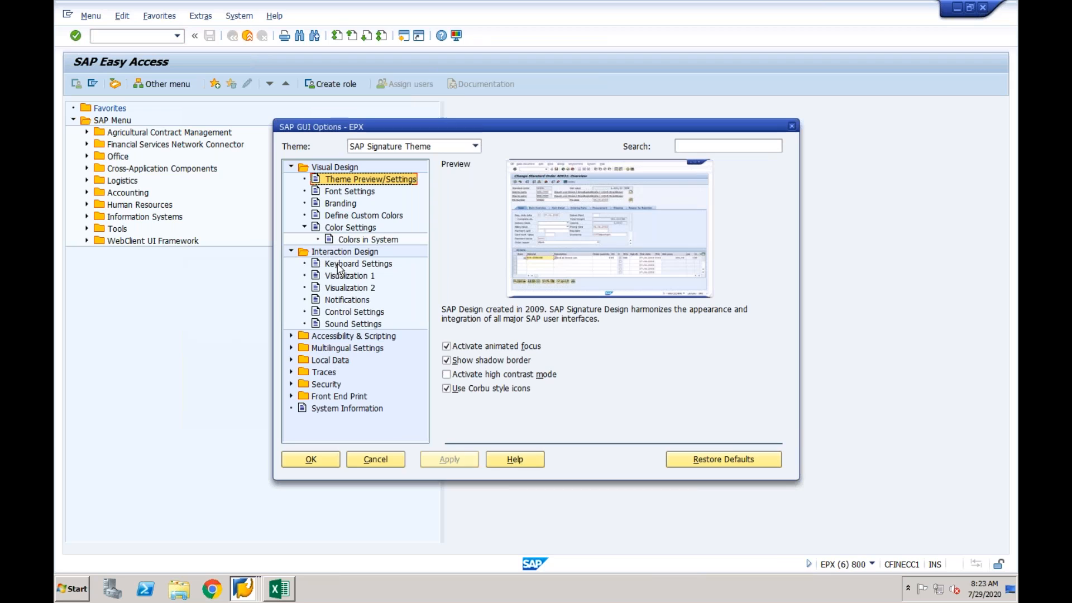
{"action": "left_click", "coordinate": [342, 275]}
{"action": "left_click", "coordinate": [447, 234]}
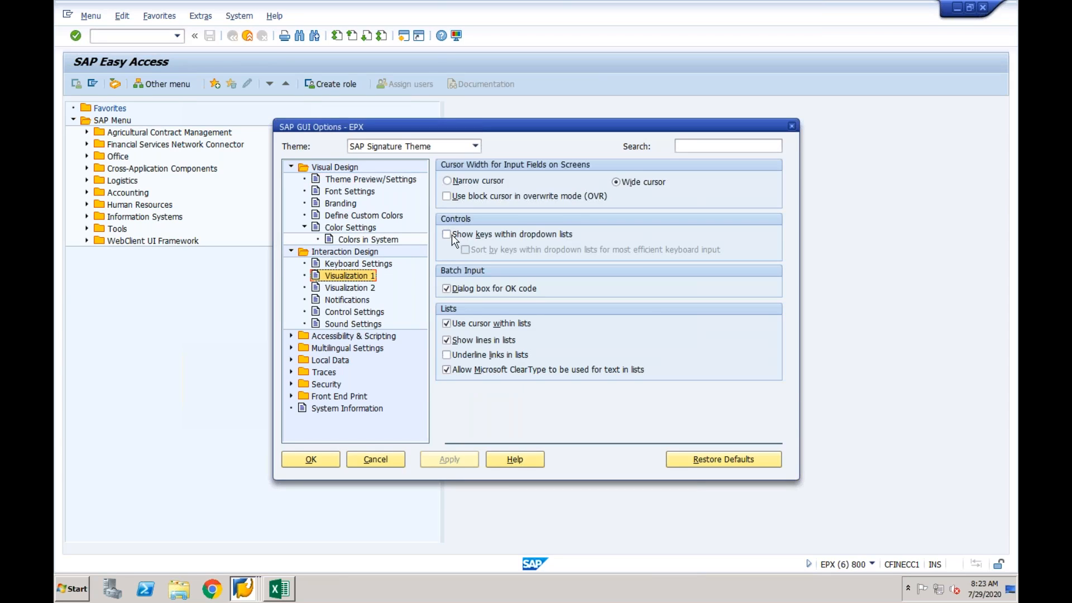
{"action": "left_click", "coordinate": [466, 250]}
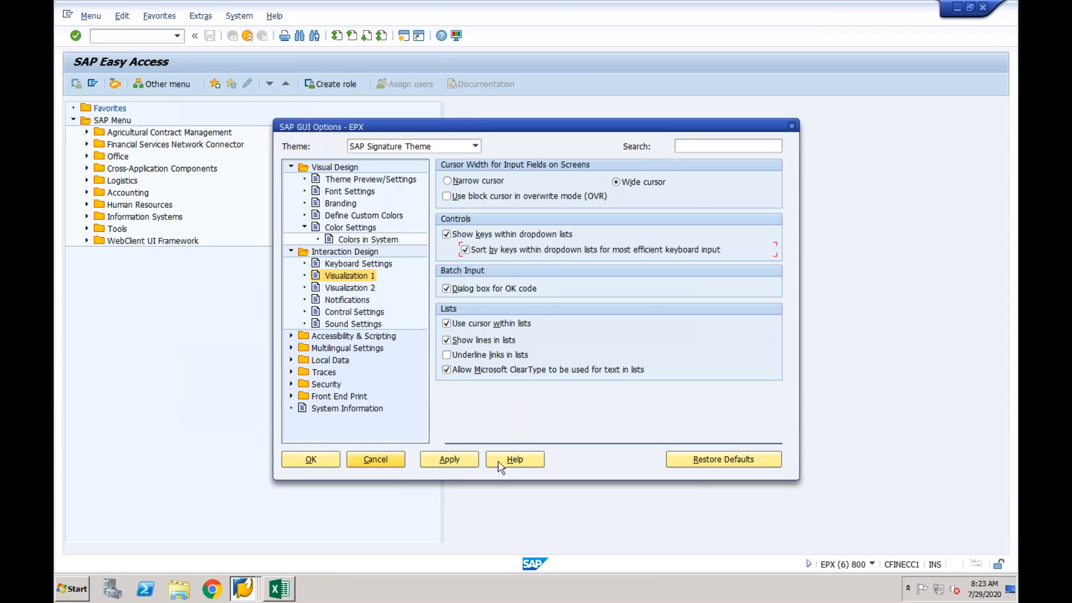
{"action": "left_click", "coordinate": [310, 459]}
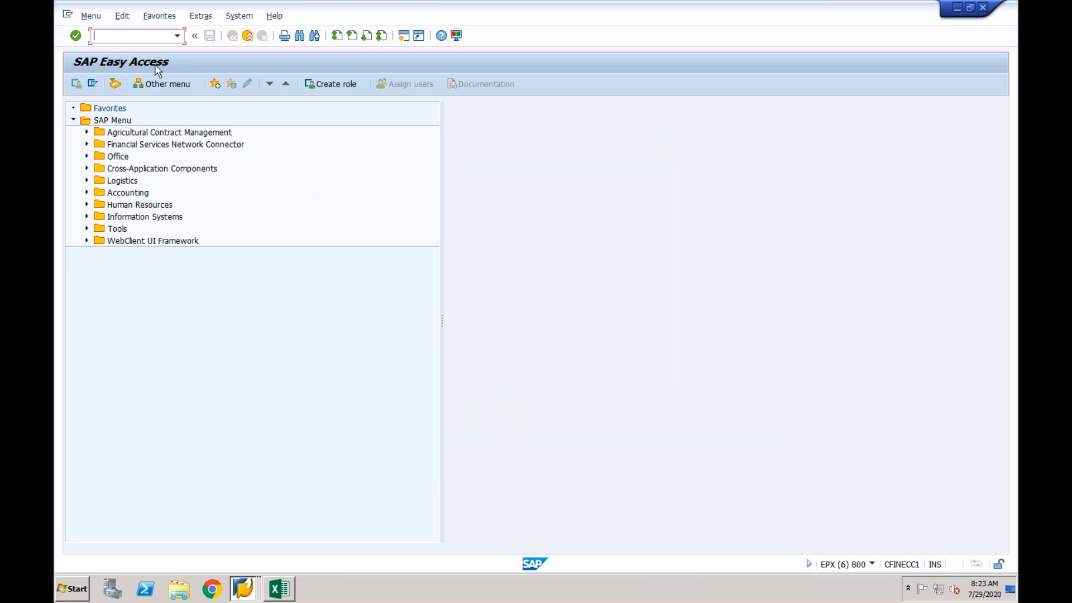
Step: Restart customer creation and choose account group 0001 Sold-to party
{"action": "left_click", "coordinate": [177, 36]}
{"action": "left_click", "coordinate": [130, 51]}
{"action": "key", "text": "Return"}
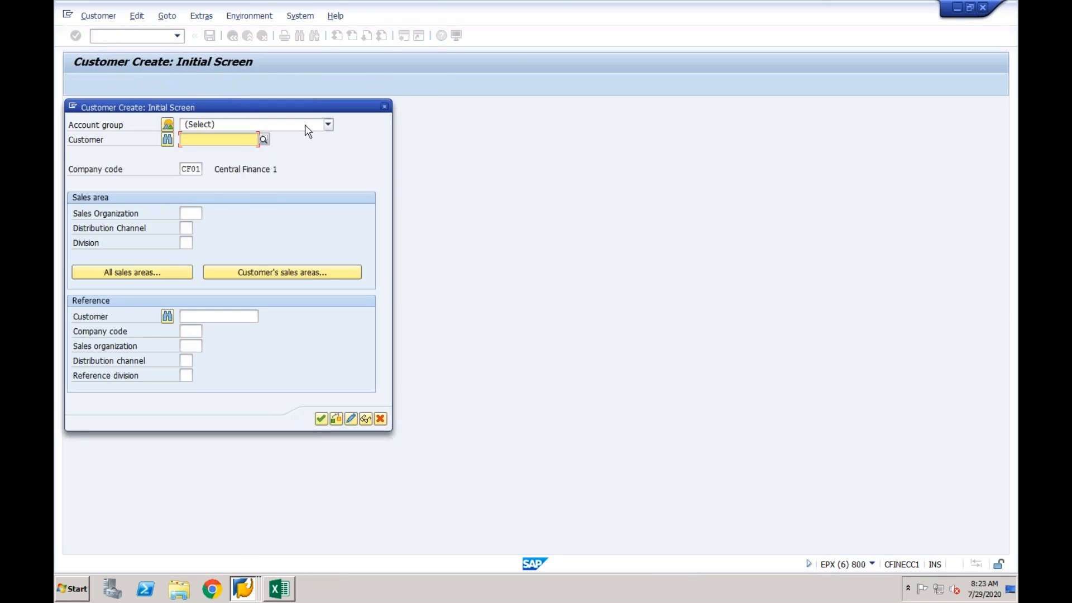
{"action": "left_click", "coordinate": [306, 125]}
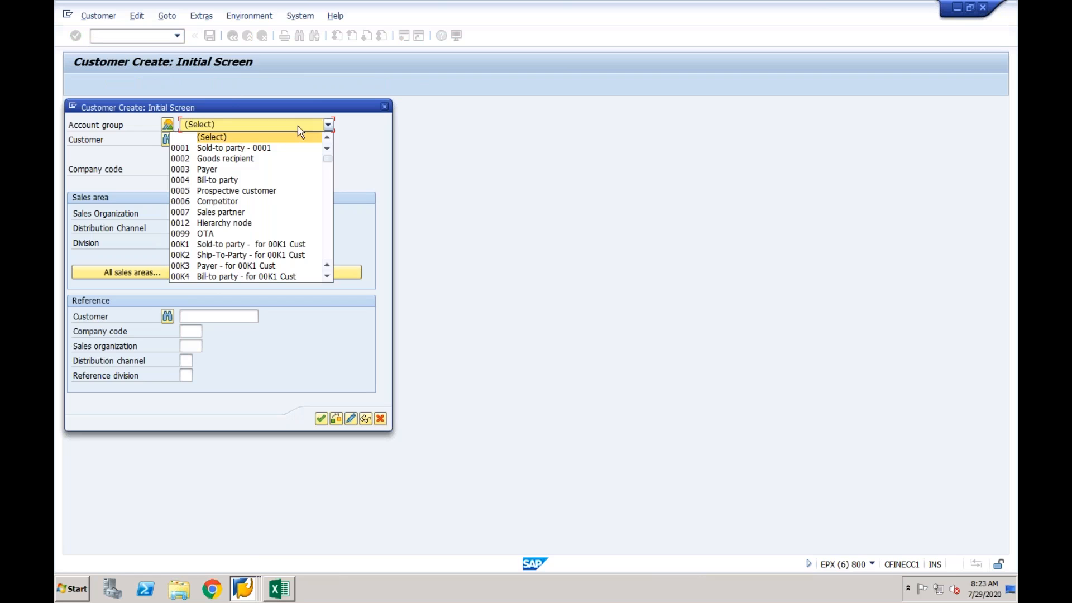
{"action": "left_click", "coordinate": [185, 149]}
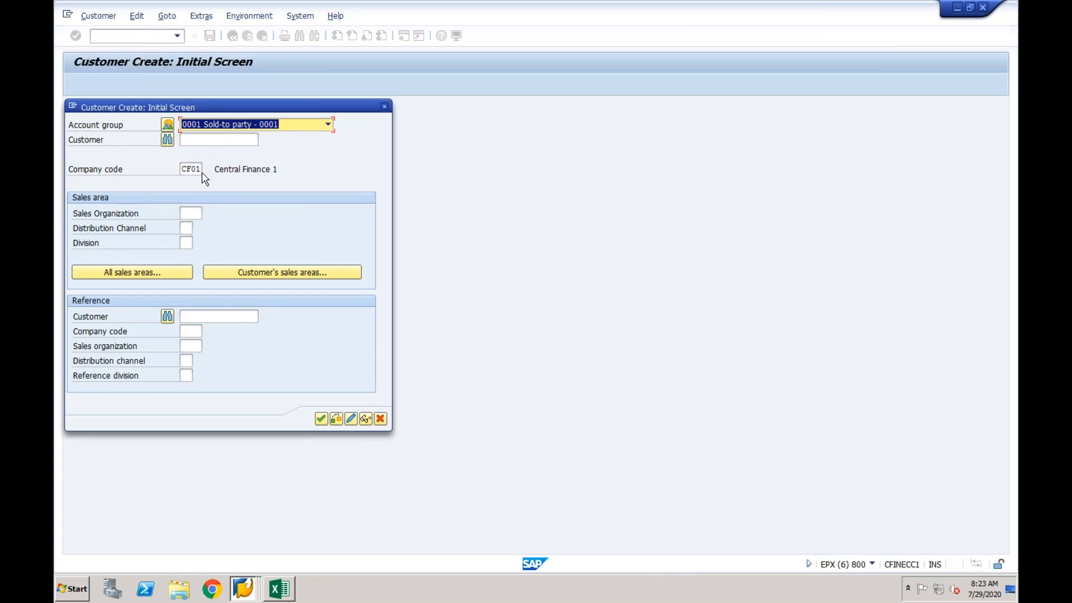
Step: Try to start the customer in sales organization CF01, distribution channel CF and division CF, then dismiss the message
{"action": "left_click", "coordinate": [193, 210]}
{"action": "type", "text": "CF"}
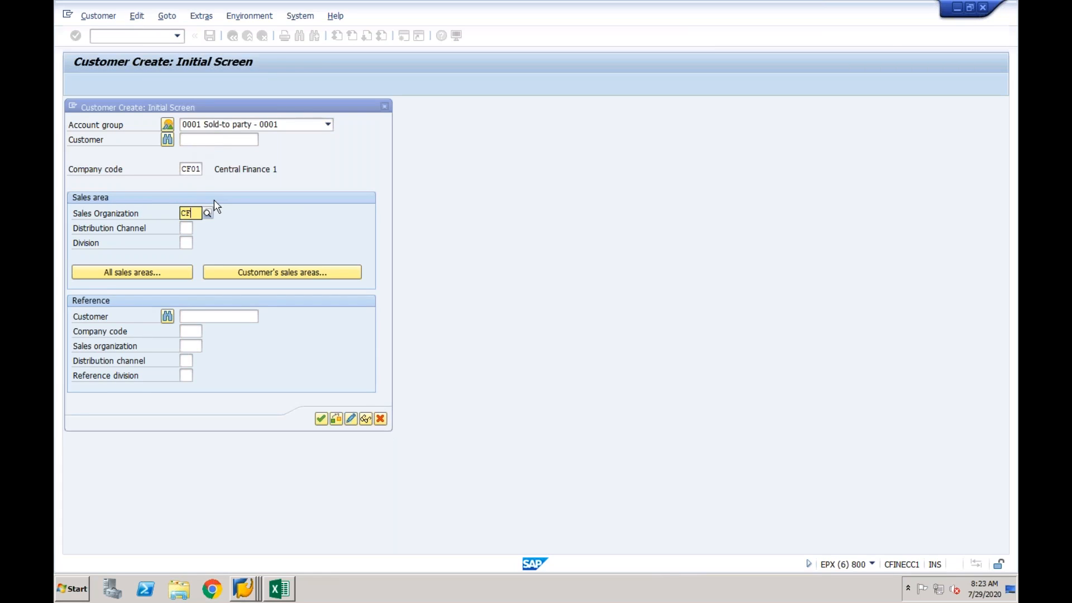
{"action": "type", "text": "01"}
{"action": "key", "text": "Tab"}
{"action": "type", "text": "CF"}
{"action": "key", "text": "Tab"}
{"action": "type", "text": "CF"}
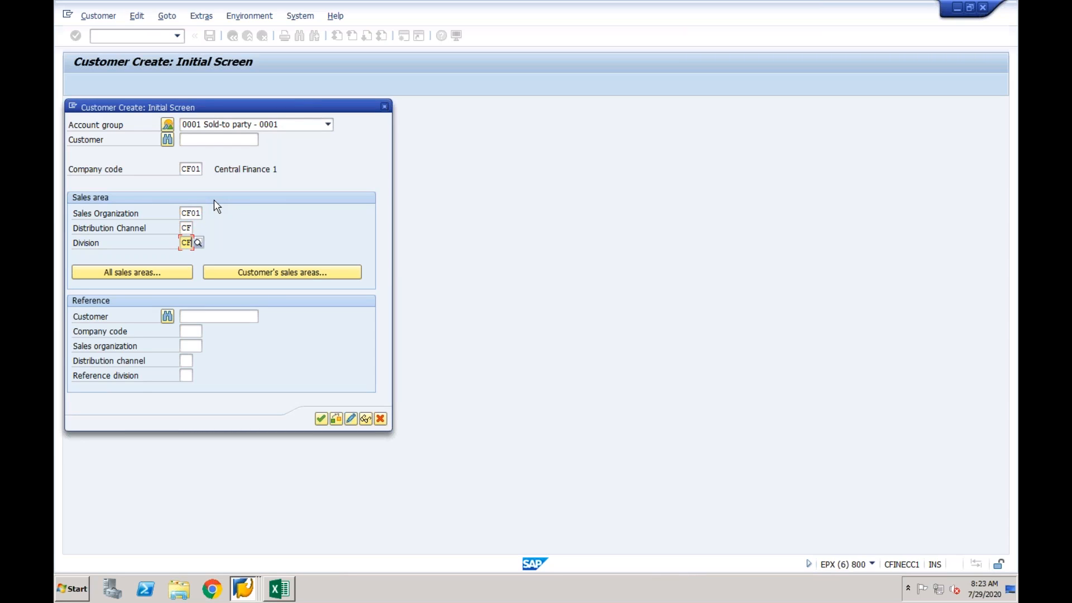
{"action": "left_click", "coordinate": [322, 419]}
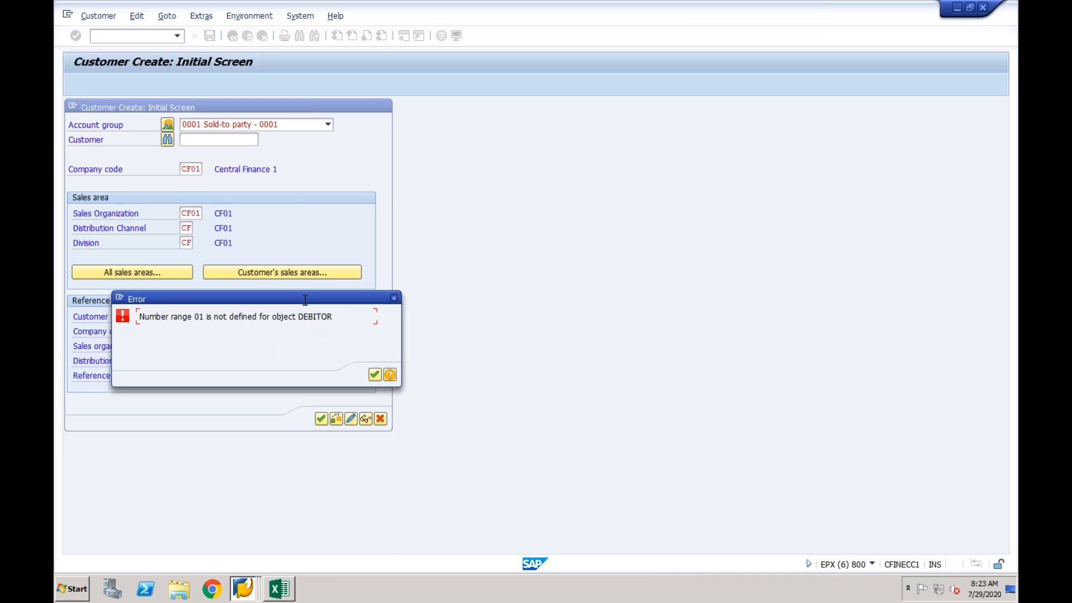
{"action": "left_click", "coordinate": [394, 298]}
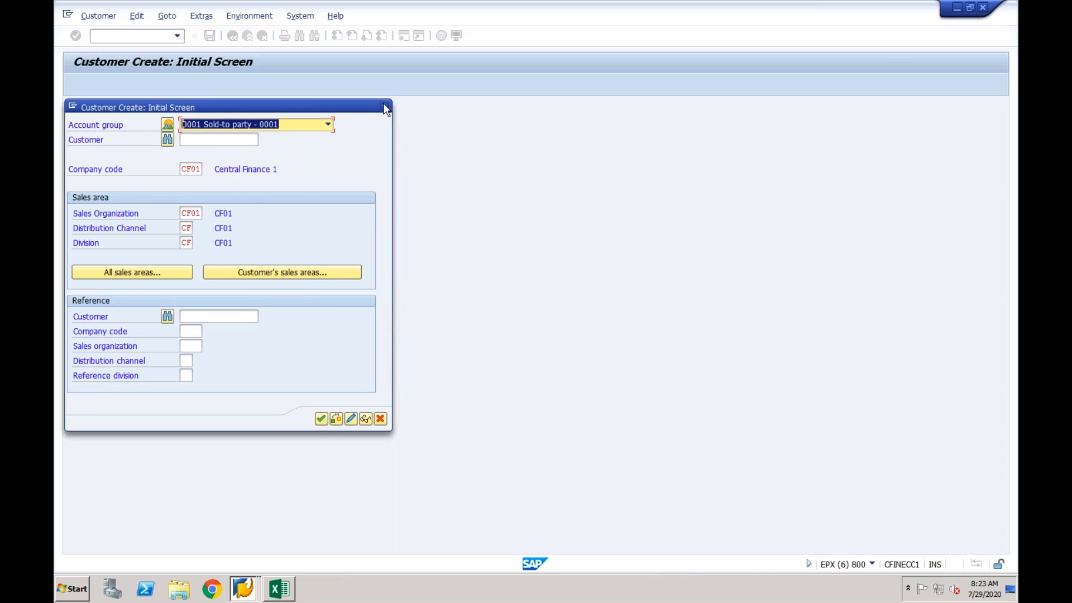
Step: Try to create the customer with account group 0004 Bill-to party instead, then leave customer creation
{"action": "left_click", "coordinate": [328, 124]}
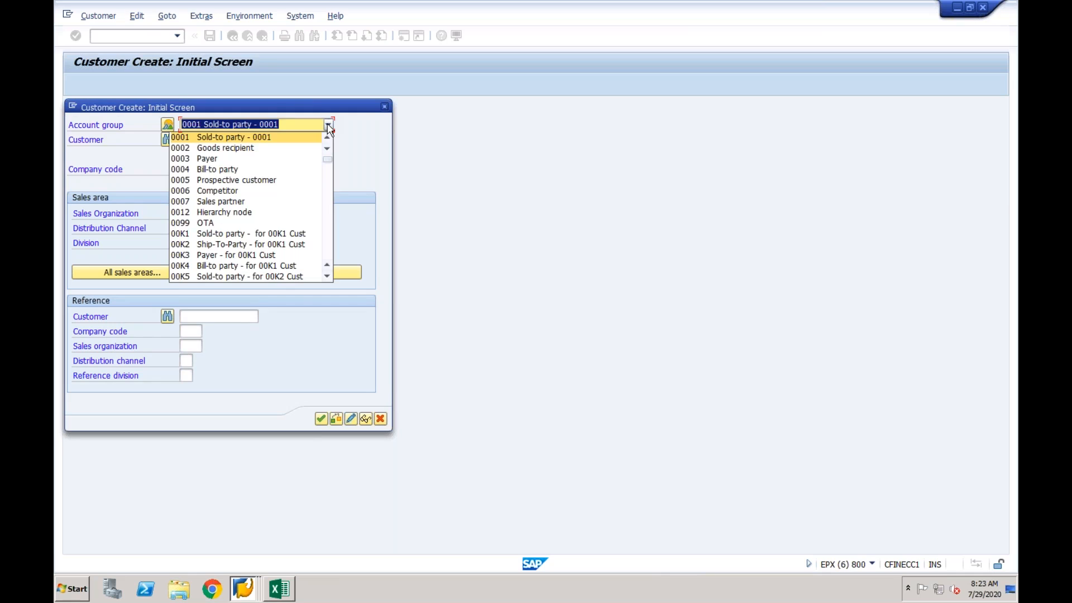
{"action": "left_click", "coordinate": [237, 169]}
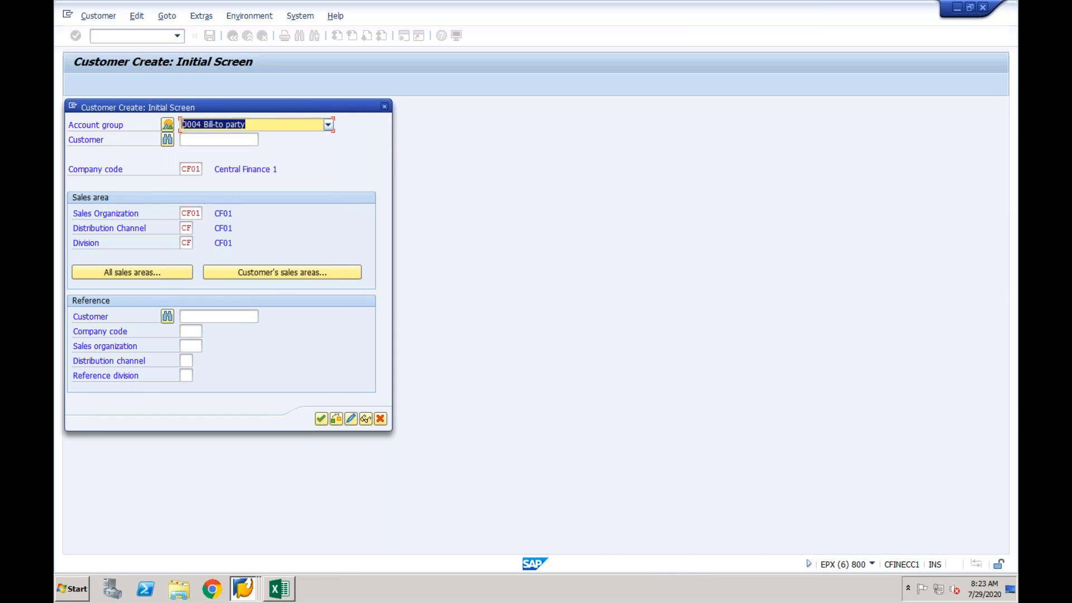
{"action": "left_click", "coordinate": [321, 419]}
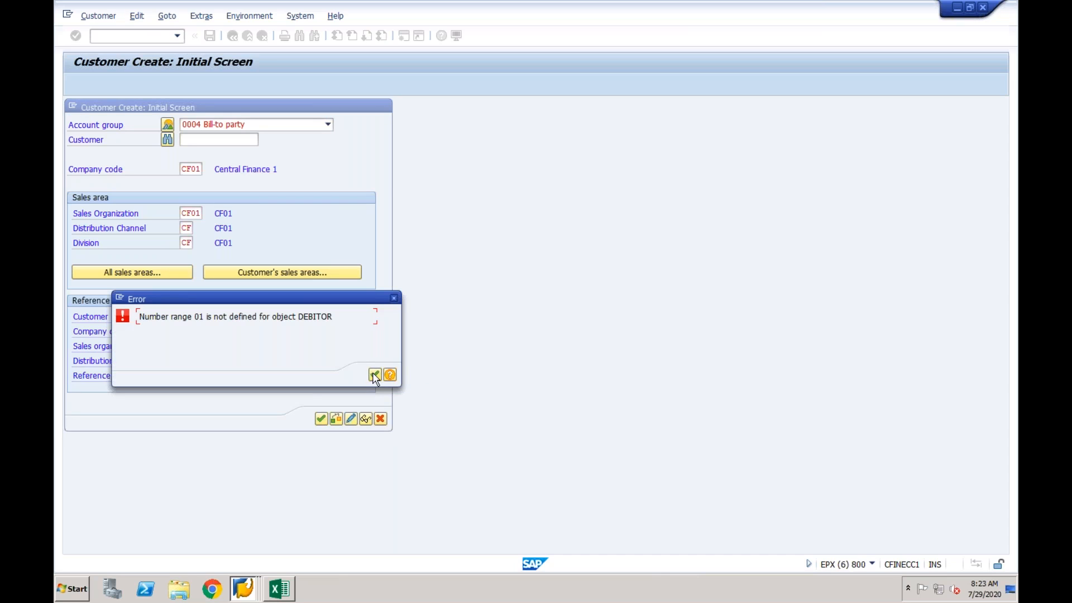
{"action": "left_click", "coordinate": [375, 378]}
{"action": "key", "text": "F12"}
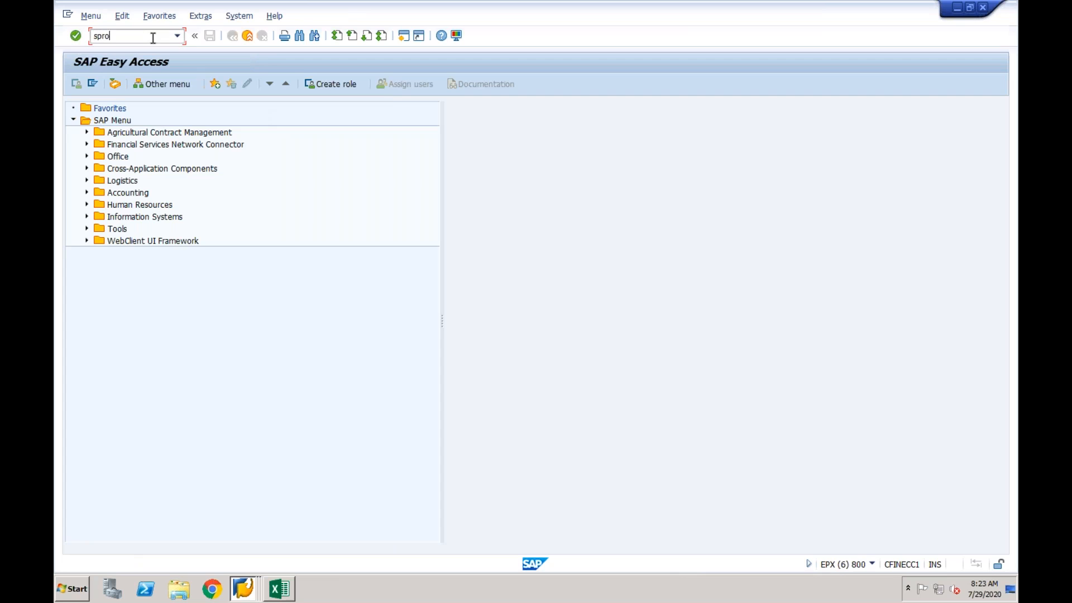
Step: Open the customizing guide through spro and expand Customer Accounts under Financial Accounting (New), Accounts Receivable and Accounts Payable
{"action": "key", "text": "Return"}
{"action": "left_click", "coordinate": [127, 85]}
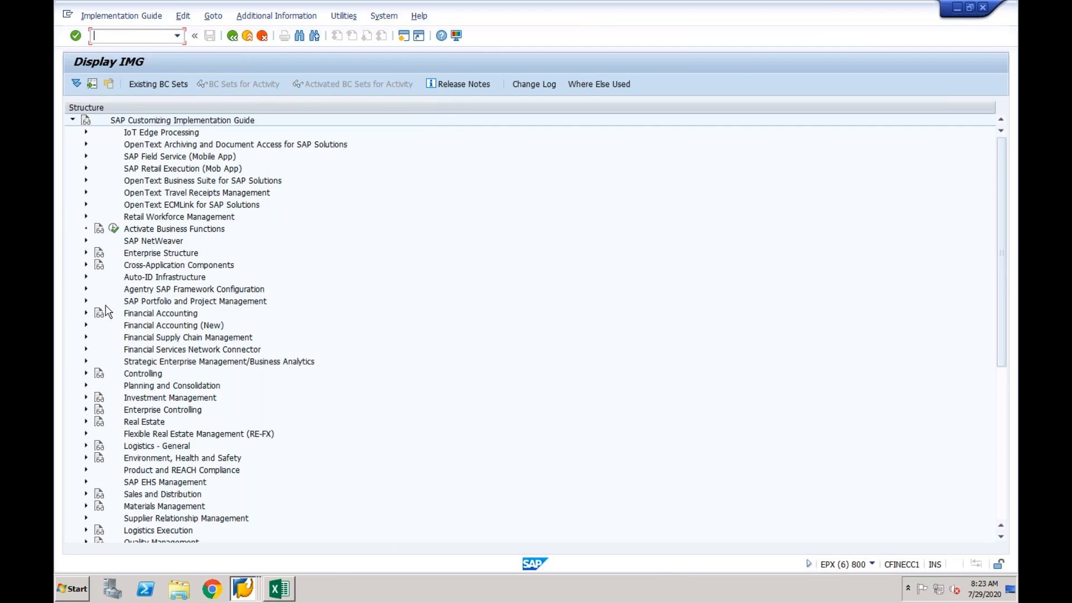
{"action": "left_click", "coordinate": [85, 326]}
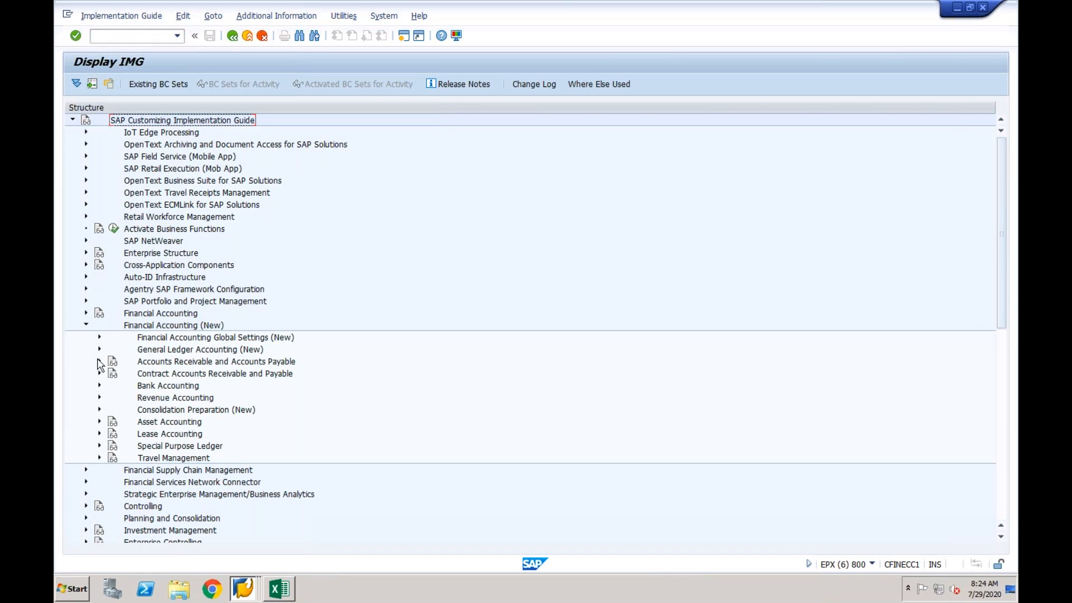
{"action": "left_click", "coordinate": [99, 362]}
{"action": "left_click", "coordinate": [112, 374]}
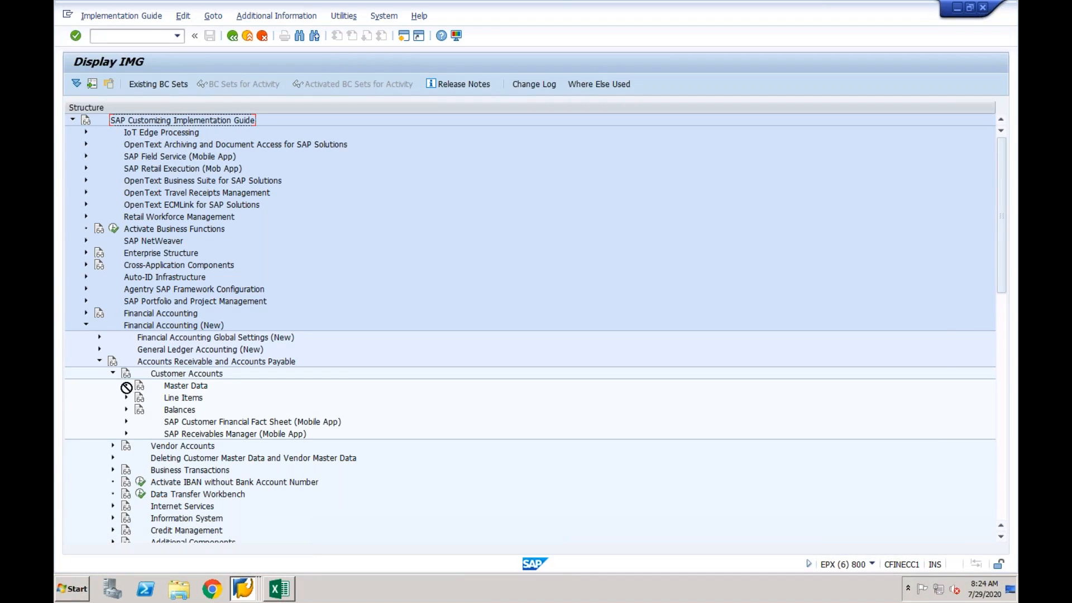
Step: Launch Excel 2013
{"action": "key", "text": "super"}
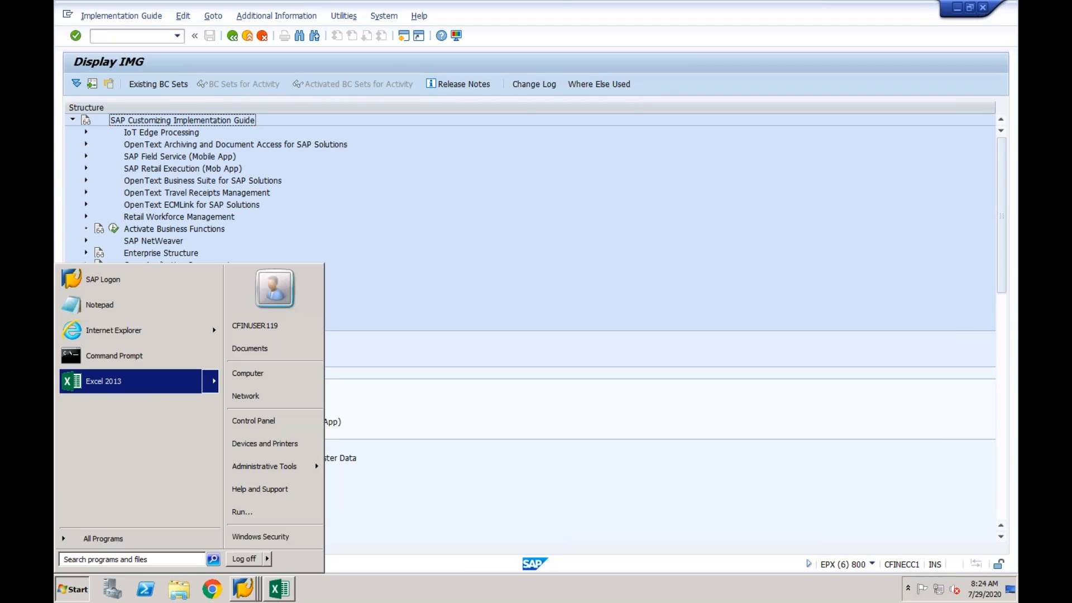
{"action": "left_click", "coordinate": [159, 382]}
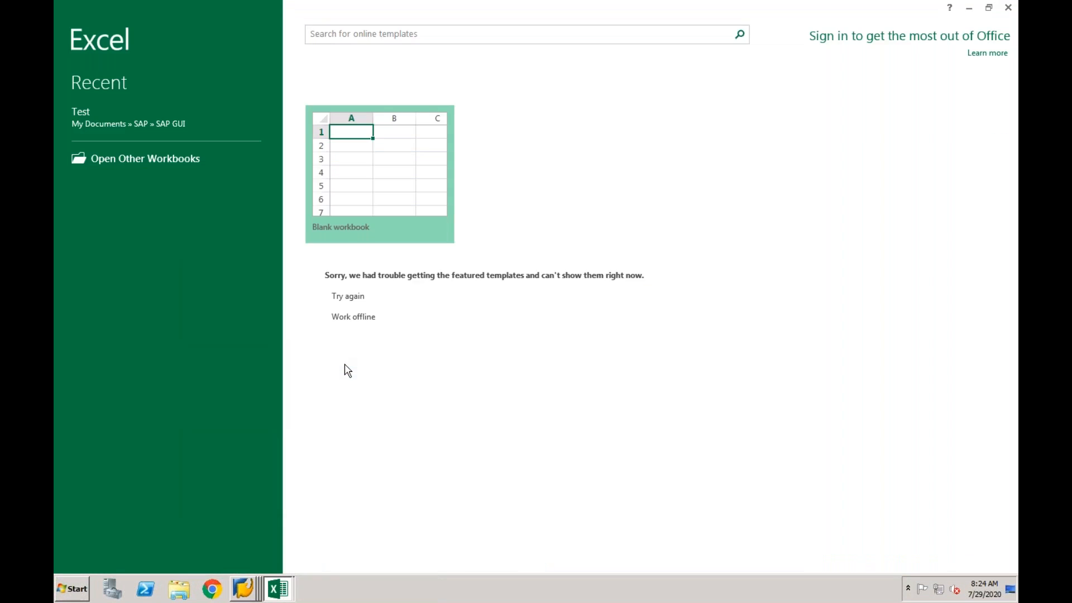
Step: Launch Notepad with the Run command notepad
{"action": "key", "text": "super"}
{"action": "key", "text": "super+r"}
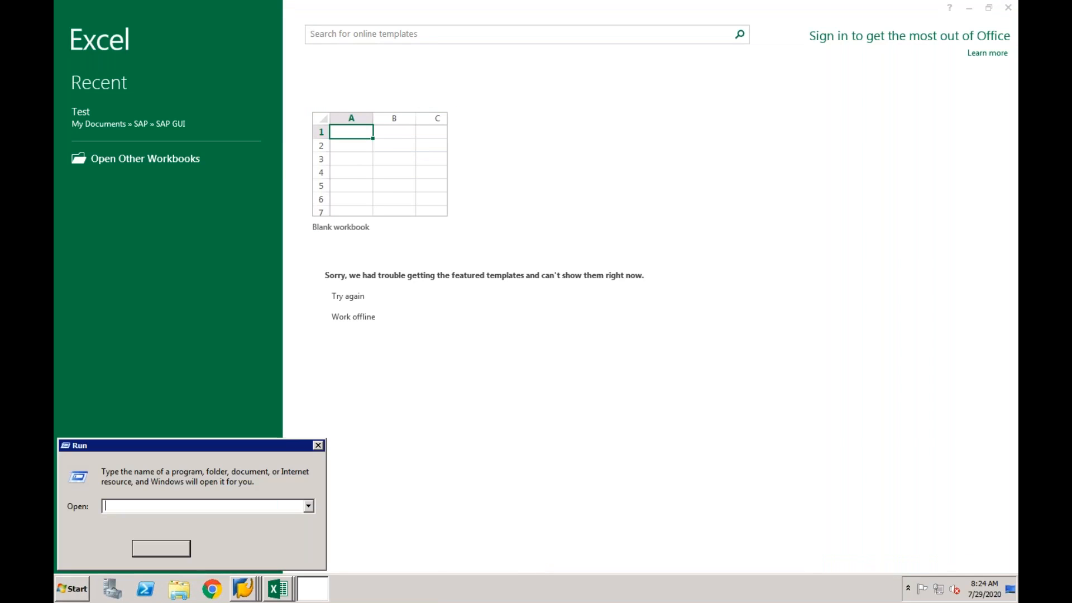
{"action": "type", "text": "notepoad\\\\\\"}
{"action": "key", "text": "BackSpace"}
{"action": "key", "text": "BackSpace"}
{"action": "key", "text": "BackSpace"}
{"action": "key", "text": "BackSpace"}
{"action": "key", "text": "BackSpace"}
{"action": "key", "text": "BackSpace"}
{"action": "key", "text": "BackSpace"}
{"action": "key", "text": "BackSpace"}
{"action": "key", "text": "BackSpace"}
{"action": "key", "text": "BackSpace"}
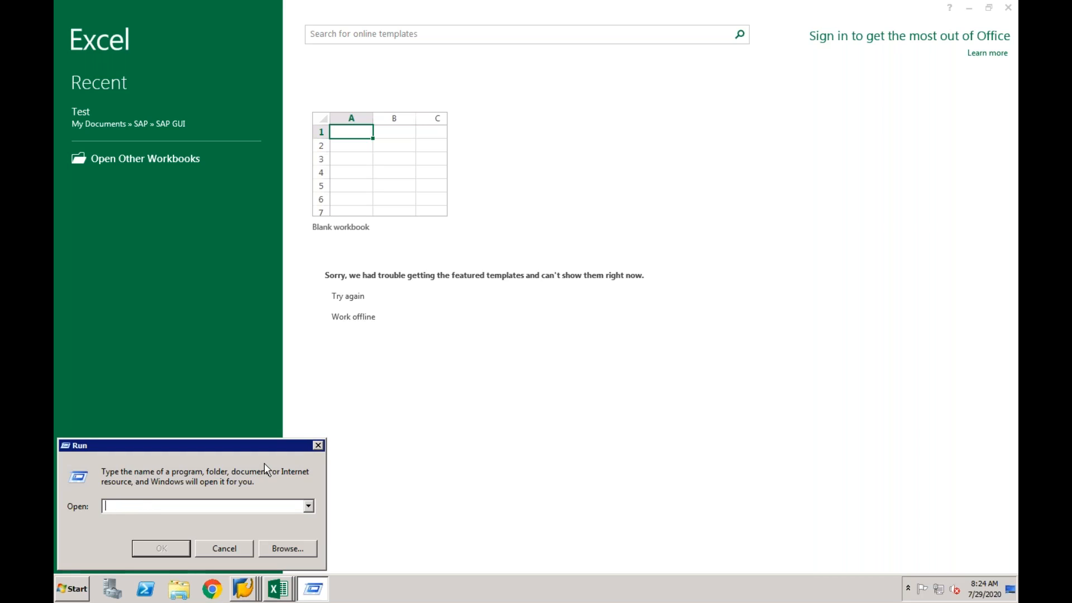
{"action": "type", "text": "notepad"}
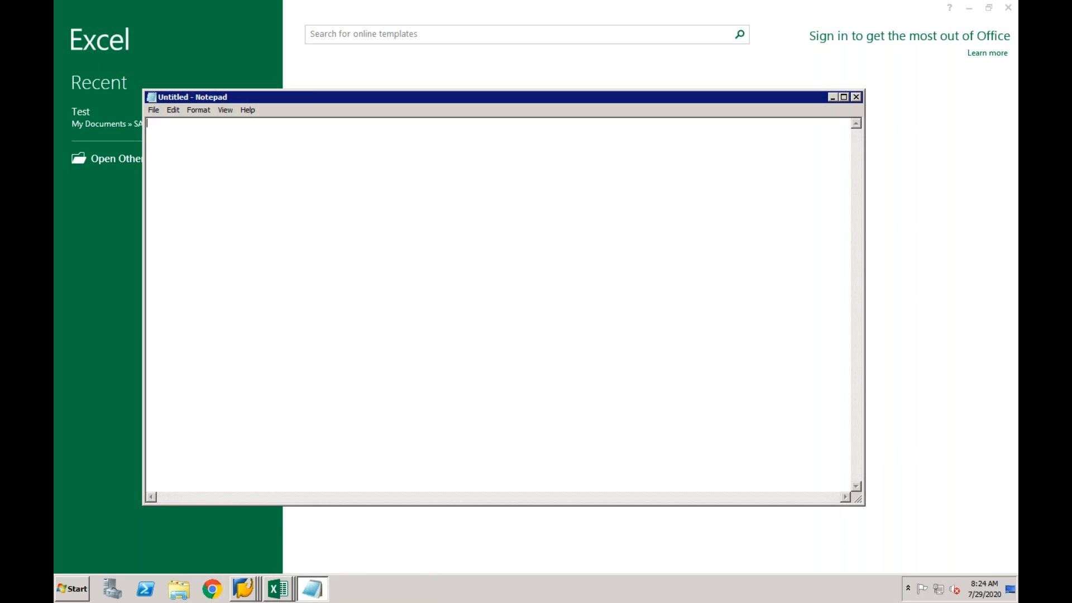
Step: Write "Hi" and, on a separate line, "Please check now" in the empty note
{"action": "type", "text": "HIPleas"}
{"action": "key", "text": "BackSpace"}
{"action": "key", "text": "BackSpace"}
{"action": "key", "text": "BackSpace"}
{"action": "key", "text": "BackSpace"}
{"action": "key", "text": "BackSpace"}
{"action": "key", "text": "BackSpace"}
{"action": "key", "text": "BackSpace"}
{"action": "key", "text": "BackSpace"}
{"action": "type", "text": "Hi  "}
{"action": "type", "text": "Ple"}
{"action": "type", "text": "ase "}
{"action": "type", "text": "check"}
{"action": "type", "text": " now"}
{"action": "key", "text": "Return"}
Step: Add the lines "issure,s UIe a m", "I am in mid of session" and "will check today and confirm" to the note
{"action": "type", "text": "iss"}
{"action": "type", "text": "ure,s UIe a "}
{"action": "type", "text": "I am i"}
{"action": "type", "text": "n mid"}
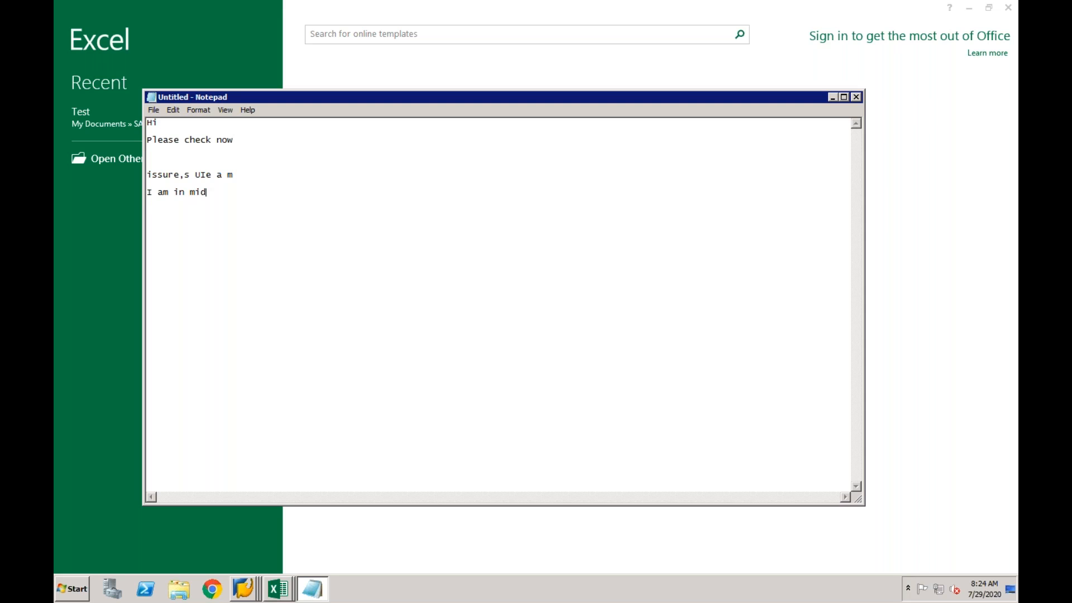
{"action": "type", "text": " of session"}
{"action": "type", "text": "will check tod"}
{"action": "type", "text": "ay and confir"}
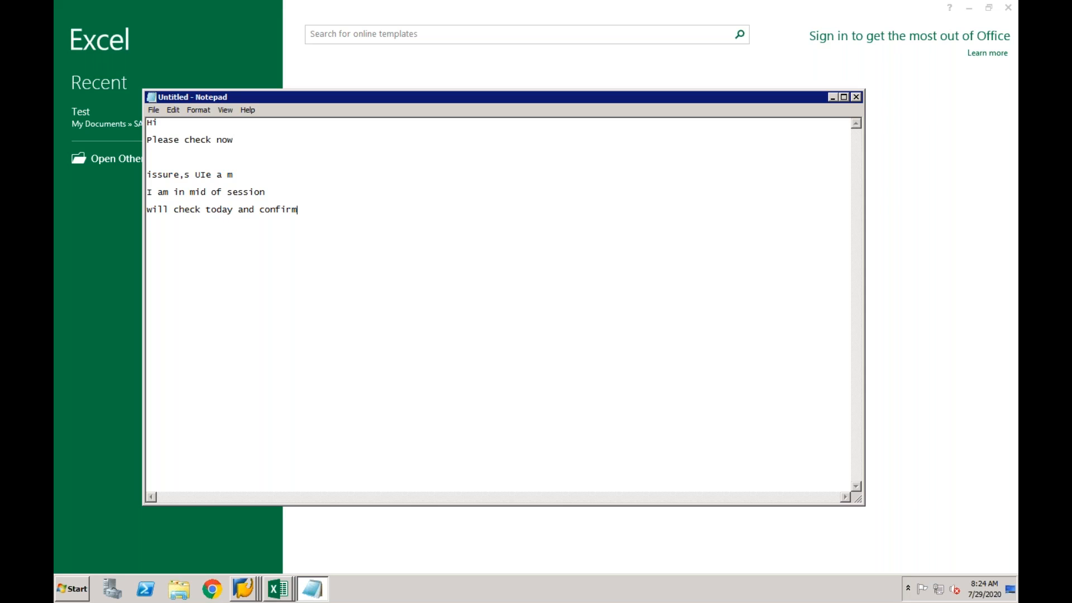
Step: Add the lines "ok" and "t" at the end of the note and minimize Notepad
{"action": "type", "text": "ok"}
{"action": "type", "text": "t"}
{"action": "key", "text": "ctrl+h"}
{"action": "type", "text": "ks"}
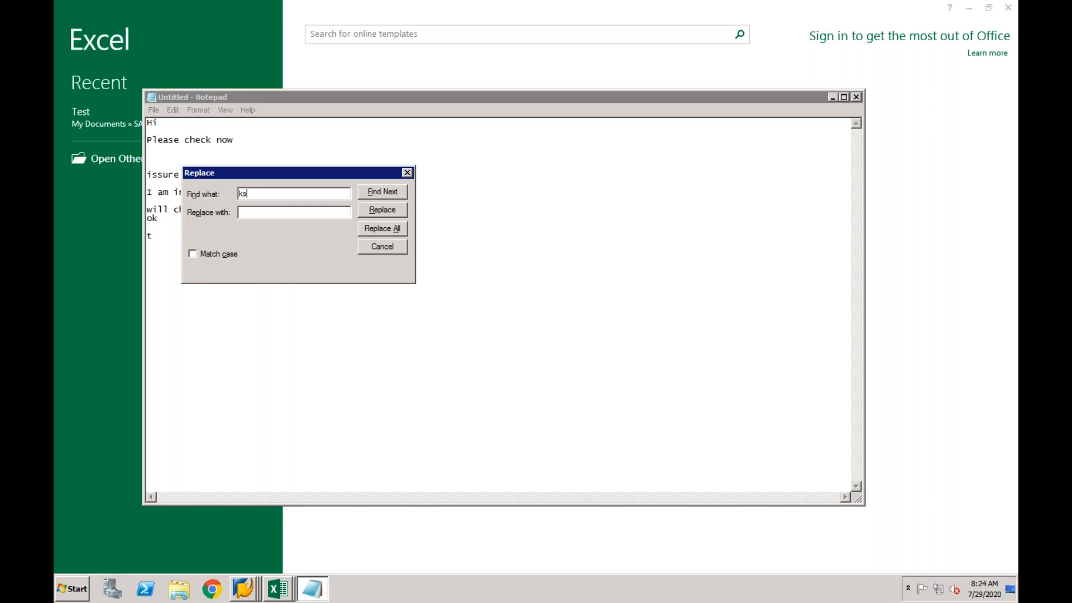
{"action": "left_click", "coordinate": [406, 171]}
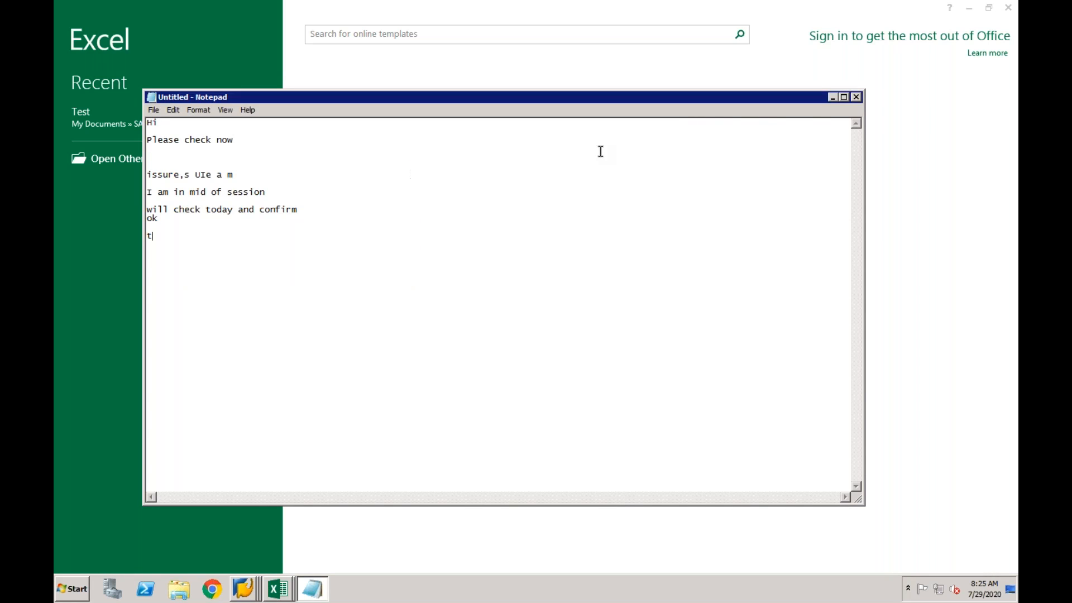
{"action": "left_click", "coordinate": [832, 98]}
Step: Switch to SAP and bring up the Display IMG session of system EPX (1), client 800
{"action": "left_click", "coordinate": [249, 587]}
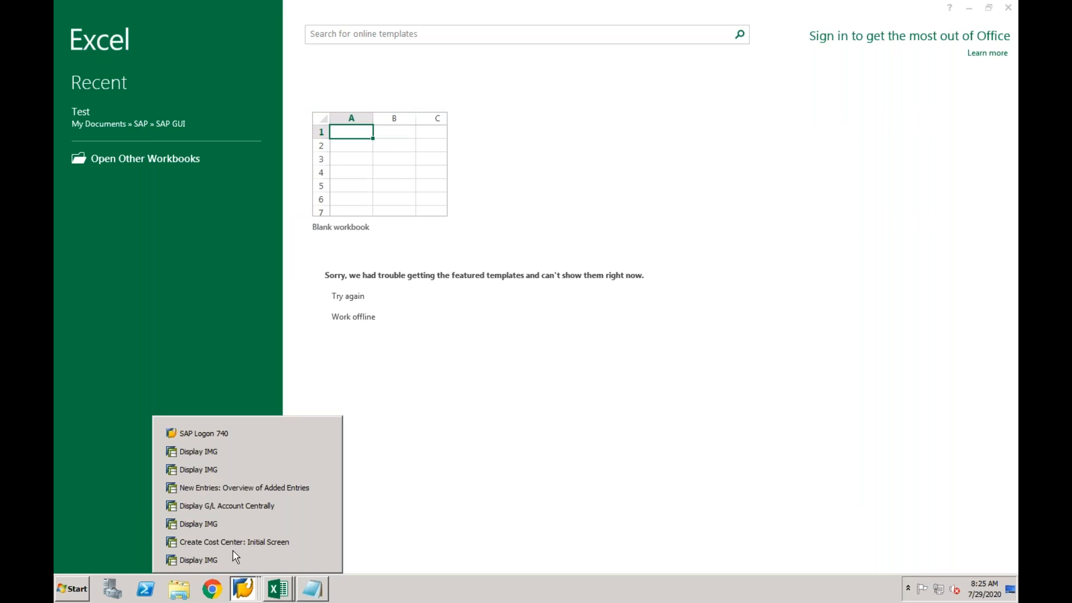
{"action": "left_click", "coordinate": [229, 488]}
{"action": "left_click", "coordinate": [162, 196]}
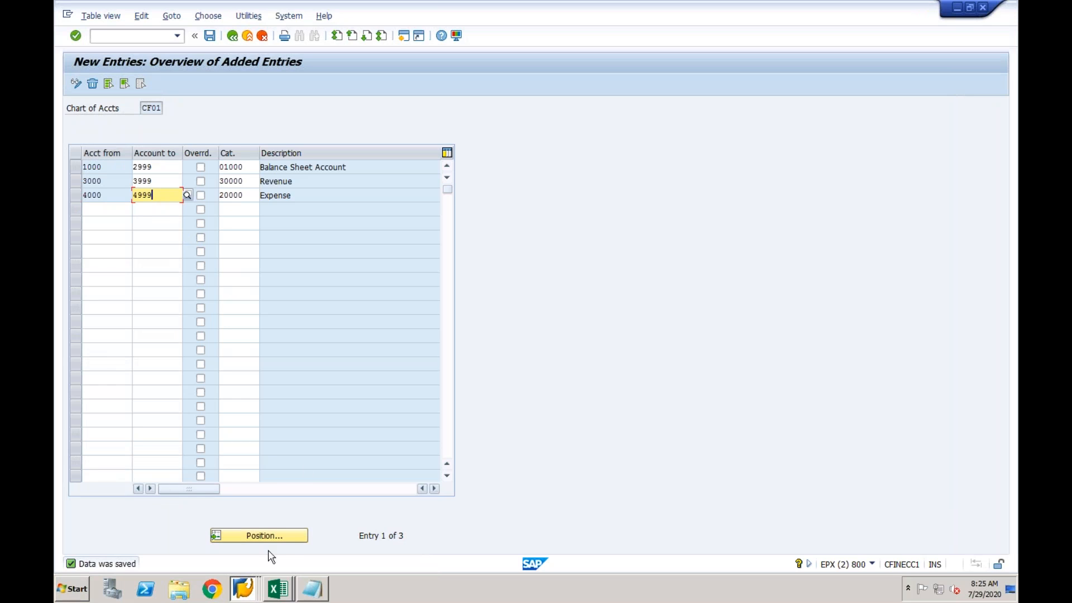
{"action": "left_click", "coordinate": [248, 589]}
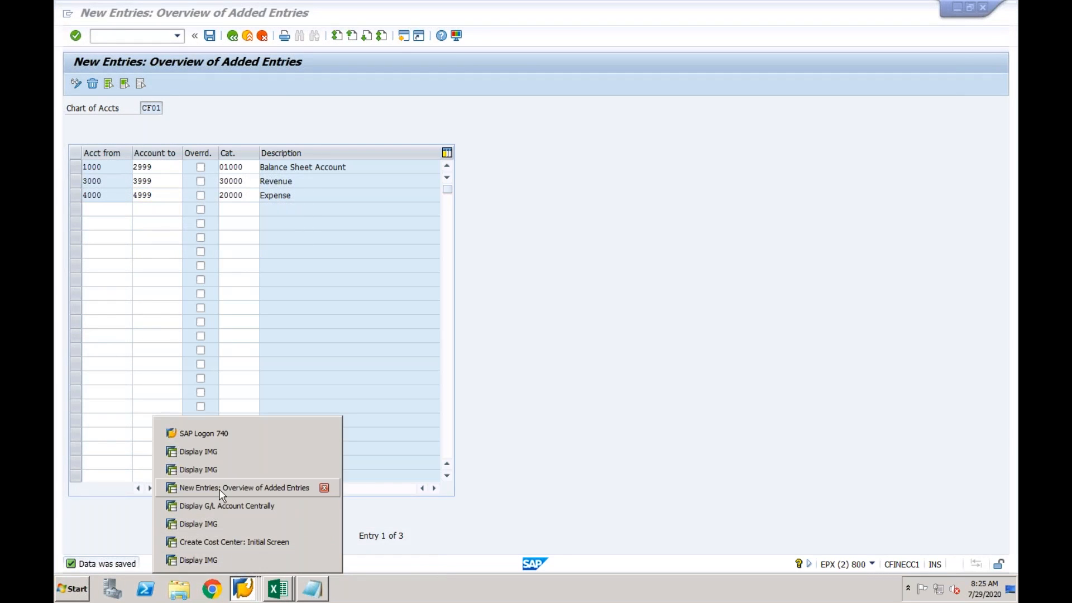
{"action": "left_click", "coordinate": [219, 461]}
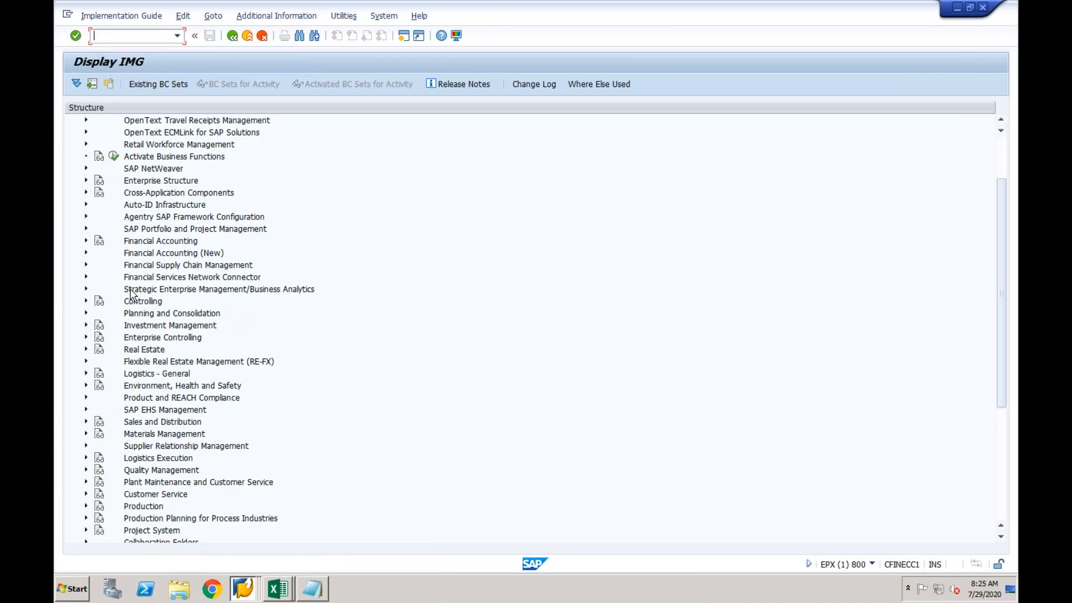
Step: Open interval maintenance for customer account number ranges, under Preparations for Creating Customer Master Data in Financial Accounting (New)
{"action": "left_click", "coordinate": [86, 256]}
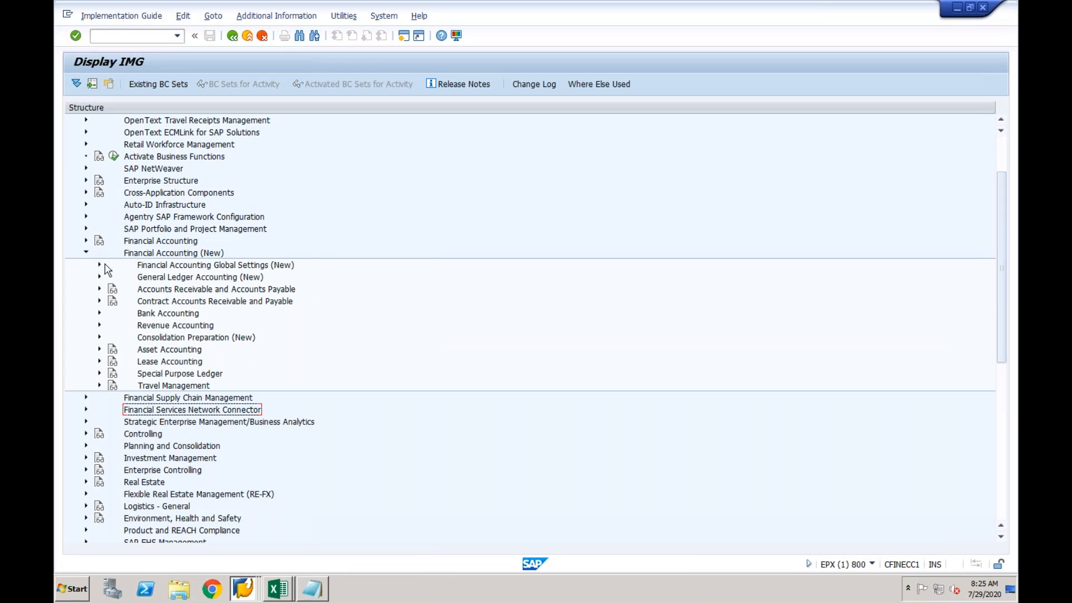
{"action": "left_click", "coordinate": [100, 289]}
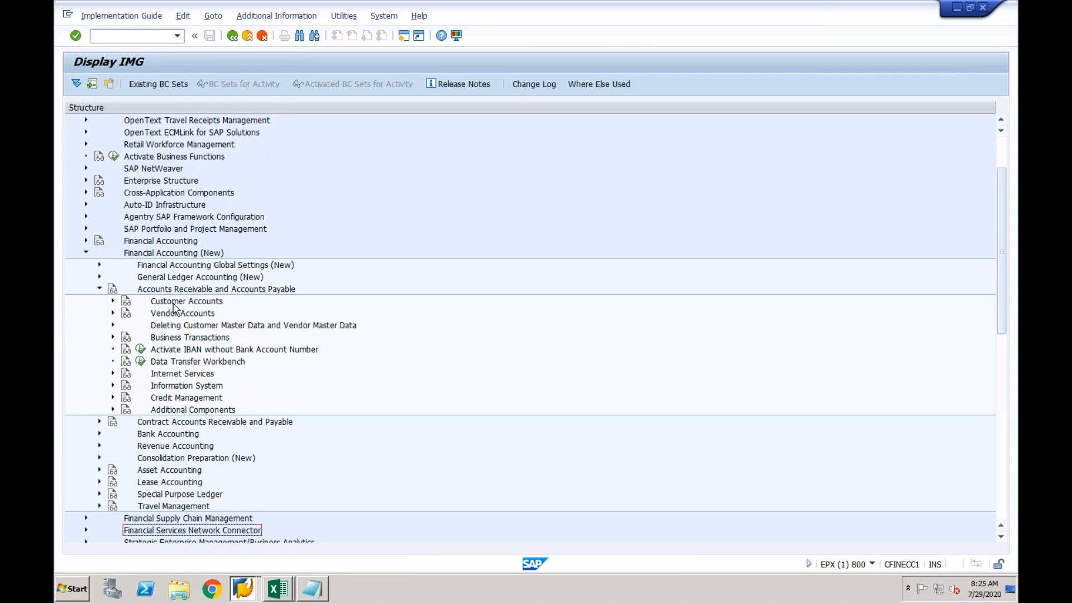
{"action": "left_click", "coordinate": [113, 301]}
{"action": "left_click", "coordinate": [126, 313]}
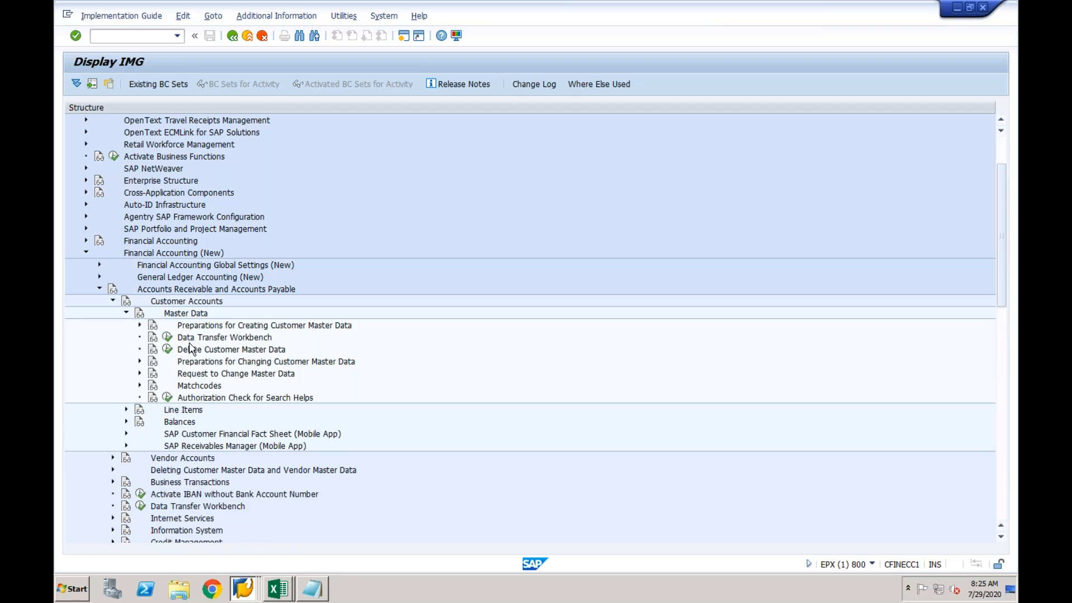
{"action": "left_click", "coordinate": [140, 325]}
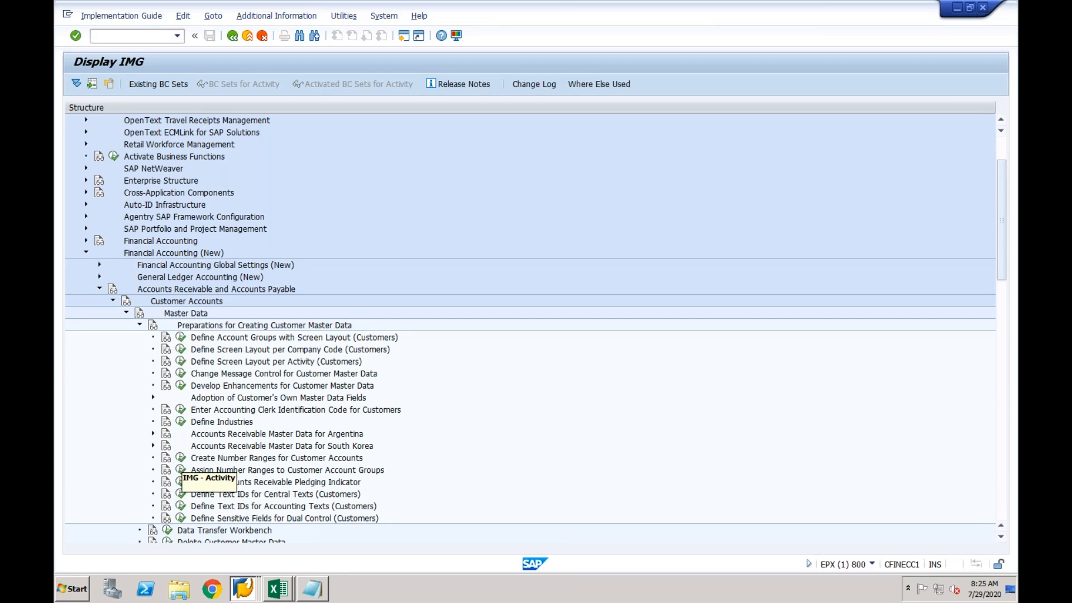
{"action": "left_click", "coordinate": [180, 458]}
{"action": "left_click", "coordinate": [215, 136]}
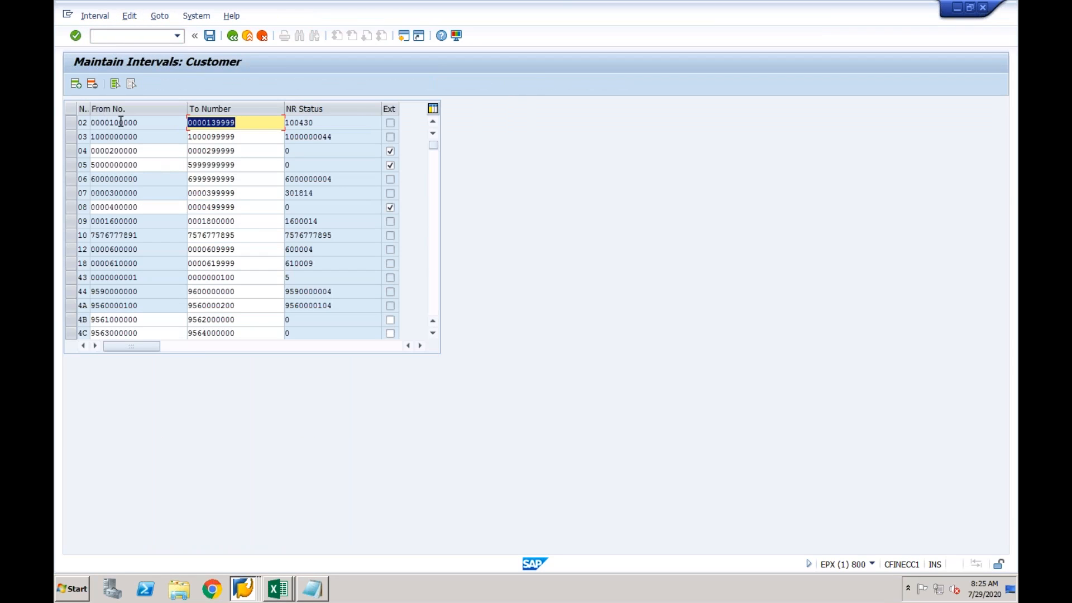
Step: Insert customer number range interval 01 running from 1 to 100
{"action": "left_click", "coordinate": [76, 83]}
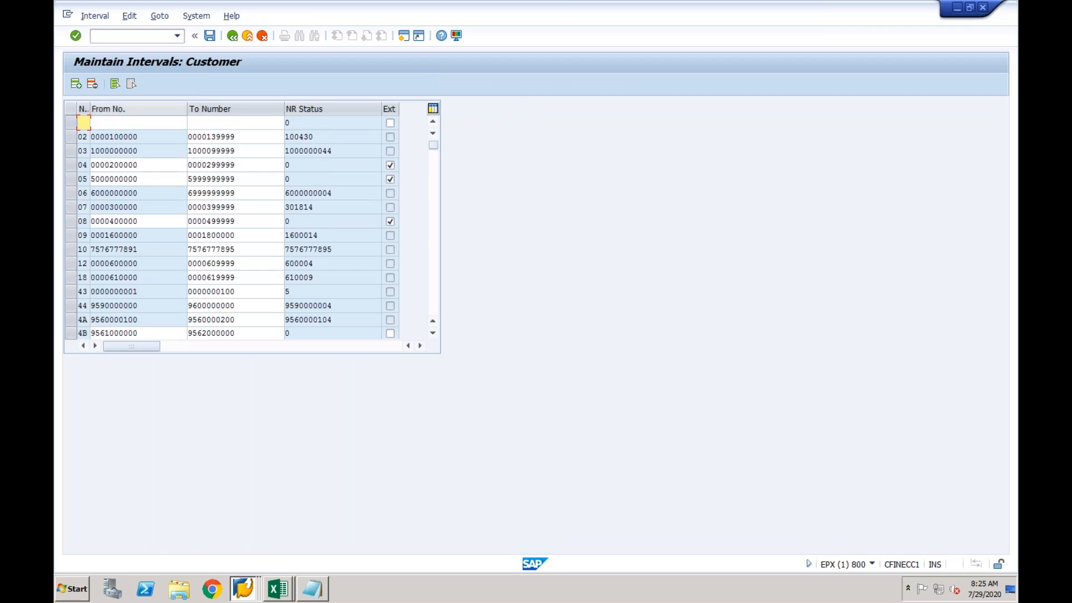
{"action": "left_click", "coordinate": [108, 123]}
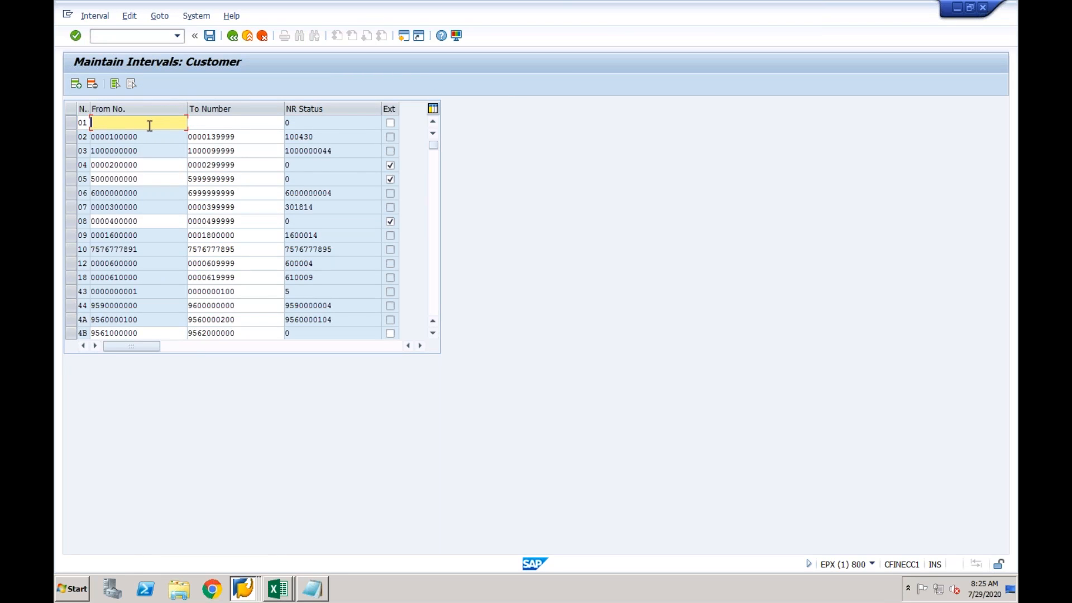
{"action": "type", "text": "1"}
{"action": "left_click", "coordinate": [214, 124]}
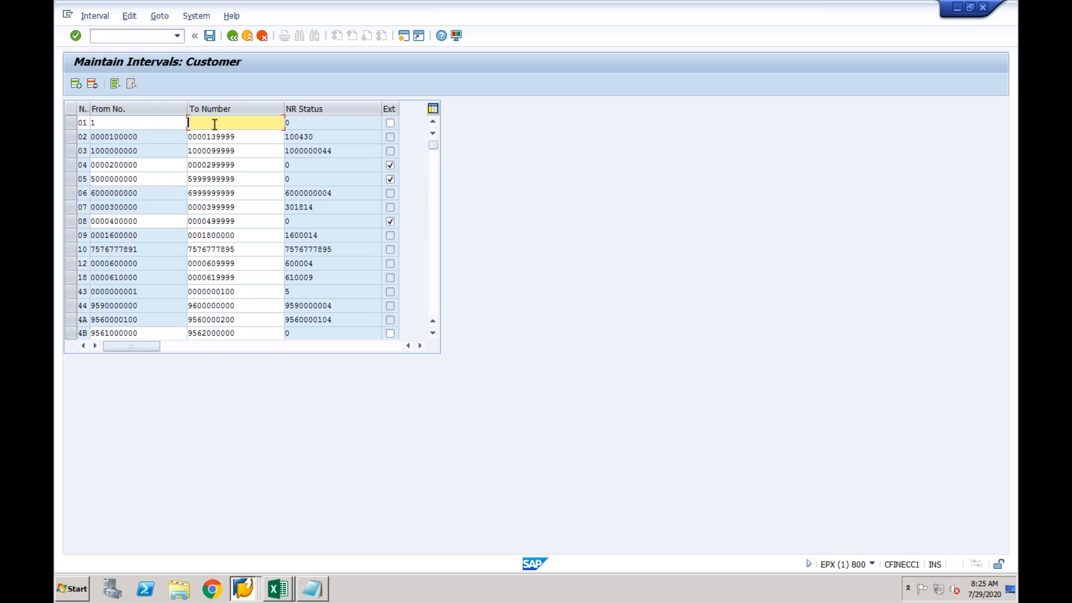
{"action": "type", "text": "100"}
{"action": "key", "text": "Return"}
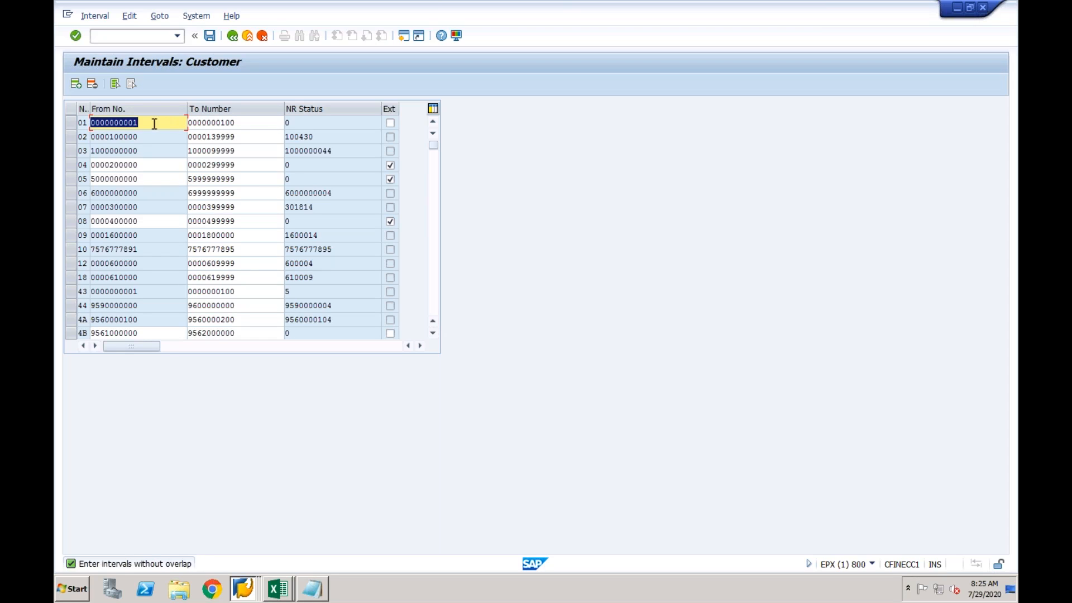
{"action": "left_click", "coordinate": [95, 123]}
{"action": "type", "text": "9"}
{"action": "left_click", "coordinate": [188, 122]}
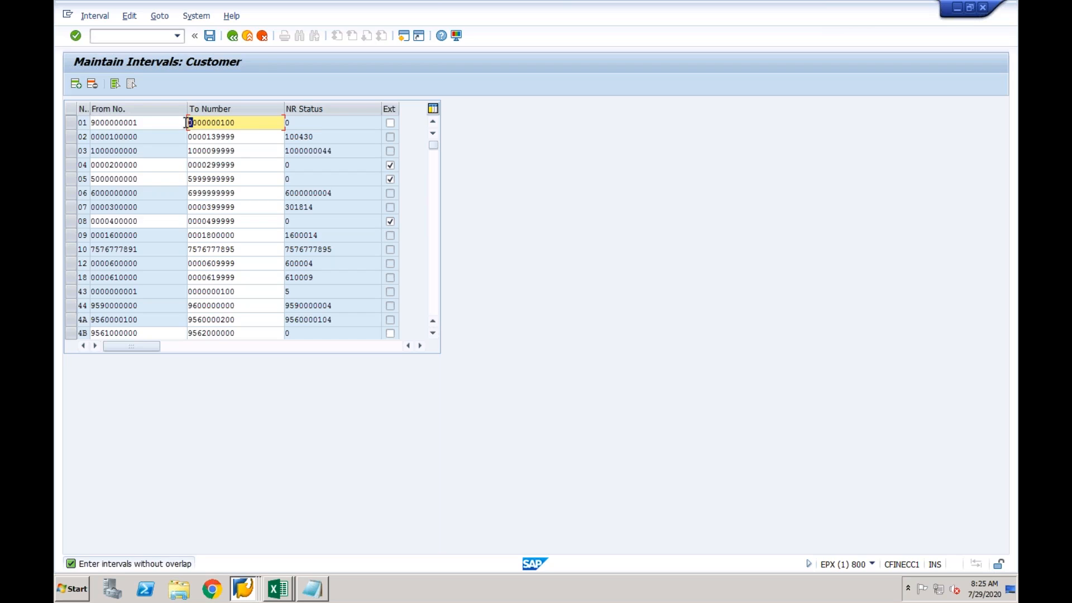
{"action": "type", "text": "9"}
{"action": "key", "text": "Return"}
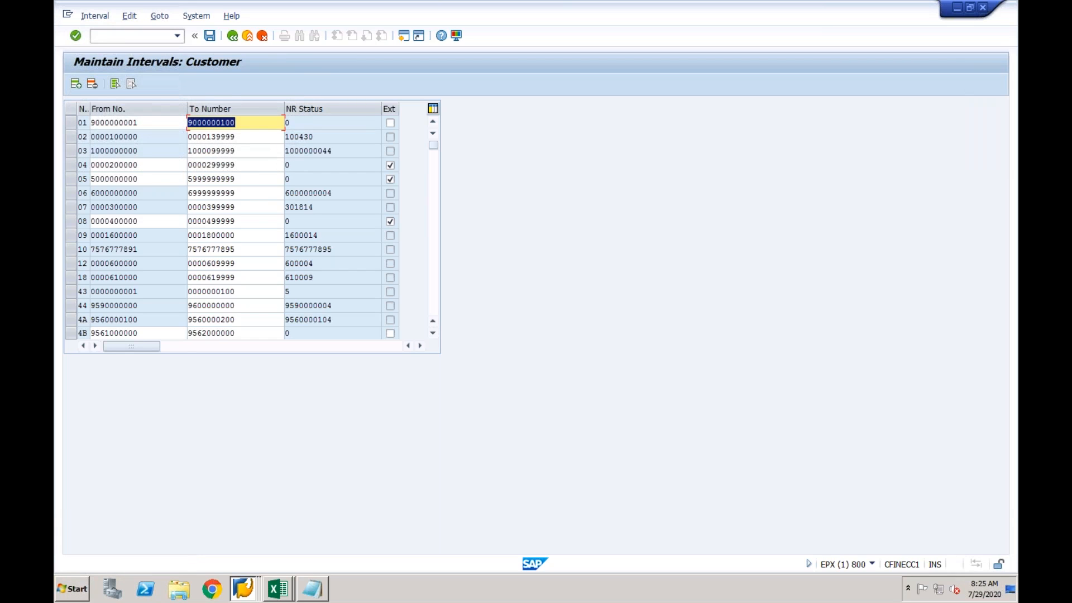
{"action": "left_click", "coordinate": [210, 35]}
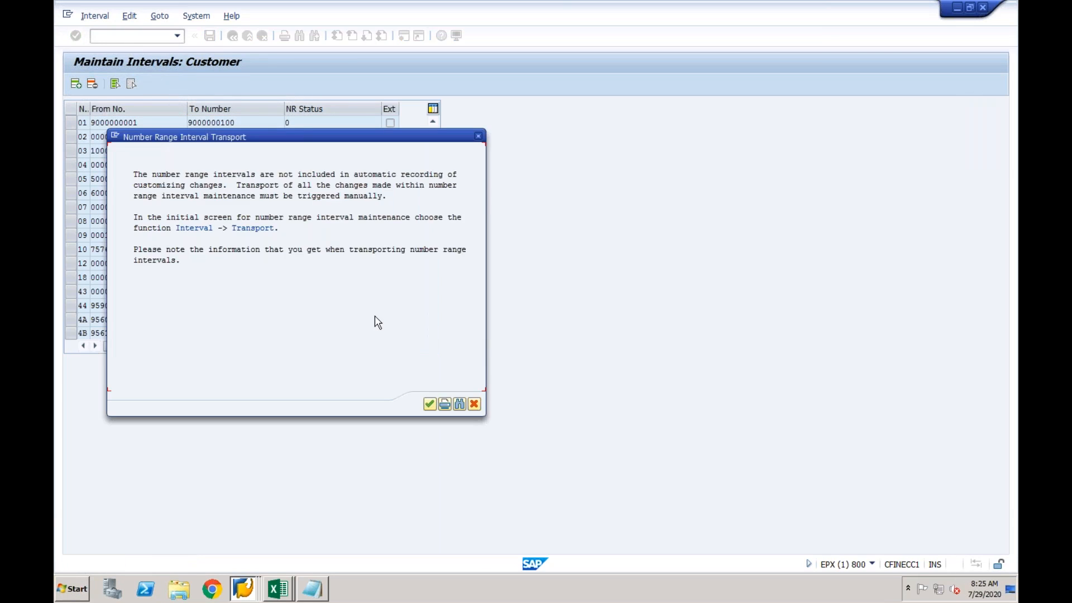
{"action": "left_click", "coordinate": [429, 404]}
Step: Run xd01 in the G/L account session and start a customer with account group 0004 Bill-to party in company code CF01
{"action": "left_click", "coordinate": [243, 588]}
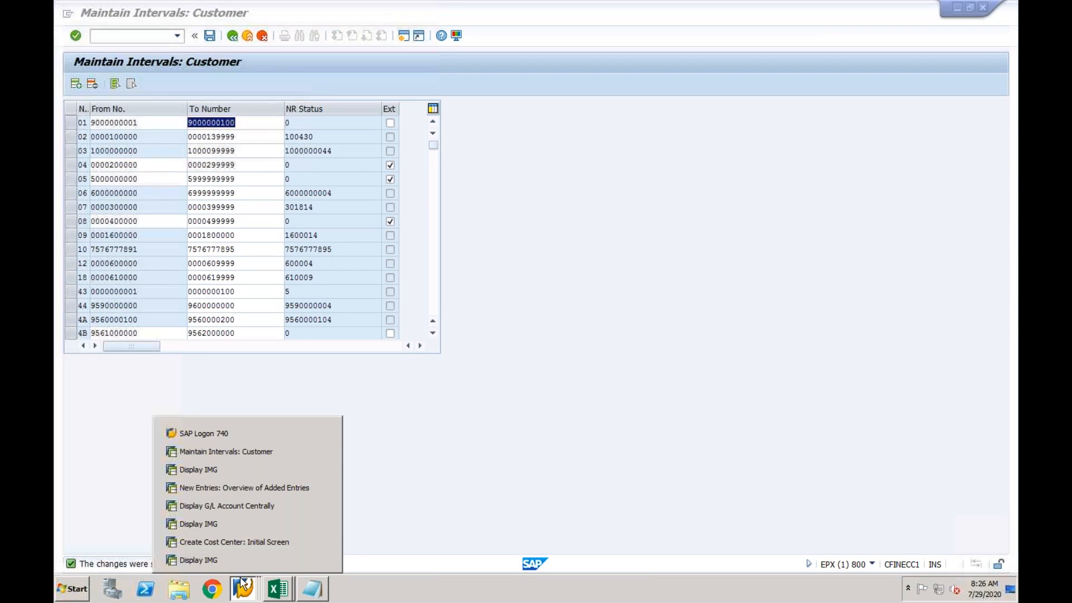
{"action": "left_click", "coordinate": [239, 505]}
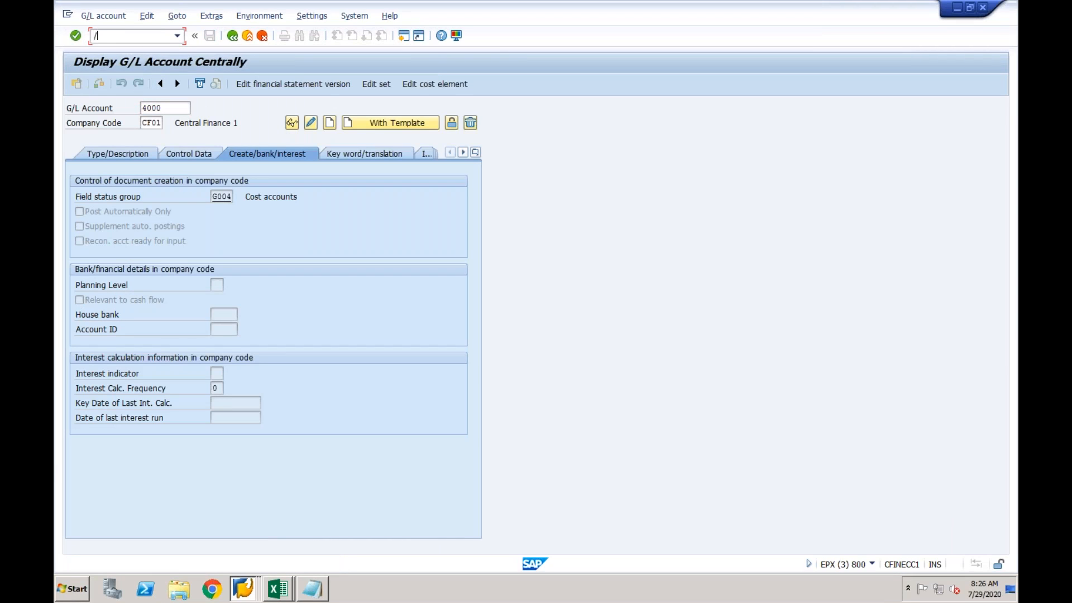
{"action": "type", "text": "/nxd01"}
{"action": "key", "text": "Return"}
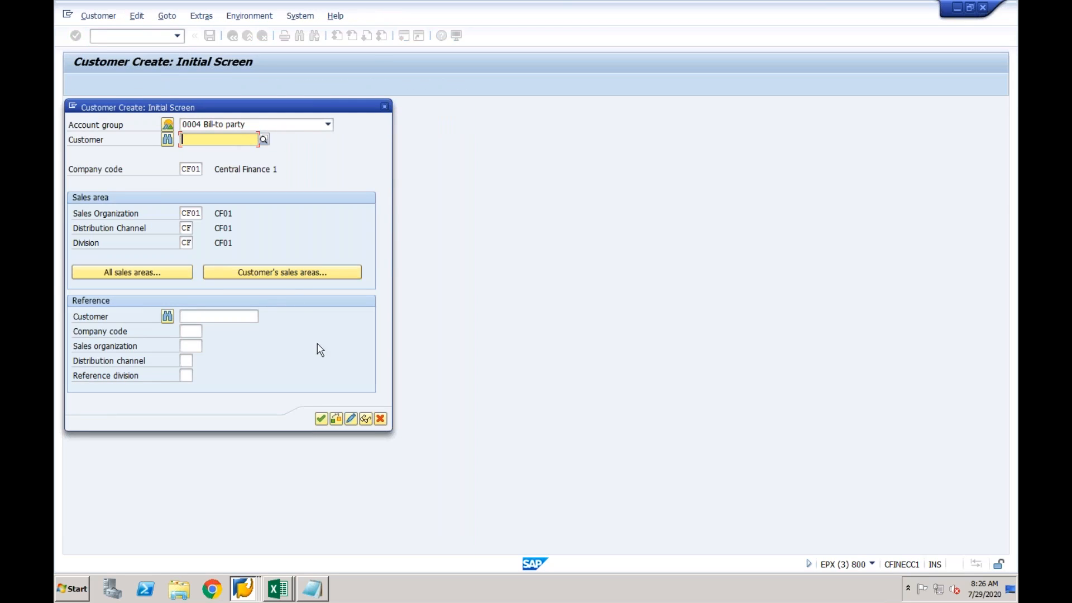
{"action": "left_click", "coordinate": [321, 419]}
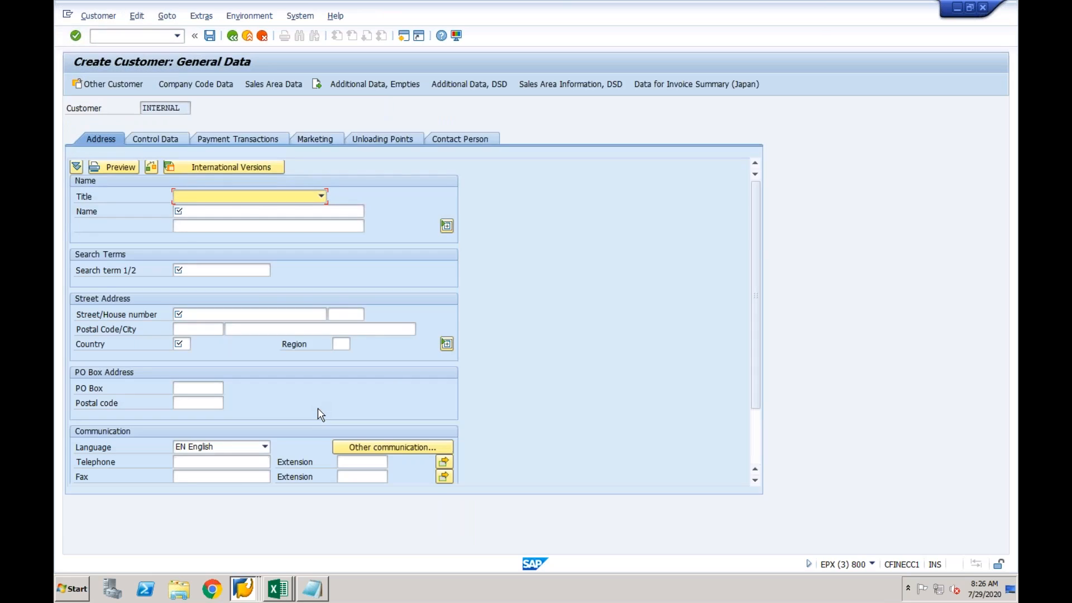
Step: Set the customer's title to Company, the name to "Test Cust for CF01" and the search term to CF01
{"action": "left_click", "coordinate": [231, 200]}
{"action": "left_click", "coordinate": [200, 208]}
{"action": "left_click", "coordinate": [198, 211]}
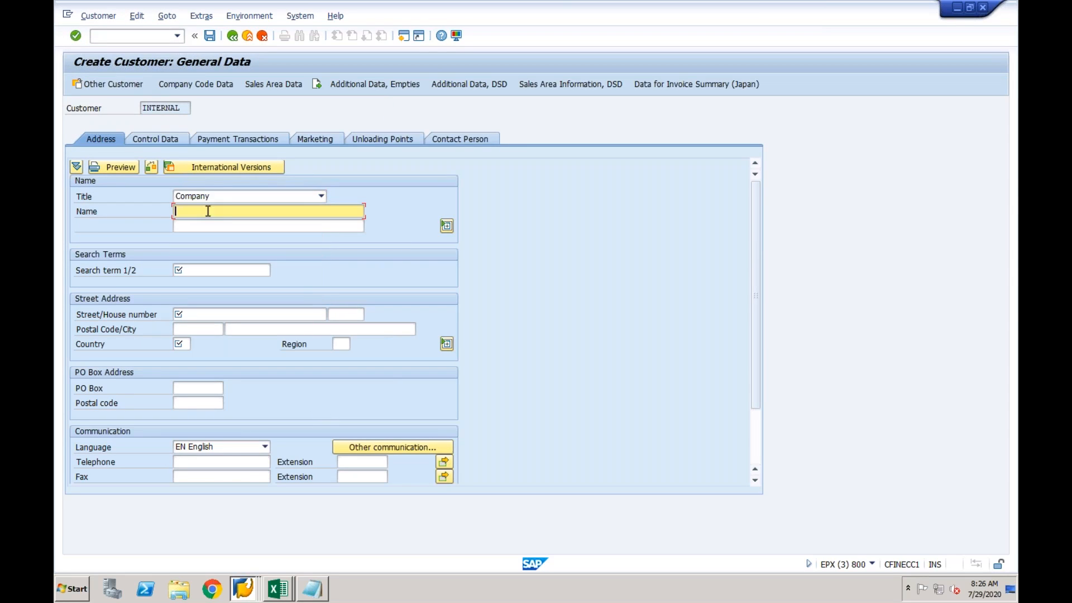
{"action": "type", "text": "Test Cust for CF01"}
{"action": "left_click", "coordinate": [220, 270]}
{"action": "type", "text": "CF01"}
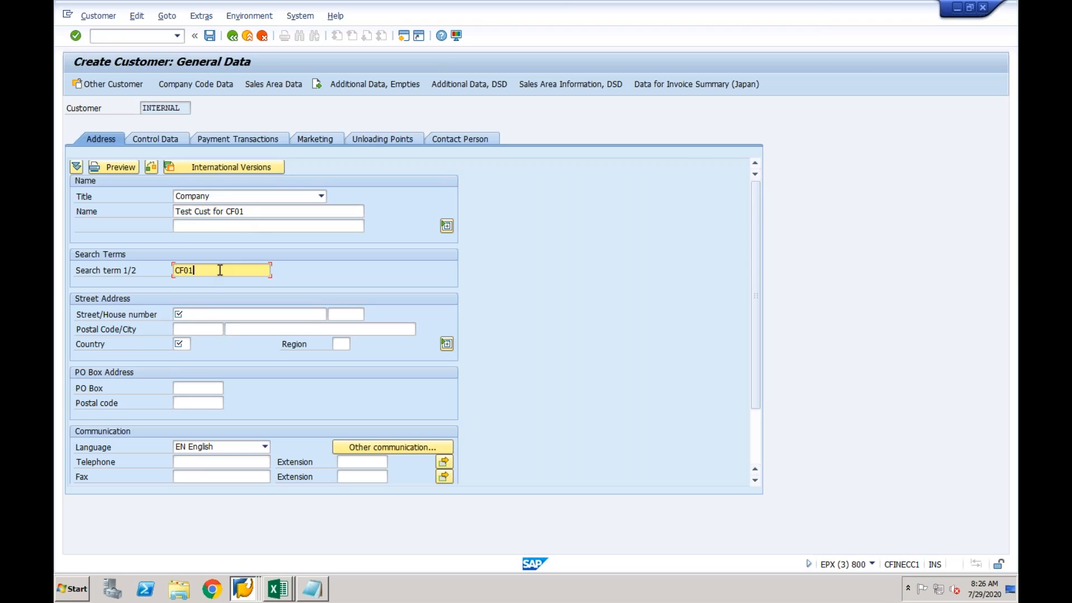
Step: Enter street Test and country US in the customer's address, and proceed to the company code data
{"action": "left_click", "coordinate": [211, 314]}
{"action": "type", "text": "Test"}
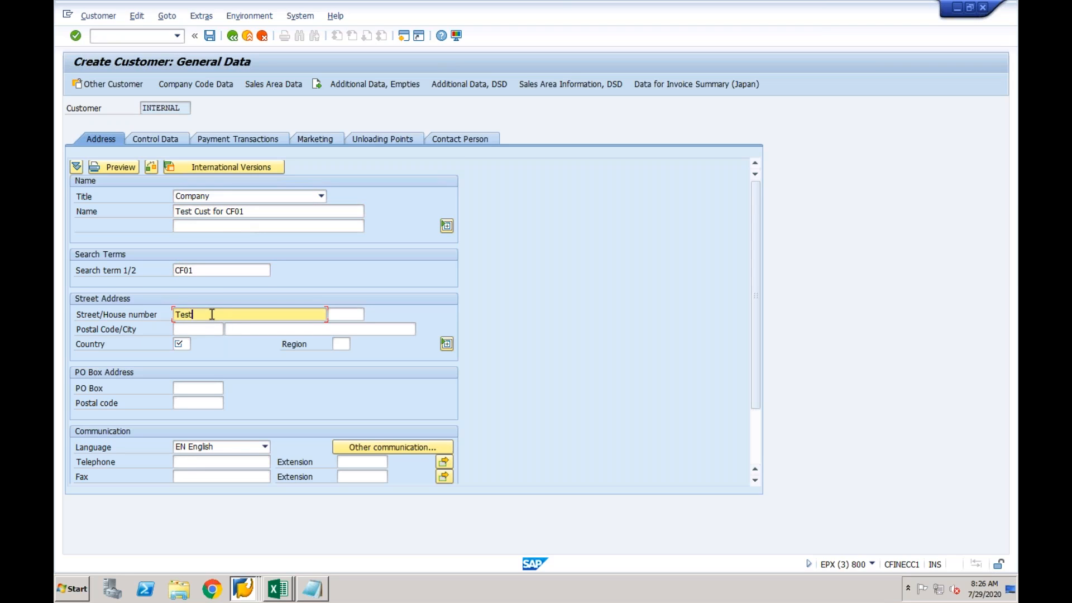
{"action": "key", "text": "Tab"}
{"action": "left_click", "coordinate": [181, 344]}
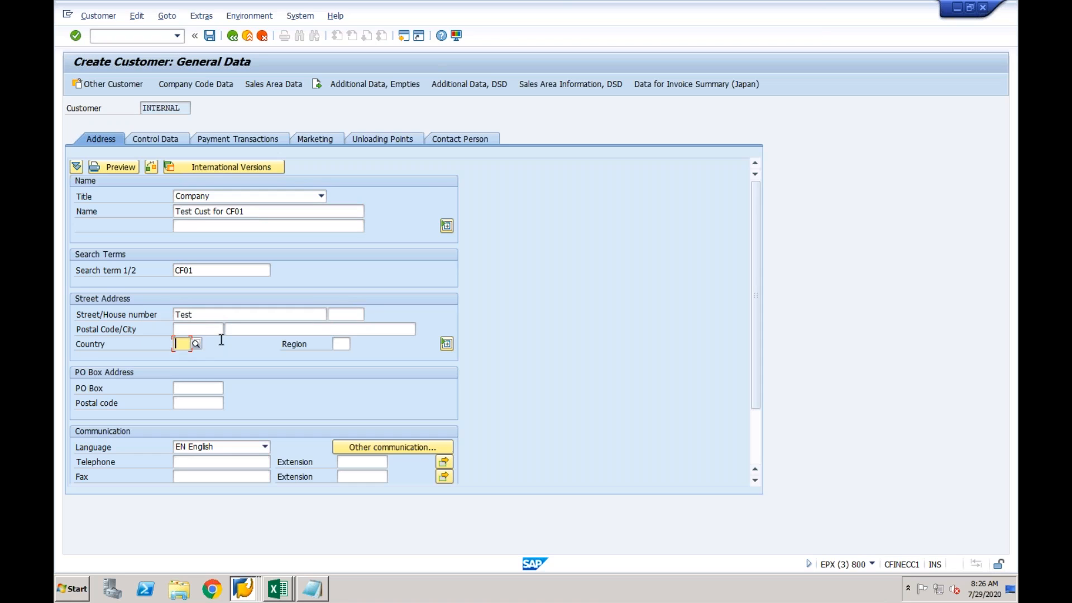
{"action": "type", "text": "US"}
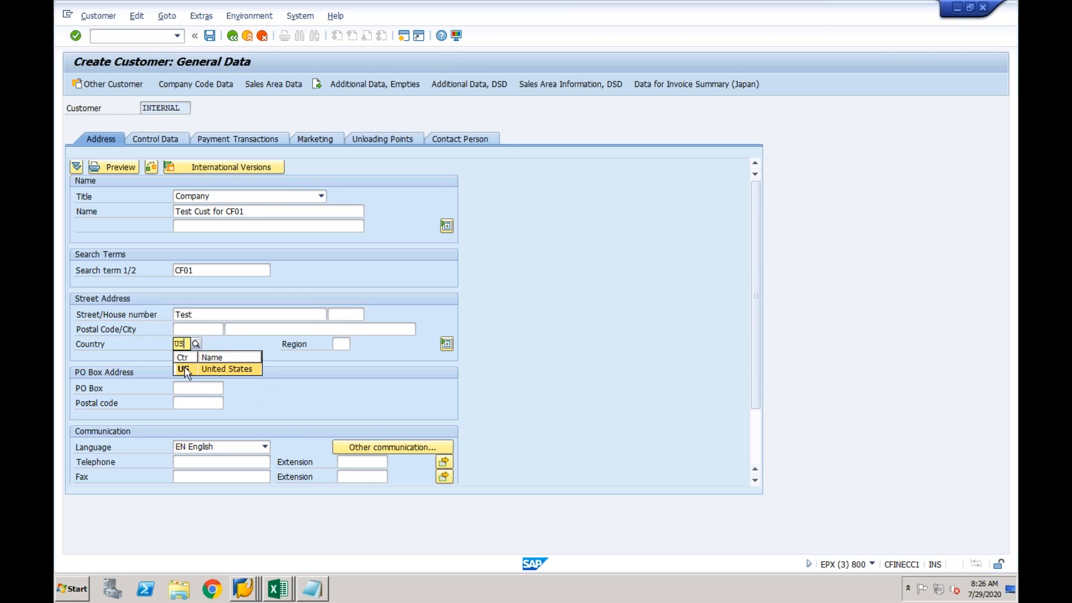
{"action": "left_click", "coordinate": [220, 85]}
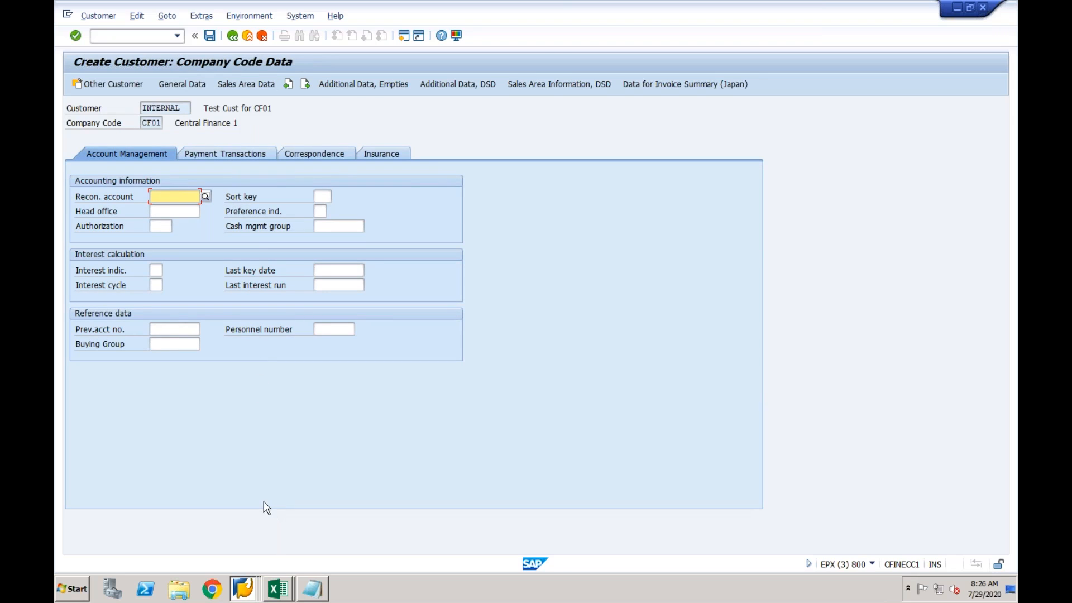
Step: Switch to the session with the customer number range intervals and run transaction fs00
{"action": "left_click", "coordinate": [243, 588]}
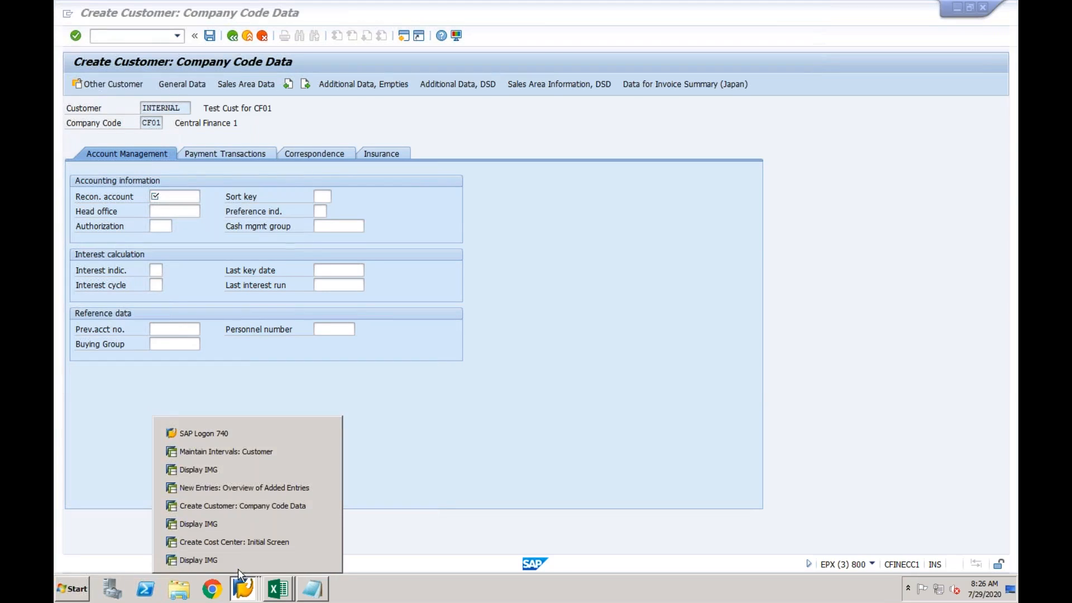
{"action": "left_click", "coordinate": [224, 470]}
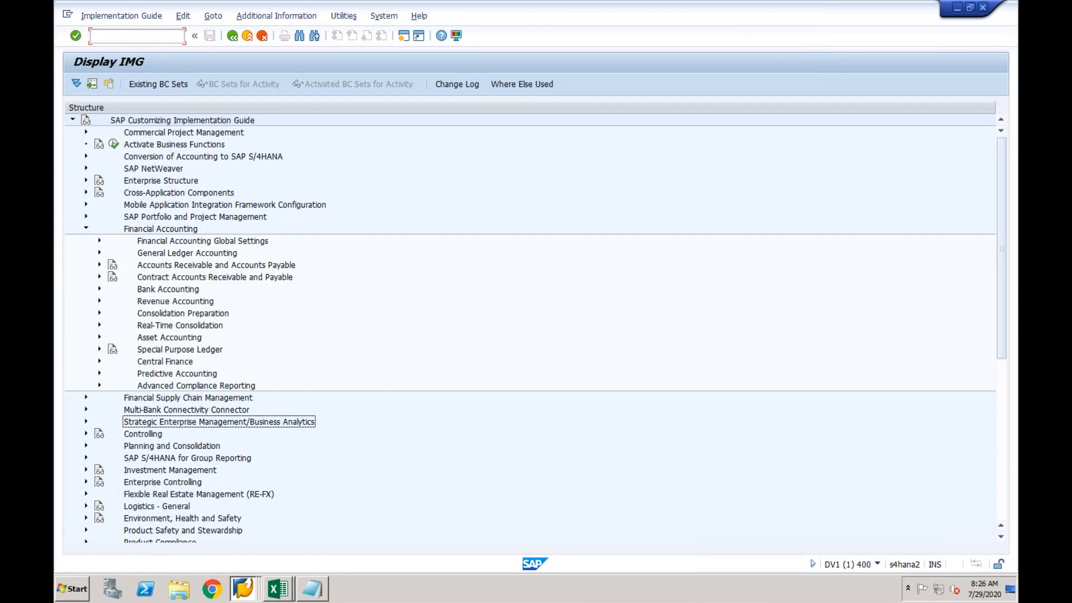
{"action": "left_click", "coordinate": [244, 588]}
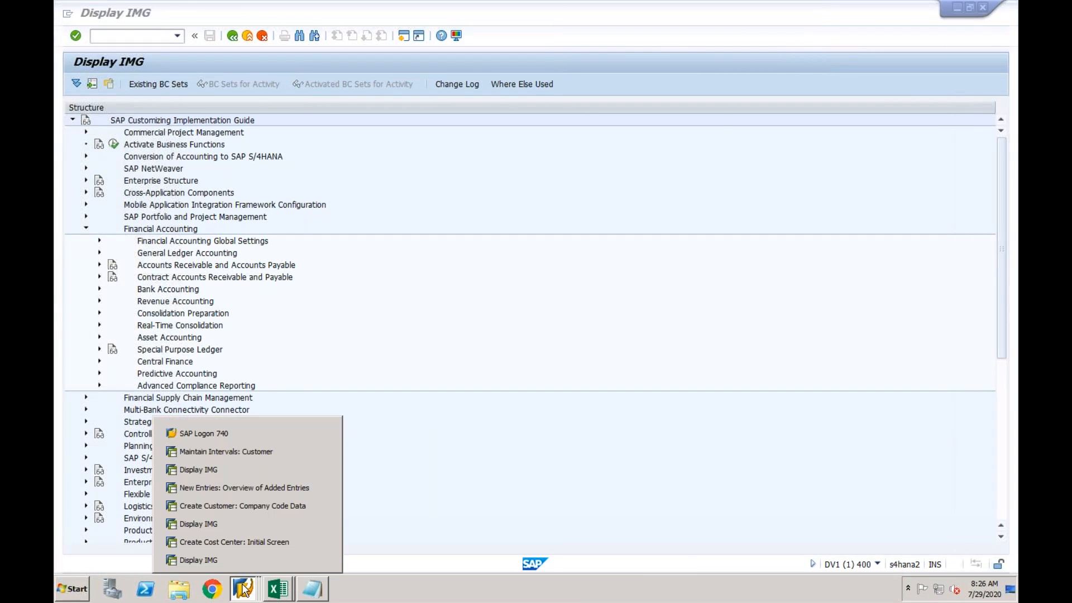
{"action": "left_click", "coordinate": [208, 452]}
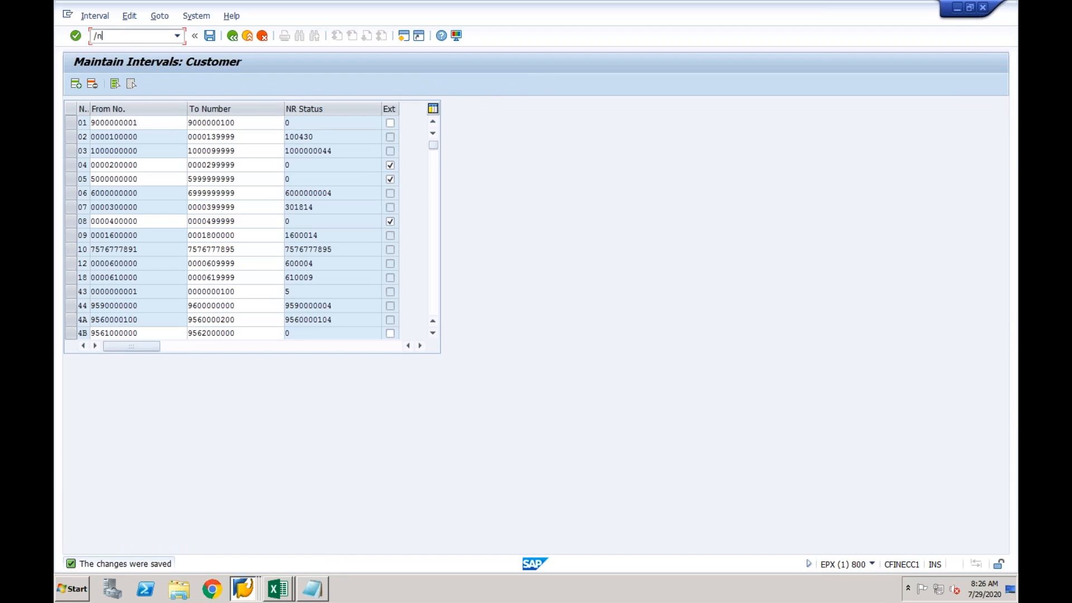
{"action": "type", "text": "/nfs00"}
{"action": "key", "text": "Return"}
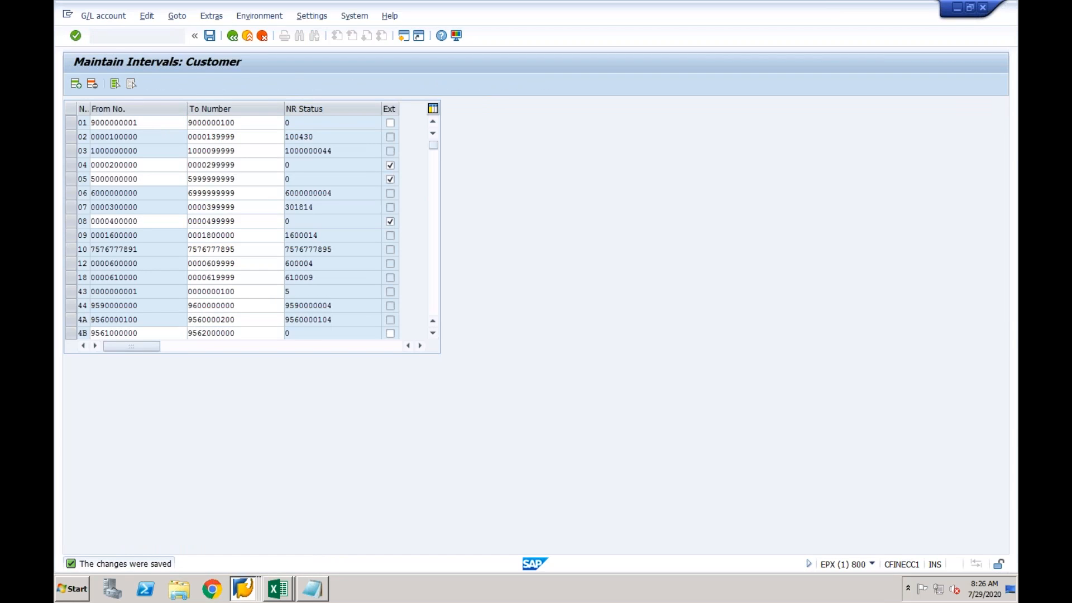
Step: Start creating G/L account 2001 in company code CF01
{"action": "left_click", "coordinate": [172, 109]}
{"action": "key", "text": "shift+Left"}
{"action": "key", "text": "shift+Left"}
{"action": "key", "text": "shift+Left"}
{"action": "key", "text": "shift+Left"}
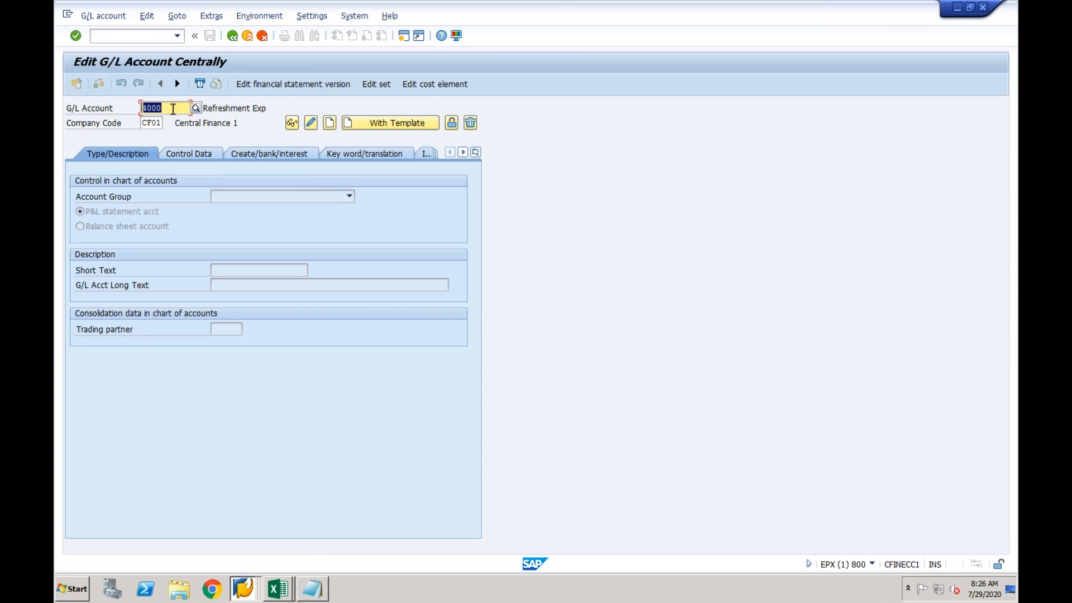
{"action": "type", "text": "2001"}
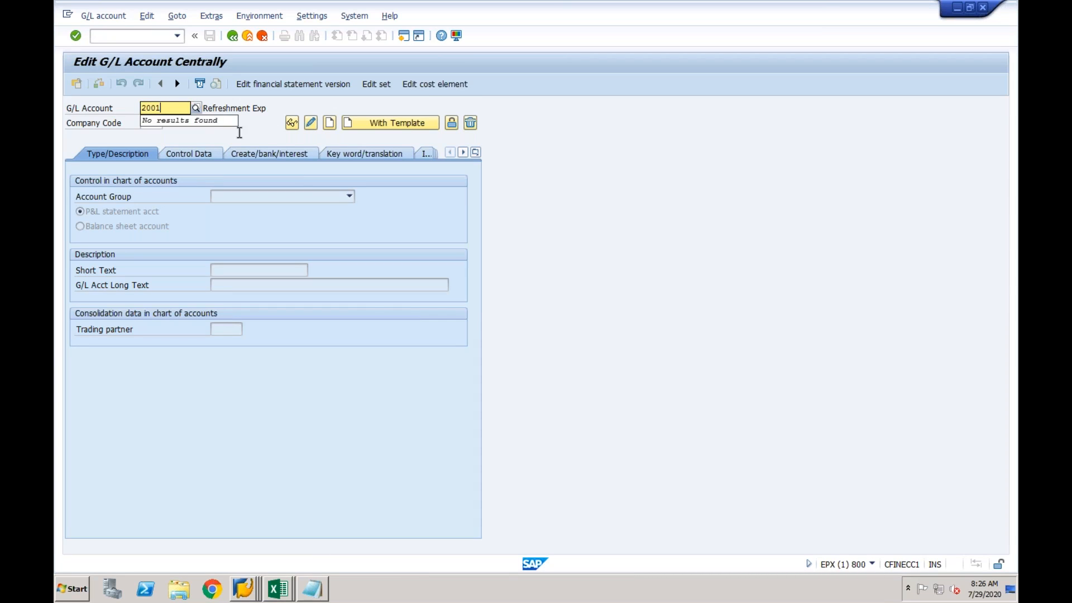
{"action": "left_click", "coordinate": [154, 132]}
{"action": "left_click", "coordinate": [330, 123]}
Step: Set the new account's group to BS Balance Sheet, make it a balance sheet account and enter short text AR
{"action": "left_click", "coordinate": [289, 196]}
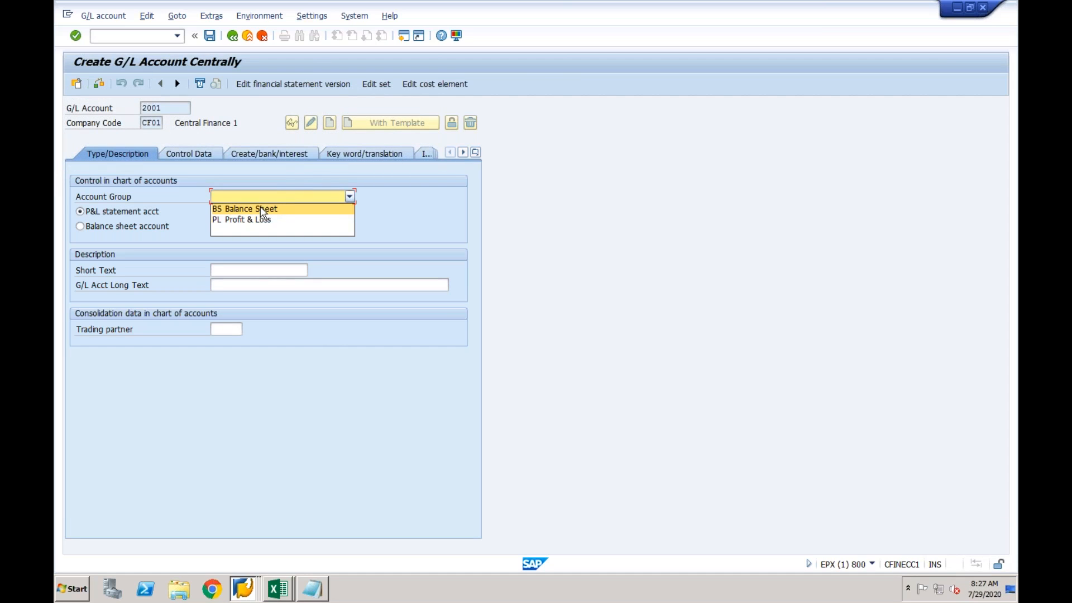
{"action": "left_click", "coordinate": [263, 211]}
{"action": "left_click", "coordinate": [112, 226]}
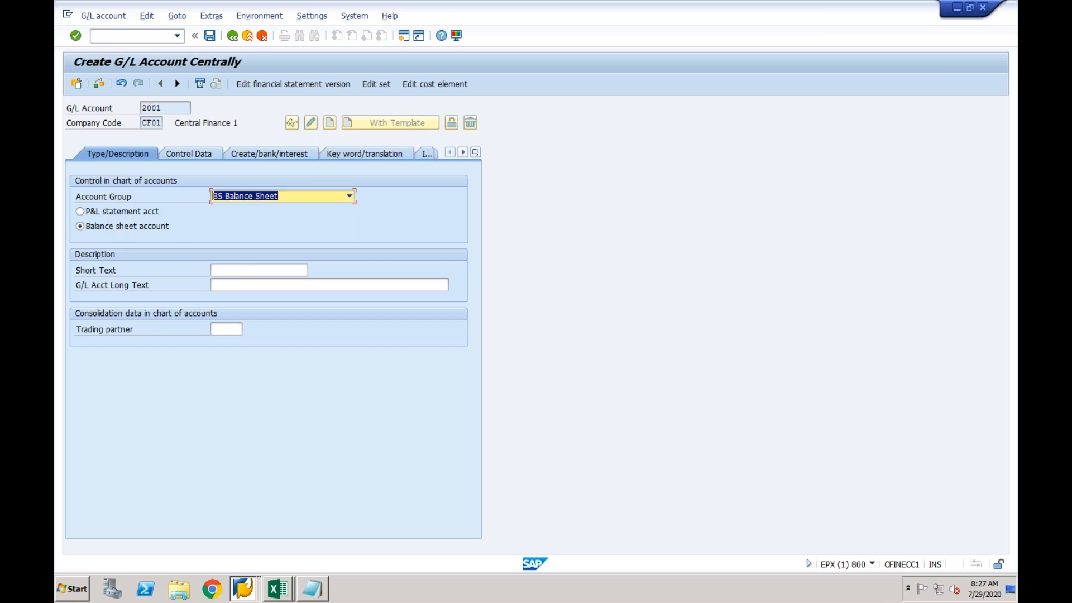
{"action": "left_click", "coordinate": [238, 266]}
{"action": "type", "text": "AR"}
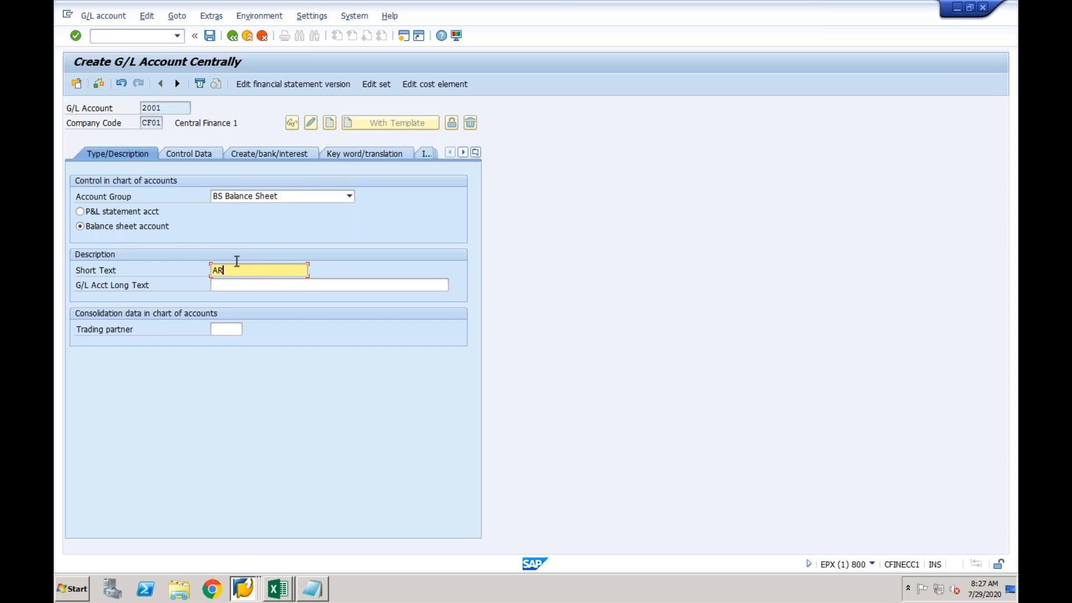
Step: Make the account a reconciliation account for D Customers with field status group G067, and save it
{"action": "left_click", "coordinate": [190, 153]}
{"action": "left_click", "coordinate": [228, 287]}
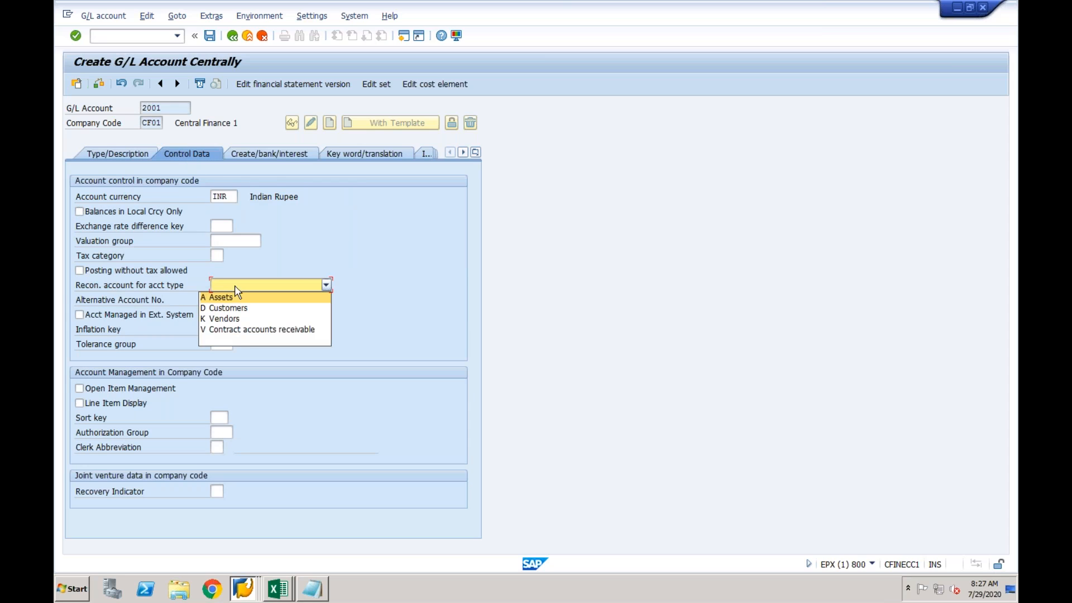
{"action": "left_click", "coordinate": [231, 304]}
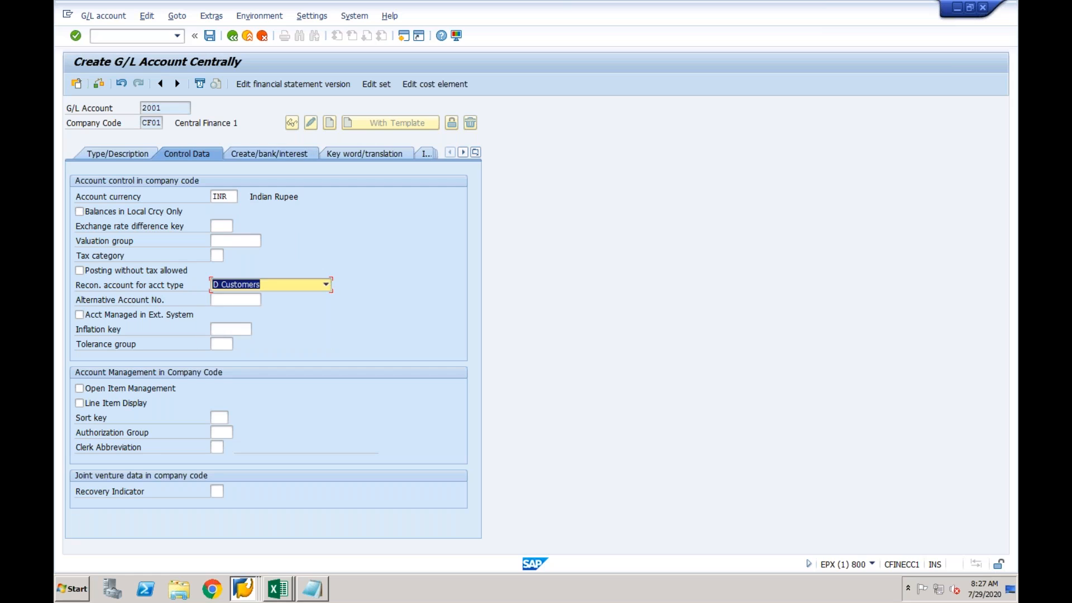
{"action": "left_click", "coordinate": [267, 154]}
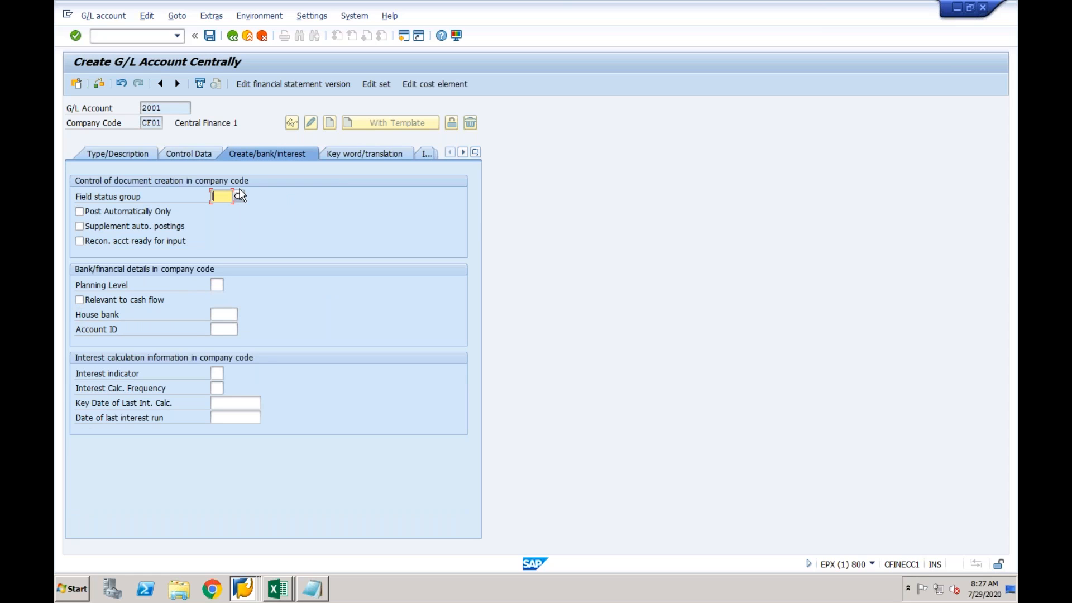
{"action": "type", "text": "G067"}
{"action": "key", "text": "Return"}
{"action": "left_click", "coordinate": [209, 35]}
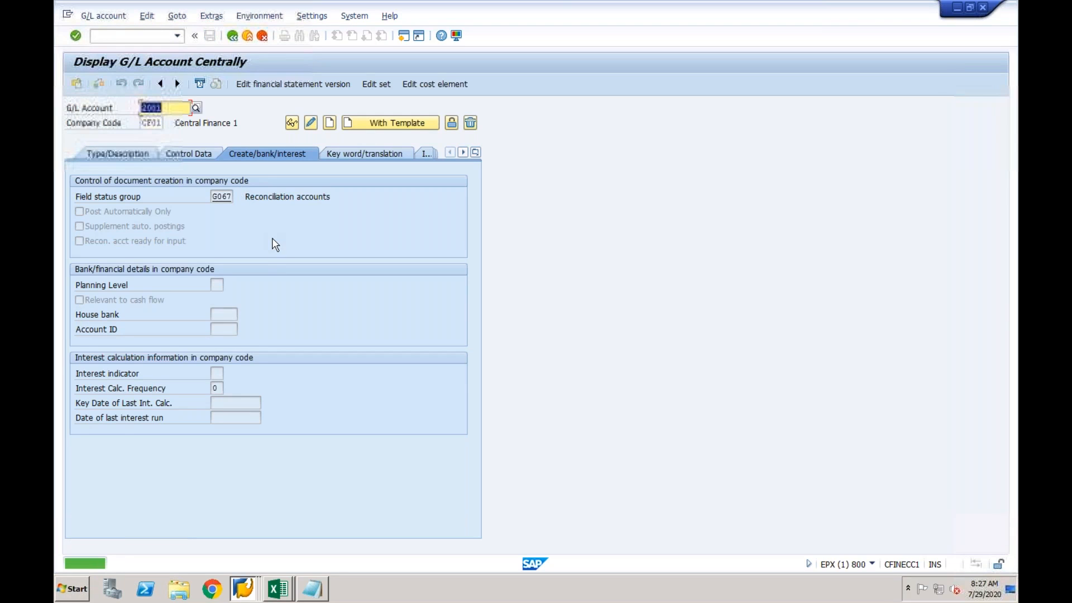
Step: Return to the customer's company code data, enter reconciliation account 2001, check the sales area data, save the customer and leave customer creation
{"action": "left_click", "coordinate": [250, 595]}
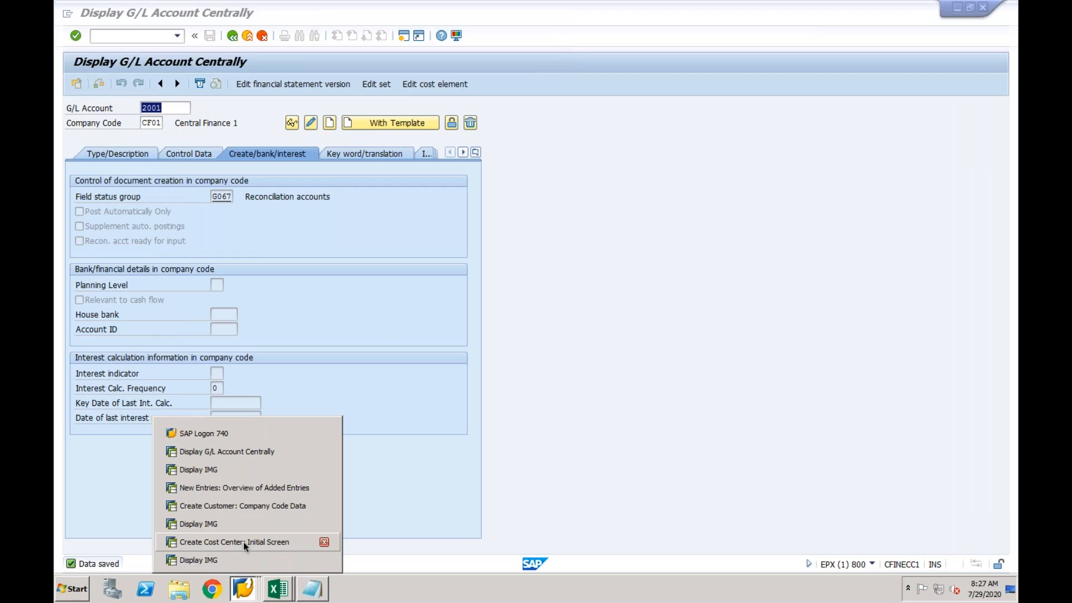
{"action": "left_click", "coordinate": [248, 508]}
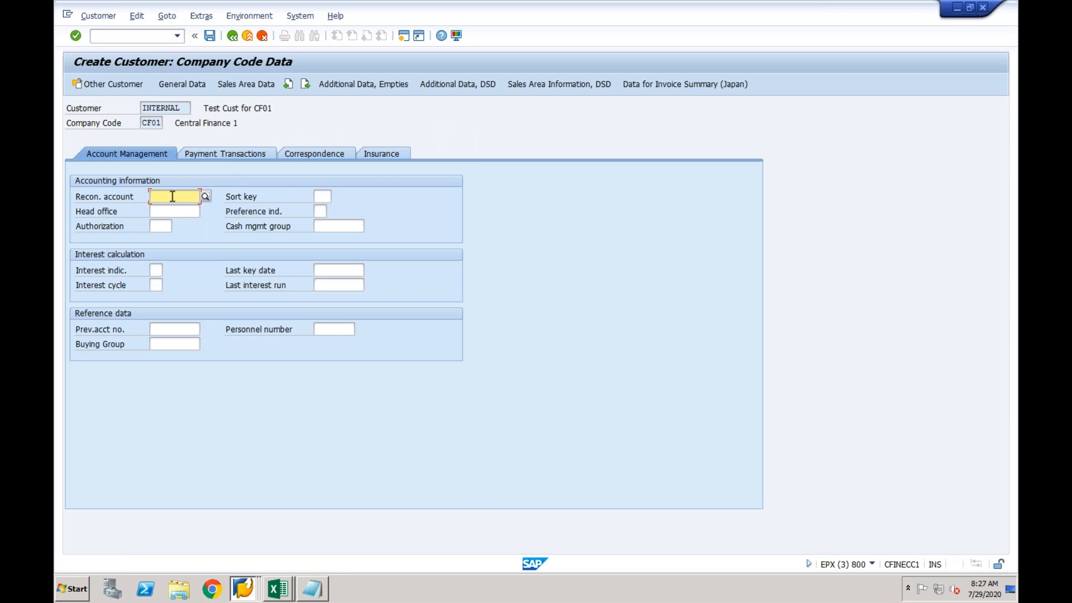
{"action": "type", "text": "2001"}
{"action": "key", "text": "Return"}
{"action": "left_click", "coordinate": [258, 85]}
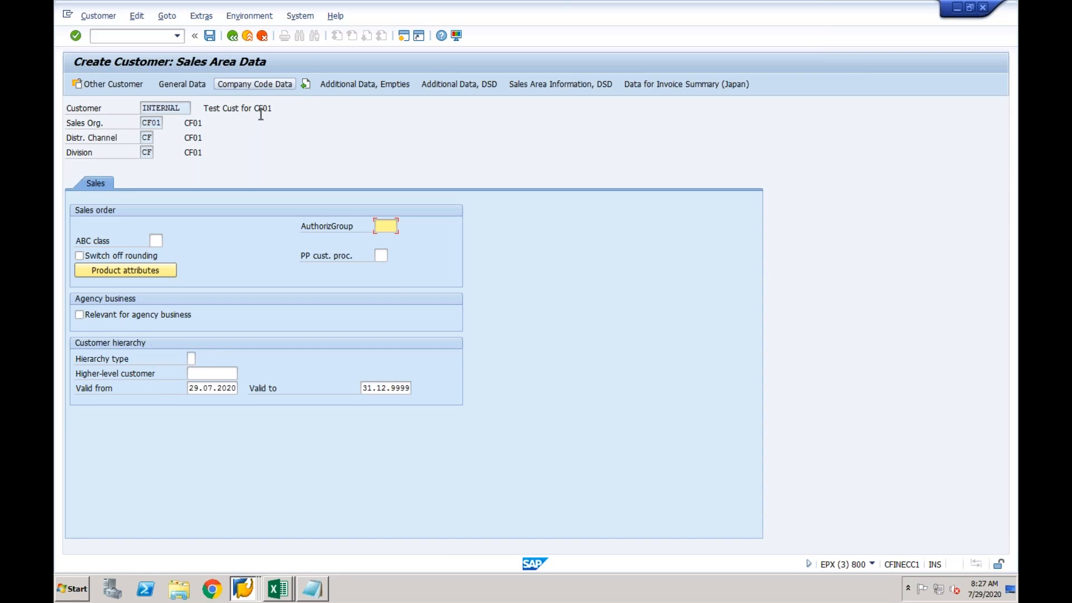
{"action": "left_click", "coordinate": [241, 84]}
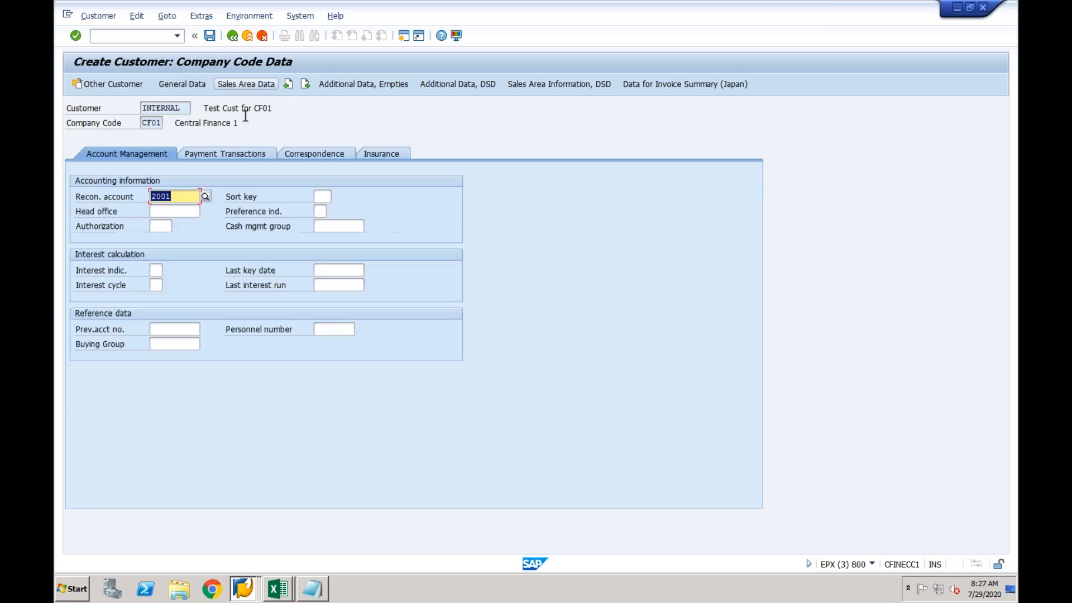
{"action": "left_click", "coordinate": [210, 37]}
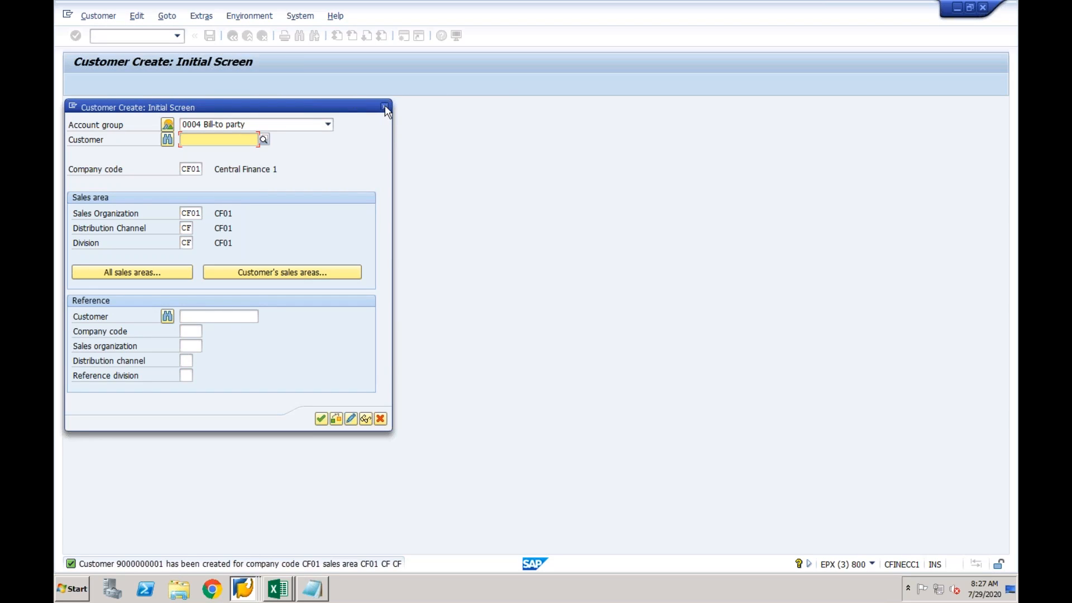
{"action": "left_click", "coordinate": [385, 106]}
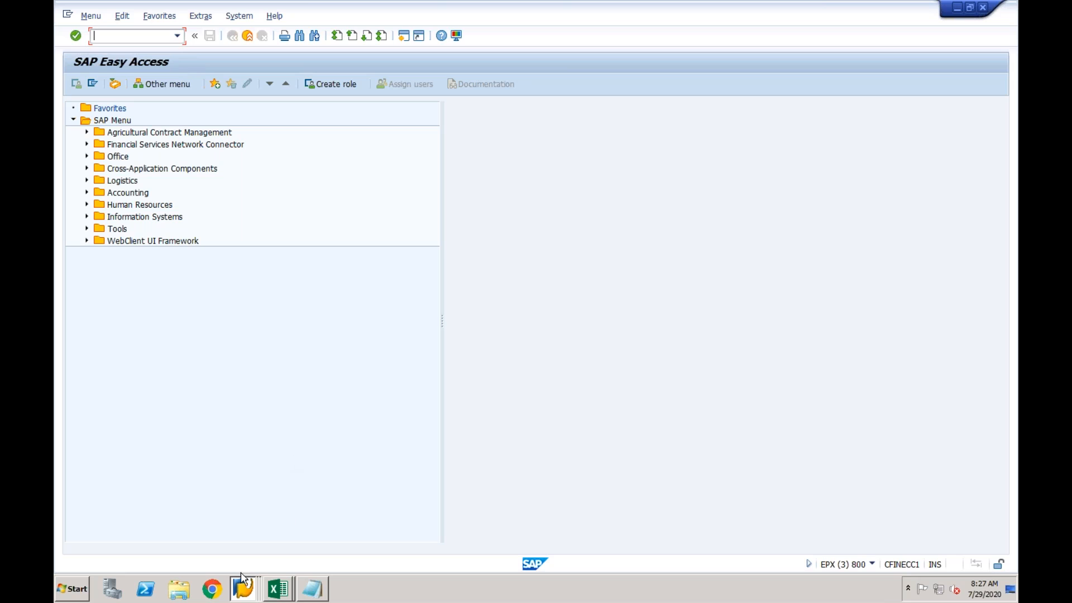
Step: Return to the G/L account session and start creating account 1000 in company code CF01
{"action": "left_click", "coordinate": [244, 591]}
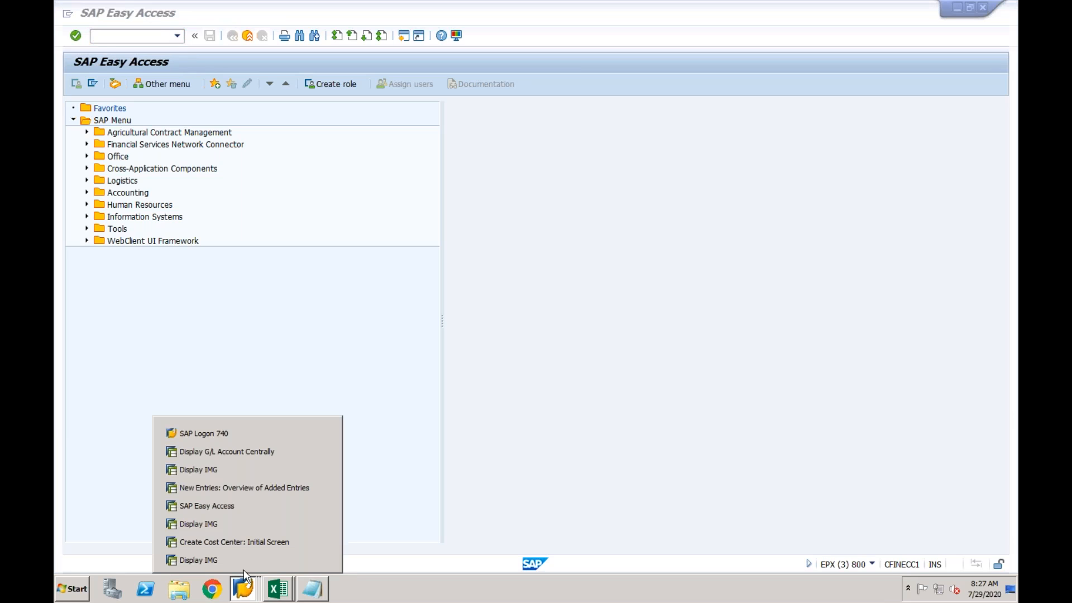
{"action": "left_click", "coordinate": [253, 450]}
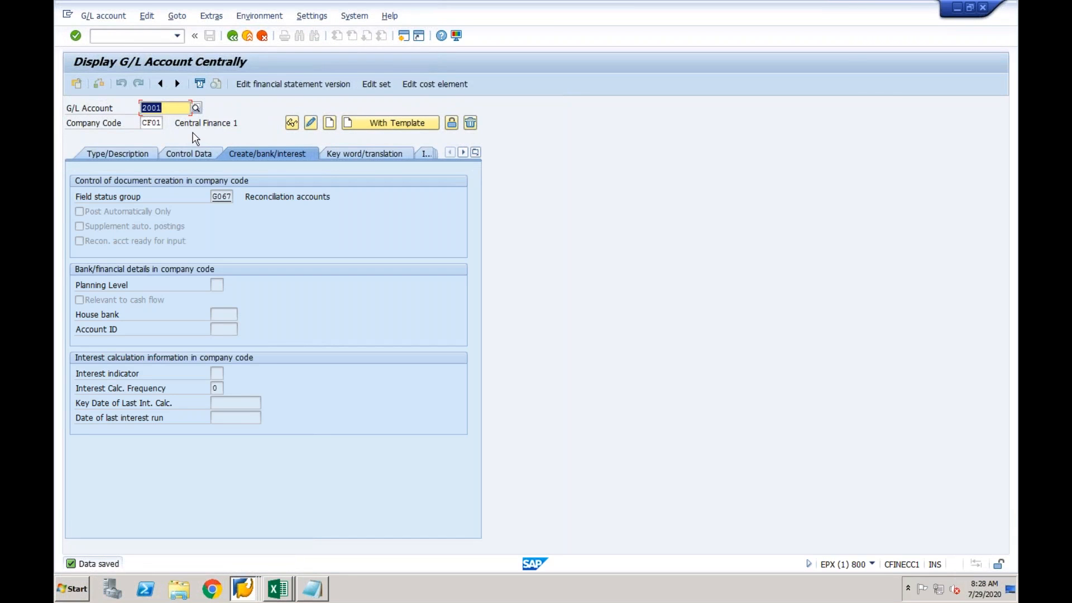
{"action": "type", "text": "1000"}
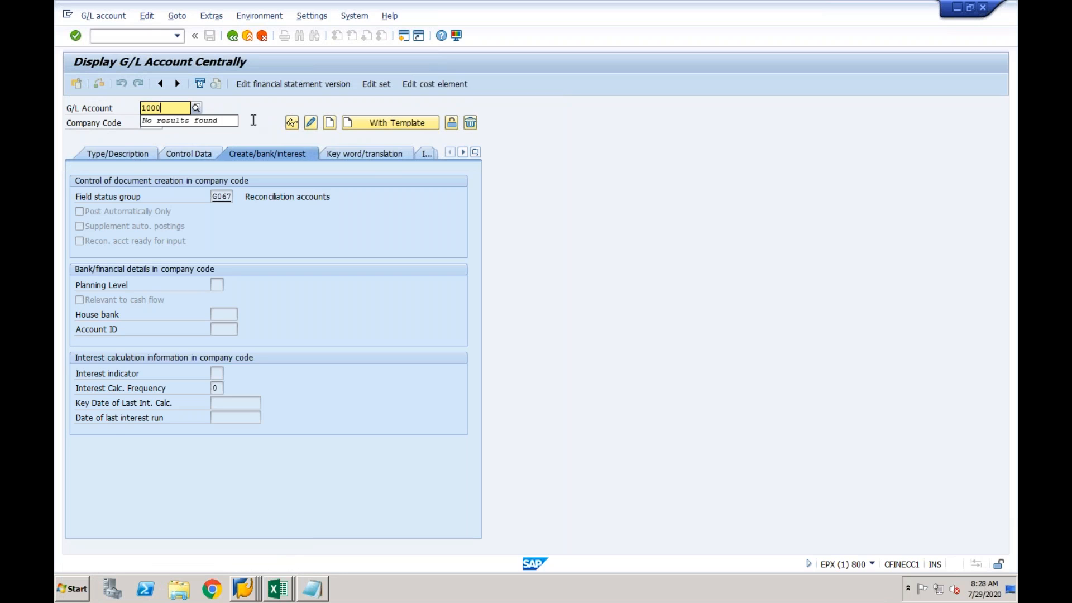
{"action": "left_click", "coordinate": [253, 122]}
{"action": "left_click", "coordinate": [329, 123]}
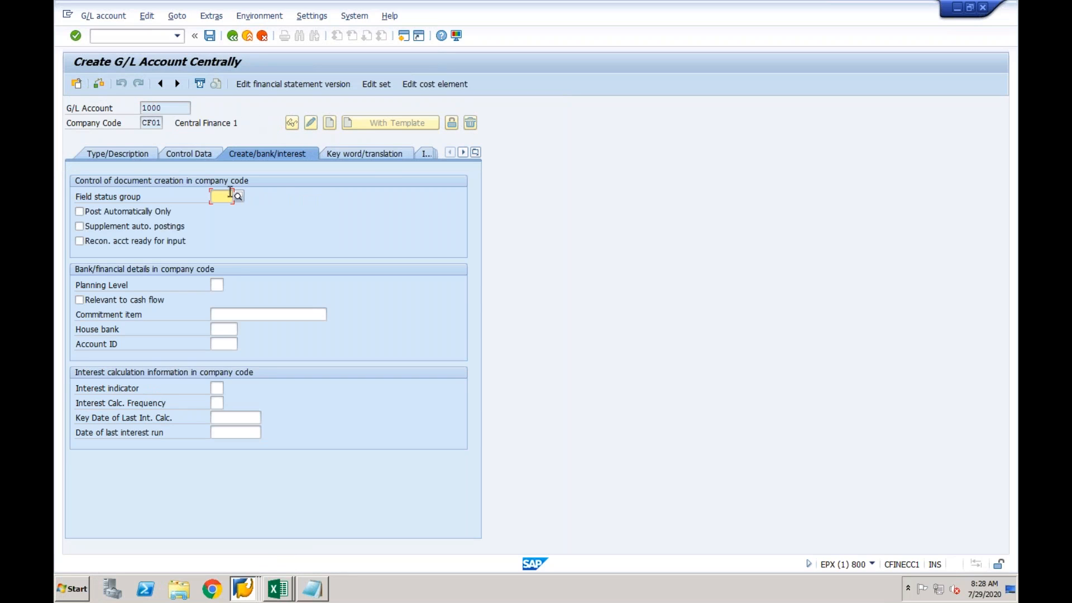
Step: Set the account's reconciliation account type to K Vendors
{"action": "left_click", "coordinate": [222, 197]}
{"action": "left_click", "coordinate": [198, 154]}
{"action": "left_click", "coordinate": [244, 286]}
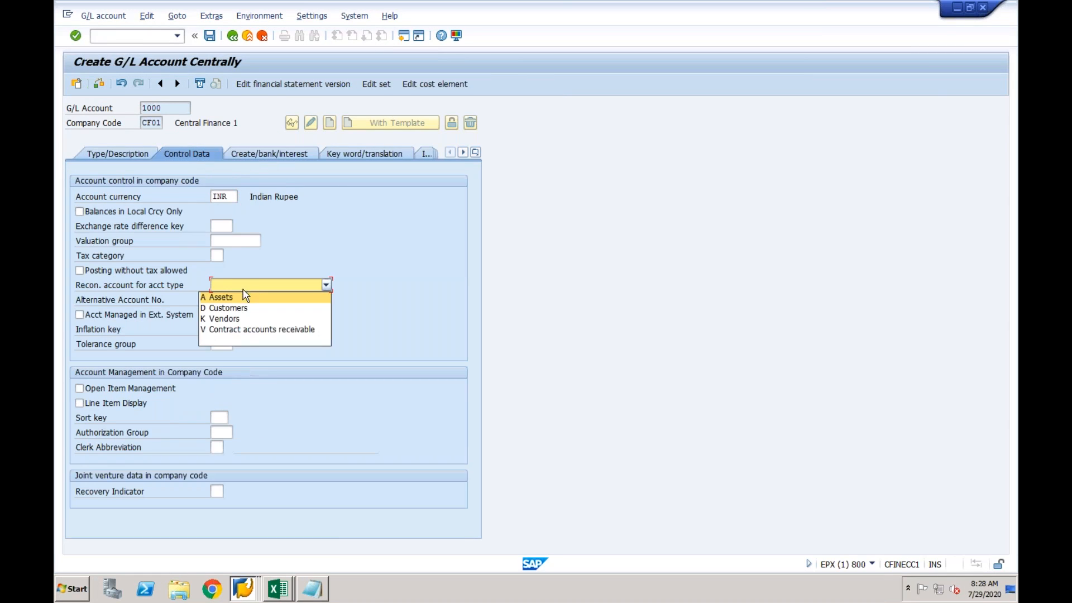
{"action": "left_click", "coordinate": [239, 316]}
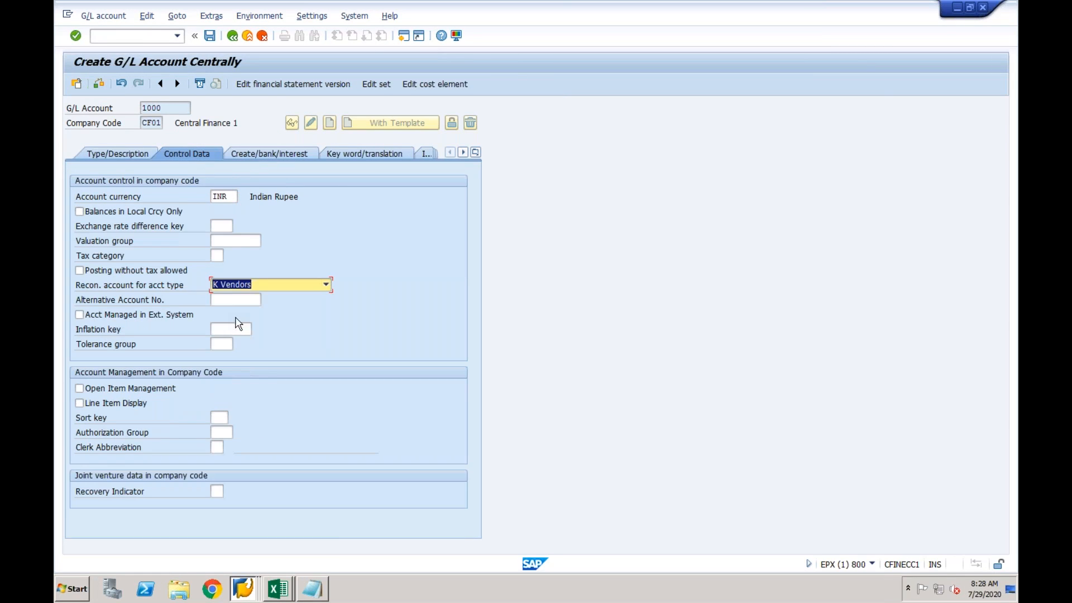
Step: Set account group BS Balance Sheet, balance sheet account type and short text AP for the vendor reconciliation account, and save it
{"action": "left_click", "coordinate": [148, 157]}
{"action": "left_click", "coordinate": [245, 199]}
{"action": "left_click", "coordinate": [244, 208]}
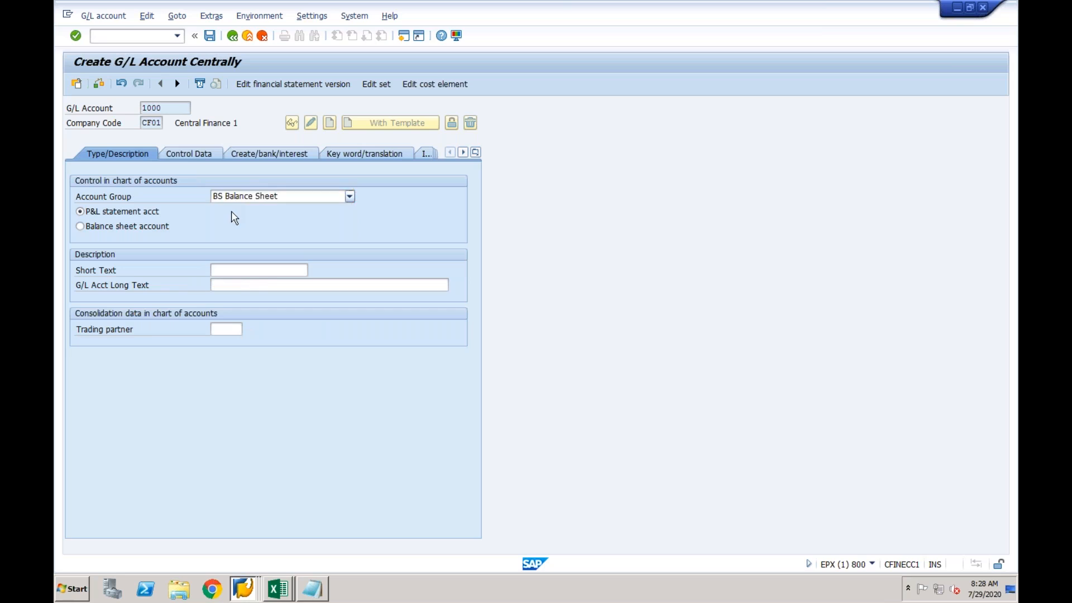
{"action": "left_click", "coordinate": [112, 228]}
{"action": "left_click", "coordinate": [225, 273]}
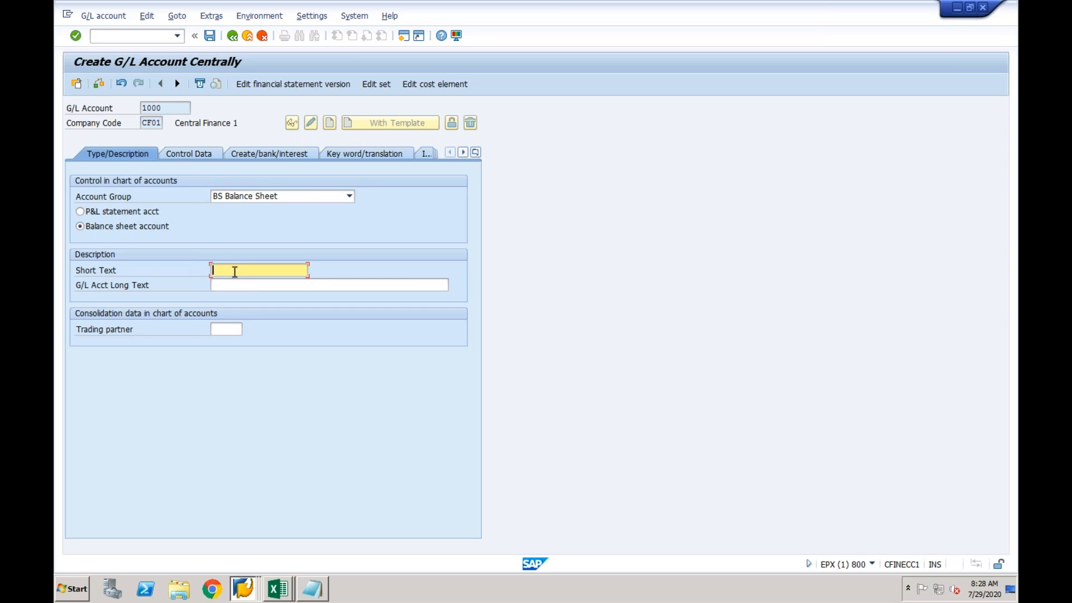
{"action": "type", "text": "AP"}
{"action": "left_click", "coordinate": [210, 35]}
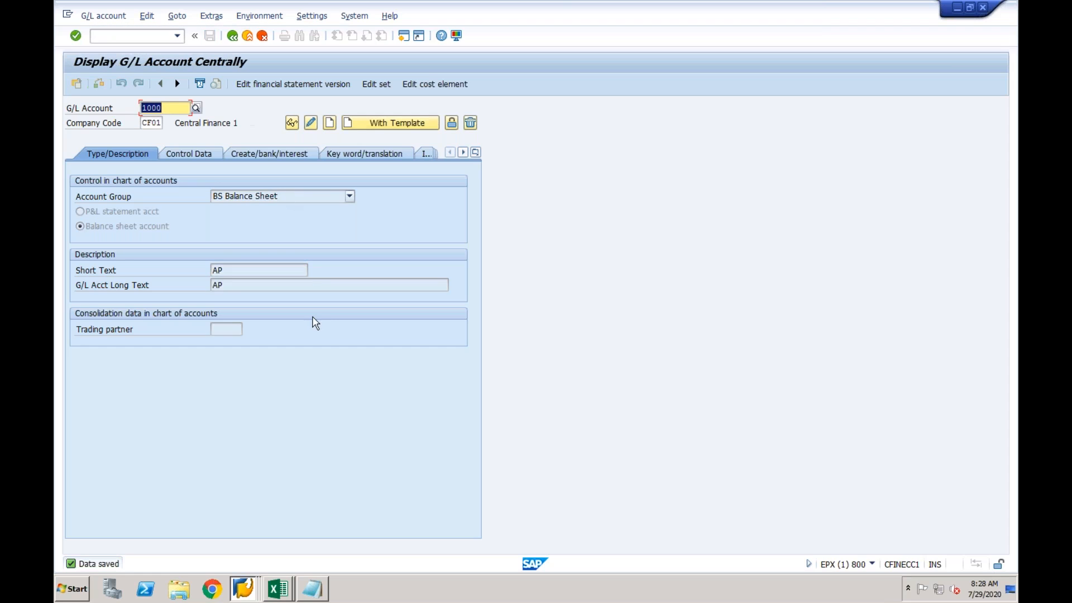
Step: Run xk01 in the SAP Easy Access session and choose account group 0001 Vendors for a new vendor in company code CF01
{"action": "left_click", "coordinate": [249, 589]}
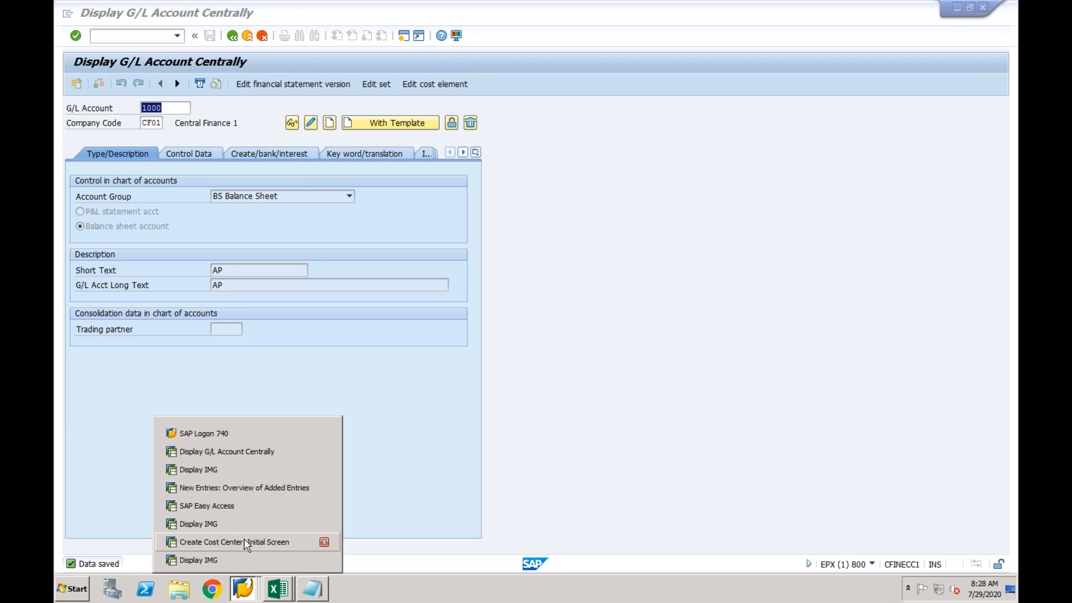
{"action": "left_click", "coordinate": [240, 507]}
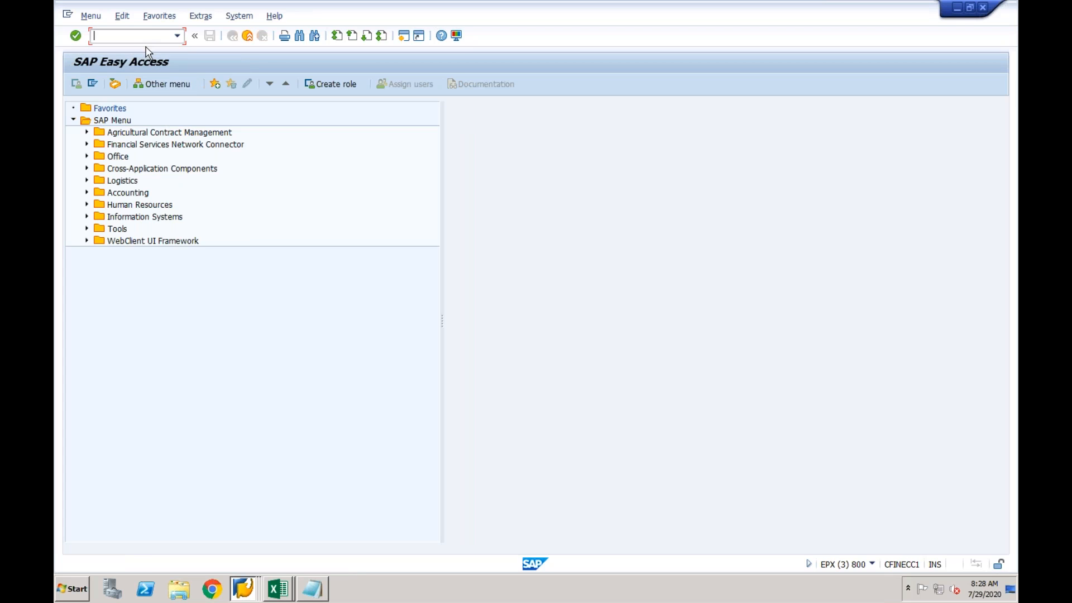
{"action": "type", "text": "xk01"}
{"action": "key", "text": "Return"}
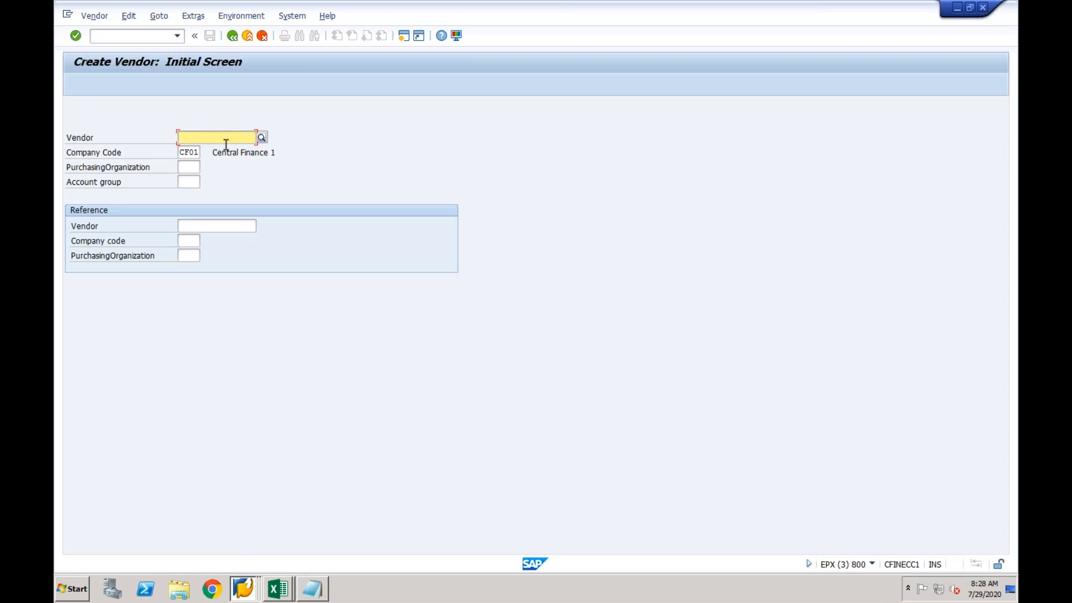
{"action": "left_click", "coordinate": [196, 180]}
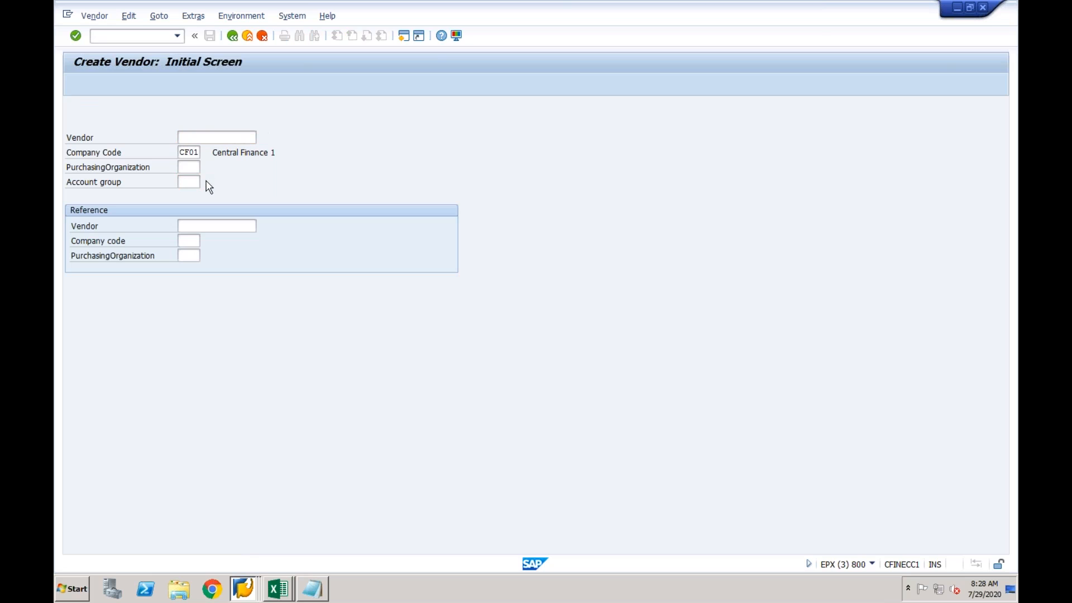
{"action": "left_click", "coordinate": [209, 181]}
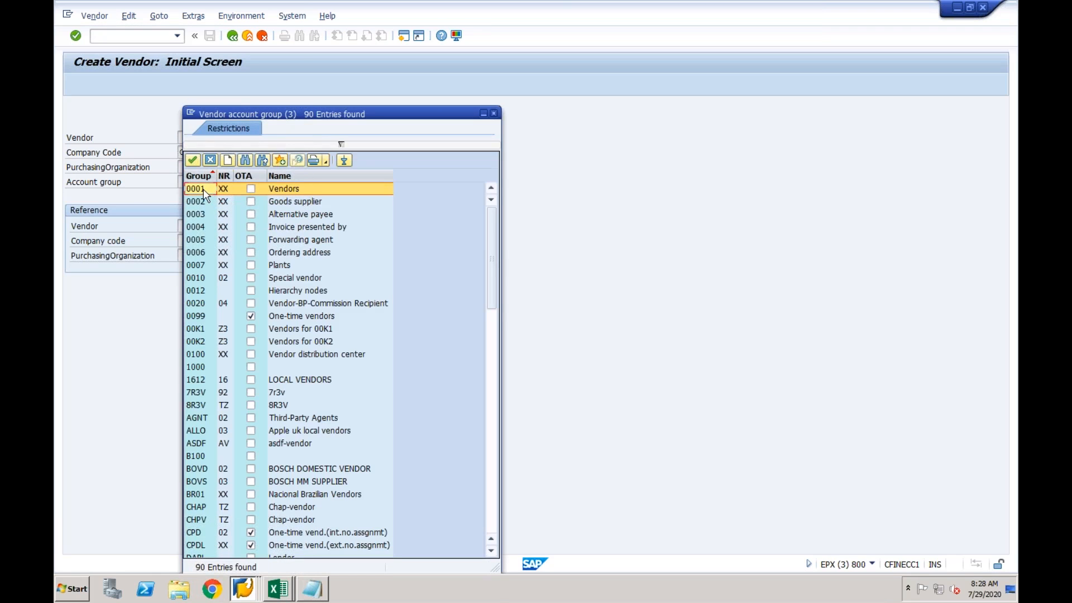
{"action": "double_click", "coordinate": [204, 190]}
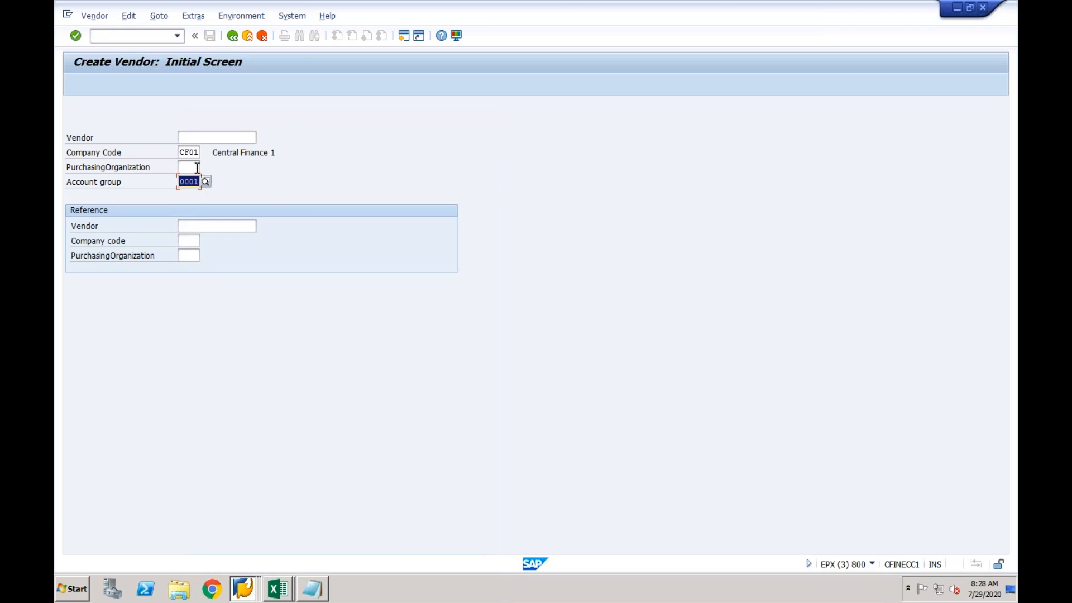
Step: Enter purchasing organization CF01 for the new vendor
{"action": "left_click", "coordinate": [201, 166]}
{"action": "type", "text": "CF01"}
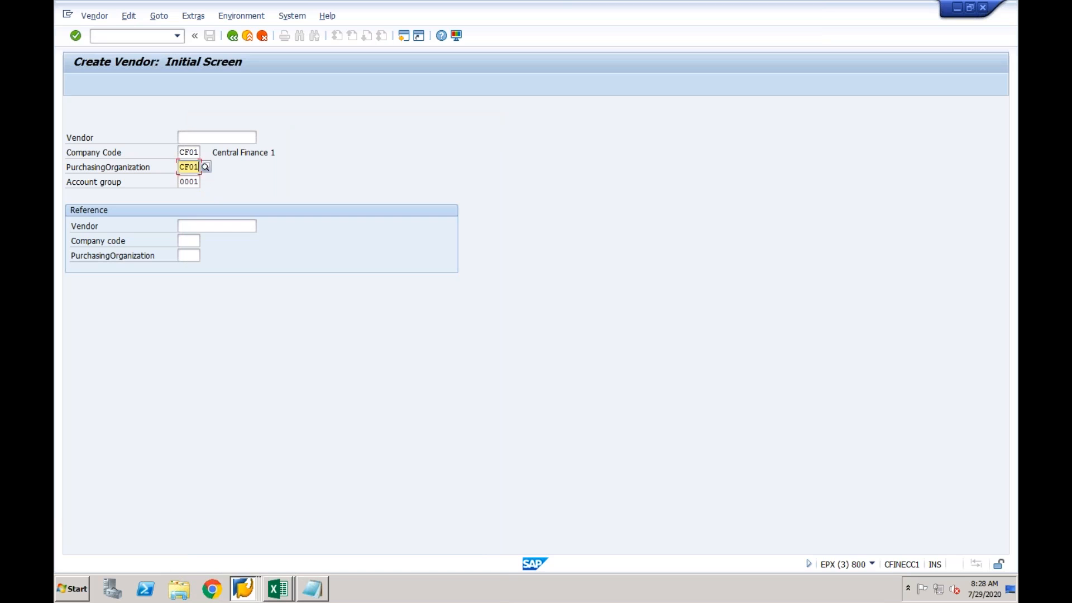
{"action": "key", "text": "Return"}
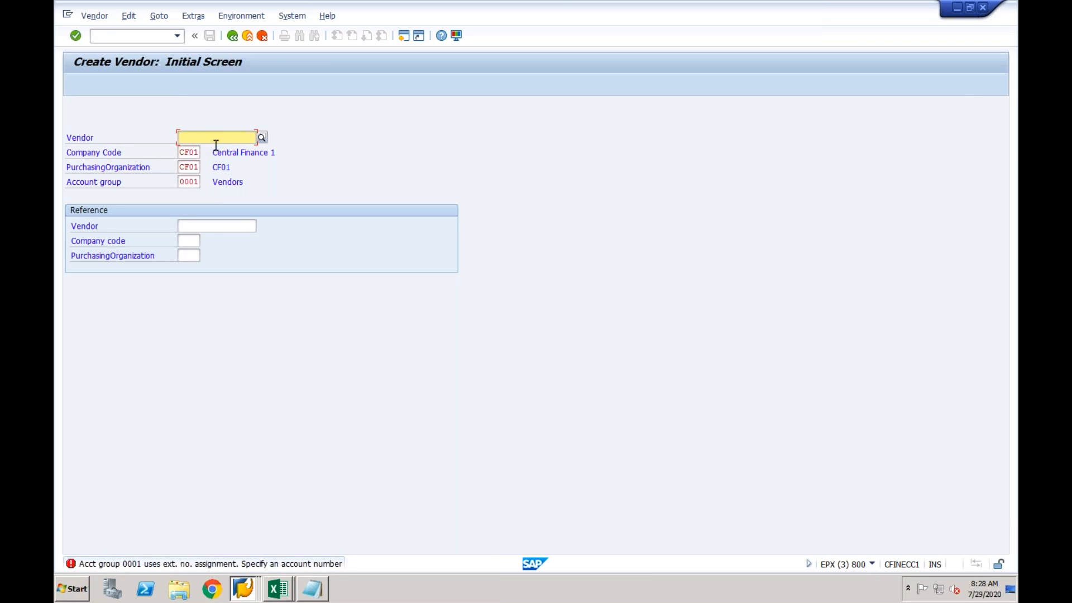
Step: Try two manually assigned vendor numbers, clear the number field and continue to the address data
{"action": "type", "text": "12345"}
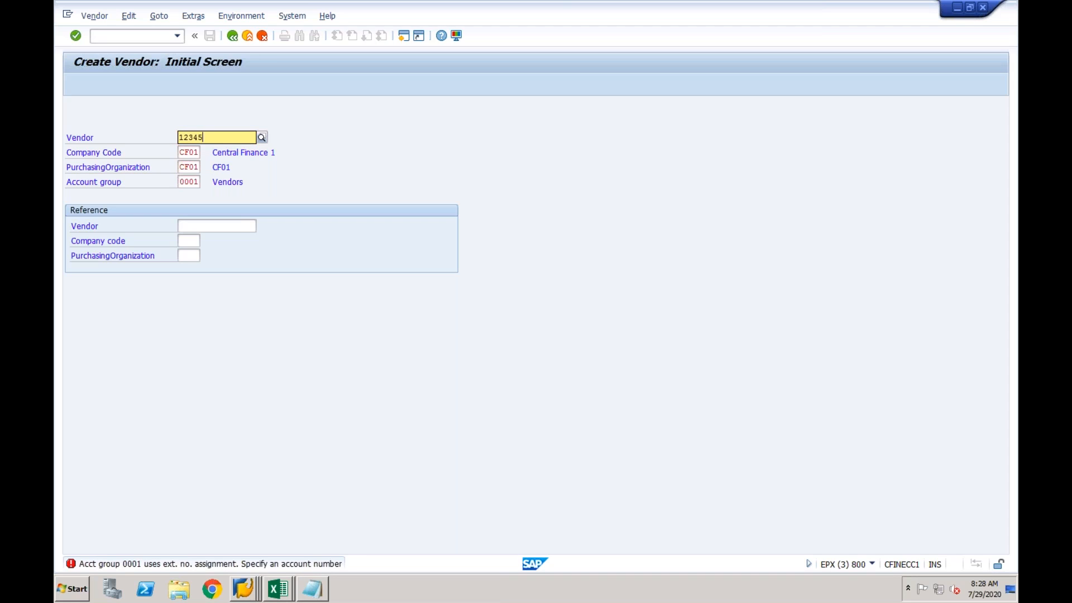
{"action": "key", "text": "Return"}
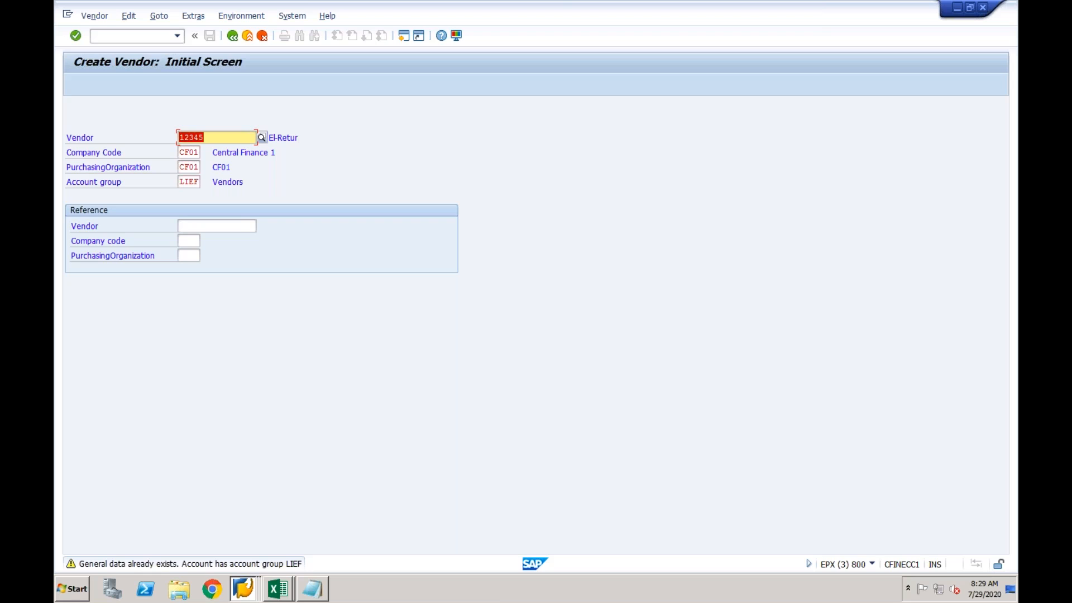
{"action": "left_click", "coordinate": [205, 137]}
{"action": "type", "text": "678"}
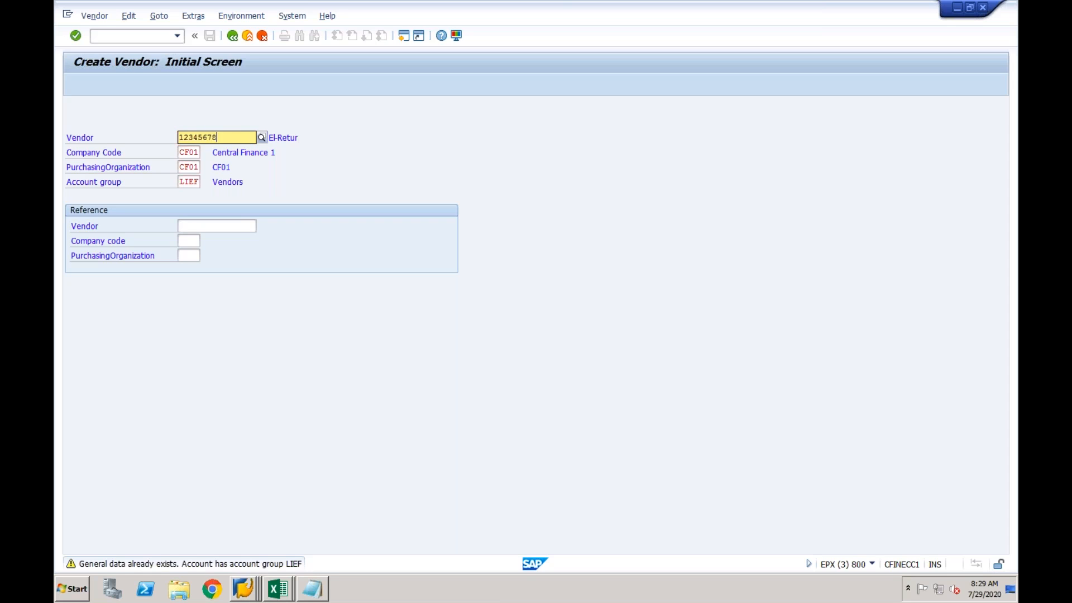
{"action": "key", "text": "Return"}
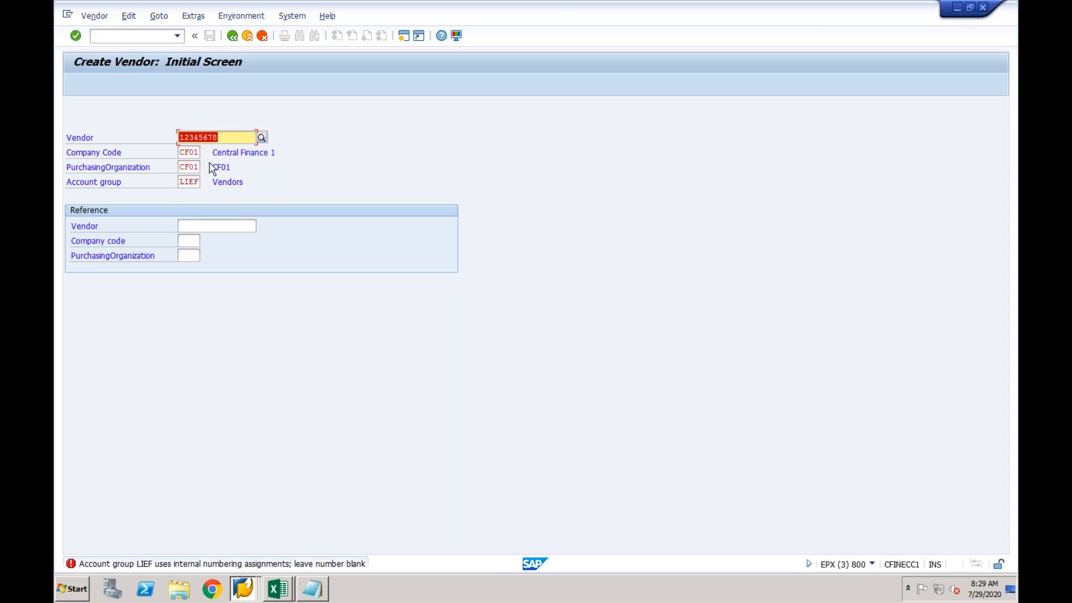
{"action": "key", "text": "Delete"}
{"action": "key", "text": "Return"}
Step: Set the vendor's title to Company and its name to Test Vendor for CF01
{"action": "left_click", "coordinate": [264, 168]}
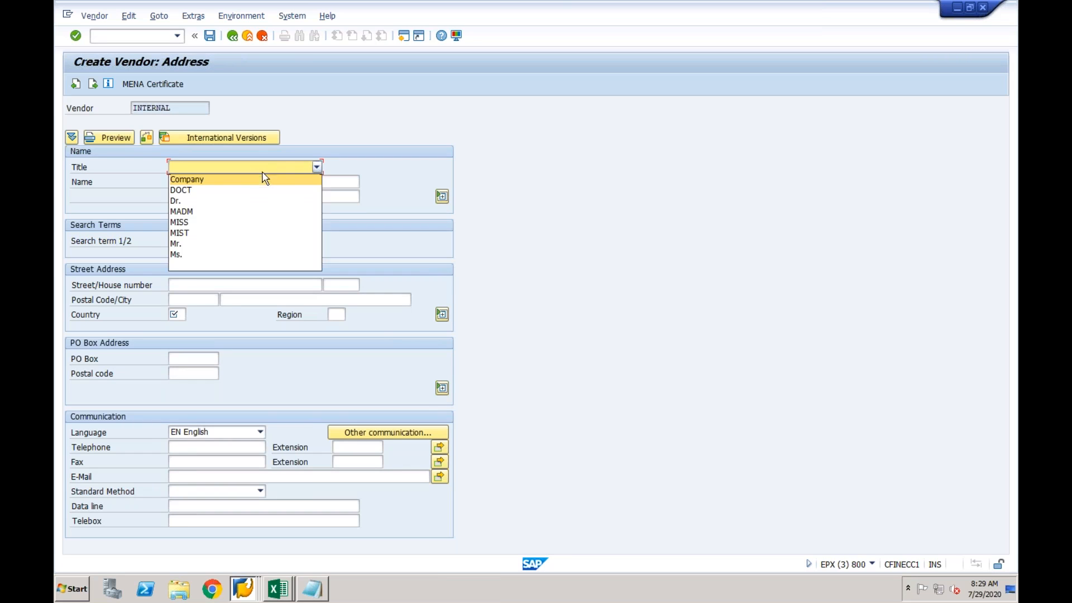
{"action": "left_click", "coordinate": [228, 179]}
{"action": "left_click", "coordinate": [215, 182]}
{"action": "type", "text": "Test Vend"}
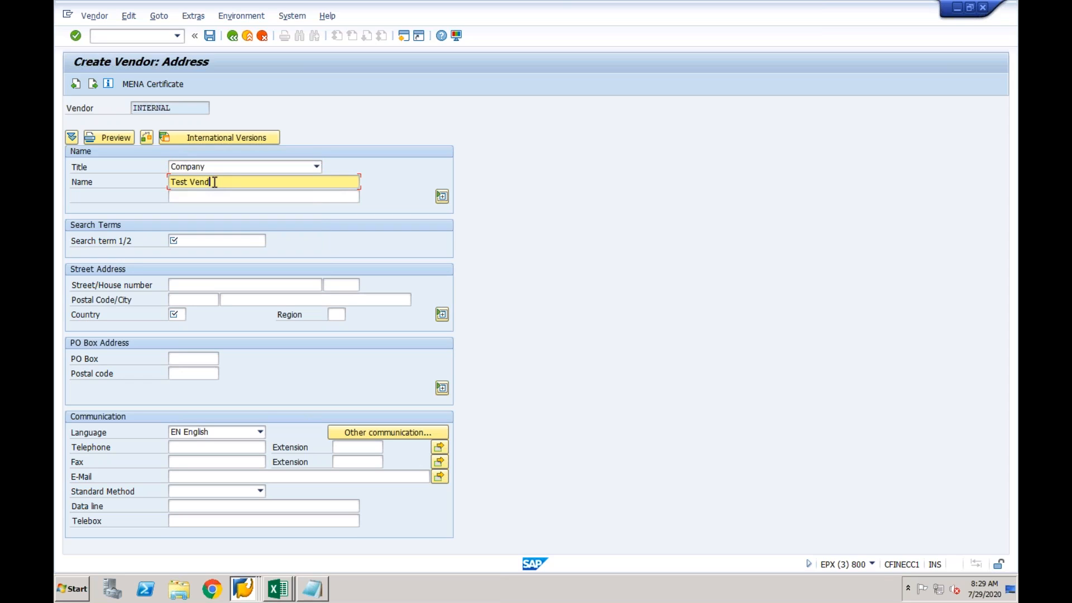
{"action": "type", "text": "or for CF01"}
Step: Set the vendor's search term to CF01 and country to US, and continue to the control data
{"action": "left_click", "coordinate": [212, 241]}
{"action": "type", "text": "CF01"}
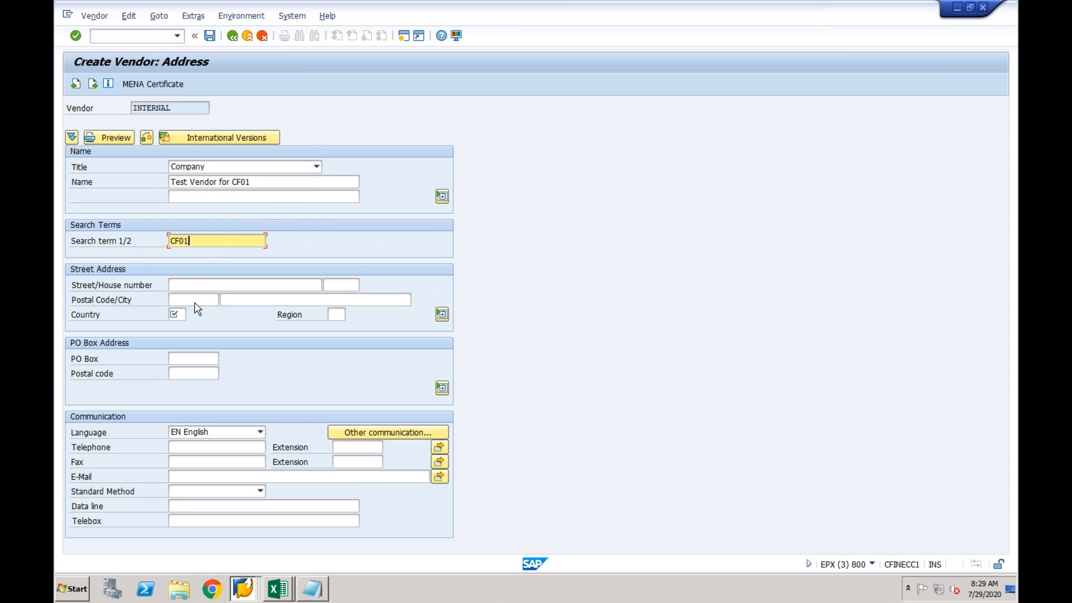
{"action": "left_click", "coordinate": [180, 311]}
{"action": "type", "text": "US"}
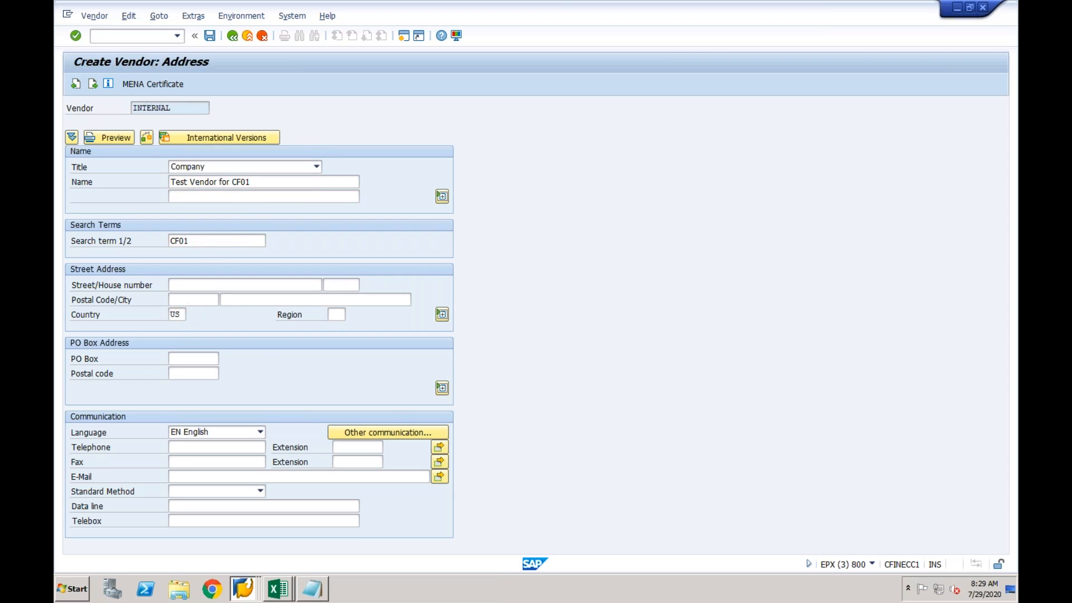
{"action": "key", "text": "Return"}
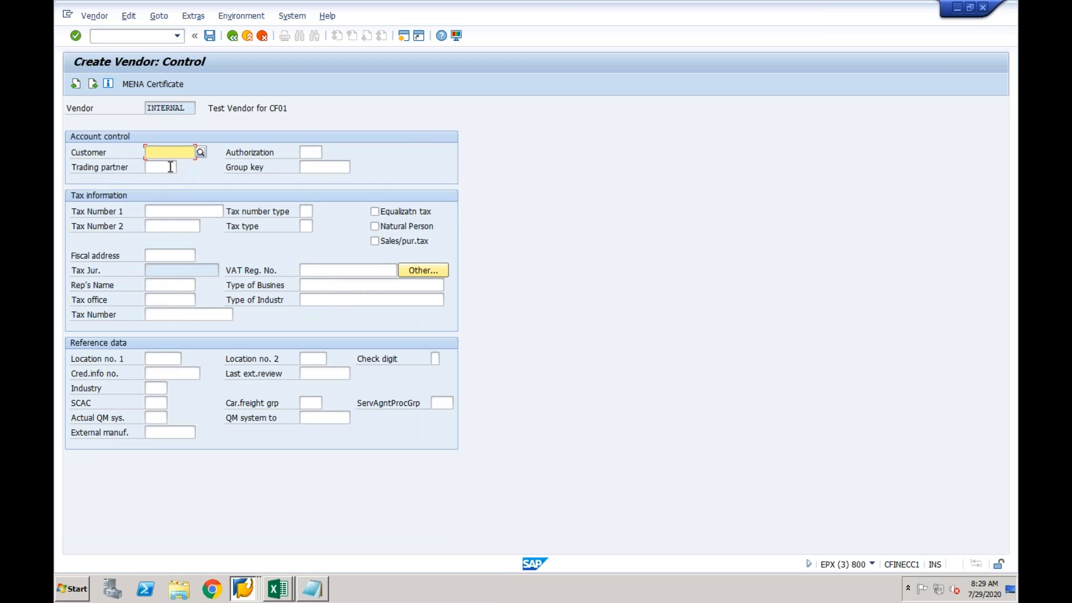
Step: Skip the control, bank and contact data, and set reconciliation account 1000 and a cash management group for the vendor
{"action": "key", "text": "Return"}
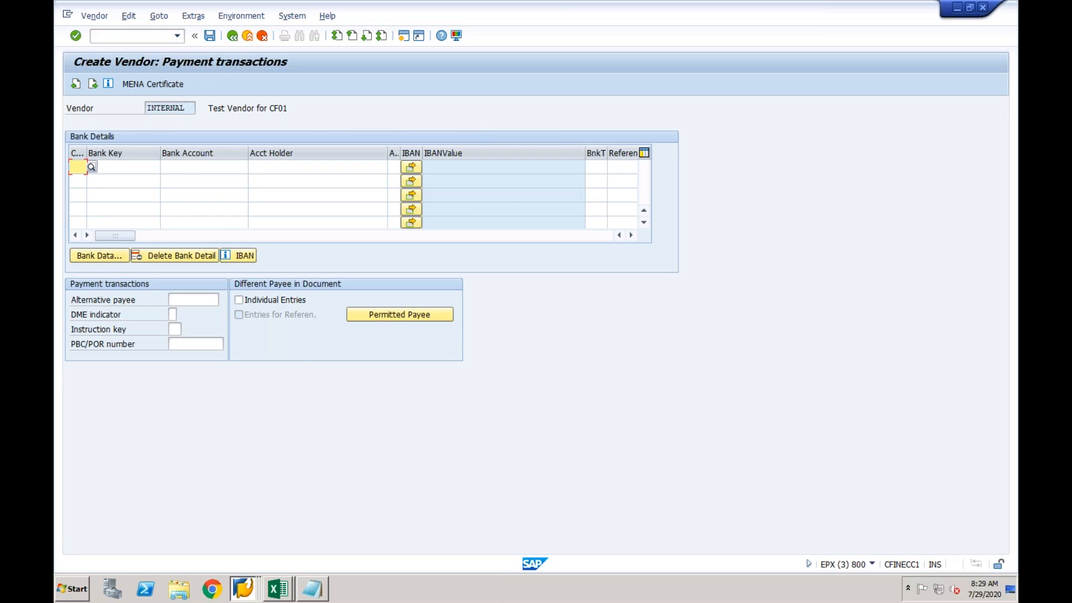
{"action": "key", "text": "Return"}
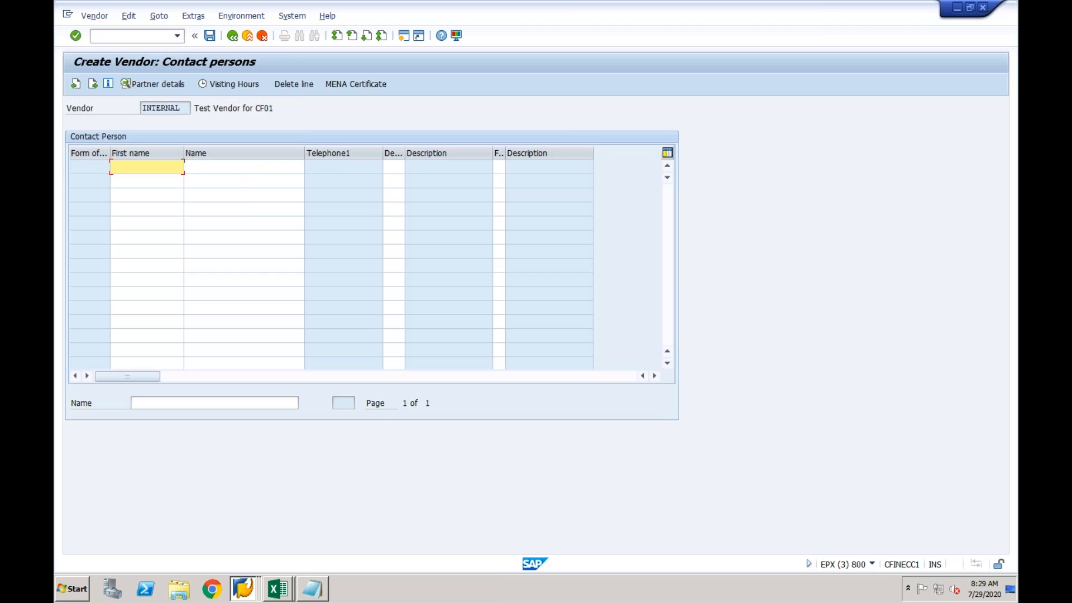
{"action": "key", "text": "Return"}
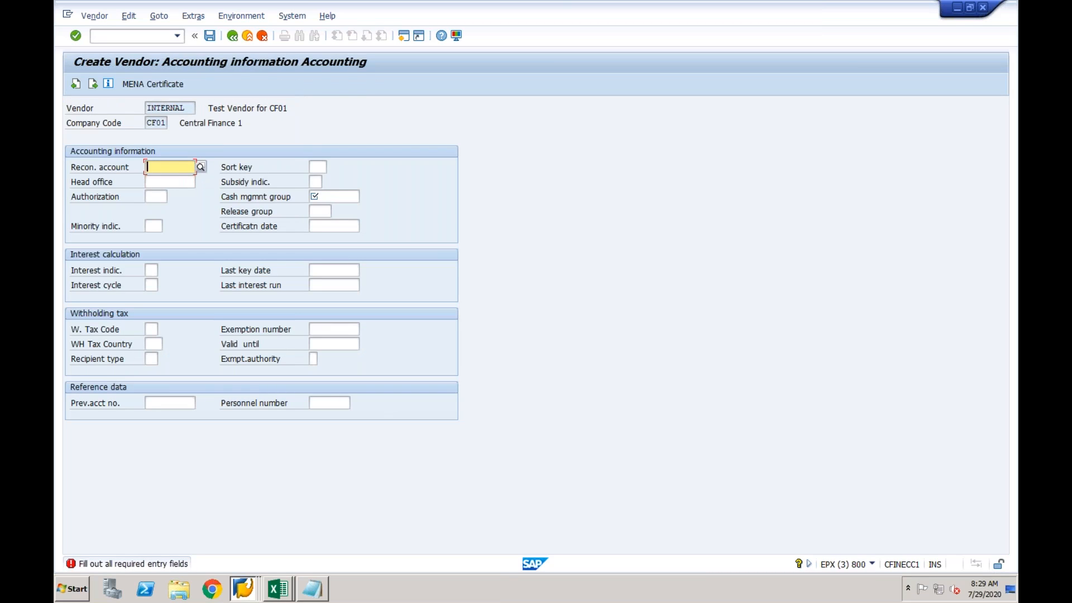
{"action": "type", "text": "1000"}
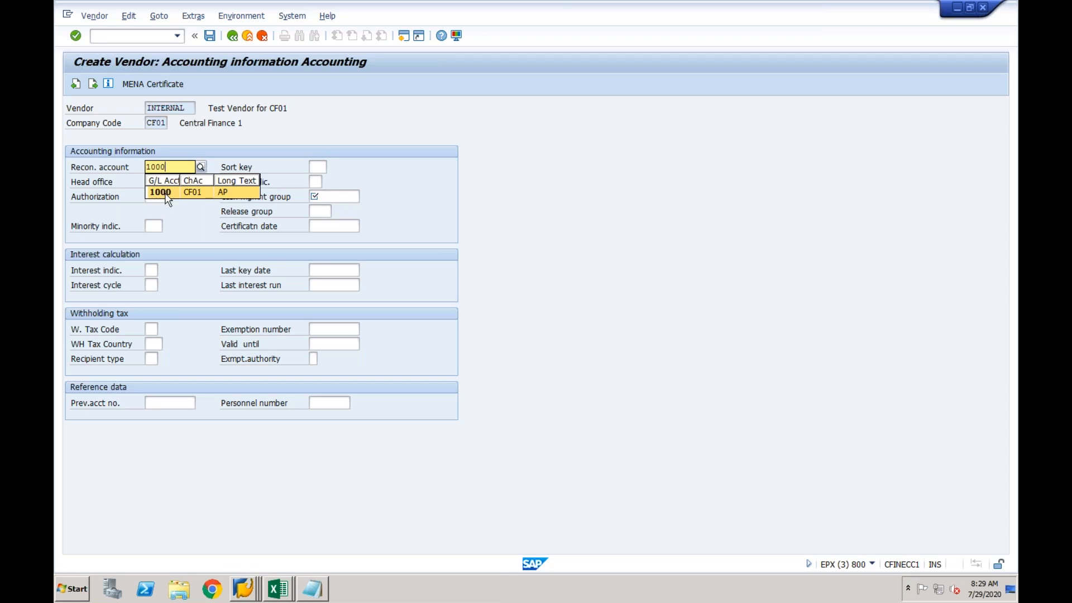
{"action": "left_click", "coordinate": [167, 195]}
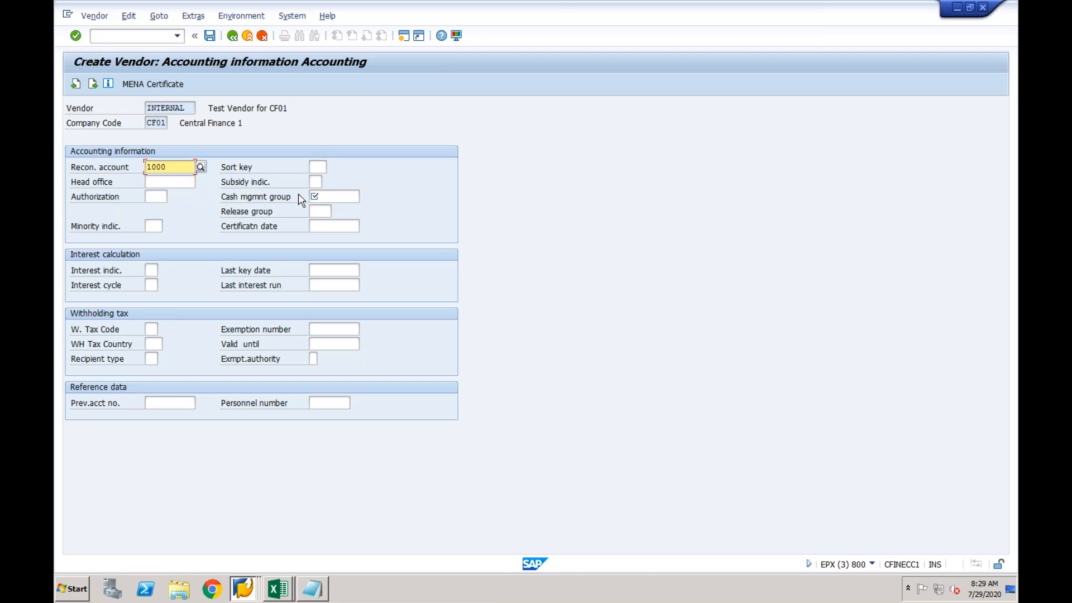
{"action": "left_click", "coordinate": [357, 196]}
{"action": "left_click", "coordinate": [365, 198]}
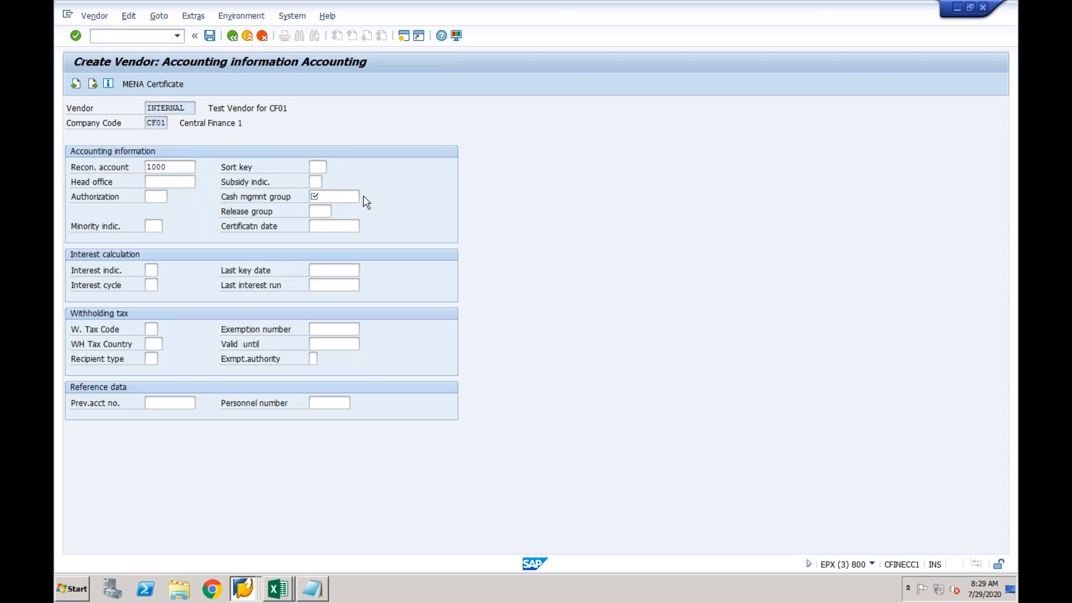
{"action": "double_click", "coordinate": [338, 242]}
{"action": "key", "text": "Return"}
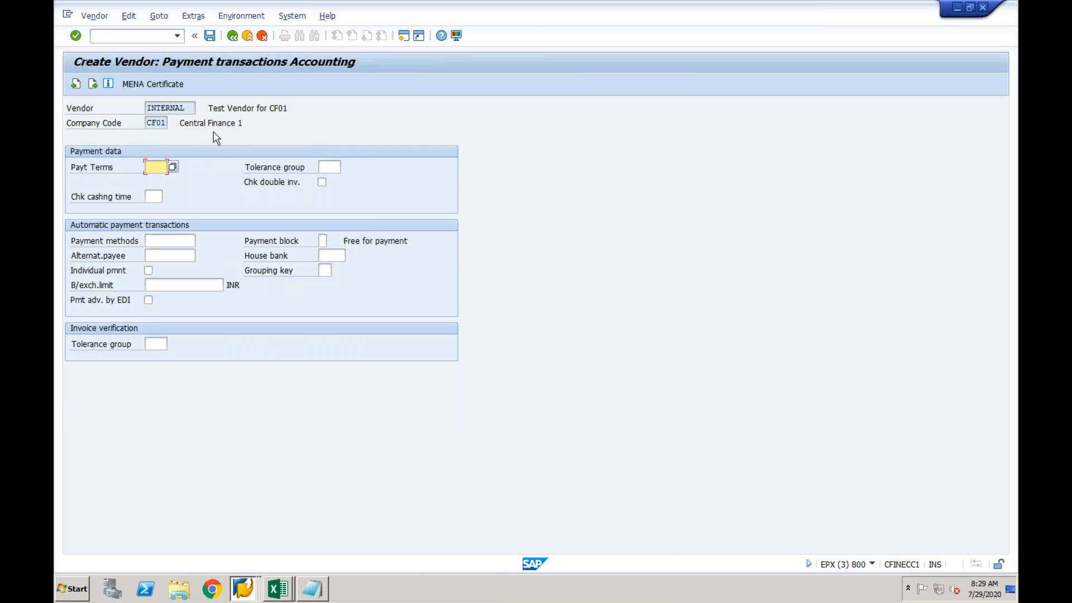
Step: Set the vendor's order currency to USD in the purchasing data and save the vendor
{"action": "left_click", "coordinate": [210, 37]}
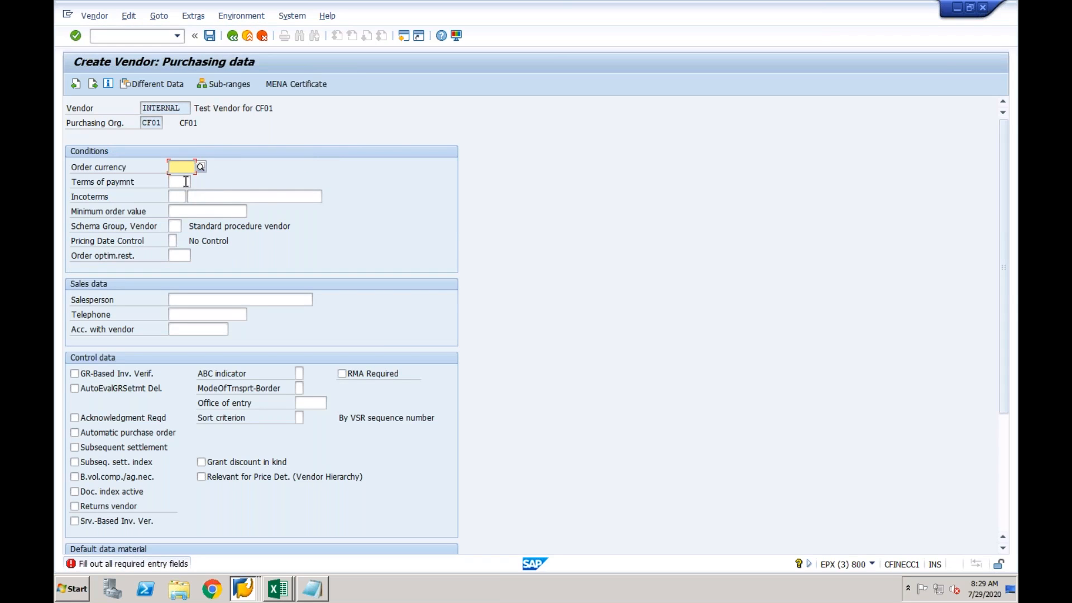
{"action": "type", "text": "USD"}
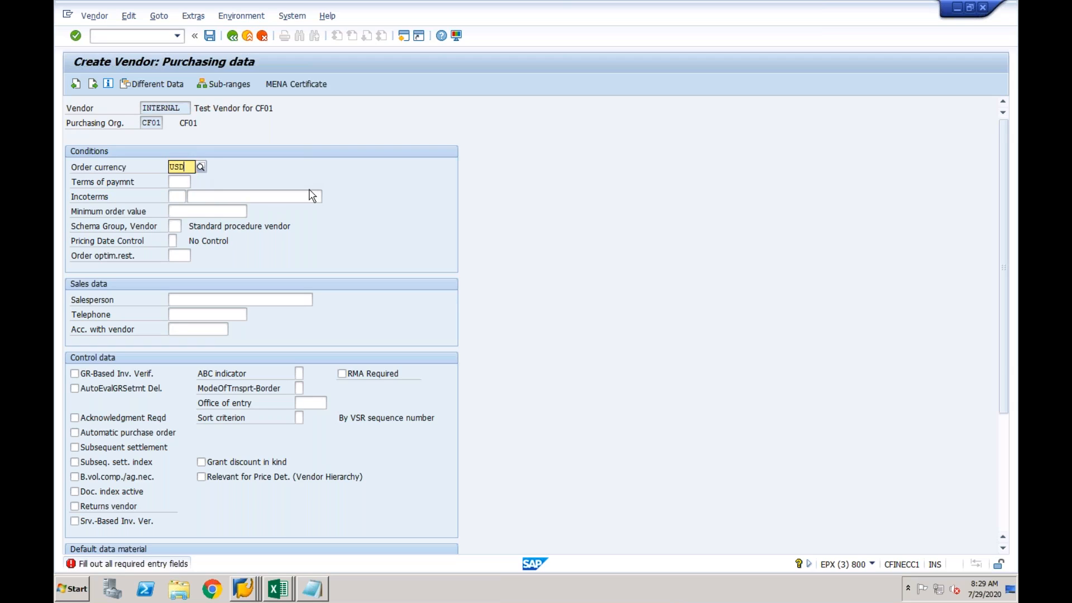
{"action": "key", "text": "Return"}
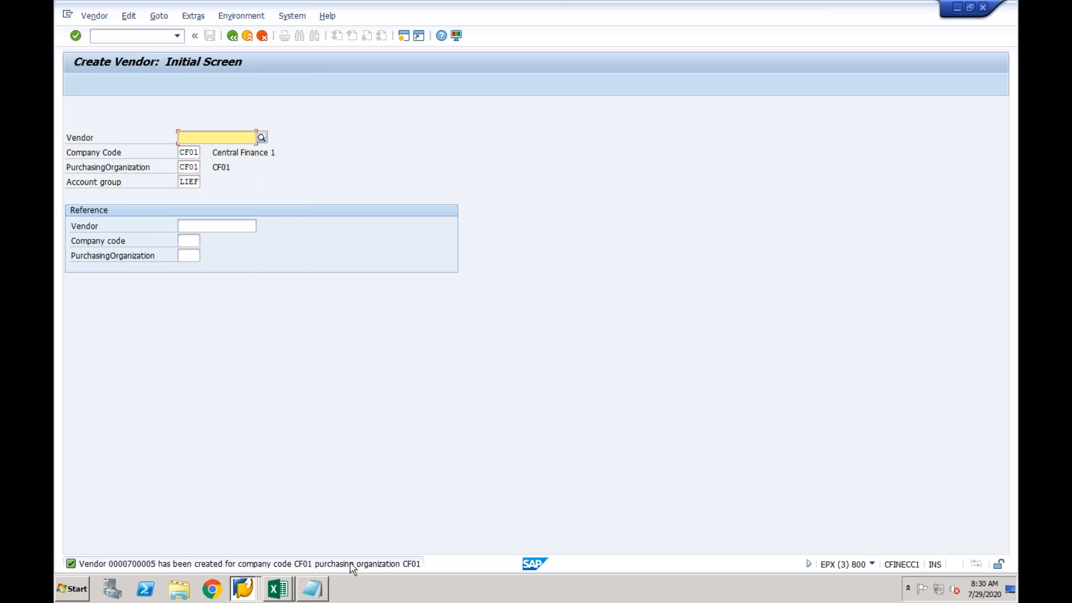
Step: Run fb60 and select Test Vendor for CF01 from the company code CF01 search as the invoice's vendor
{"action": "left_click", "coordinate": [162, 38]}
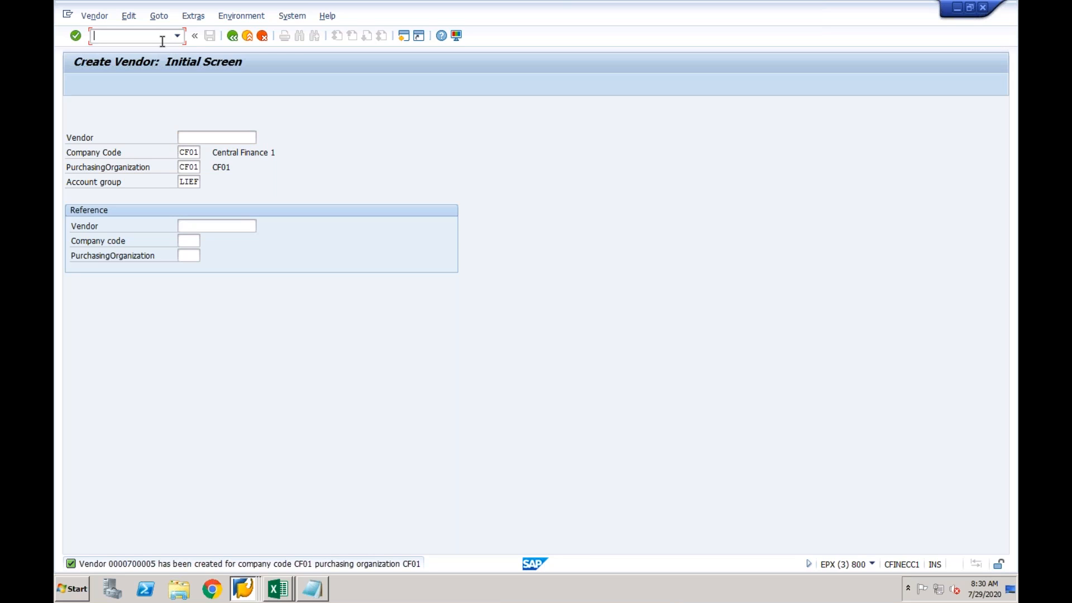
{"action": "type", "text": "/nfb"}
{"action": "type", "text": "60"}
{"action": "key", "text": "Return"}
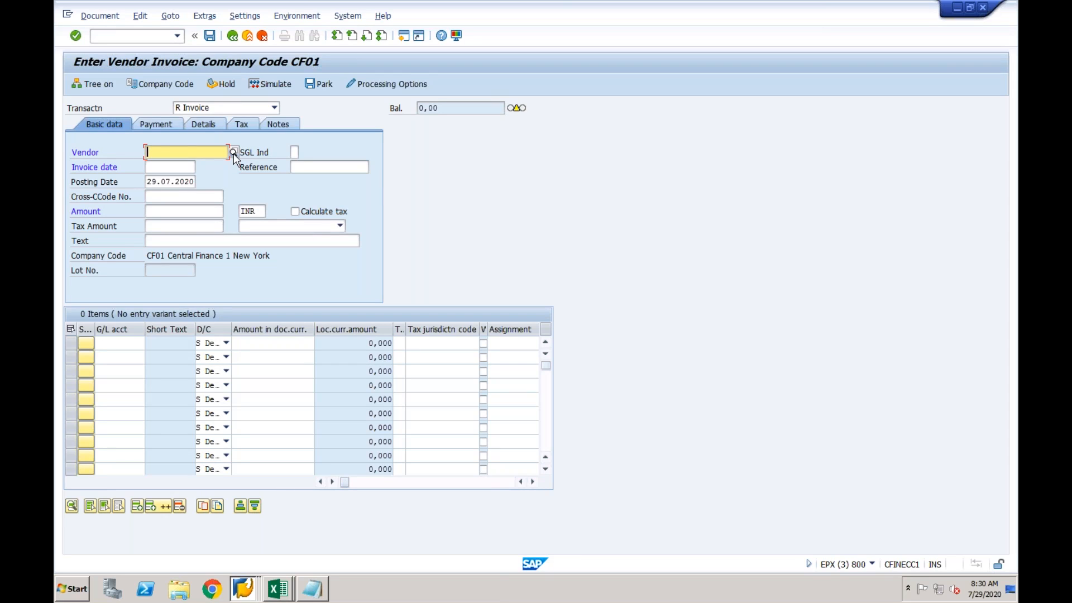
{"action": "left_click", "coordinate": [234, 157]}
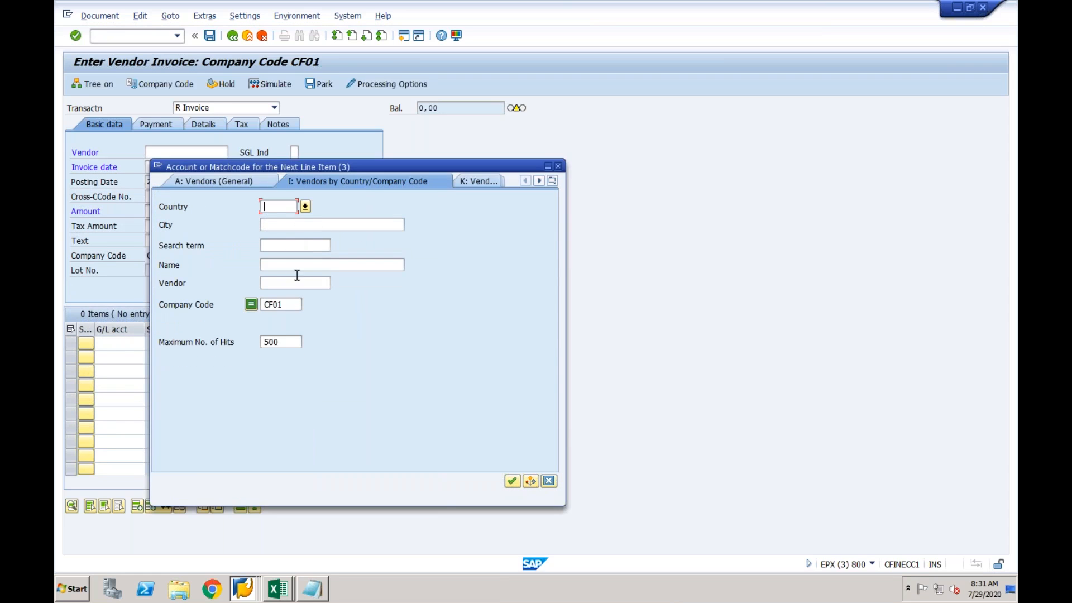
{"action": "left_click", "coordinate": [511, 481]}
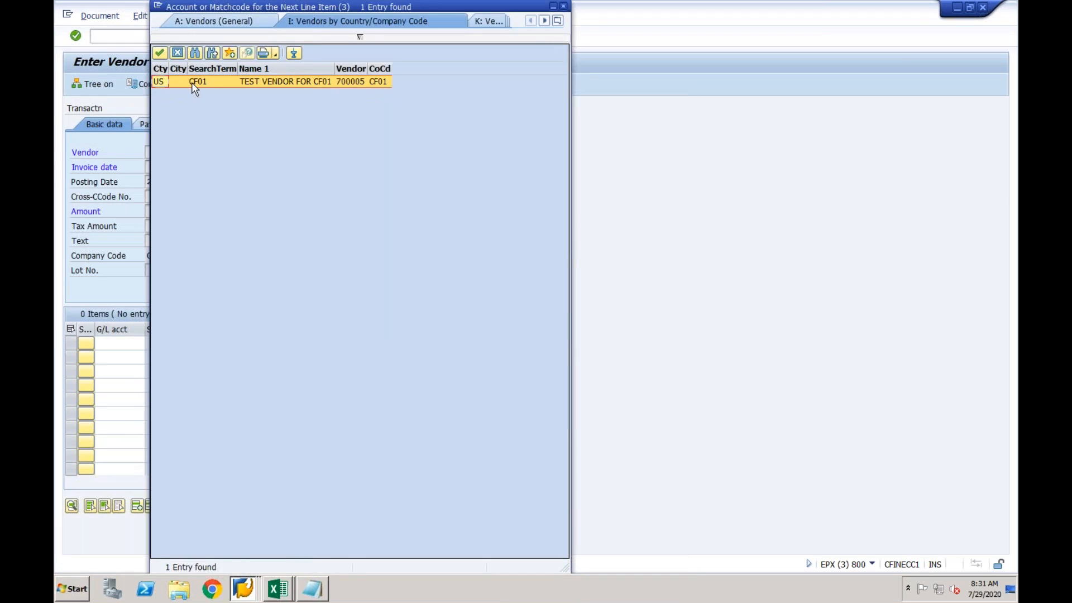
{"action": "double_click", "coordinate": [194, 86]}
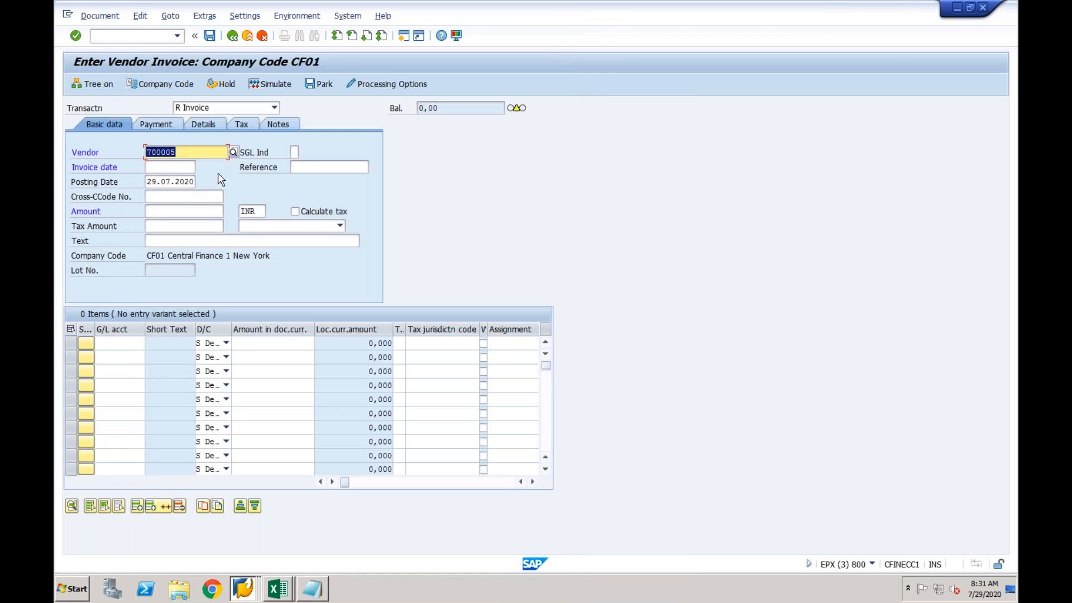
Step: Set the invoice date to 29.07.2020 and the invoice amount to 1000
{"action": "left_click", "coordinate": [189, 163]}
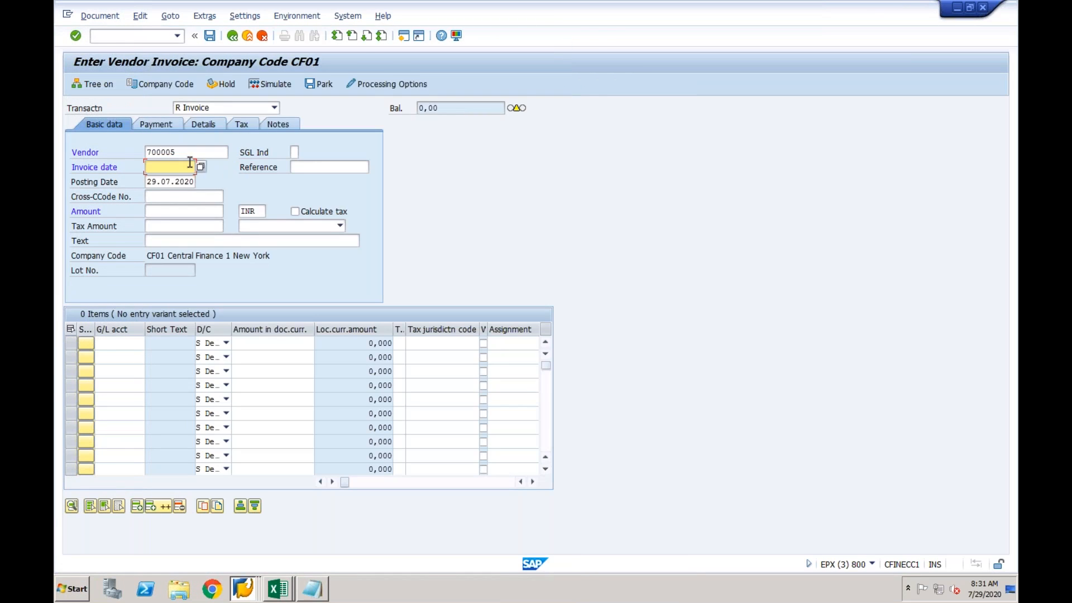
{"action": "type", "text": "29072020"}
{"action": "left_click", "coordinate": [173, 215]}
{"action": "type", "text": "1000"}
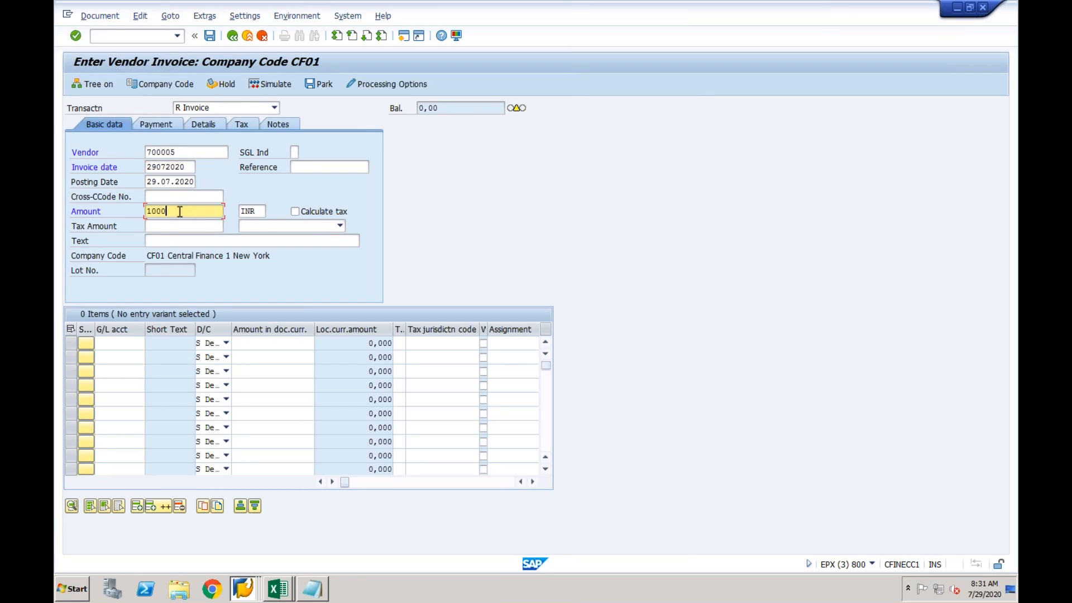
Step: Add a debit item on G/L account 4000 for 1000 and post the vendor invoice
{"action": "left_click", "coordinate": [131, 344]}
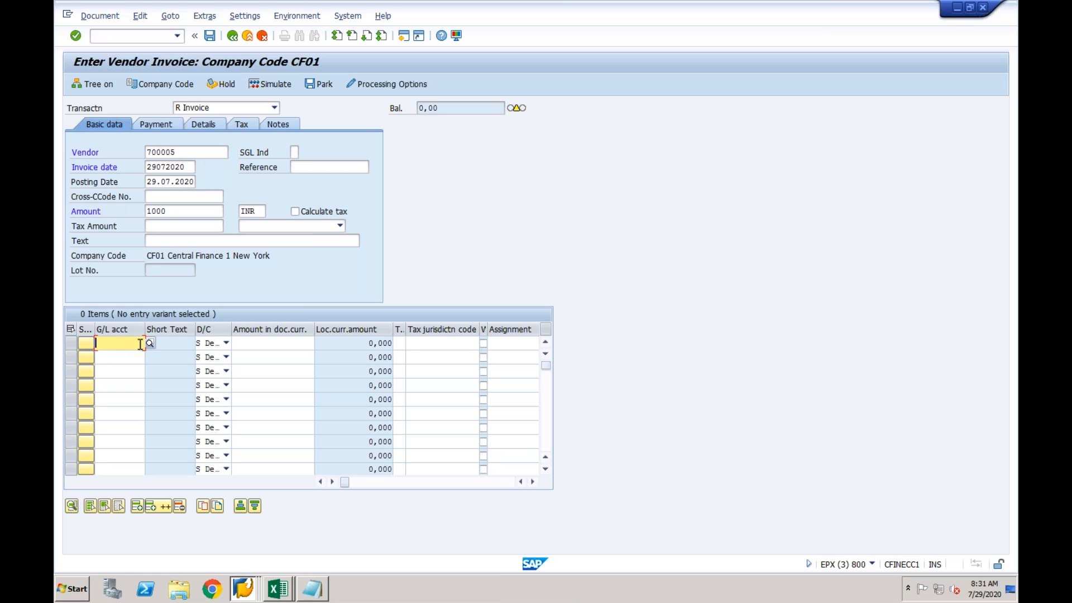
{"action": "type", "text": "400"}
{"action": "key", "text": "Tab"}
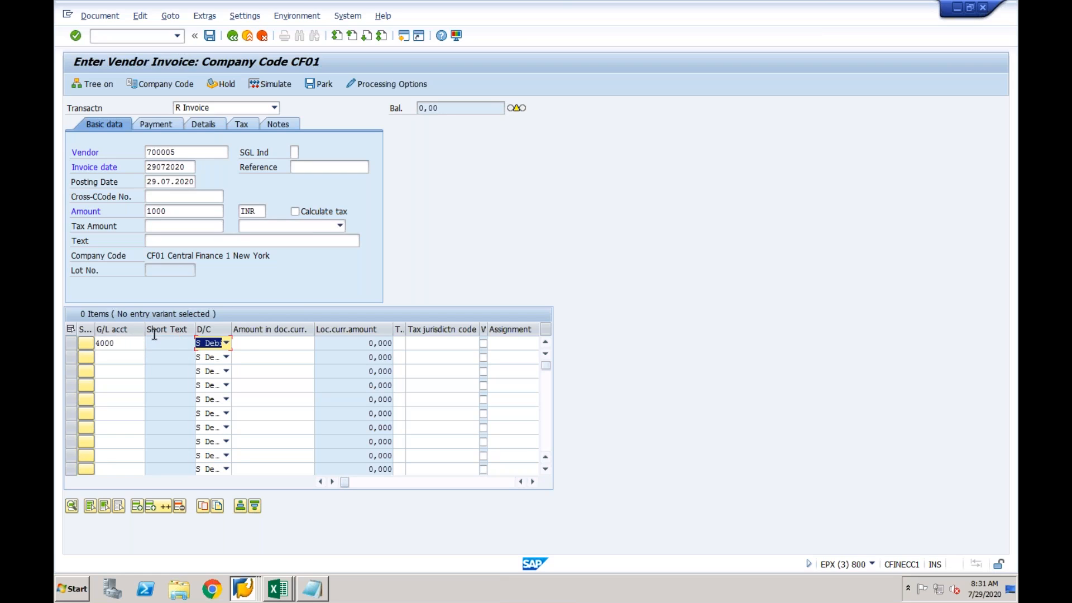
{"action": "left_click", "coordinate": [294, 346]}
{"action": "type", "text": "100"}
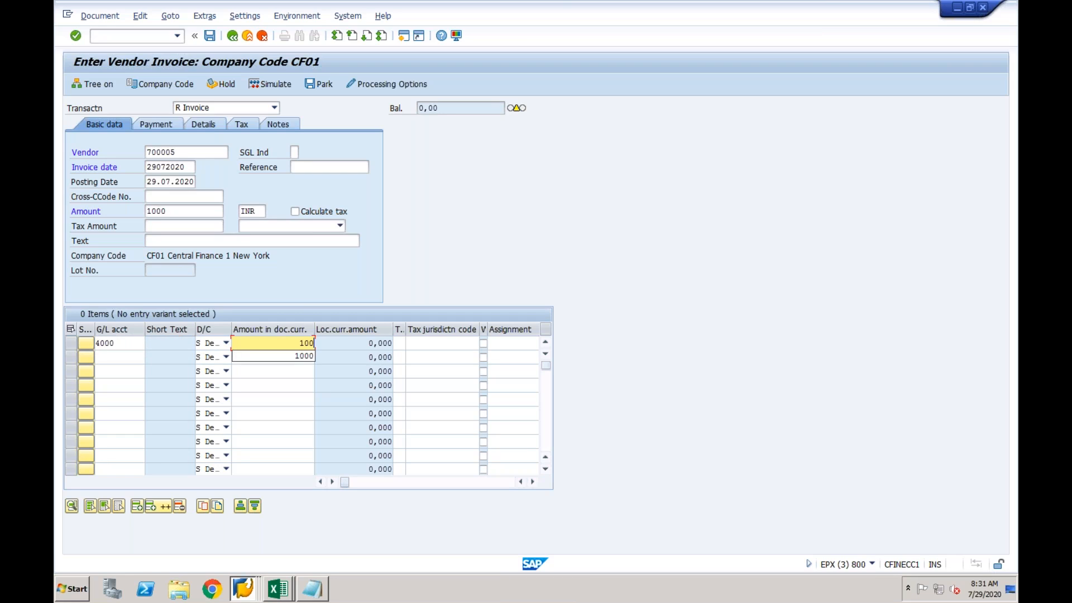
{"action": "type", "text": "0"}
{"action": "key", "text": "Return"}
{"action": "key", "text": "Tab"}
{"action": "key", "text": "Tab"}
{"action": "key", "text": "Tab"}
{"action": "left_click", "coordinate": [492, 356]}
{"action": "left_click", "coordinate": [211, 36]}
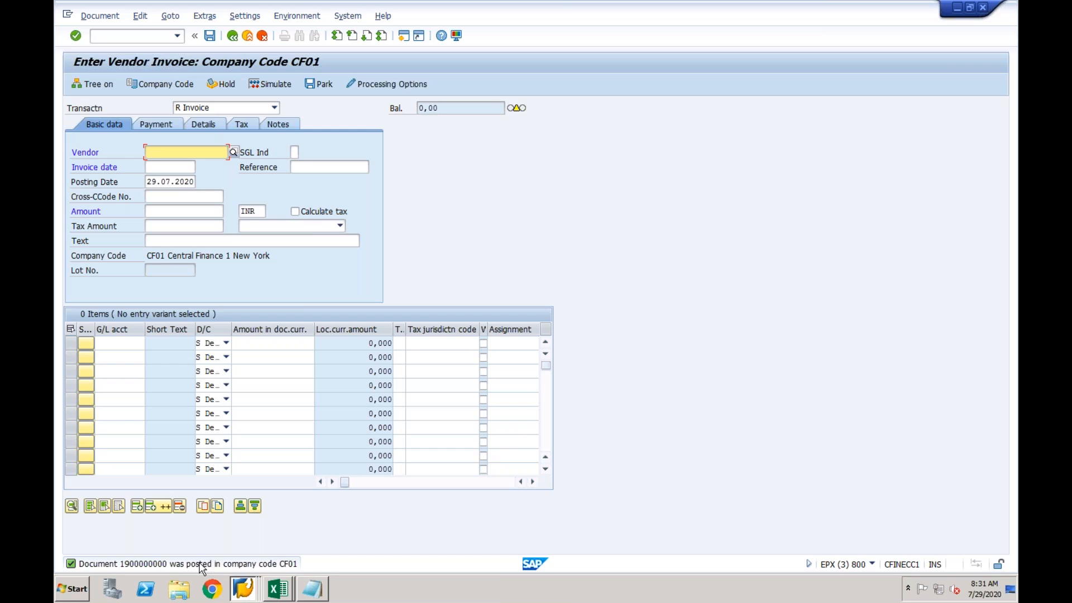
Step: Open customer invoice entry for CF01 and select the customer found through the search by company code CF01
{"action": "left_click", "coordinate": [126, 38]}
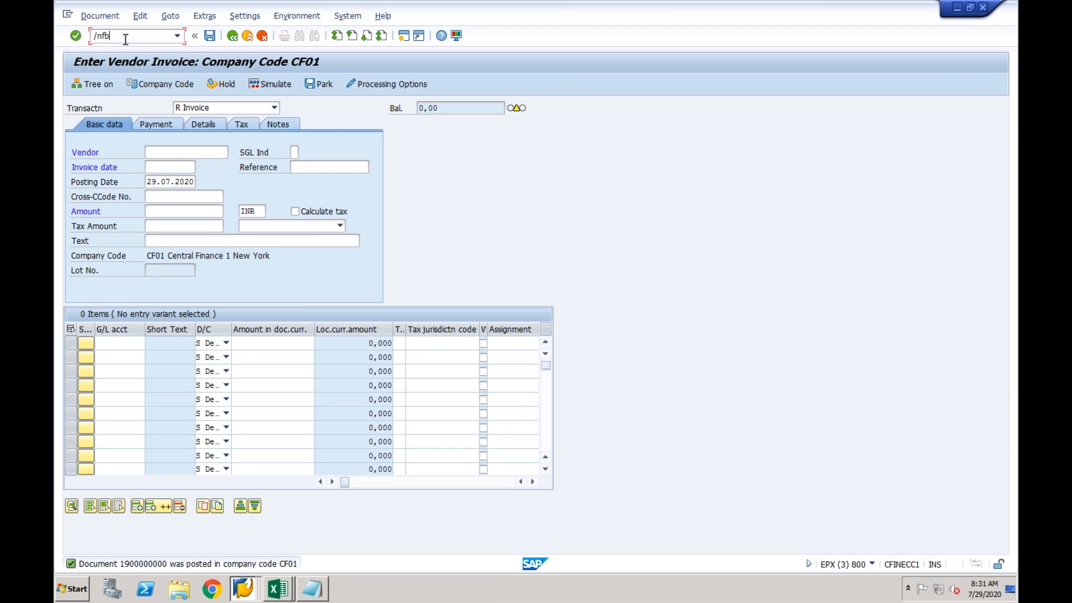
{"action": "key", "text": "Return"}
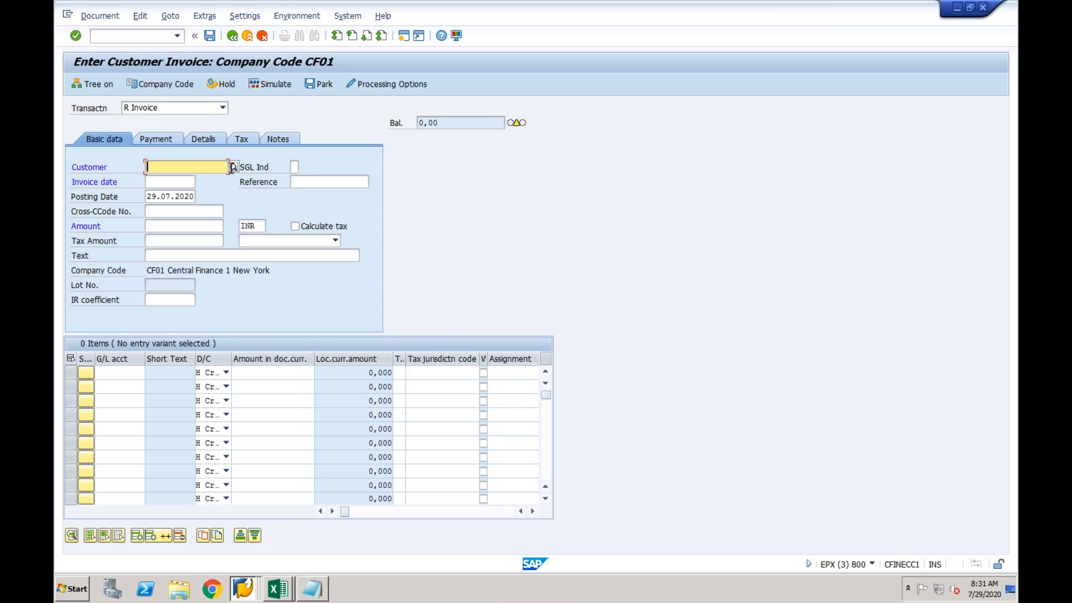
{"action": "left_click", "coordinate": [233, 167]}
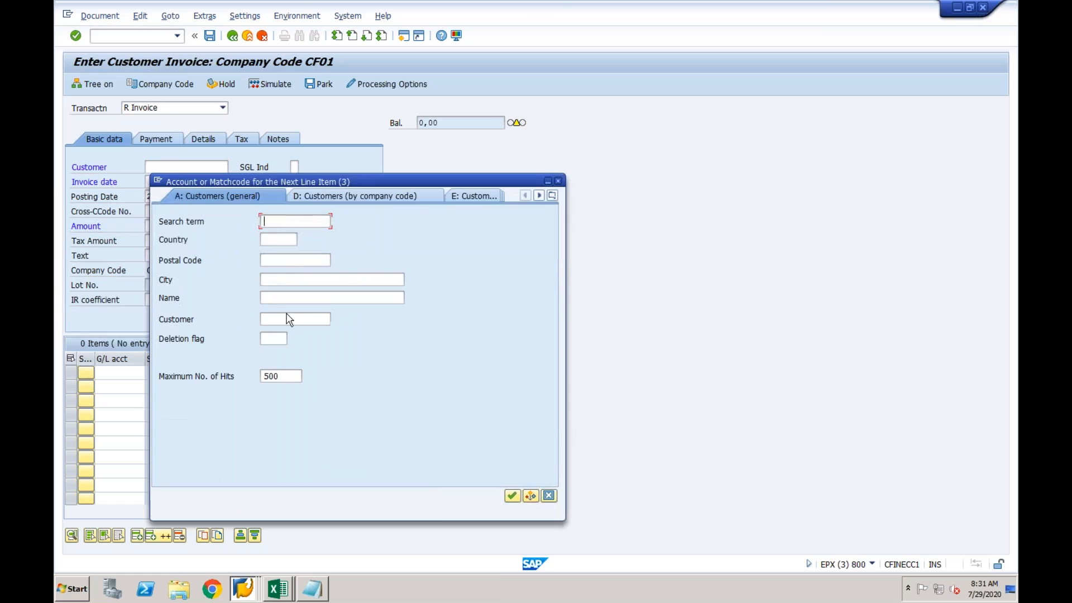
{"action": "left_click", "coordinate": [363, 193]}
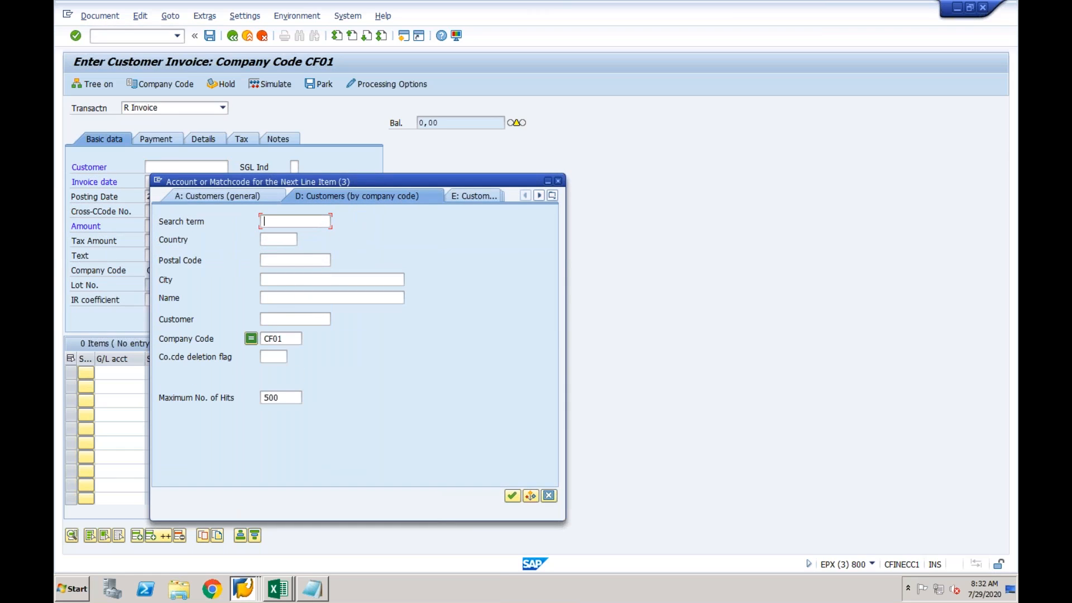
{"action": "left_click", "coordinate": [512, 496]}
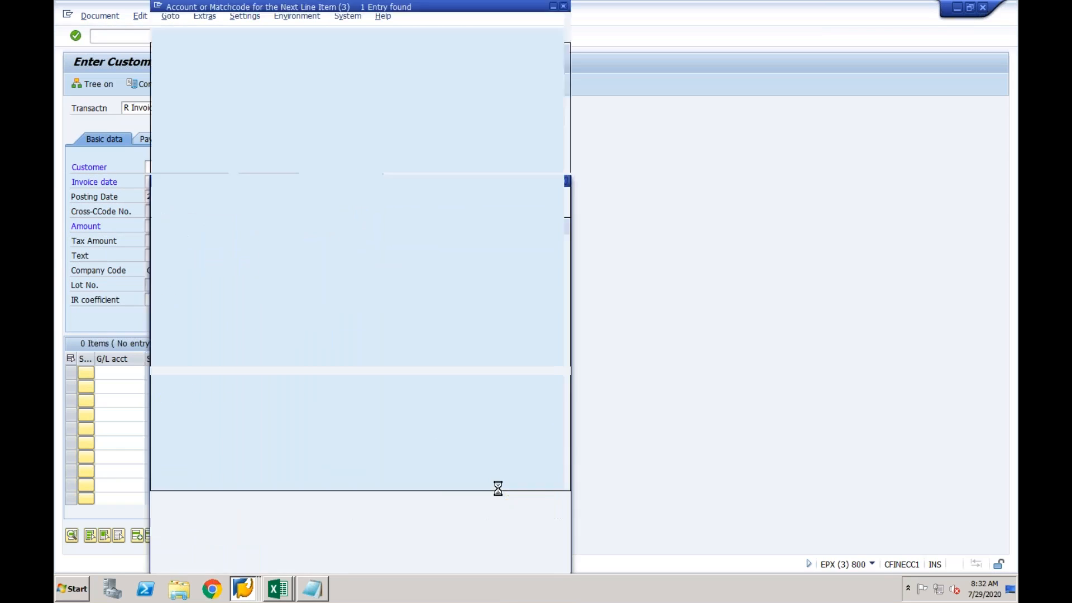
{"action": "double_click", "coordinate": [180, 81]}
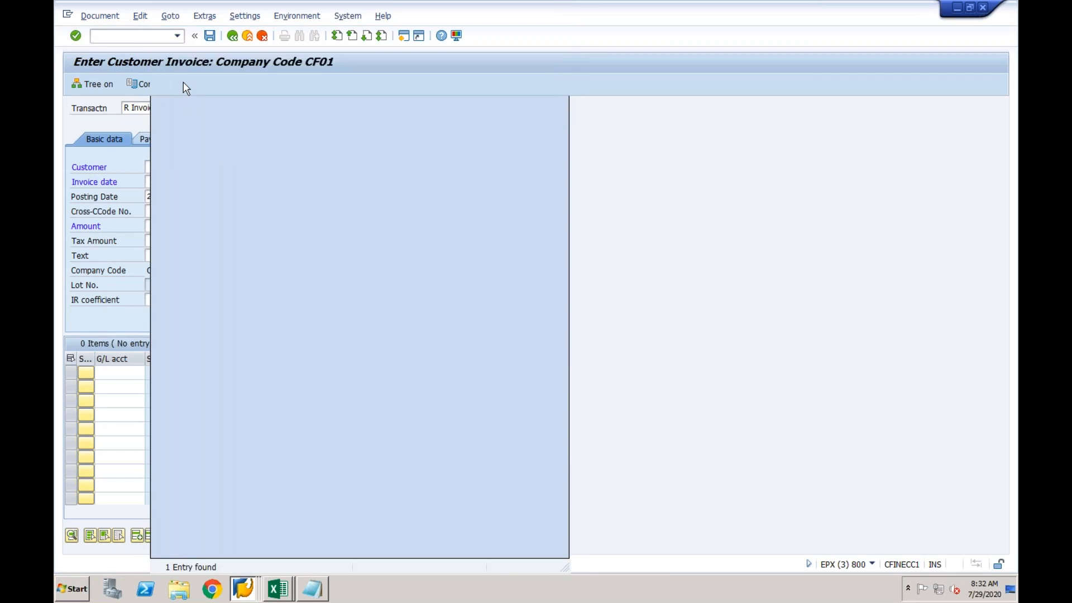
Step: Set the customer invoice date to 29.07.2020 and the invoice amount to 1000
{"action": "left_click", "coordinate": [186, 180]}
{"action": "type", "text": "29072020"}
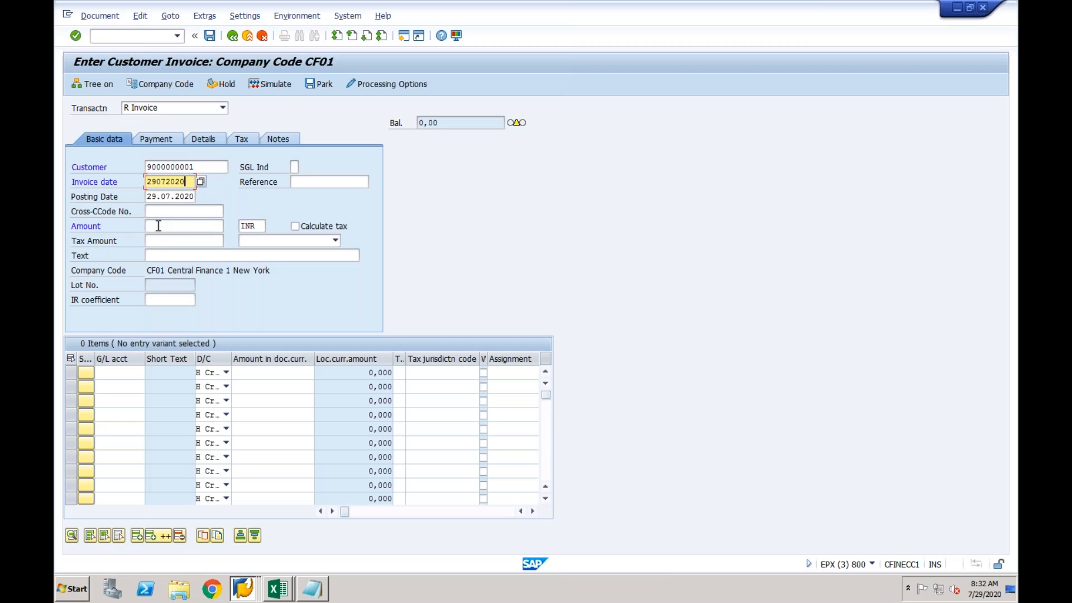
{"action": "left_click", "coordinate": [158, 225]}
{"action": "type", "text": "1000"}
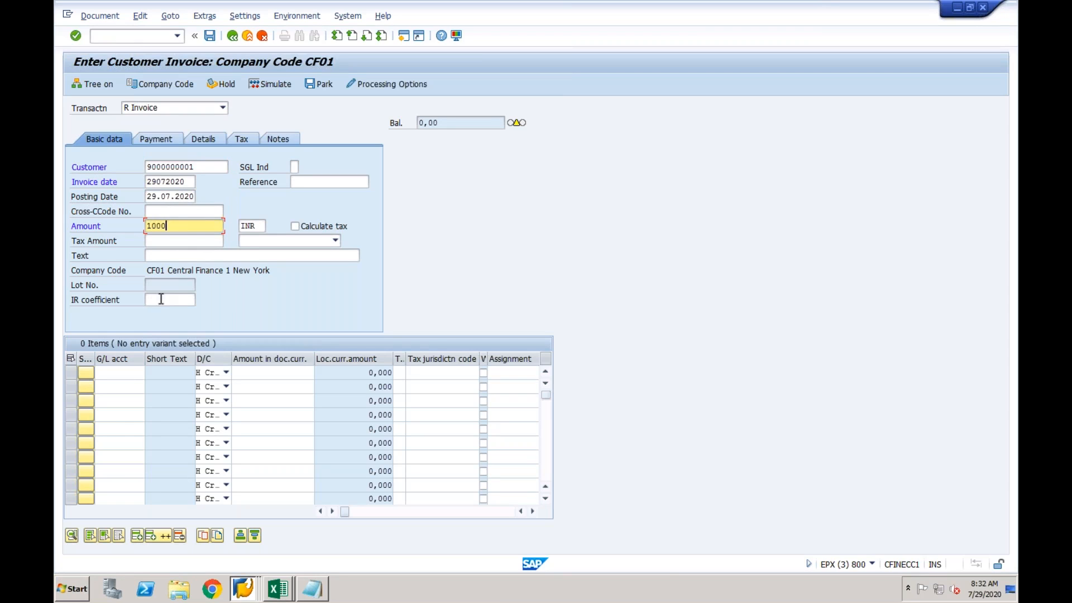
Step: Add a credit item on G/L account 4000 for 1000 to the customer invoice
{"action": "left_click", "coordinate": [120, 372]}
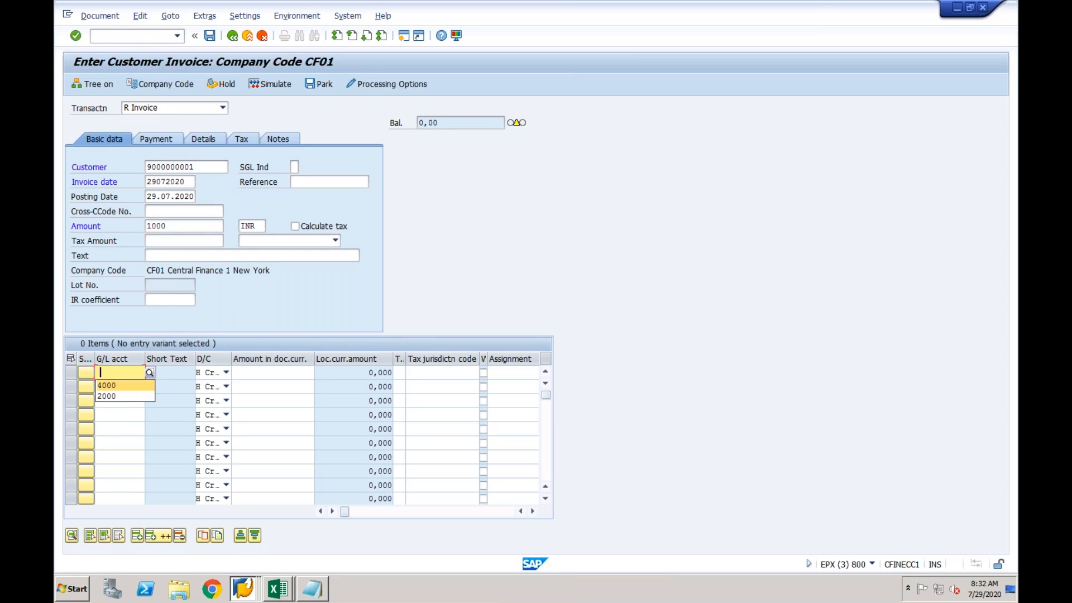
{"action": "left_click", "coordinate": [129, 386]}
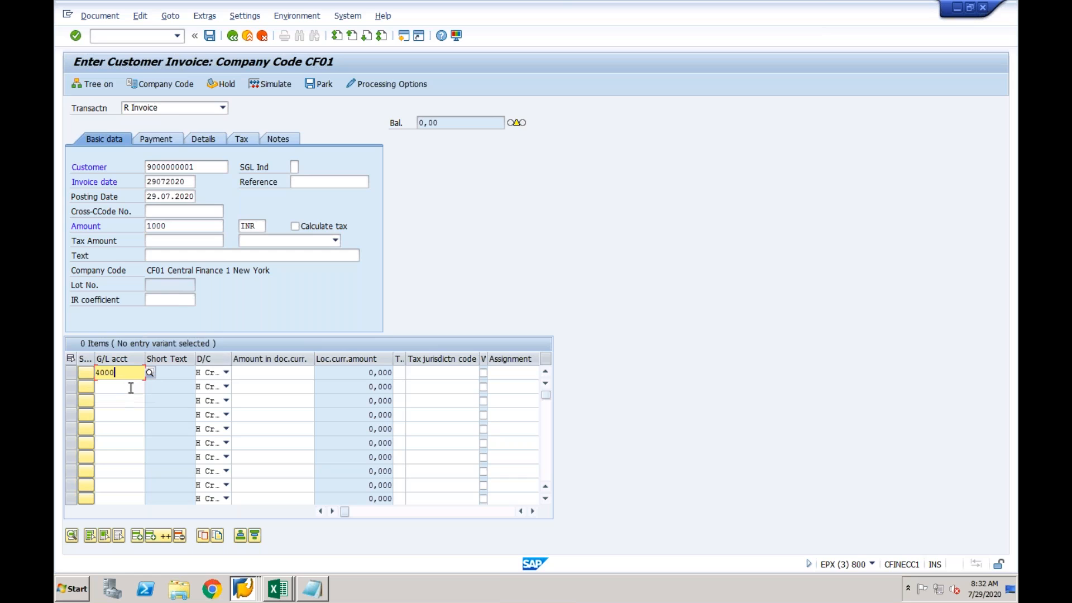
{"action": "left_click", "coordinate": [291, 374]}
{"action": "type", "text": "1000"}
Step: Assign cost center CF01-1 to the G/L item and post the customer invoice
{"action": "key", "text": "Tab"}
{"action": "key", "text": "Tab"}
{"action": "key", "text": "Tab"}
{"action": "key", "text": "Tab"}
{"action": "key", "text": "Tab"}
{"action": "key", "text": "Tab"}
{"action": "key", "text": "Tab"}
{"action": "key", "text": "Tab"}
{"action": "key", "text": "Tab"}
{"action": "key", "text": "Tab"}
{"action": "key", "text": "Tab"}
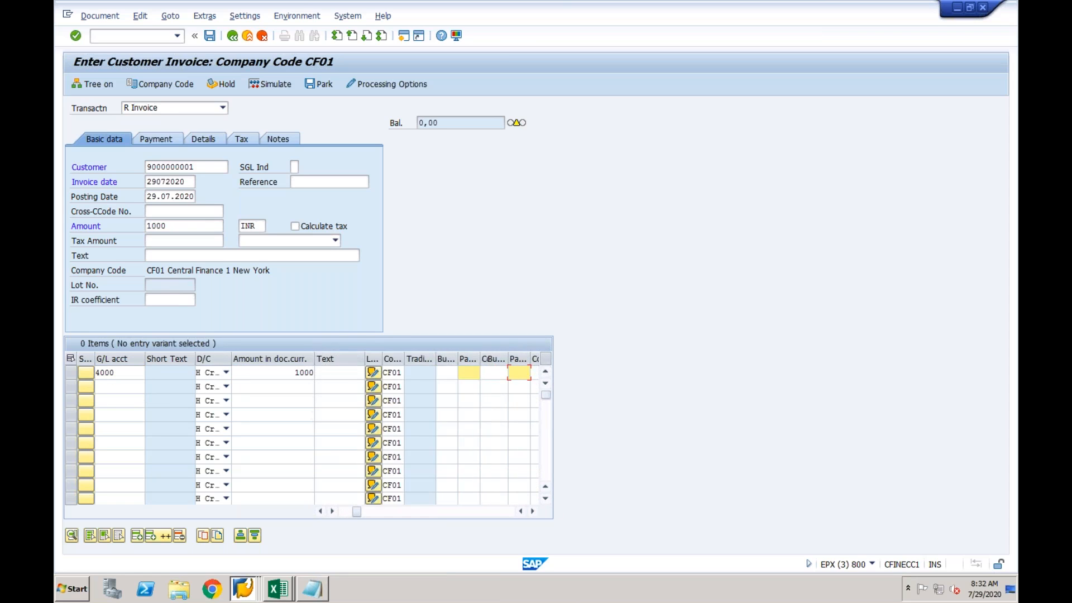
{"action": "type", "text": "CF01-1"}
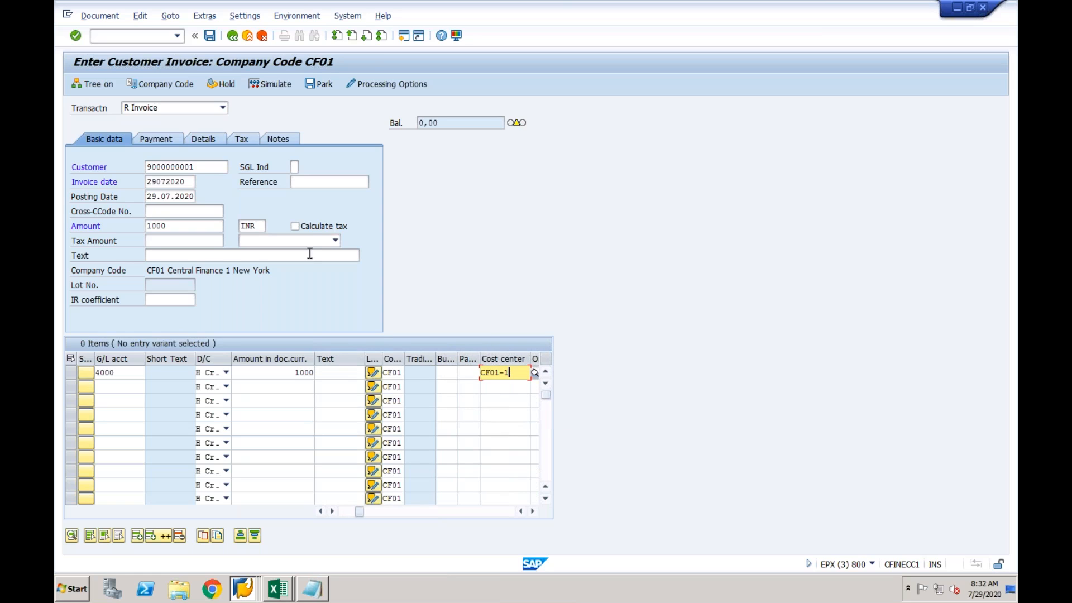
{"action": "left_click", "coordinate": [210, 35]}
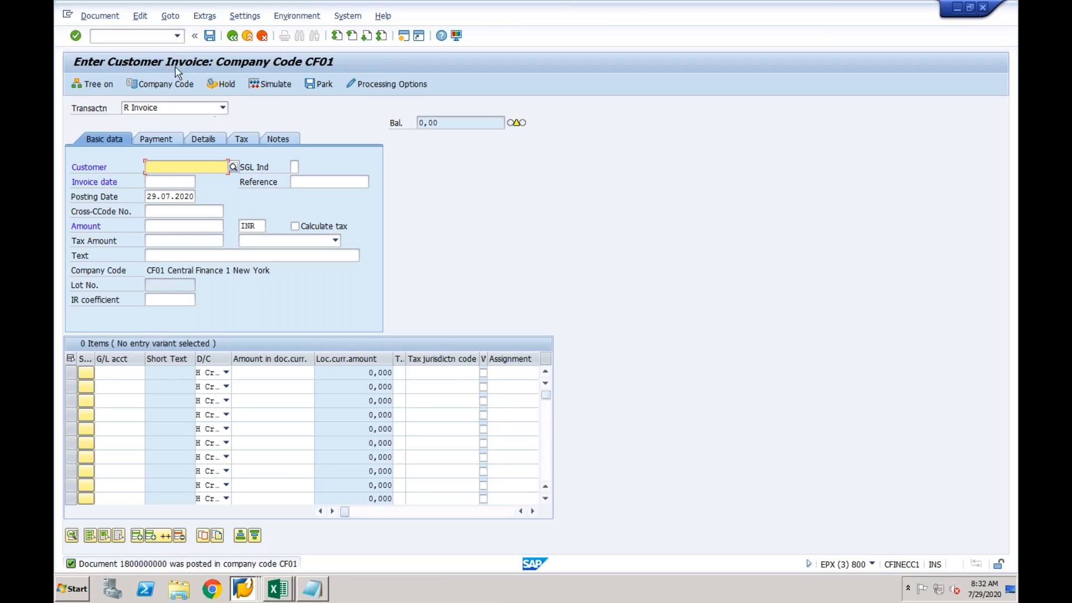
Step: Run mm01 and enter CF01-TEST as the new material
{"action": "left_click", "coordinate": [134, 35]}
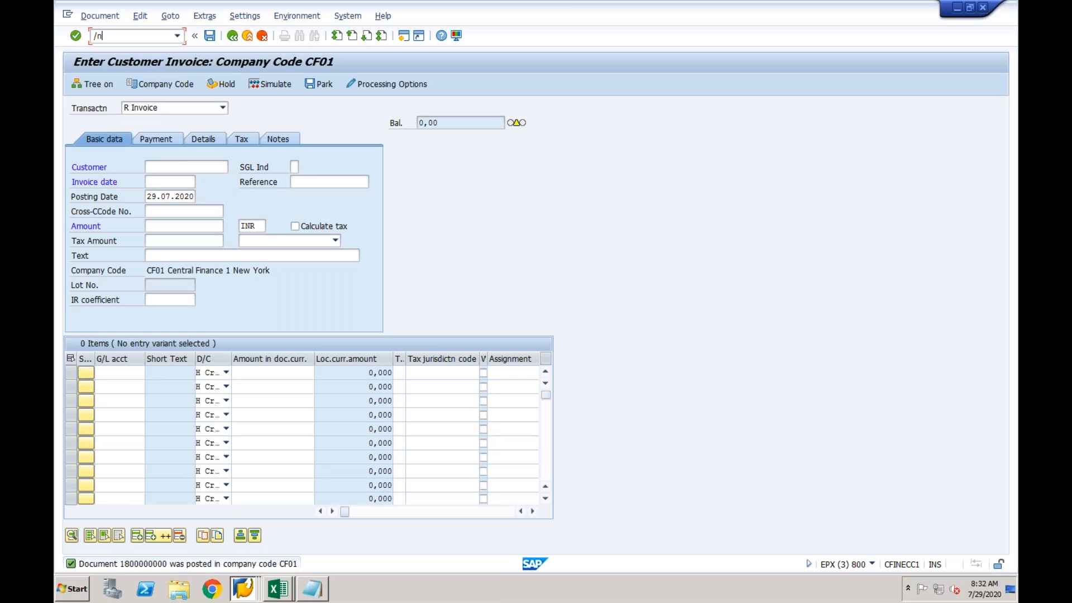
{"action": "type", "text": "mm01"}
{"action": "key", "text": "Return"}
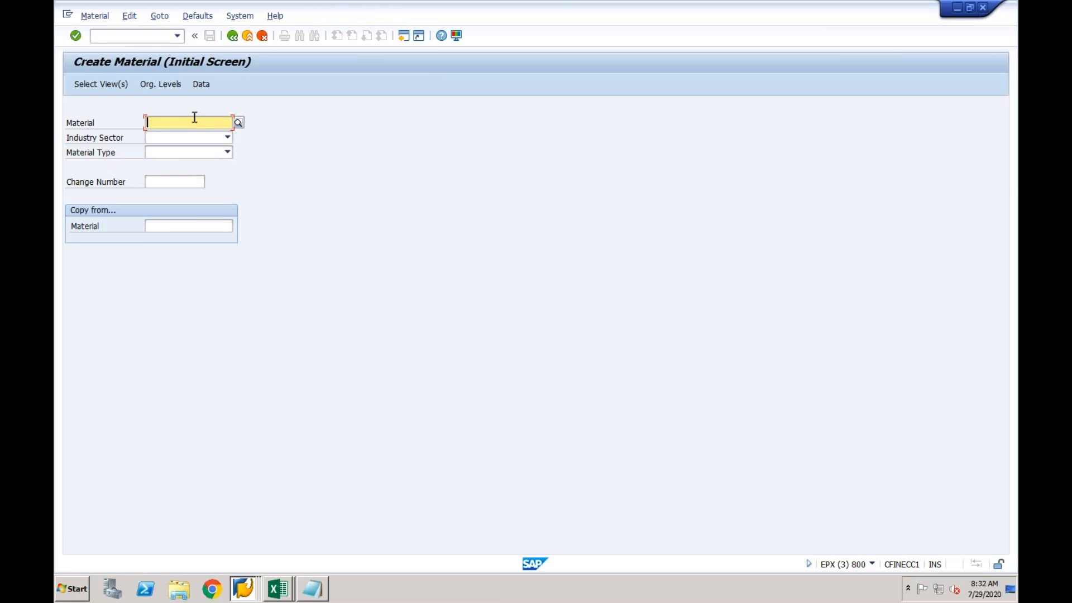
{"action": "type", "text": "CF01-TEST"}
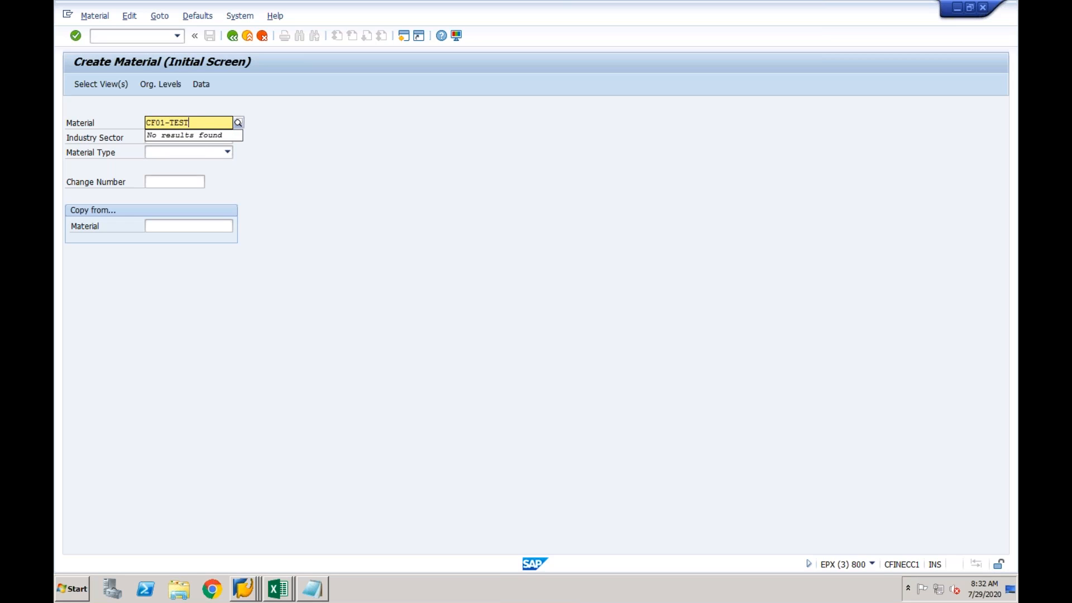
Step: Set the material type to HAWA Trading goods and the industry sector to 1 Retail, and proceed to the view selection
{"action": "left_click", "coordinate": [197, 153]}
{"action": "key", "text": "r"}
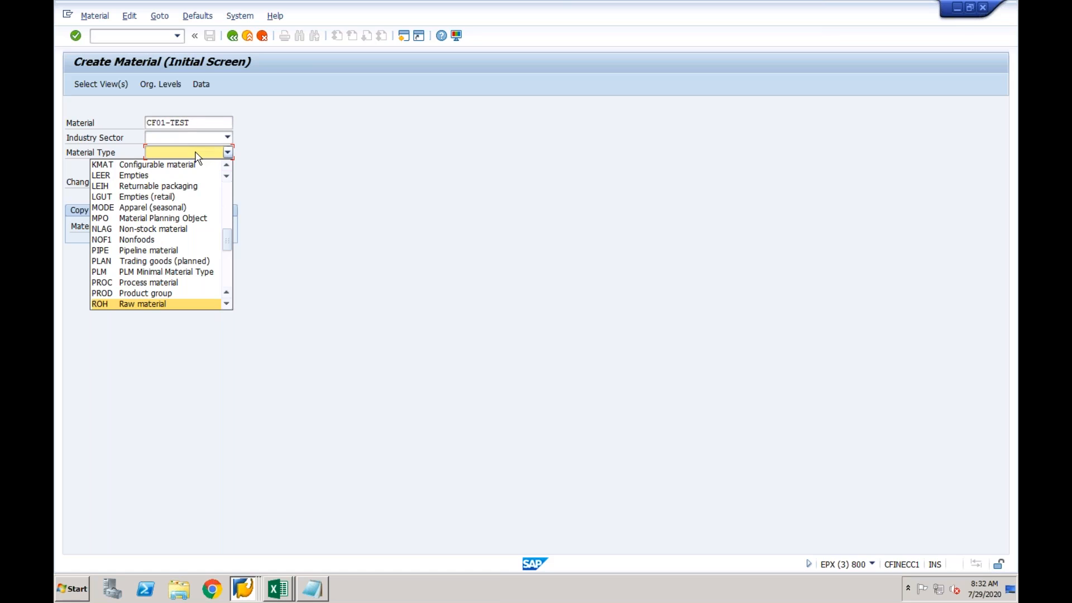
{"action": "key", "text": "o"}
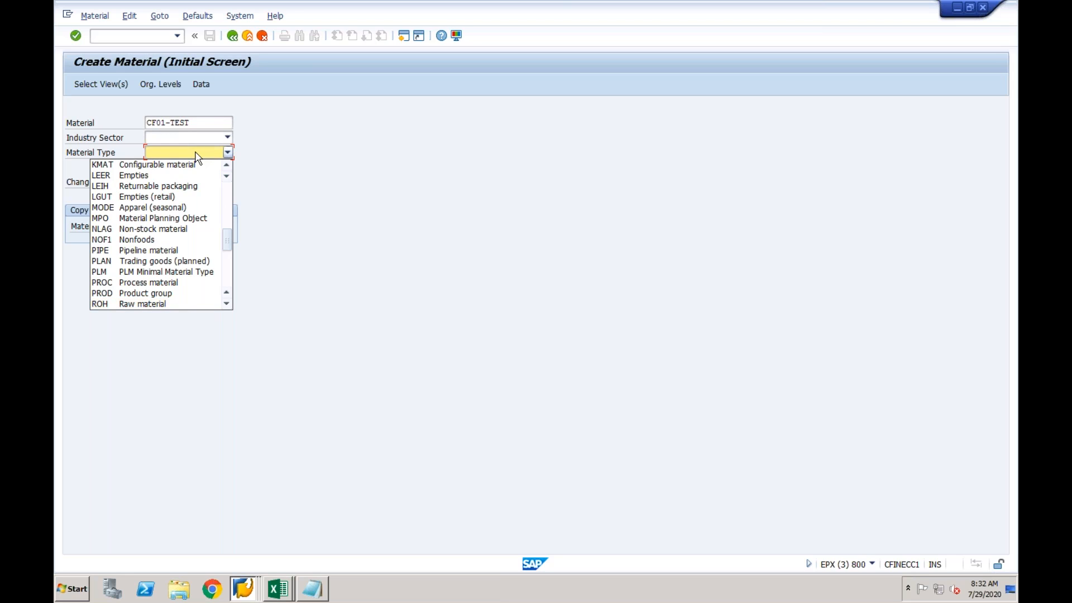
{"action": "key", "text": "h"}
{"action": "key", "text": "h"}
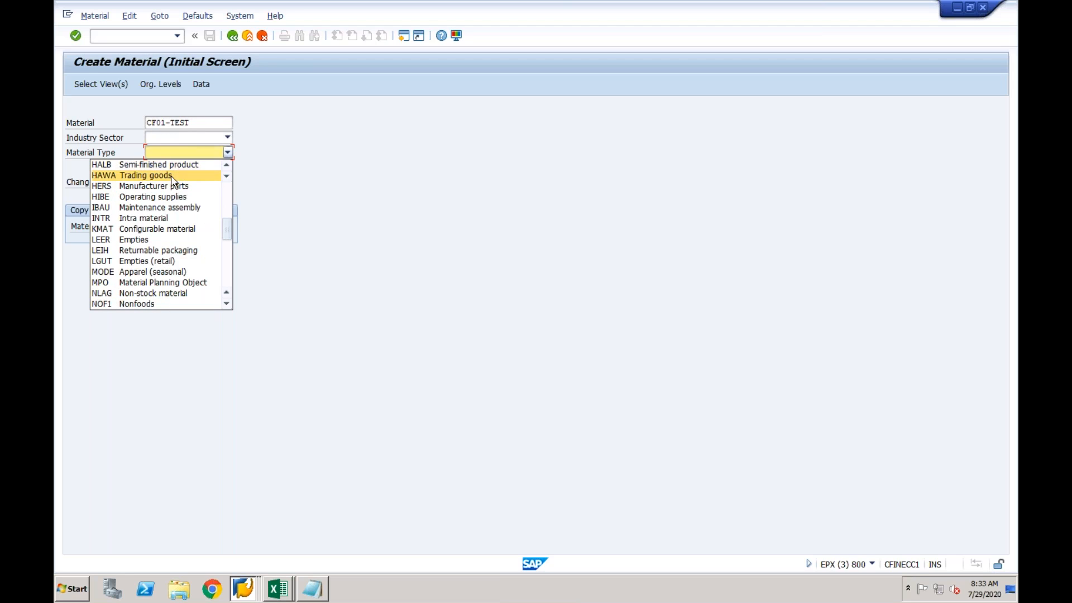
{"action": "left_click", "coordinate": [184, 175]}
{"action": "key", "text": "Return"}
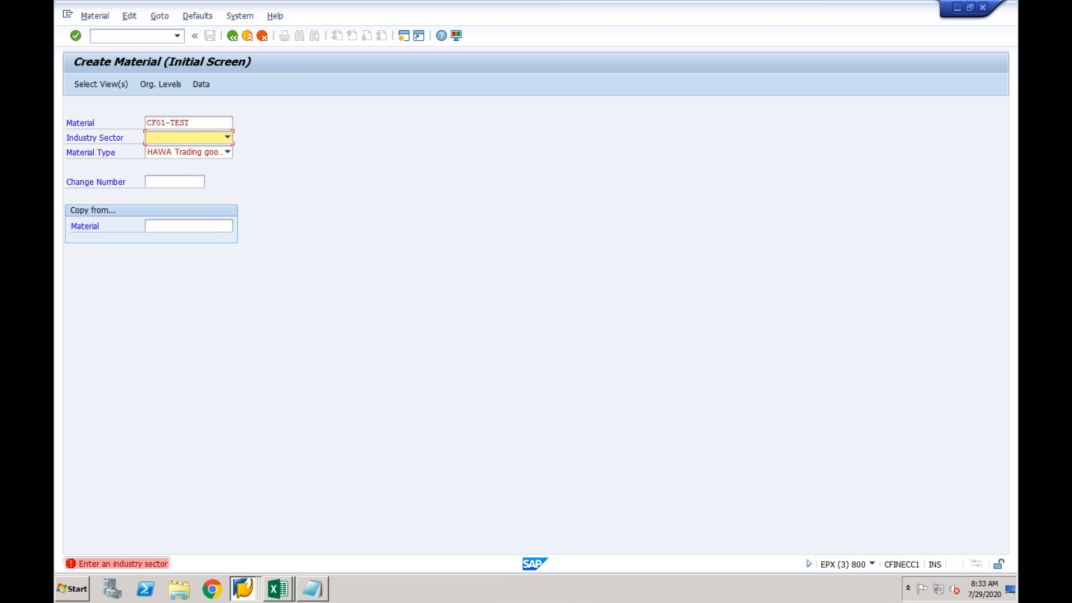
{"action": "left_click", "coordinate": [192, 138]}
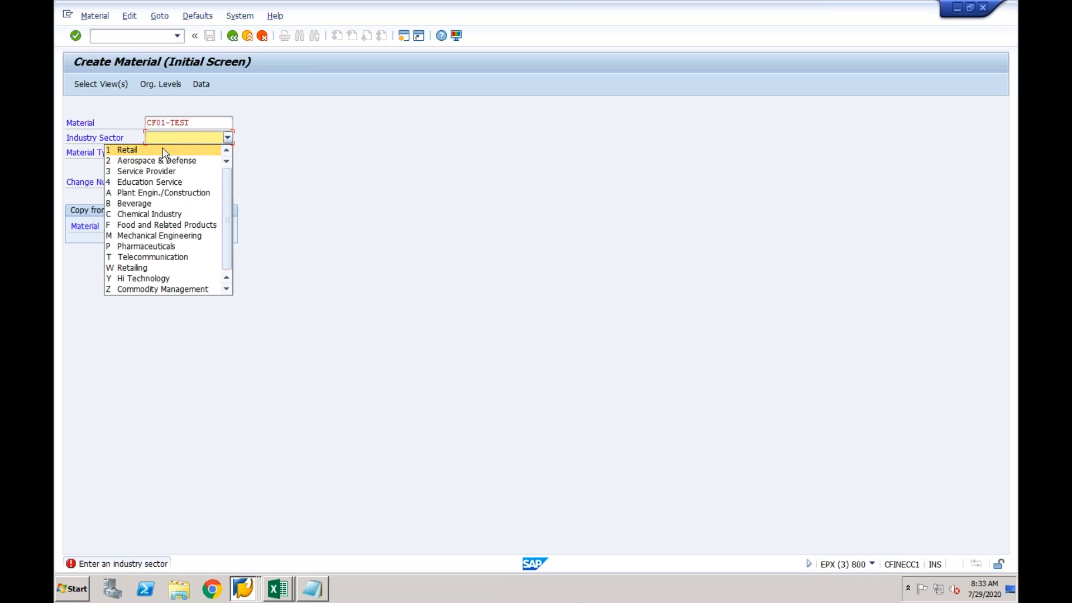
{"action": "left_click", "coordinate": [166, 147]}
{"action": "key", "text": "Return"}
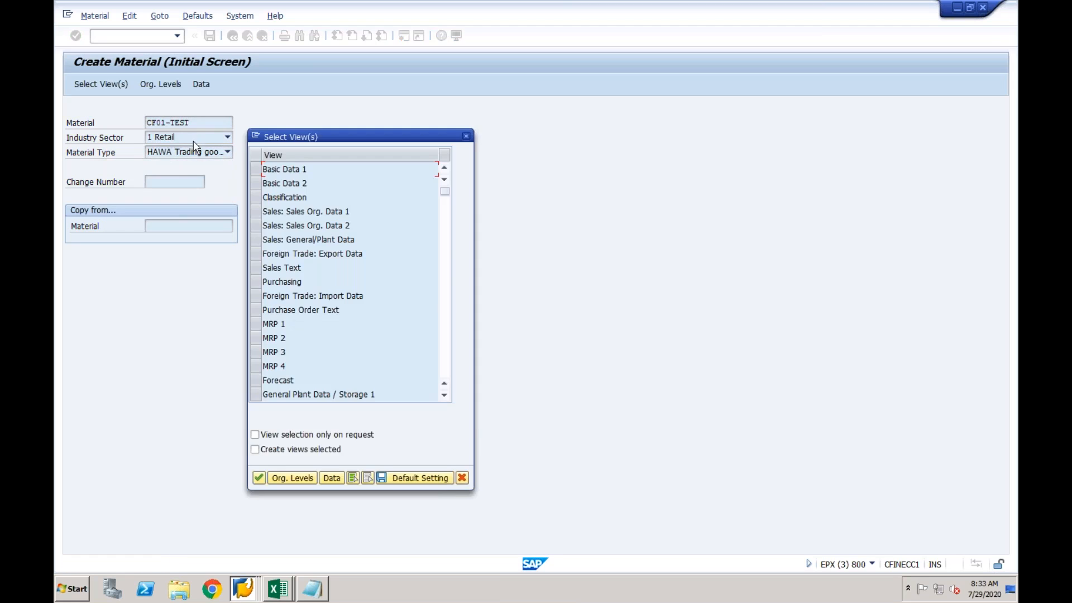
Step: Select and confirm views Basic Data 1 and 2, Sales Org. Data 1 and 2, Sales: General/Plant Data, Purchasing, General Plant Data / Storage 2 and Accounting 1
{"action": "left_click", "coordinate": [257, 169]}
{"action": "left_click", "coordinate": [257, 183]}
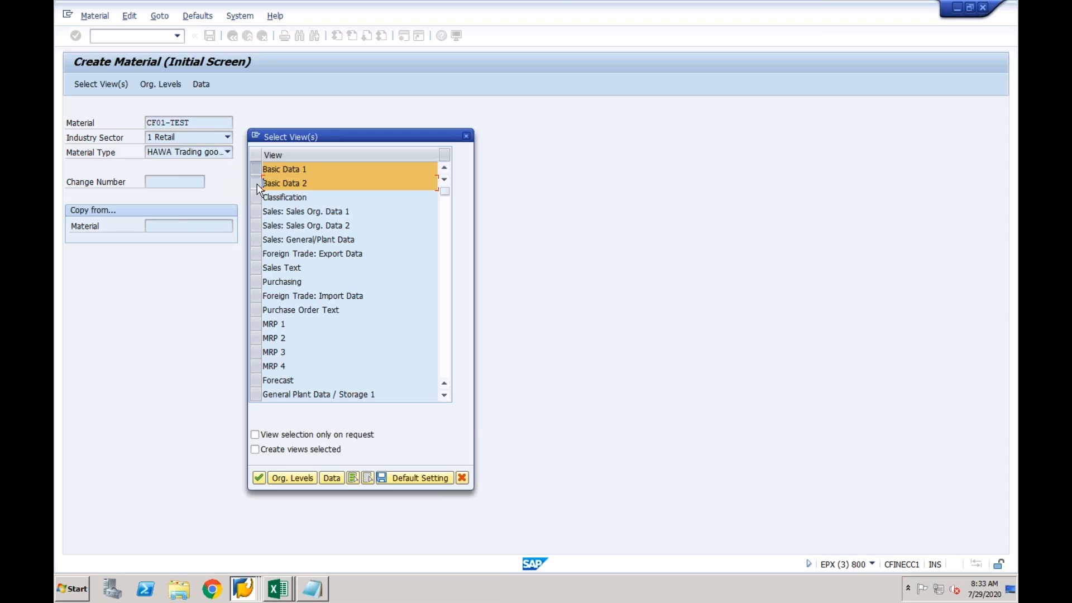
{"action": "left_click", "coordinate": [256, 211]}
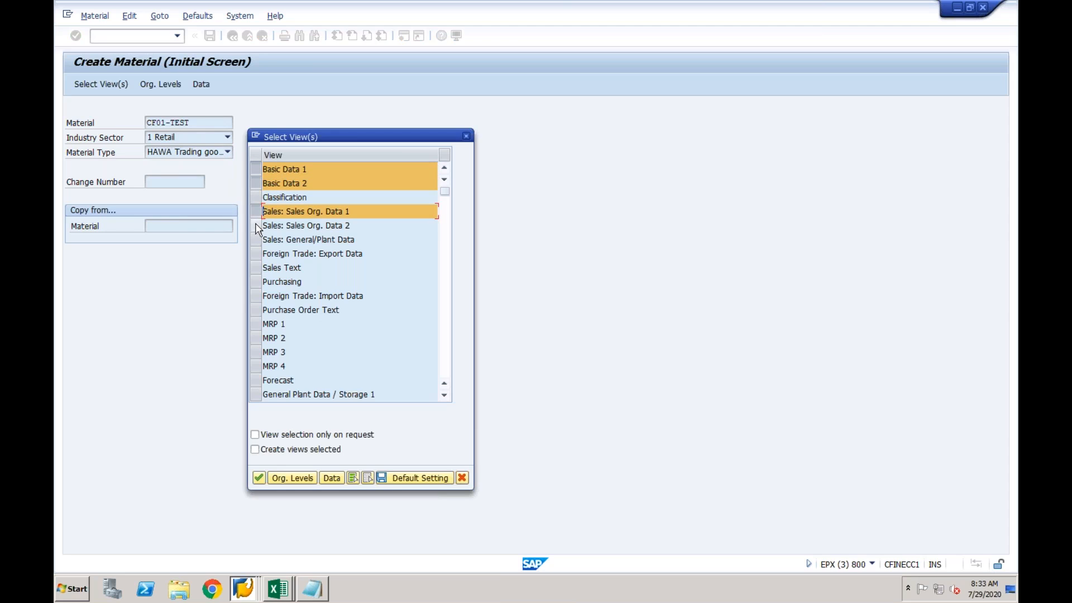
{"action": "left_click", "coordinate": [256, 225]}
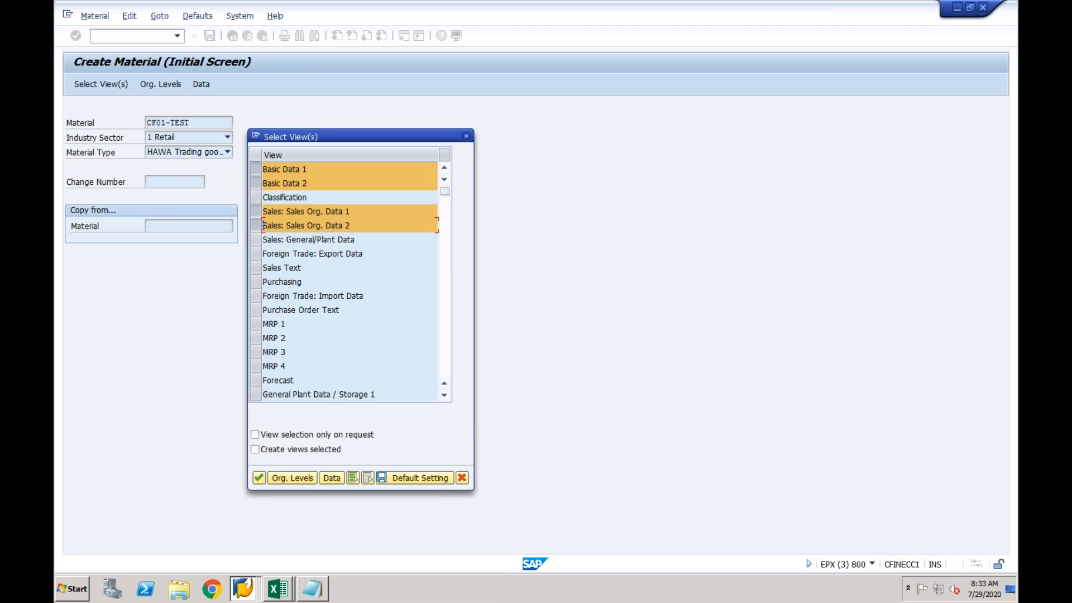
{"action": "left_click", "coordinate": [257, 239]}
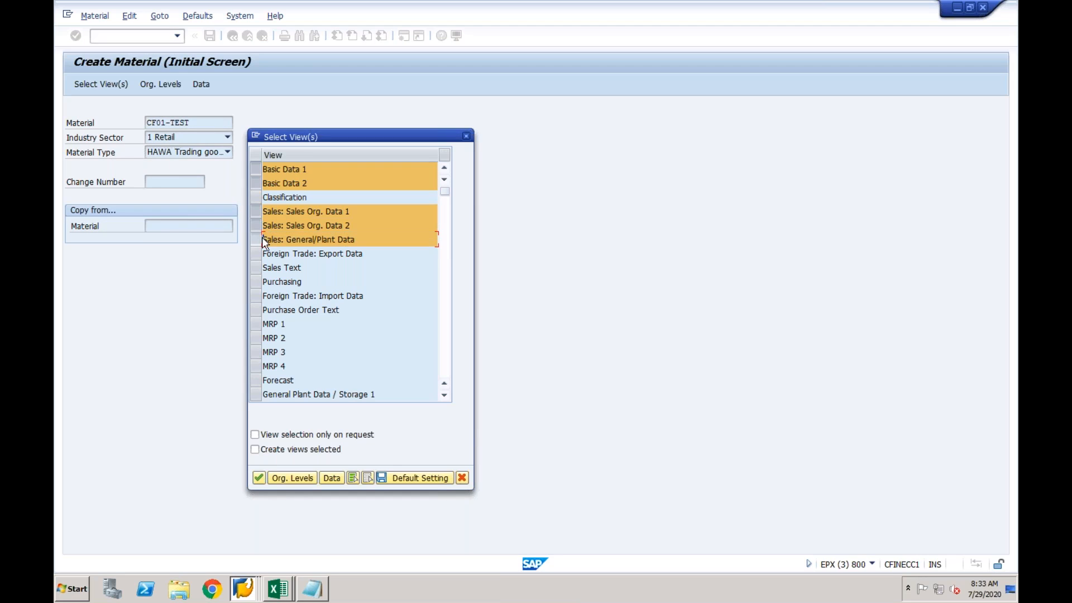
{"action": "left_click", "coordinate": [257, 281]}
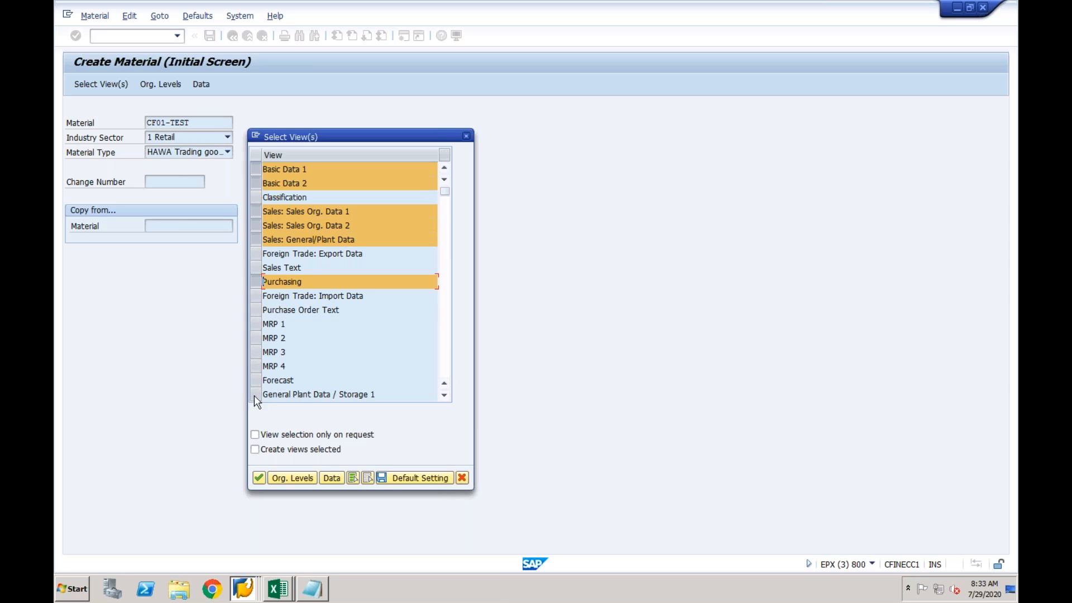
{"action": "left_click", "coordinate": [442, 309]}
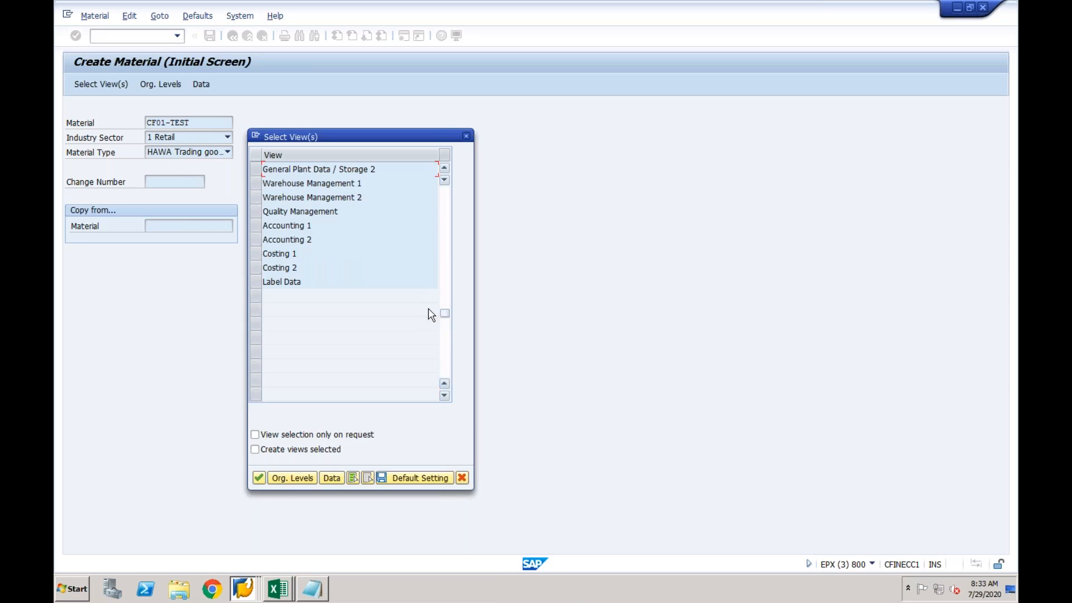
{"action": "left_click", "coordinate": [256, 170]}
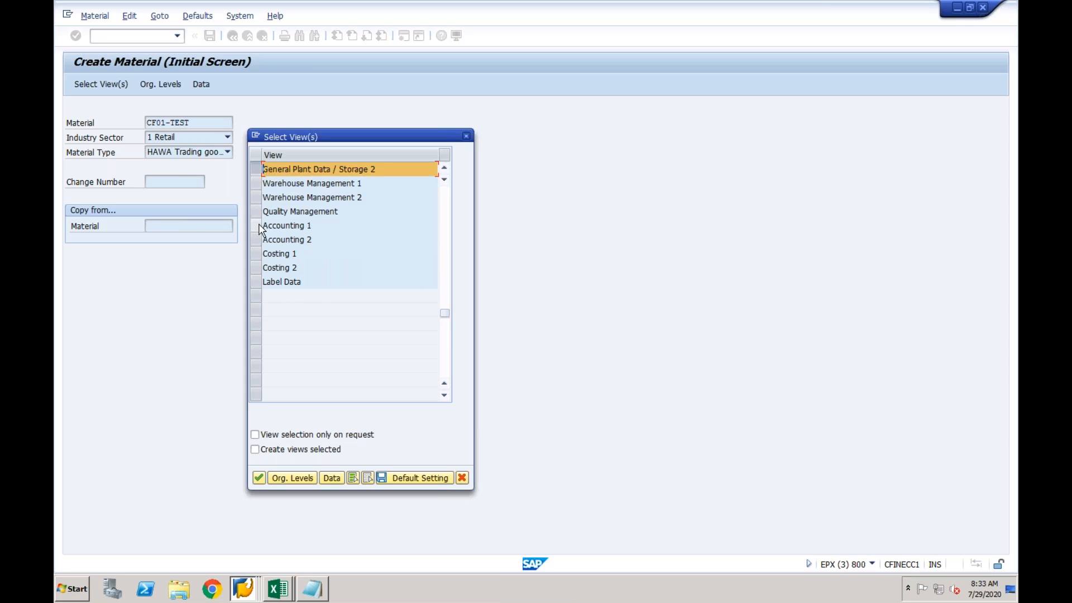
{"action": "left_click", "coordinate": [257, 226]}
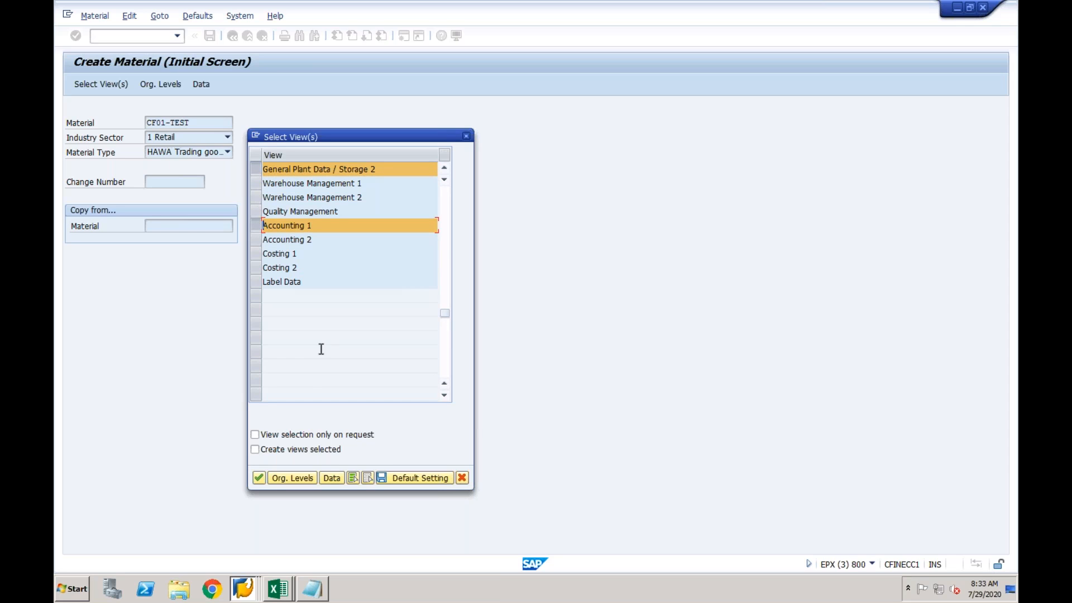
{"action": "left_click", "coordinate": [260, 479]}
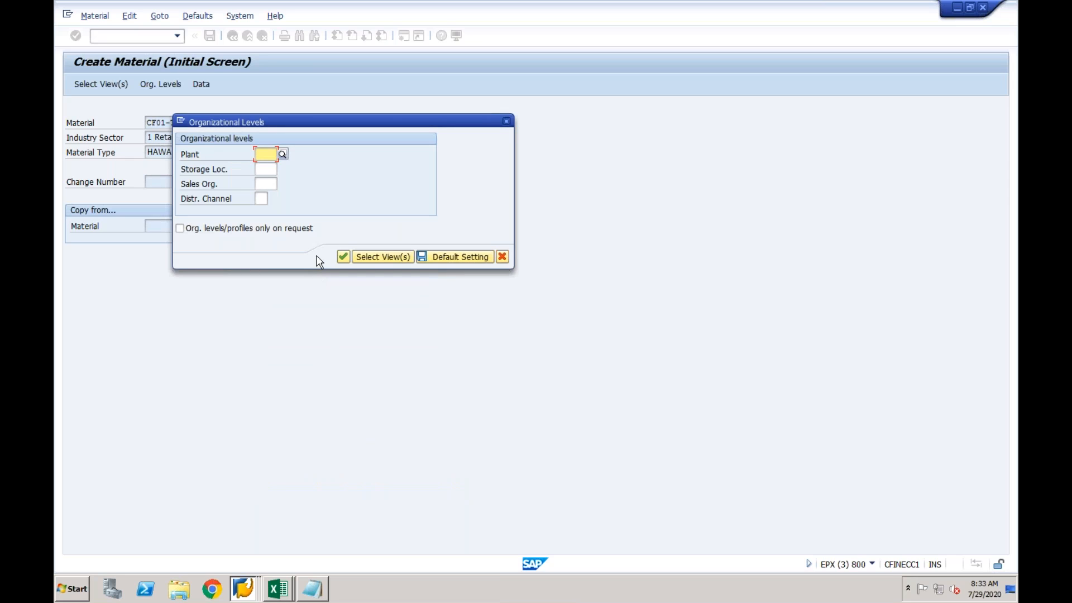
Step: Try to set the organizational levels to plant NY, storage location NY01, sales organization CF01 and distribution channel CF
{"action": "type", "text": "ny"}
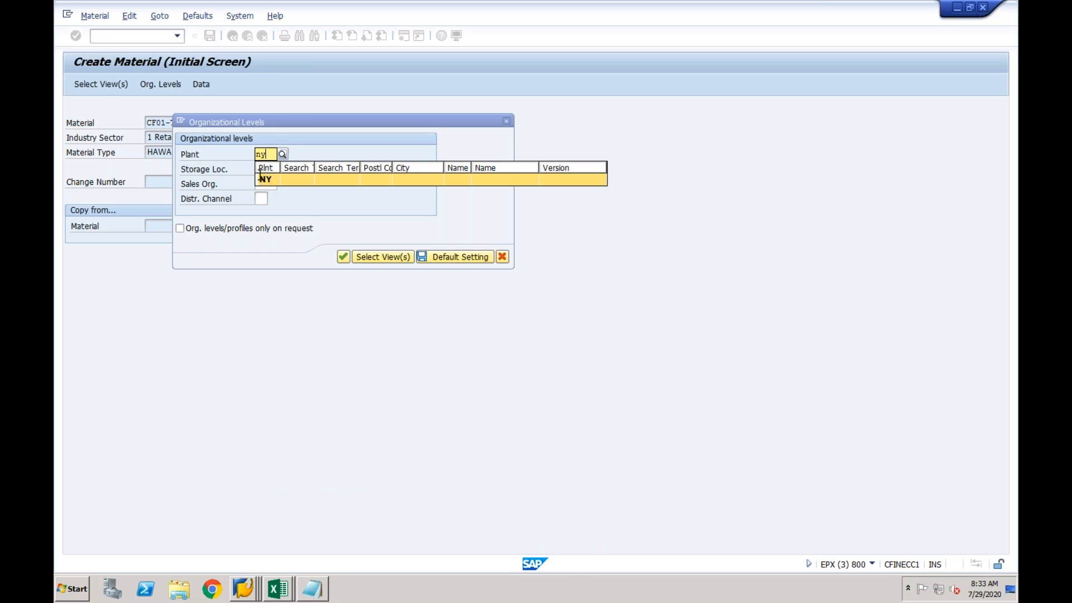
{"action": "left_click", "coordinate": [265, 179]}
{"action": "left_click", "coordinate": [273, 169]}
{"action": "type", "text": "ny01"}
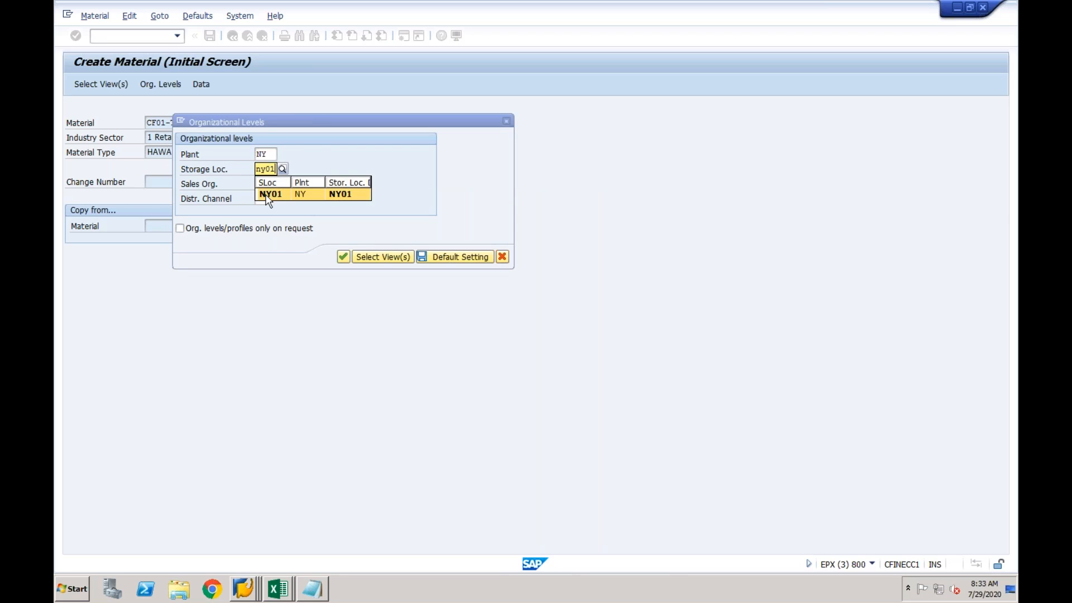
{"action": "left_click", "coordinate": [274, 195]}
{"action": "left_click", "coordinate": [262, 184]}
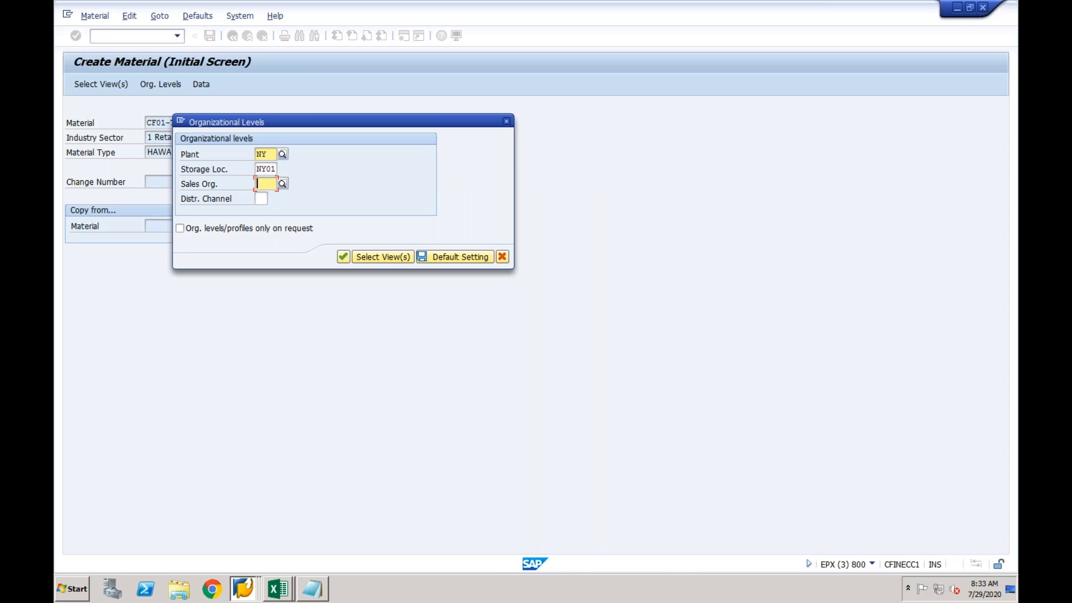
{"action": "type", "text": "cf01"}
{"action": "key", "text": "Tab"}
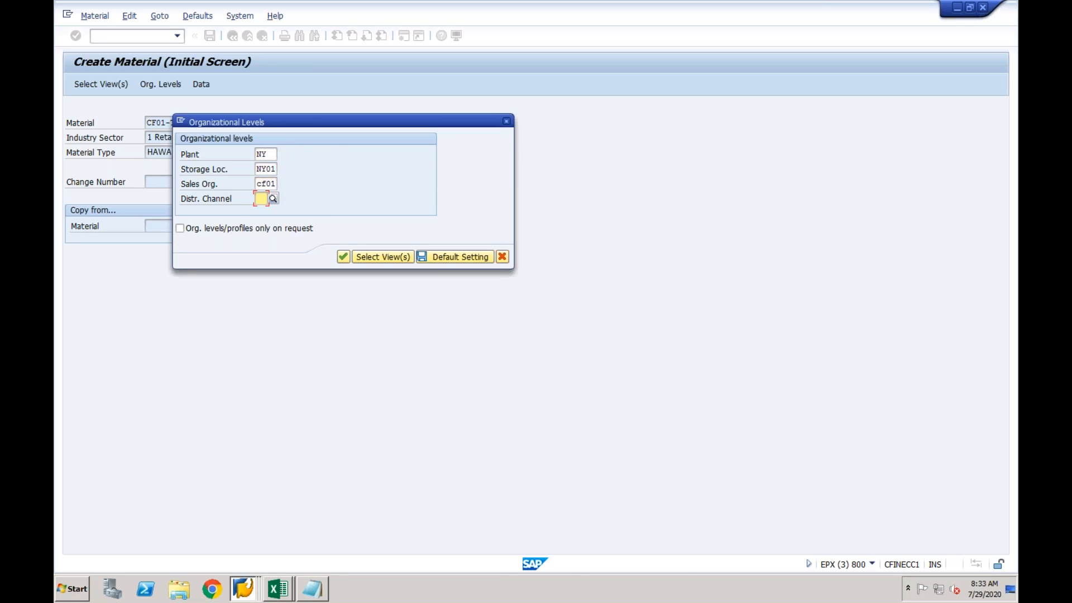
{"action": "type", "text": "c"}
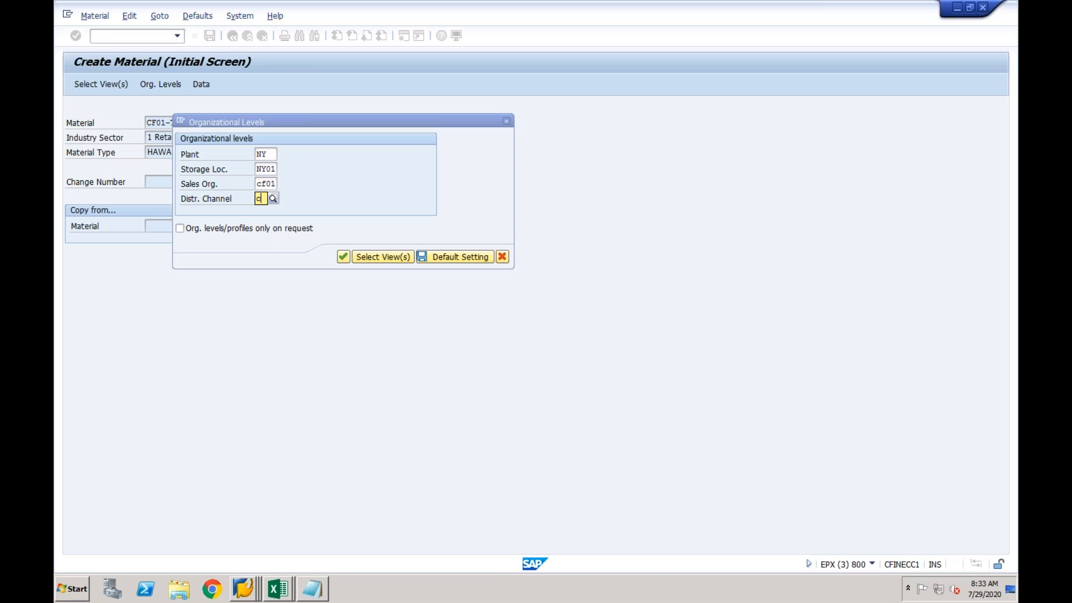
{"action": "type", "text": "f"}
{"action": "key", "text": "Down"}
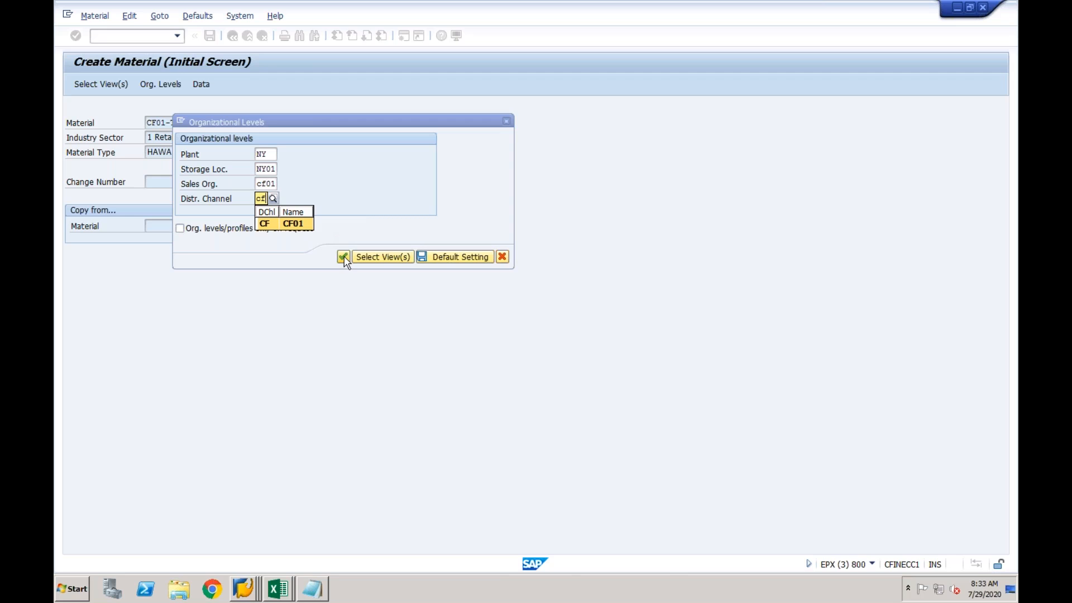
{"action": "left_click", "coordinate": [344, 258]}
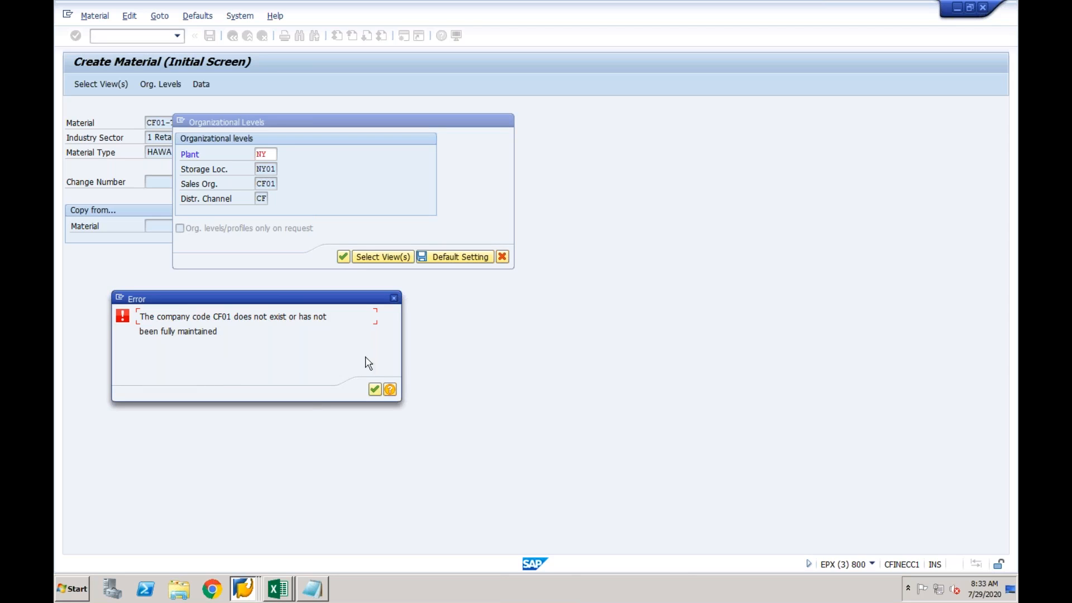
Step: Open the company code error's detailed help and follow it to run Maintain Company Codes for Materials Management
{"action": "left_click", "coordinate": [390, 390]}
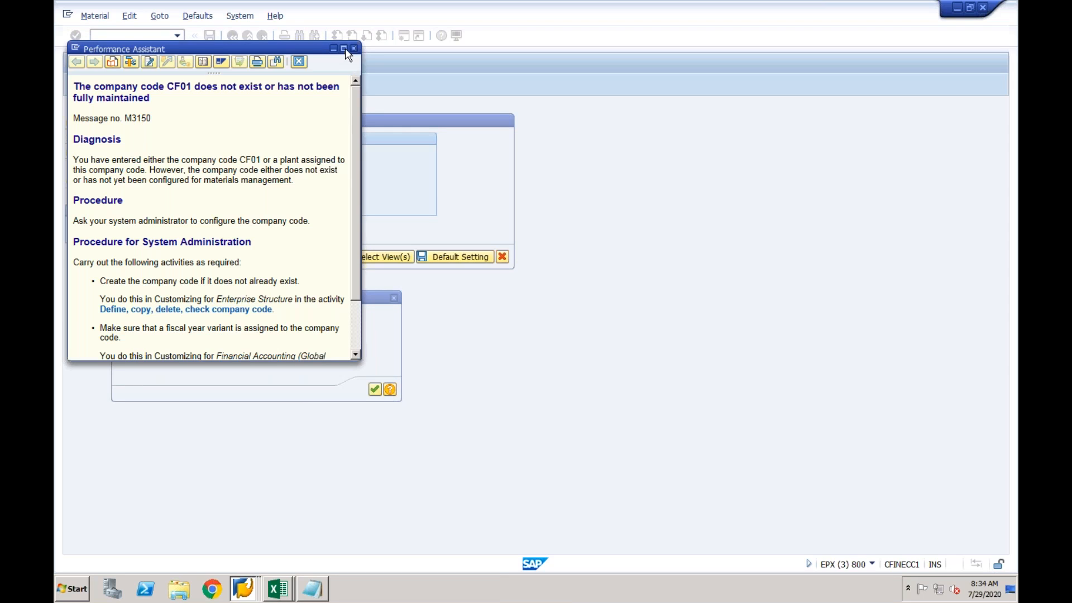
{"action": "left_click", "coordinate": [343, 48]}
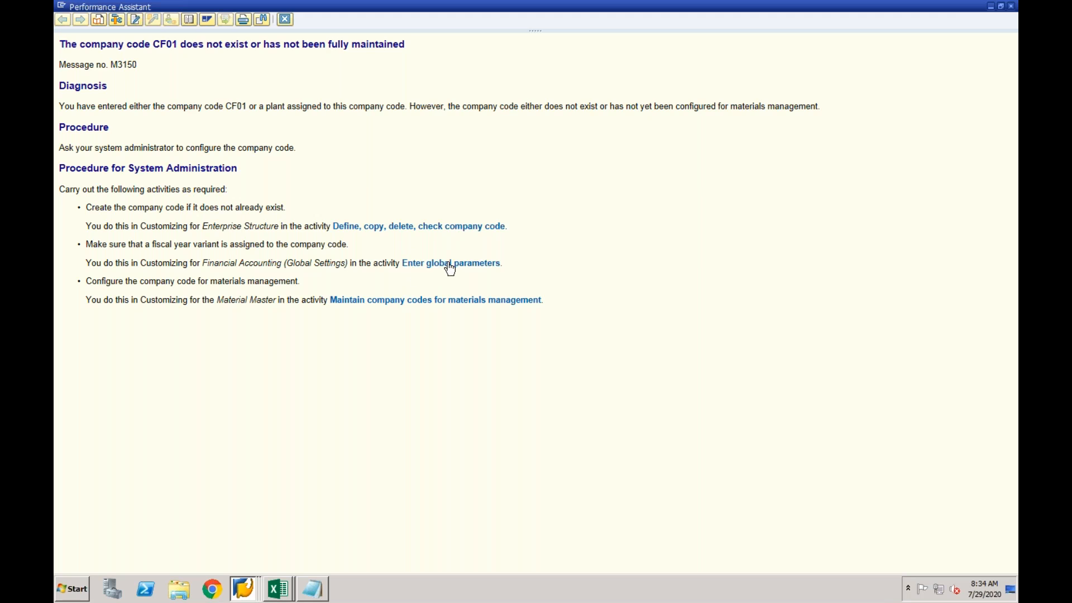
{"action": "left_click", "coordinate": [420, 305]}
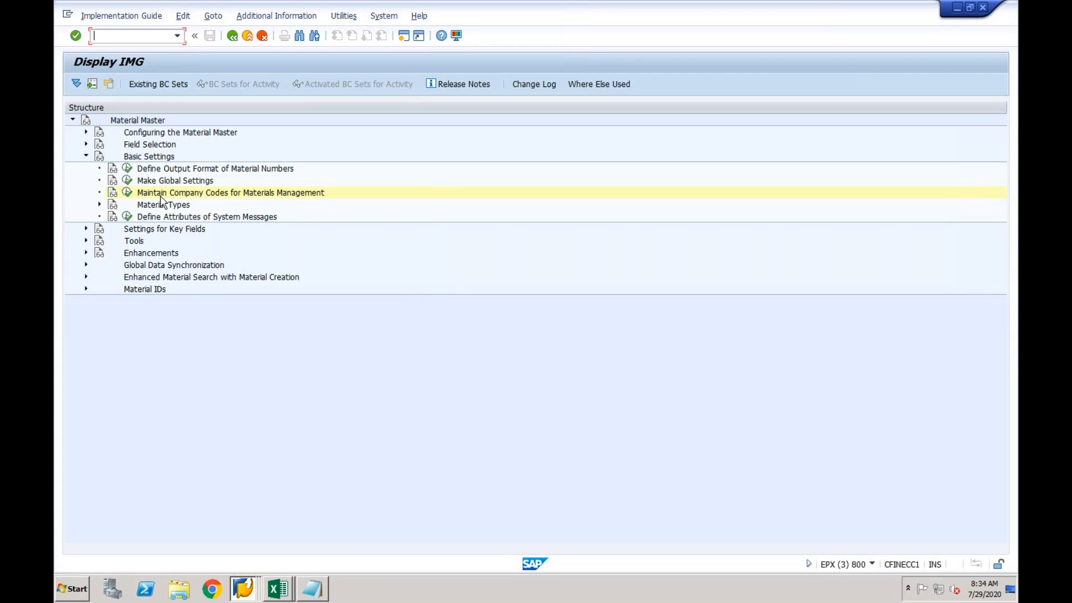
{"action": "left_click", "coordinate": [128, 193]}
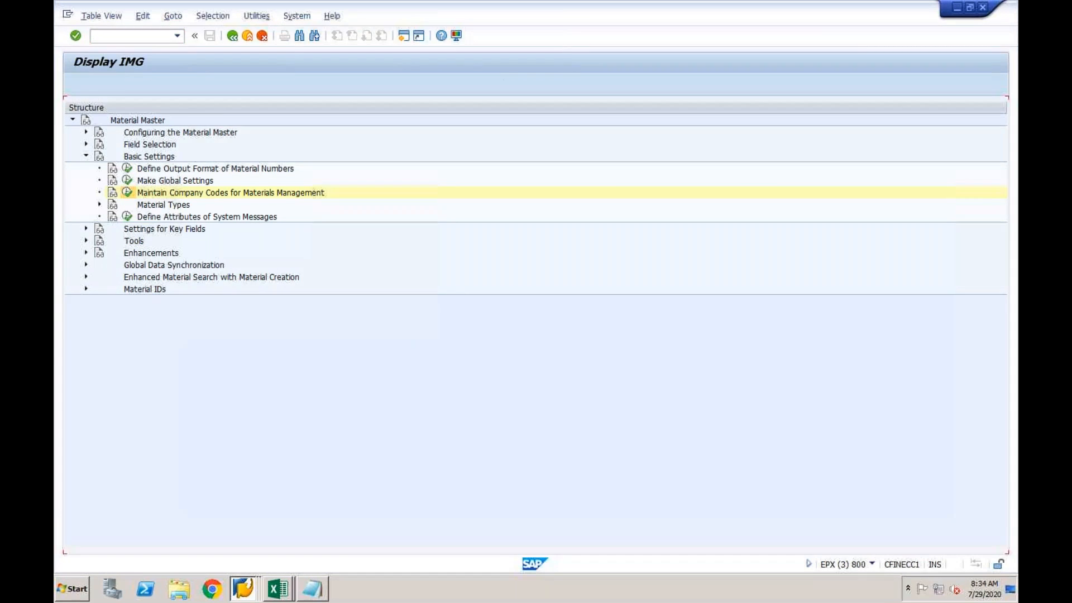
Step: Locate company code CF01 in the materials management view and set its year to 2020 and period to 7
{"action": "left_click", "coordinate": [198, 344]}
{"action": "type", "text": "CF01"}
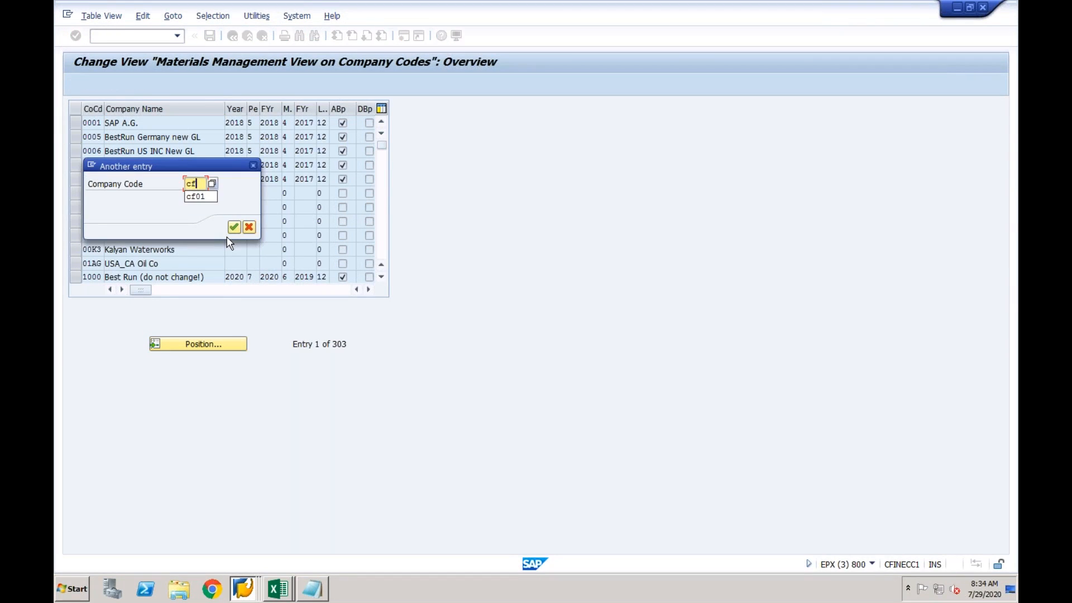
{"action": "key", "text": "Return"}
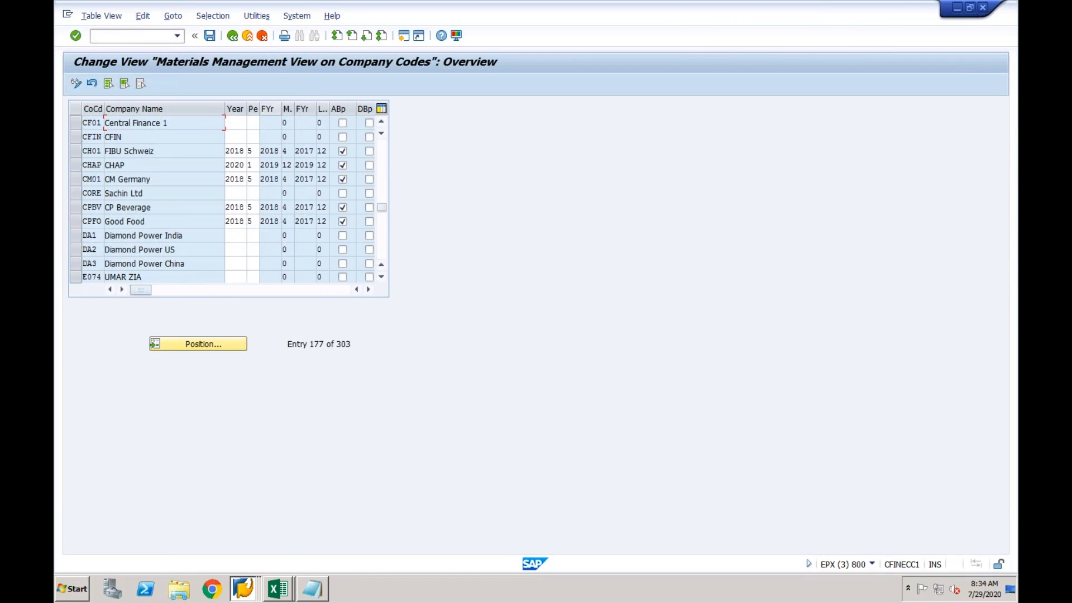
{"action": "left_click", "coordinate": [239, 123]}
{"action": "key", "text": "Tab"}
{"action": "key", "text": "Return"}
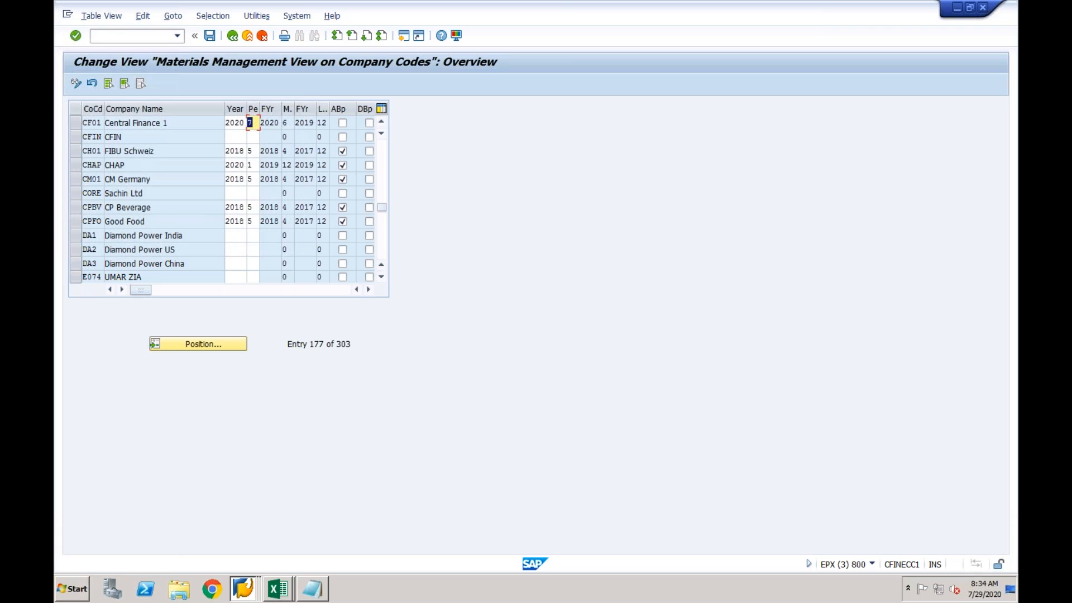
Step: Save the CF01 period settings under customizing request EPXK900311
{"action": "left_click", "coordinate": [280, 124]}
{"action": "left_click", "coordinate": [311, 123]}
{"action": "left_click", "coordinate": [215, 39]}
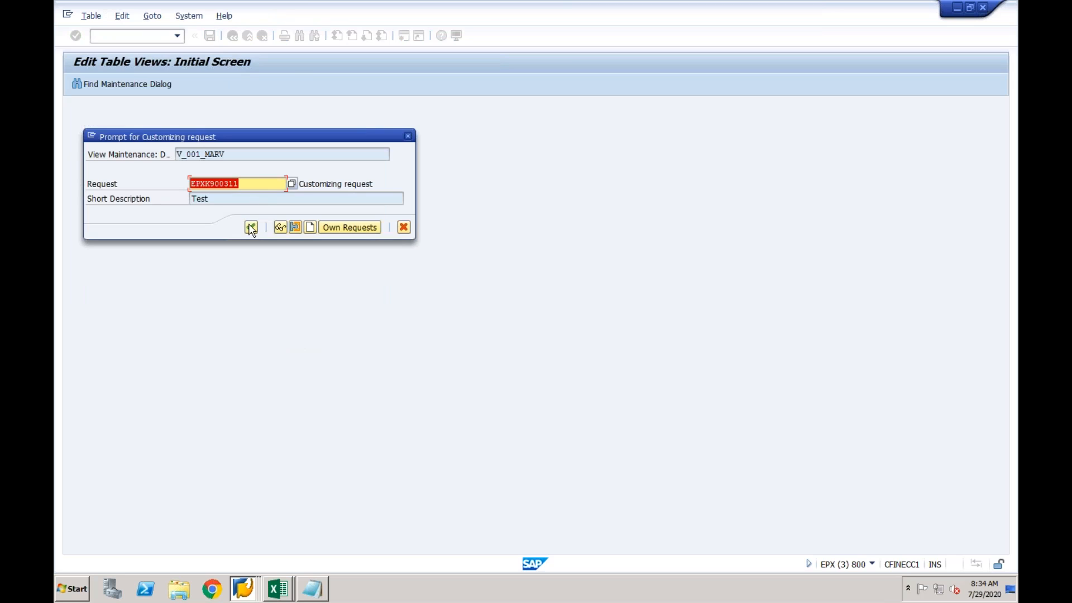
{"action": "left_click", "coordinate": [250, 227]}
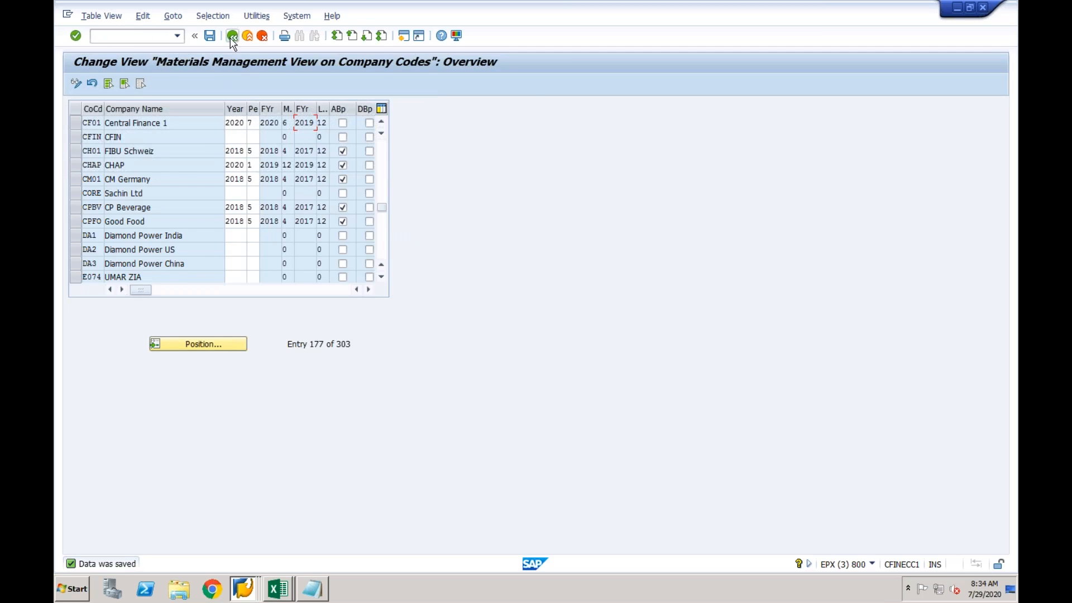
Step: Leave the customizing activity and close the error help and message to return to the organizational levels
{"action": "left_click", "coordinate": [232, 37]}
{"action": "left_click", "coordinate": [233, 39]}
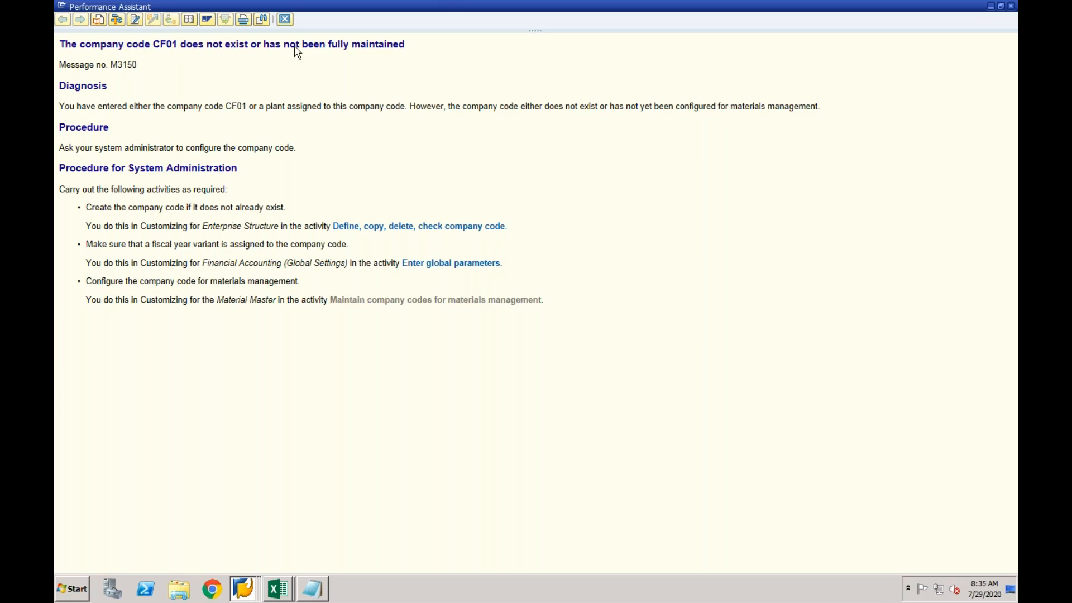
{"action": "left_click", "coordinate": [285, 19]}
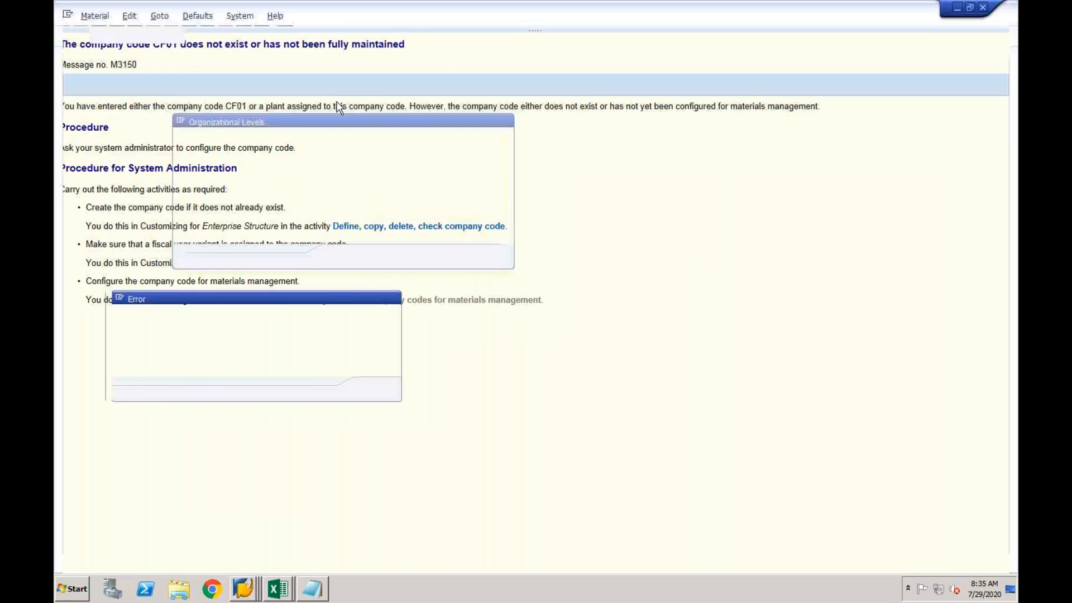
{"action": "left_click", "coordinate": [394, 298]}
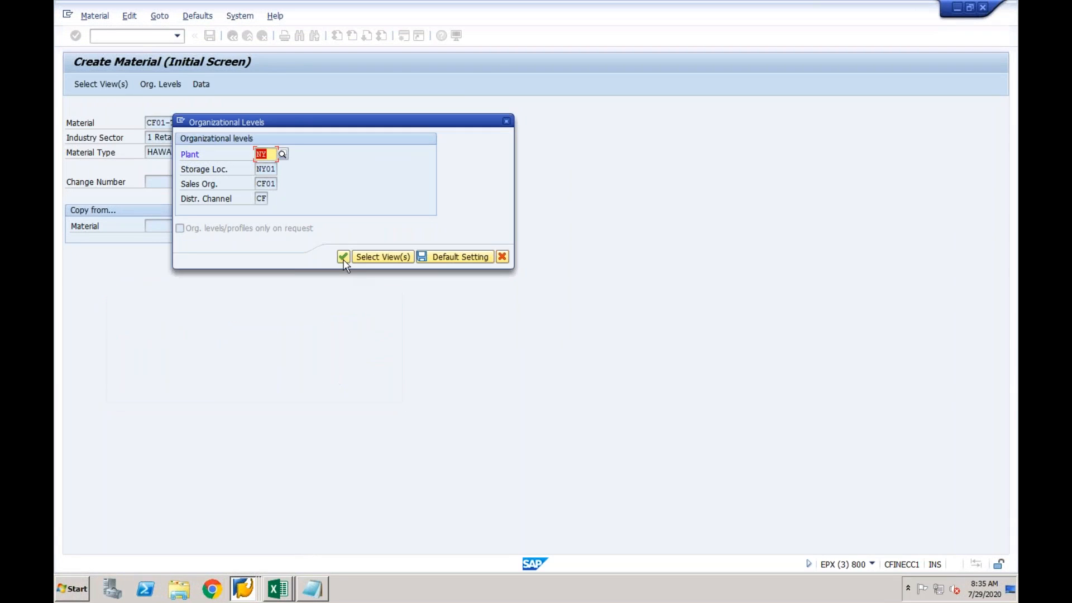
Step: Try to confirm the organizational levels for CF01-TEST again, and close the dialog
{"action": "left_click", "coordinate": [343, 256]}
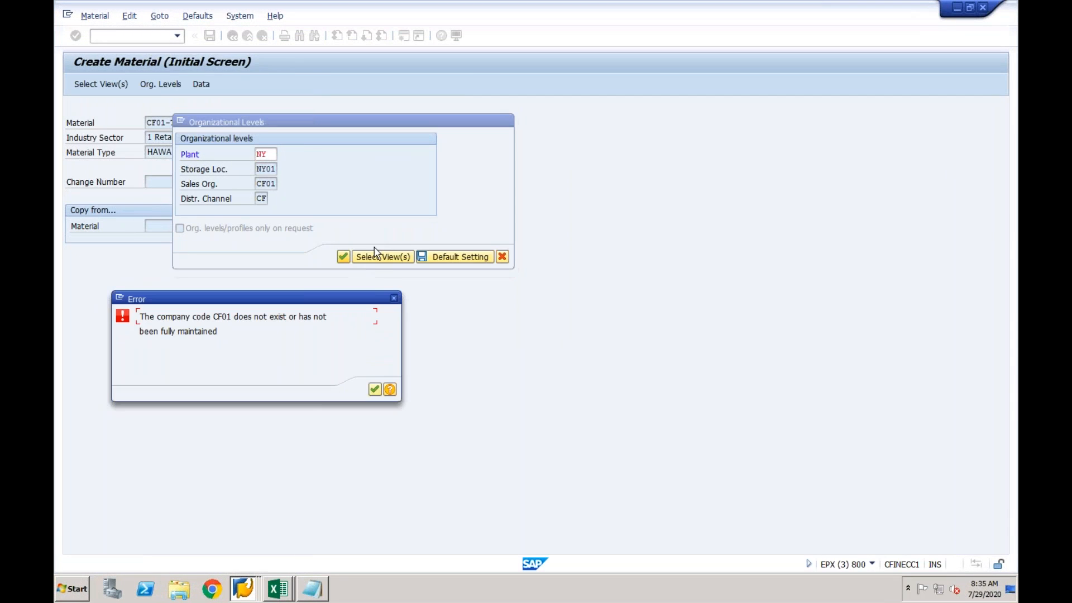
{"action": "left_click", "coordinate": [395, 298]}
{"action": "left_click", "coordinate": [509, 122]}
Step: Restart transaction mm01 and proceed to the view selection for material CF01-TEST, industry sector 1 Retail, type HAWA Trading goods
{"action": "left_click", "coordinate": [125, 36]}
{"action": "type", "text": "/nmm01"}
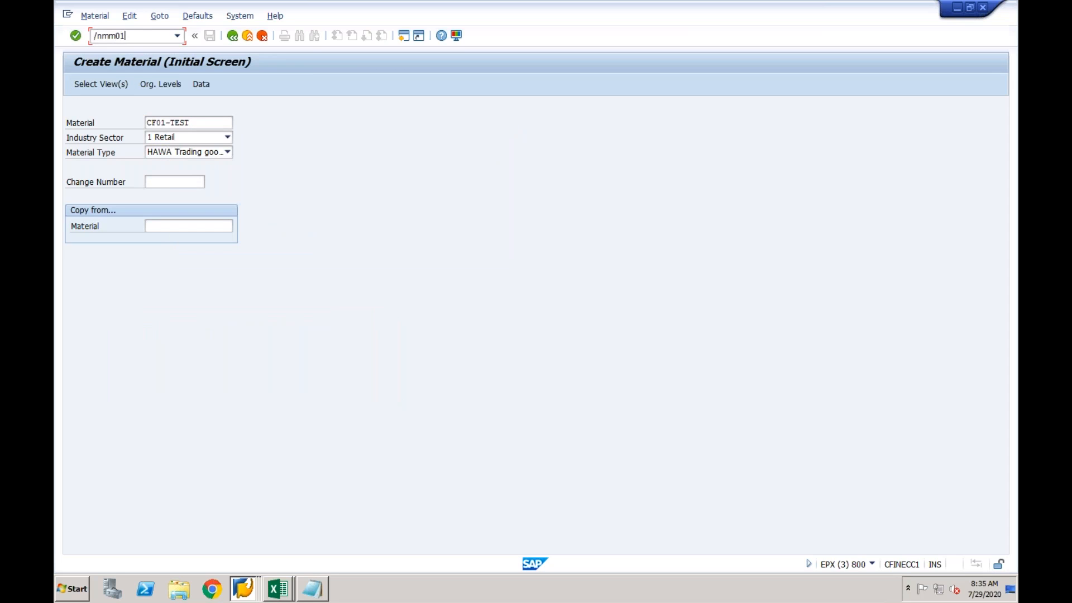
{"action": "key", "text": "Return"}
{"action": "left_click", "coordinate": [177, 121]}
{"action": "left_click", "coordinate": [170, 137]}
{"action": "key", "text": "Return"}
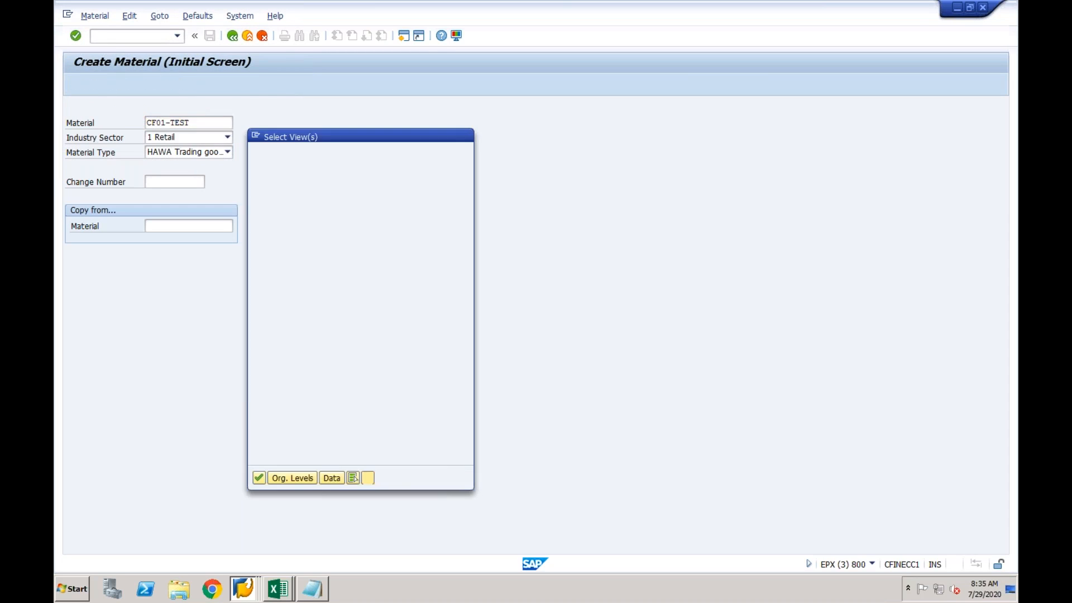
Step: Select and confirm Basic Data 1 and 2, Sales Org. Data 1 and 2, Sales: General/Plant Data, Purchasing, General Plant Data / Storage 1 and 2 and Accounting 1
{"action": "left_click", "coordinate": [255, 170]}
{"action": "left_click", "coordinate": [256, 183]}
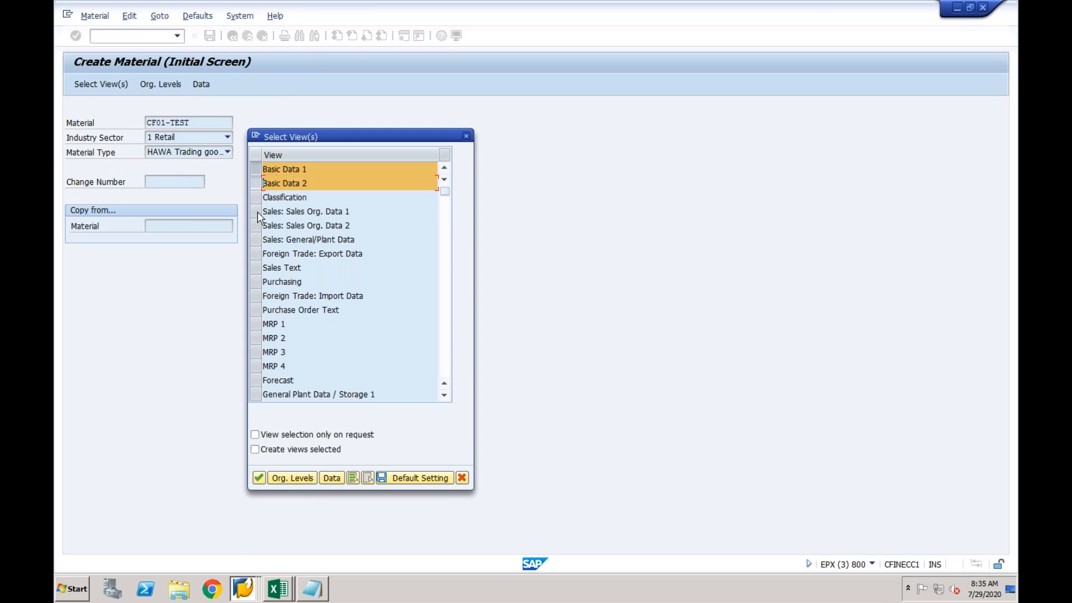
{"action": "left_click", "coordinate": [257, 213]}
{"action": "left_click", "coordinate": [256, 225]}
{"action": "left_click", "coordinate": [255, 240]}
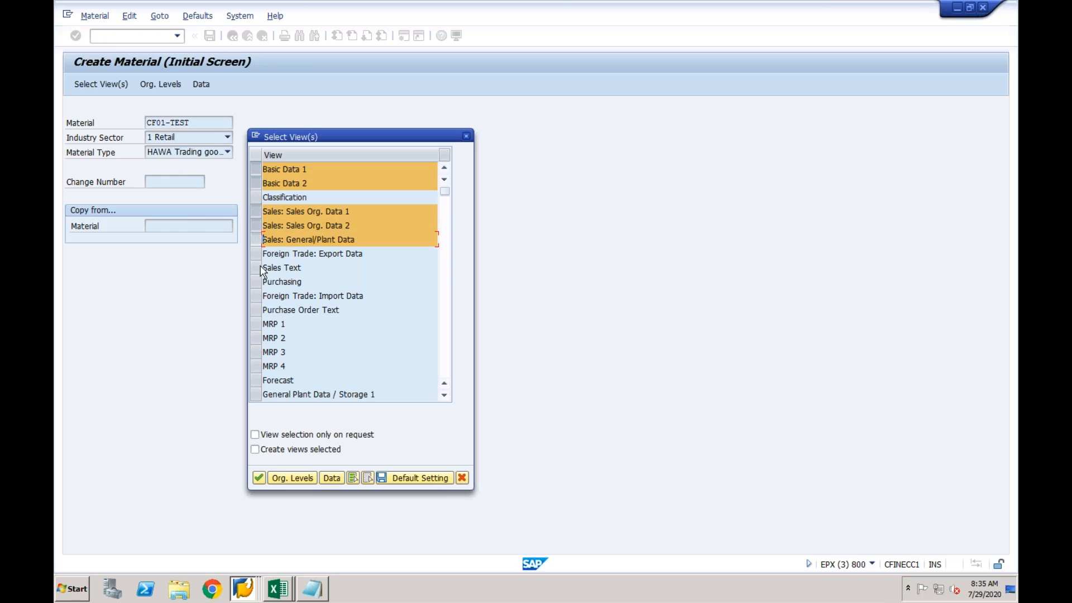
{"action": "left_click", "coordinate": [259, 282]}
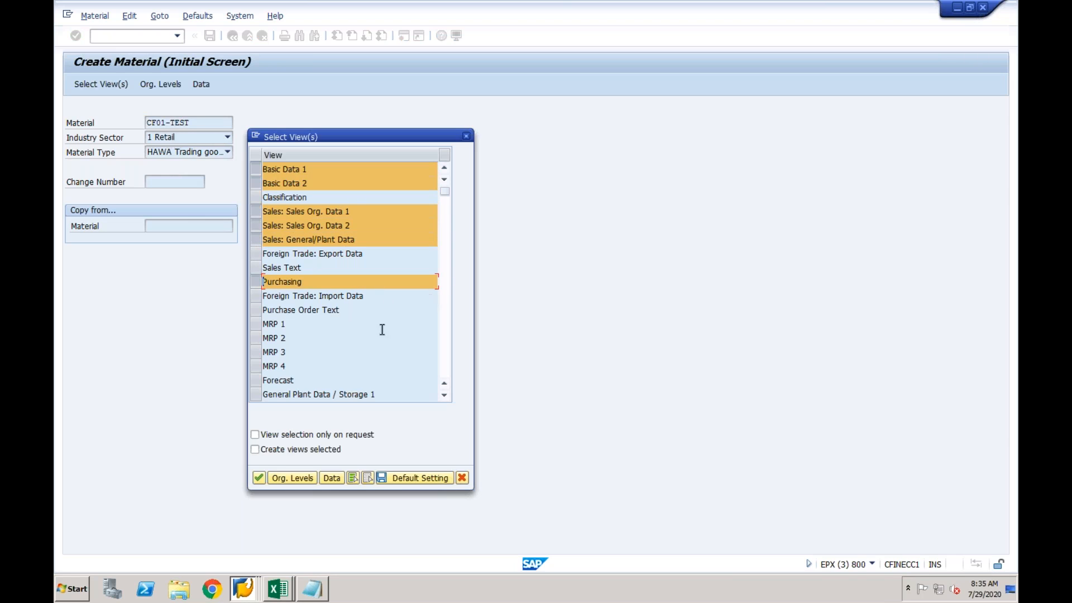
{"action": "left_click", "coordinate": [256, 394]}
{"action": "scroll", "coordinate": [258, 175], "scroll_direction": "down", "scroll_amount": 5}
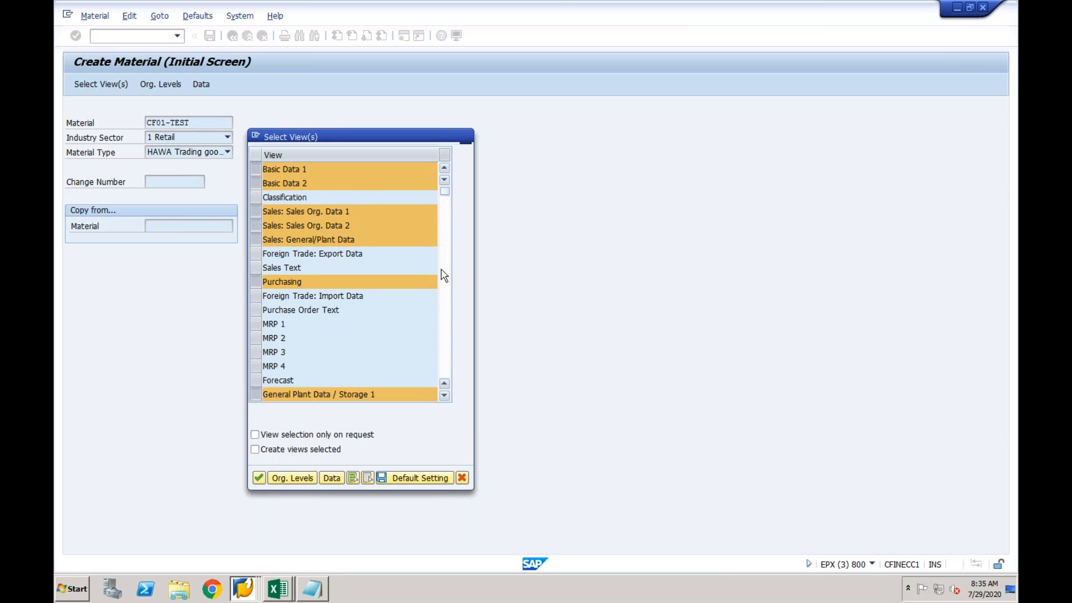
{"action": "left_click", "coordinate": [258, 173]}
{"action": "left_click", "coordinate": [255, 224]}
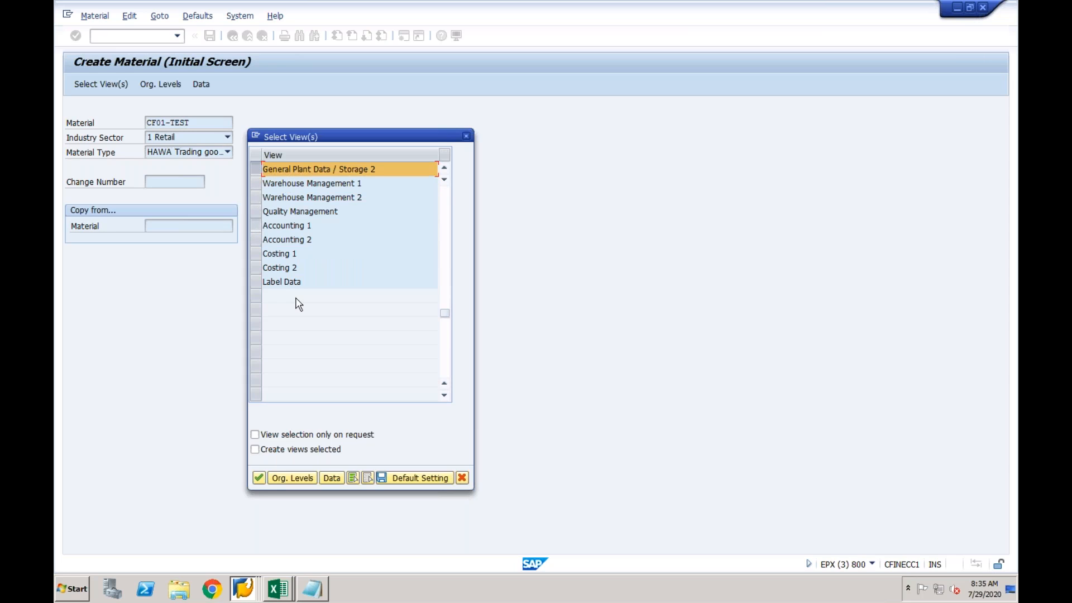
{"action": "left_click", "coordinate": [258, 478]}
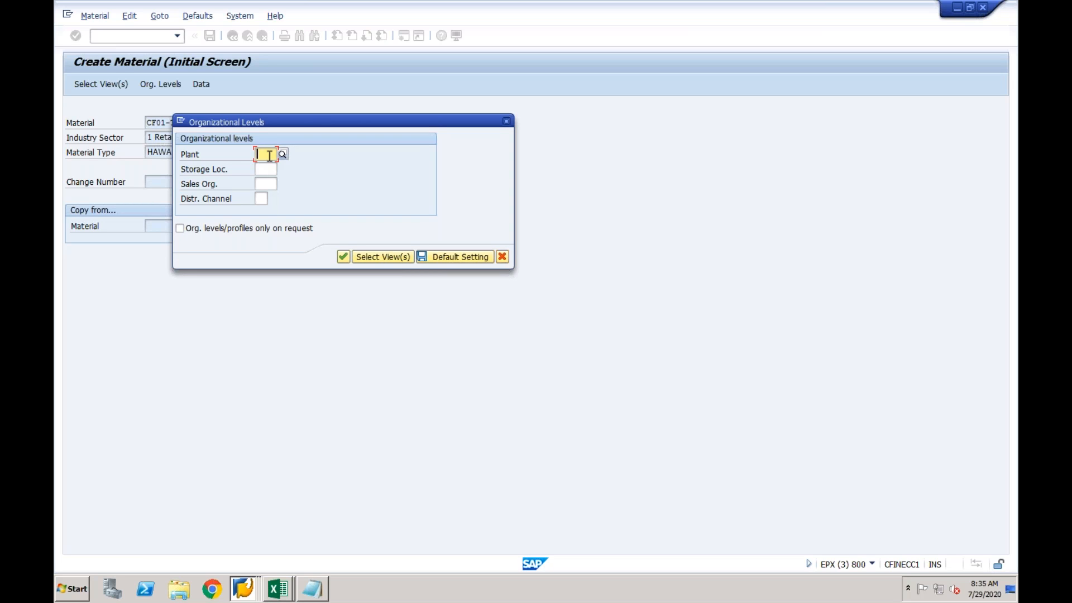
Step: Set plant NY, storage location NY01, sales organization CF01 and distribution channel CF, and confirm to open the material's data screens
{"action": "type", "text": "ny"}
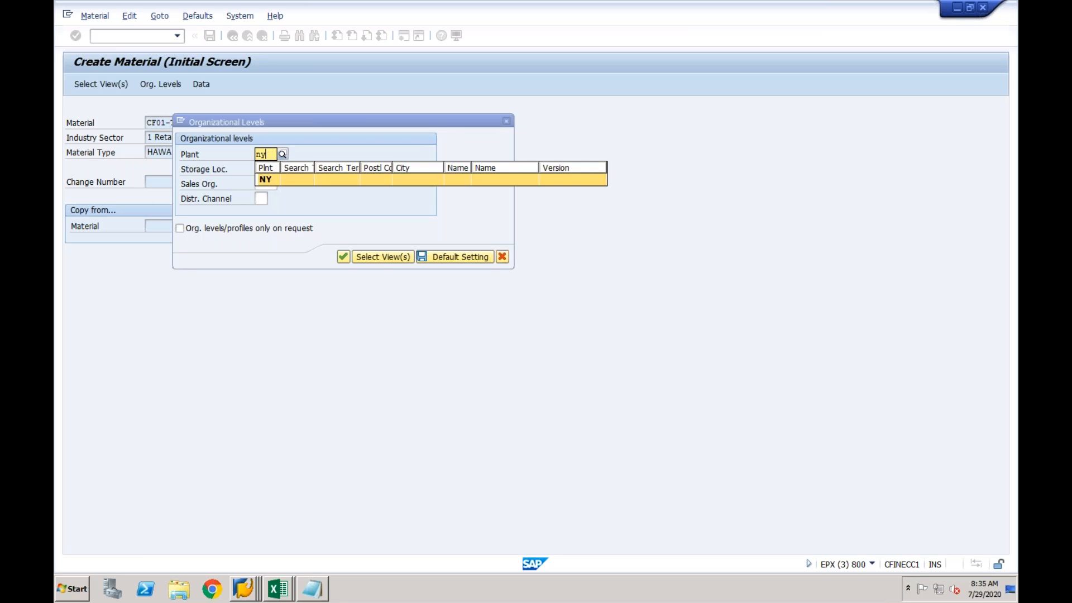
{"action": "left_click", "coordinate": [277, 168]}
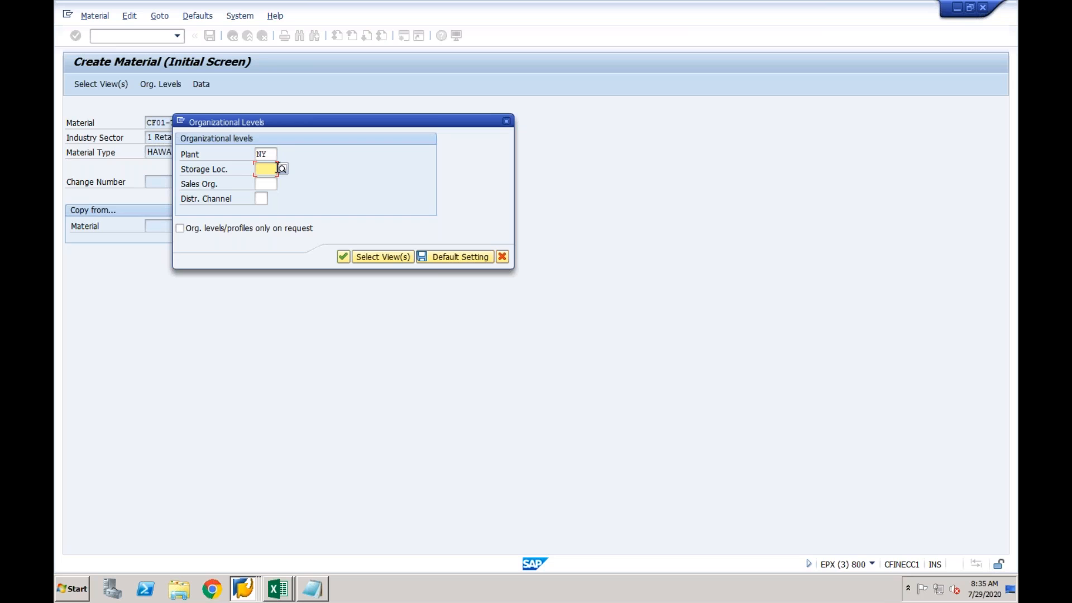
{"action": "type", "text": "ny01"}
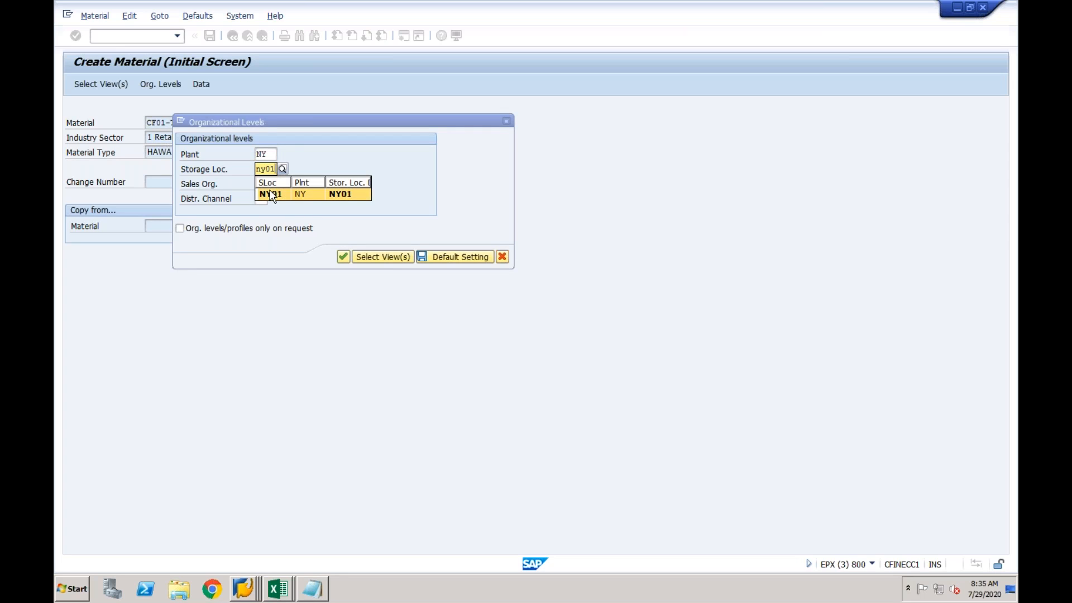
{"action": "left_click", "coordinate": [272, 195]}
{"action": "left_click", "coordinate": [276, 185]}
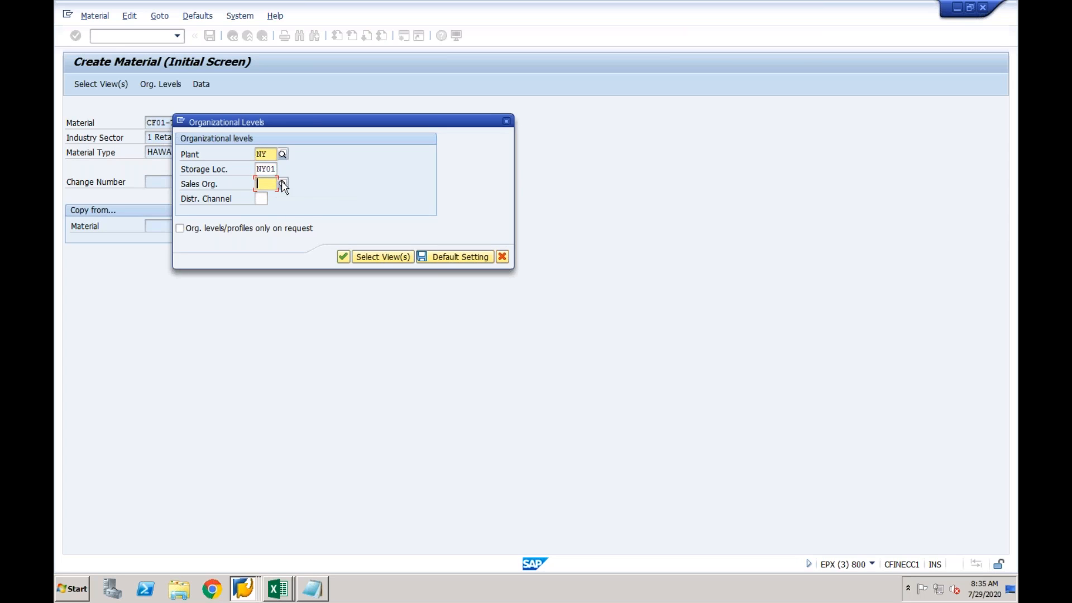
{"action": "type", "text": "cf01"}
{"action": "key", "text": "Tab"}
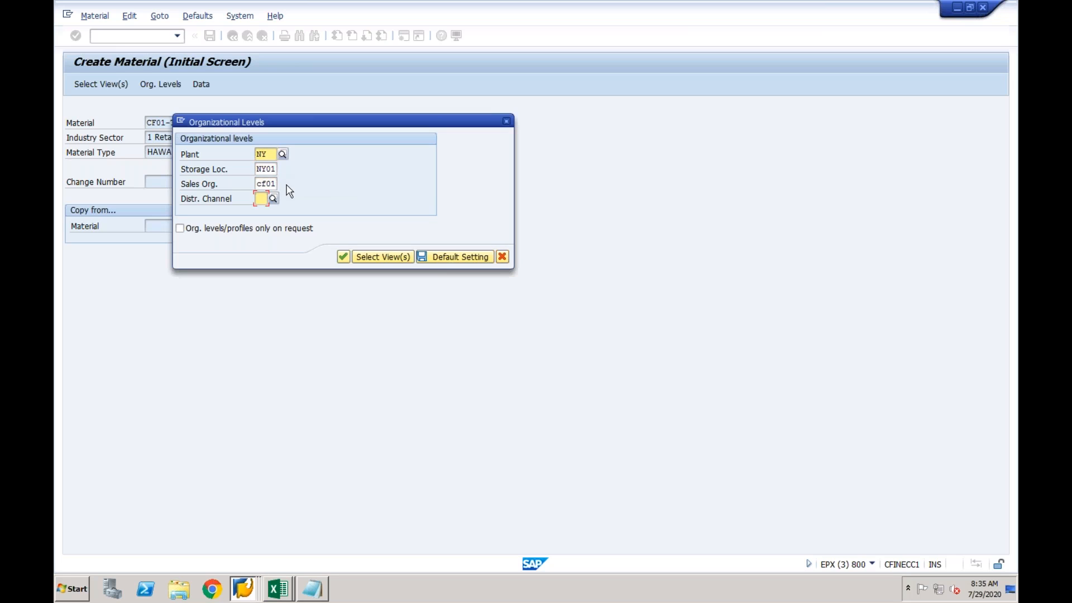
{"action": "type", "text": "cf"}
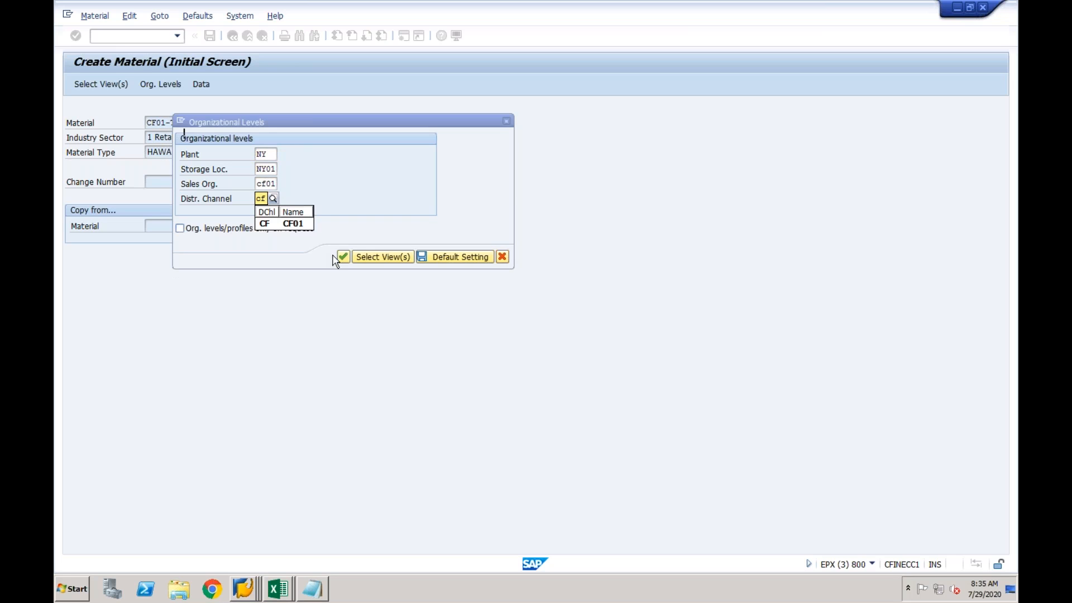
{"action": "key", "text": "Return"}
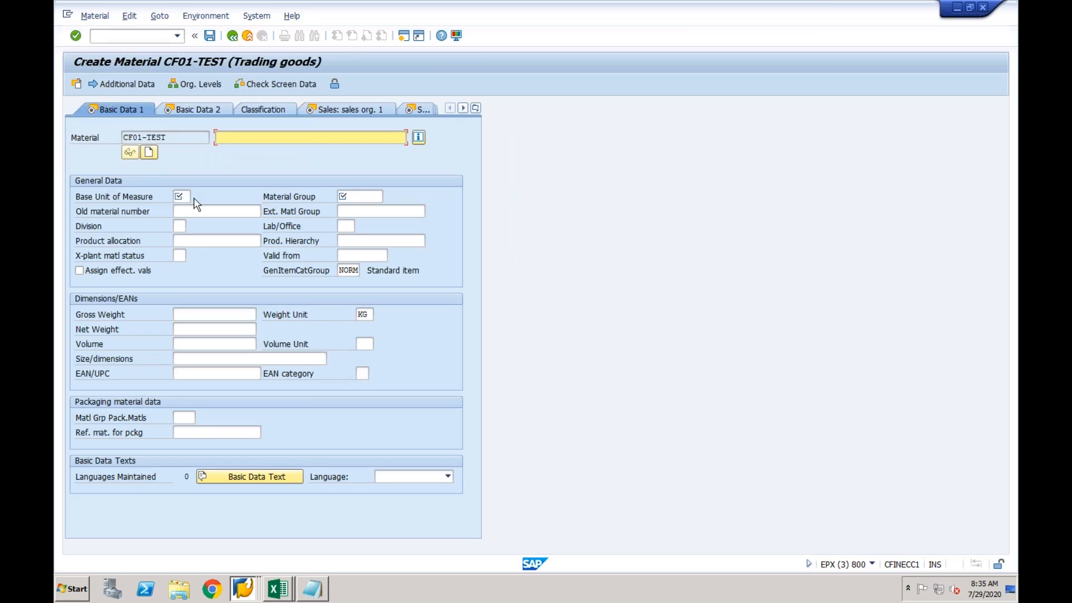
Step: Copy the material number CF01-TEST into the material's description
{"action": "left_click", "coordinate": [221, 138]}
{"action": "left_click_drag", "start_coordinate": [170, 139], "coordinate": [122, 138]}
{"action": "key", "text": "ctrl+c"}
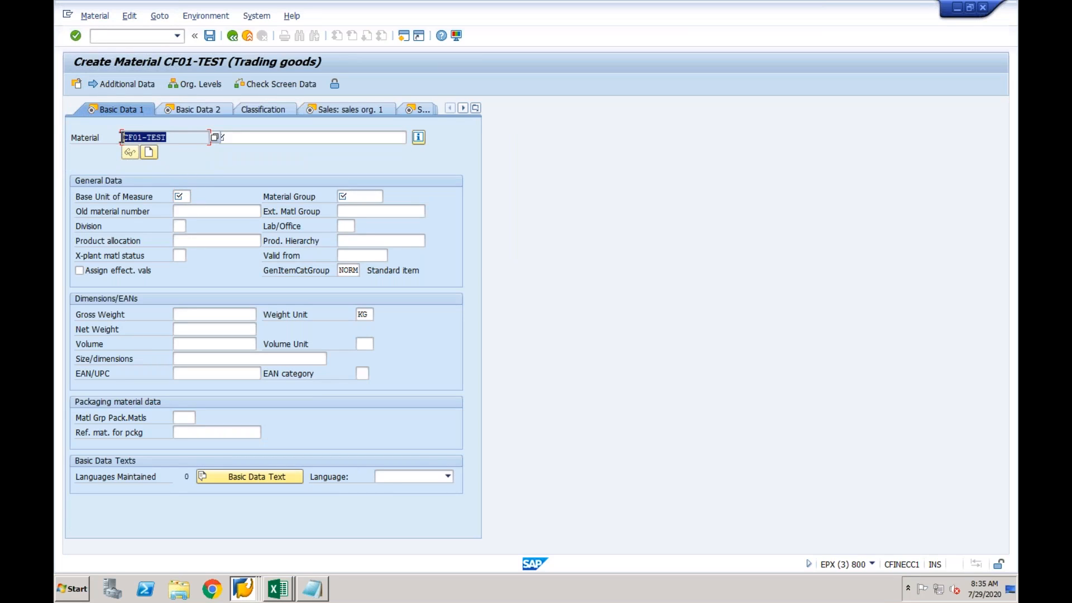
{"action": "left_click", "coordinate": [241, 136]}
{"action": "key", "text": "ctrl+v"}
Step: Set base unit of measure EA and material group 001, and proceed through the basic data to the Sales org. 1 data
{"action": "left_click", "coordinate": [182, 197]}
{"action": "type", "text": "ea"}
{"action": "left_click", "coordinate": [360, 196]}
{"action": "left_click", "coordinate": [388, 196]}
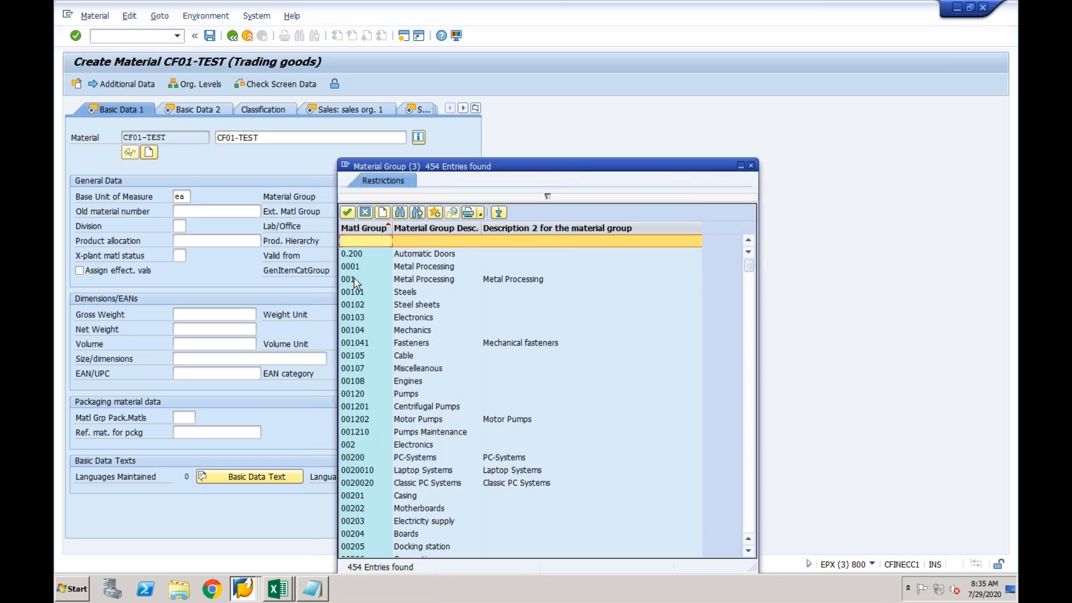
{"action": "double_click", "coordinate": [355, 280]}
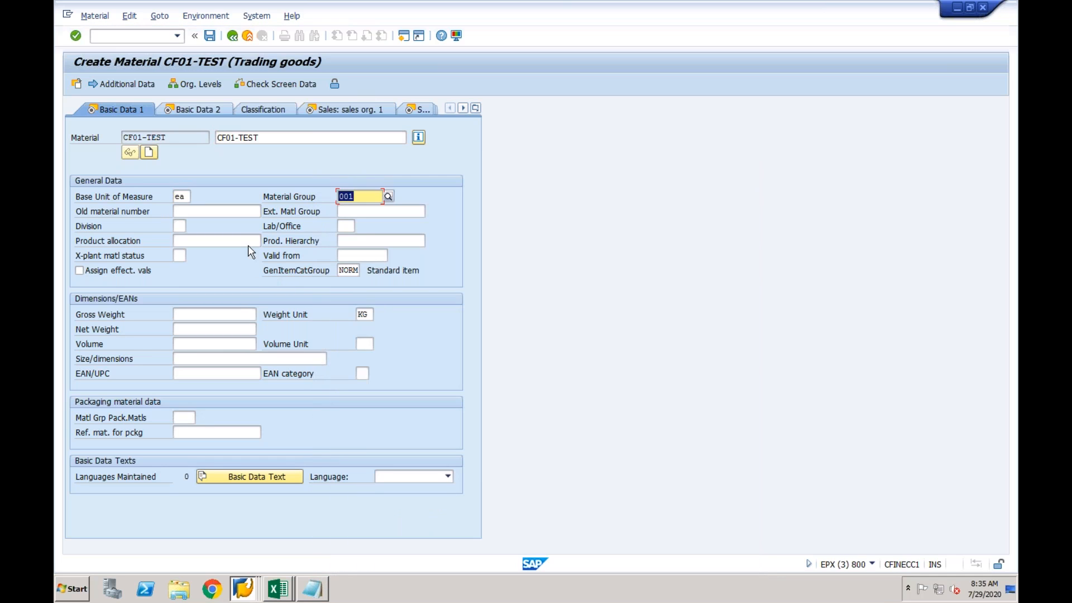
{"action": "key", "text": "Return"}
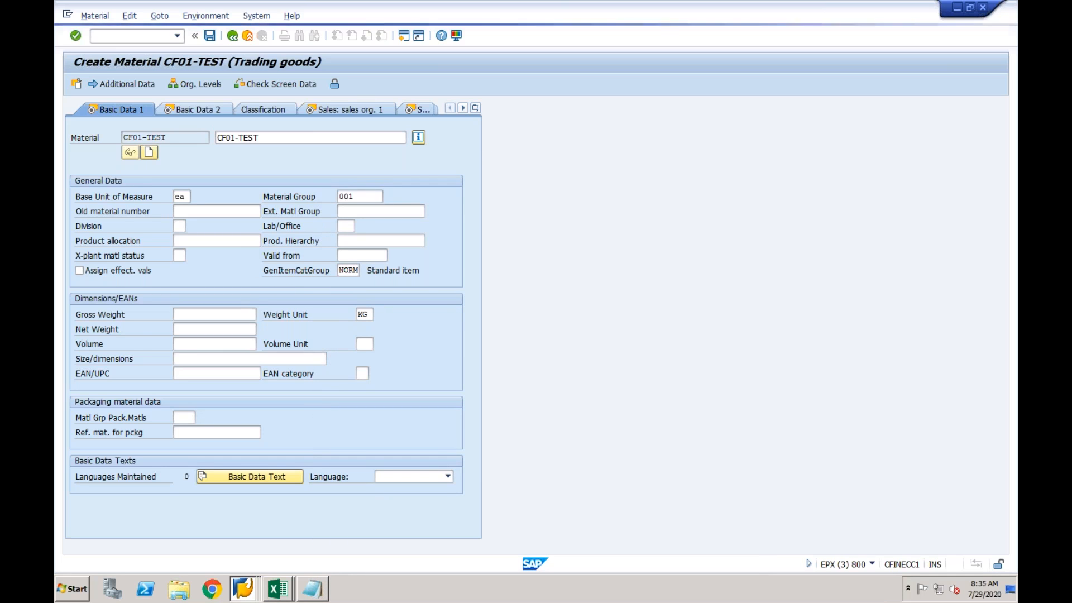
{"action": "key", "text": "Return"}
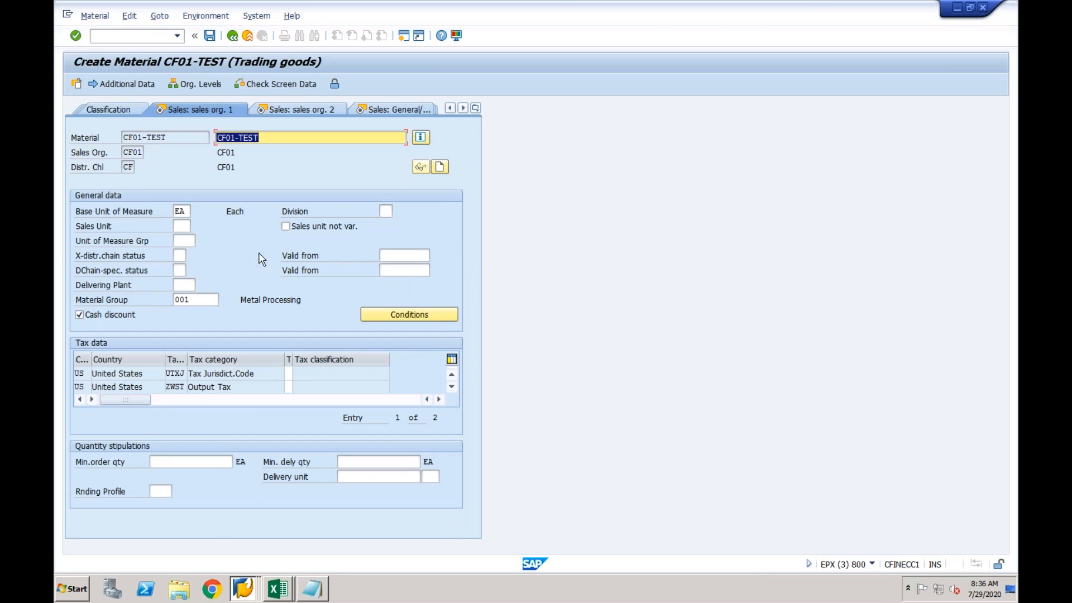
Step: Set tax classification 0 for both United States tax categories, and proceed past Sales org. 2 to the Sales: General/Plant data
{"action": "left_click", "coordinate": [288, 373]}
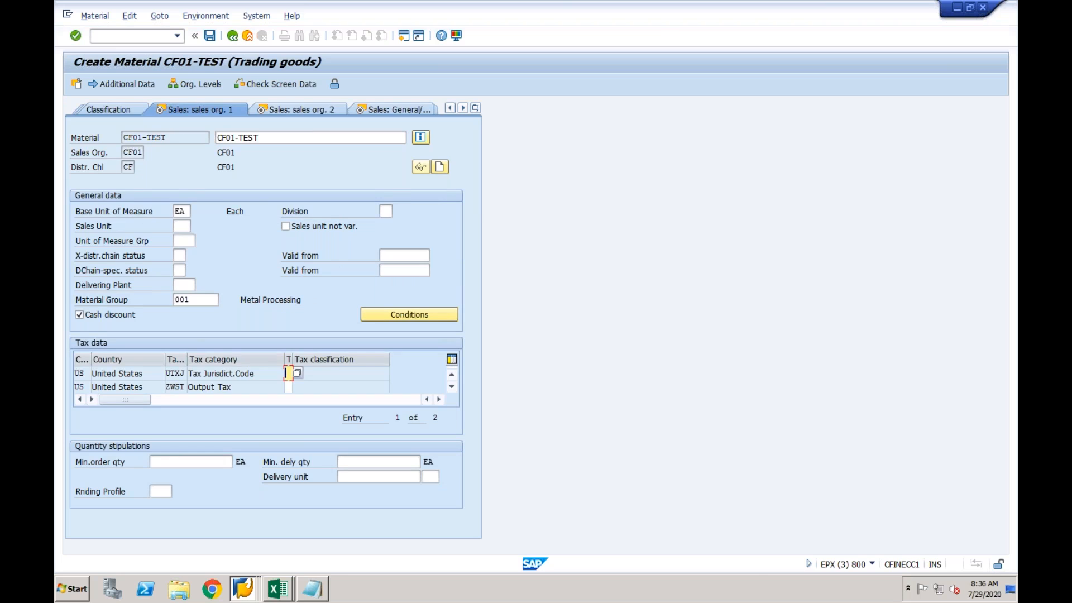
{"action": "type", "text": "0"}
{"action": "key", "text": "Tab"}
{"action": "type", "text": "0"}
{"action": "key", "text": "Return"}
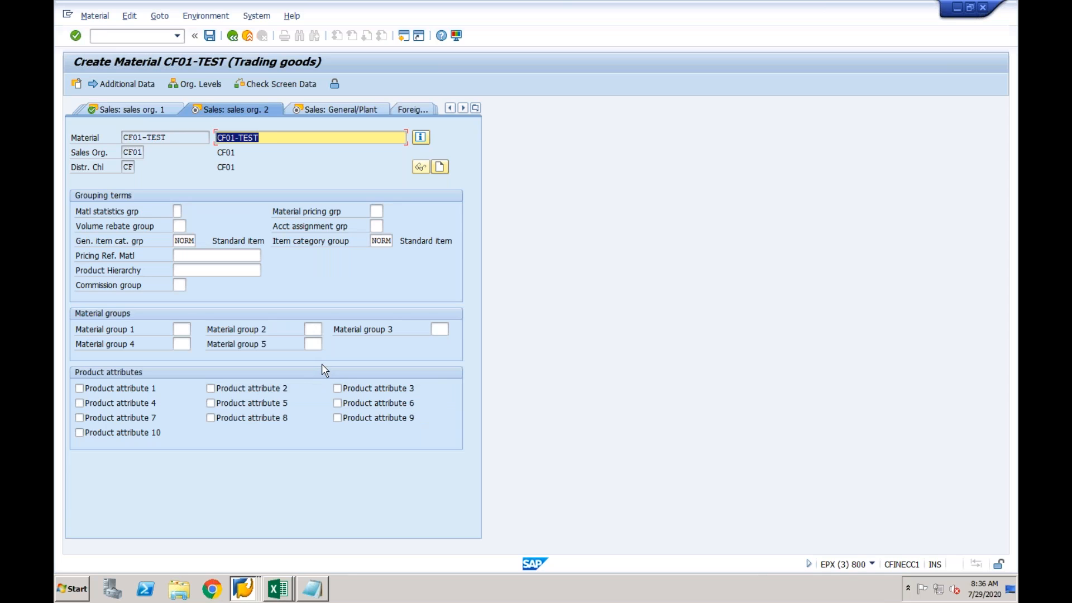
{"action": "key", "text": "Return"}
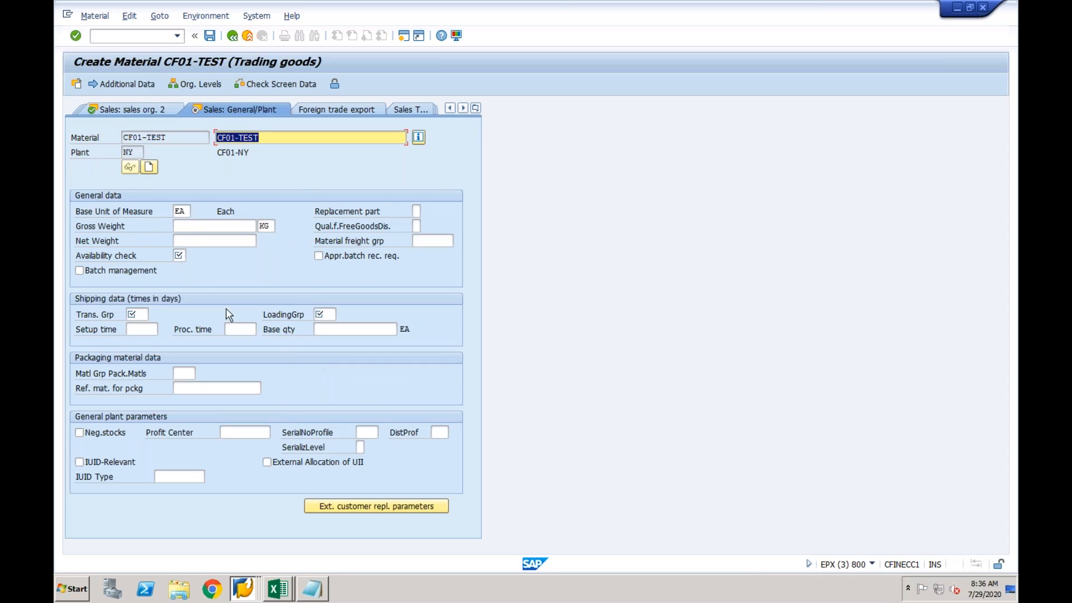
Step: Set availability check 01, transportation group 0001 and loading group 0001 for plant NY, and proceed to the purchasing data
{"action": "left_click", "coordinate": [187, 257]}
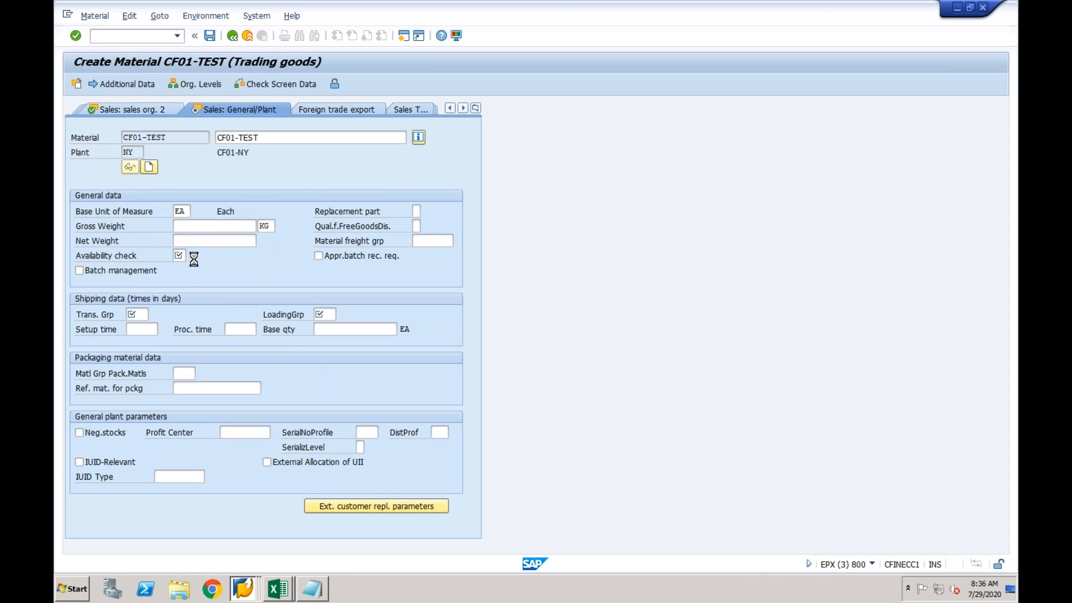
{"action": "double_click", "coordinate": [218, 294]}
{"action": "left_click", "coordinate": [142, 315]}
{"action": "left_click", "coordinate": [153, 316]}
{"action": "double_click", "coordinate": [151, 300]}
{"action": "left_click", "coordinate": [327, 314]}
{"action": "left_click", "coordinate": [341, 314]}
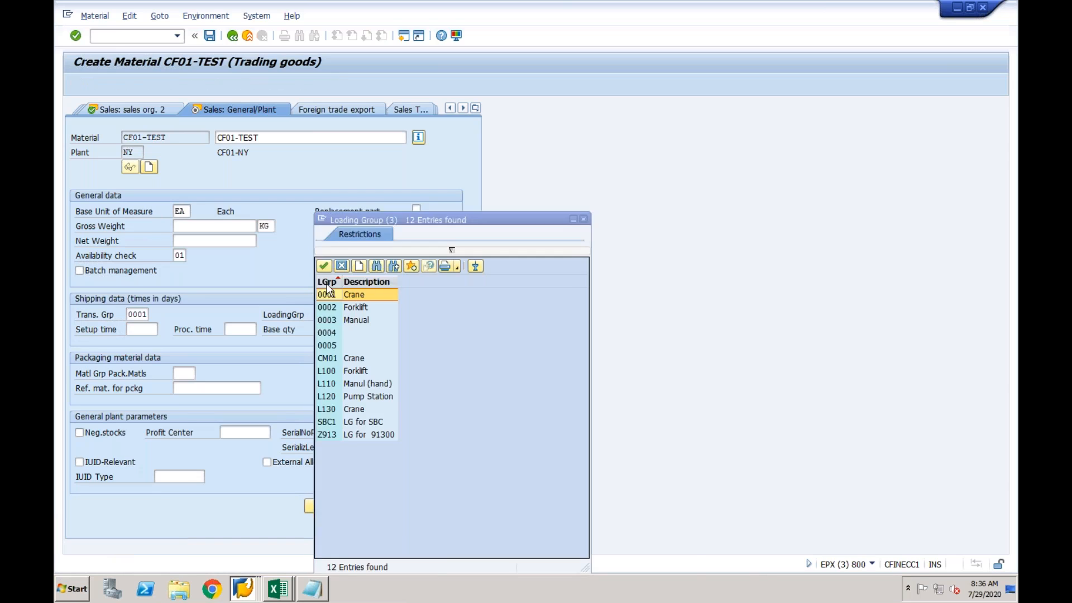
{"action": "double_click", "coordinate": [324, 293]}
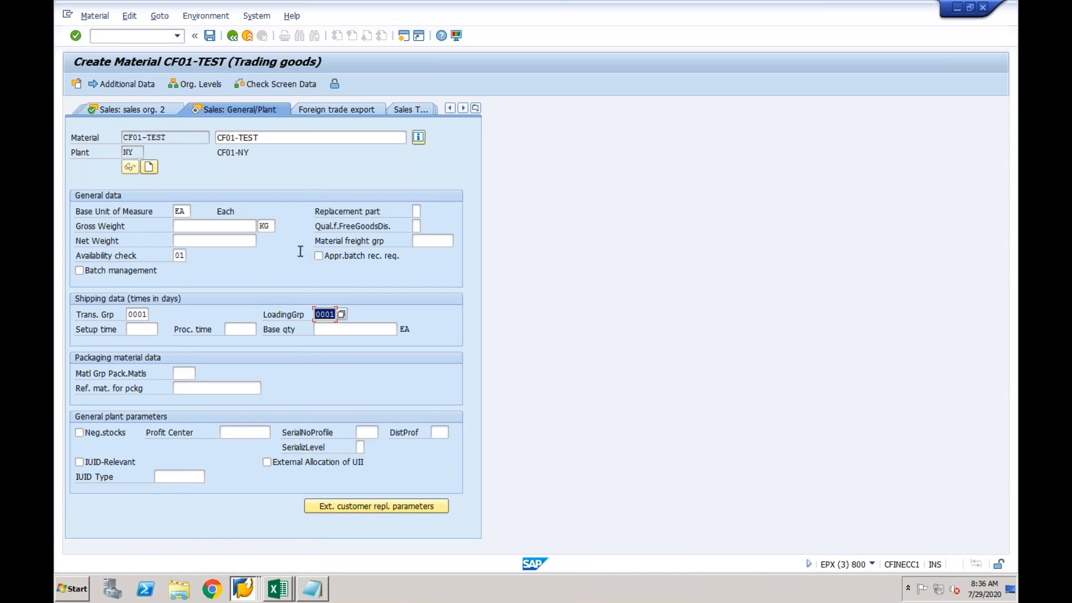
{"action": "key", "text": "Return"}
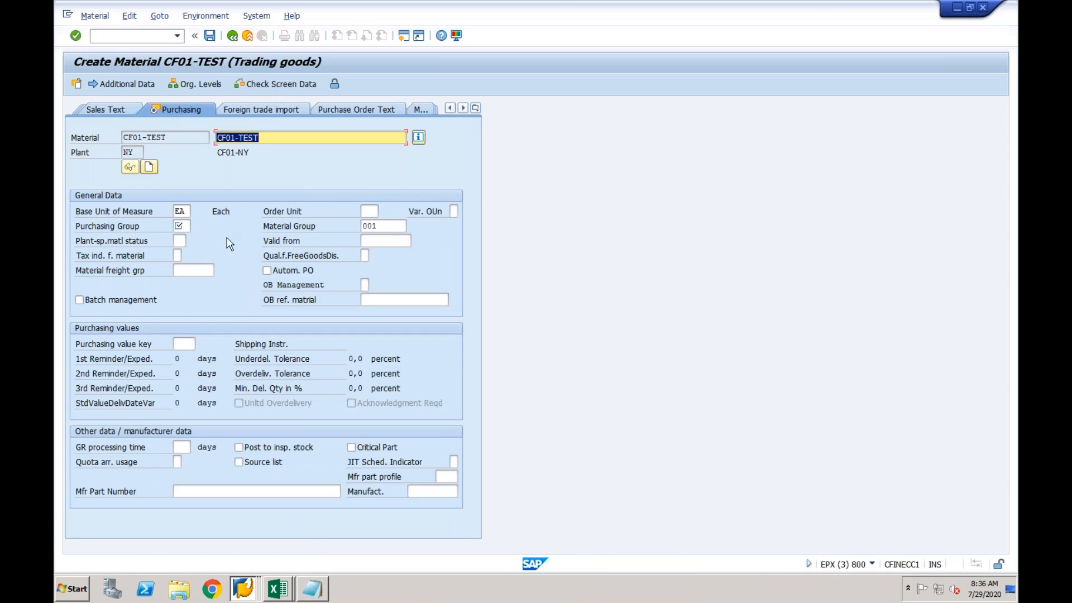
Step: Fill in the purchasing group, and proceed past the first plant storage view to Plant data / stor. 2
{"action": "left_click", "coordinate": [187, 226]}
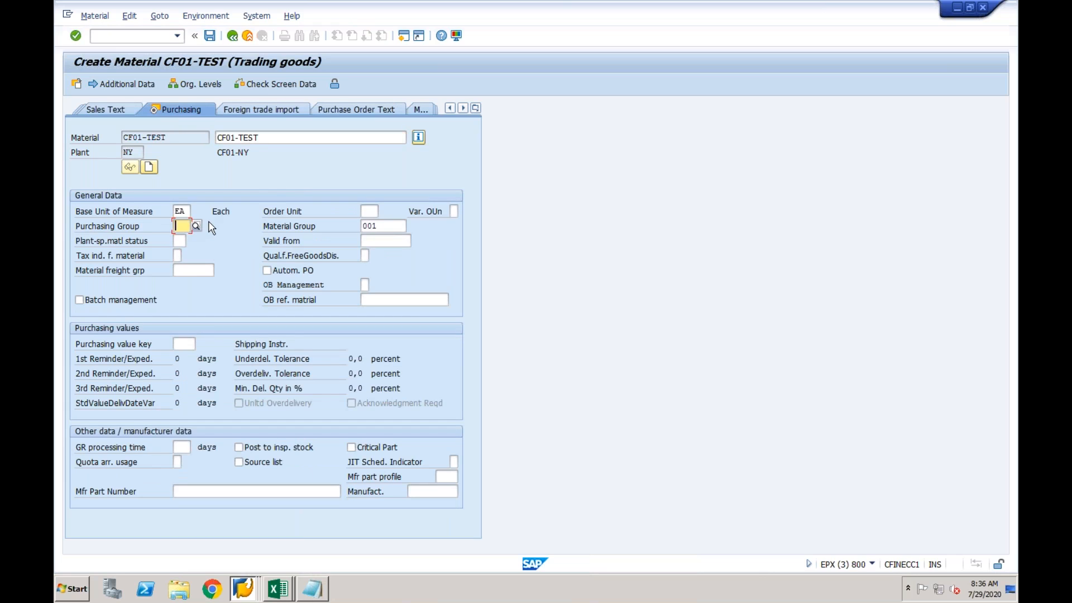
{"action": "key", "text": "Return"}
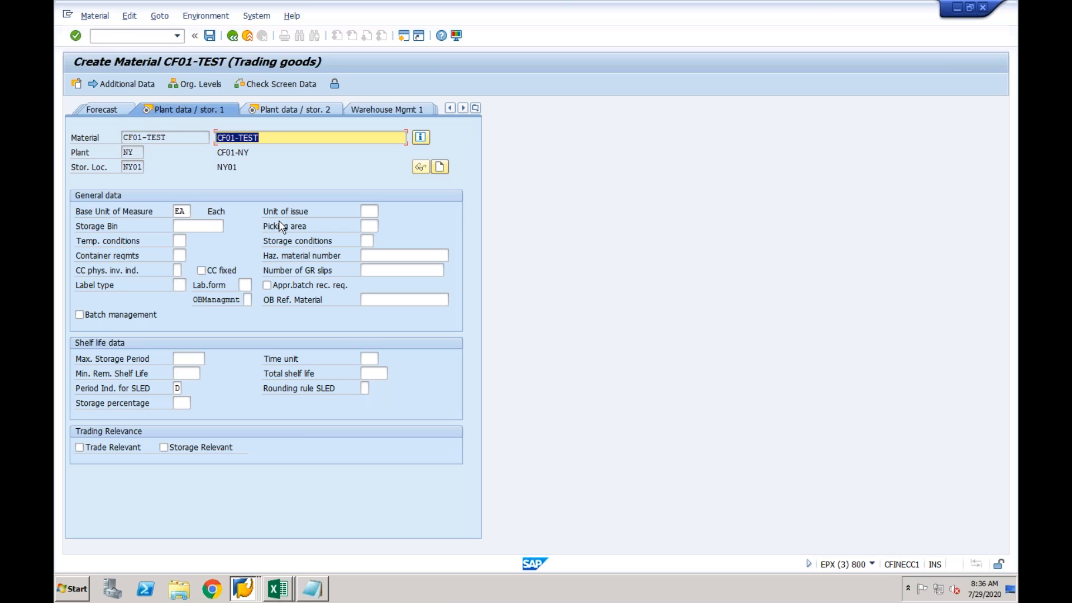
{"action": "key", "text": "Return"}
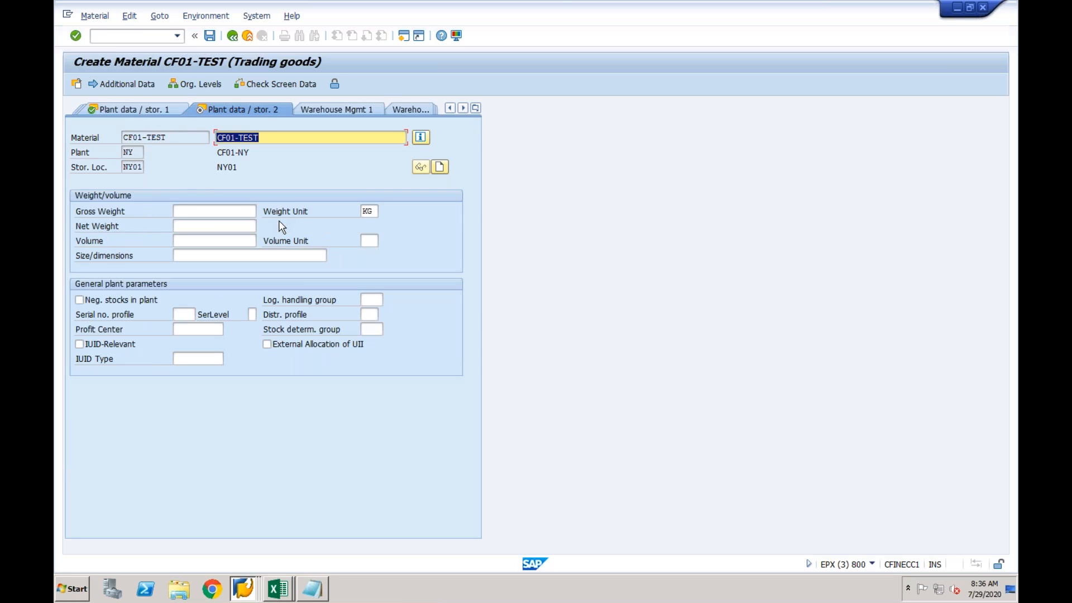
Step: Set the gross weight and net weight to 1 KG, and proceed to the Accounting 1 data
{"action": "left_click", "coordinate": [207, 213]}
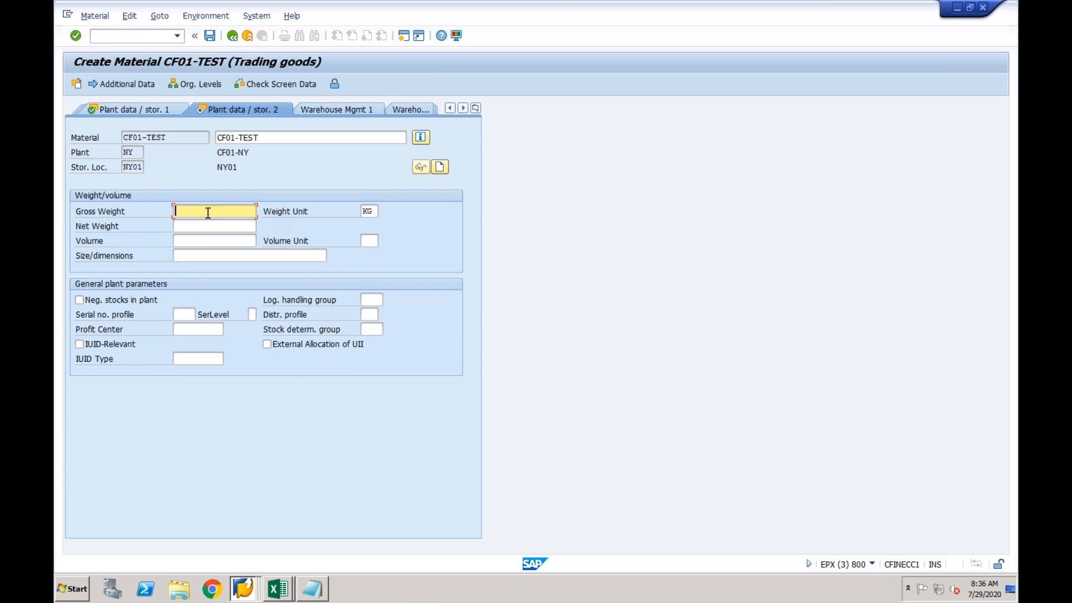
{"action": "type", "text": "1"}
{"action": "left_click", "coordinate": [205, 224]}
{"action": "type", "text": "1"}
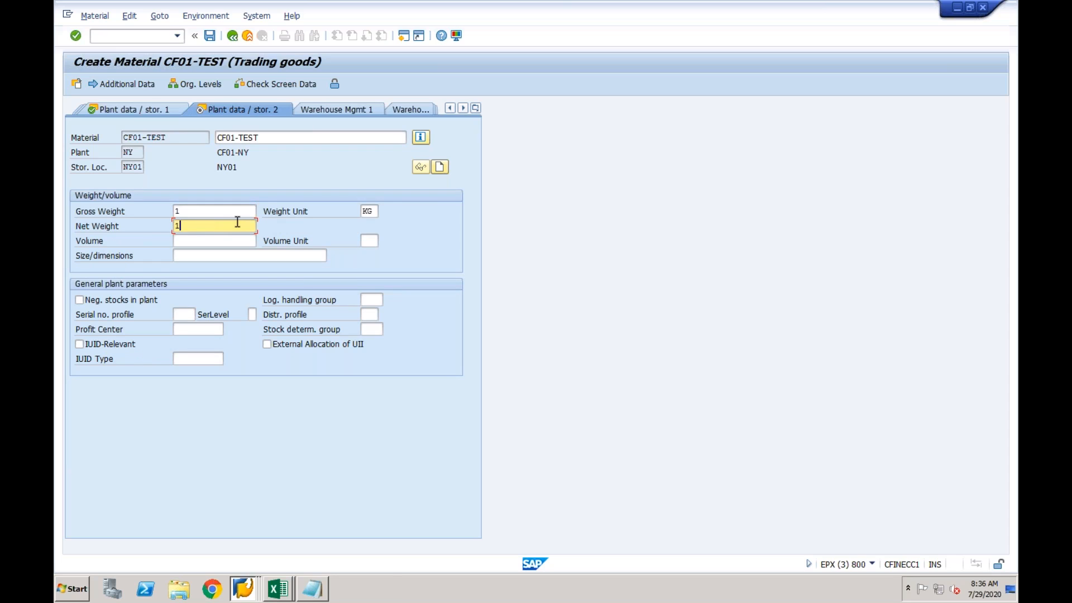
{"action": "key", "text": "Return"}
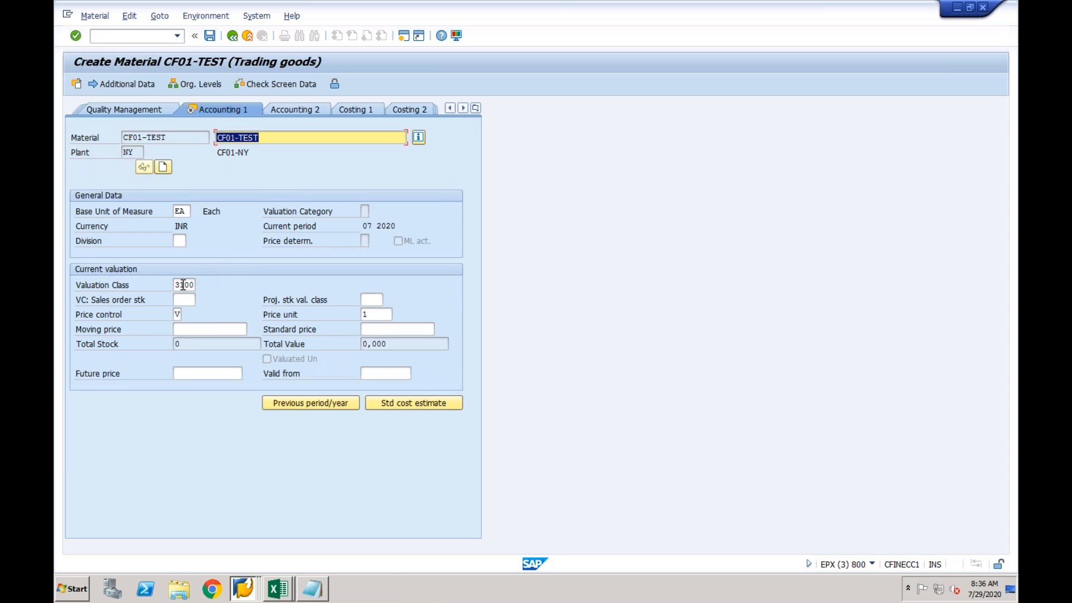
Step: Set price control V for valuation class 3100, and save material CF01-TEST
{"action": "left_click", "coordinate": [183, 285]}
{"action": "left_click", "coordinate": [178, 315]}
{"action": "type", "text": "V"}
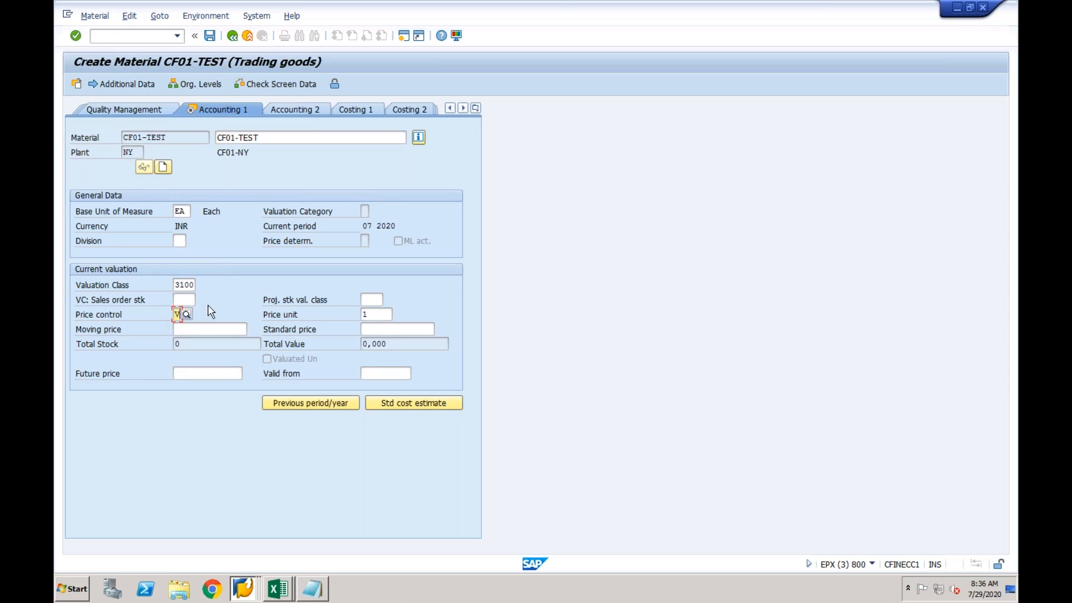
{"action": "left_click", "coordinate": [212, 36]}
{"action": "key", "text": "Return"}
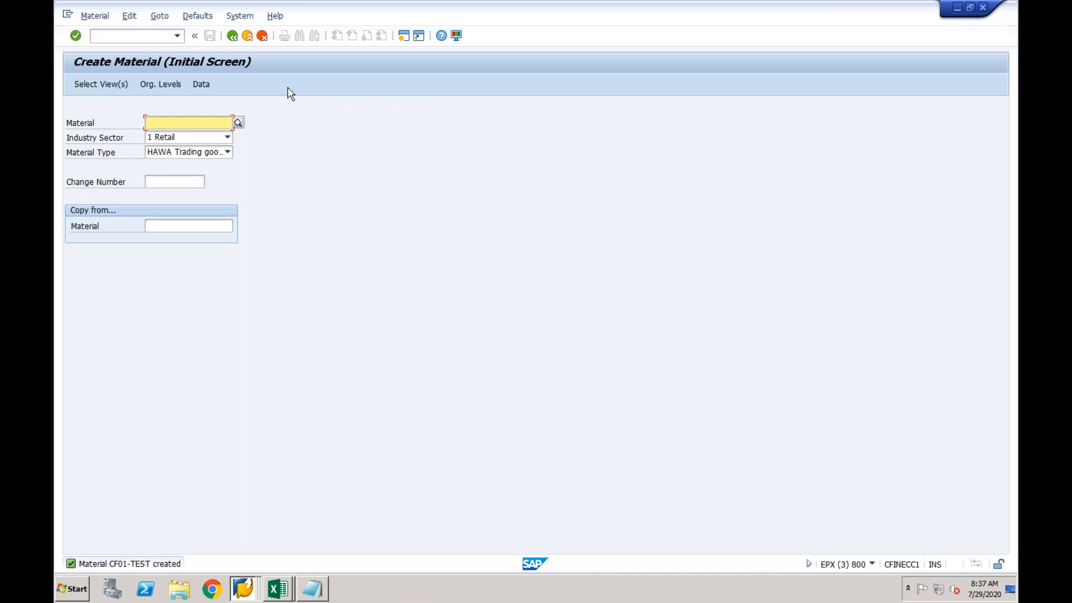
Step: Start transaction me21n and select the standard purchase order's vendor by searching within company code CF01
{"action": "left_click", "coordinate": [152, 37]}
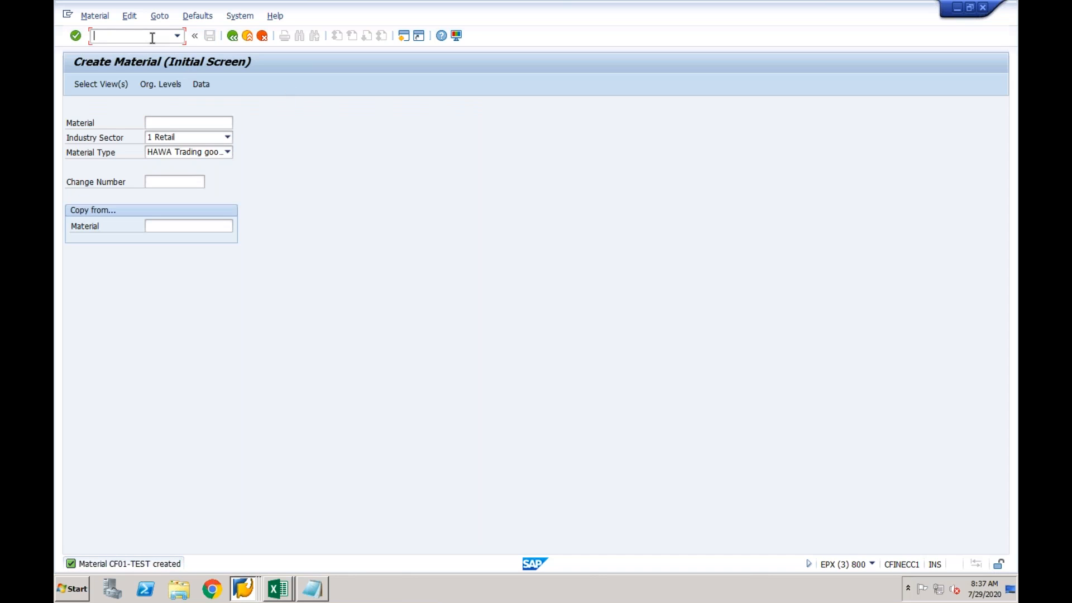
{"action": "type", "text": "/nme21n"}
{"action": "key", "text": "Return"}
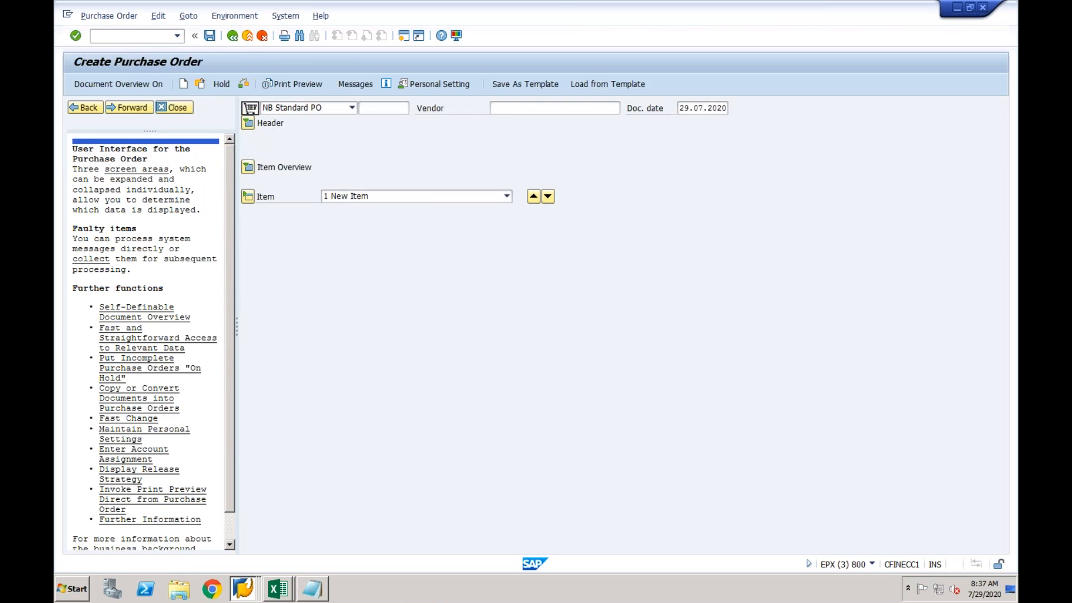
{"action": "left_click", "coordinate": [527, 106]}
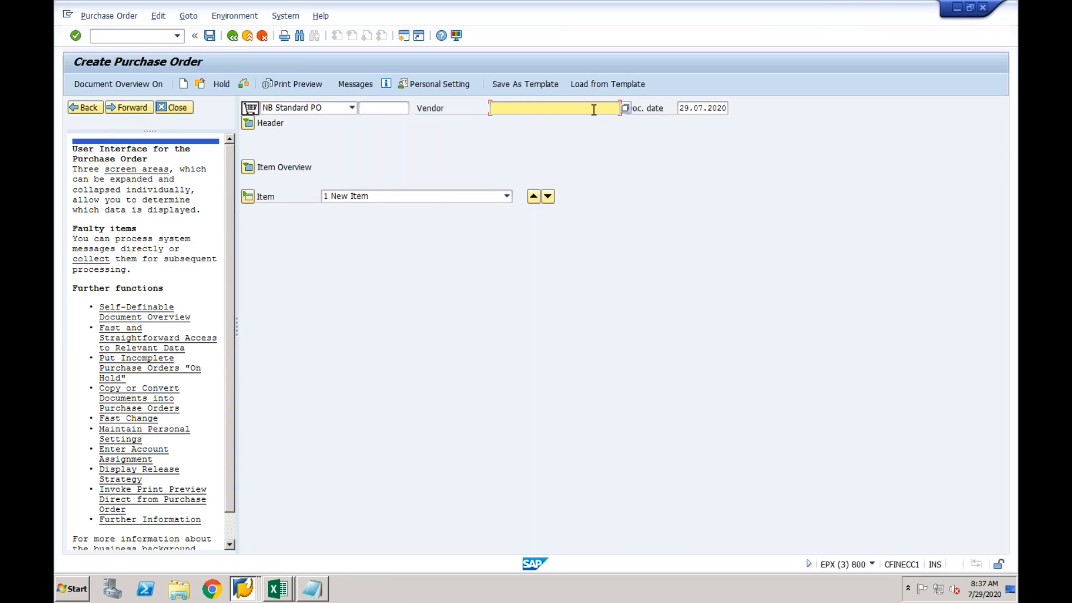
{"action": "left_click", "coordinate": [626, 108]}
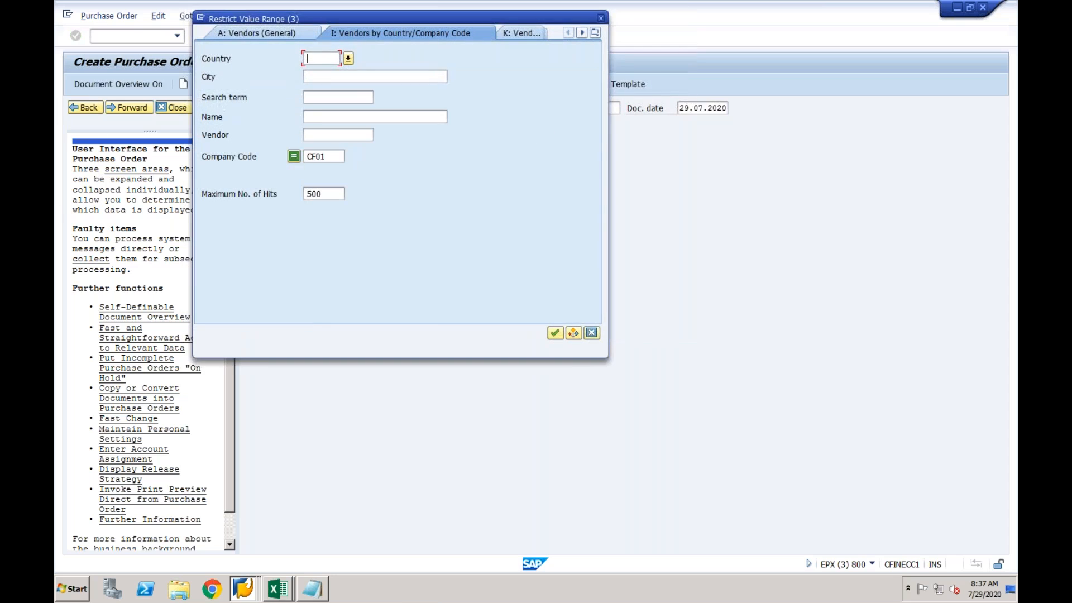
{"action": "left_click", "coordinate": [555, 334]}
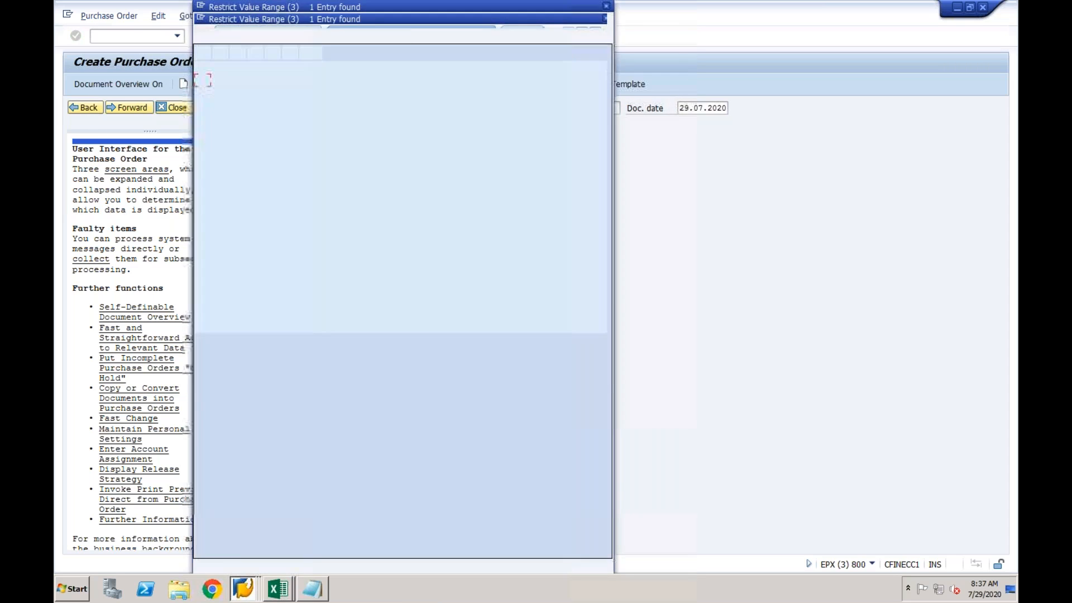
{"action": "double_click", "coordinate": [255, 81]}
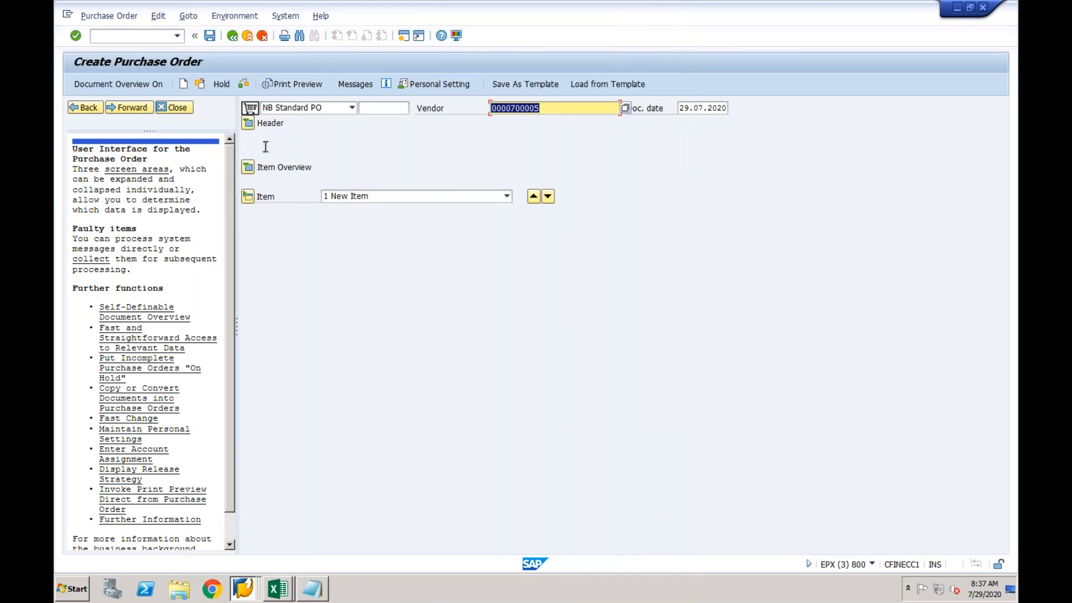
Step: Expand the item overview and add an item for material CF01-TEST with a PO quantity of 100
{"action": "left_click", "coordinate": [249, 167]}
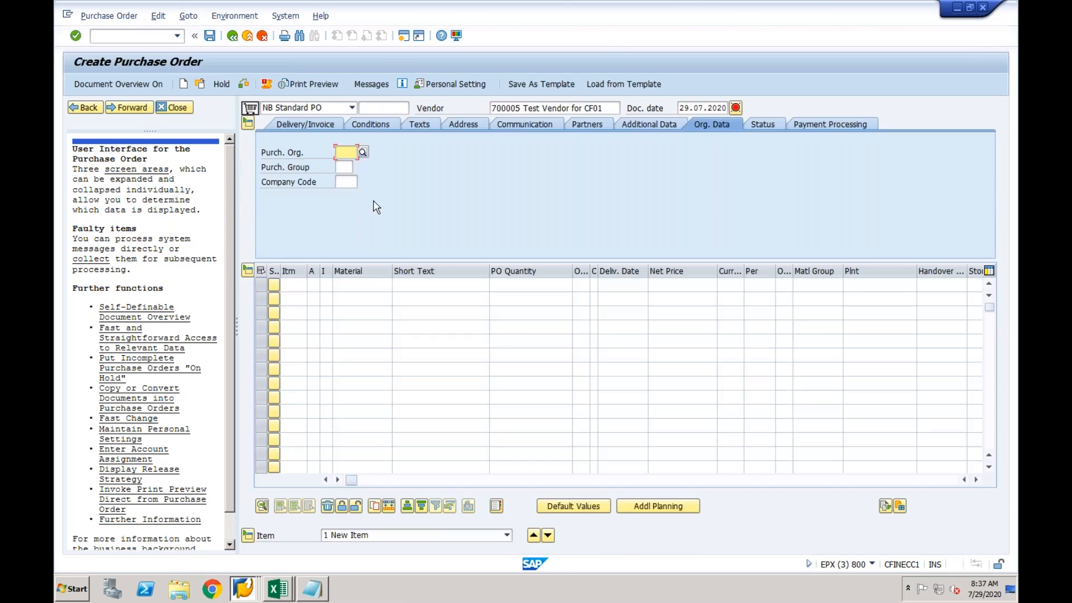
{"action": "left_click", "coordinate": [369, 286]}
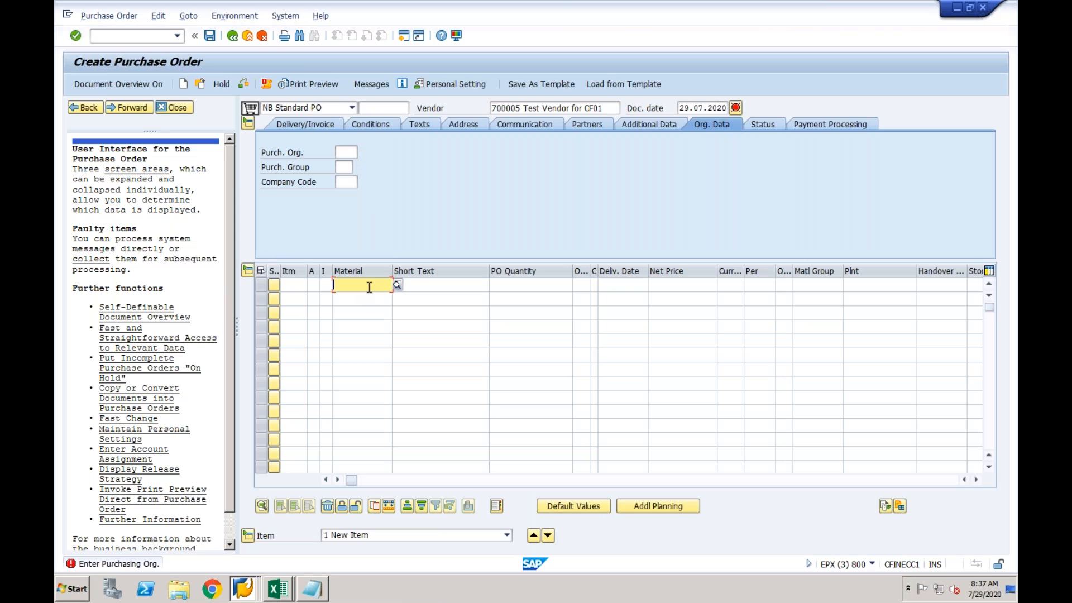
{"action": "type", "text": "CF01"}
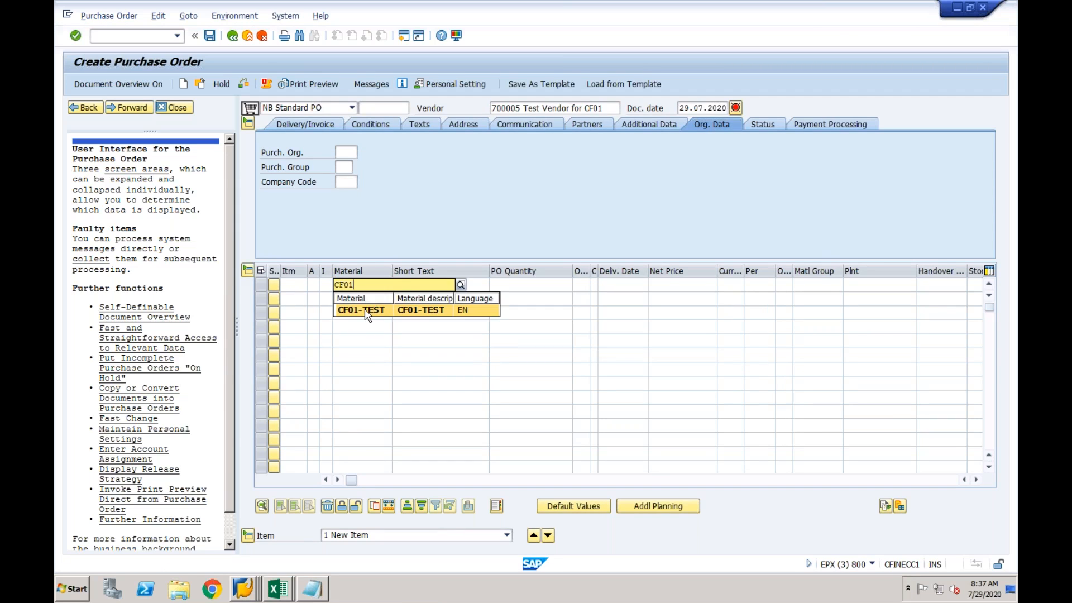
{"action": "left_click", "coordinate": [369, 310]}
{"action": "left_click", "coordinate": [525, 291]}
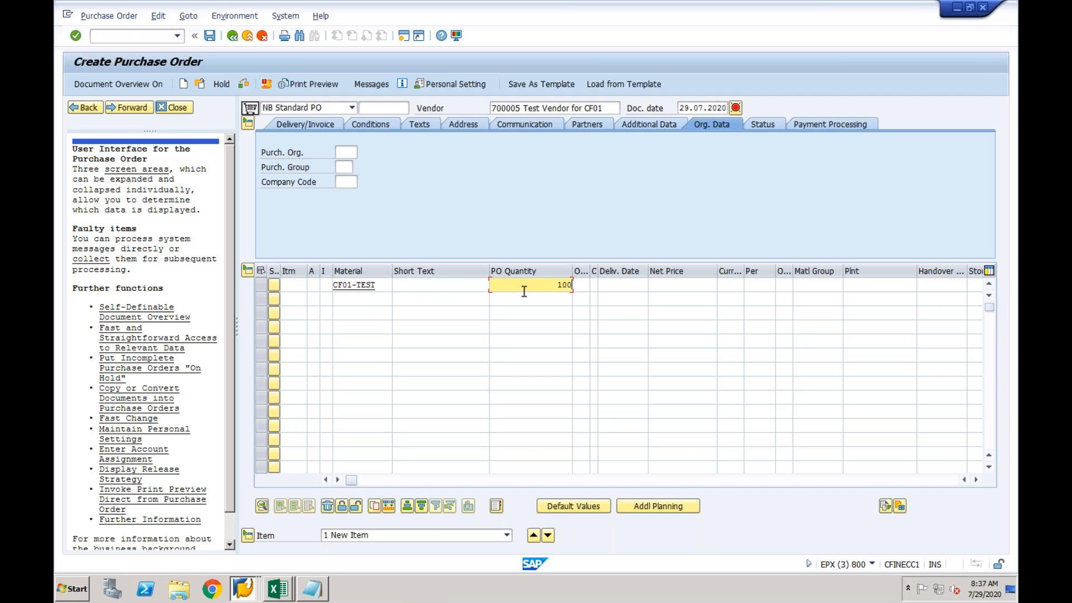
Step: Enter the order's organizational data: purchasing organization CF01, purchasing group 001 and company code CF01
{"action": "left_click", "coordinate": [347, 152]}
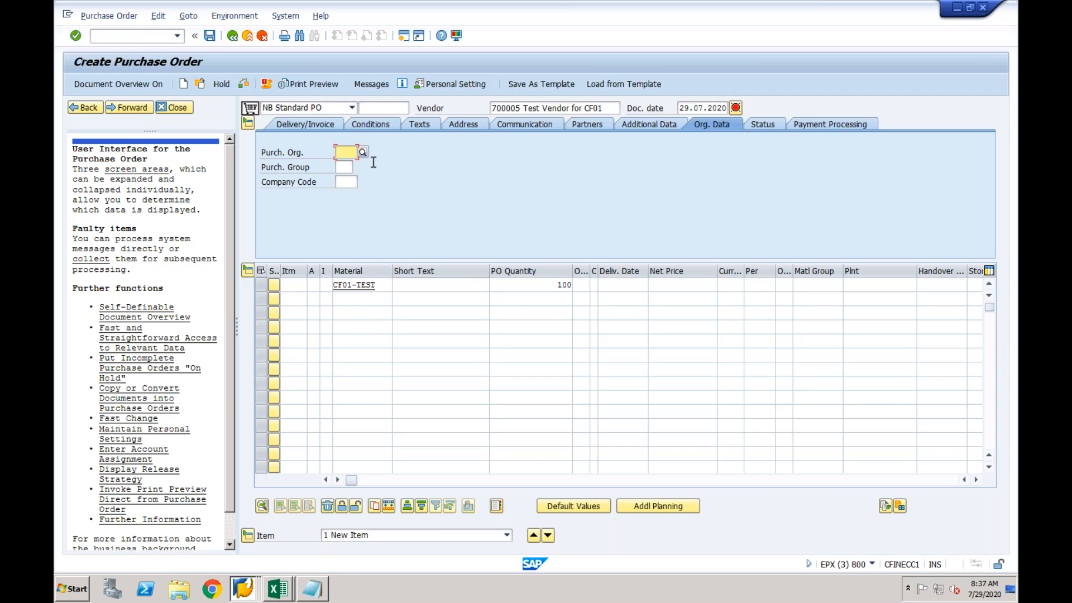
{"action": "type", "text": "cf01"}
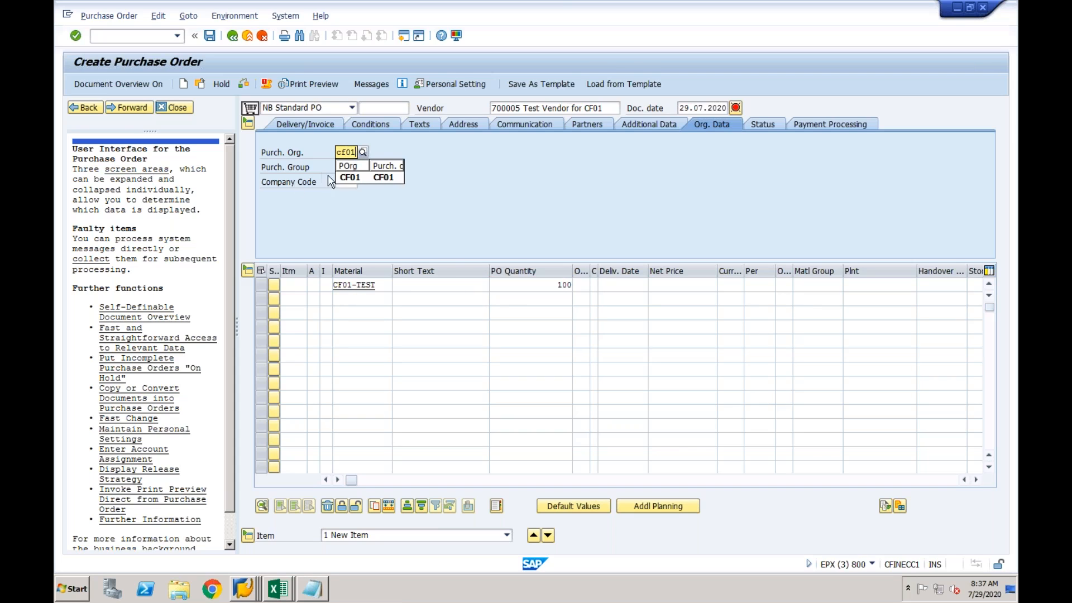
{"action": "left_click", "coordinate": [350, 177]}
{"action": "left_click", "coordinate": [347, 168]}
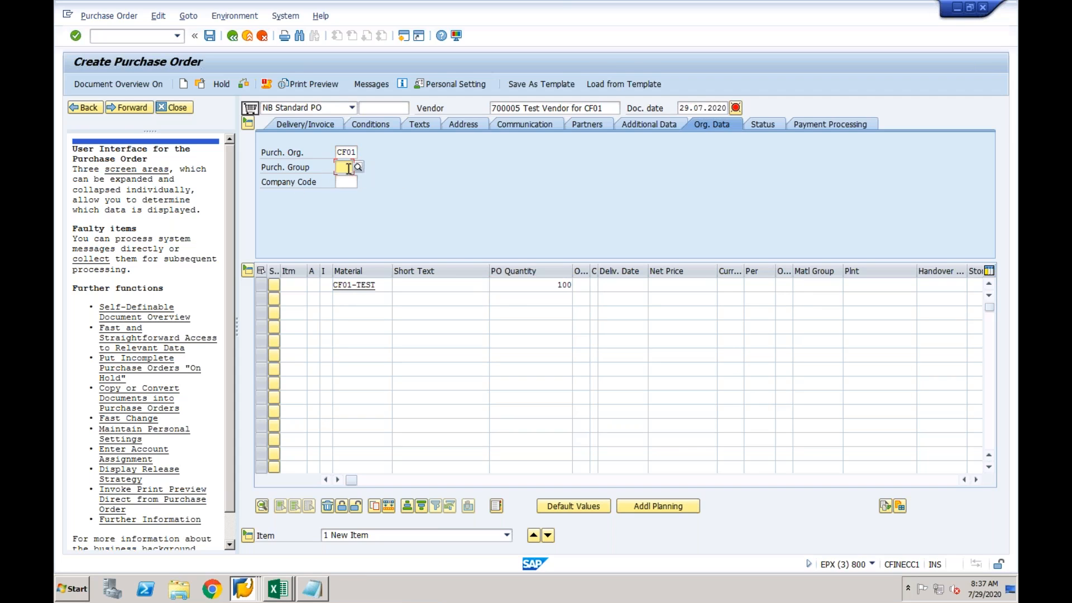
{"action": "type", "text": "001"}
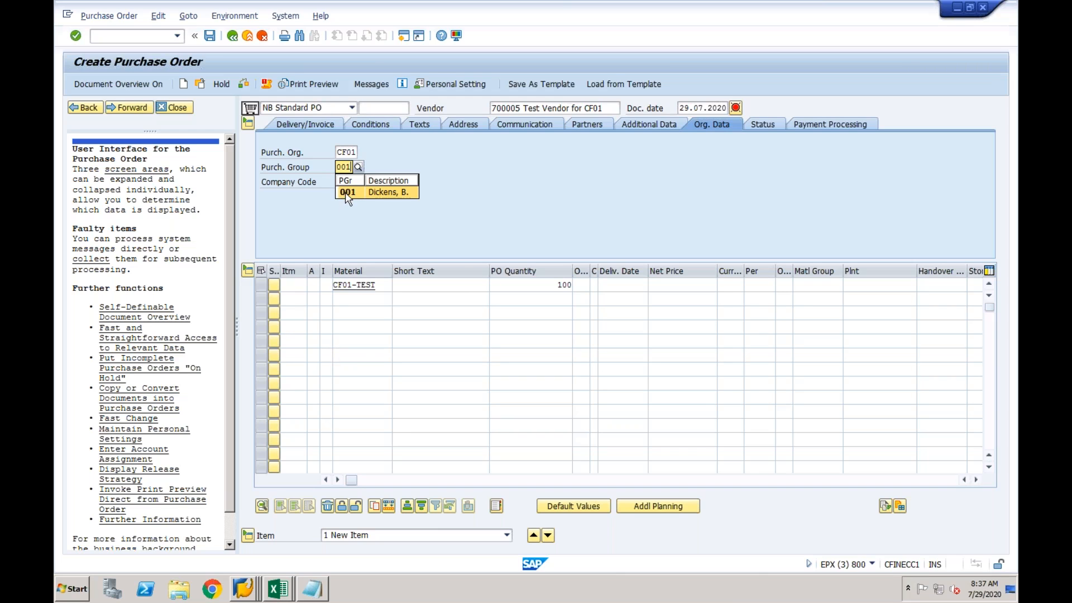
{"action": "left_click", "coordinate": [345, 192]}
{"action": "left_click", "coordinate": [347, 184]}
{"action": "type", "text": "cf"}
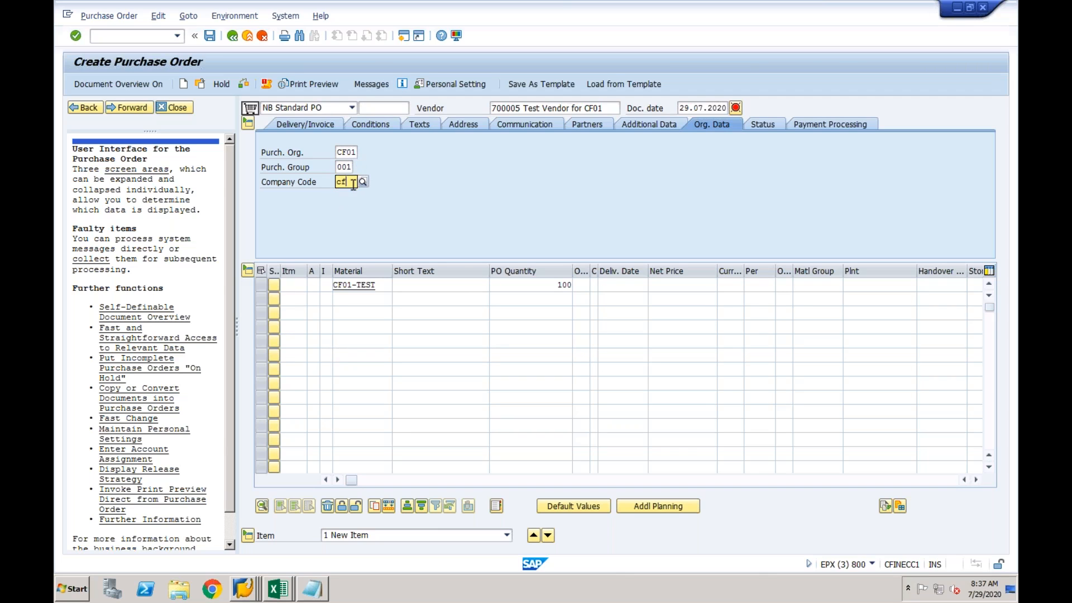
{"action": "key", "text": "Return"}
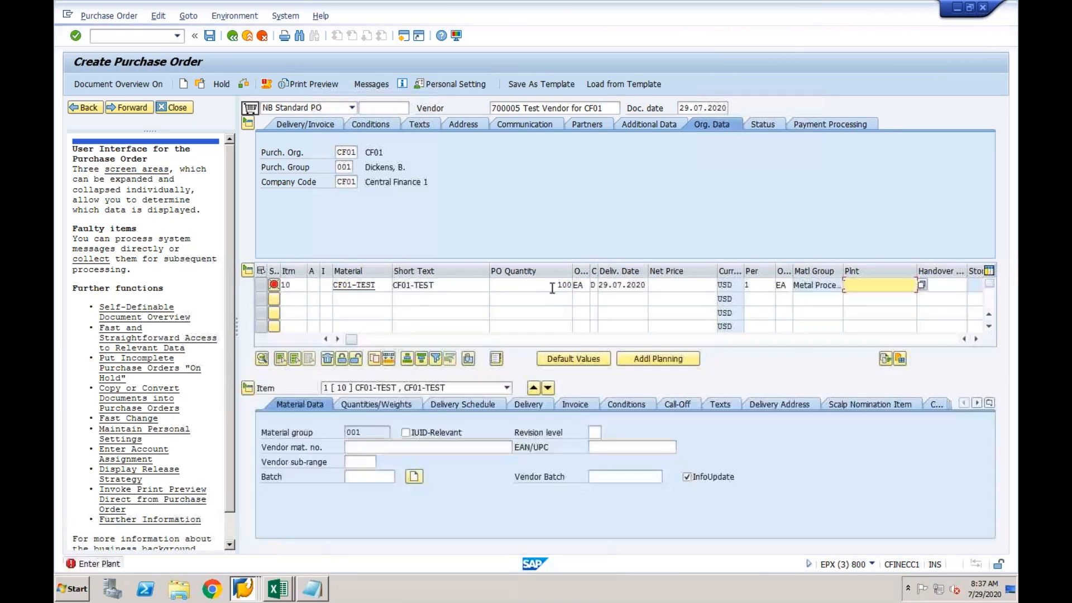
Step: Set plant NY and a net price of 1000 for the CF01-TEST item
{"action": "left_click", "coordinate": [557, 287]}
{"action": "left_click", "coordinate": [864, 288]}
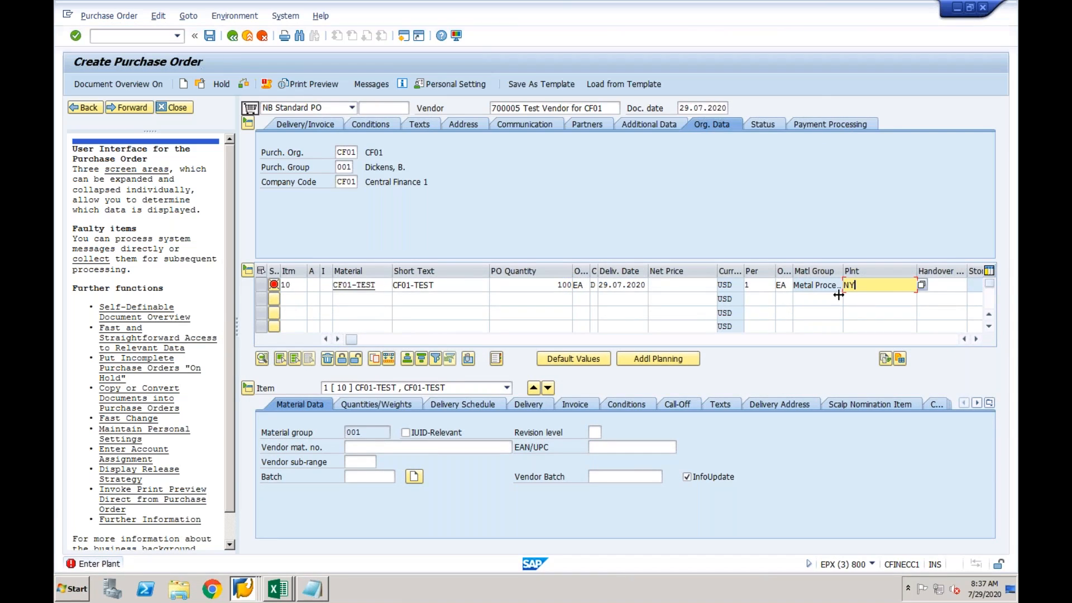
{"action": "left_click", "coordinate": [688, 288]}
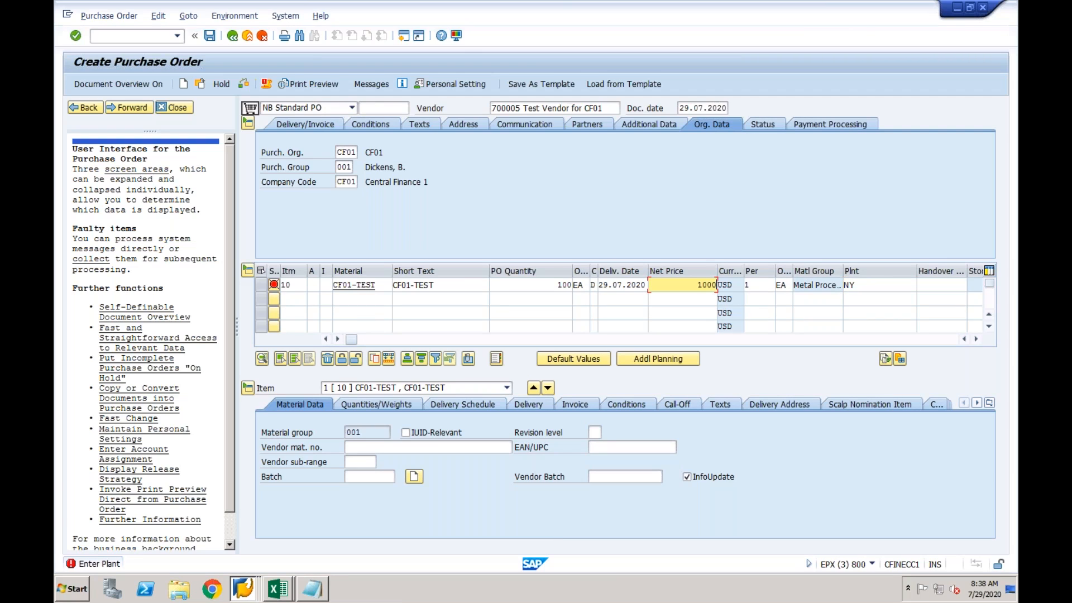
{"action": "key", "text": "Return"}
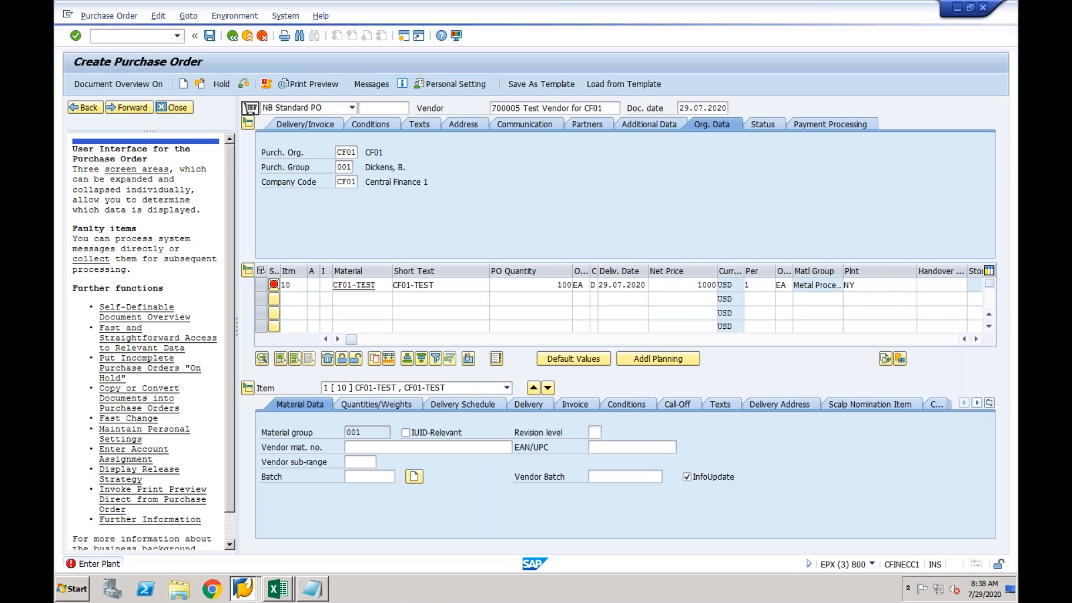
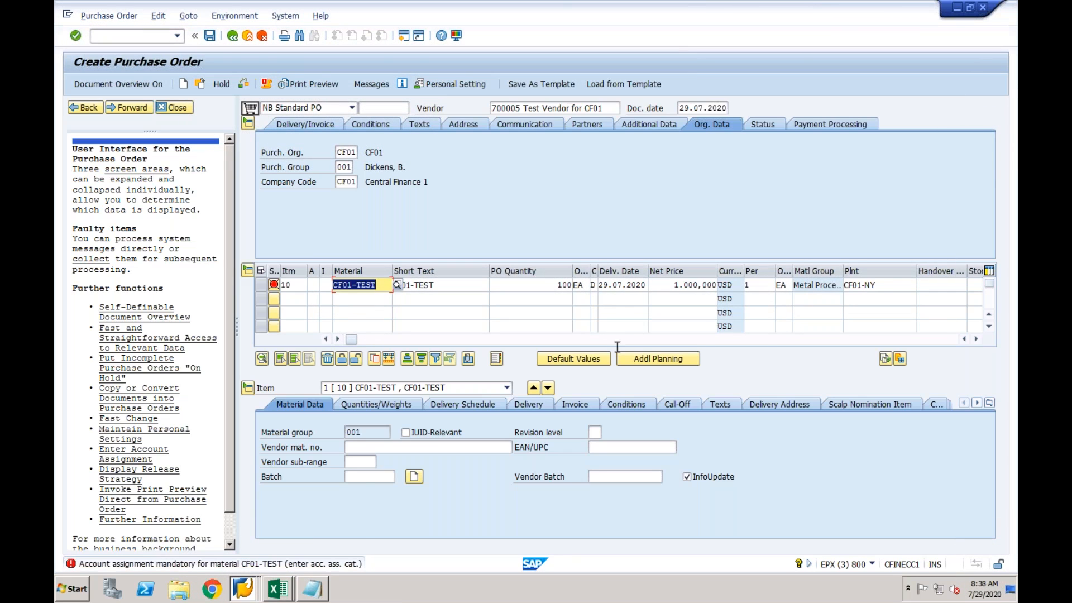
Step: Read the long text of the account assignment error for material CF01-TEST and return to the purchase order
{"action": "left_click", "coordinate": [288, 565]}
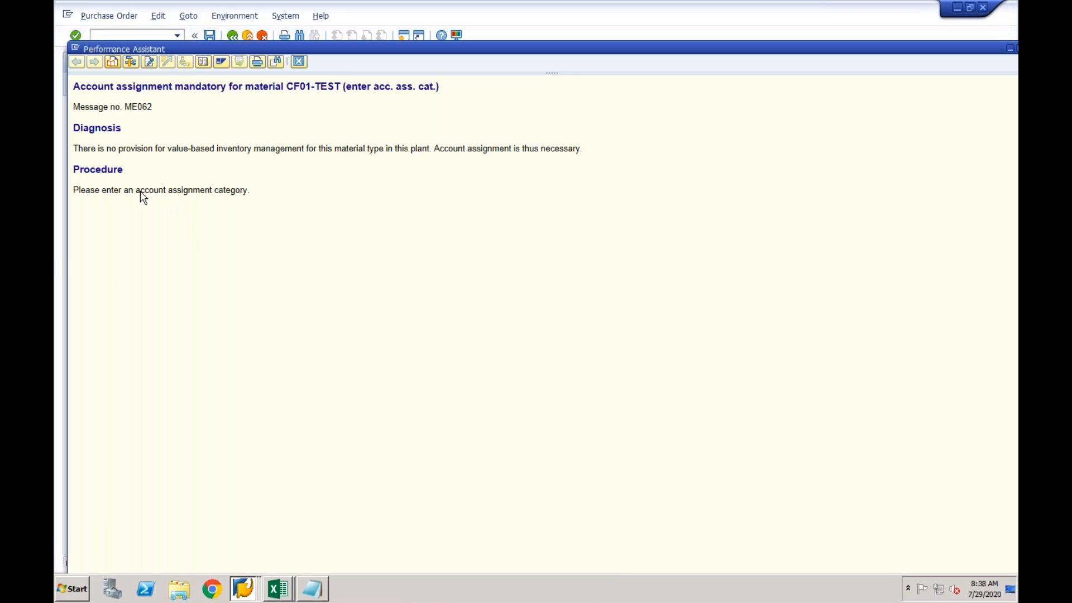
{"action": "left_click", "coordinate": [299, 64]}
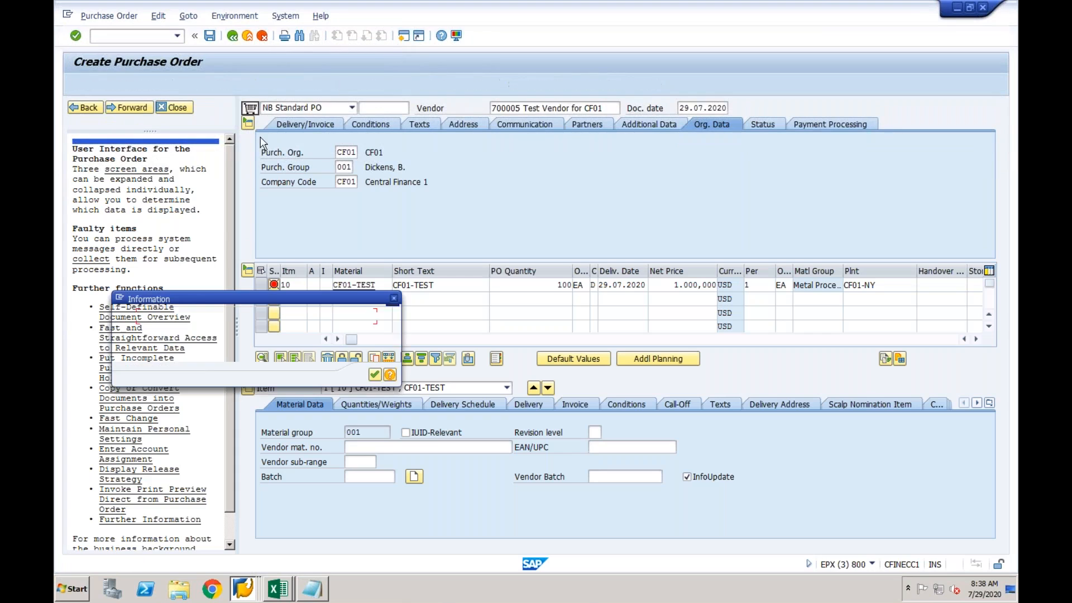
{"action": "key", "text": "Return"}
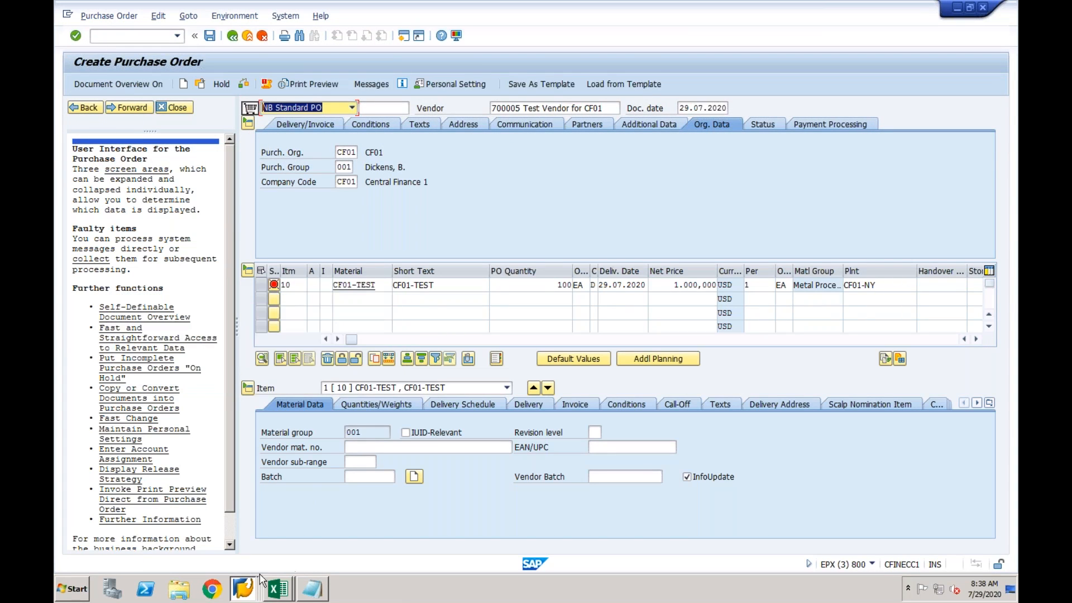
Step: Switch to the Display IMG session and expand Logistics - General down to the Basic Settings of Material Master
{"action": "right_click", "coordinate": [245, 587]}
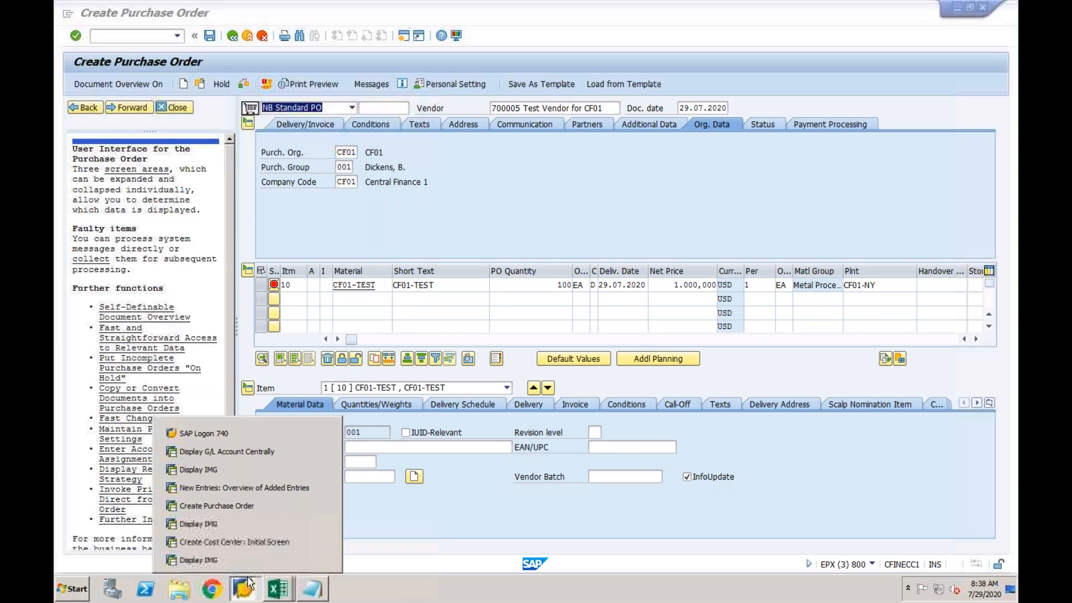
{"action": "left_click", "coordinate": [222, 523]}
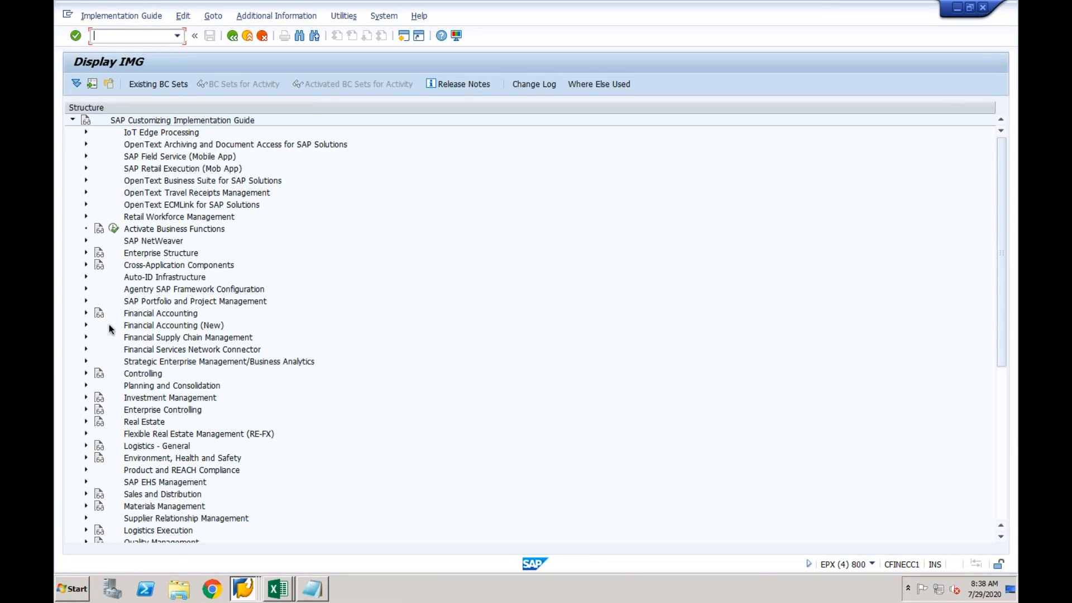
{"action": "left_click", "coordinate": [147, 469]}
{"action": "scroll", "coordinate": [156, 435], "scroll_direction": "down", "scroll_amount": 3}
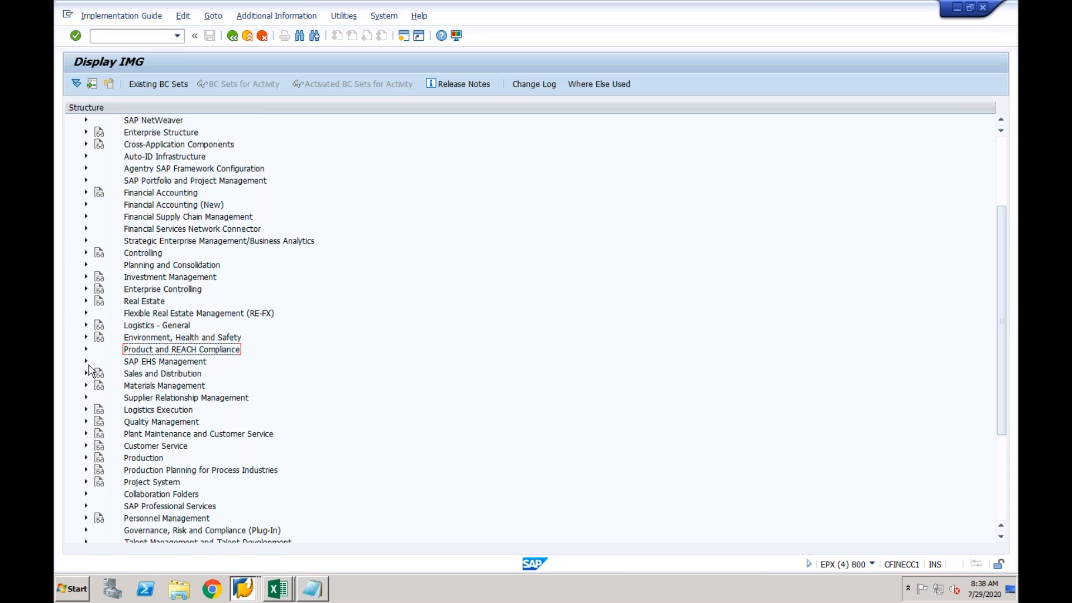
{"action": "left_click", "coordinate": [126, 330]}
{"action": "left_click", "coordinate": [86, 325]}
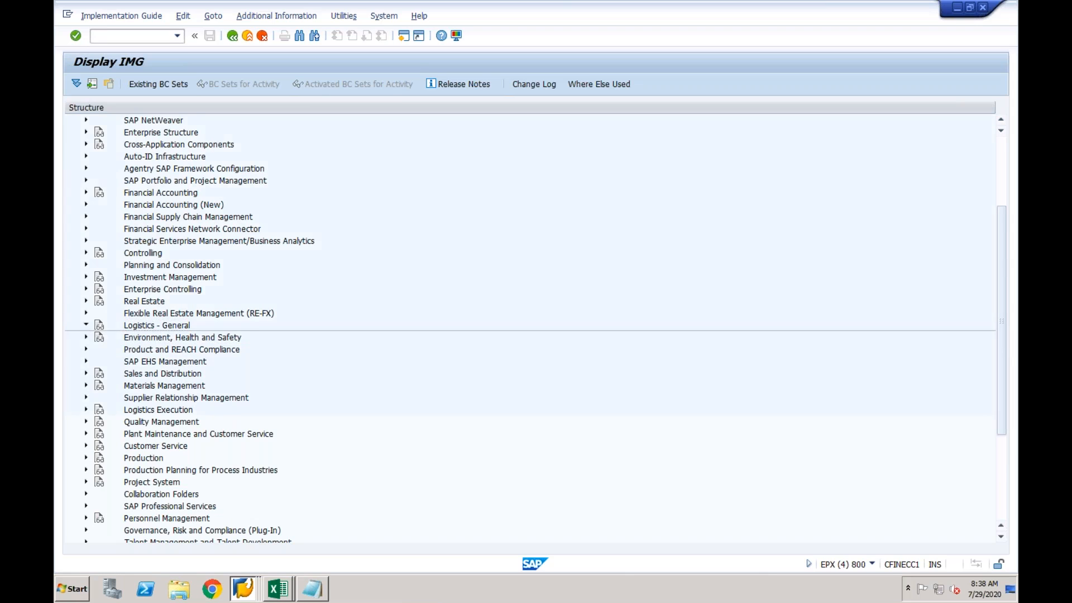
{"action": "left_click", "coordinate": [100, 157]}
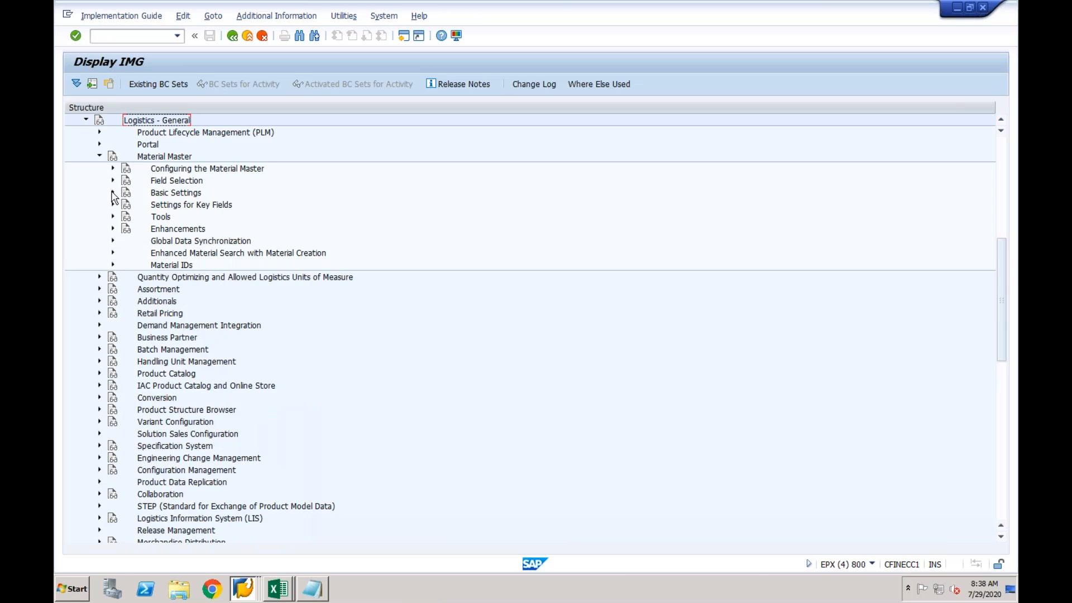
{"action": "left_click", "coordinate": [113, 194]}
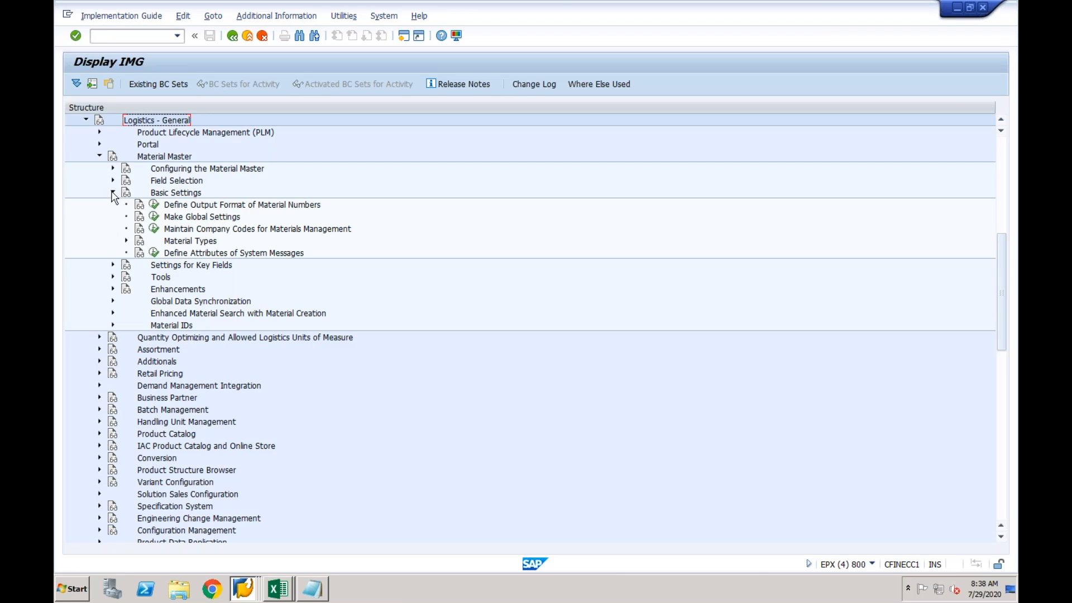
{"action": "left_click", "coordinate": [154, 205]}
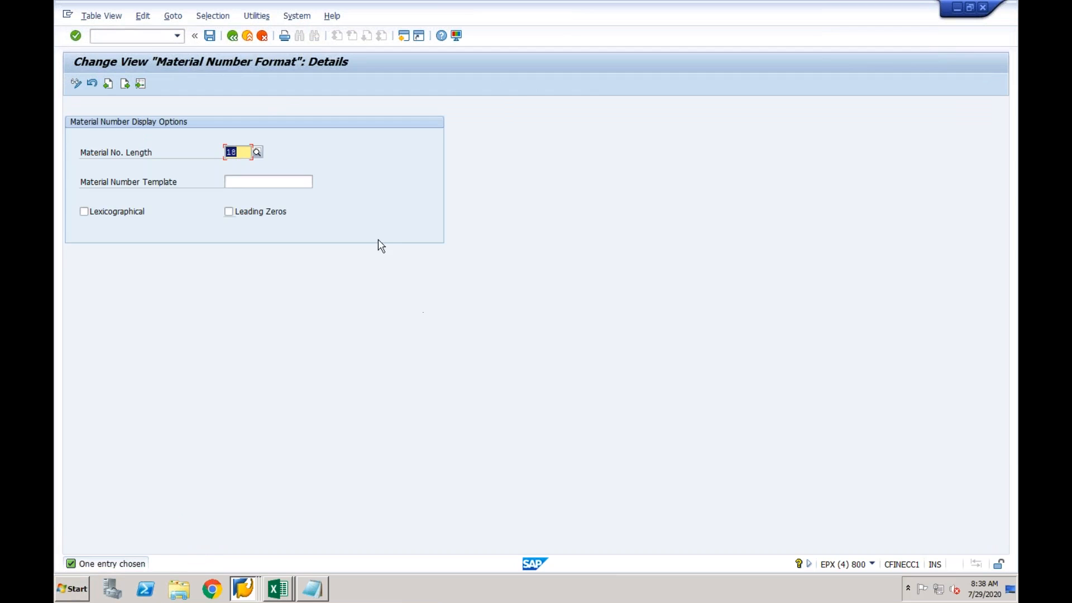
{"action": "left_click", "coordinate": [232, 36]}
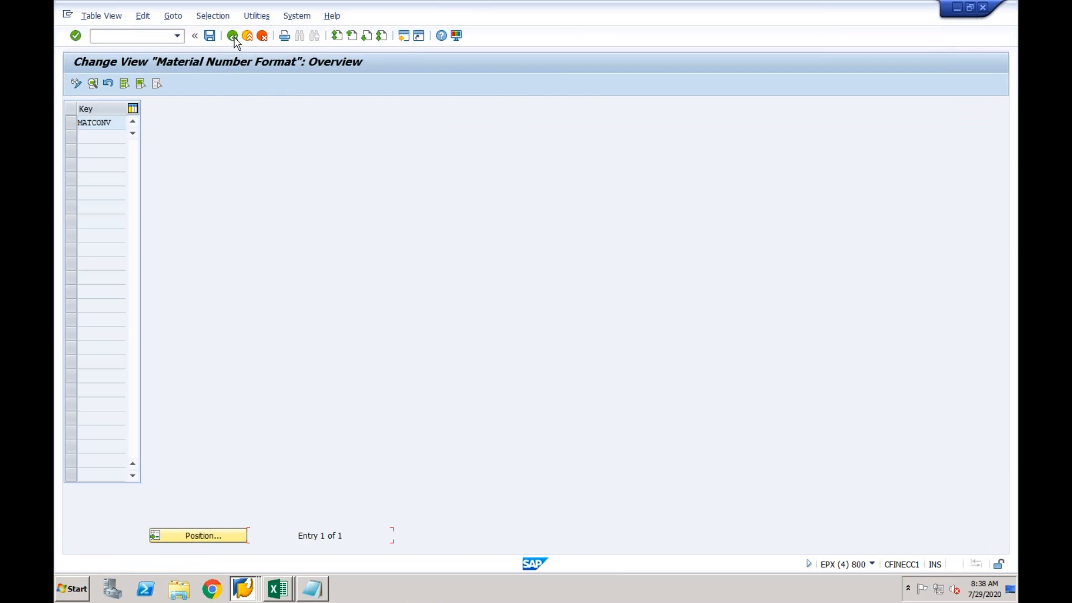
{"action": "left_click", "coordinate": [233, 37]}
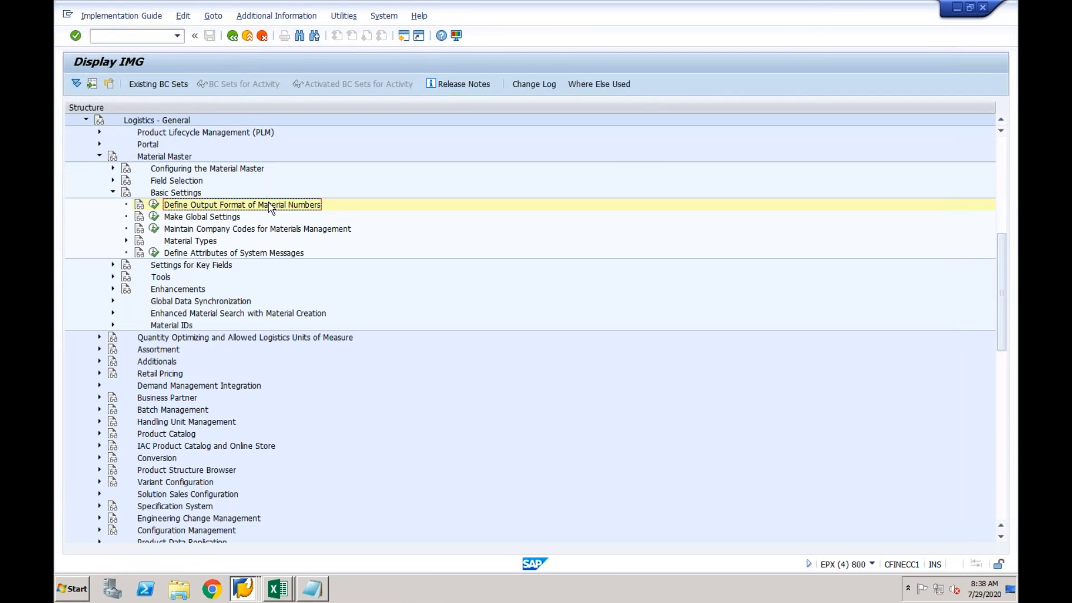
Step: Expand Material Types and check which transaction Define Attributes of Material Types runs in, leaving the activity without saving
{"action": "left_click", "coordinate": [126, 240]}
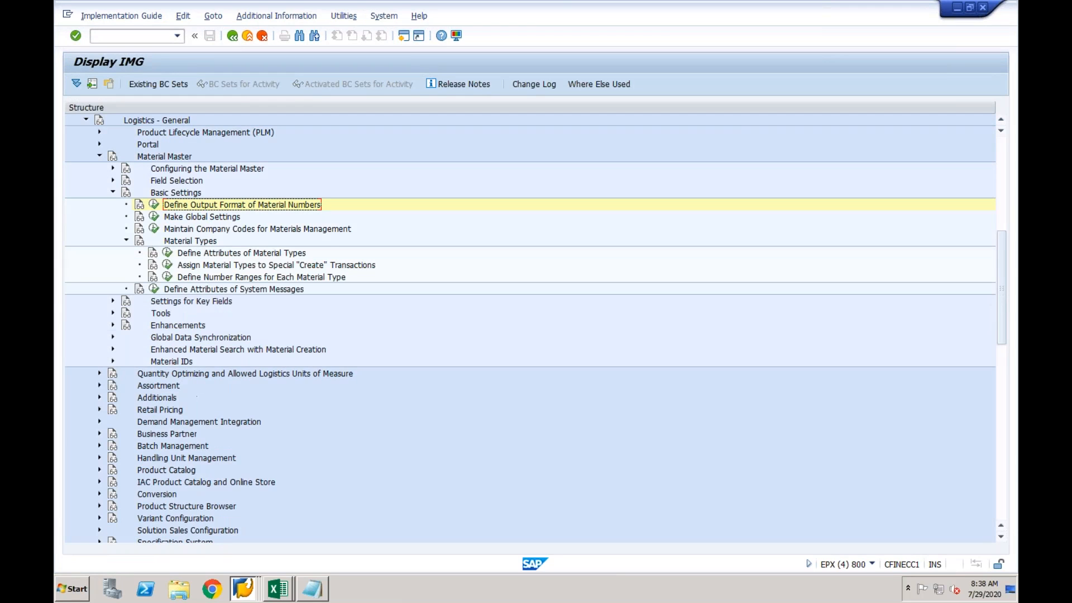
{"action": "left_click", "coordinate": [167, 256]}
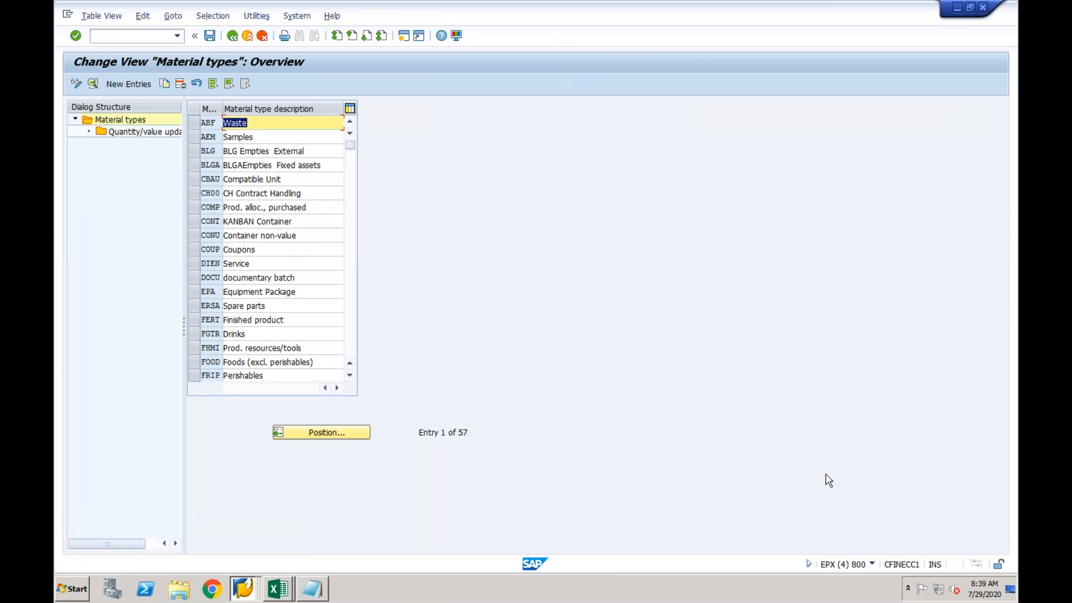
{"action": "left_click", "coordinate": [872, 564]}
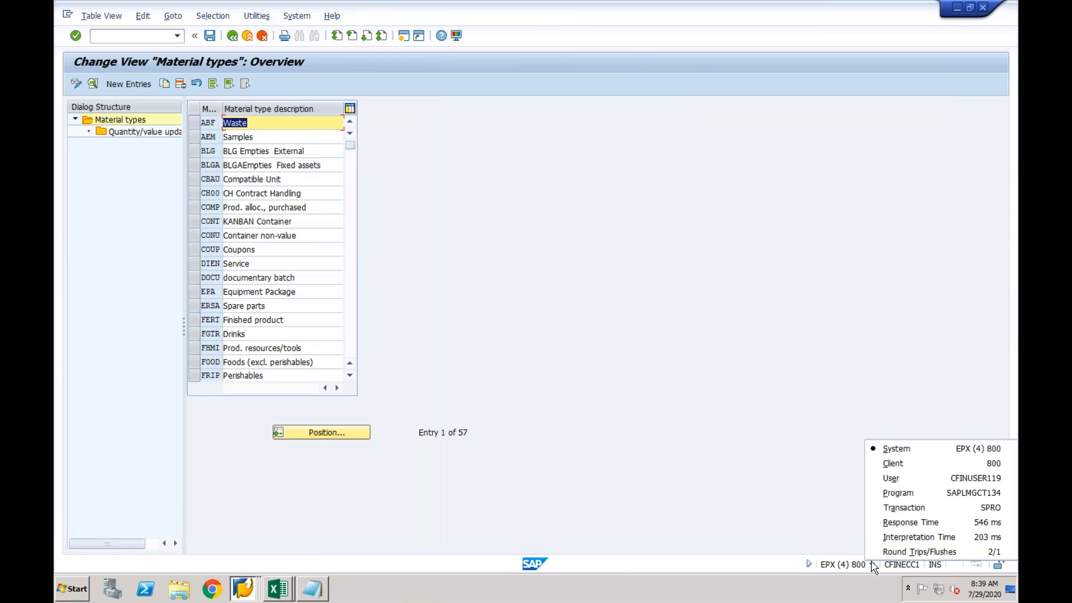
{"action": "left_click", "coordinate": [504, 308]}
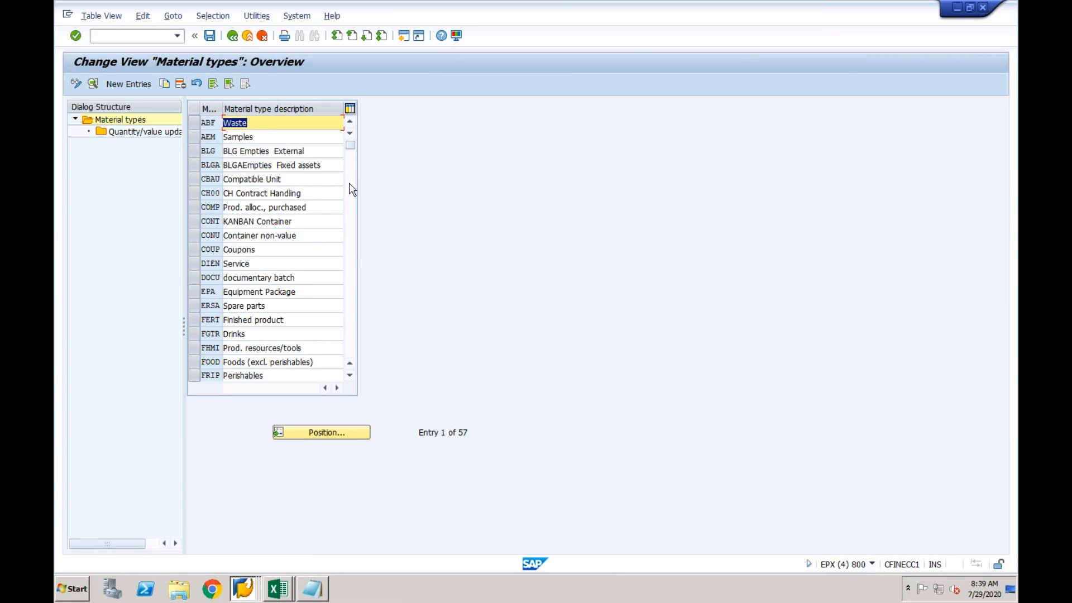
{"action": "left_click", "coordinate": [233, 37]}
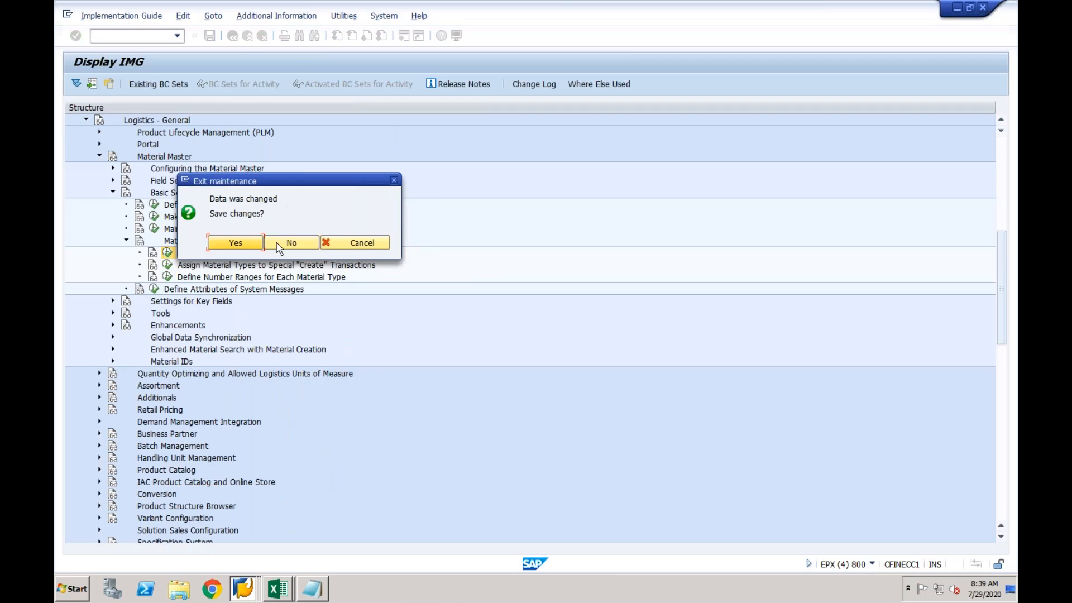
{"action": "left_click", "coordinate": [280, 247]}
Step: Show the IMG activity keys as additional information and widen their column to read the key of Define Attributes of Material Types
{"action": "left_click", "coordinate": [286, 16]}
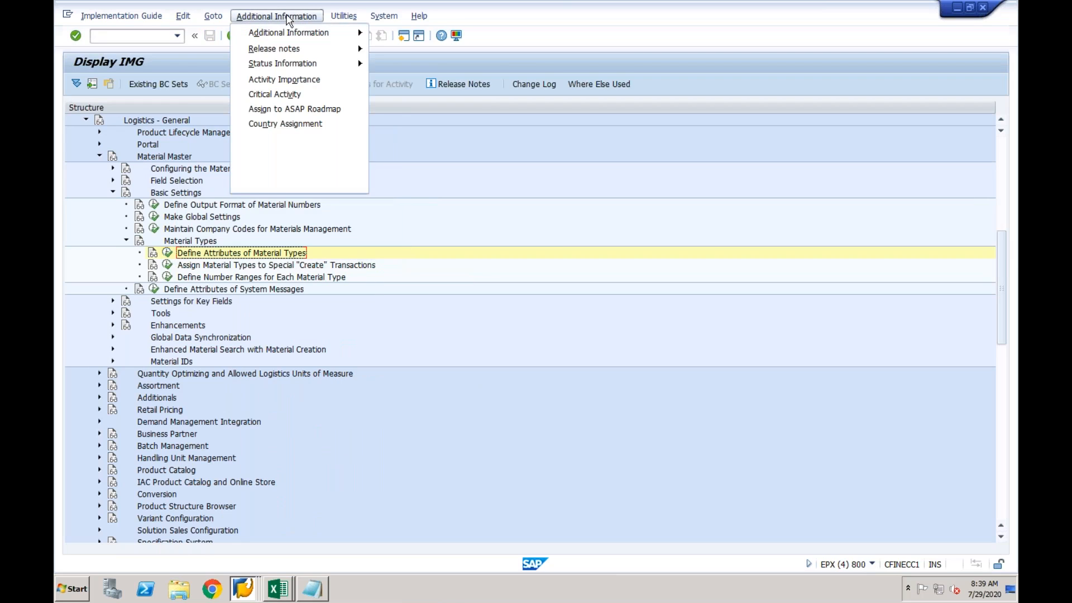
{"action": "mouse_move", "coordinate": [294, 35]}
{"action": "mouse_move", "coordinate": [416, 49]}
{"action": "left_click", "coordinate": [521, 62]}
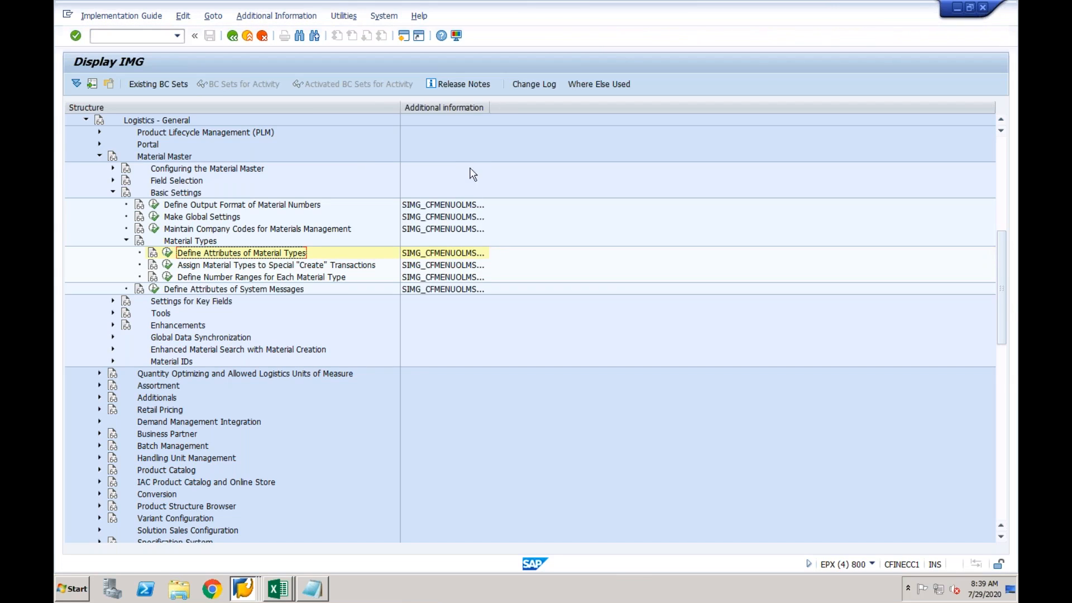
{"action": "left_click_drag", "start_coordinate": [488, 106], "coordinate": [501, 107]}
{"action": "left_click", "coordinate": [487, 257]}
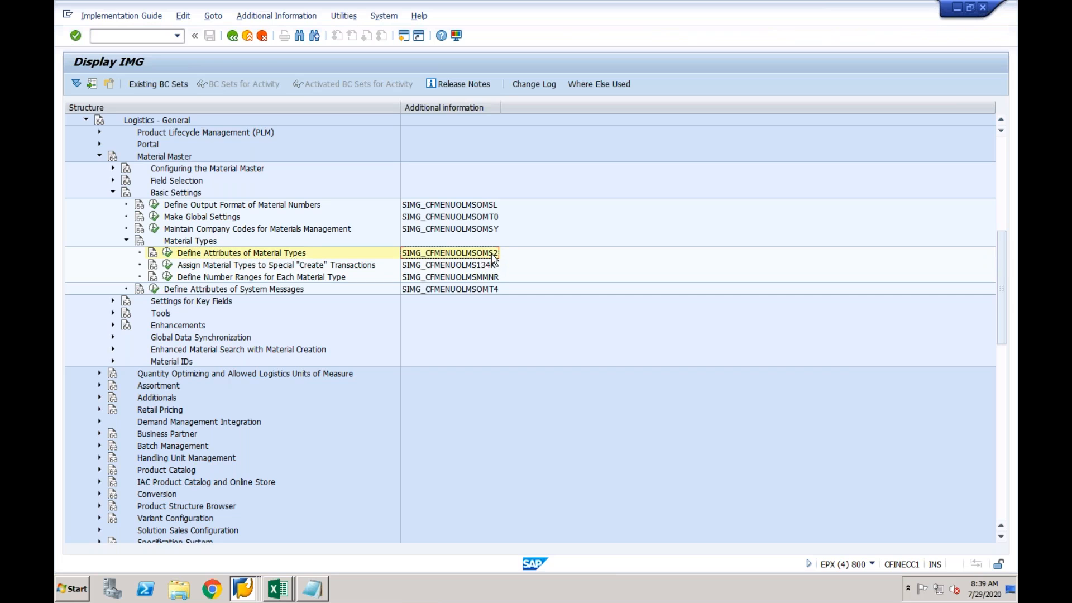
Step: Run Define Attributes of Material Types and open the quantity/value updating settings for HAWA trading goods
{"action": "left_click", "coordinate": [167, 253]}
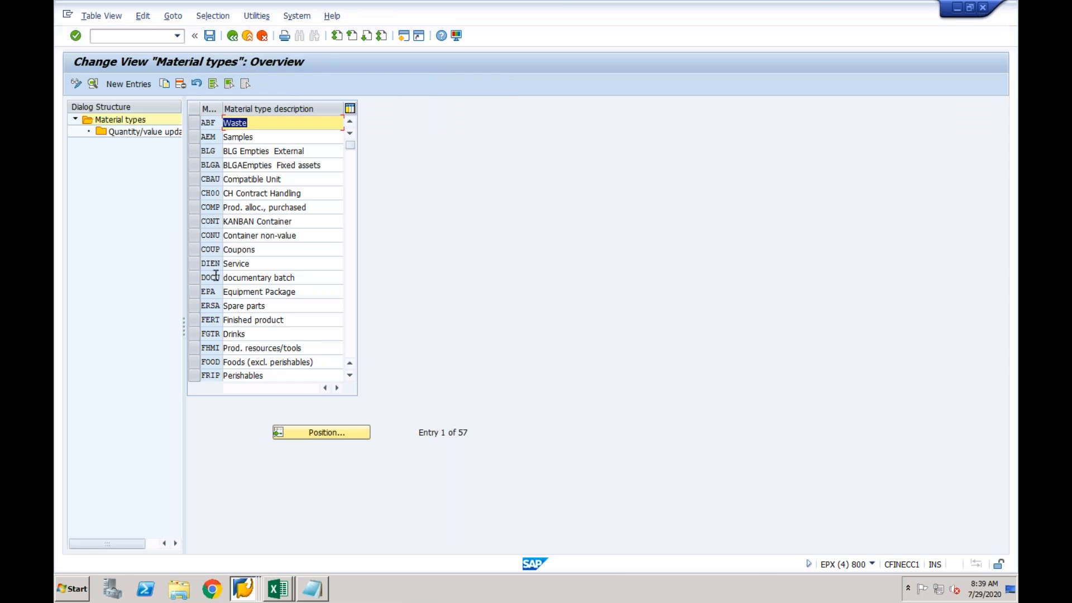
{"action": "left_click", "coordinate": [348, 278]}
{"action": "left_click", "coordinate": [193, 137]}
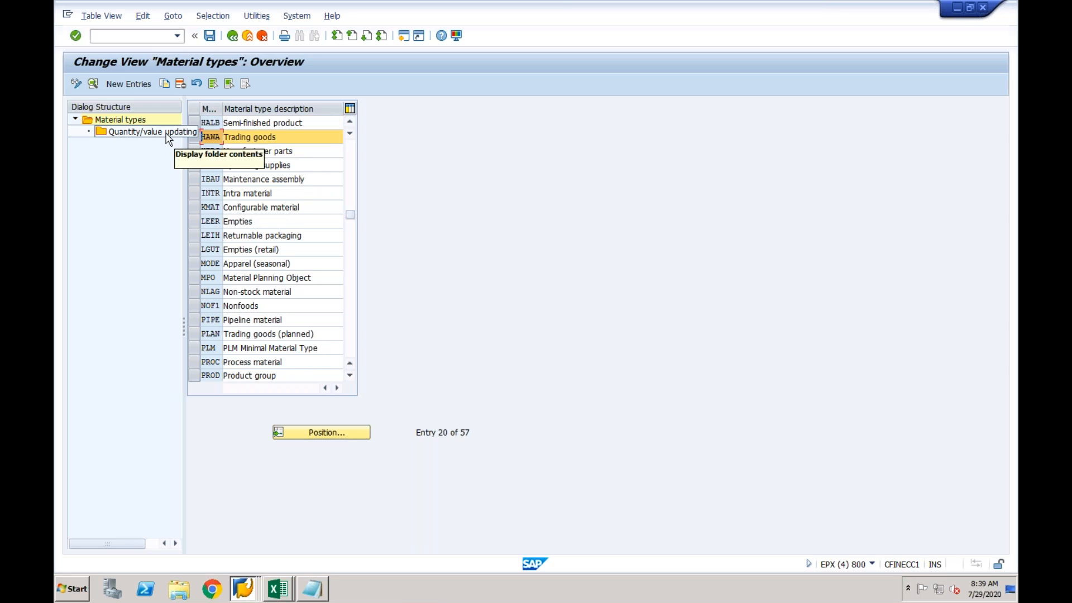
{"action": "double_click", "coordinate": [167, 131]}
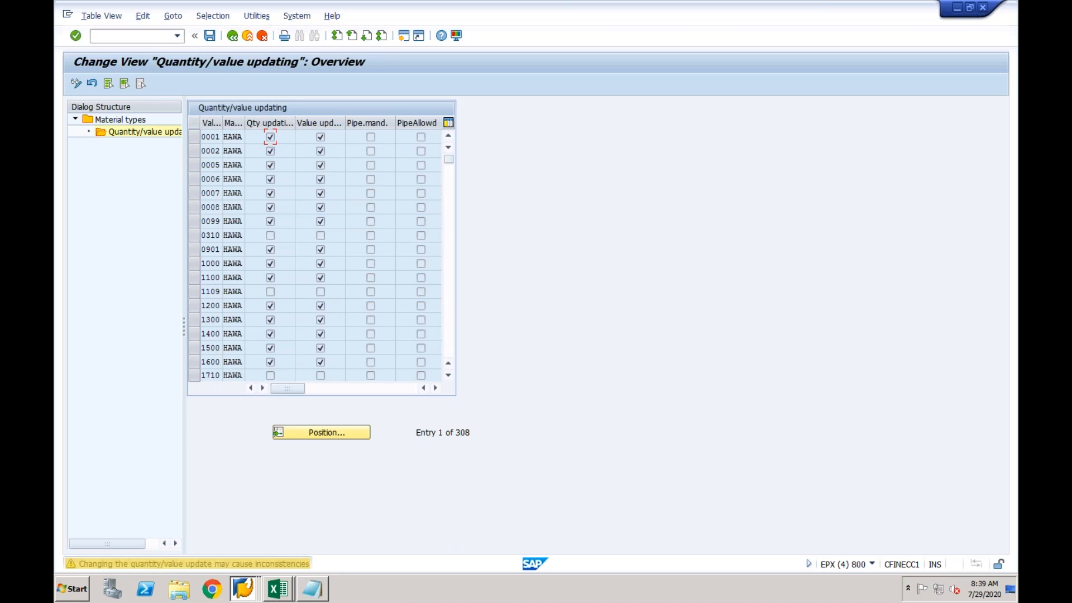
Step: Enable quantity and value updating for HAWA in valuation area NY, and save it in the Test customizing request
{"action": "left_click", "coordinate": [321, 433]}
{"action": "type", "text": "ny"}
{"action": "key", "text": "Return"}
{"action": "left_click", "coordinate": [271, 138]}
{"action": "left_click", "coordinate": [270, 138]}
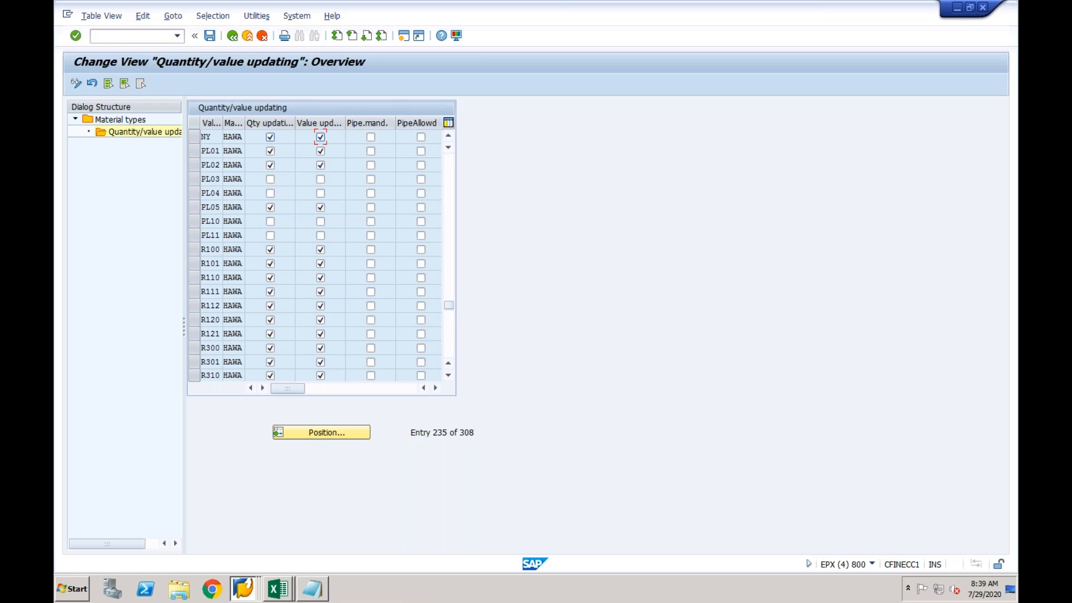
{"action": "left_click", "coordinate": [210, 35]}
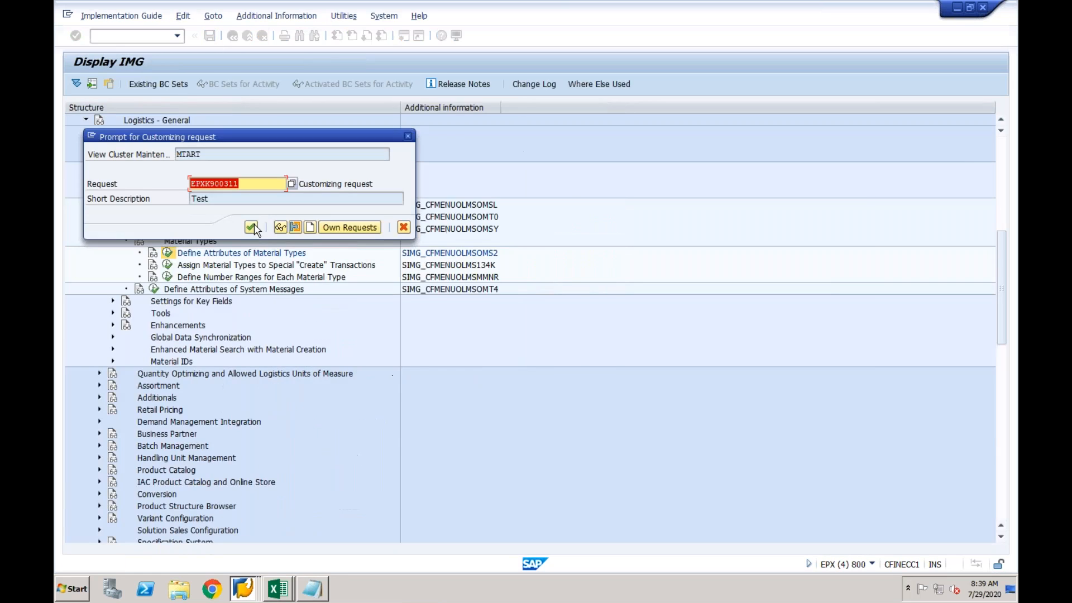
{"action": "key", "text": "Return"}
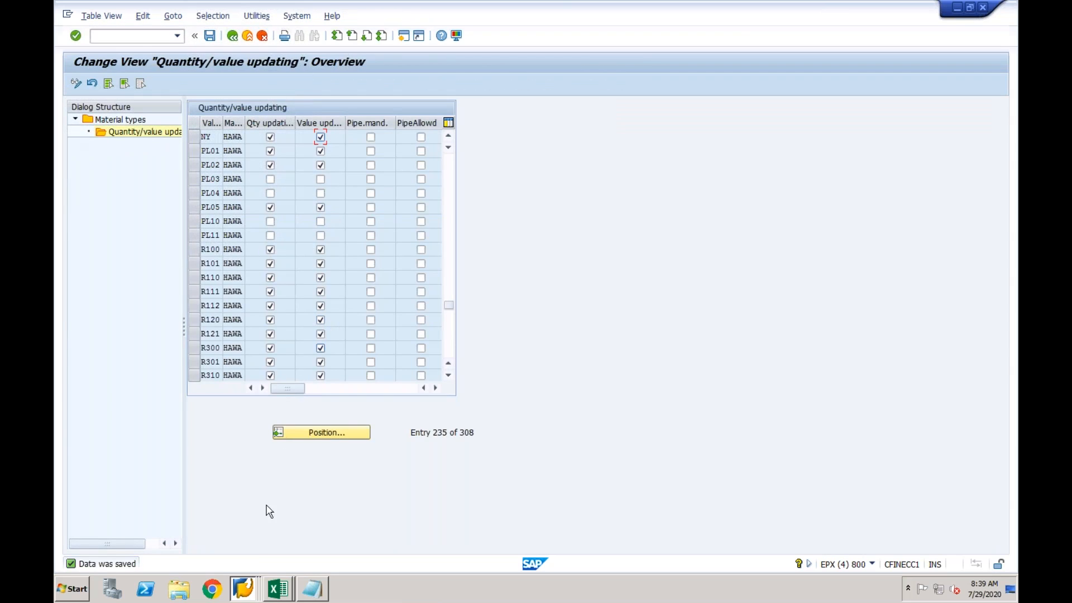
Step: Switch to the Create Purchase Order session, recheck the CF01-TEST order and close its message log
{"action": "right_click", "coordinate": [243, 586]}
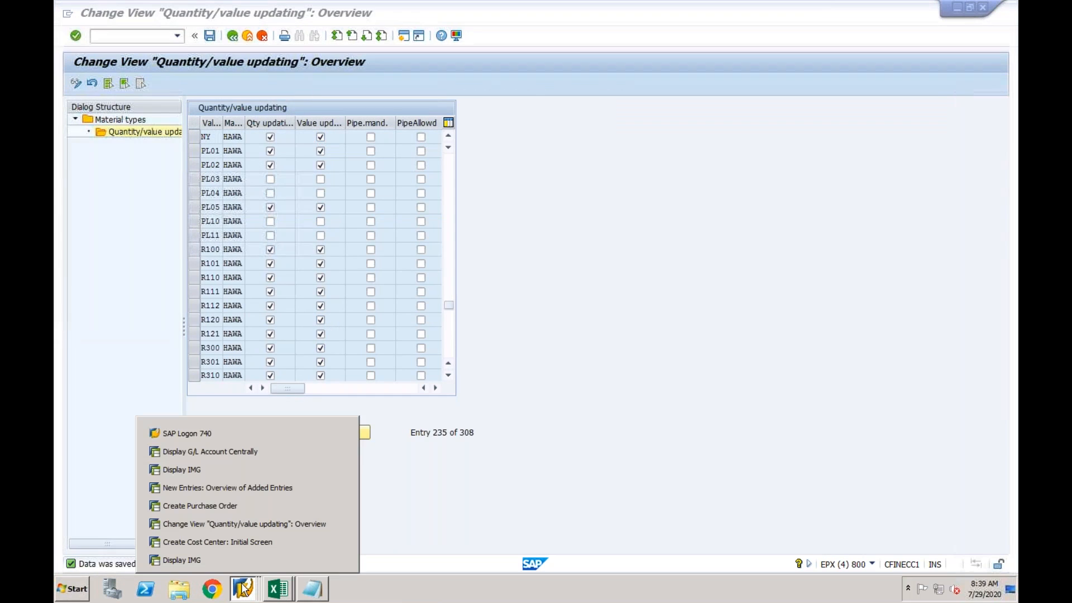
{"action": "left_click", "coordinate": [248, 507]}
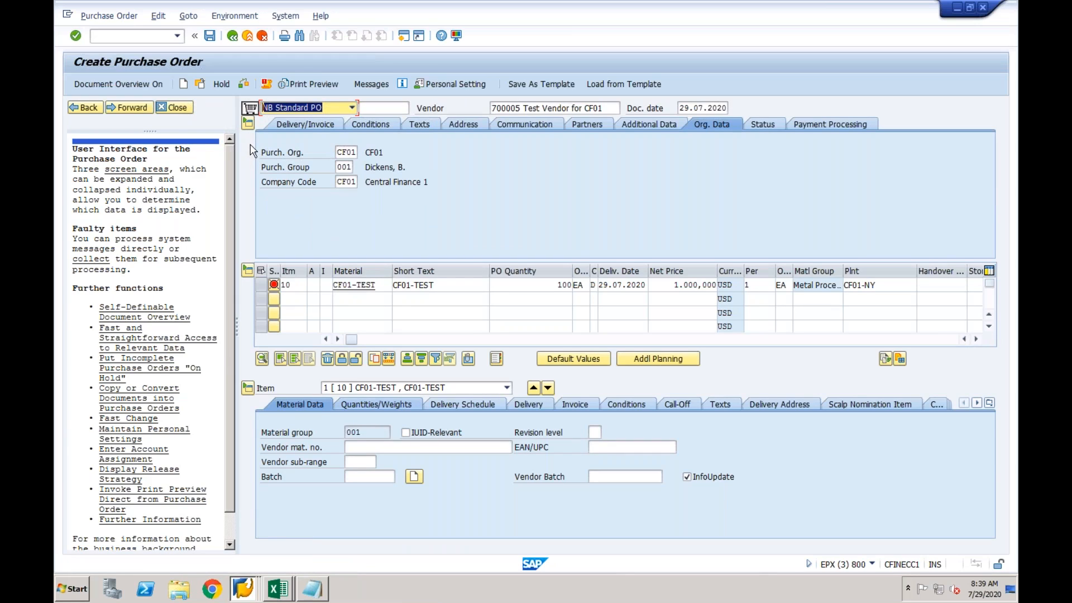
{"action": "left_click", "coordinate": [244, 85]}
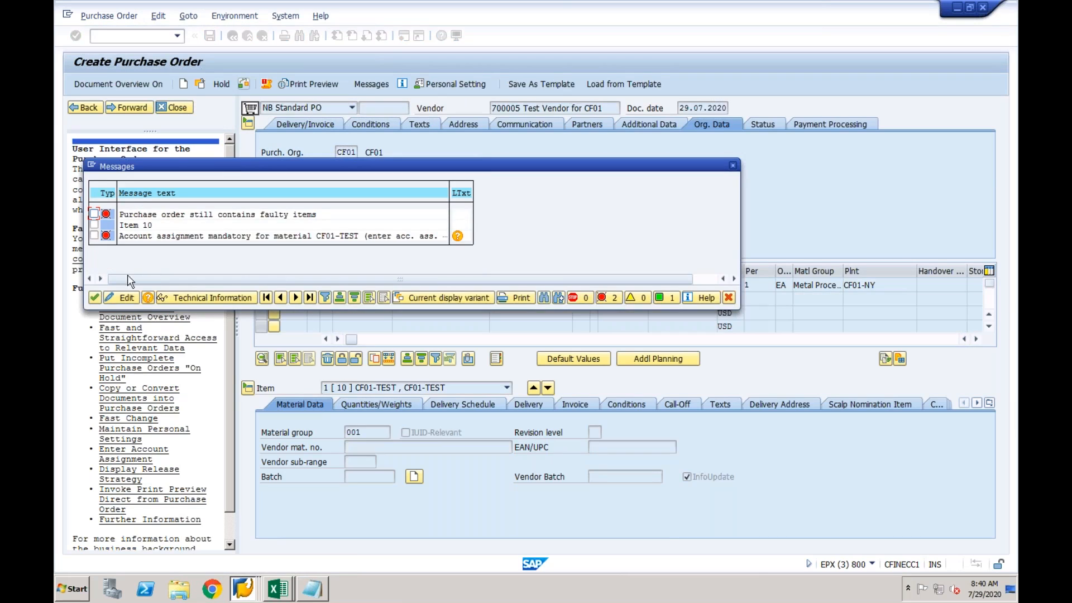
{"action": "left_click", "coordinate": [96, 297]}
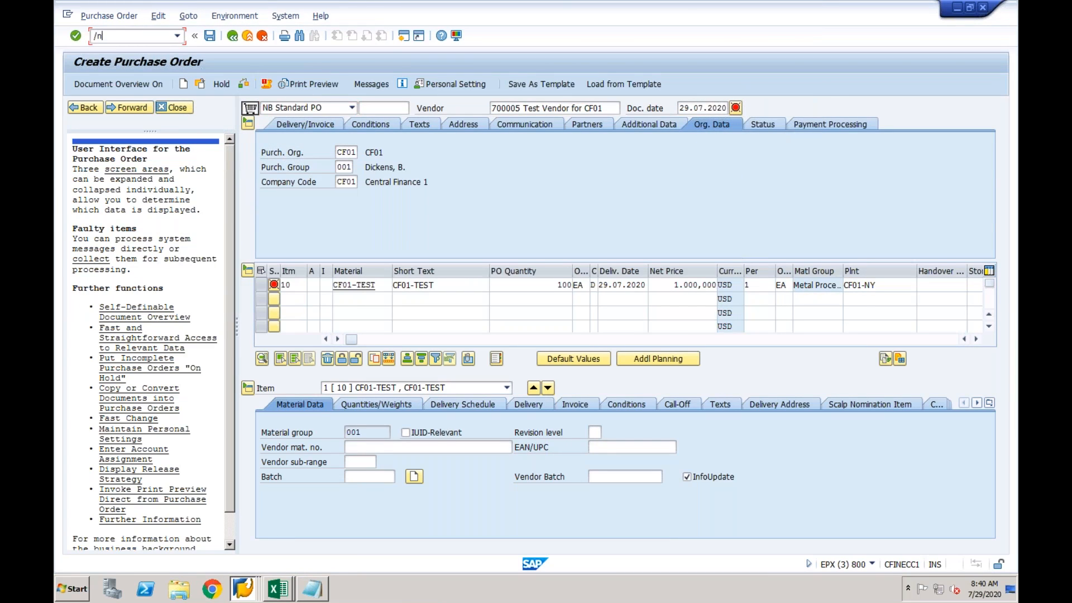
Step: Restart the Create Purchase Order transaction with a blank order and choose the CF01 test vendor
{"action": "key", "text": "Return"}
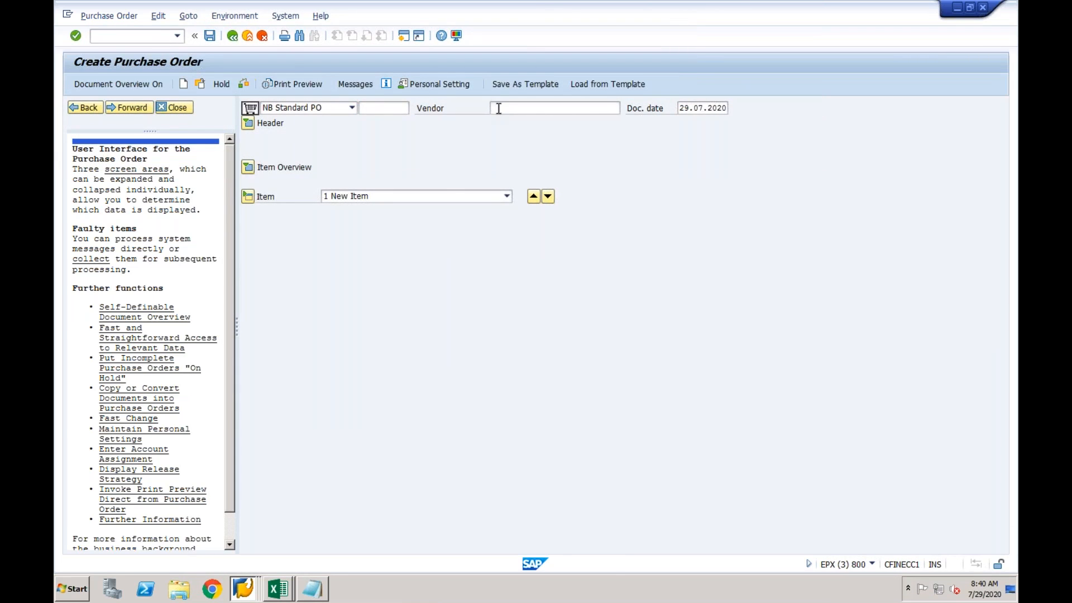
{"action": "left_click", "coordinate": [499, 108]}
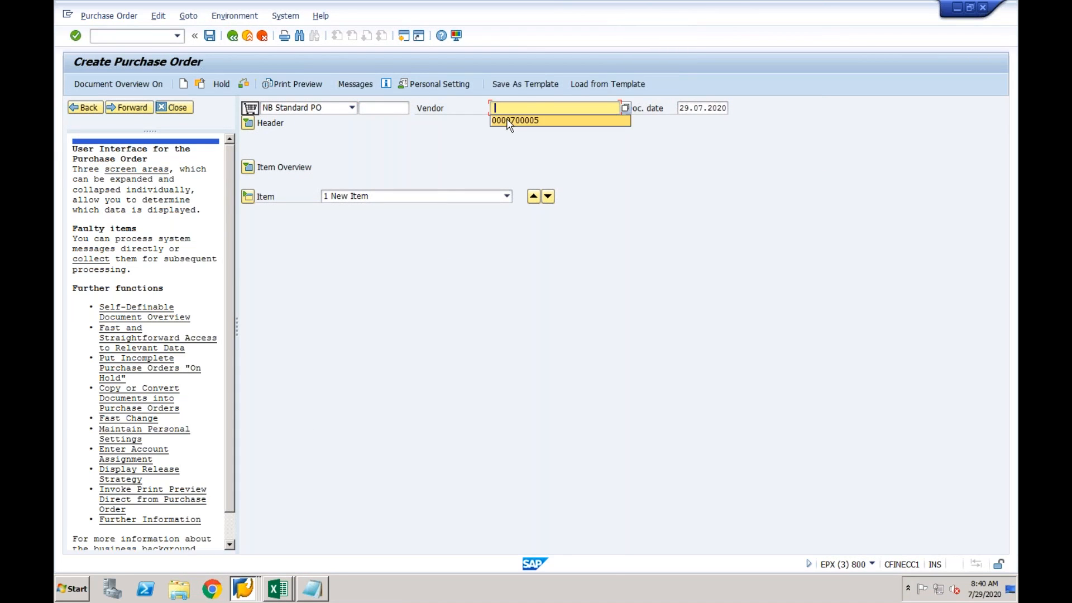
{"action": "left_click", "coordinate": [509, 119]}
Step: Fill in the header organisational data with purchasing organisation CF01, purchasing group 001 and company code CF01
{"action": "left_click", "coordinate": [249, 124]}
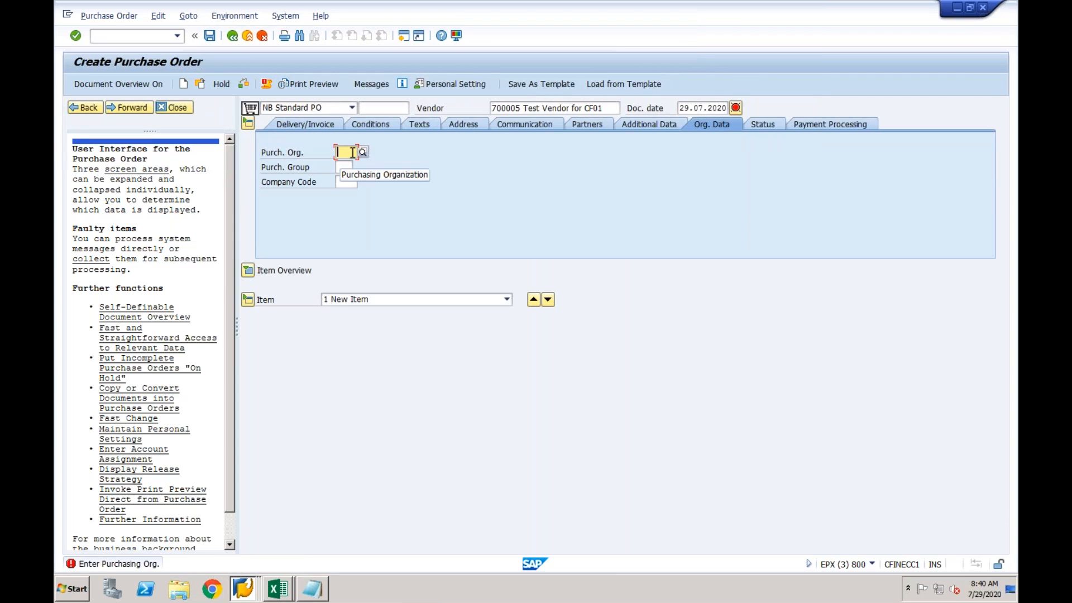
{"action": "type", "text": "cf"}
{"action": "key", "text": "Tab"}
{"action": "type", "text": "001"}
{"action": "key", "text": "Tab"}
{"action": "type", "text": "cf"}
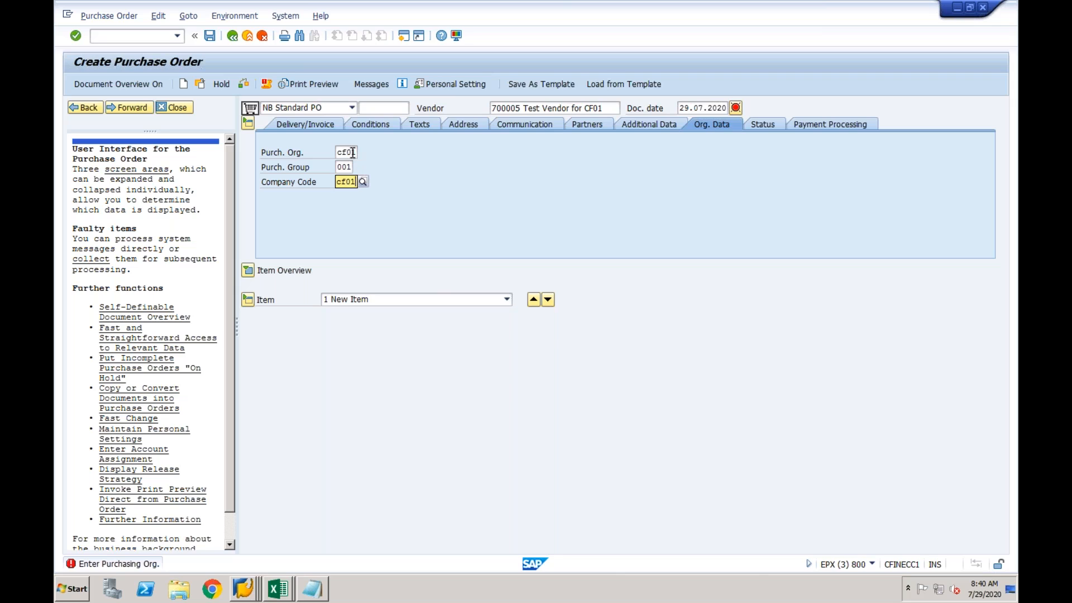
{"action": "type", "text": "01"}
Step: Expand the item overview and enter an item with material CF01-TSET, quantity 100, net price 1000 and plant NY
{"action": "left_click", "coordinate": [248, 271]}
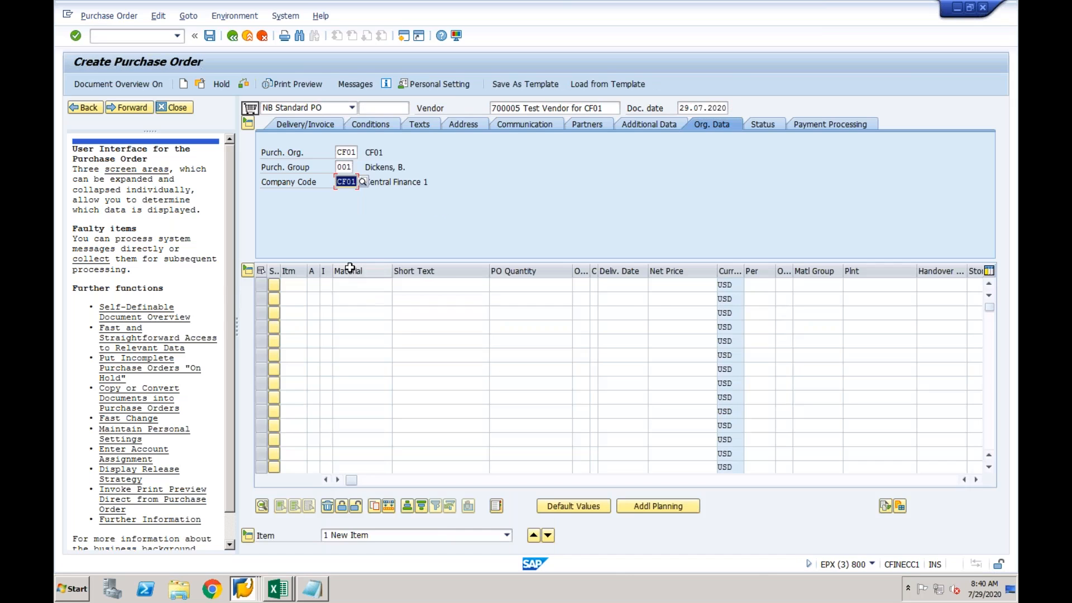
{"action": "left_click", "coordinate": [352, 286]}
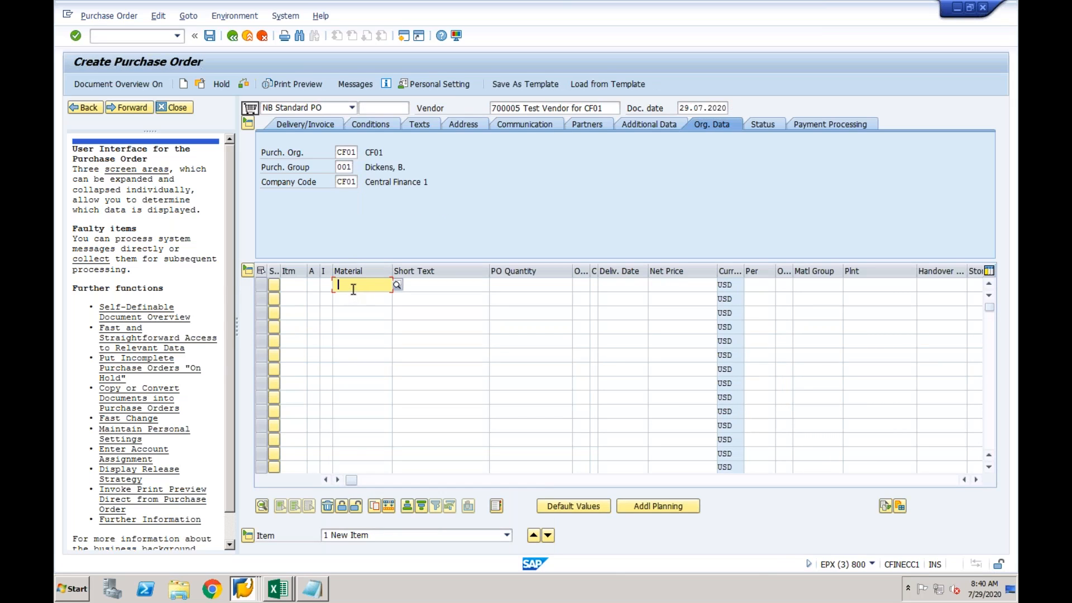
{"action": "type", "text": "cf01-t"}
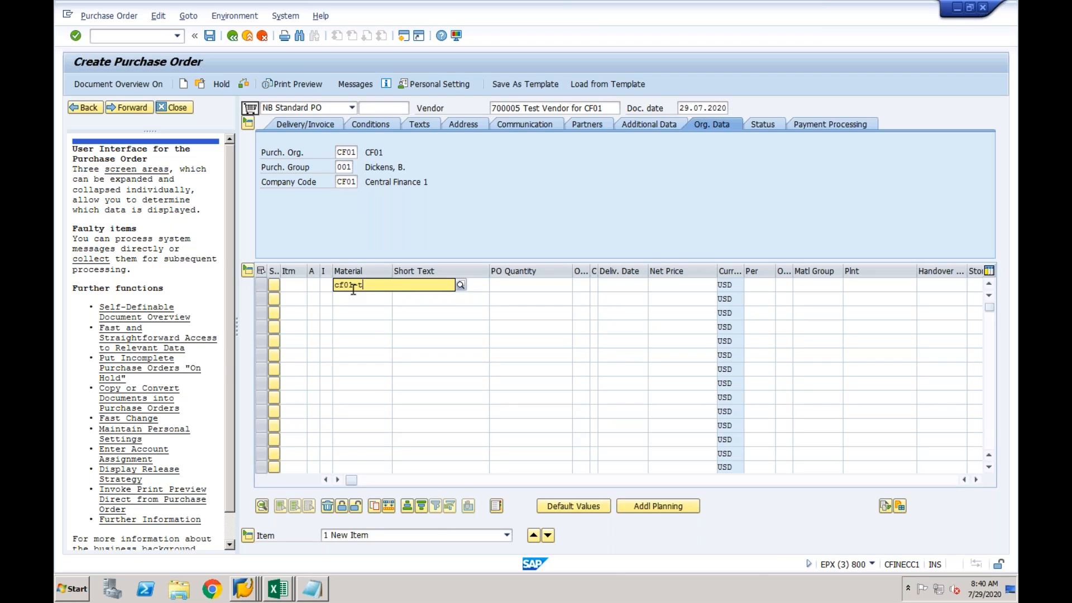
{"action": "key", "text": "Tab"}
{"action": "key", "text": "Tab"}
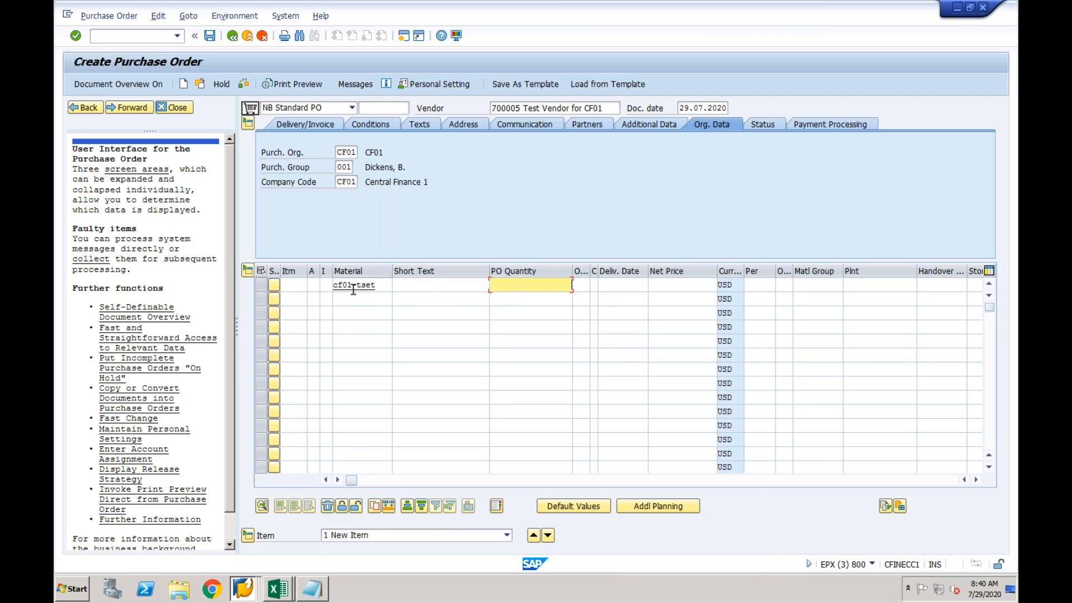
{"action": "key", "text": "Tab"}
{"action": "key", "text": "Tab"}
{"action": "key", "text": "Tab"}
{"action": "key", "text": "Tab"}
{"action": "type", "text": "1"}
{"action": "key", "text": "Tab"}
{"action": "key", "text": "Tab"}
{"action": "key", "text": "Tab"}
{"action": "key", "text": "Tab"}
{"action": "key", "text": "Tab"}
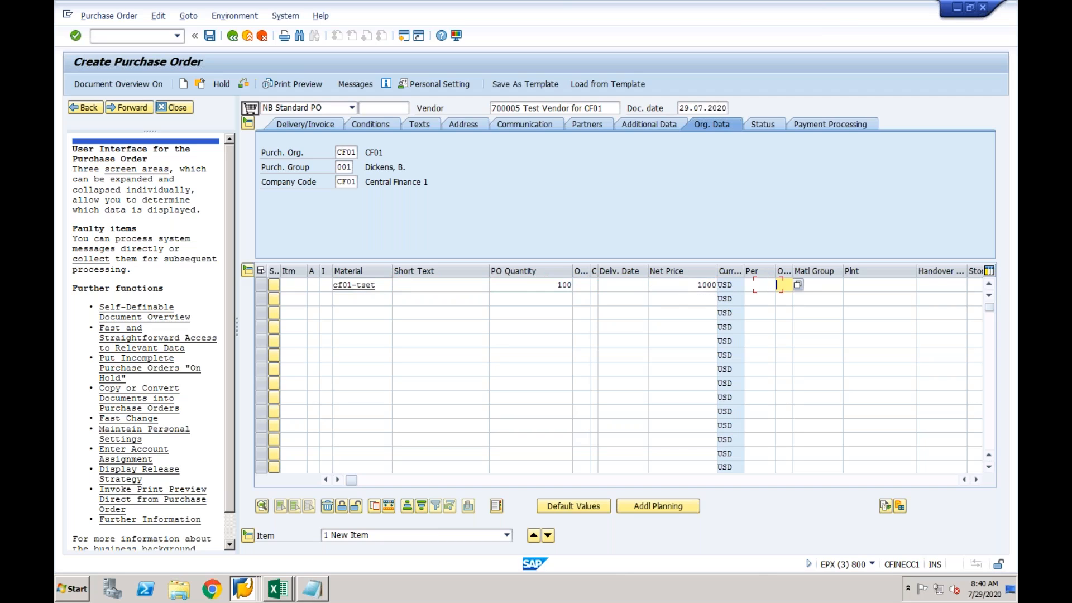
{"action": "key", "text": "shift+Tab"}
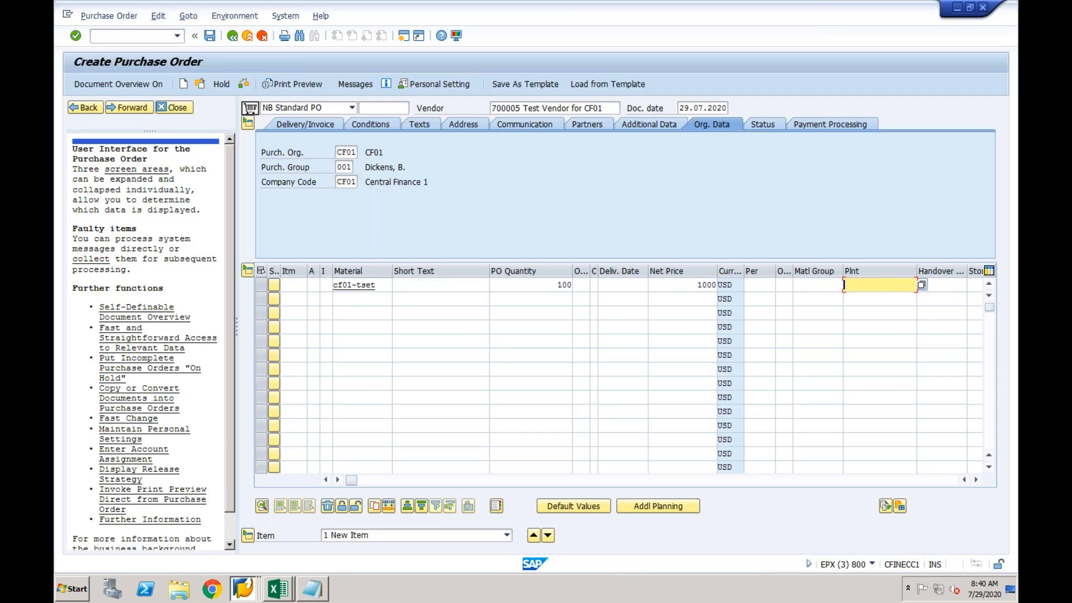
{"action": "type", "text": "ny"}
{"action": "key", "text": "Return"}
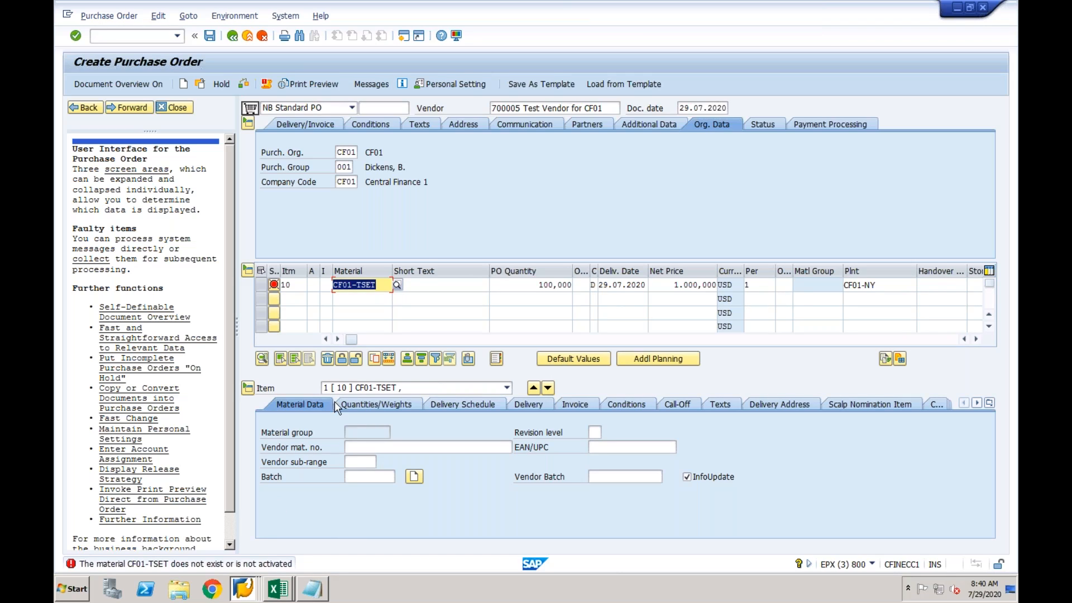
Step: Correct the item's material to CF01-TEST and save the purchase order
{"action": "left_click", "coordinate": [366, 285]}
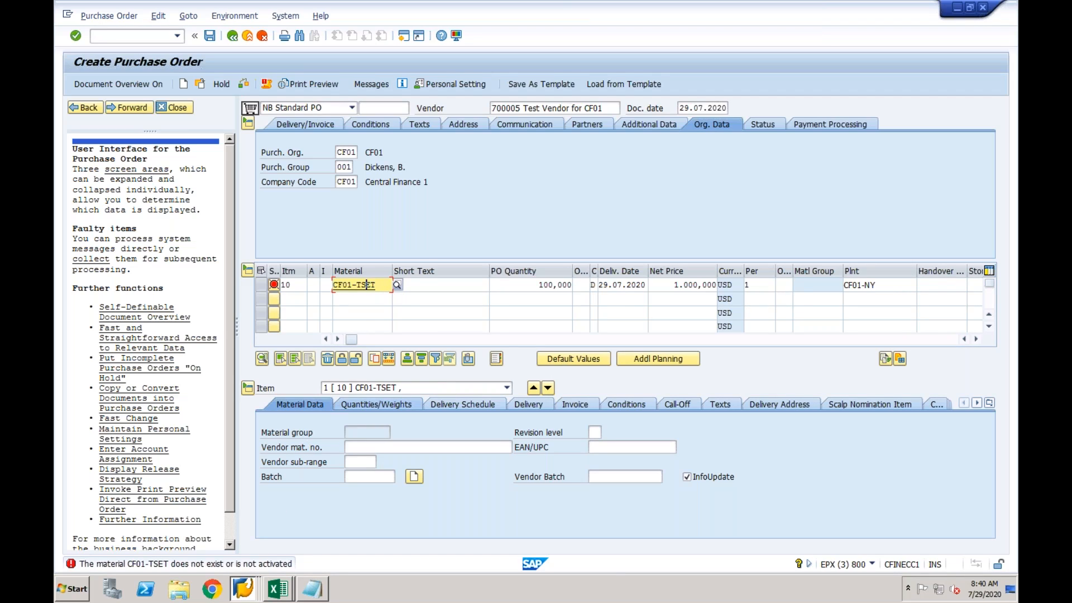
{"action": "type", "text": "est"}
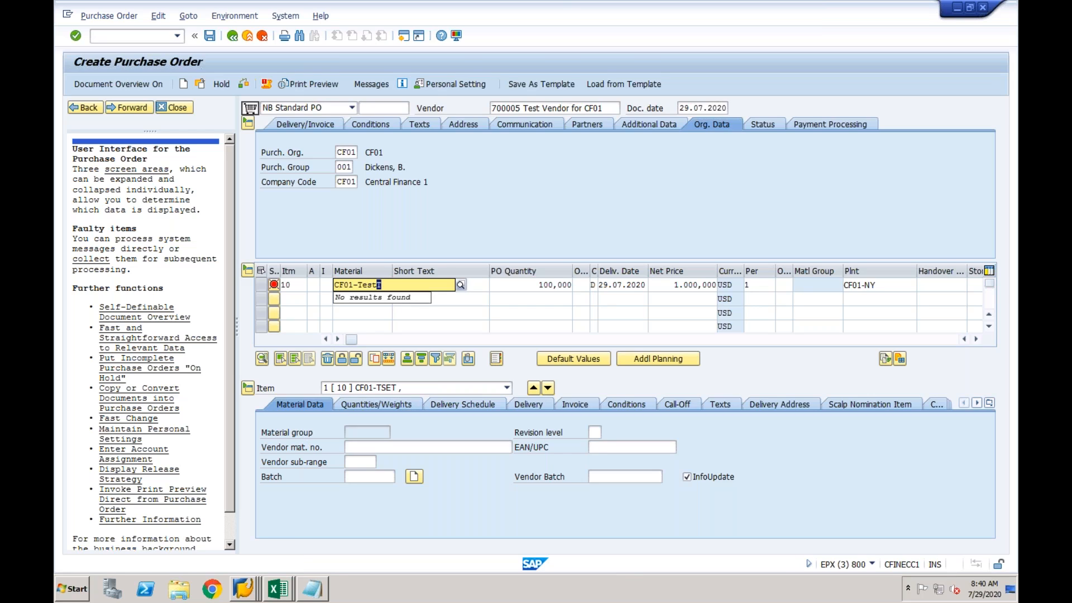
{"action": "key", "text": "Return"}
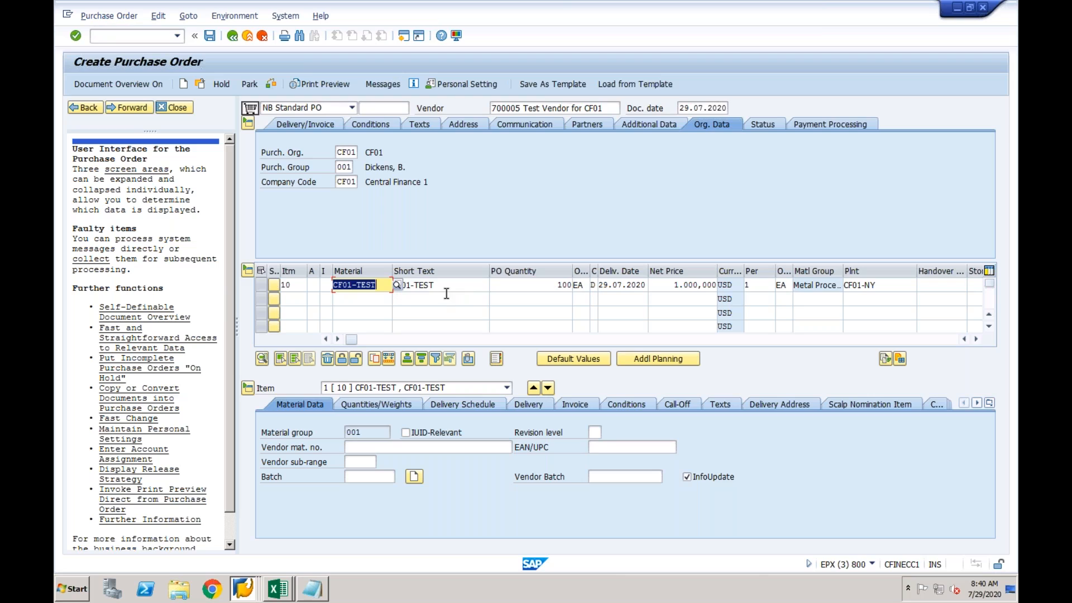
{"action": "left_click", "coordinate": [211, 38]}
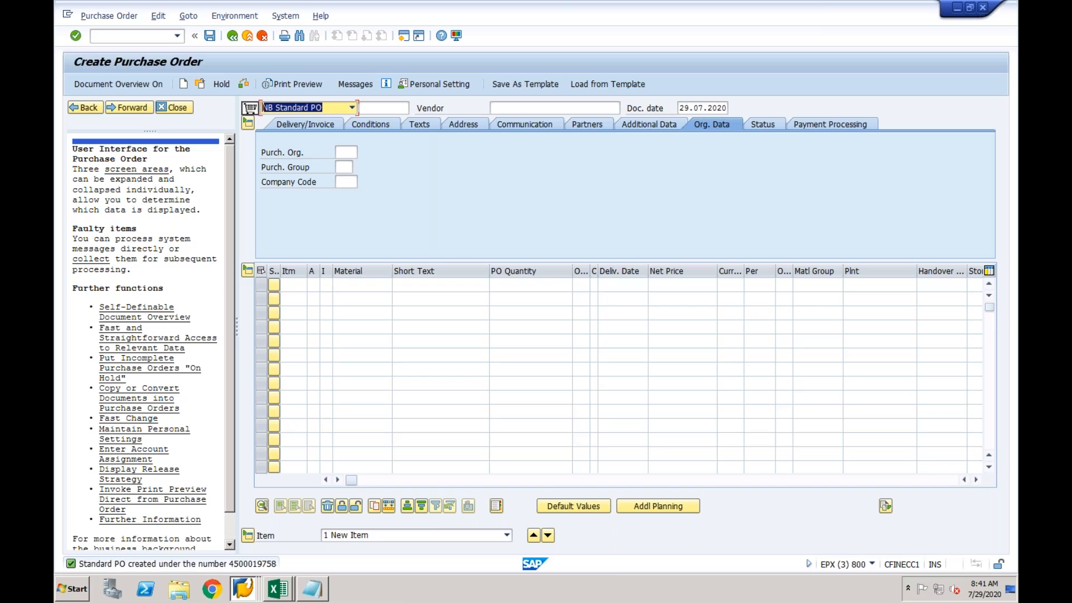
Step: Open the details of the purchase order creation message, copy the order number and close the details
{"action": "double_click", "coordinate": [257, 566]}
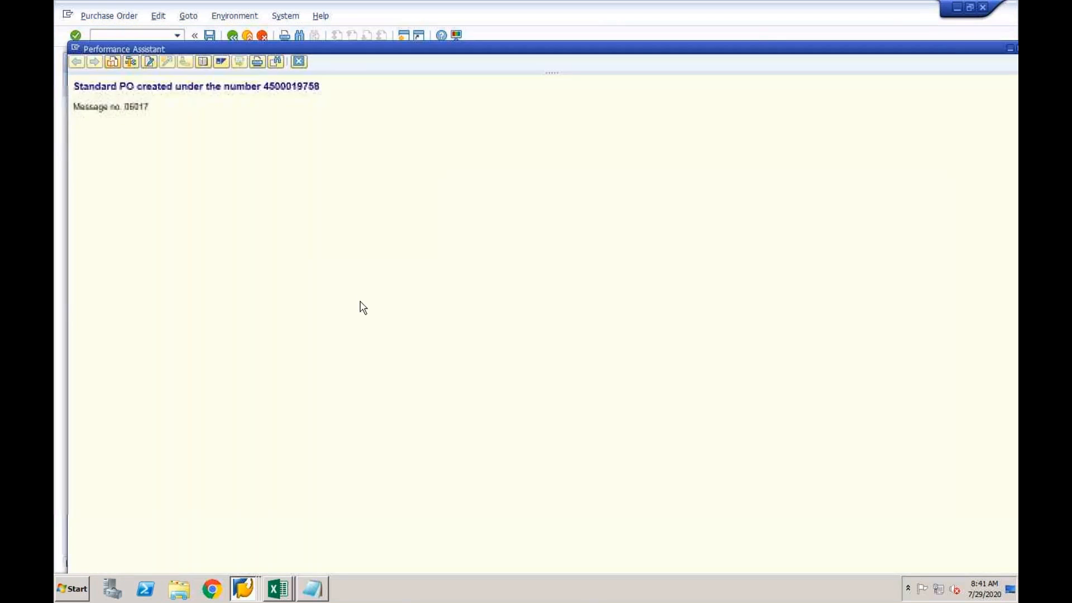
{"action": "left_click_drag", "start_coordinate": [264, 87], "coordinate": [322, 88]}
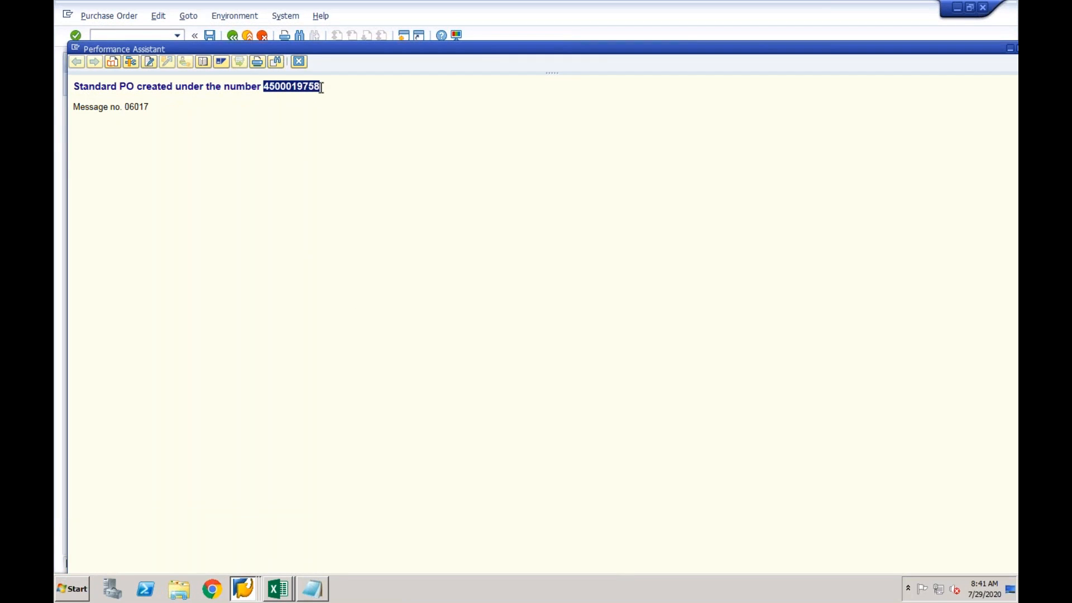
{"action": "left_click", "coordinate": [299, 62]}
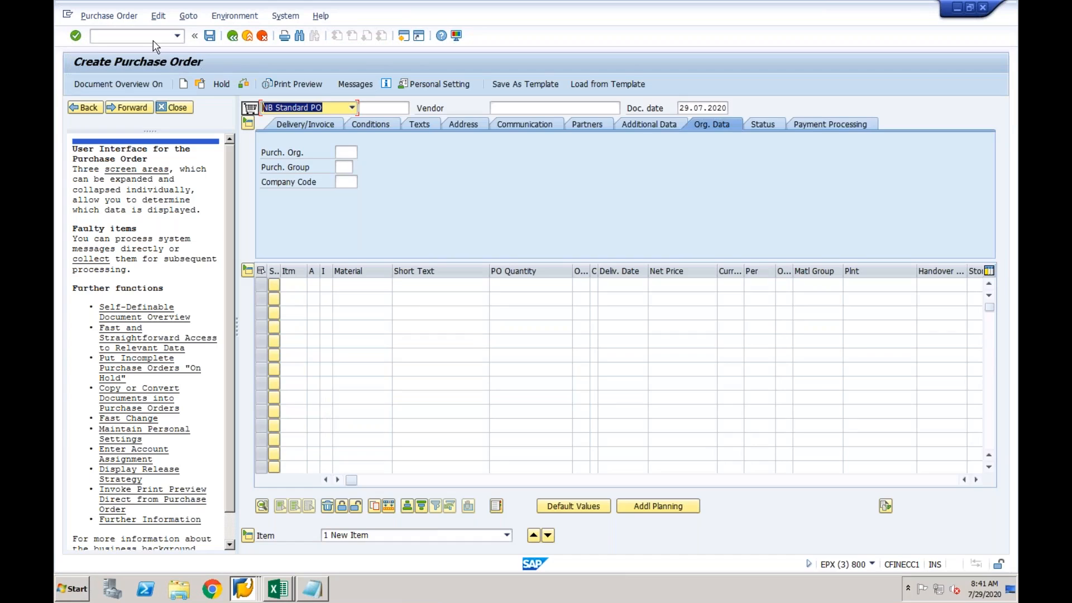
Step: Run transaction MIGO and load the copied purchase order number for goods receipt
{"action": "left_click", "coordinate": [156, 37]}
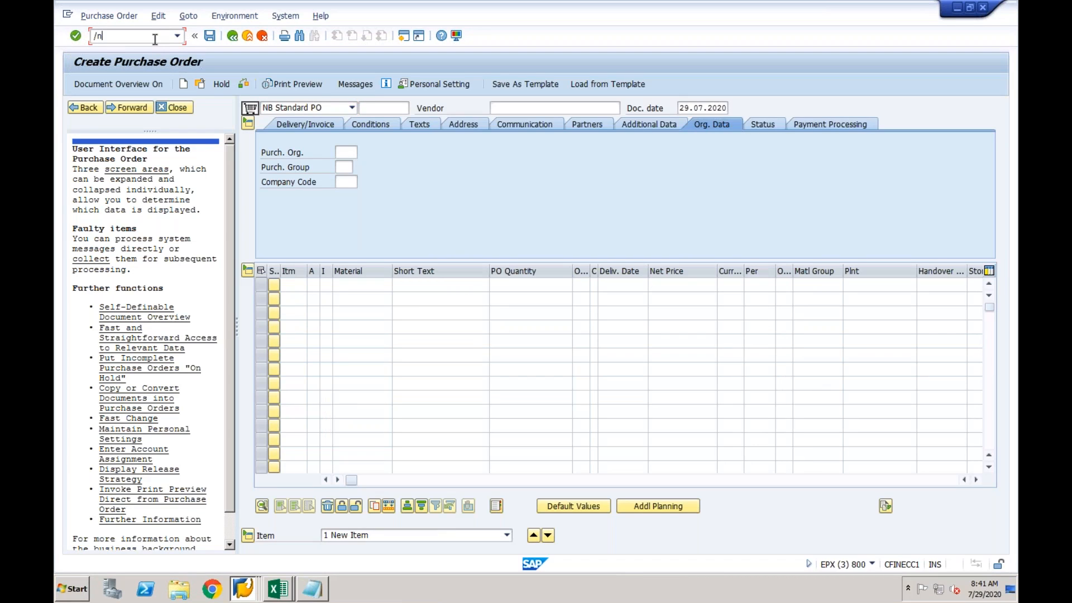
{"action": "type", "text": "/nmigo"}
{"action": "key", "text": "Return"}
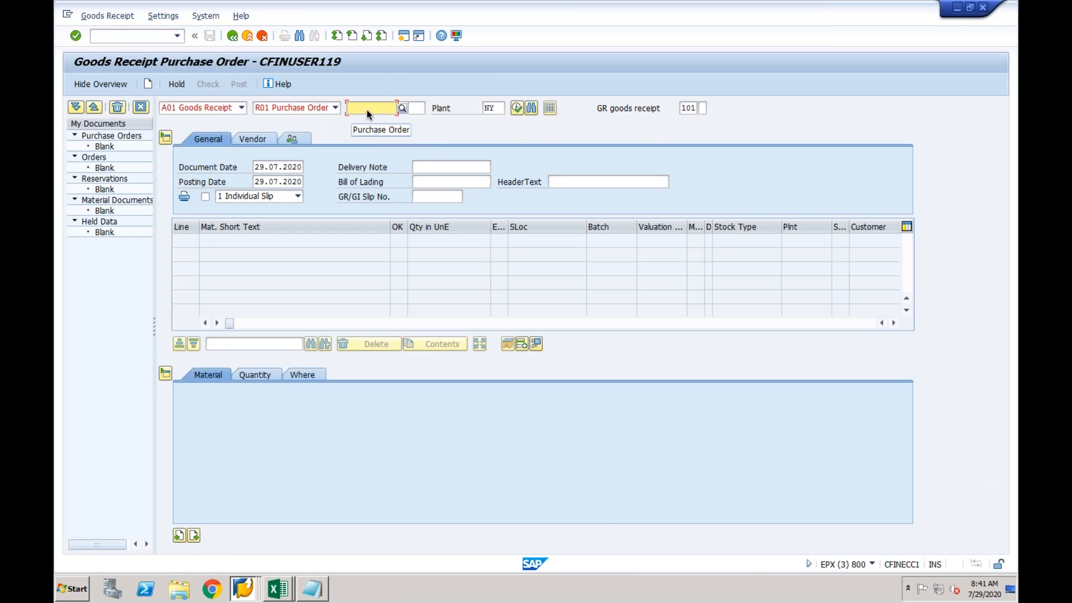
{"action": "left_click", "coordinate": [369, 111]}
{"action": "key", "text": "ctrl+v"}
{"action": "key", "text": "Return"}
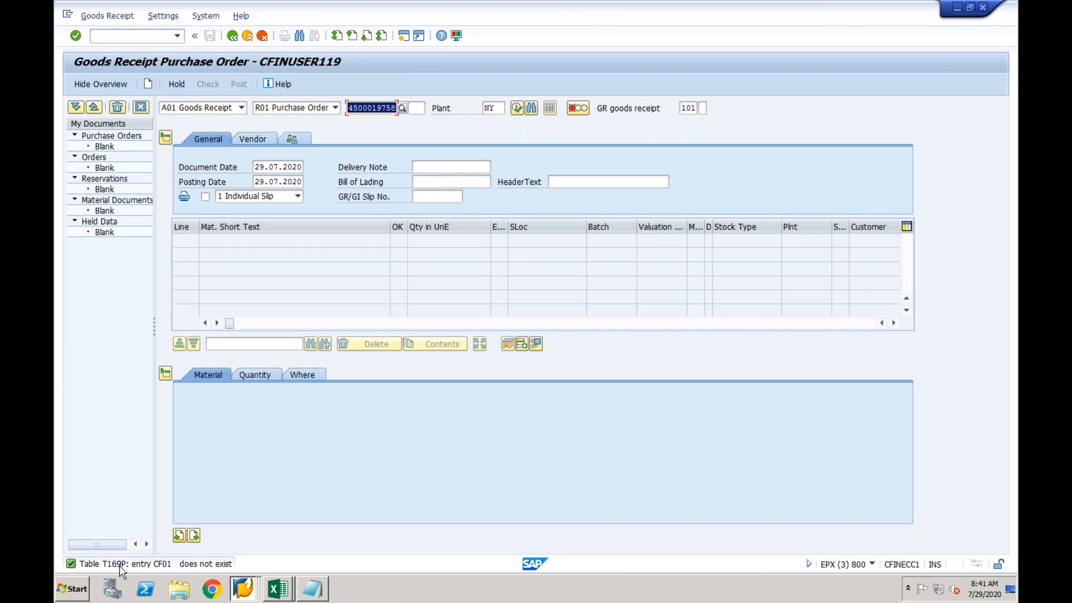
Step: Switch to the New Entries session, run transaction SM30 and enter table T169P
{"action": "right_click", "coordinate": [246, 587]}
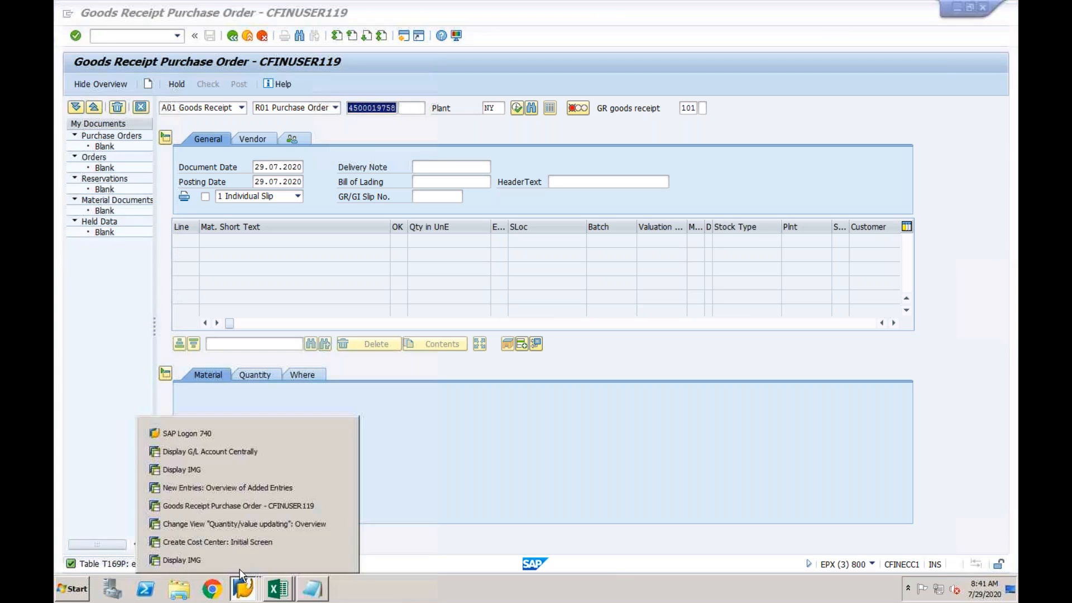
{"action": "left_click", "coordinate": [238, 484]}
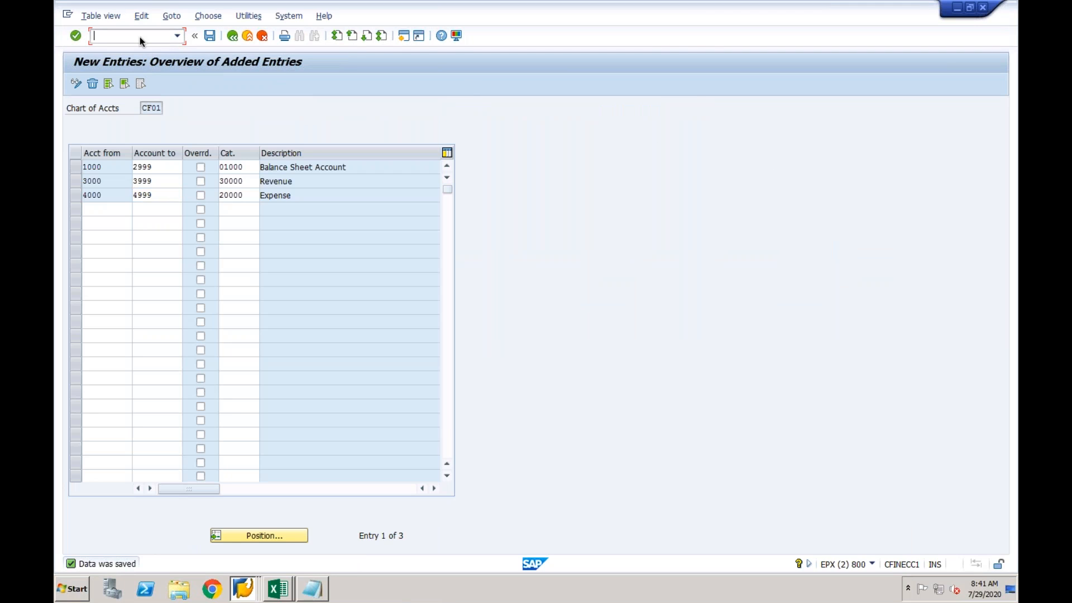
{"action": "type", "text": "/nsm30"}
{"action": "key", "text": "Return"}
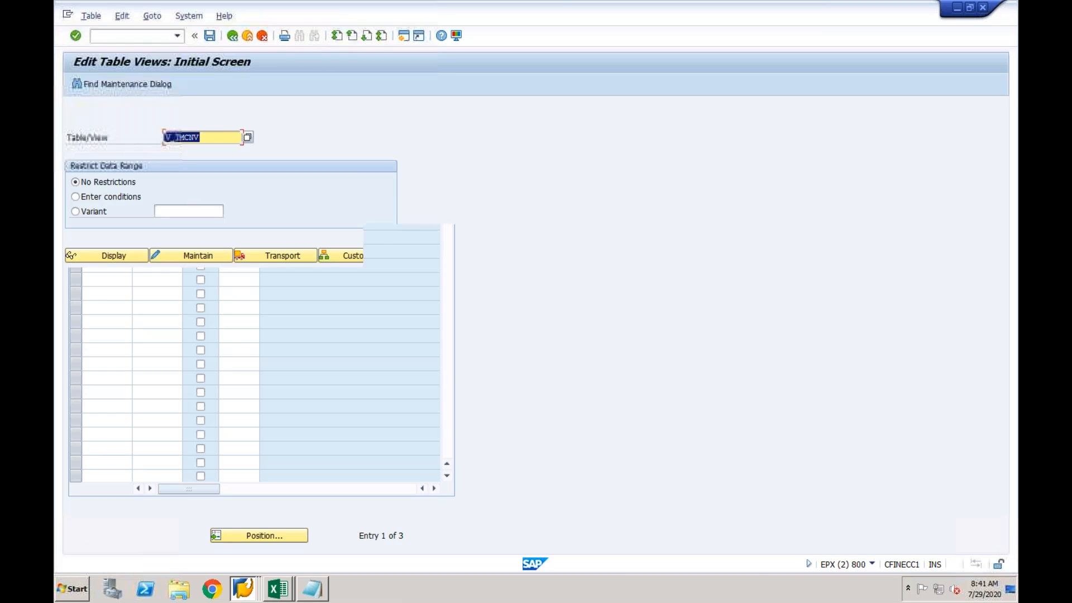
{"action": "type", "text": "t169p"}
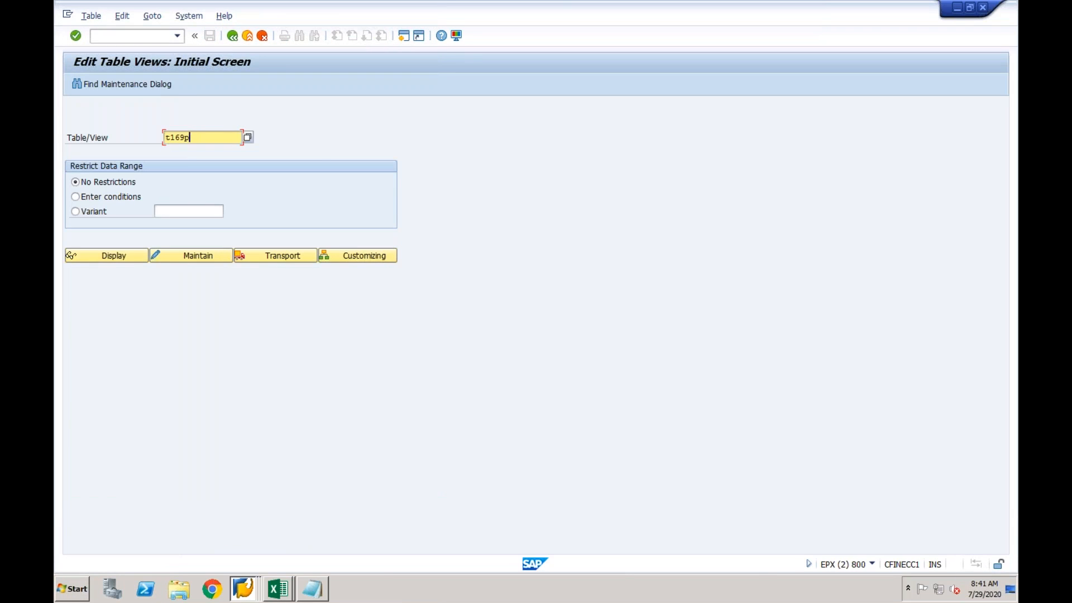
{"action": "key", "text": "Return"}
Step: List the IMG customizing activities linked to table T169P, close the list and open the table for maintenance
{"action": "left_click", "coordinate": [349, 258]}
{"action": "left_click", "coordinate": [374, 168]}
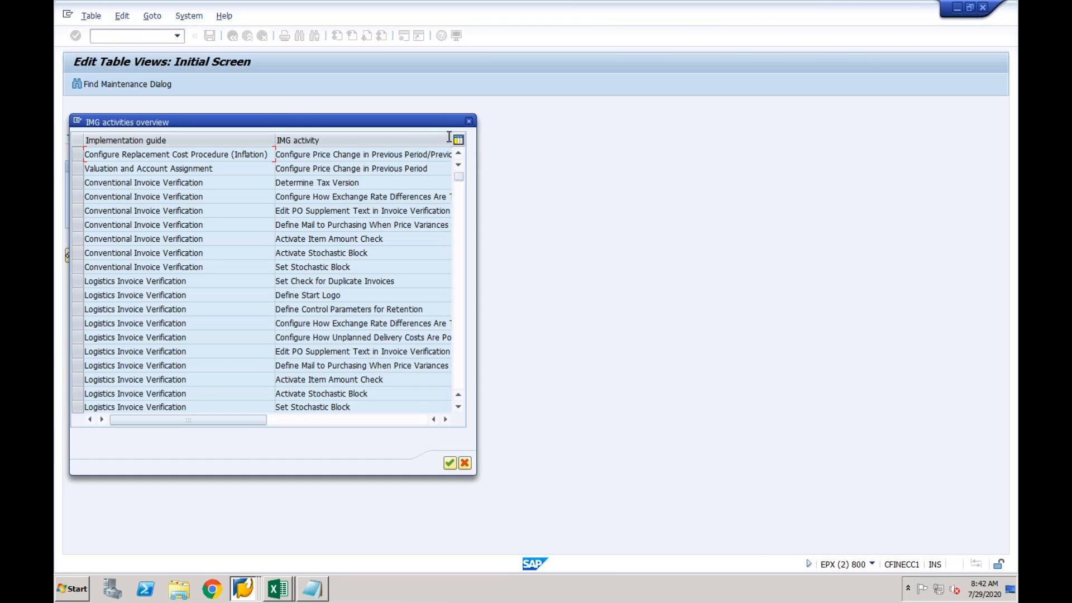
{"action": "left_click", "coordinate": [459, 126]}
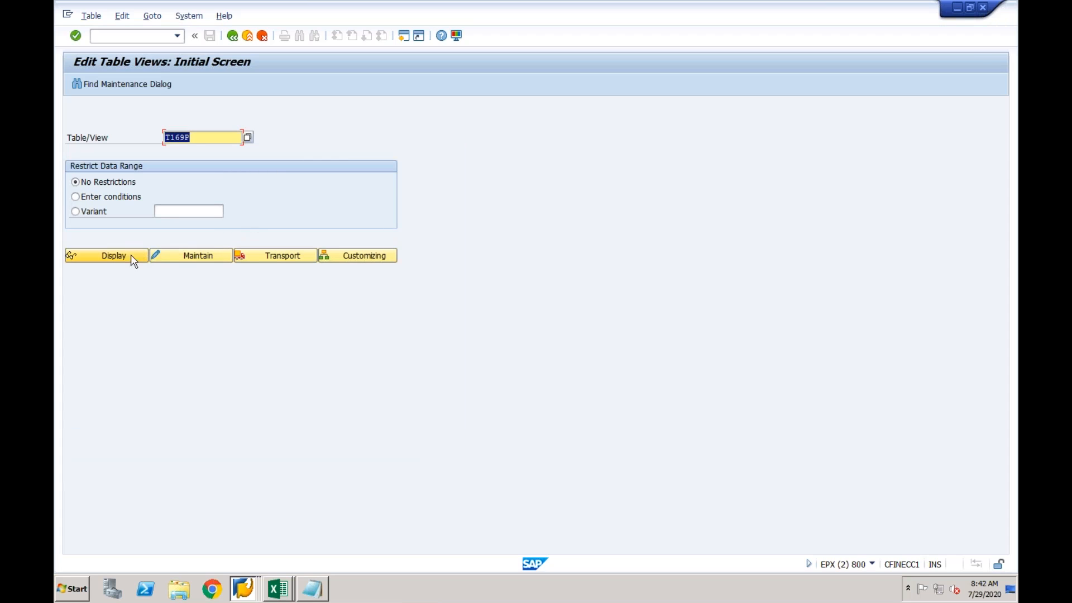
{"action": "left_click", "coordinate": [175, 258]}
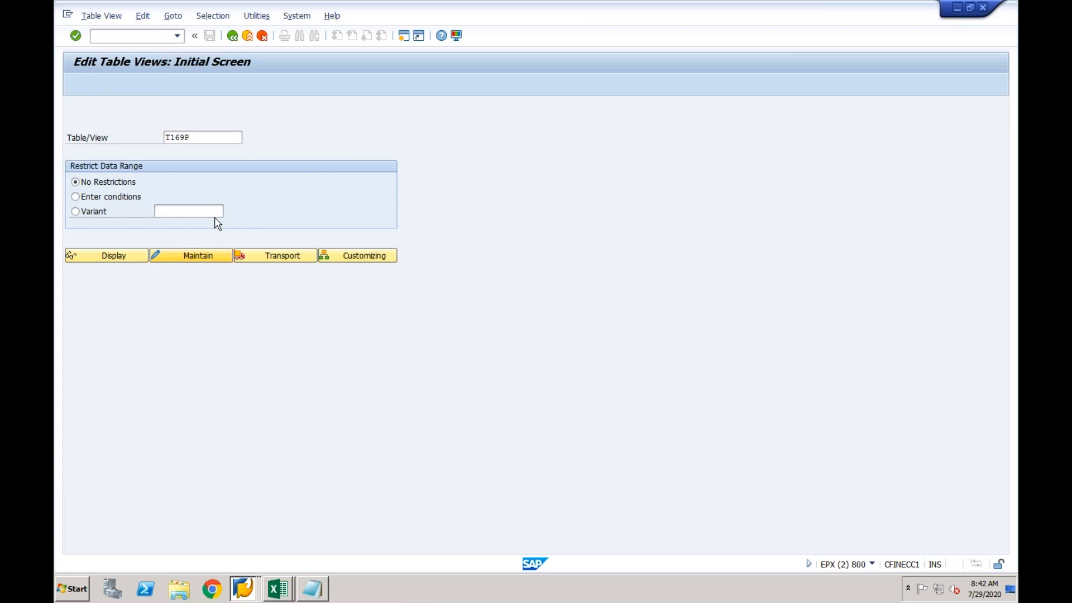
Step: Copy the invoice verification parameters of company code 0001 to CF01 and save them in customizing request EPXK900311
{"action": "left_click", "coordinate": [71, 137]}
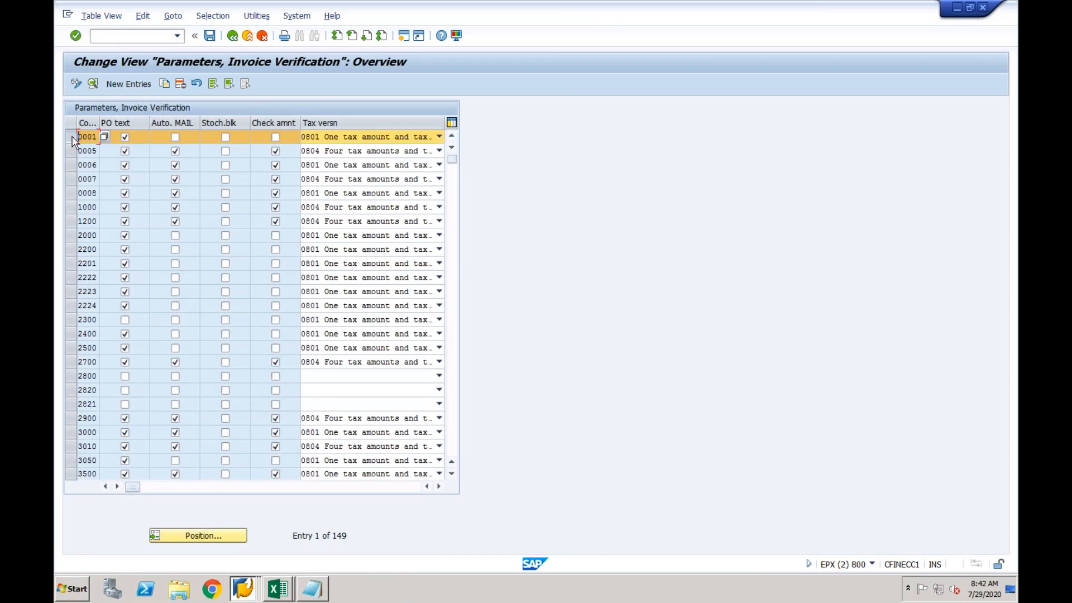
{"action": "left_click", "coordinate": [165, 84]}
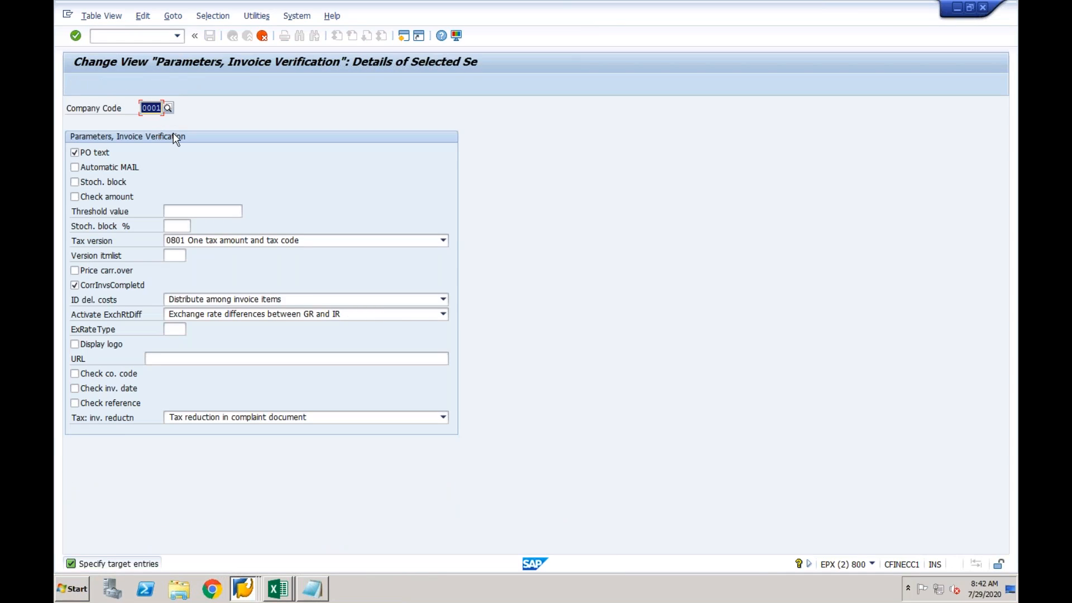
{"action": "type", "text": "CF"}
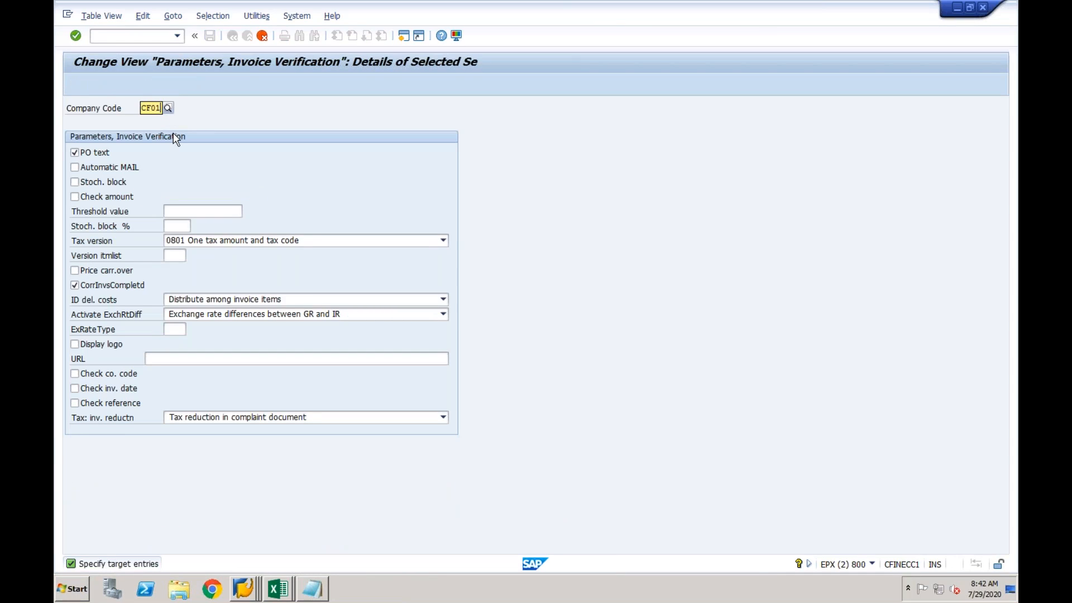
{"action": "key", "text": "Return"}
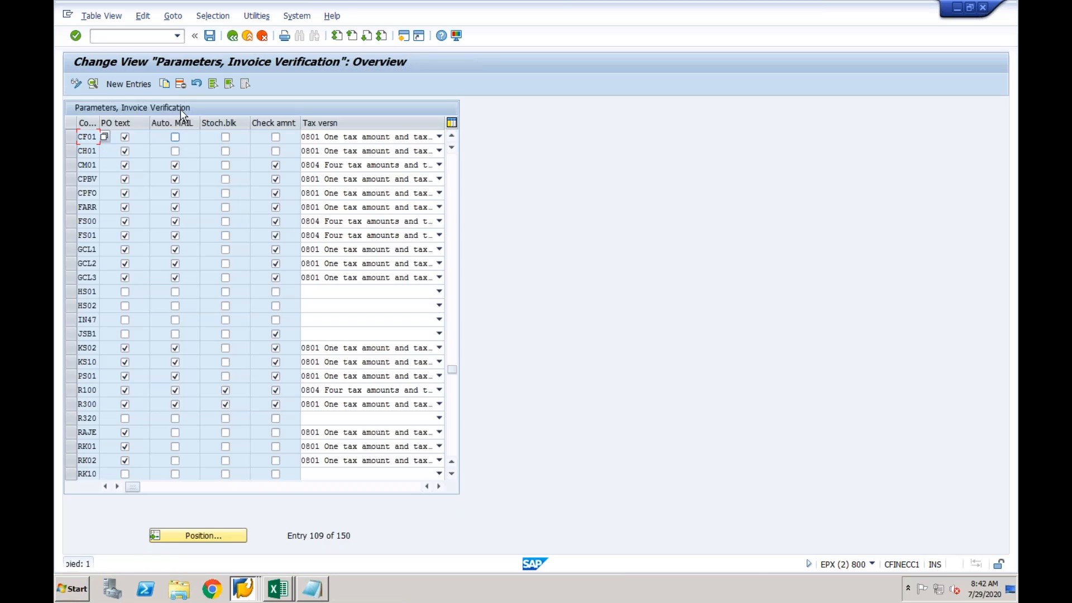
{"action": "left_click", "coordinate": [209, 36]}
{"action": "left_click", "coordinate": [251, 228]}
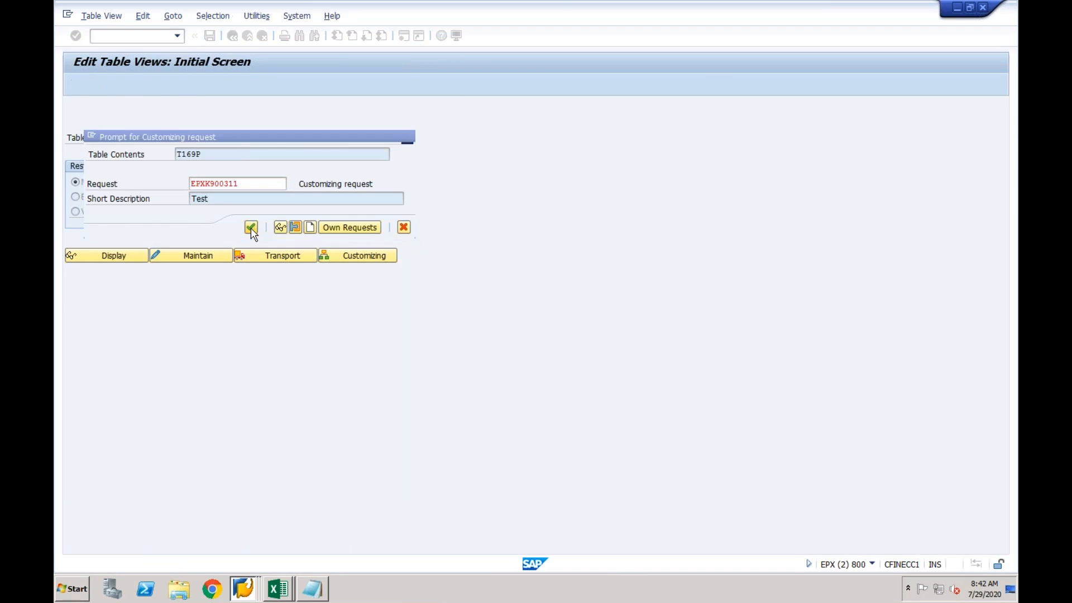
{"action": "left_click", "coordinate": [233, 36]}
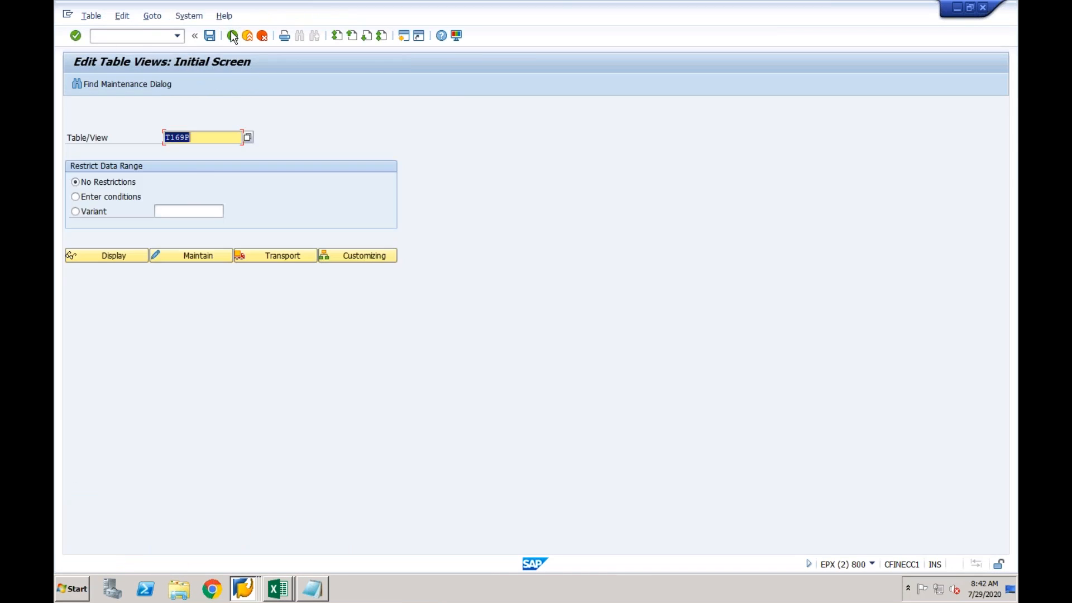
Step: Switch to the goods receipt session, restart transaction MIGO and load the purchase order for CF01-TEST
{"action": "left_click", "coordinate": [247, 587]}
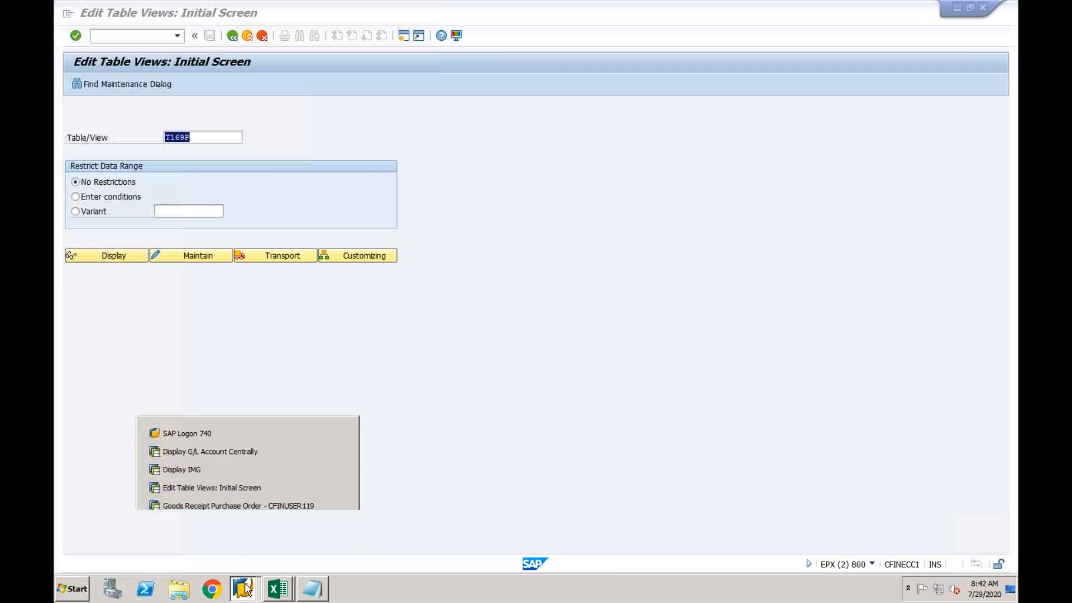
{"action": "left_click", "coordinate": [242, 506]}
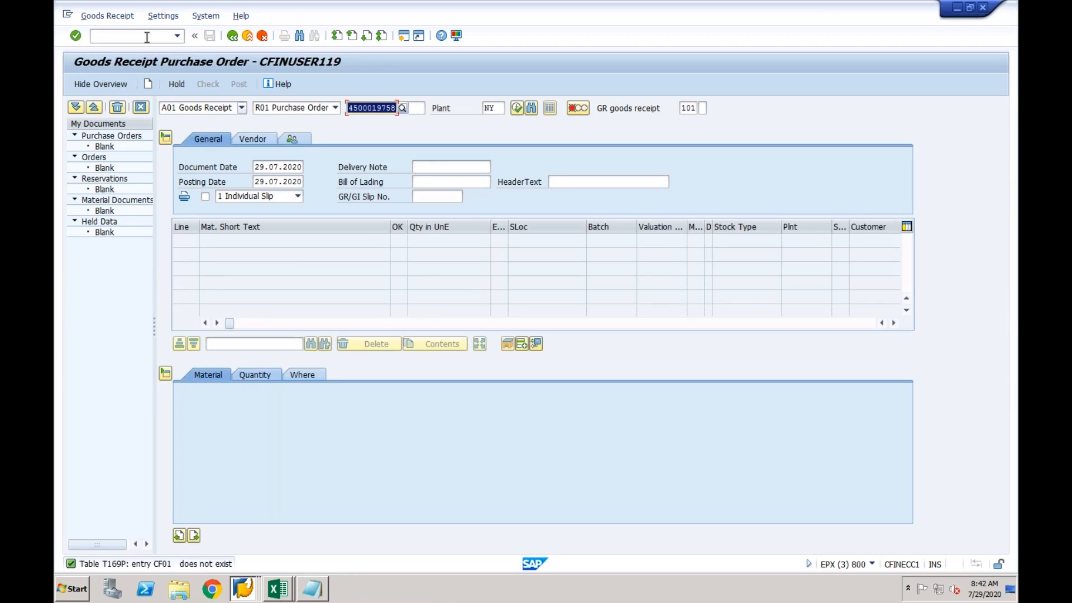
{"action": "left_click", "coordinate": [147, 36]}
{"action": "type", "text": "/nmigo"}
{"action": "key", "text": "Return"}
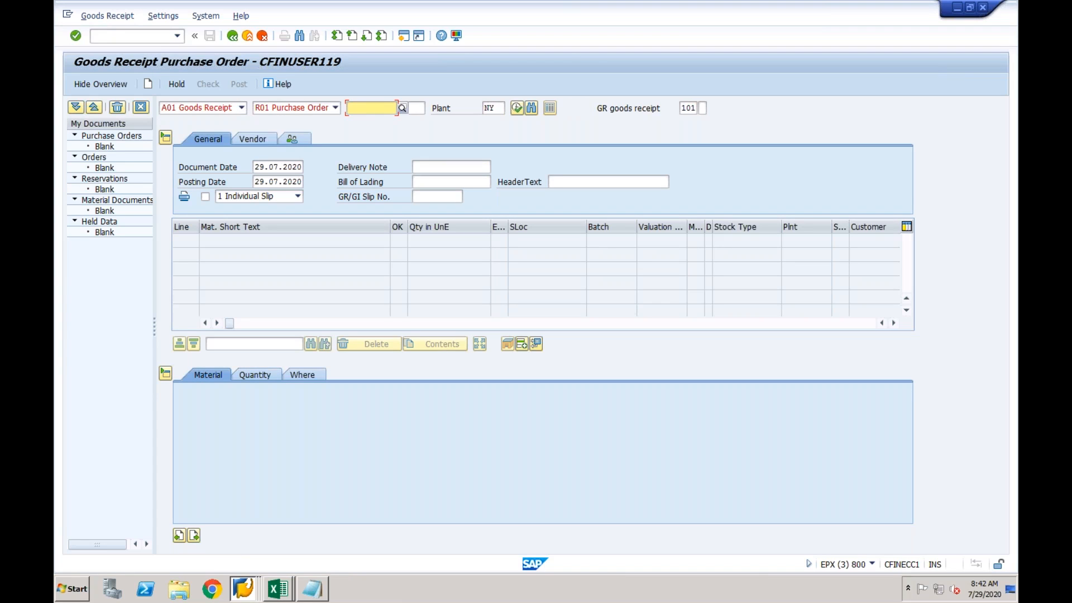
{"action": "key", "text": "Return"}
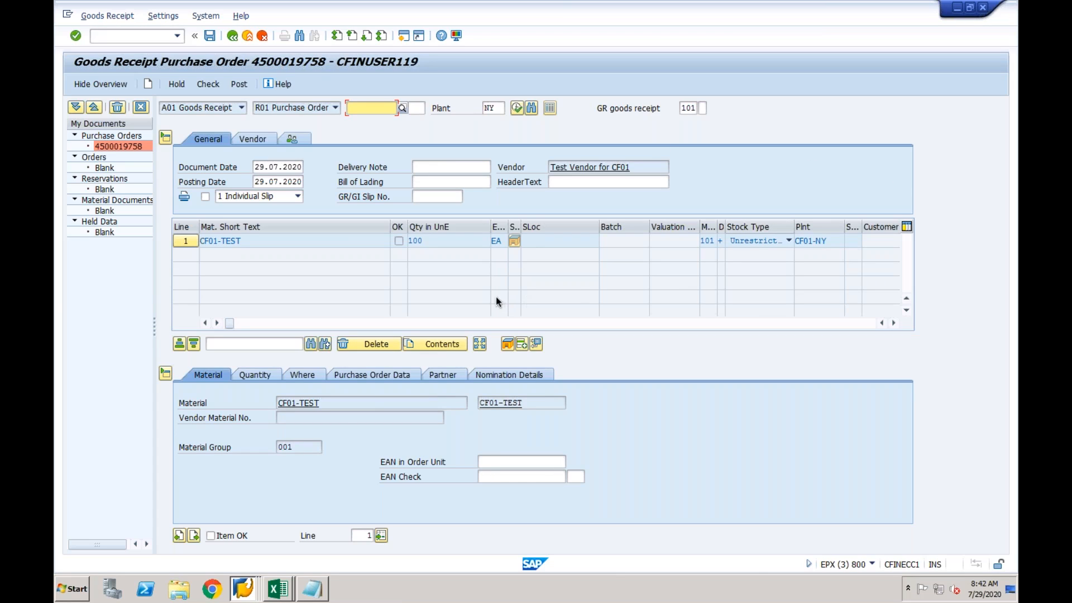
Step: Mark the CF01-TEST item as OK and try to post the goods receipt
{"action": "left_click", "coordinate": [227, 534]}
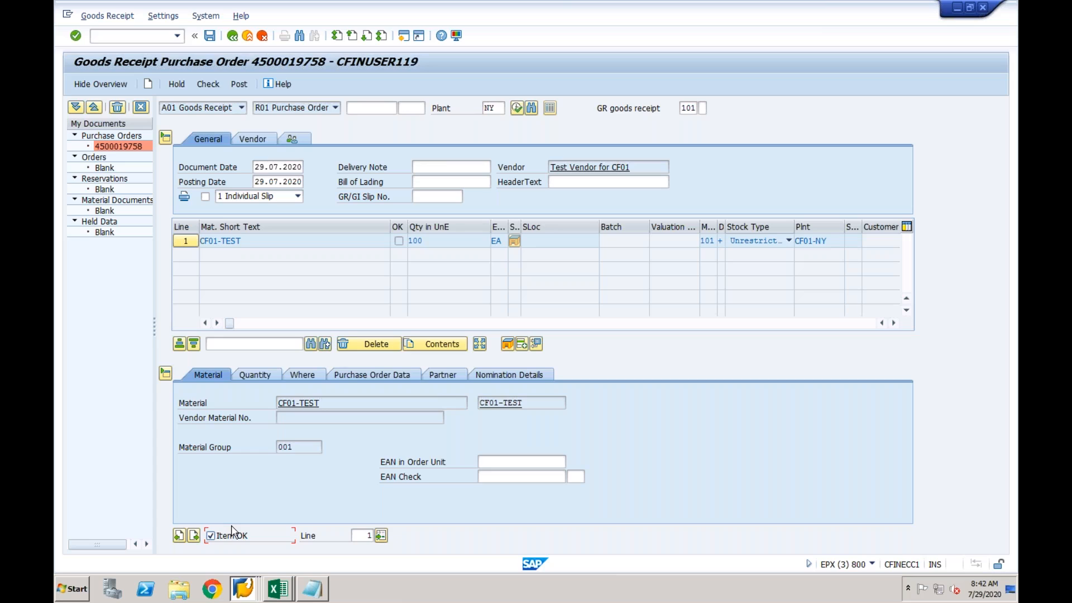
{"action": "left_click", "coordinate": [215, 38]}
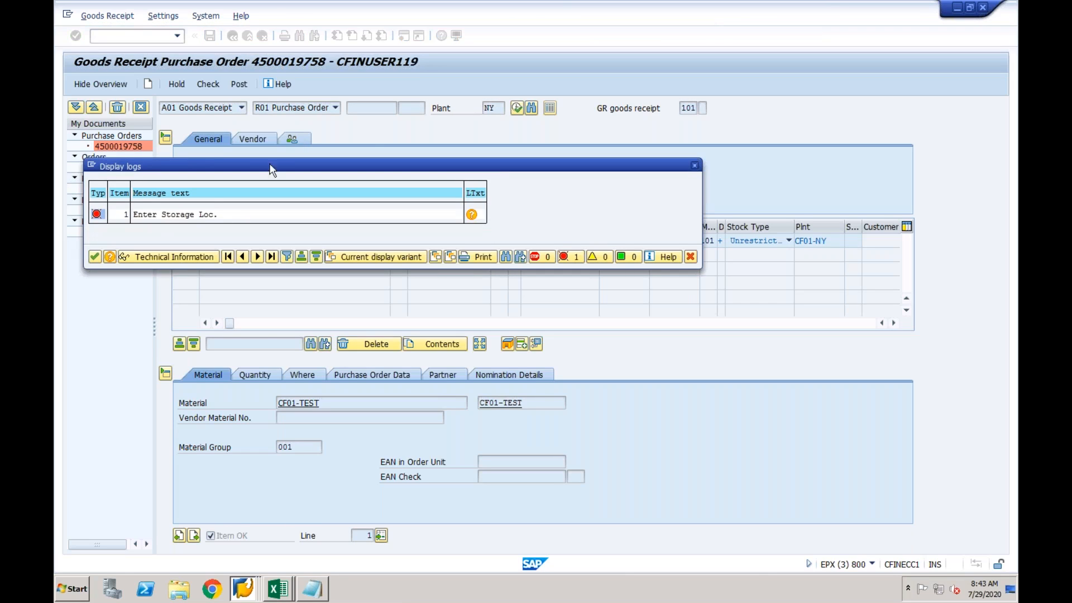
Step: Enter storage location NY01 for the CF01-TEST receipt item and try to post the goods receipt
{"action": "left_click", "coordinate": [95, 256]}
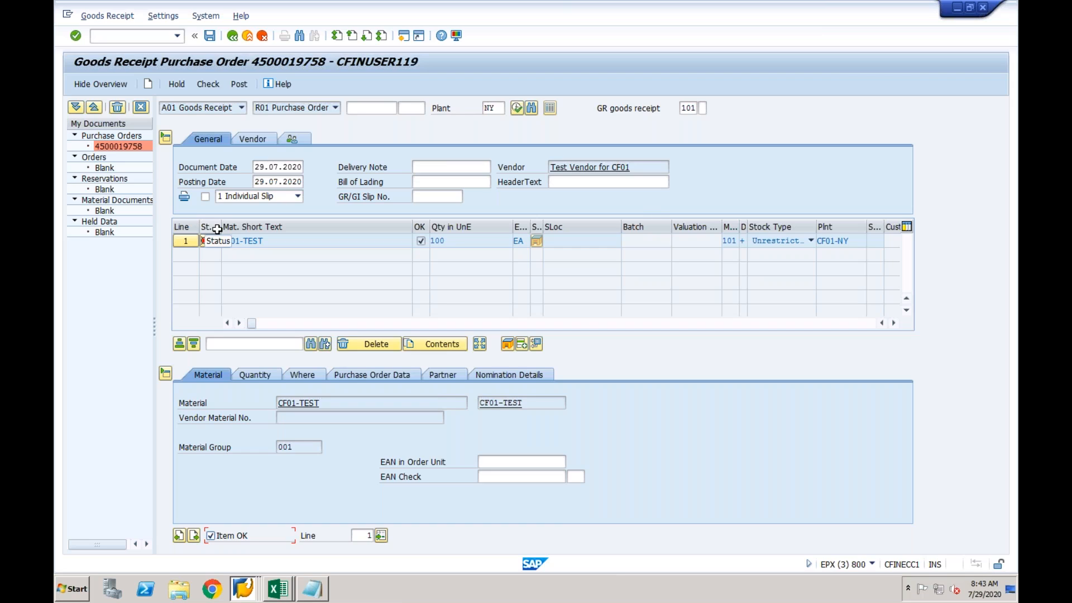
{"action": "left_click", "coordinate": [308, 375]}
{"action": "left_click", "coordinate": [301, 447]}
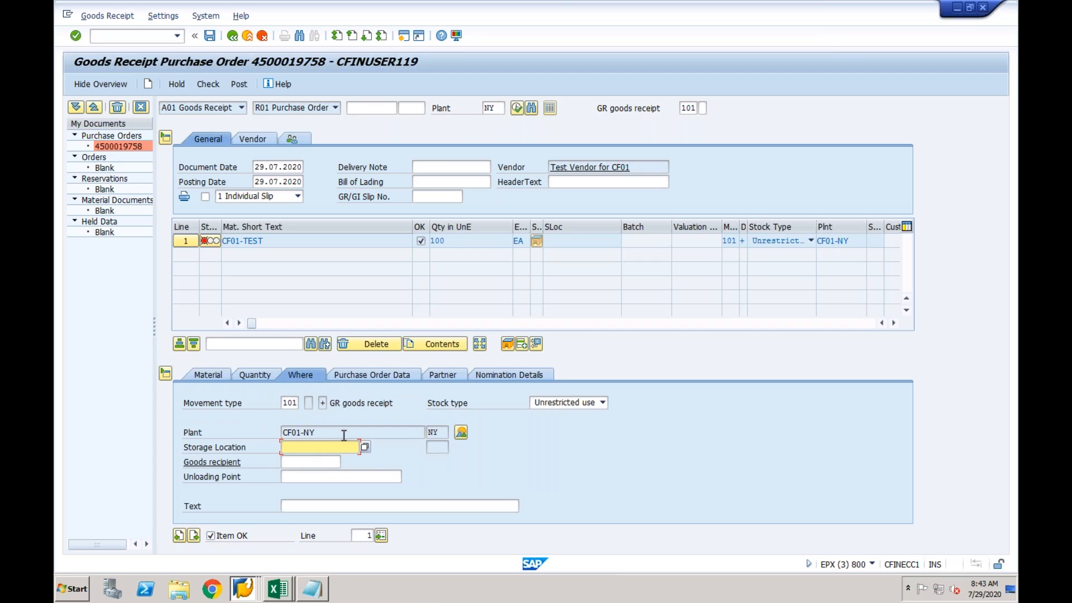
{"action": "type", "text": "ny01"}
{"action": "key", "text": "Return"}
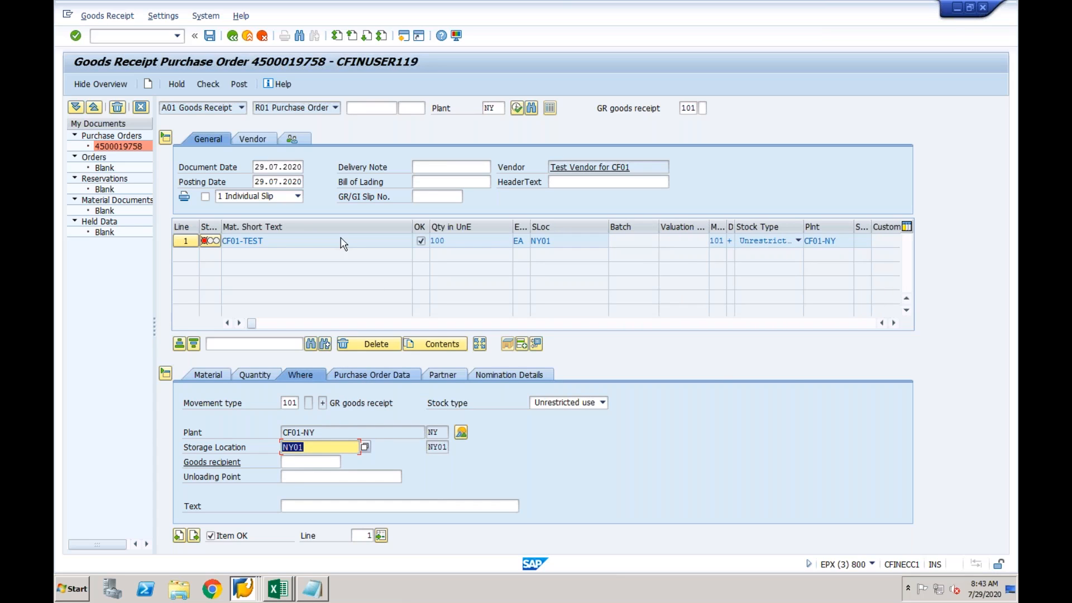
{"action": "left_click", "coordinate": [238, 84]}
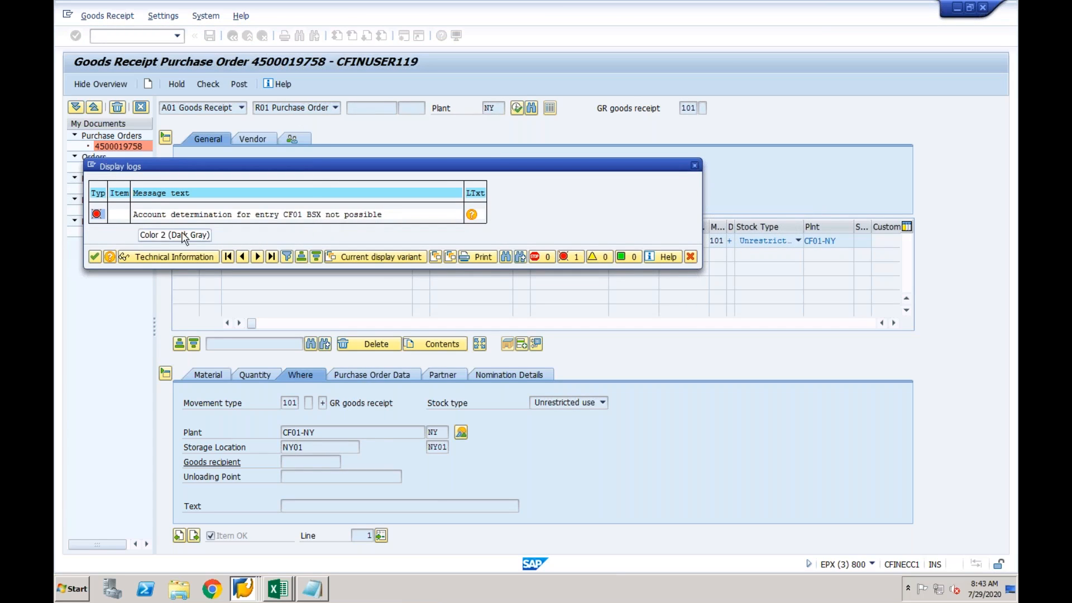
{"action": "key", "text": "Return"}
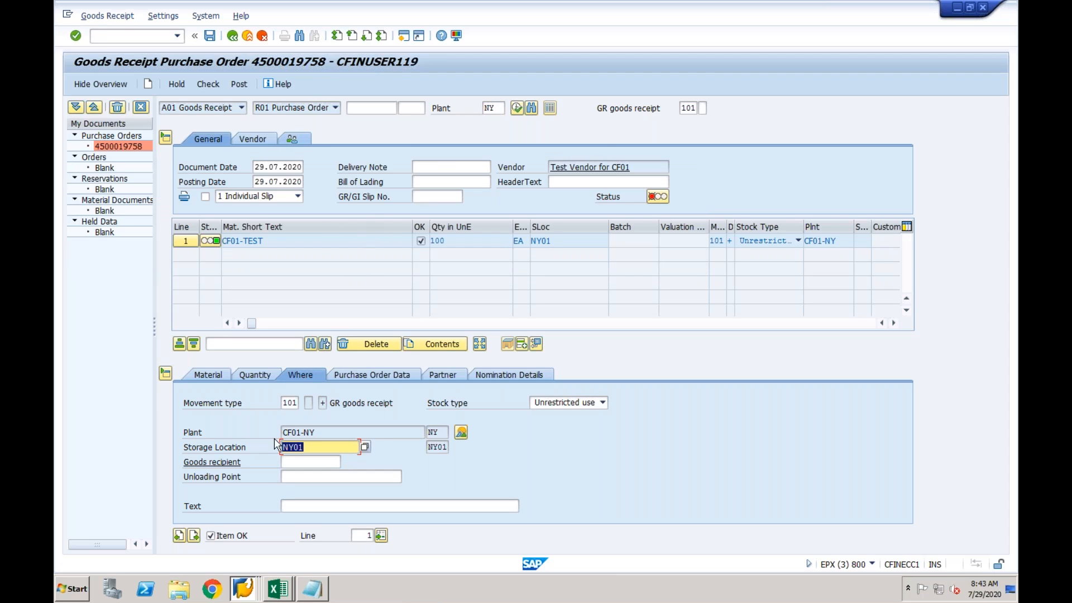
Step: Switch to the Edit Table Views session and open the transaction for editing G/L accounts centrally
{"action": "right_click", "coordinate": [241, 596]}
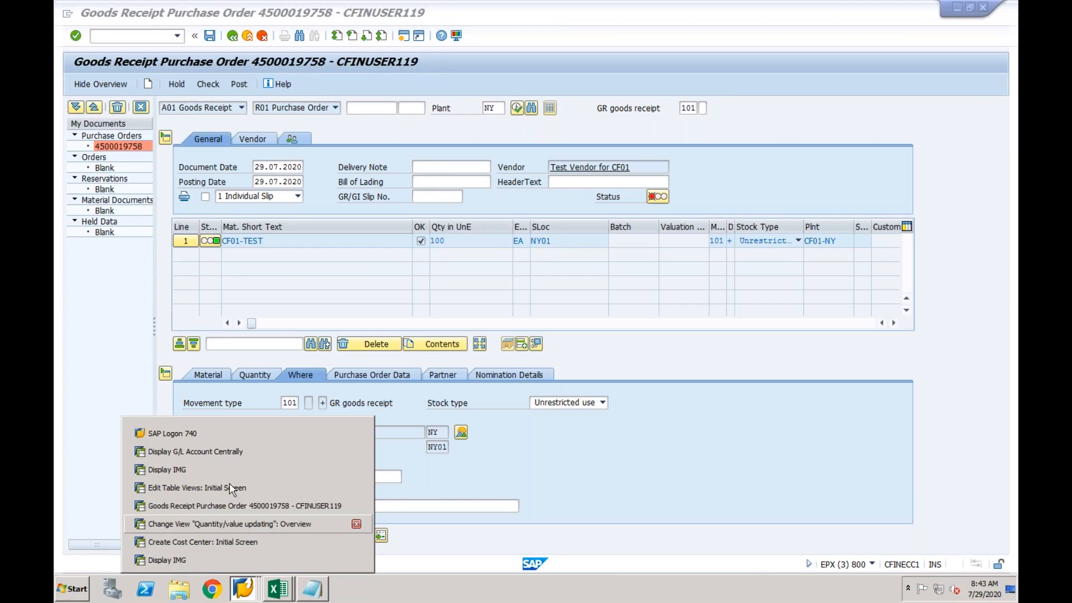
{"action": "left_click", "coordinate": [248, 487]}
{"action": "left_click", "coordinate": [154, 37]}
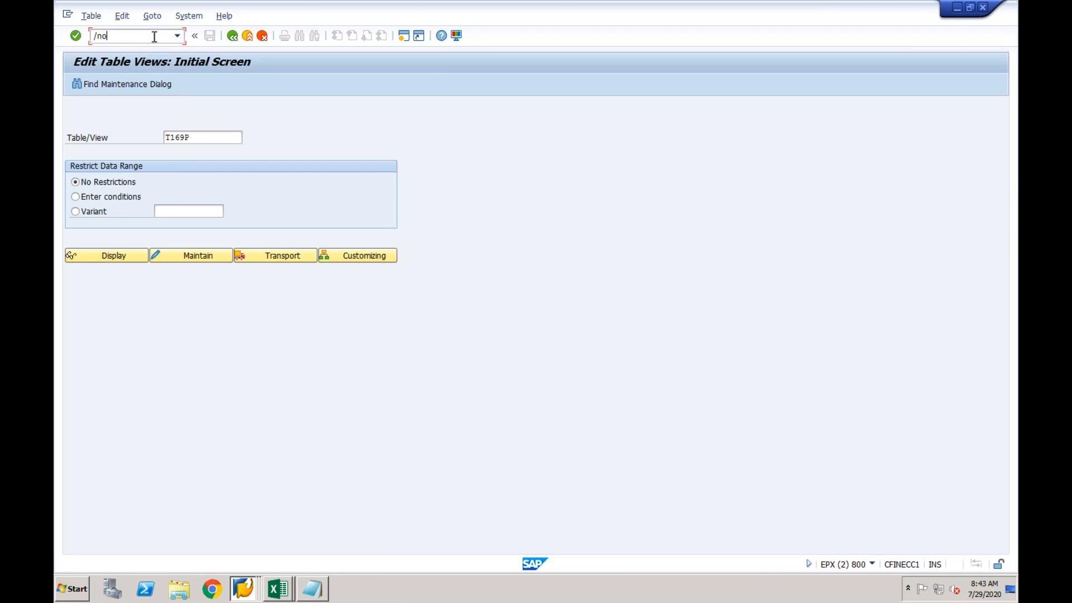
{"action": "type", "text": "0"}
{"action": "key", "text": "Return"}
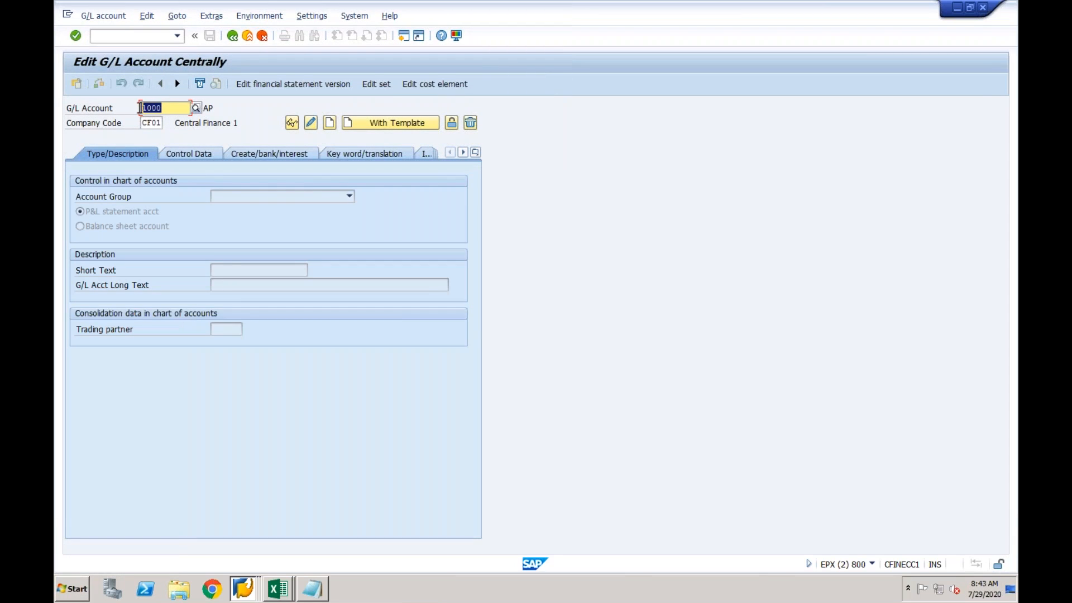
Step: Create G/L account 2002 in company code CF01 as a BS Balance Sheet account with the short text Stock
{"action": "type", "text": "200"}
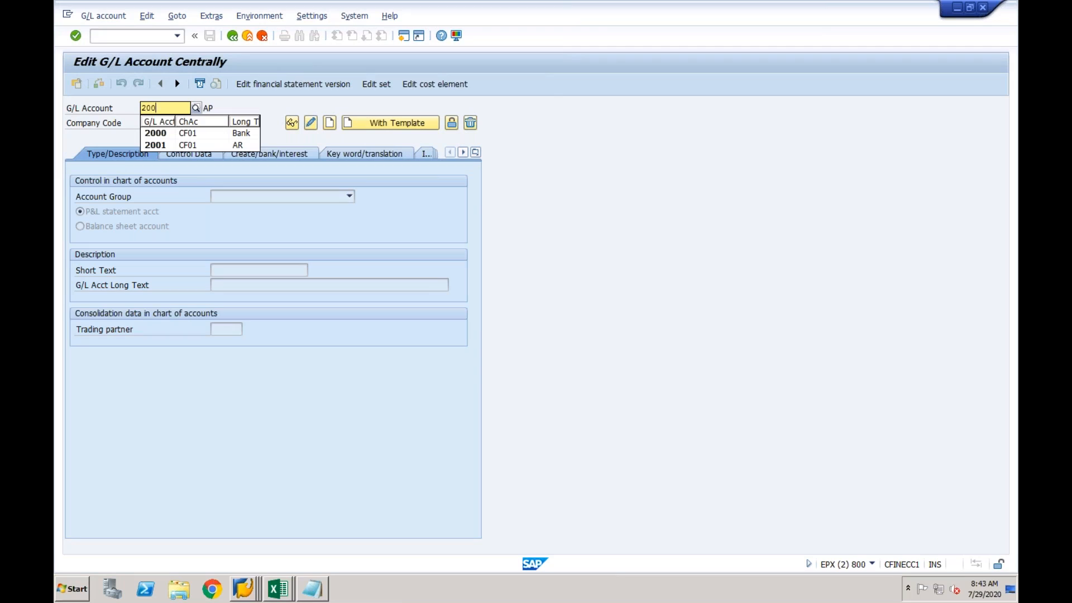
{"action": "type", "text": "2"}
{"action": "key", "text": "Return"}
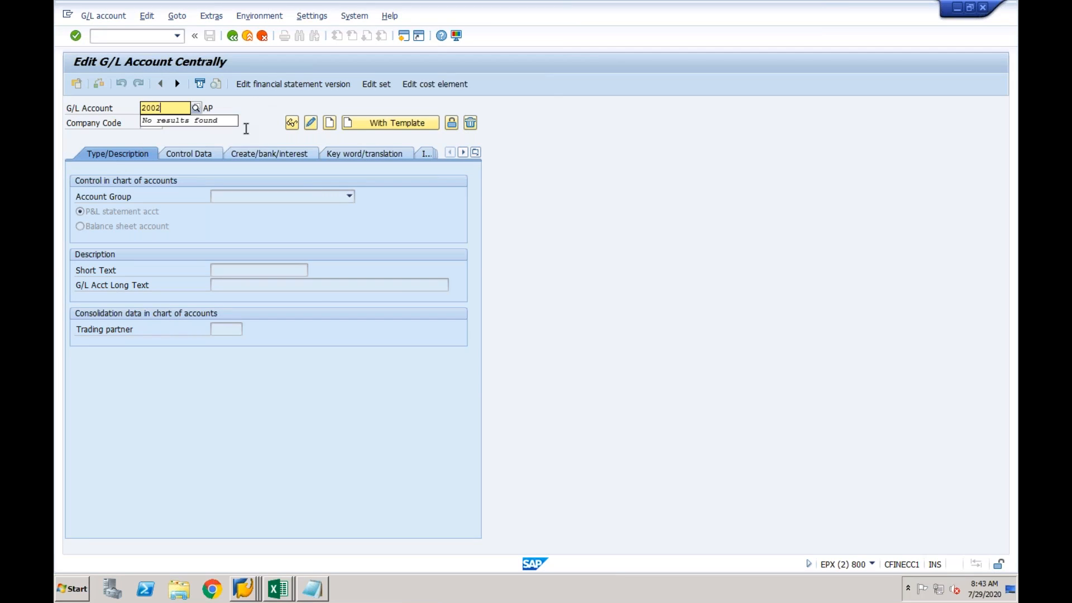
{"action": "left_click", "coordinate": [330, 123]}
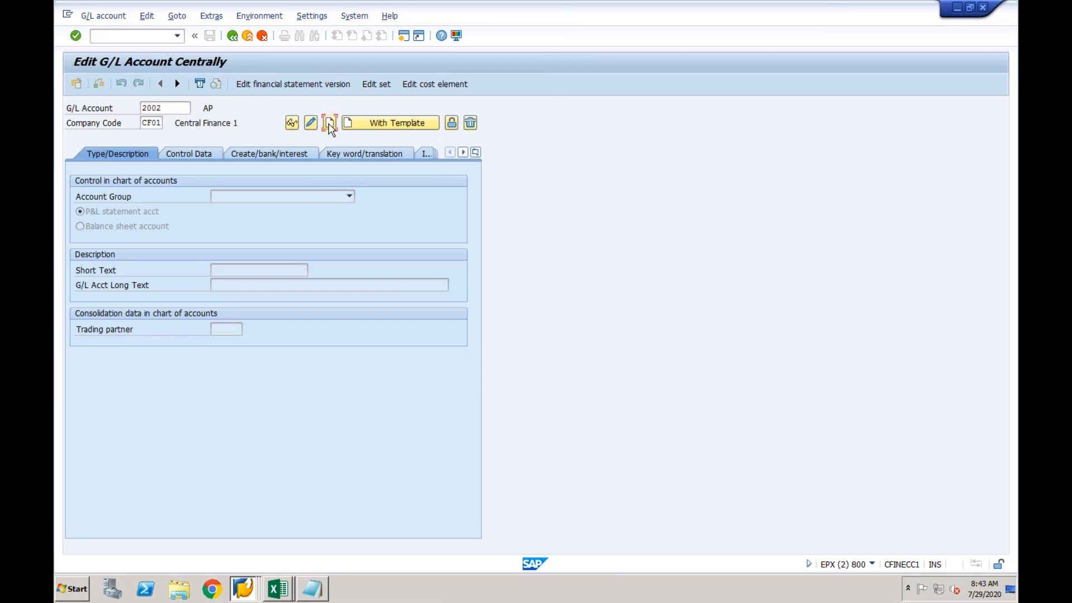
{"action": "left_click", "coordinate": [285, 199]}
{"action": "left_click", "coordinate": [285, 208]}
{"action": "left_click", "coordinate": [99, 229]}
{"action": "left_click", "coordinate": [227, 271]}
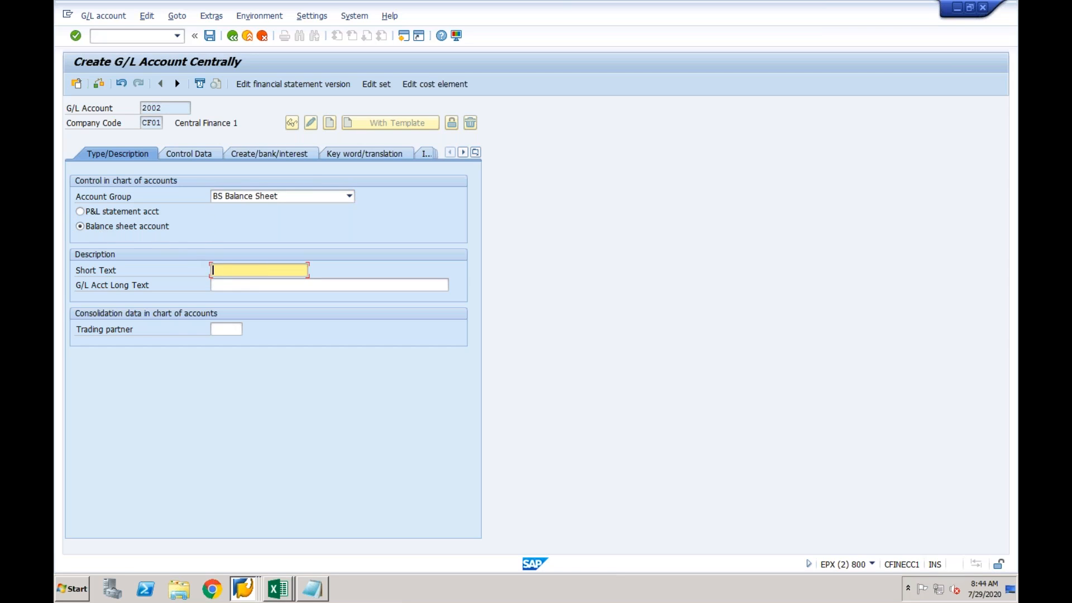
{"action": "type", "text": "Stock"}
Step: Assign field status group G006 (Material accounts) to G/L account 2002 and save the account
{"action": "left_click", "coordinate": [205, 154]}
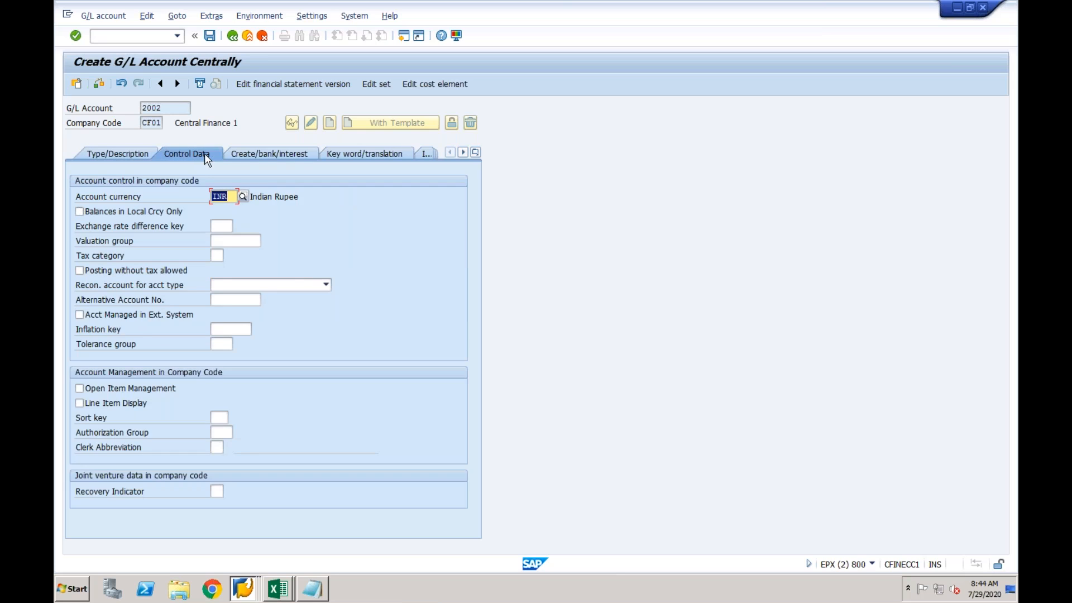
{"action": "left_click", "coordinate": [254, 155]}
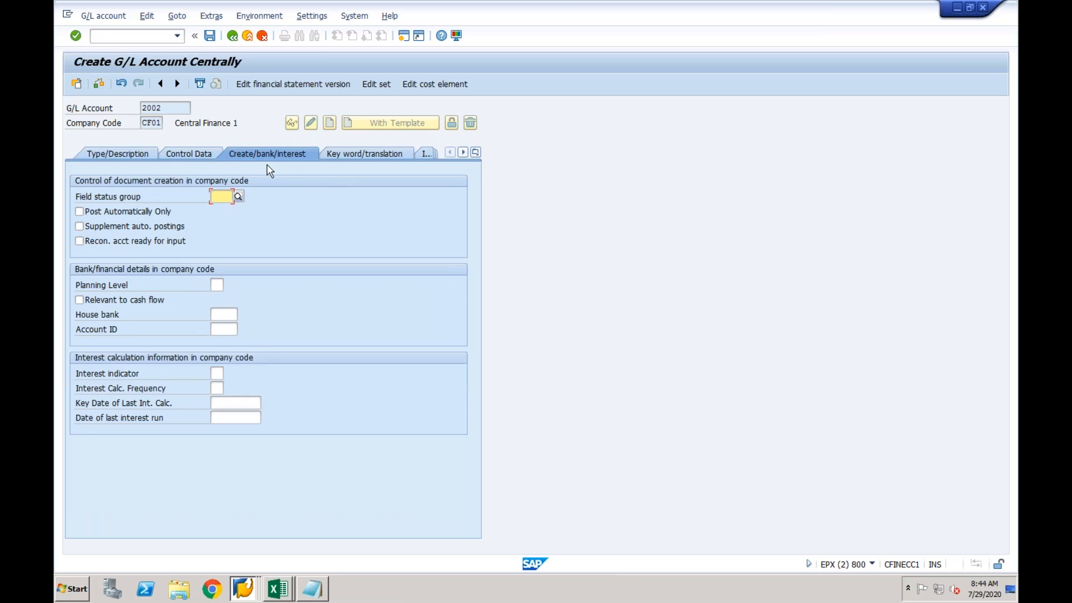
{"action": "key", "text": "F4"}
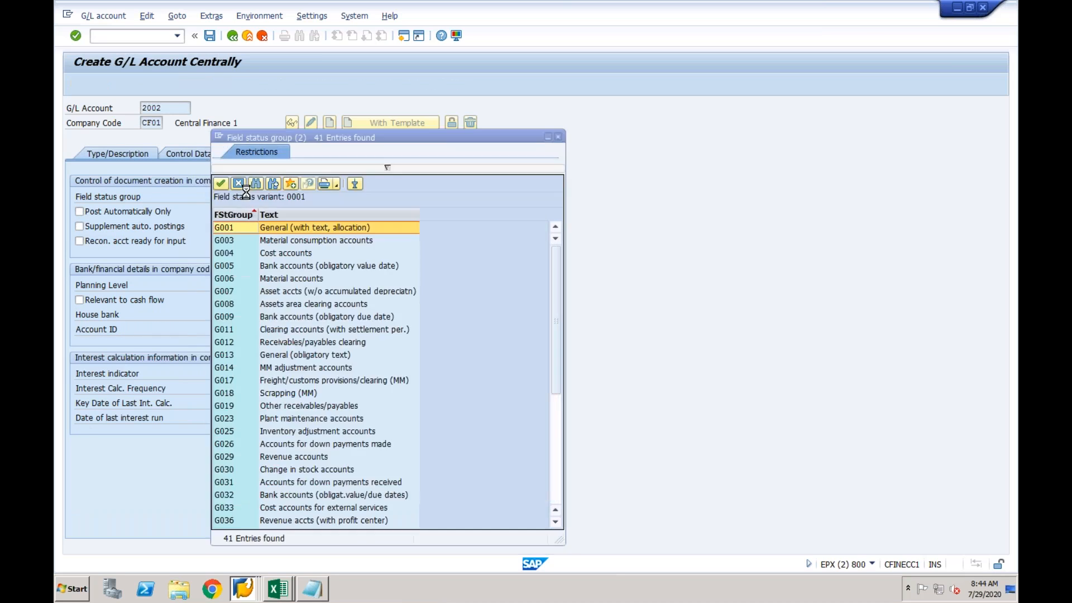
{"action": "left_click", "coordinate": [295, 279]}
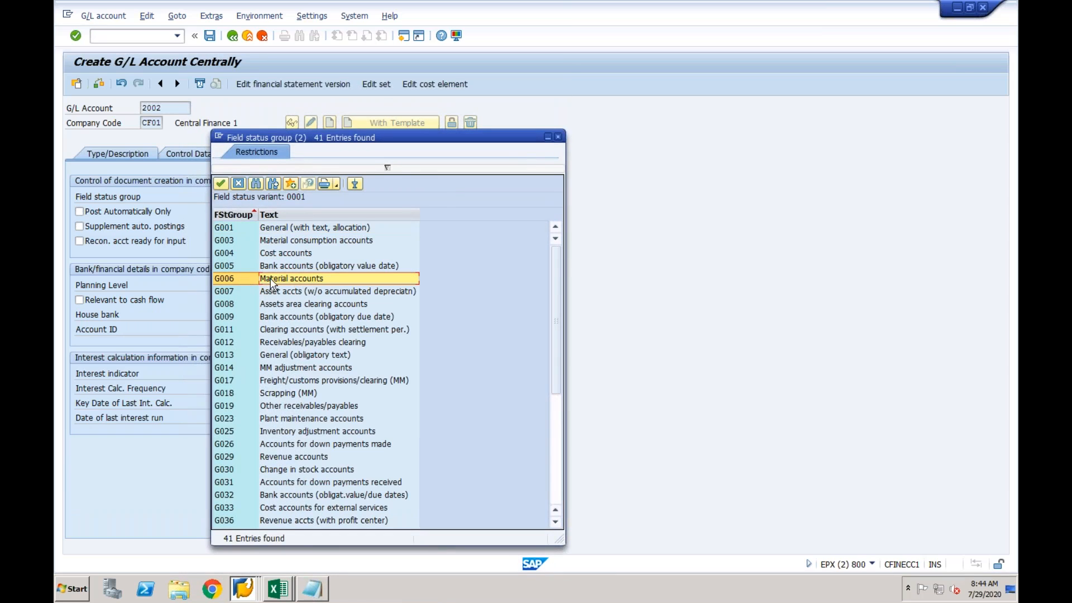
{"action": "double_click", "coordinate": [270, 278]}
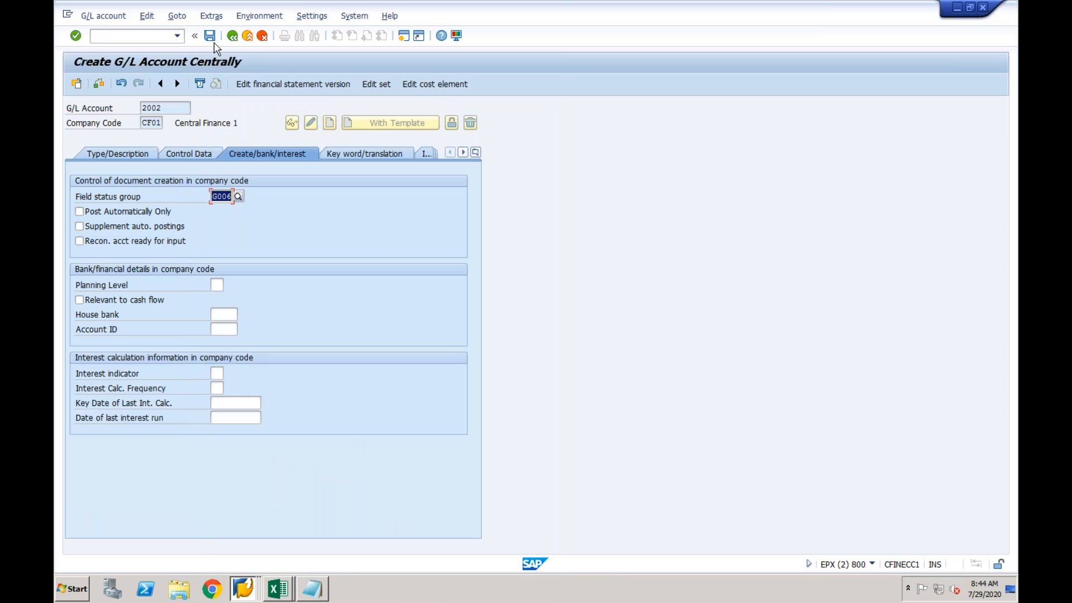
{"action": "left_click", "coordinate": [211, 37]}
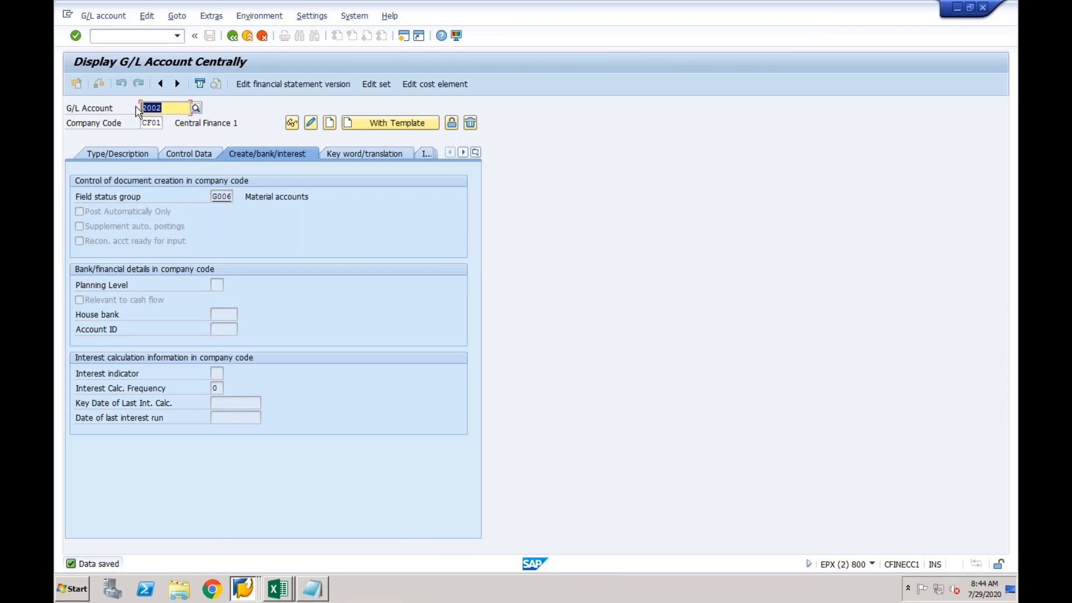
Step: Begin a new G/L account 1001 in company code CF01 with field status group G001
{"action": "type", "text": "1001"}
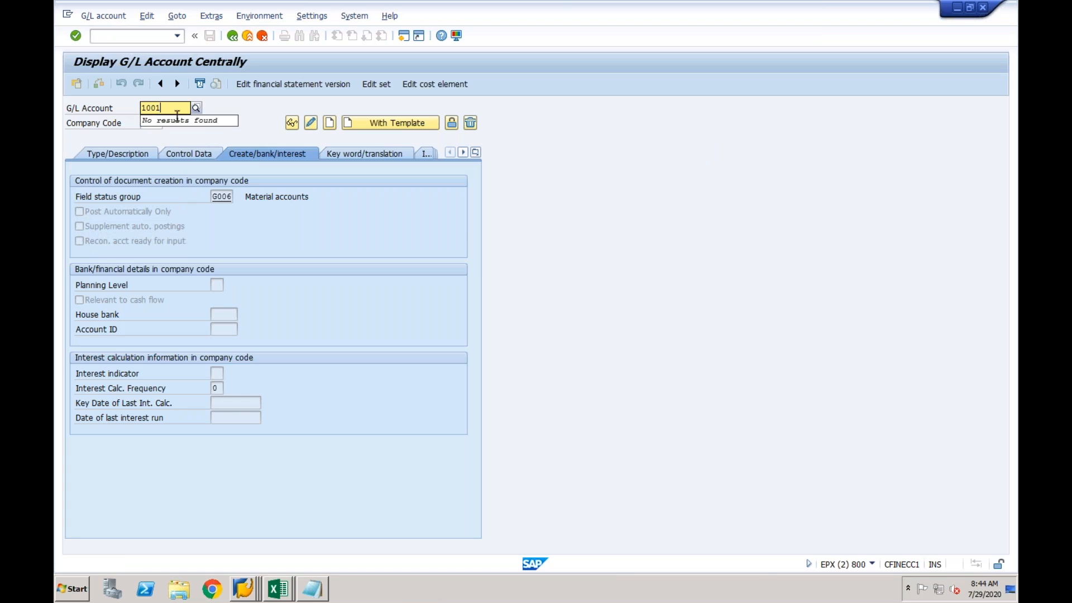
{"action": "left_click", "coordinate": [242, 111]}
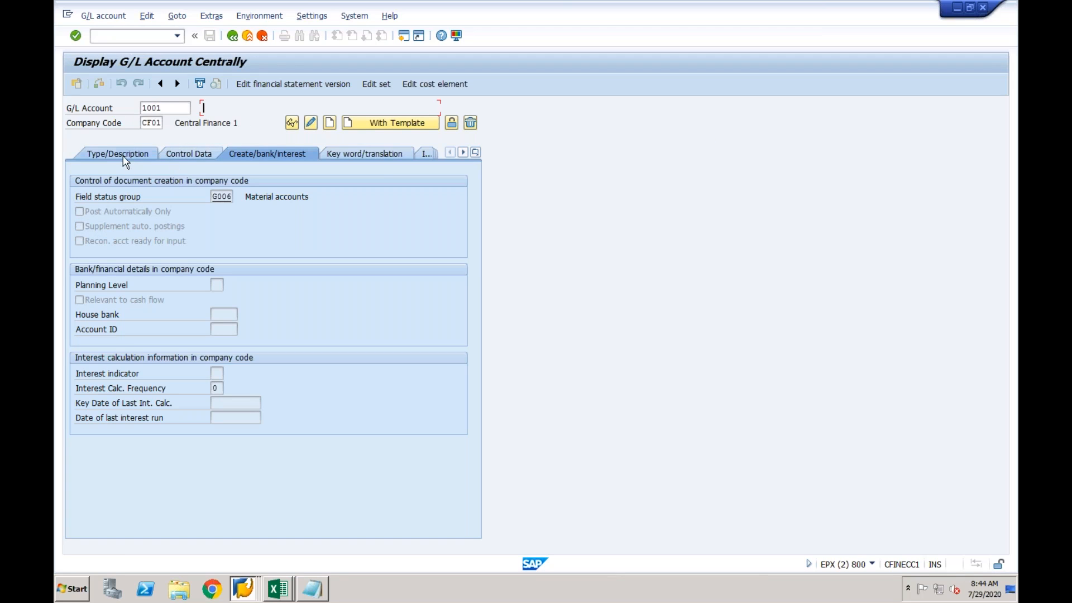
{"action": "left_click", "coordinate": [330, 124]}
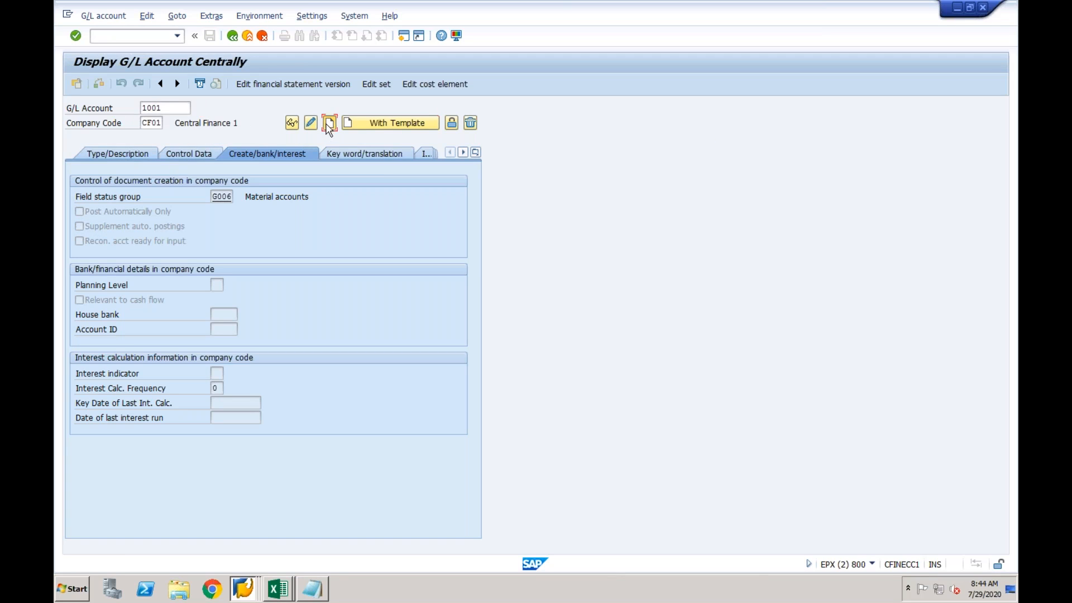
{"action": "left_click", "coordinate": [237, 196]}
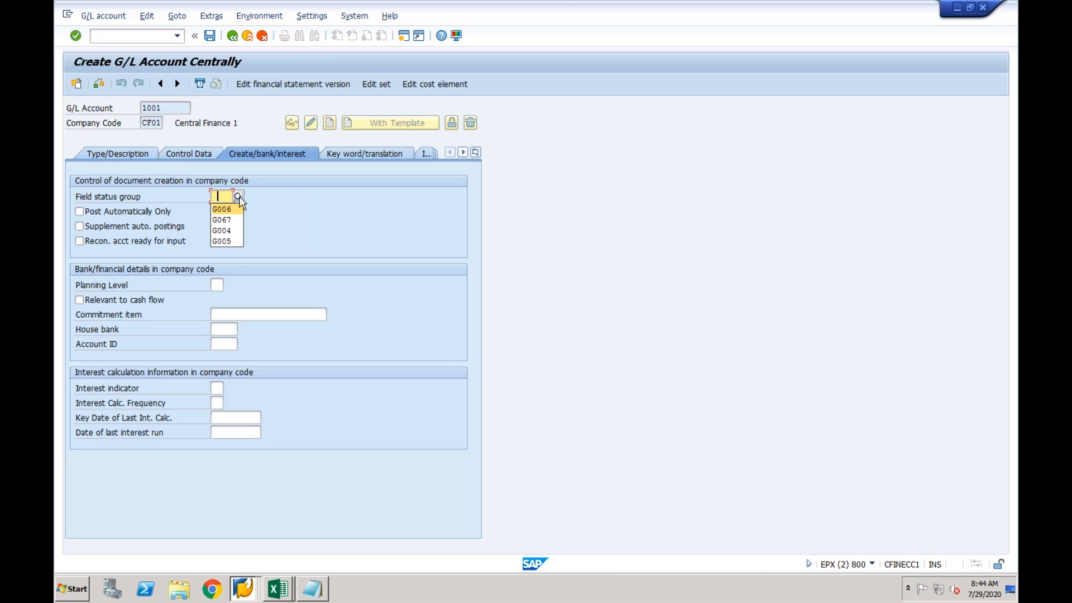
{"action": "left_click", "coordinate": [238, 197]}
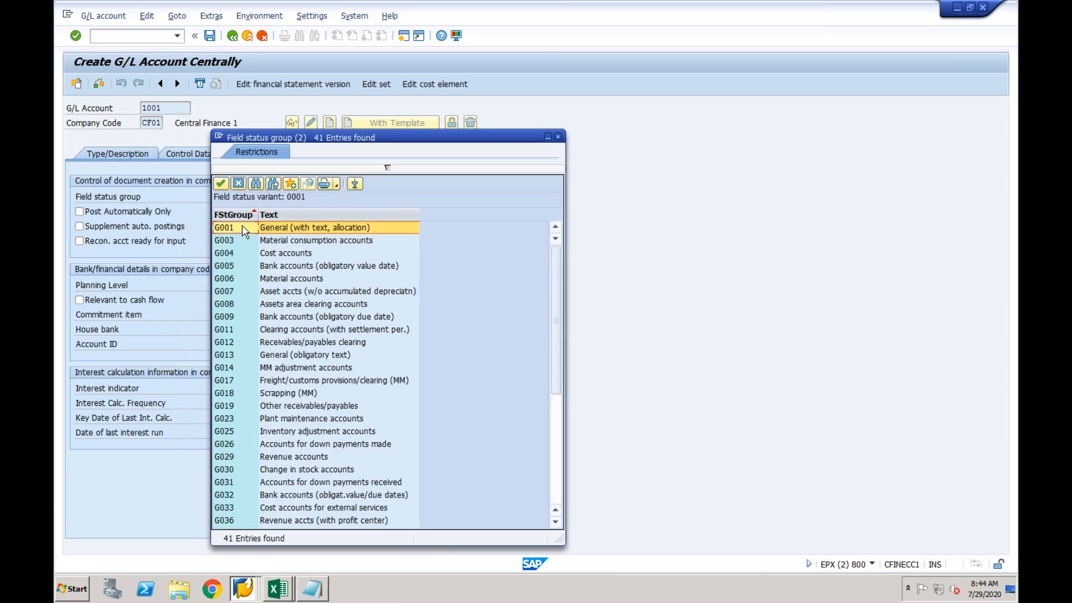
{"action": "left_click", "coordinate": [244, 229]}
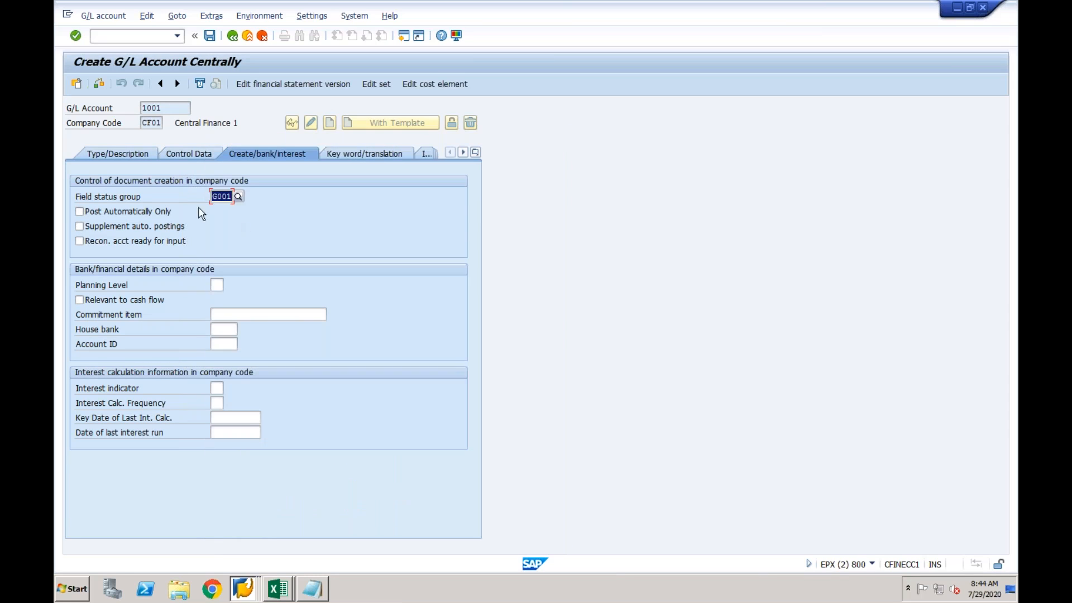
Step: Set account 1001 to account group BS Balance Sheet, balance sheet account type, with the short text GR/IR
{"action": "left_click", "coordinate": [137, 159]}
{"action": "left_click", "coordinate": [259, 201]}
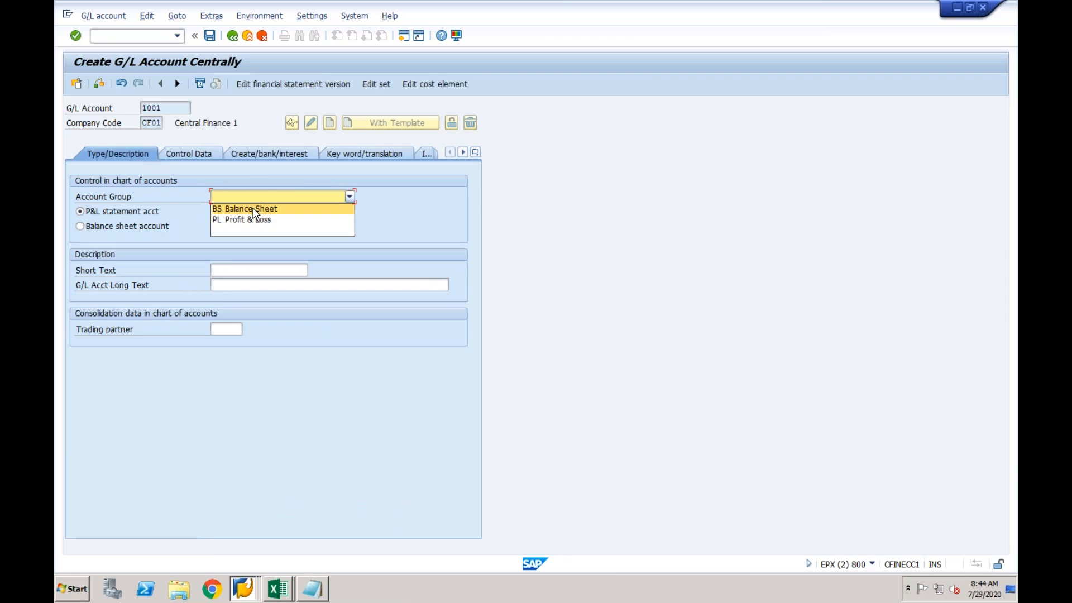
{"action": "left_click", "coordinate": [259, 208]}
{"action": "left_click", "coordinate": [117, 226]}
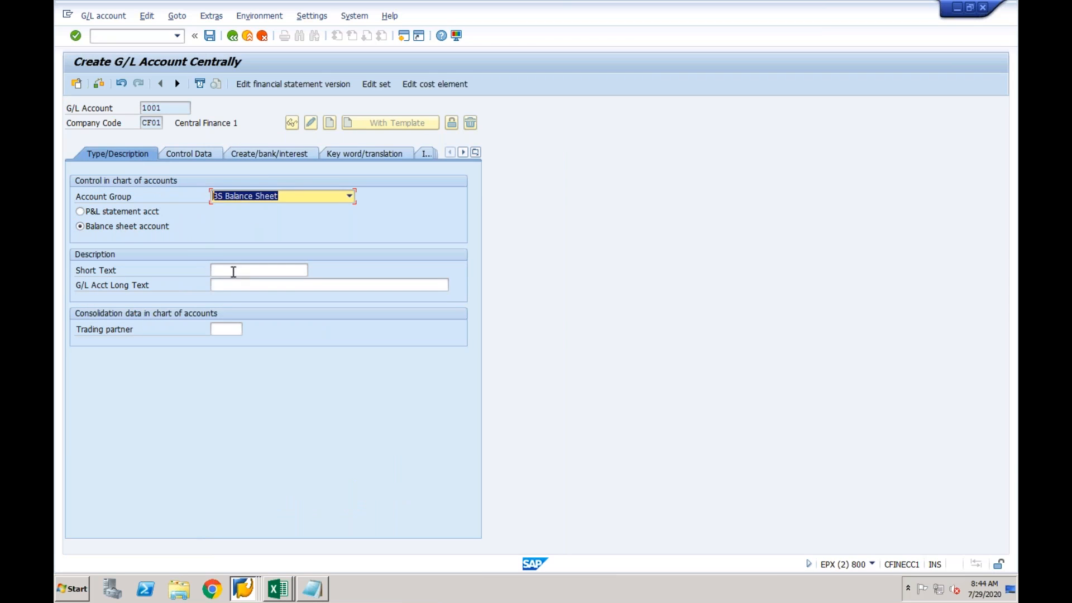
{"action": "left_click", "coordinate": [262, 270]}
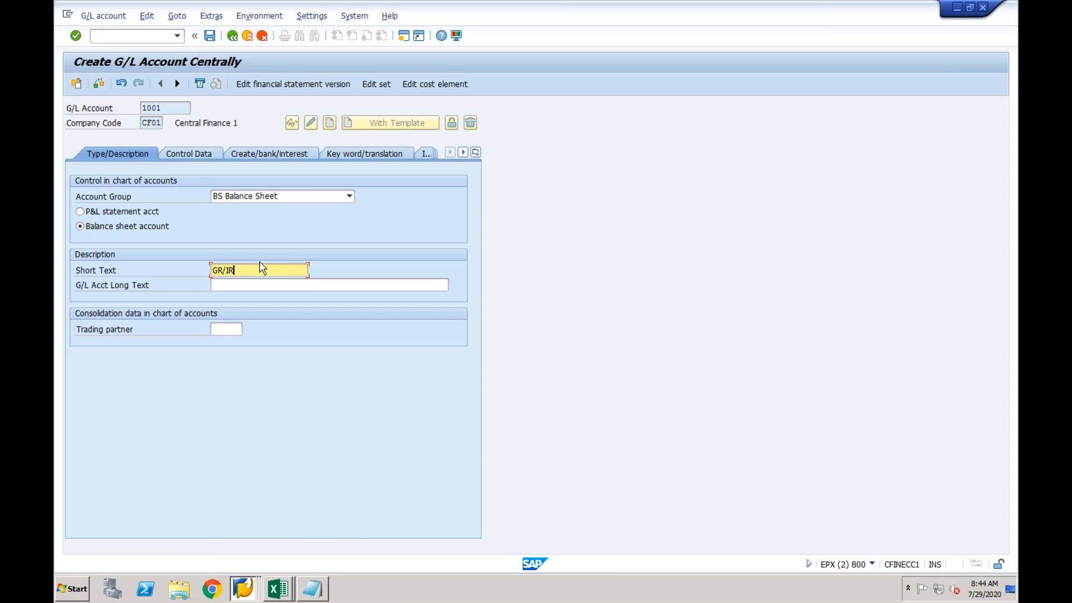
Step: Enable Open Item Management for G/L account 1001 and try to save it
{"action": "left_click", "coordinate": [193, 154]}
{"action": "left_click", "coordinate": [138, 388]}
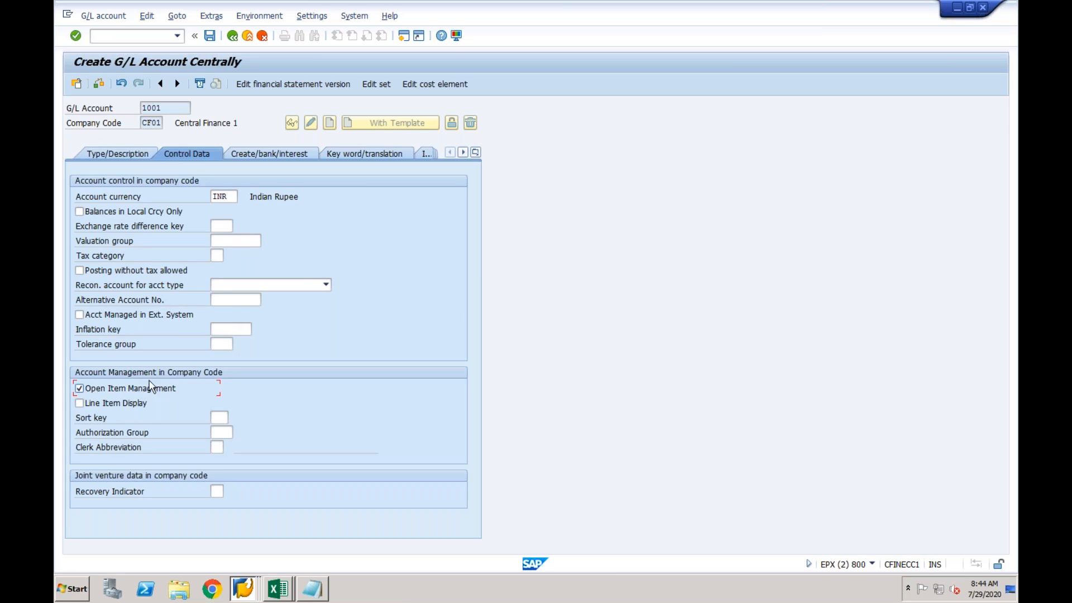
{"action": "left_click", "coordinate": [210, 37]}
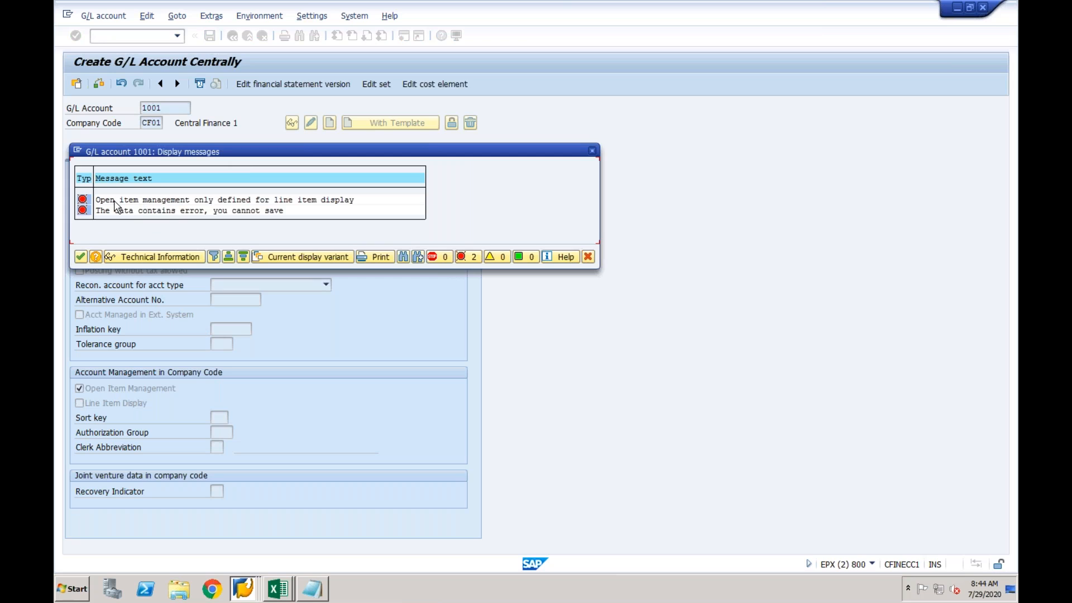
{"action": "left_click", "coordinate": [81, 257]}
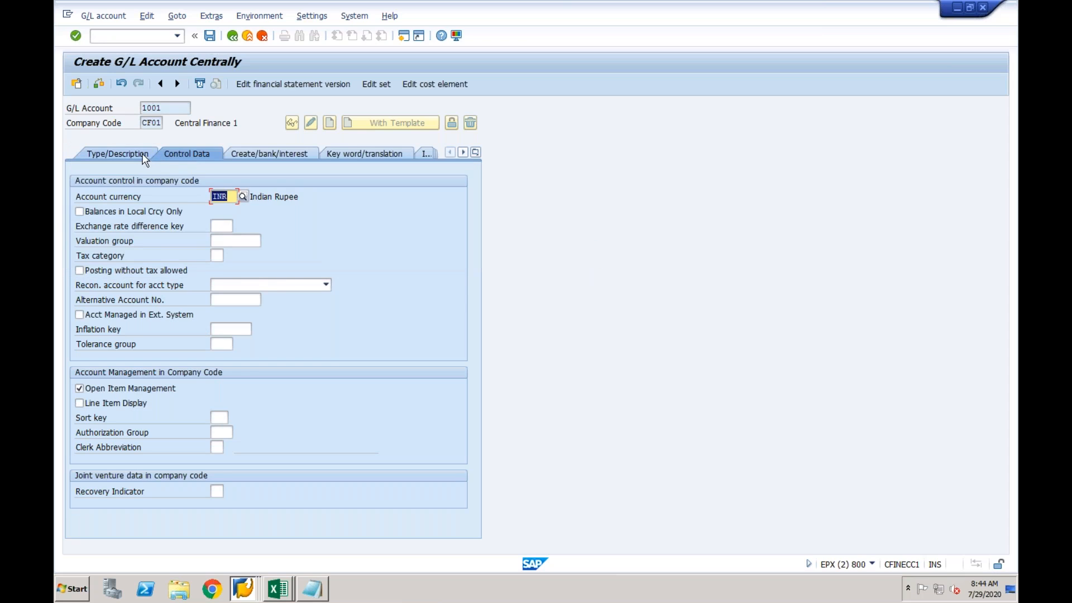
Step: Enable Line Item Display for G/L account 1001 and save the account without a sort key
{"action": "left_click", "coordinate": [146, 155]}
{"action": "left_click", "coordinate": [181, 154]}
{"action": "left_click", "coordinate": [79, 403]}
{"action": "left_click", "coordinate": [209, 36]}
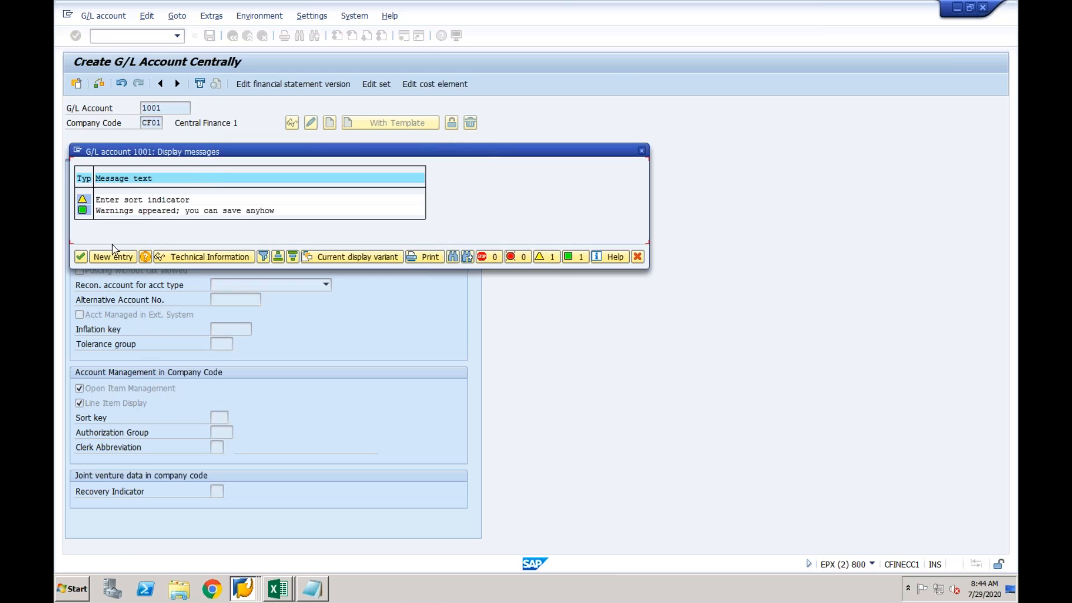
{"action": "left_click", "coordinate": [82, 257]}
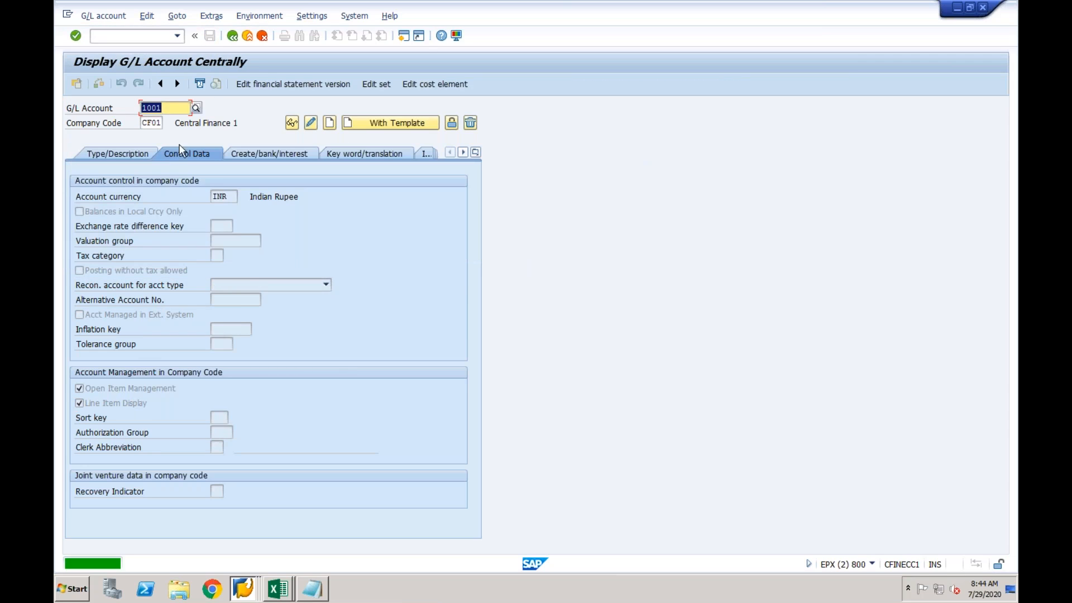
Step: Open the automatic postings configuration (OBYC) and bring up the BSX Inventory posting rules for chart of accounts CF01
{"action": "left_click", "coordinate": [126, 36]}
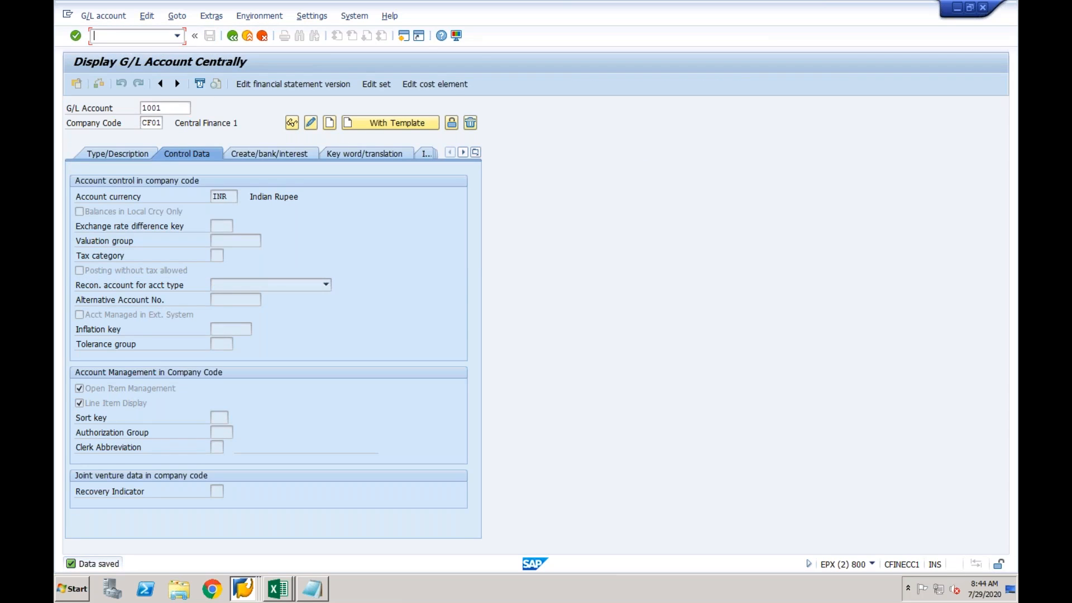
{"action": "type", "text": "/nobyc"}
{"action": "key", "text": "Return"}
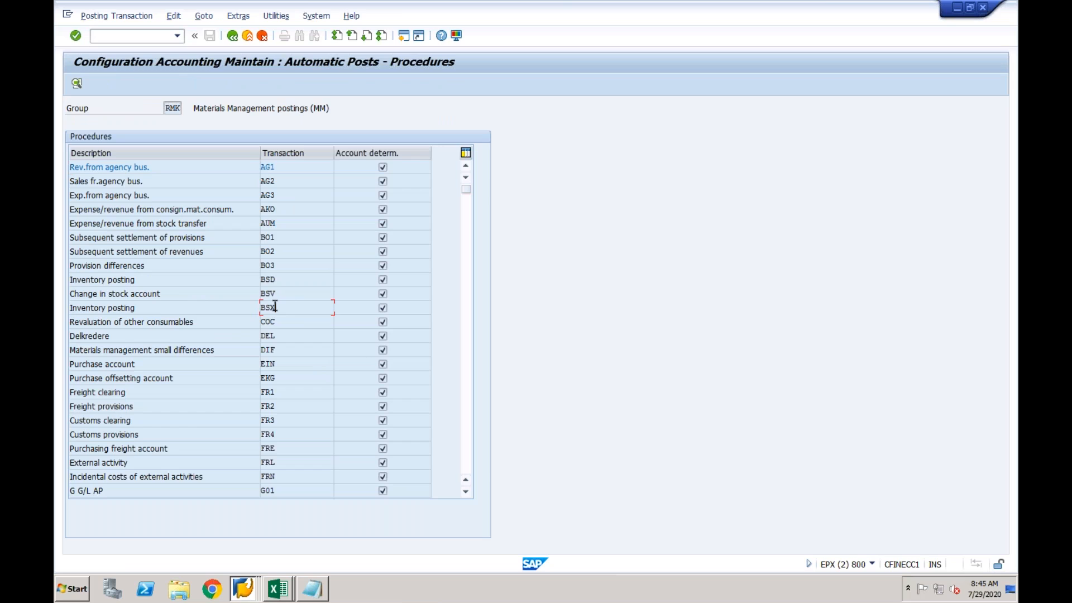
{"action": "left_click", "coordinate": [328, 316]}
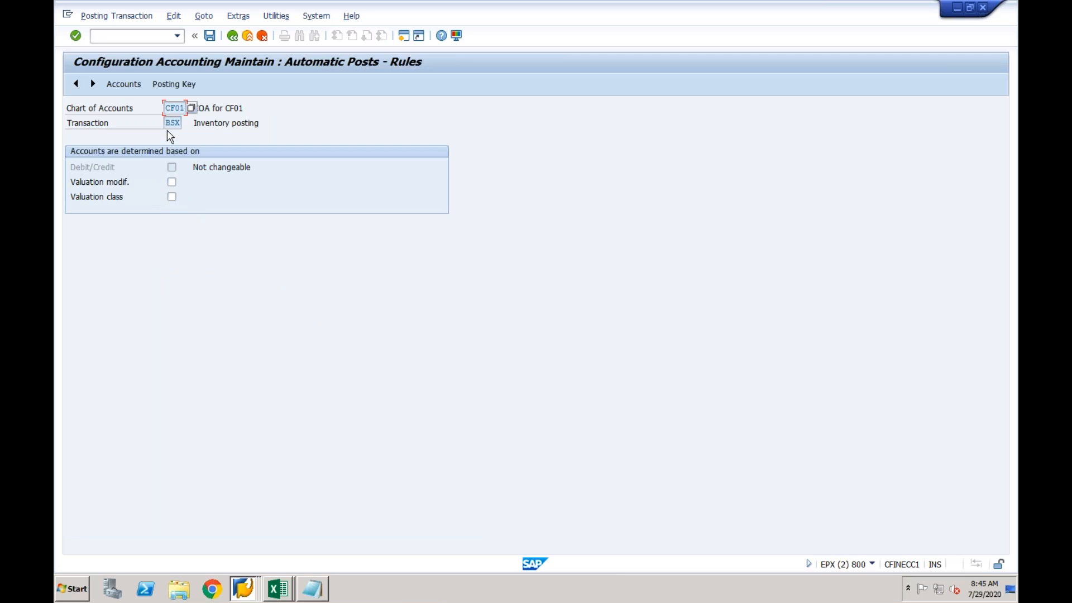
Step: Assign G/L account 2002 to the BSX inventory posting for chart of accounts CF01 and save it to the customizing request
{"action": "left_click", "coordinate": [123, 84]}
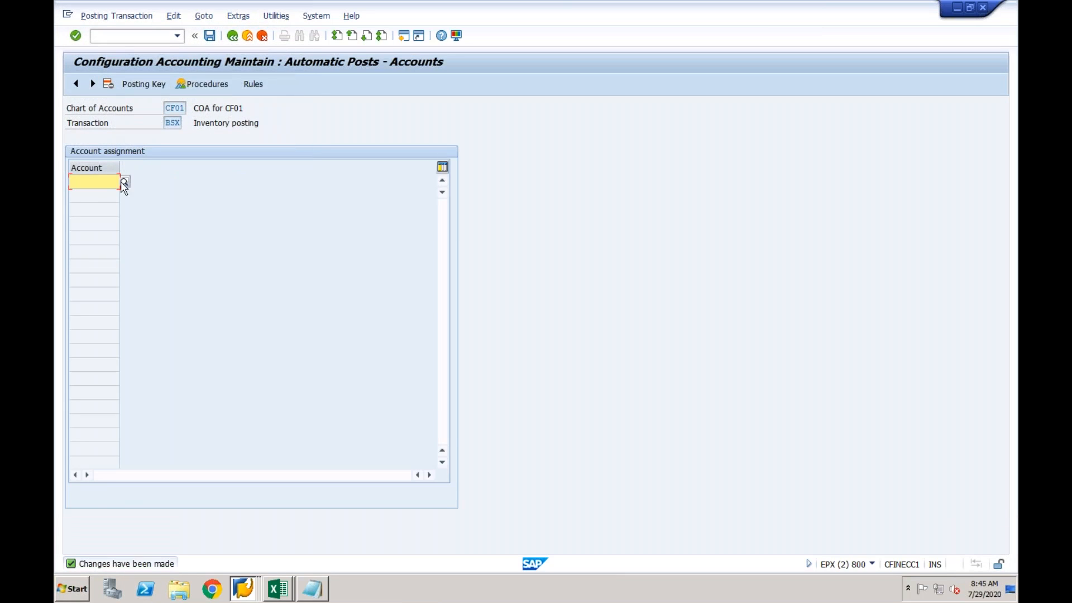
{"action": "type", "text": "2002"}
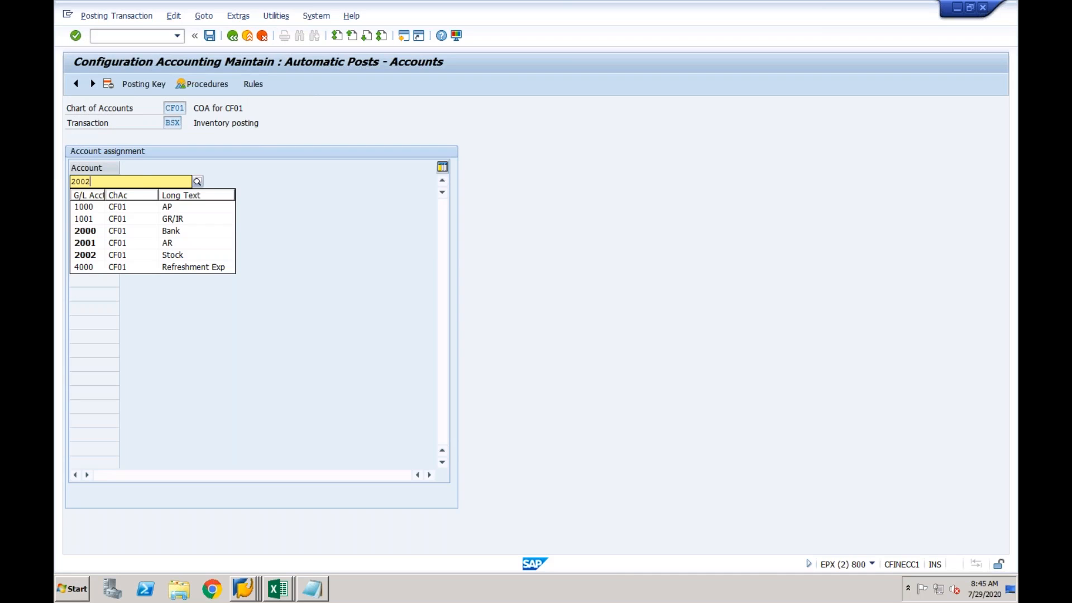
{"action": "left_click", "coordinate": [96, 258]}
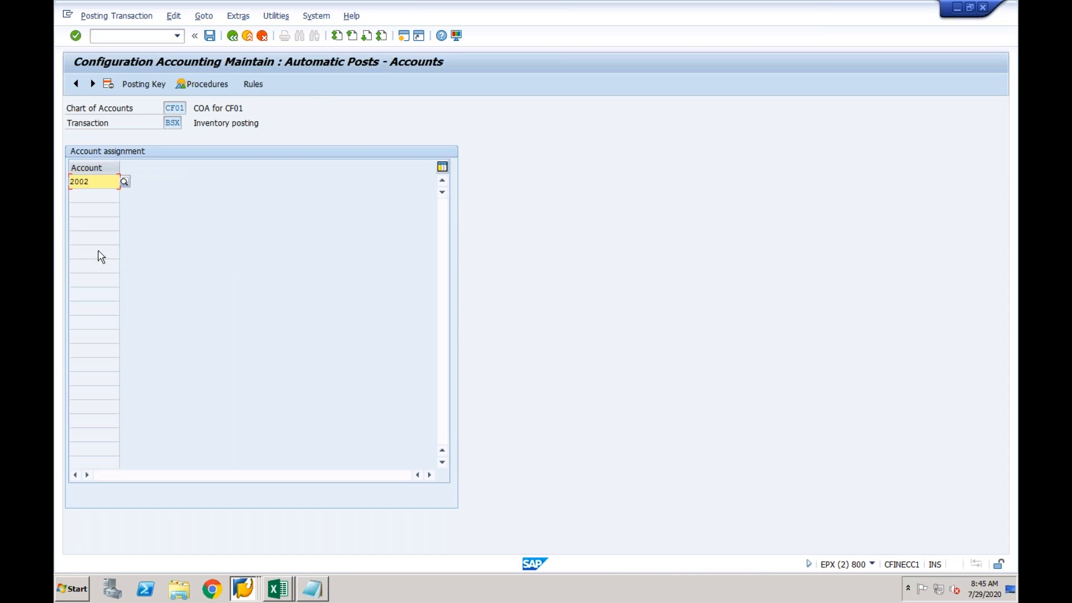
{"action": "left_click", "coordinate": [210, 36]}
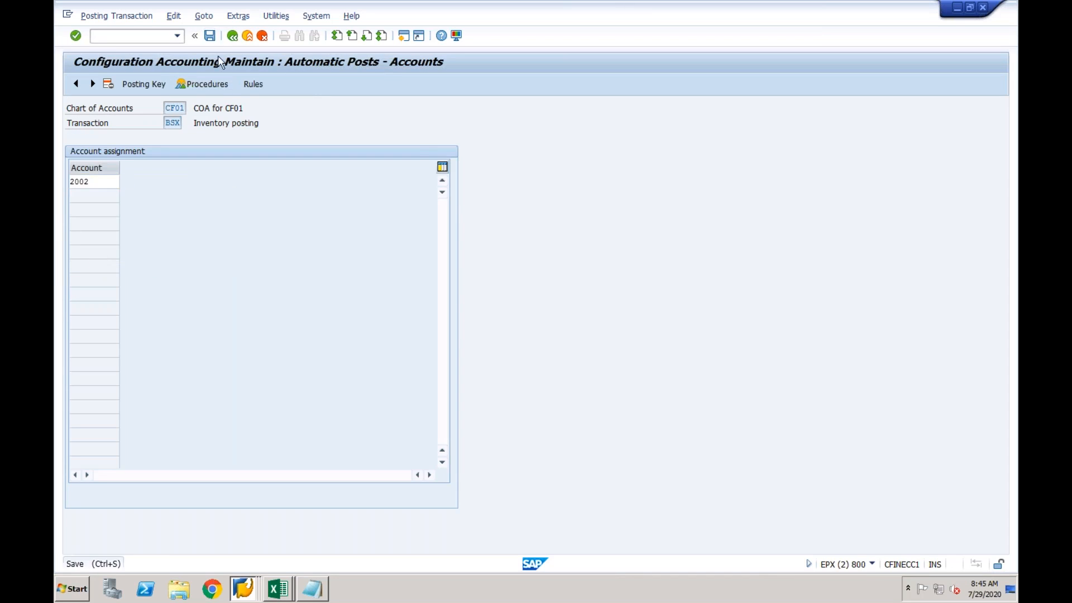
{"action": "left_click", "coordinate": [251, 227]}
Step: Return to the procedures list, open WRX GR/IR clearing account, and save its rules with no determination criteria selected
{"action": "left_click", "coordinate": [235, 38]}
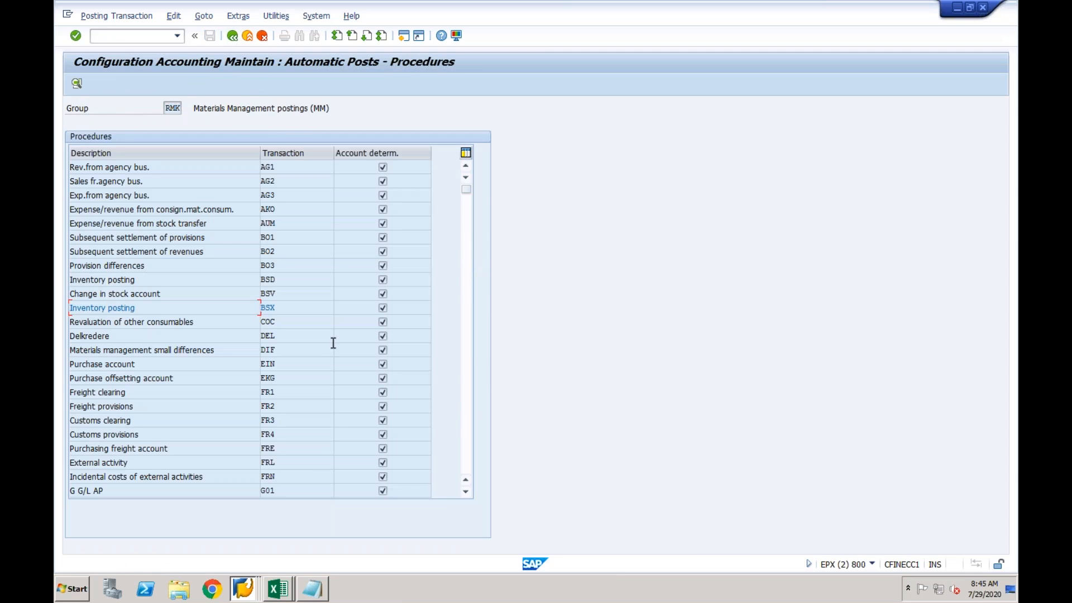
{"action": "left_click", "coordinate": [466, 398]}
{"action": "left_click", "coordinate": [465, 398]}
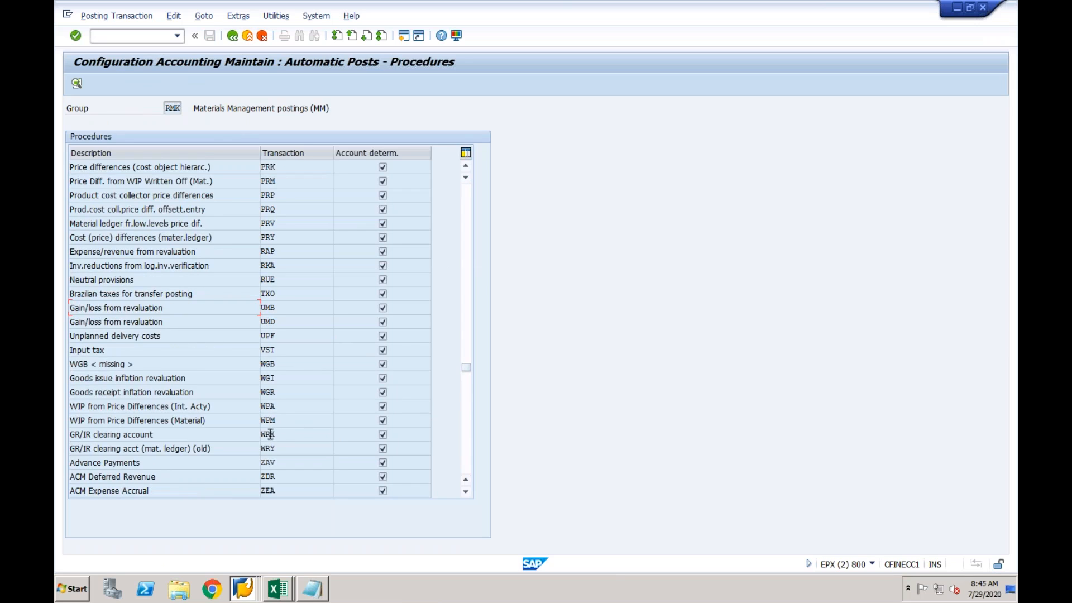
{"action": "double_click", "coordinate": [265, 434]}
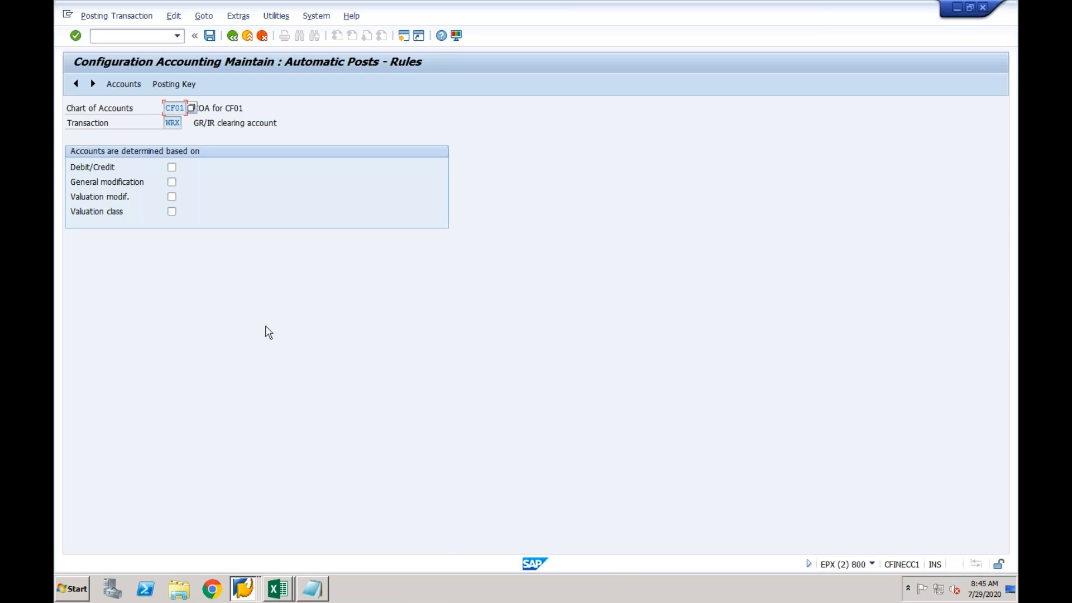
{"action": "left_click", "coordinate": [210, 35]}
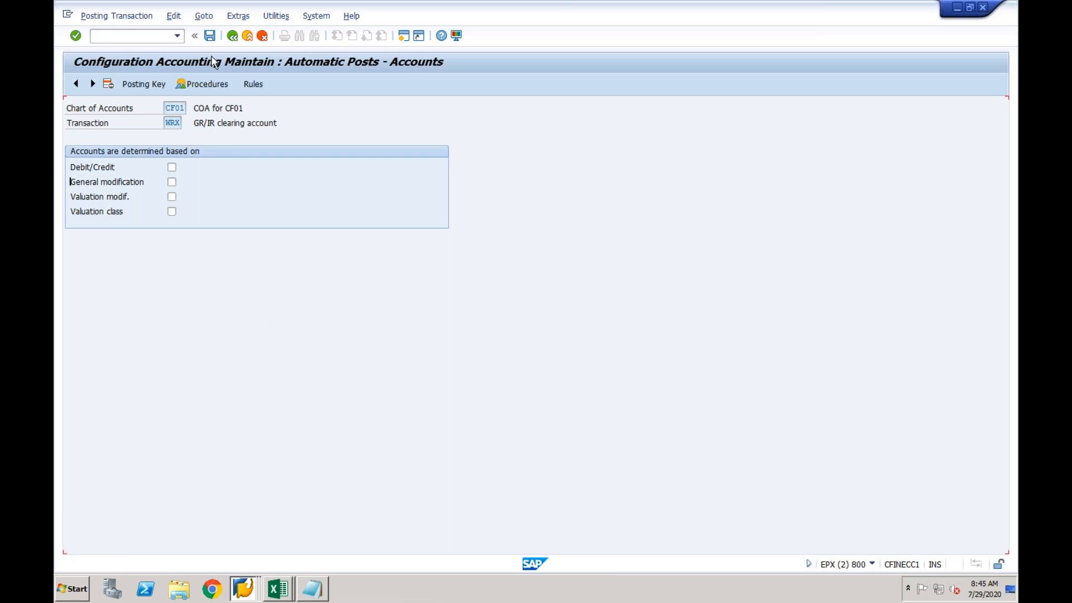
Step: Assign G/L account 1001 to the WRX GR/IR clearing transaction and save it to the proposed customizing request
{"action": "type", "text": "1001"}
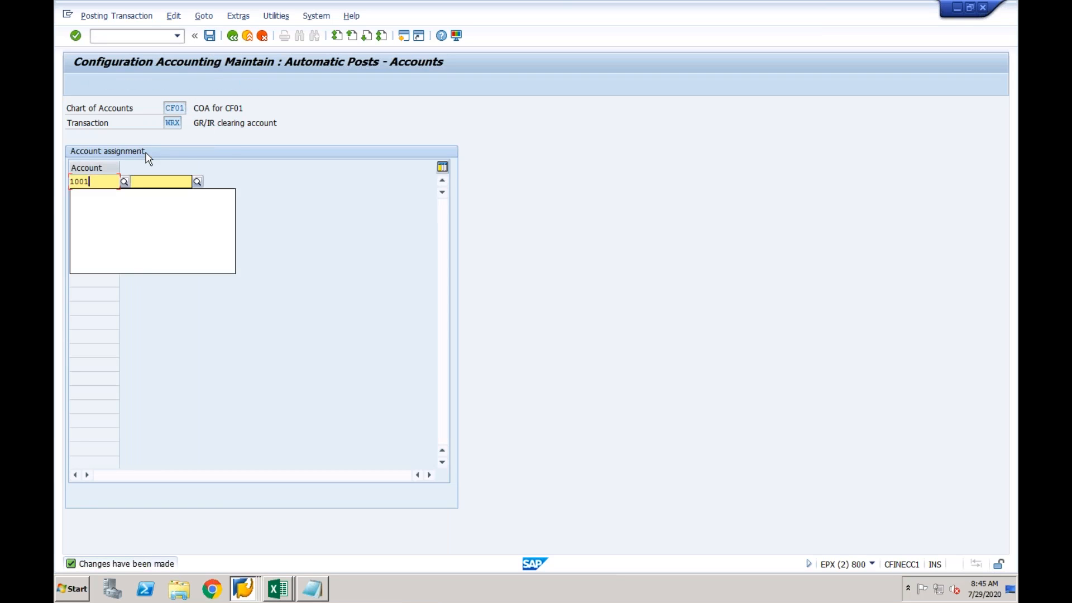
{"action": "key", "text": "Return"}
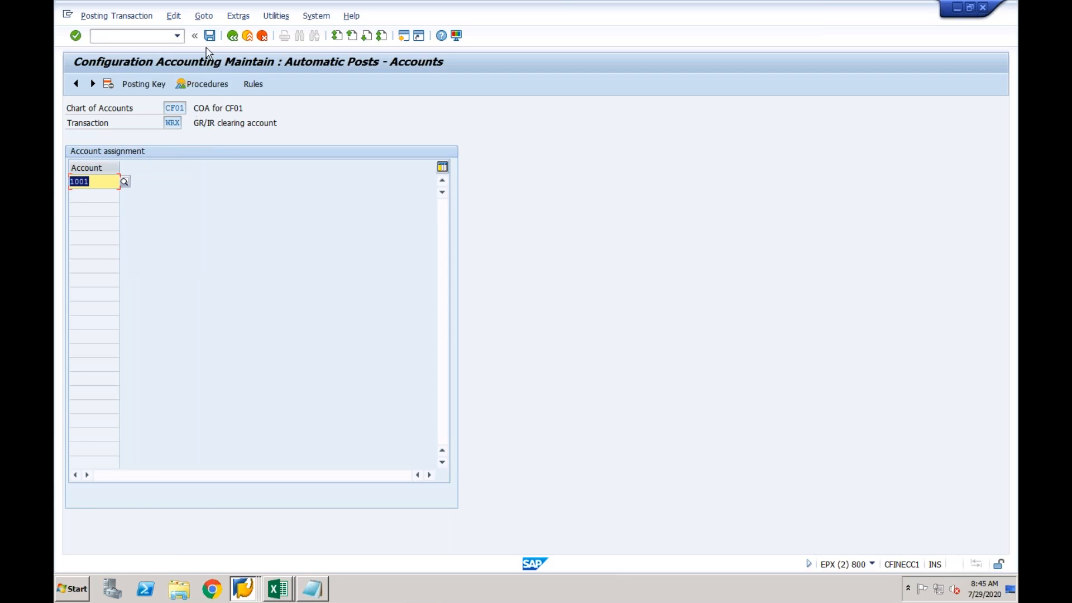
{"action": "left_click", "coordinate": [210, 35]}
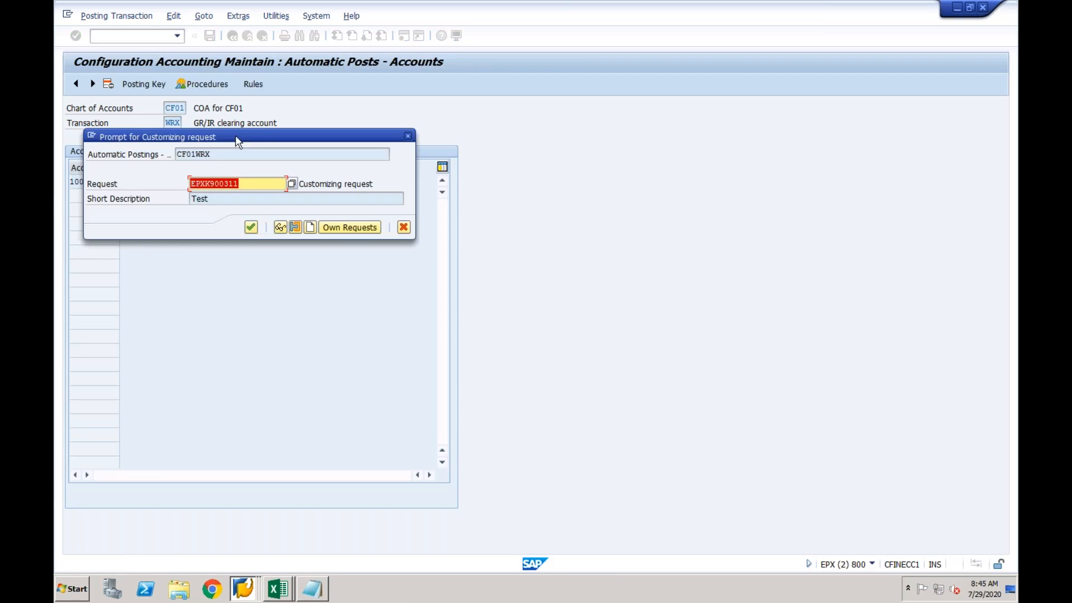
{"action": "left_click", "coordinate": [249, 228]}
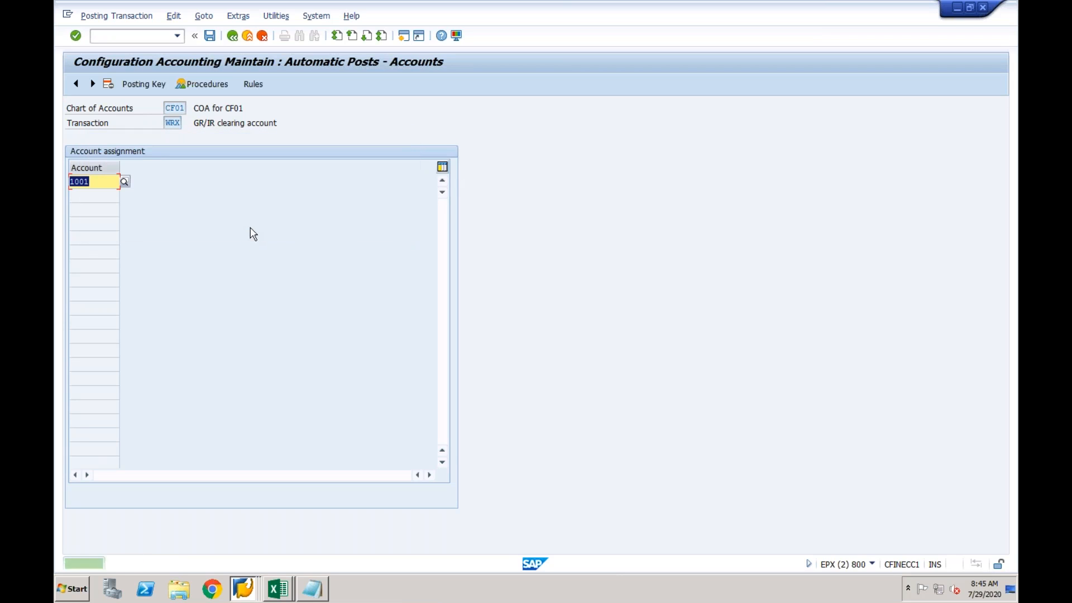
Step: Switch to the purchase order's goods receipt session, check the document, and try to post it
{"action": "left_click", "coordinate": [244, 587]}
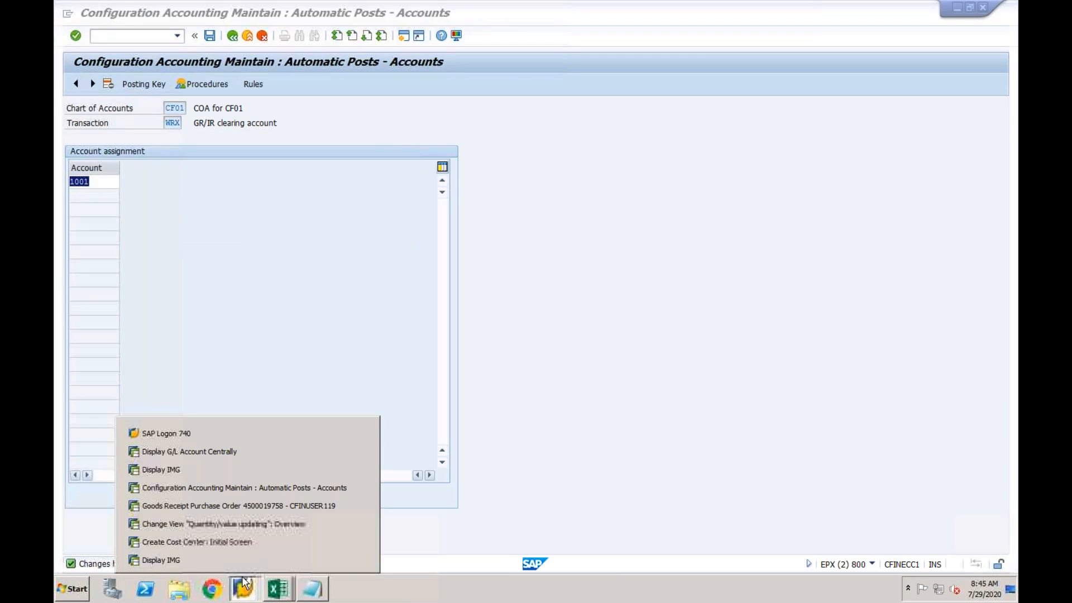
{"action": "left_click", "coordinate": [232, 504]}
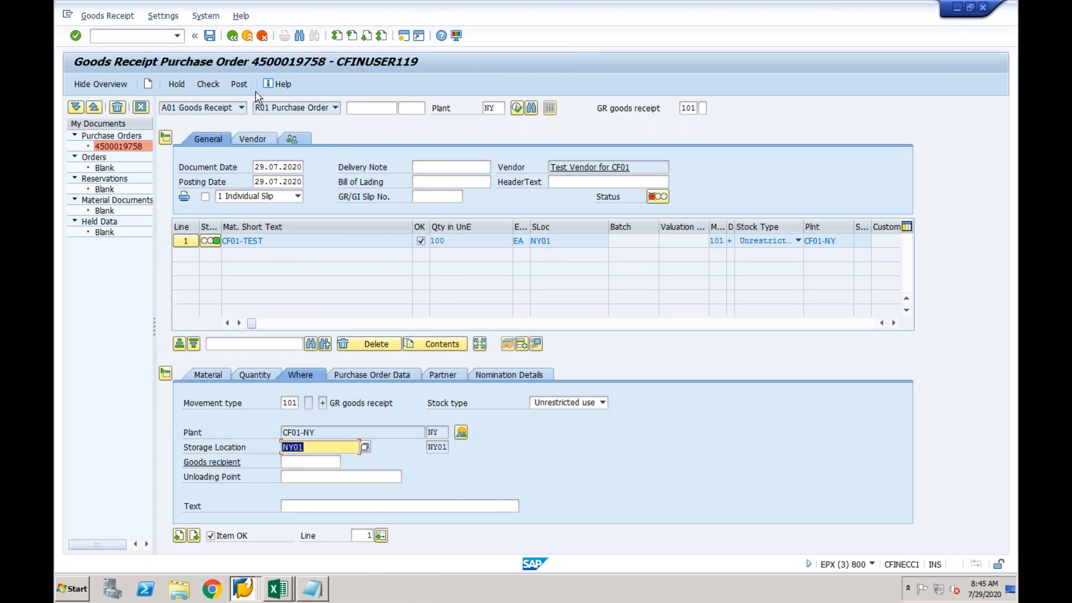
{"action": "left_click", "coordinate": [217, 87]}
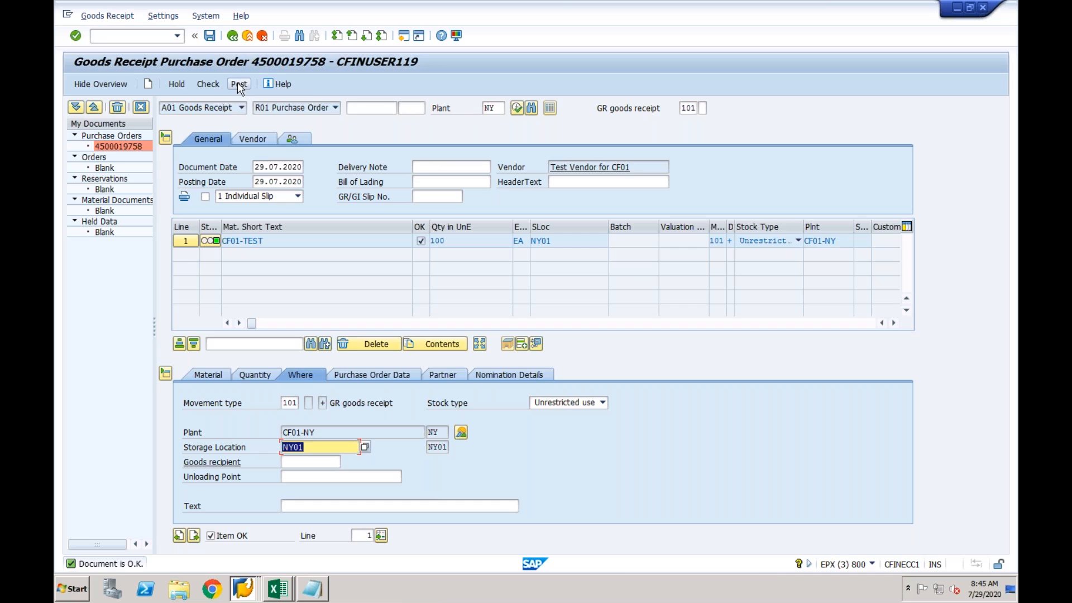
{"action": "left_click", "coordinate": [239, 85]}
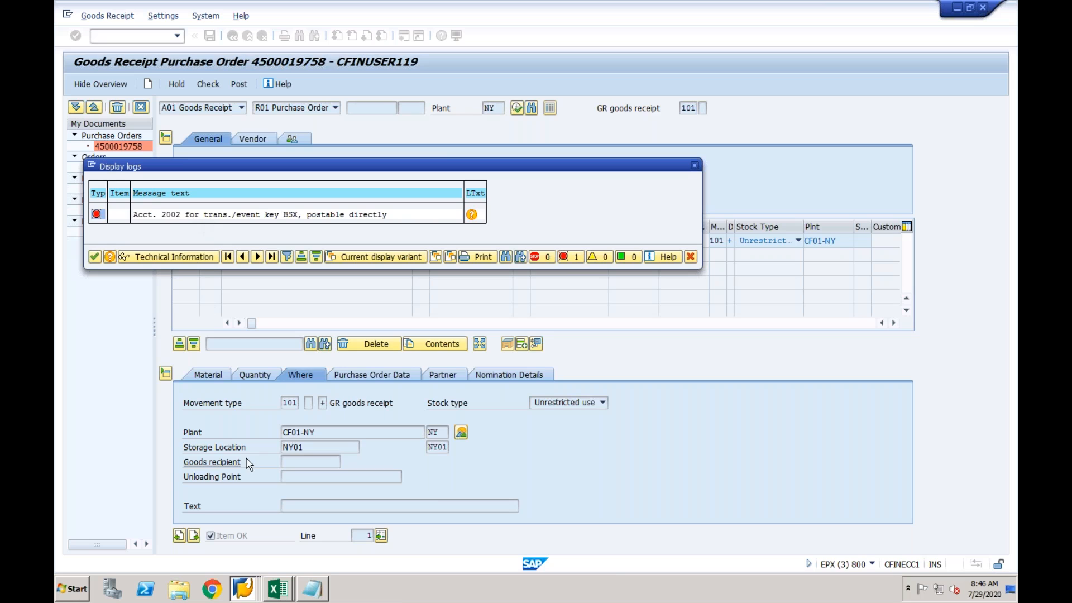
Step: Start central G/L account maintenance in the cost center session and open account 2002 in company code CF01 for changes
{"action": "left_click", "coordinate": [241, 596]}
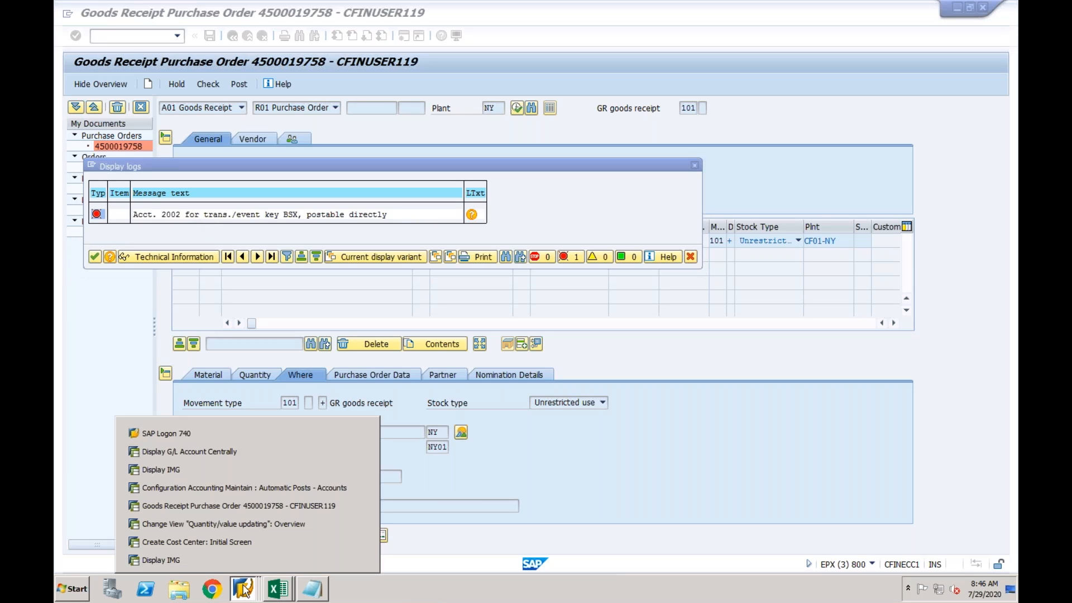
{"action": "left_click", "coordinate": [240, 540]}
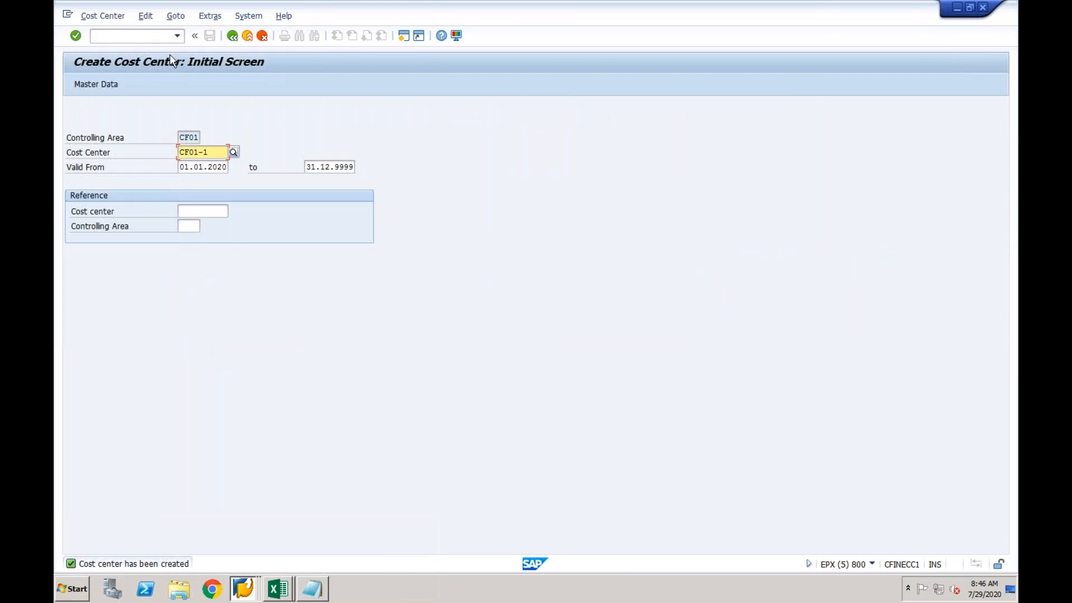
{"action": "left_click", "coordinate": [159, 38]}
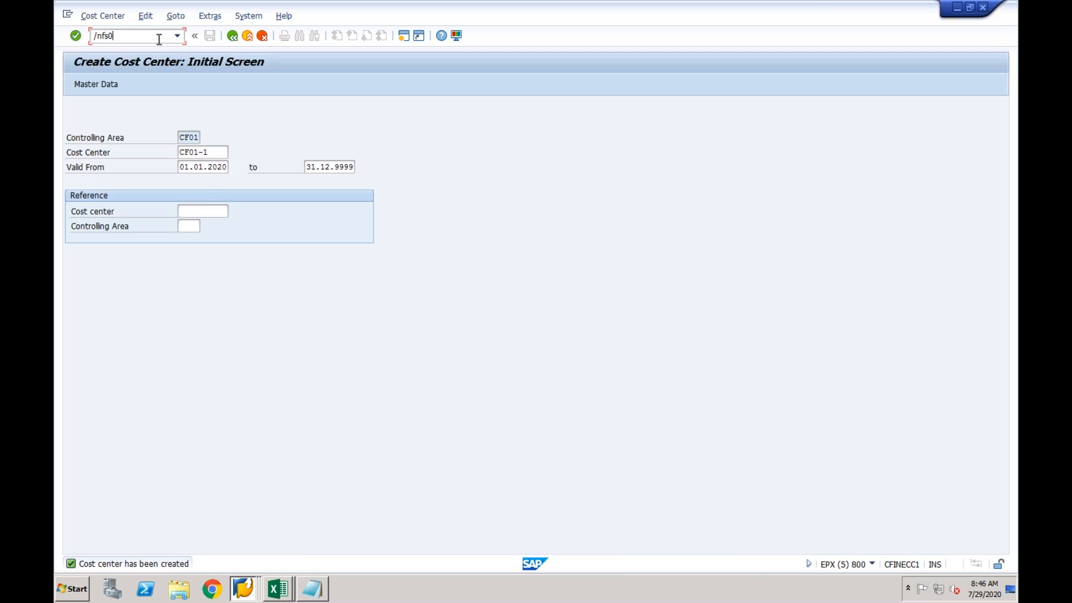
{"action": "key", "text": "Return"}
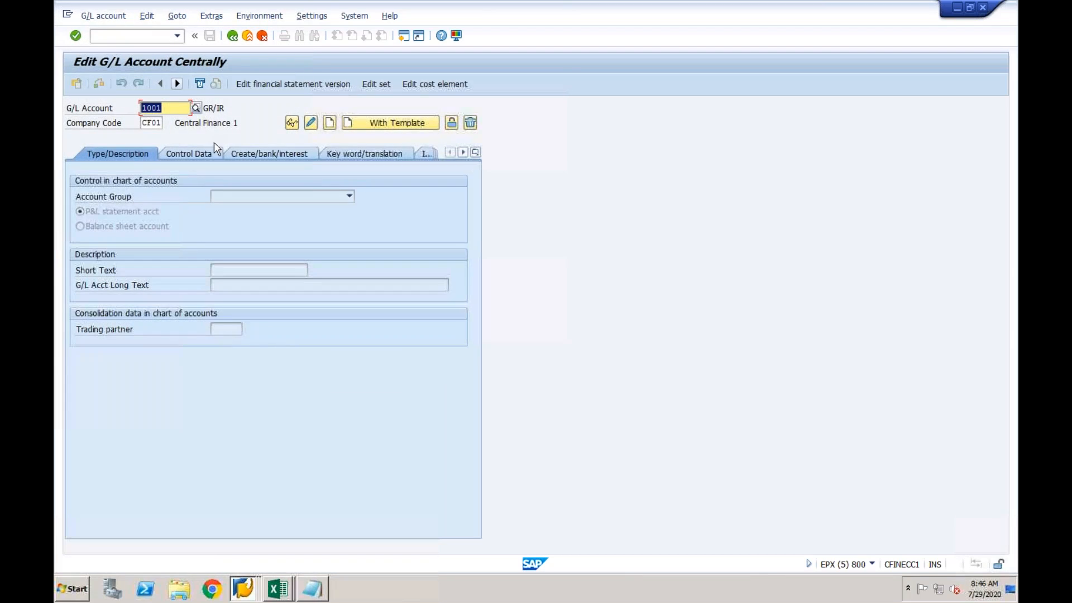
{"action": "type", "text": "2002"}
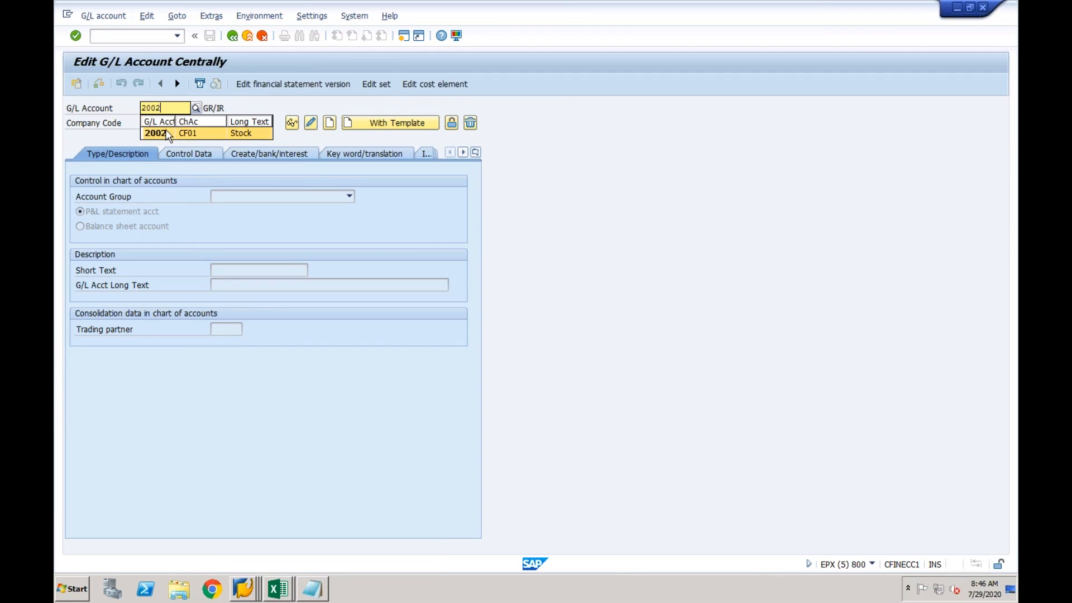
{"action": "left_click", "coordinate": [166, 135]}
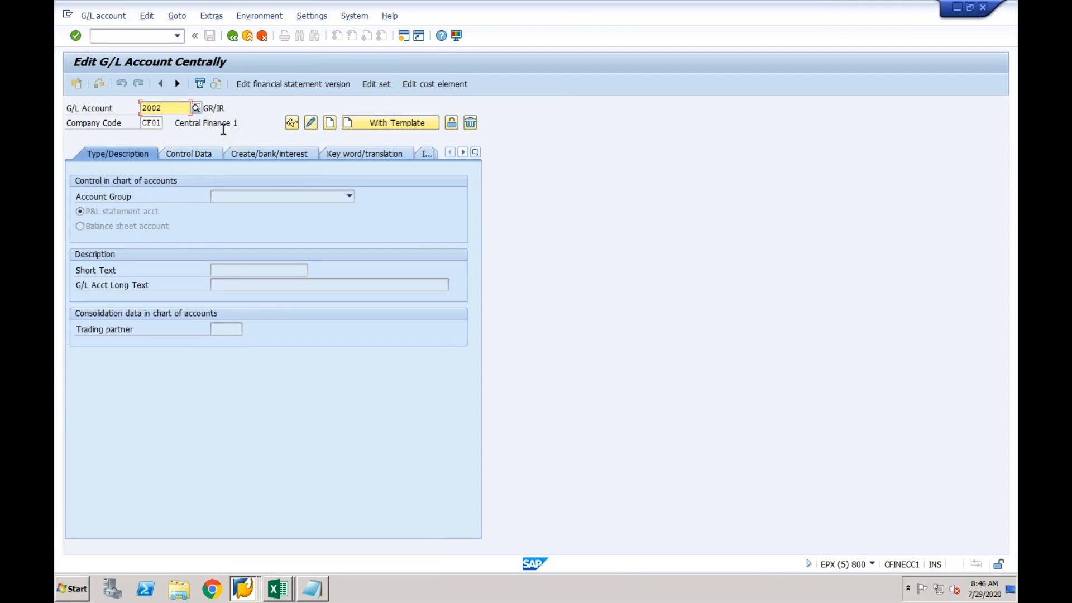
{"action": "left_click", "coordinate": [315, 124]}
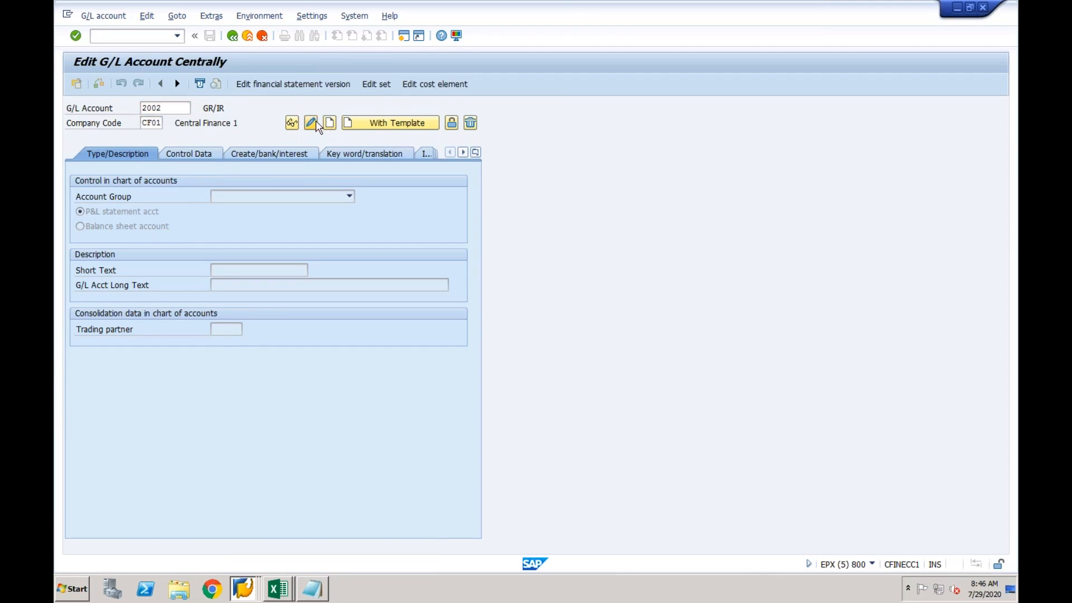
Step: Enable Post Automatically Only for stock account 2002 and save the account despite the warnings
{"action": "left_click", "coordinate": [206, 154]}
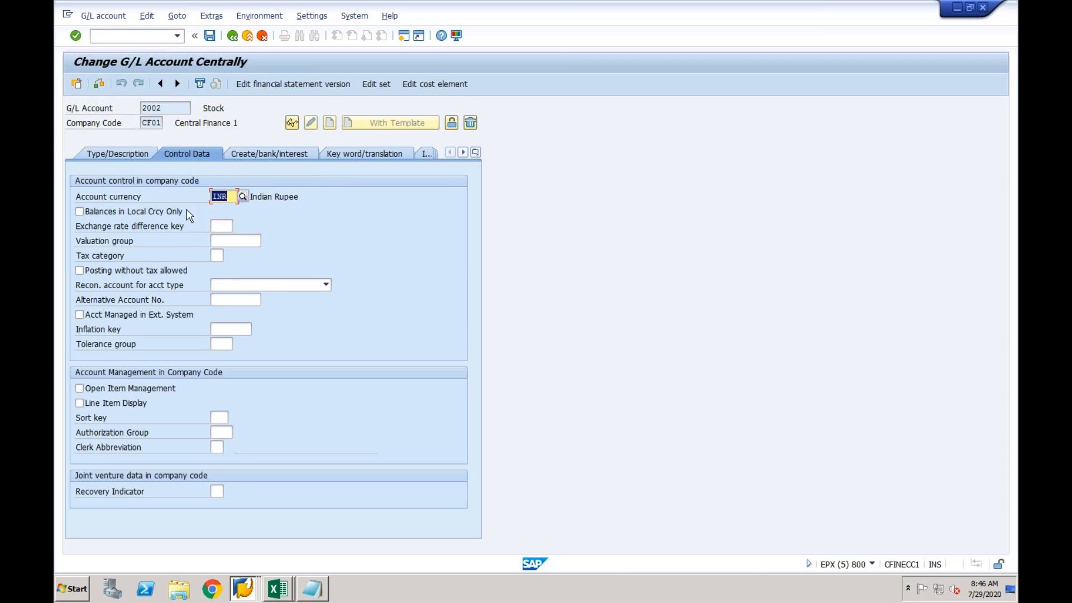
{"action": "left_click", "coordinate": [255, 155]}
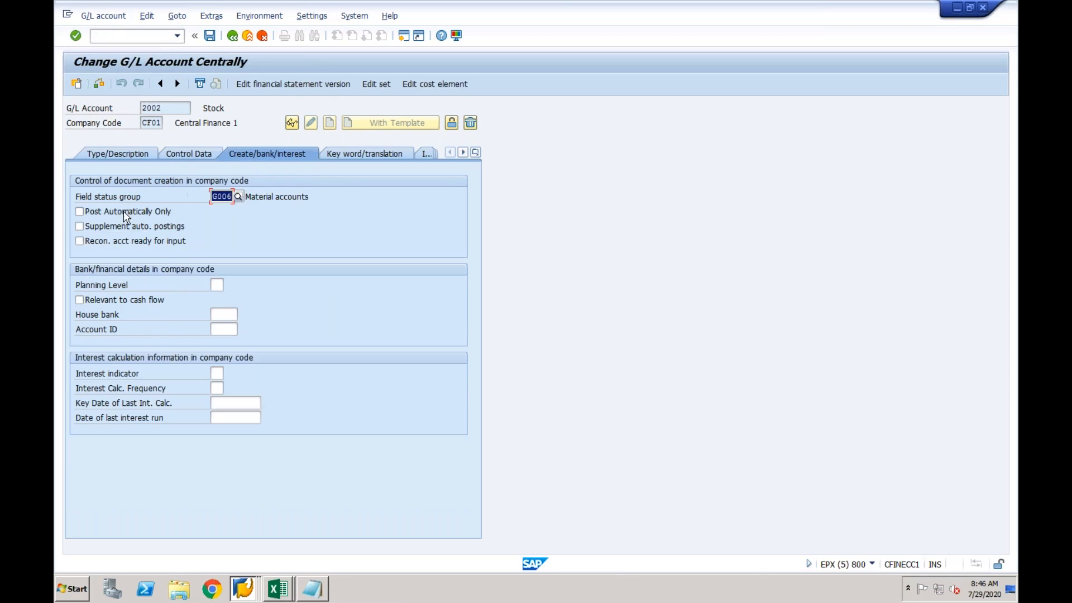
{"action": "left_click", "coordinate": [122, 213]}
{"action": "left_click", "coordinate": [210, 35]}
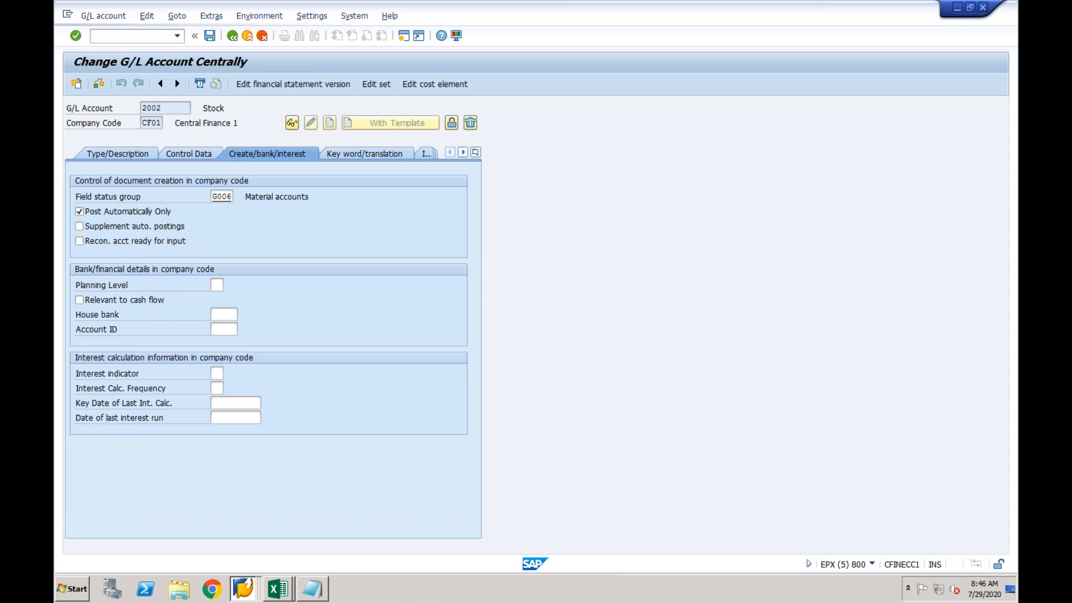
{"action": "left_click", "coordinate": [80, 272]}
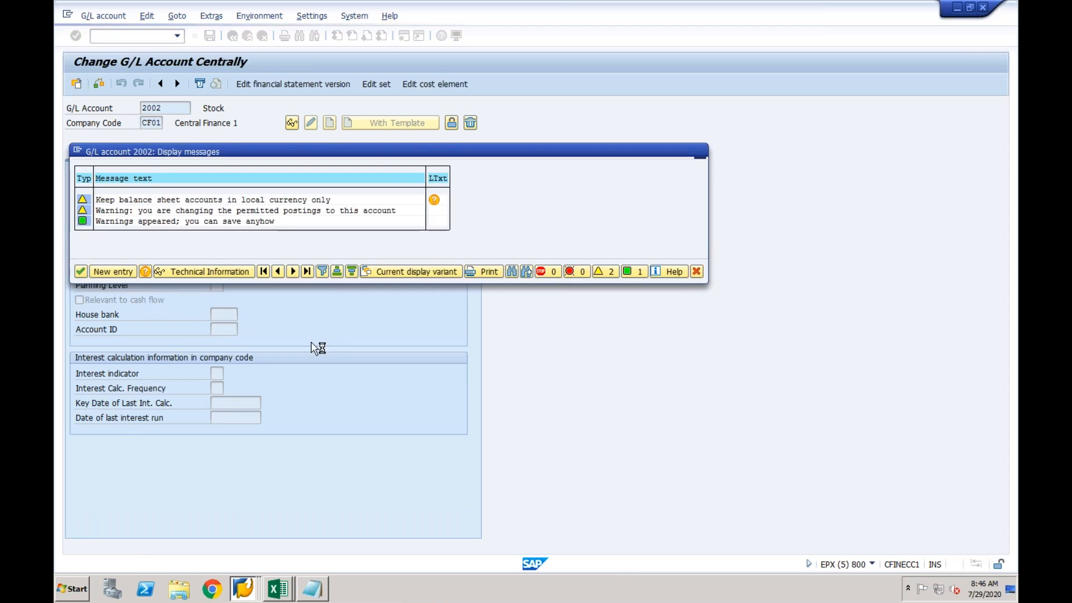
Step: Return to the goods receipt session, close the error log, and try to post the goods receipt again
{"action": "left_click", "coordinate": [247, 589]}
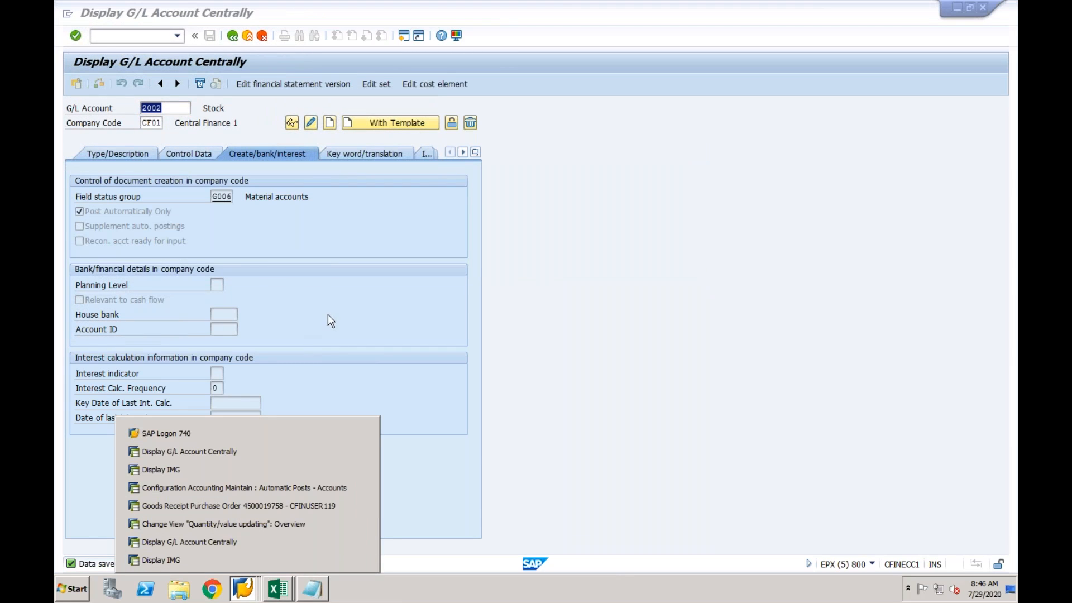
{"action": "left_click", "coordinate": [226, 506]}
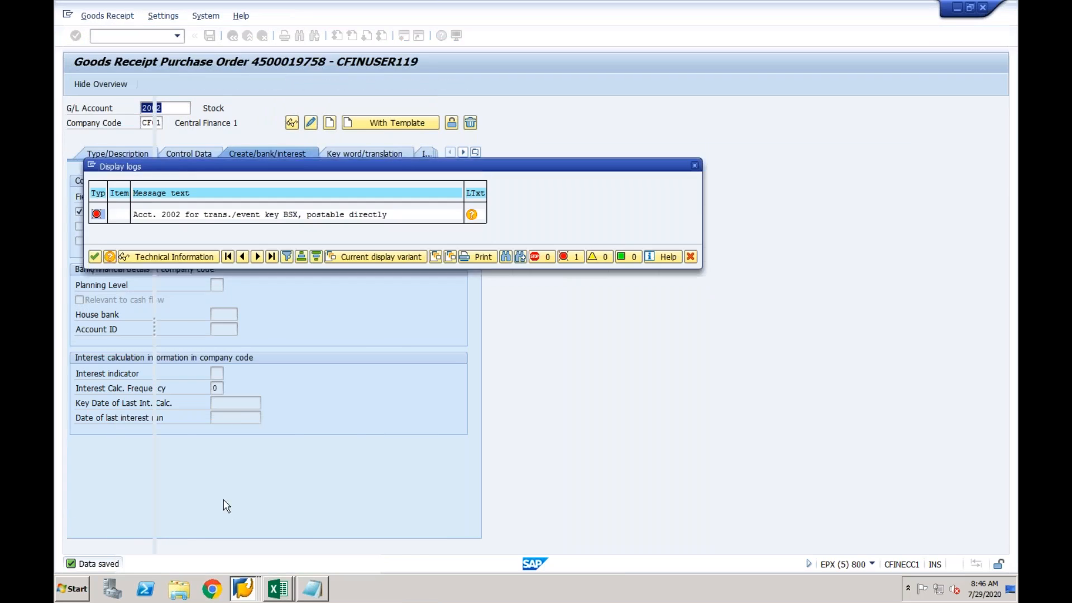
{"action": "left_click", "coordinate": [94, 257]}
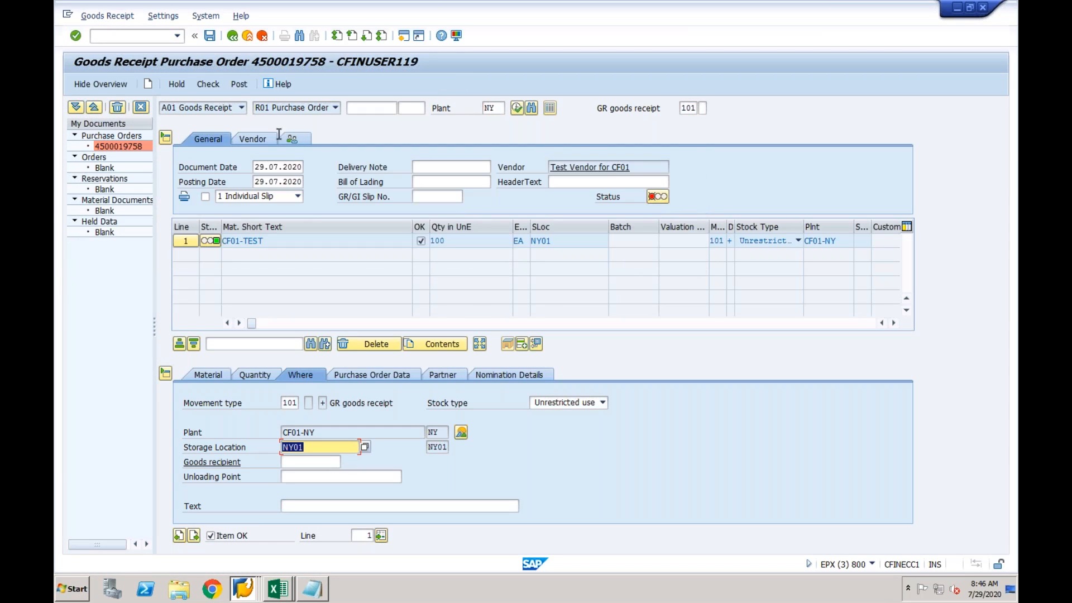
{"action": "left_click", "coordinate": [238, 84]}
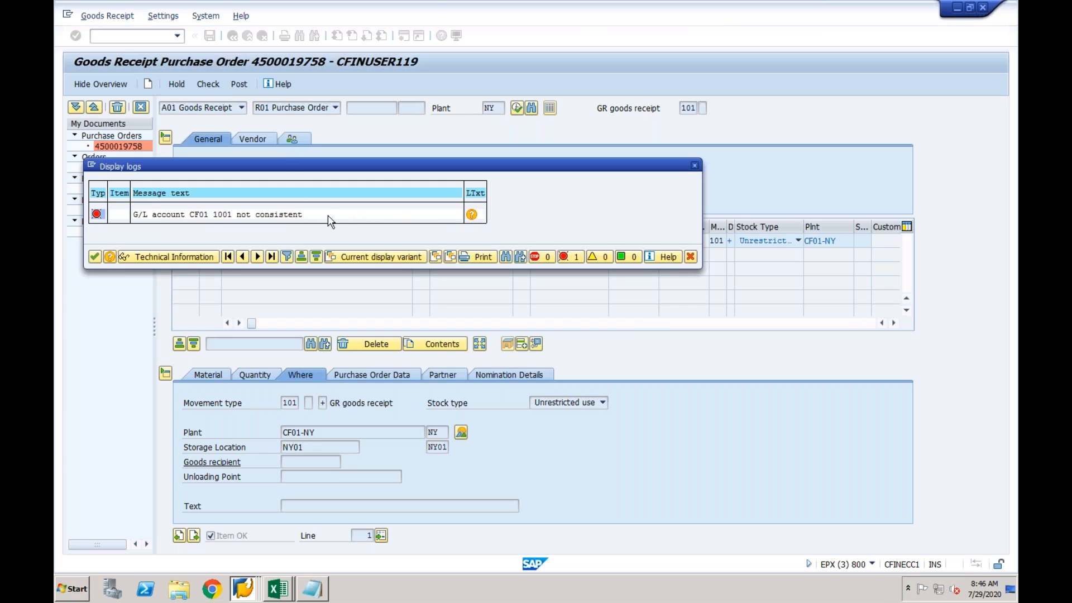
Step: Read the long text of the account 1001 inconsistency error for its diagnosis, and close the help window
{"action": "left_click", "coordinate": [472, 215]}
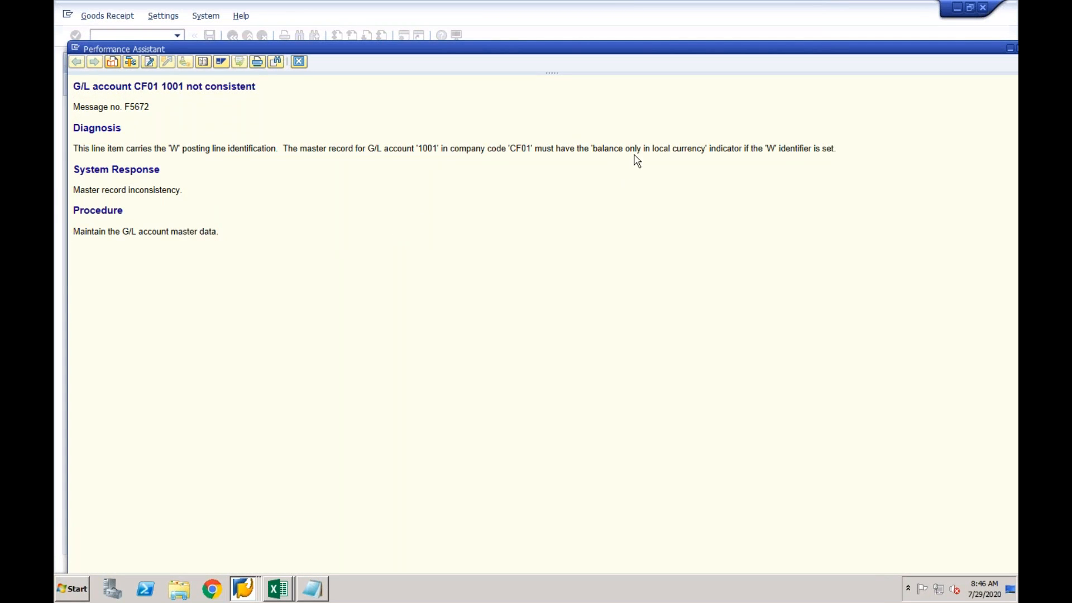
{"action": "left_click_drag", "start_coordinate": [140, 149], "coordinate": [261, 151]}
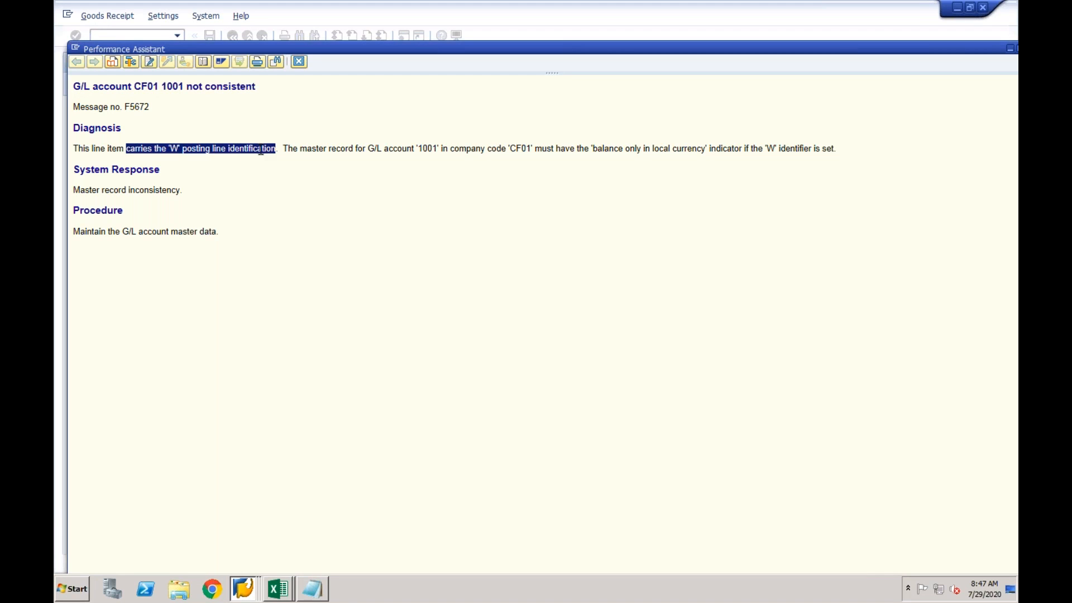
{"action": "left_click_drag", "start_coordinate": [552, 151], "coordinate": [834, 150]}
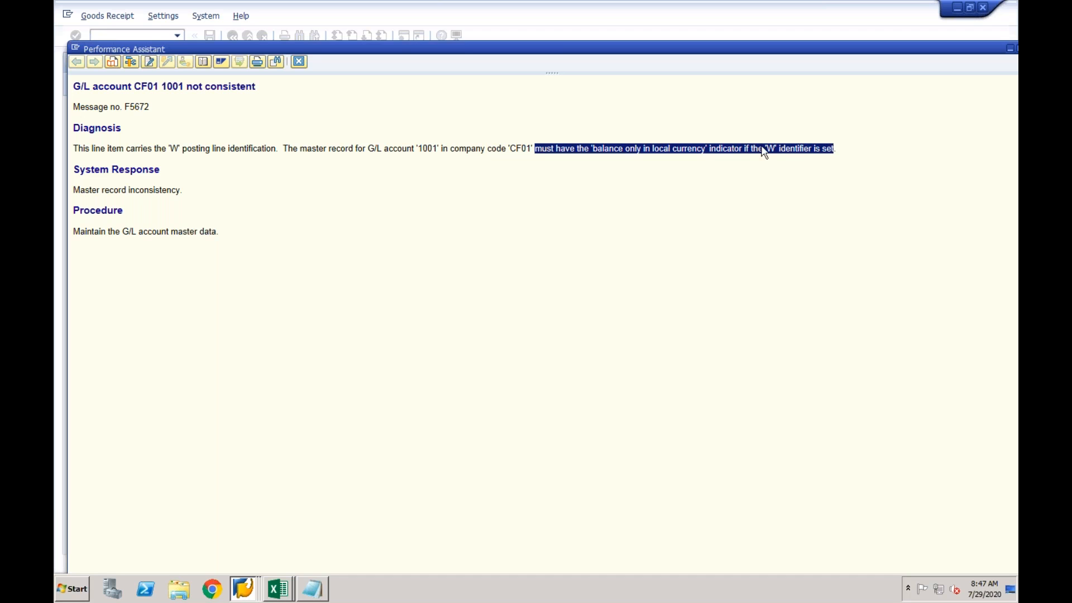
{"action": "left_click", "coordinate": [299, 61]}
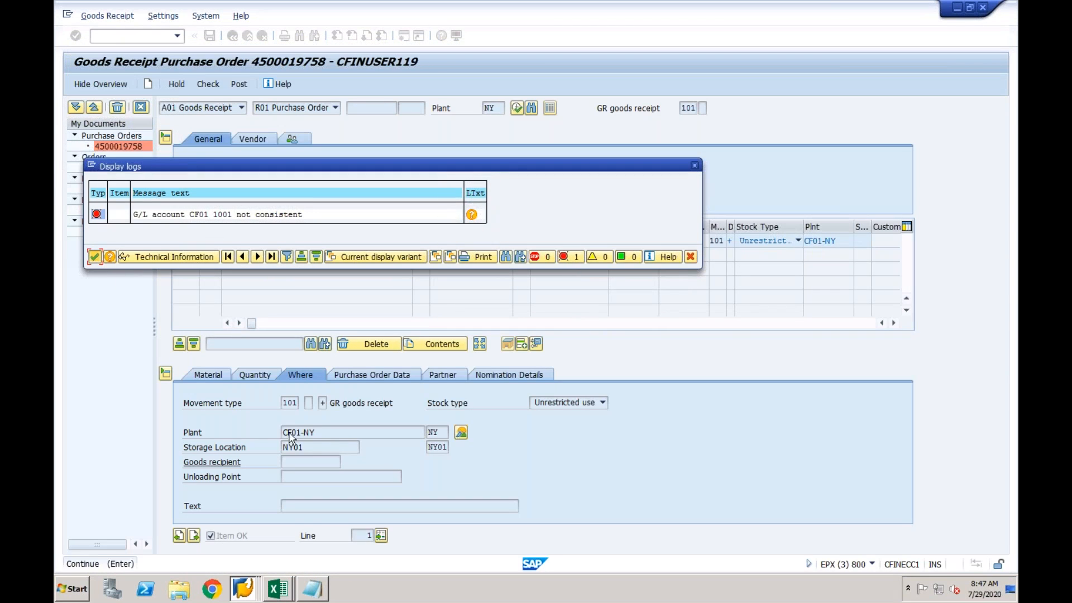
Step: Close the error log and open GR/IR account 1001 in company code CF01 for changes in the central G/L account session
{"action": "key", "text": "Return"}
{"action": "right_click", "coordinate": [245, 586]}
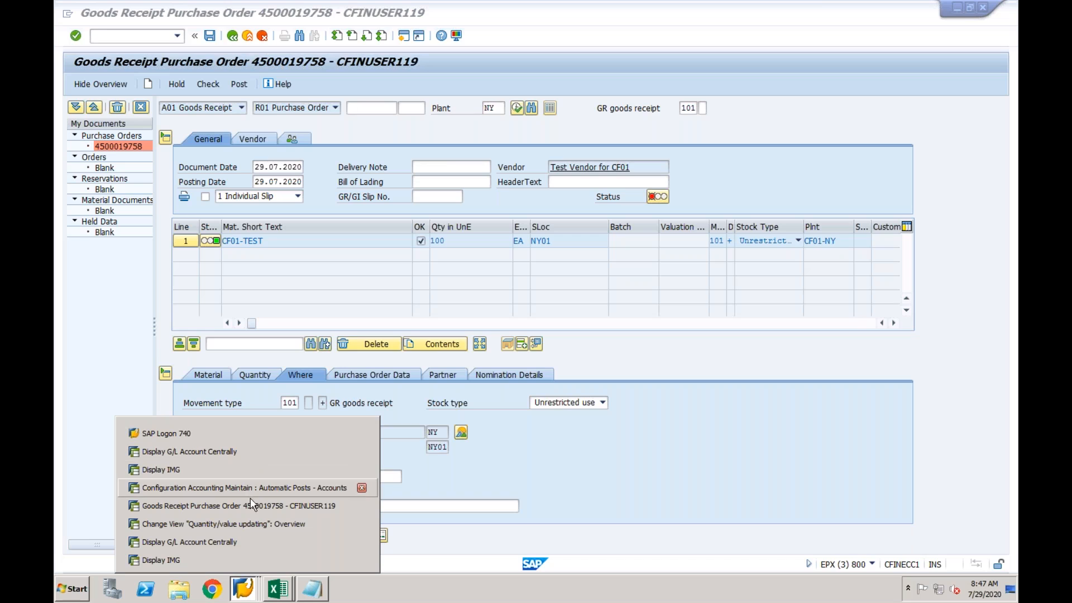
{"action": "left_click", "coordinate": [241, 542]}
{"action": "type", "text": "1001"}
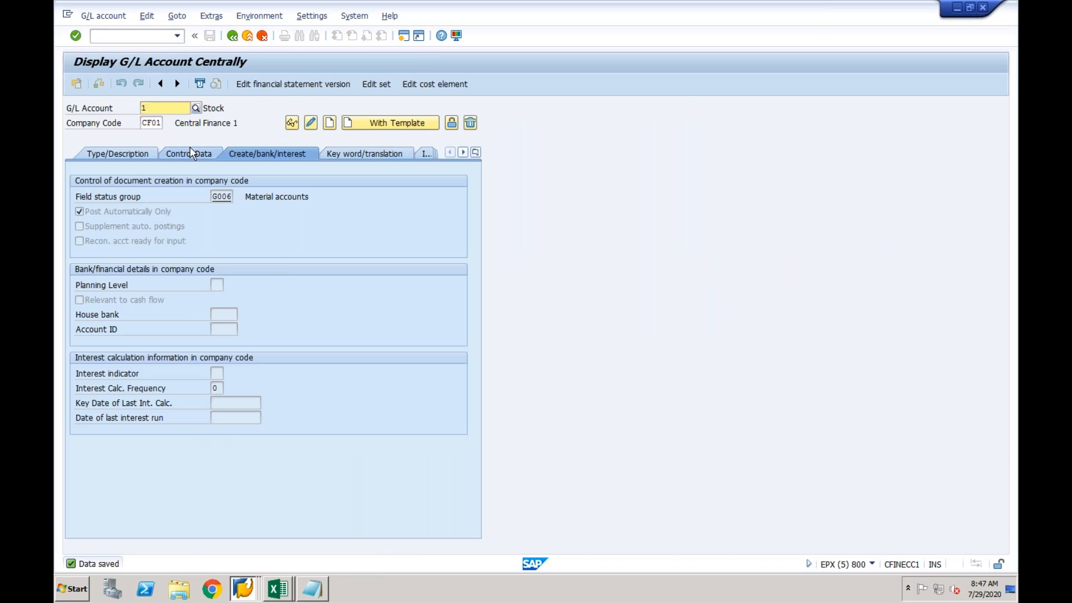
{"action": "key", "text": "Return"}
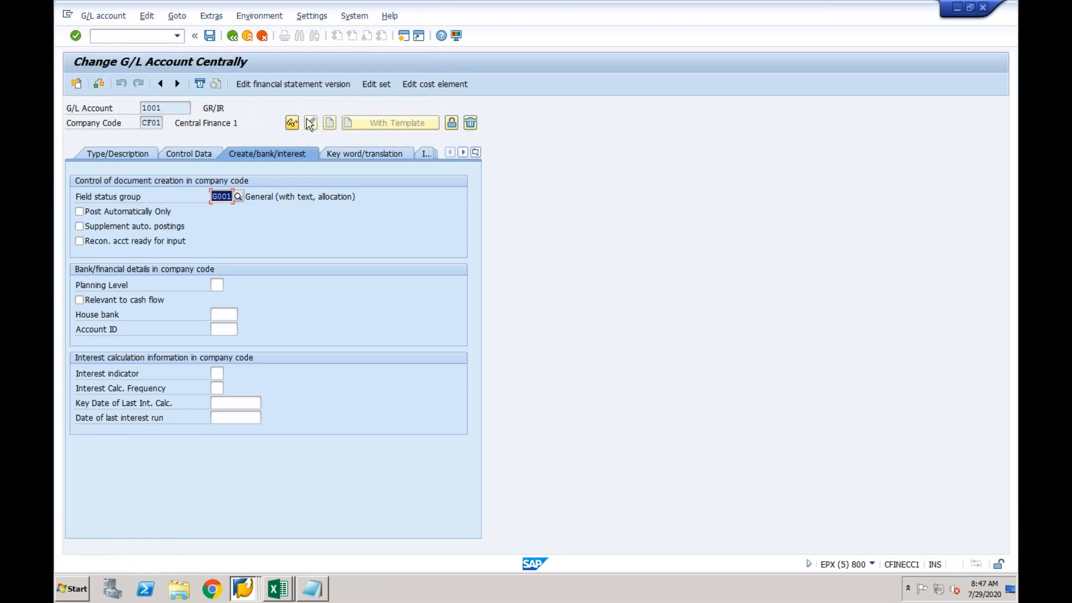
Step: Enable Post Automatically Only for GR/IR account 1001 and save the account despite the warnings
{"action": "left_click", "coordinate": [187, 152]}
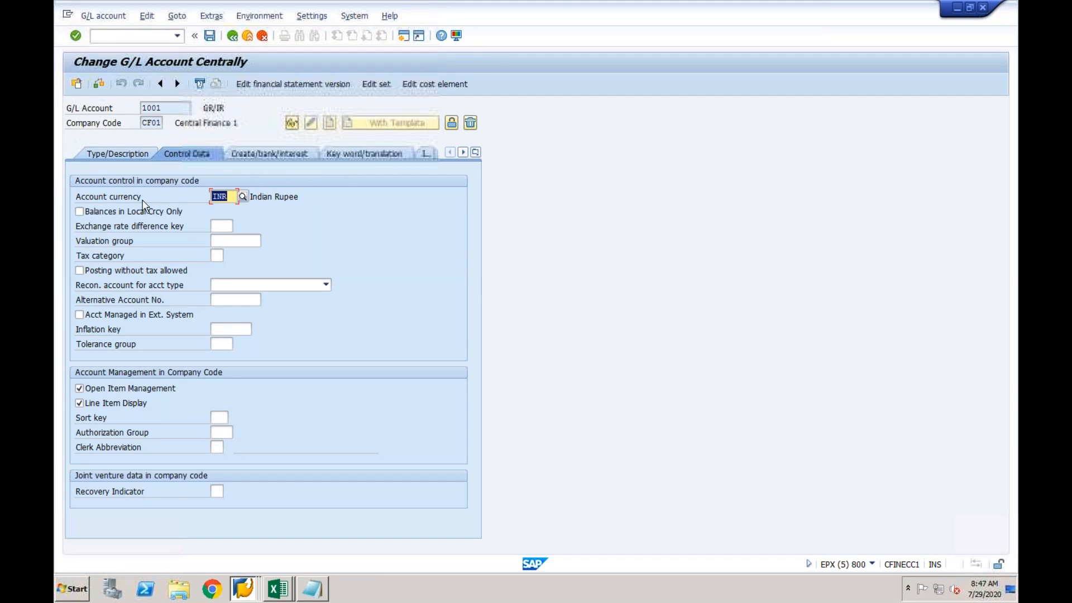
{"action": "left_click", "coordinate": [253, 153]}
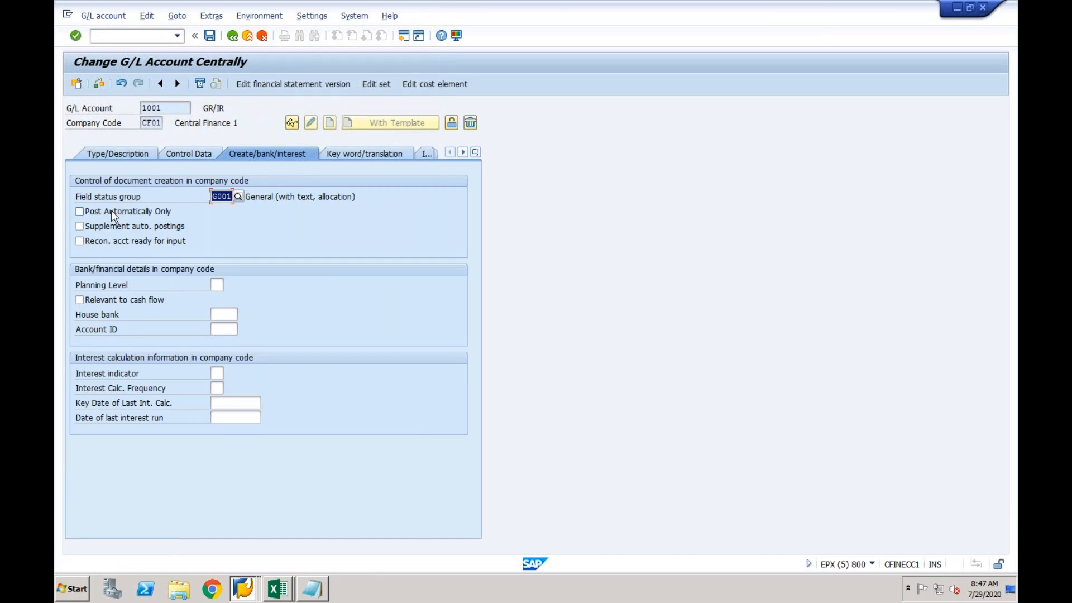
{"action": "left_click", "coordinate": [113, 214]}
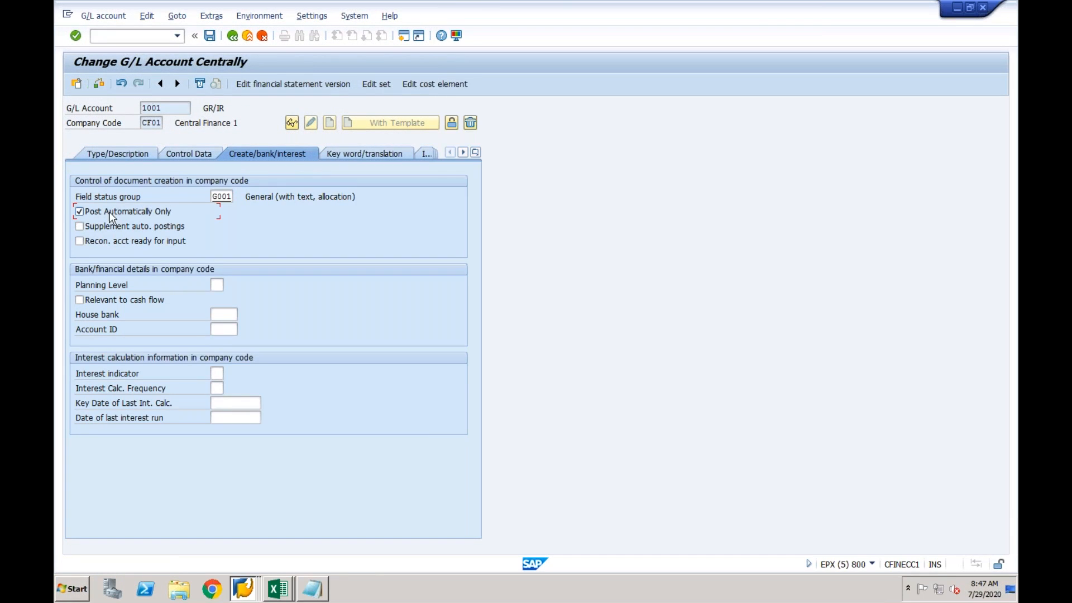
{"action": "left_click", "coordinate": [210, 35]}
{"action": "left_click", "coordinate": [82, 273]}
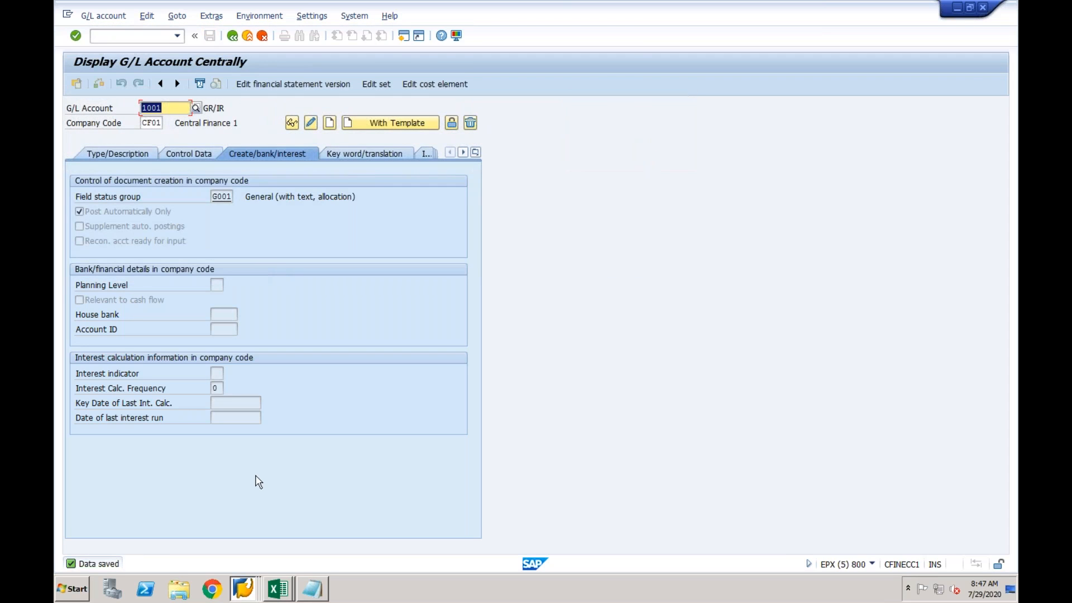
Step: Return to the goods receipt session and post the purchase order's goods receipt
{"action": "left_click", "coordinate": [246, 590]}
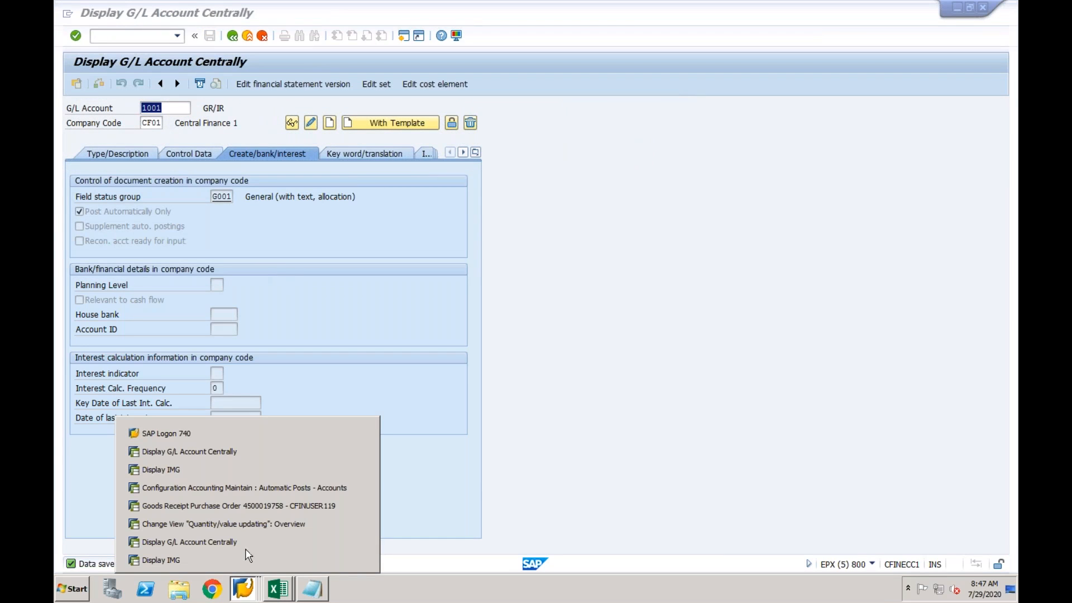
{"action": "left_click", "coordinate": [248, 505]}
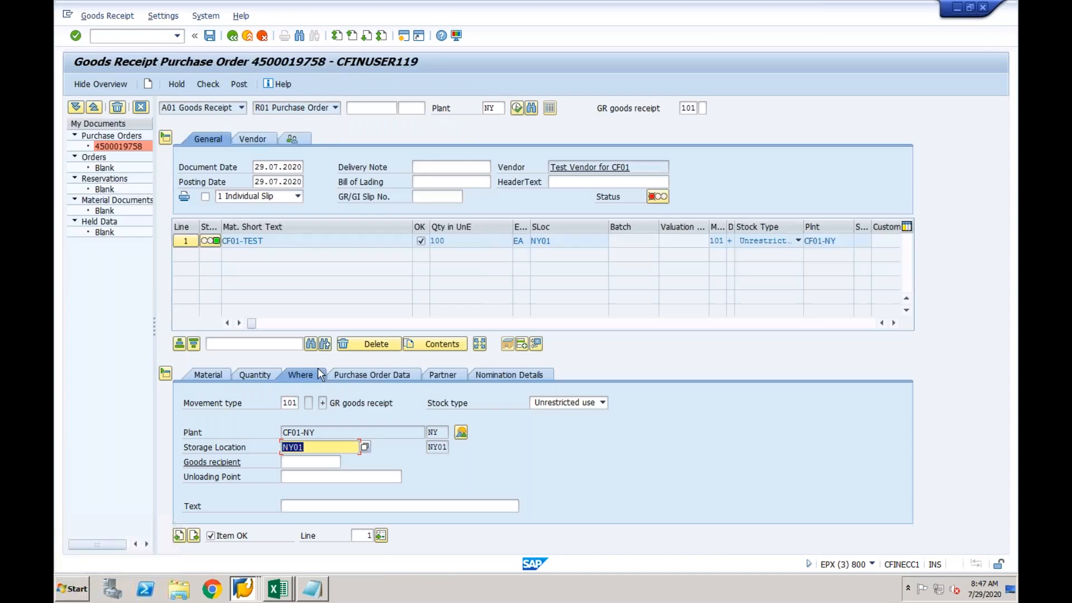
{"action": "left_click", "coordinate": [239, 83]}
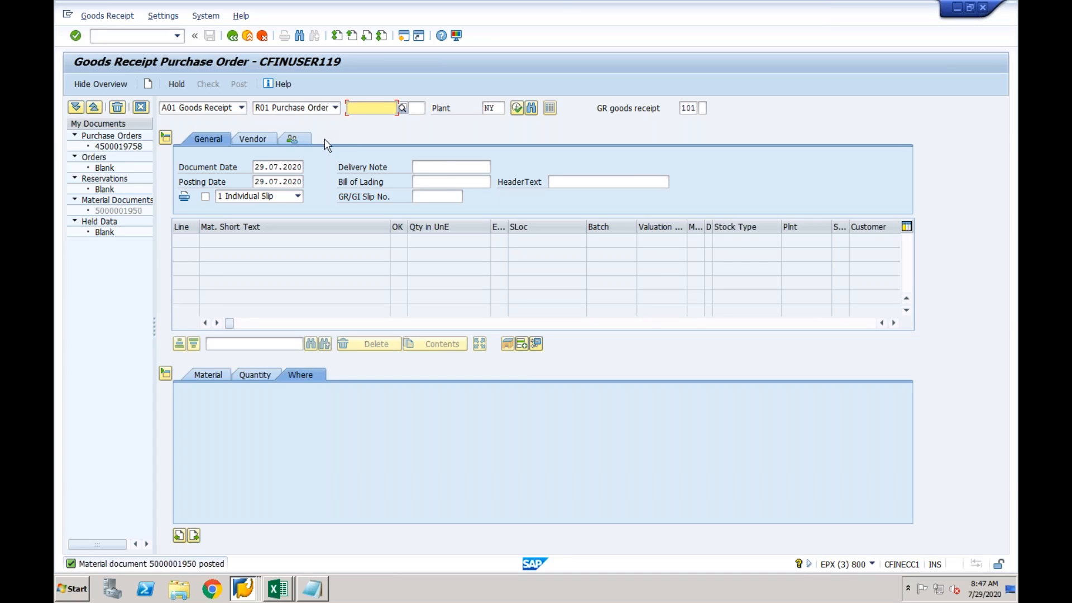
Step: Display the posted material document and examine its accounting document's number and line items
{"action": "left_click", "coordinate": [242, 109]}
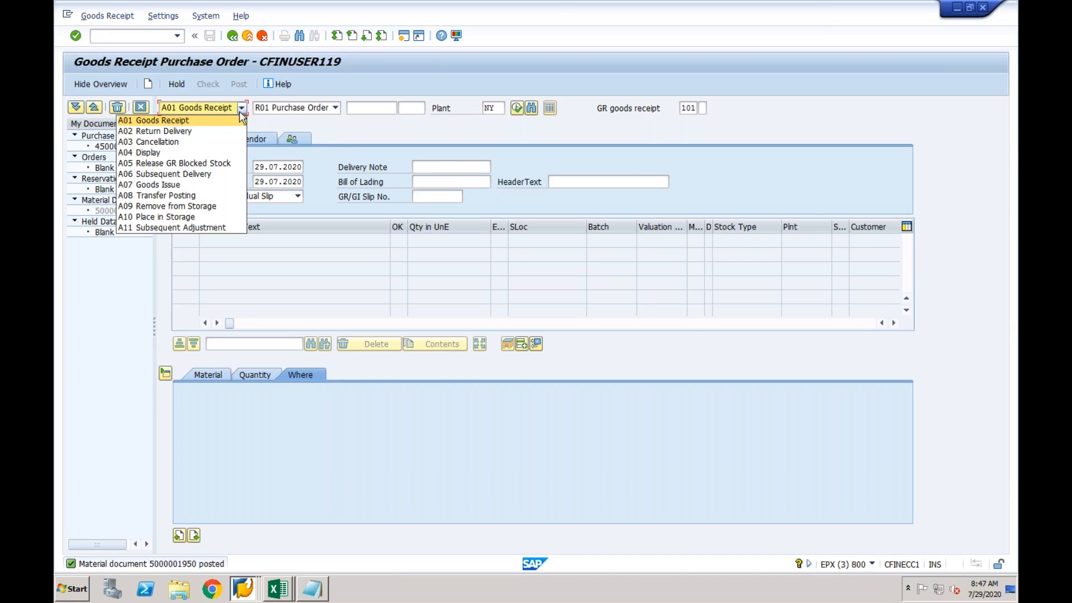
{"action": "left_click", "coordinate": [140, 152]}
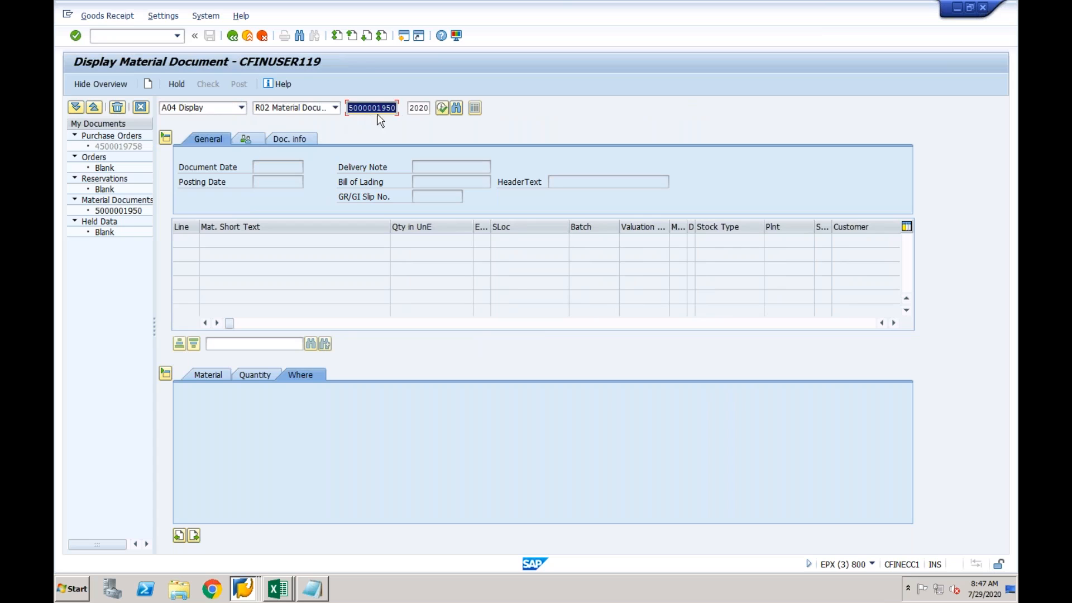
{"action": "left_click", "coordinate": [443, 109]}
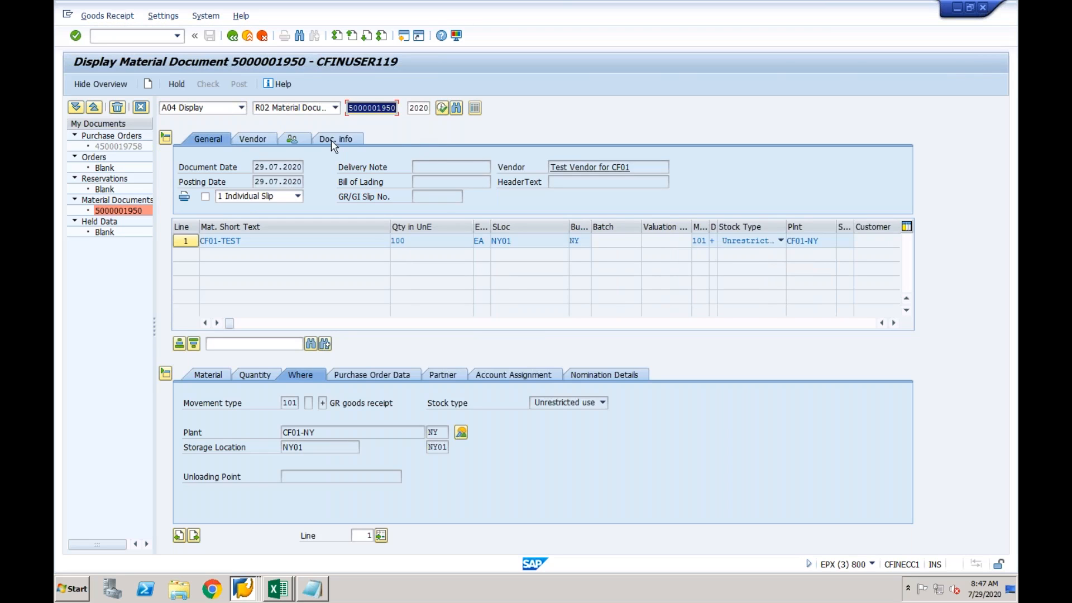
{"action": "left_click", "coordinate": [331, 139]}
{"action": "left_click", "coordinate": [548, 168]}
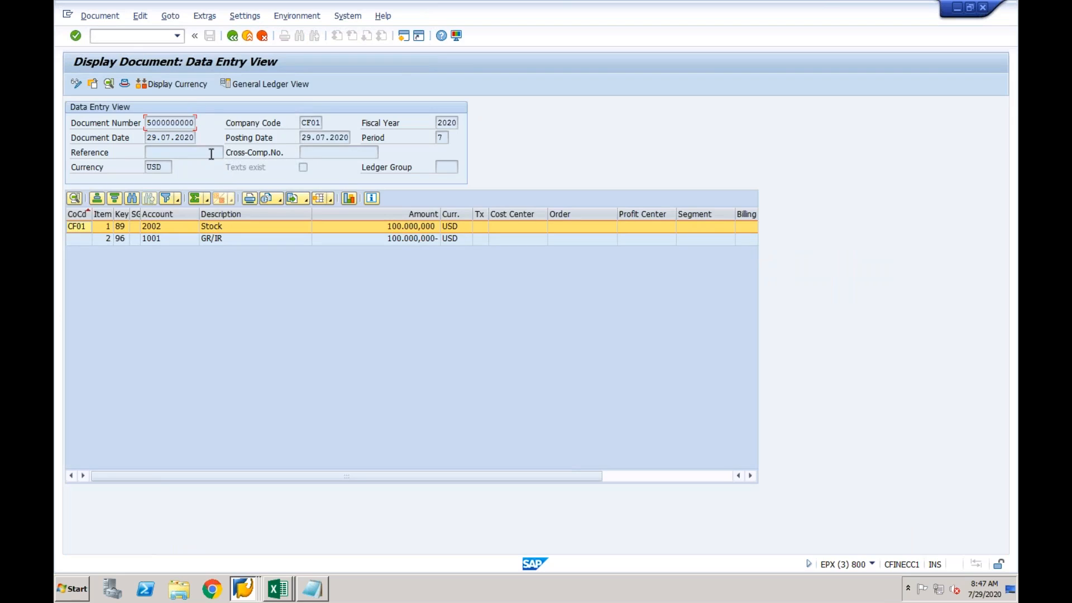
{"action": "left_click_drag", "start_coordinate": [148, 122], "coordinate": [199, 132]}
{"action": "left_click", "coordinate": [232, 40]}
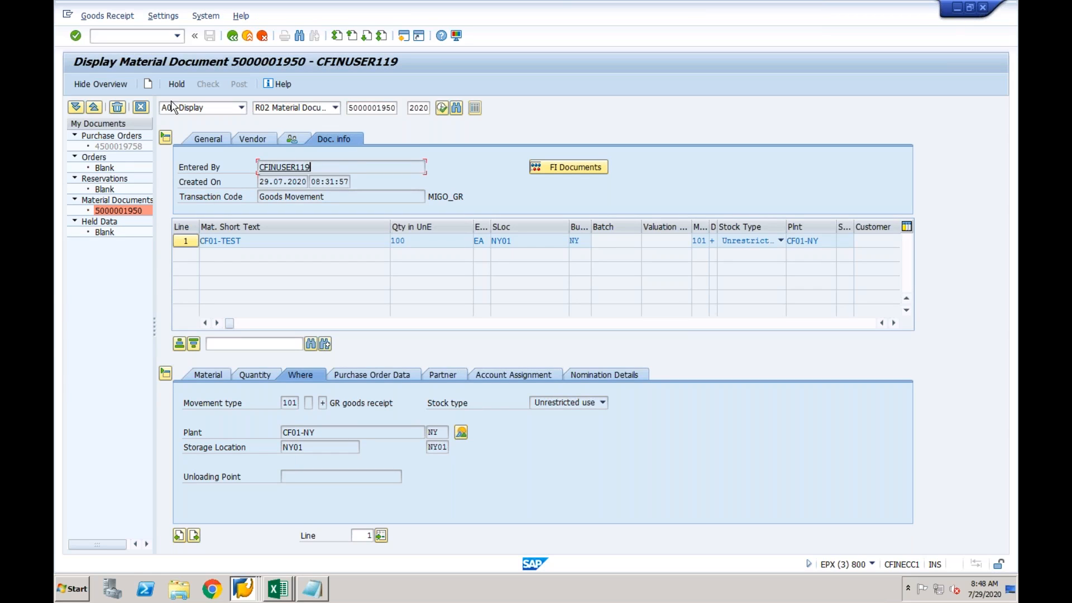
Step: Start incoming invoice entry with transaction MIRO and set the invoice date to 29.07.2020
{"action": "left_click", "coordinate": [146, 38]}
{"action": "type", "text": "/nmiro"}
{"action": "key", "text": "Return"}
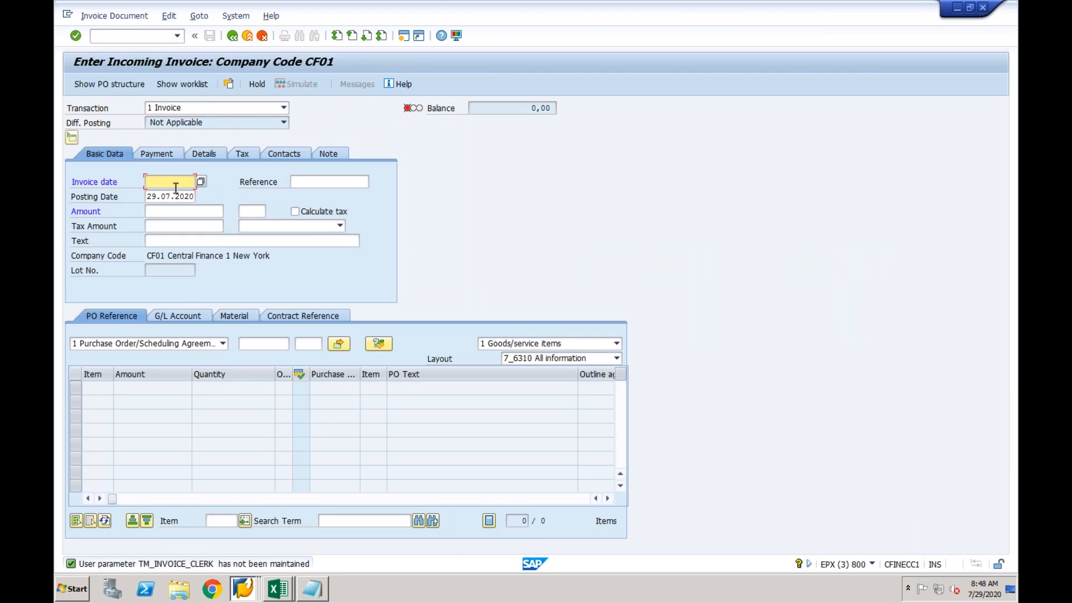
{"action": "type", "text": "29072020"}
{"action": "left_click", "coordinate": [175, 211]}
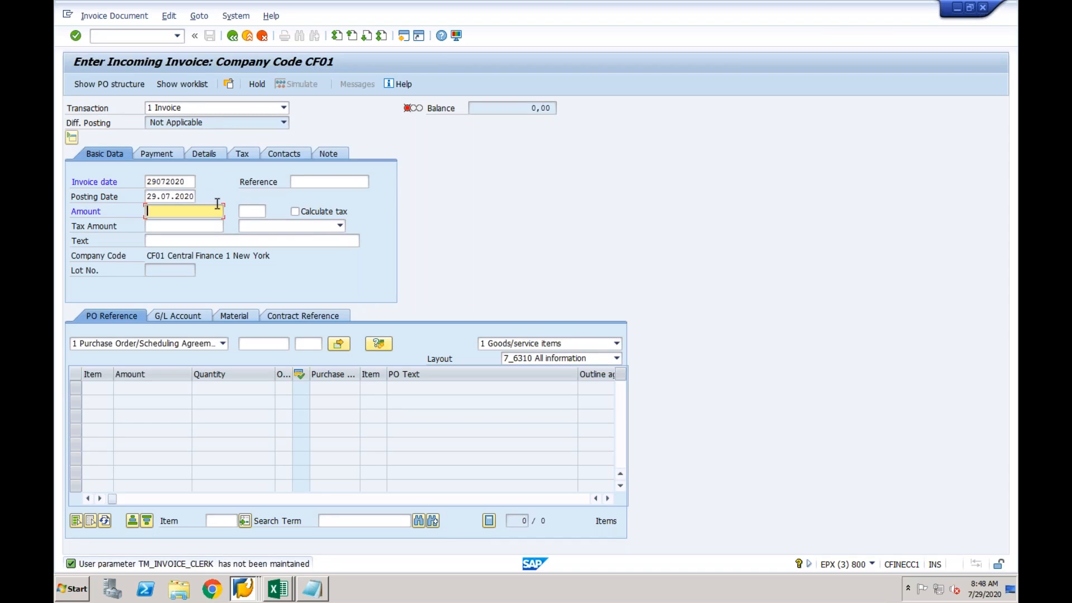
Step: Try to find the purchase order by searching purchasing documents in CF01 with the CF01 test vendor as invoicing party
{"action": "left_click", "coordinate": [265, 343]}
{"action": "left_click", "coordinate": [294, 344]}
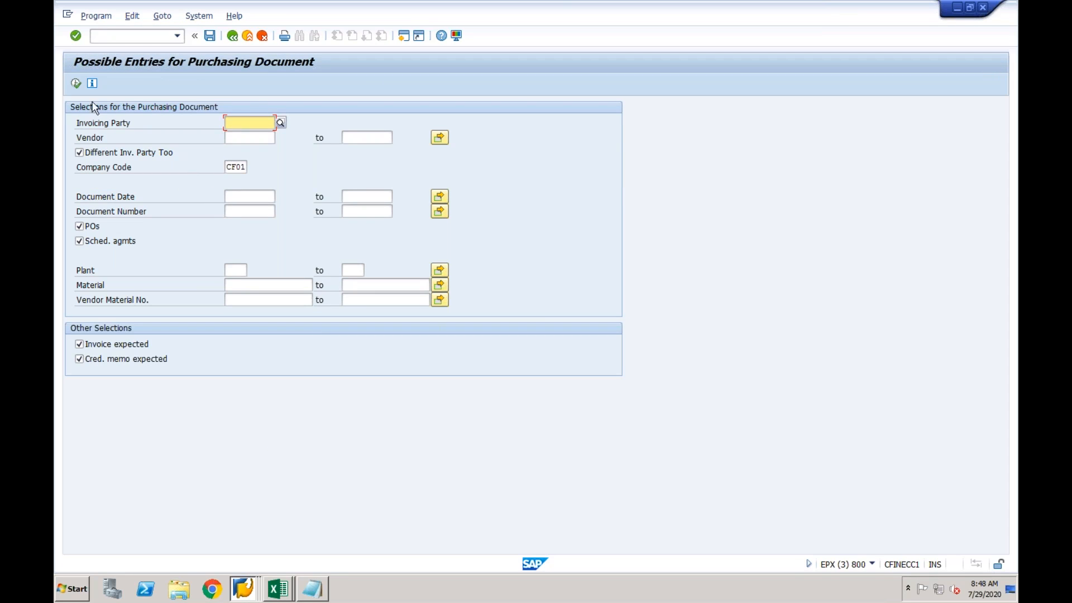
{"action": "left_click", "coordinate": [75, 83]}
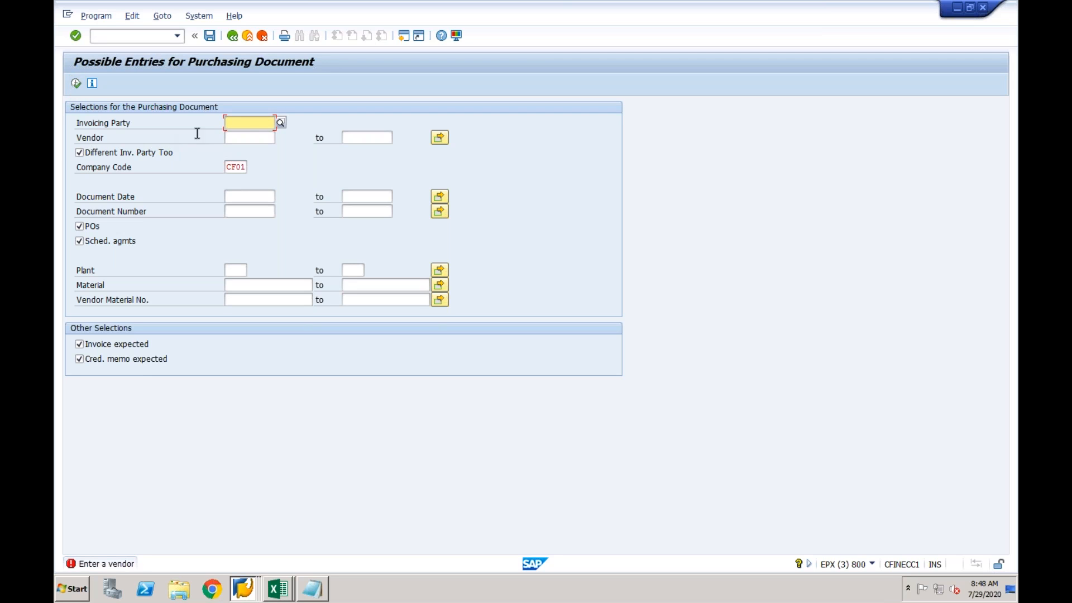
{"action": "left_click", "coordinate": [280, 122]}
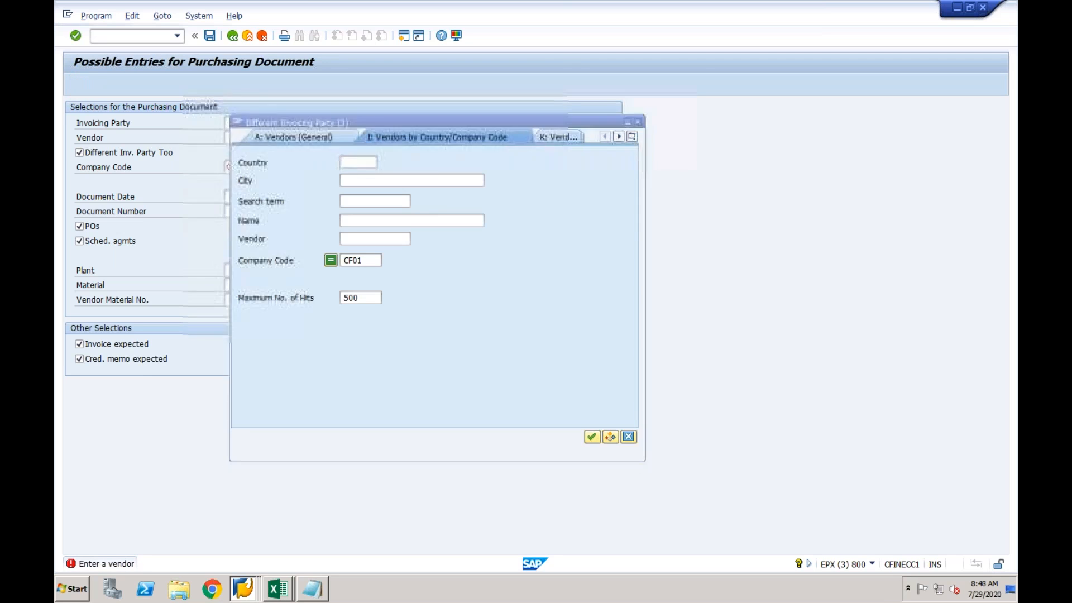
{"action": "left_click", "coordinate": [592, 437]}
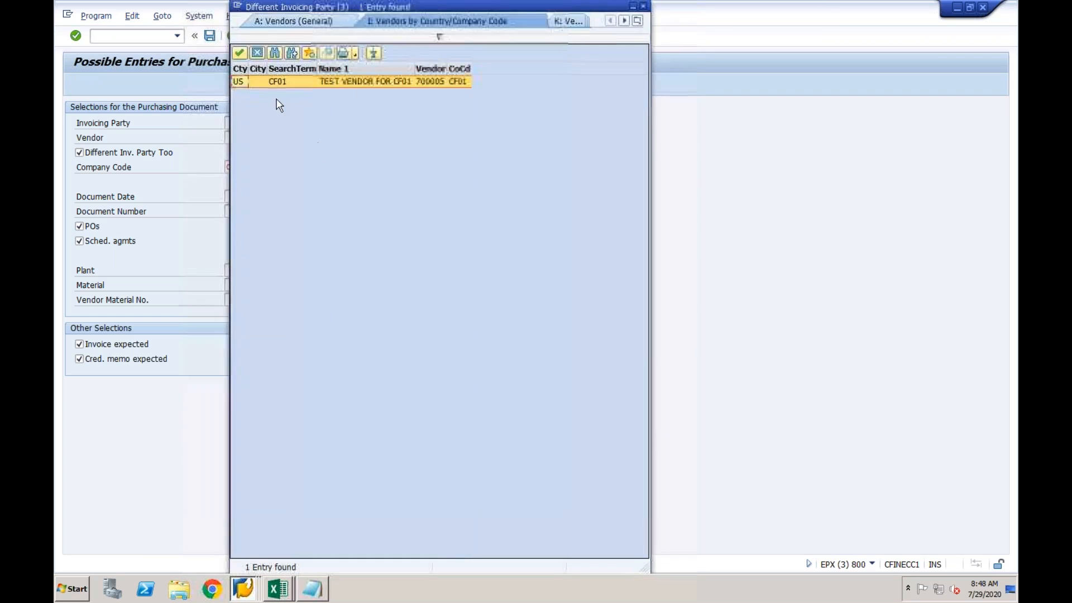
{"action": "double_click", "coordinate": [291, 82]}
{"action": "left_click", "coordinate": [76, 83]}
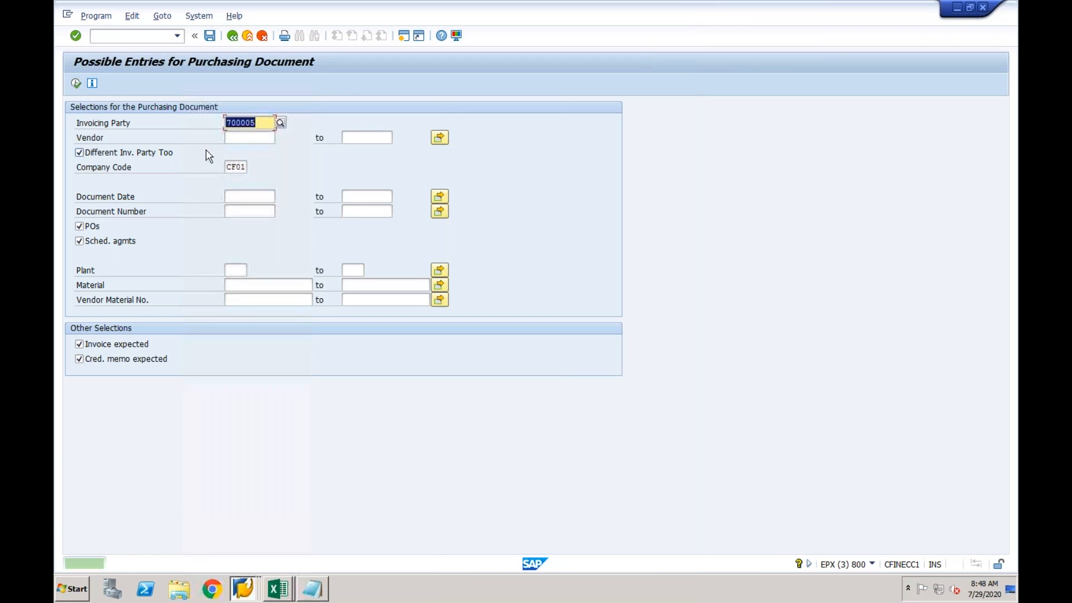
{"action": "left_click", "coordinate": [76, 84]}
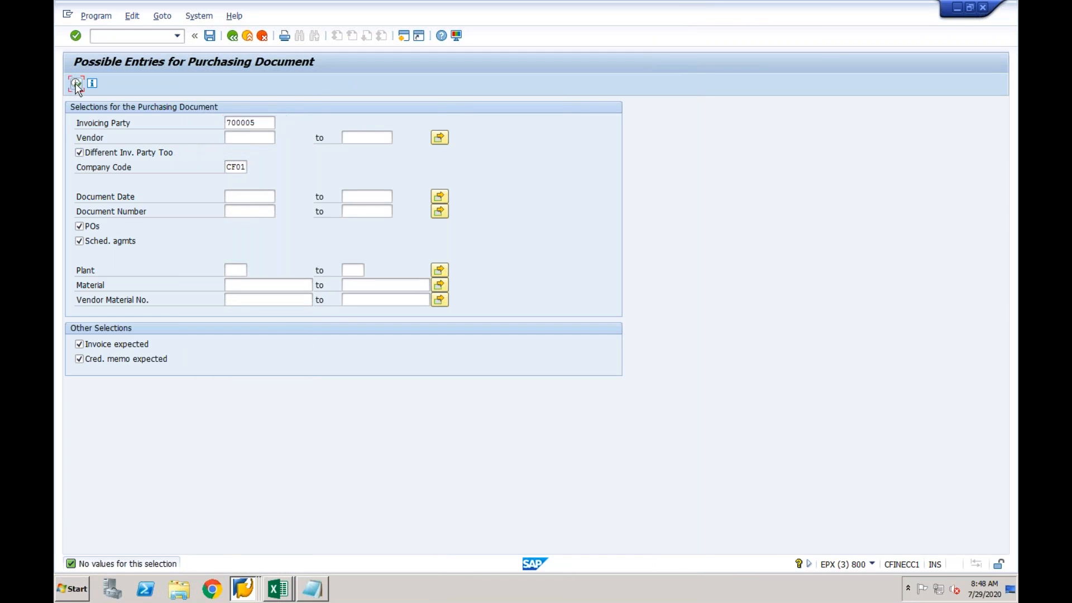
{"action": "left_click", "coordinate": [232, 36]}
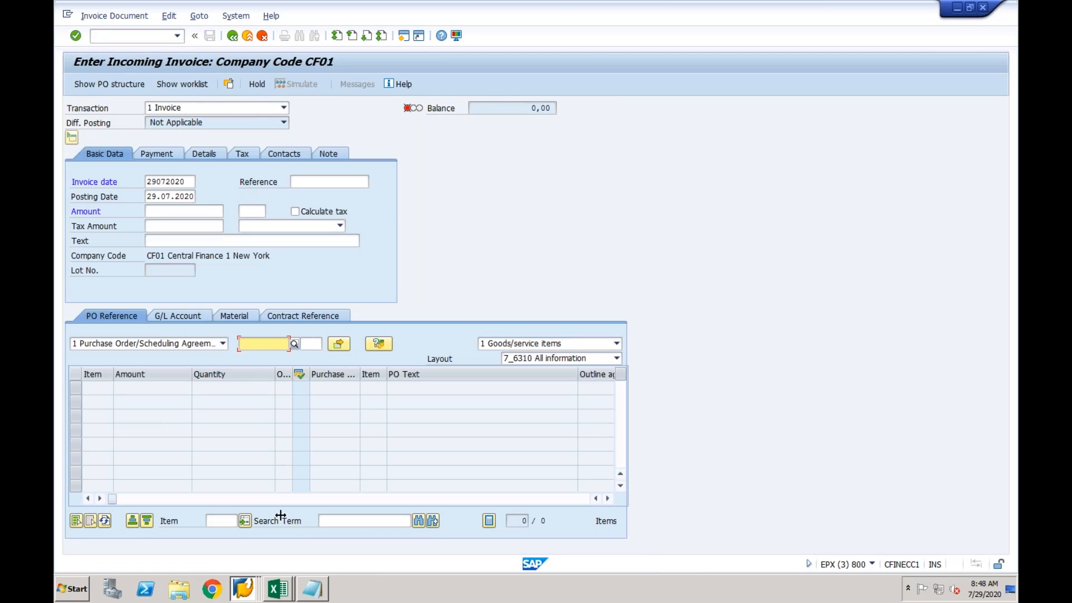
Step: Assign the copied purchase order number to the invoice and enter Test as the reference
{"action": "key", "text": "ctrl+v"}
{"action": "key", "text": "Return"}
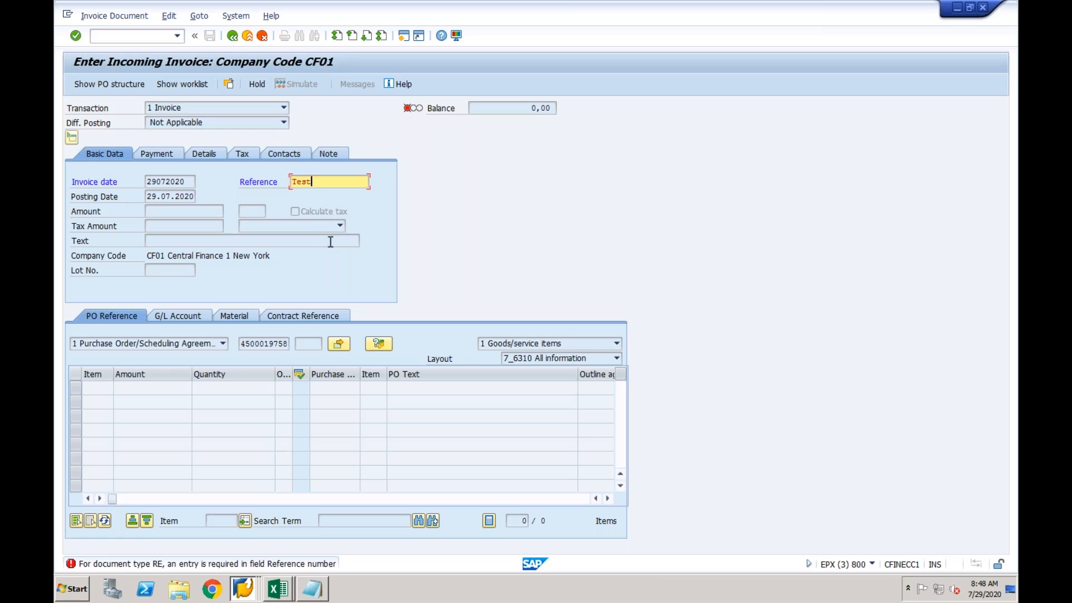
{"action": "type", "text": "Test"}
{"action": "key", "text": "Return"}
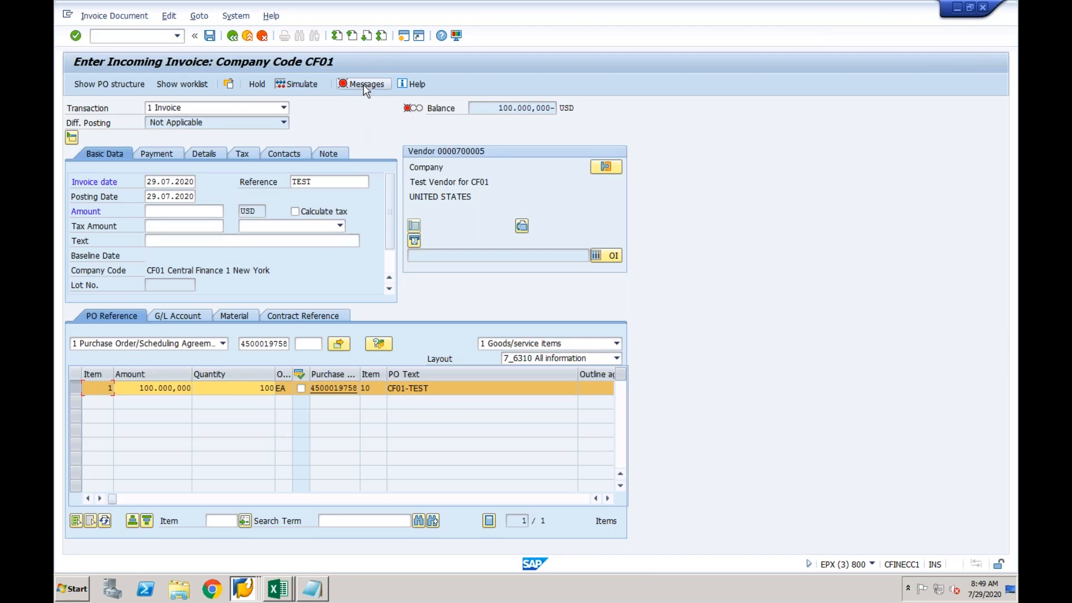
Step: Set the tax code of the CF01-TEST invoice item to E0 (A/P sales tax, 0%)
{"action": "key", "text": "Return"}
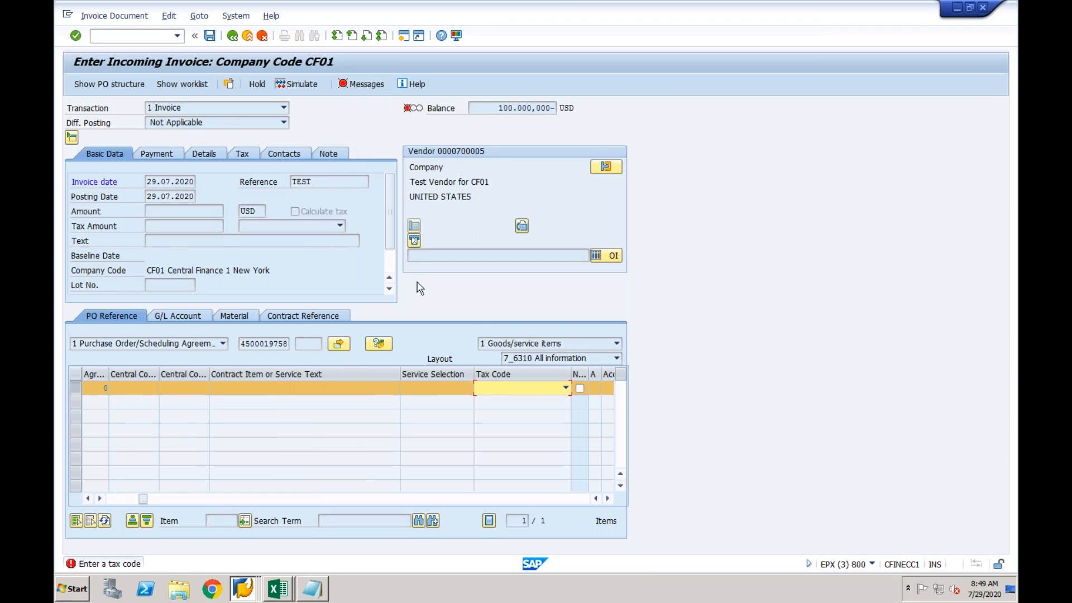
{"action": "left_click", "coordinate": [565, 387]}
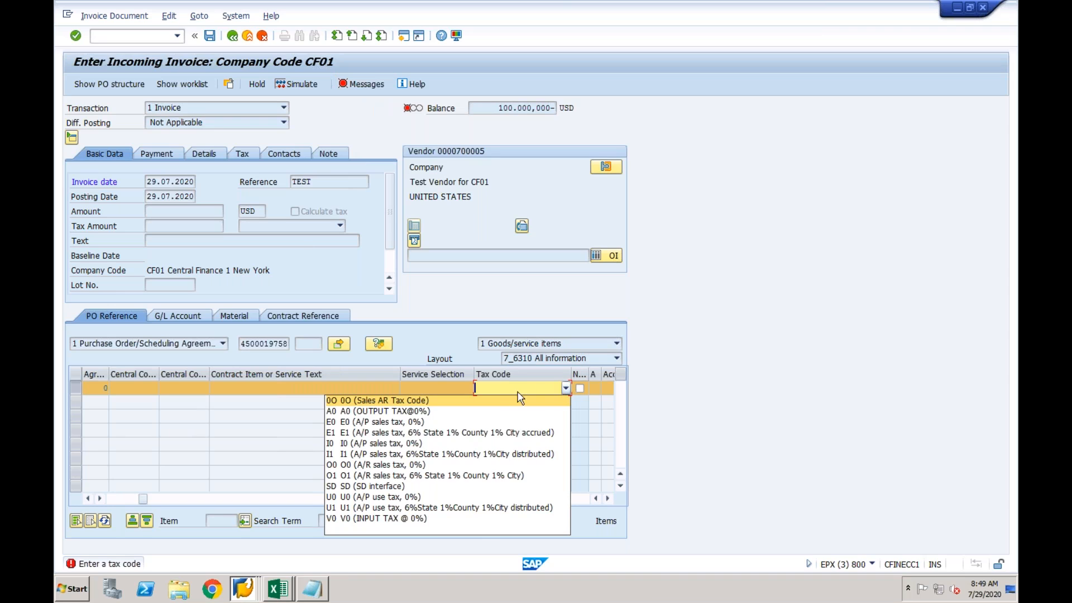
{"action": "left_click", "coordinate": [416, 422]}
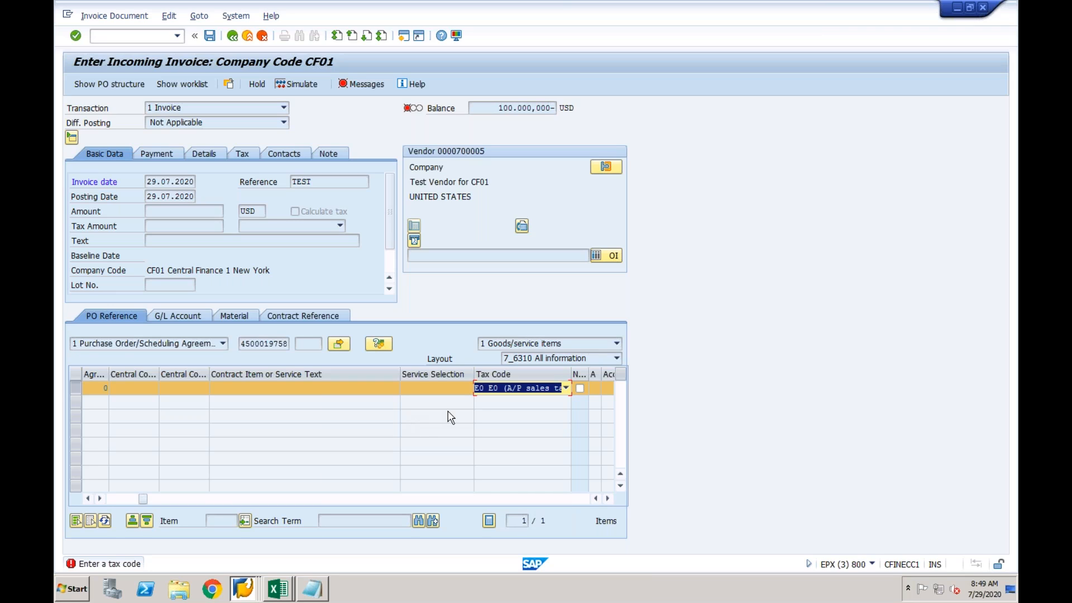
{"action": "key", "text": "Return"}
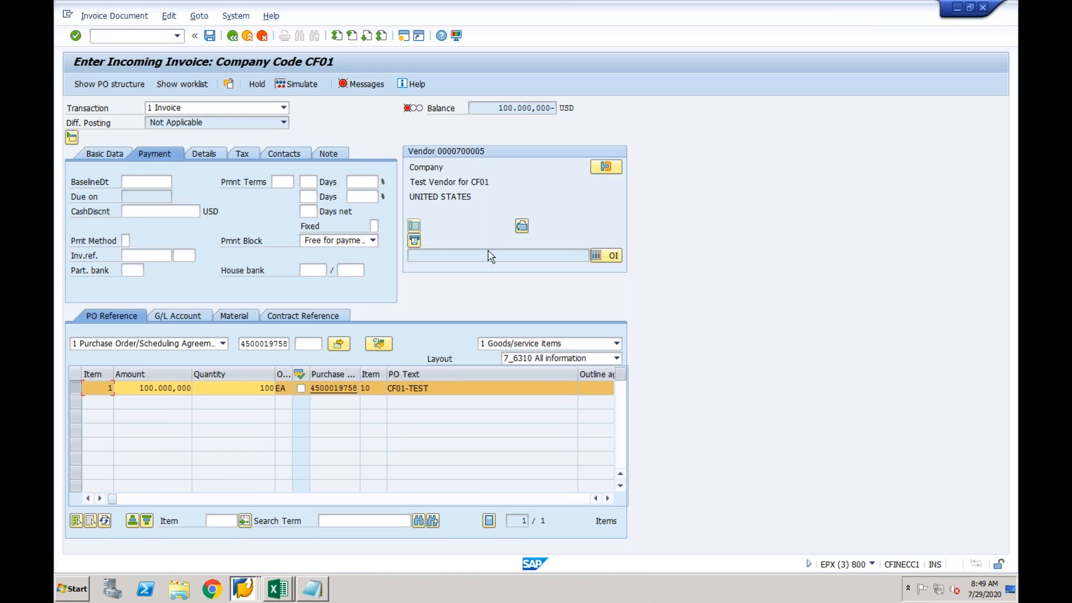
Step: Set the payment baseline date to 29.07.2020 and check the invoice's verification log
{"action": "left_click", "coordinate": [366, 86]}
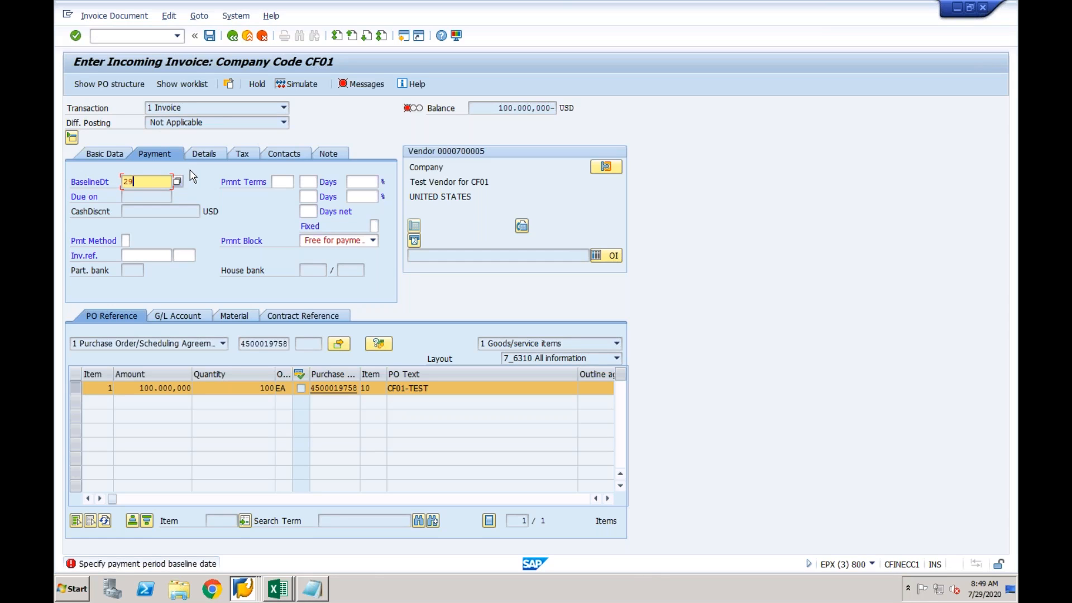
{"action": "key", "text": "Return"}
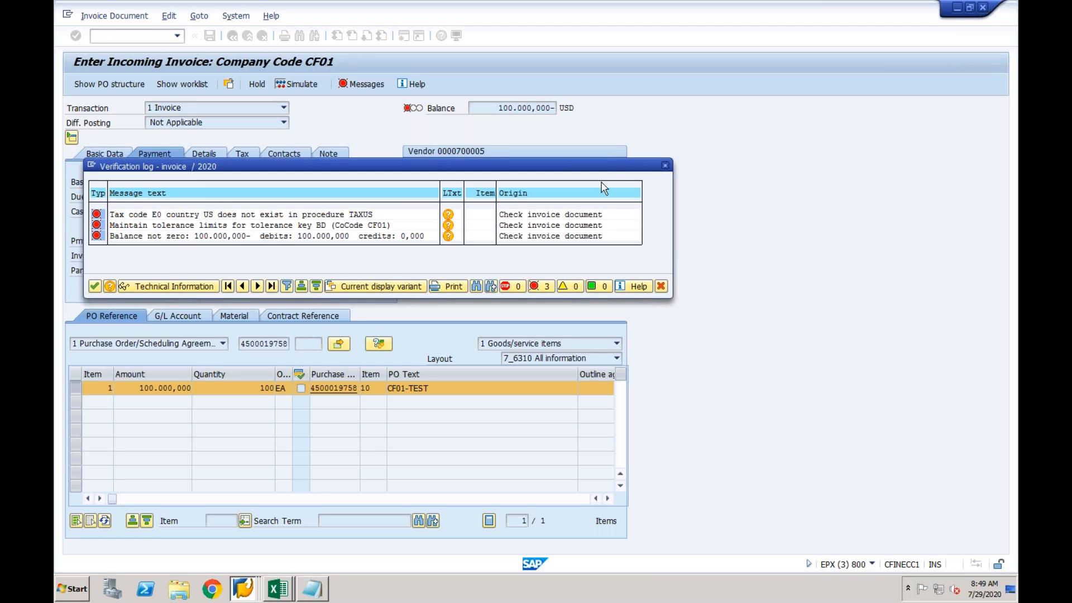
{"action": "left_click", "coordinate": [666, 166]}
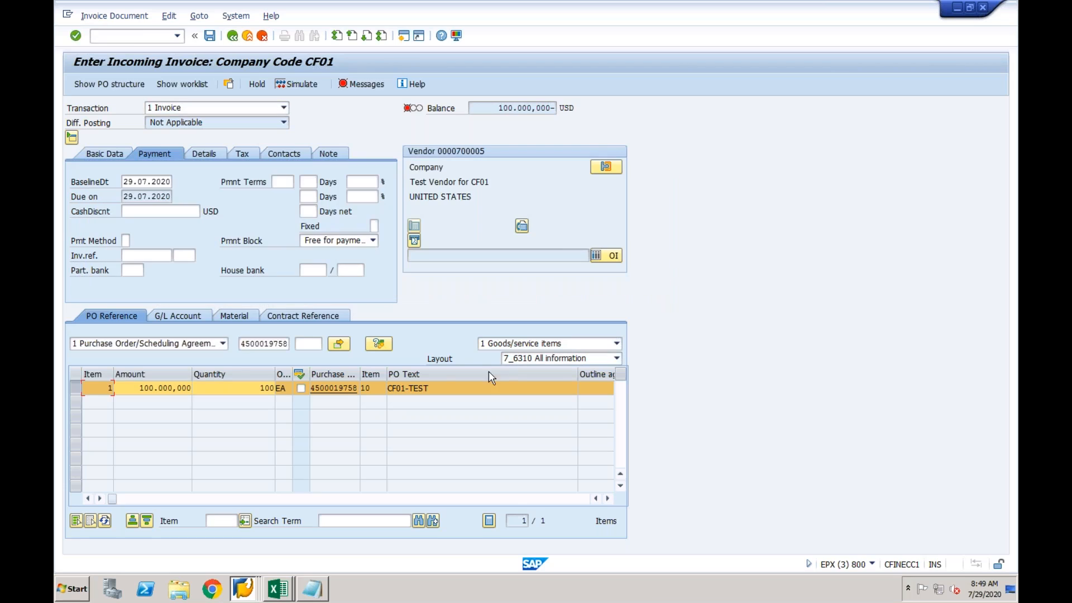
{"action": "left_click", "coordinate": [608, 498]}
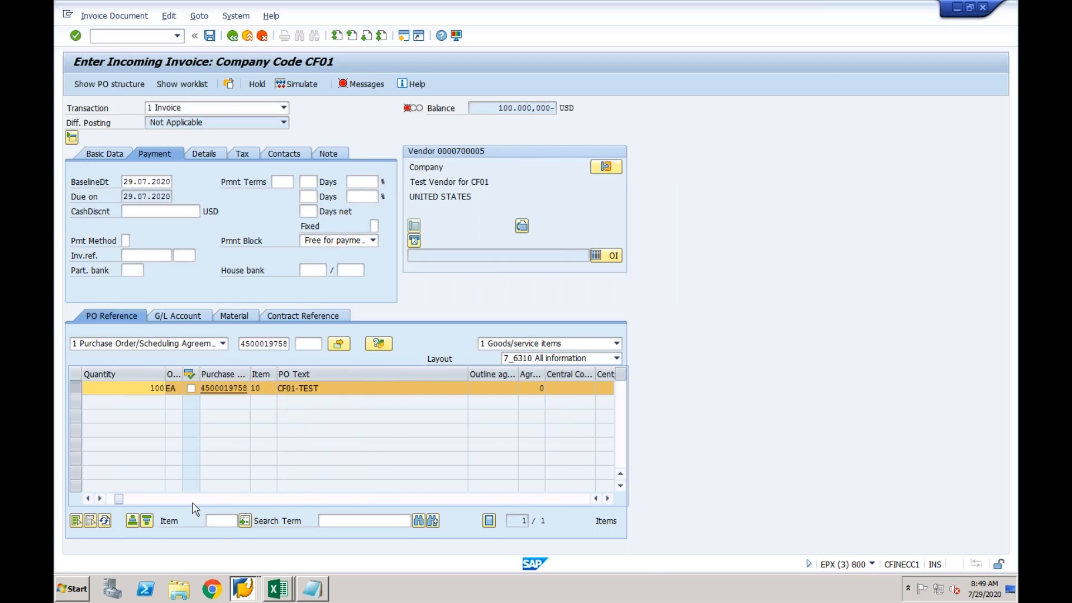
{"action": "left_click_drag", "start_coordinate": [120, 500], "coordinate": [104, 501]}
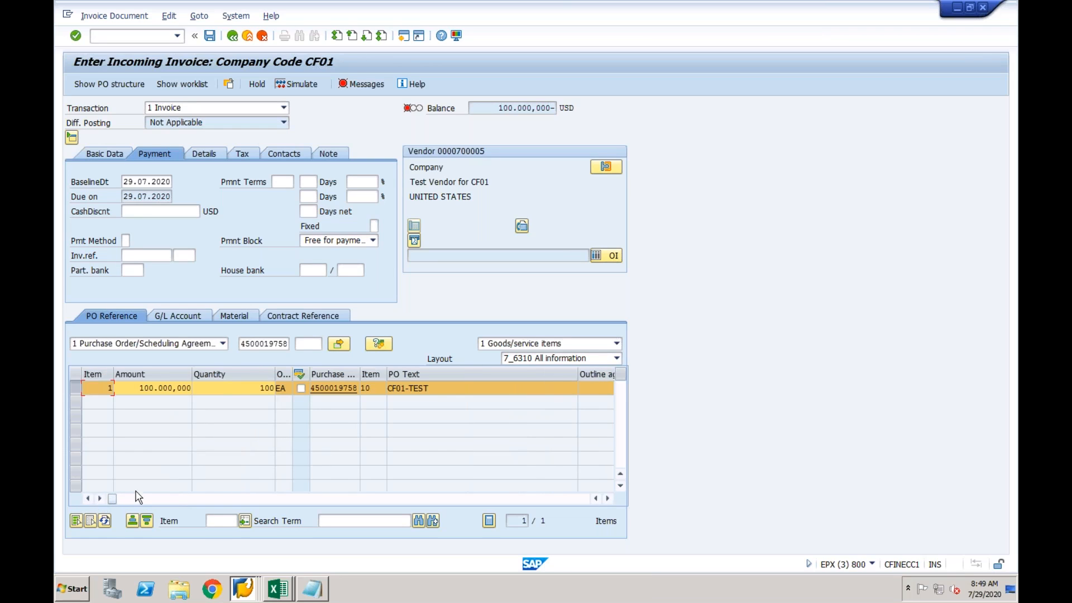
Step: Examine the columns of the CF01-TEST invoice item, including plant, delivery date, company code and received quantity
{"action": "left_click", "coordinate": [337, 498]}
{"action": "left_click", "coordinate": [359, 500]}
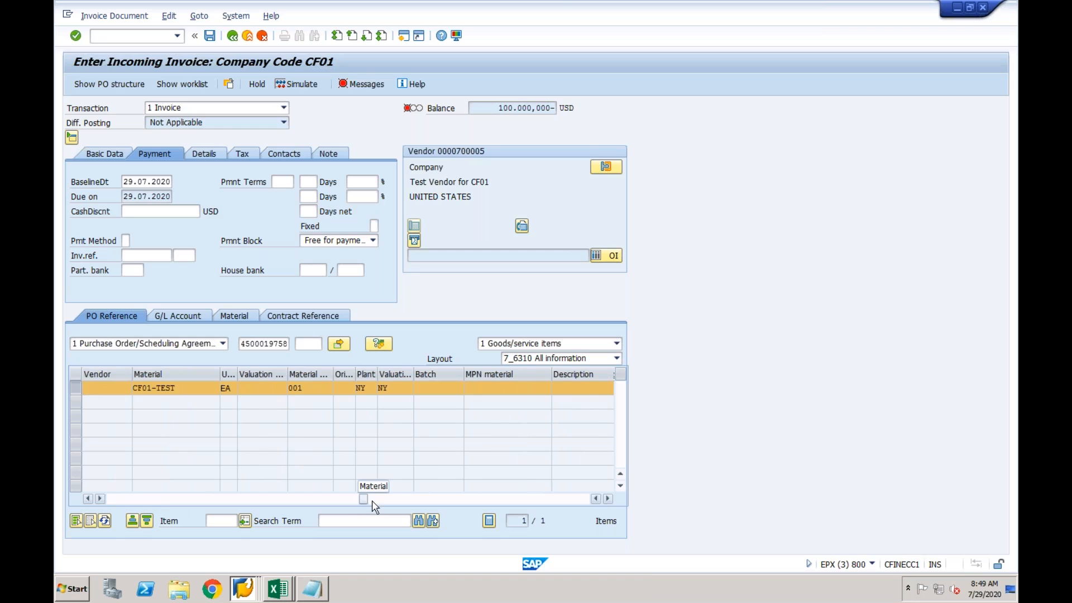
{"action": "left_click", "coordinate": [392, 501]}
{"action": "left_click", "coordinate": [420, 500]}
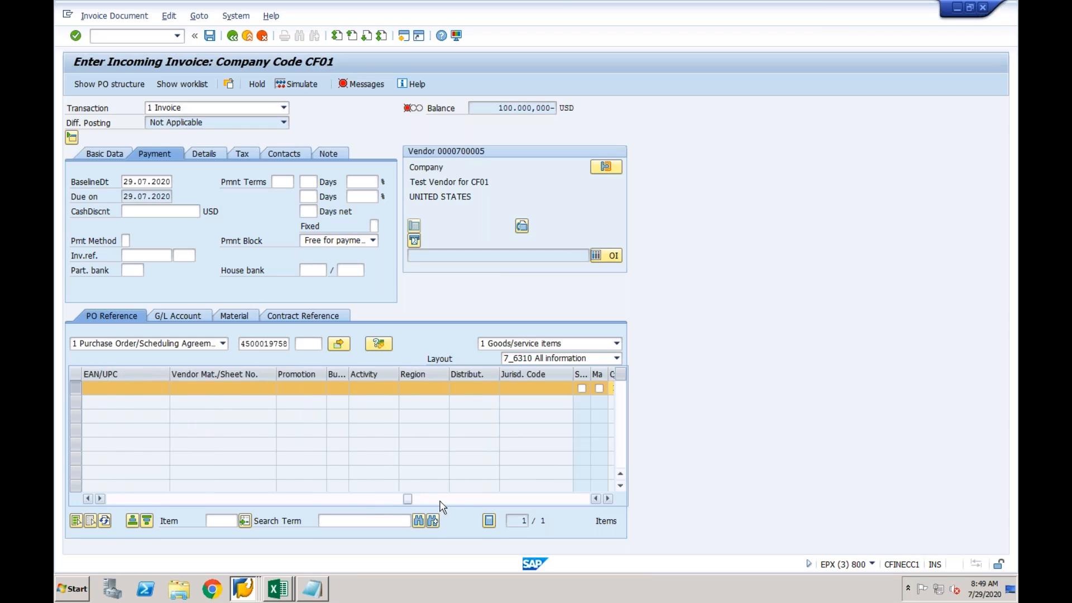
{"action": "left_click", "coordinate": [459, 501]}
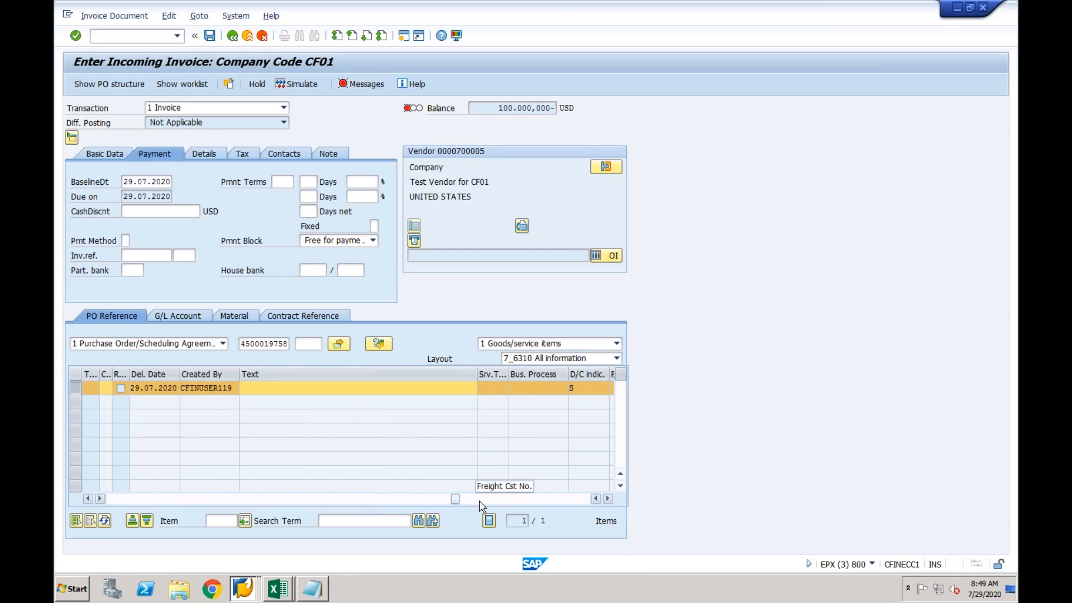
{"action": "left_click", "coordinate": [479, 501]}
{"action": "left_click", "coordinate": [514, 501]}
{"action": "left_click", "coordinate": [533, 501]}
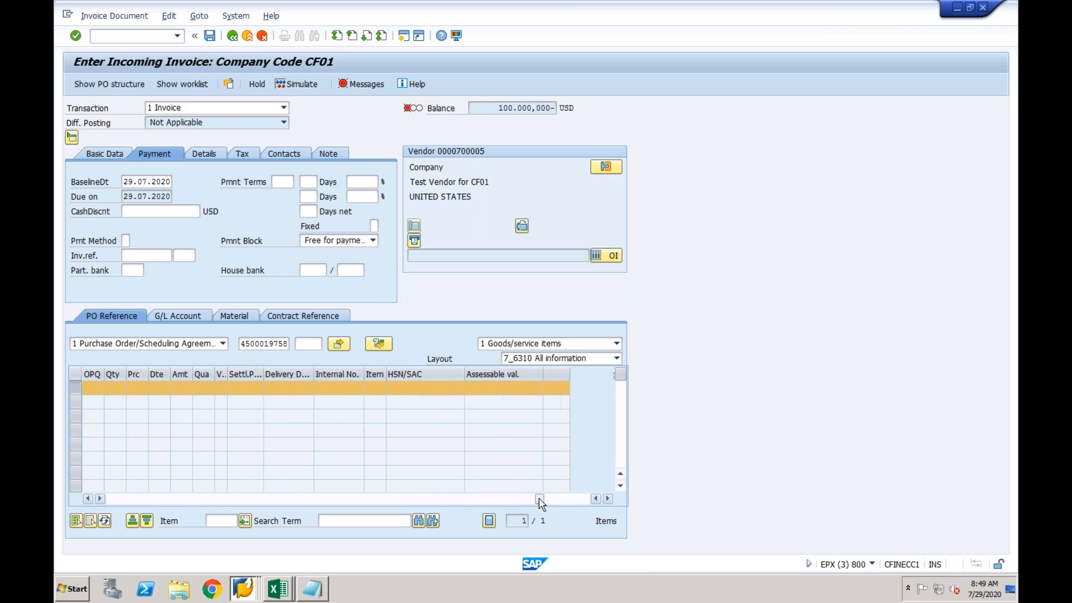
{"action": "left_click", "coordinate": [560, 498]}
{"action": "left_click_drag", "start_coordinate": [561, 499], "coordinate": [95, 495]}
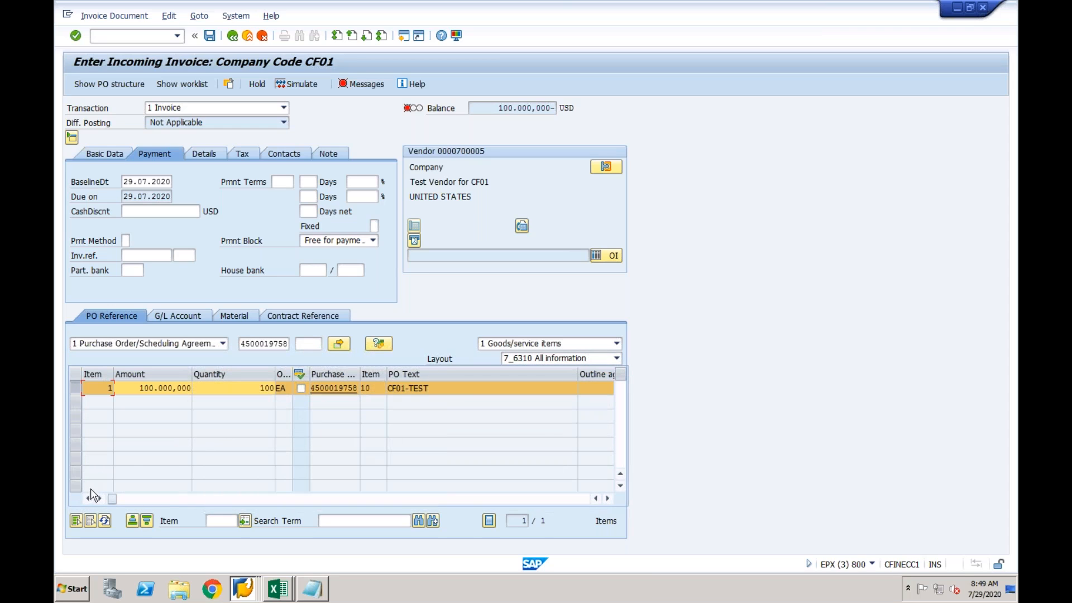
{"action": "left_click", "coordinate": [217, 499]}
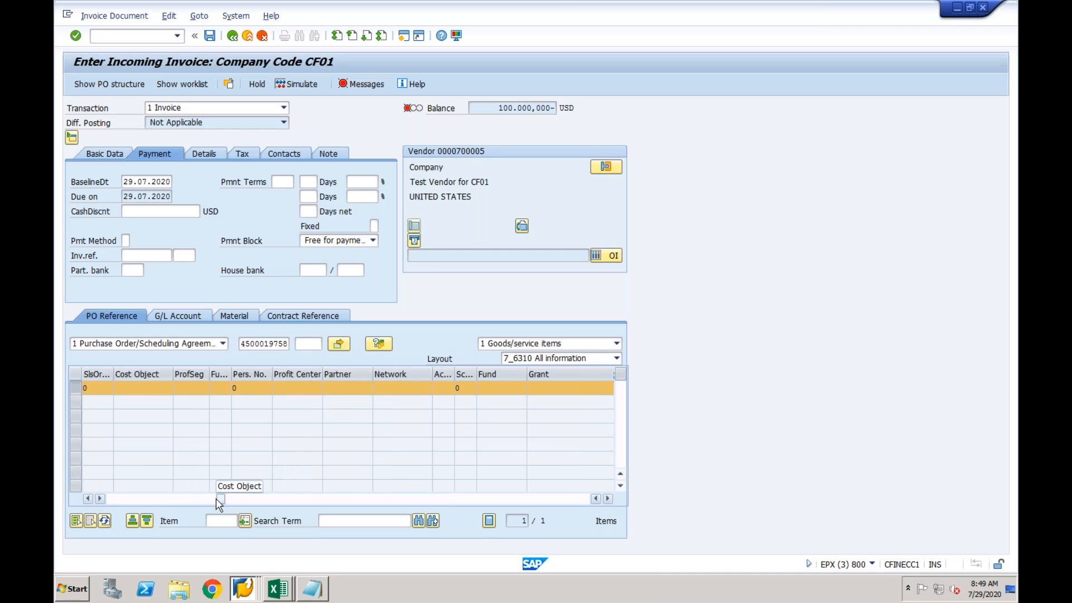
{"action": "left_click", "coordinate": [247, 500]}
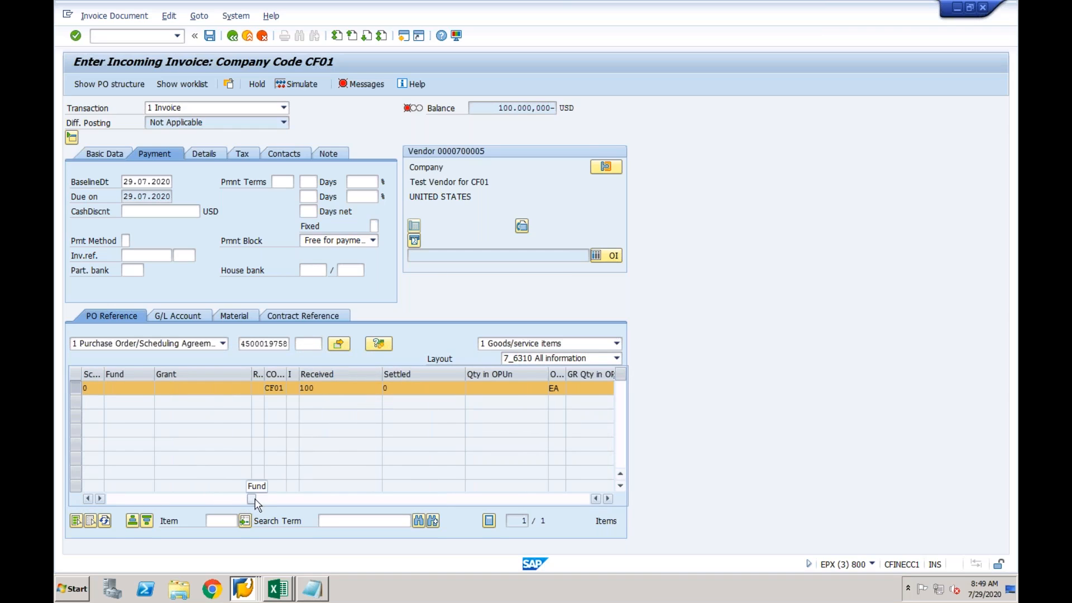
{"action": "left_click", "coordinate": [287, 499]}
{"action": "left_click_drag", "start_coordinate": [289, 499], "coordinate": [106, 493]}
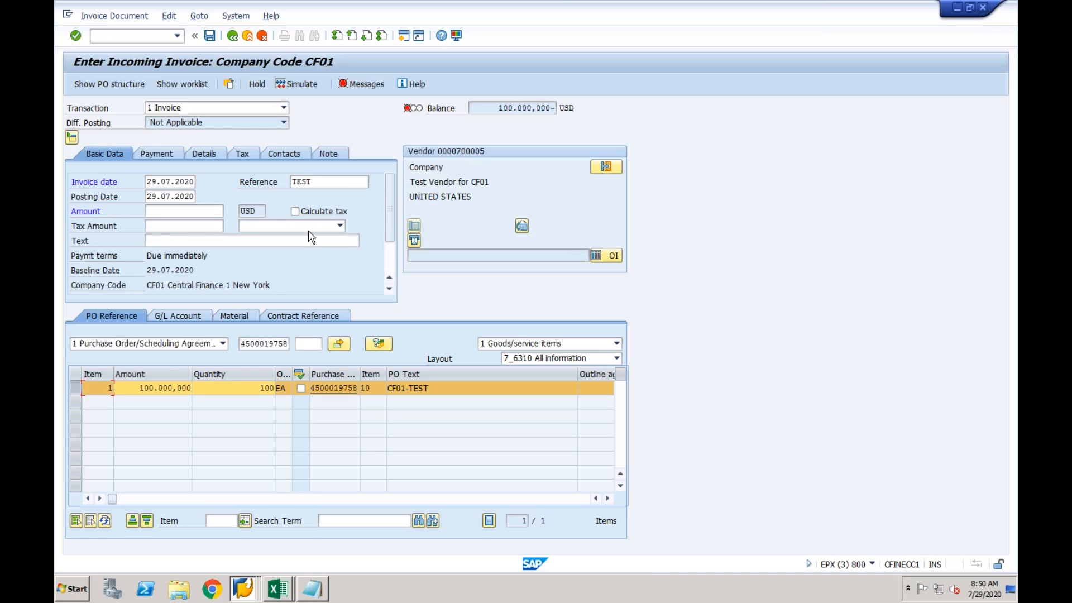
Step: Set the tax code to V0 (INPUT TAX @ 0%) in the invoice's basic data and on the CF01-TEST item
{"action": "left_click", "coordinate": [309, 229]}
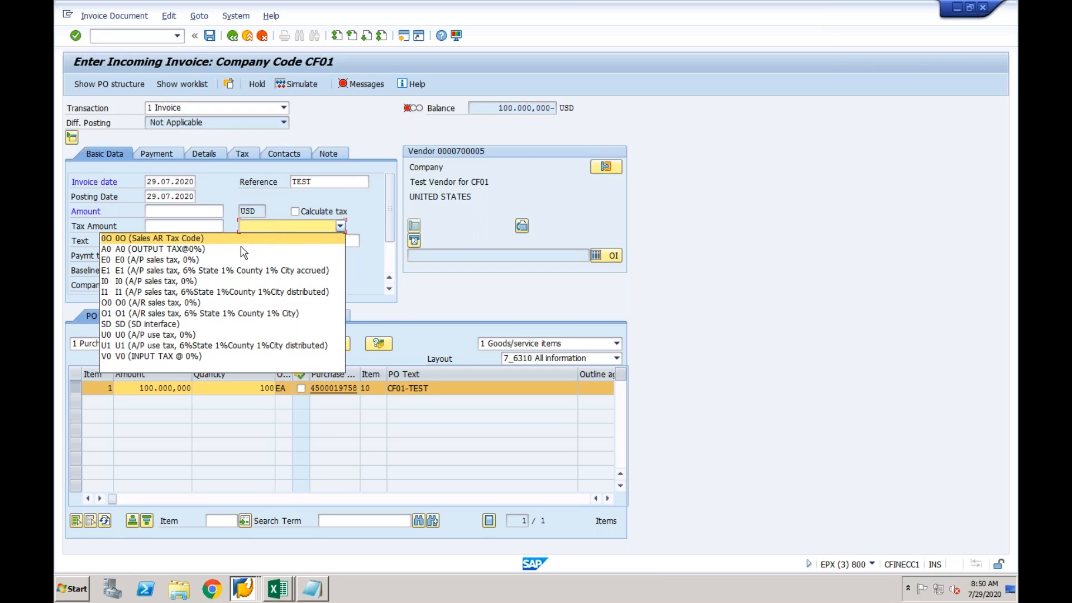
{"action": "left_click", "coordinate": [221, 335]}
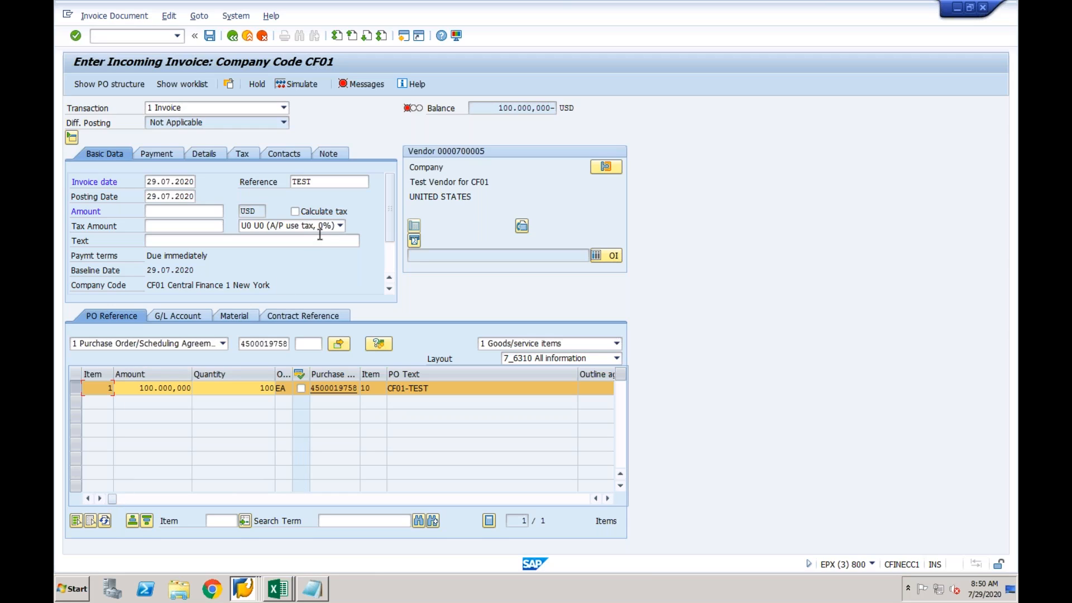
{"action": "left_click", "coordinate": [339, 227]}
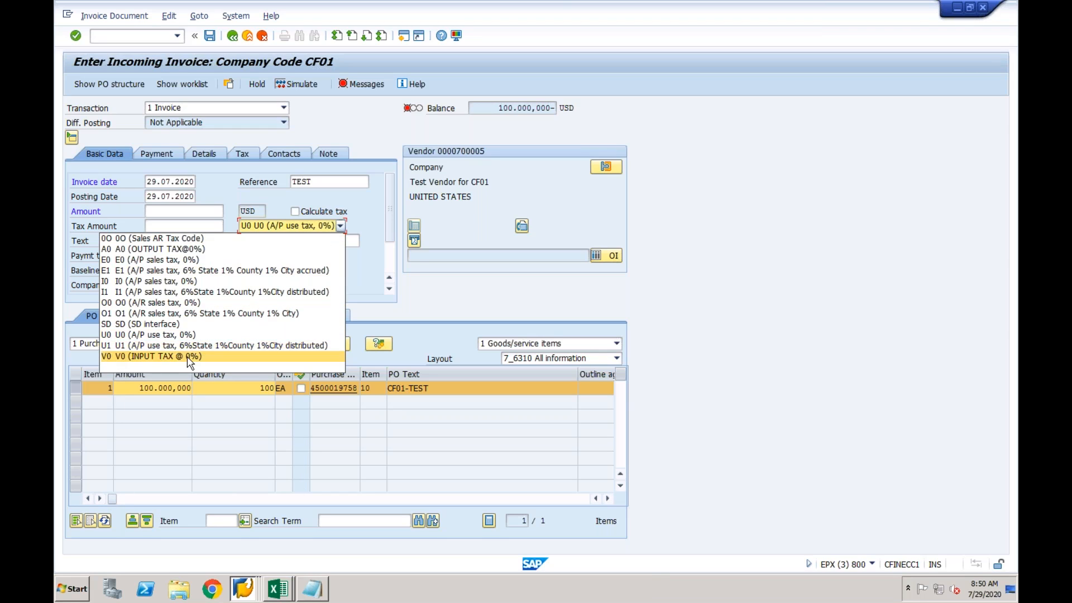
{"action": "left_click", "coordinate": [234, 356]}
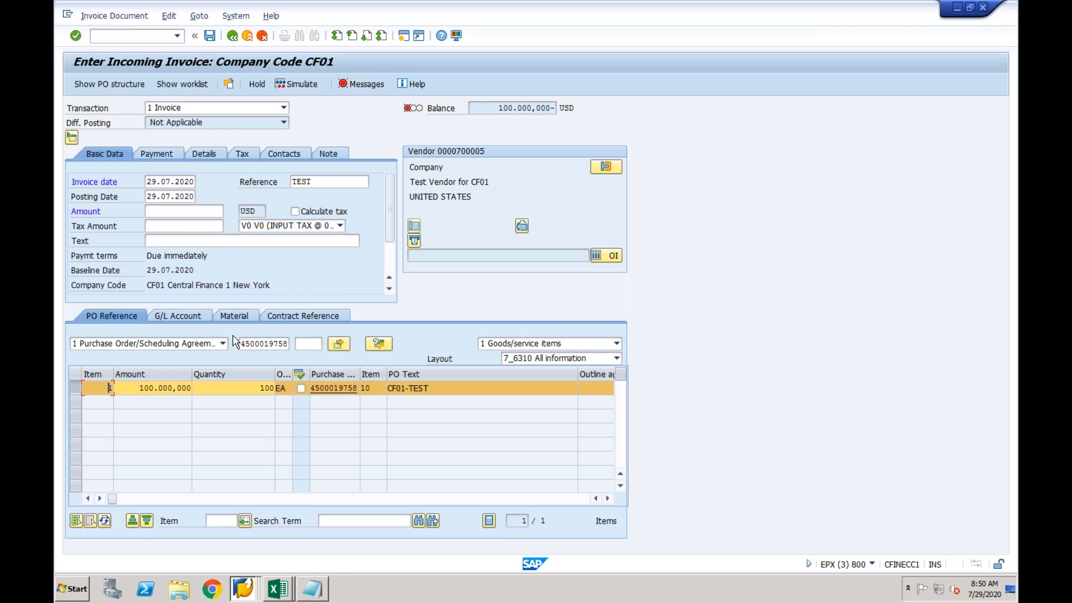
{"action": "left_click", "coordinate": [609, 499]}
{"action": "left_click", "coordinate": [608, 499]}
{"action": "left_click", "coordinate": [489, 388]}
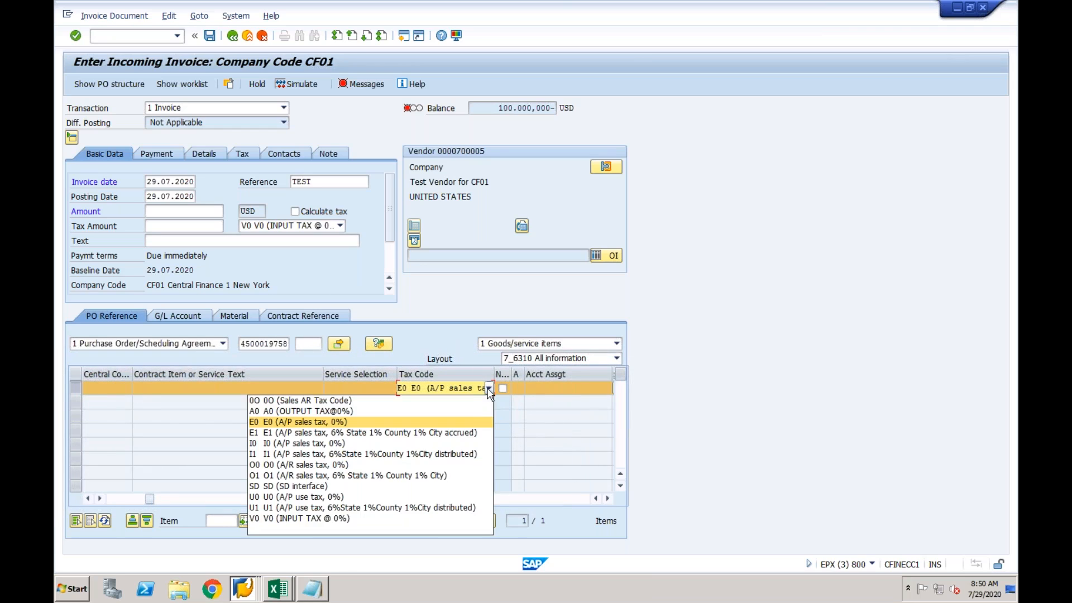
{"action": "left_click", "coordinate": [345, 518]}
{"action": "key", "text": "Return"}
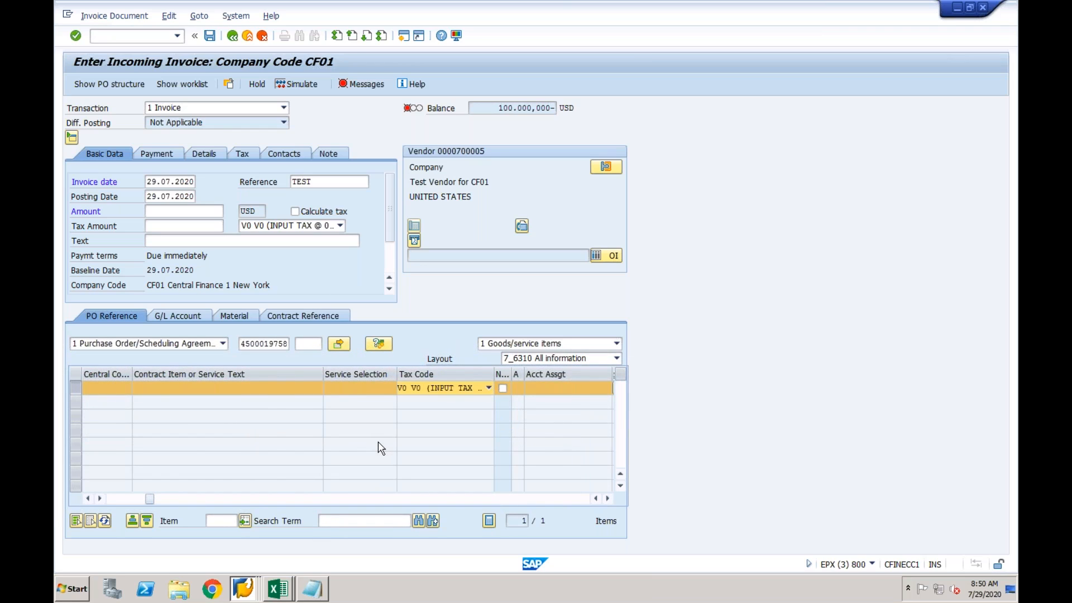
Step: Review the invoice's verification log and set the invoice amount to 100.000,000 USD
{"action": "left_click", "coordinate": [370, 86]}
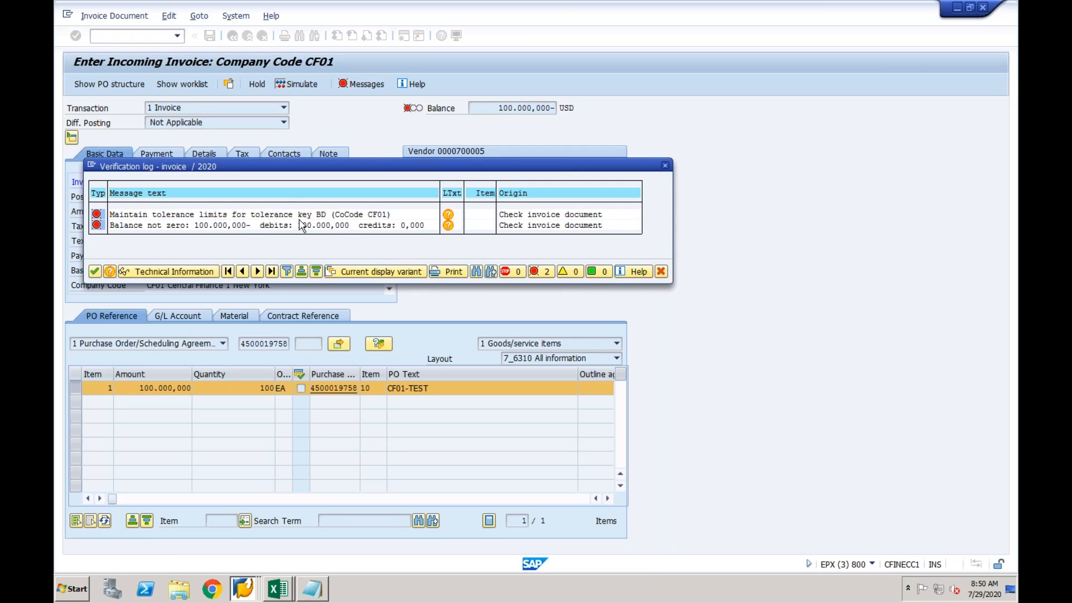
{"action": "left_click", "coordinate": [665, 166]}
{"action": "left_click_drag", "start_coordinate": [497, 108], "coordinate": [550, 108]}
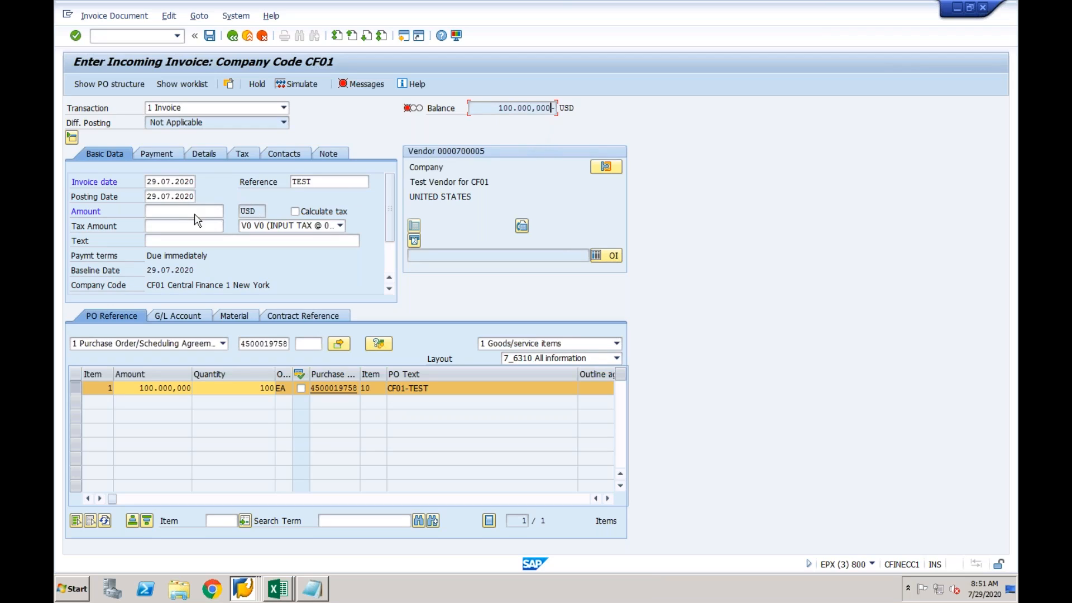
{"action": "left_click", "coordinate": [175, 211]}
{"action": "type", "text": "100.000,000"}
{"action": "left_click", "coordinate": [360, 85]}
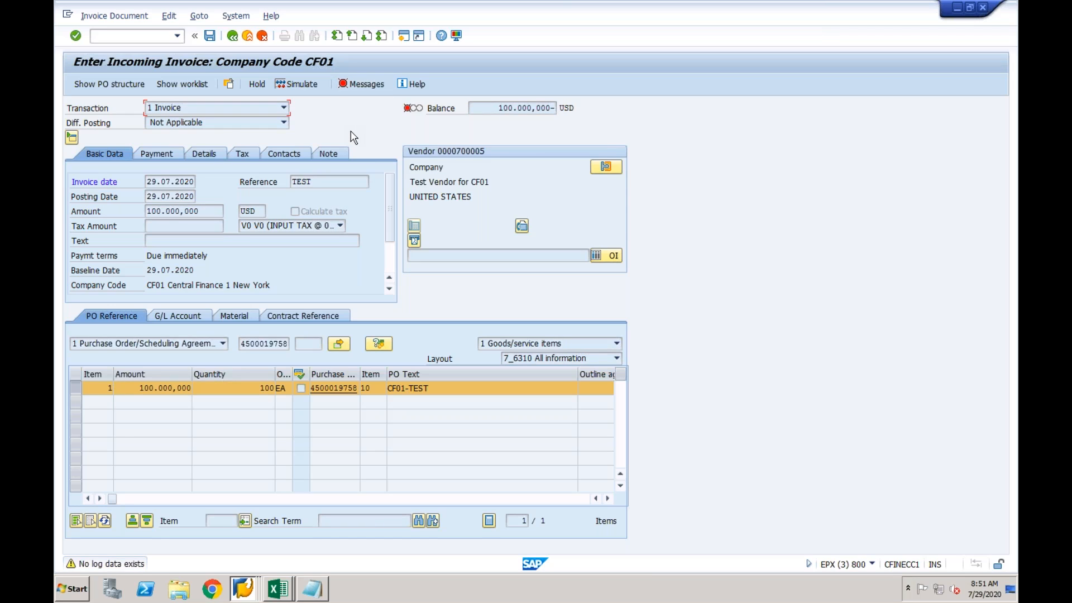
{"action": "key", "text": "Return"}
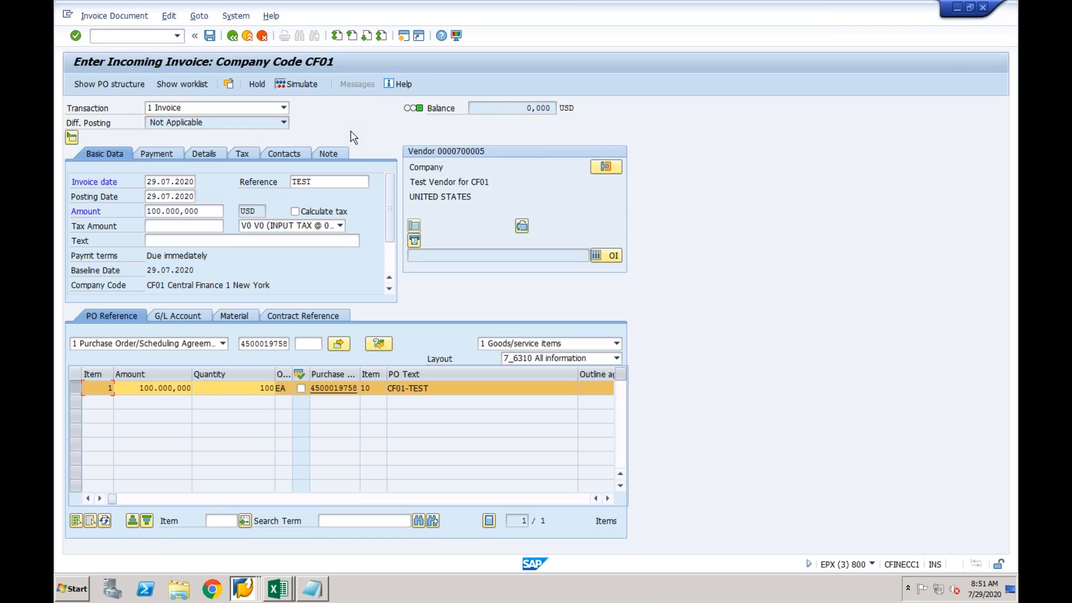
Step: Try to post the invoice and read its verification log
{"action": "left_click", "coordinate": [210, 36]}
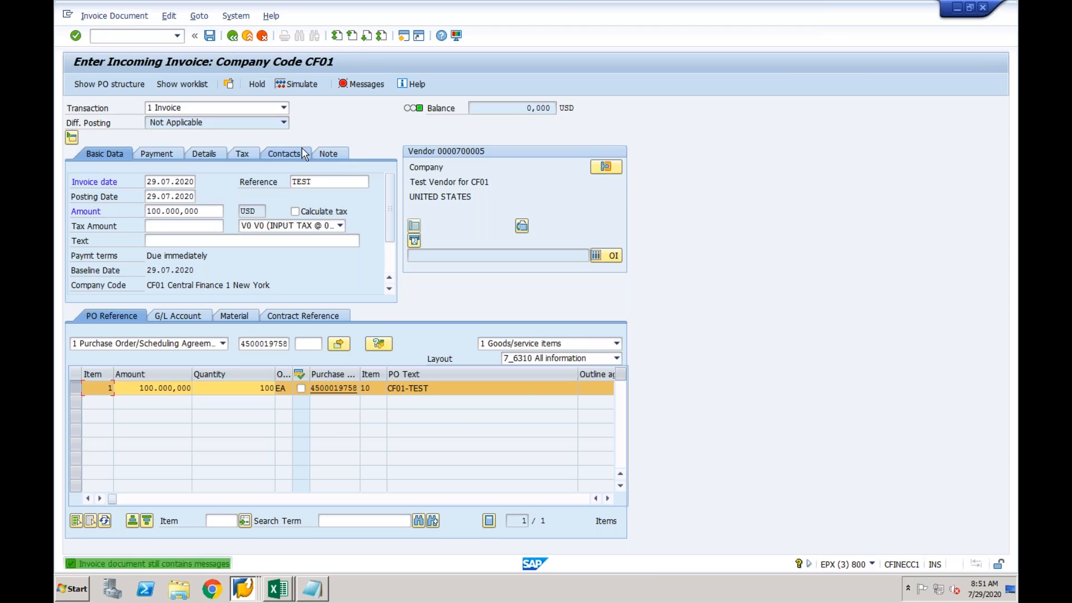
{"action": "left_click", "coordinate": [360, 84]}
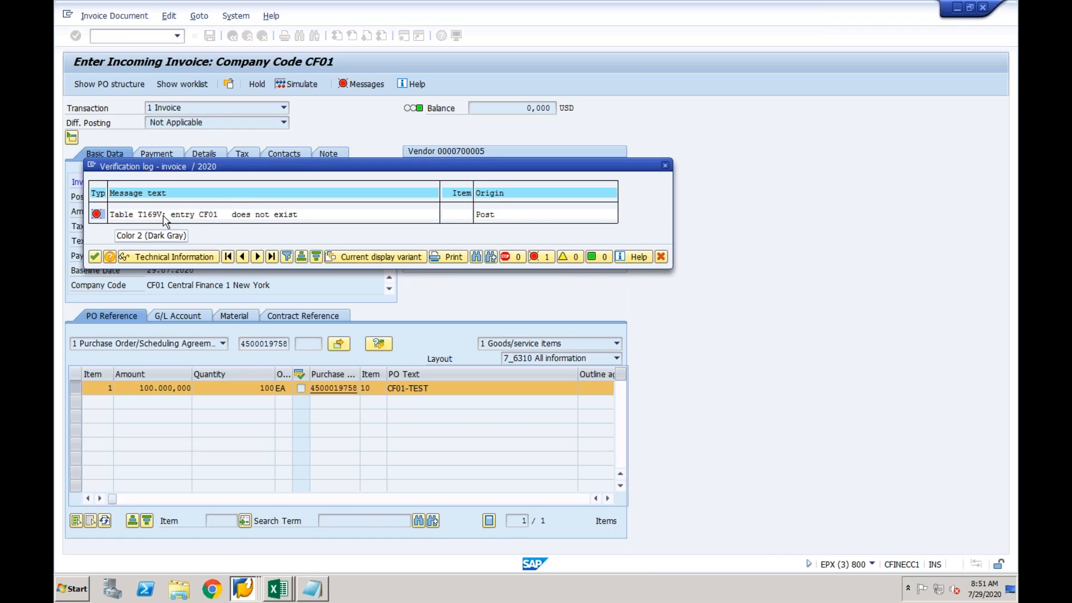
{"action": "left_click", "coordinate": [98, 256]}
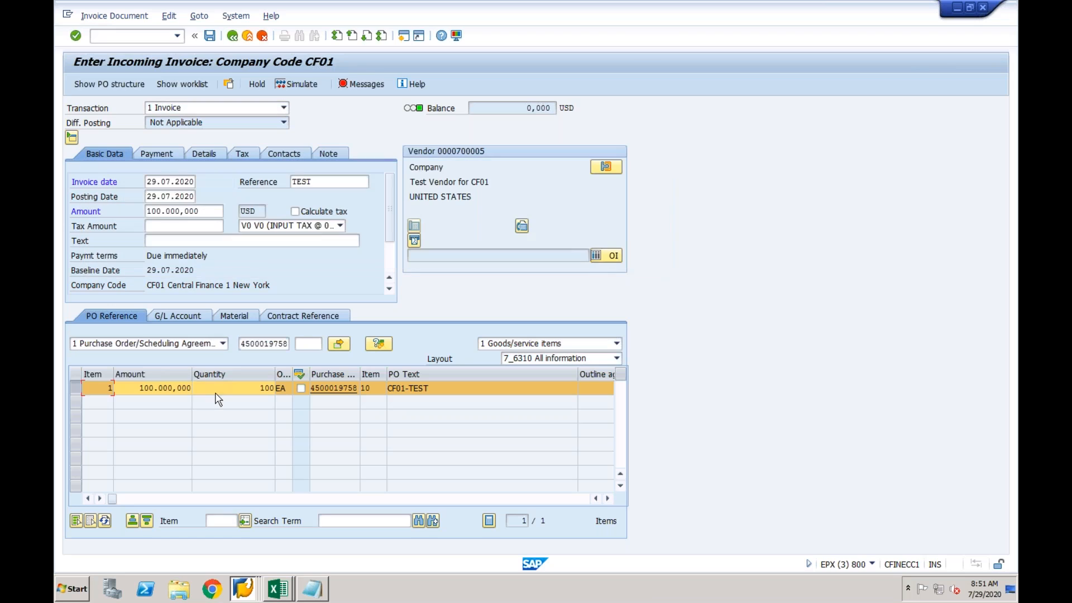
Step: Switch to the session with the automatic posting accounts and open table T169V for maintenance through transaction SM30
{"action": "left_click", "coordinate": [243, 588]}
{"action": "left_click", "coordinate": [203, 492]}
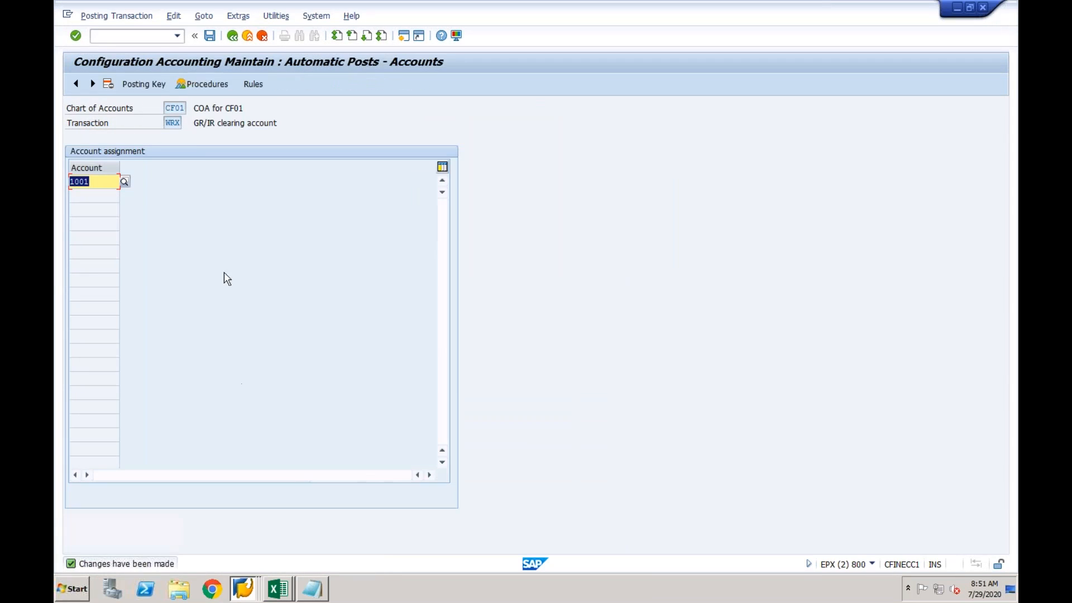
{"action": "left_click", "coordinate": [154, 41]}
{"action": "type", "text": "/nsm30"}
{"action": "key", "text": "Return"}
{"action": "left_click", "coordinate": [208, 136]}
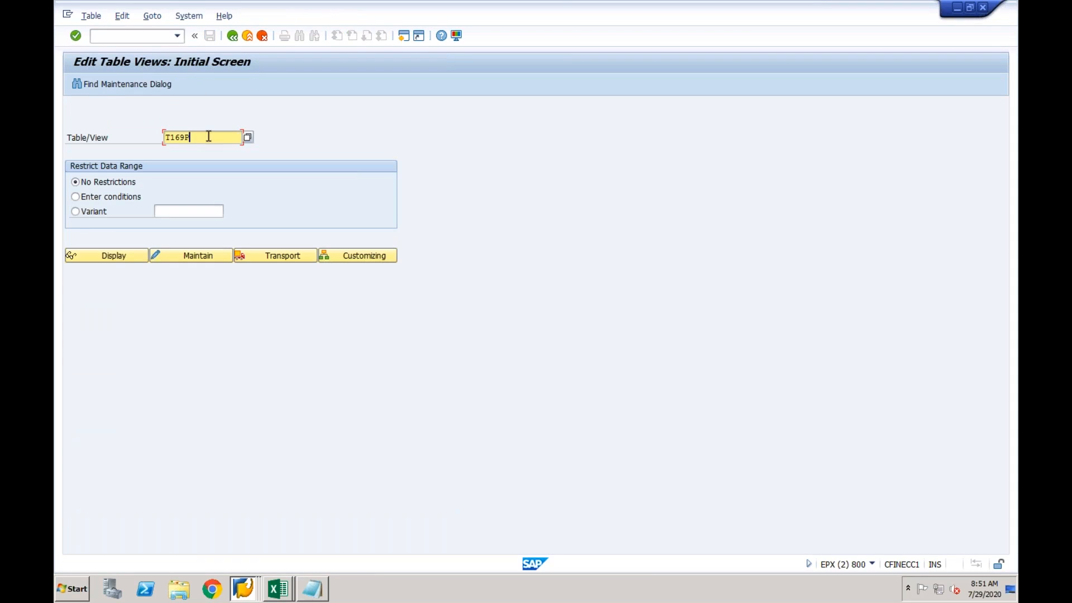
{"action": "key", "text": "BackSpace"}
{"action": "type", "text": "V"}
{"action": "key", "text": "Return"}
{"action": "left_click", "coordinate": [188, 253]}
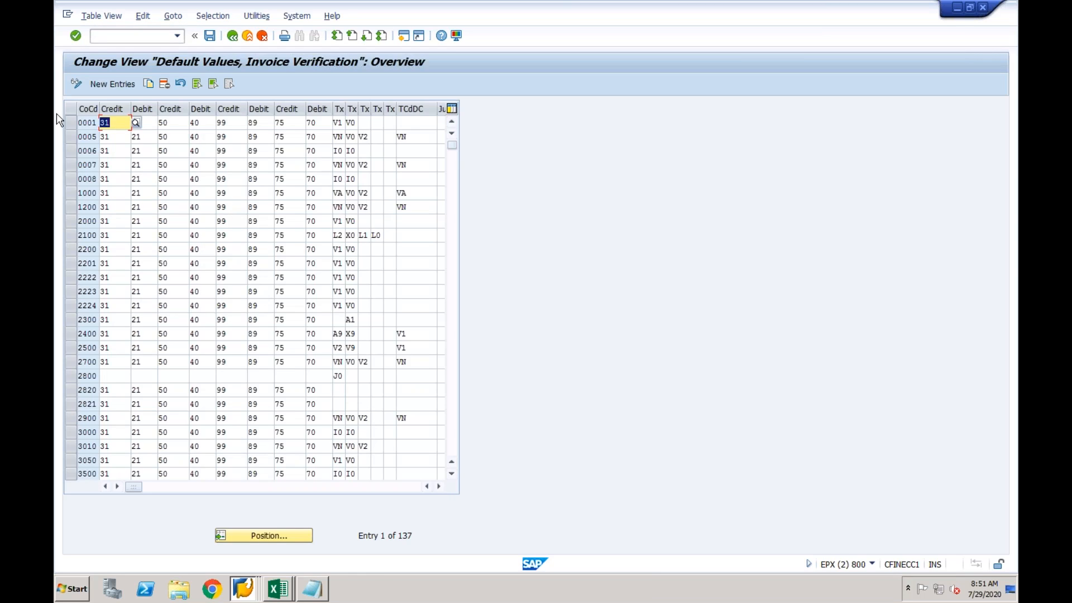
Step: Copy the invoice verification defaults of company code 0001 to company code CF01
{"action": "left_click", "coordinate": [70, 122]}
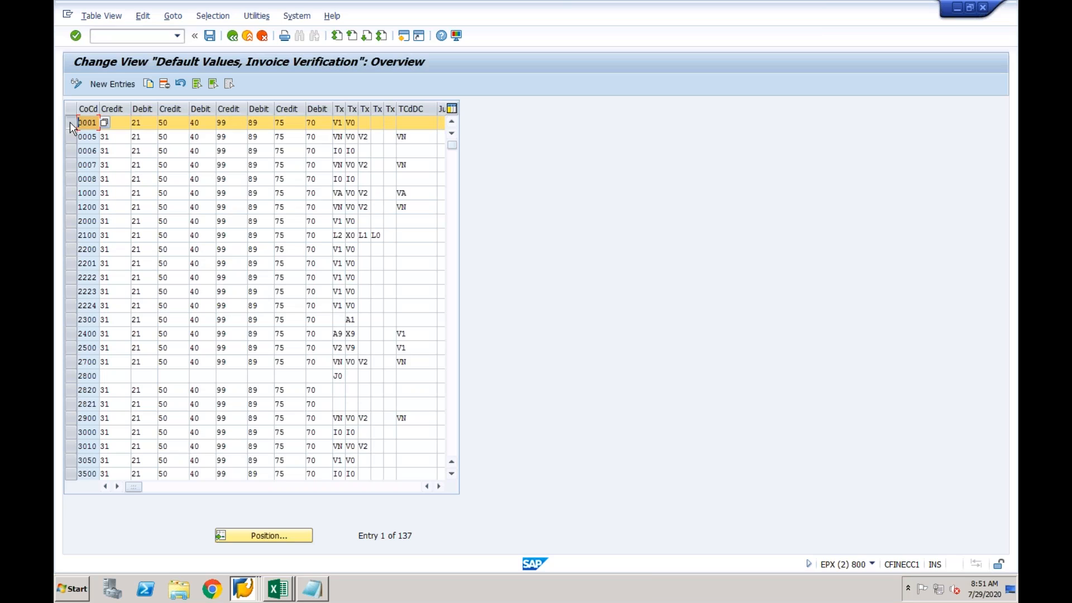
{"action": "left_click", "coordinate": [148, 83]}
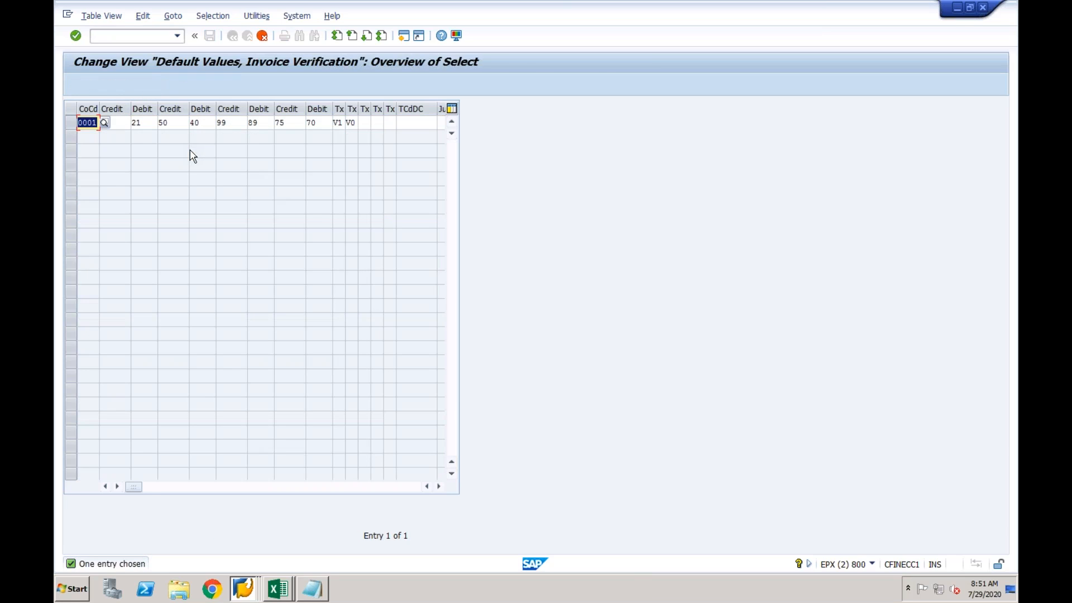
{"action": "type", "text": "CF01"}
{"action": "key", "text": "Return"}
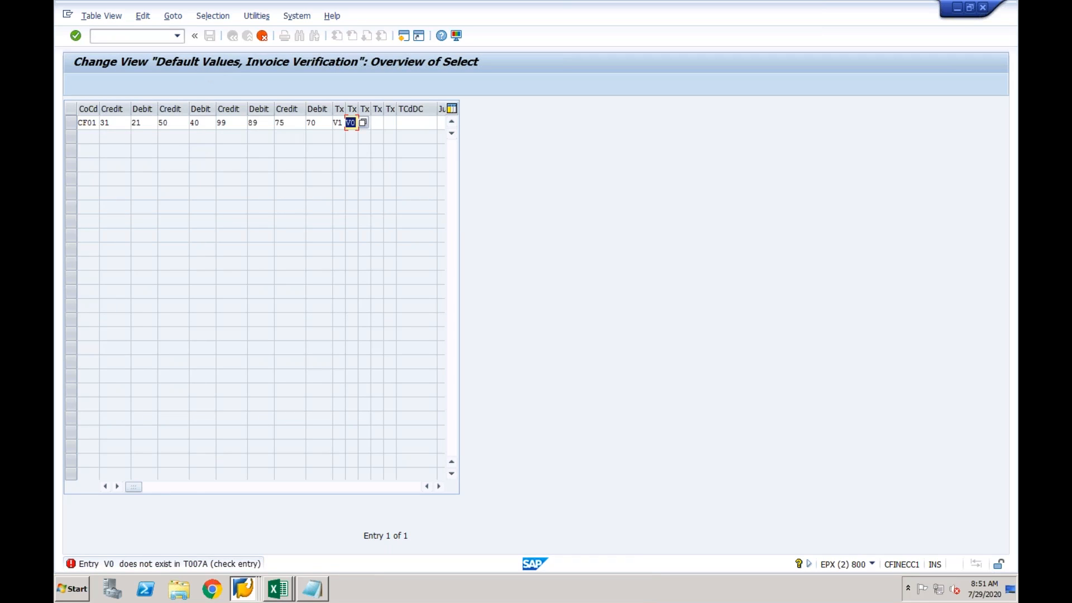
Step: Clear the default tax codes V1 and V0 from the CF01 entry and save it under customizing request EPXK900311
{"action": "key", "text": "BackSpace"}
{"action": "key", "text": "Return"}
{"action": "key", "text": "BackSpace"}
{"action": "key", "text": "Return"}
{"action": "left_click", "coordinate": [210, 35]}
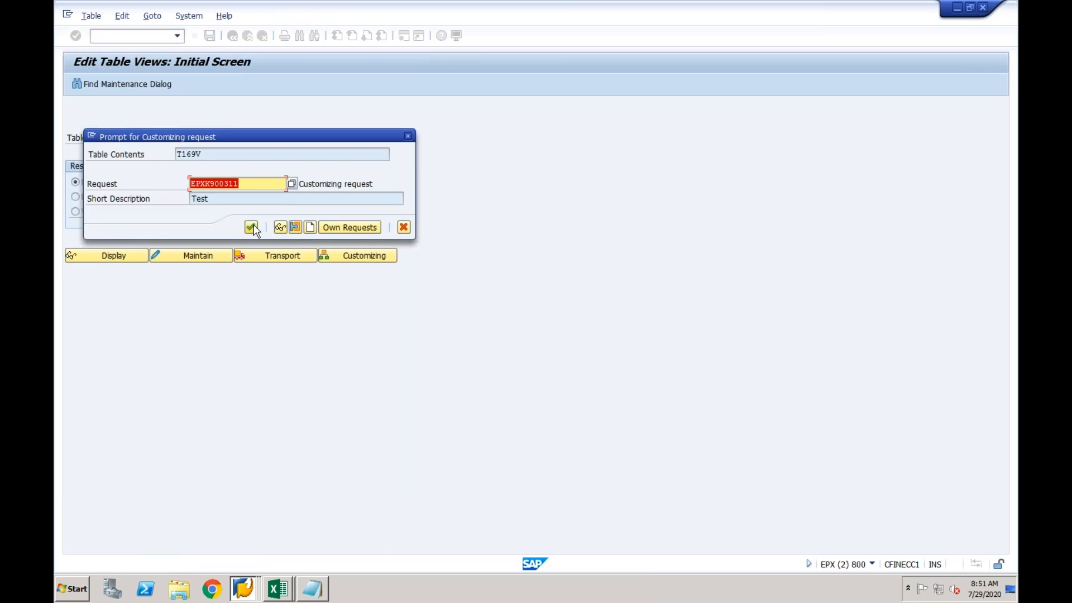
{"action": "left_click", "coordinate": [252, 228]}
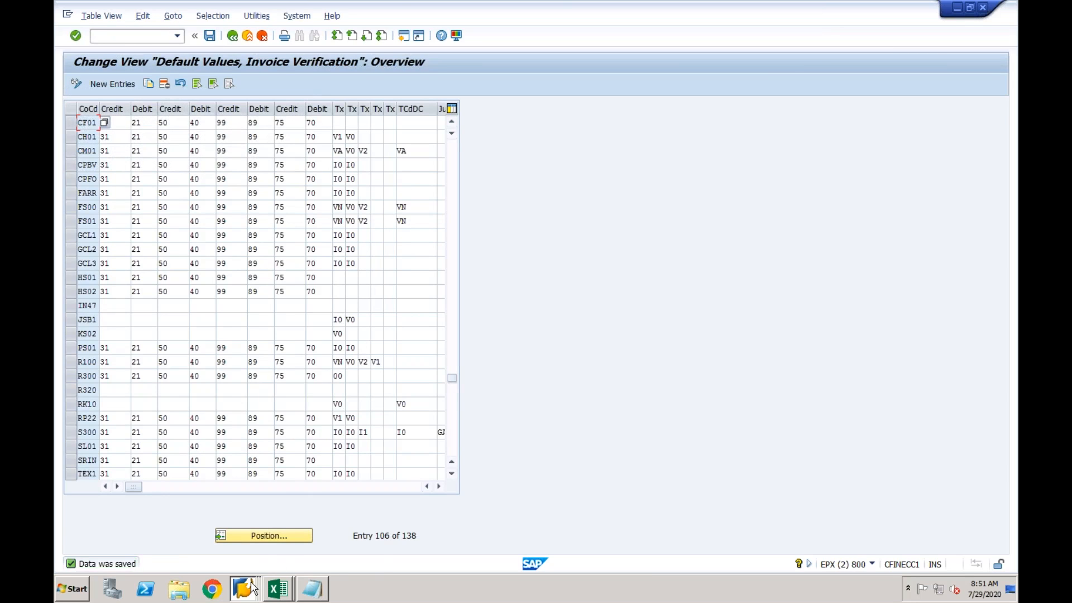
Step: Return to the CF01 incoming invoice session and check the invoice's verification log again
{"action": "left_click", "coordinate": [252, 586]}
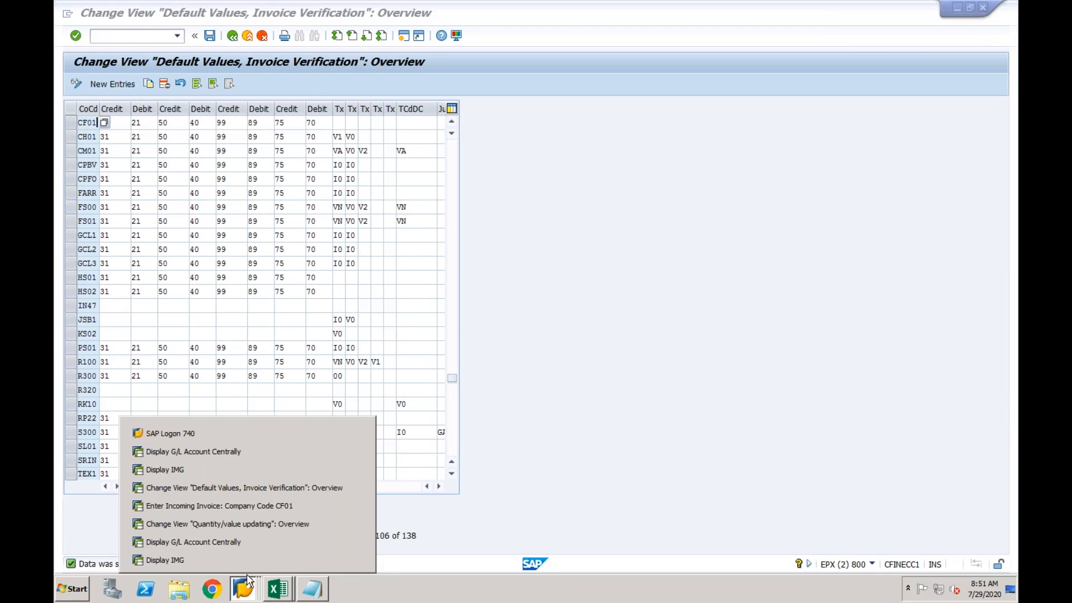
{"action": "left_click", "coordinate": [243, 507]}
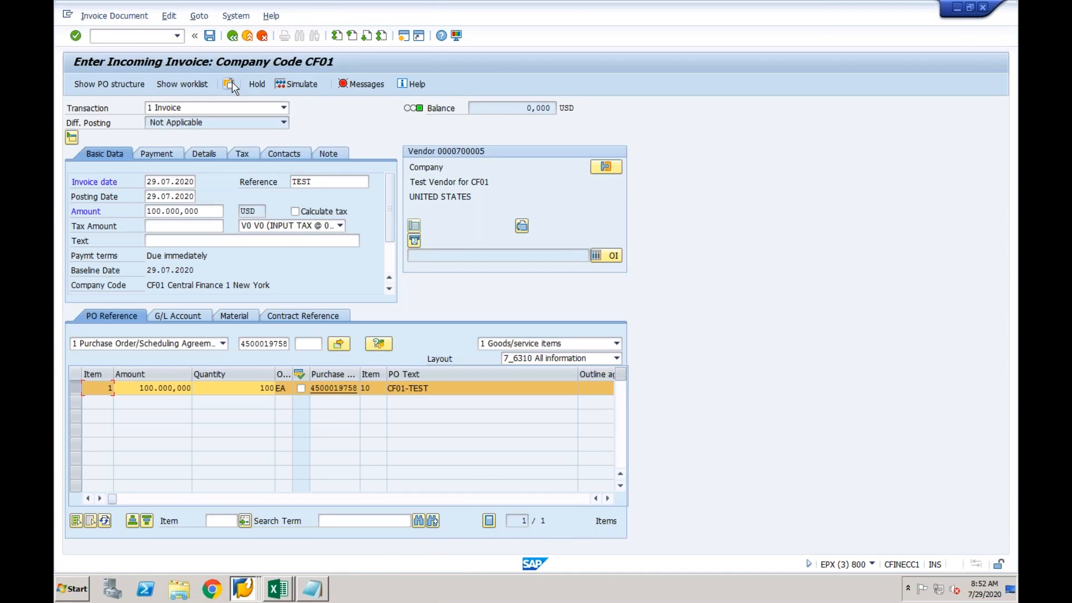
{"action": "left_click", "coordinate": [347, 86]}
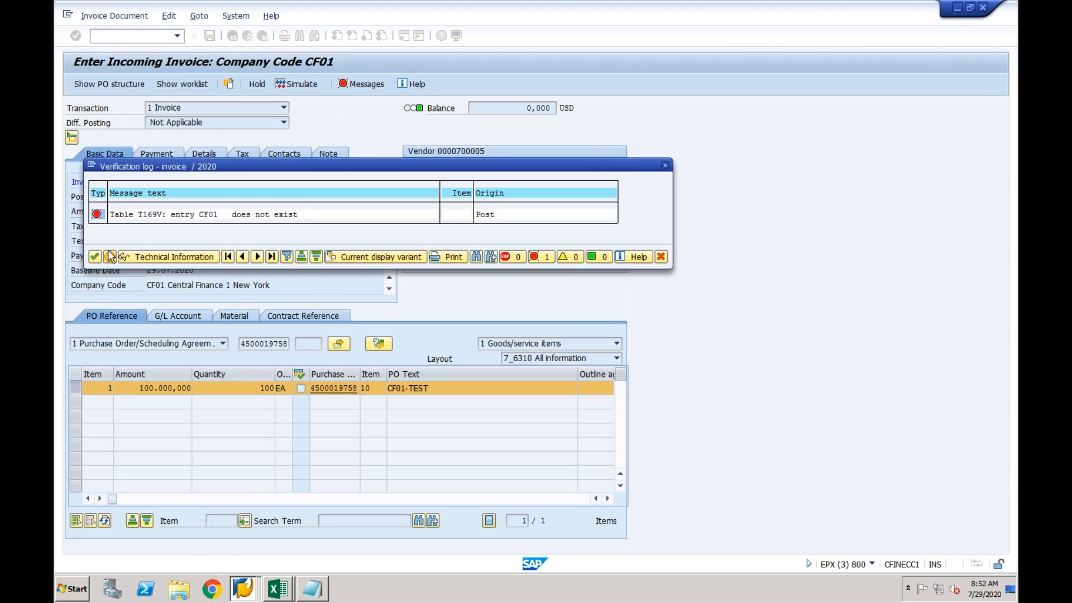
{"action": "left_click", "coordinate": [96, 257]}
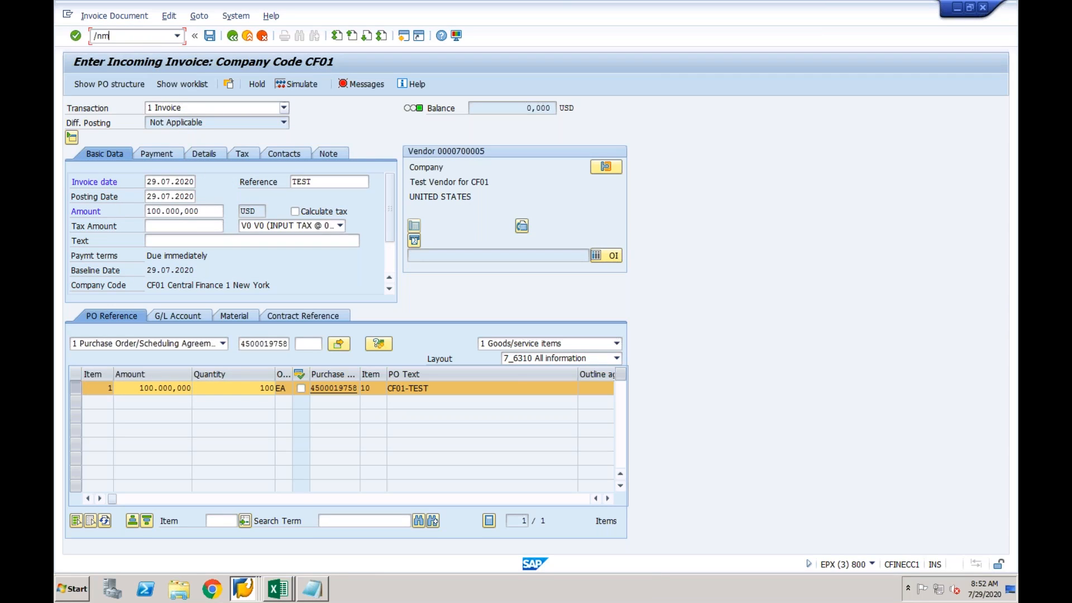
Step: Restart the incoming invoice entry with MIRO and enter invoice date 29.07.2020, amount 100.000,000 and the CF01 purchase order
{"action": "key", "text": "Return"}
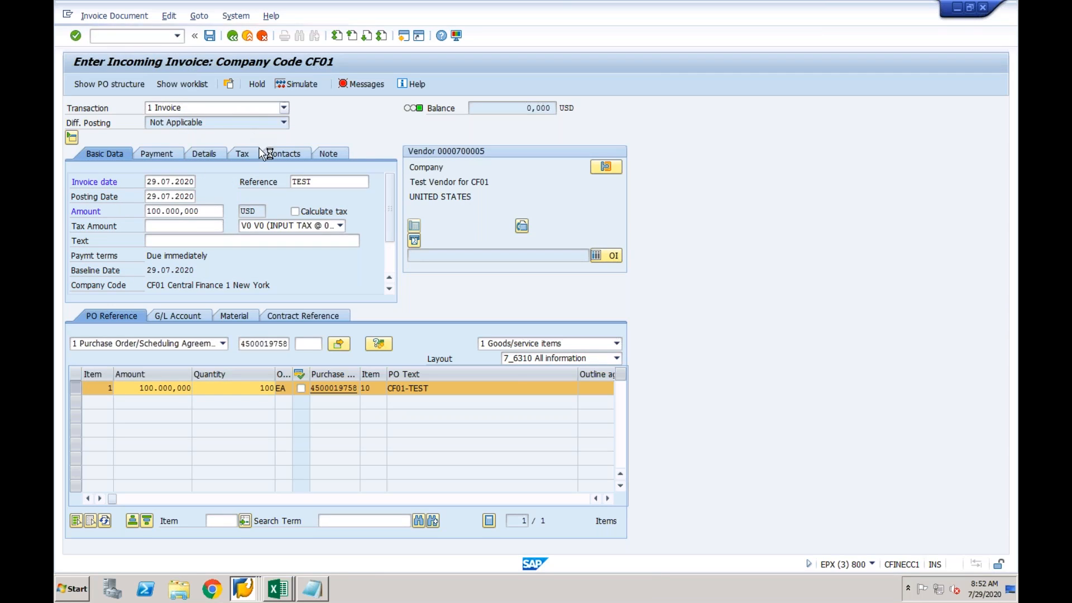
{"action": "left_click", "coordinate": [164, 194]}
{"action": "left_click", "coordinate": [161, 211]}
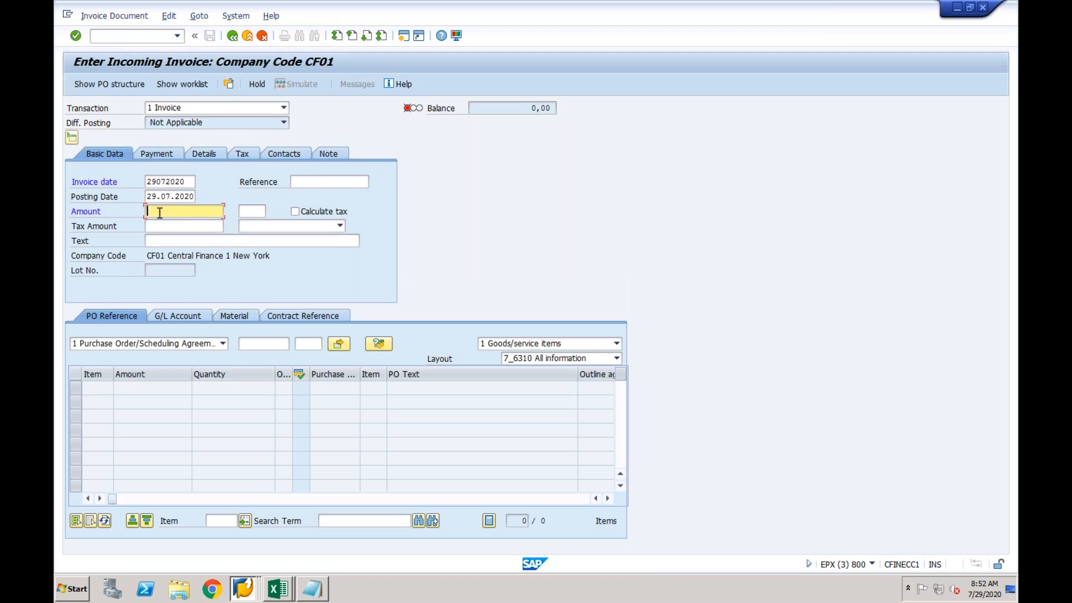
{"action": "left_click", "coordinate": [161, 222]}
{"action": "left_click", "coordinate": [167, 241]}
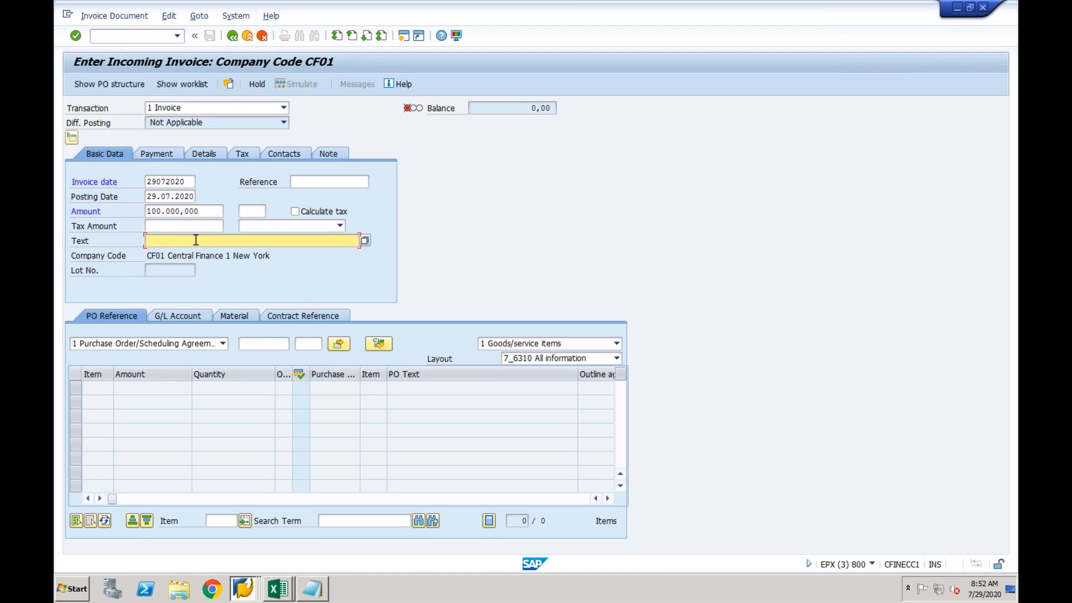
{"action": "left_click", "coordinate": [251, 344]}
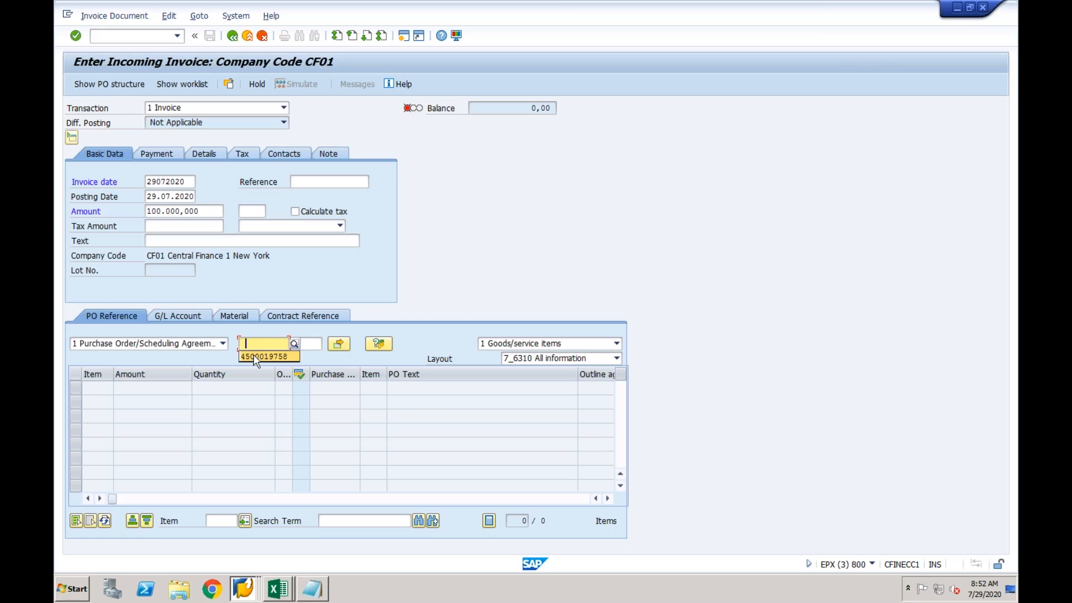
{"action": "left_click", "coordinate": [263, 357]}
{"action": "key", "text": "Return"}
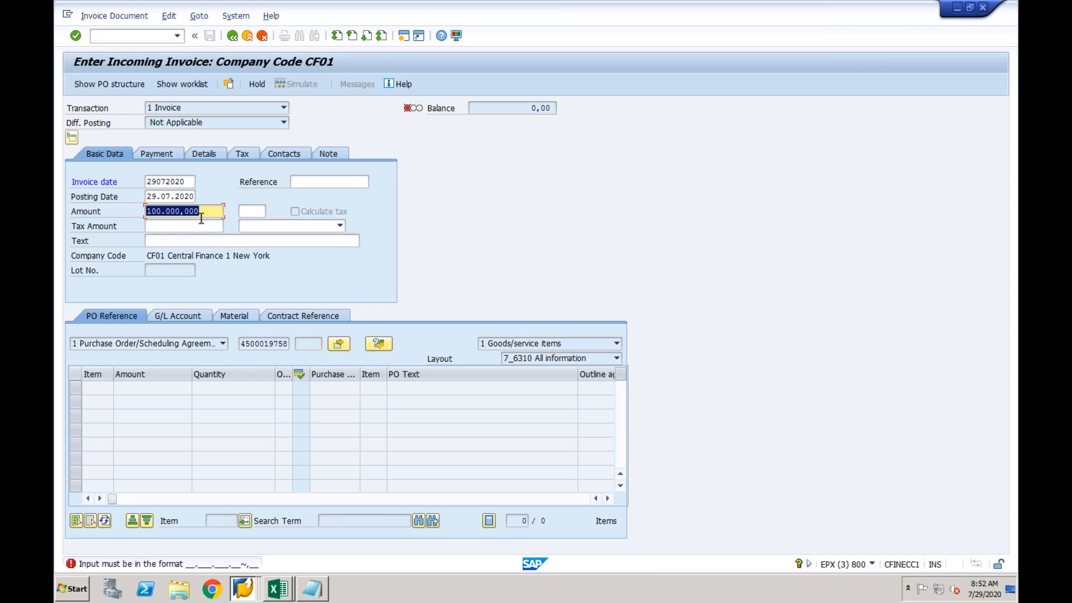
Step: Correct the invoice amount to 100000 and enter TEST as the reference to load the purchase order item
{"action": "left_click", "coordinate": [217, 211]}
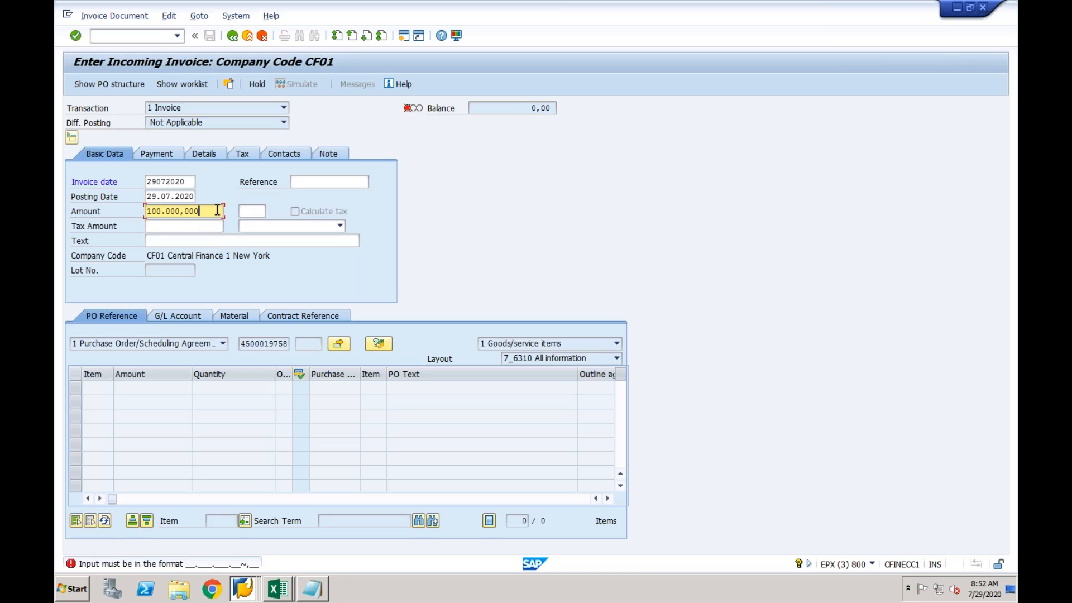
{"action": "key", "text": "BackSpace"}
{"action": "key", "text": "BackSpace"}
{"action": "key", "text": "BackSpace"}
{"action": "key", "text": "BackSpace"}
{"action": "key", "text": "BackSpace"}
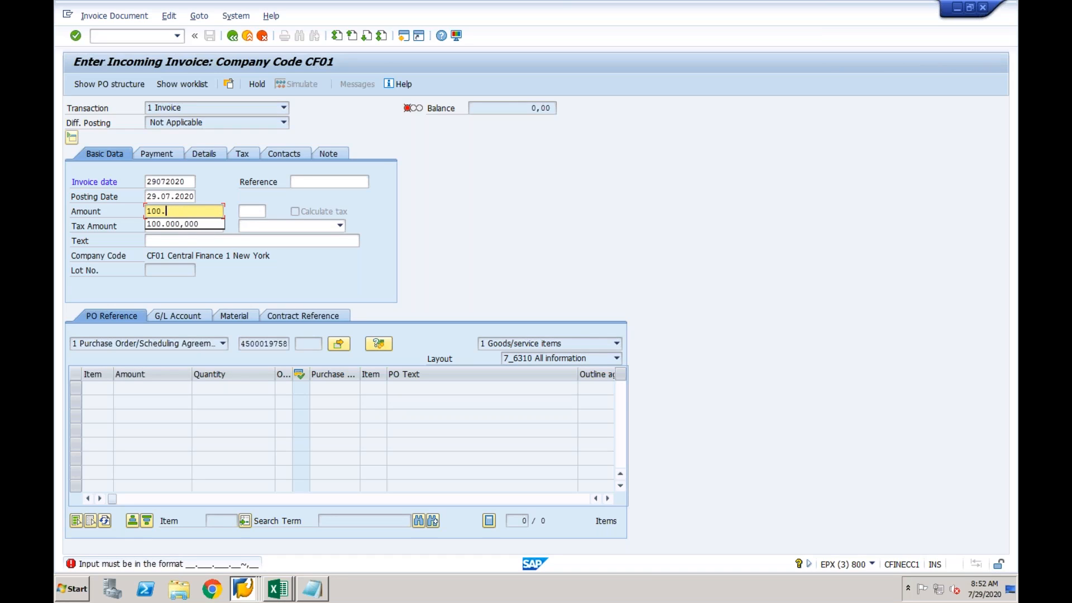
{"action": "type", "text": "000"}
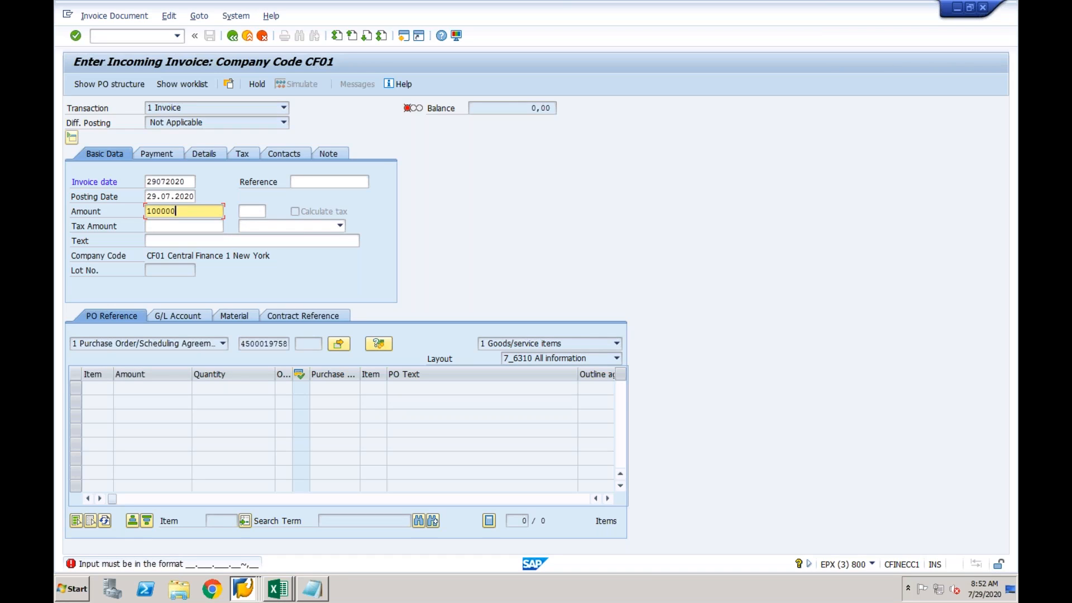
{"action": "key", "text": "Return"}
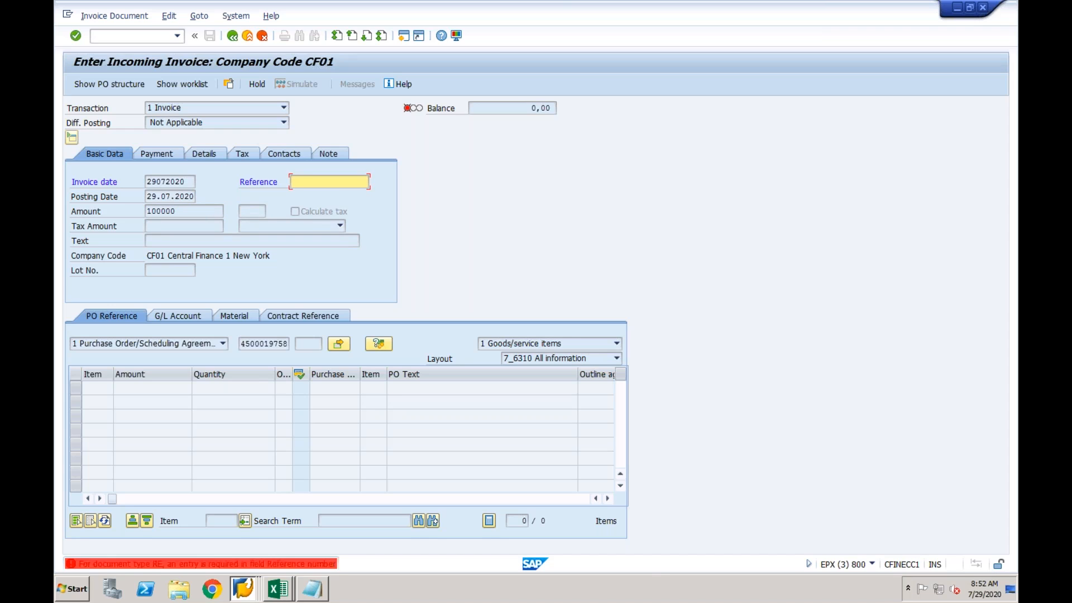
{"action": "type", "text": "test"}
{"action": "key", "text": "Return"}
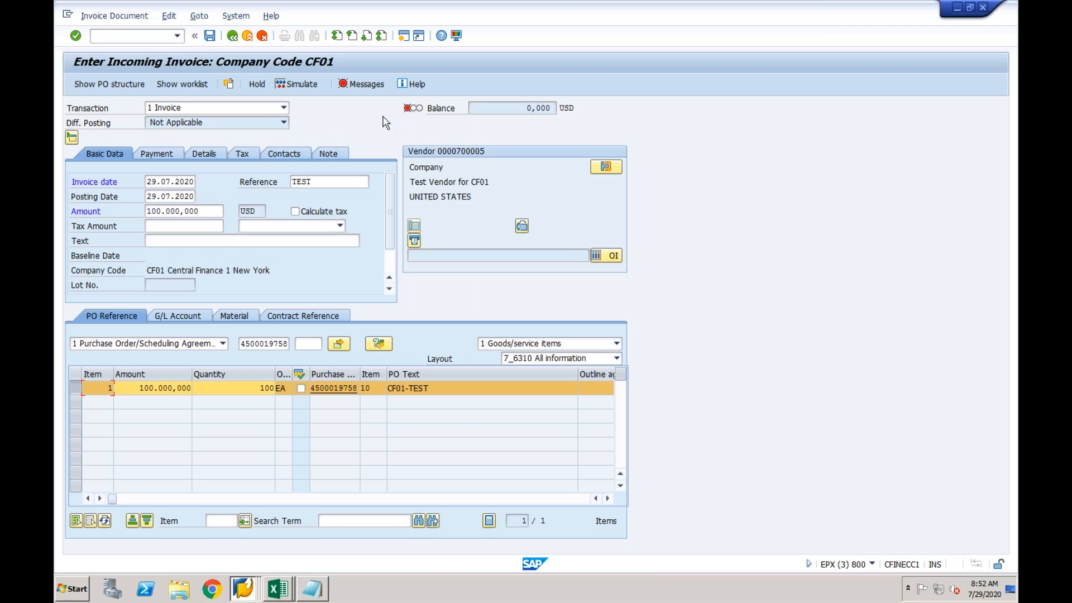
Step: Assign tax code V0 (INPUT TAX @ 0%) to the invoice's purchase order item
{"action": "left_click", "coordinate": [365, 85]}
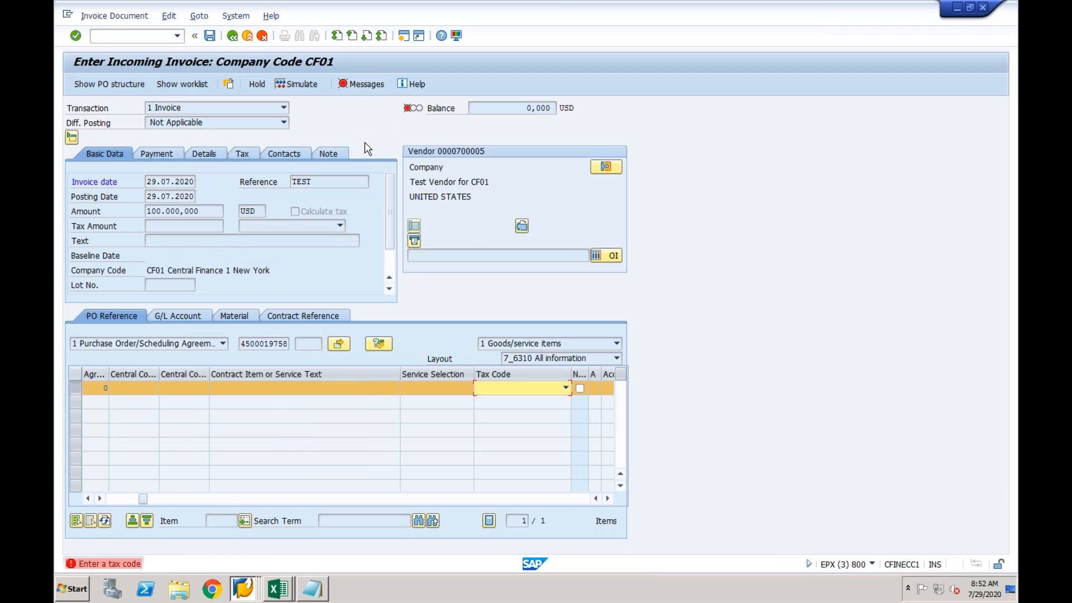
{"action": "left_click", "coordinate": [564, 388]}
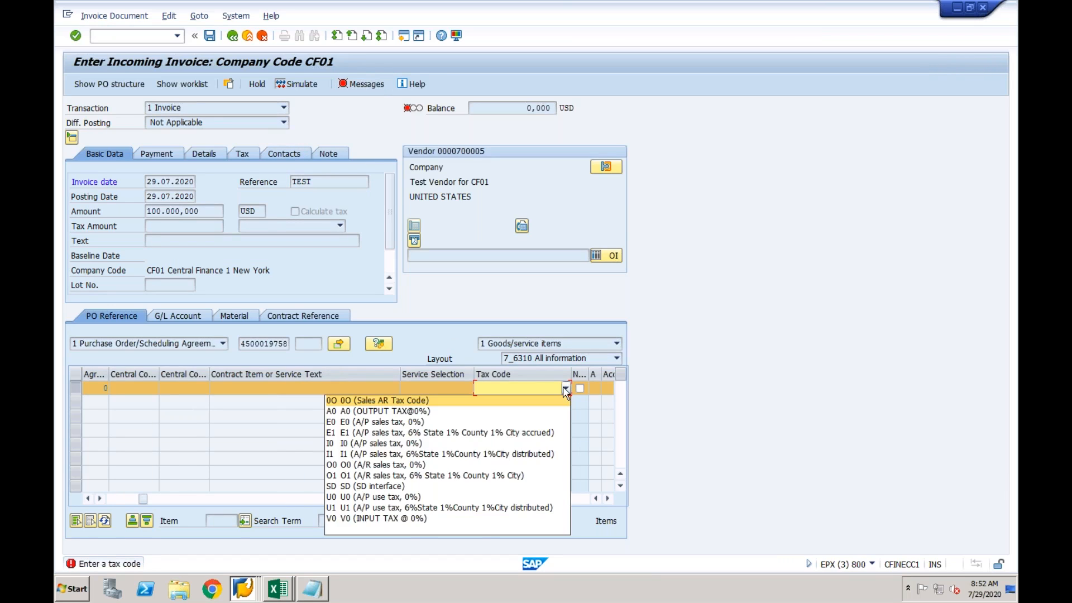
{"action": "left_click", "coordinate": [391, 518]}
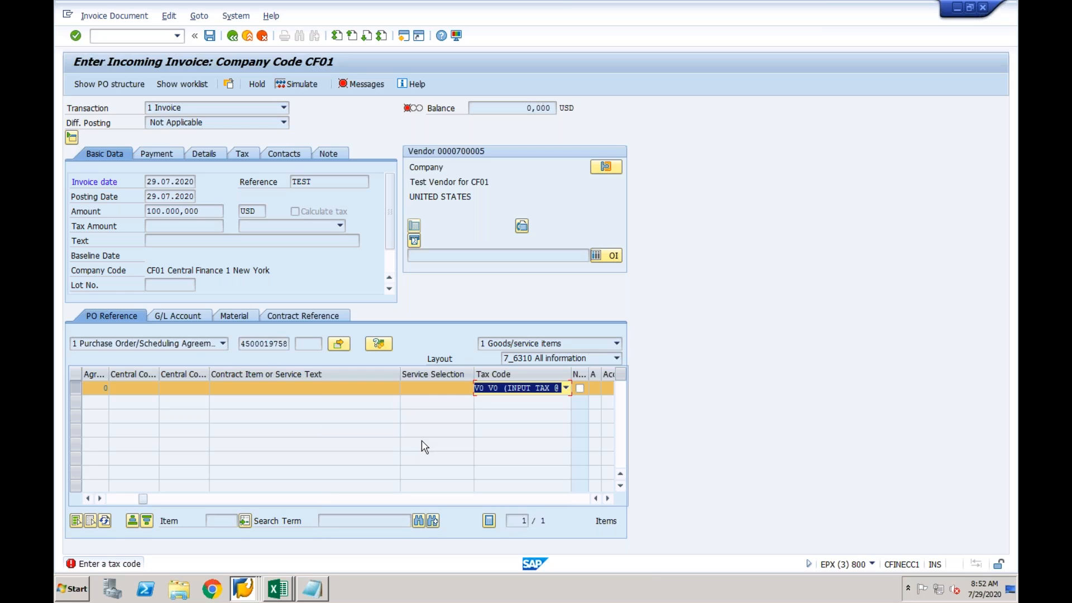
{"action": "key", "text": "Return"}
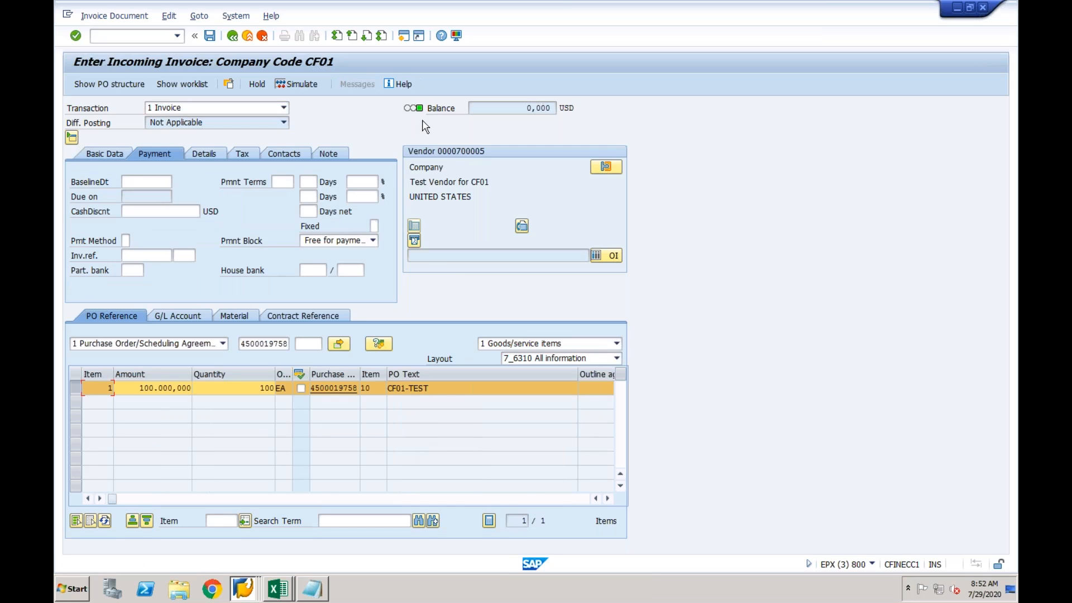
Step: Set the payment baseline date to 29.07.2020 and try to post the invoice
{"action": "key", "text": "ctrl+s"}
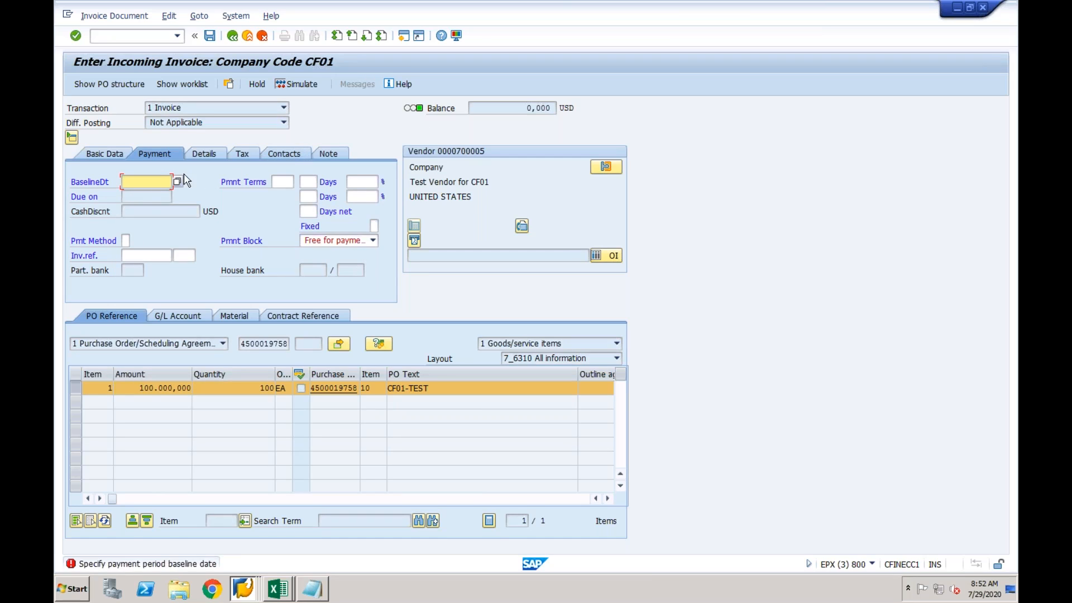
{"action": "left_click", "coordinate": [157, 182]}
{"action": "key", "text": "Down"}
{"action": "key", "text": "Return"}
{"action": "left_click", "coordinate": [210, 35]}
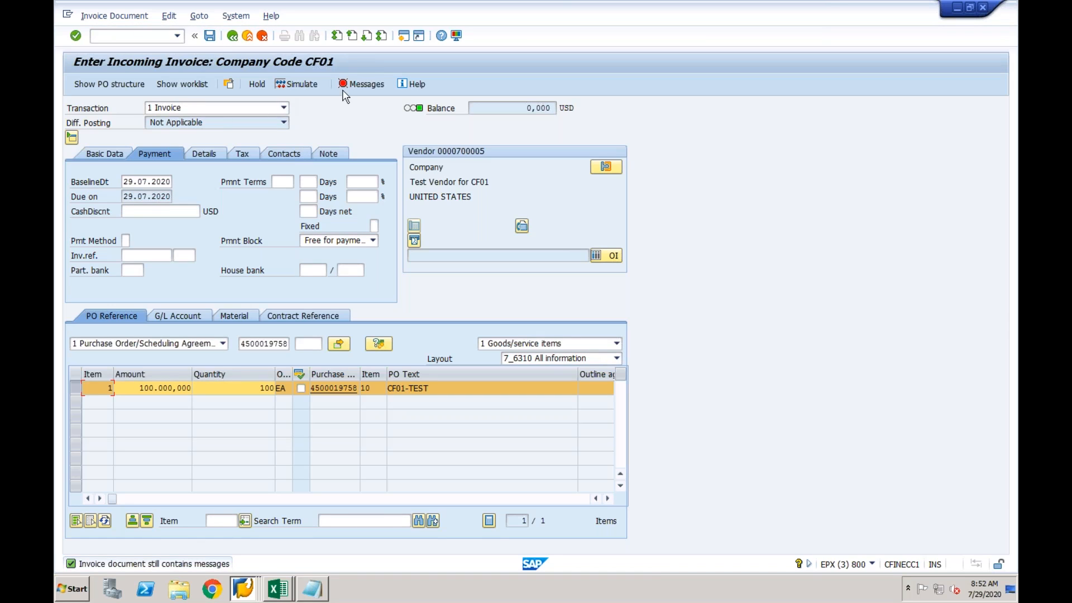
Step: Check the invoice's verification log and open G/L account maintenance (FS00) in the session showing Quantity/value updating
{"action": "left_click", "coordinate": [360, 84]}
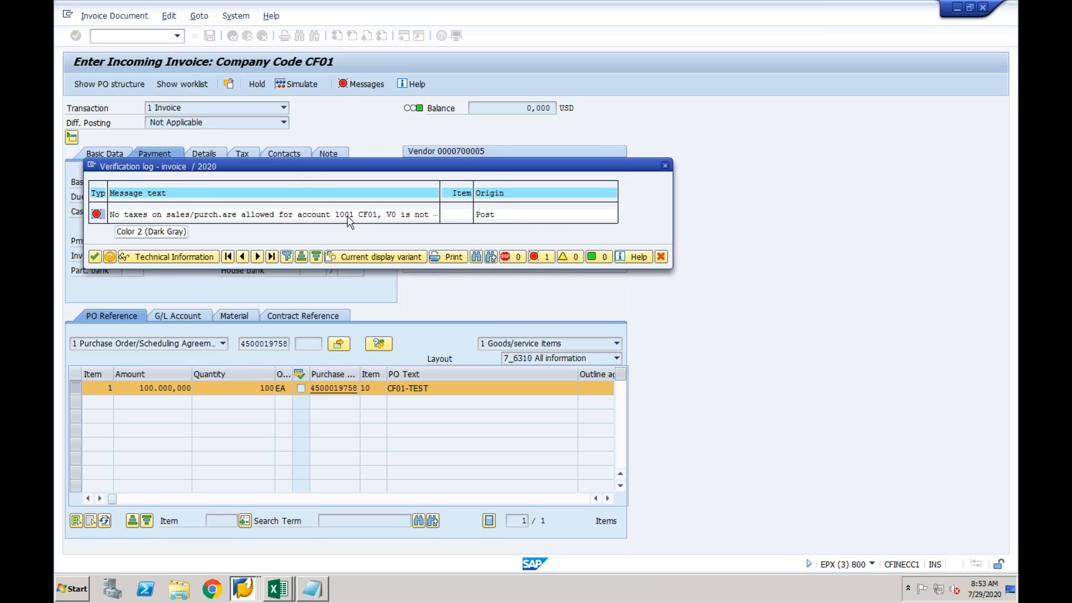
{"action": "left_click", "coordinate": [94, 256]}
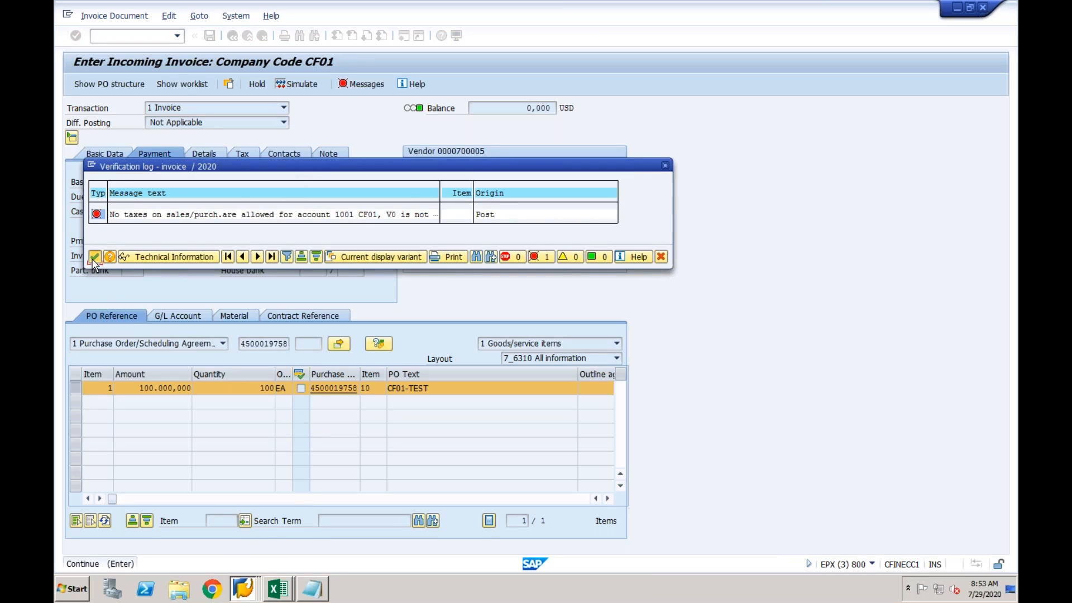
{"action": "left_click", "coordinate": [247, 592]}
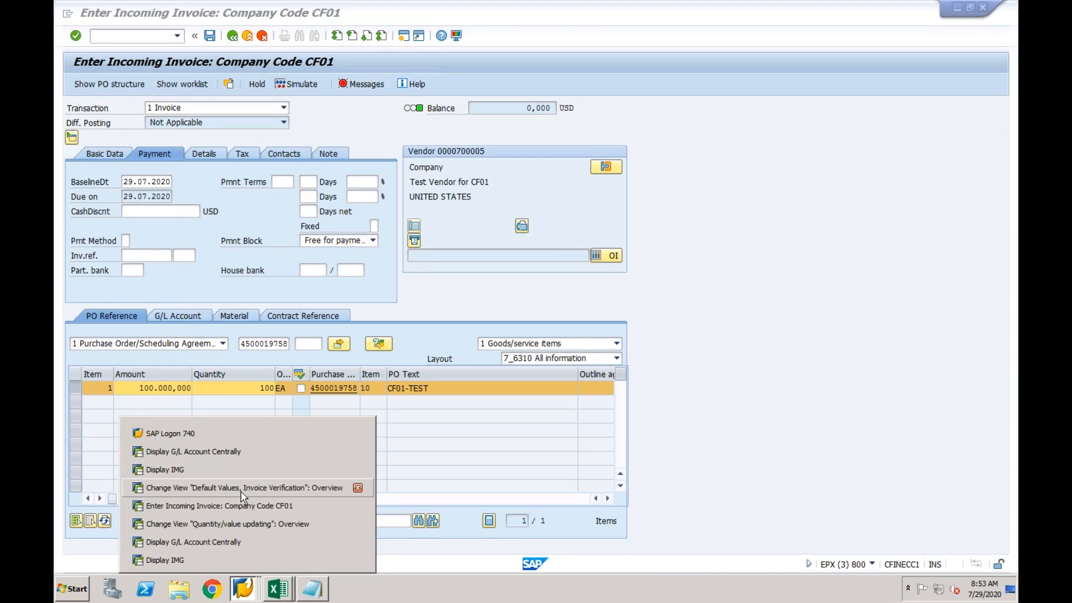
{"action": "left_click", "coordinate": [231, 522]}
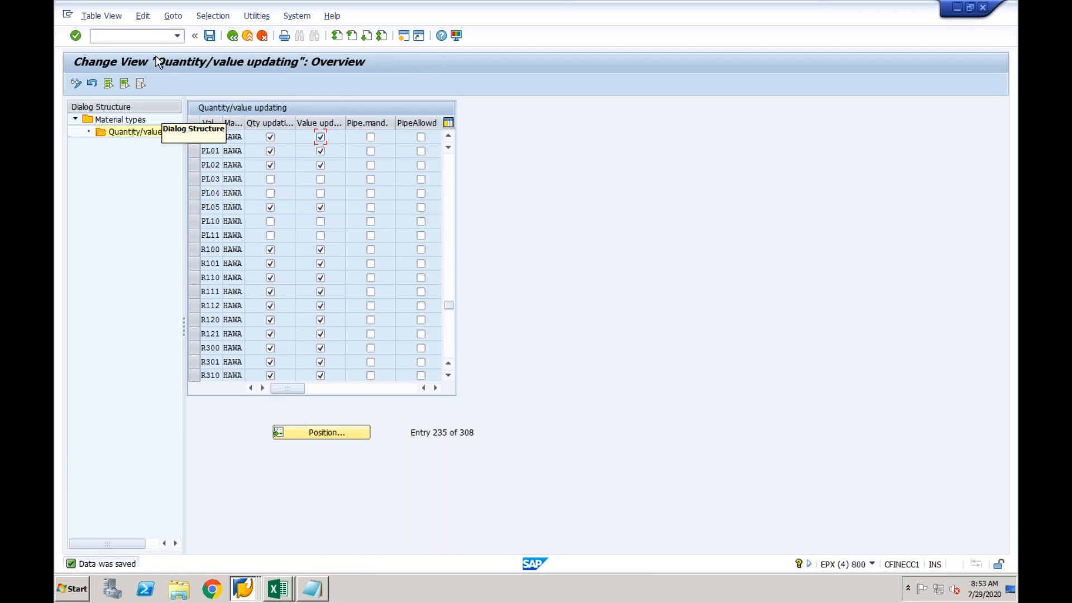
{"action": "left_click", "coordinate": [153, 38]}
{"action": "type", "text": "/nfs00"}
{"action": "key", "text": "Return"}
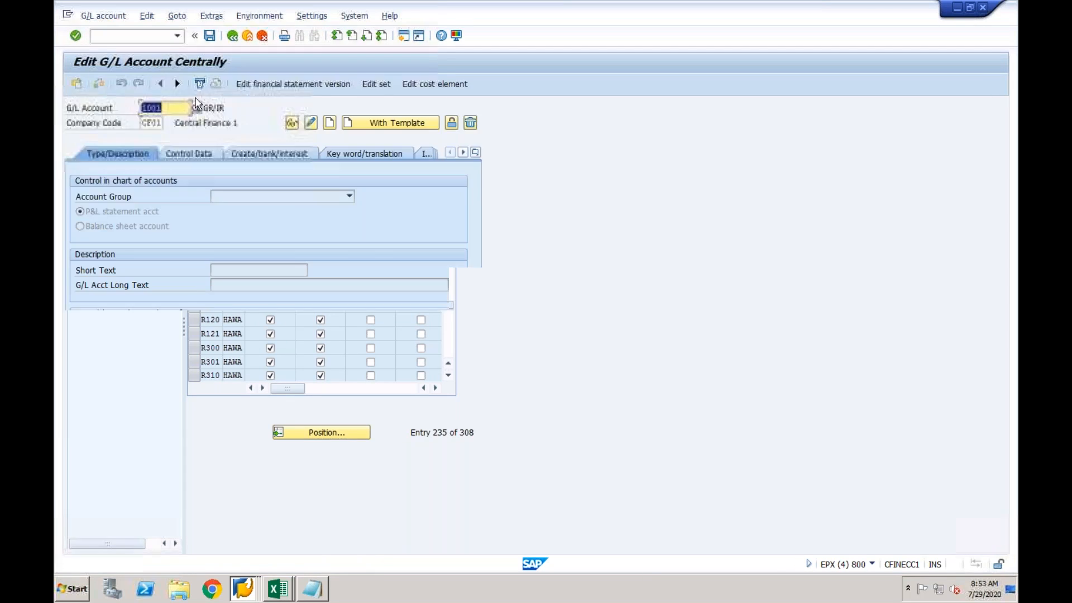
Step: Change GR/IR account 1001 in company code CF01 to tax category * with posting without tax allowed, and save it
{"action": "left_click", "coordinate": [312, 123]}
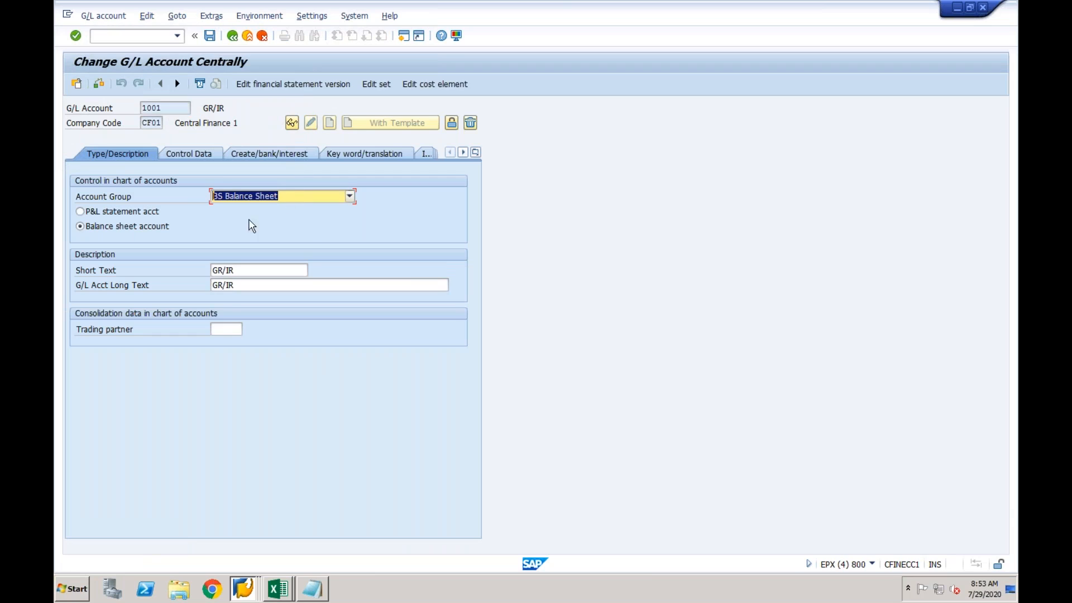
{"action": "left_click", "coordinate": [188, 159]}
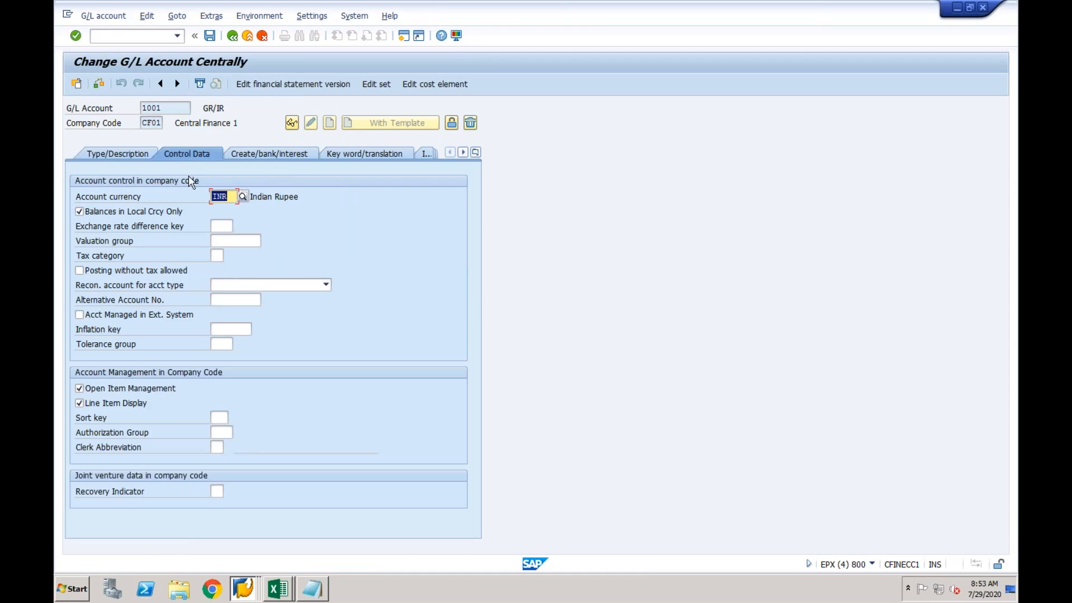
{"action": "left_click", "coordinate": [218, 256]}
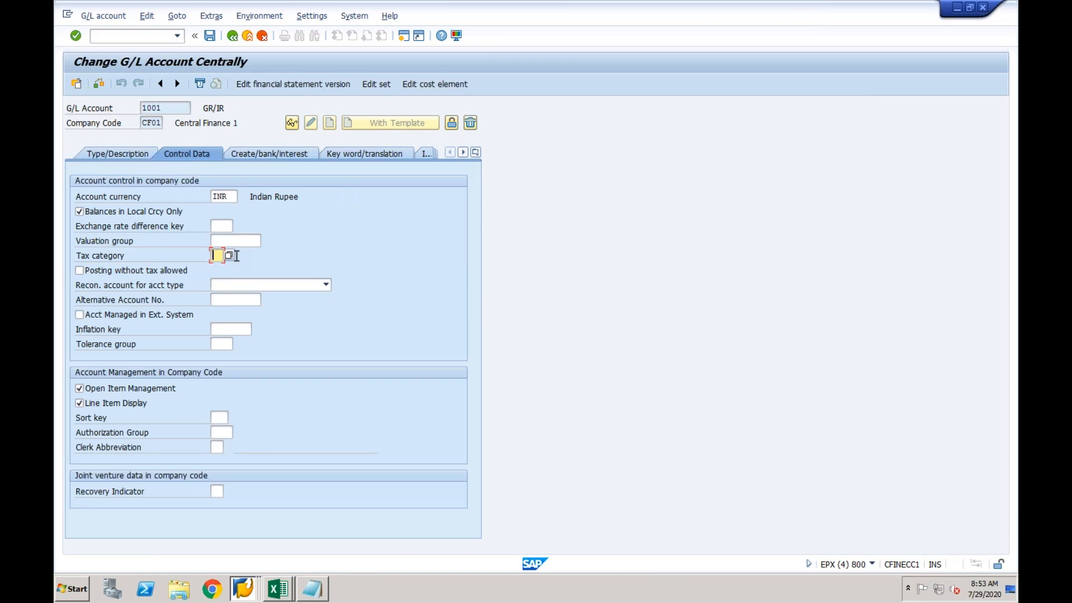
{"action": "left_click", "coordinate": [112, 271]}
{"action": "left_click", "coordinate": [215, 39]}
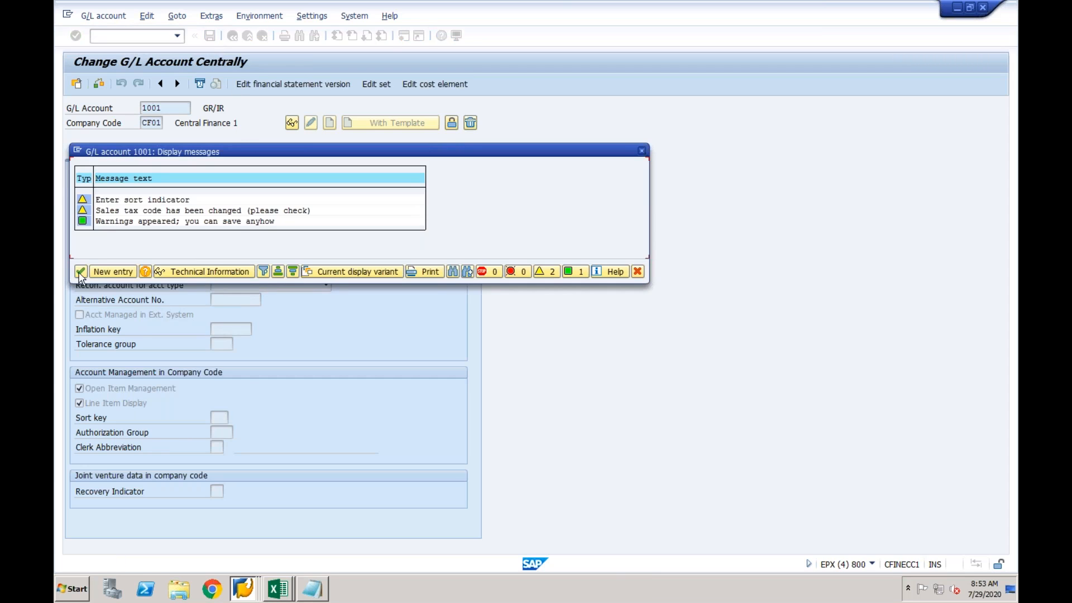
{"action": "key", "text": "Return"}
Step: Return to the CF01 incoming invoice session, post the invoice and display the posted invoice document
{"action": "right_click", "coordinate": [243, 588]}
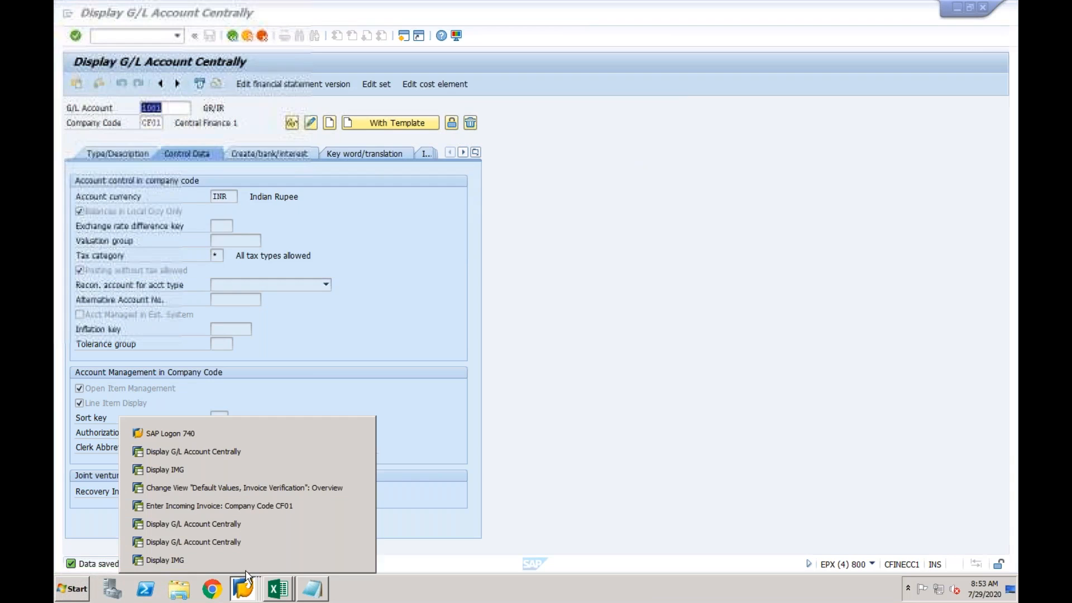
{"action": "left_click", "coordinate": [248, 506]}
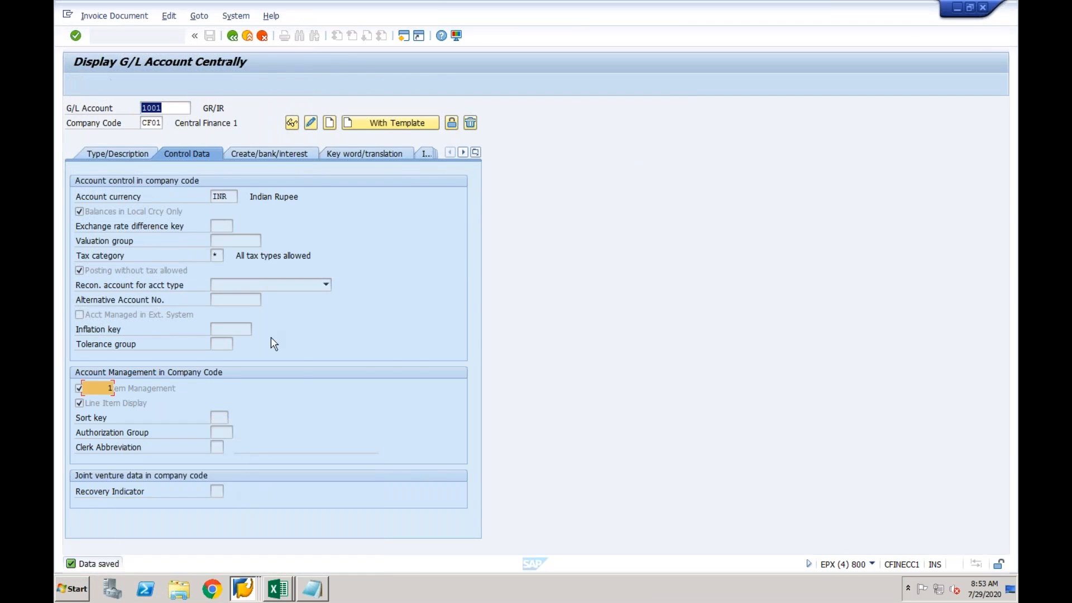
{"action": "left_click", "coordinate": [285, 85]}
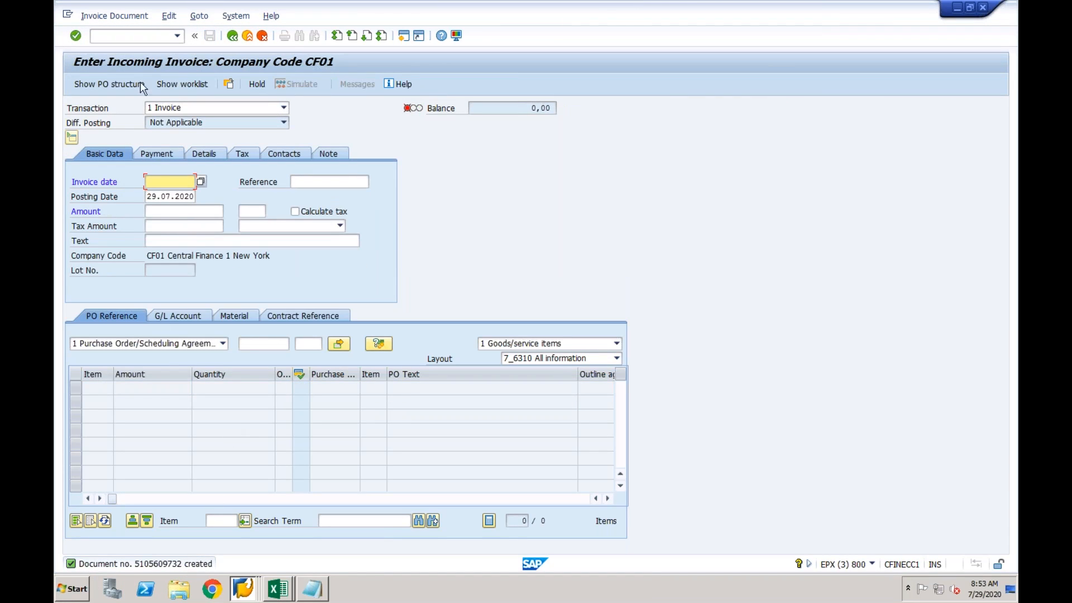
{"action": "left_click", "coordinate": [120, 16]}
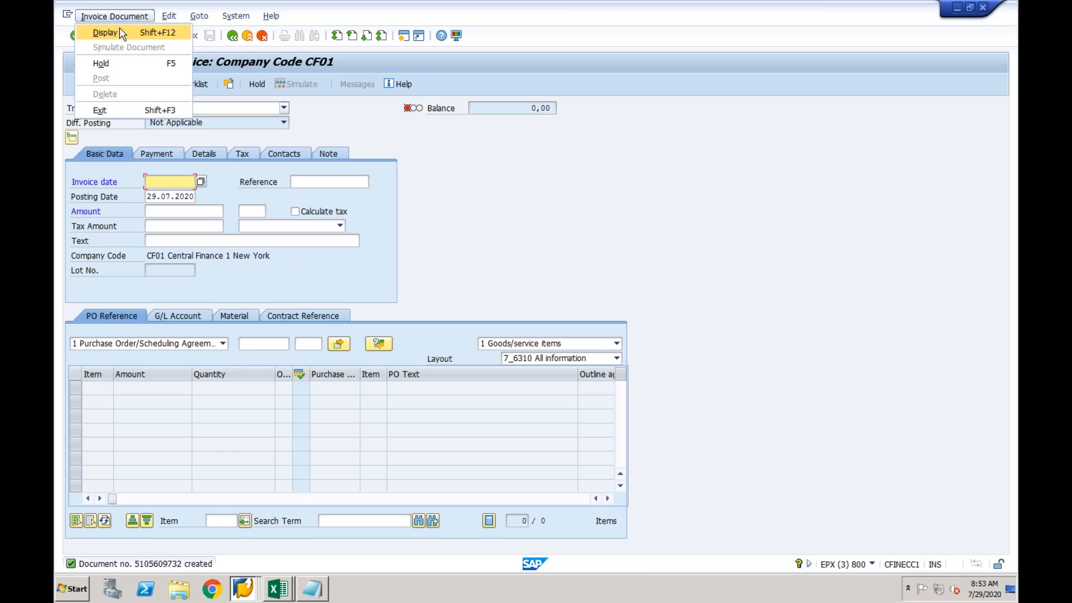
{"action": "left_click", "coordinate": [119, 32]}
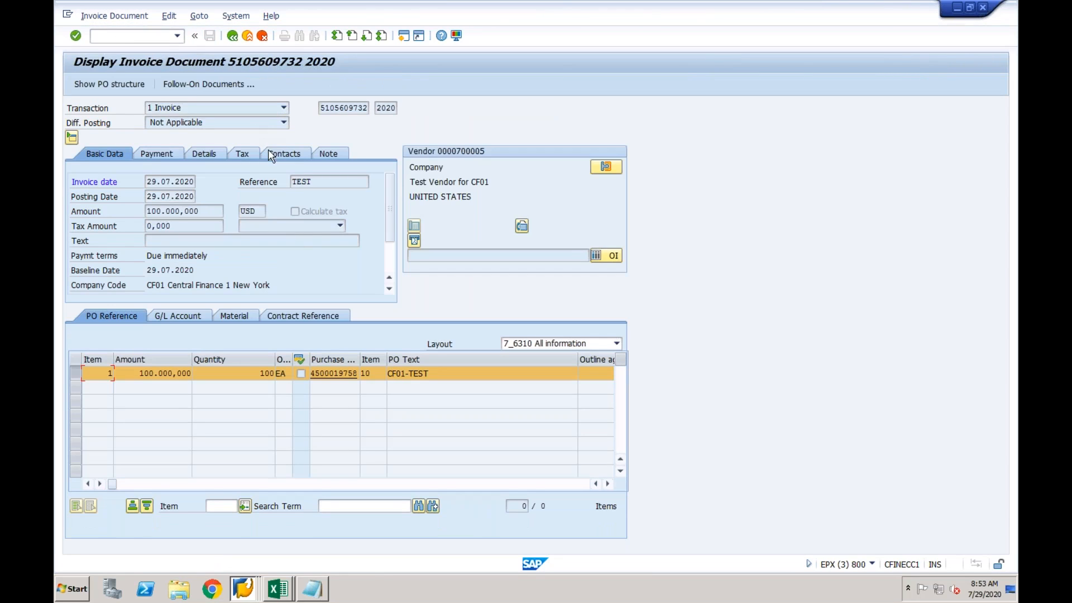
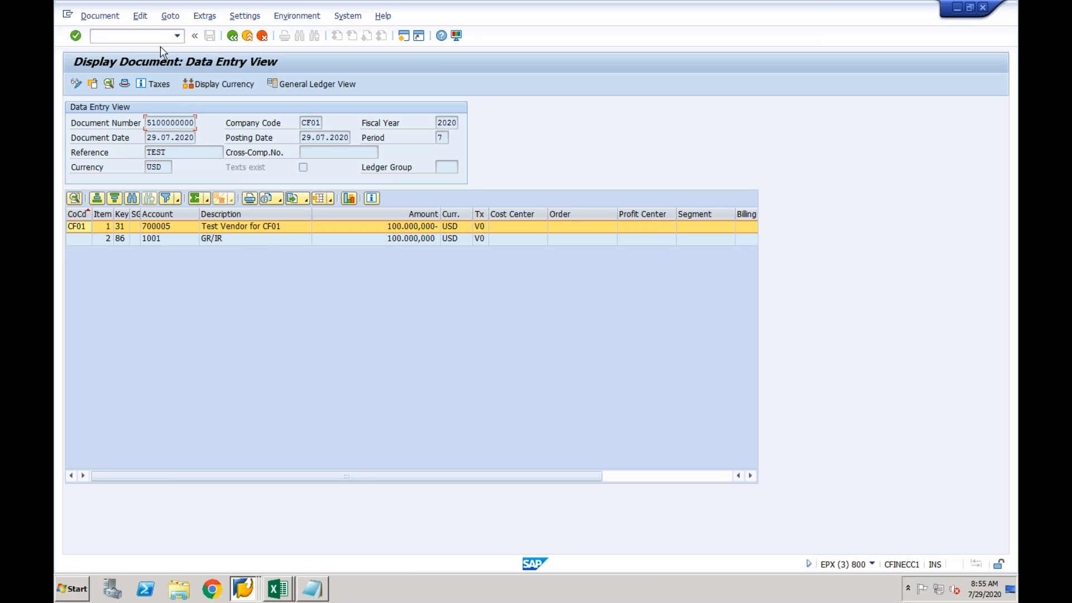
Step: Open the SAP Reference IMG through SPRO and expand Organizational Structures under Asset Accounting in Financial Accounting (New)
{"action": "type", "text": "/n"}
{"action": "type", "text": "spro"}
{"action": "key", "text": "Return"}
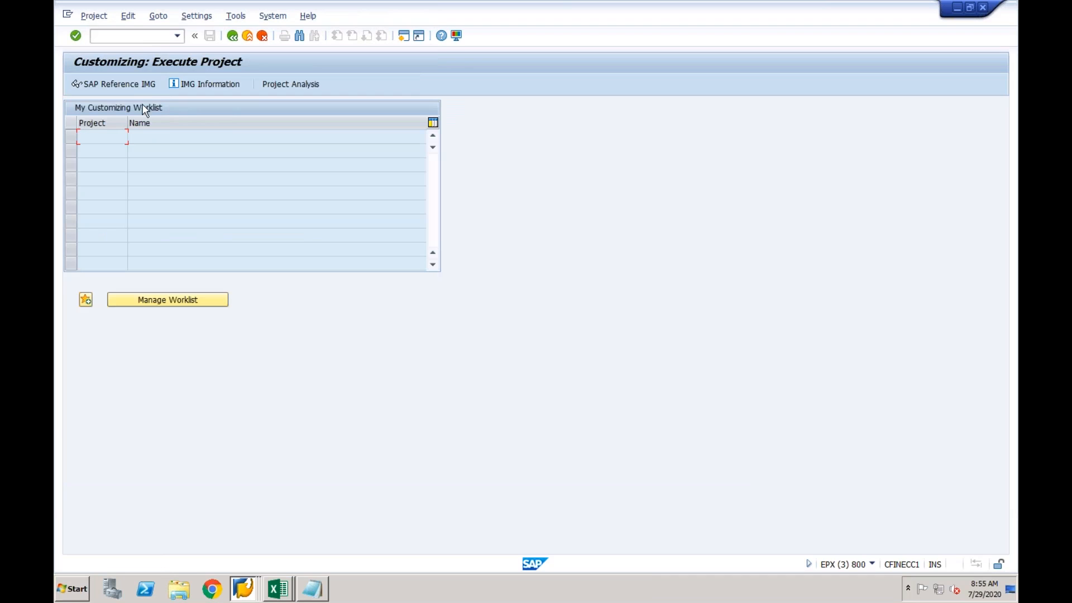
{"action": "left_click", "coordinate": [130, 85]}
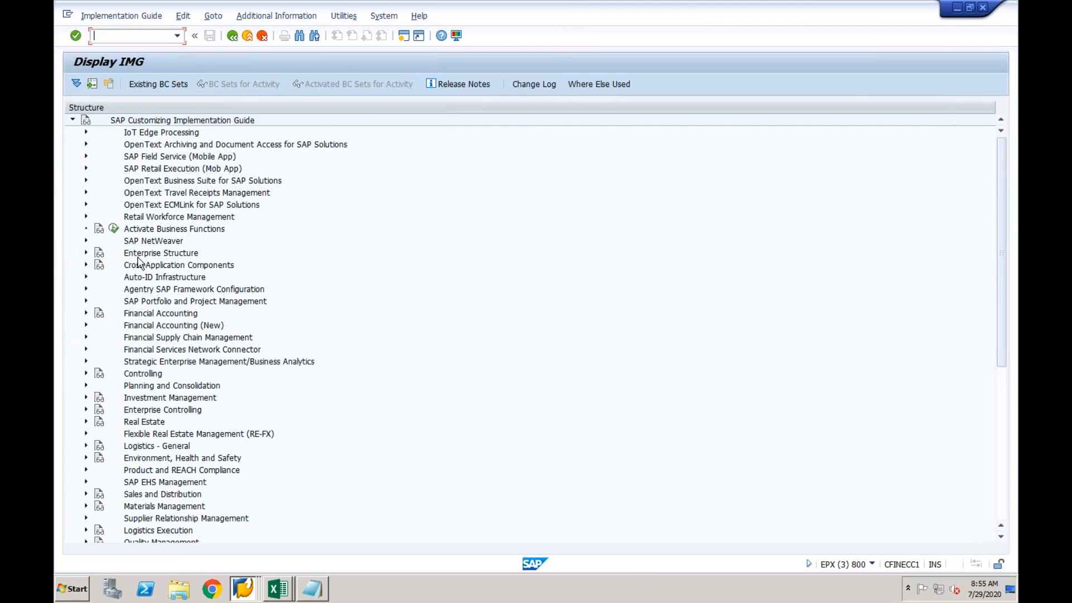
{"action": "left_click", "coordinate": [86, 325]}
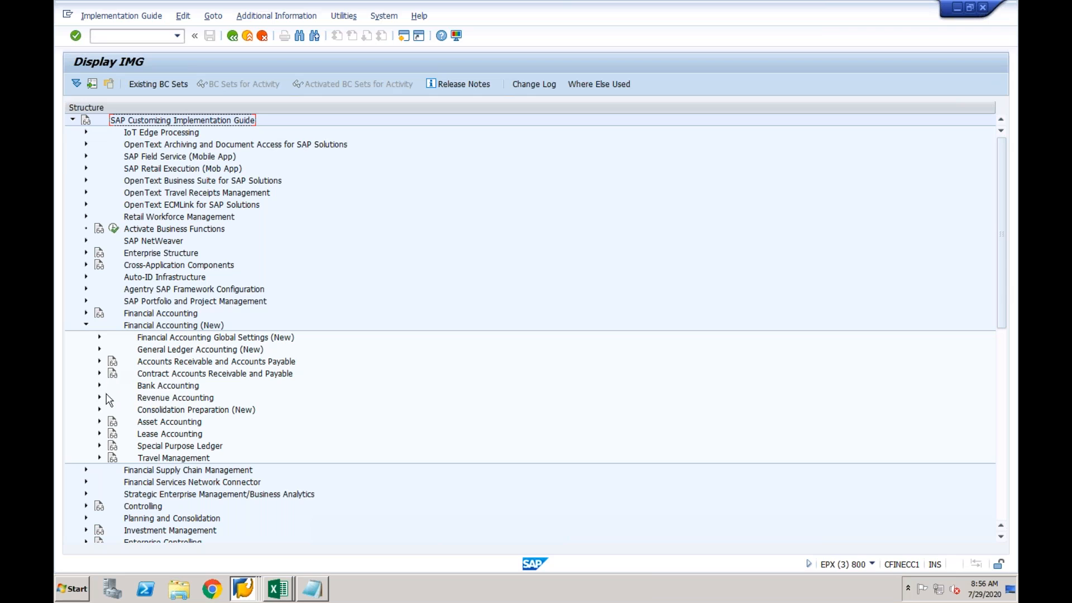
{"action": "left_click", "coordinate": [99, 422]}
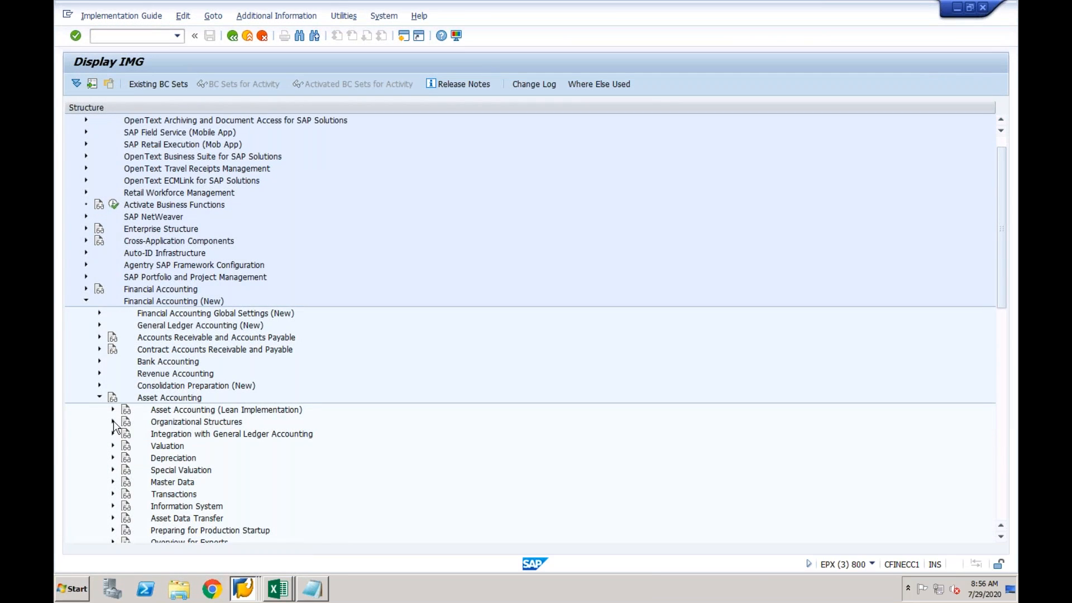
{"action": "left_click", "coordinate": [113, 422]}
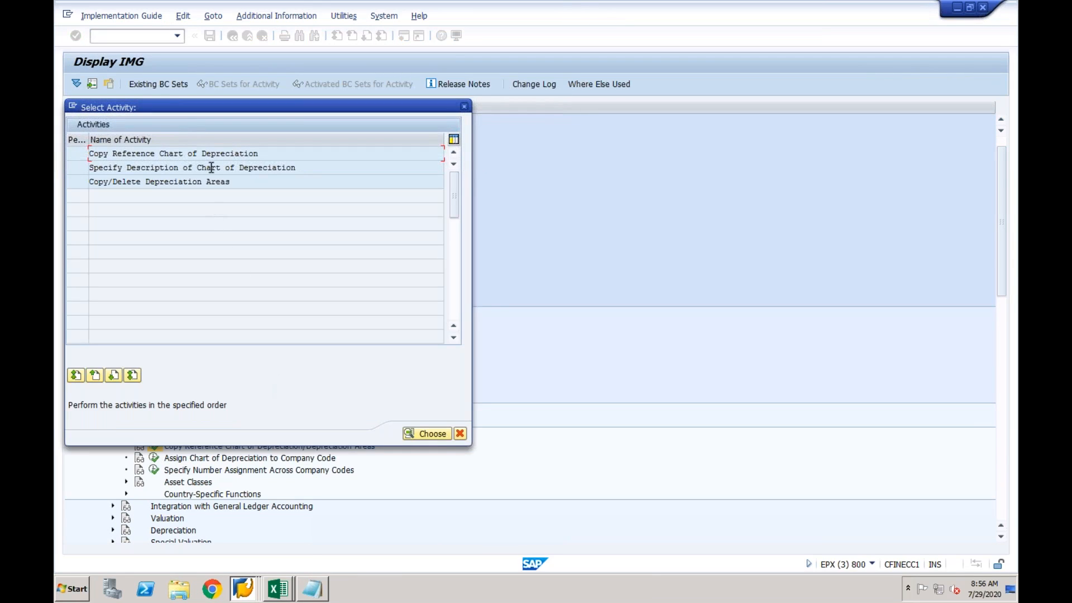
Step: Start Copy Reference Chart of Depreciation and choose 1IN, the sample chart for India, as the source chart
{"action": "double_click", "coordinate": [228, 168]}
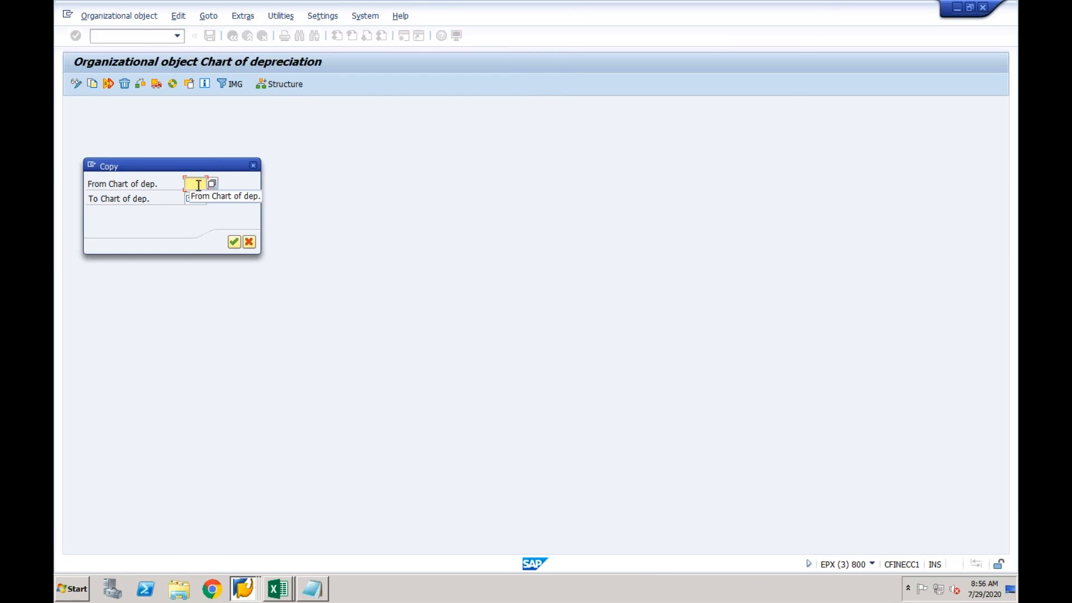
{"action": "left_click", "coordinate": [214, 185]}
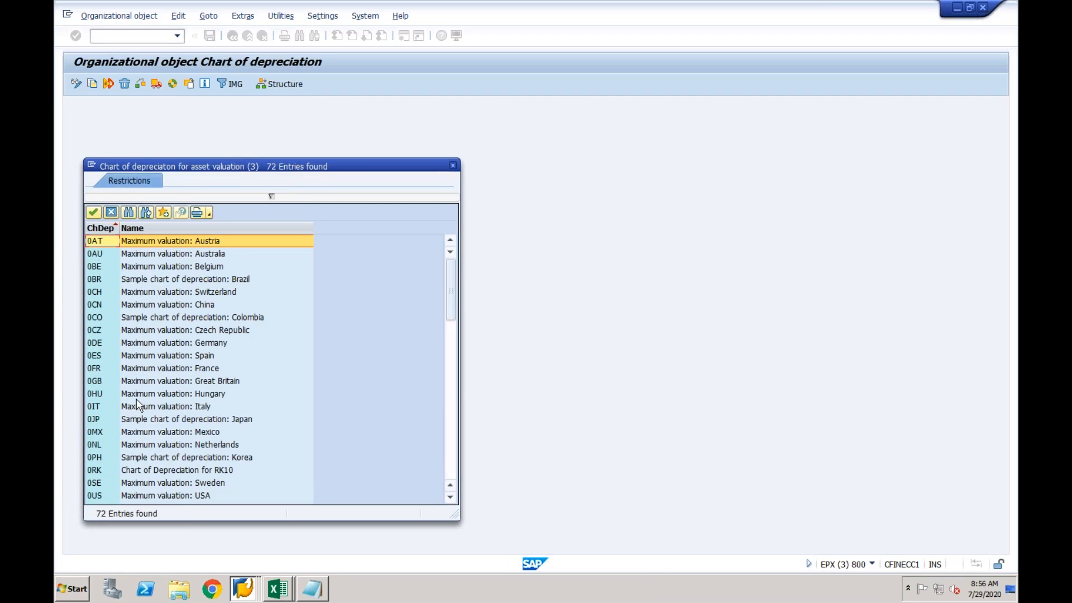
{"action": "left_click", "coordinate": [452, 402]}
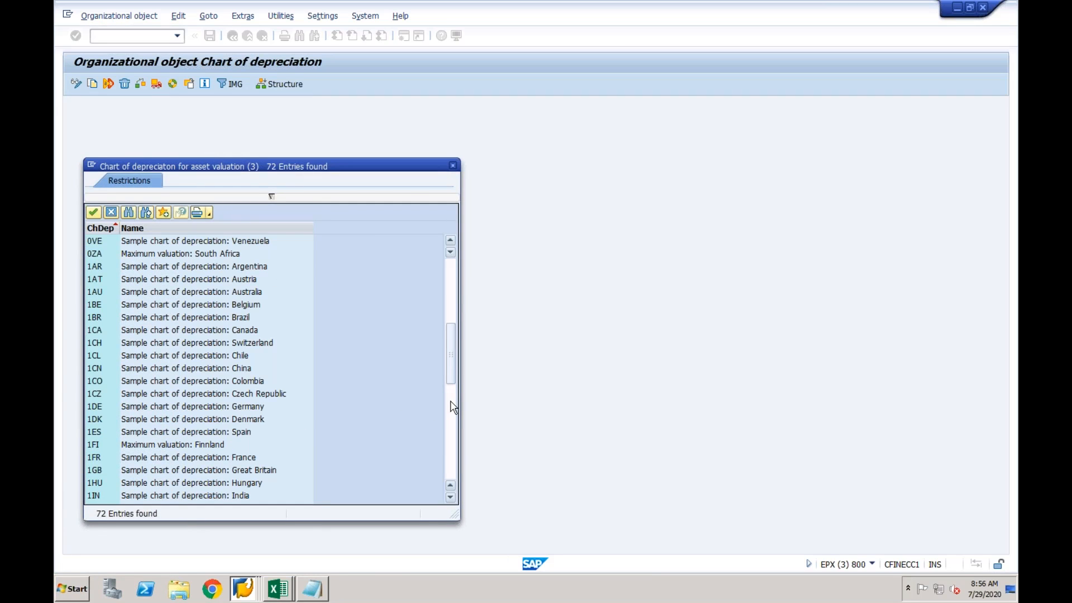
{"action": "left_click", "coordinate": [453, 316]}
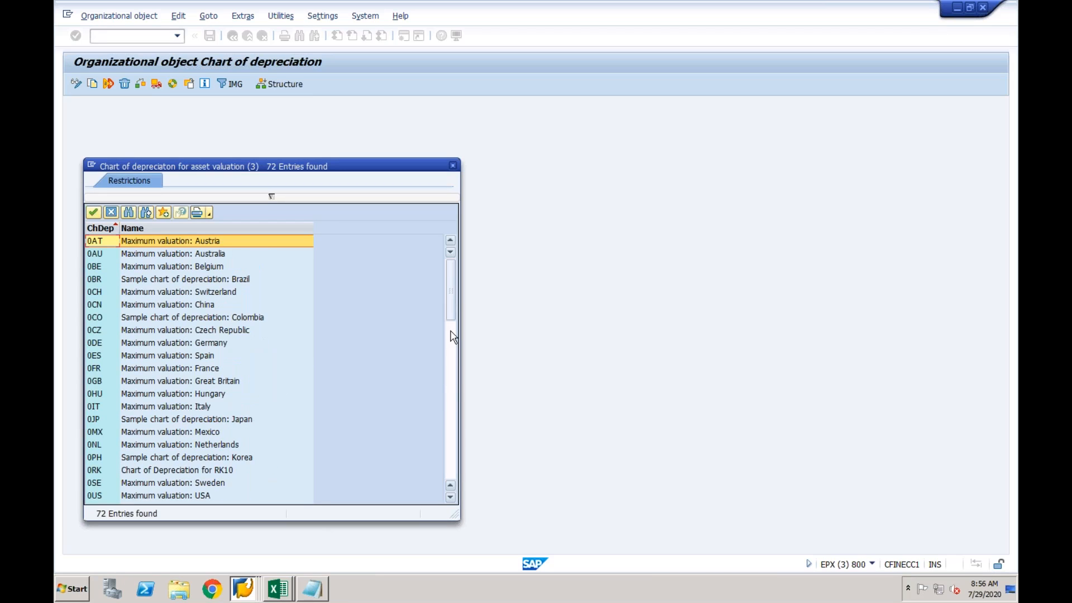
{"action": "left_click", "coordinate": [453, 337]}
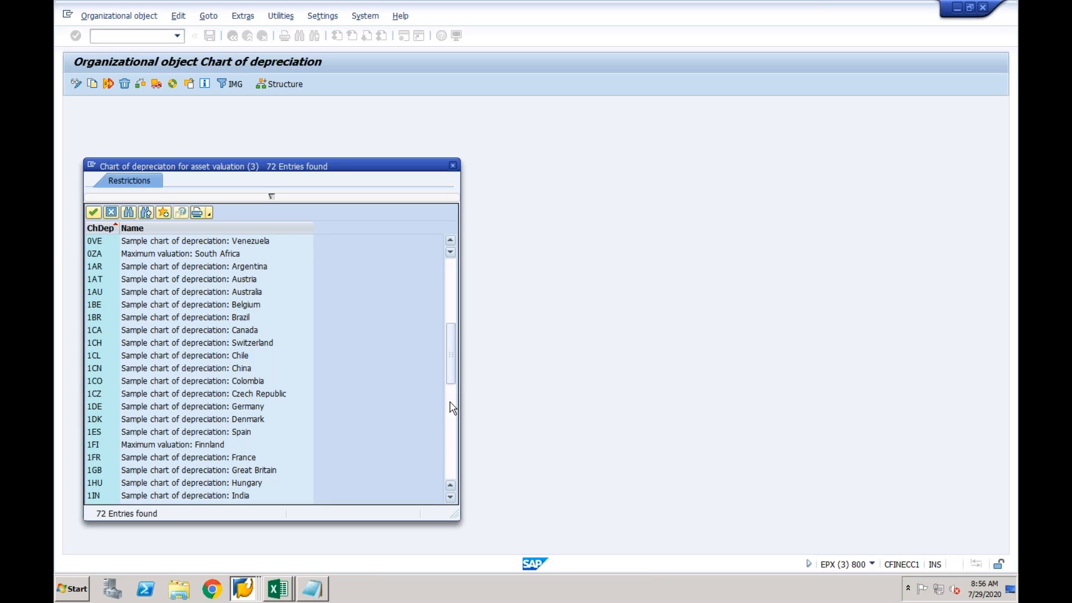
{"action": "left_click", "coordinate": [226, 498]}
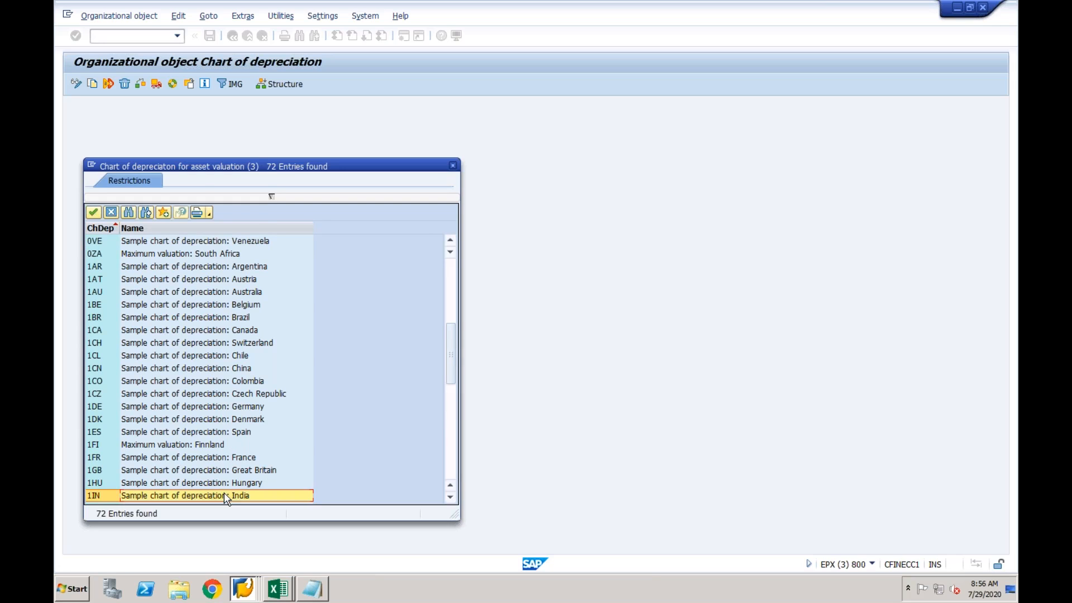
{"action": "double_click", "coordinate": [225, 495]}
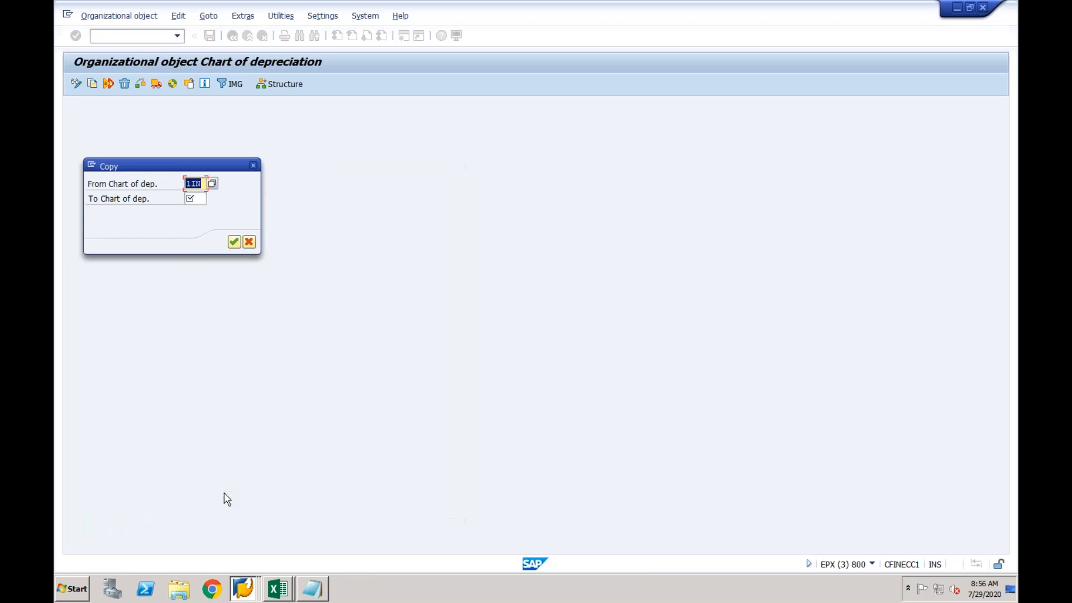
Step: Copy the source chart to chart of depreciation CF01, agreeing to transport number ranges and accepting the proposed customizing request
{"action": "left_click", "coordinate": [197, 200]}
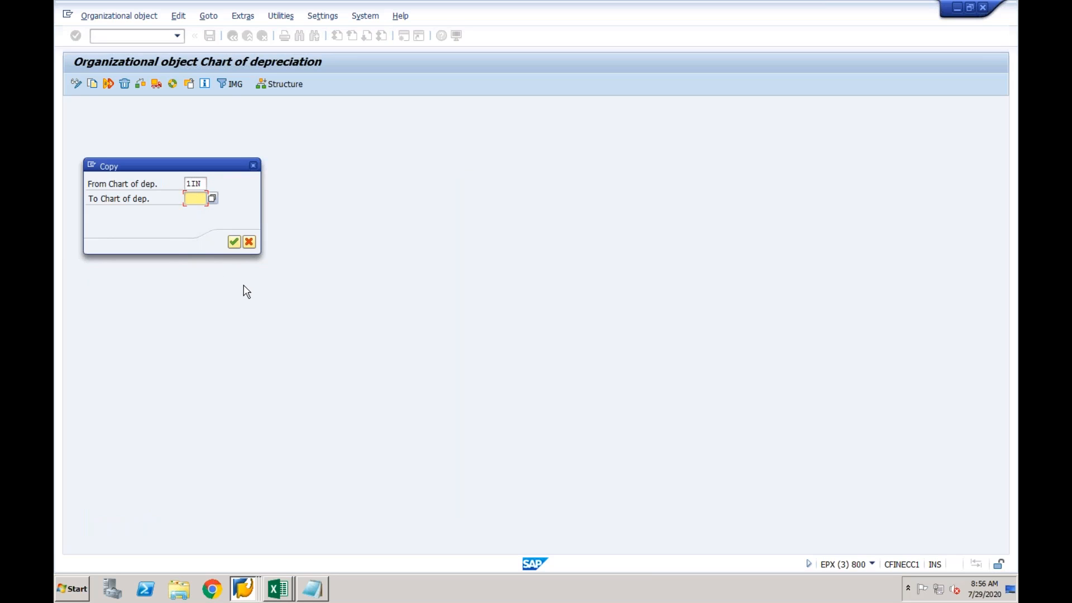
{"action": "type", "text": "CFN1"}
{"action": "key", "text": "Return"}
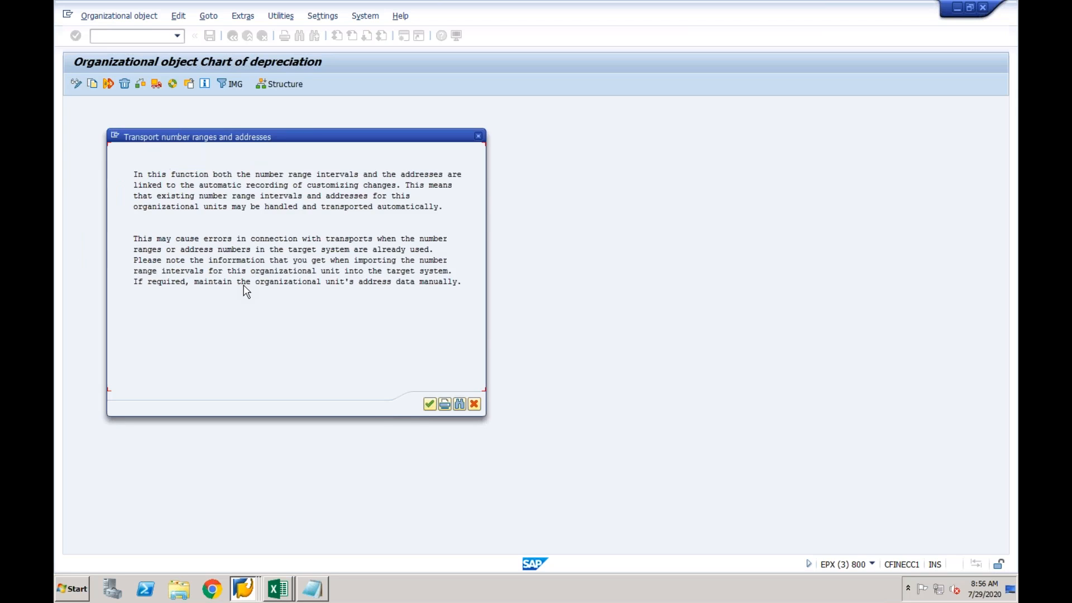
{"action": "left_click", "coordinate": [429, 403]}
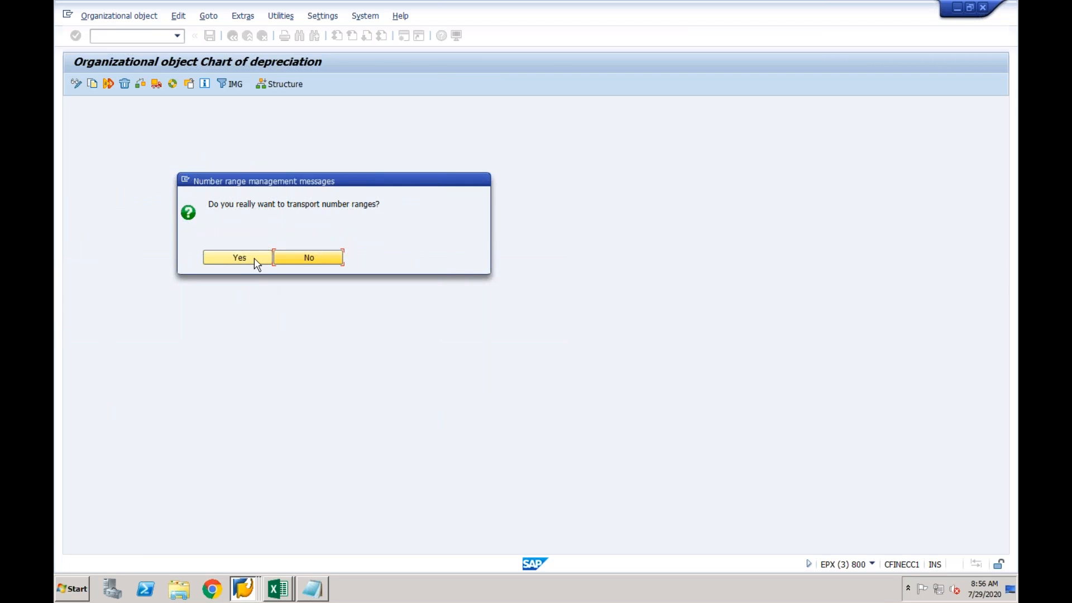
{"action": "left_click", "coordinate": [257, 262]}
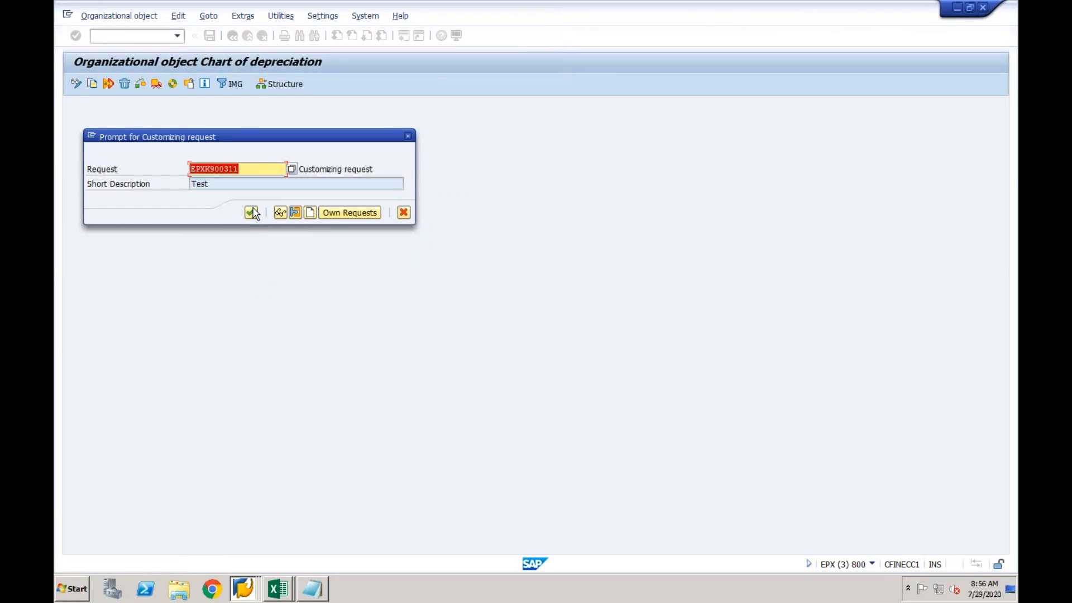
{"action": "left_click", "coordinate": [252, 213]}
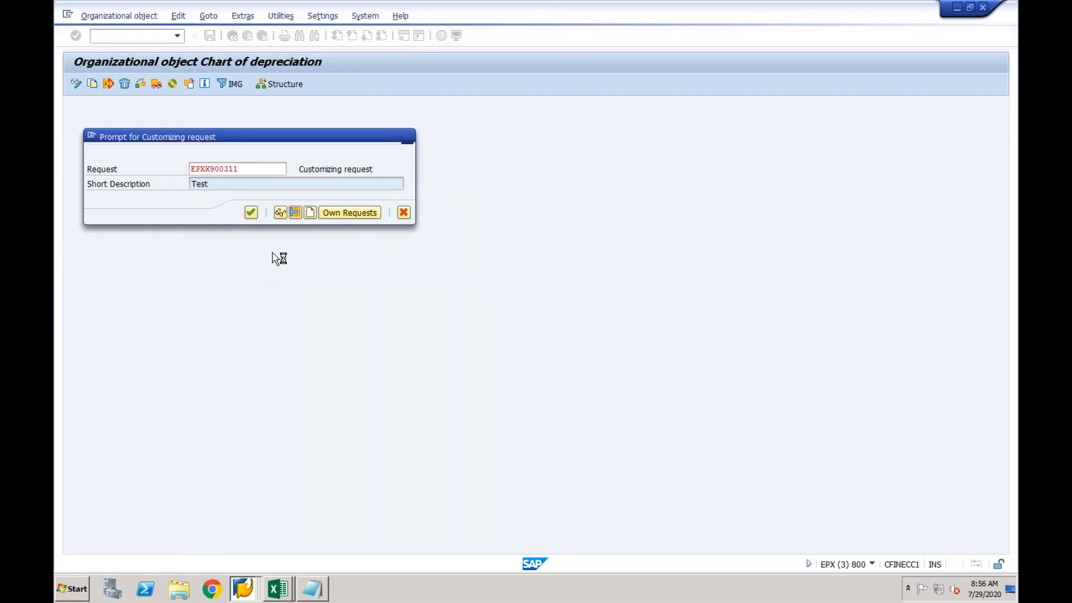
{"action": "left_click", "coordinate": [375, 375]}
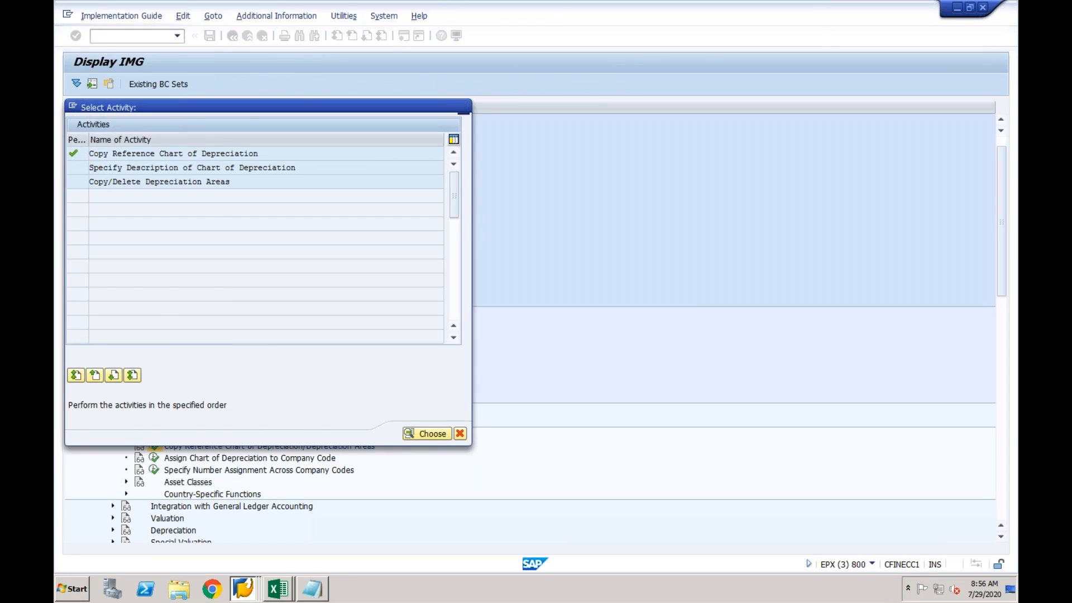
Step: Change the description of chart of depreciation CF01 to "COD for CF01" and save it under the proposed customizing request
{"action": "double_click", "coordinate": [198, 167]}
{"action": "left_click", "coordinate": [123, 406]}
{"action": "type", "text": "cf01"}
{"action": "key", "text": "Return"}
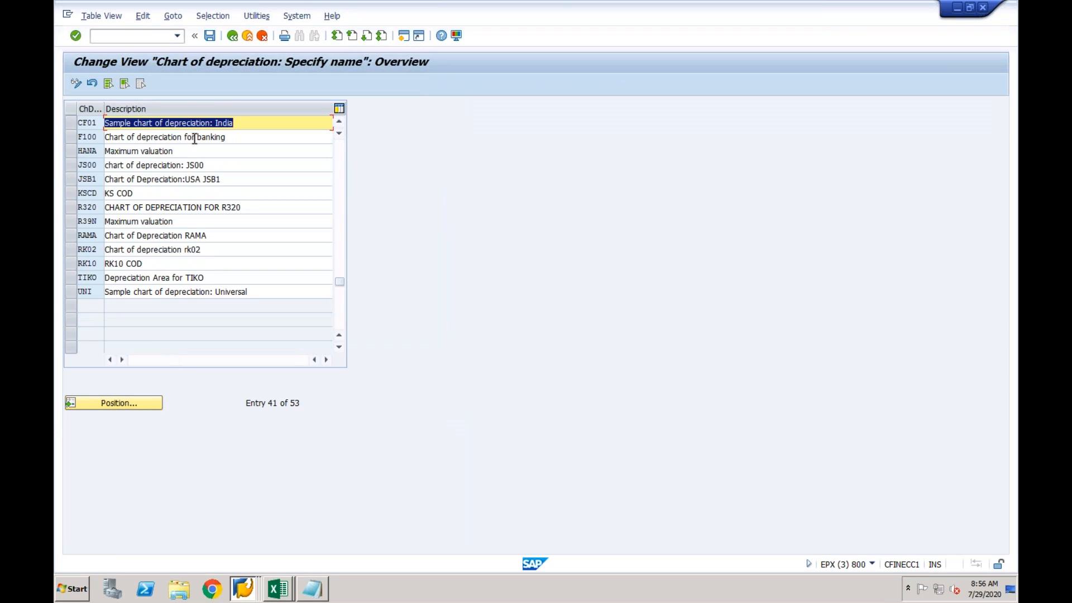
{"action": "type", "text": "COD for "}
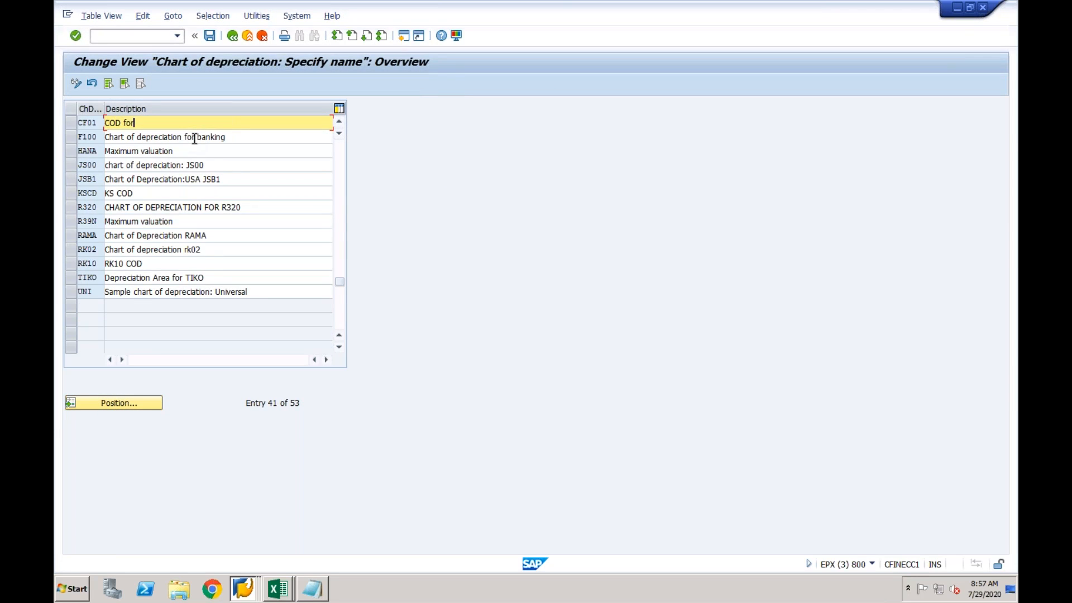
{"action": "type", "text": "CF01"}
{"action": "key", "text": "Return"}
{"action": "left_click", "coordinate": [210, 35]}
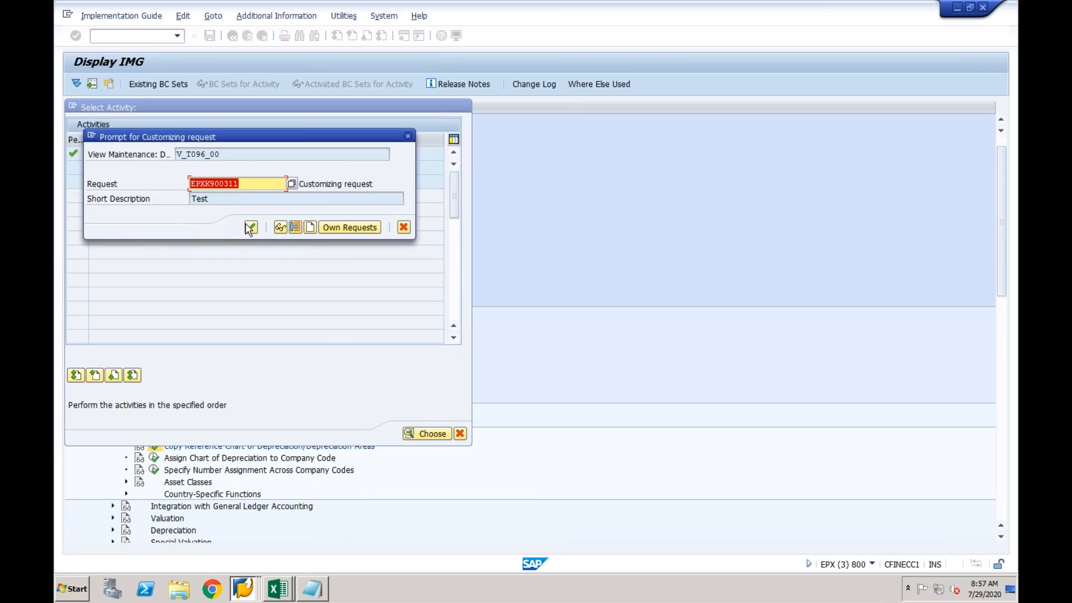
{"action": "left_click", "coordinate": [249, 227]}
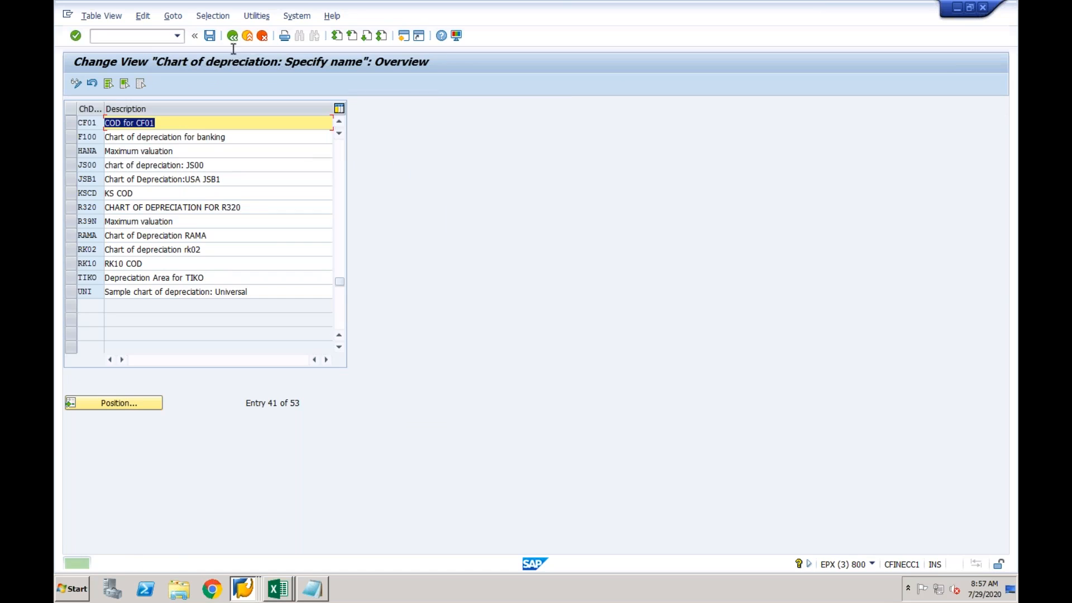
{"action": "left_click", "coordinate": [232, 36]}
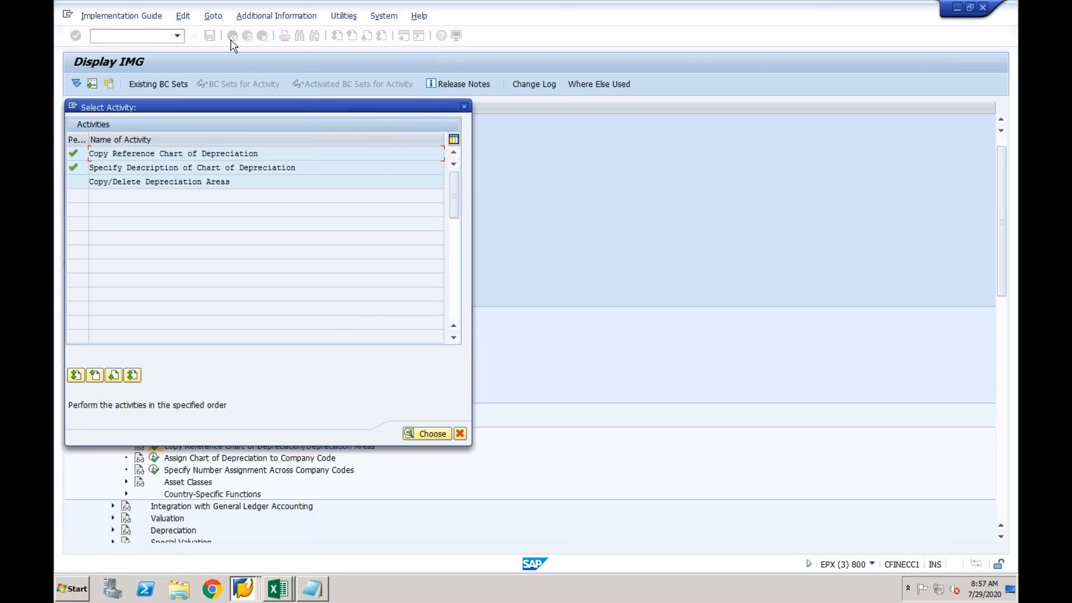
Step: Delete depreciation areas 15, 20, 30, 31, 32, 41 and 51 from chart CF01, keeping only area 1 Book depreciation
{"action": "double_click", "coordinate": [204, 183]}
{"action": "left_click", "coordinate": [166, 227]}
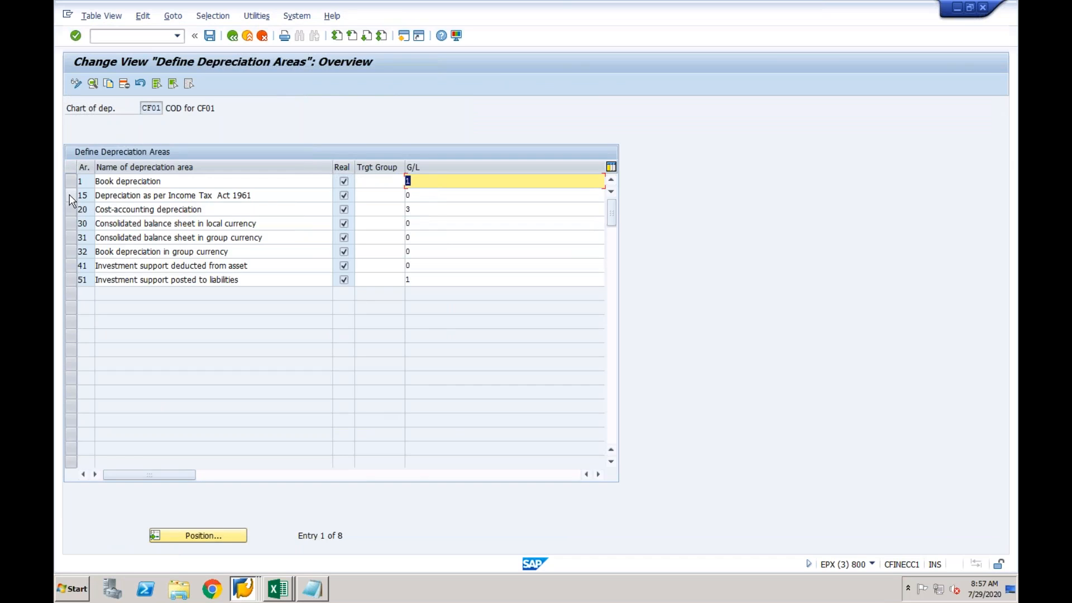
{"action": "left_click", "coordinate": [79, 196]}
{"action": "left_click", "coordinate": [72, 210]}
{"action": "left_click", "coordinate": [71, 223]}
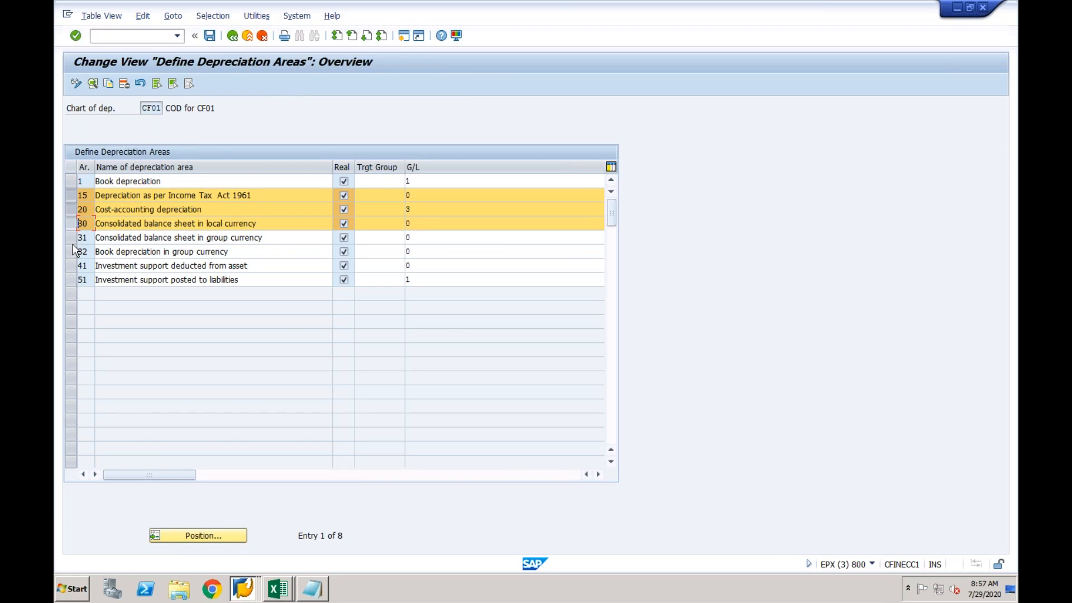
{"action": "left_click", "coordinate": [71, 237]}
{"action": "left_click", "coordinate": [72, 251]}
{"action": "left_click", "coordinate": [72, 266]}
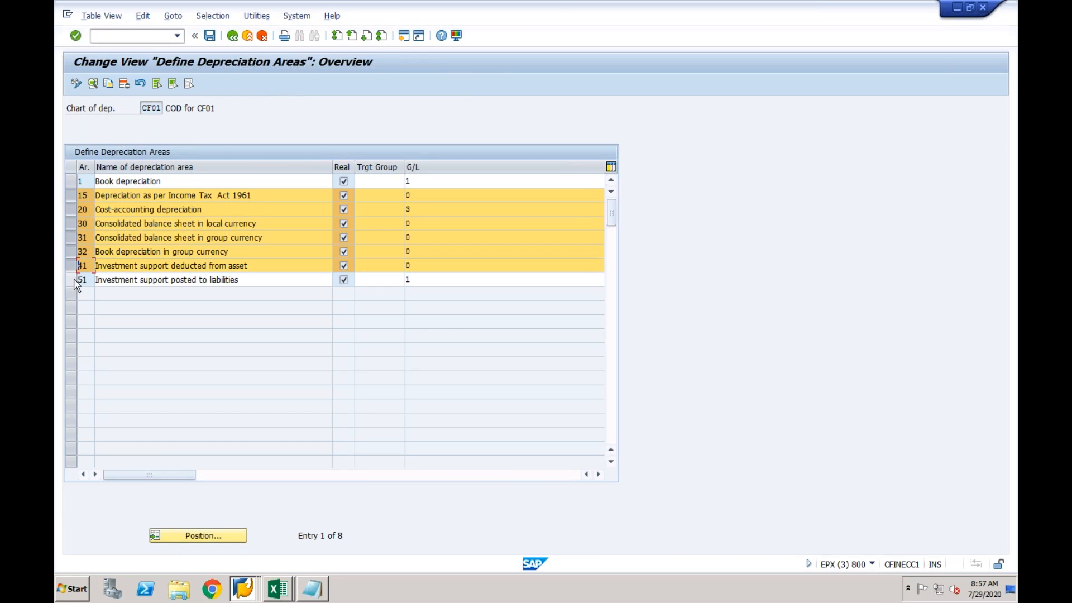
{"action": "left_click", "coordinate": [73, 280]}
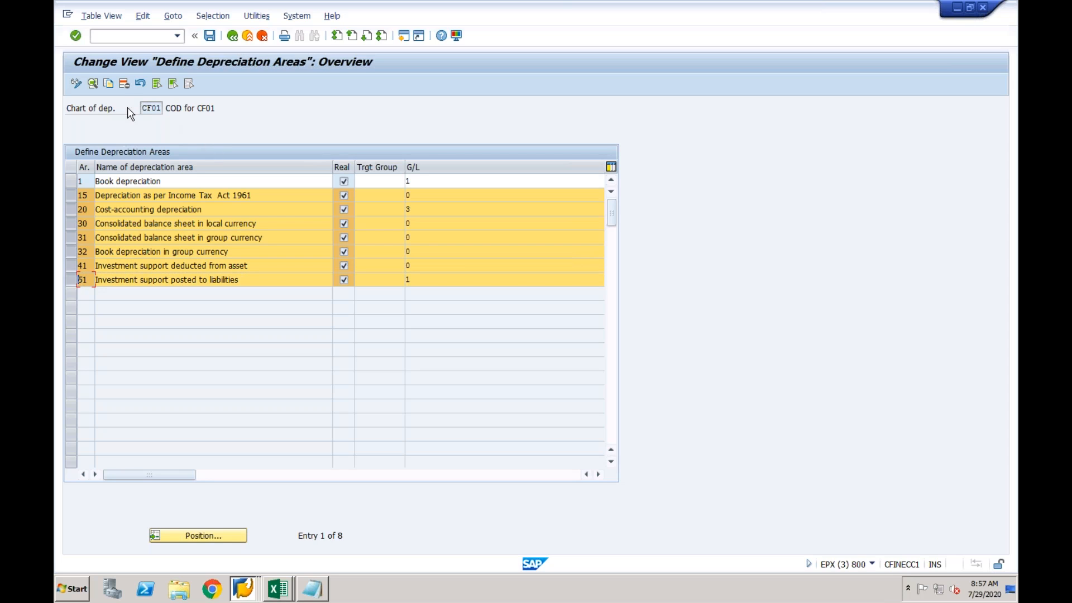
{"action": "left_click", "coordinate": [124, 84]}
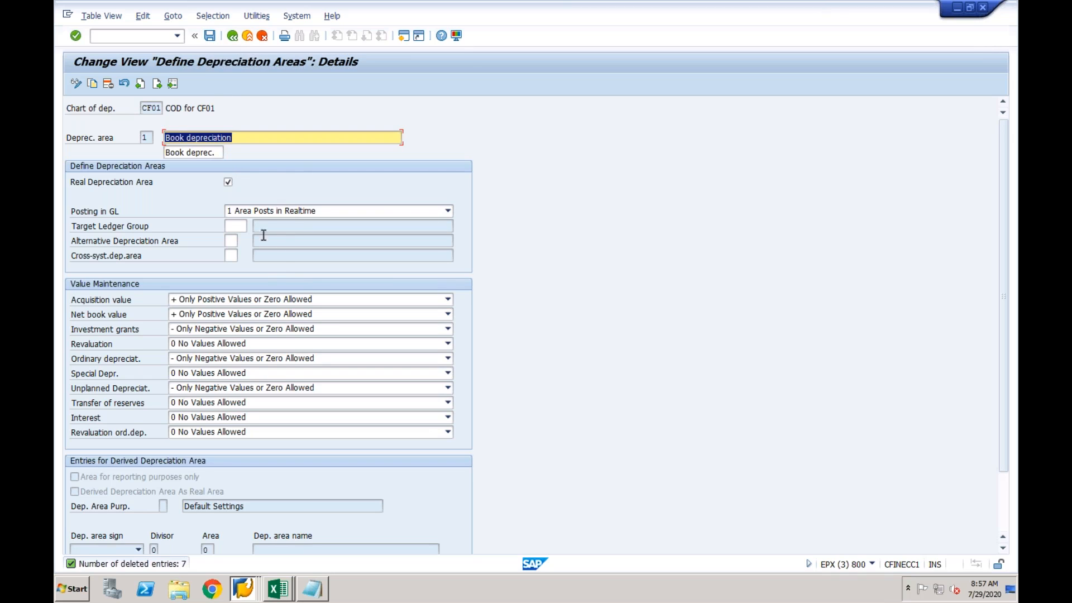
Step: Save the depreciation area deletions under the proposed customizing request and return to the activity selection
{"action": "left_click", "coordinate": [208, 37]}
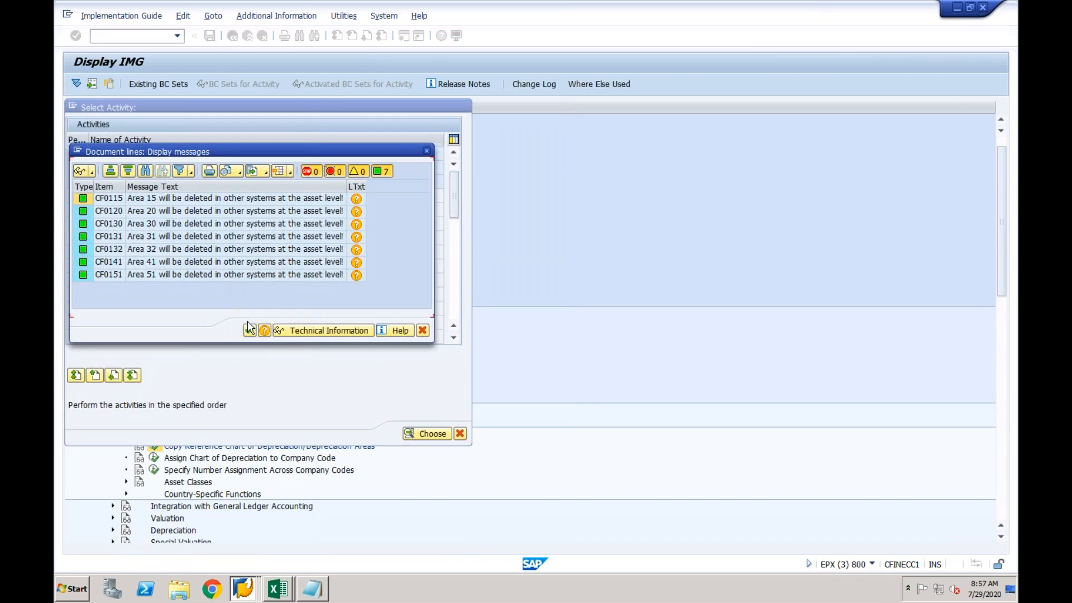
{"action": "left_click", "coordinate": [250, 330]}
{"action": "left_click", "coordinate": [252, 227]}
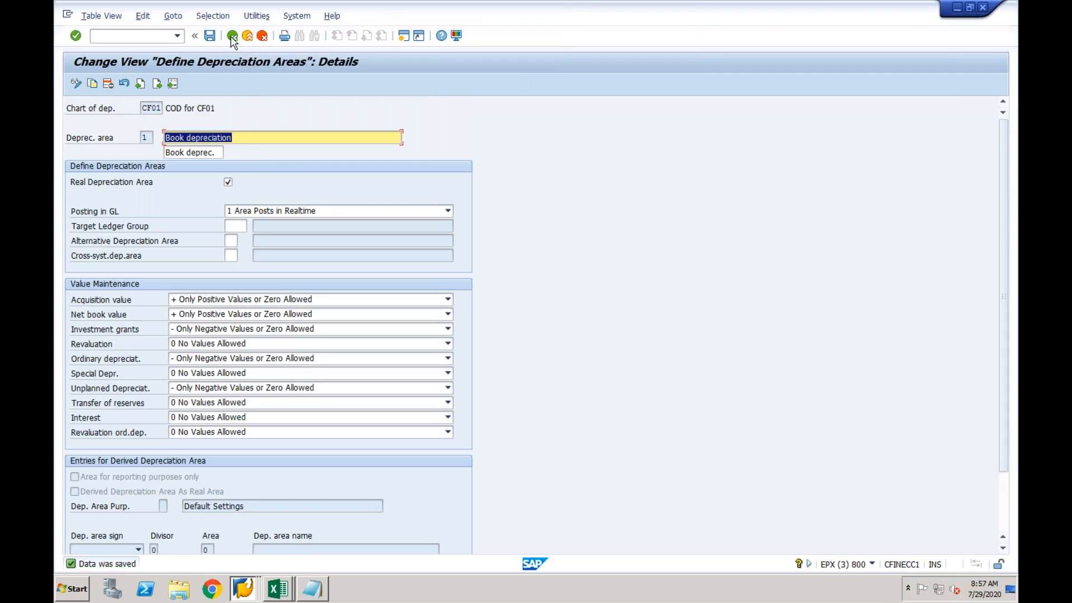
{"action": "left_click", "coordinate": [233, 37]}
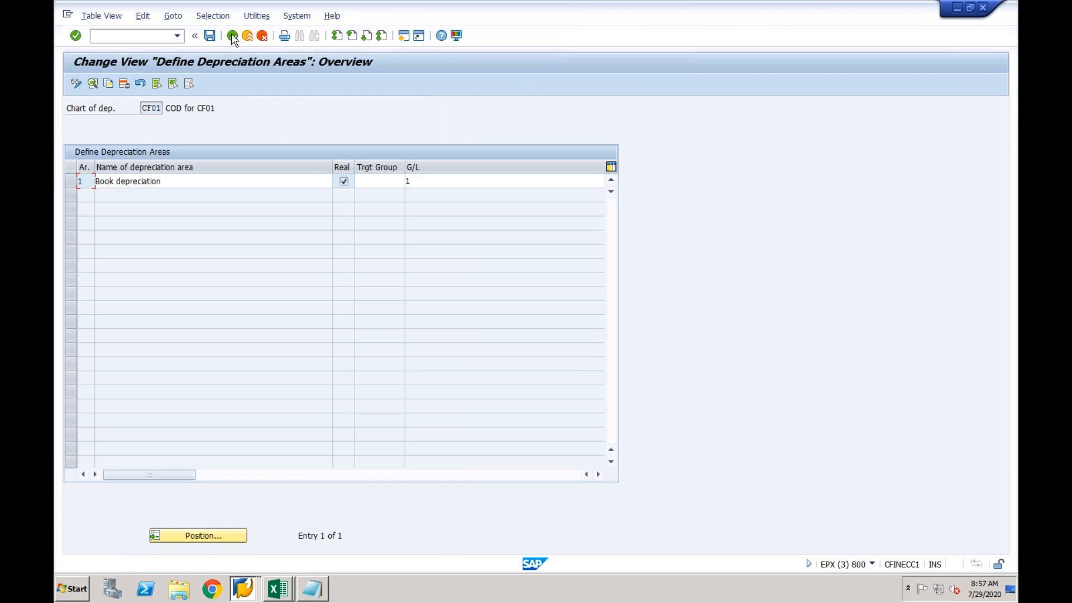
{"action": "left_click", "coordinate": [232, 37]}
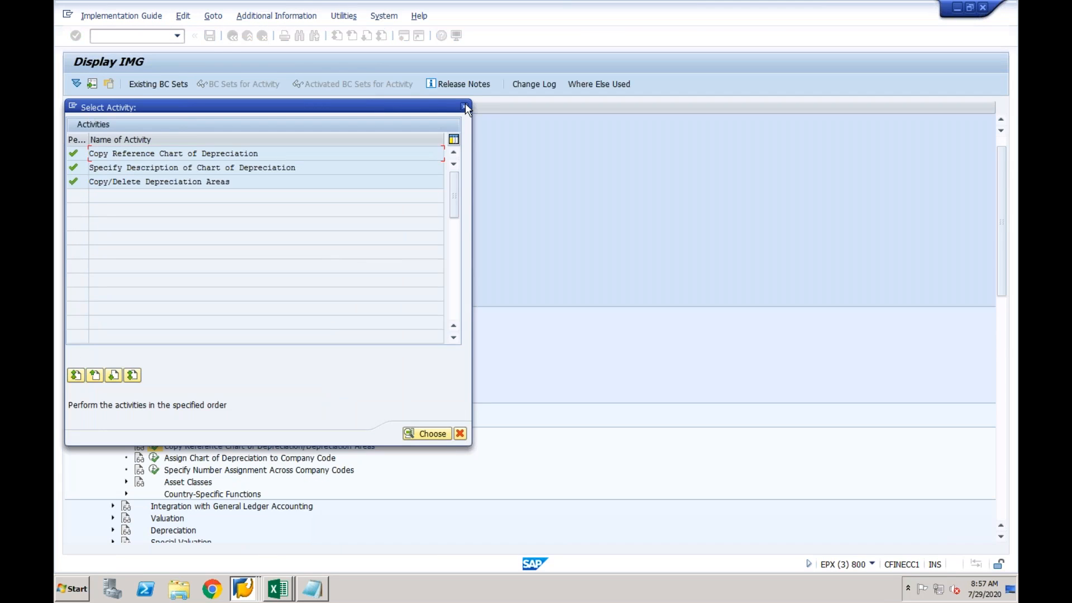
Step: Open the Assign Input Tax Indicator for Non-Taxable Acquisitions activity in Asset Accounting and locate company code CF01 in its table
{"action": "left_click", "coordinate": [464, 105]}
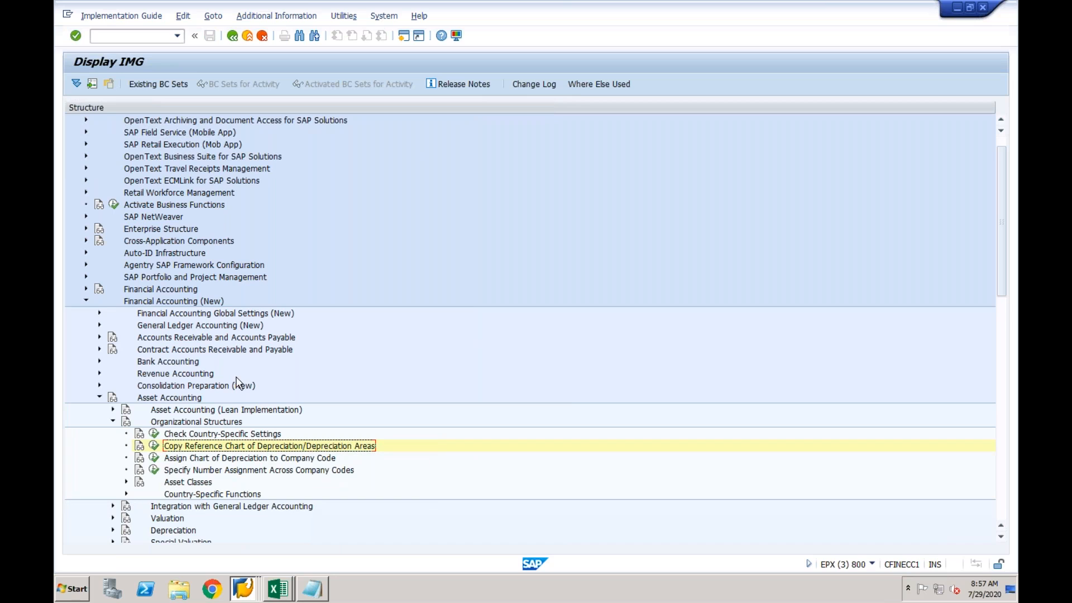
{"action": "scroll", "coordinate": [114, 511], "scroll_direction": "down", "scroll_amount": 3}
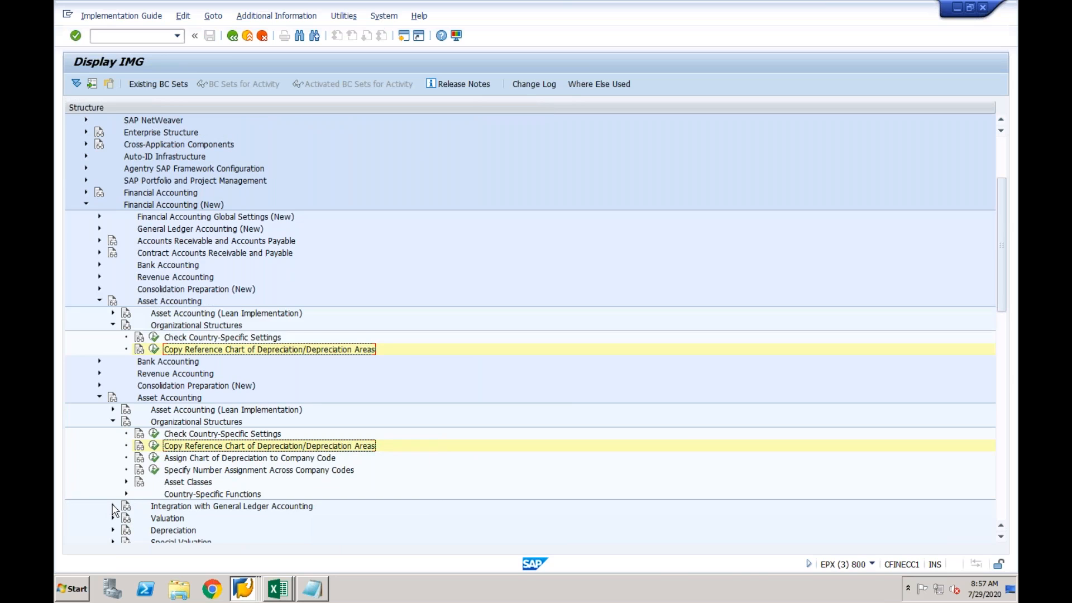
{"action": "left_click", "coordinate": [113, 506]}
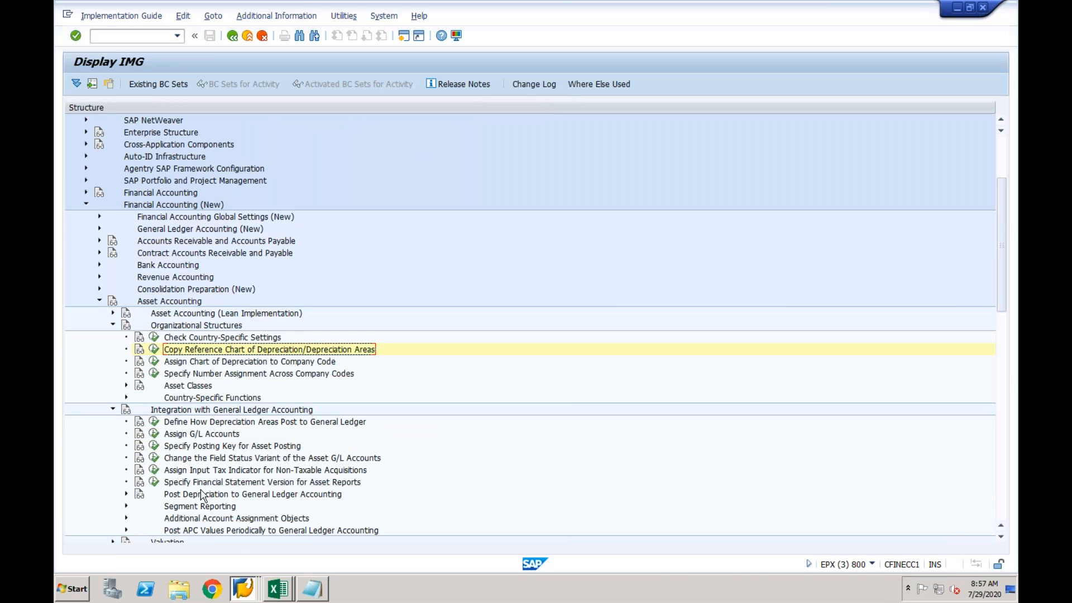
{"action": "left_click", "coordinate": [160, 471]}
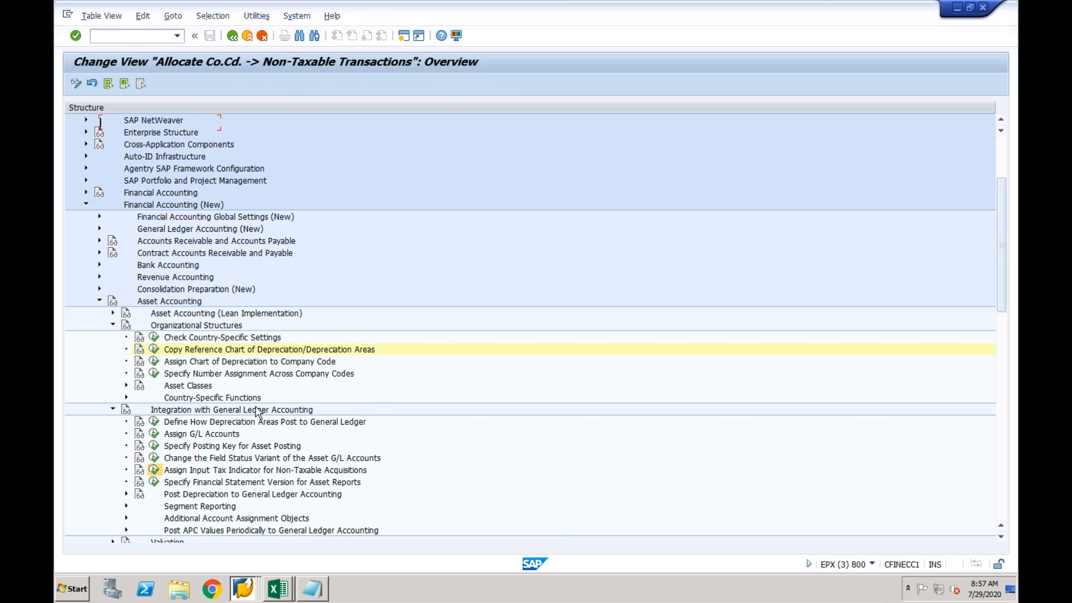
{"action": "left_click", "coordinate": [264, 404]}
{"action": "type", "text": "cf01"}
{"action": "key", "text": "Return"}
Step: Assign input tax code V0 and output tax code A0 to company code CF01 and save under the proposed customizing request
{"action": "left_click", "coordinate": [332, 123]}
{"action": "key", "text": "Tab"}
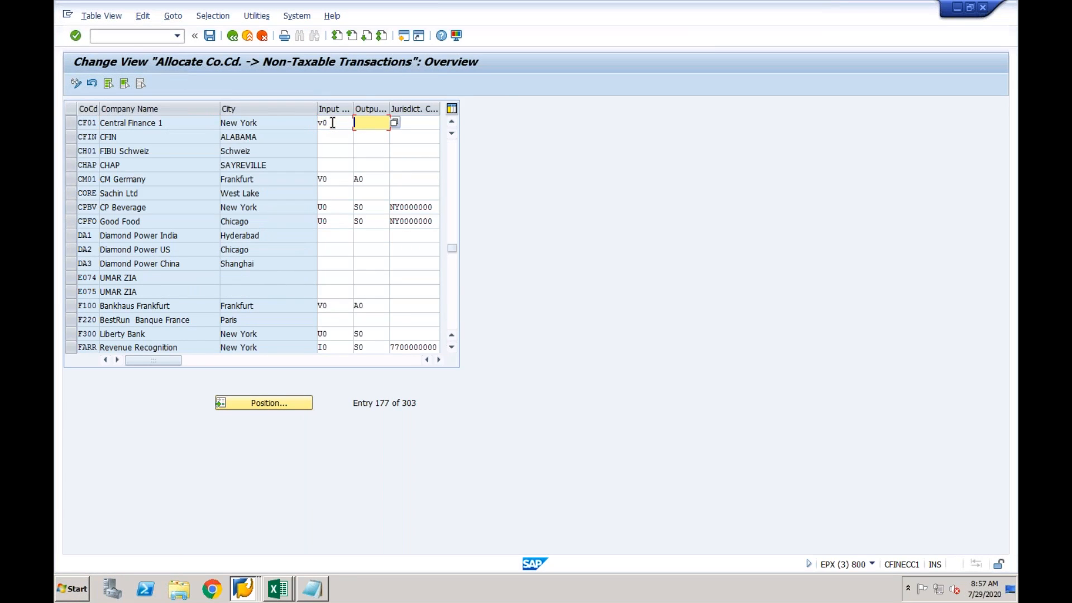
{"action": "key", "text": "Return"}
{"action": "left_click", "coordinate": [209, 35]}
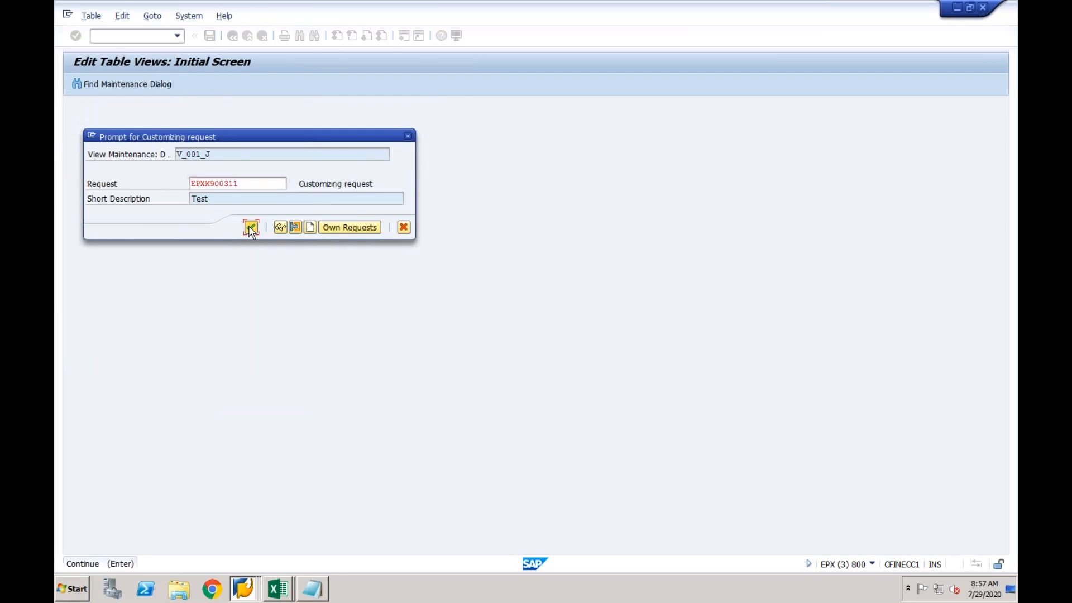
{"action": "left_click", "coordinate": [250, 227]}
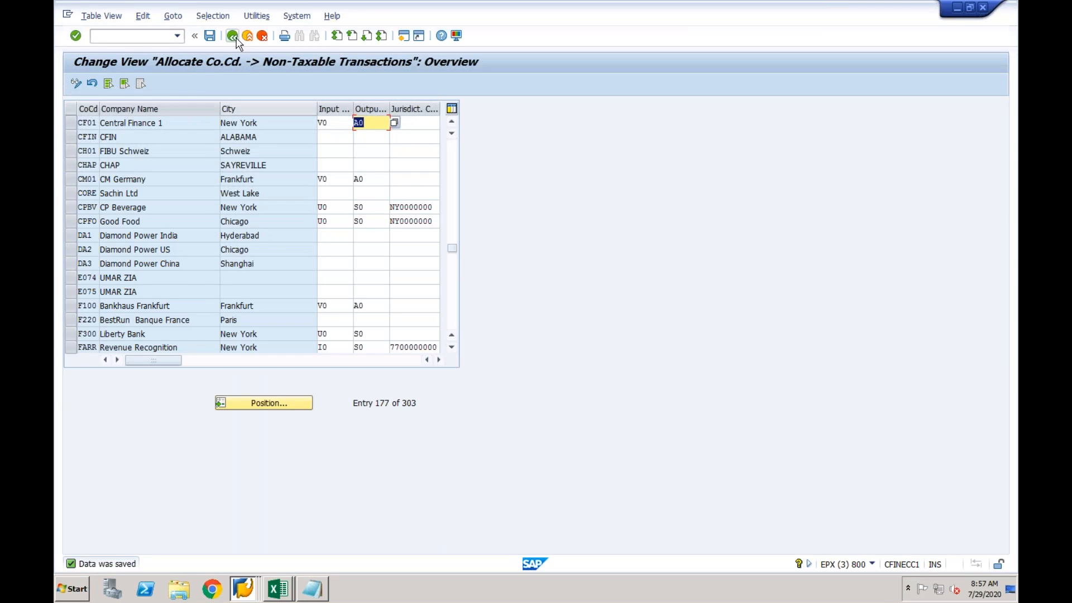
{"action": "left_click", "coordinate": [236, 39]}
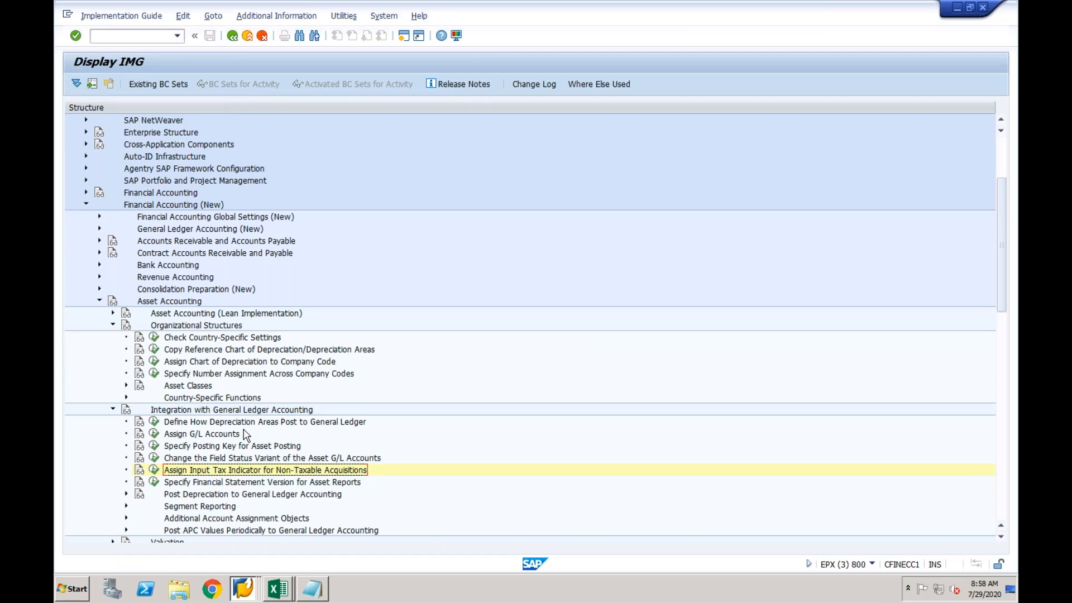
Step: Assign chart of depreciation CF01 to company code CF01, save under the proposed customizing request and return to the implementation guide
{"action": "left_click", "coordinate": [155, 361]}
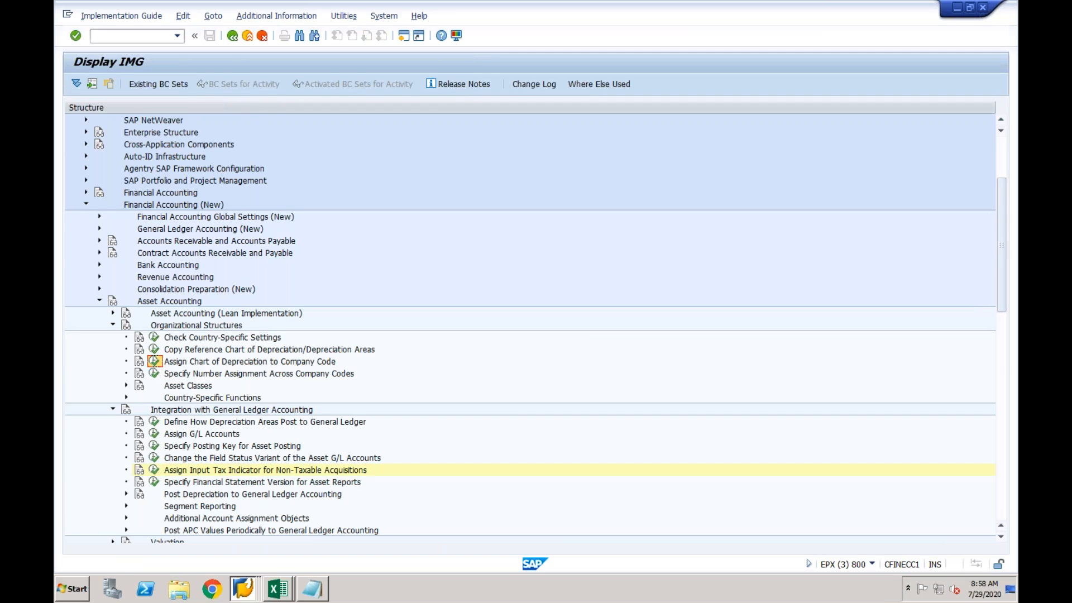
{"action": "left_click", "coordinate": [101, 534]}
{"action": "type", "text": "cf01"}
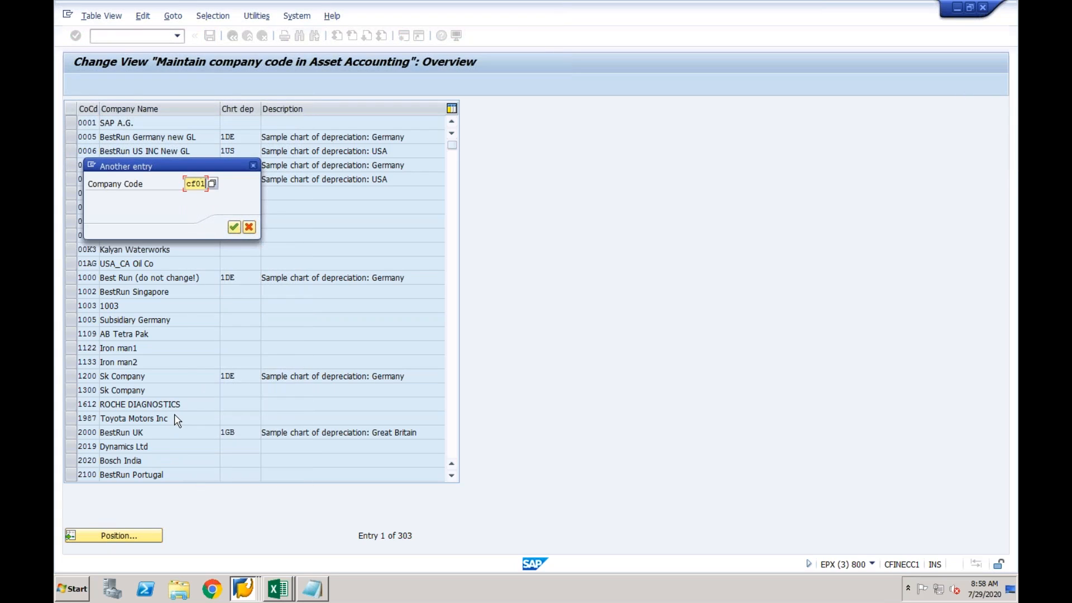
{"action": "key", "text": "Return"}
{"action": "left_click", "coordinate": [248, 126]}
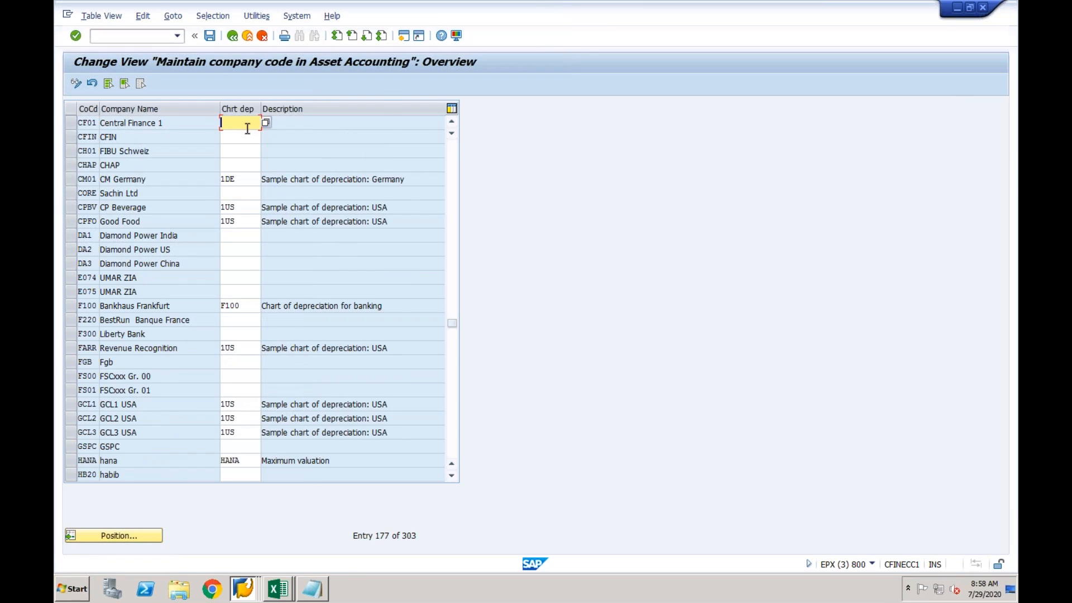
{"action": "type", "text": "cf01"}
{"action": "key", "text": "Return"}
{"action": "left_click", "coordinate": [210, 35]}
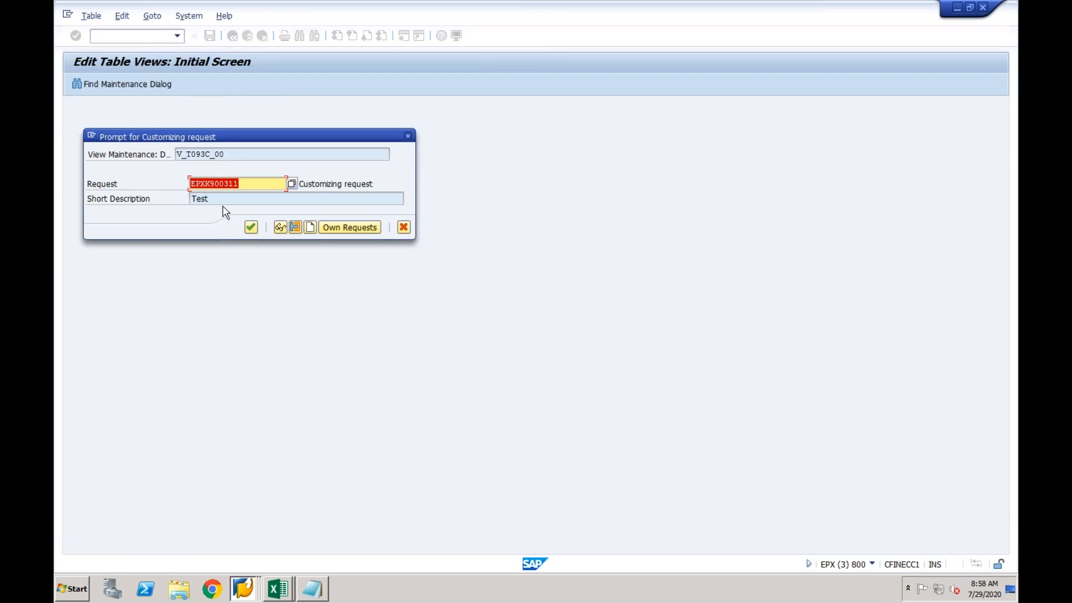
{"action": "left_click", "coordinate": [250, 227]}
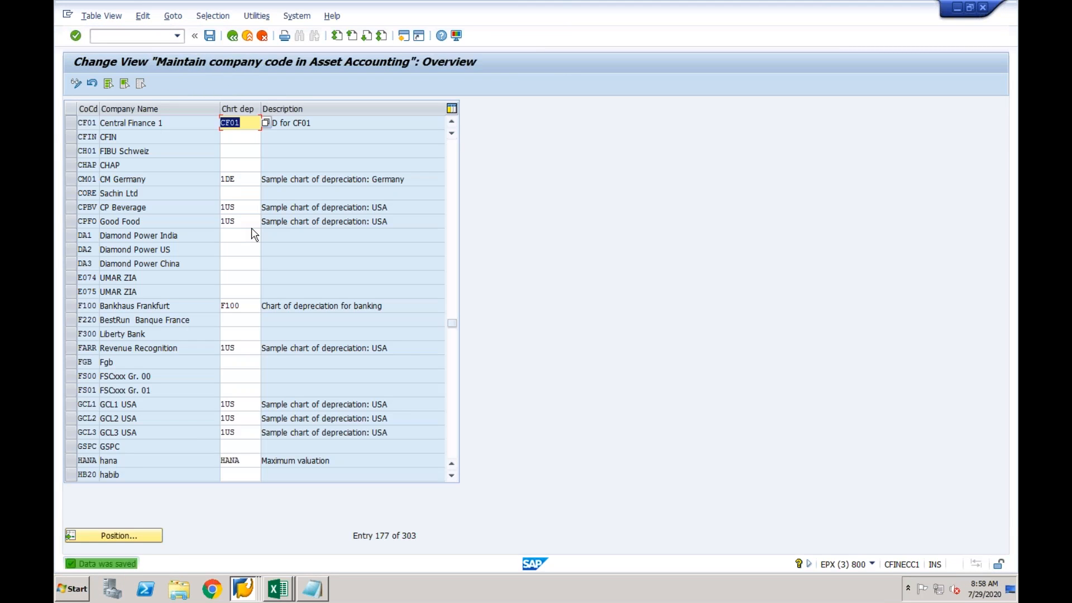
{"action": "left_click", "coordinate": [232, 35]}
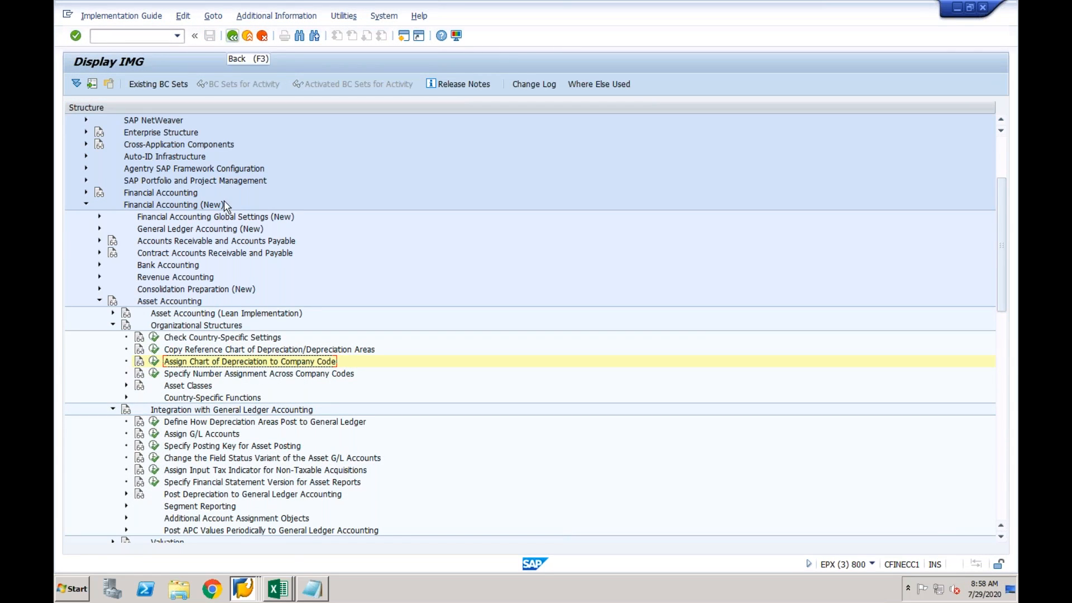
Step: Look through the Asset Accounting nodes and open Determine Depreciation Areas in the Asset Class under Valuation
{"action": "left_click", "coordinate": [112, 325]}
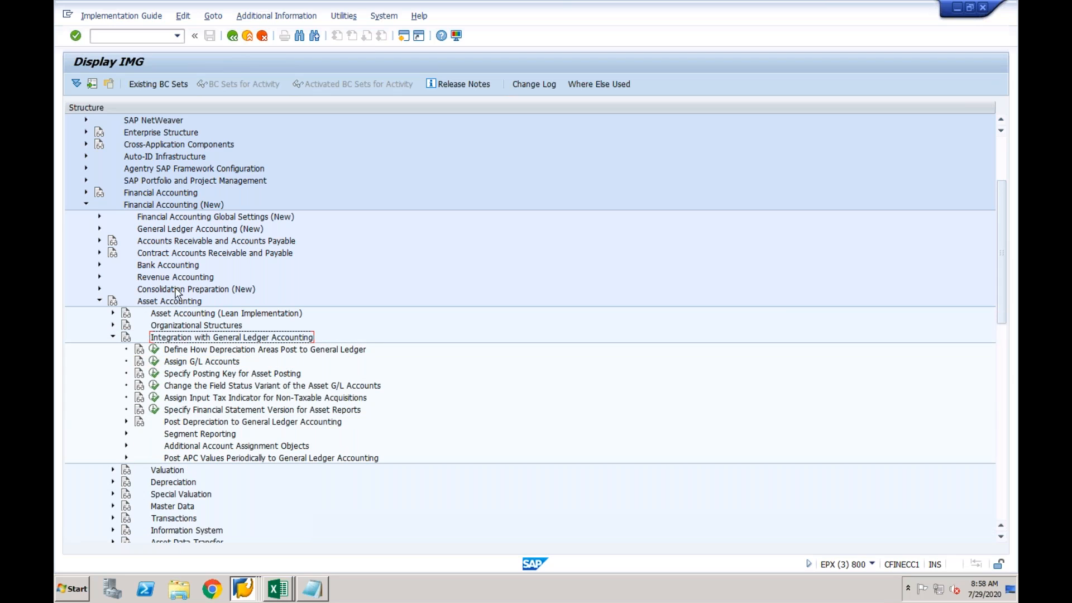
{"action": "left_click", "coordinate": [113, 337]}
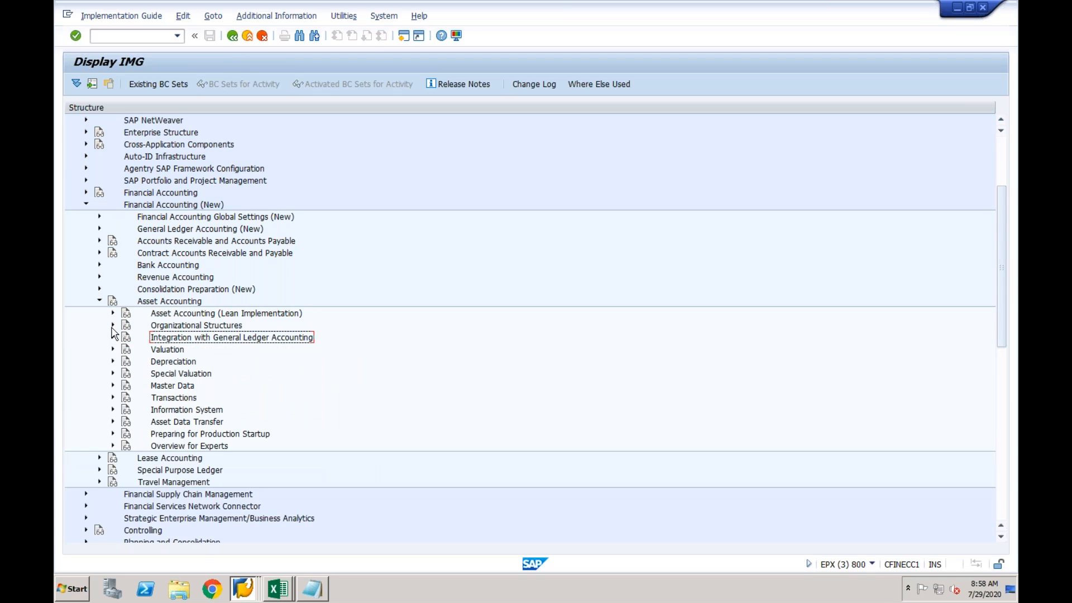
{"action": "left_click", "coordinate": [113, 326]}
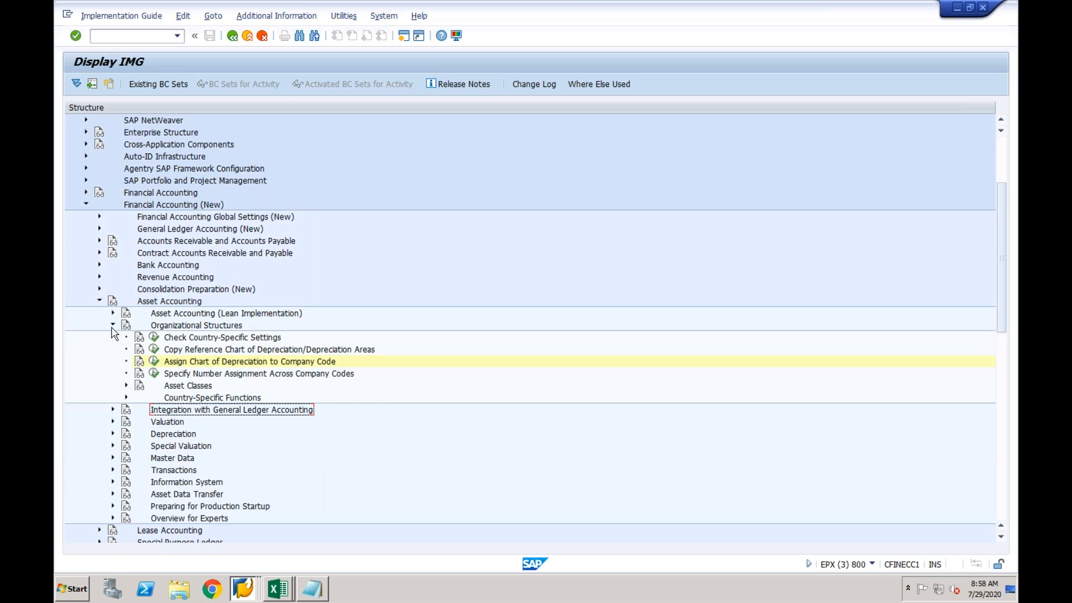
{"action": "left_click", "coordinate": [127, 386]}
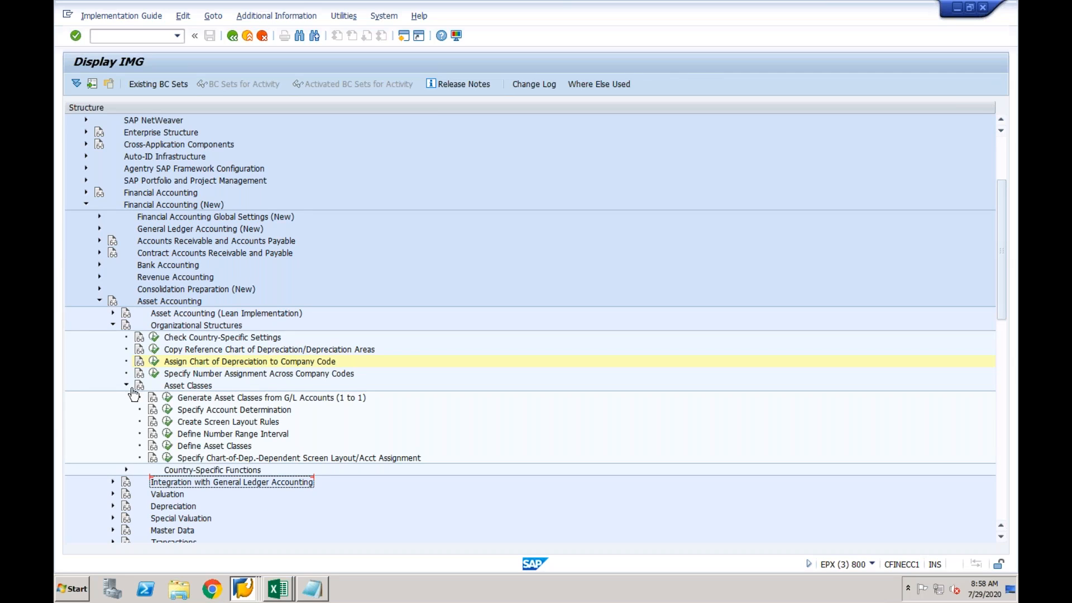
{"action": "left_click", "coordinate": [114, 327]}
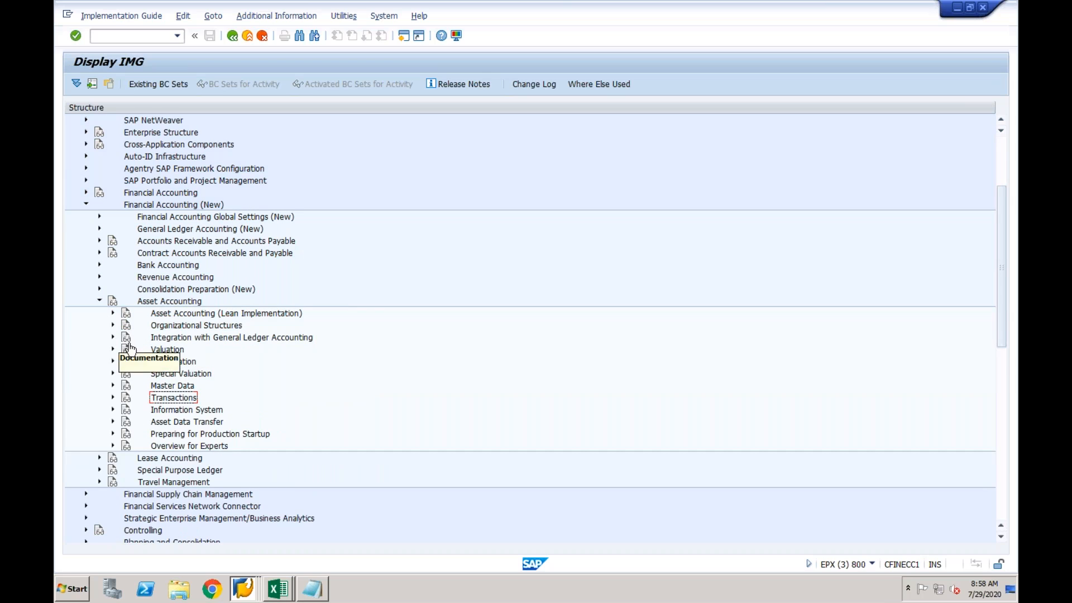
{"action": "left_click", "coordinate": [113, 363]}
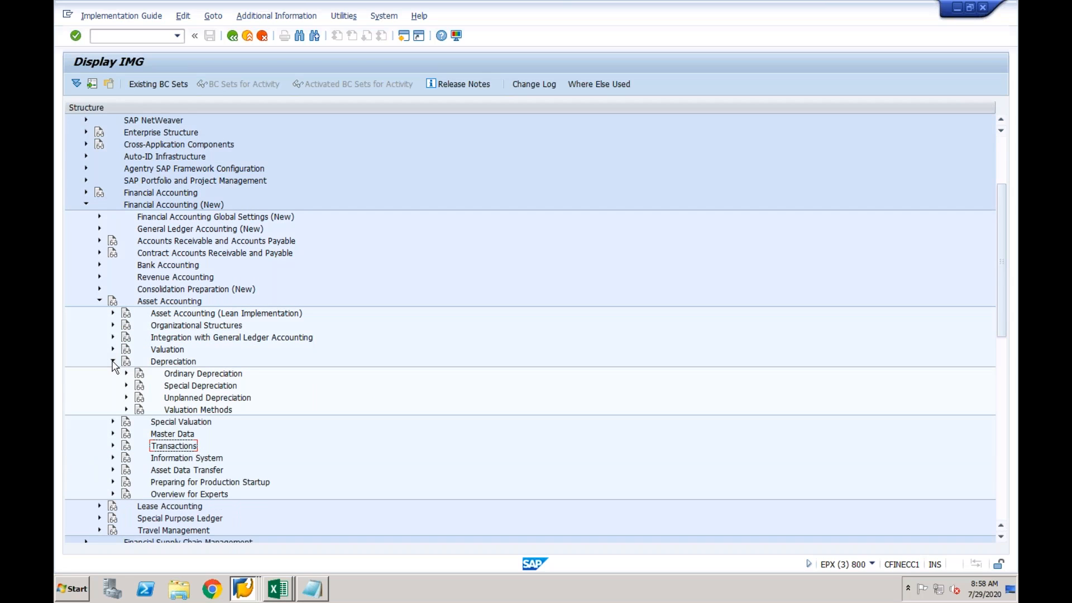
{"action": "left_click", "coordinate": [113, 349]}
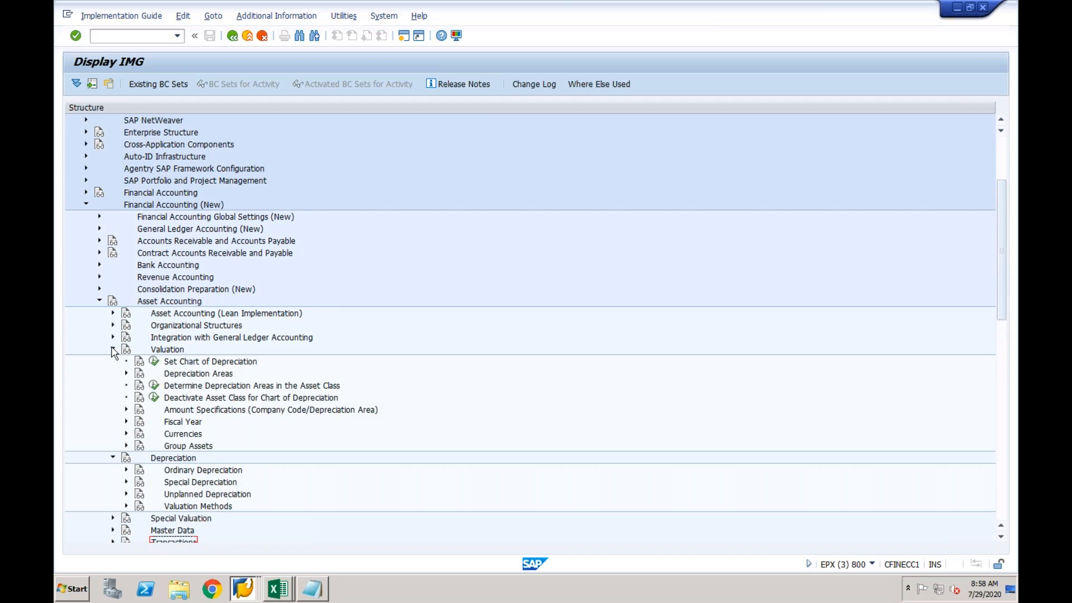
{"action": "left_click", "coordinate": [214, 386]}
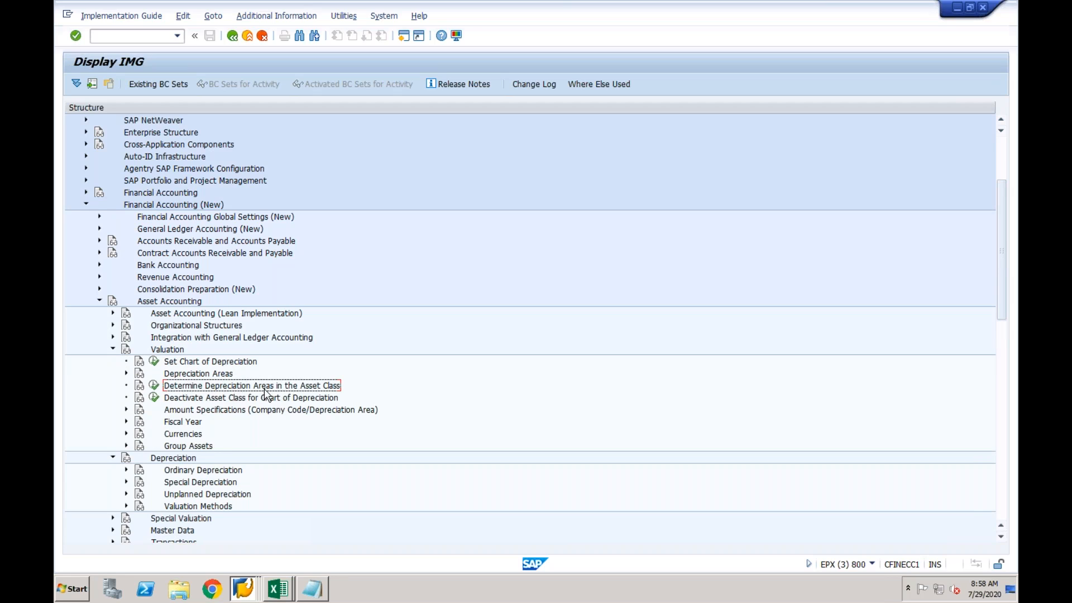
{"action": "left_click", "coordinate": [155, 385]}
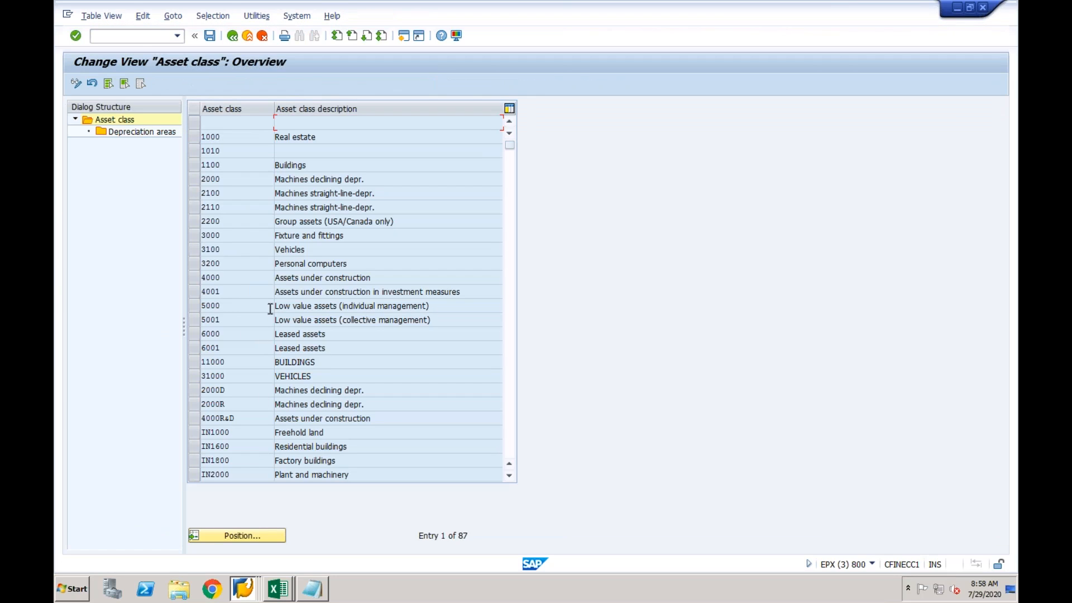
Step: Open the depreciation area details of asset class 3100 Vehicles for chart CF01, review them and save
{"action": "left_click", "coordinate": [238, 250]}
{"action": "left_click", "coordinate": [194, 250]}
{"action": "double_click", "coordinate": [166, 134]}
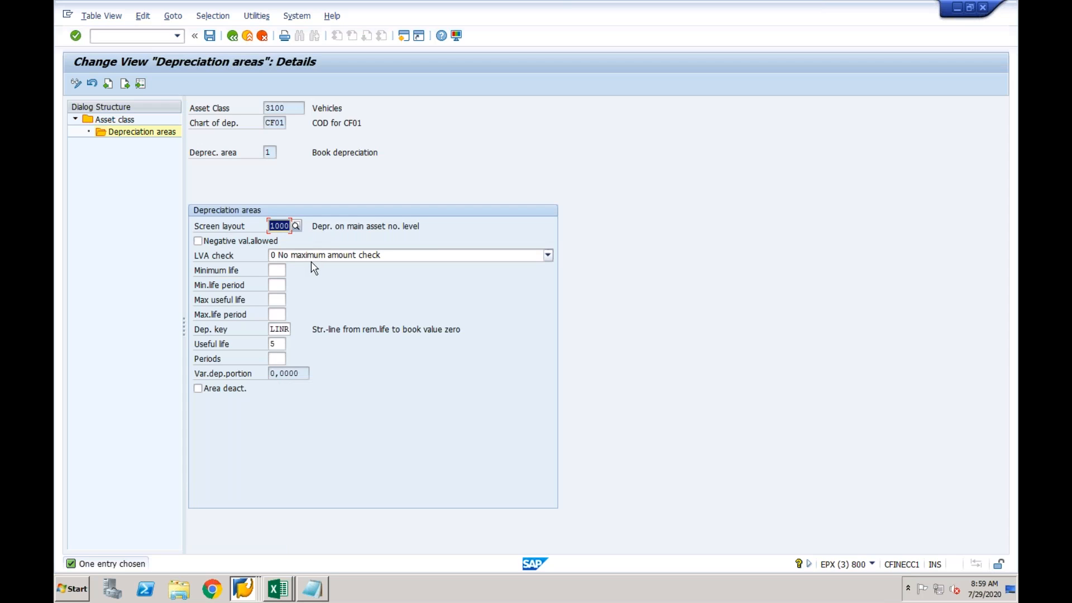
{"action": "left_click", "coordinate": [281, 123]}
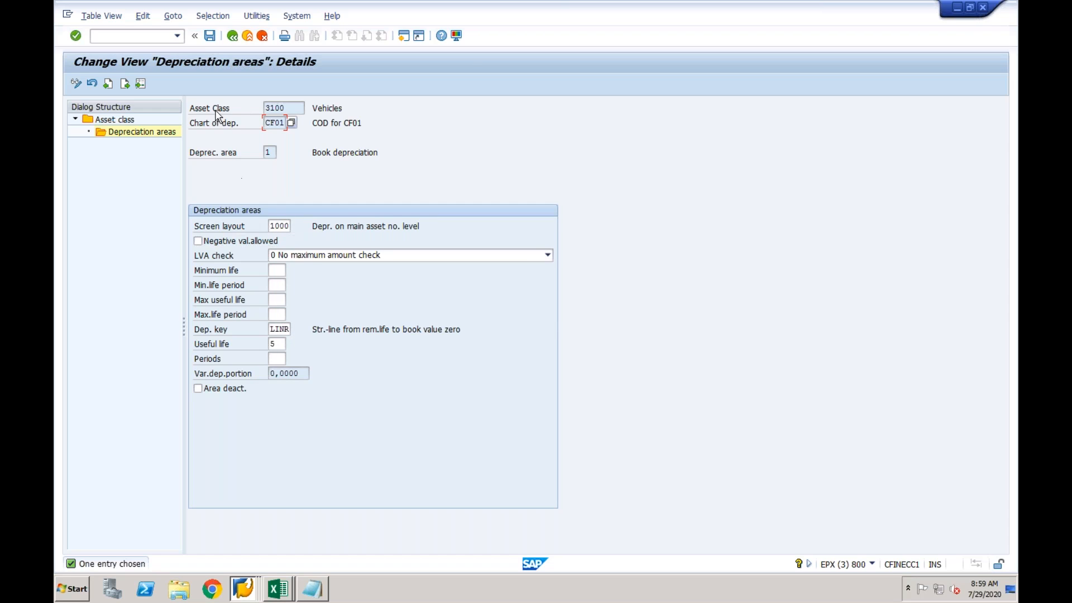
{"action": "left_click", "coordinate": [210, 37]}
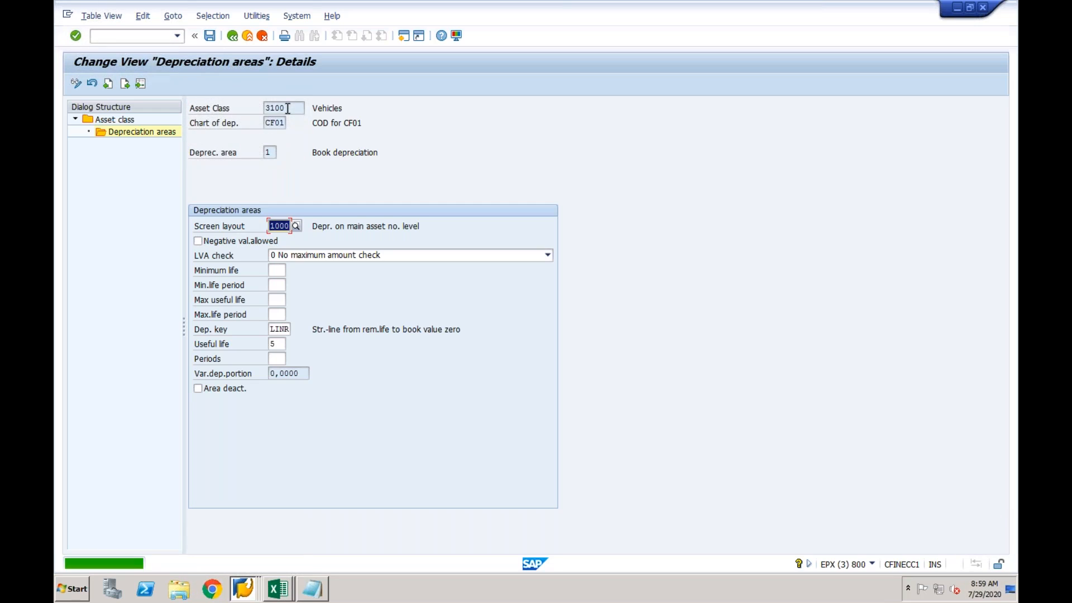
{"action": "left_click", "coordinate": [274, 124]}
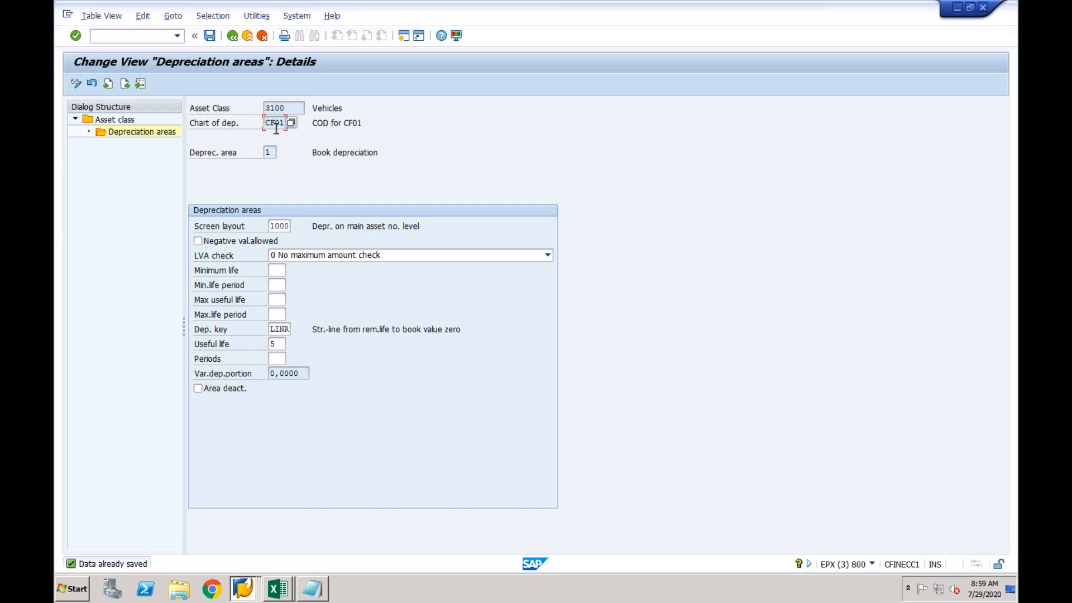
Step: Open asset number range maintenance and try to copy the number ranges from company code 0001 to CF01
{"action": "left_click", "coordinate": [156, 37]}
{"action": "key", "text": "Return"}
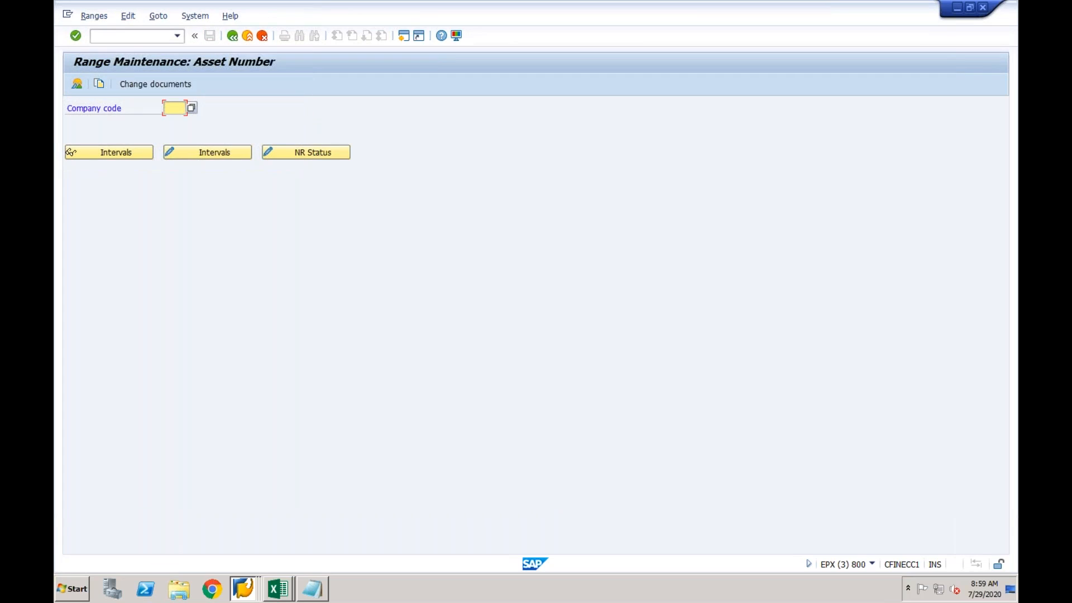
{"action": "left_click", "coordinate": [98, 83]}
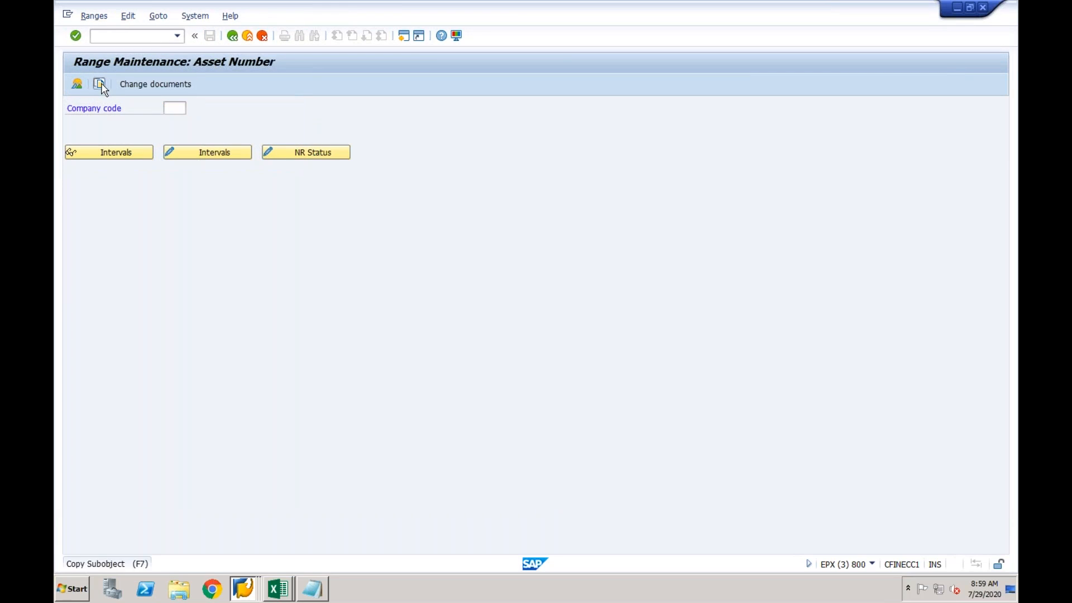
{"action": "type", "text": "0001"}
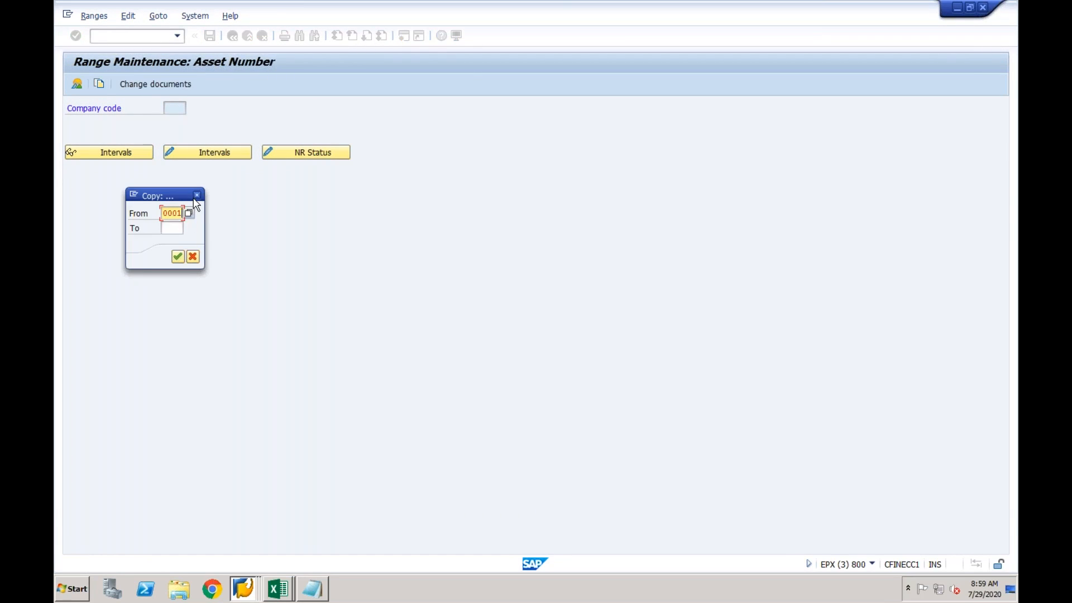
{"action": "key", "text": "Tab"}
{"action": "type", "text": "US01"}
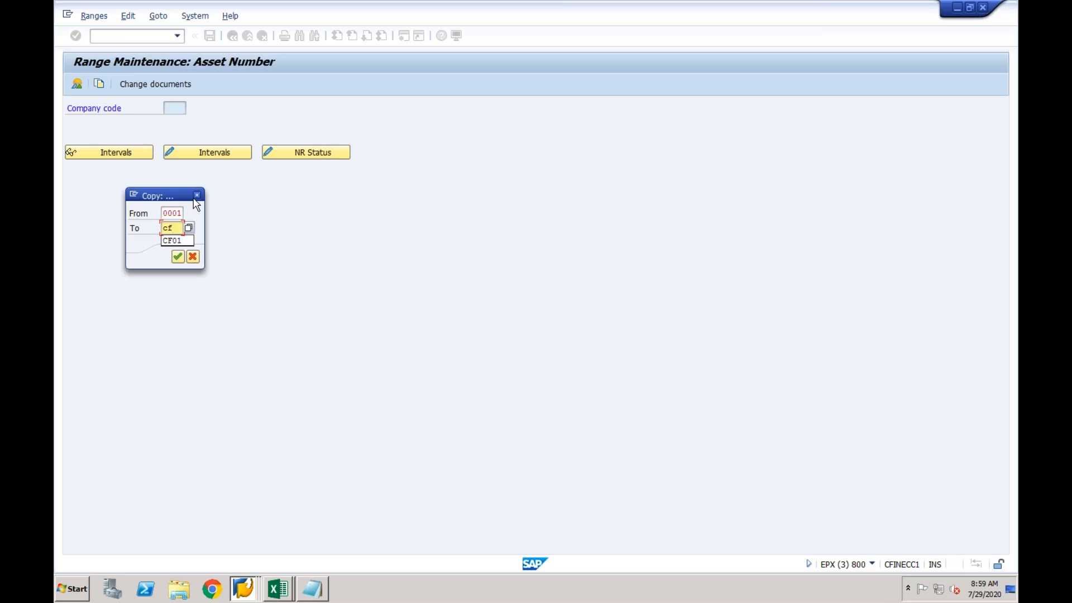
{"action": "key", "text": "Return"}
Step: Try 1IN as the source company code, and copy the asset number ranges from company code 0005 to CF01
{"action": "left_click", "coordinate": [430, 403]}
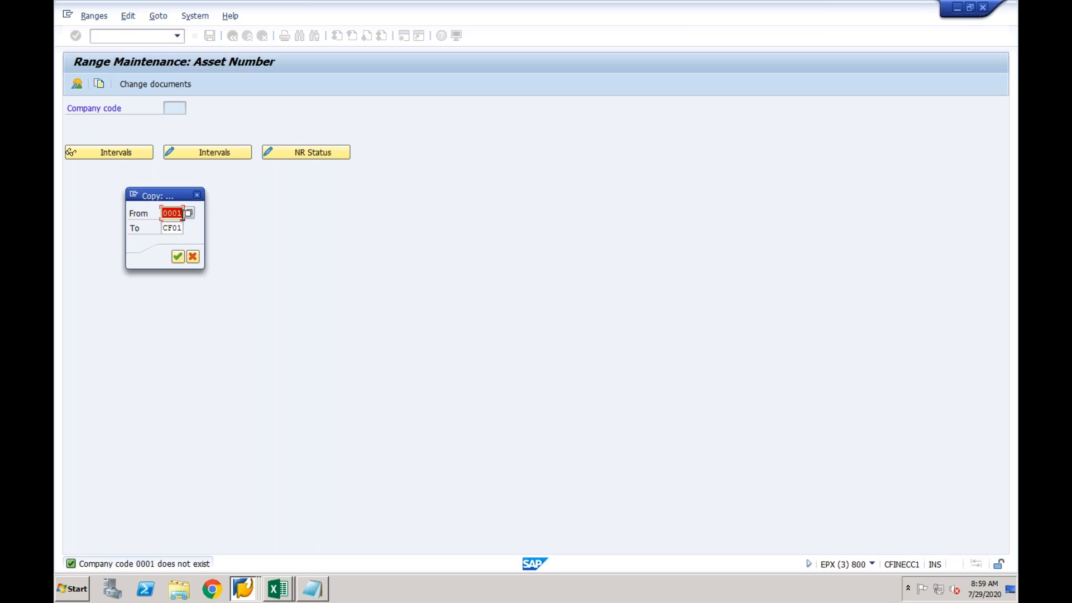
{"action": "type", "text": "1IN"}
{"action": "key", "text": "Return"}
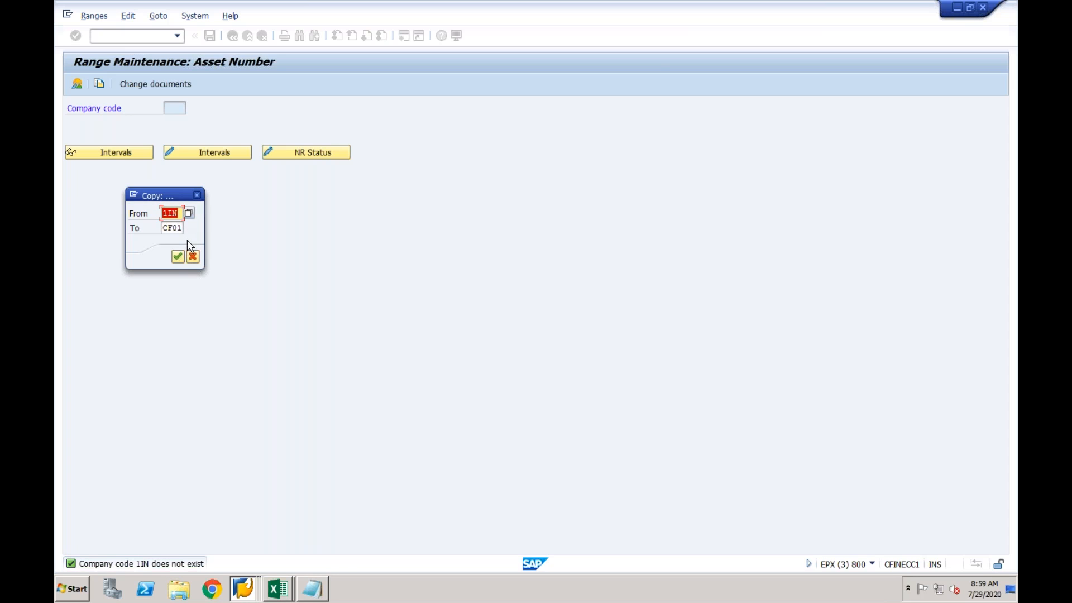
{"action": "left_click", "coordinate": [188, 215]}
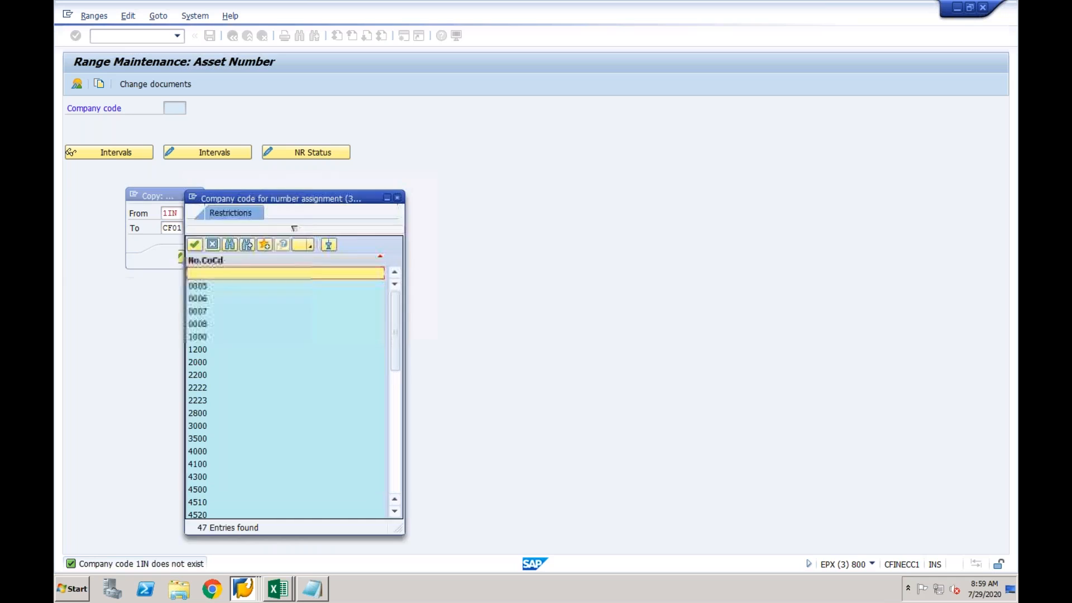
{"action": "double_click", "coordinate": [193, 283]}
{"action": "left_click", "coordinate": [178, 257]}
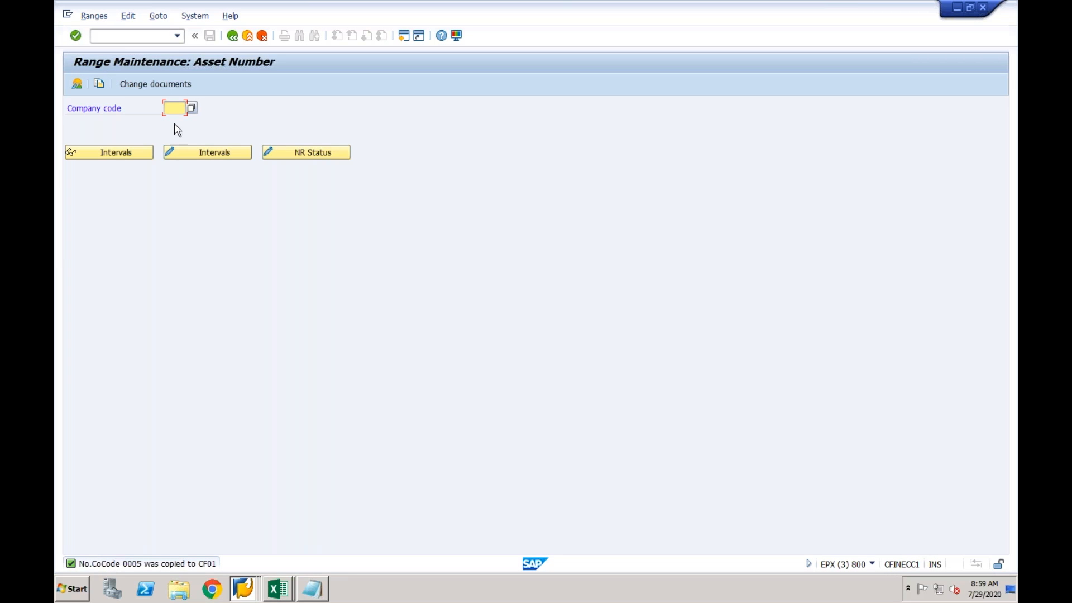
Step: Try to create an asset in class 3100 Vehicles for company code CF01
{"action": "left_click", "coordinate": [132, 35]}
{"action": "key", "text": "Return"}
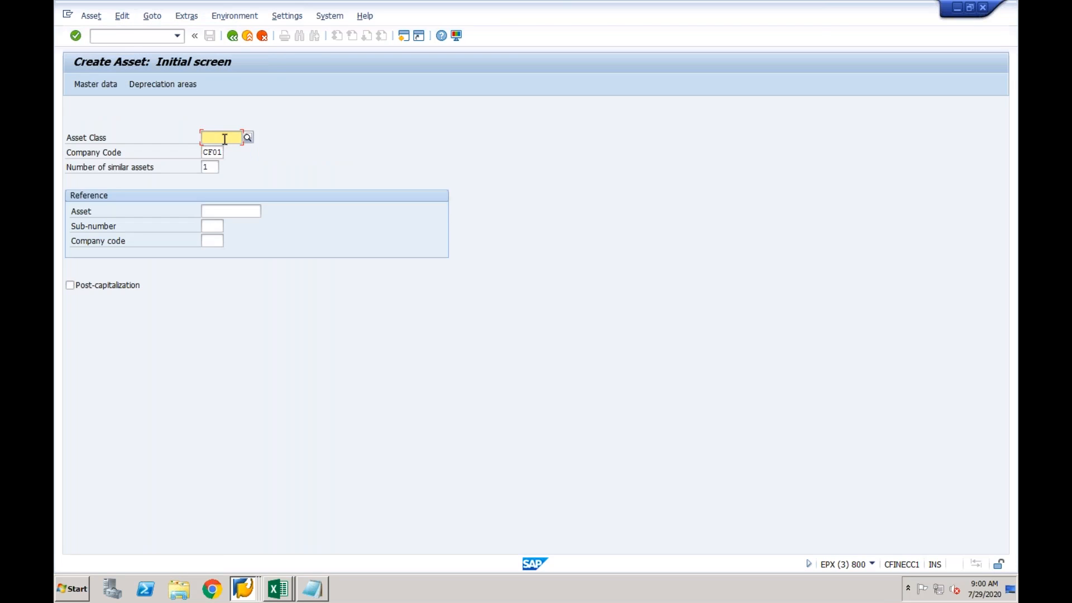
{"action": "type", "text": "3100"}
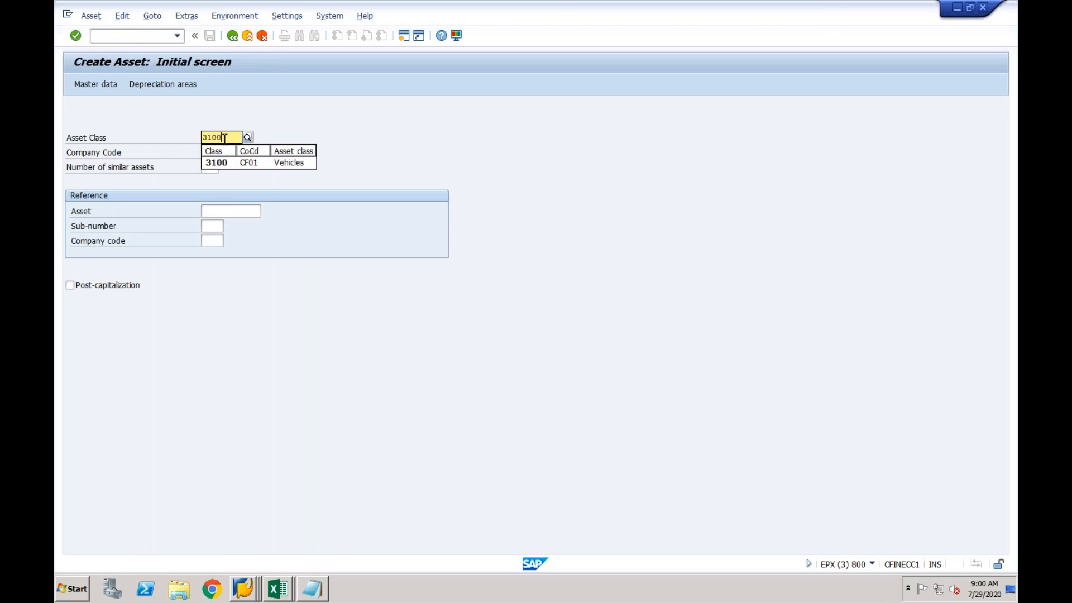
{"action": "key", "text": "Return"}
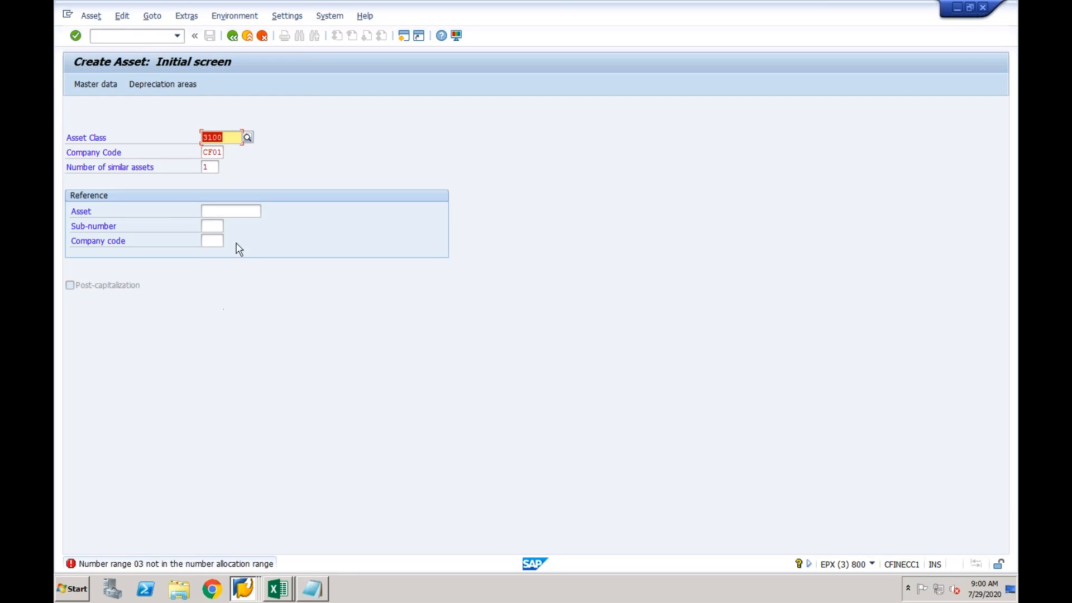
Step: Return to asset number range maintenance and open the number range intervals of company code CF01 for editing
{"action": "left_click", "coordinate": [140, 41]}
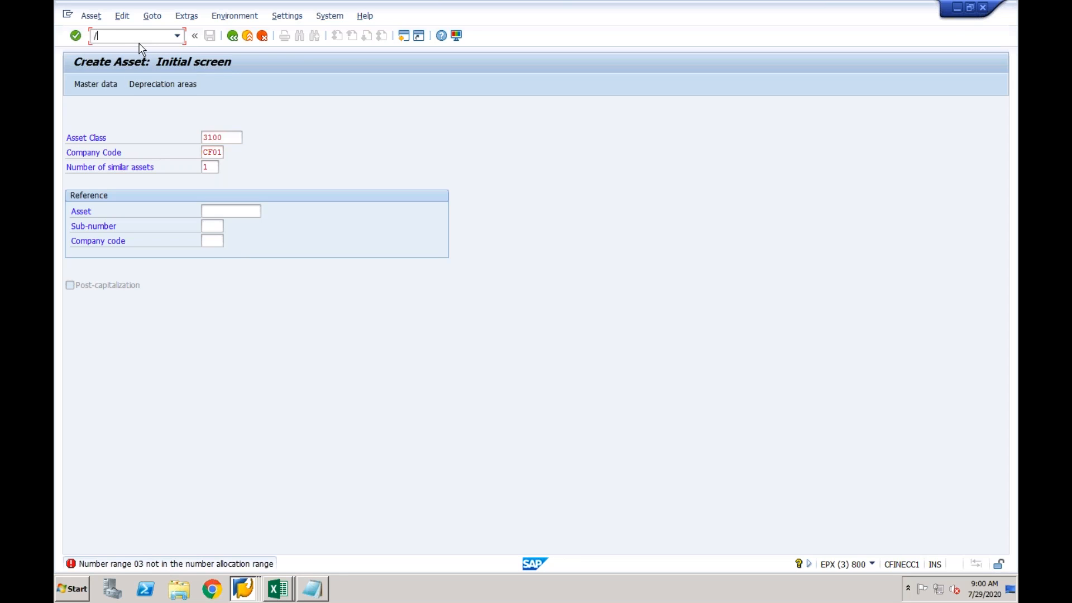
{"action": "key", "text": "Return"}
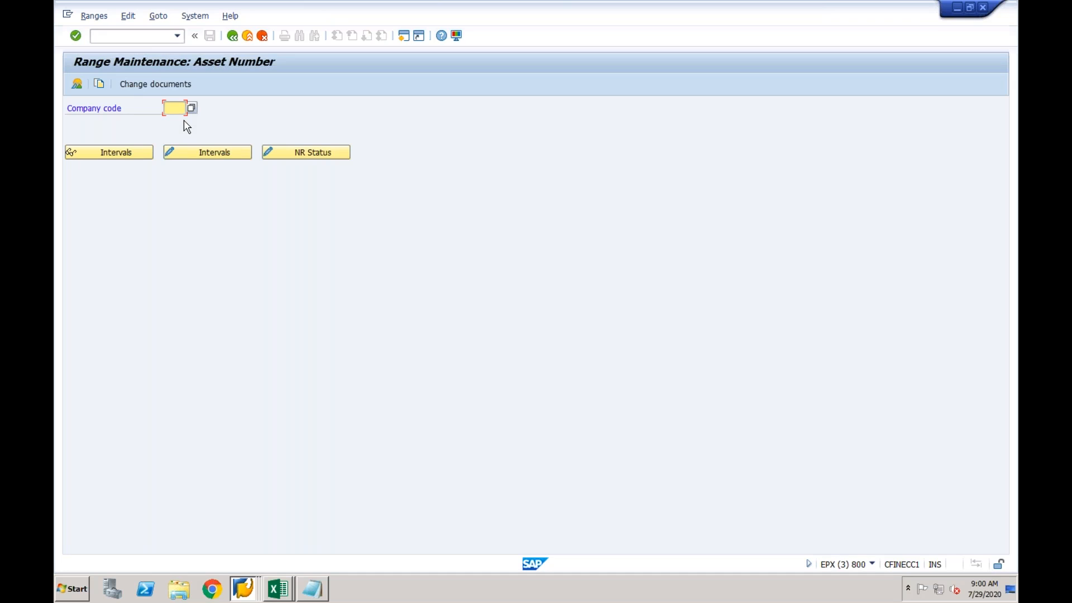
{"action": "type", "text": "cf0"}
{"action": "left_click", "coordinate": [185, 121]}
{"action": "left_click", "coordinate": [199, 152]}
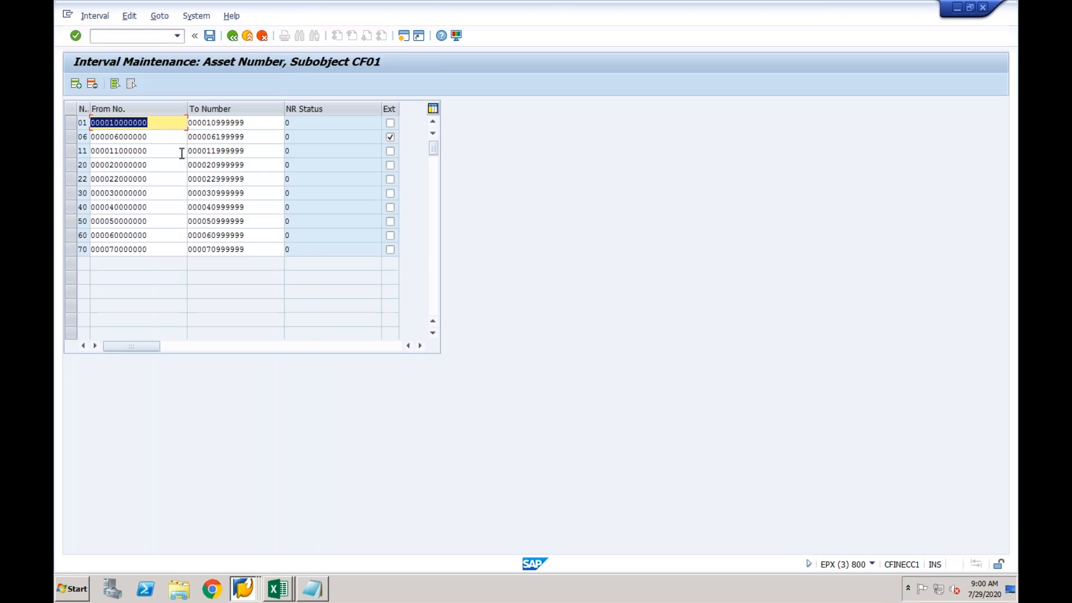
Step: Add number range interval 03 from 1 to 100 for company code CF01 and save it
{"action": "left_click", "coordinate": [76, 83]}
{"action": "type", "text": "03"}
{"action": "key", "text": "Tab"}
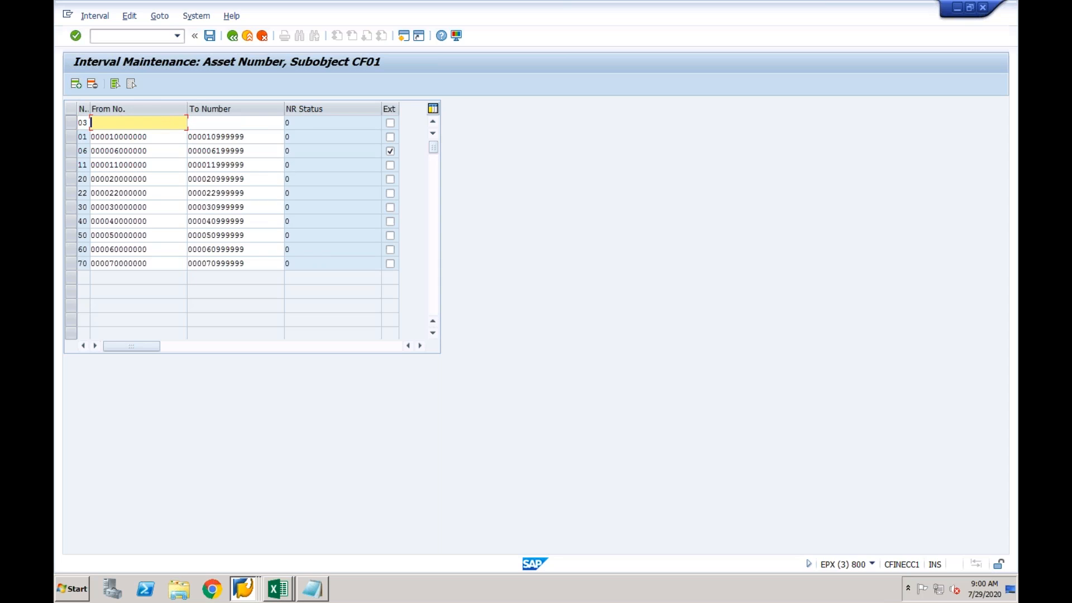
{"action": "key", "text": "Tab"}
{"action": "type", "text": "100"}
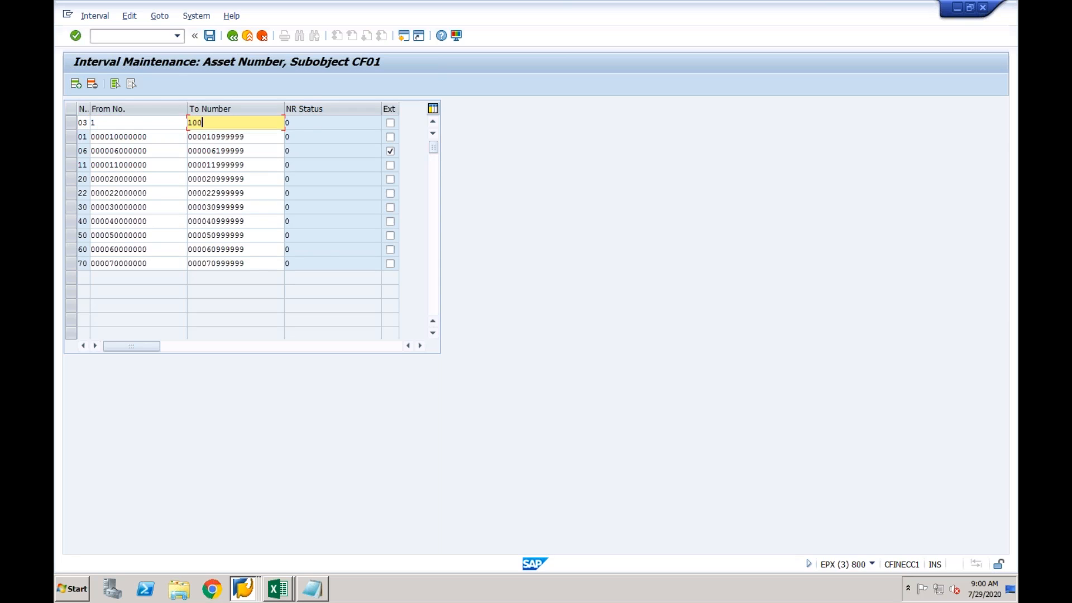
{"action": "key", "text": "Return"}
{"action": "left_click", "coordinate": [209, 38]}
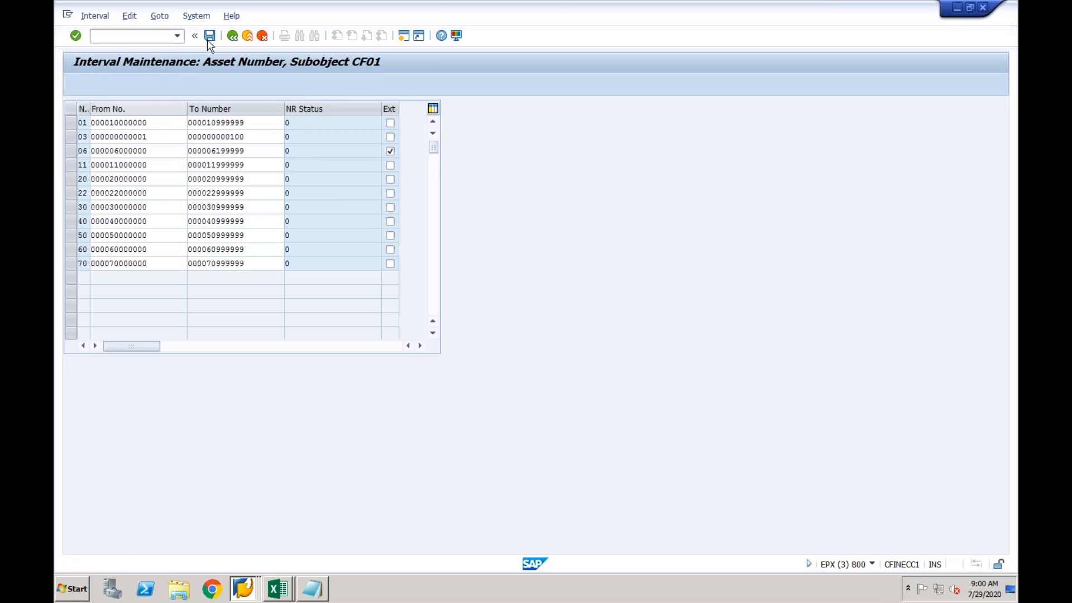
{"action": "left_click", "coordinate": [428, 404]}
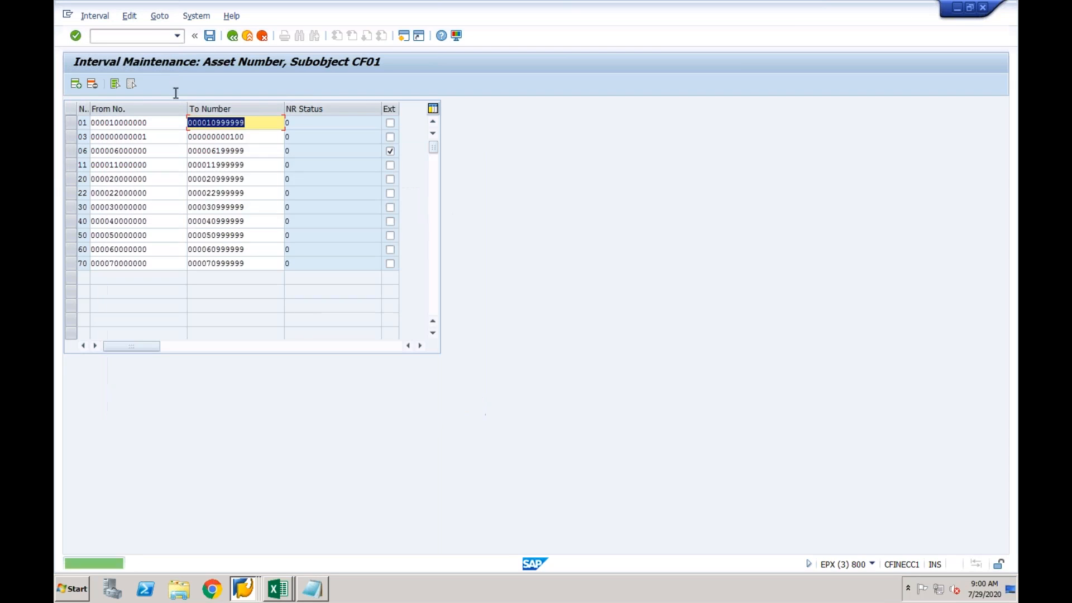
Step: Start a new asset in class 3100 for company code CF01 with the description "Test Asset for CF01"
{"action": "left_click", "coordinate": [150, 38]}
{"action": "type", "text": "/nas01"}
{"action": "key", "text": "Return"}
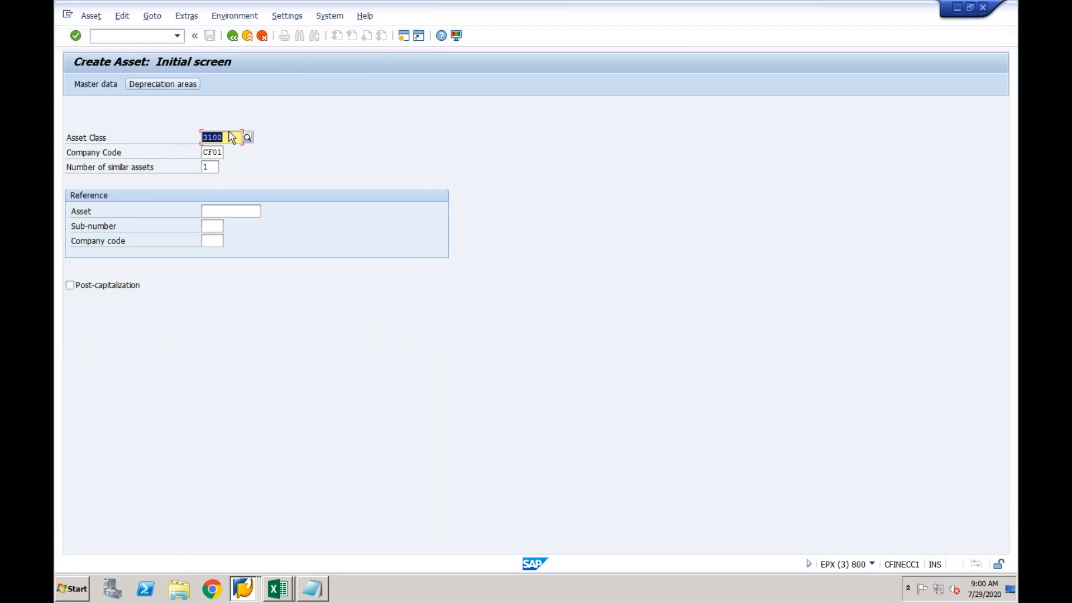
{"action": "key", "text": "Return"}
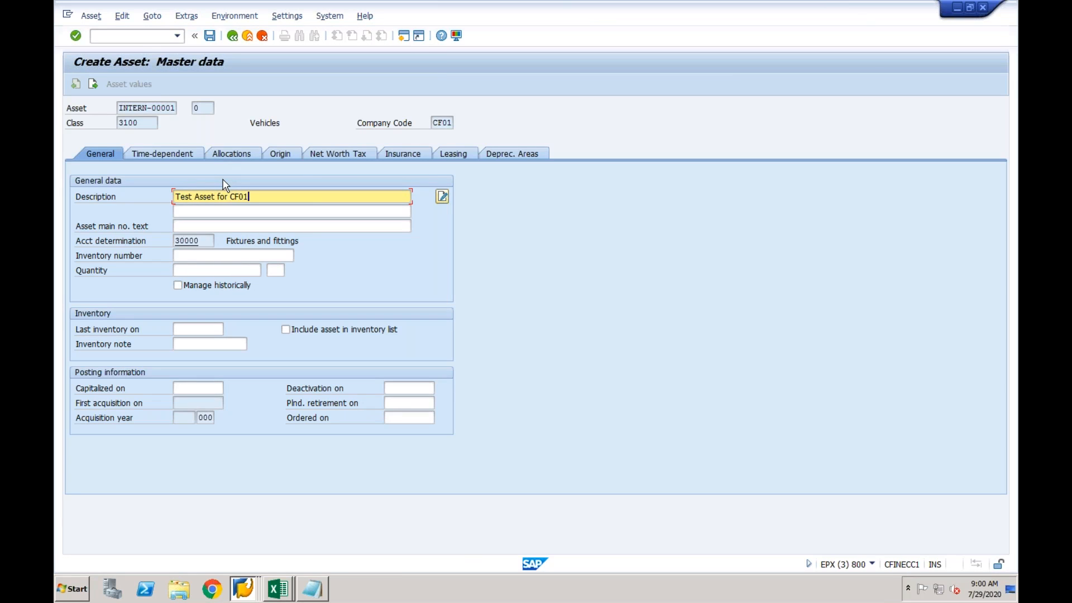
{"action": "type", "text": "Test Asset for CF01"}
Step: Assign cost center CF01-1 to the asset, check its depreciation area settings and save the asset
{"action": "left_click", "coordinate": [184, 155]}
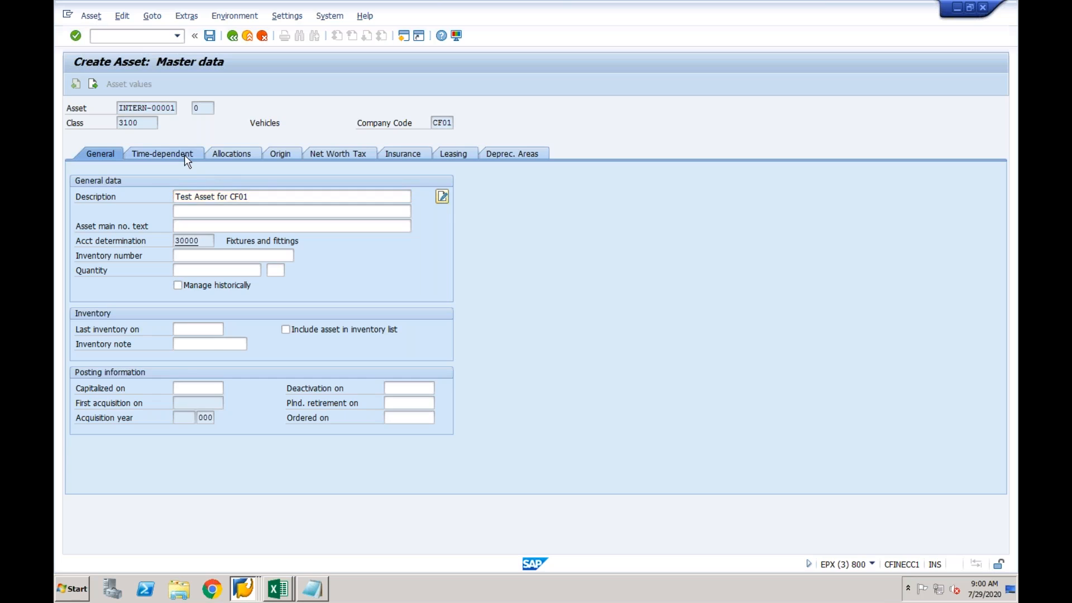
{"action": "left_click", "coordinate": [197, 212]}
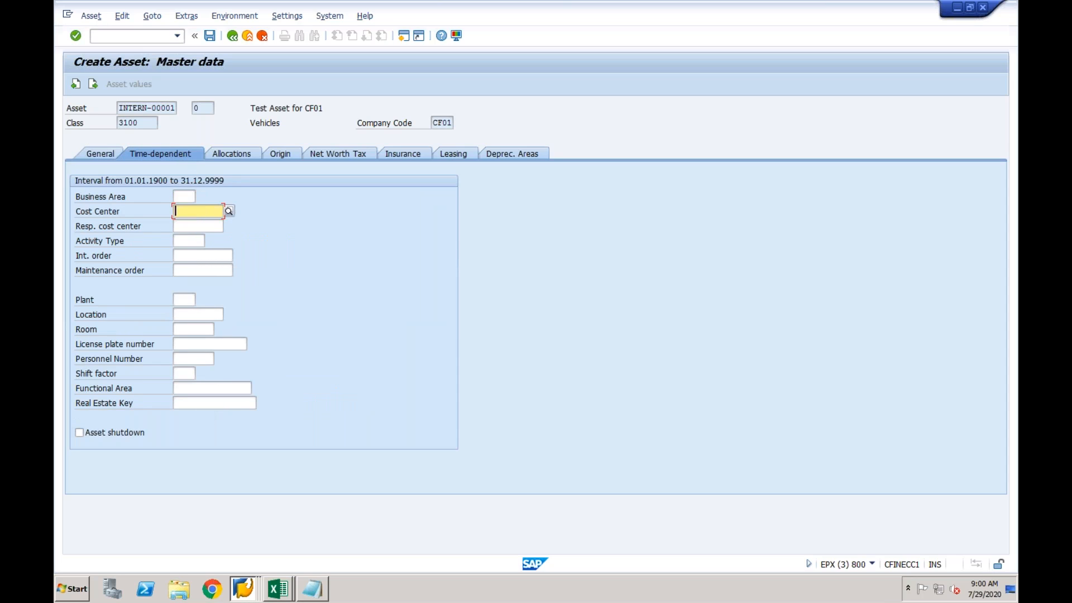
{"action": "type", "text": "cf01-"}
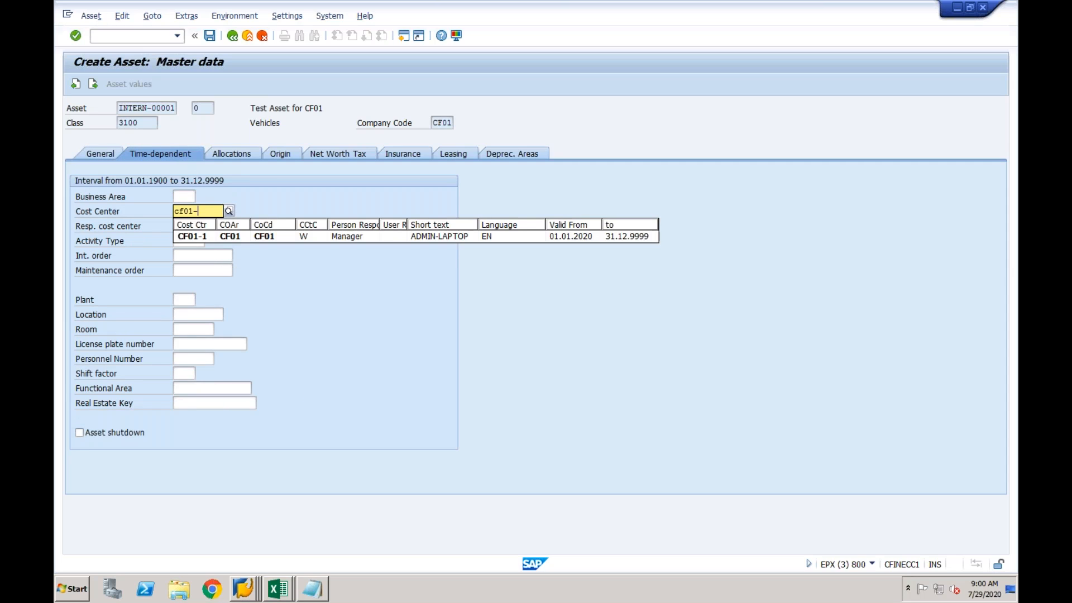
{"action": "left_click", "coordinate": [207, 237]}
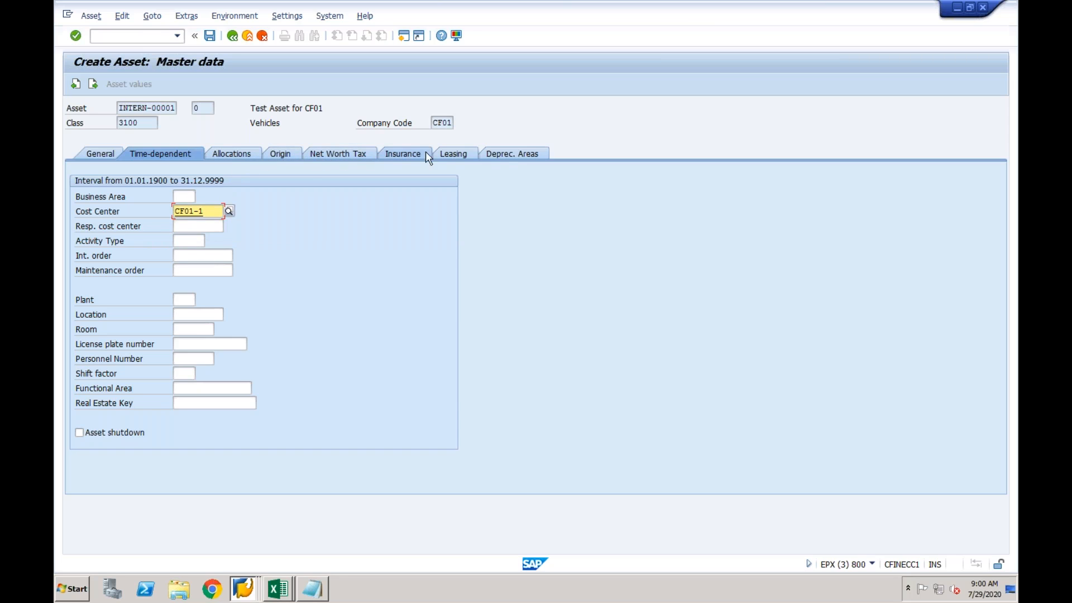
{"action": "left_click", "coordinate": [503, 154]}
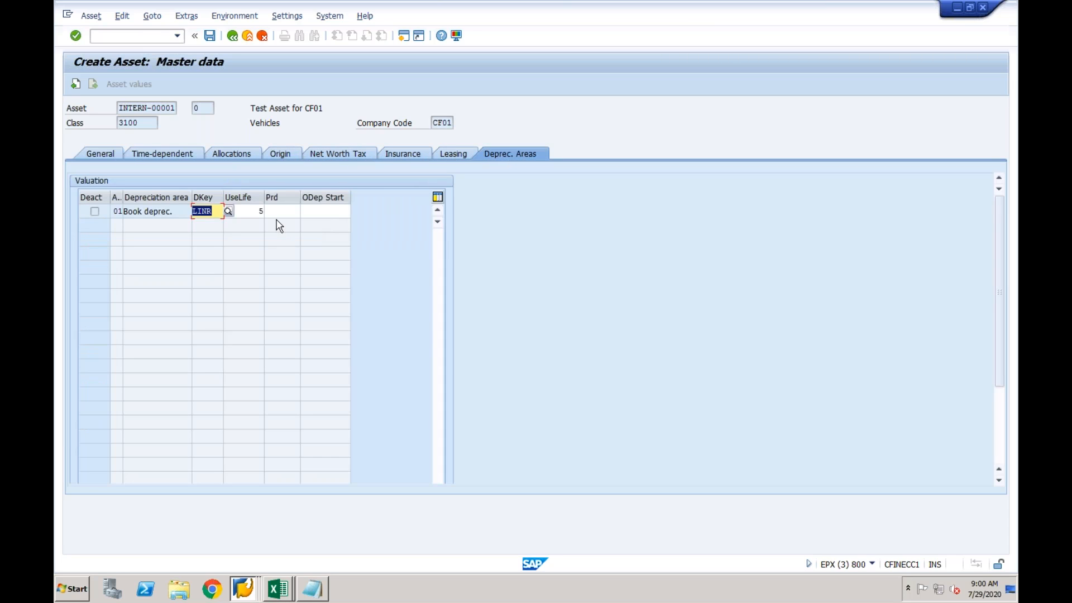
{"action": "left_click", "coordinate": [258, 211]}
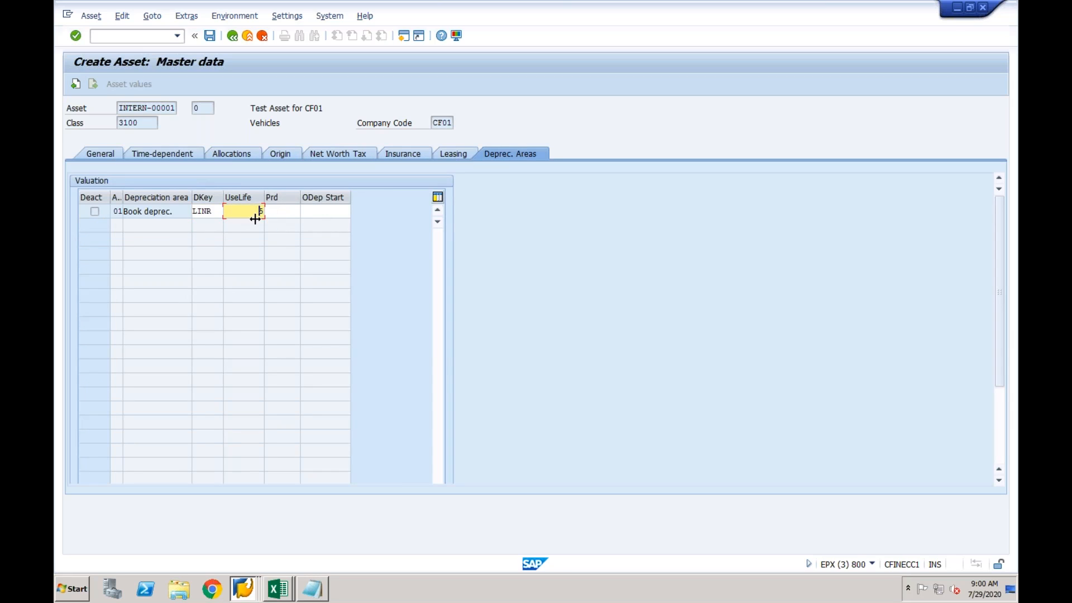
{"action": "left_click", "coordinate": [209, 37]}
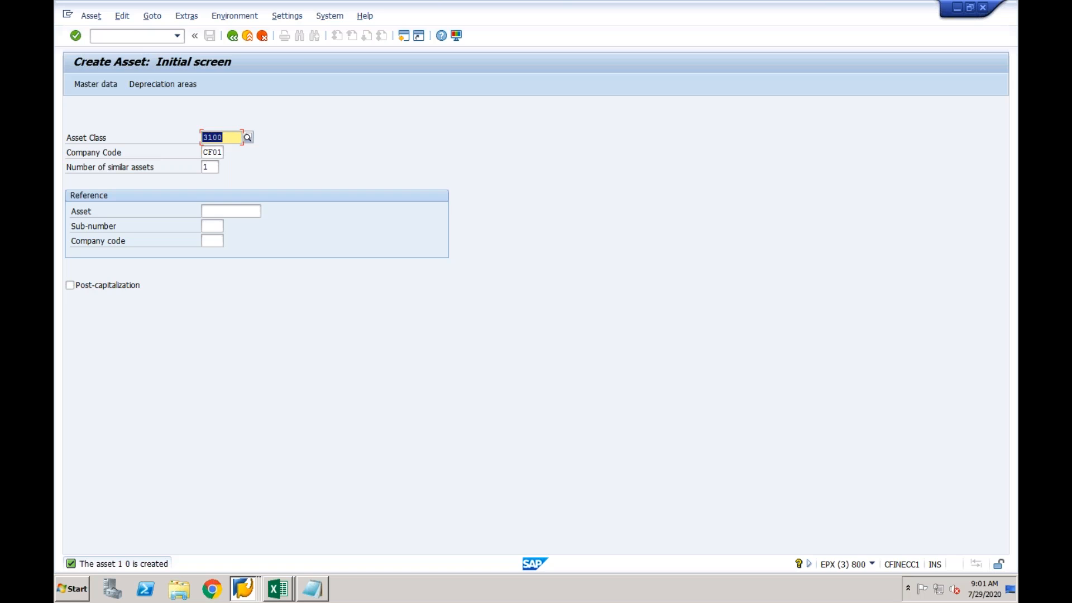
Step: Open the asset acquisition from purchase with vendor posting and set the document date to 29.07.2020
{"action": "left_click", "coordinate": [133, 36]}
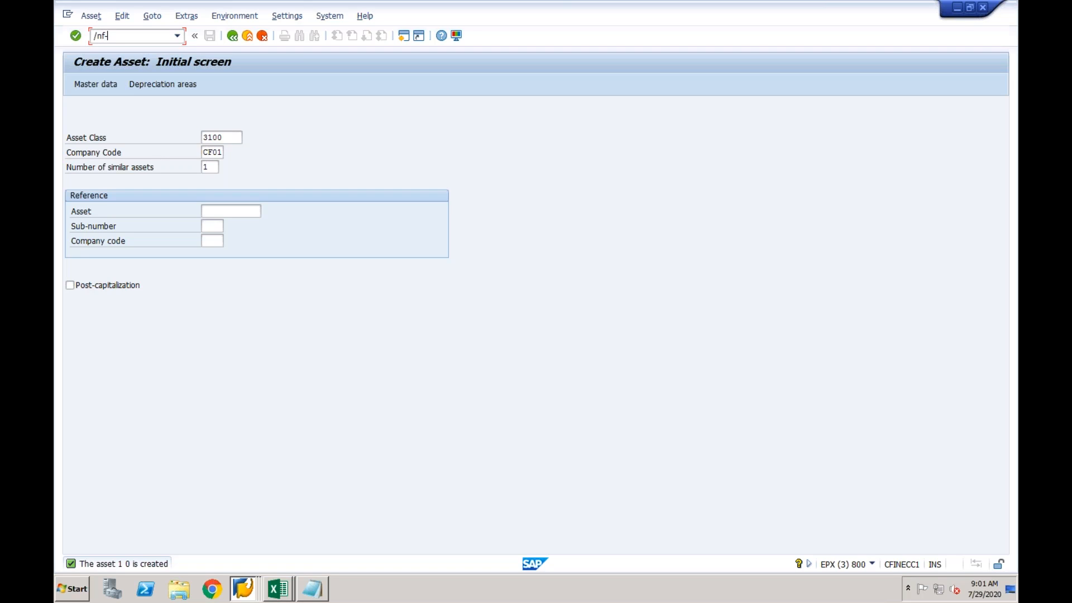
{"action": "key", "text": "Return"}
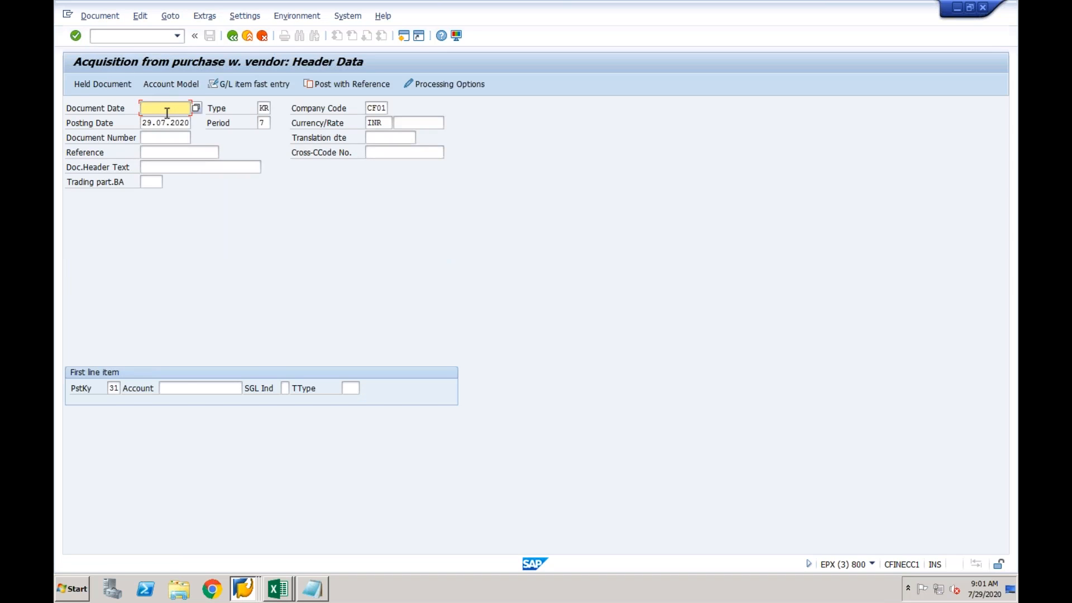
{"action": "type", "text": "29072020"}
Step: Switch to the central G/L account maintenance session and start creating G/L account 2003 in company code CF01
{"action": "right_click", "coordinate": [247, 591]}
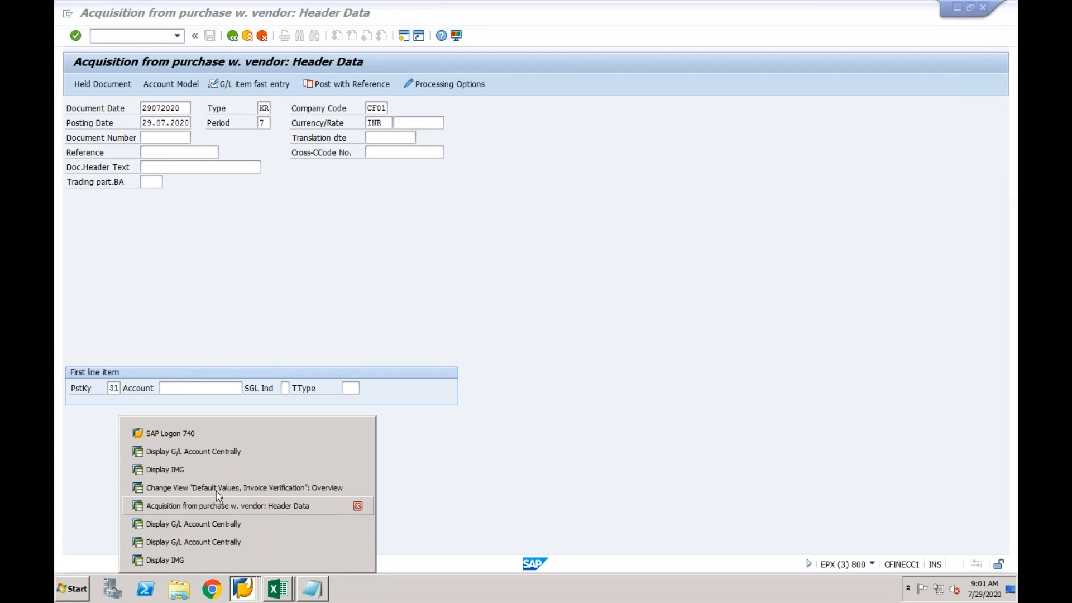
{"action": "left_click", "coordinate": [215, 526]}
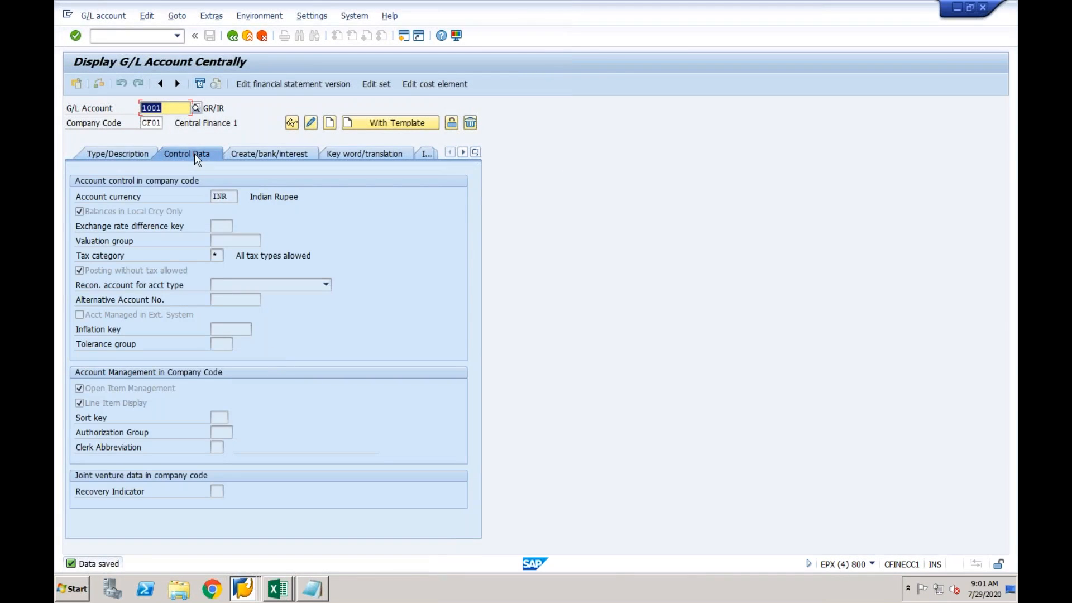
{"action": "left_click_drag", "start_coordinate": [171, 107], "coordinate": [139, 107]}
{"action": "type", "text": "20"}
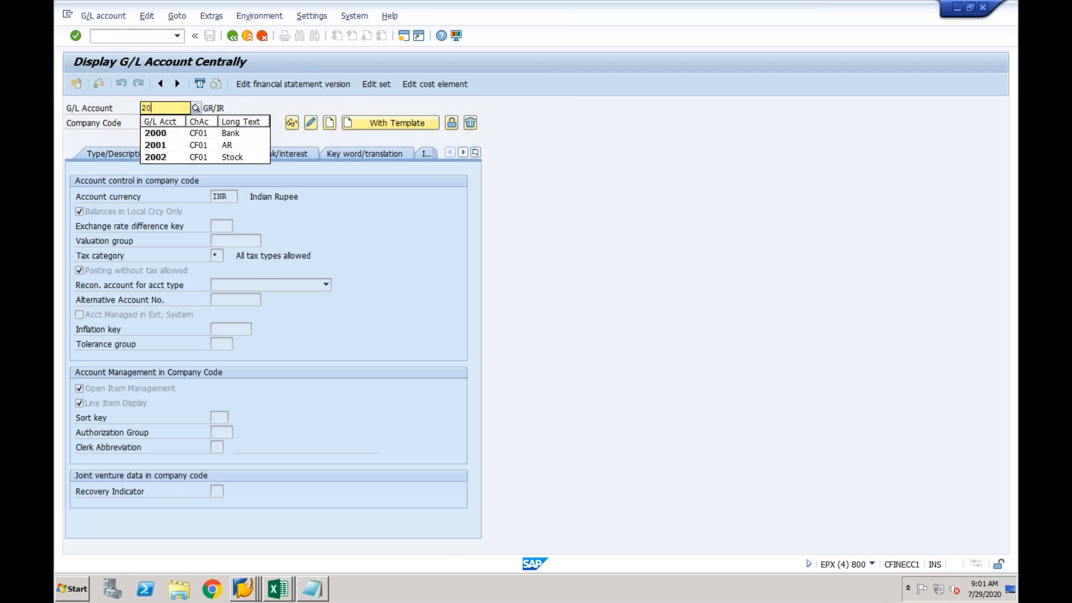
{"action": "type", "text": "03"}
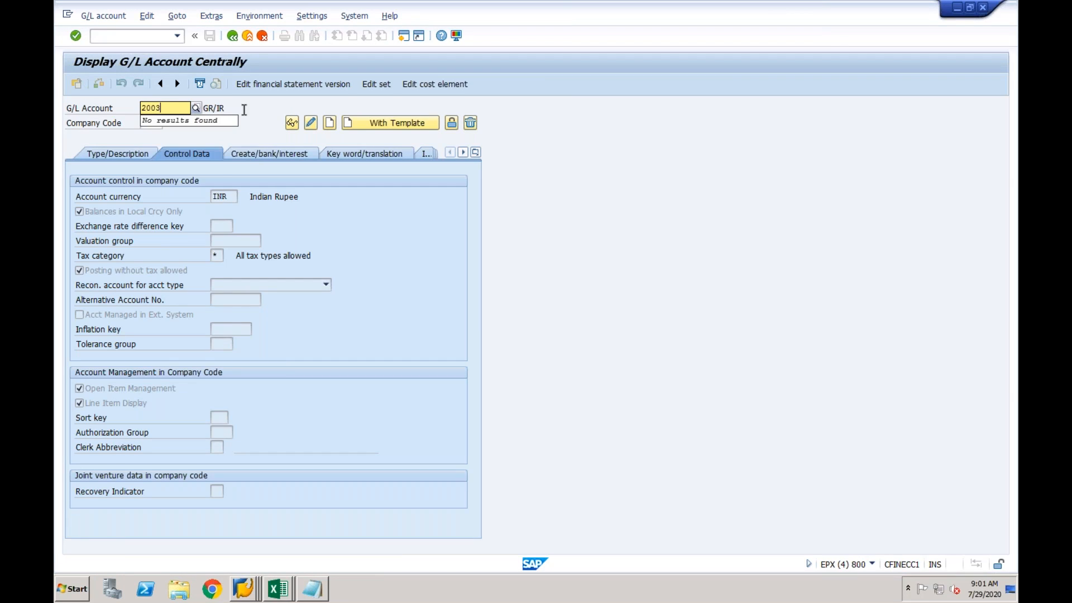
{"action": "left_click", "coordinate": [330, 123]}
Step: Define account 2003 as a balance sheet account in group BS Balance Sheet with short text FA-Vehicles
{"action": "left_click", "coordinate": [132, 153]}
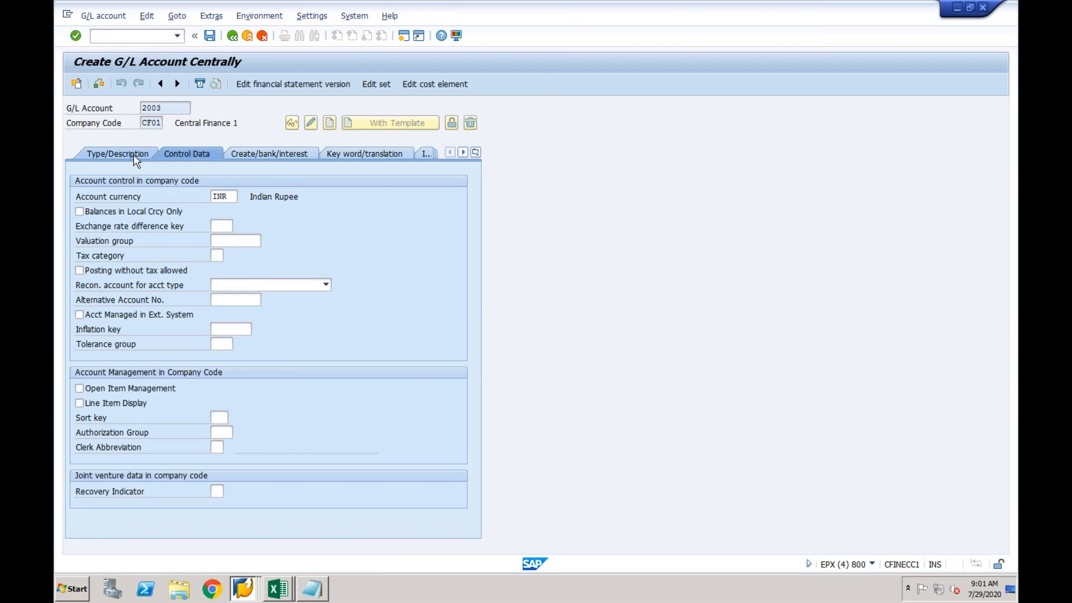
{"action": "left_click", "coordinate": [262, 197]}
{"action": "left_click", "coordinate": [251, 210]}
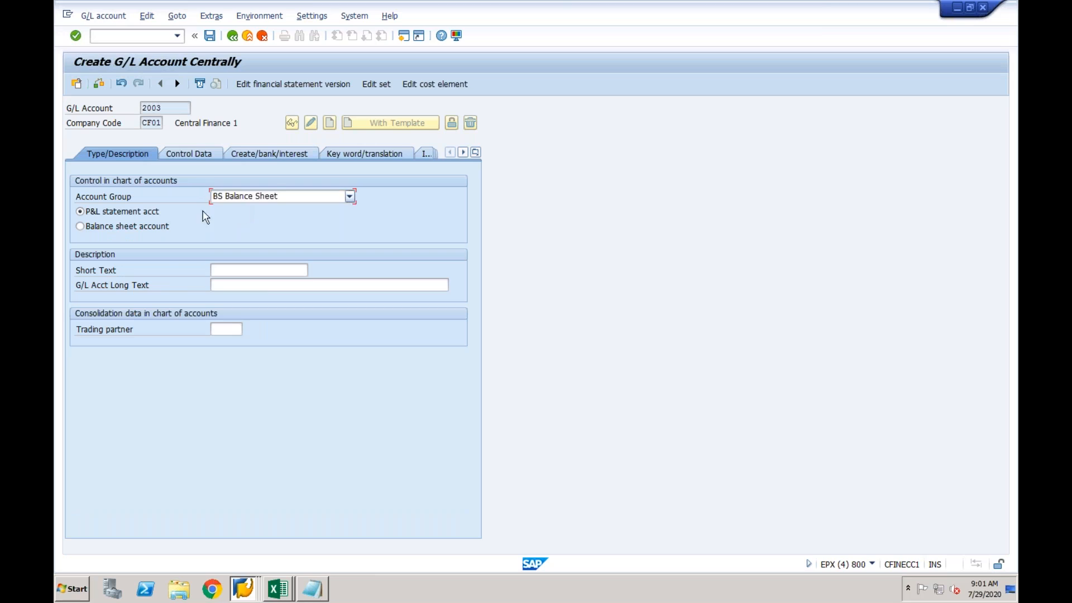
{"action": "left_click", "coordinate": [119, 226]}
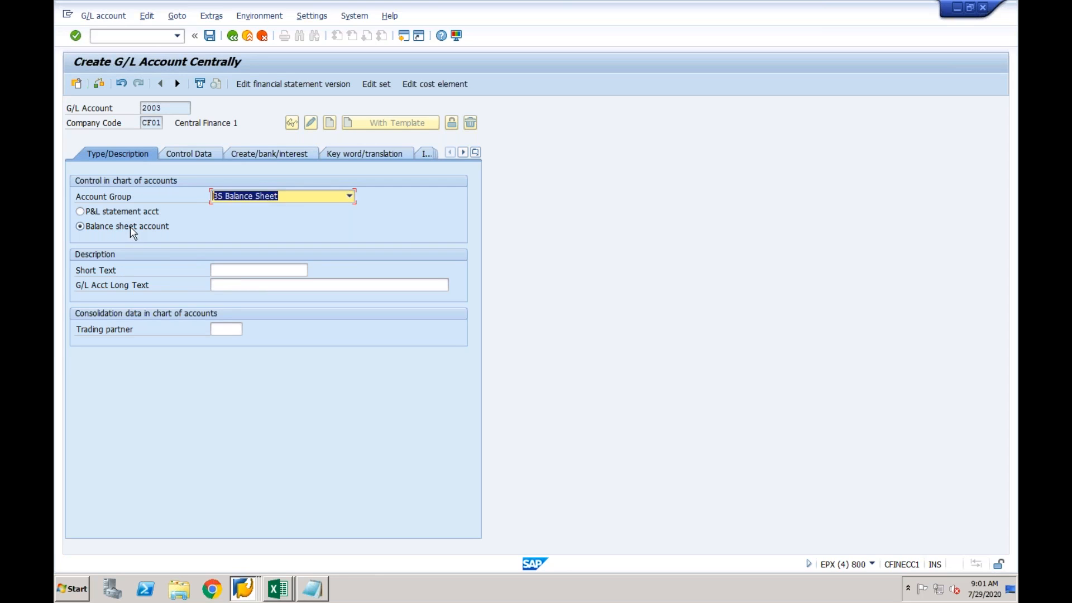
{"action": "left_click", "coordinate": [237, 270]}
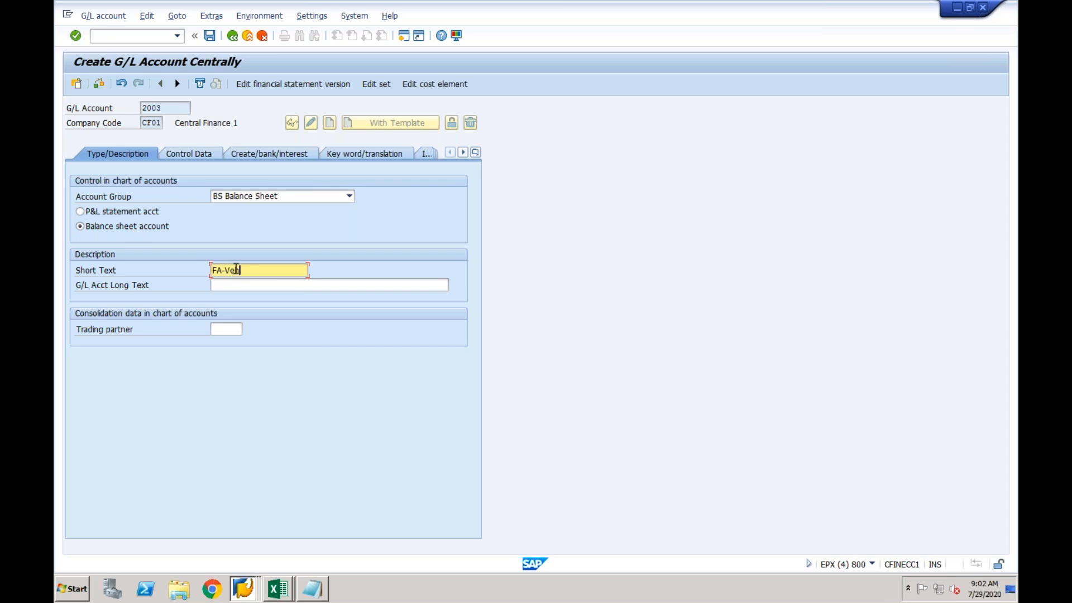
Step: Make account 2003 a reconciliation account for Assets and assign field status group G007
{"action": "left_click", "coordinate": [204, 156]}
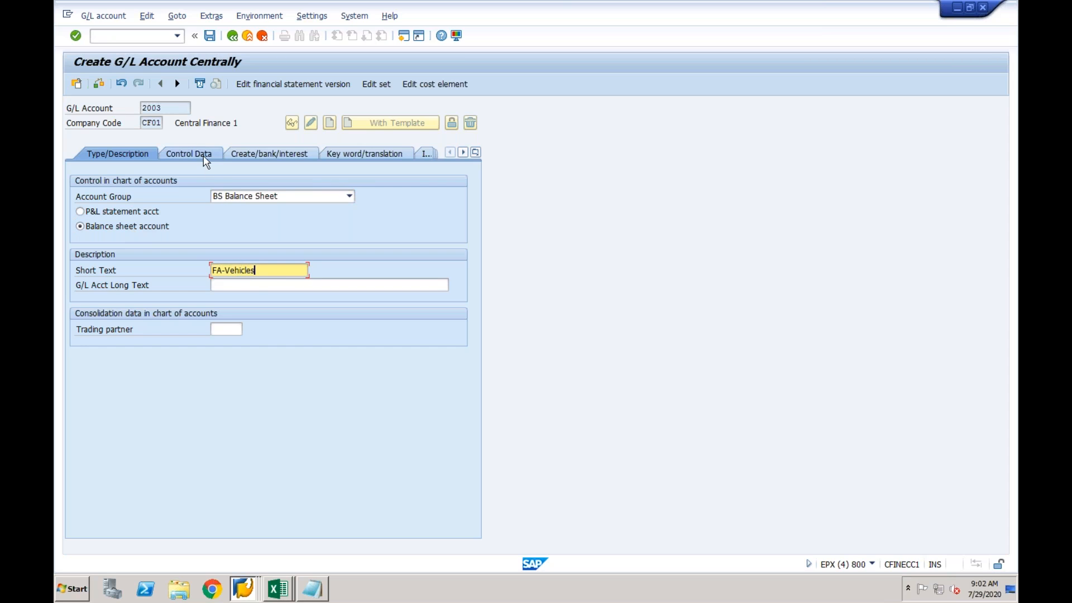
{"action": "left_click", "coordinate": [250, 288]}
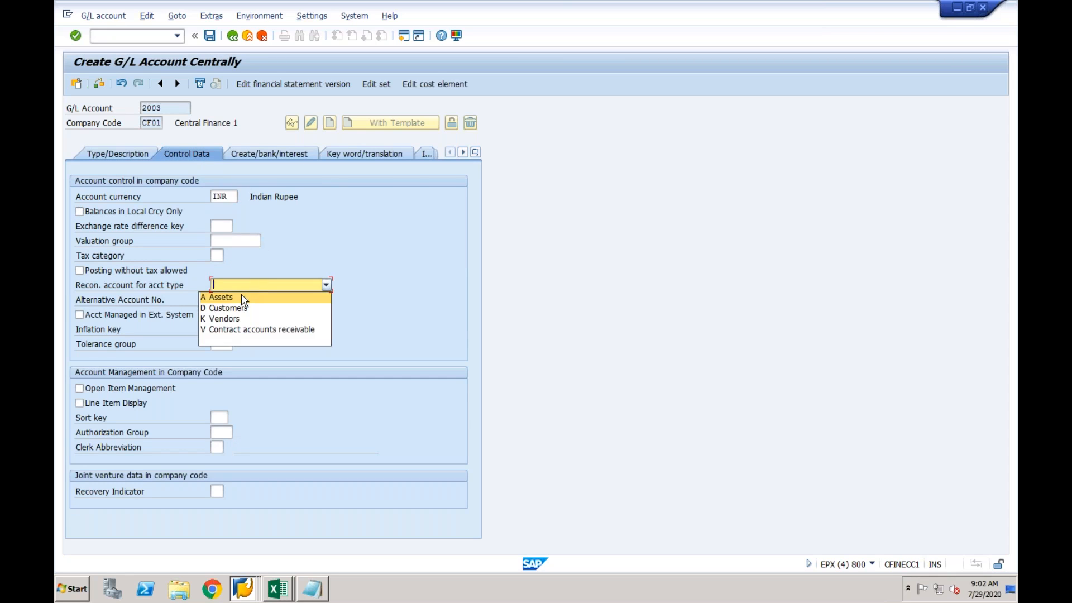
{"action": "left_click", "coordinate": [248, 297]}
{"action": "left_click", "coordinate": [276, 156]}
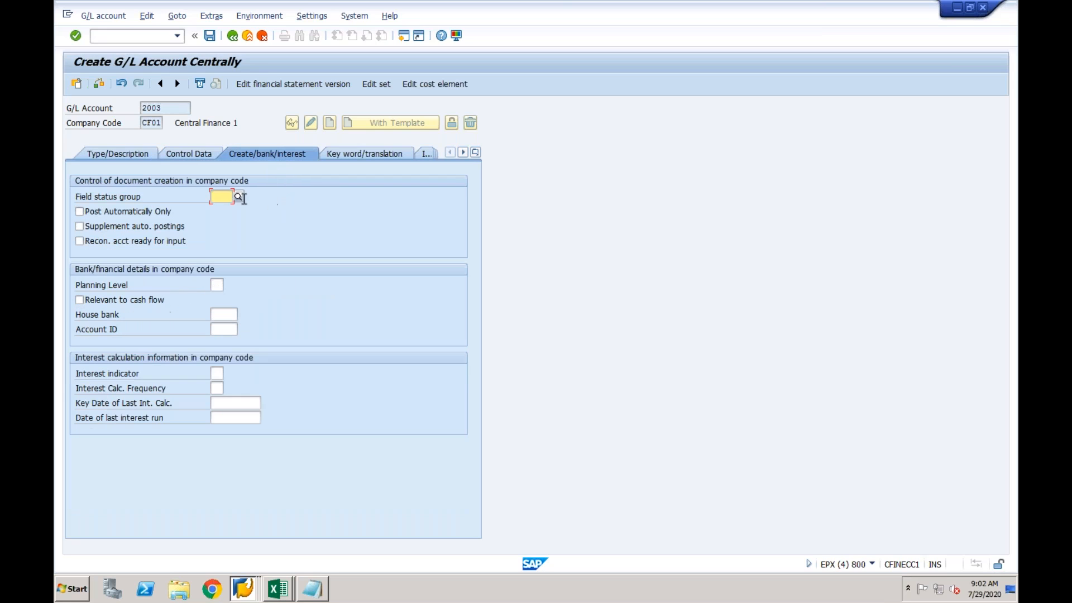
{"action": "key", "text": "F4"}
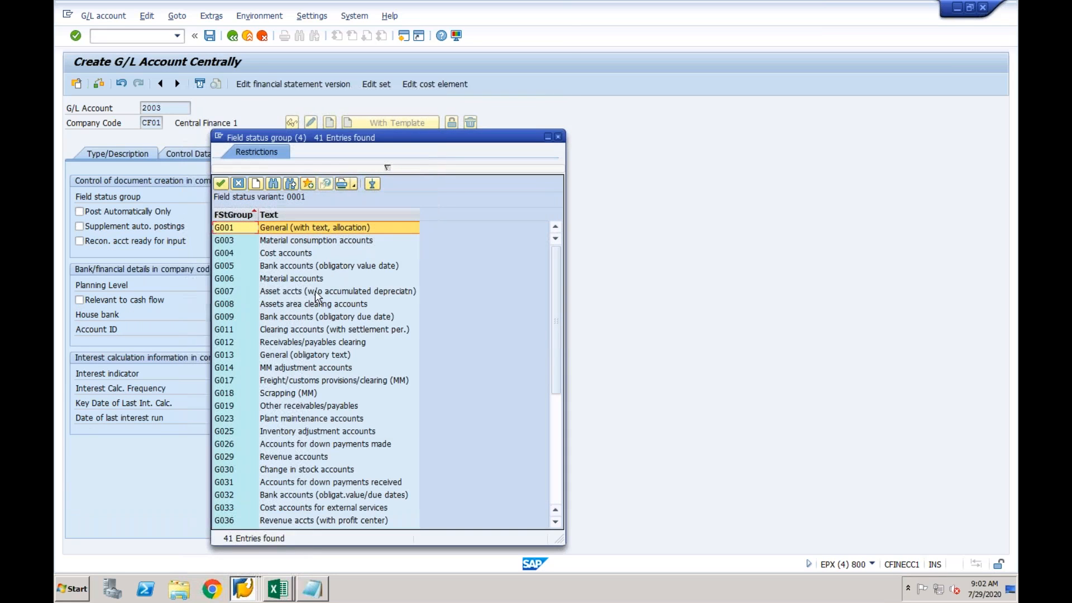
{"action": "left_click", "coordinate": [282, 291]}
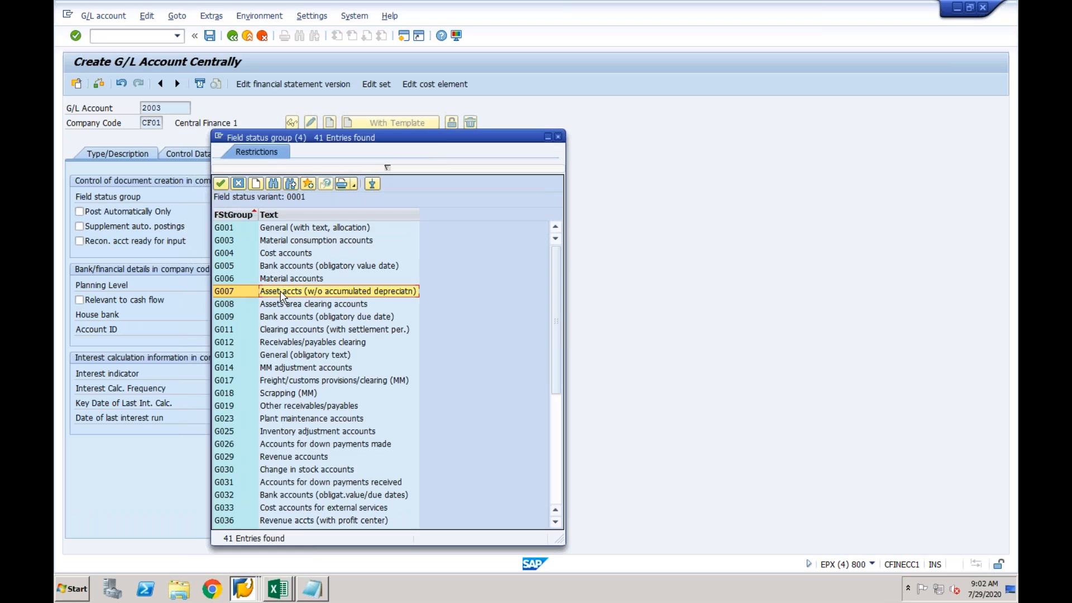
{"action": "double_click", "coordinate": [282, 296]}
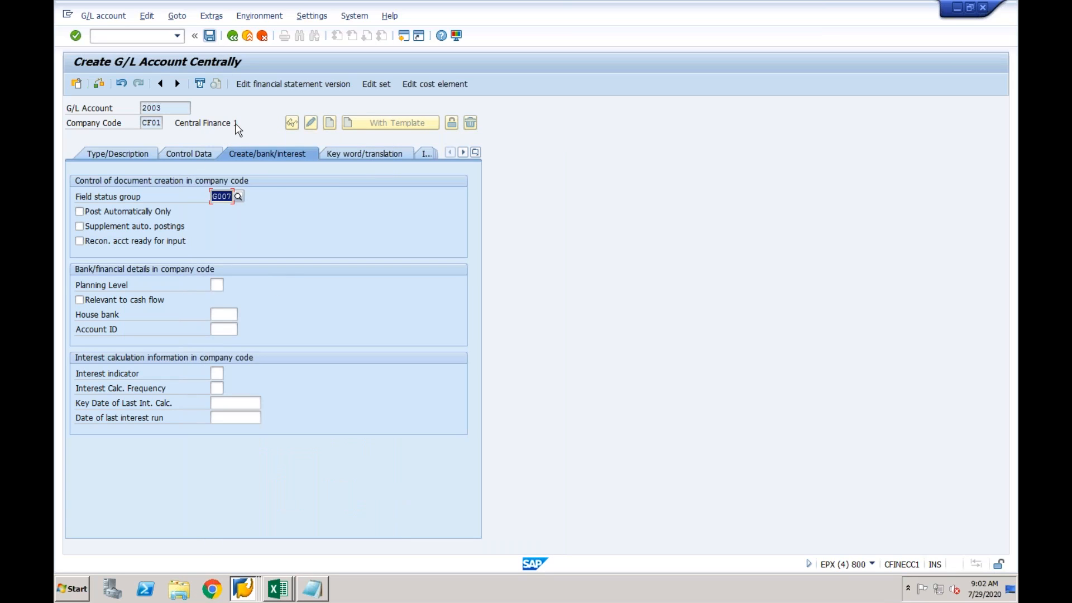
Step: Save G/L account 2003 and reopen central G/L account maintenance with transaction FS00
{"action": "key", "text": "ctrl+s"}
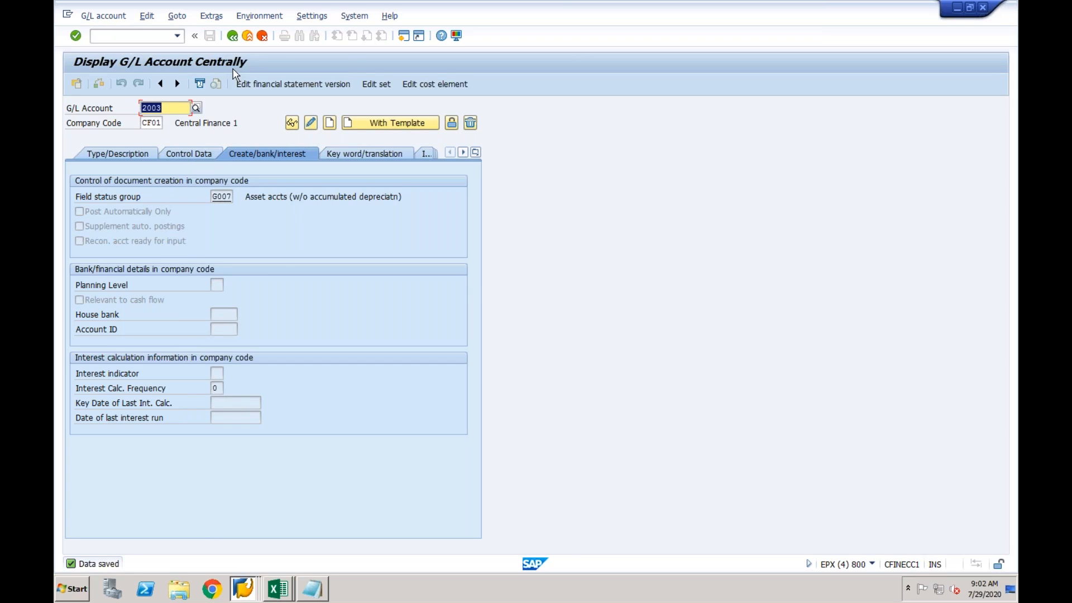
{"action": "left_click", "coordinate": [232, 36]}
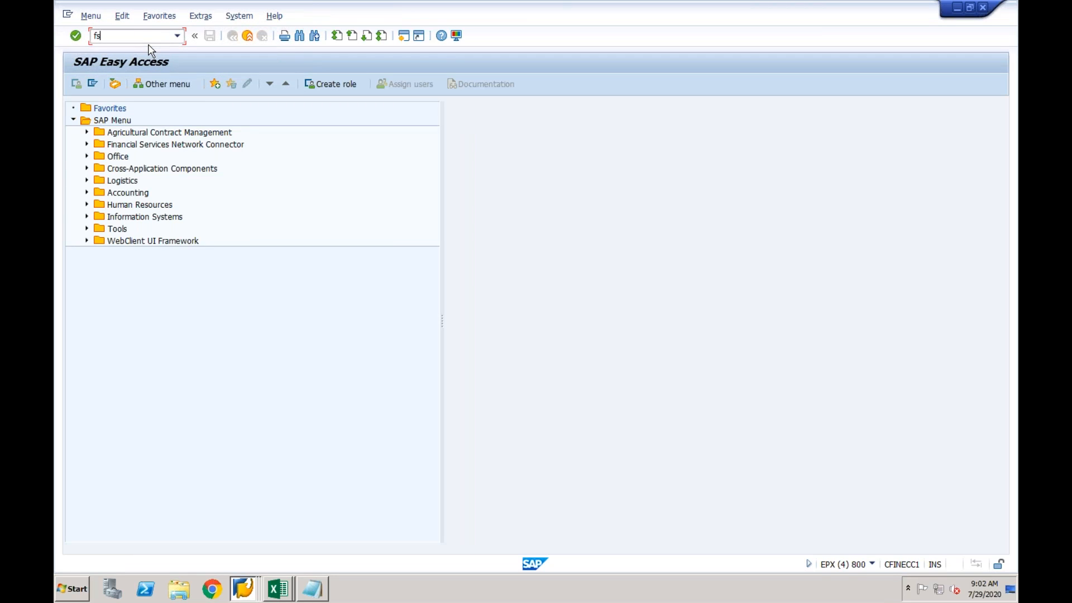
{"action": "key", "text": "Return"}
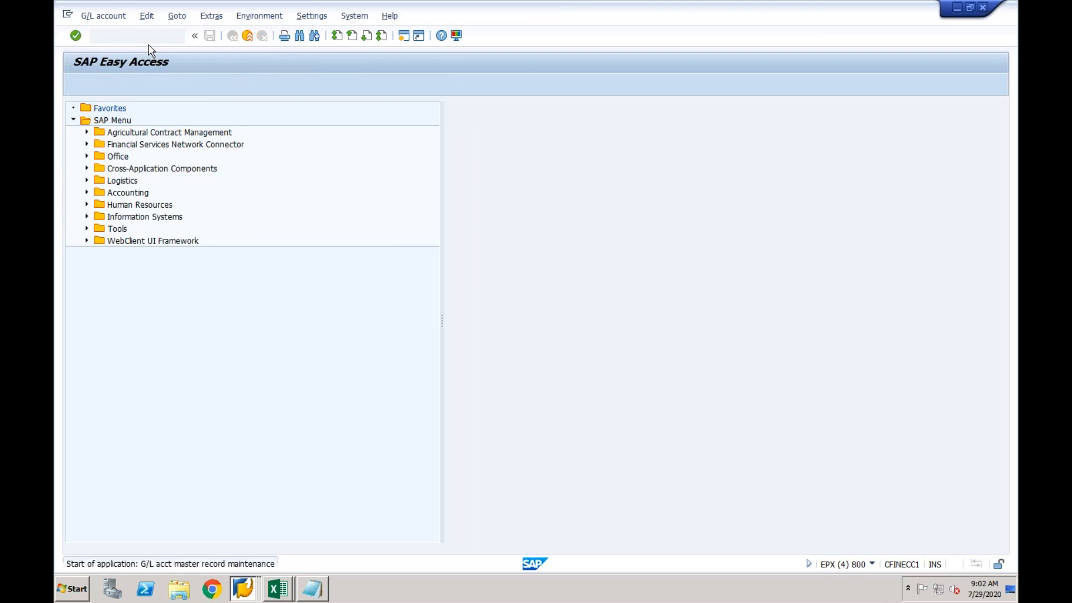
Step: Turn on the display of accounts in a navigation tree and restart transaction FS00
{"action": "left_click", "coordinate": [344, 21]}
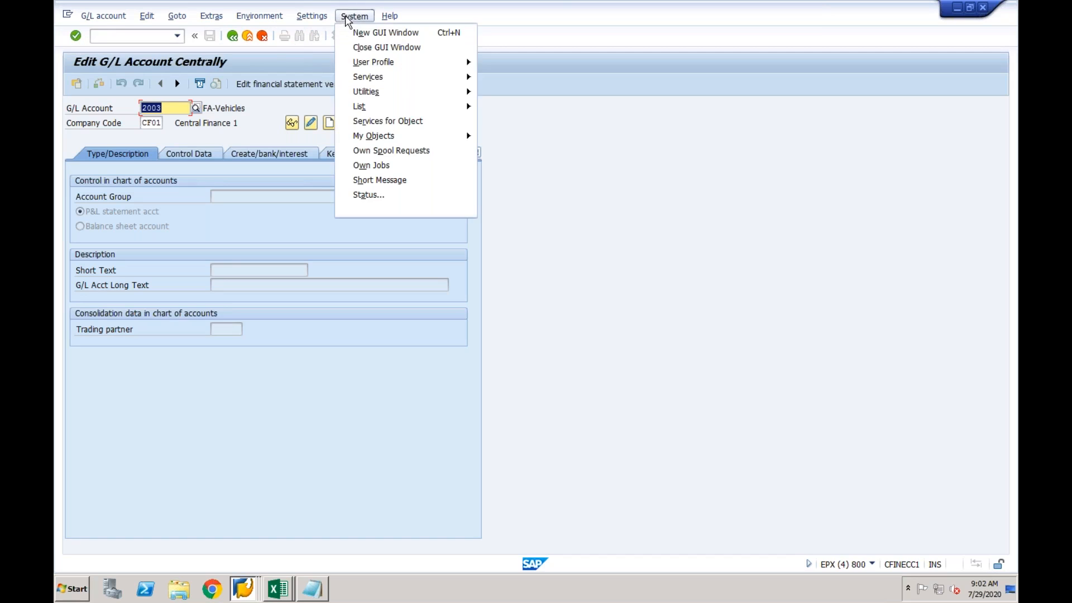
{"action": "left_click", "coordinate": [324, 34]}
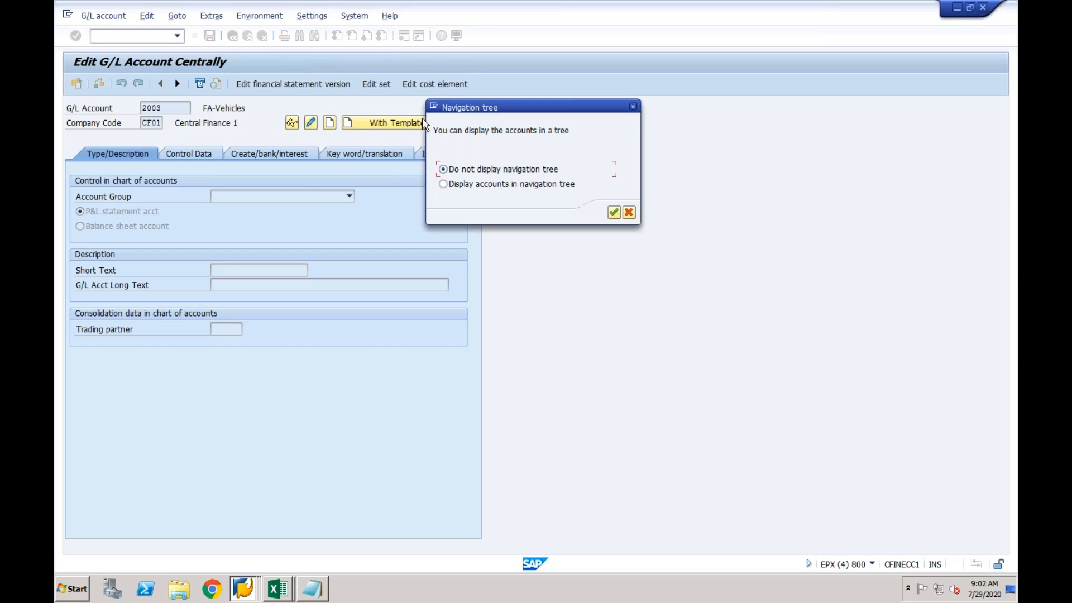
{"action": "left_click", "coordinate": [614, 212]}
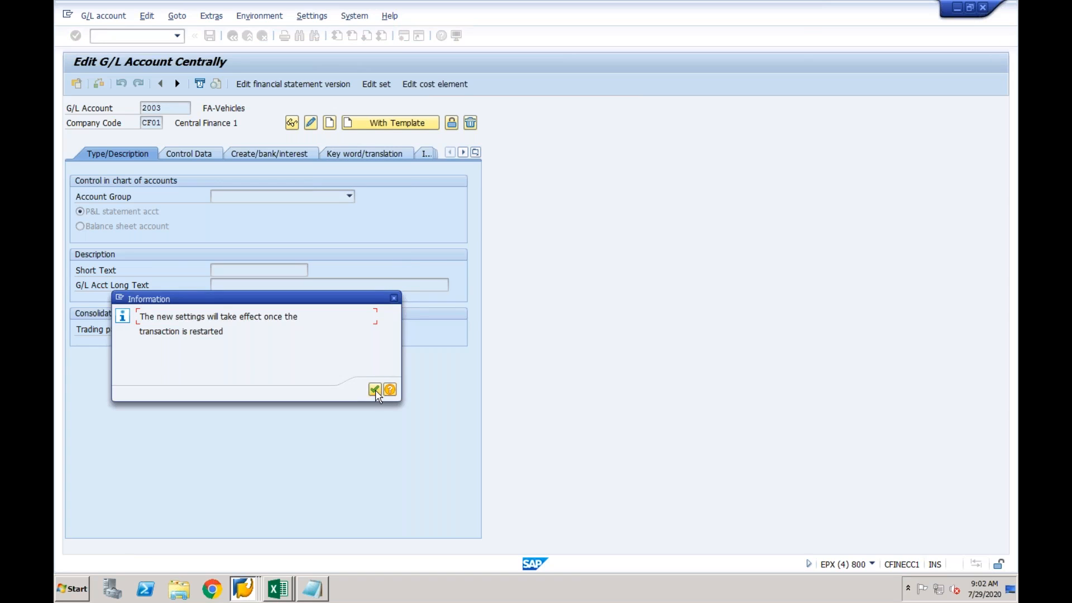
{"action": "left_click", "coordinate": [374, 390]}
{"action": "left_click", "coordinate": [177, 36]}
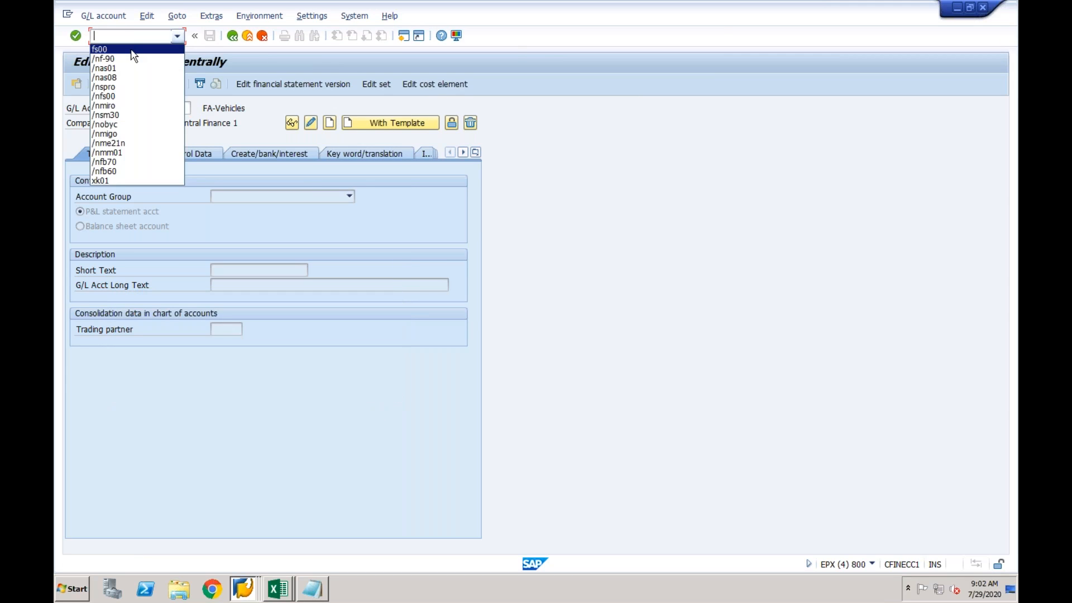
{"action": "left_click", "coordinate": [134, 50]}
{"action": "type", "text": "/n"}
{"action": "key", "text": "Return"}
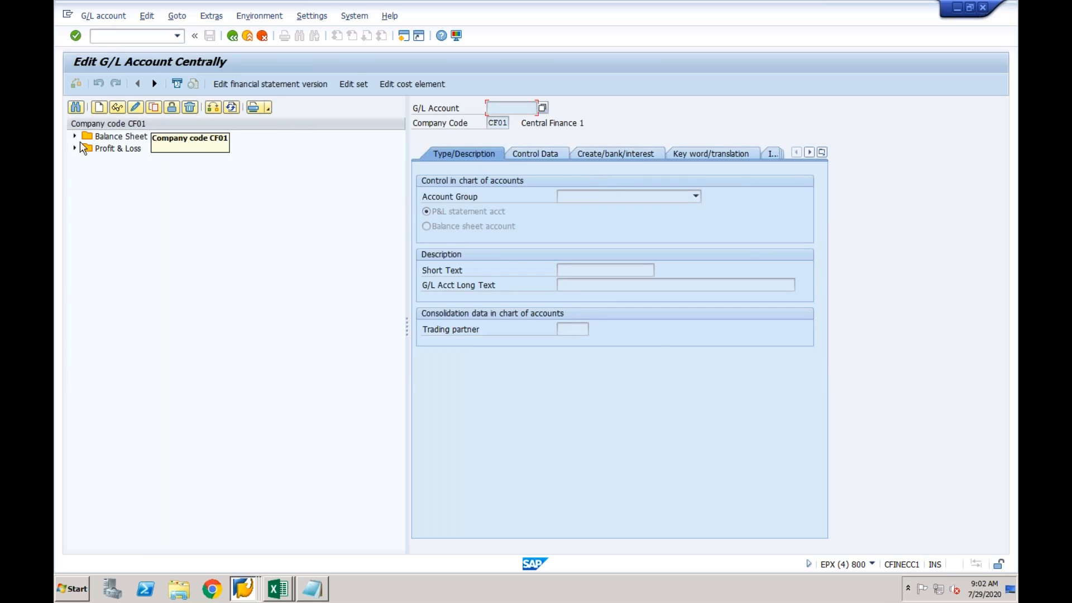
Step: Copy balance sheet account 2003 FA-Vehicles to a new G/L account 2004 in company code CF01
{"action": "left_click", "coordinate": [75, 137]}
{"action": "left_click", "coordinate": [119, 210]}
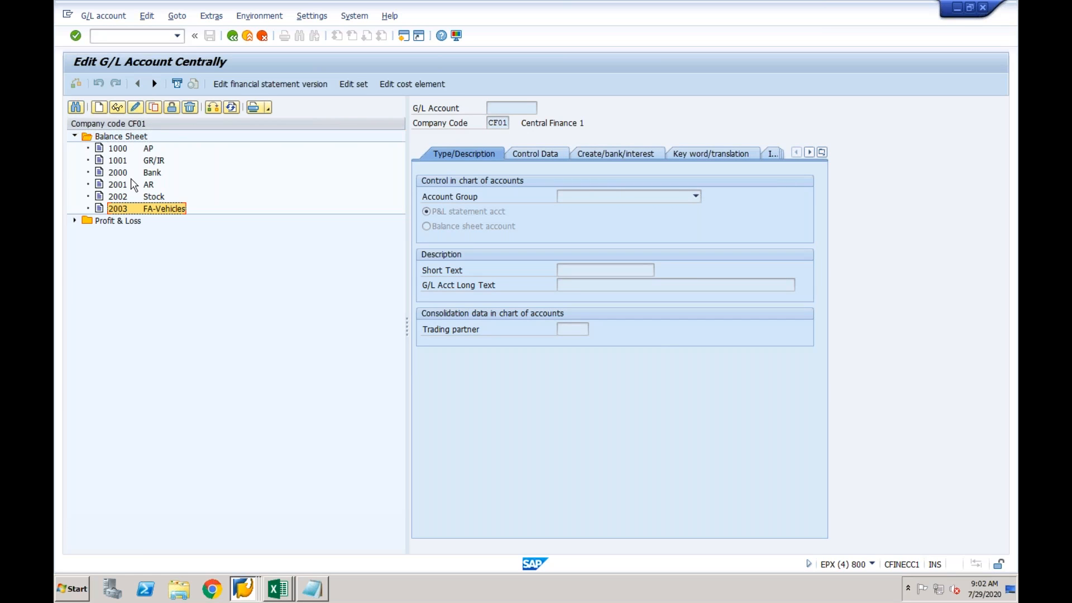
{"action": "left_click", "coordinate": [153, 108]}
{"action": "left_click", "coordinate": [217, 211]}
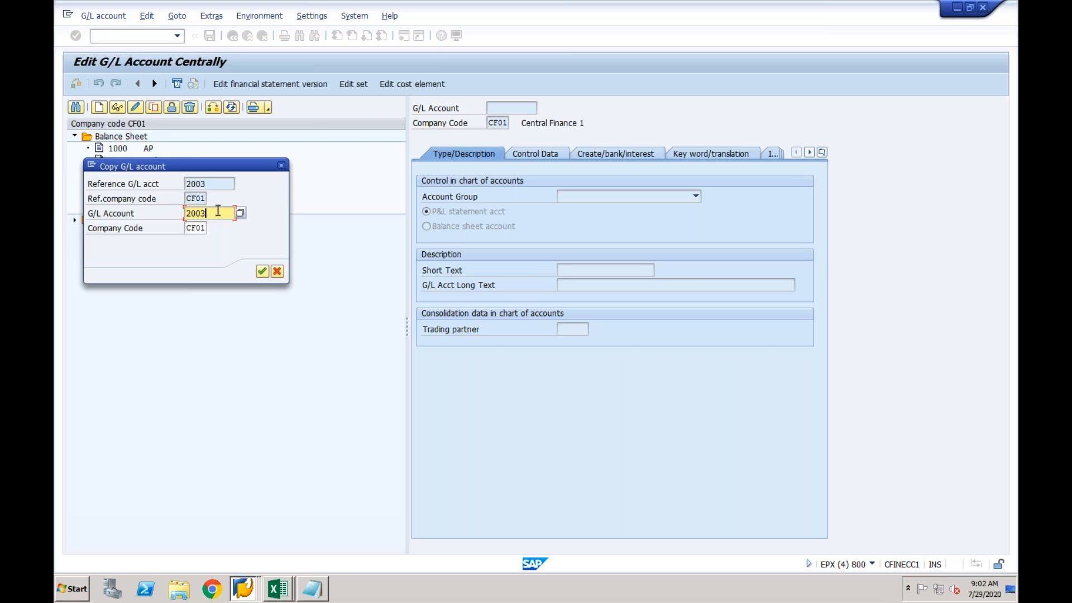
{"action": "key", "text": "BackSpace"}
{"action": "type", "text": "4"}
{"action": "left_click", "coordinate": [262, 271]}
Step: Give account 2004 the short text Accu Dep-Vehicles, clear its long text and save the account
{"action": "left_click", "coordinate": [607, 270]}
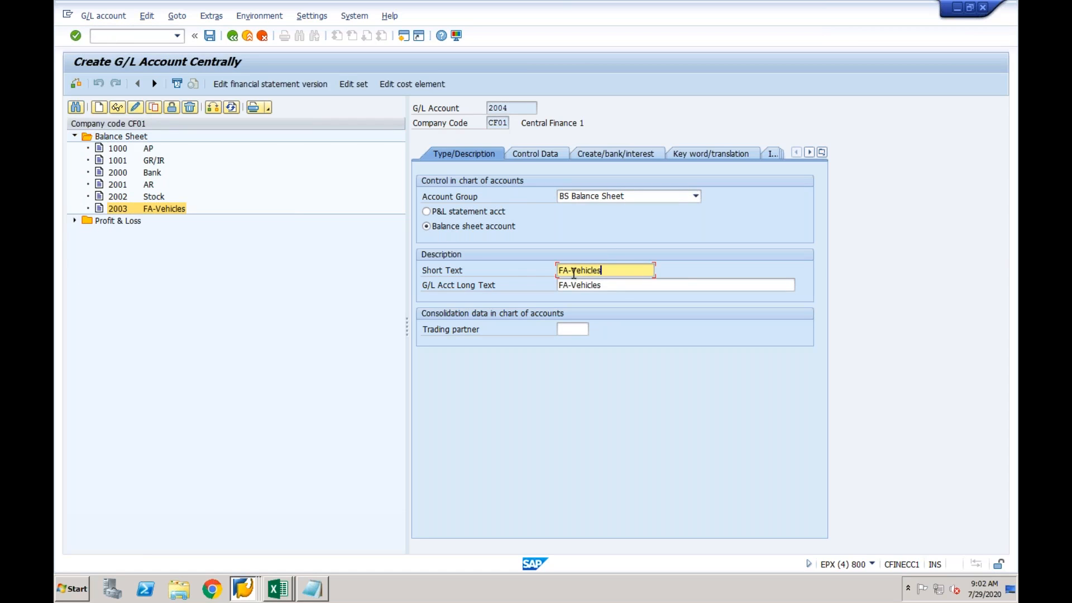
{"action": "left_click_drag", "start_coordinate": [565, 271], "coordinate": [557, 270]}
{"action": "type", "text": "Accu Dep"}
{"action": "left_click_drag", "start_coordinate": [601, 286], "coordinate": [546, 286]}
{"action": "key", "text": "Delete"}
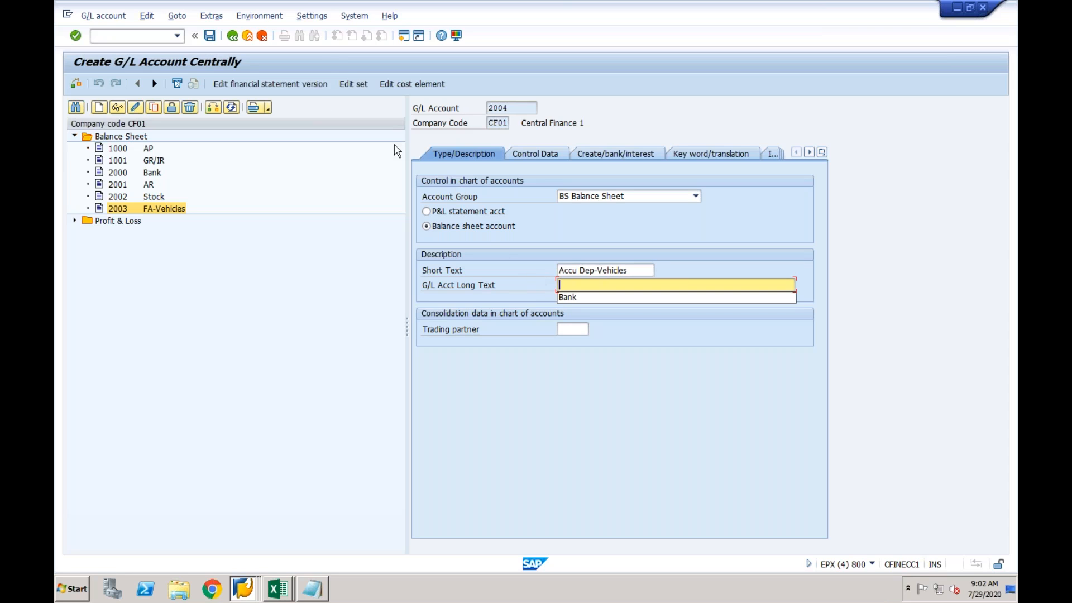
{"action": "left_click", "coordinate": [210, 36]}
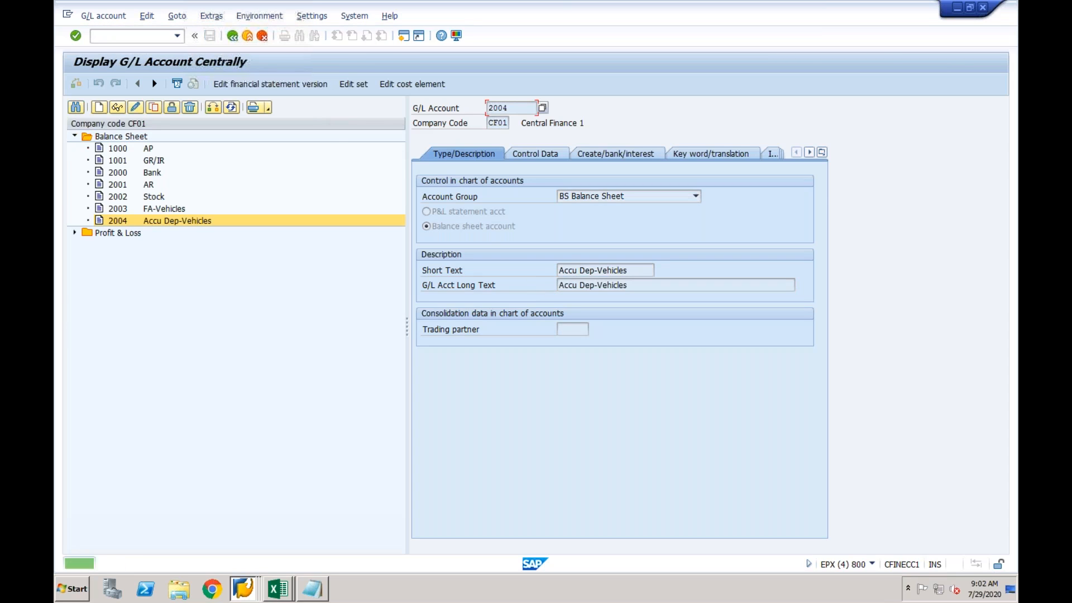
Step: Copy profit and loss account 4000 Refreshment Exp to a new G/L account 4001 in company code CF01
{"action": "left_click", "coordinate": [74, 233]}
{"action": "left_click", "coordinate": [118, 247]}
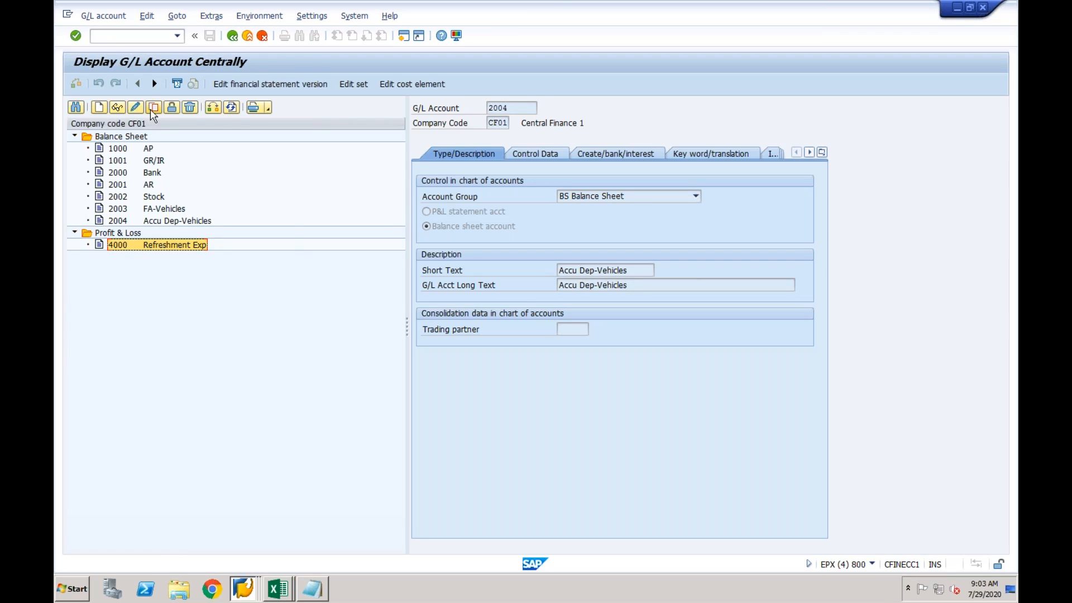
{"action": "left_click", "coordinate": [153, 107]}
{"action": "left_click", "coordinate": [229, 211]}
{"action": "key", "text": "BackSpace"}
{"action": "type", "text": "1"}
{"action": "left_click", "coordinate": [262, 272]}
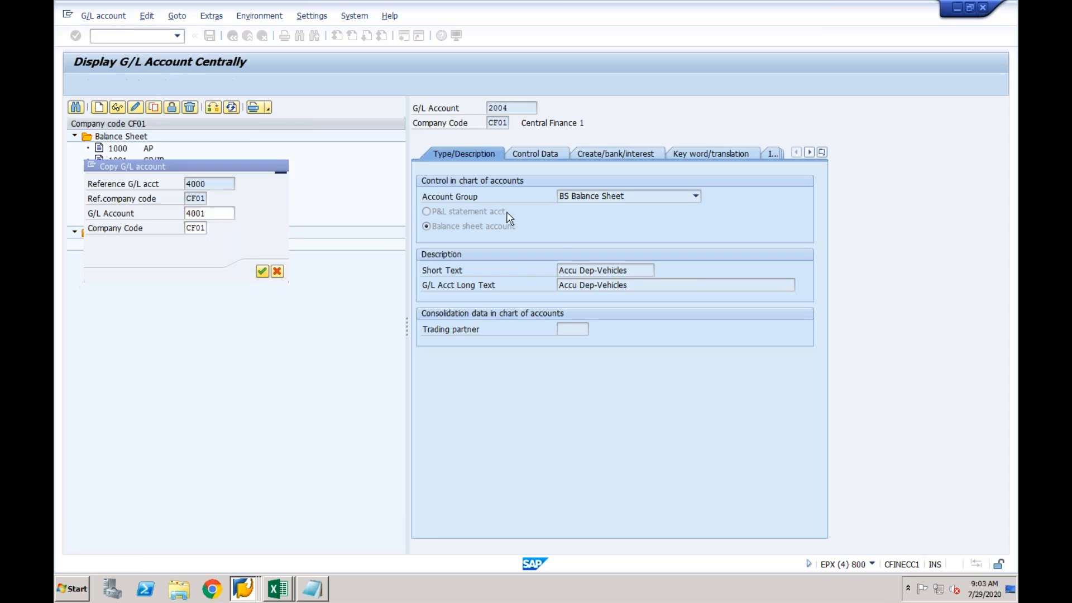
Step: Give account 4001 the short text Depreciation, clear its long text, review its control settings and save it
{"action": "left_click_drag", "start_coordinate": [621, 271], "coordinate": [559, 272]}
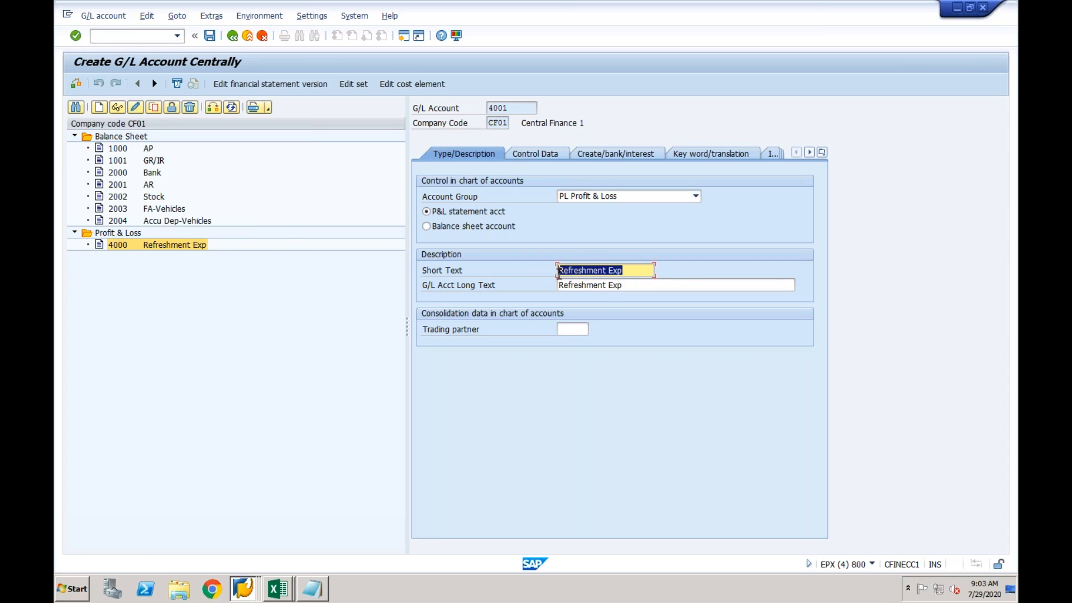
{"action": "type", "text": "Depreciation"}
{"action": "key", "text": "Tab"}
{"action": "key", "text": "BackSpace"}
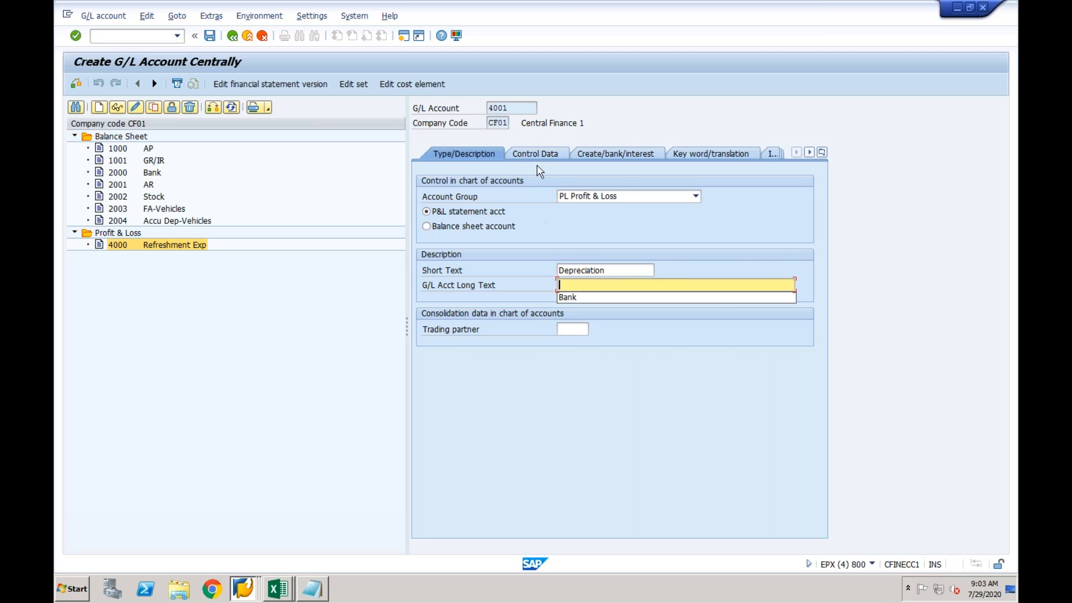
{"action": "left_click", "coordinate": [538, 155]}
{"action": "left_click", "coordinate": [597, 154]}
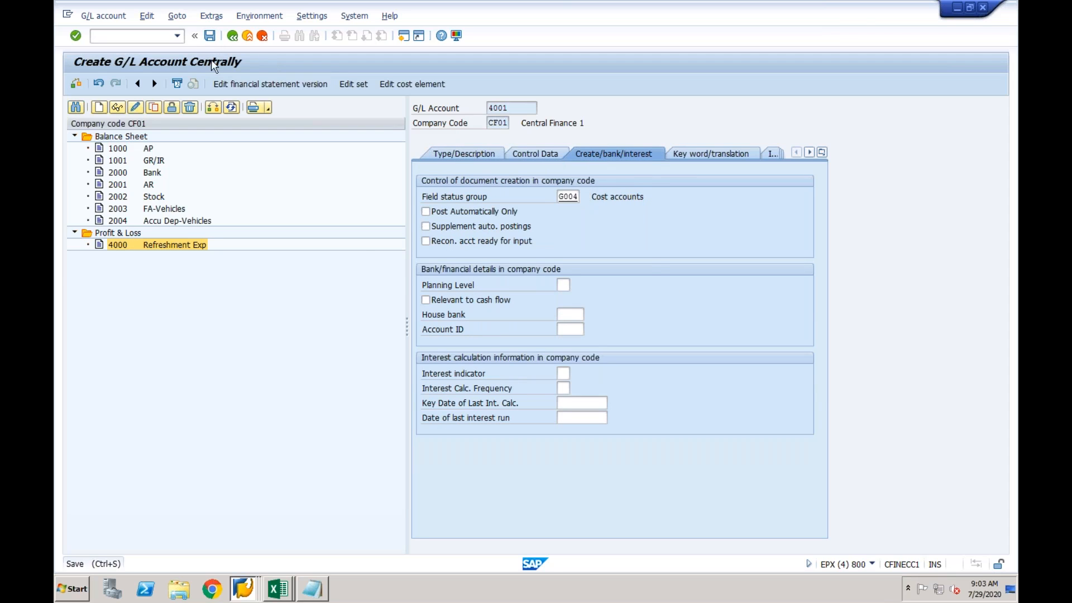
{"action": "key", "text": "ctrl+s"}
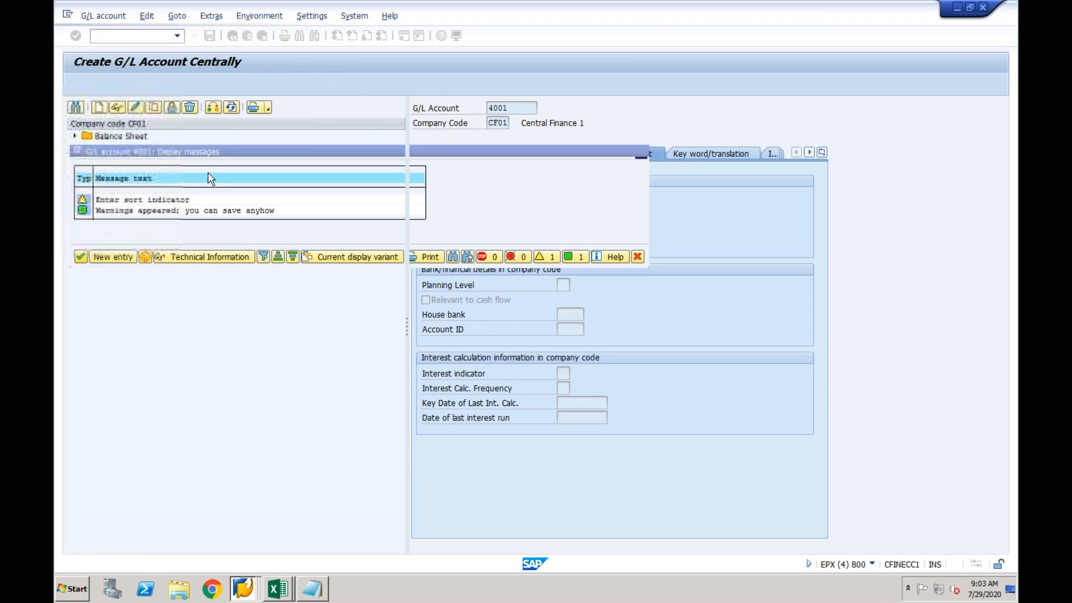
{"action": "key", "text": "Return"}
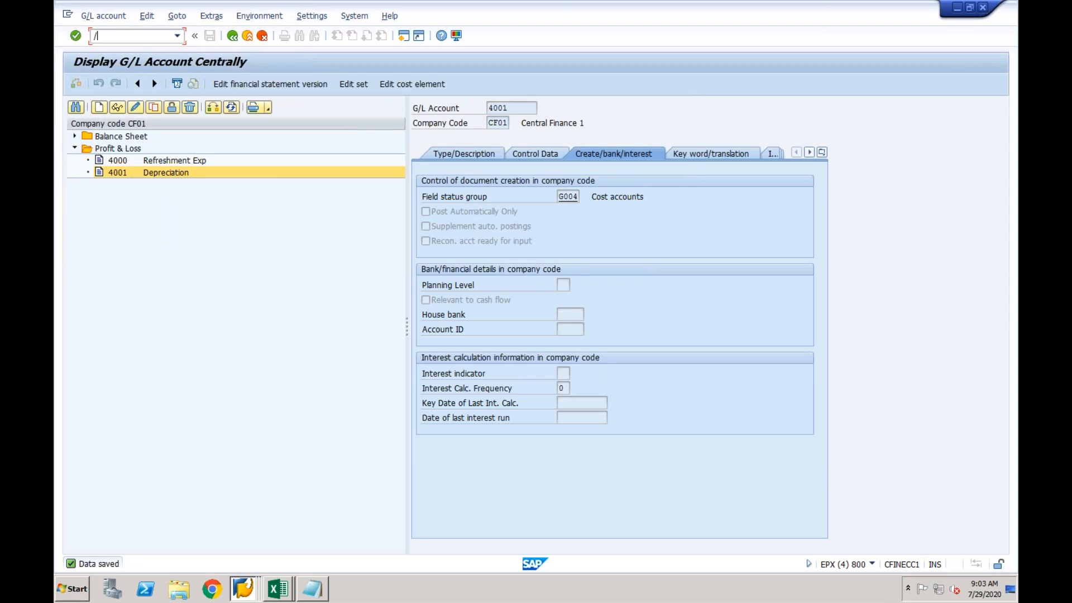
Step: Open transaction AO90 and select account determination 31000 Vehicles in chart of accounts CF01
{"action": "type", "text": "/nao90"}
{"action": "key", "text": "Return"}
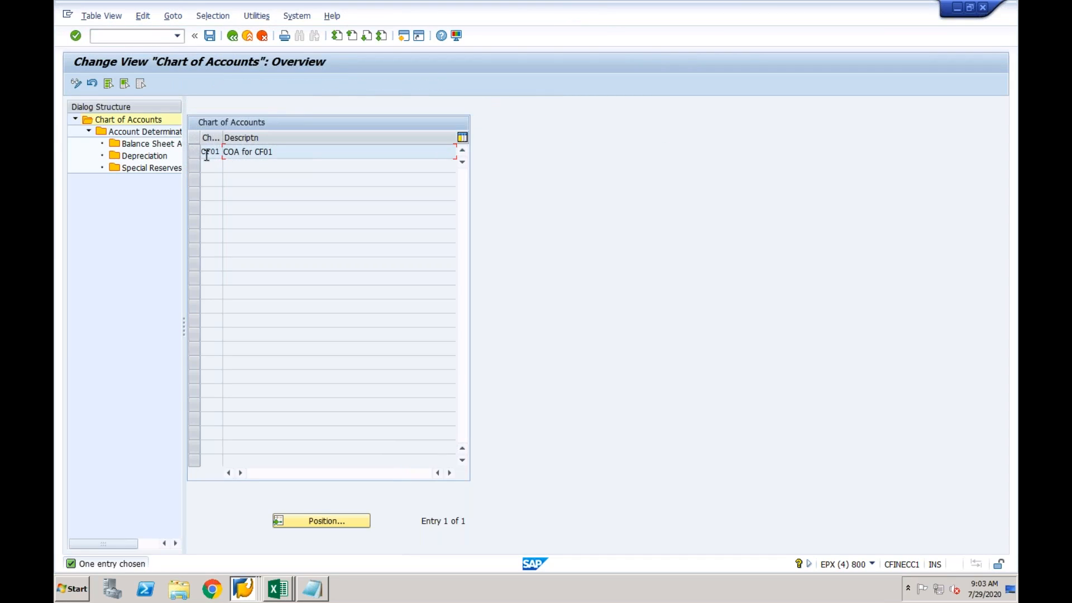
{"action": "left_click", "coordinate": [197, 152]}
{"action": "double_click", "coordinate": [183, 133]}
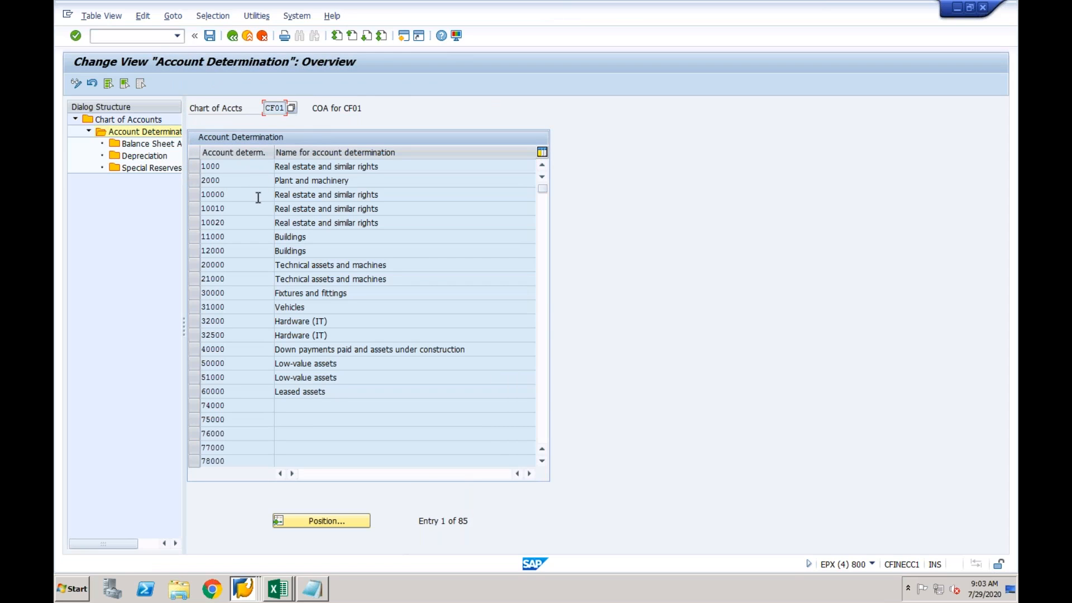
{"action": "double_click", "coordinate": [268, 303]}
Step: Switch to the other G/L account session, run transaction OAOA and open the details of asset class 3100 Vehicles
{"action": "left_click", "coordinate": [248, 587]}
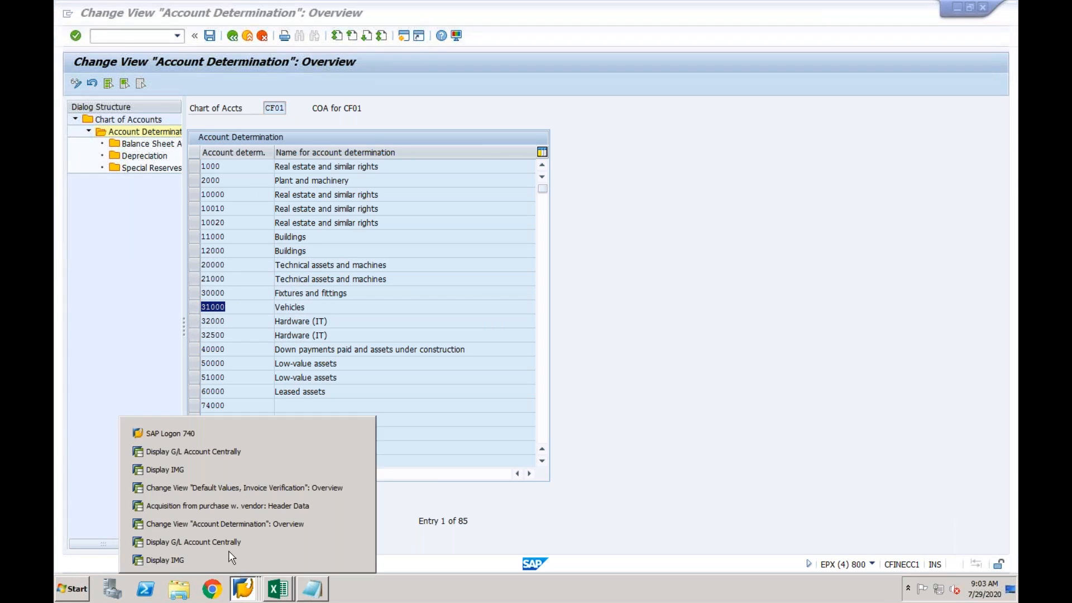
{"action": "left_click", "coordinate": [204, 470]}
{"action": "left_click", "coordinate": [248, 587]}
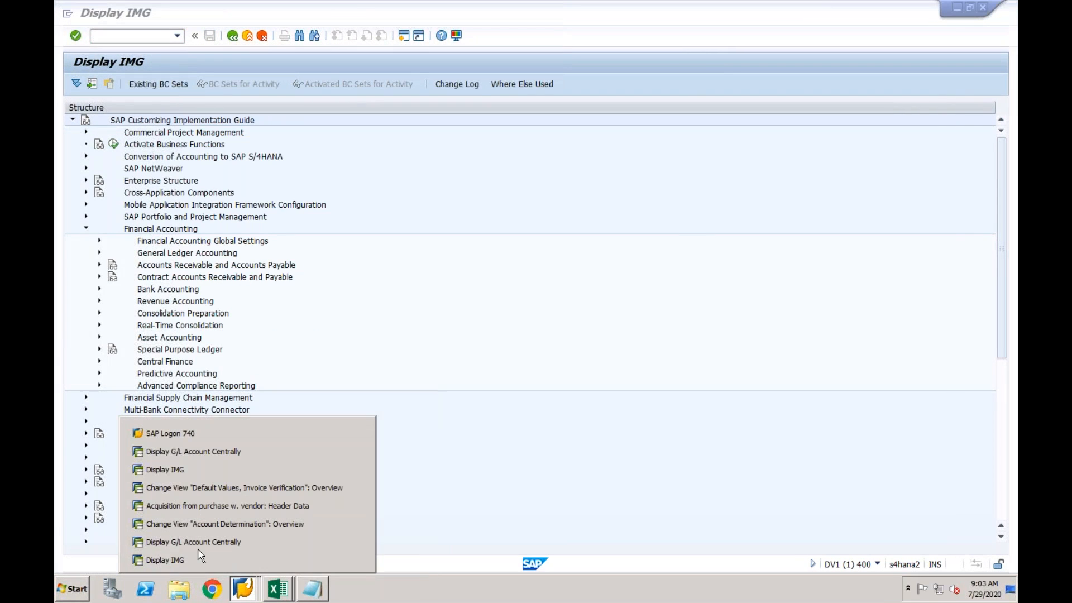
{"action": "left_click", "coordinate": [196, 543]}
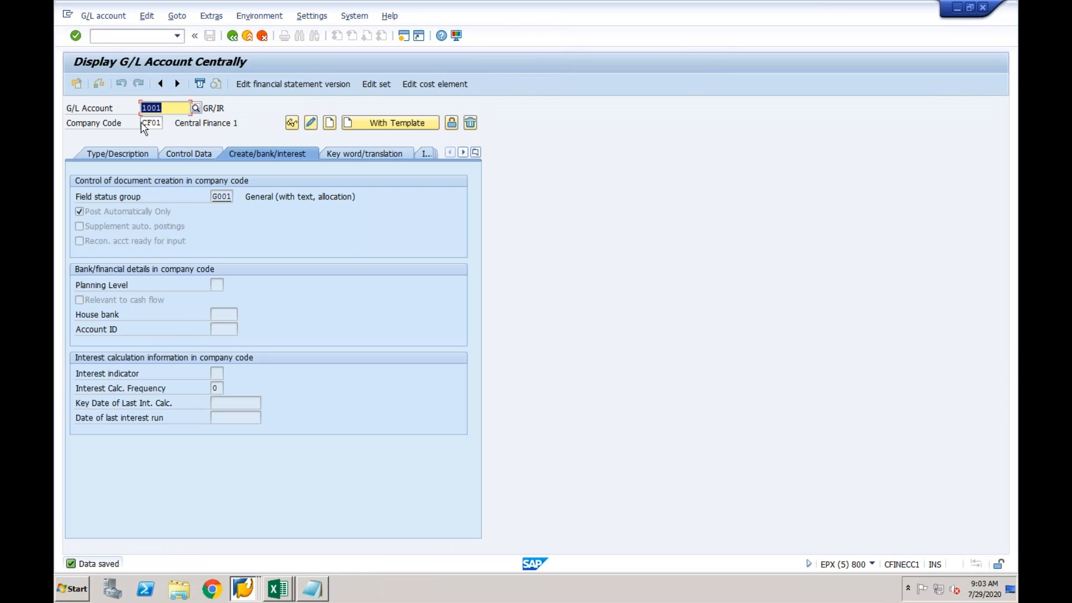
{"action": "left_click", "coordinate": [137, 37]}
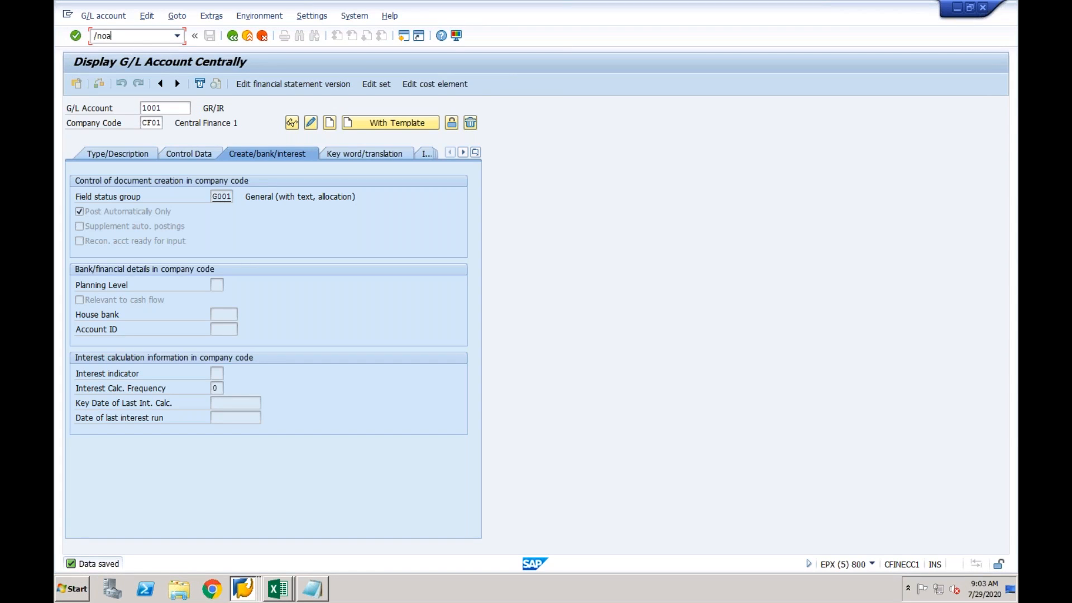
{"action": "type", "text": "/noaoa"}
{"action": "key", "text": "Return"}
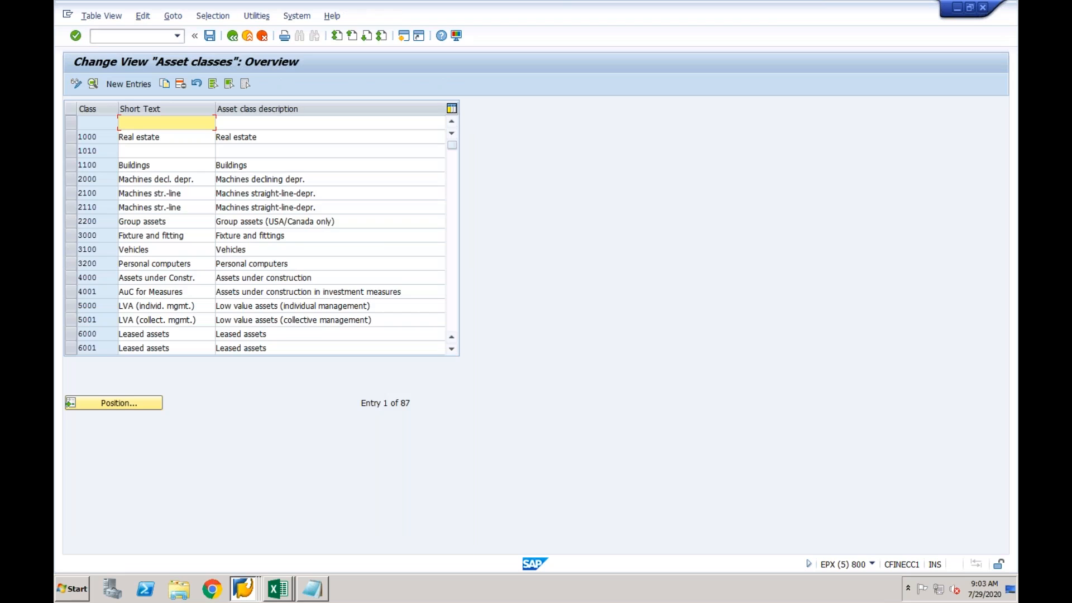
{"action": "left_click", "coordinate": [138, 249]}
{"action": "double_click", "coordinate": [138, 249]}
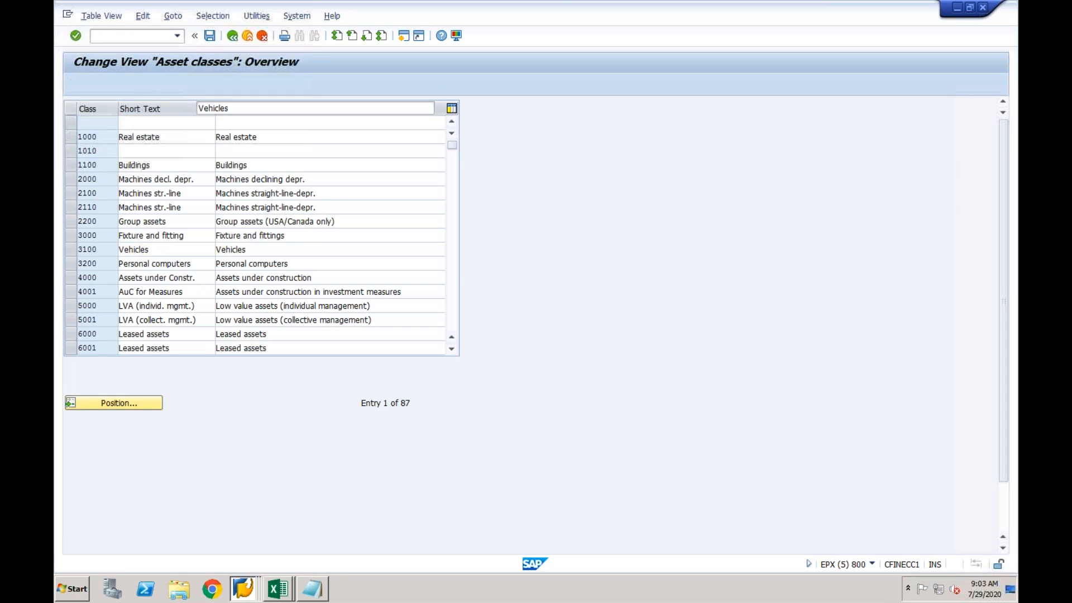
Step: Try to change the account determination of asset class 3100 to 31000 and discard the edit
{"action": "left_click_drag", "start_coordinate": [176, 167], "coordinate": [144, 168]}
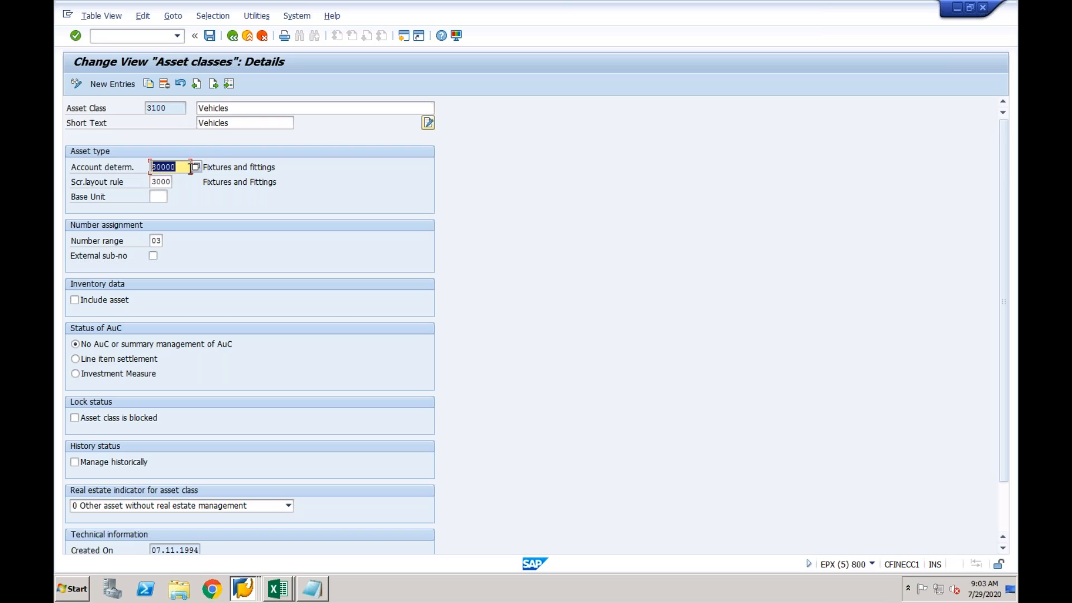
{"action": "left_click", "coordinate": [196, 166]}
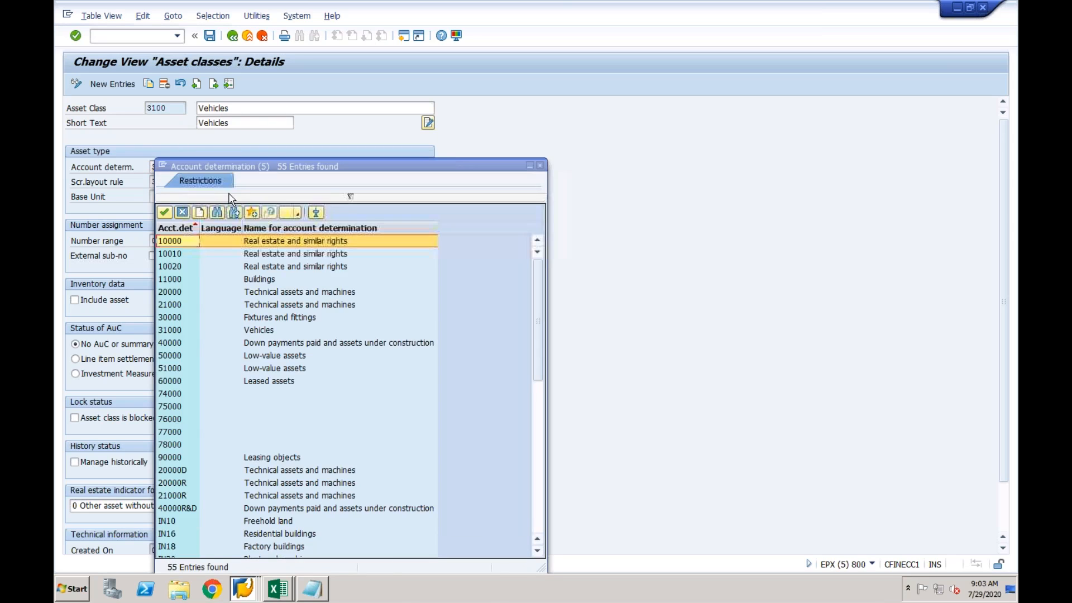
{"action": "double_click", "coordinate": [174, 329]}
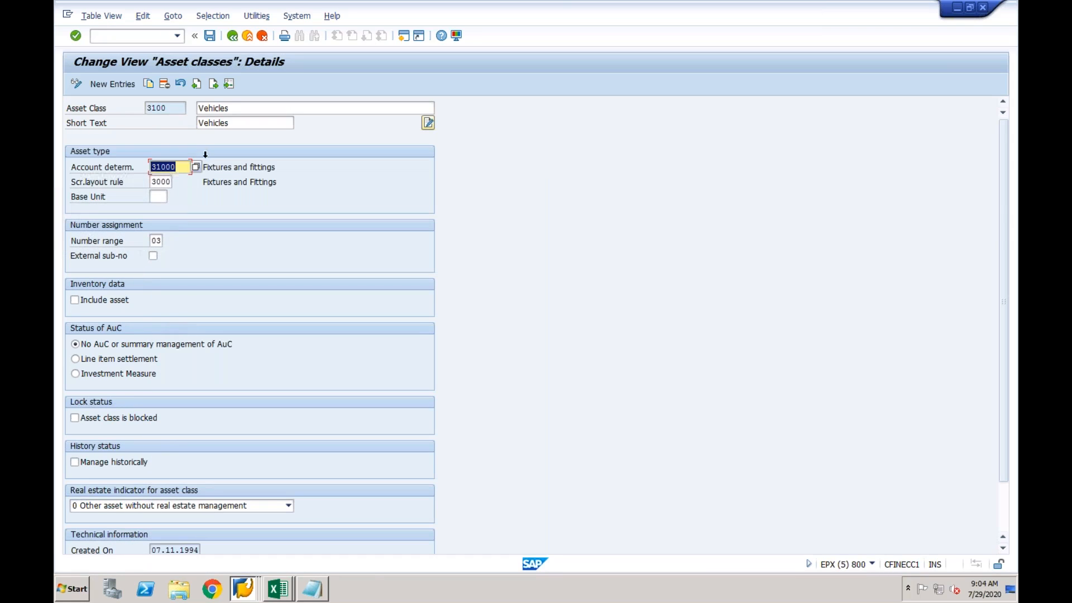
{"action": "left_click", "coordinate": [209, 36]}
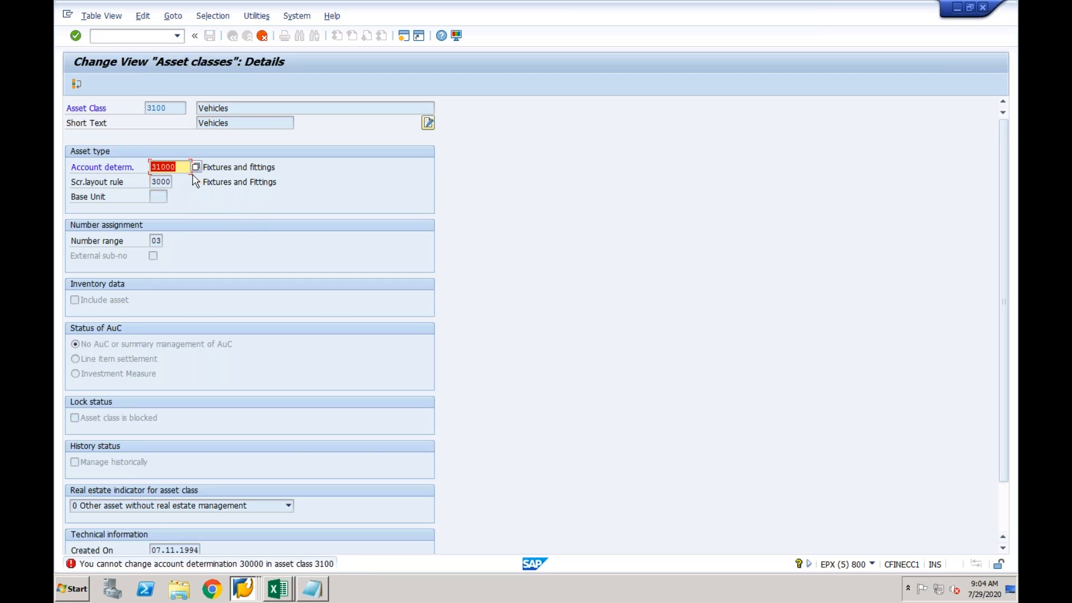
{"action": "key", "text": "F12"}
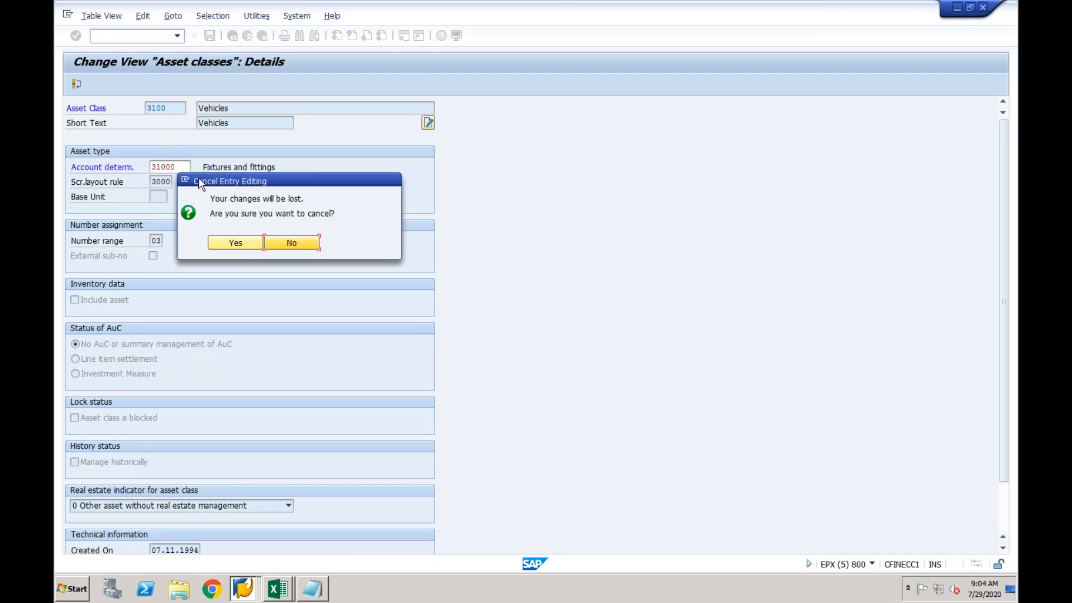
{"action": "left_click", "coordinate": [276, 243]}
{"action": "key", "text": "F12"}
{"action": "left_click", "coordinate": [232, 243]}
Step: Reopen asset class 3100 to check its account determination, and open the balance sheet accounts of determination 30000 in the account determination session
{"action": "double_click", "coordinate": [113, 250]}
{"action": "left_click_drag", "start_coordinate": [178, 168], "coordinate": [147, 168]}
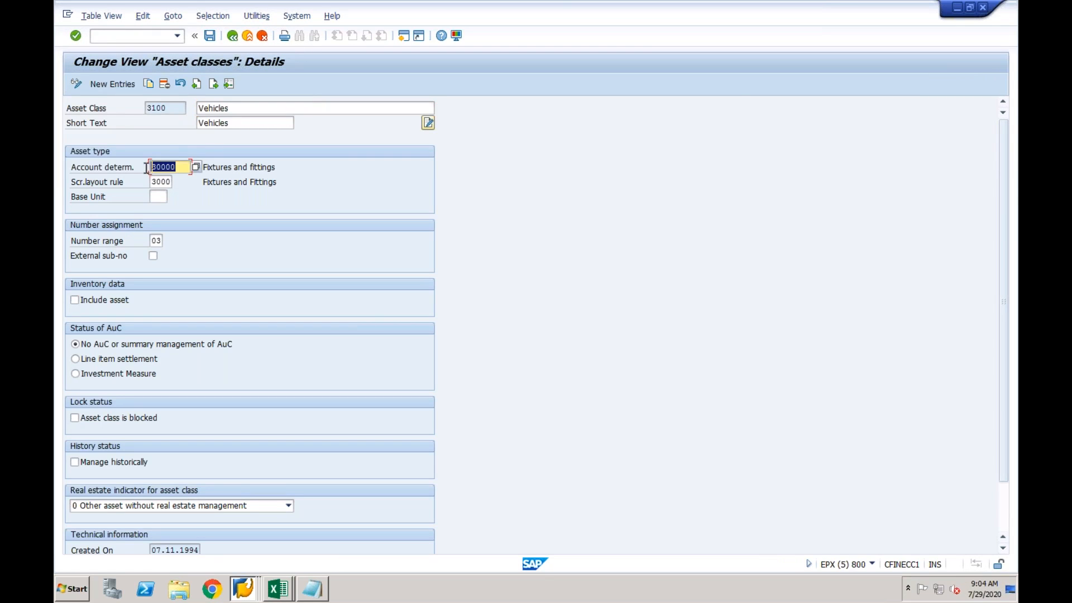
{"action": "left_click", "coordinate": [244, 589]}
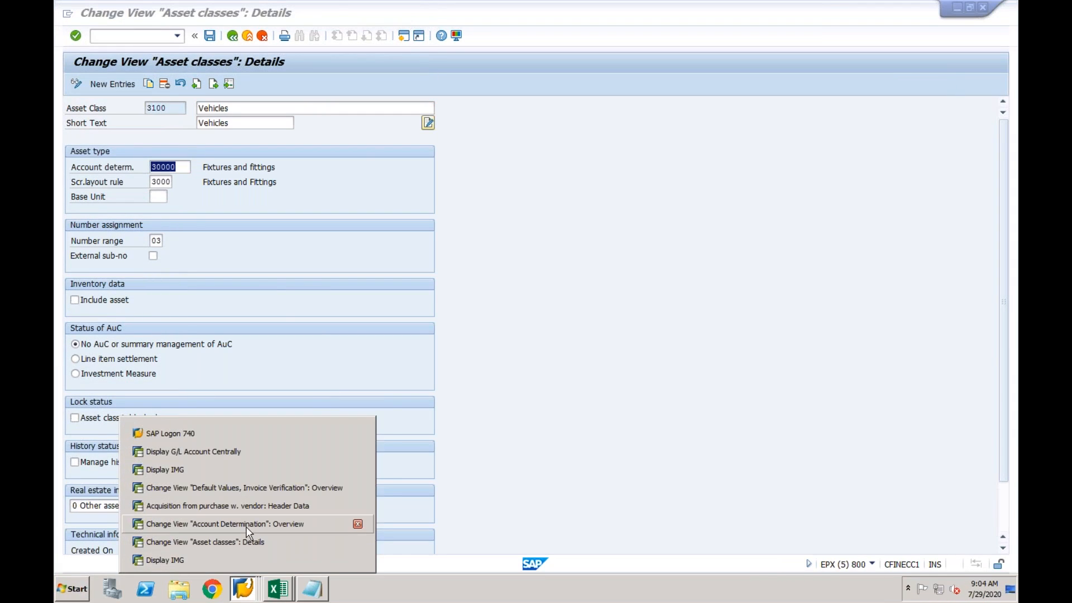
{"action": "left_click", "coordinate": [235, 524]}
{"action": "left_click", "coordinate": [195, 294]}
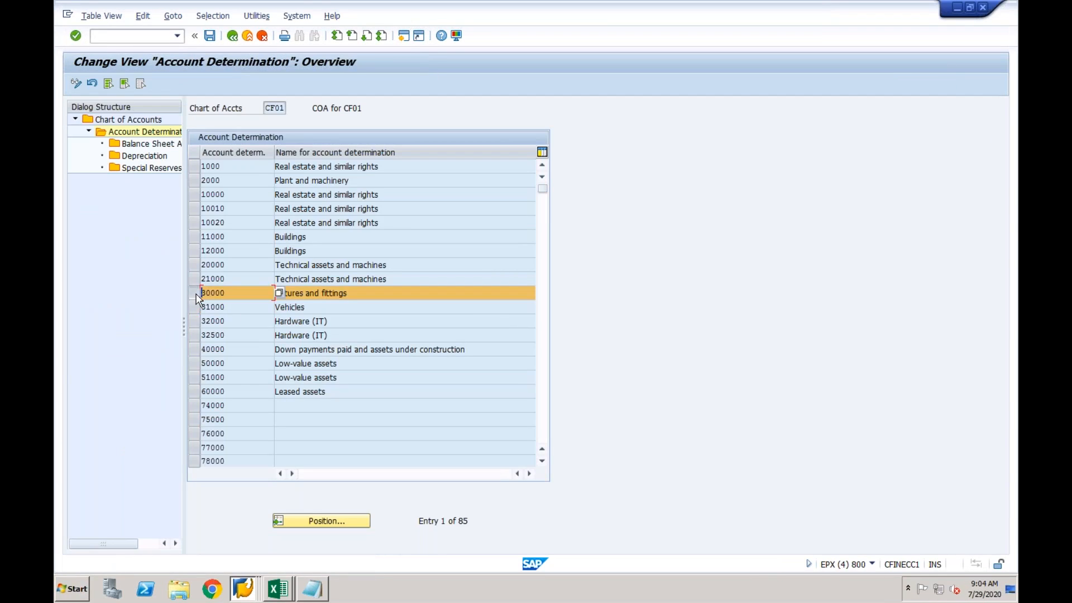
{"action": "left_click", "coordinate": [146, 145]}
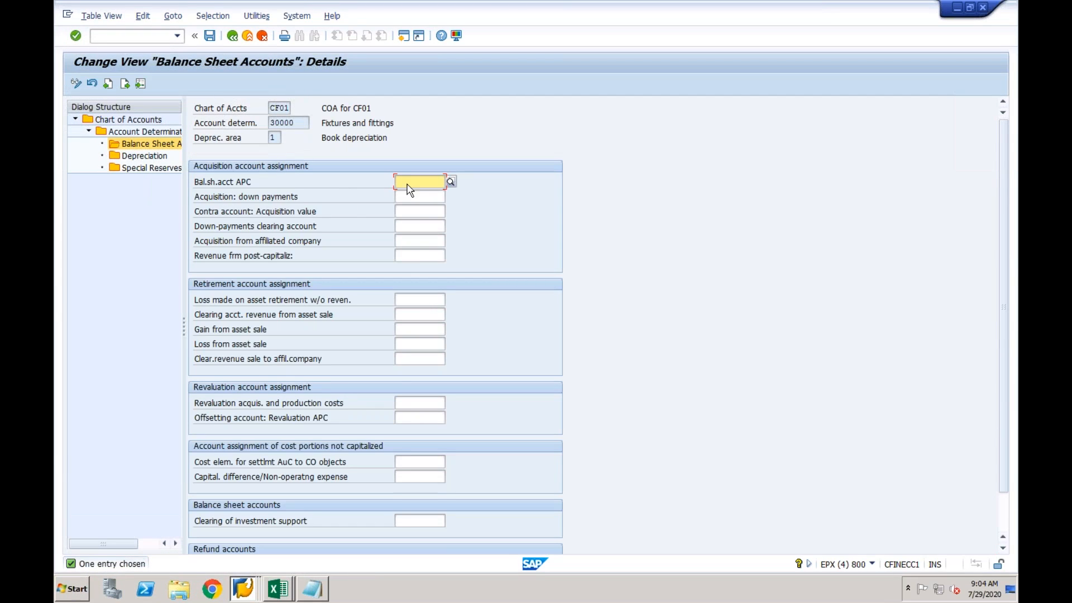
Step: Assign G/L account 2003 as the balance sheet APC account for account determination 30000
{"action": "type", "text": "2003"}
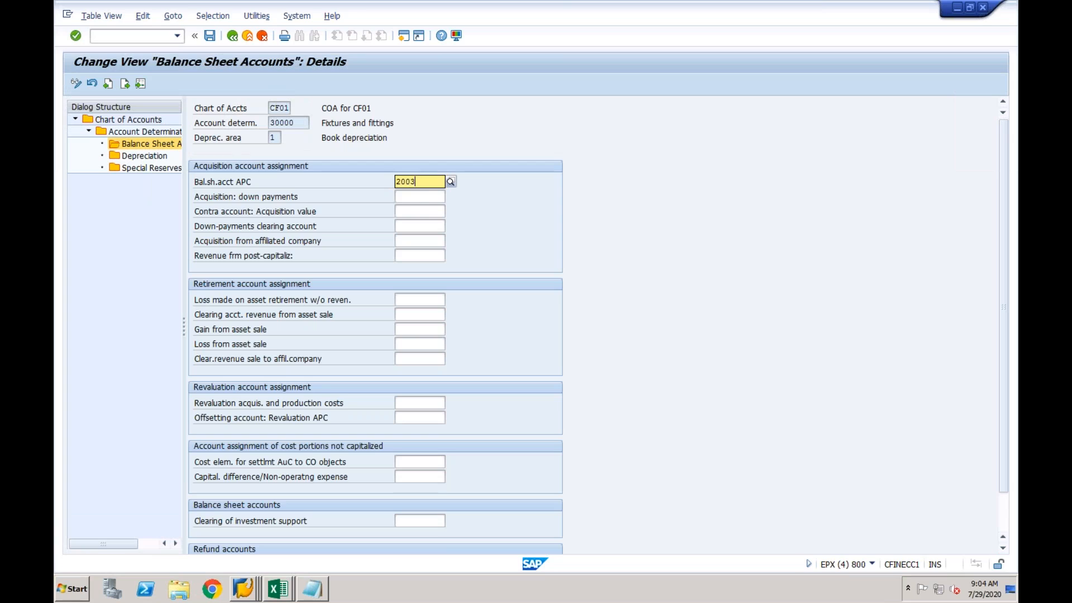
{"action": "key", "text": "BackSpace"}
{"action": "key", "text": "BackSpace"}
{"action": "key", "text": "BackSpace"}
{"action": "key", "text": "BackSpace"}
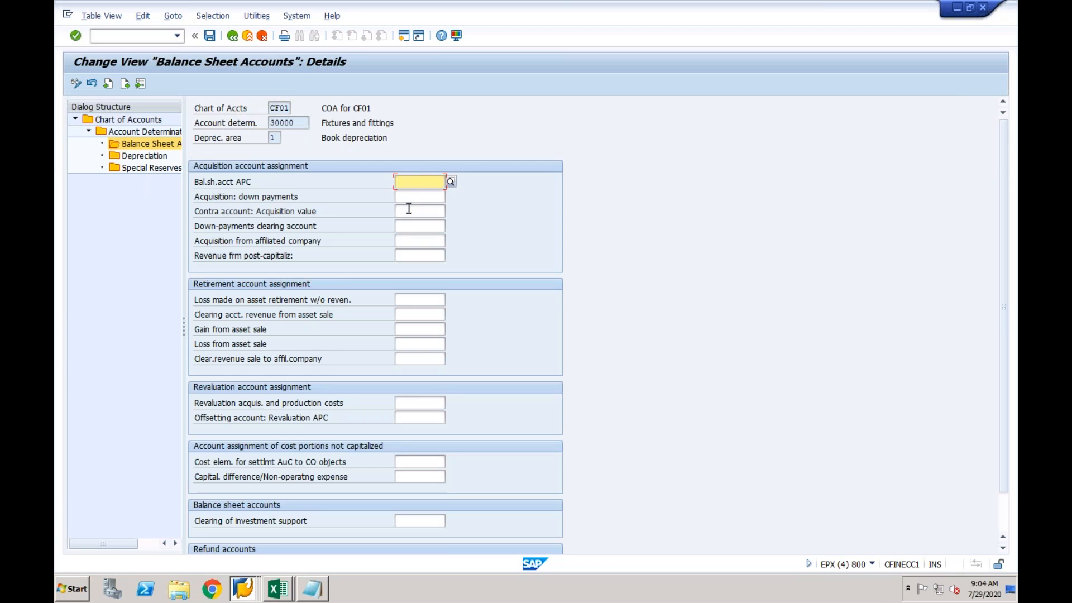
{"action": "type", "text": "2003"}
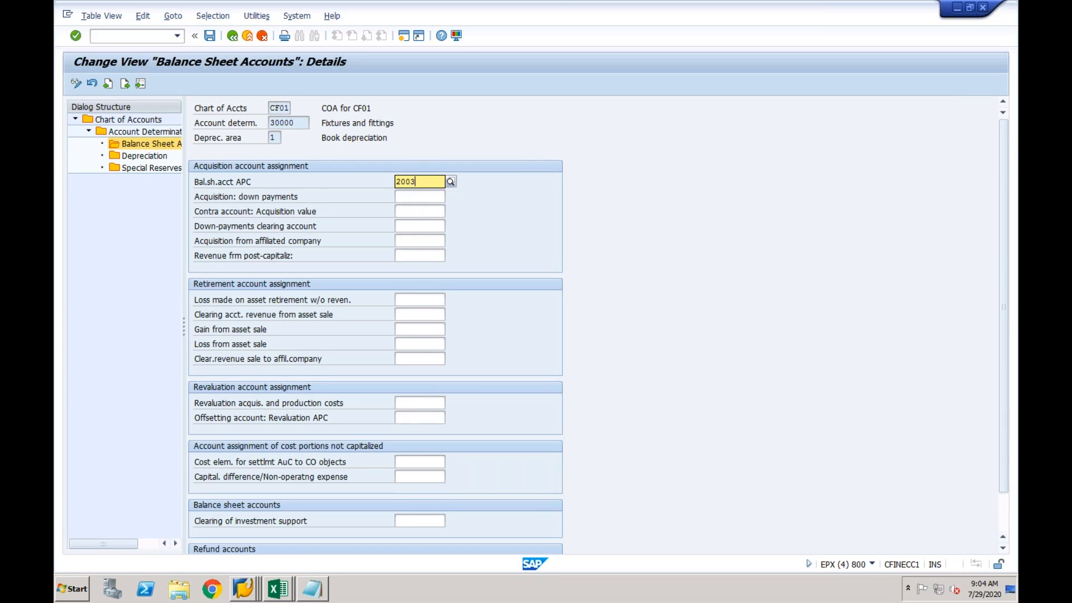
{"action": "left_click", "coordinate": [410, 210]}
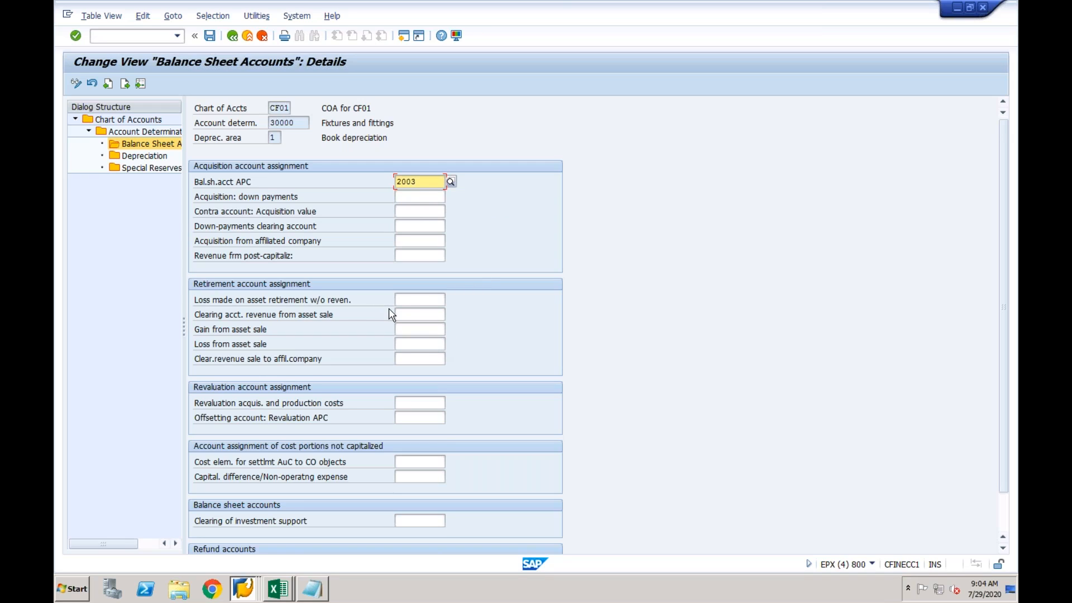
Step: Assign 2004 as ordinary accumulated depreciation account and 4001 as ordinary depreciation expense account for determination 30000, and save with the proposed customizing request
{"action": "double_click", "coordinate": [158, 158]}
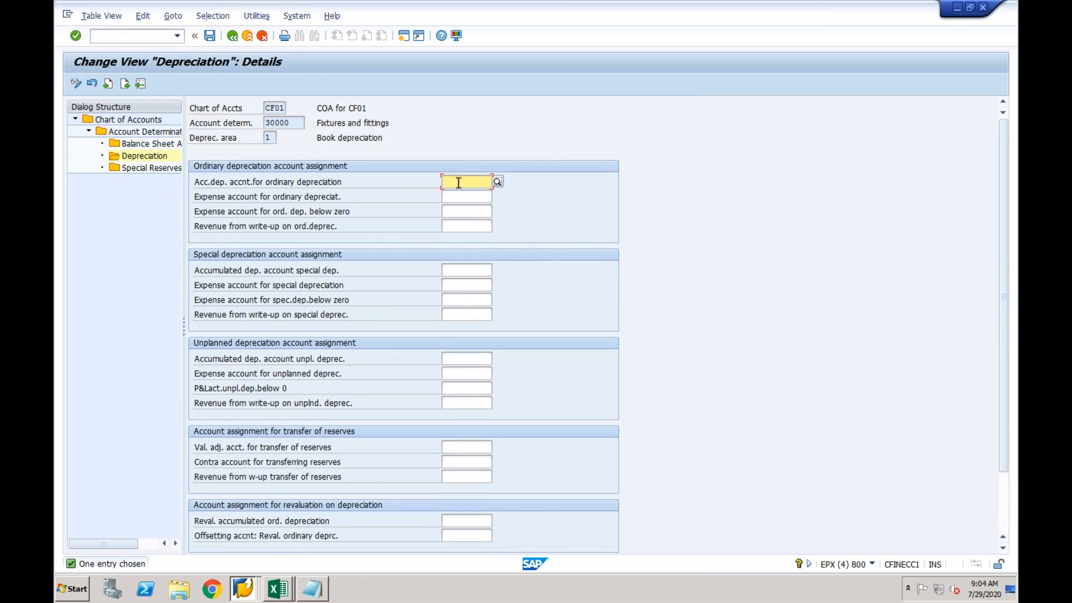
{"action": "type", "text": "2"}
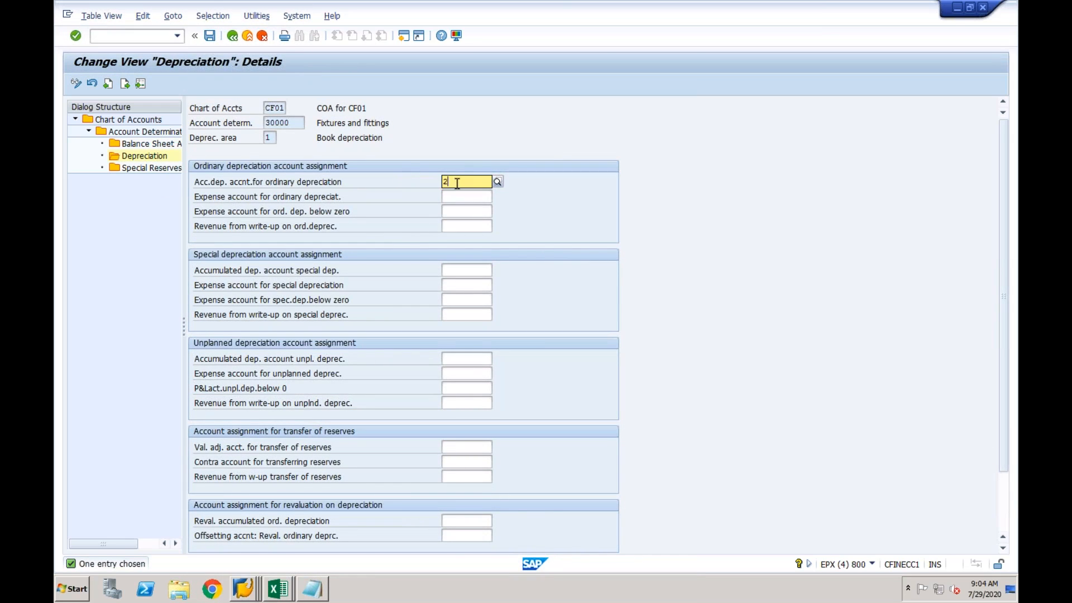
{"action": "type", "text": "004"}
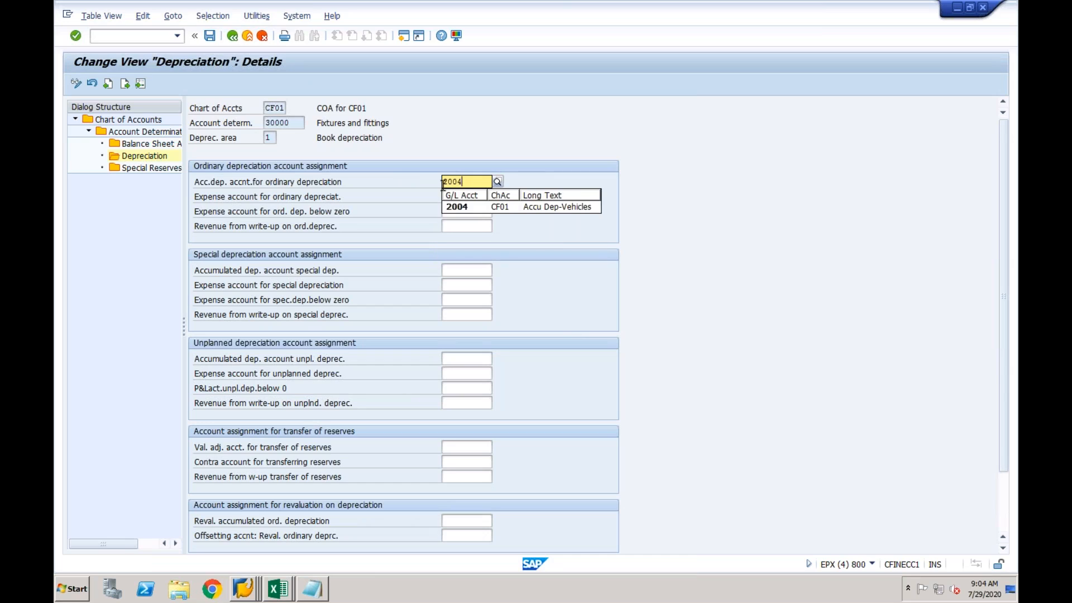
{"action": "key", "text": "Tab"}
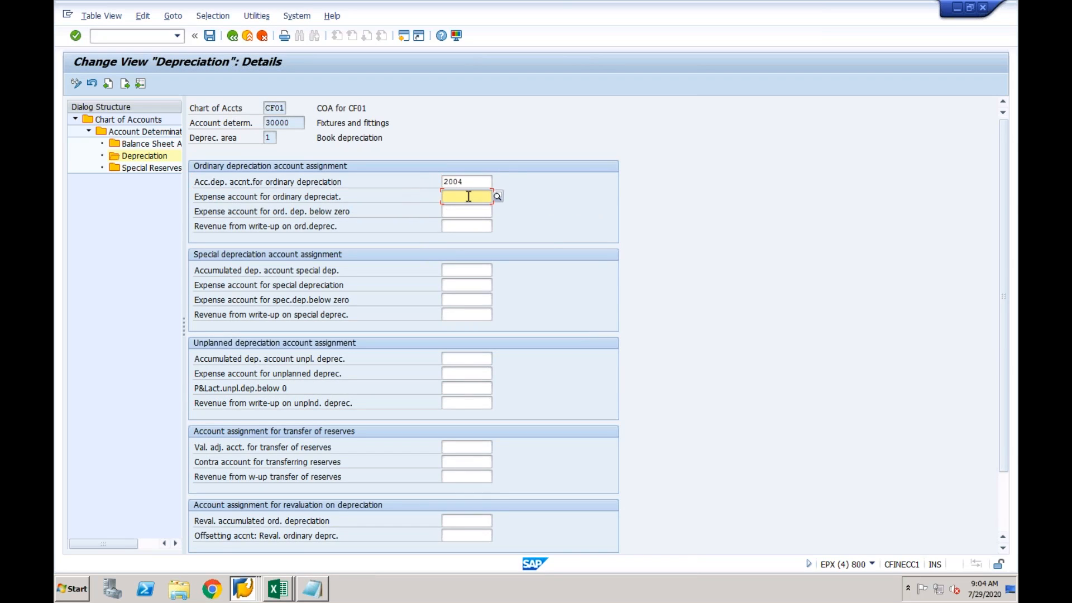
{"action": "type", "text": "400"}
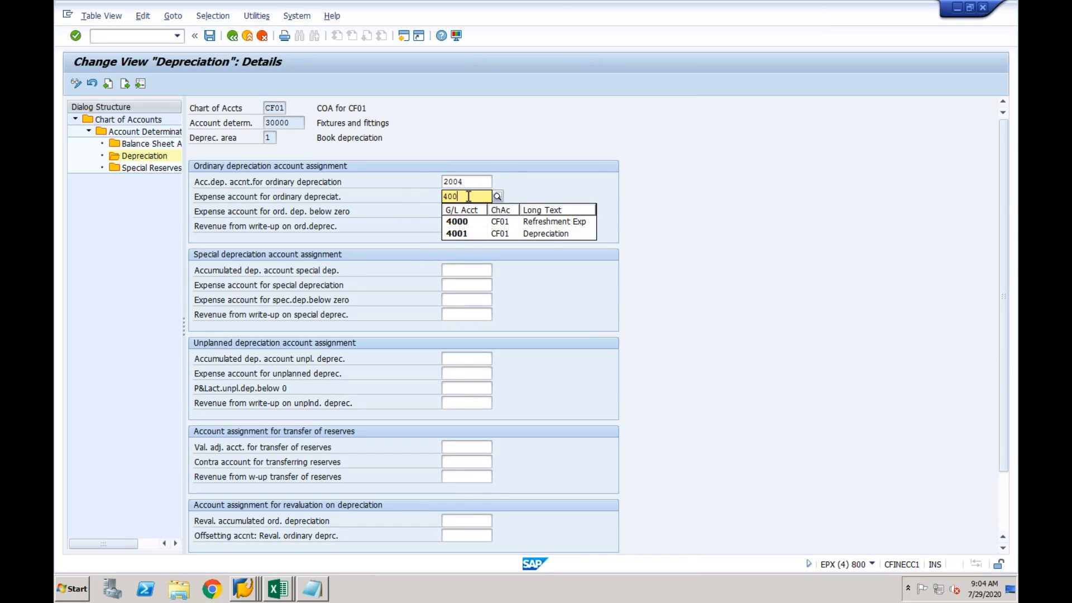
{"action": "left_click", "coordinate": [467, 233]}
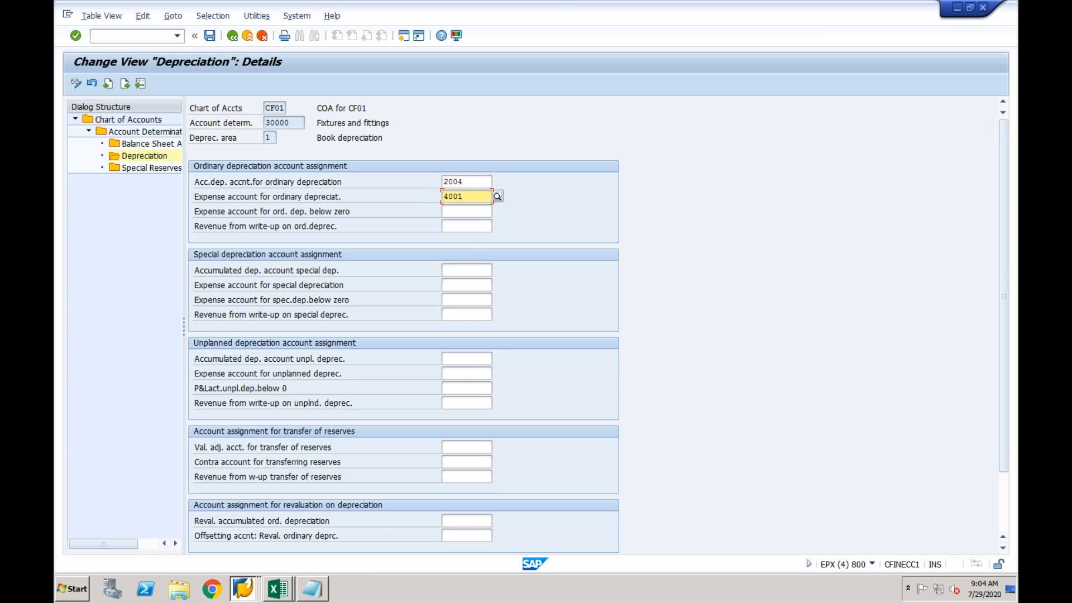
{"action": "left_click", "coordinate": [210, 36]}
{"action": "left_click", "coordinate": [81, 272]}
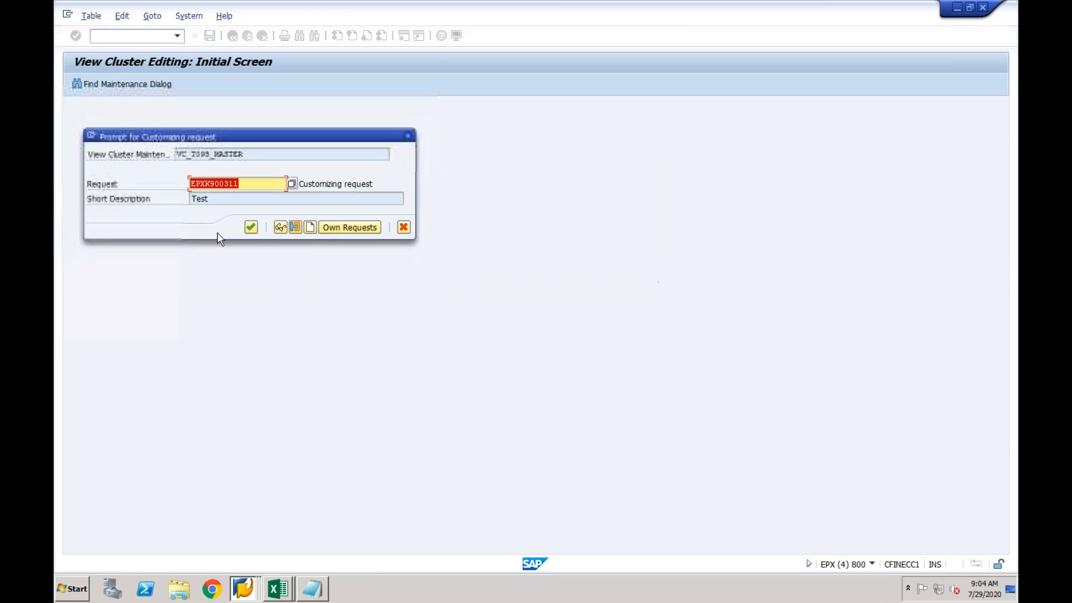
{"action": "left_click", "coordinate": [250, 228]}
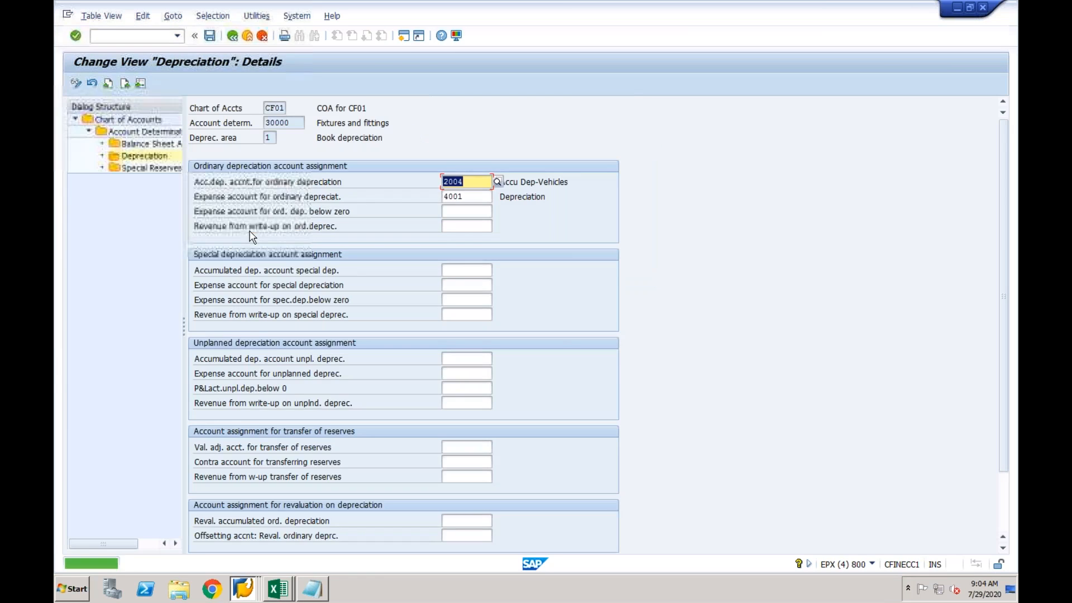
Step: Start transaction F-90 for an asset acquisition from a vendor and set the document date to 29072020
{"action": "type", "text": "/nf-90"}
{"action": "key", "text": "Return"}
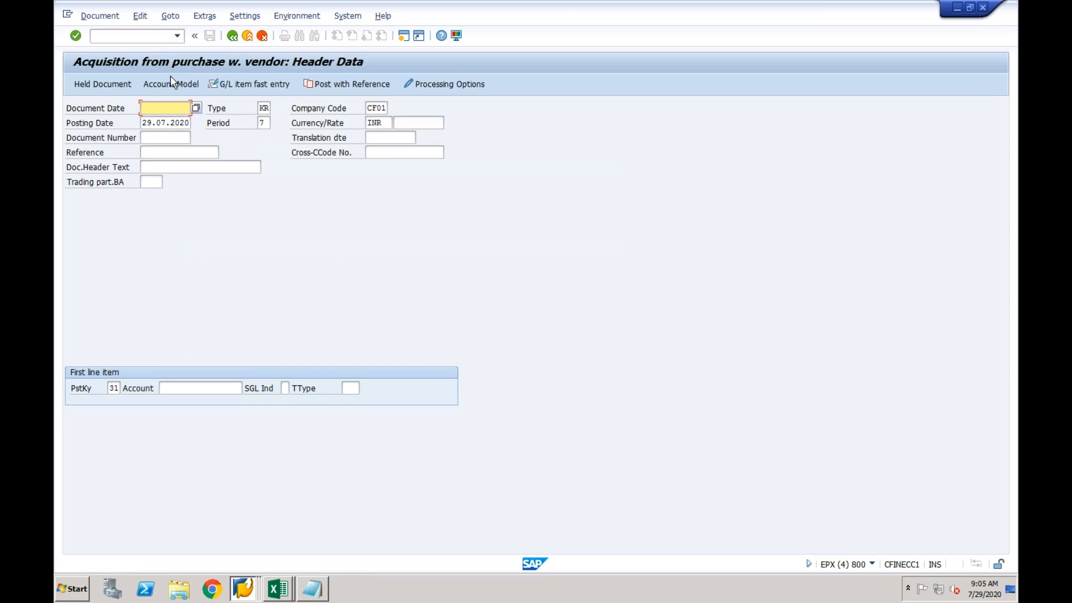
{"action": "type", "text": "01"}
{"action": "type", "text": "012020"}
{"action": "key", "text": "BackSpace"}
{"action": "key", "text": "BackSpace"}
{"action": "key", "text": "BackSpace"}
{"action": "key", "text": "BackSpace"}
{"action": "key", "text": "BackSpace"}
{"action": "key", "text": "BackSpace"}
{"action": "key", "text": "BackSpace"}
{"action": "key", "text": "BackSpace"}
{"action": "type", "text": "29"}
Step: Enter Test as the reference in the document header
{"action": "left_click", "coordinate": [180, 137]}
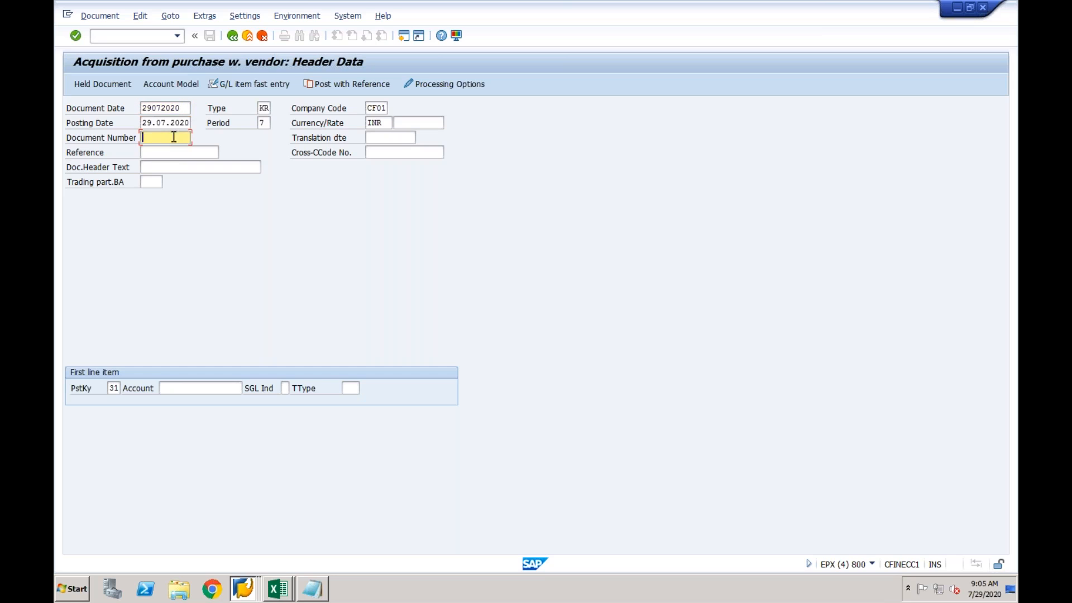
{"action": "left_click", "coordinate": [172, 157]}
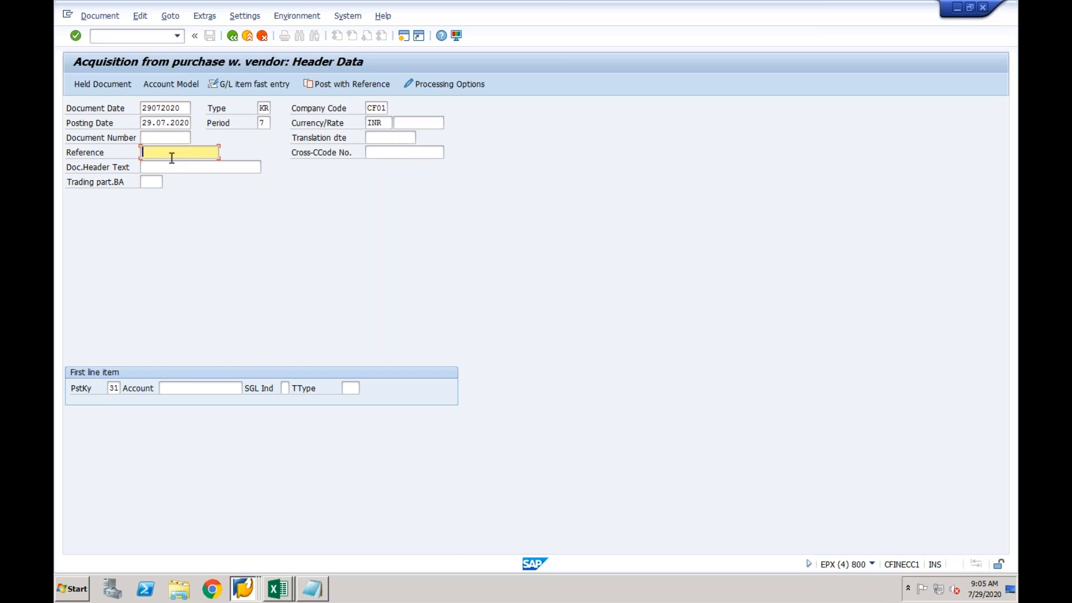
{"action": "left_click", "coordinate": [160, 168]}
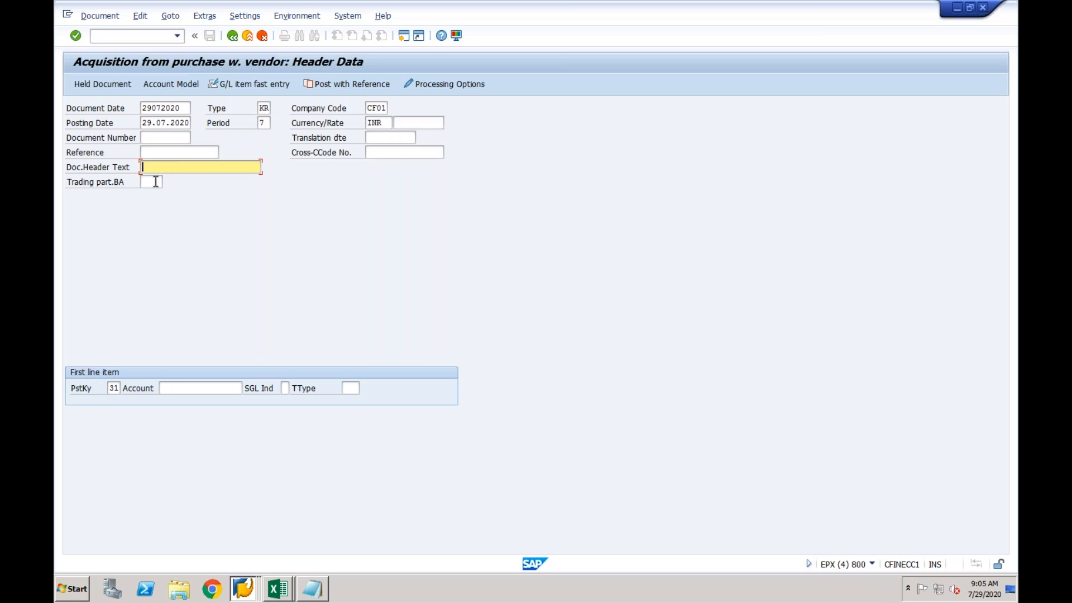
{"action": "left_click", "coordinate": [155, 182]}
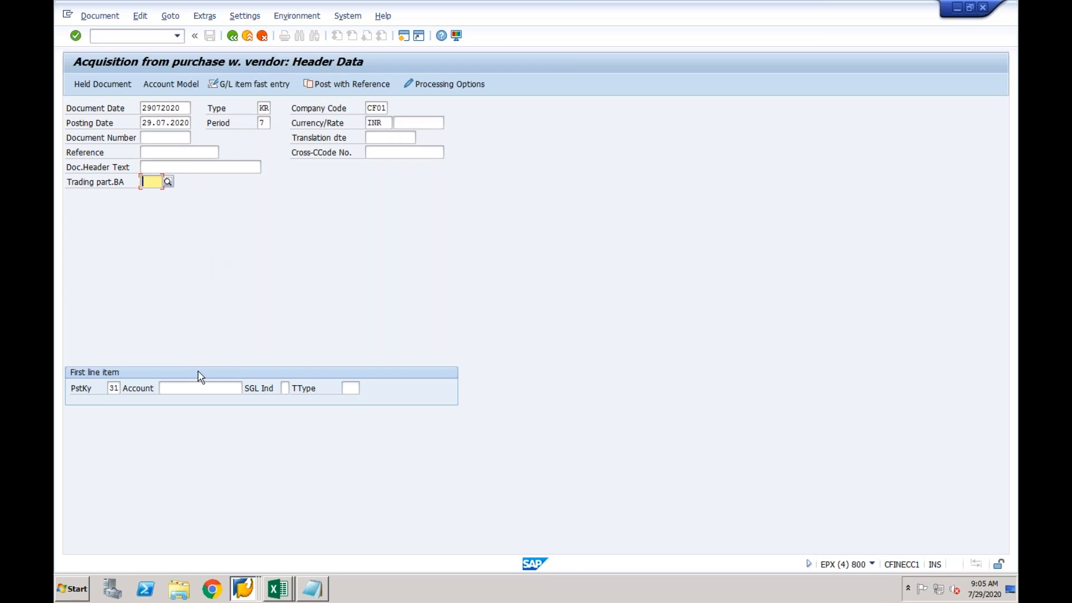
{"action": "left_click", "coordinate": [186, 387]}
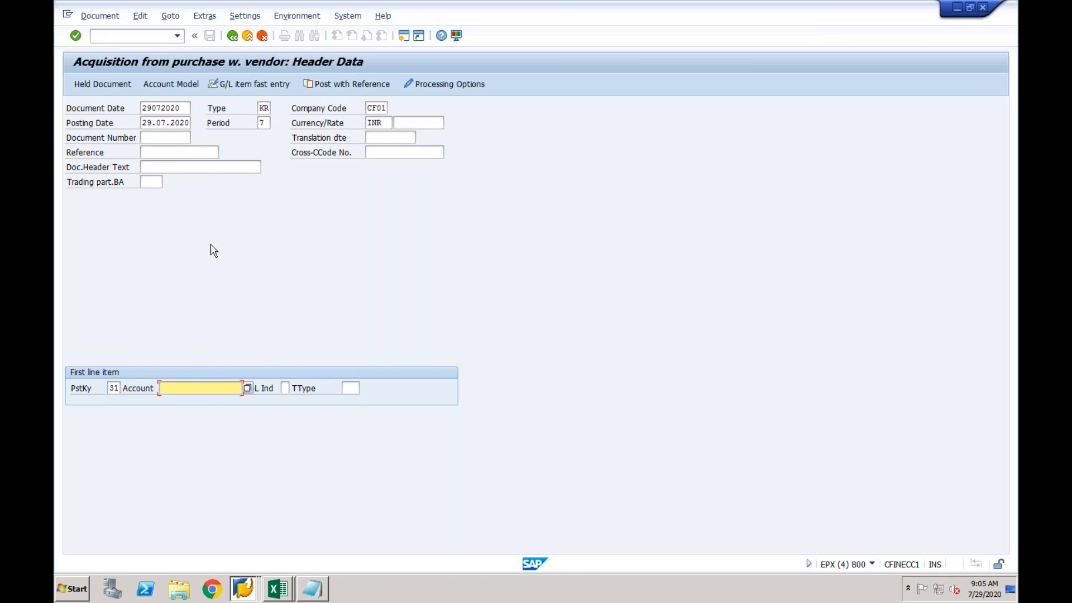
{"action": "left_click", "coordinate": [168, 152]}
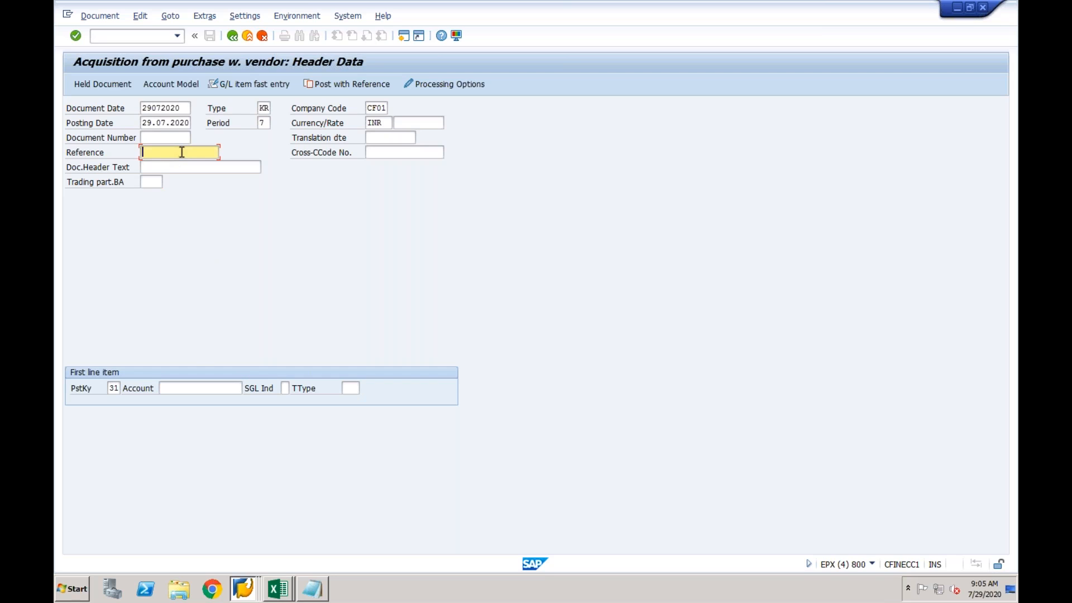
{"action": "type", "text": "Test"}
Step: Look up the CF01 test vendor as the account of the first line item and proceed to the vendor item
{"action": "left_click", "coordinate": [189, 387]}
{"action": "left_click", "coordinate": [250, 388]}
{"action": "key", "text": "Return"}
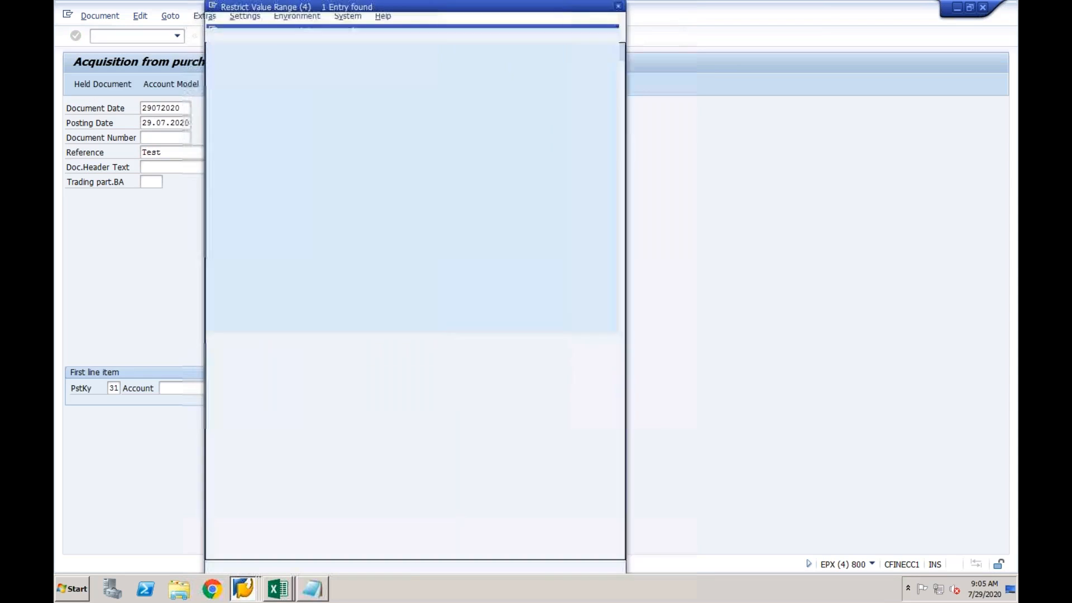
{"action": "double_click", "coordinate": [231, 82]}
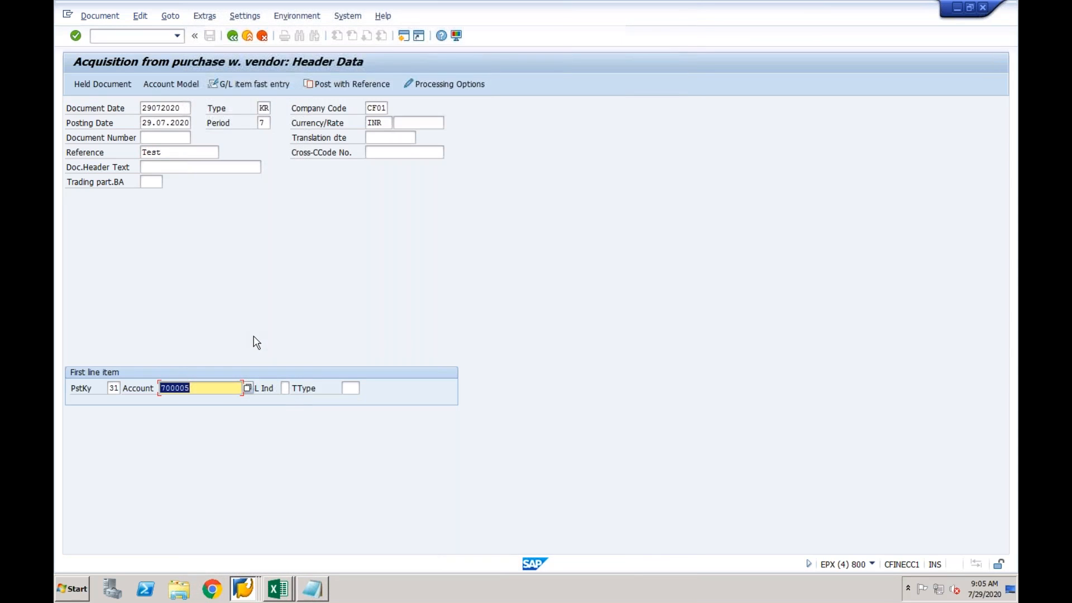
{"action": "key", "text": "Return"}
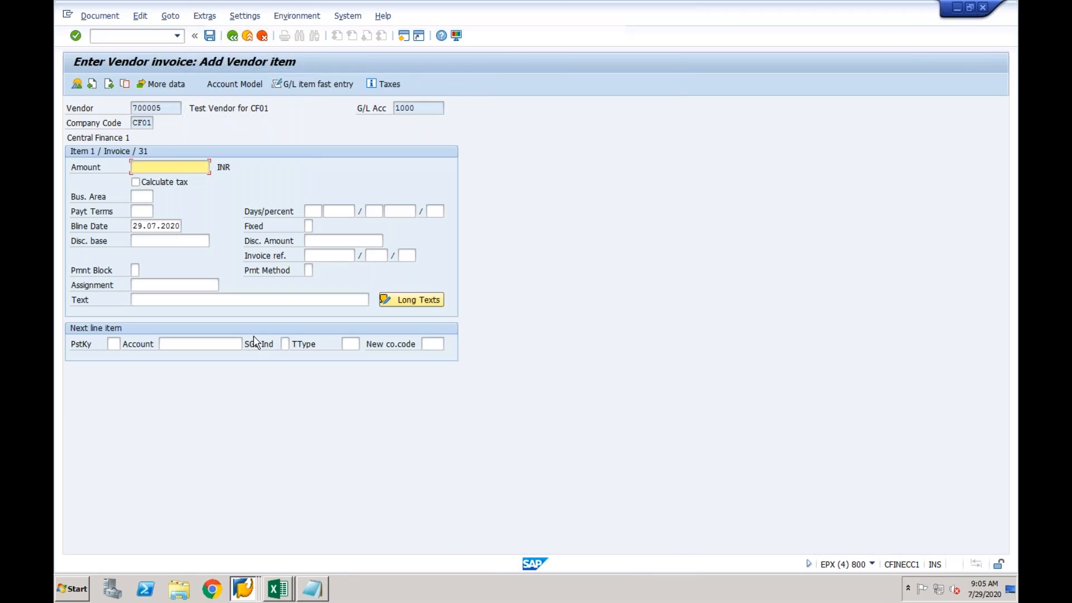
Step: Set the vendor item's amount to 100000 INR and the next line item's posting key to 70 (Debit asset)
{"action": "type", "text": "100000"}
{"action": "key", "text": "Left"}
{"action": "key", "text": "Left"}
{"action": "key", "text": "Left"}
{"action": "left_click", "coordinate": [114, 344]}
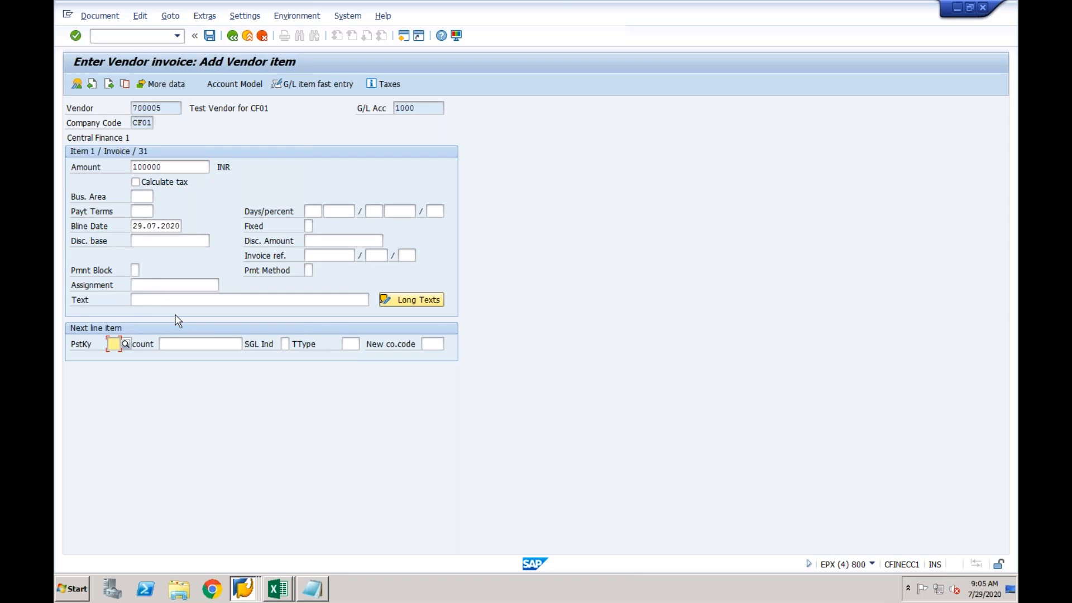
{"action": "type", "text": "70"}
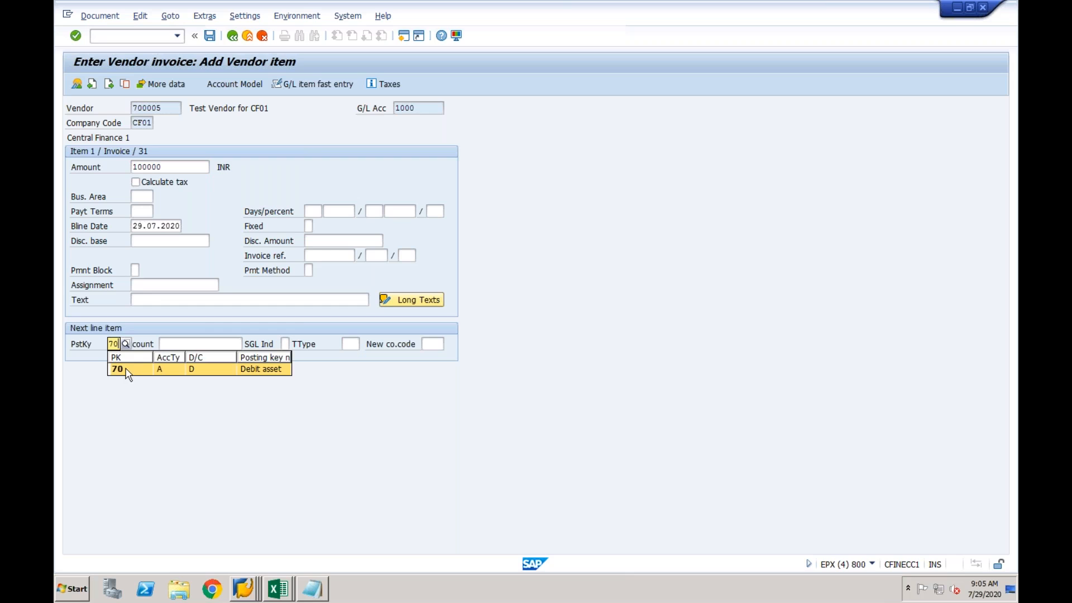
{"action": "left_click", "coordinate": [128, 370]}
Step: Look up asset 1-0 as the next line item's account, choose the external asset acquisition transaction type and proceed to the asset item
{"action": "left_click", "coordinate": [226, 343]}
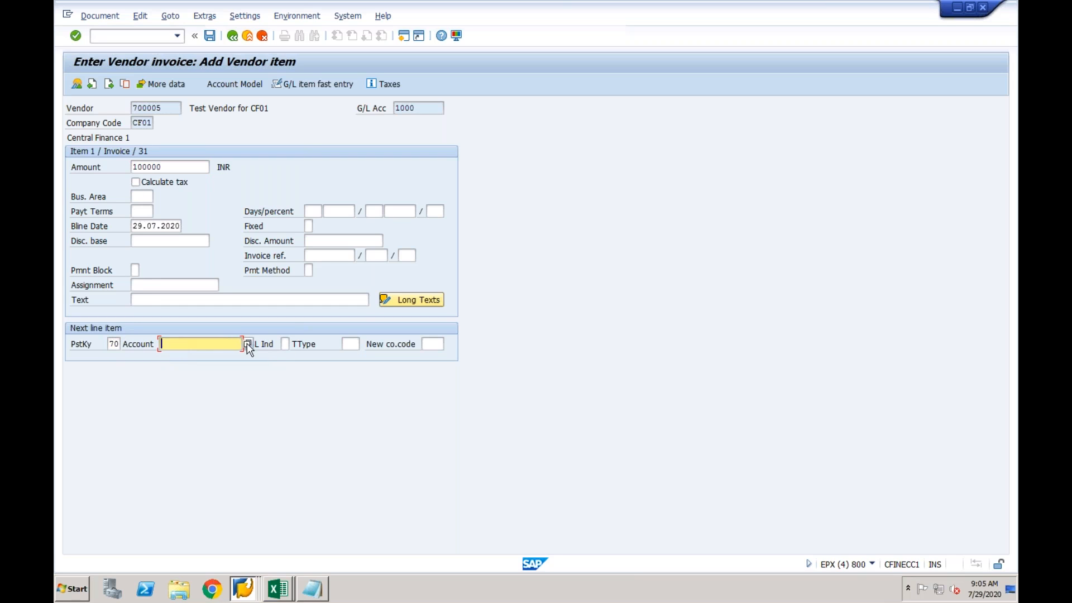
{"action": "left_click", "coordinate": [247, 343]}
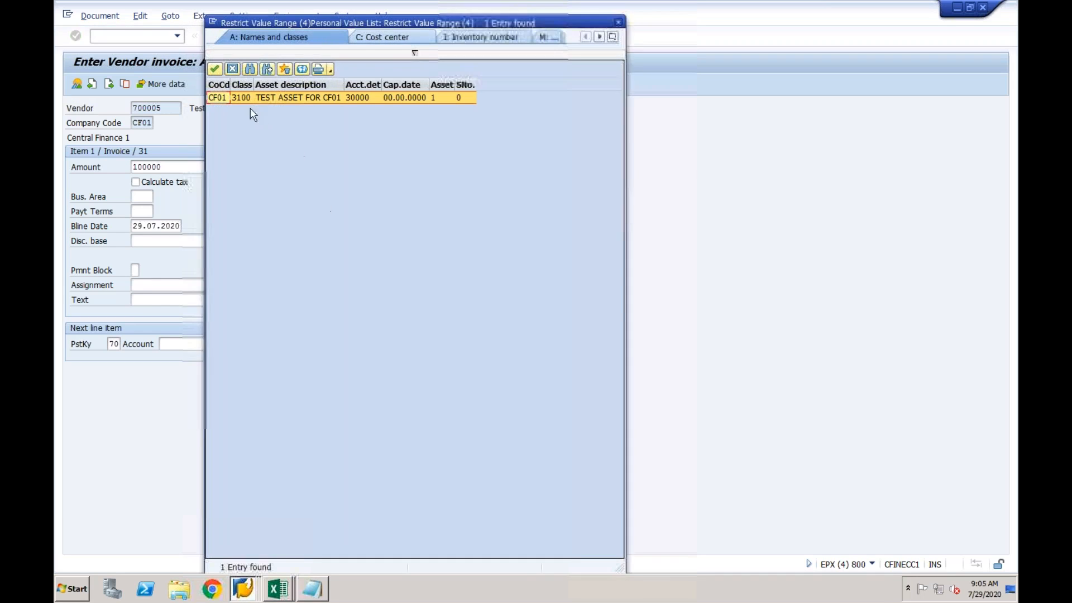
{"action": "double_click", "coordinate": [244, 99]}
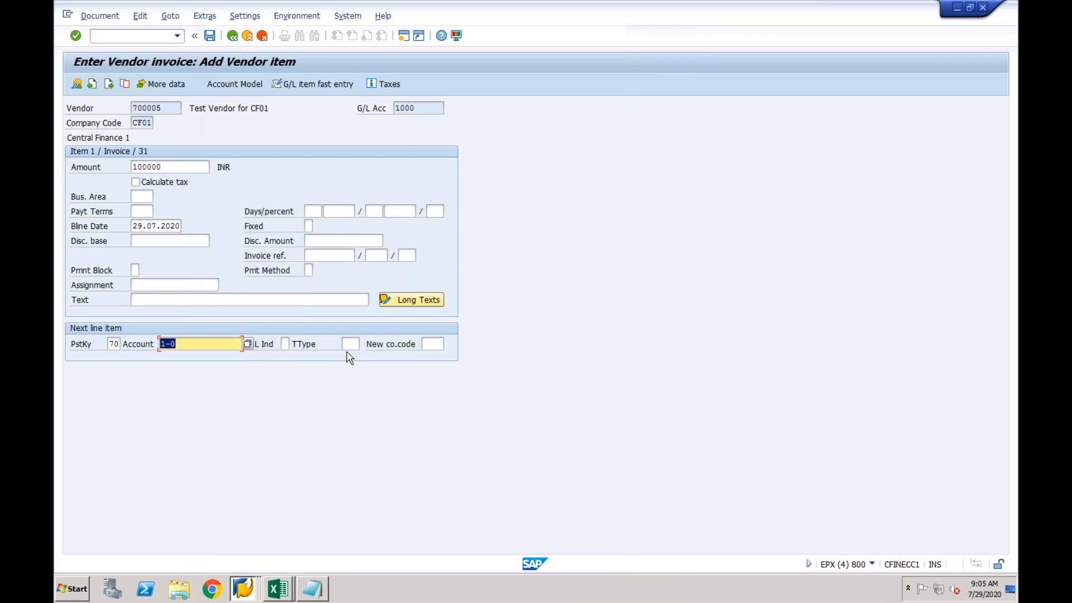
{"action": "left_click", "coordinate": [349, 347]}
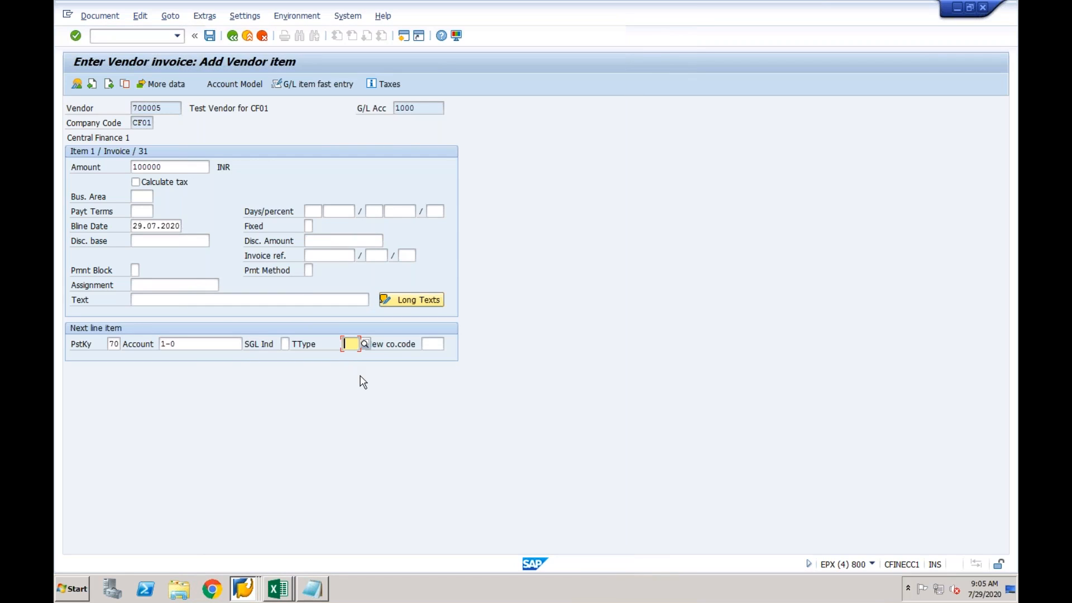
{"action": "key", "text": "F4"}
{"action": "left_click", "coordinate": [361, 377]}
{"action": "key", "text": "Return"}
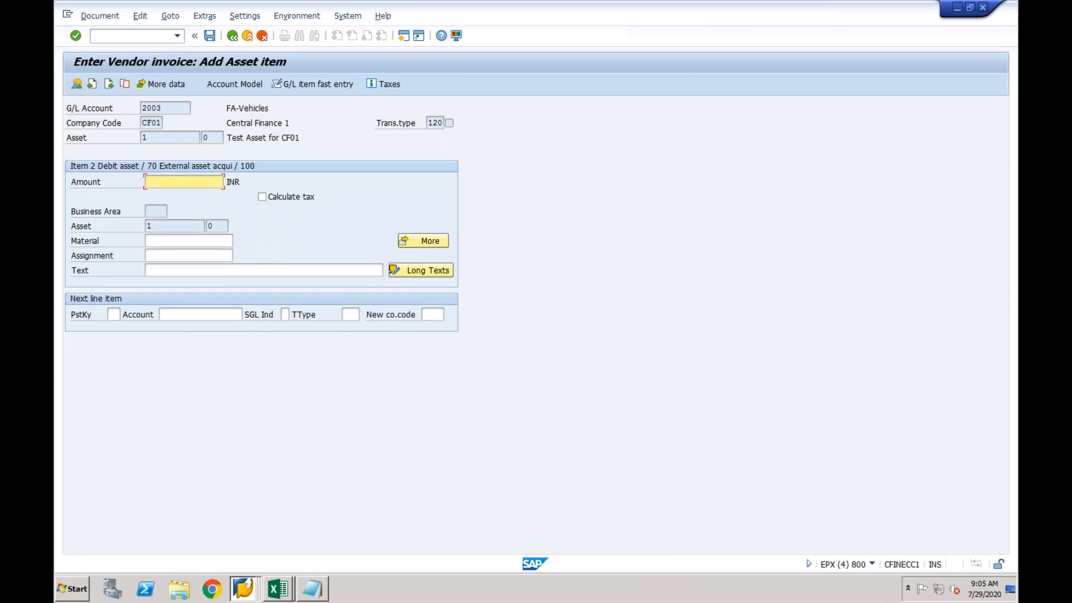
Step: Enter the amount of the asset item and post the acquisition document
{"action": "type", "text": "1"}
{"action": "left_click", "coordinate": [165, 196]}
{"action": "left_click", "coordinate": [210, 36]}
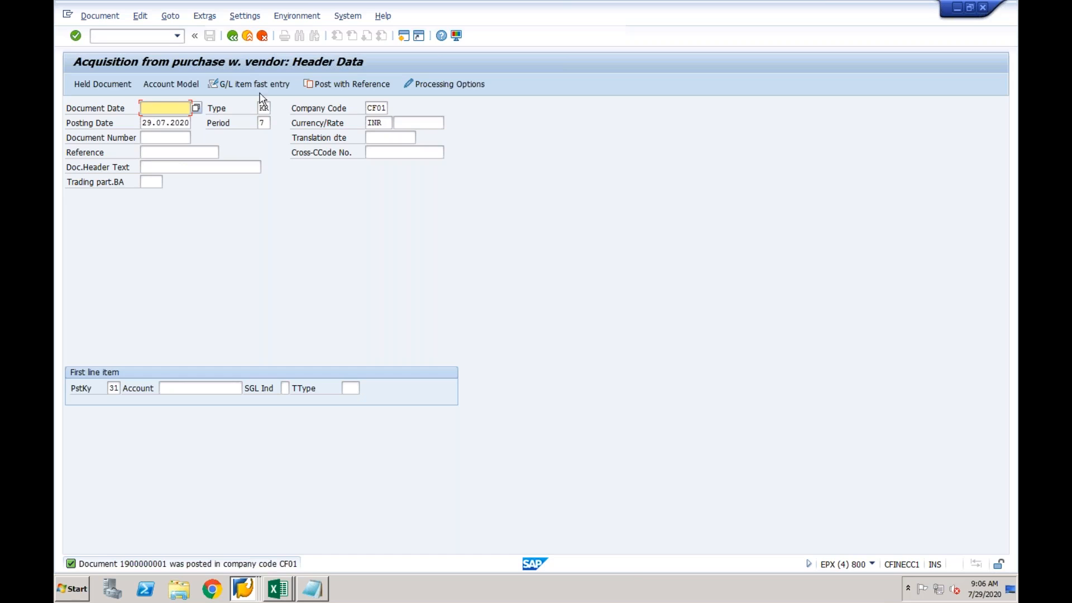
Step: Start transaction AFAB for the depreciation posting run and set the posting period to 1
{"action": "left_click", "coordinate": [159, 37]}
{"action": "type", "text": "/"}
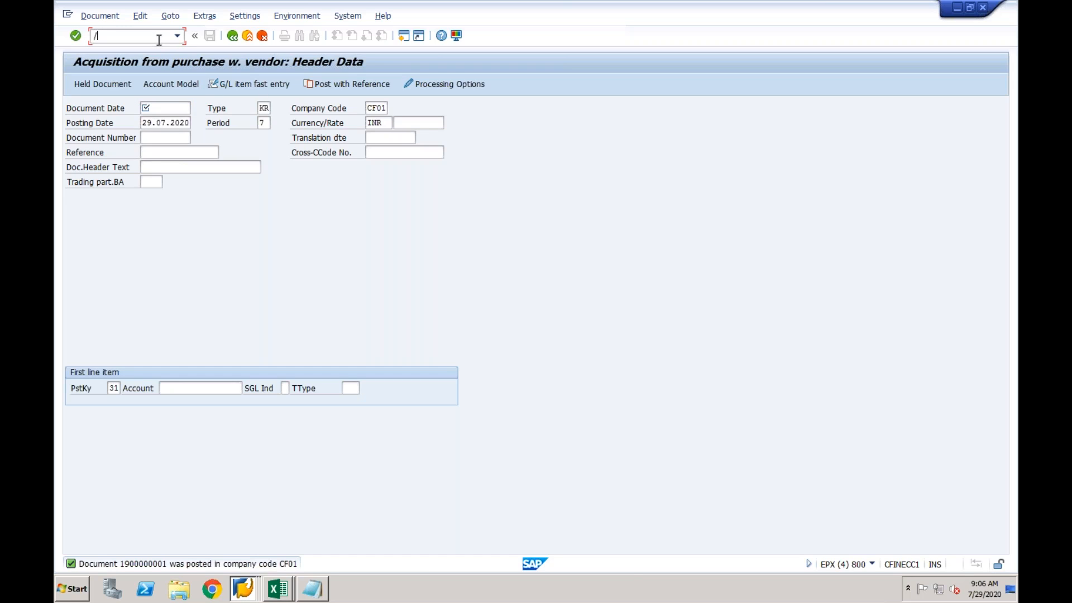
{"action": "type", "text": "nafab"}
{"action": "key", "text": "Return"}
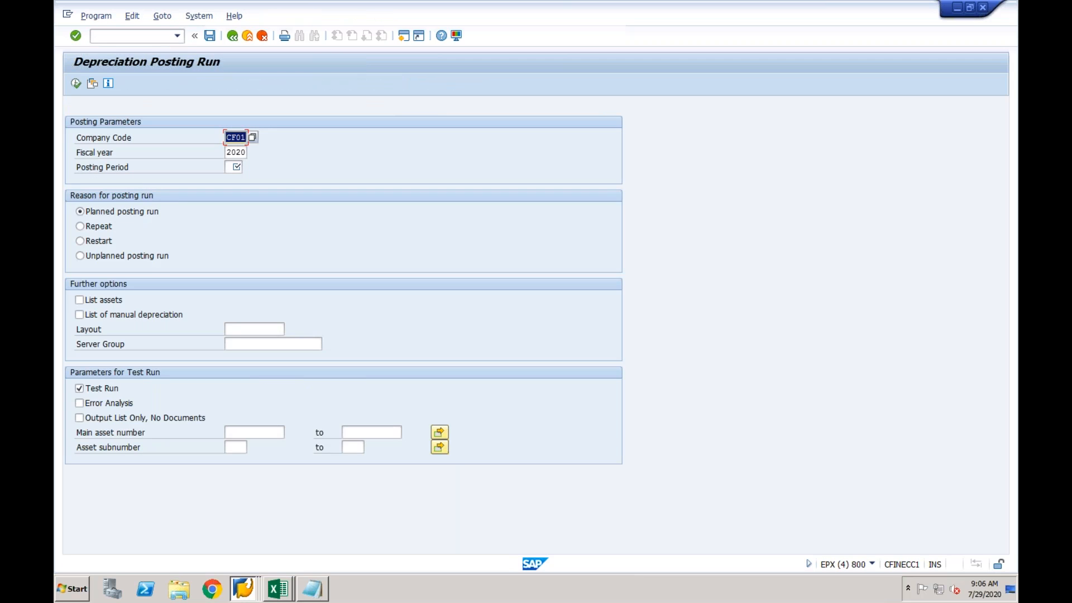
{"action": "left_click", "coordinate": [230, 167]}
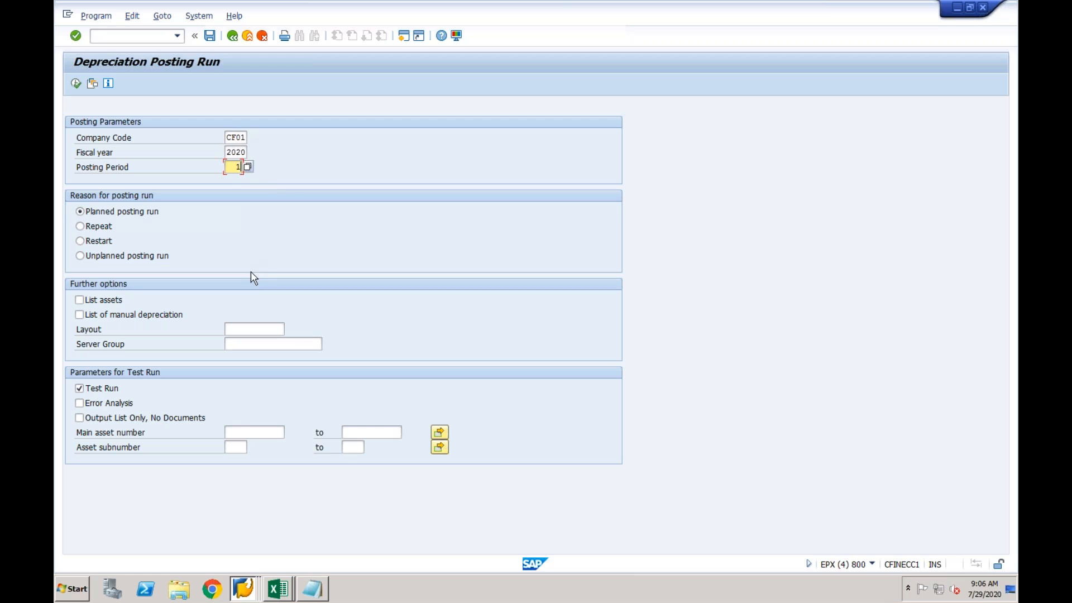
{"action": "left_click", "coordinate": [244, 588]}
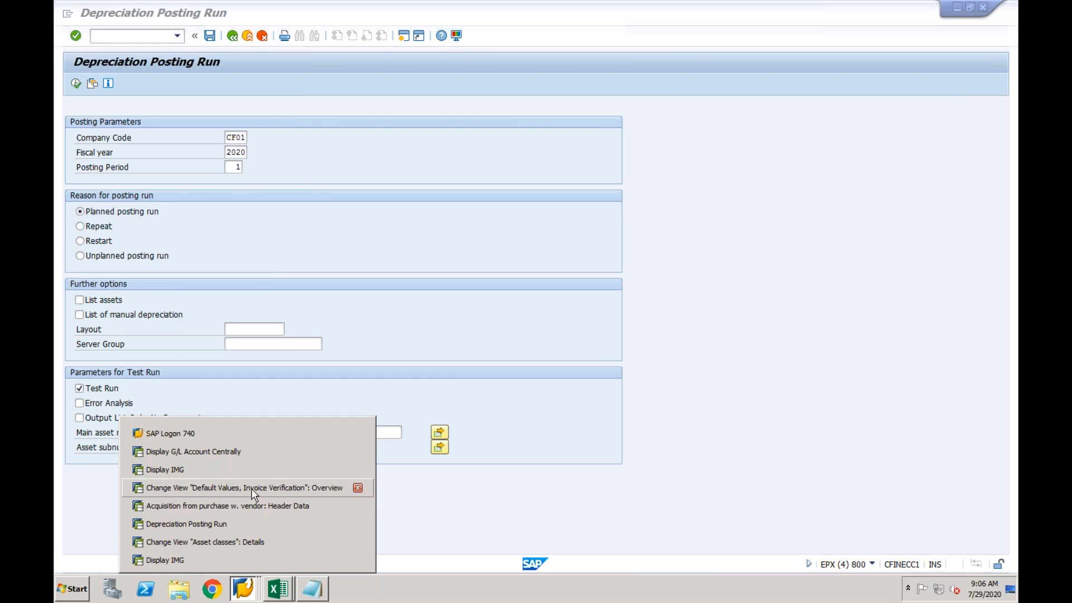
{"action": "left_click", "coordinate": [392, 402]}
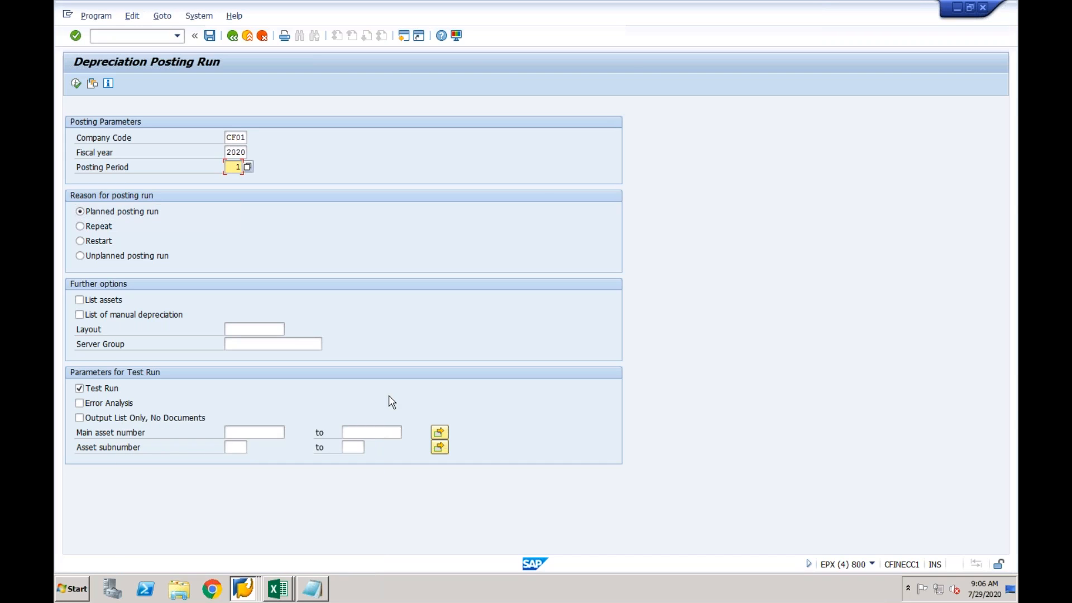